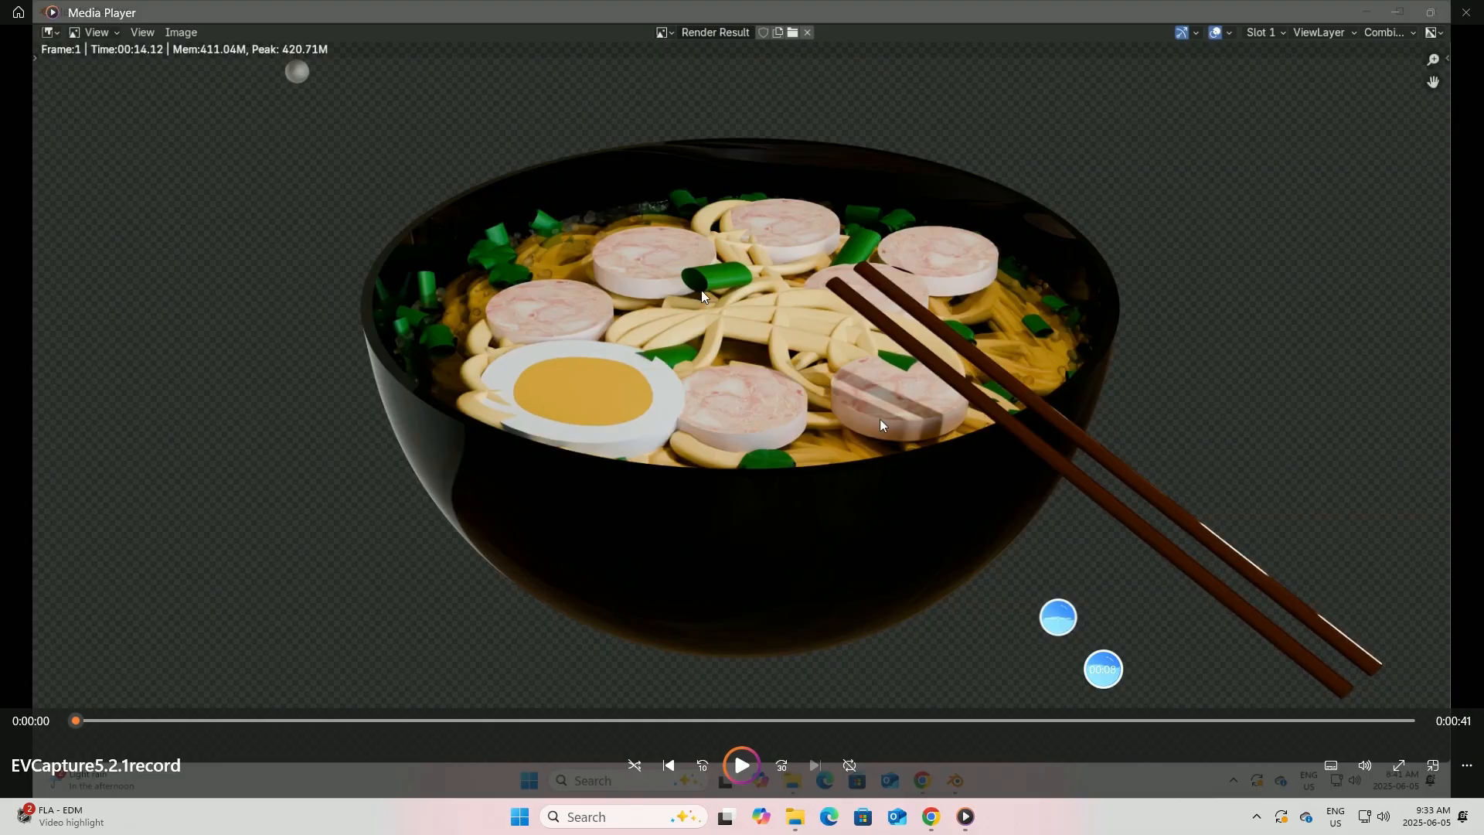
- Play the recorded preview of the finished noodle bowl, pause it and close the player
{"action": "left_click", "coordinate": [740, 772]}
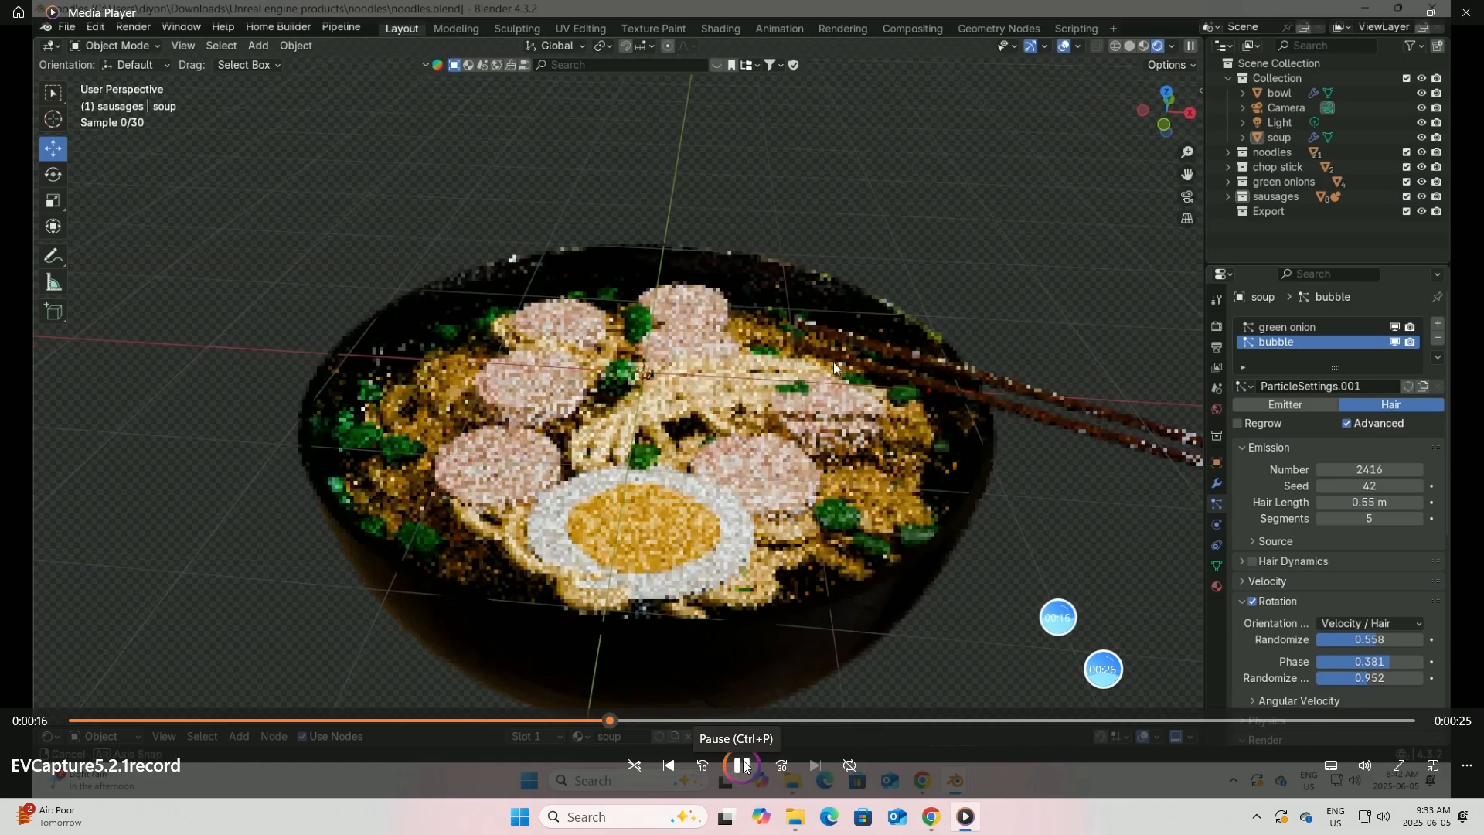
{"action": "left_click", "coordinate": [743, 764]}
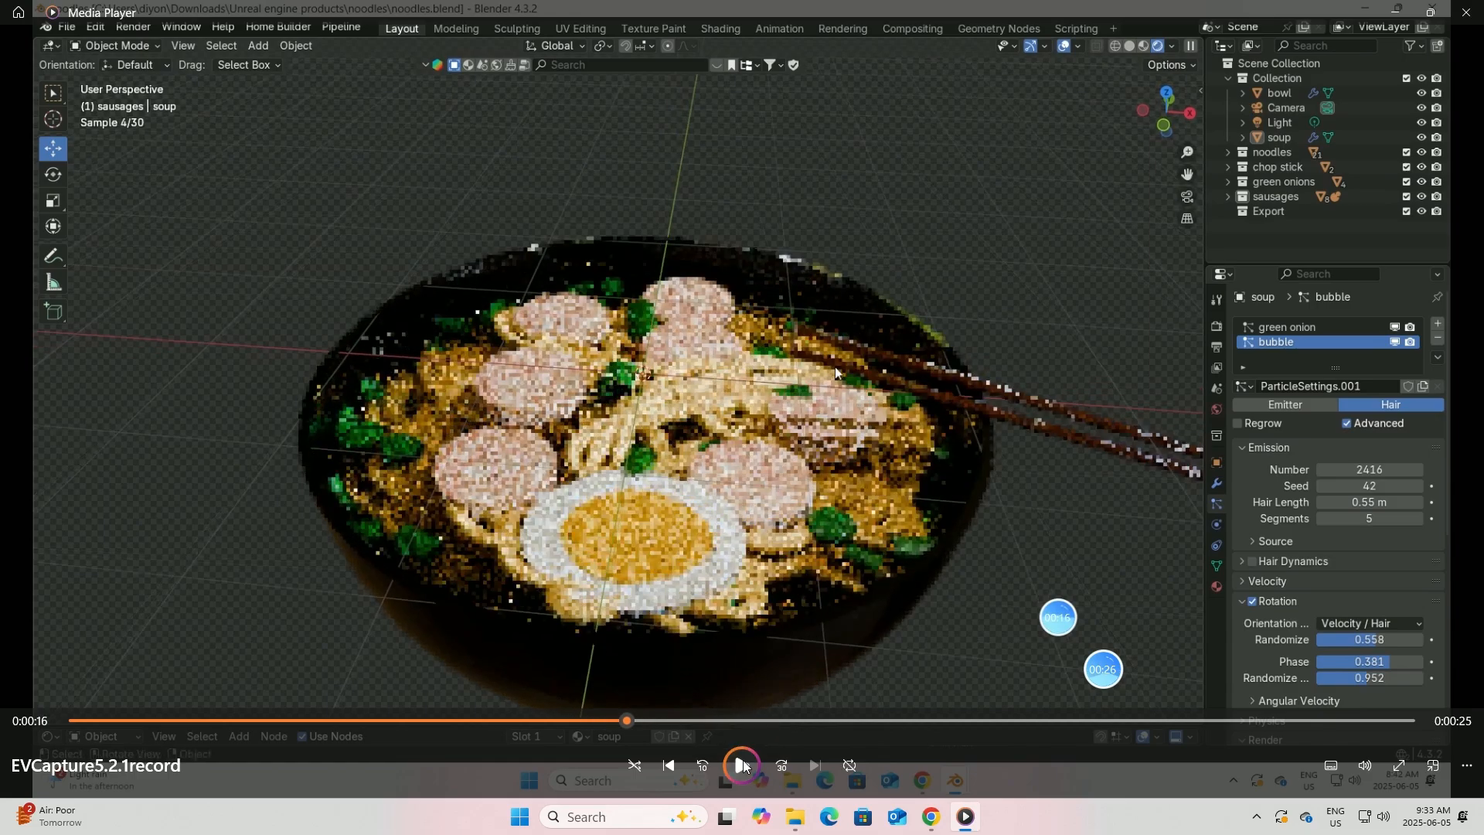
{"action": "left_click", "coordinate": [1466, 11]}
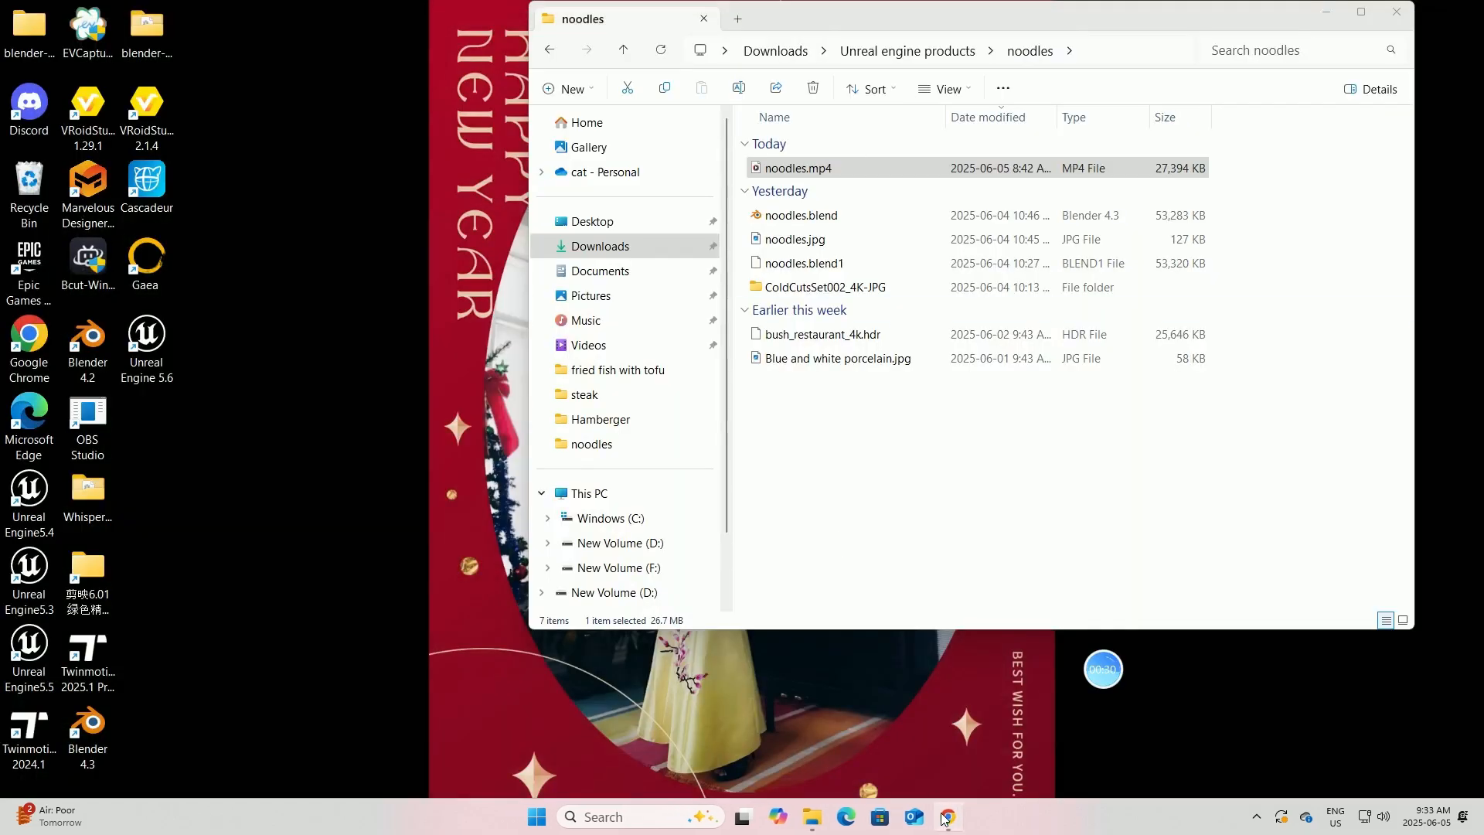
- Launch Blender 4.5.0 Alpha from its folder on the desktop
{"action": "left_click", "coordinate": [946, 816]}
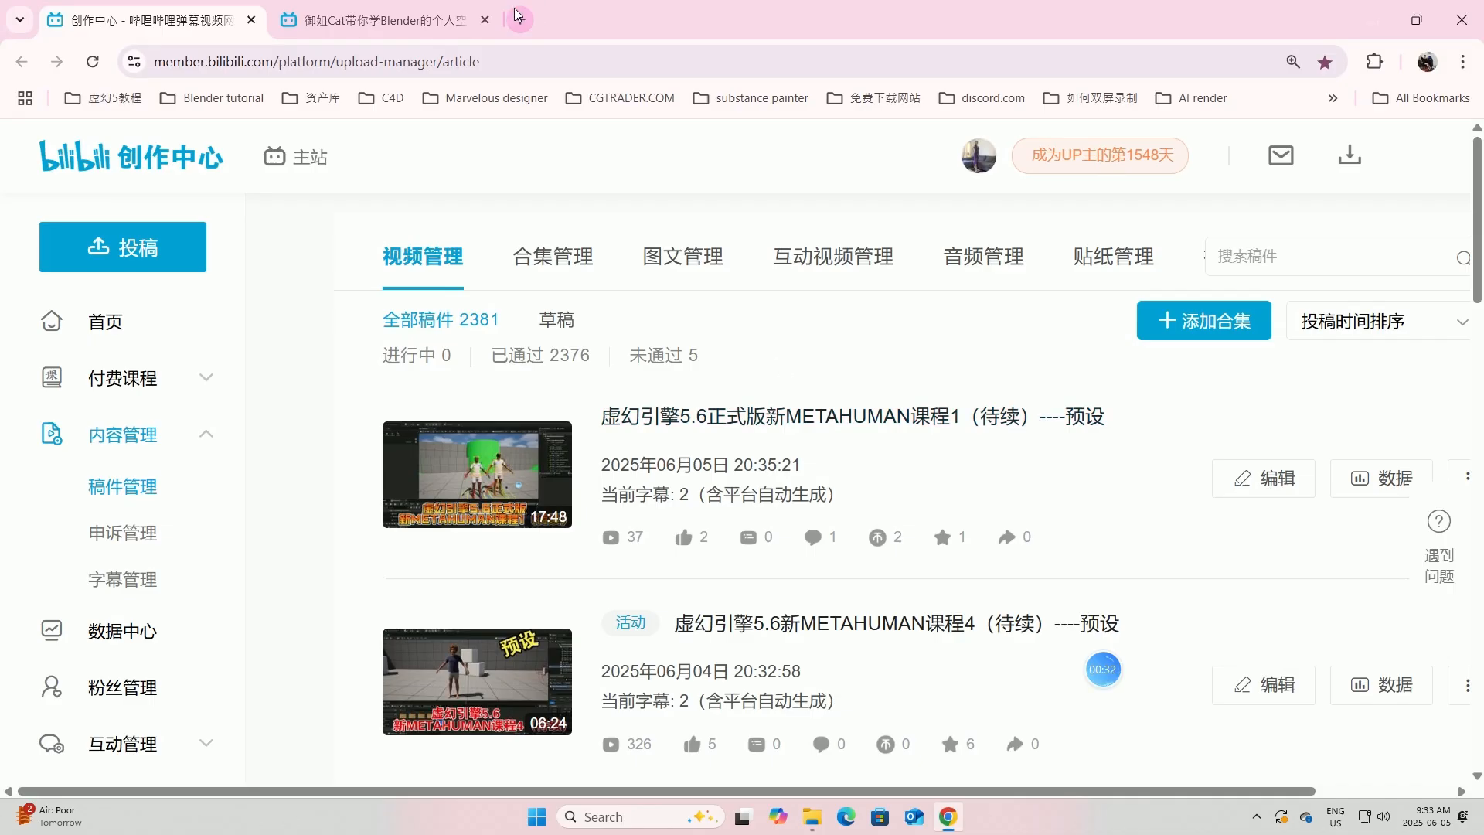
{"action": "left_click", "coordinate": [1372, 19]}
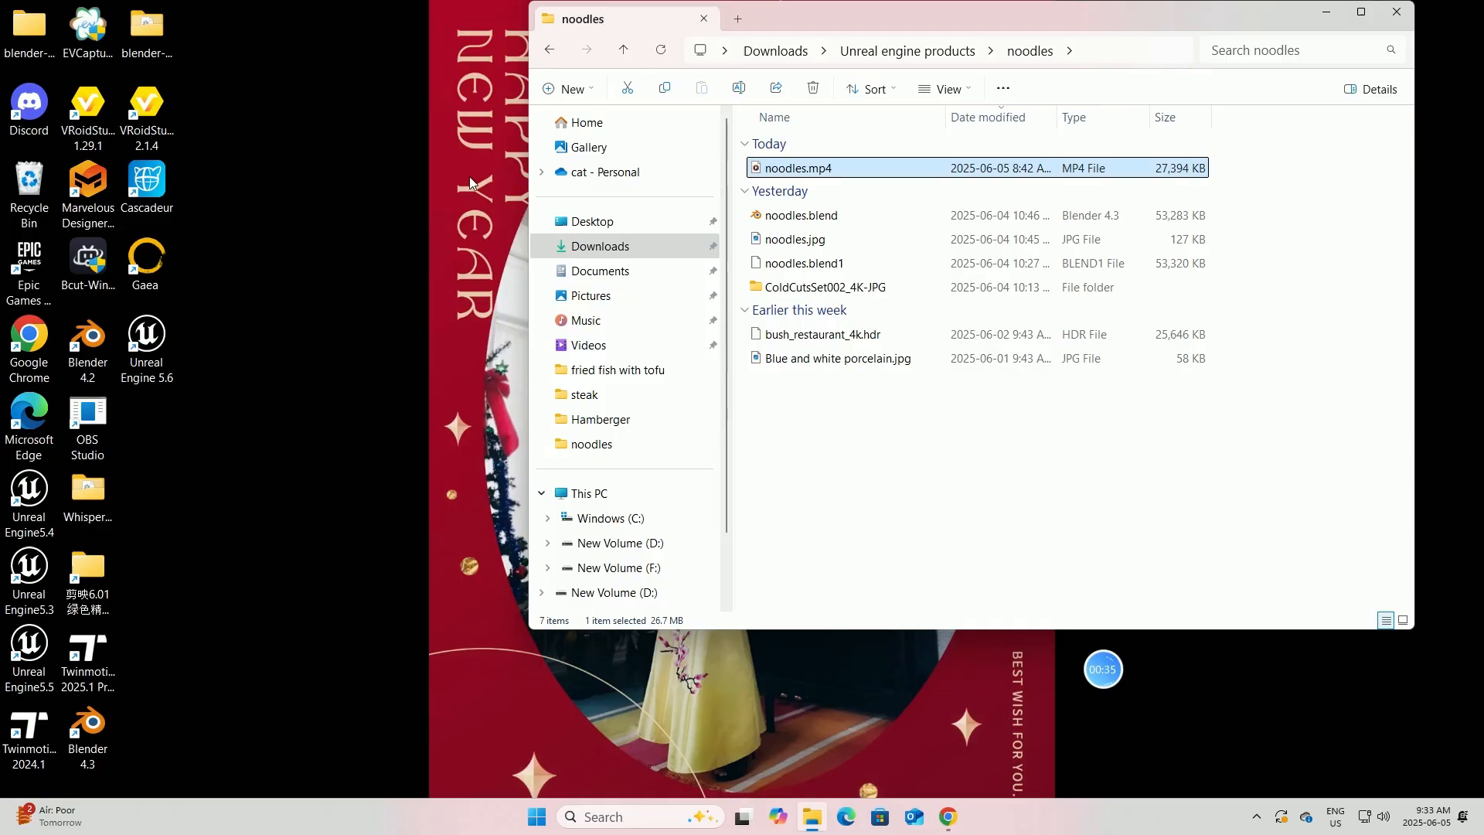
{"action": "double_click", "coordinate": [147, 30]}
{"action": "double_click", "coordinate": [796, 285]}
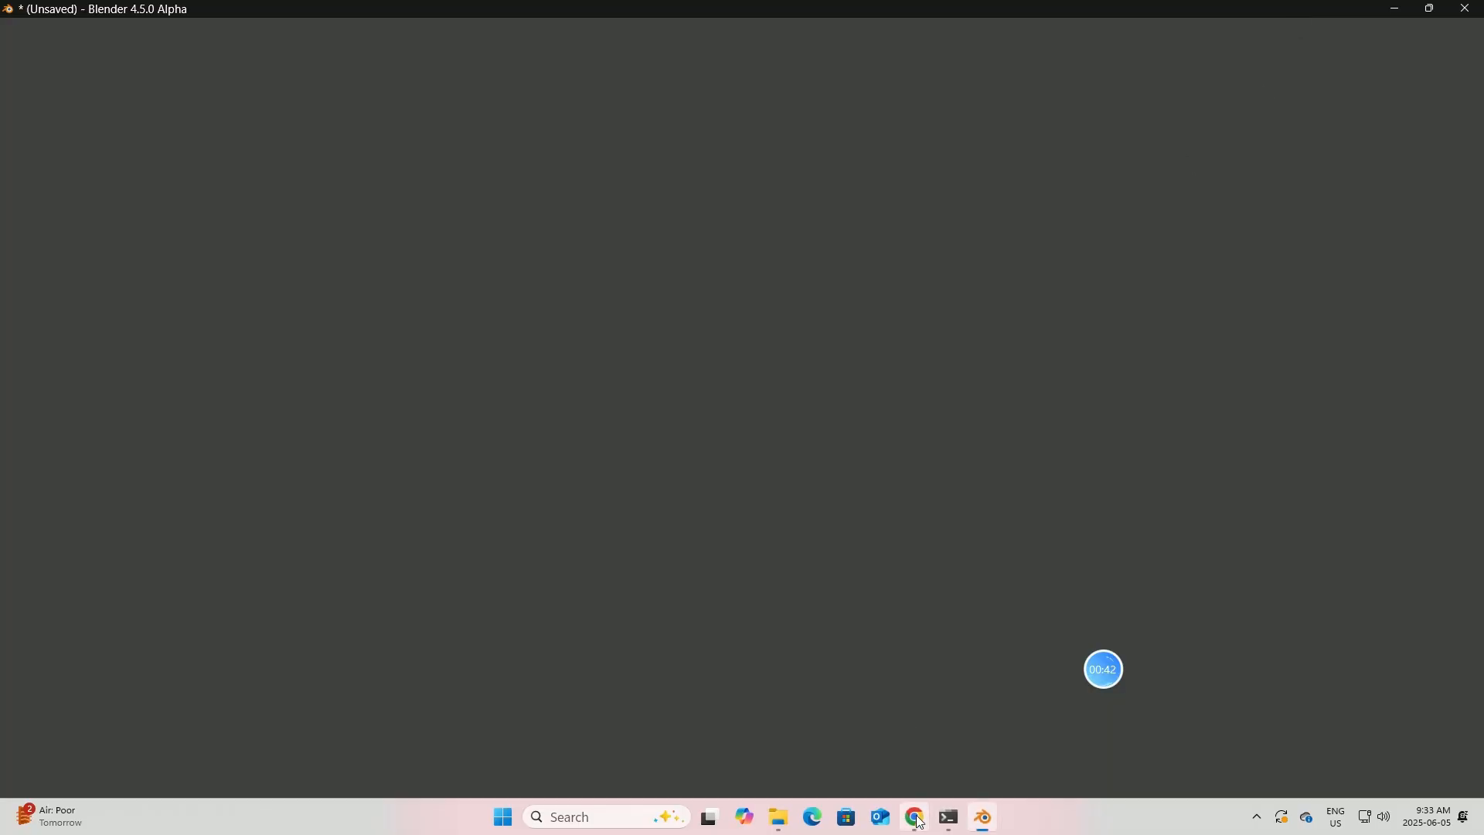
- Switch to Chrome and open a new tab
{"action": "left_click", "coordinate": [917, 819]}
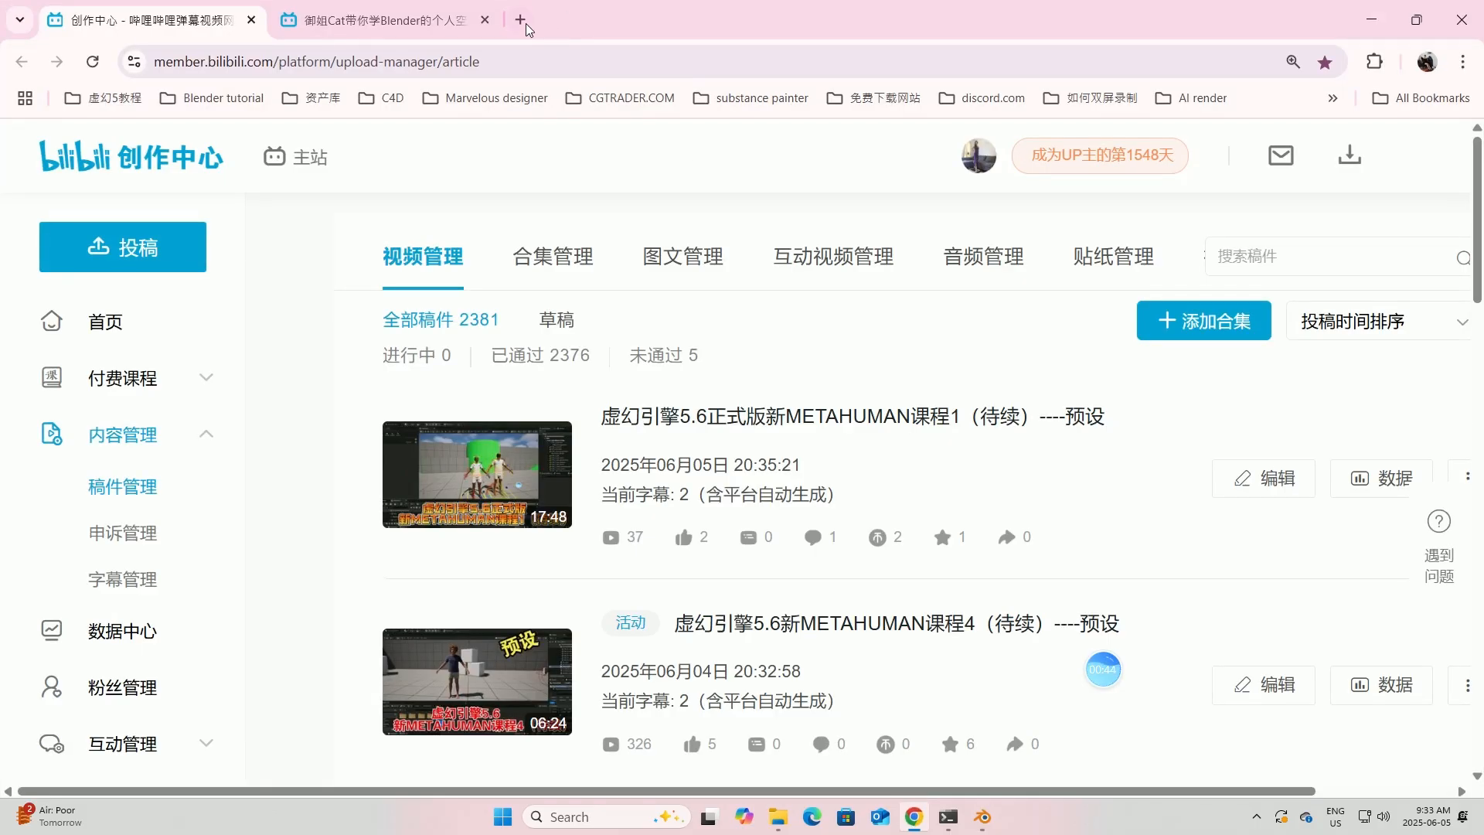
{"action": "left_click", "coordinate": [521, 20]}
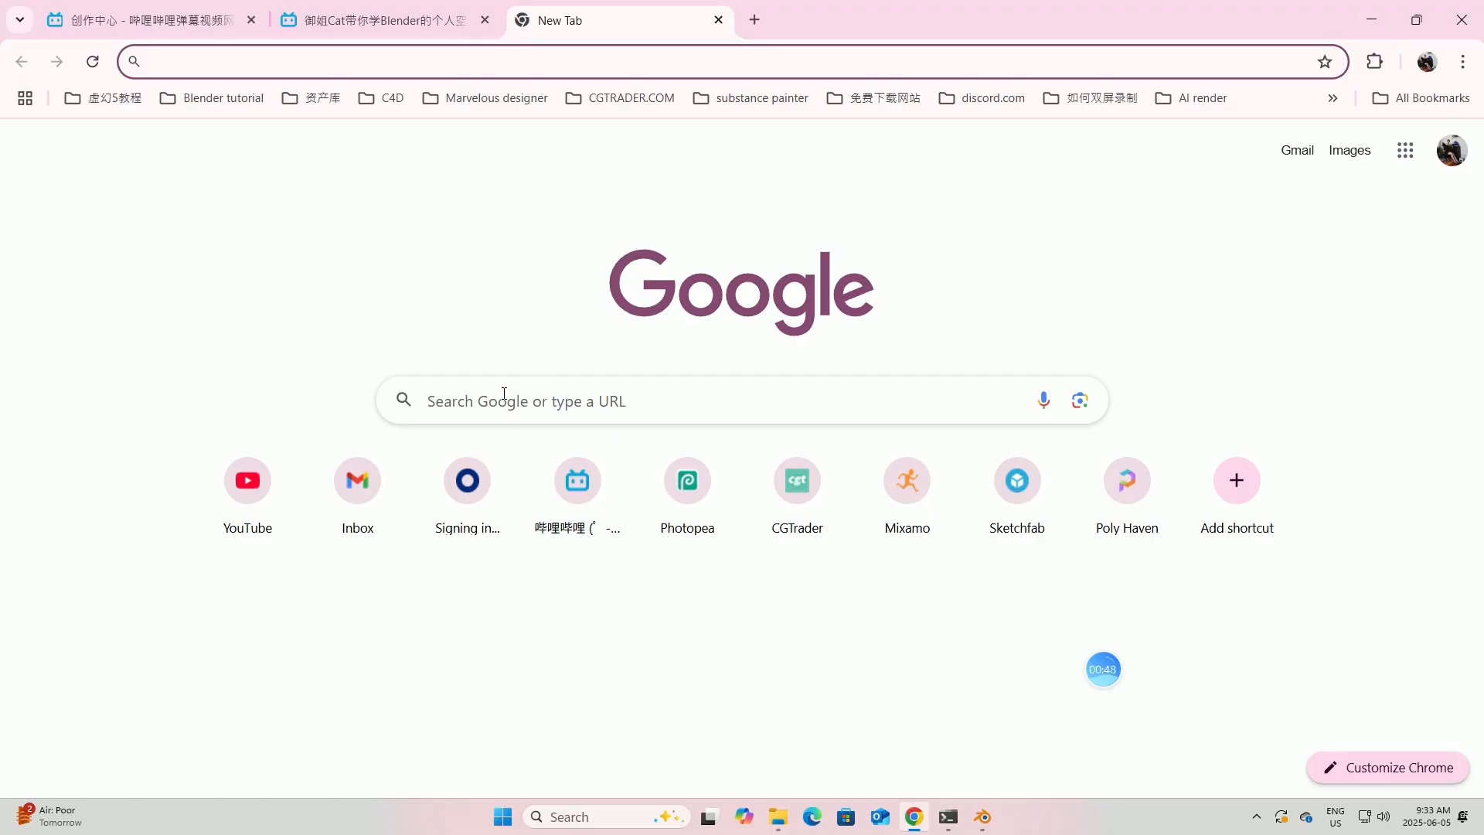
{"action": "left_click", "coordinate": [317, 62]}
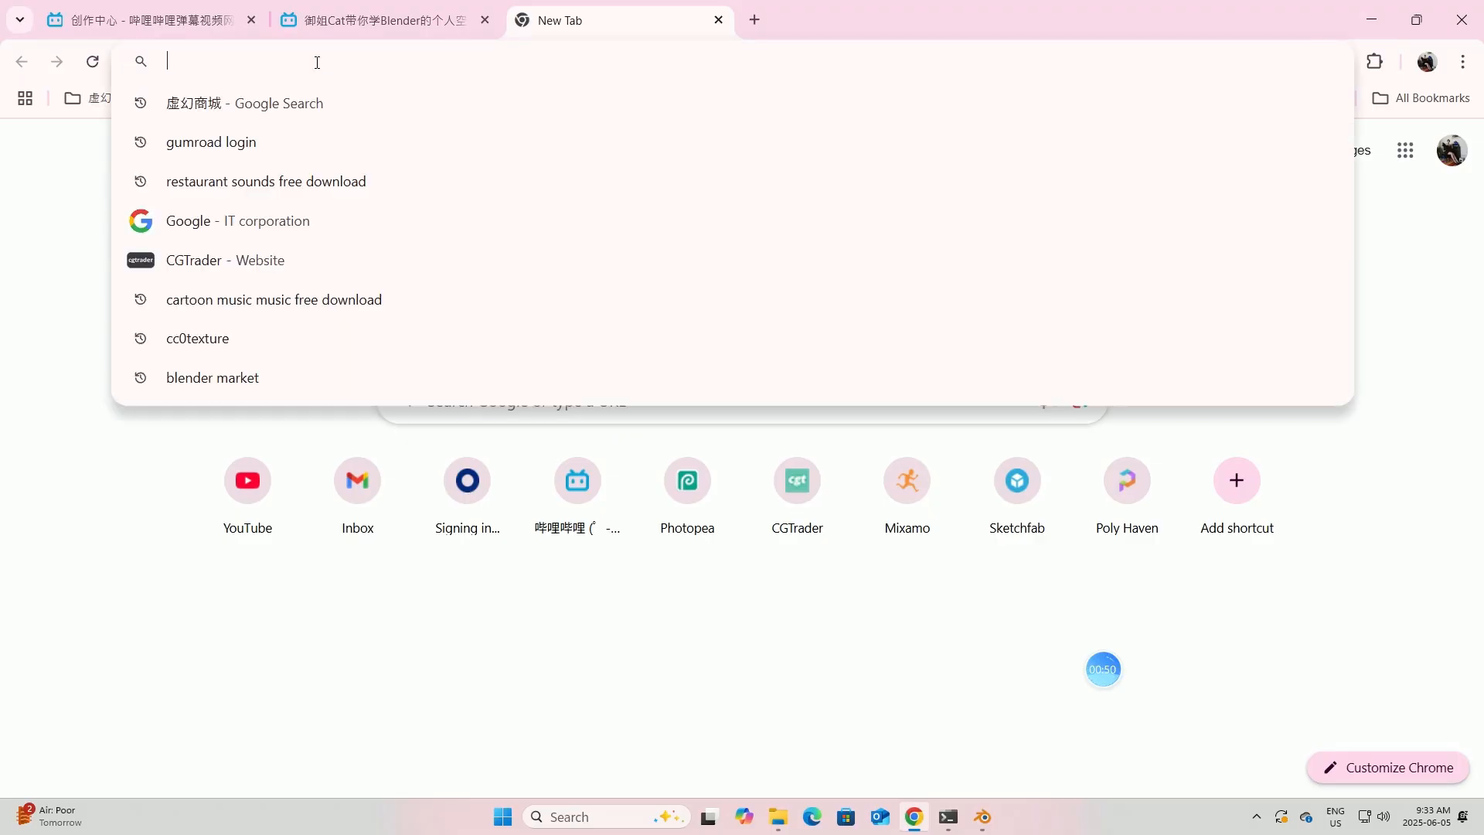
{"action": "type", "text": "cc0"}
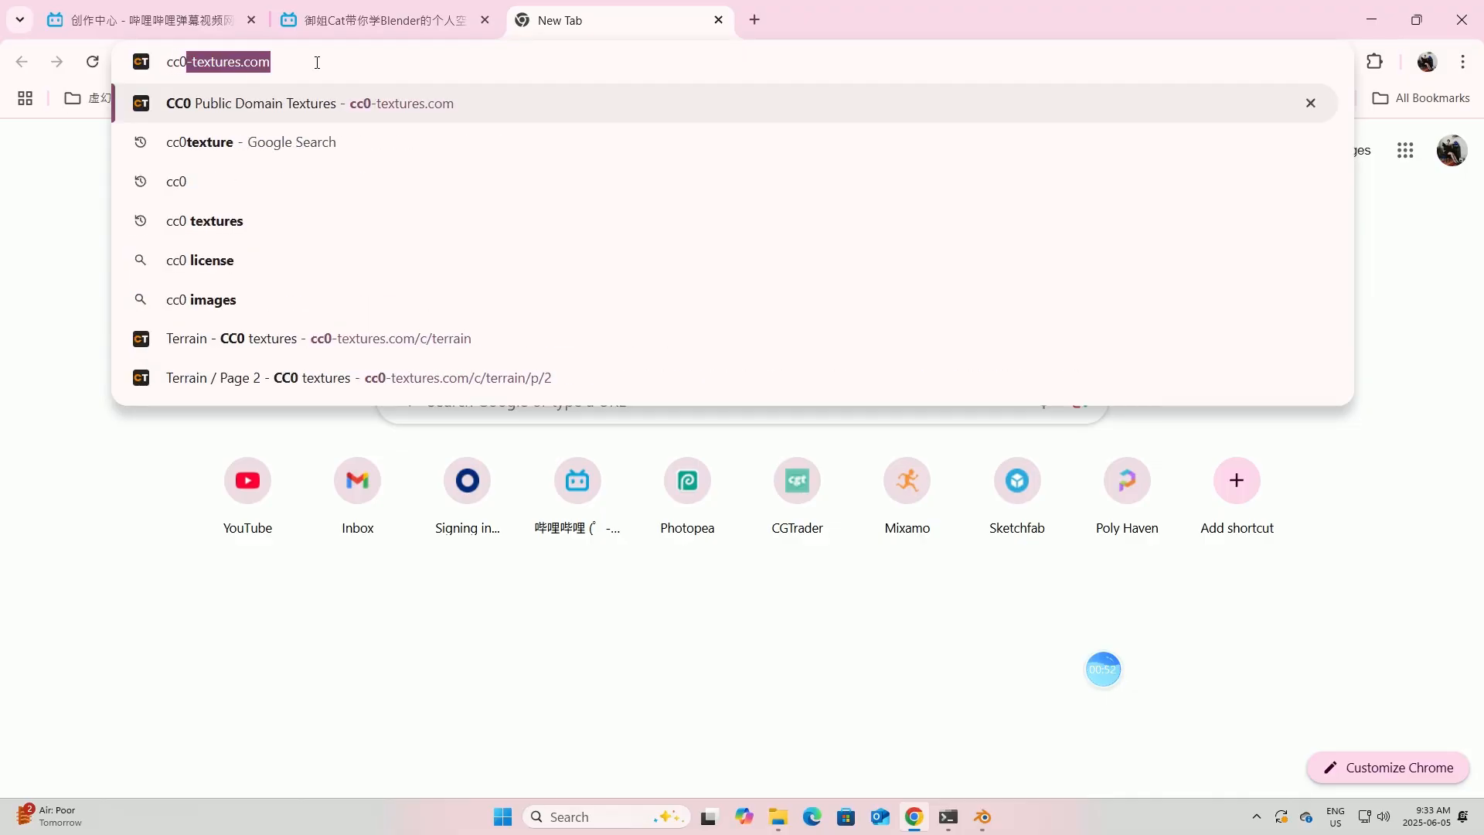
{"action": "key", "text": "Return"}
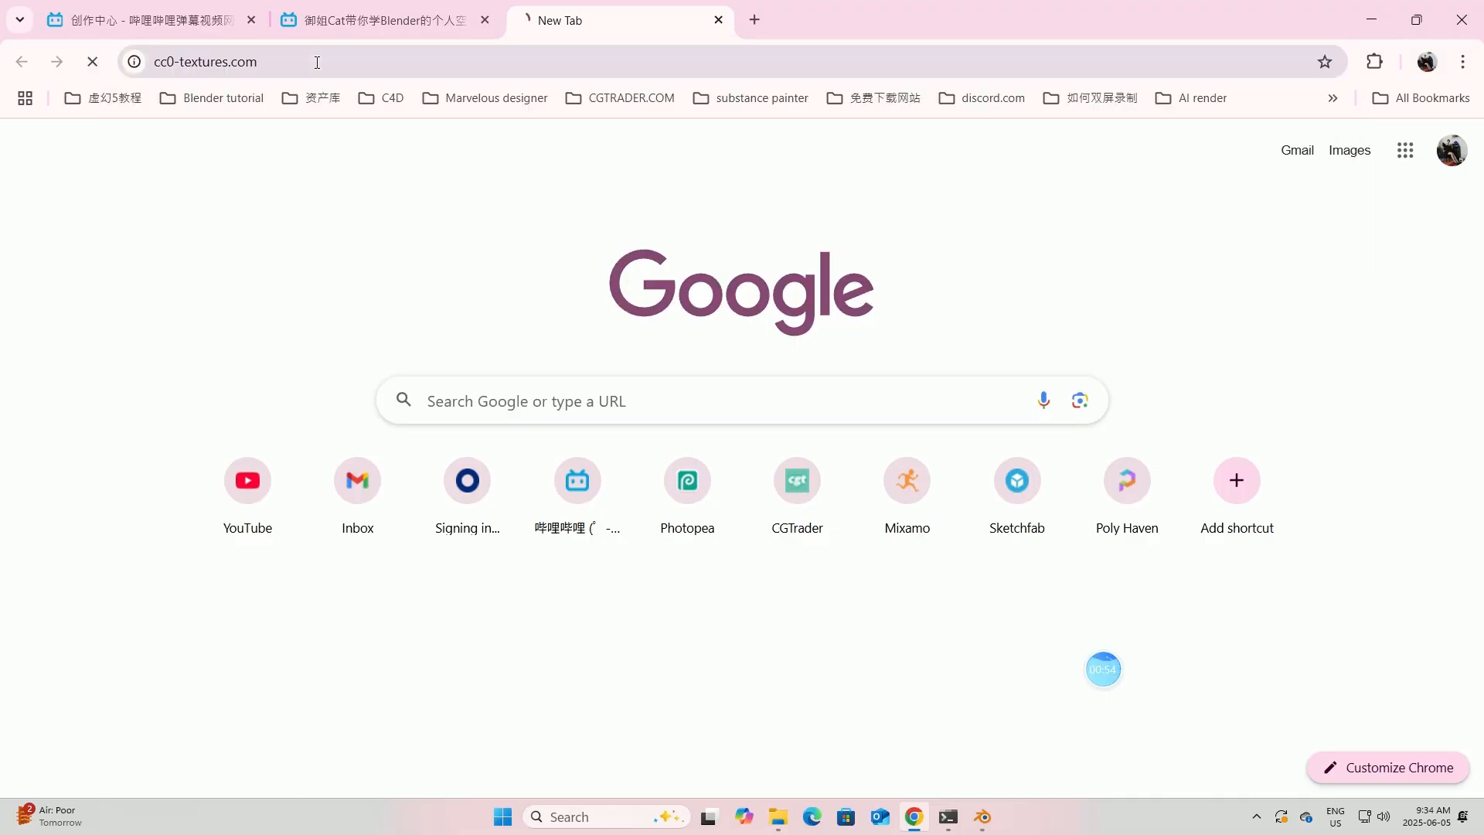
{"action": "left_click", "coordinate": [24, 61]}
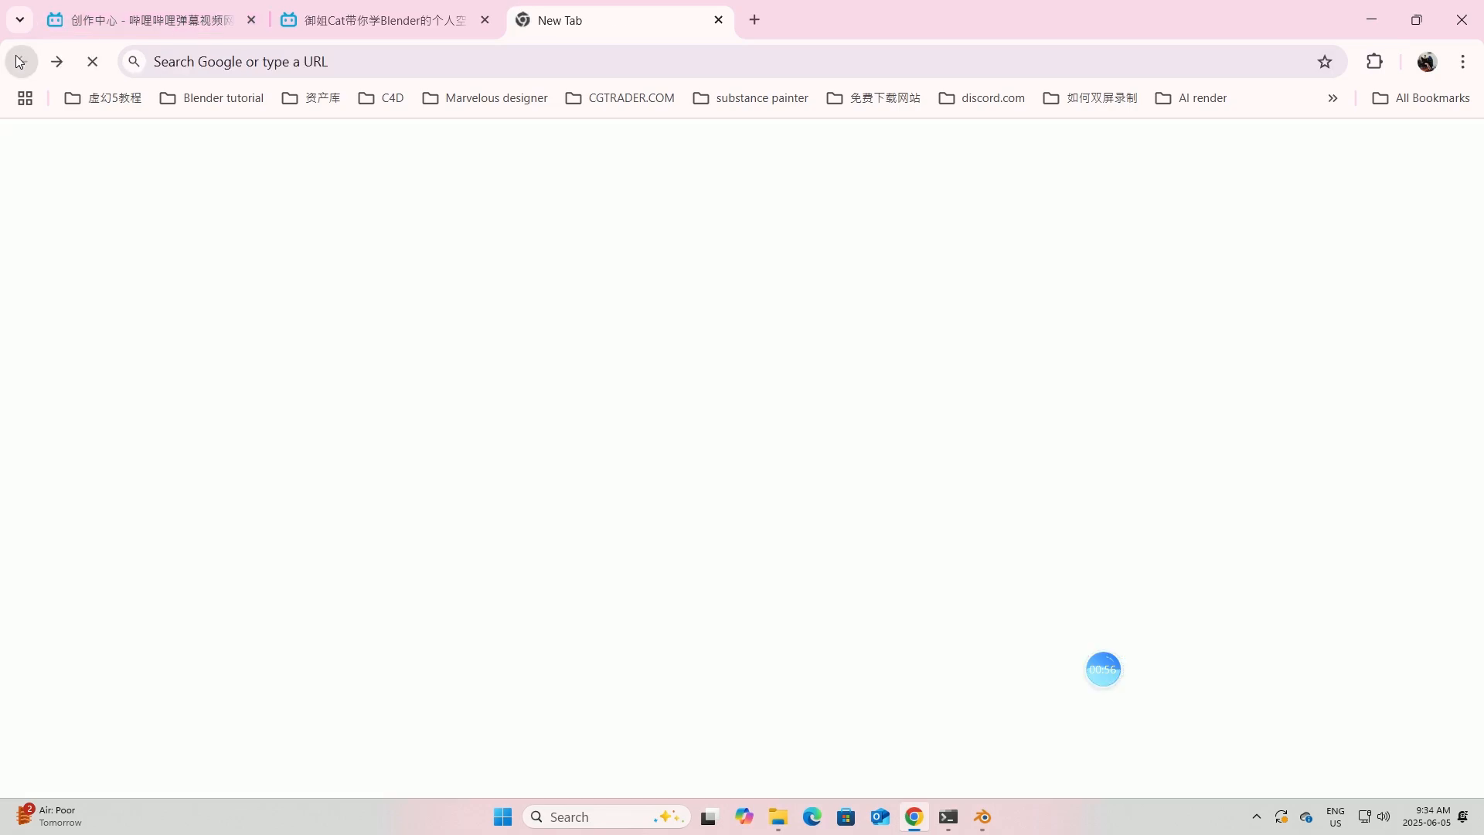
- Search Google for "cc0texture" and open the ambientCG website
{"action": "left_click", "coordinate": [176, 55]}
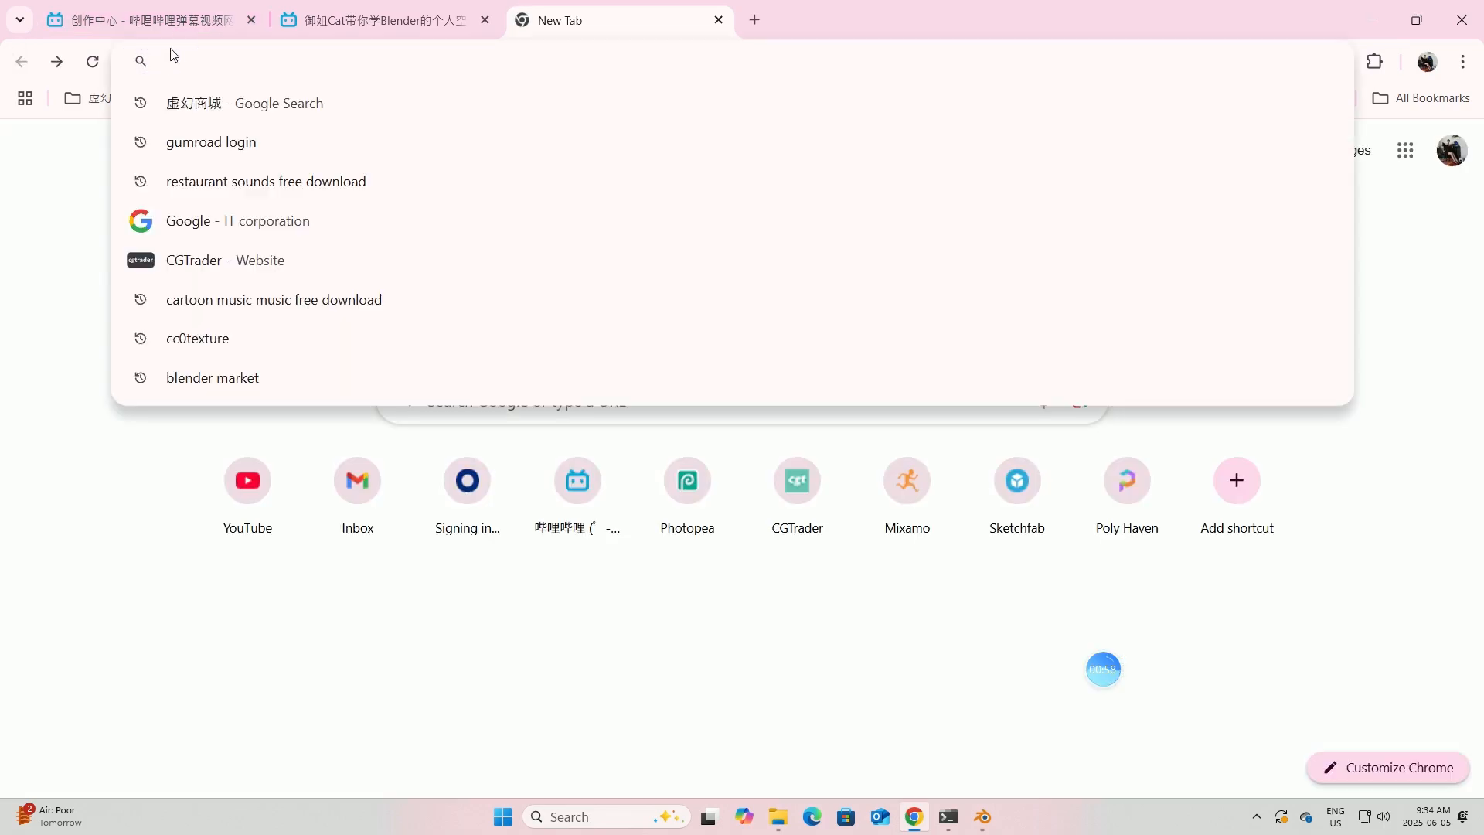
{"action": "type", "text": "cc0te"}
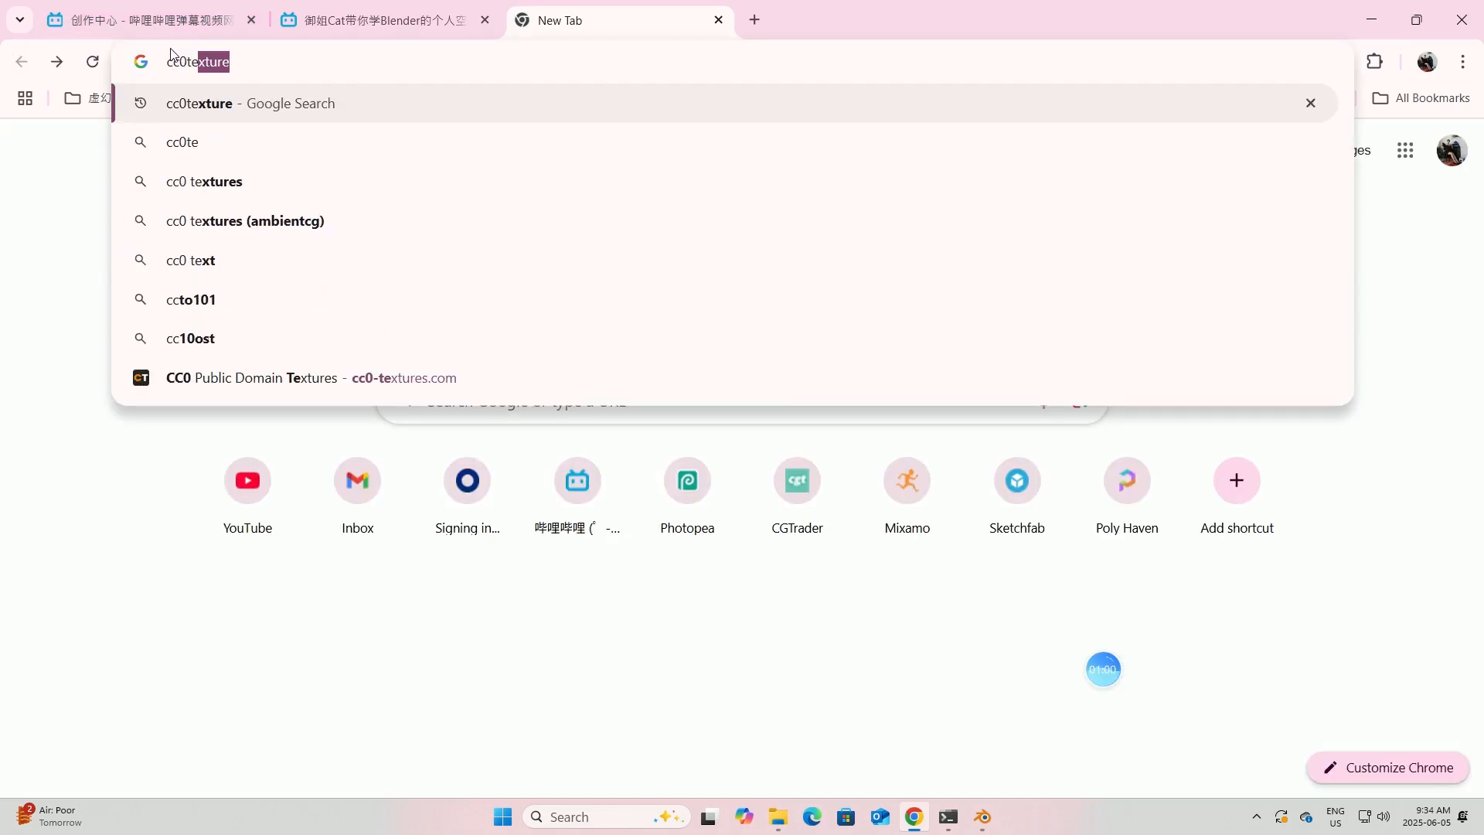
{"action": "type", "text": "xture"}
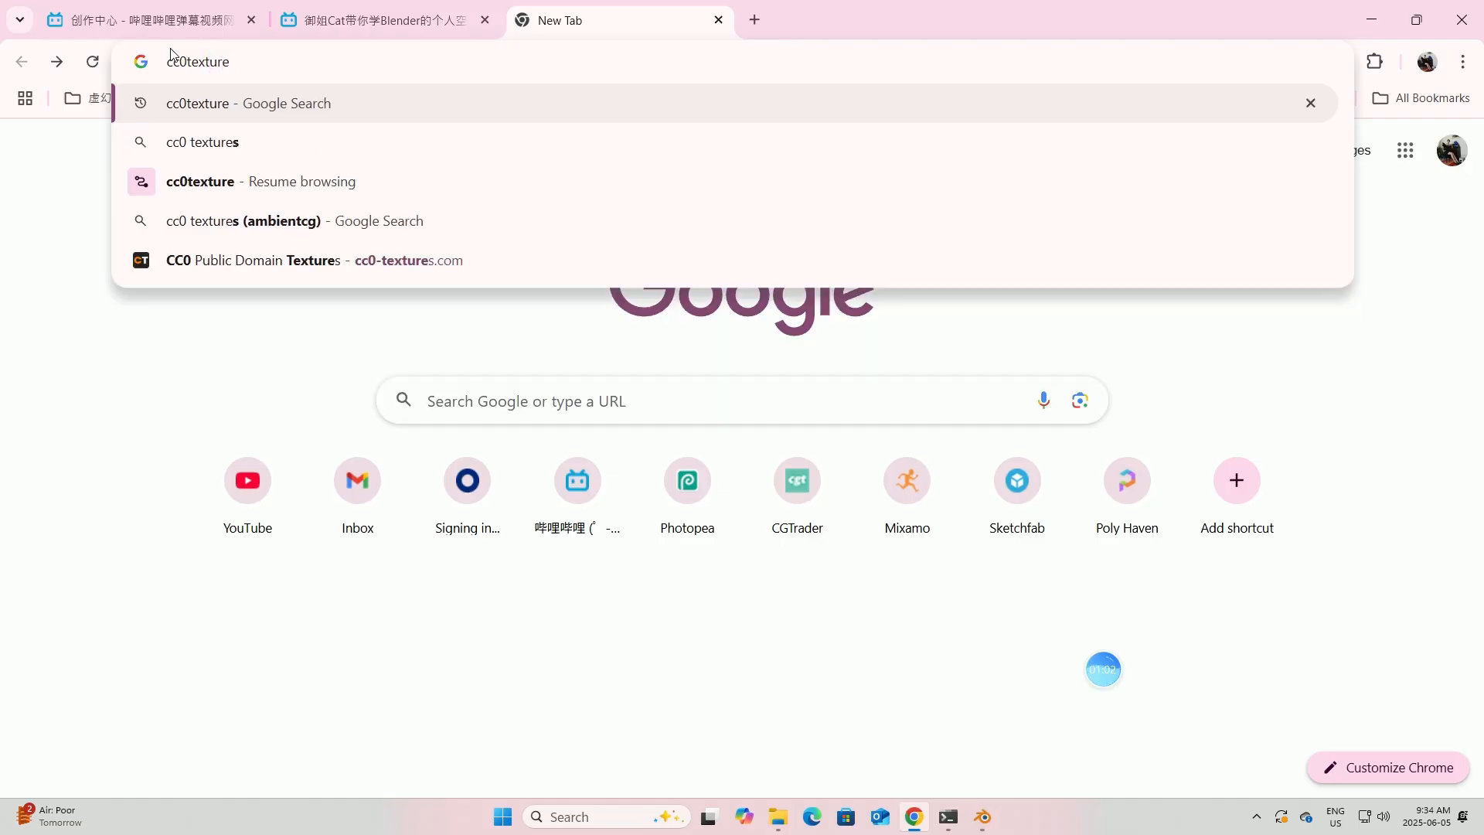
{"action": "key", "text": "Return"}
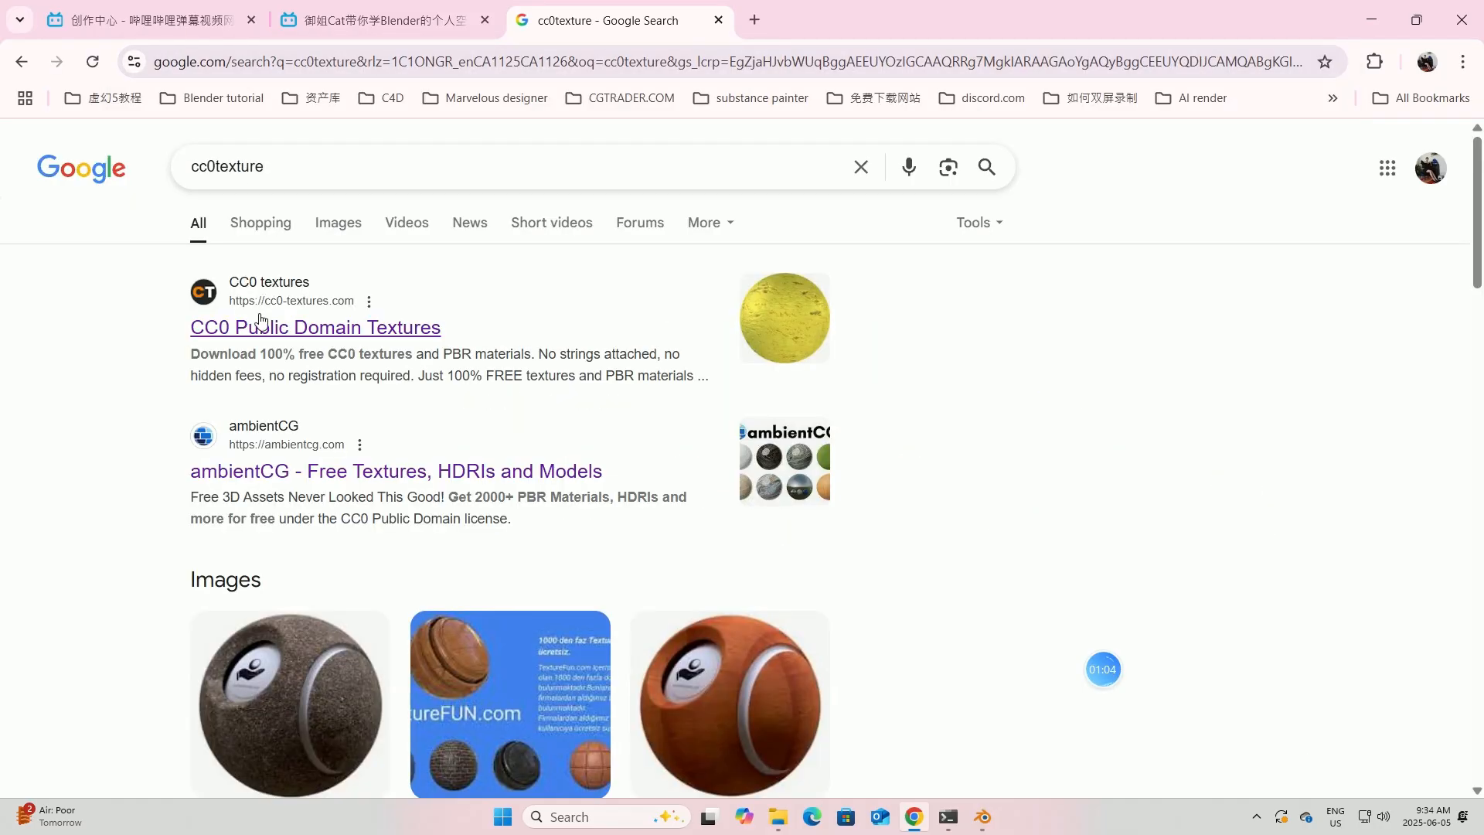
{"action": "scroll", "coordinate": [290, 333], "scroll_direction": "down", "scroll_amount": 2}
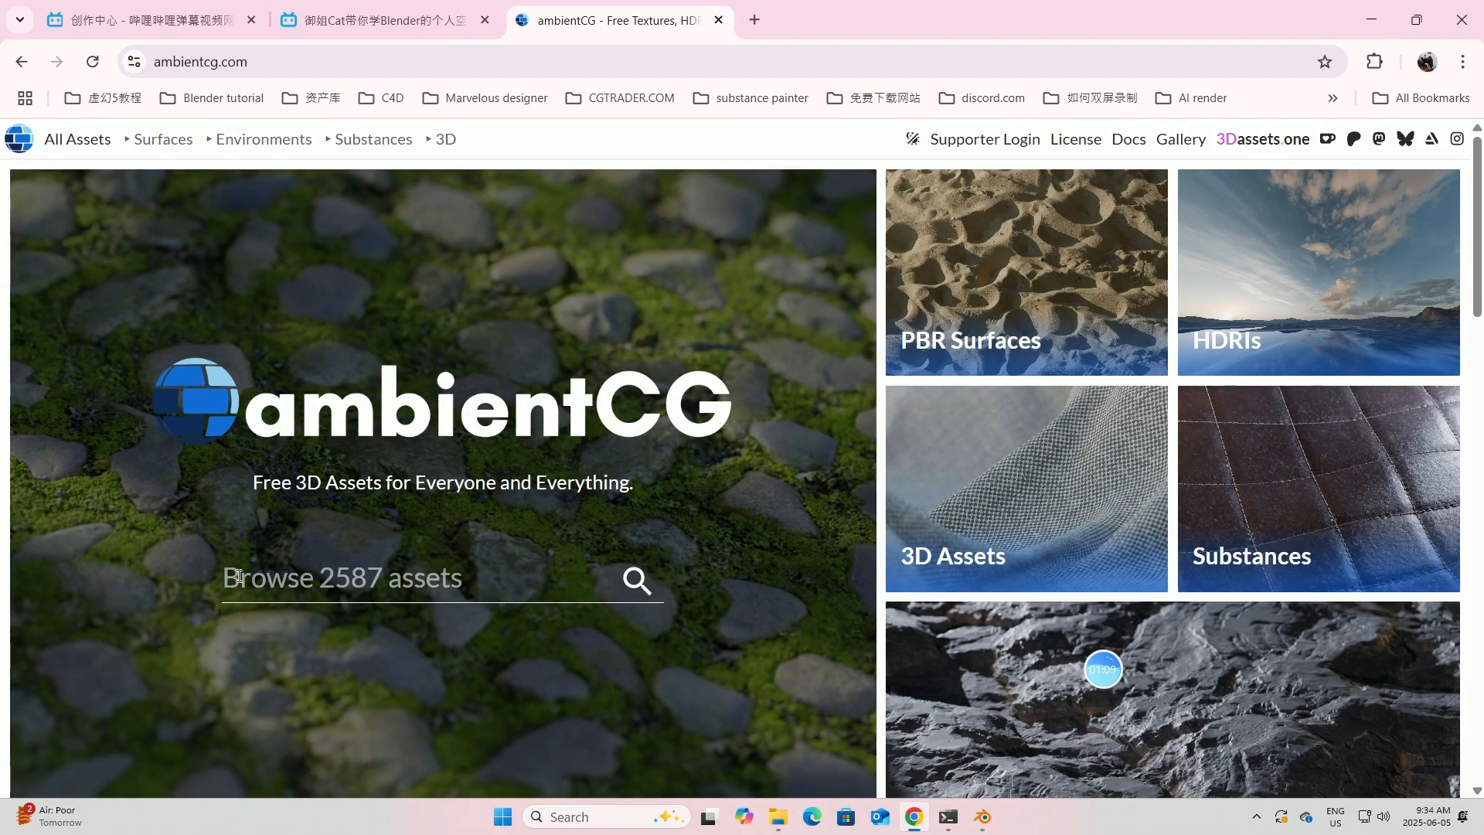
- Search ambientCG for "meat" and download the 4K-JPG zip of Cold Cuts Set 002
{"action": "left_click", "coordinate": [240, 574]}
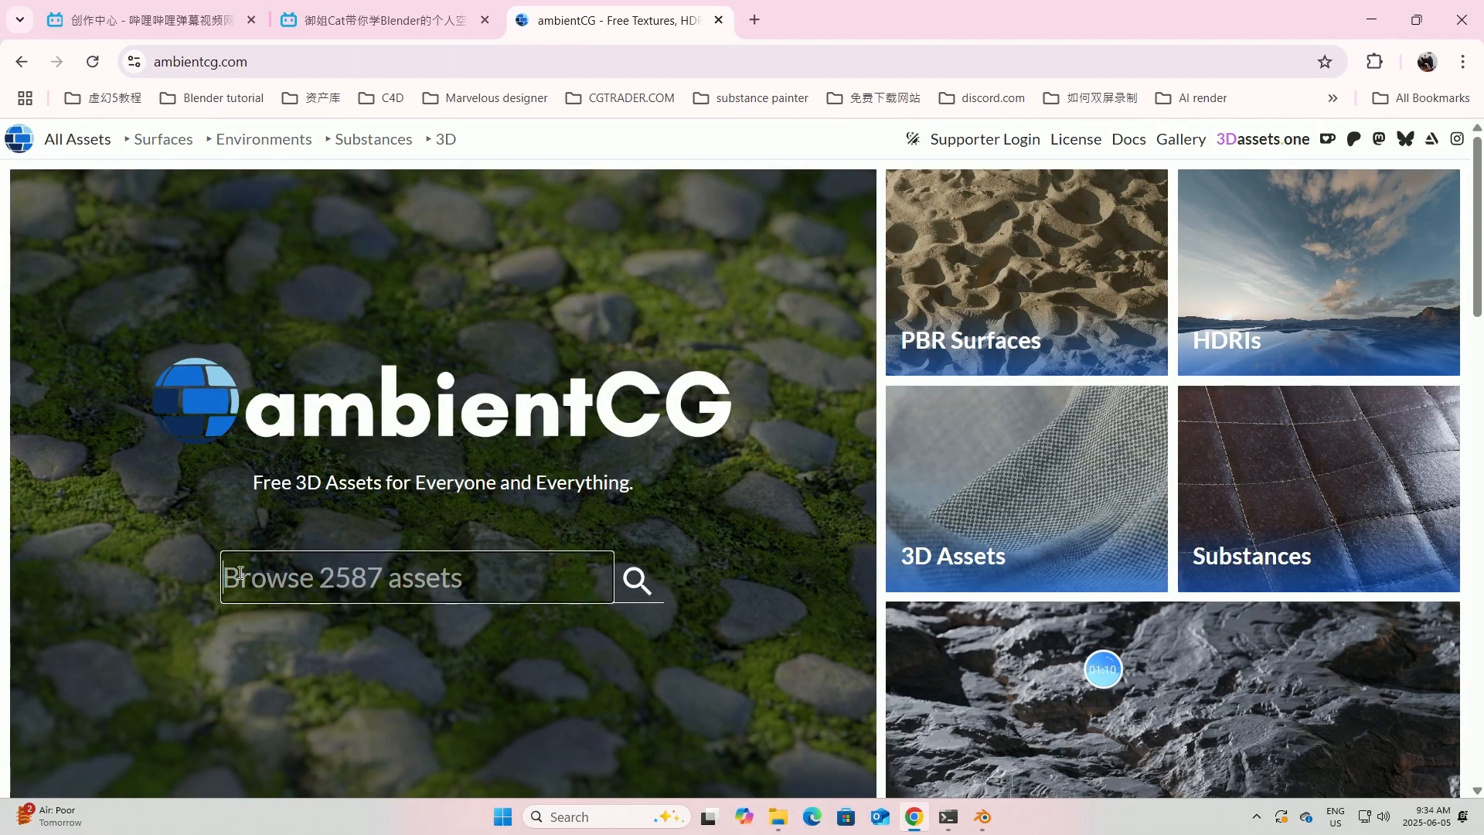
{"action": "type", "text": "meat"}
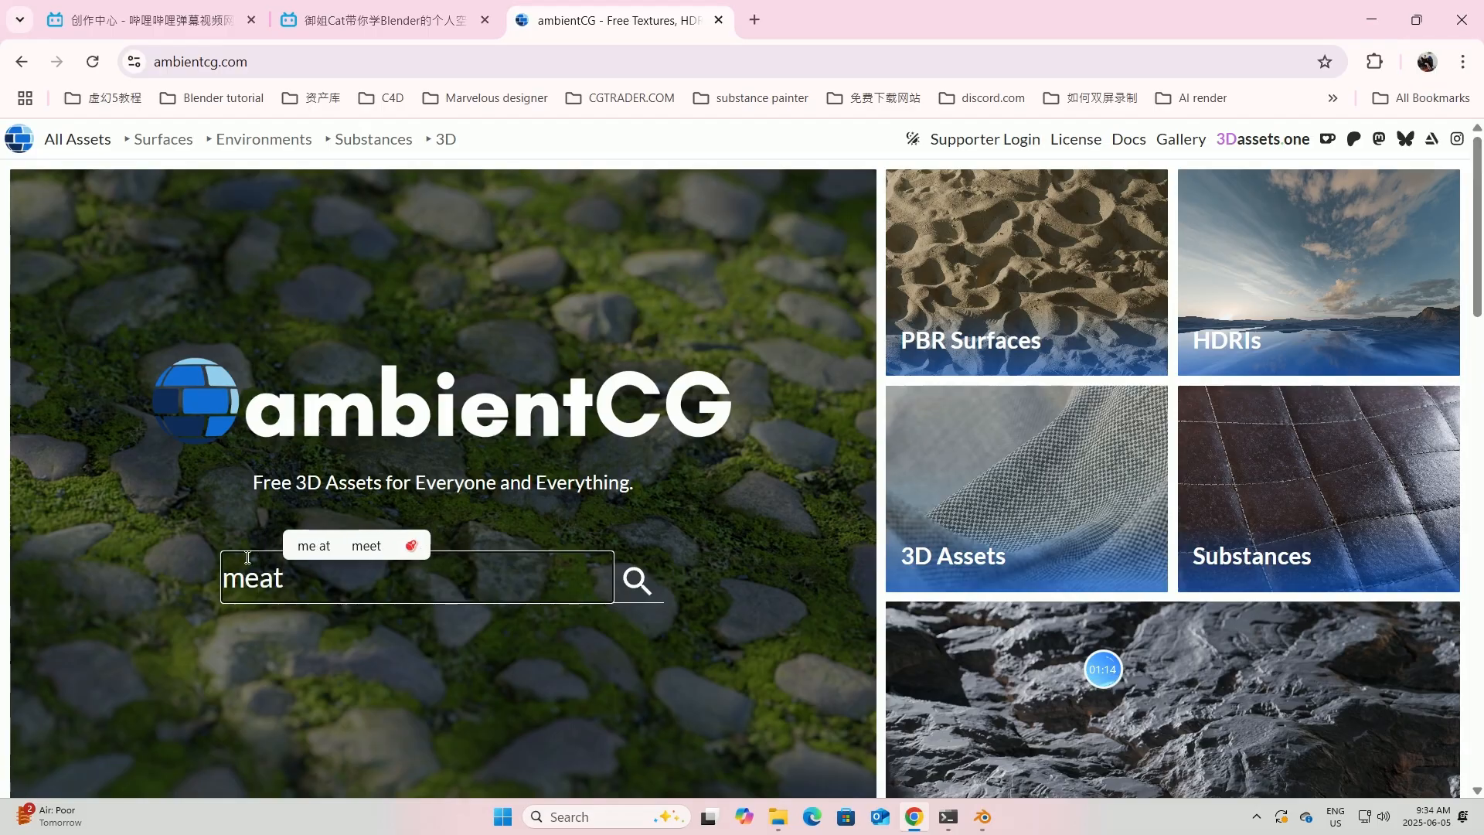
{"action": "key", "text": "Return"}
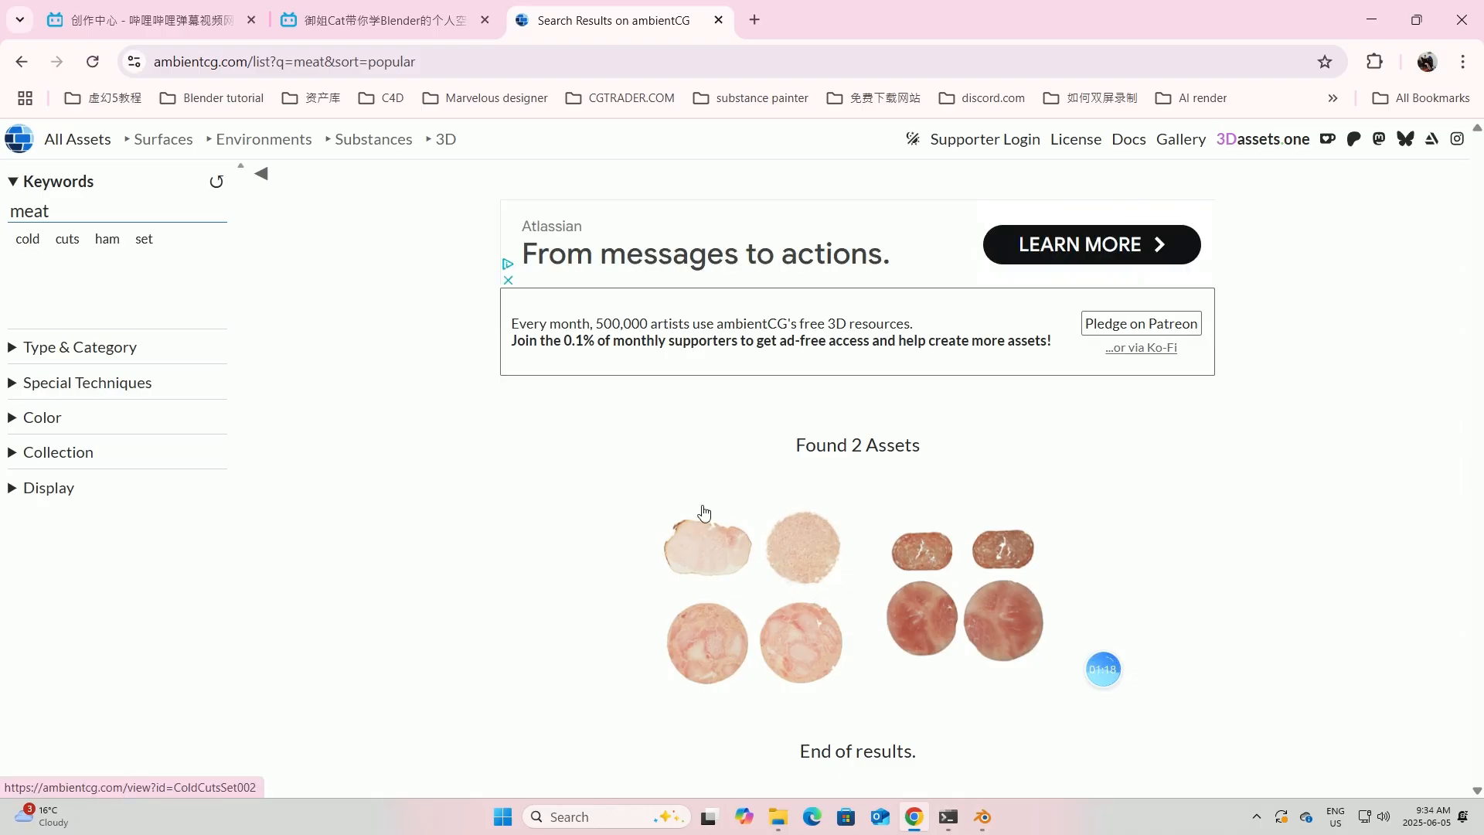
{"action": "left_click", "coordinate": [716, 612]}
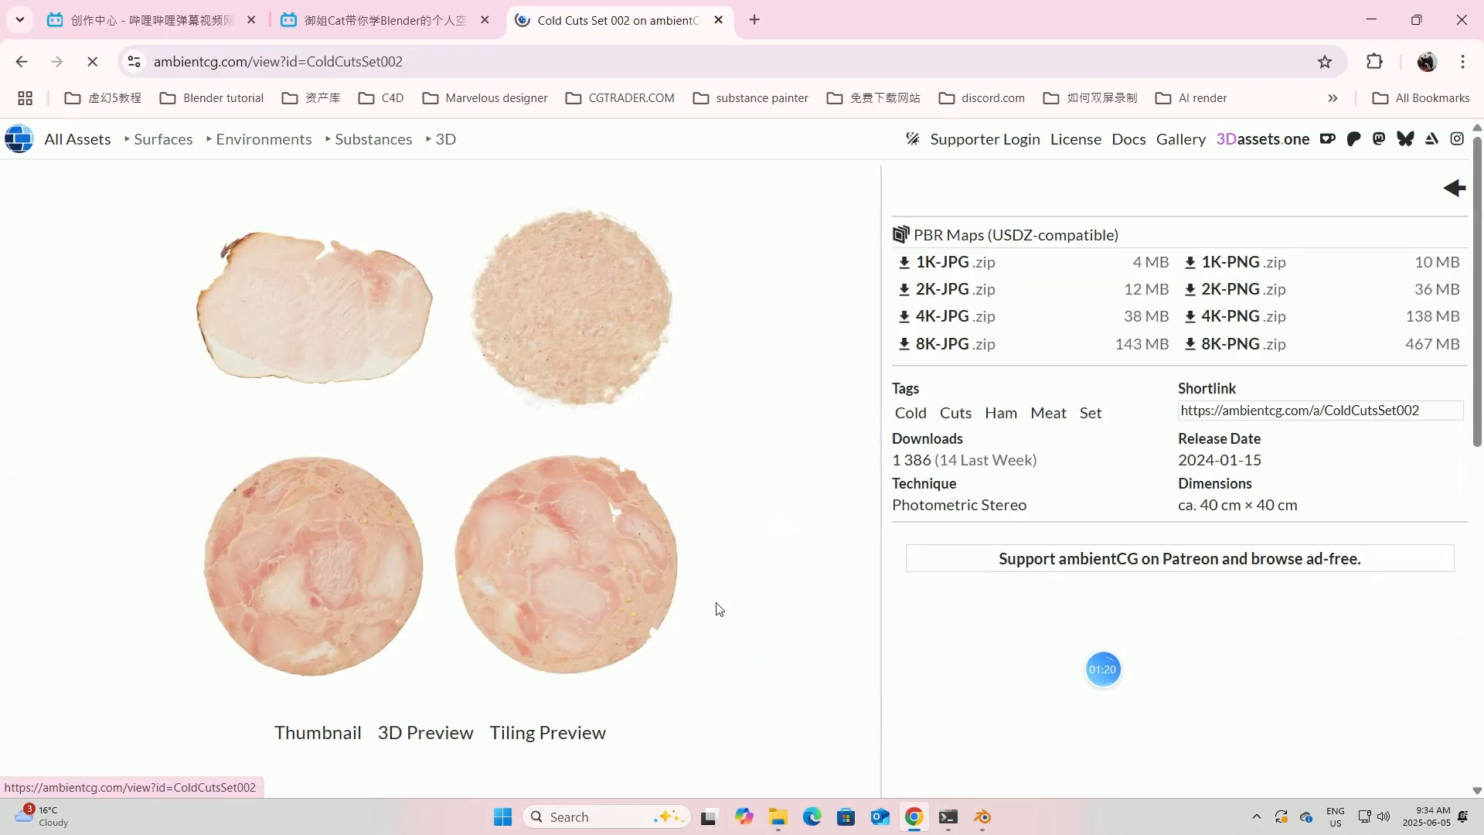
{"action": "left_click", "coordinate": [918, 323]}
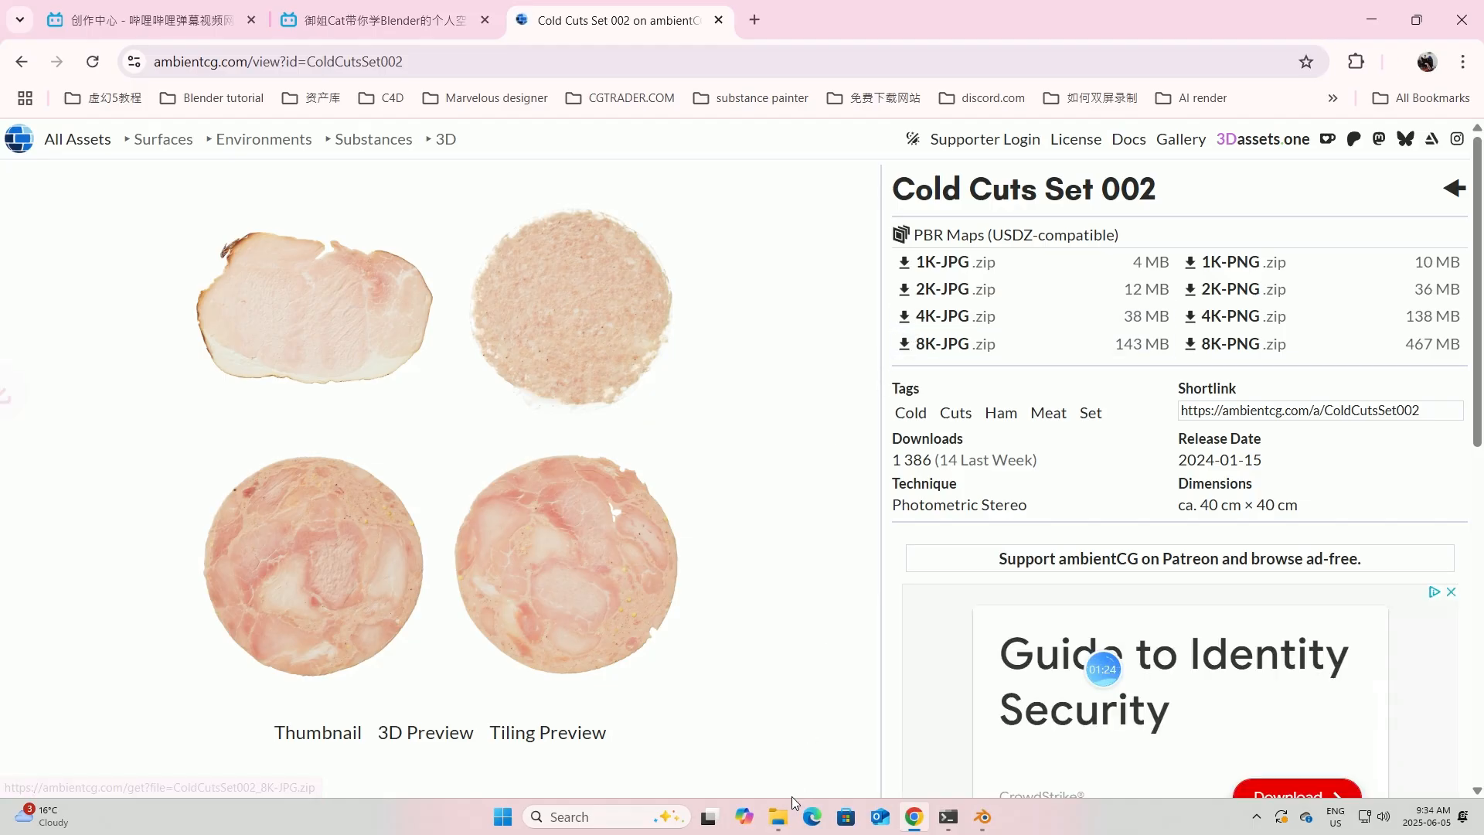
- Extract ColdCutsSet002_4K-JPG.zip in the Downloads folder to the suggested destination
{"action": "mouse_move", "coordinate": [778, 817]}
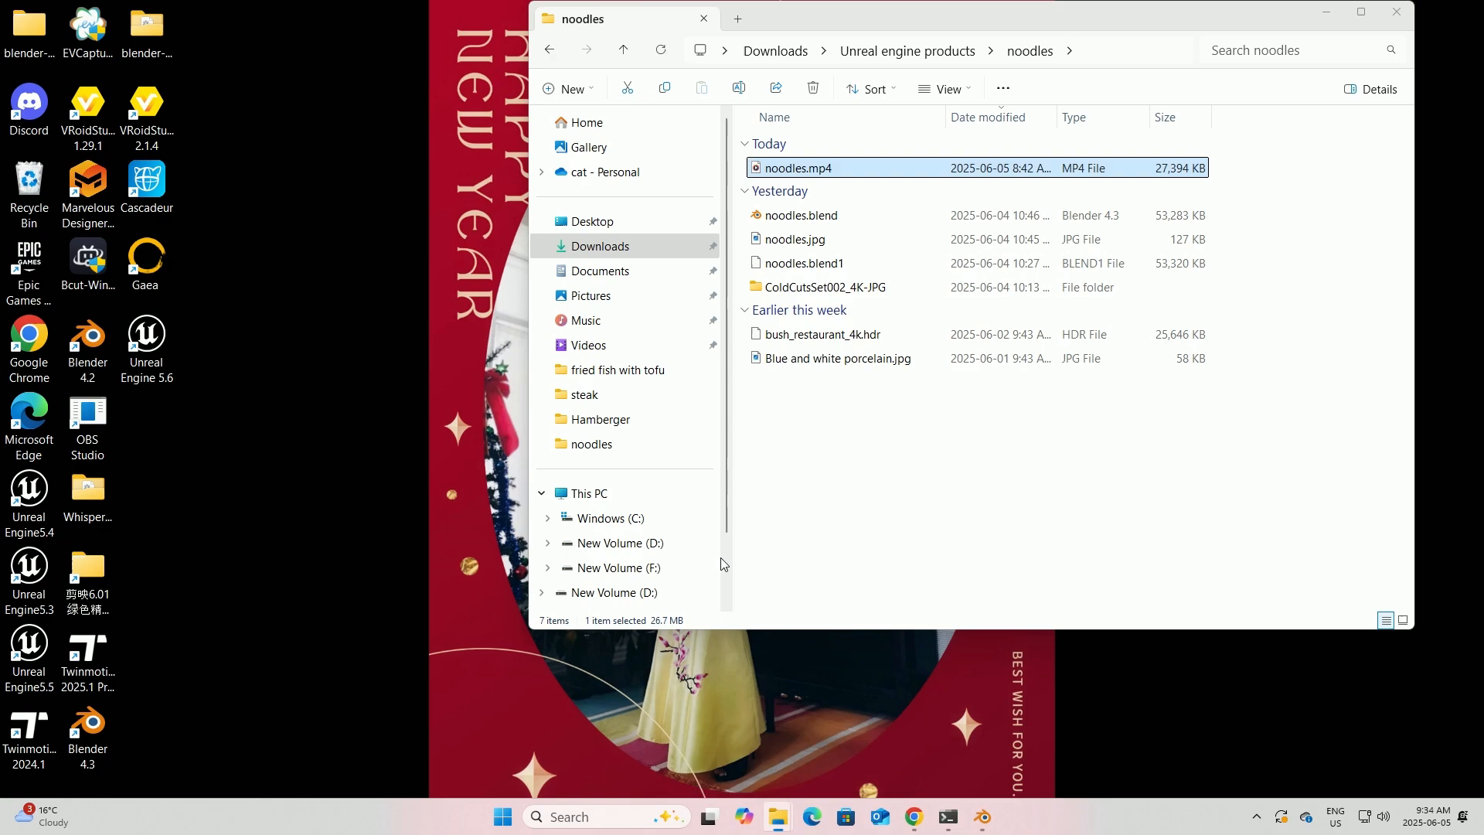
{"action": "left_click", "coordinate": [743, 732]}
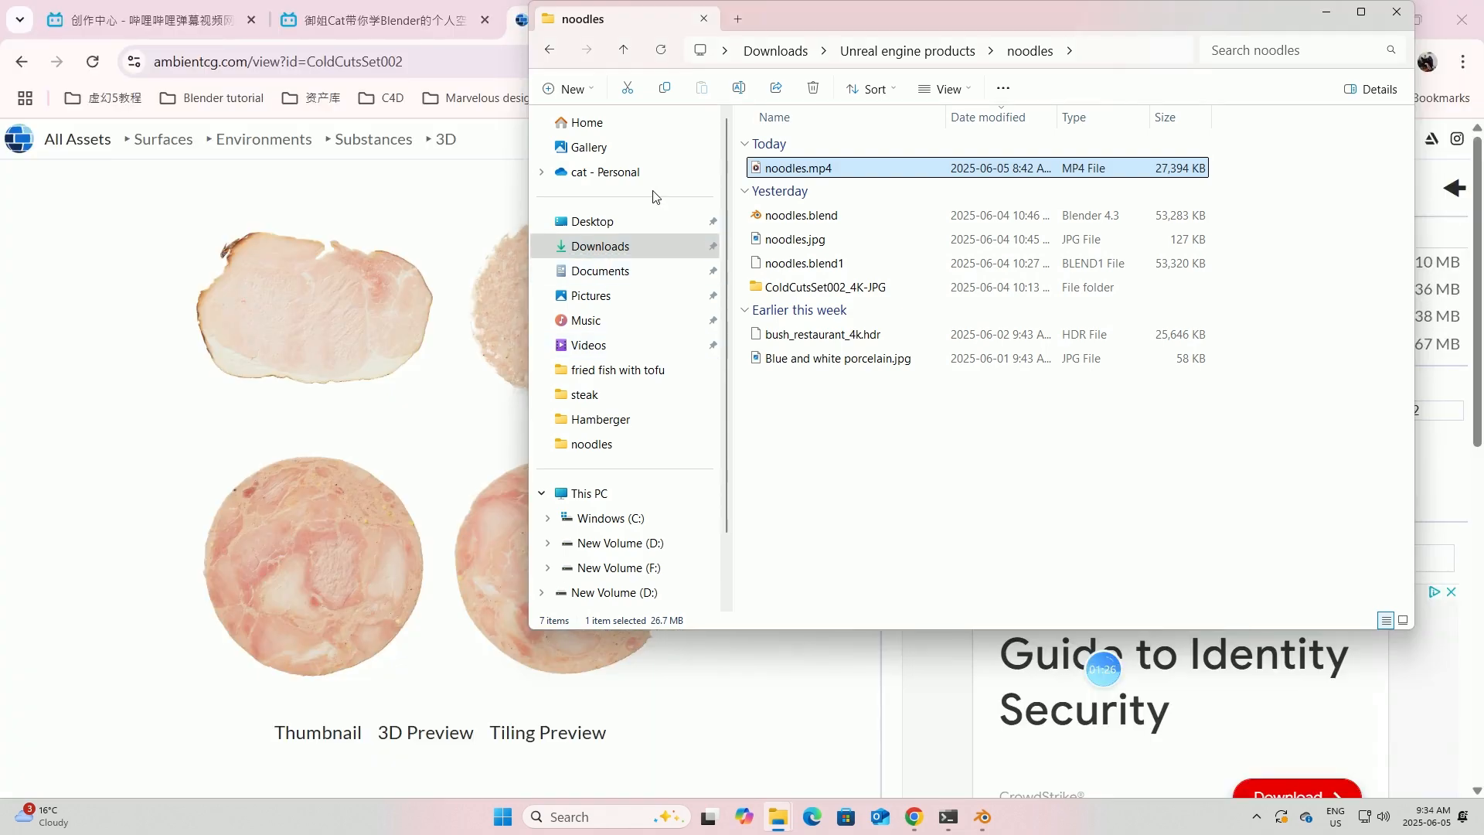
{"action": "left_click", "coordinate": [614, 245]}
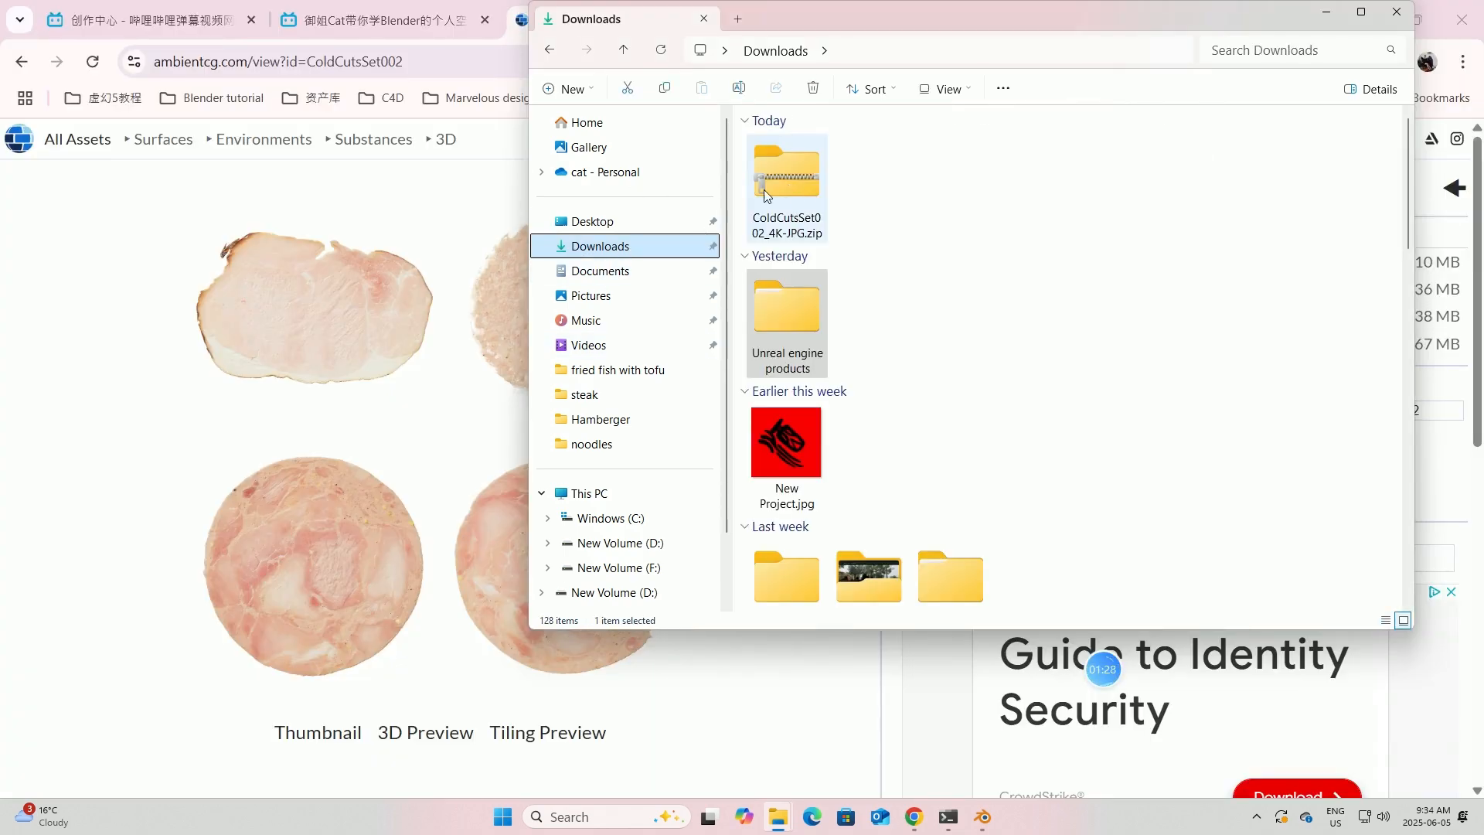
{"action": "right_click", "coordinate": [799, 193]}
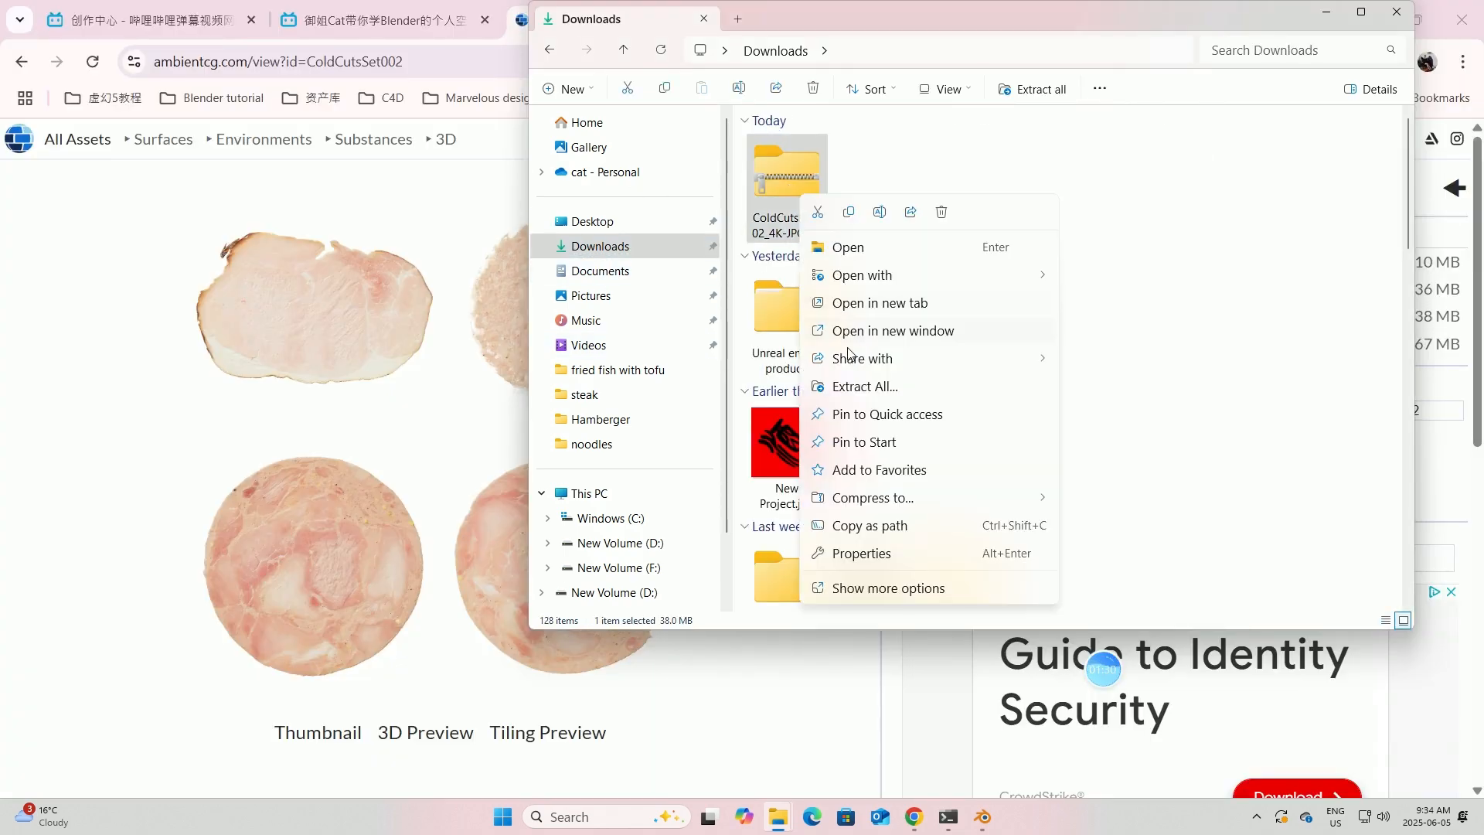
{"action": "left_click", "coordinate": [869, 387]}
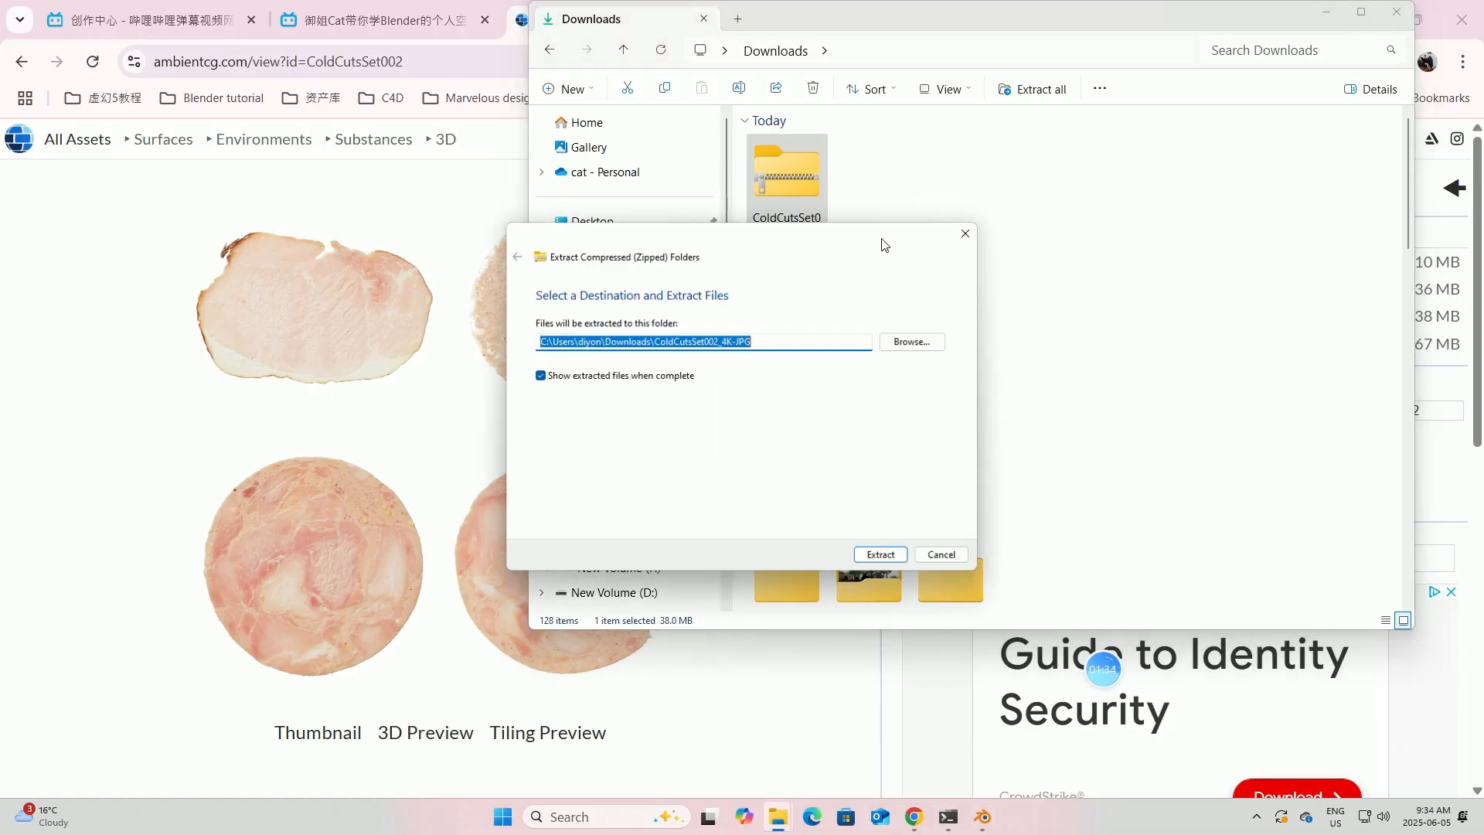
{"action": "left_click", "coordinate": [880, 555]}
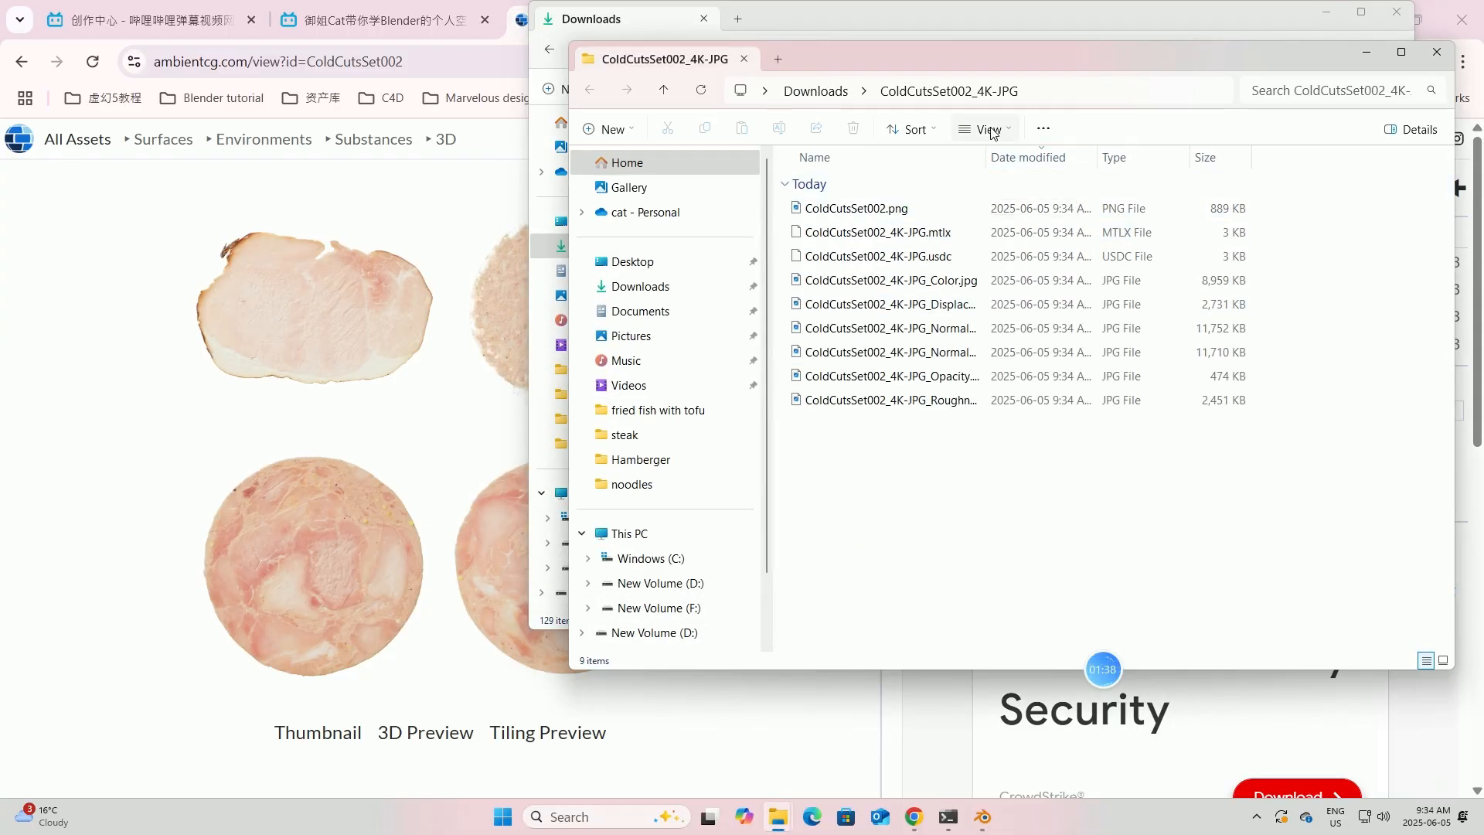
- Display the extracted ColdCutsSet002_4K-JPG files as thumbnails to view the texture maps, and minimize both folder windows
{"action": "left_click", "coordinate": [989, 129]}
{"action": "left_click", "coordinate": [991, 222]}
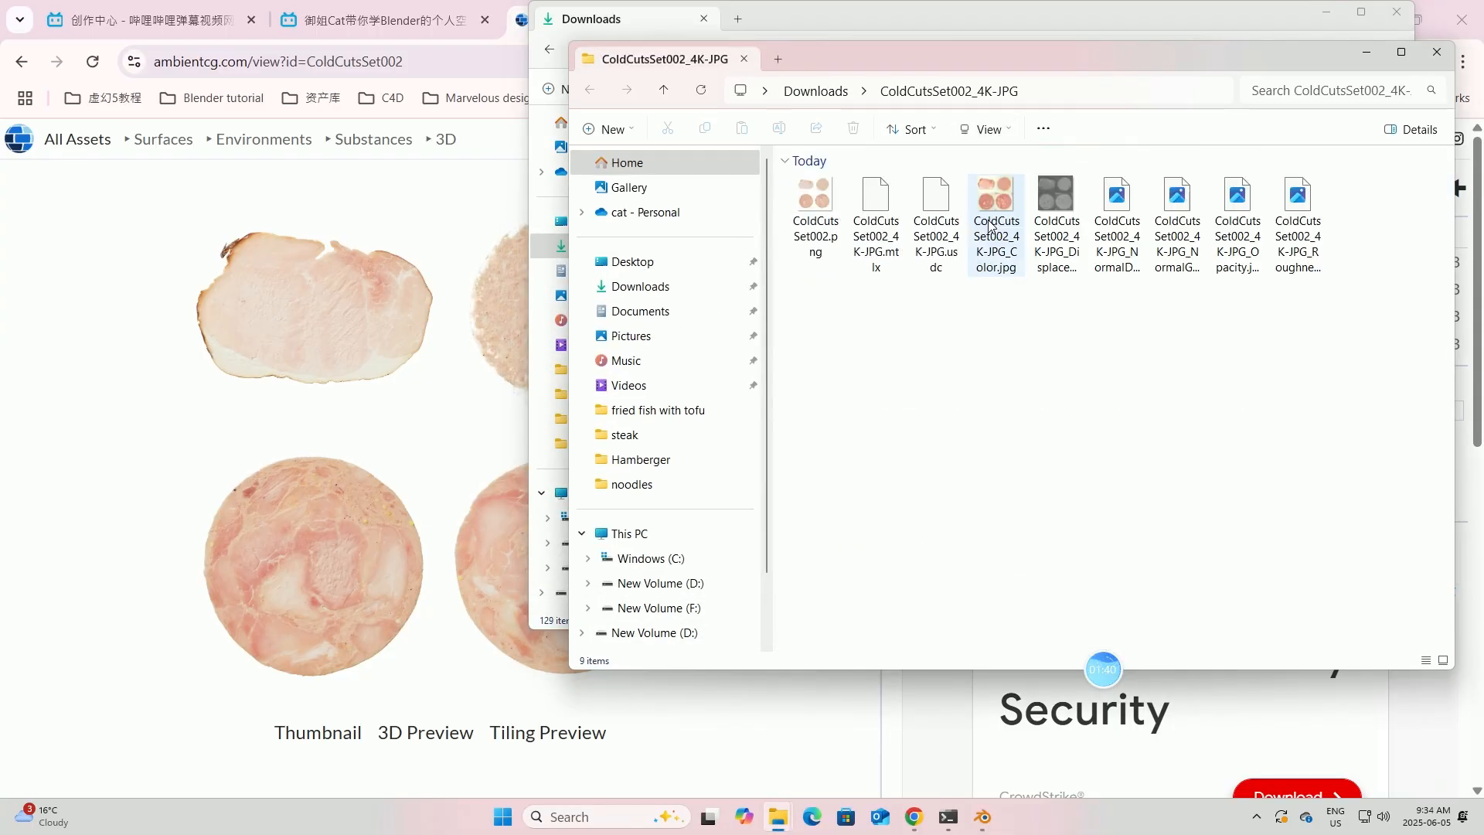
{"action": "left_click", "coordinate": [1366, 52]}
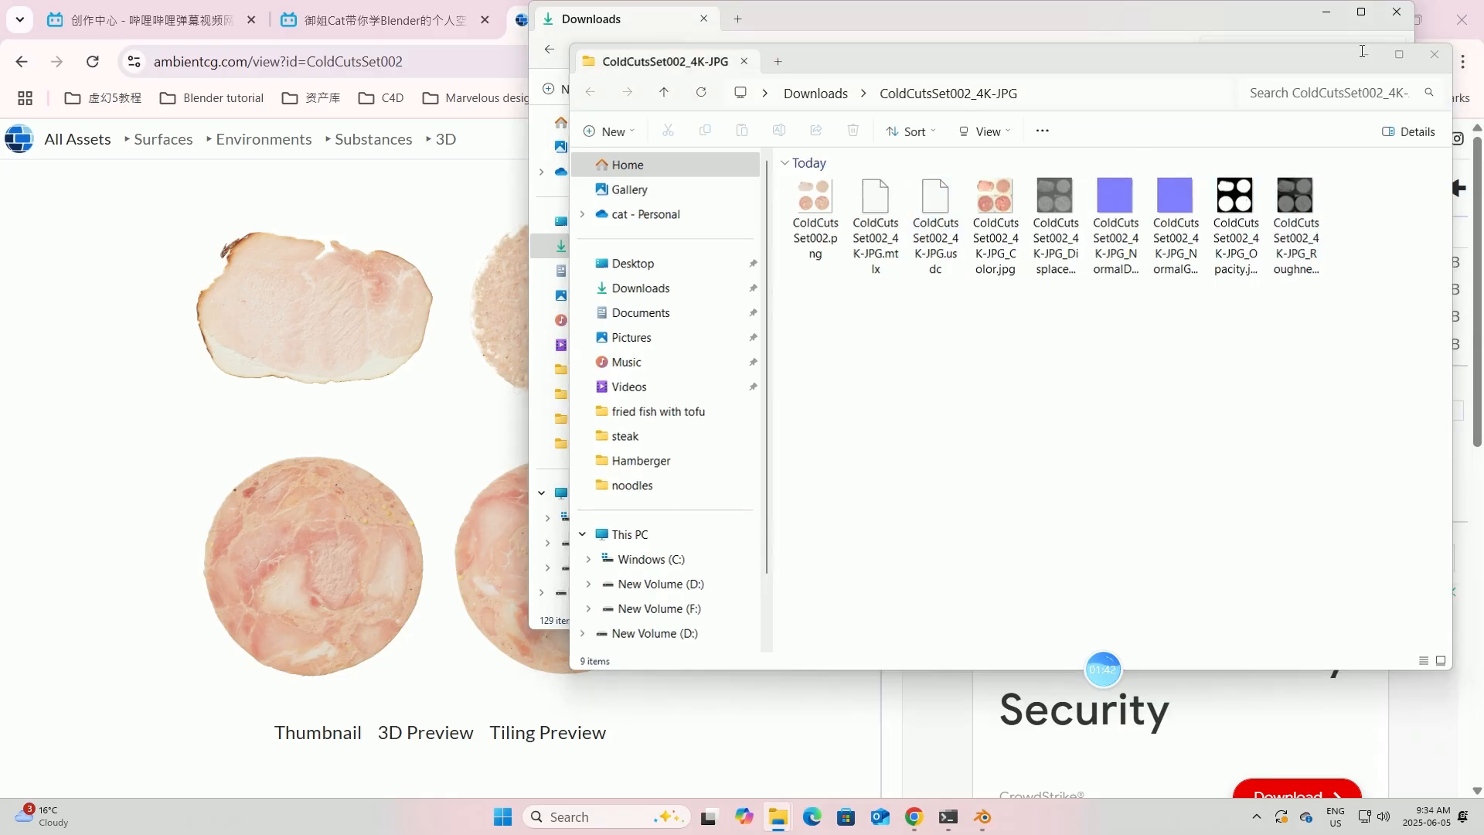
{"action": "left_click", "coordinate": [1327, 13]}
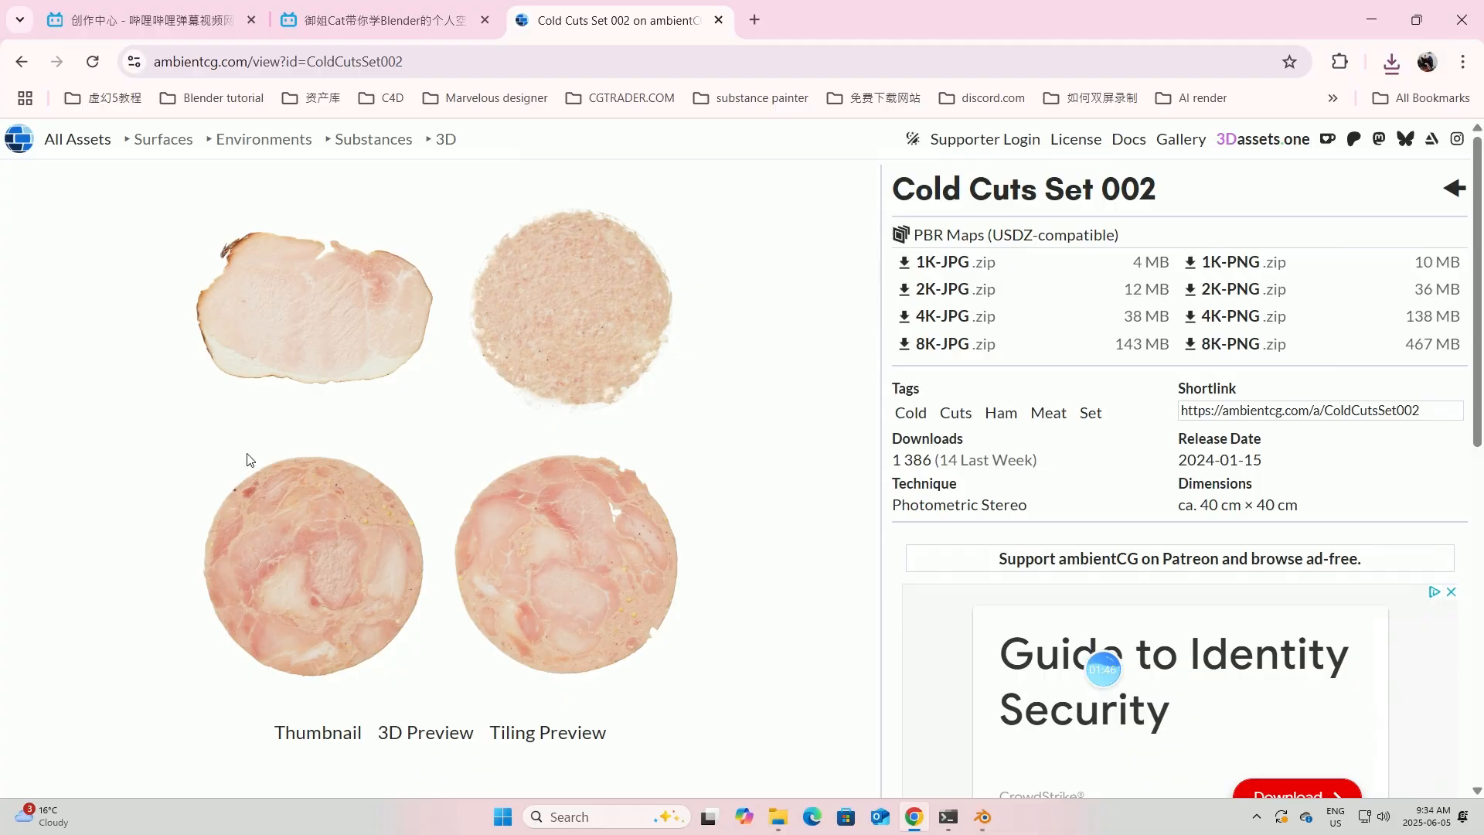
- Switch to Blender, start a new General file and delete the default cube
{"action": "left_click", "coordinate": [983, 817]}
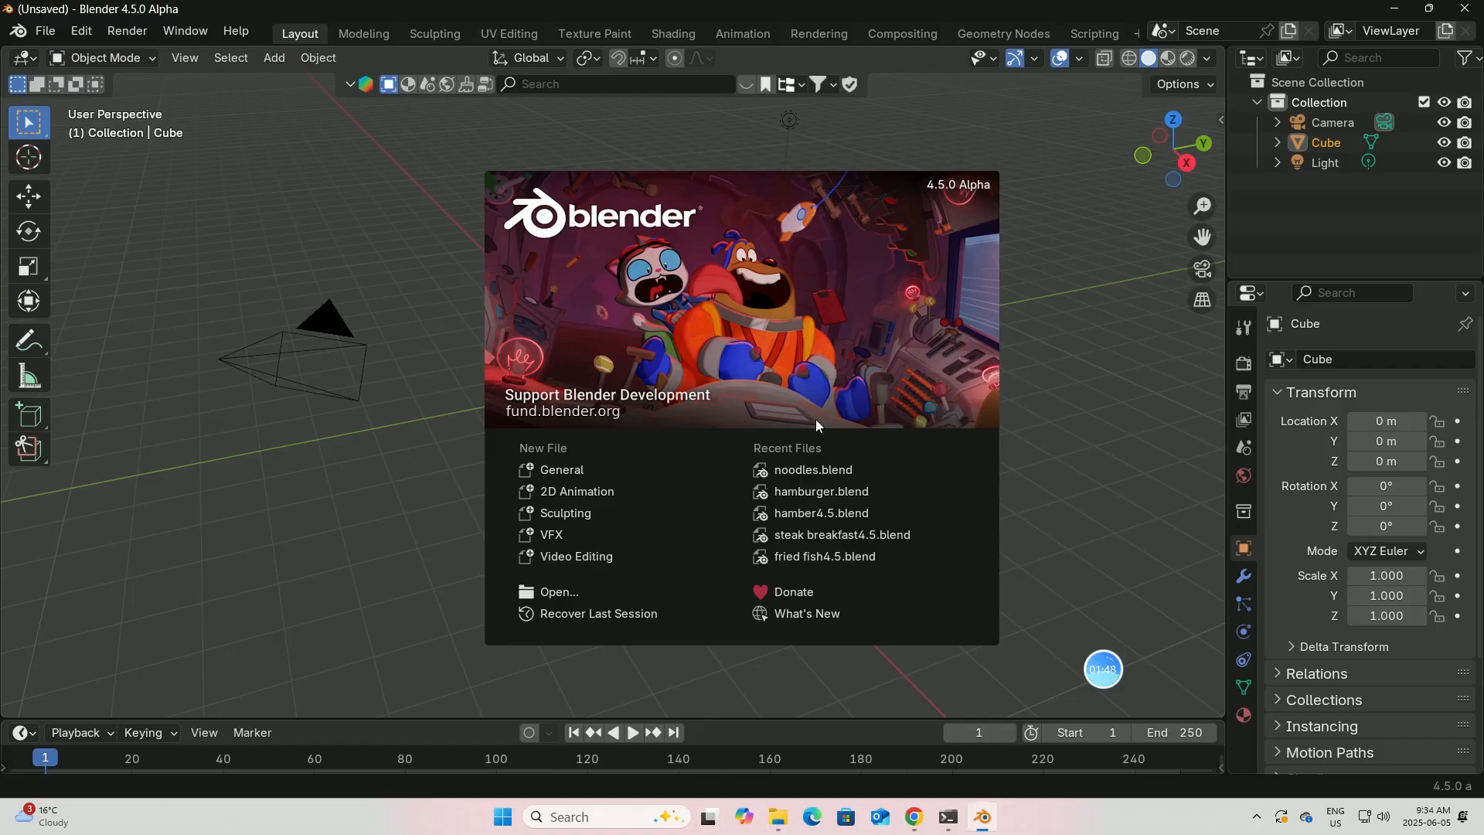
{"action": "left_click", "coordinate": [558, 470]}
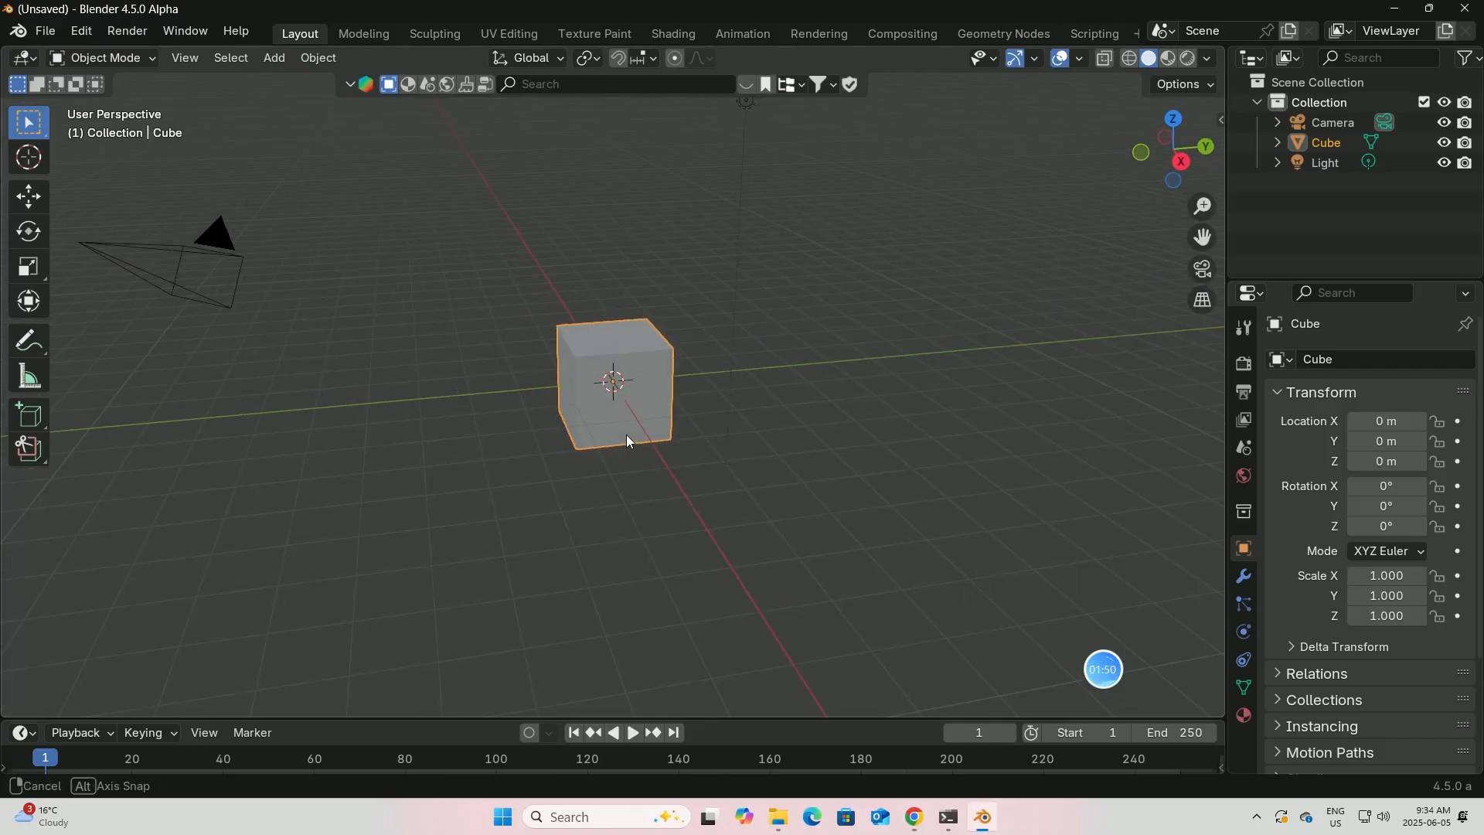
{"action": "scroll", "coordinate": [626, 435], "scroll_direction": "up", "scroll_amount": 2}
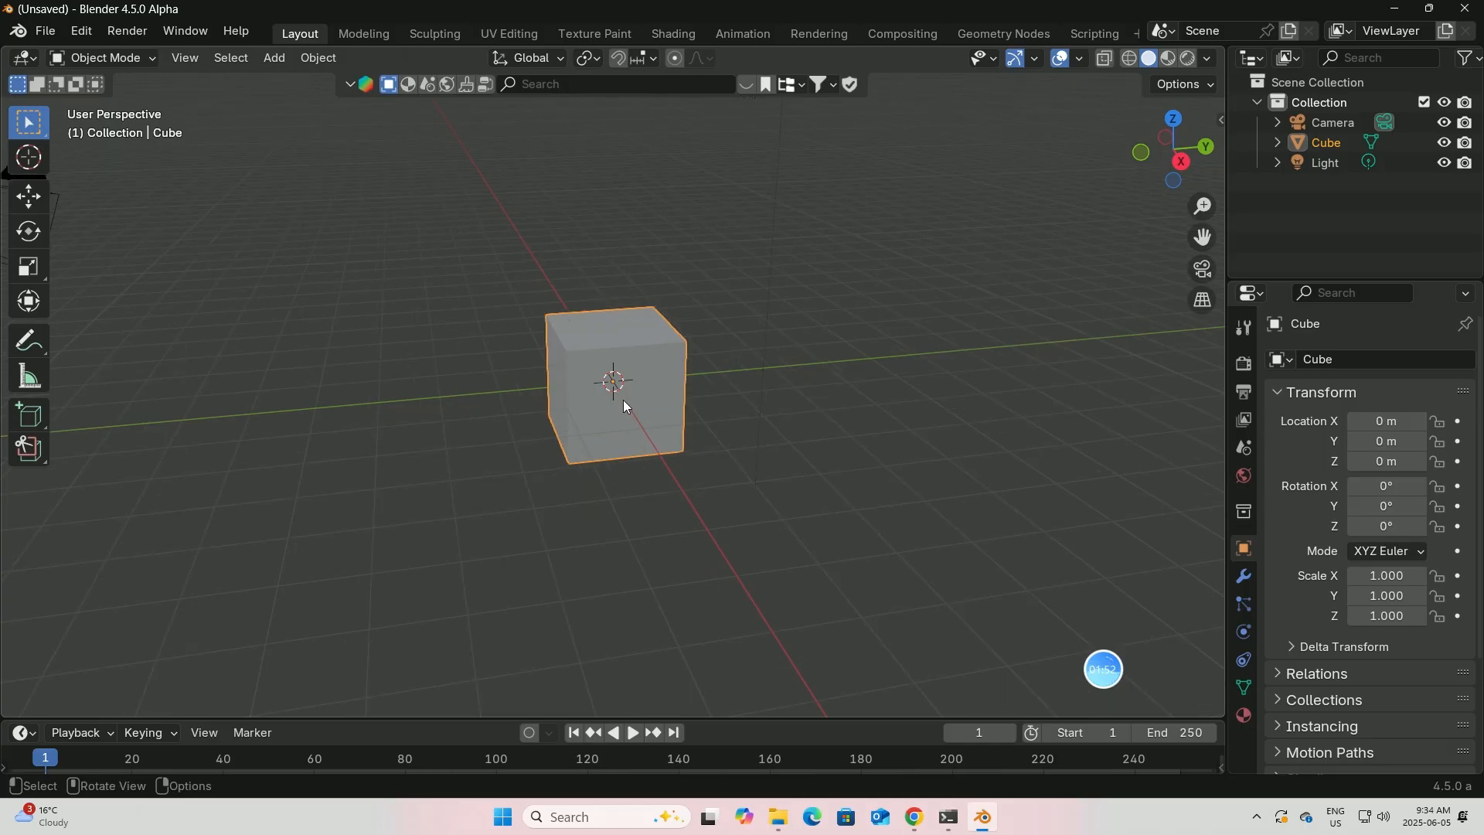
{"action": "key", "text": "x"}
{"action": "left_click", "coordinate": [612, 401]}
- Add a UV sphere mesh with default settings at the world origin
{"action": "left_click", "coordinate": [275, 58]}
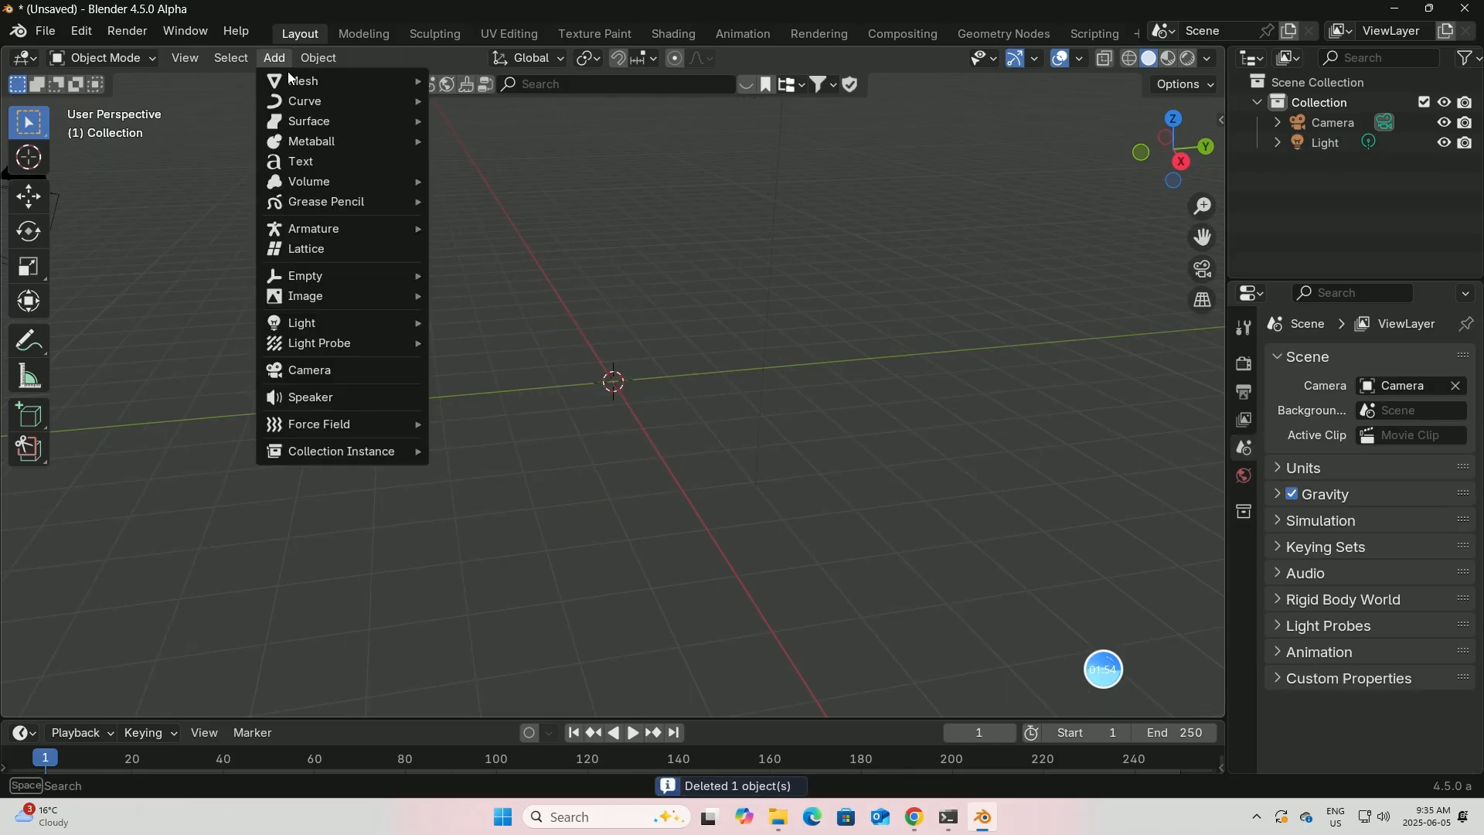
{"action": "mouse_move", "coordinate": [294, 81]}
{"action": "left_click", "coordinate": [510, 140]}
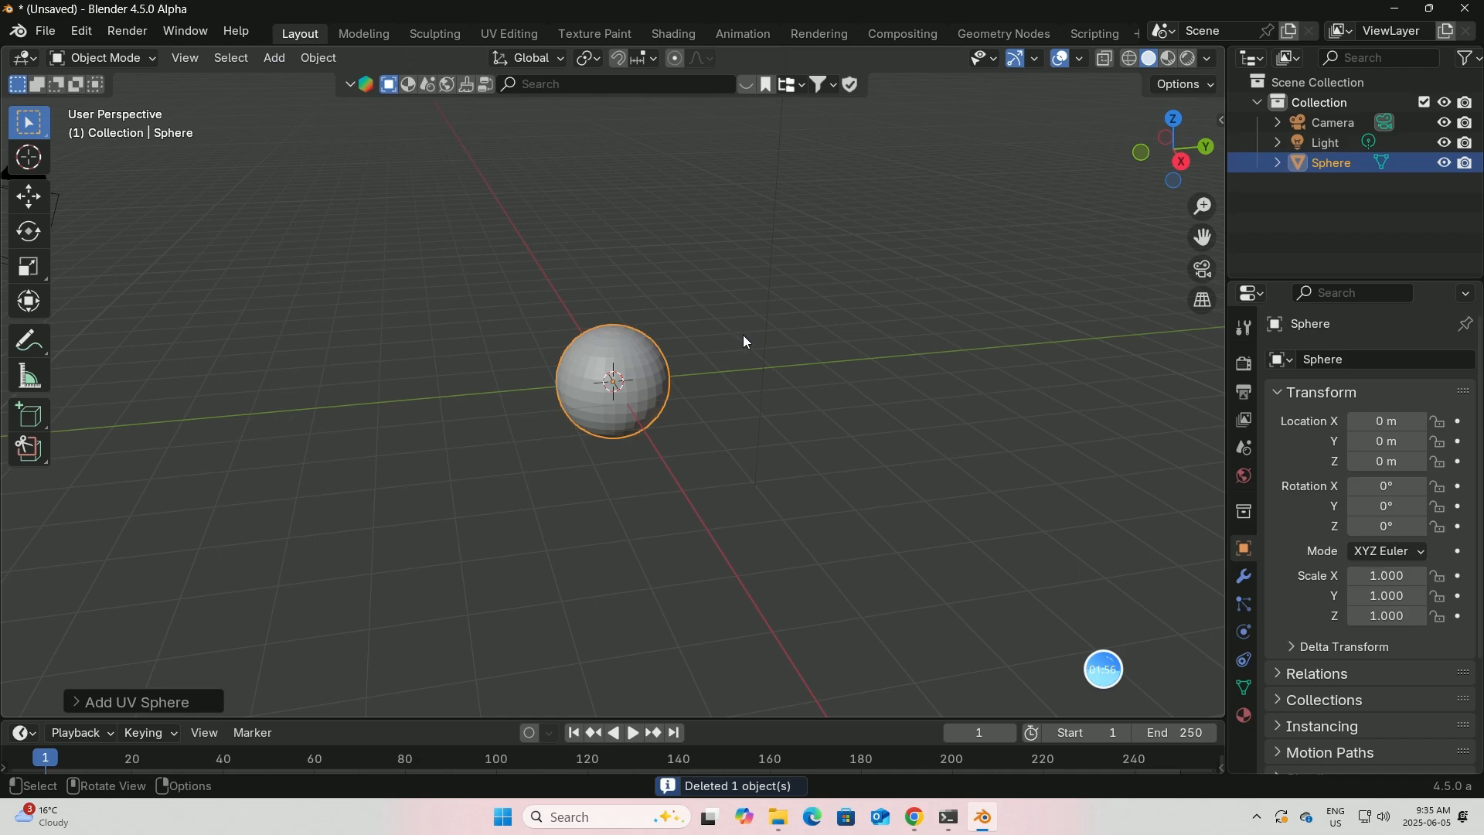
{"action": "scroll", "coordinate": [743, 336], "scroll_direction": "up", "scroll_amount": 6}
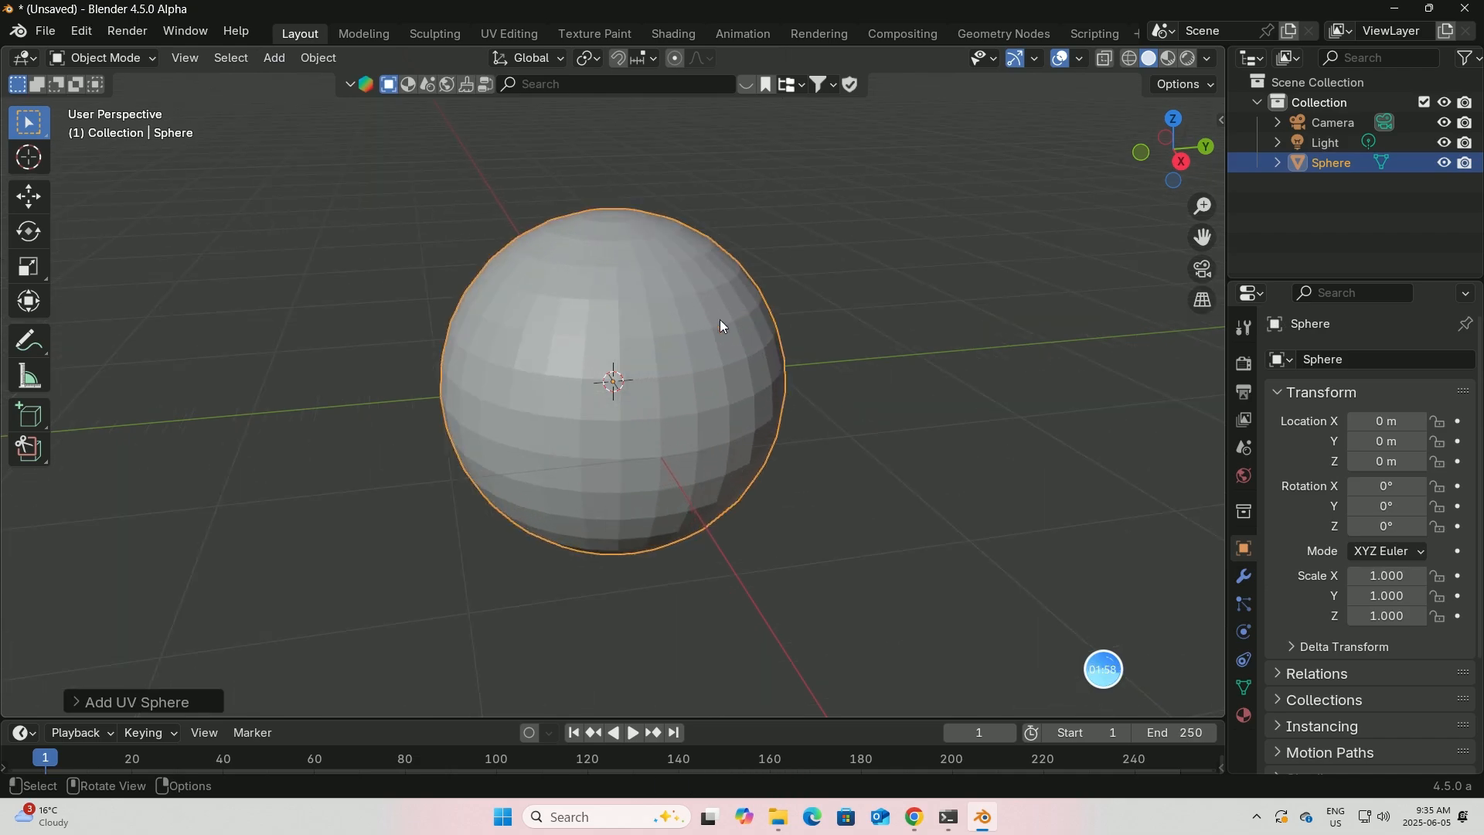
- In Edit Mode, delete the faces of the sphere's upper half, selecting through the mesh in wireframe front view
{"action": "left_click", "coordinate": [153, 57]}
{"action": "left_click", "coordinate": [134, 98]}
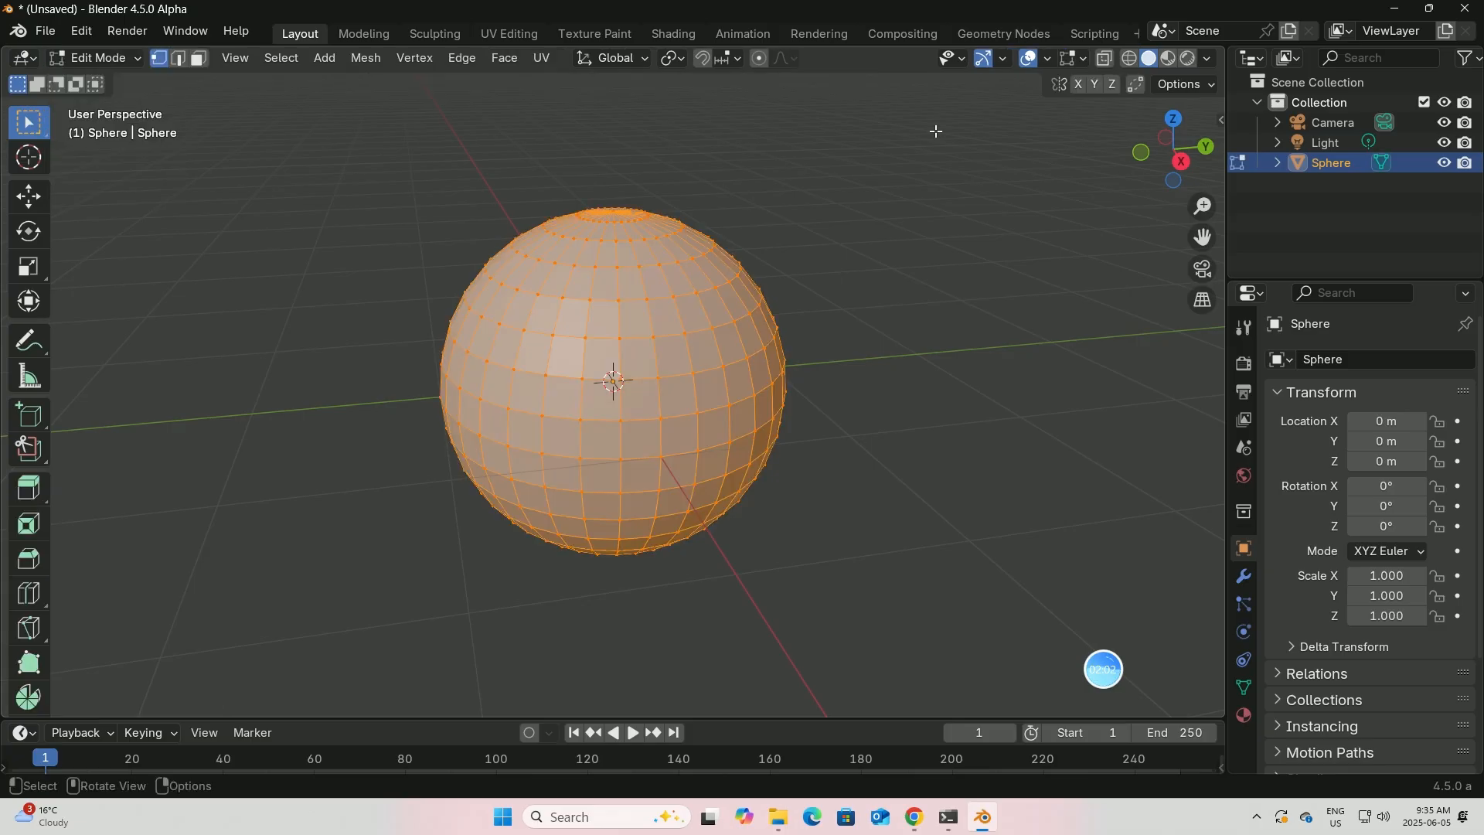
{"action": "left_click", "coordinate": [1104, 58]}
{"action": "left_click", "coordinate": [1129, 61]}
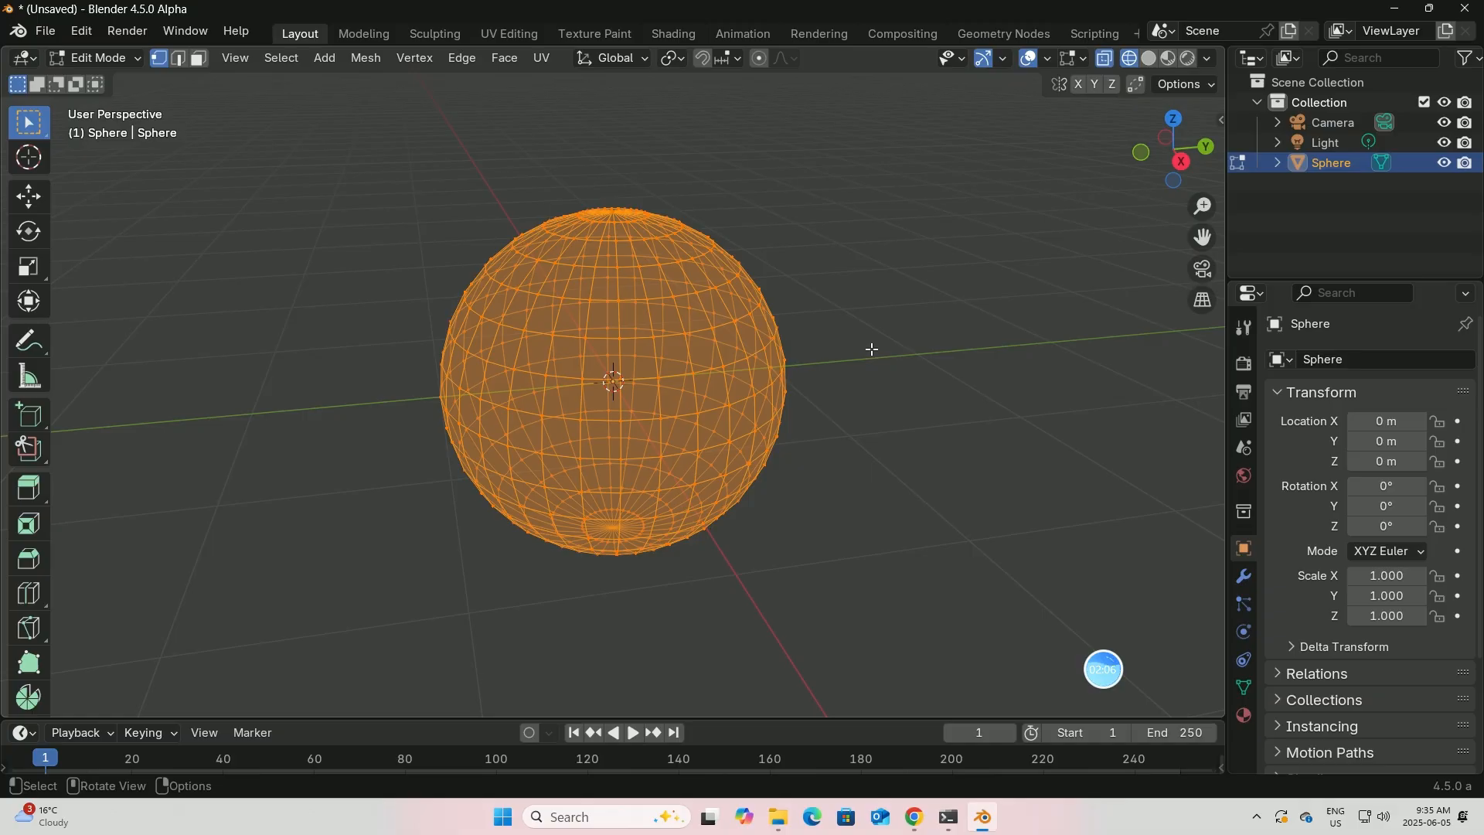
{"action": "key", "text": "KP_1"}
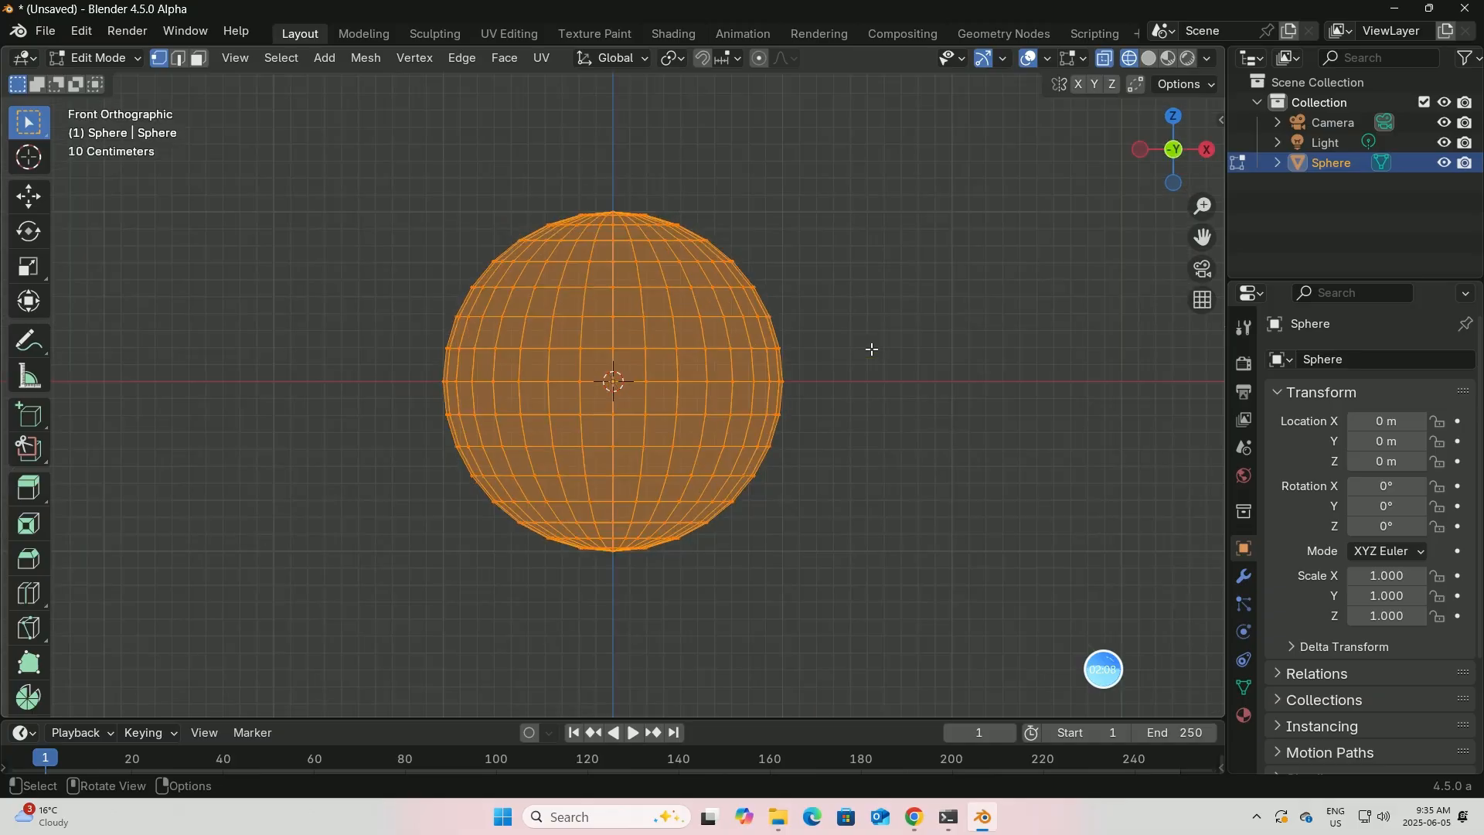
{"action": "left_click", "coordinate": [197, 59]}
{"action": "left_click_drag", "start_coordinate": [374, 182], "coordinate": [854, 374]}
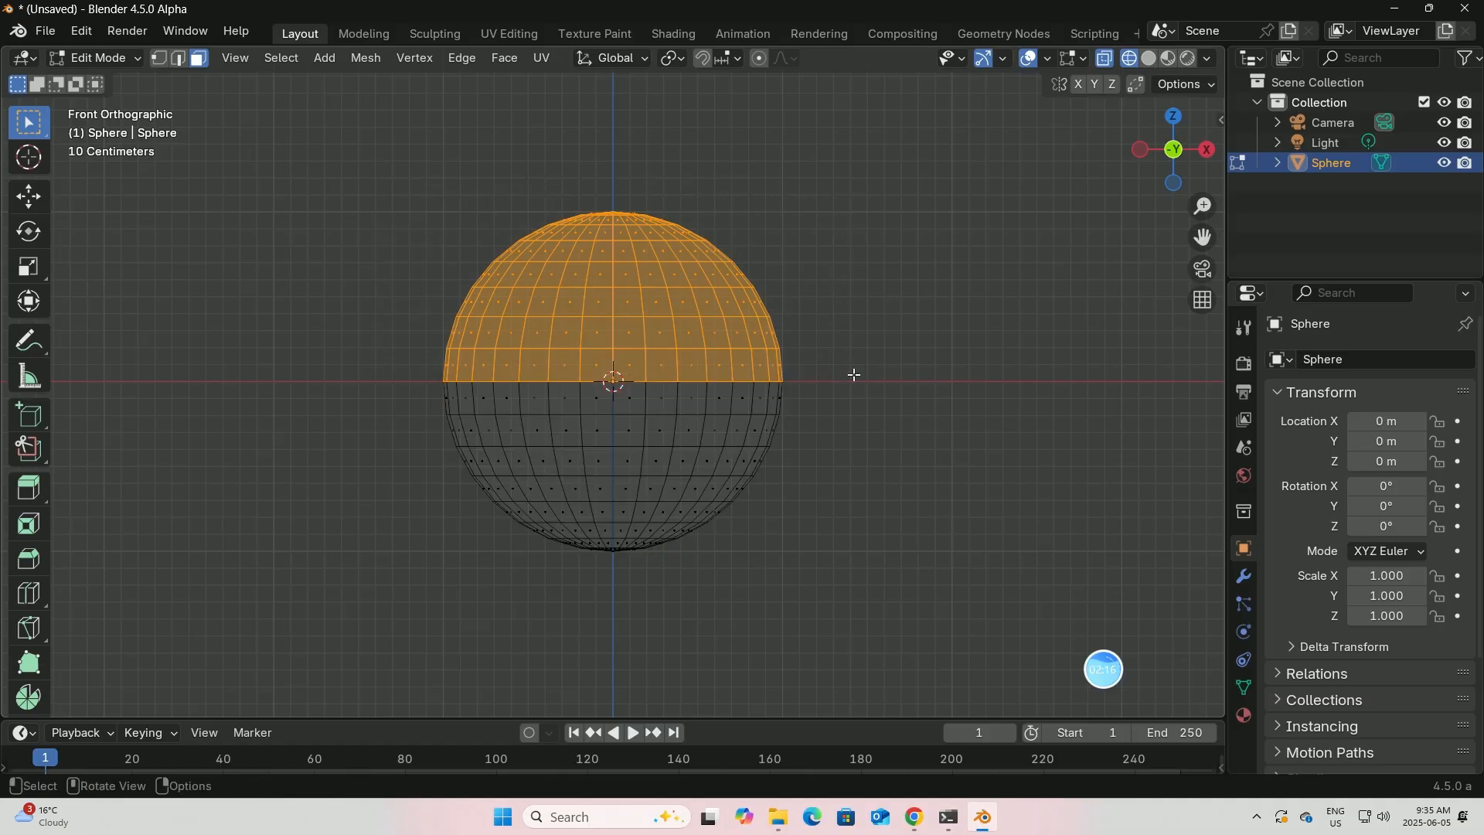
{"action": "key", "text": "x"}
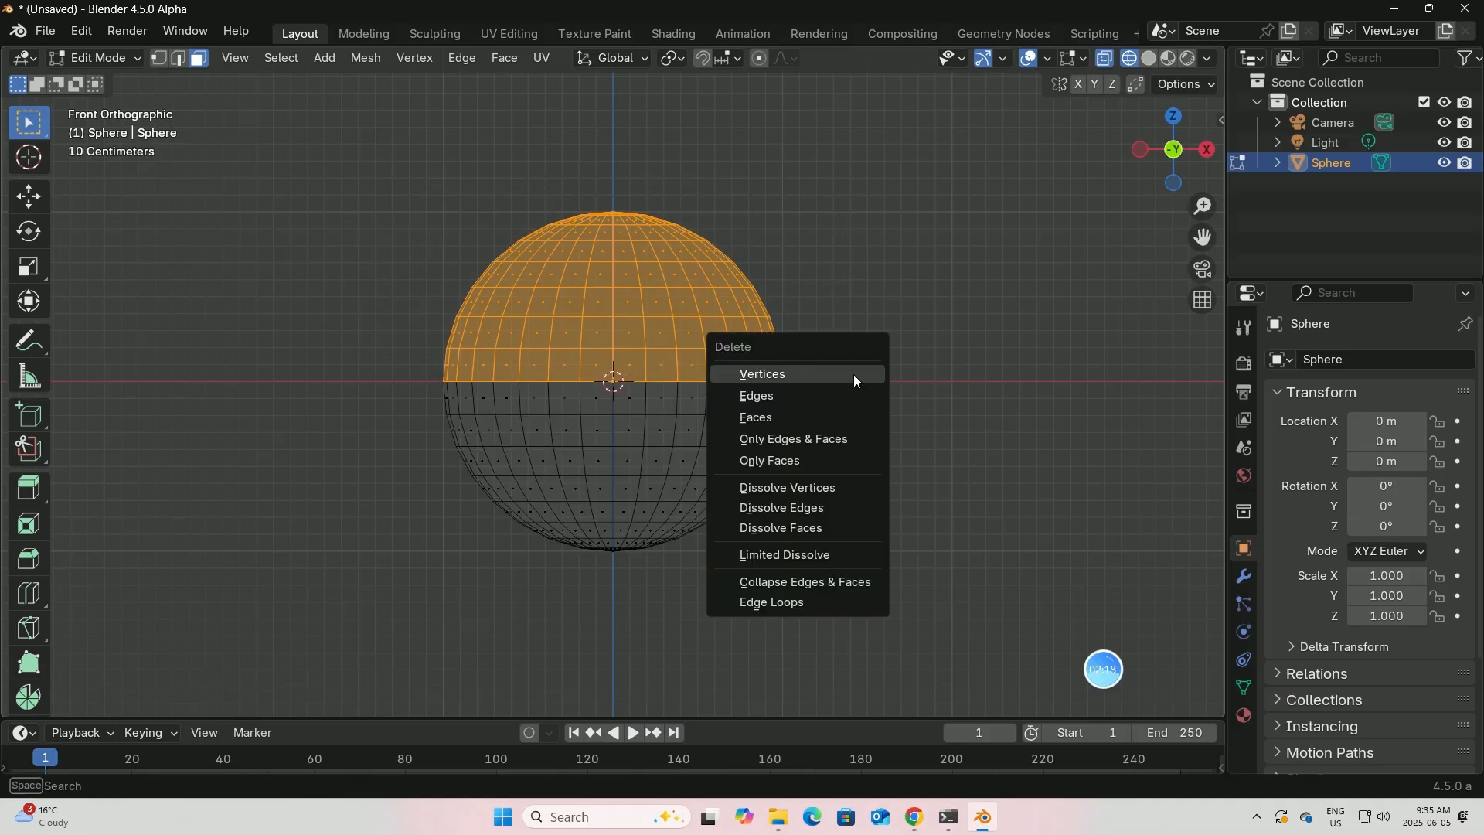
{"action": "left_click", "coordinate": [775, 419]}
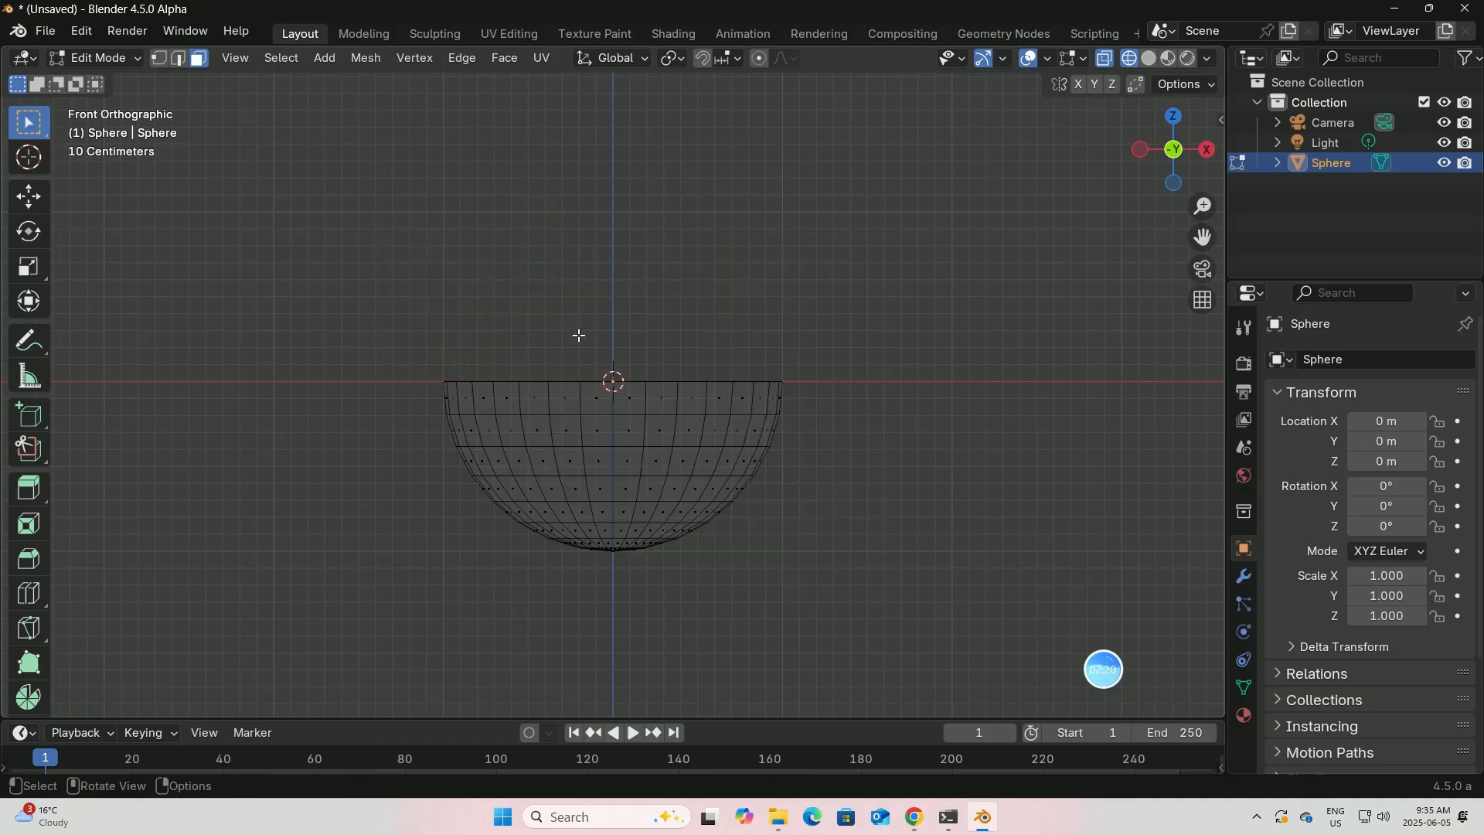
- Return the half sphere to Object Mode and restore solid shading with X-ray off
{"action": "left_click", "coordinate": [133, 58]}
{"action": "left_click", "coordinate": [119, 80]}
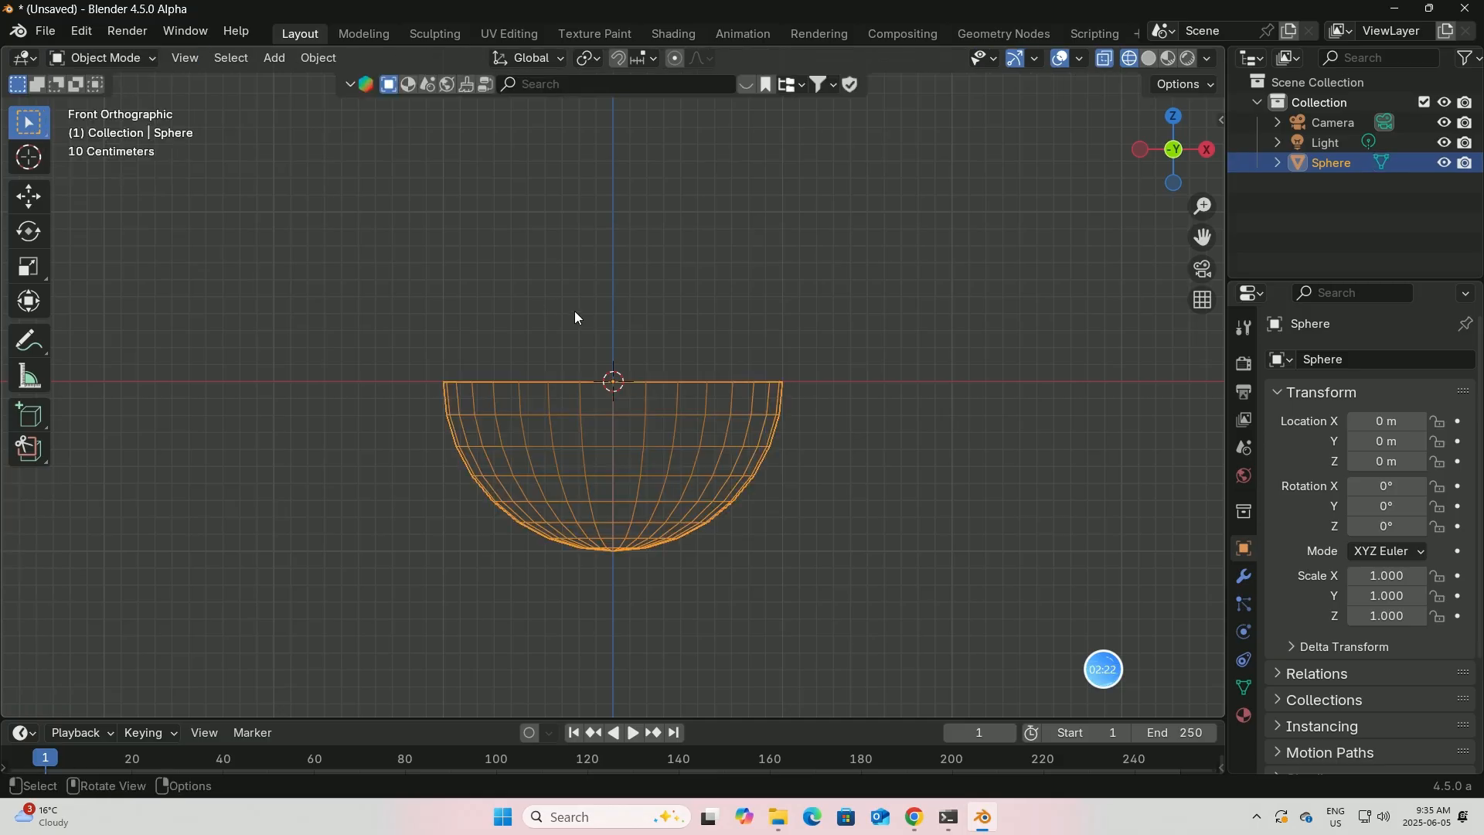
{"action": "middle_click_drag", "start_coordinate": [573, 311], "coordinate": [894, 181]}
{"action": "left_click", "coordinate": [1104, 59]}
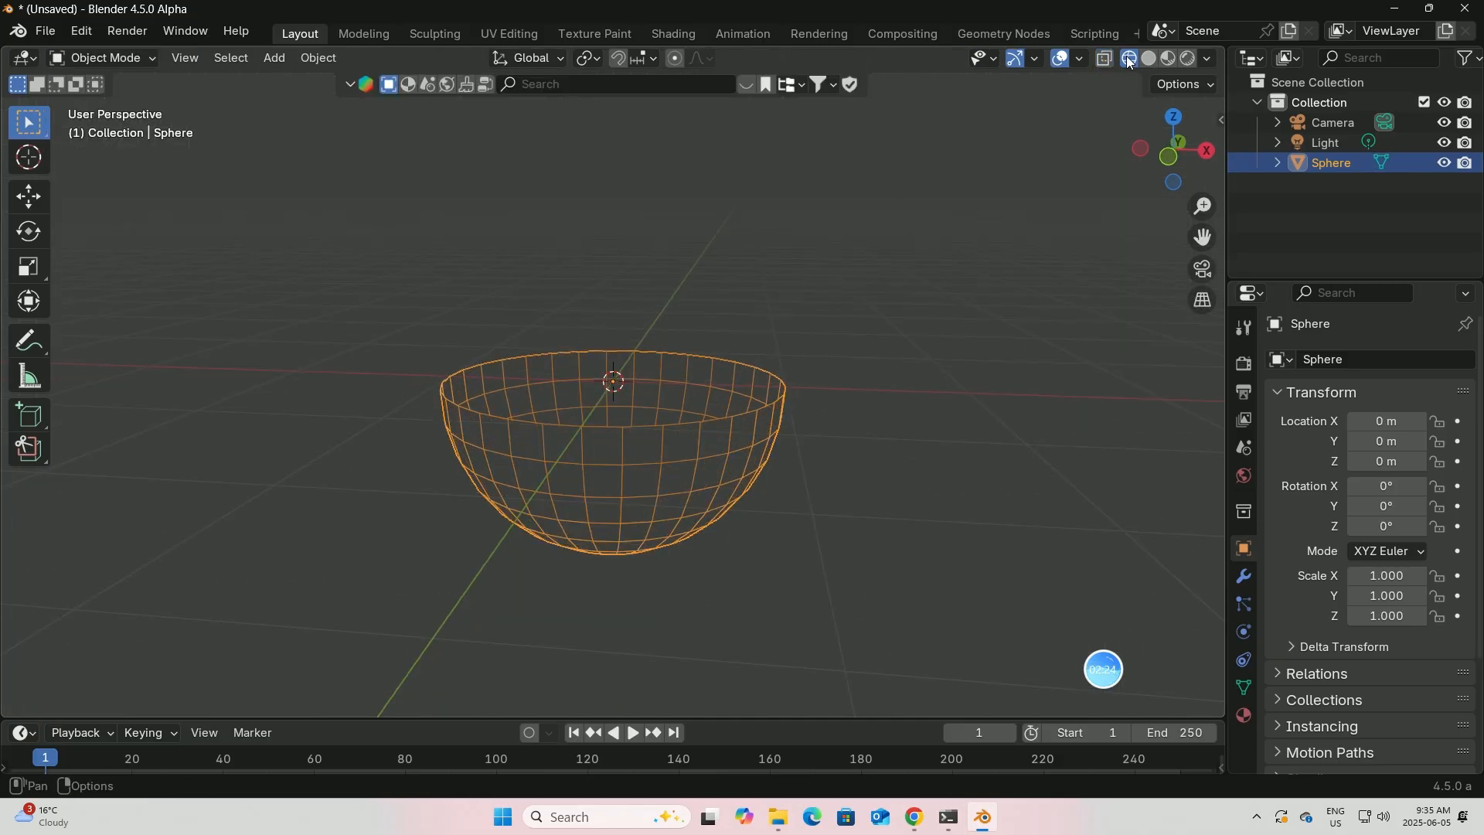
{"action": "left_click", "coordinate": [1149, 59]}
{"action": "left_click", "coordinate": [1104, 61]}
{"action": "middle_click_drag", "start_coordinate": [905, 318], "coordinate": [927, 317]}
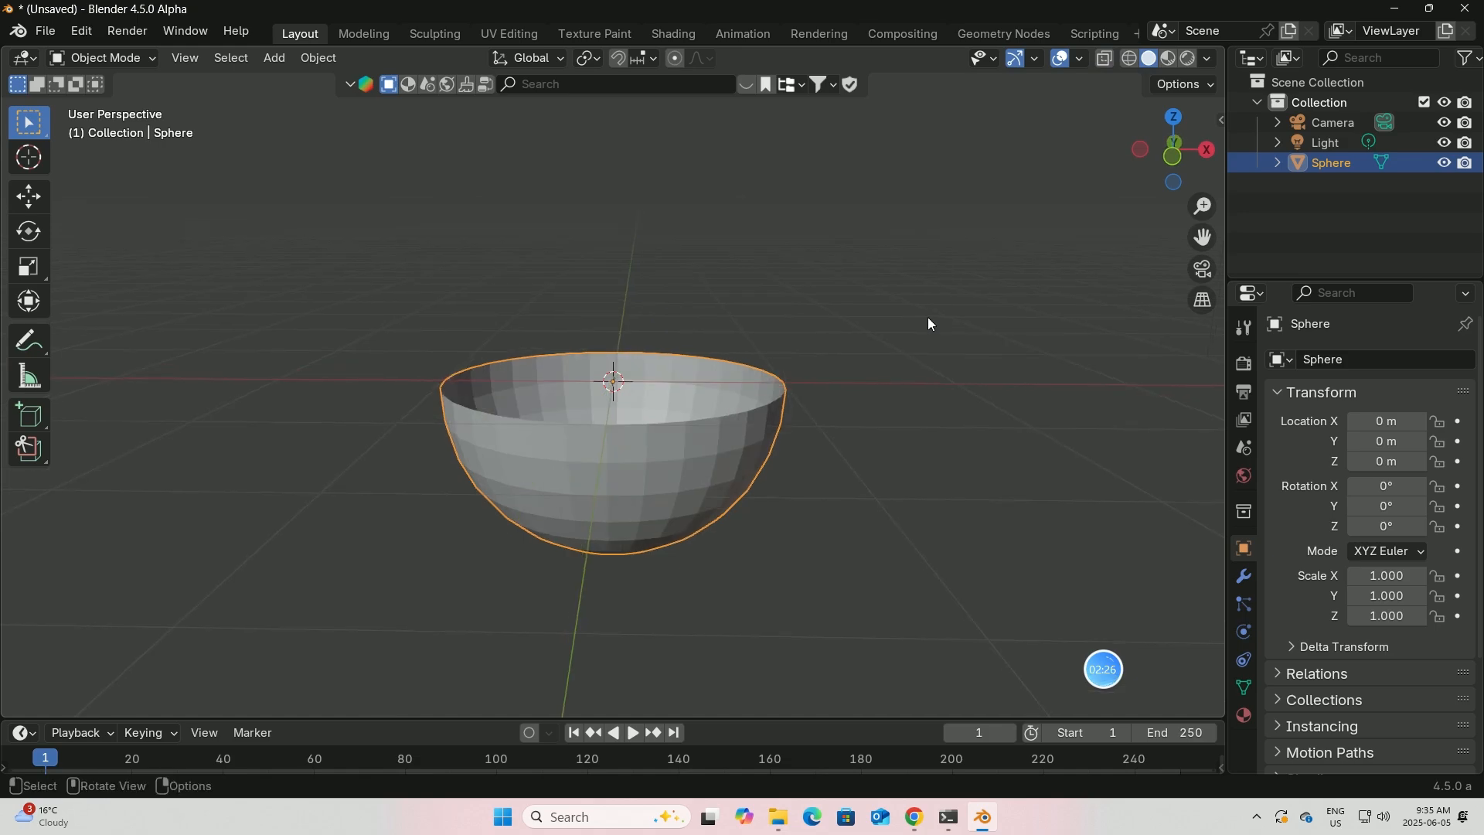
- Apply Shade Auto Smooth to the half sphere
{"action": "right_click", "coordinate": [678, 476]}
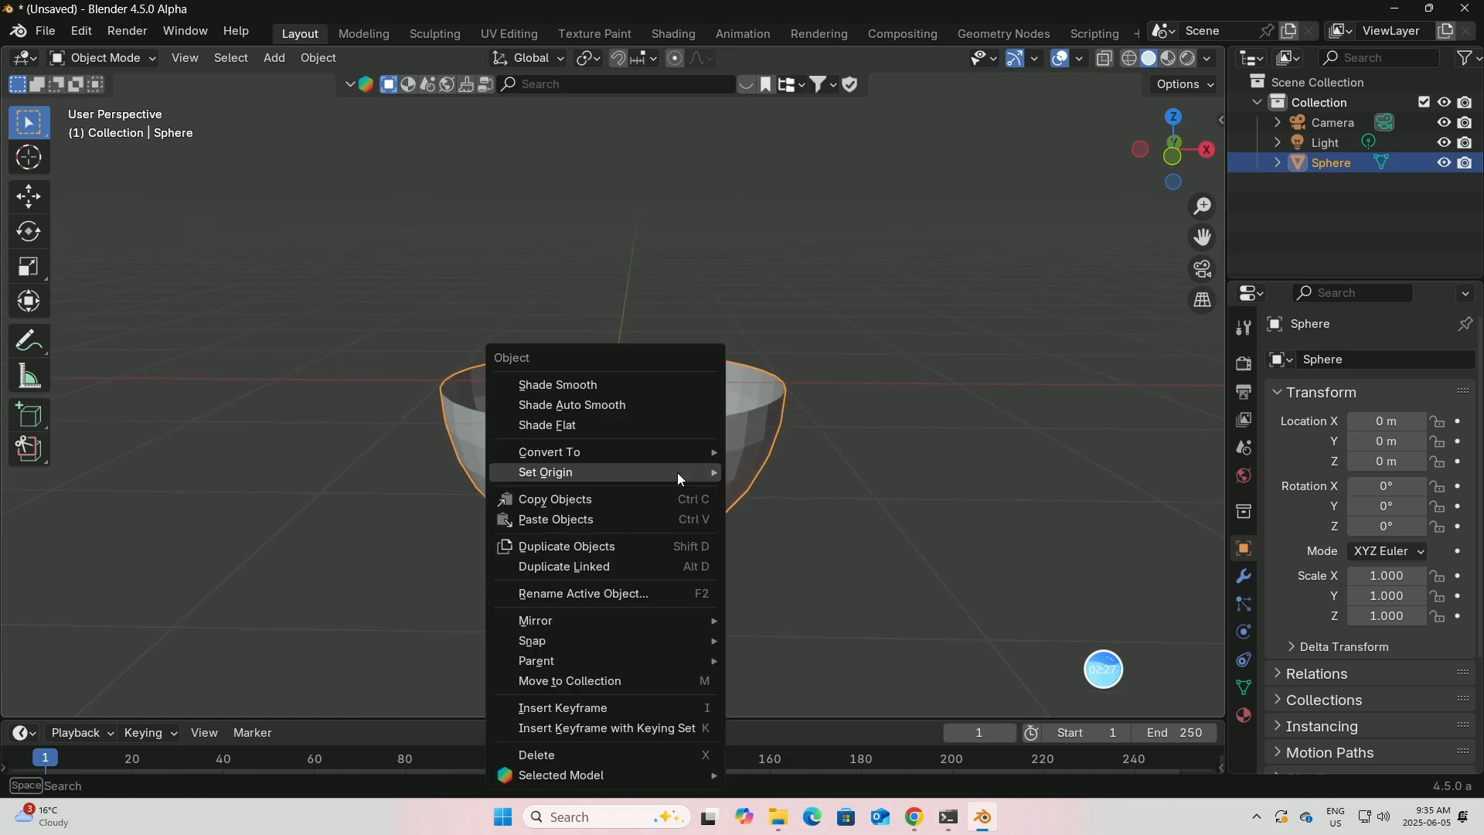
{"action": "left_click", "coordinate": [623, 408]}
{"action": "middle_click_drag", "start_coordinate": [753, 405], "coordinate": [786, 476]}
{"action": "scroll", "coordinate": [788, 471], "scroll_direction": "up", "scroll_amount": 2}
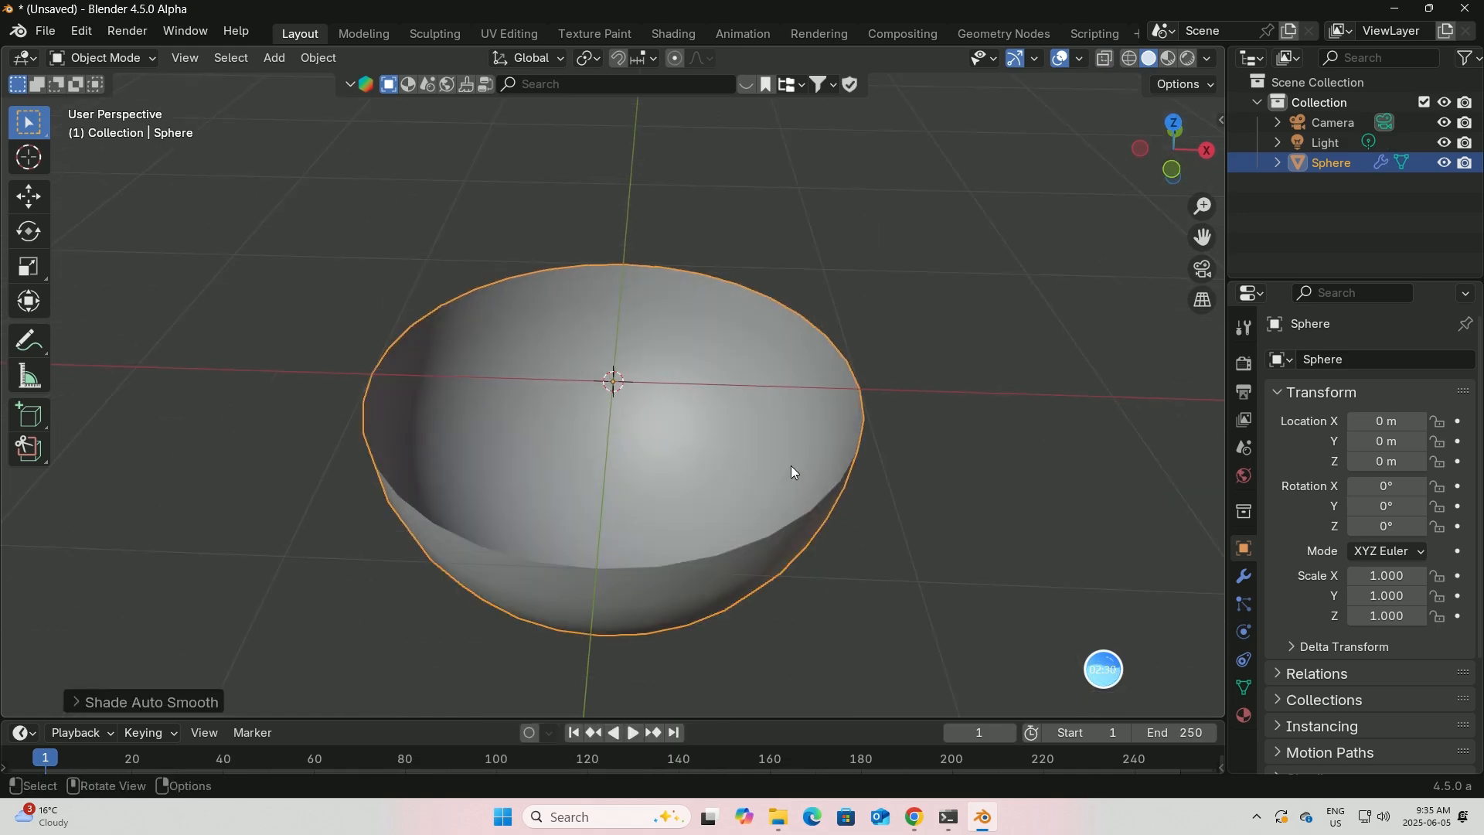
- Add a Subdivision Surface modifier to the half sphere with viewport levels set to 3
{"action": "left_click", "coordinate": [1243, 578]}
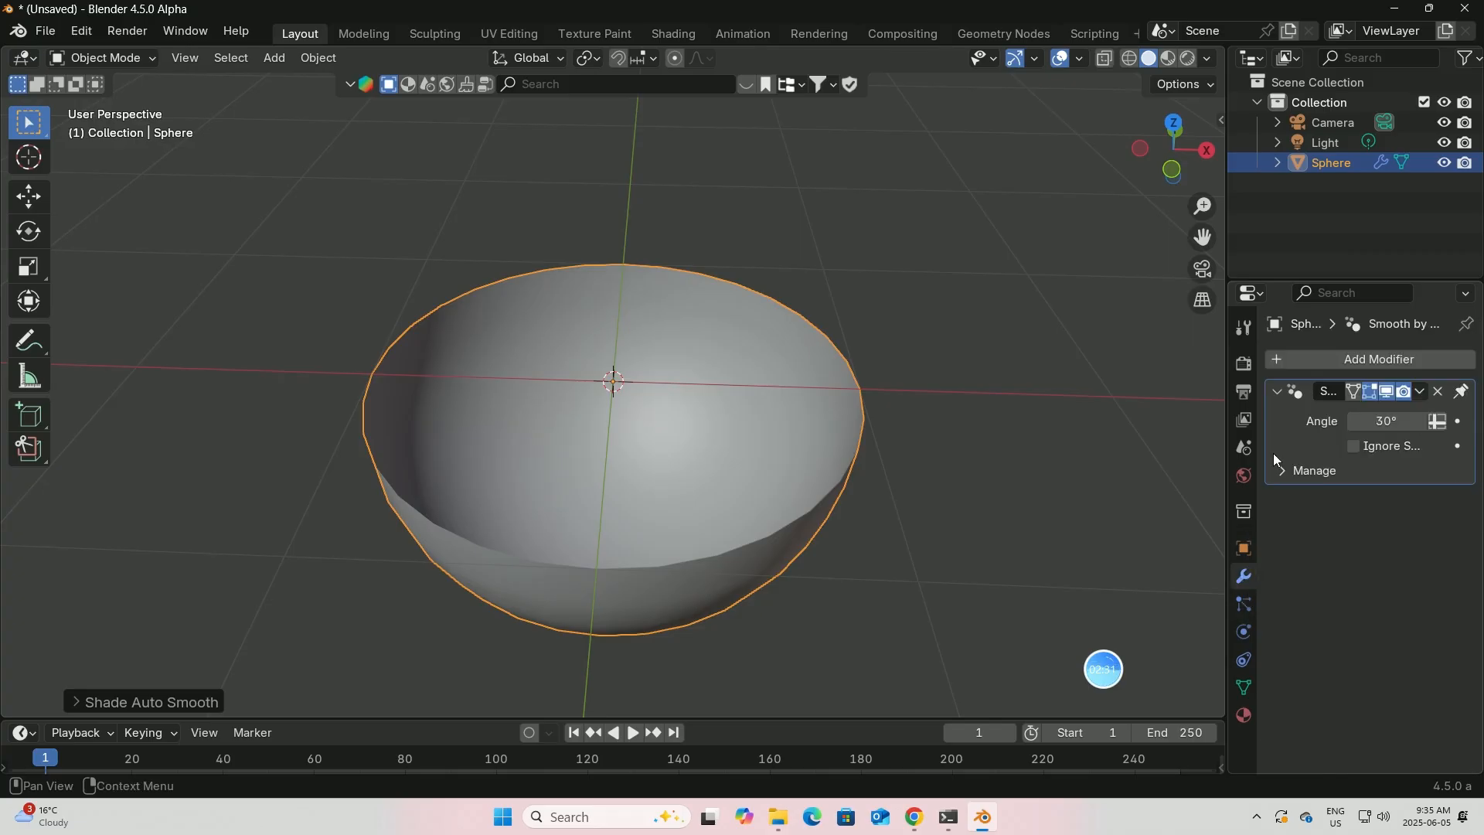
{"action": "left_click", "coordinate": [1303, 358]}
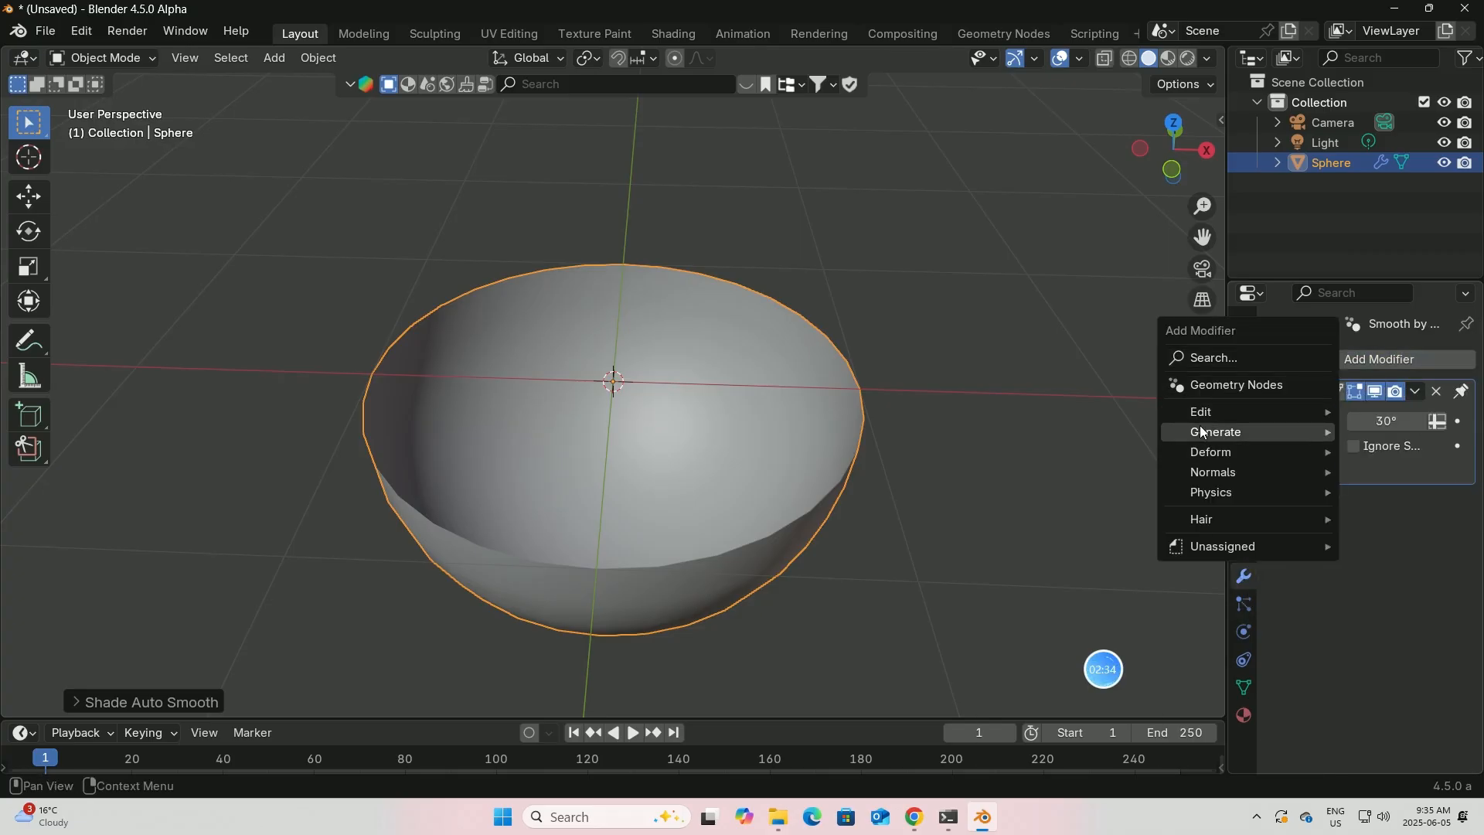
{"action": "mouse_move", "coordinate": [1200, 428]}
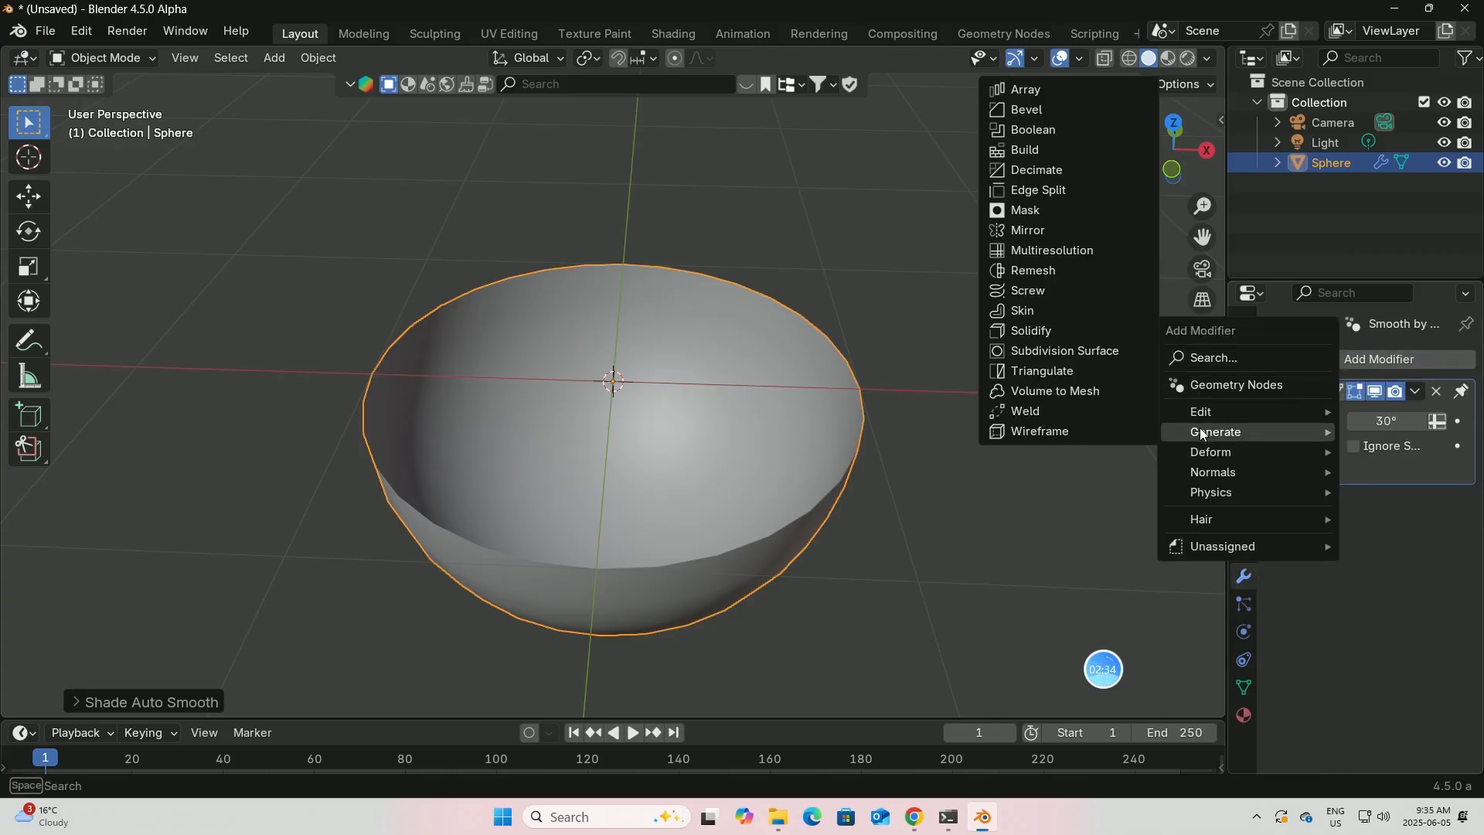
{"action": "left_click", "coordinate": [1038, 349]}
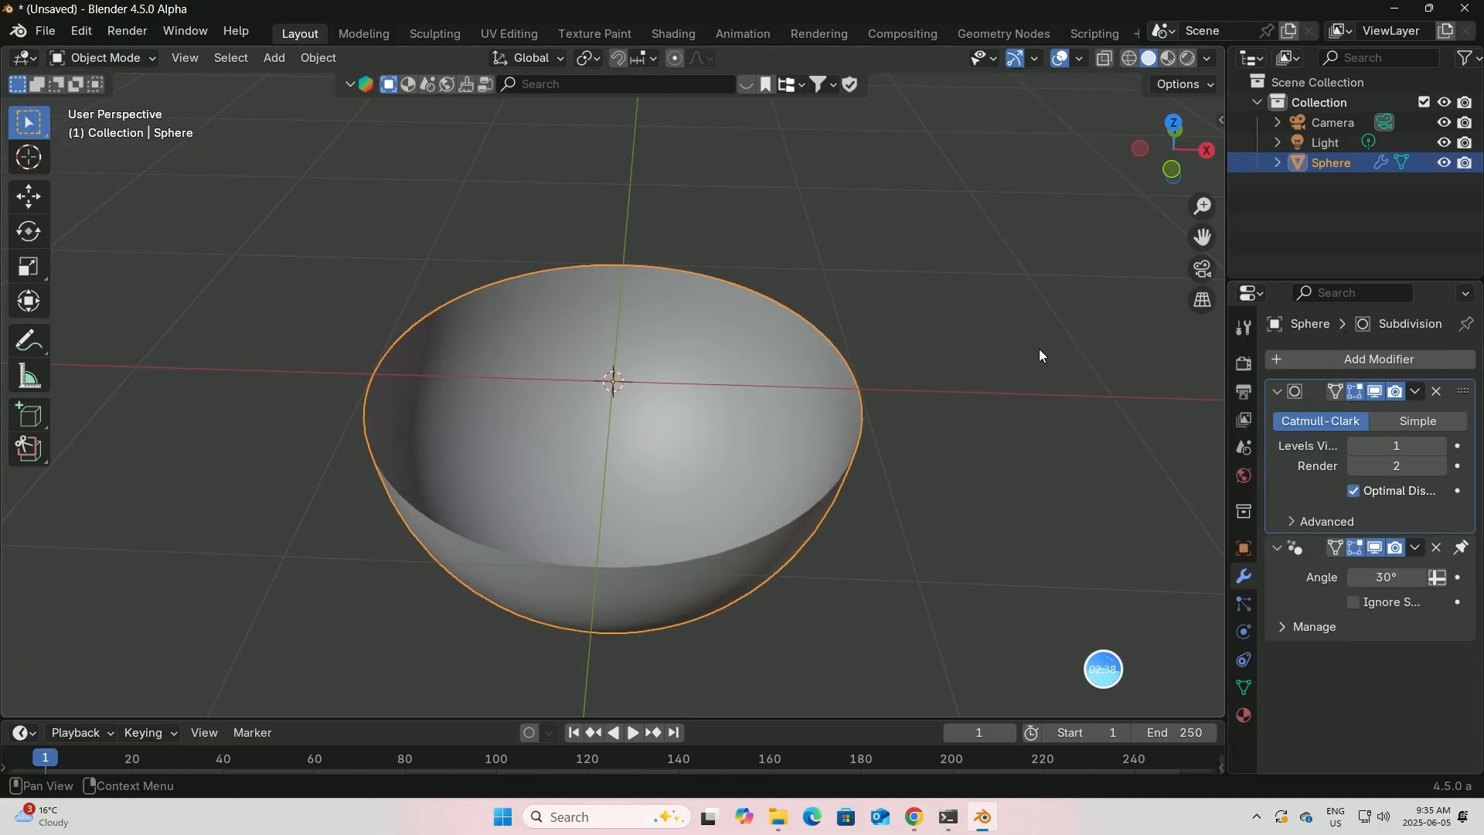
{"action": "left_click", "coordinate": [1442, 446]}
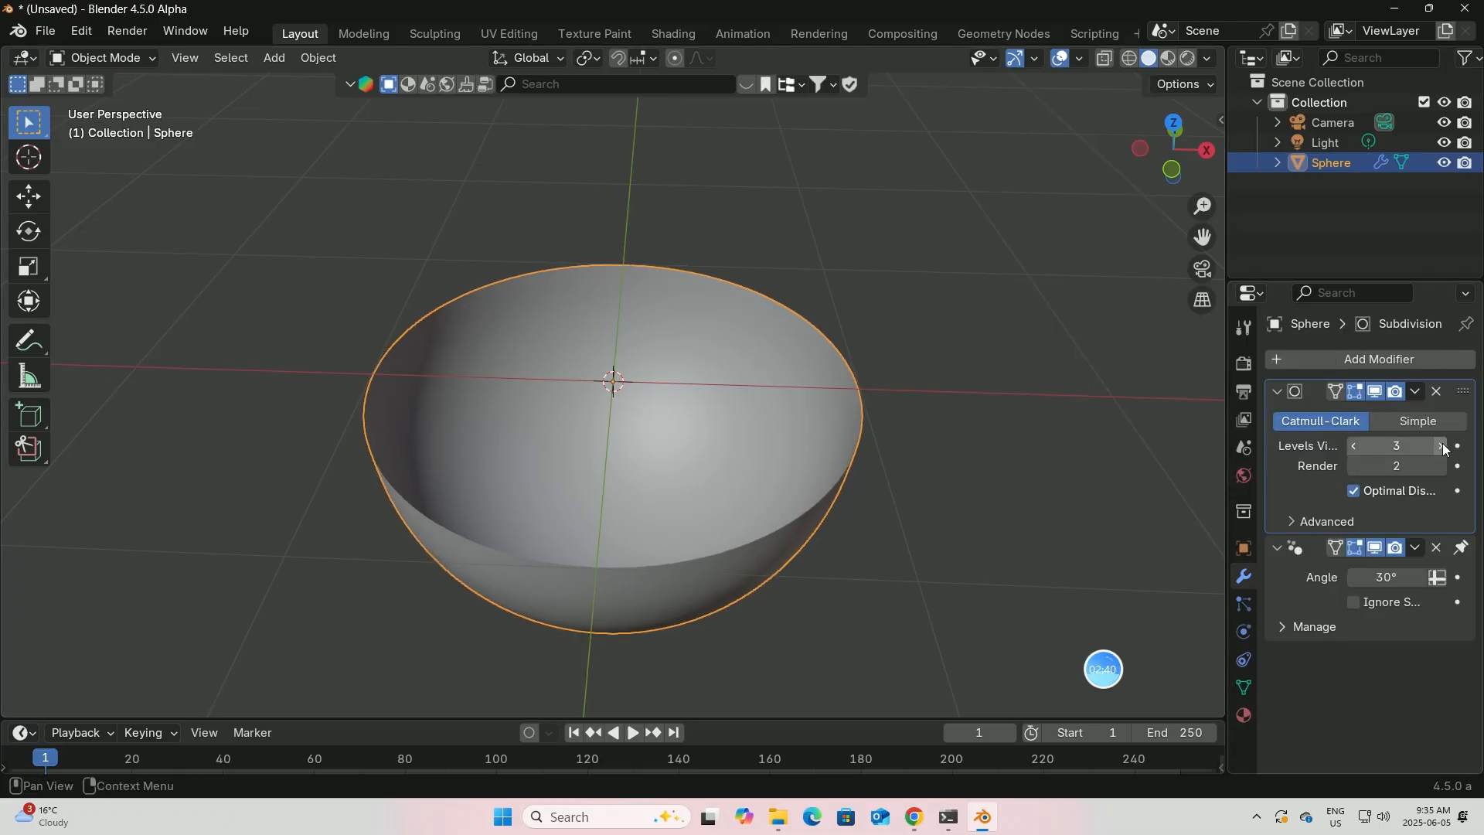
- Apply both the Subdivision Surface and Smooth by Angle modifiers on the half sphere
{"action": "left_click", "coordinate": [1415, 391]}
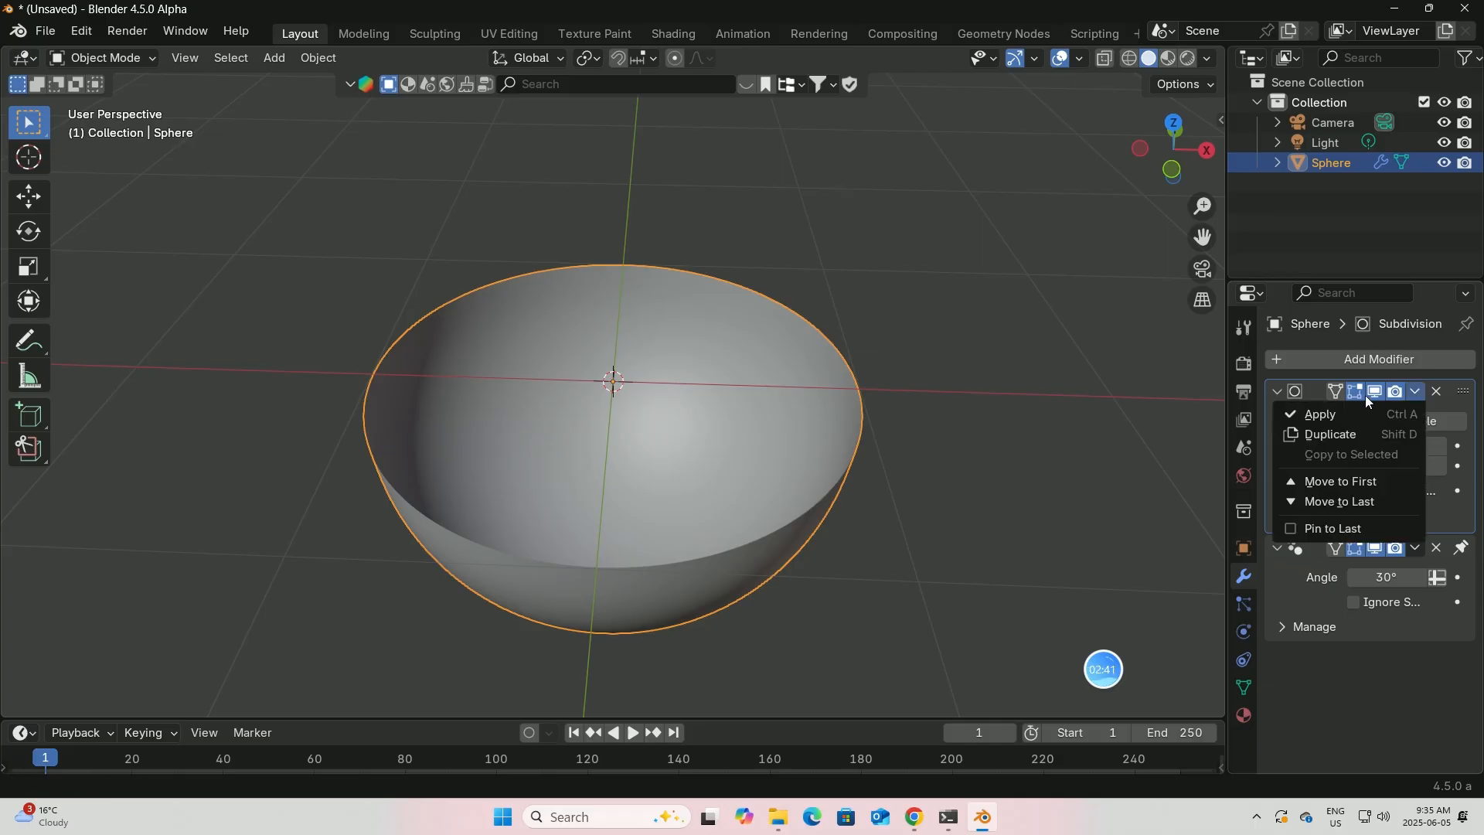
{"action": "left_click", "coordinate": [1318, 414]}
{"action": "left_click", "coordinate": [1417, 392]}
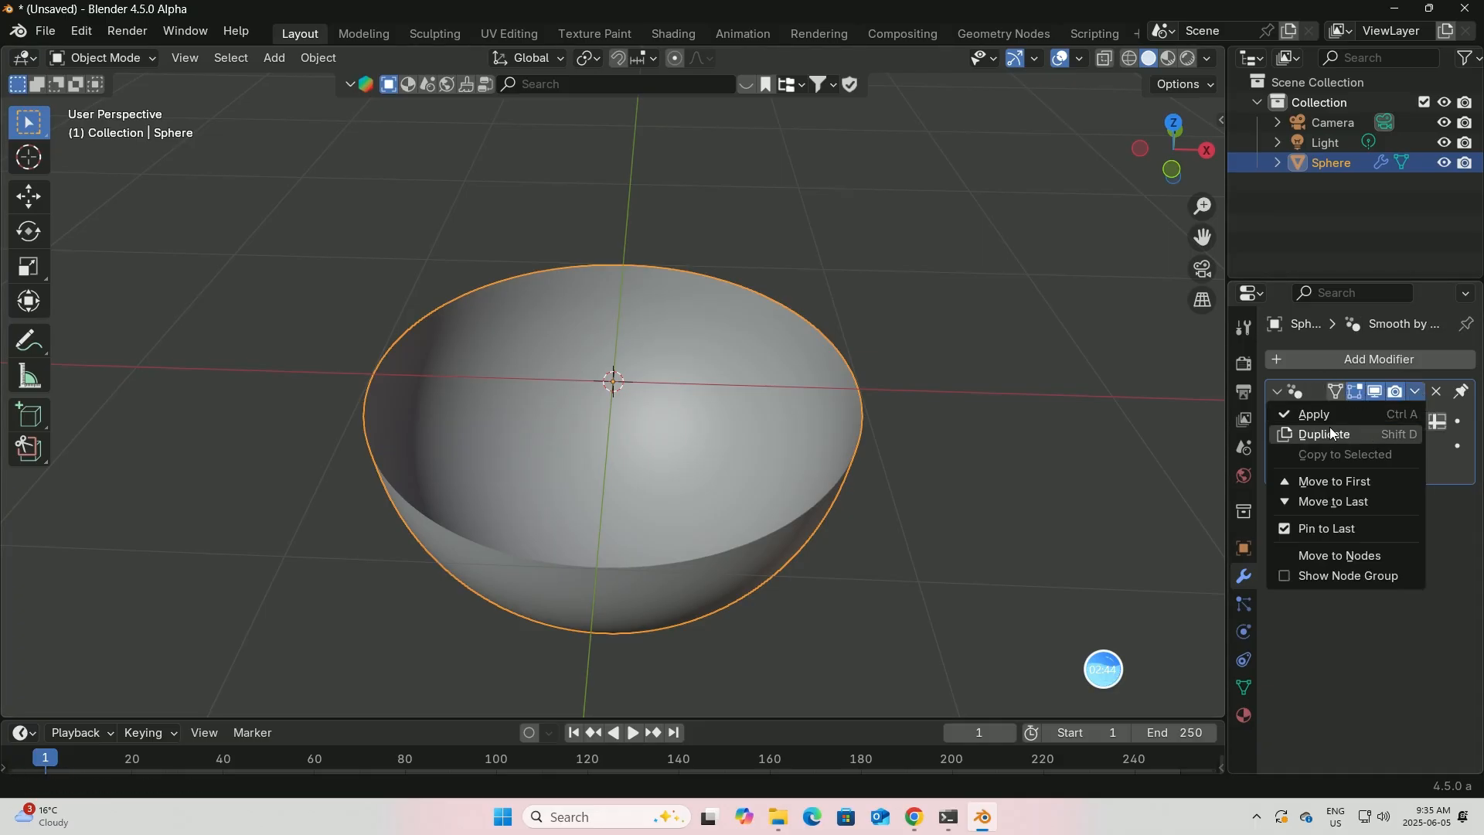
{"action": "left_click", "coordinate": [1326, 410]}
{"action": "mouse_move", "coordinate": [989, 431]}
{"action": "middle_mouse_down"}
{"action": "mouse_move", "coordinate": [994, 400]}
{"action": "mouse_move", "coordinate": [983, 471]}
{"action": "mouse_move", "coordinate": [981, 354]}
{"action": "mouse_move", "coordinate": [976, 444]}
{"action": "mouse_move", "coordinate": [975, 419]}
{"action": "middle_mouse_up"}
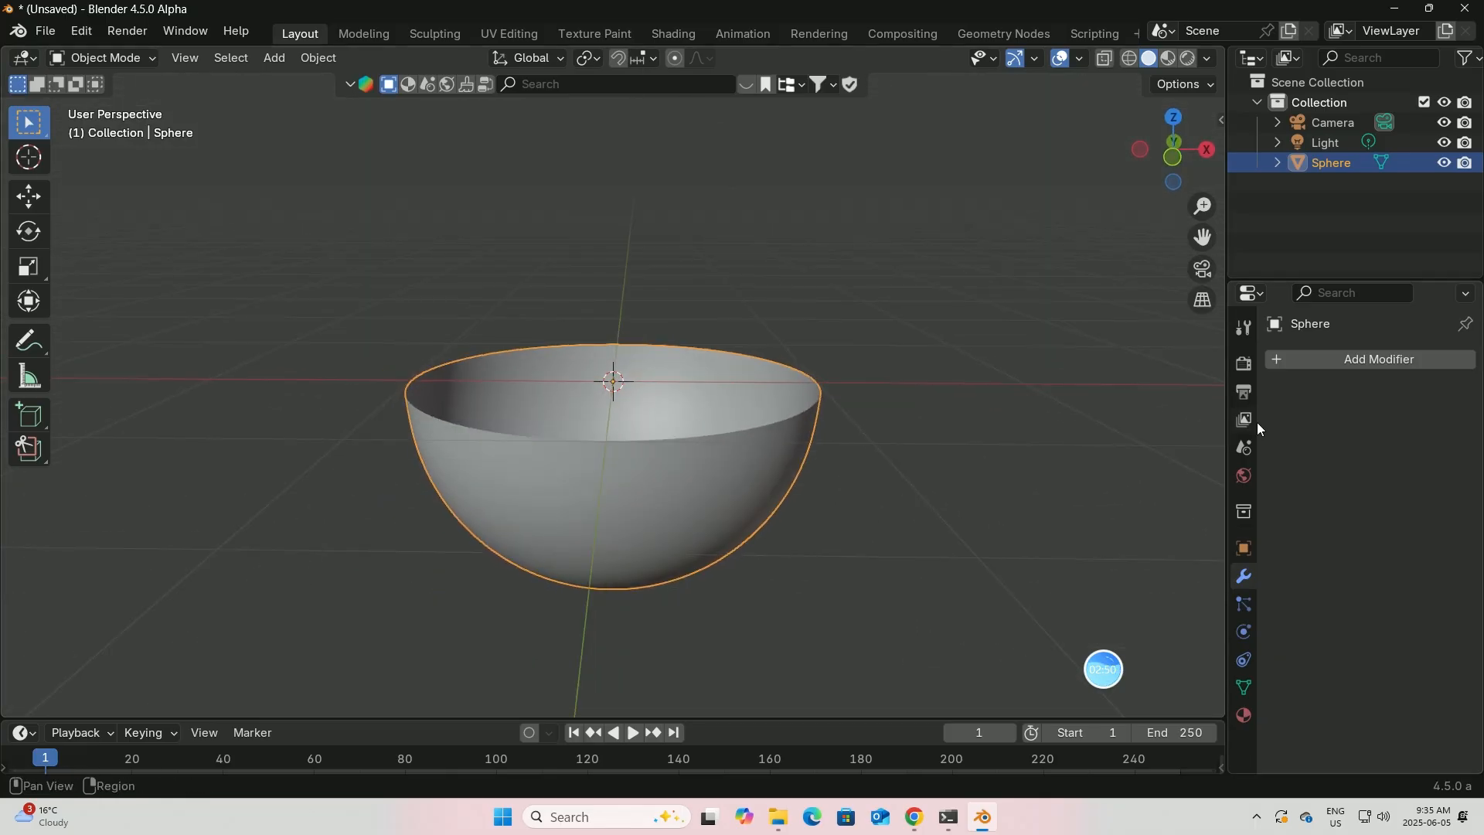
- Add a Solidify modifier to the half sphere with a thickness of 0.03 m
{"action": "left_click", "coordinate": [1319, 357]}
{"action": "mouse_move", "coordinate": [1234, 363]}
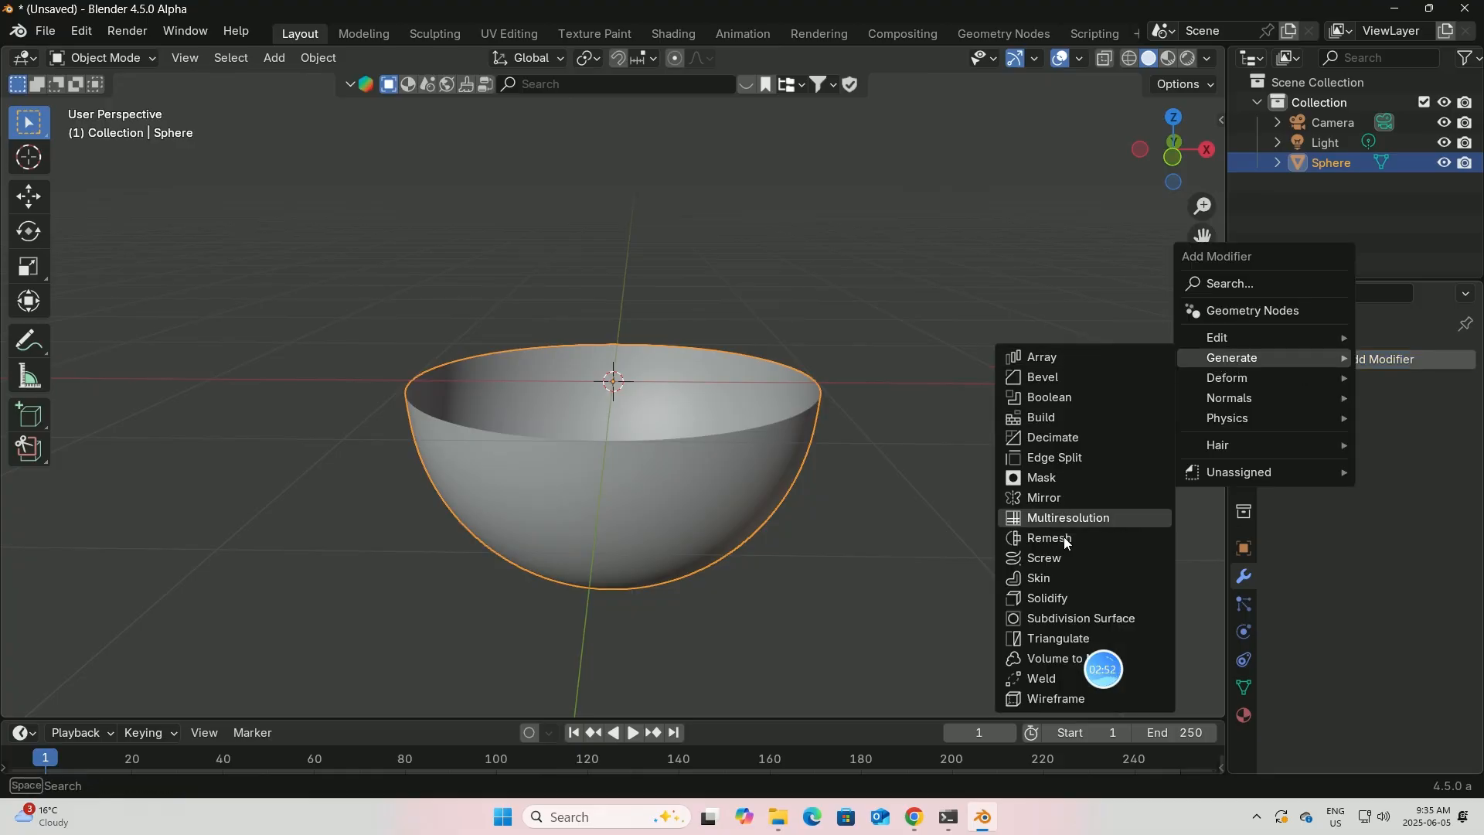
{"action": "left_click", "coordinate": [1048, 597]}
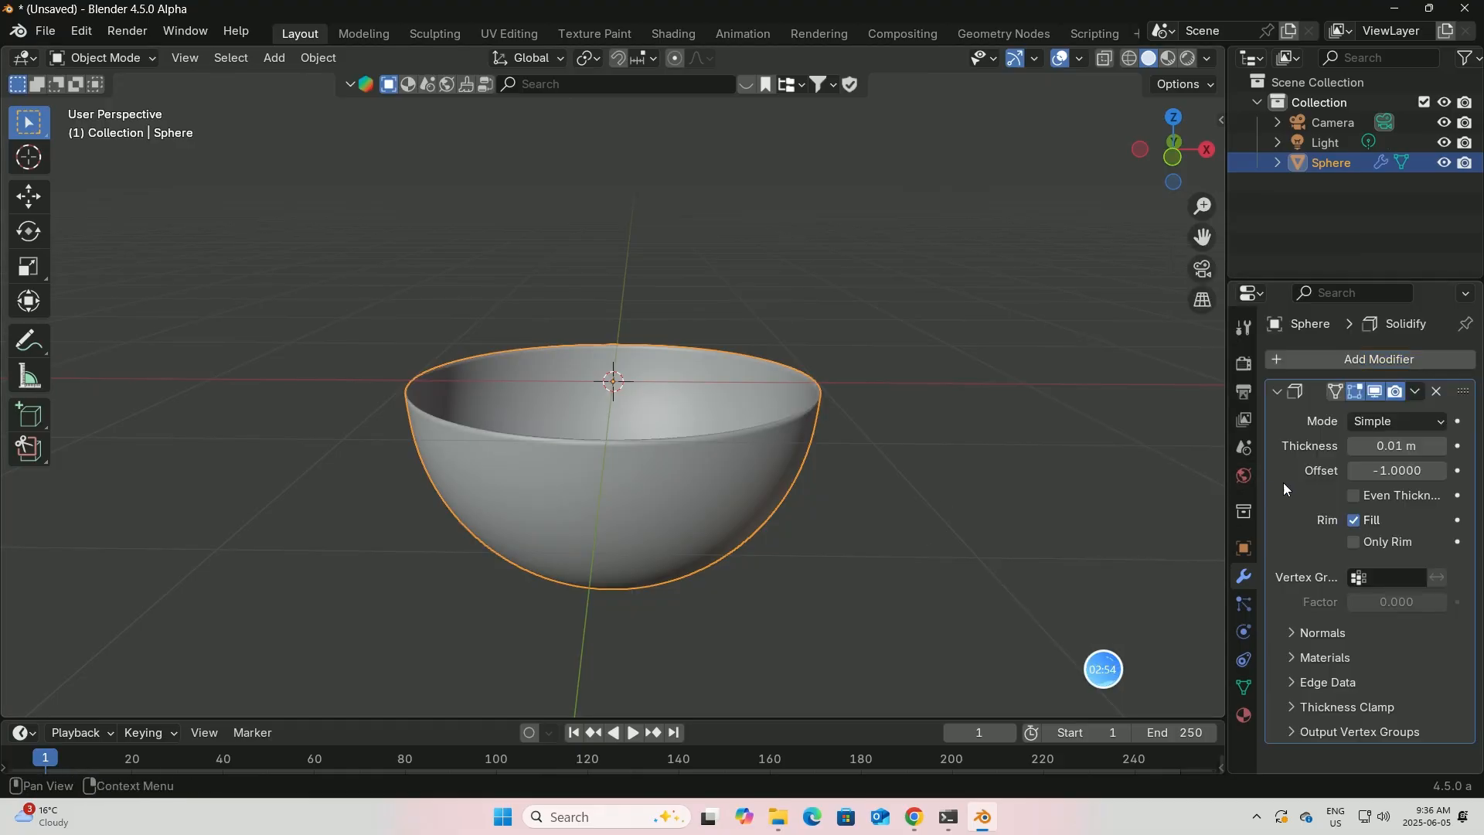
{"action": "left_click", "coordinate": [1442, 447]}
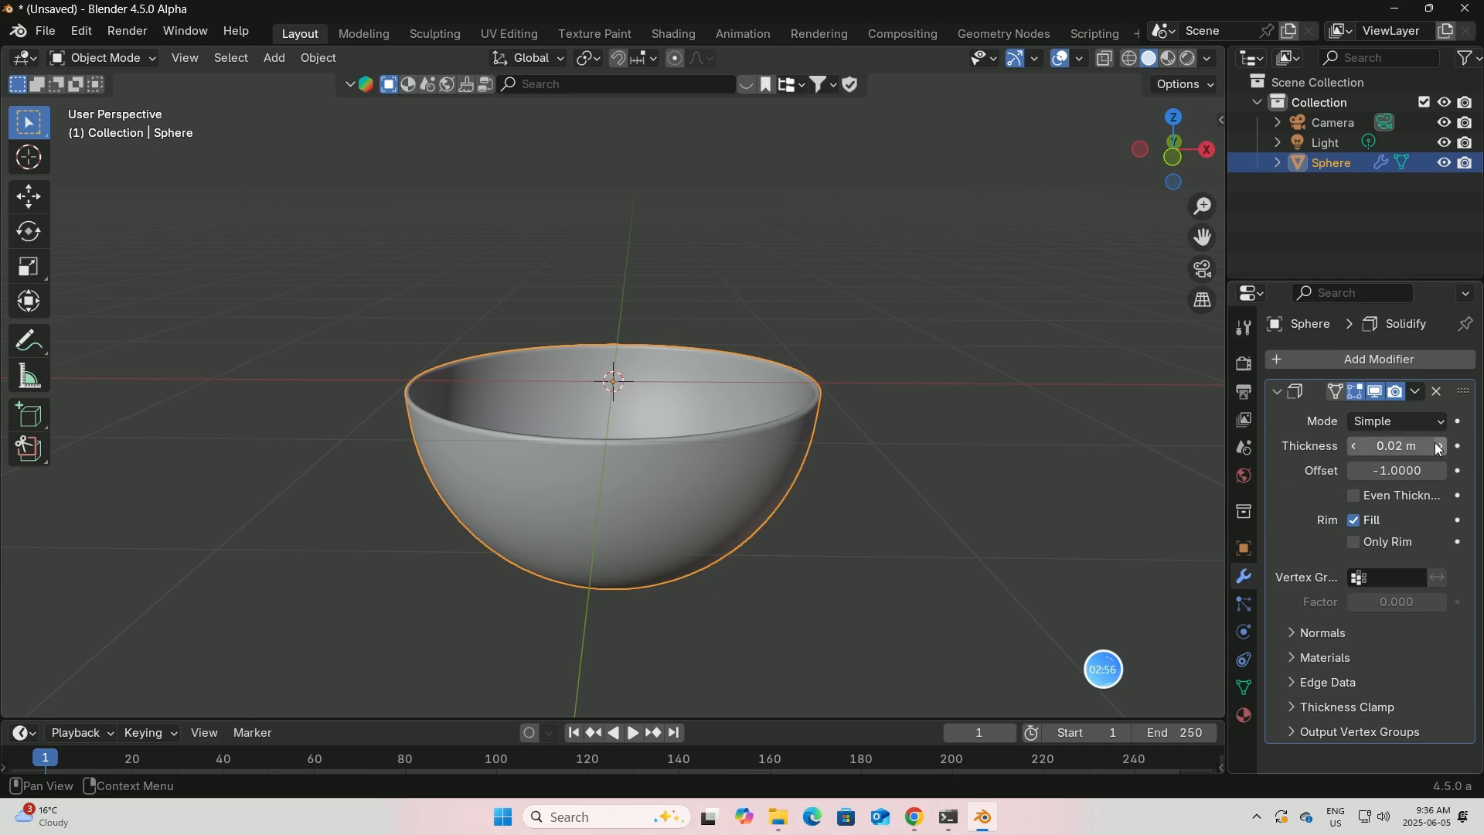
{"action": "left_click", "coordinate": [1442, 446]}
{"action": "mouse_move", "coordinate": [879, 418]}
{"action": "middle_mouse_down"}
{"action": "mouse_move", "coordinate": [804, 443]}
{"action": "mouse_move", "coordinate": [860, 437]}
{"action": "middle_mouse_up"}
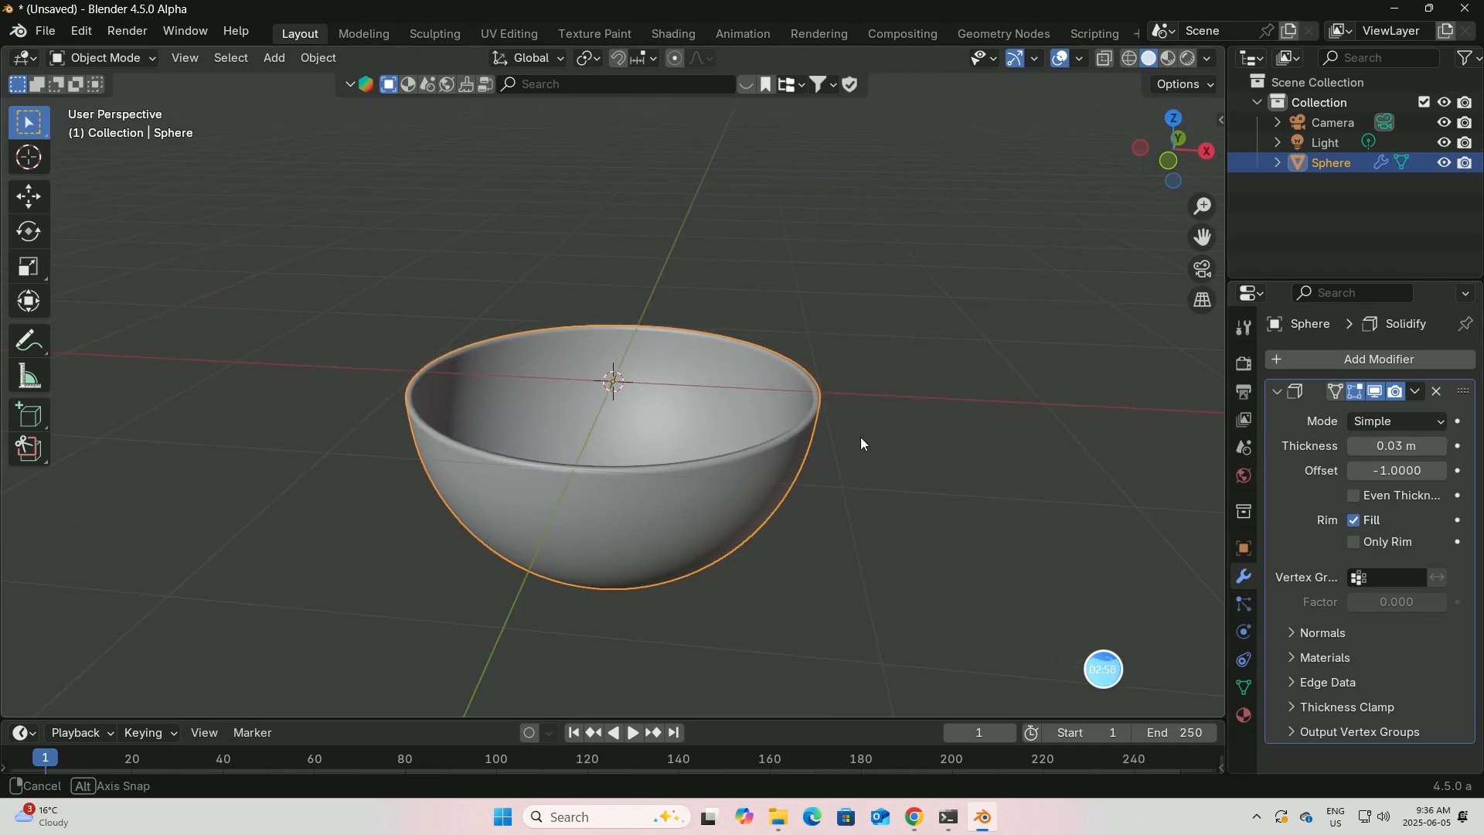
{"action": "scroll", "coordinate": [860, 437], "scroll_direction": "up", "scroll_amount": 1}
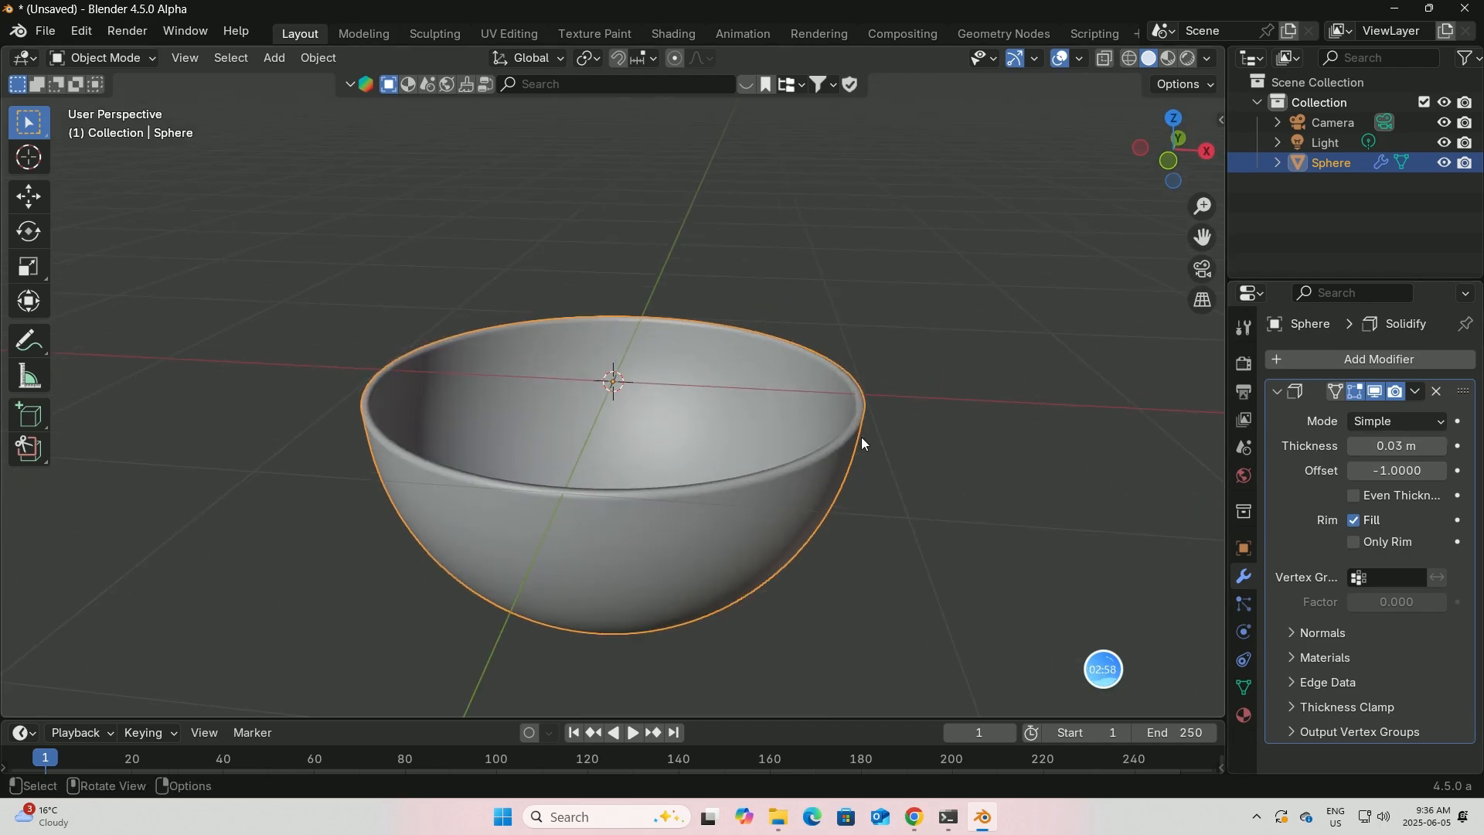
- Rename the Sphere object to "bowl" and hide it in the viewport
{"action": "double_click", "coordinate": [1325, 165]}
{"action": "key", "text": "BackSpace"}
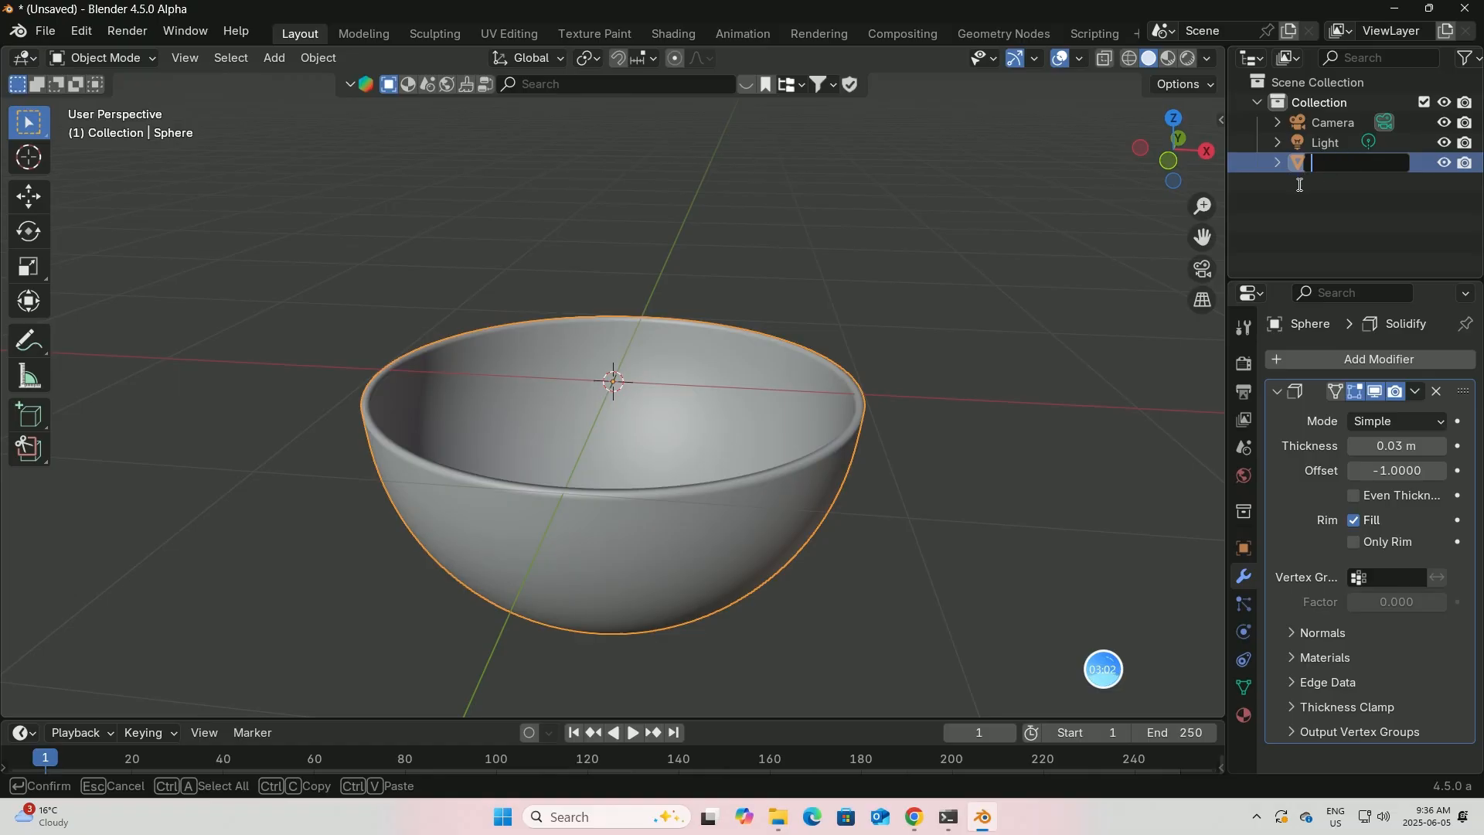
{"action": "type", "text": "bowl"}
{"action": "key", "text": "Return"}
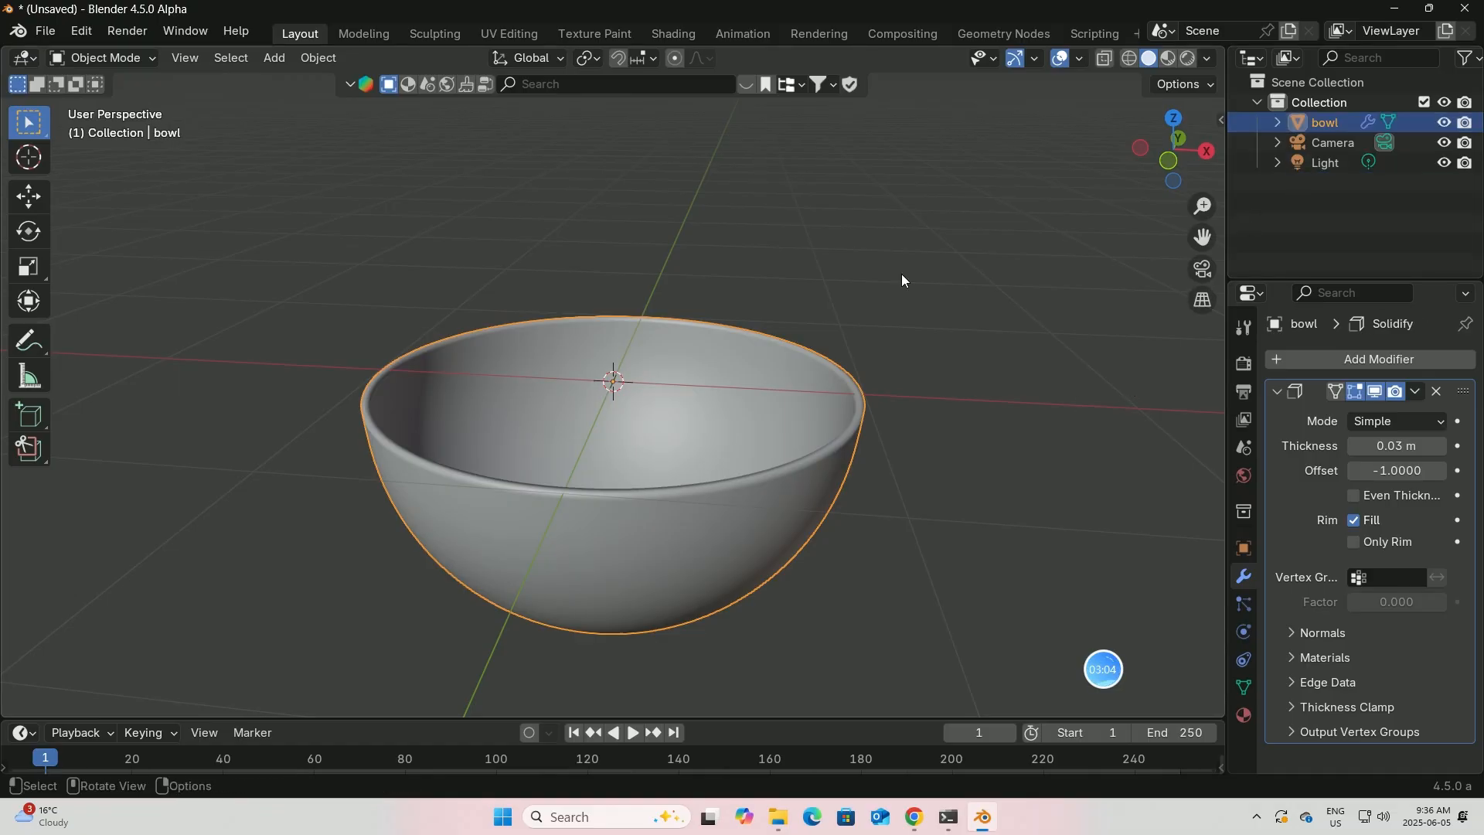
{"action": "middle_click_drag", "start_coordinate": [889, 360], "coordinate": [915, 336]}
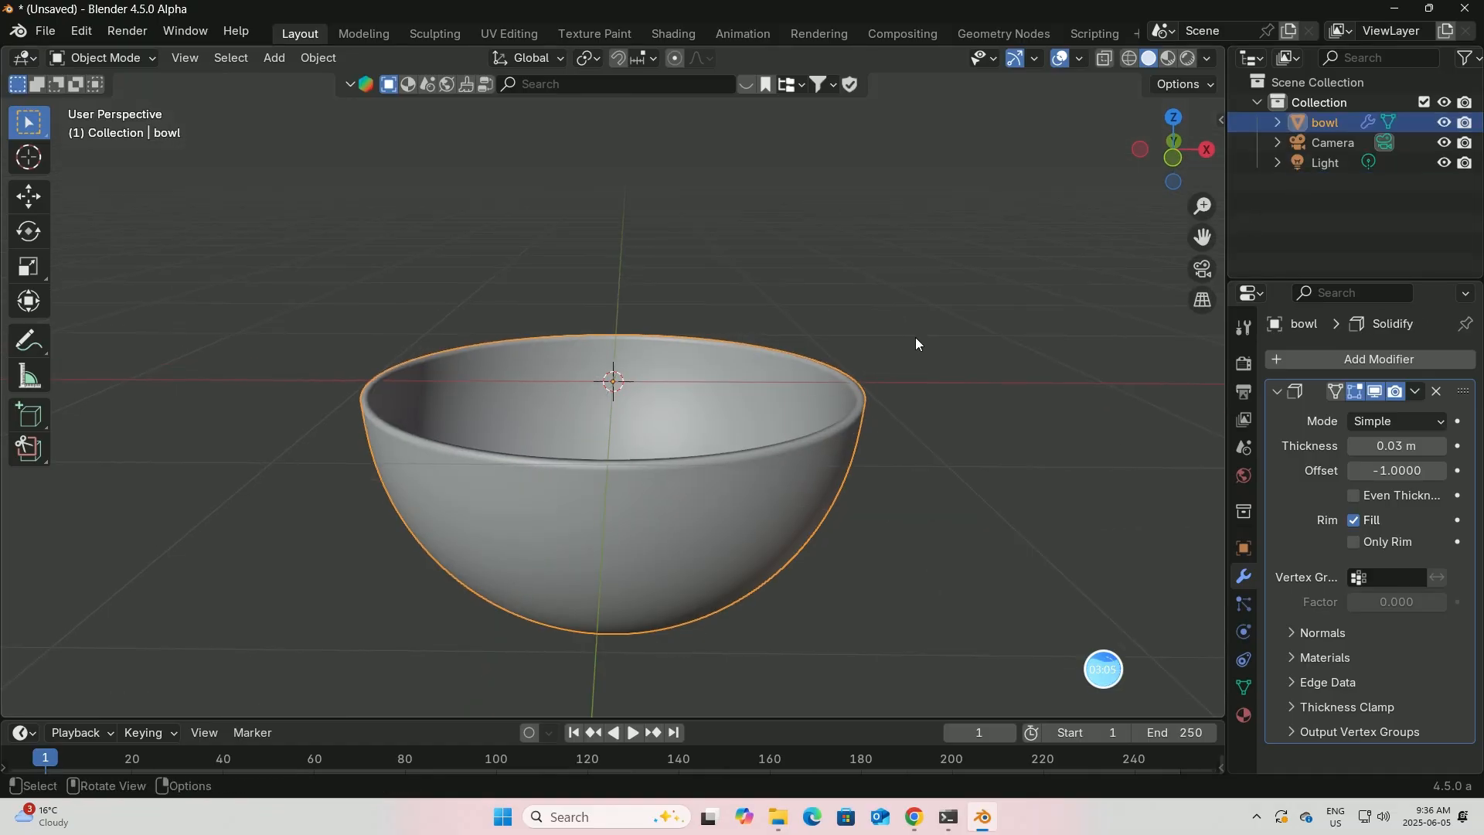
{"action": "left_click", "coordinate": [1443, 123]}
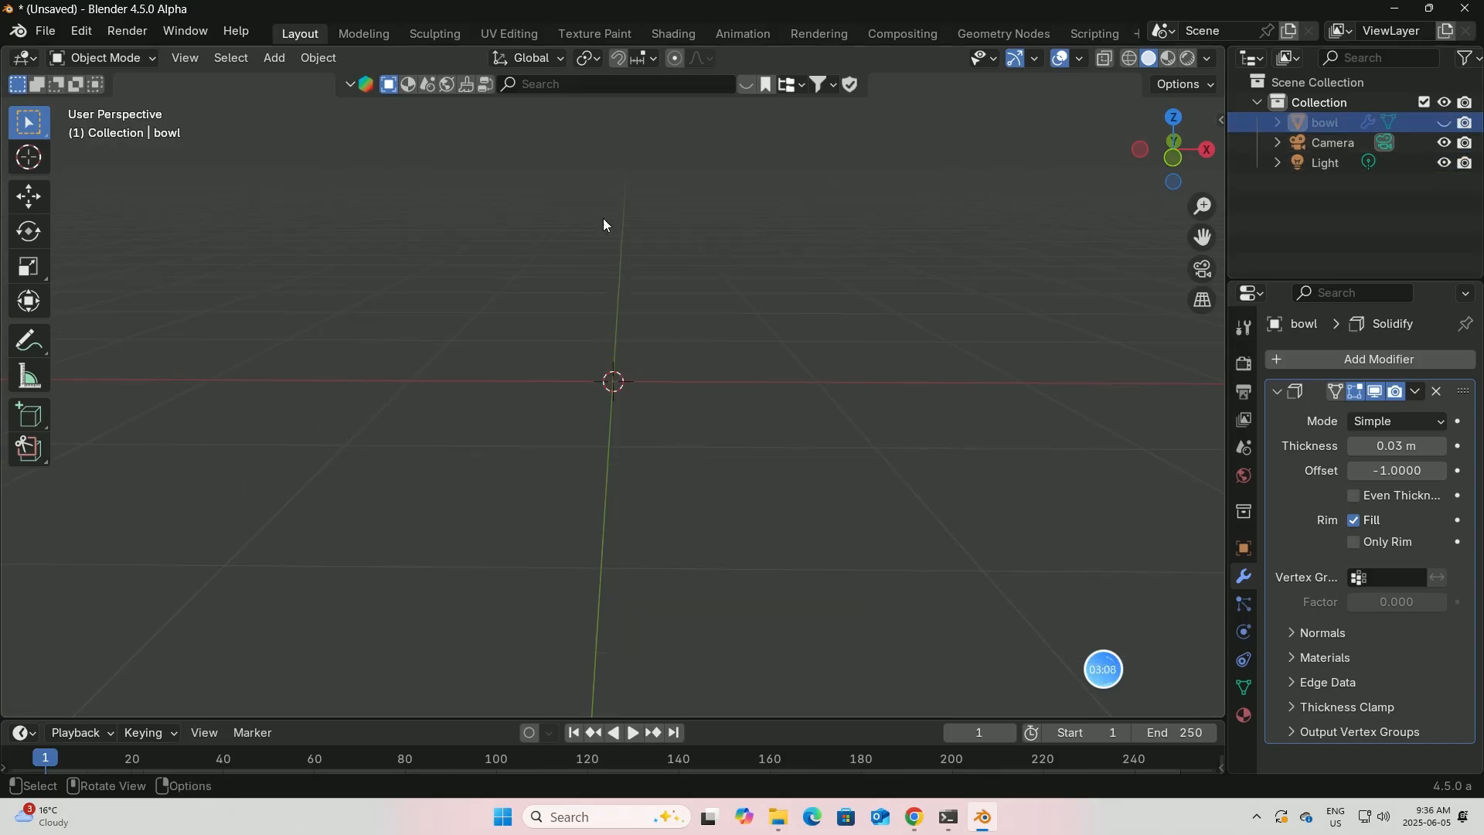
- Add a Path curve at the world origin
{"action": "left_click", "coordinate": [275, 59]}
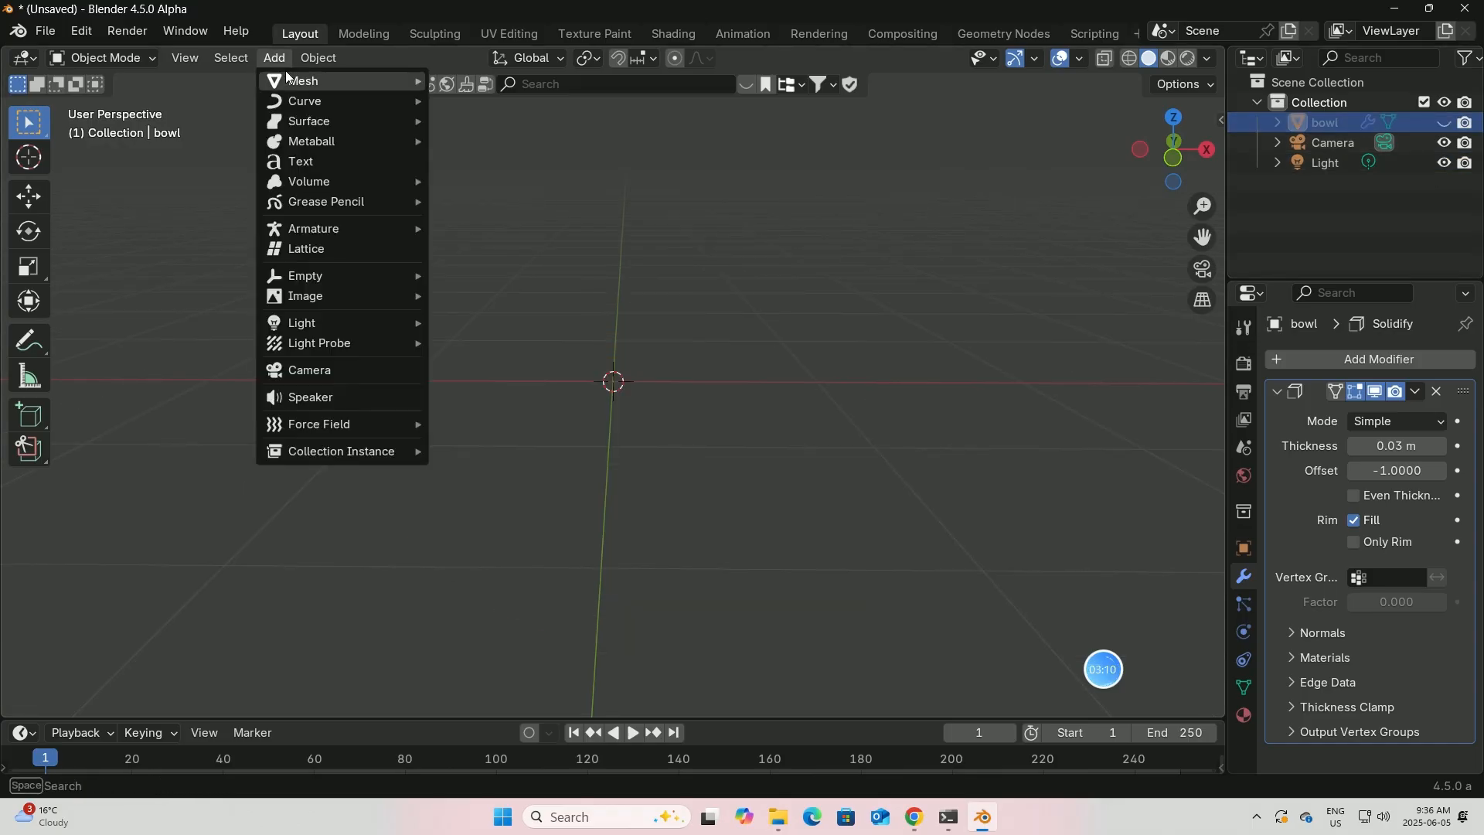
{"action": "mouse_move", "coordinate": [294, 108]}
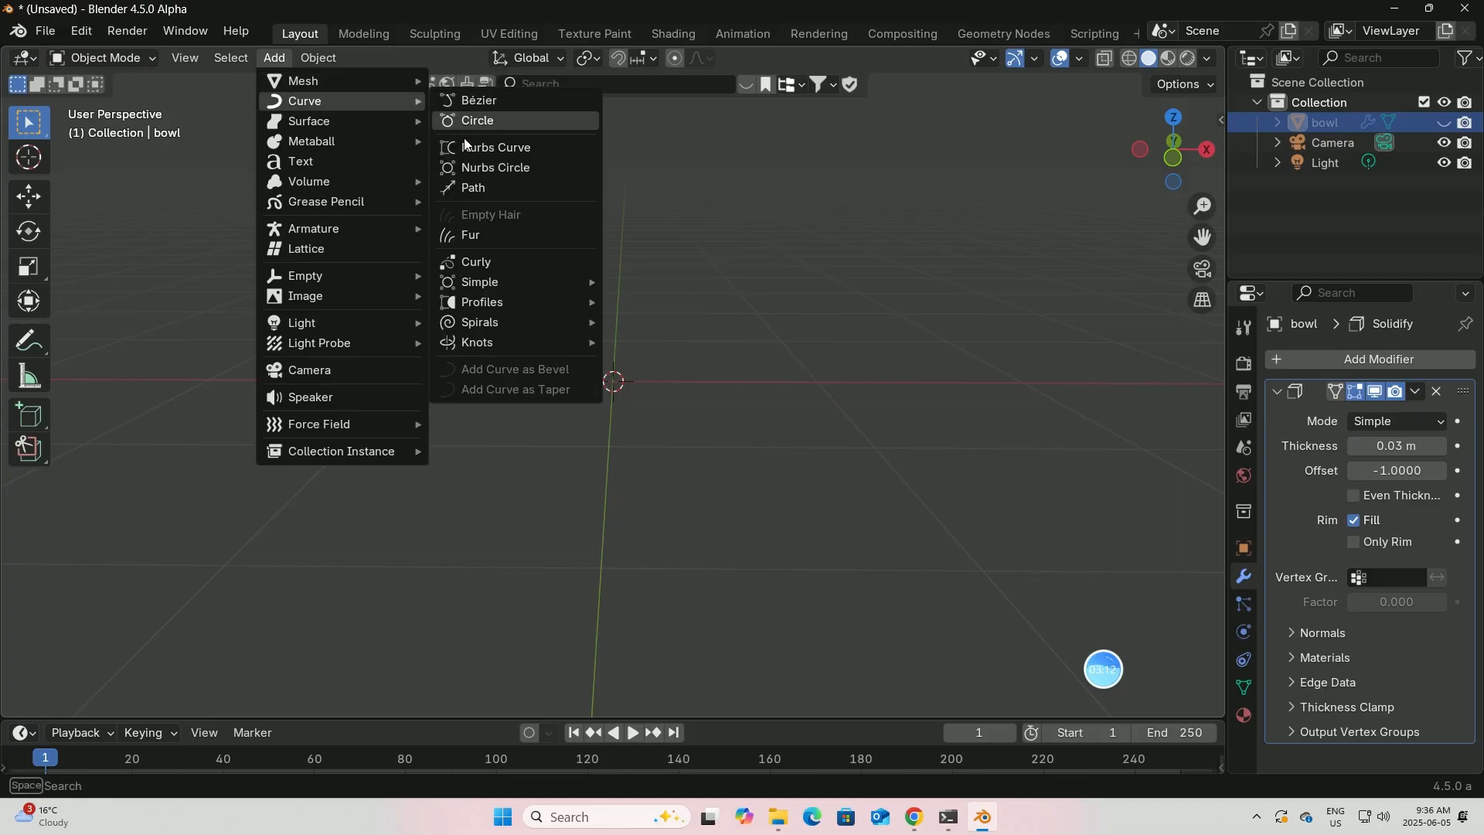
{"action": "left_click", "coordinate": [466, 195]}
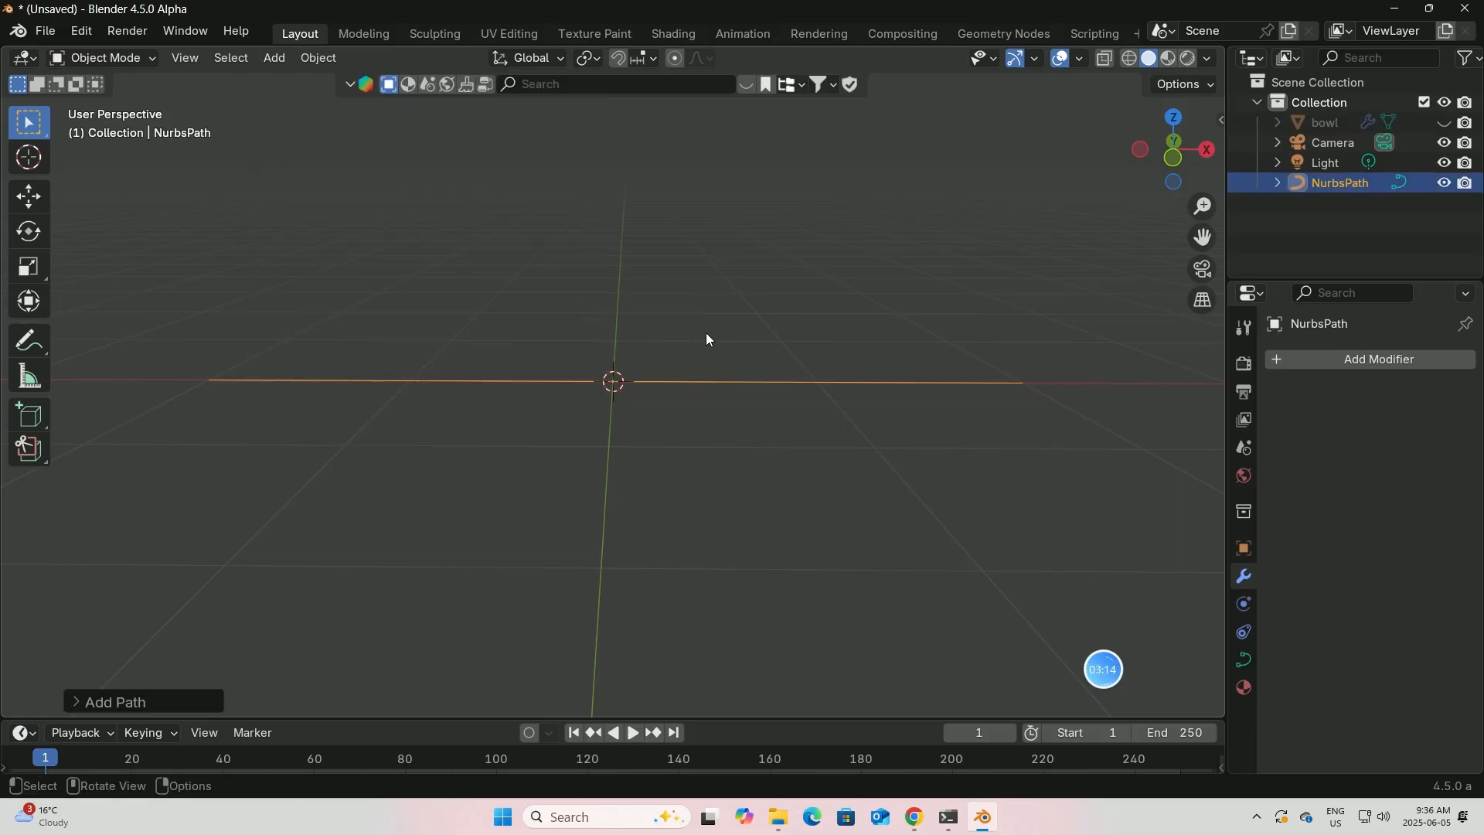
{"action": "scroll", "coordinate": [706, 332], "scroll_direction": "down", "scroll_amount": 5}
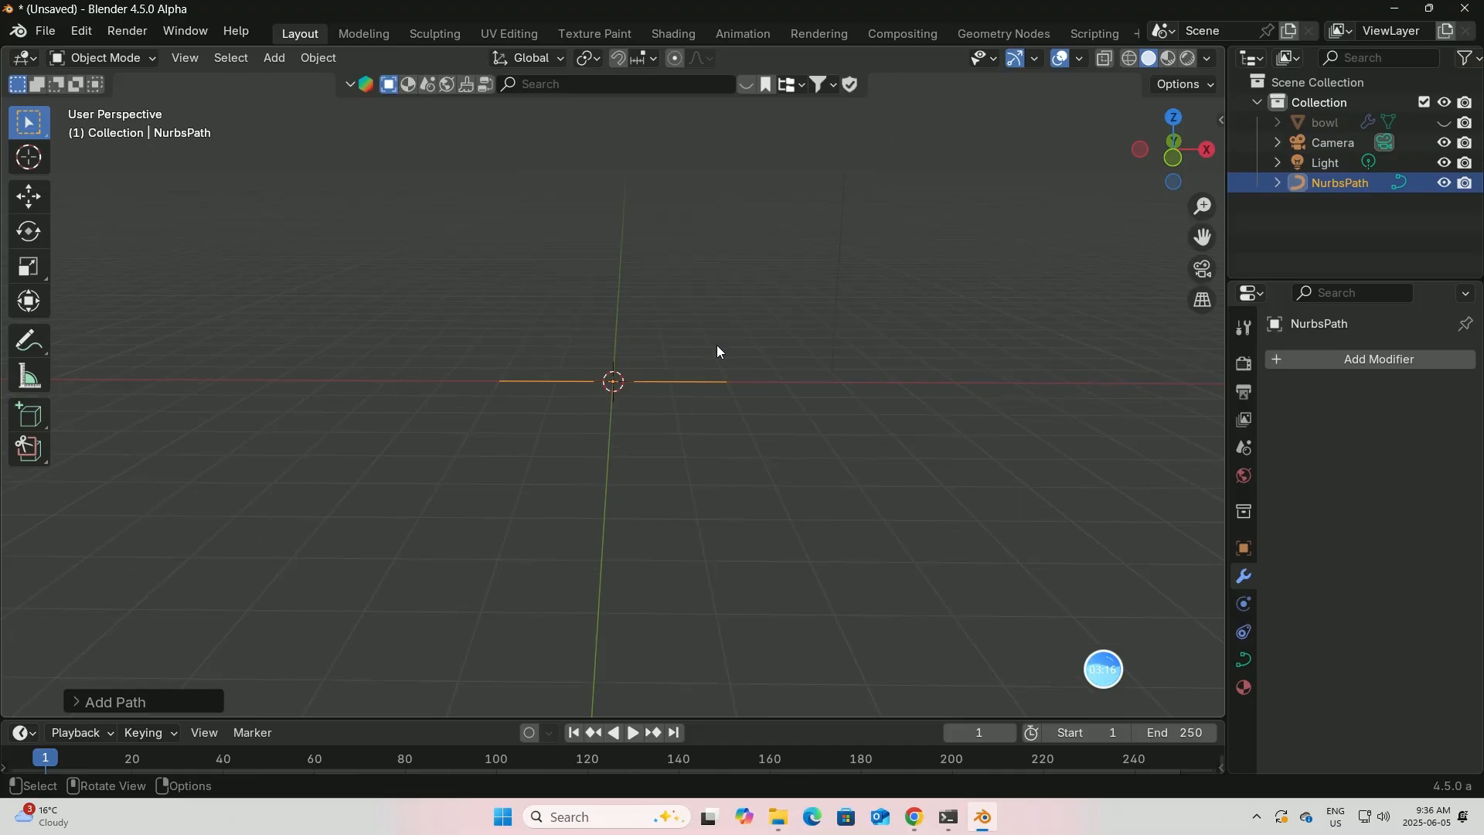
- Extrude the positive-X end point of the path diagonally toward the front in Edit Mode, finishing in Object Mode
{"action": "mouse_move", "coordinate": [716, 345]}
{"action": "middle_mouse_down"}
{"action": "mouse_move", "coordinate": [698, 358]}
{"action": "mouse_move", "coordinate": [731, 362]}
{"action": "middle_mouse_up"}
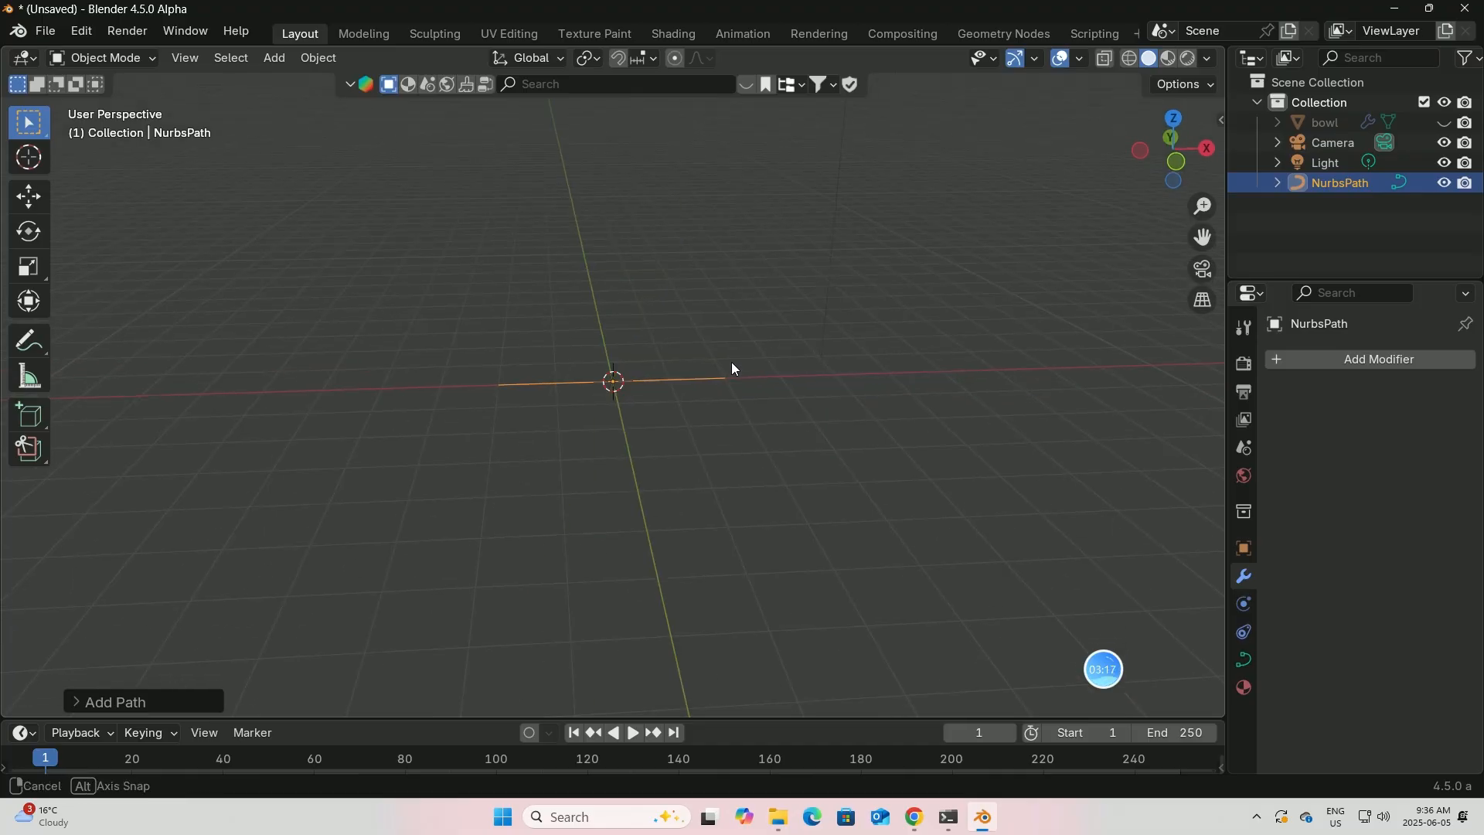
{"action": "left_click", "coordinate": [151, 58]}
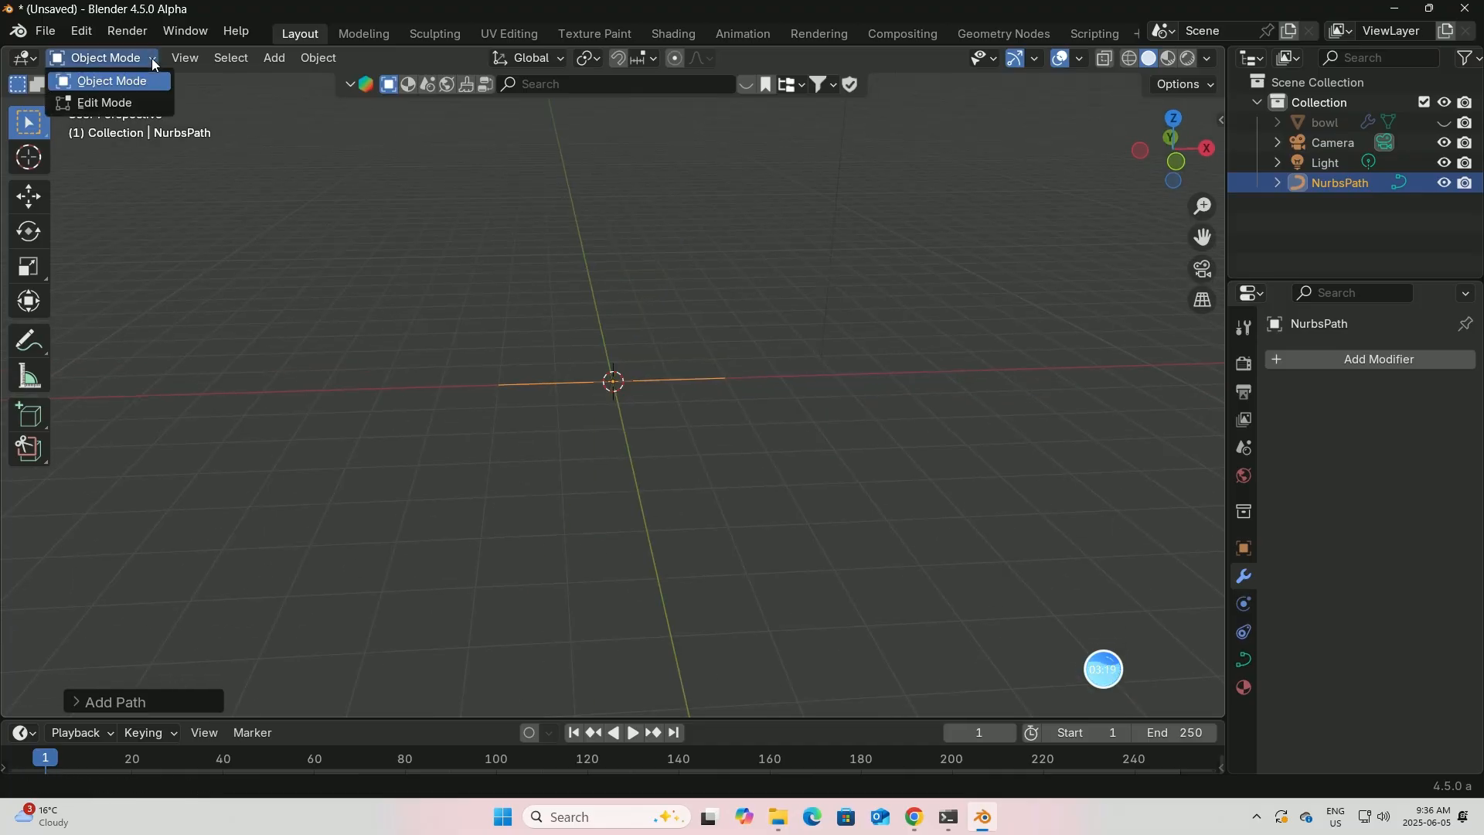
{"action": "left_click", "coordinate": [116, 103]}
{"action": "middle_click_drag", "start_coordinate": [661, 360], "coordinate": [671, 359]}
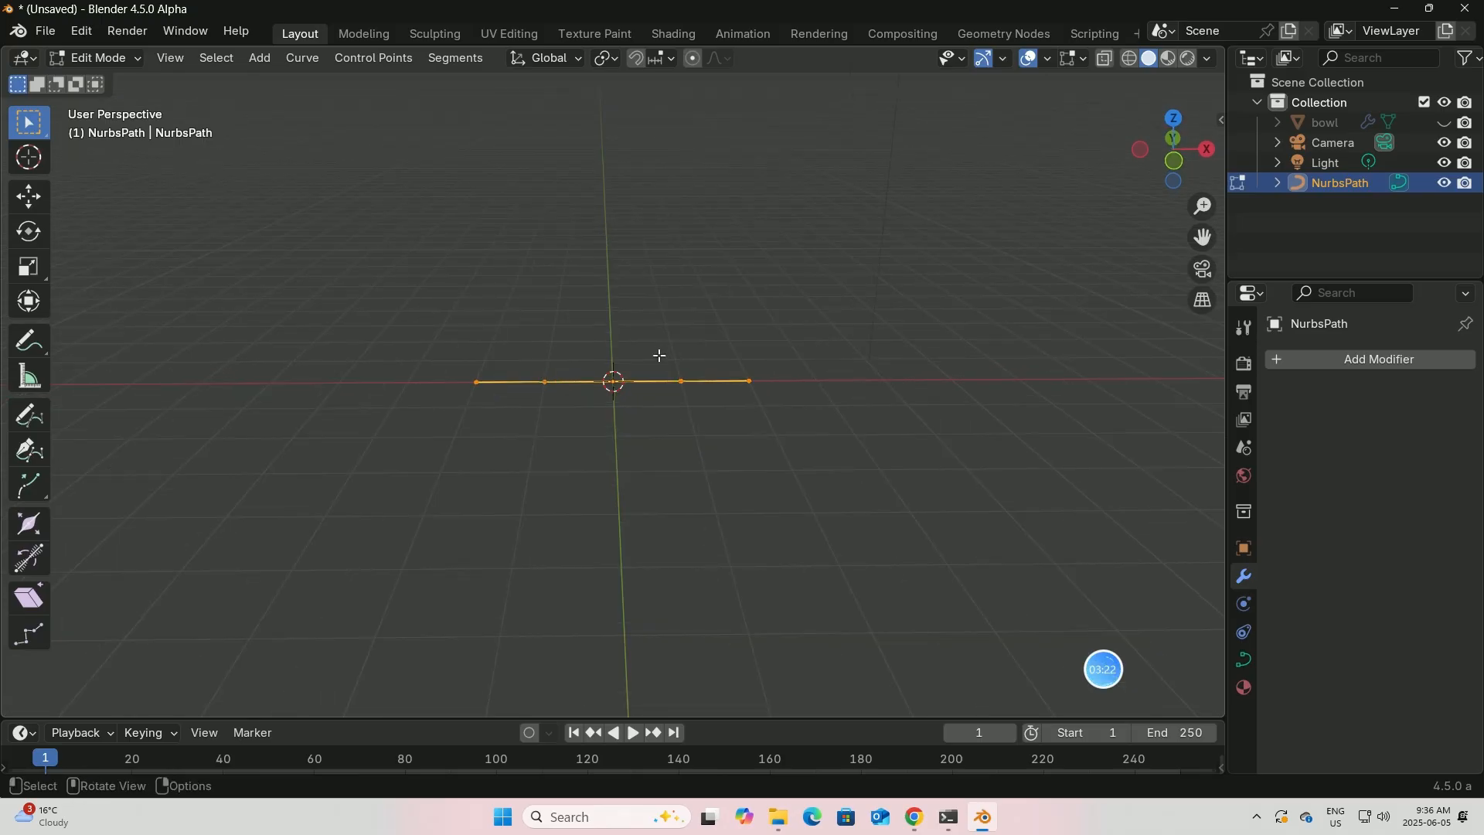
{"action": "left_click", "coordinate": [28, 489]}
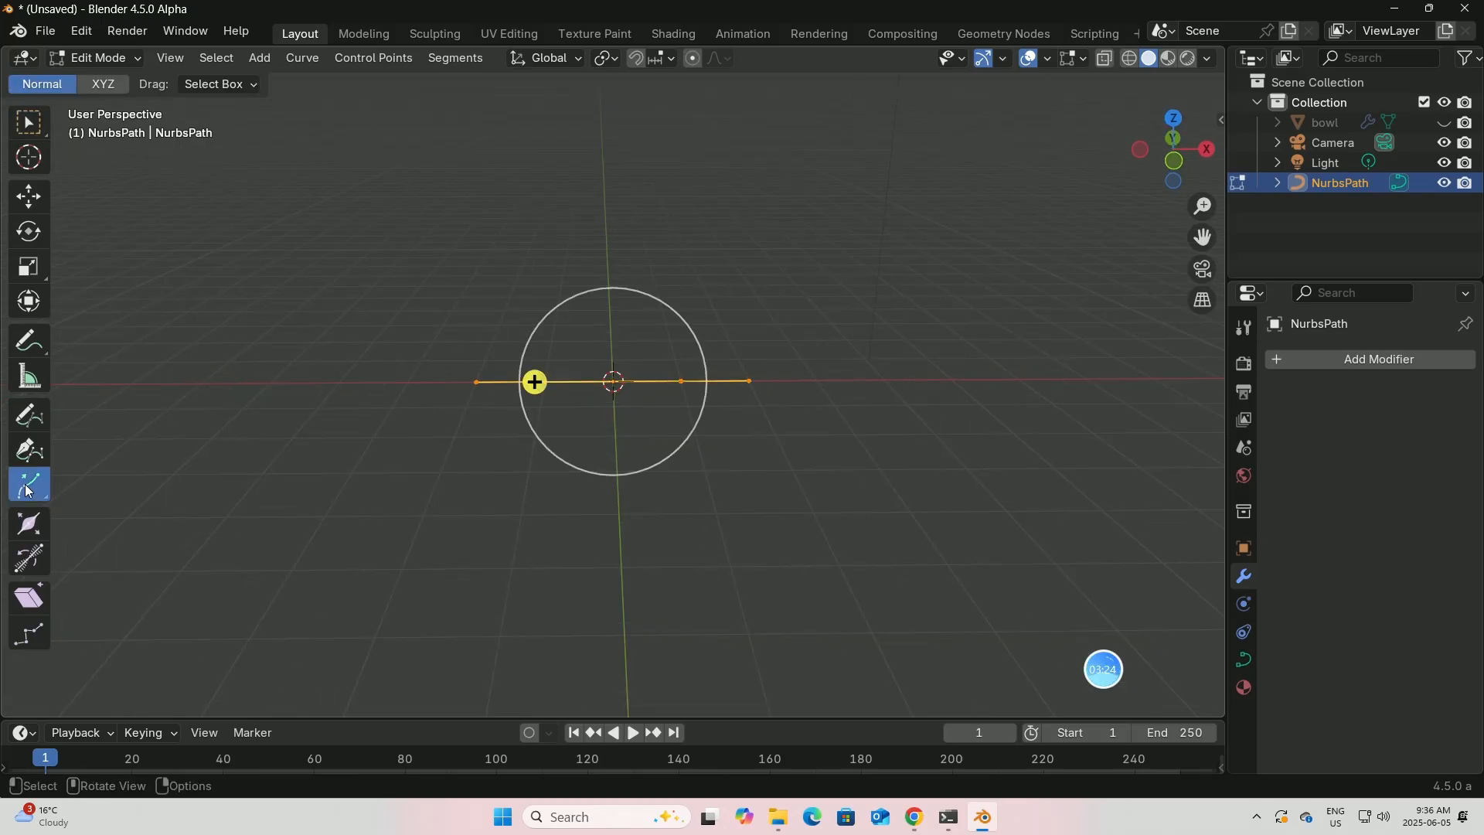
{"action": "left_click", "coordinate": [750, 380]}
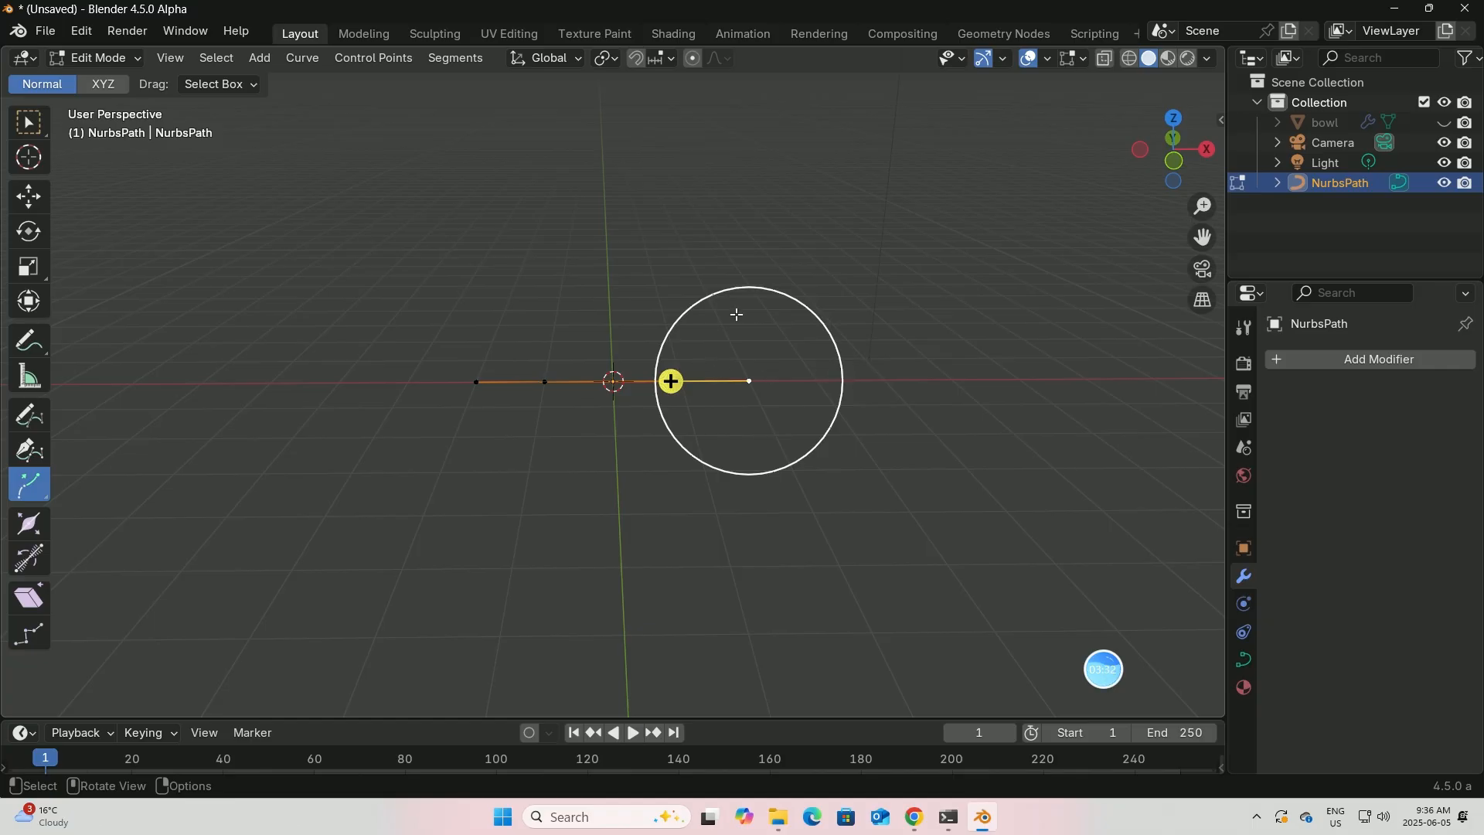
{"action": "left_click_drag", "start_coordinate": [842, 384], "coordinate": [877, 417]}
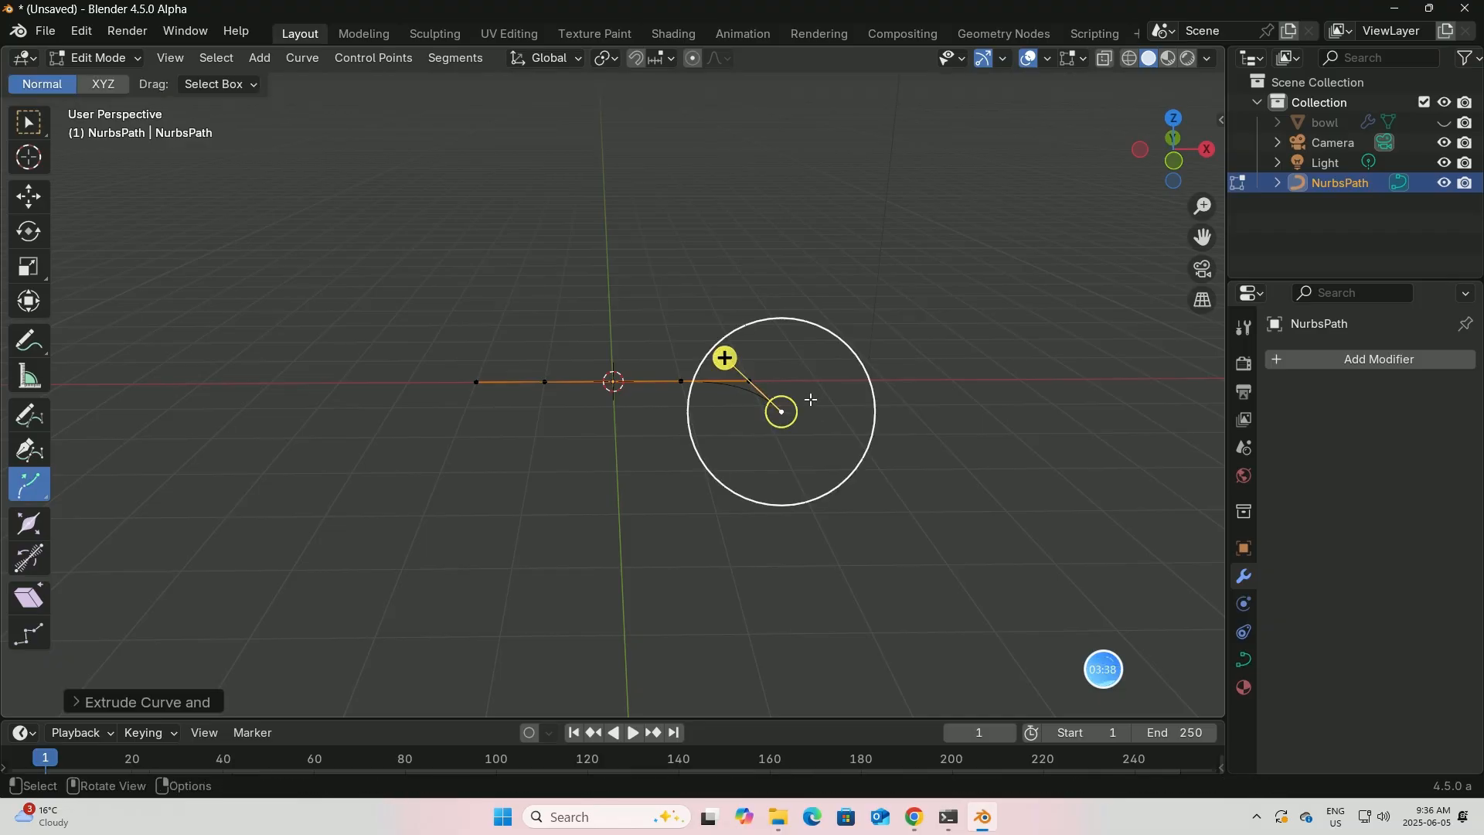
{"action": "left_click", "coordinate": [144, 57]}
{"action": "left_click", "coordinate": [120, 82]}
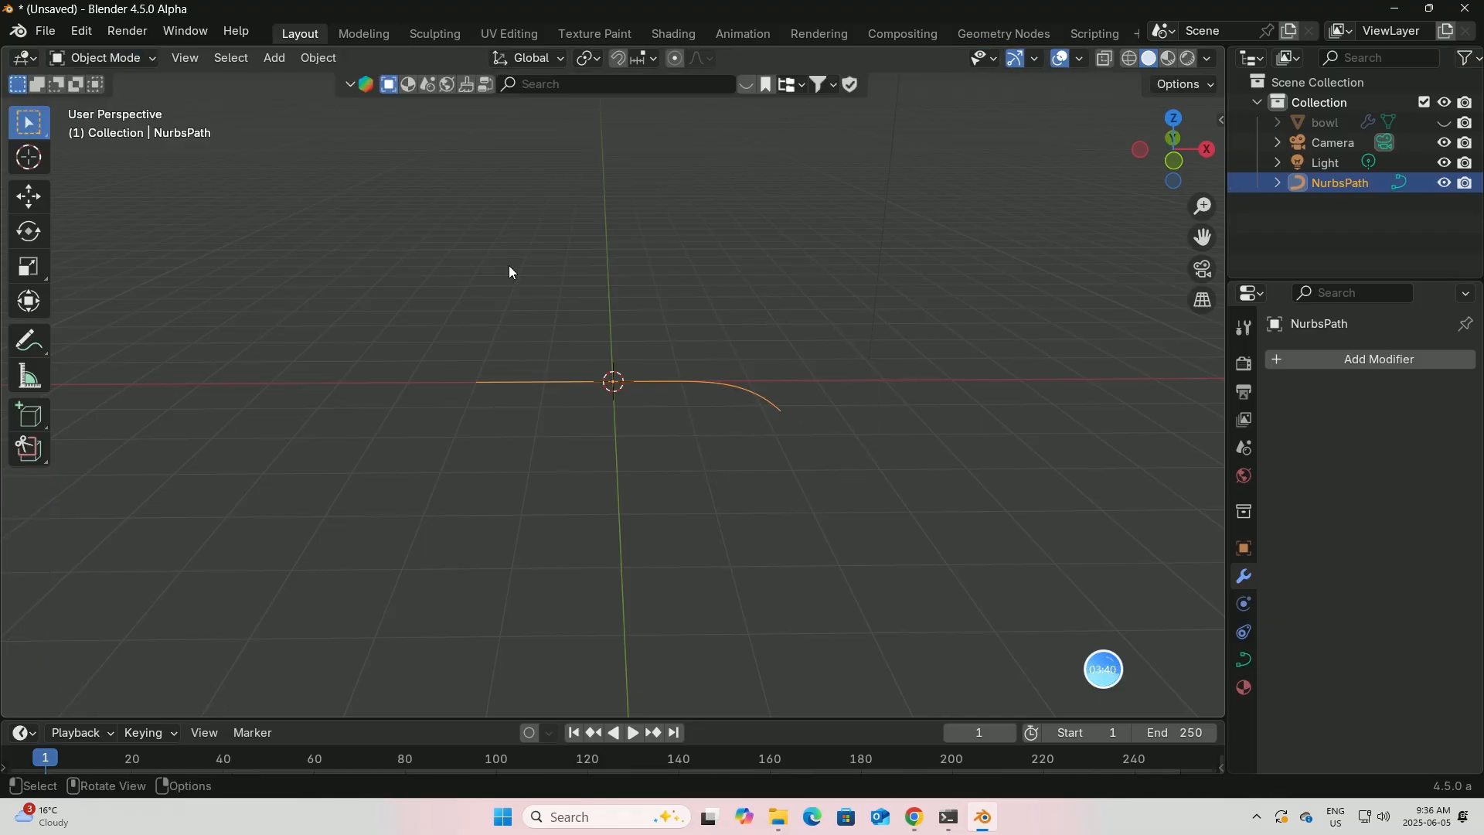
- Extend the bent end of the path in Edit Mode with several extruded points curving back across toward the negative-X end
{"action": "left_click", "coordinate": [155, 59]}
{"action": "left_click", "coordinate": [128, 102]}
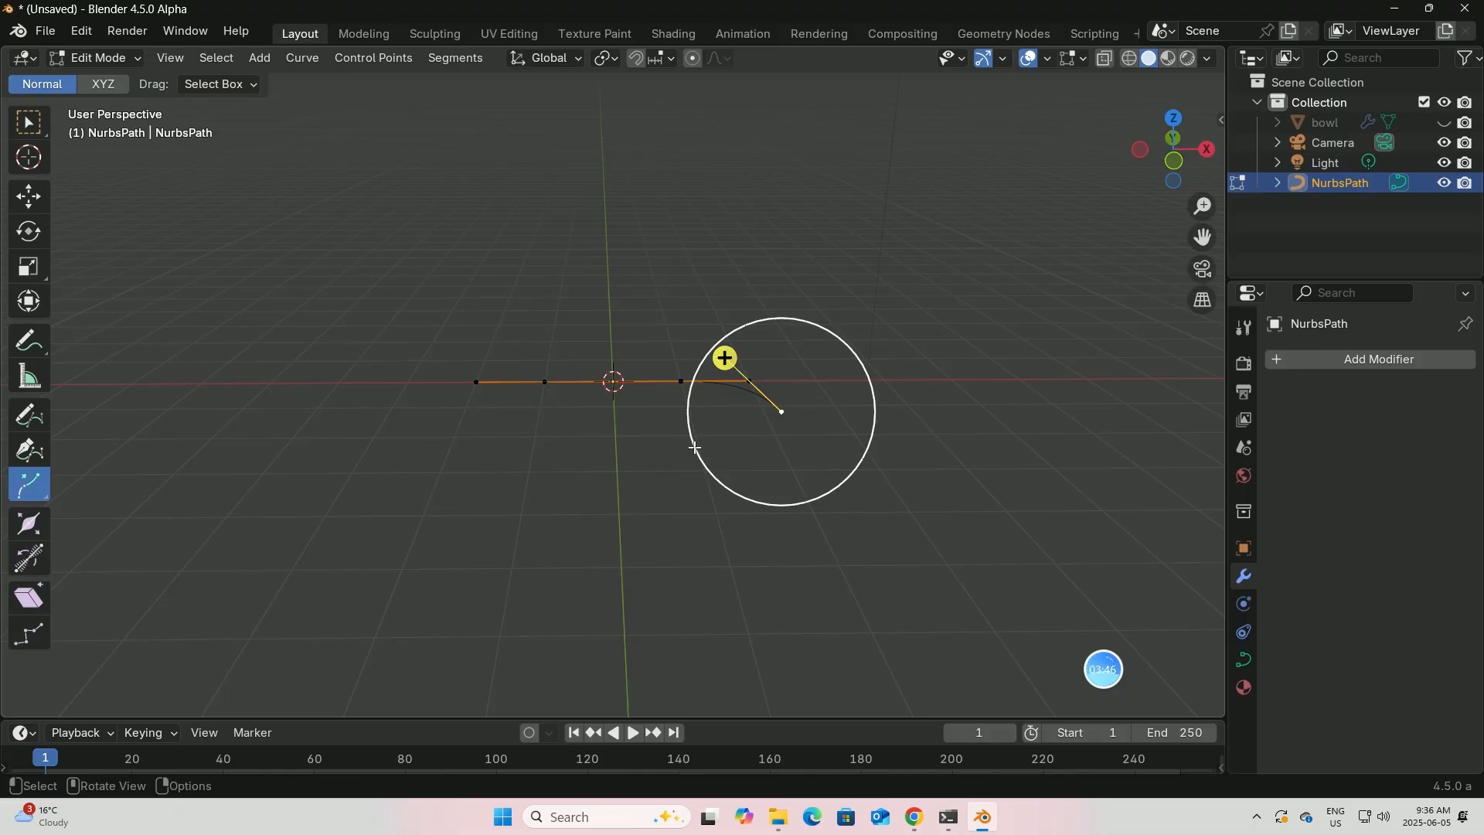
{"action": "left_click_drag", "start_coordinate": [687, 447], "coordinate": [415, 363]}
- Extrude a long chain of points from the path's opposite end into overlapping noodle loops around the origin, finishing in Object Mode
{"action": "left_click", "coordinate": [476, 383]}
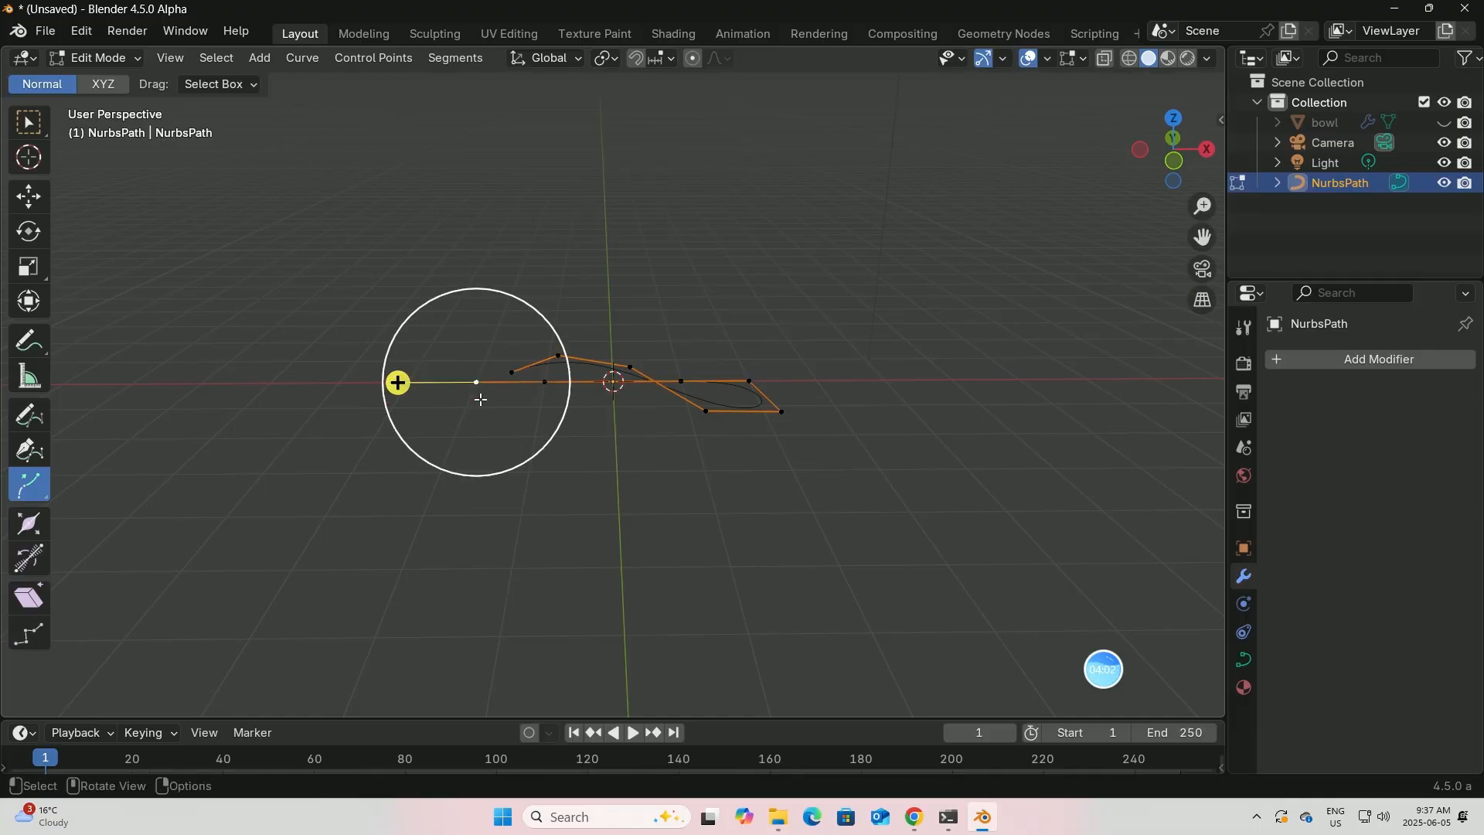
{"action": "left_click_drag", "start_coordinate": [478, 474], "coordinate": [666, 387]}
{"action": "left_click_drag", "start_coordinate": [635, 283], "coordinate": [683, 262]}
{"action": "left_click_drag", "start_coordinate": [721, 339], "coordinate": [732, 374]}
{"action": "left_click_drag", "start_coordinate": [697, 450], "coordinate": [800, 457]}
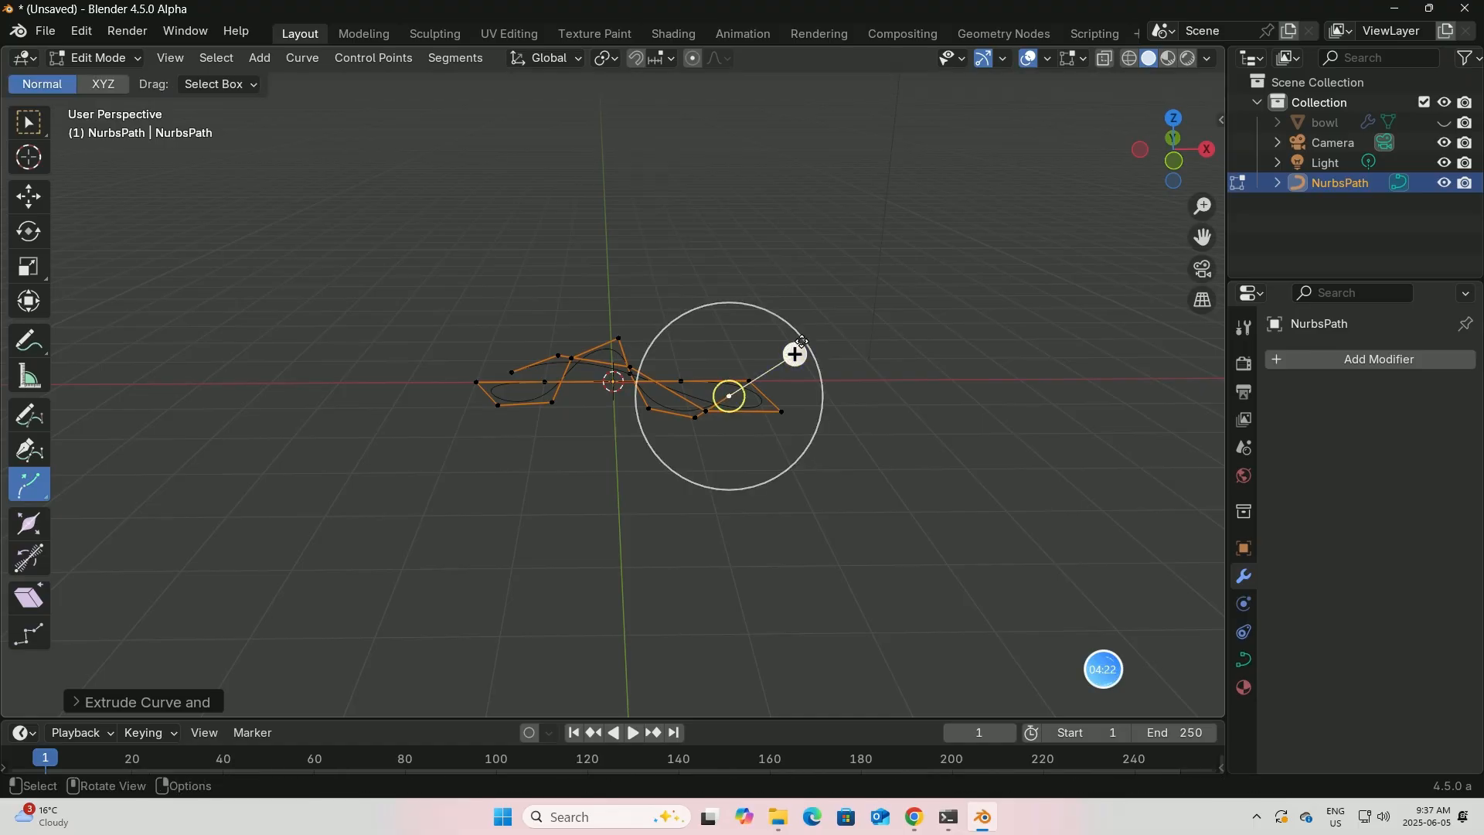
{"action": "left_click_drag", "start_coordinate": [799, 345], "coordinate": [776, 308]}
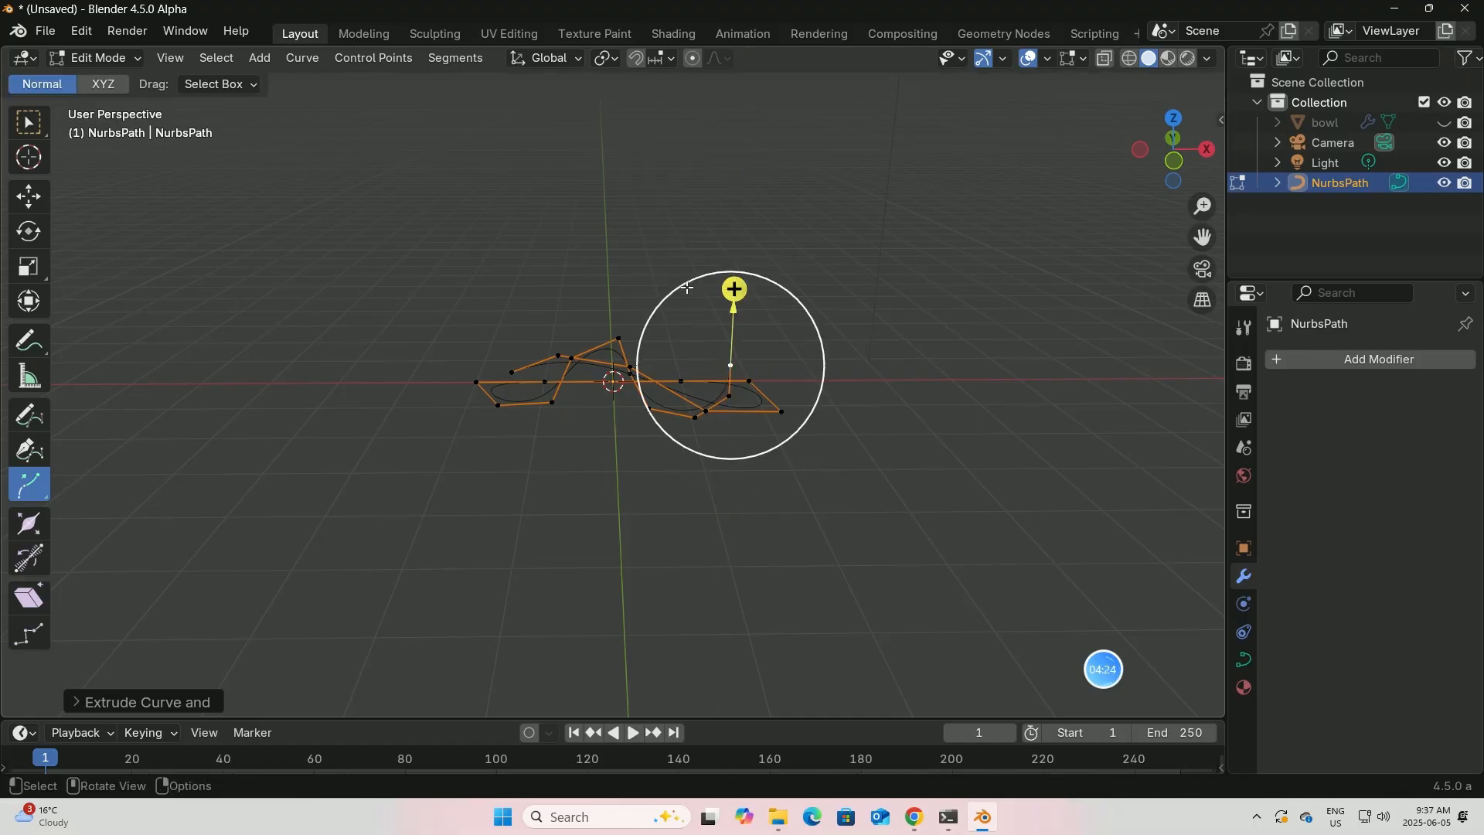
{"action": "left_click_drag", "start_coordinate": [690, 292], "coordinate": [475, 469]}
{"action": "left_click_drag", "start_coordinate": [567, 501], "coordinate": [435, 456]}
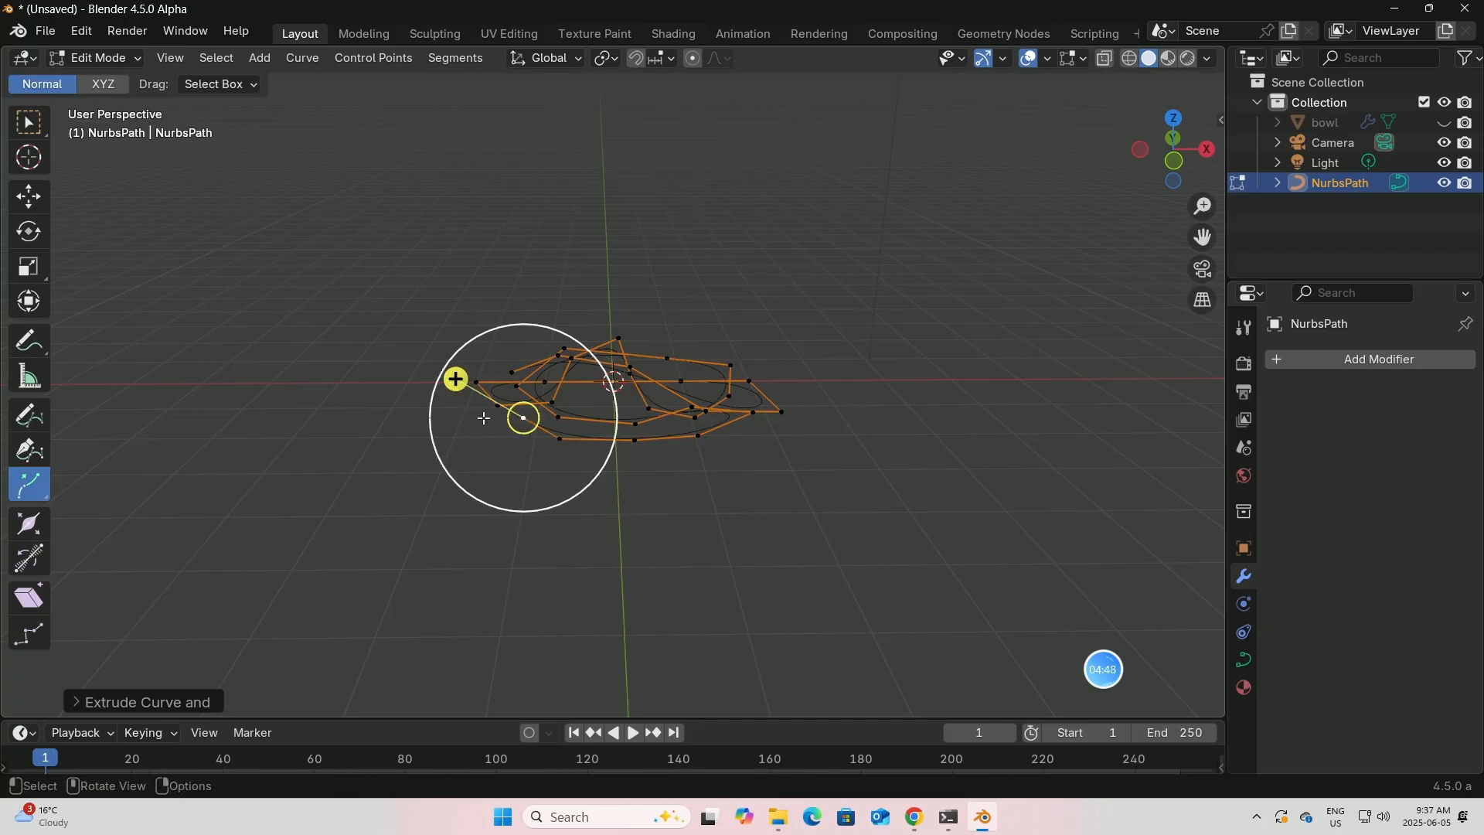
{"action": "left_click_drag", "start_coordinate": [466, 345], "coordinate": [514, 318]}
{"action": "middle_click_drag", "start_coordinate": [718, 295], "coordinate": [751, 280]}
{"action": "left_click", "coordinate": [141, 66]}
{"action": "left_click", "coordinate": [116, 78]}
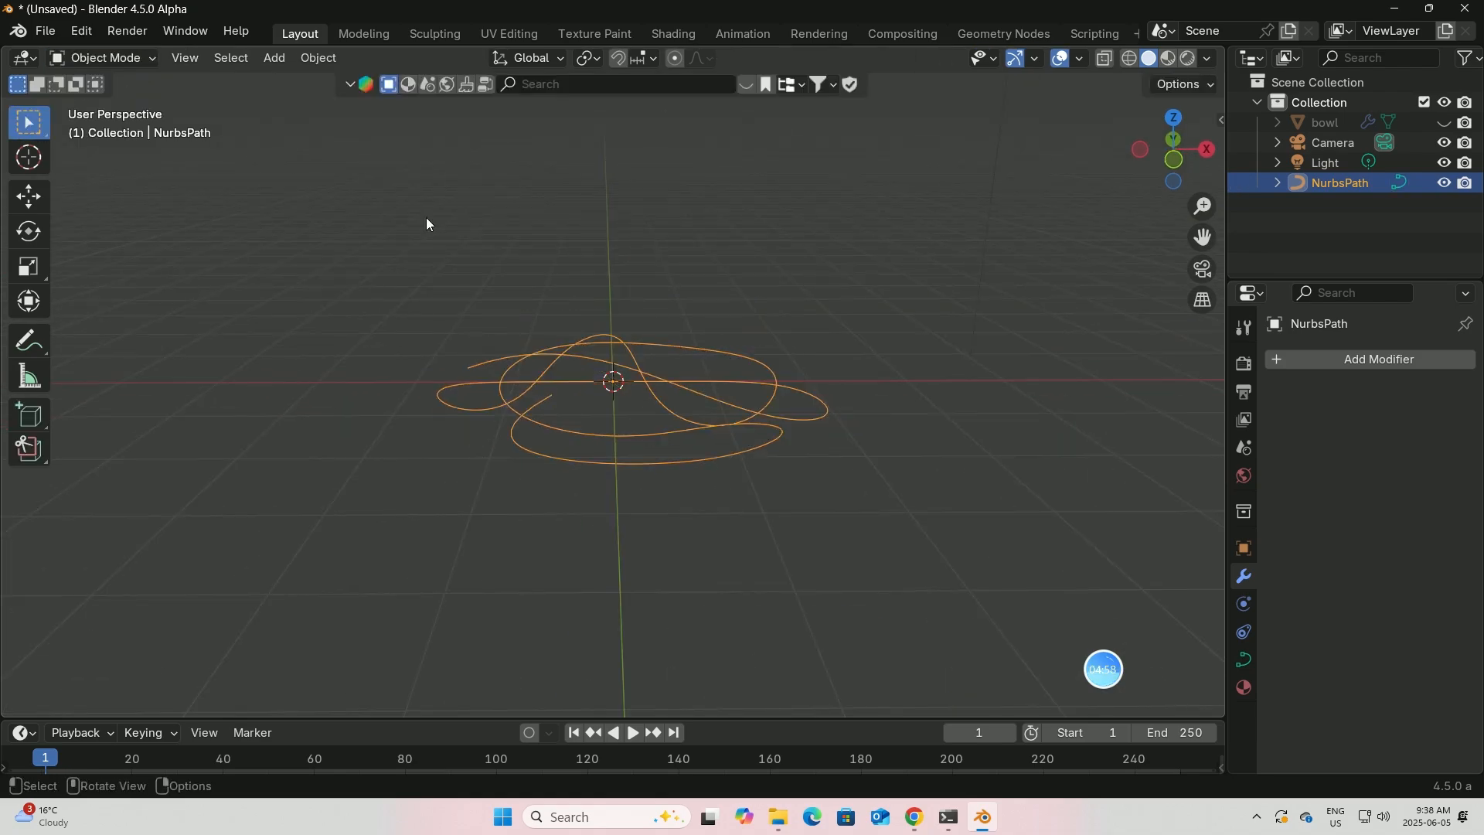
- Set the path curve's geometry Extrude value to 0.05 m
{"action": "middle_click_drag", "start_coordinate": [791, 334], "coordinate": [870, 355]}
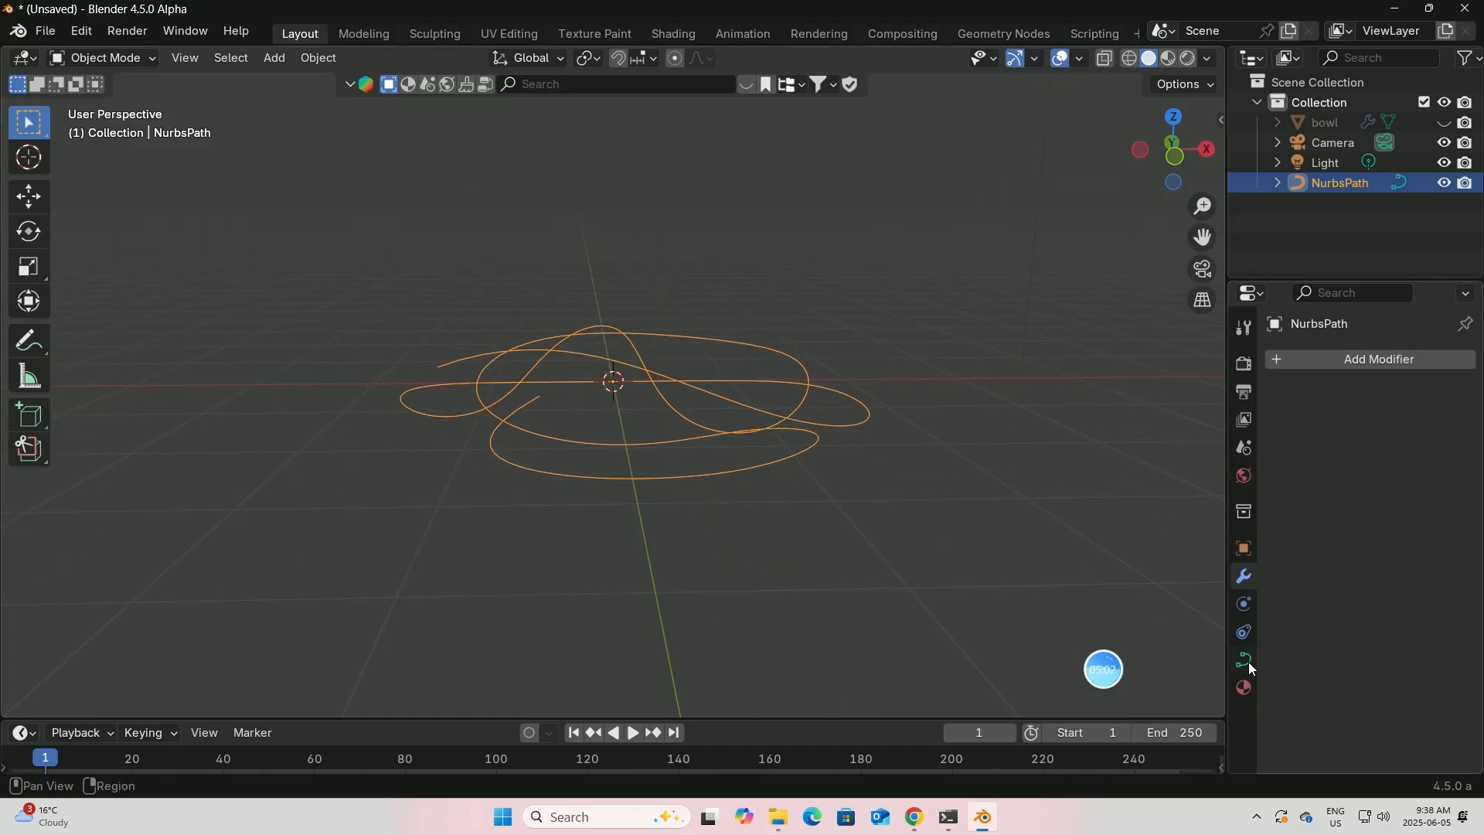
{"action": "left_click", "coordinate": [1244, 660]}
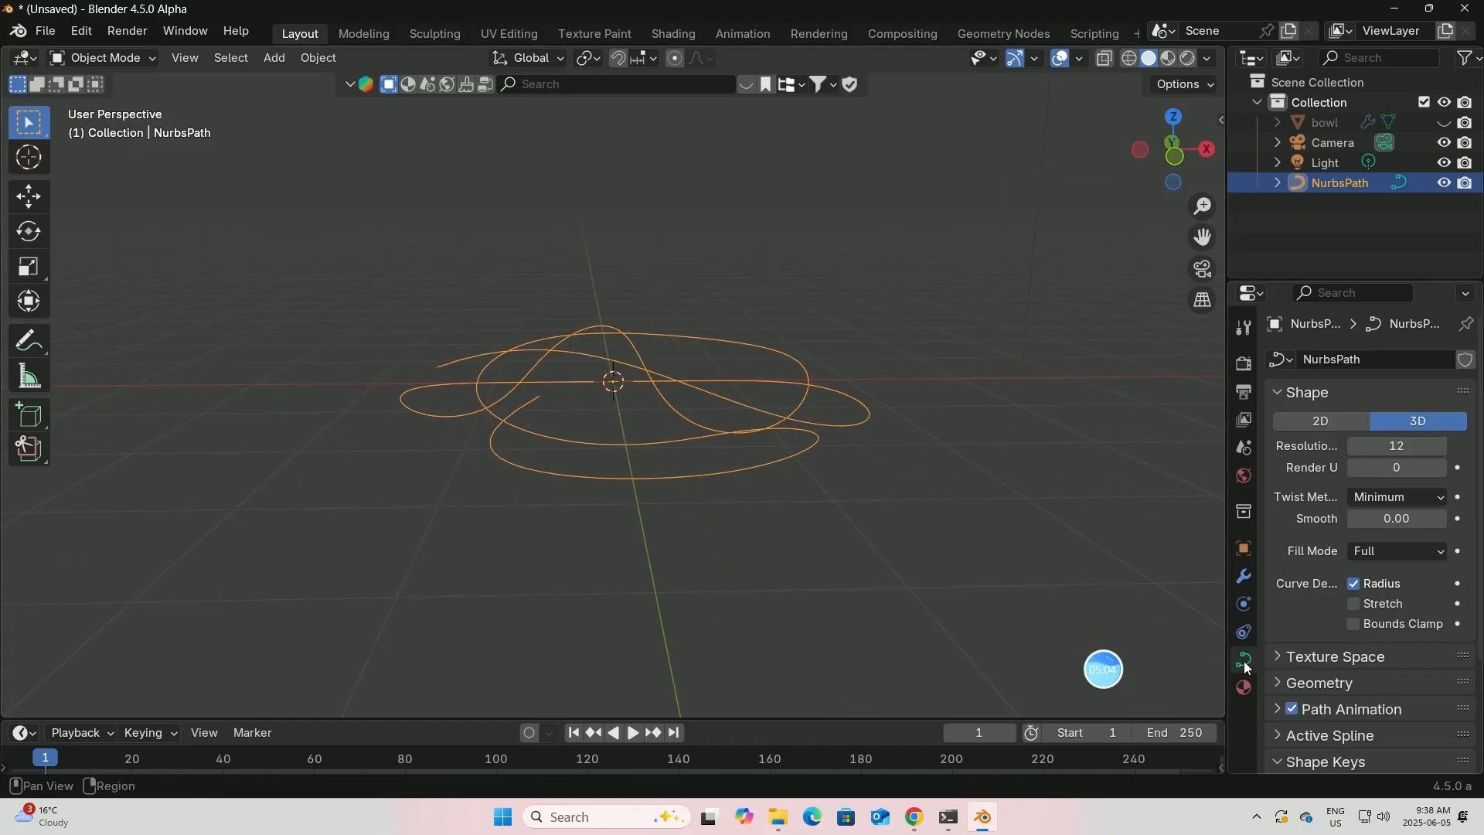
{"action": "scroll", "coordinate": [1400, 652], "scroll_direction": "down", "scroll_amount": 5}
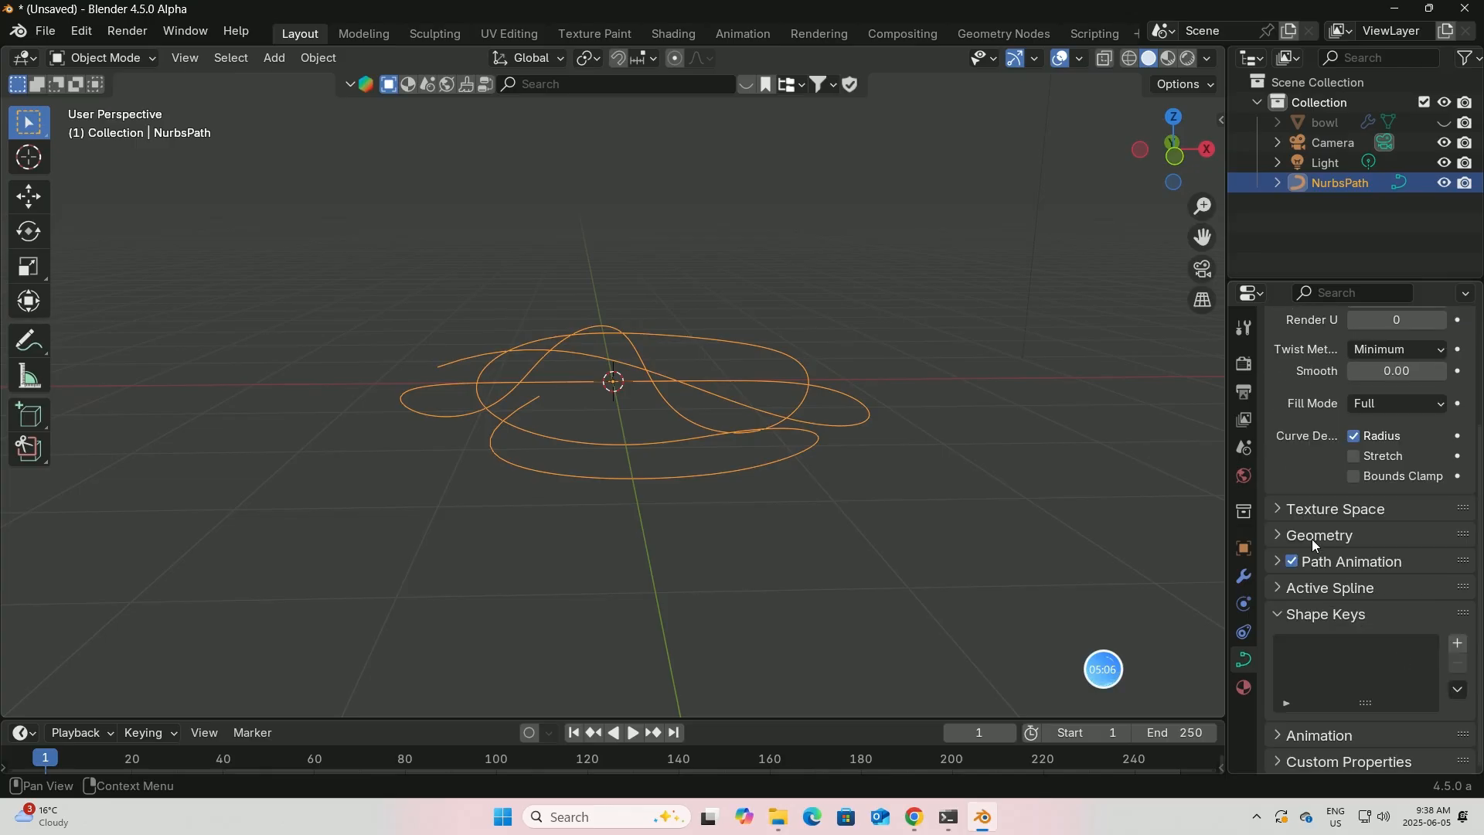
{"action": "left_click", "coordinate": [1280, 535]}
{"action": "scroll", "coordinate": [1301, 561], "scroll_direction": "down", "scroll_amount": 3}
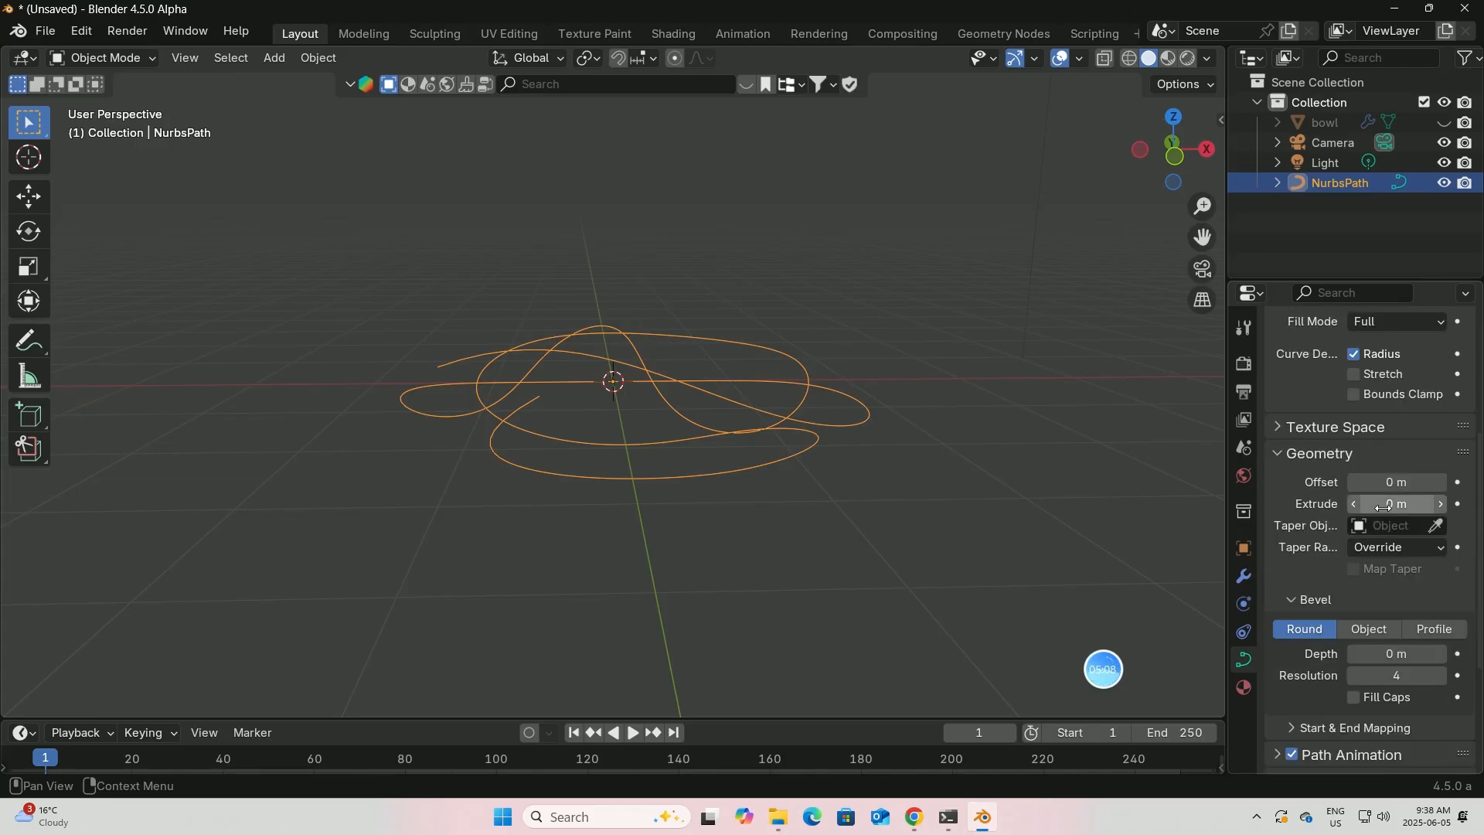
{"action": "left_click_drag", "start_coordinate": [1386, 506], "coordinate": [1395, 506]}
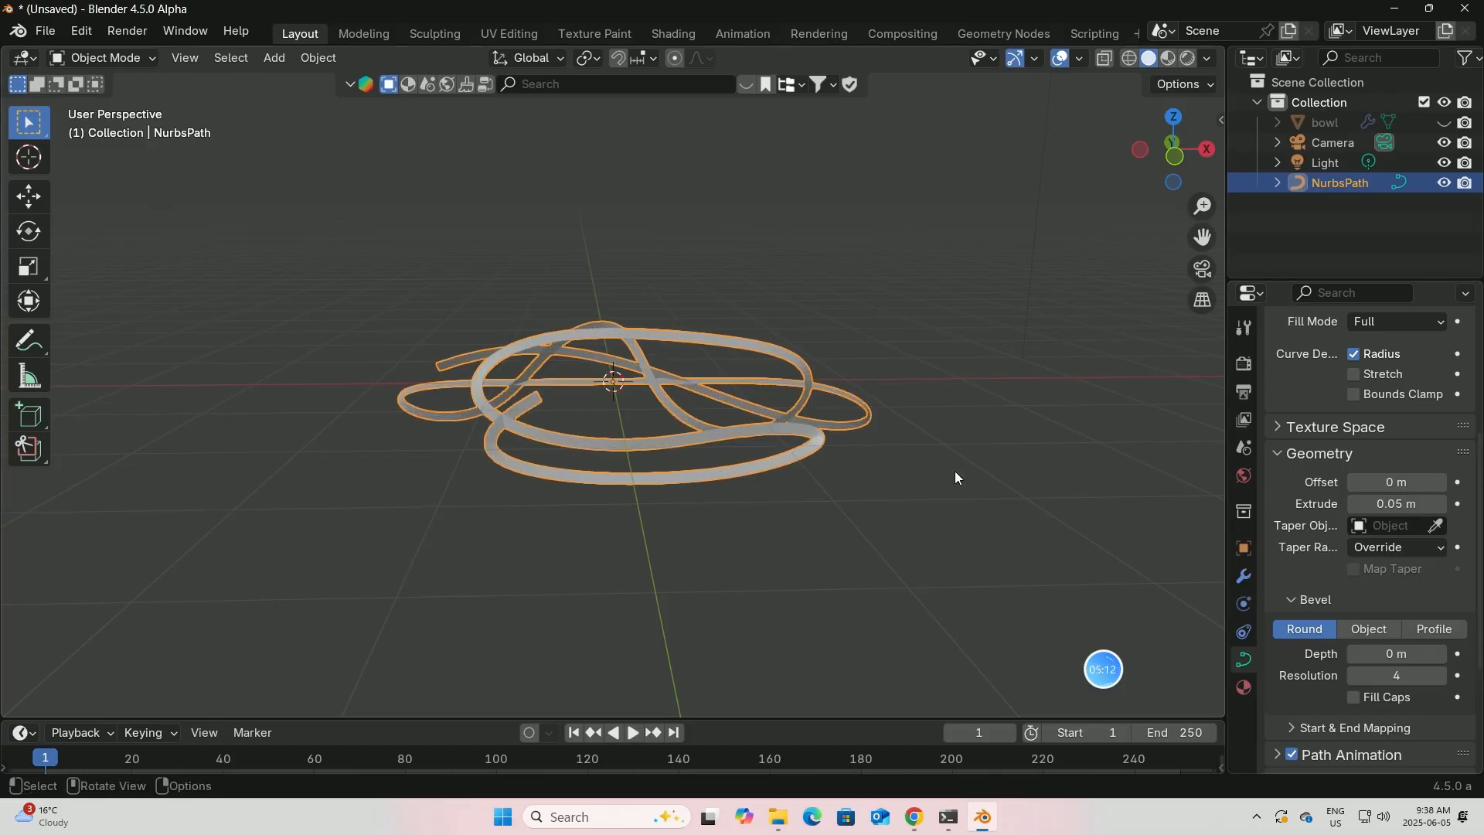
- Give the curve a round bevel with a depth of 0.05 m and enable Fill Caps
{"action": "scroll", "coordinate": [955, 472], "scroll_direction": "up", "scroll_amount": 1}
{"action": "middle_click_drag", "start_coordinate": [955, 476], "coordinate": [996, 472]}
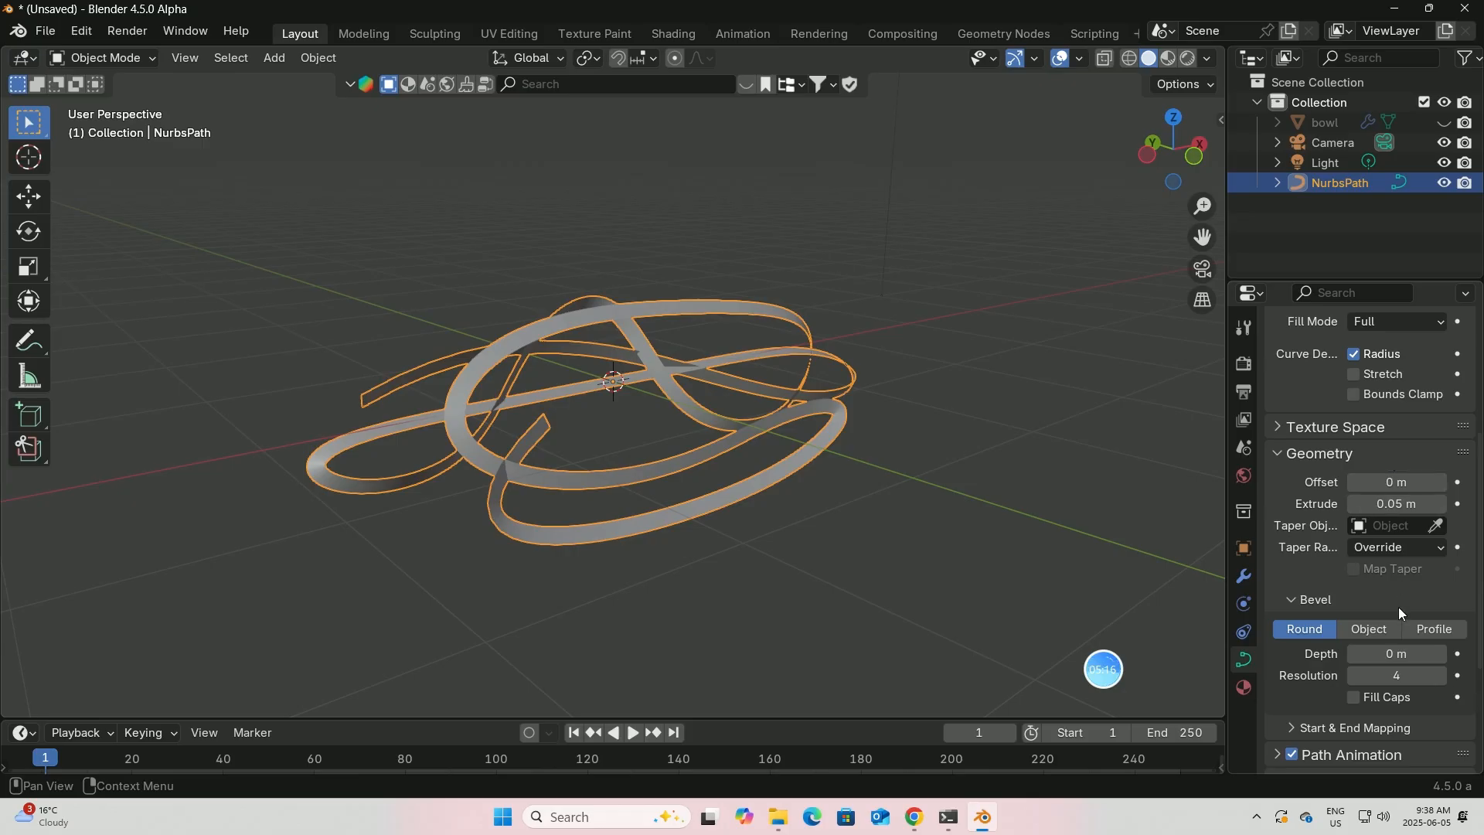
{"action": "mouse_move", "coordinate": [1387, 654]}
{"action": "left_mouse_down"}
{"action": "mouse_move", "coordinate": [1422, 653]}
{"action": "mouse_move", "coordinate": [1399, 654]}
{"action": "left_mouse_up"}
{"action": "middle_click_drag", "start_coordinate": [503, 428], "coordinate": [508, 419]}
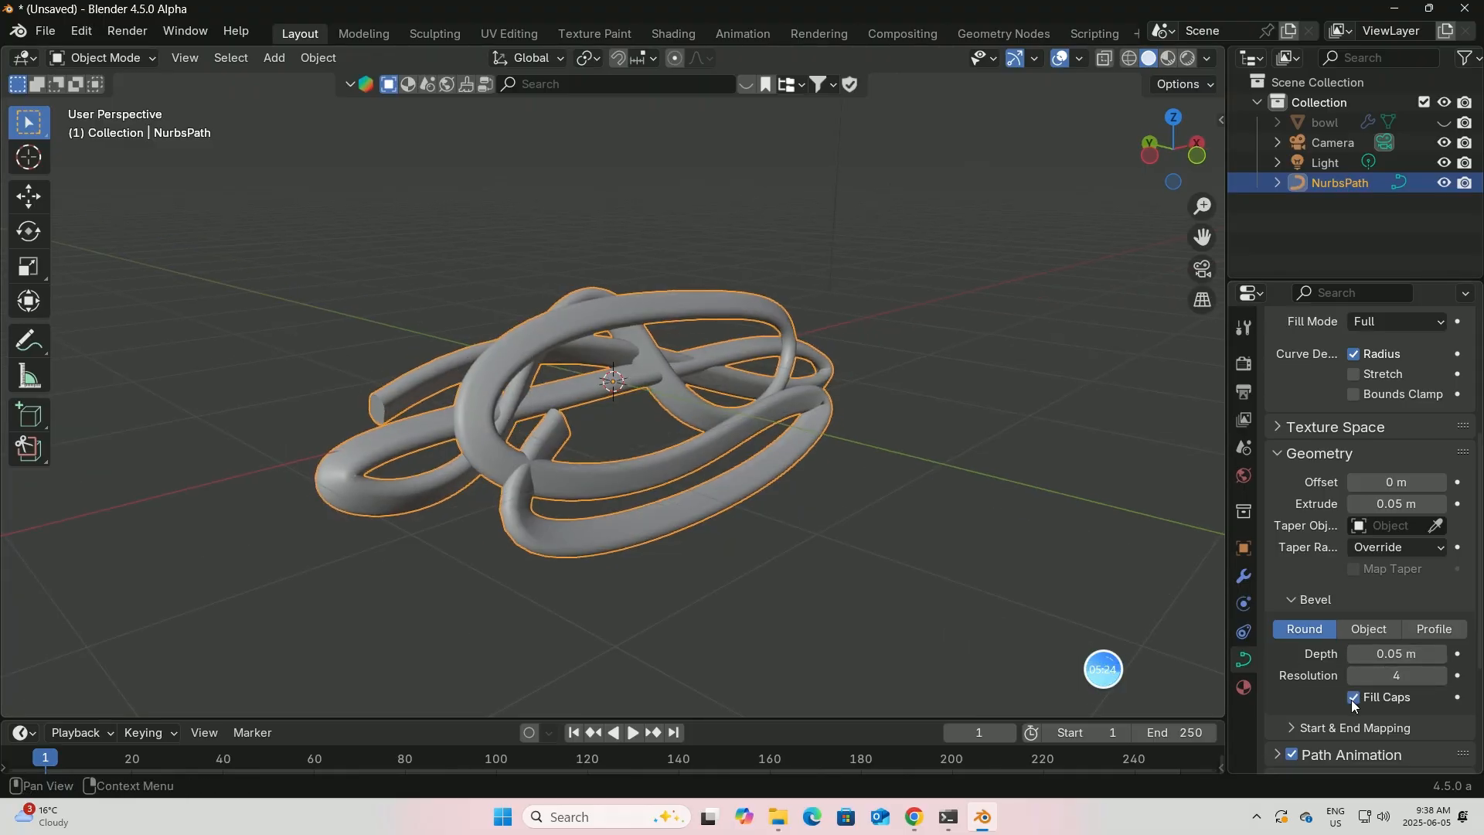
{"action": "middle_click_drag", "start_coordinate": [804, 494], "coordinate": [688, 487]}
{"action": "scroll", "coordinate": [688, 487], "scroll_direction": "down", "scroll_amount": 1}
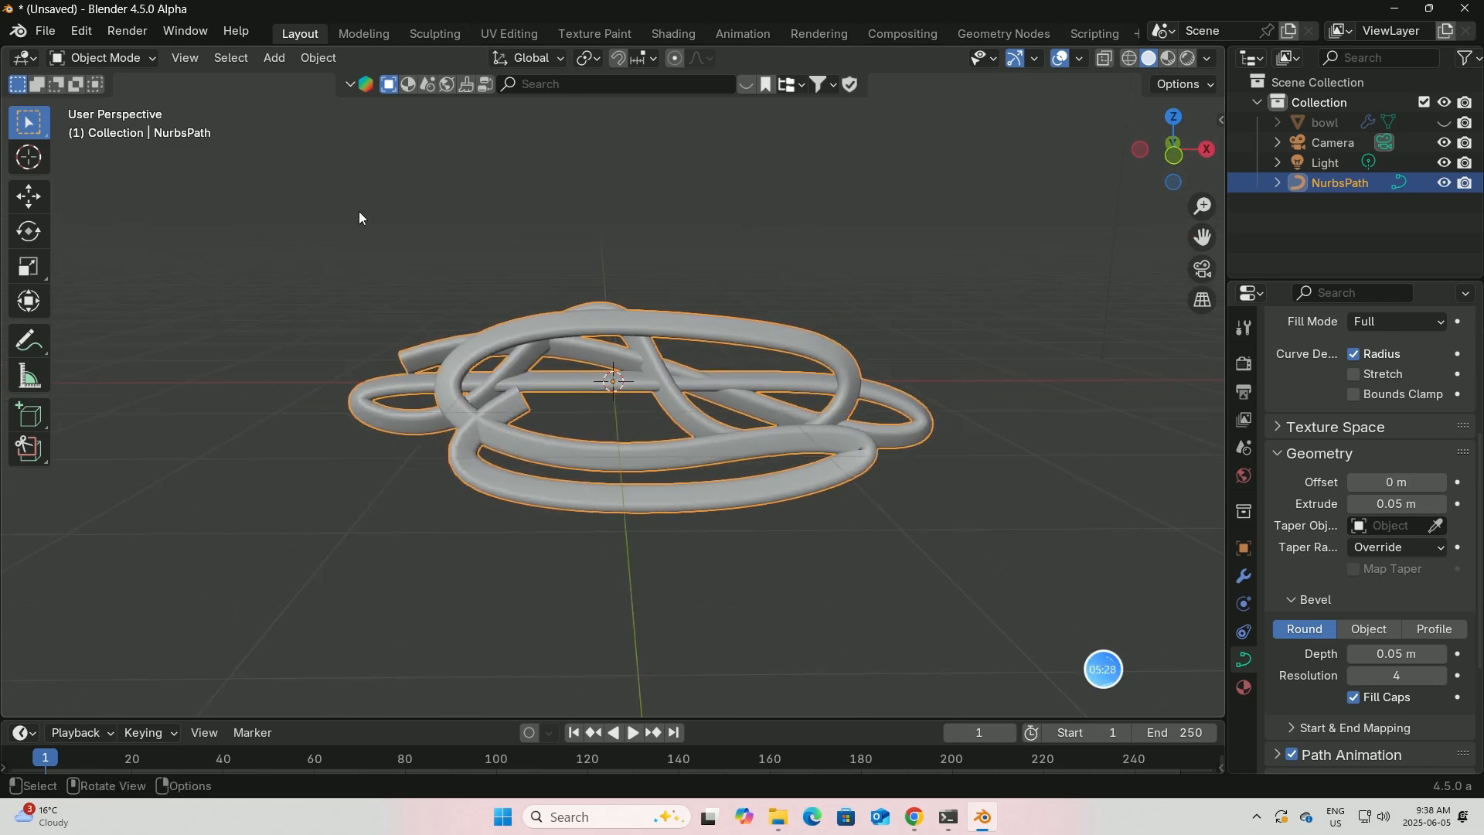
- Rename the NurbsPath object to "noodle" and convert it to a mesh
{"action": "scroll", "coordinate": [683, 346], "scroll_direction": "down", "scroll_amount": 1}
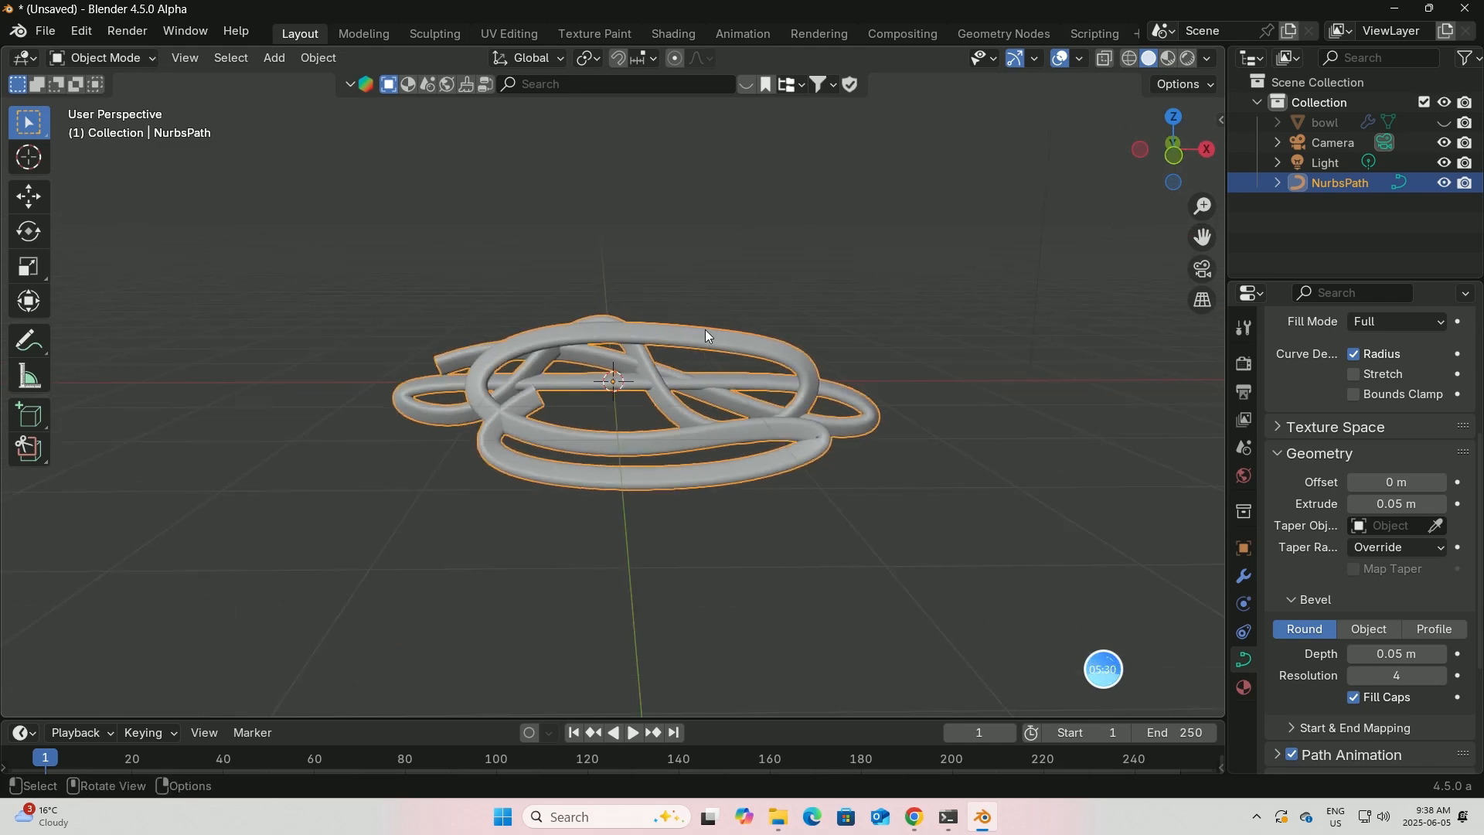
{"action": "mouse_move", "coordinate": [705, 329]}
{"action": "middle_mouse_down"}
{"action": "mouse_move", "coordinate": [701, 309]}
{"action": "mouse_move", "coordinate": [695, 333]}
{"action": "middle_mouse_up"}
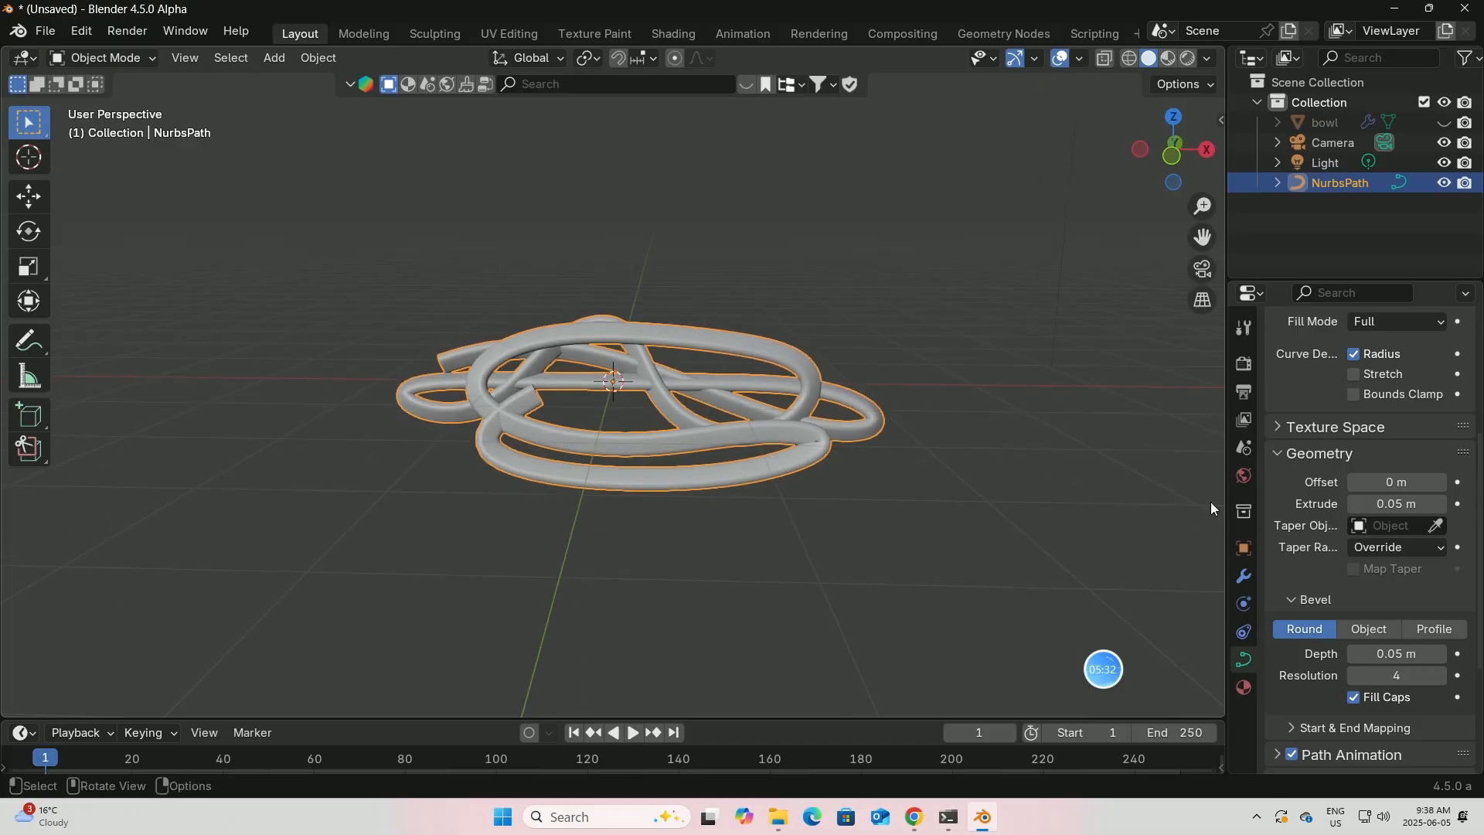
{"action": "double_click", "coordinate": [1343, 181]}
{"action": "key", "text": "BackSpace"}
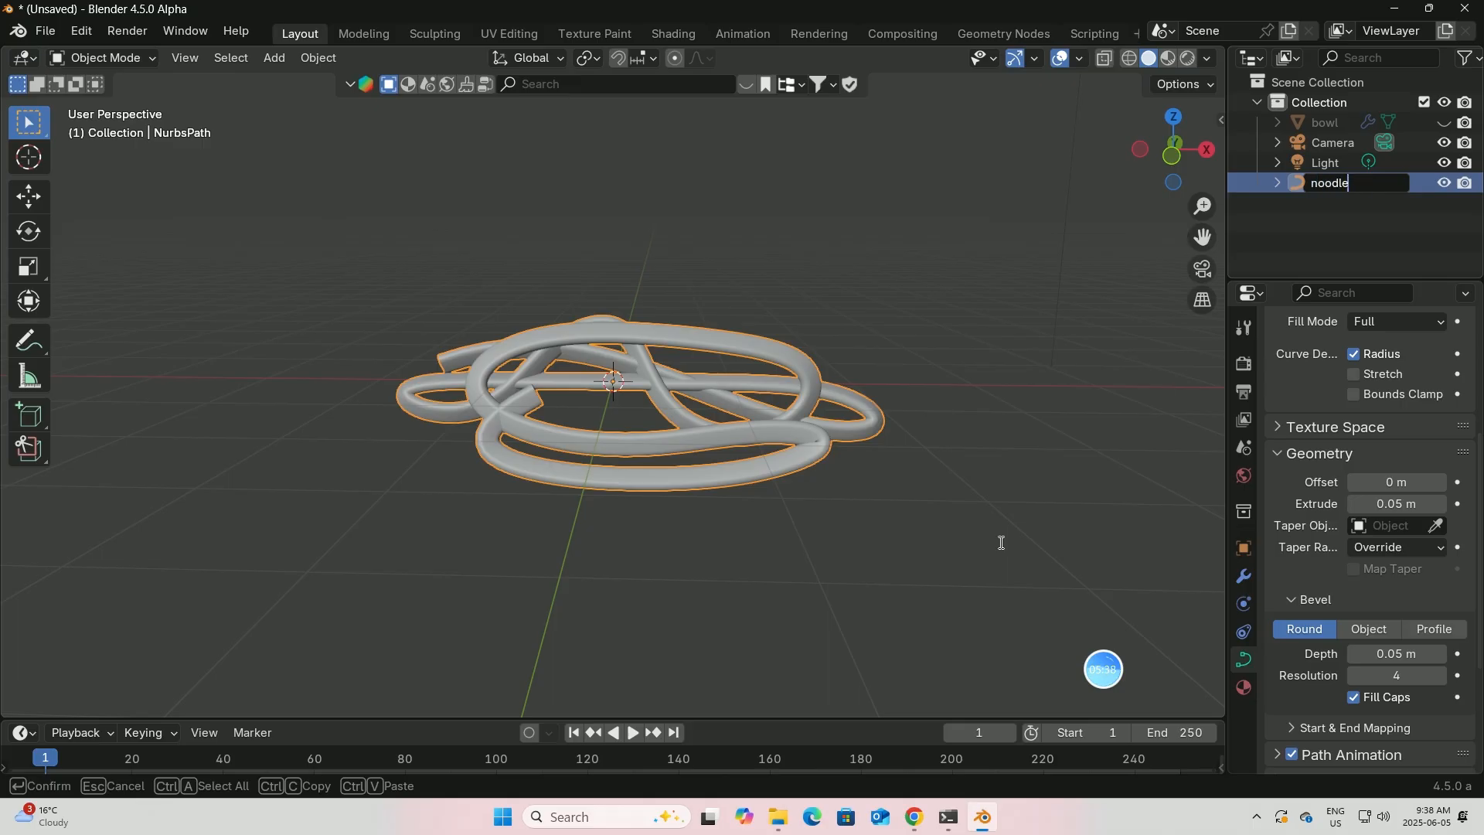
{"action": "key", "text": "Return"}
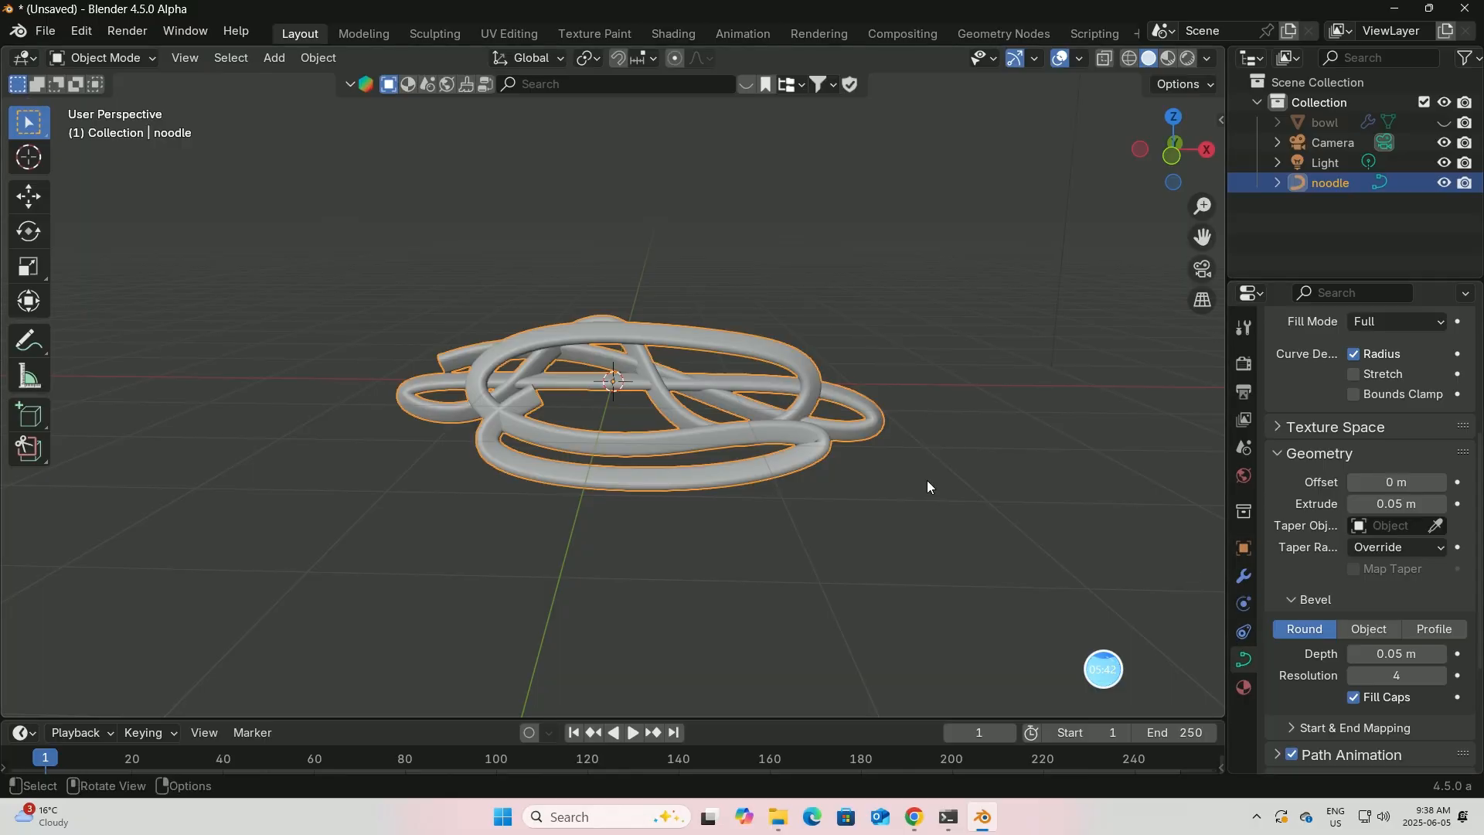
{"action": "right_click", "coordinate": [782, 422]}
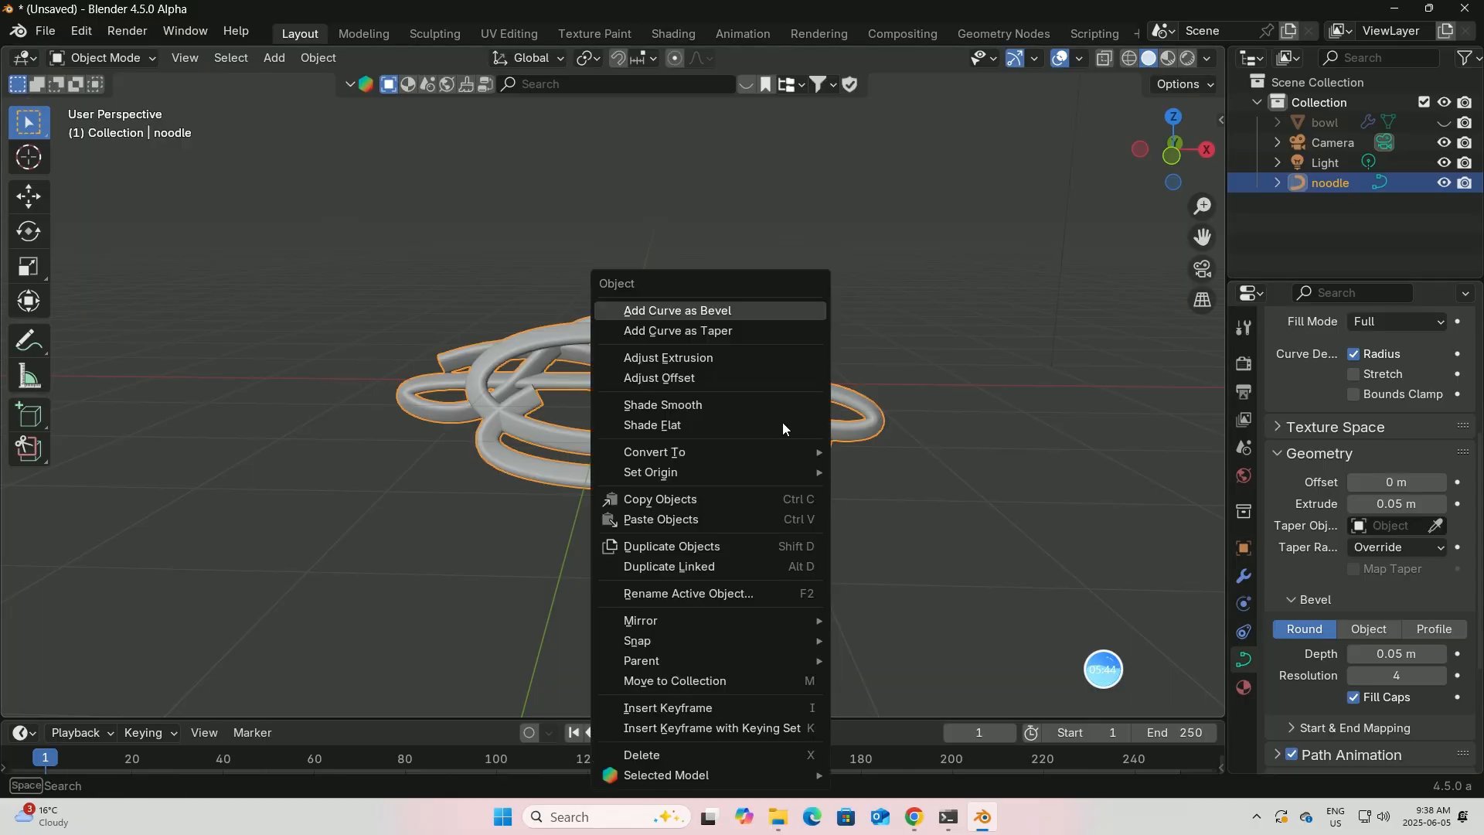
{"action": "mouse_move", "coordinate": [680, 458]}
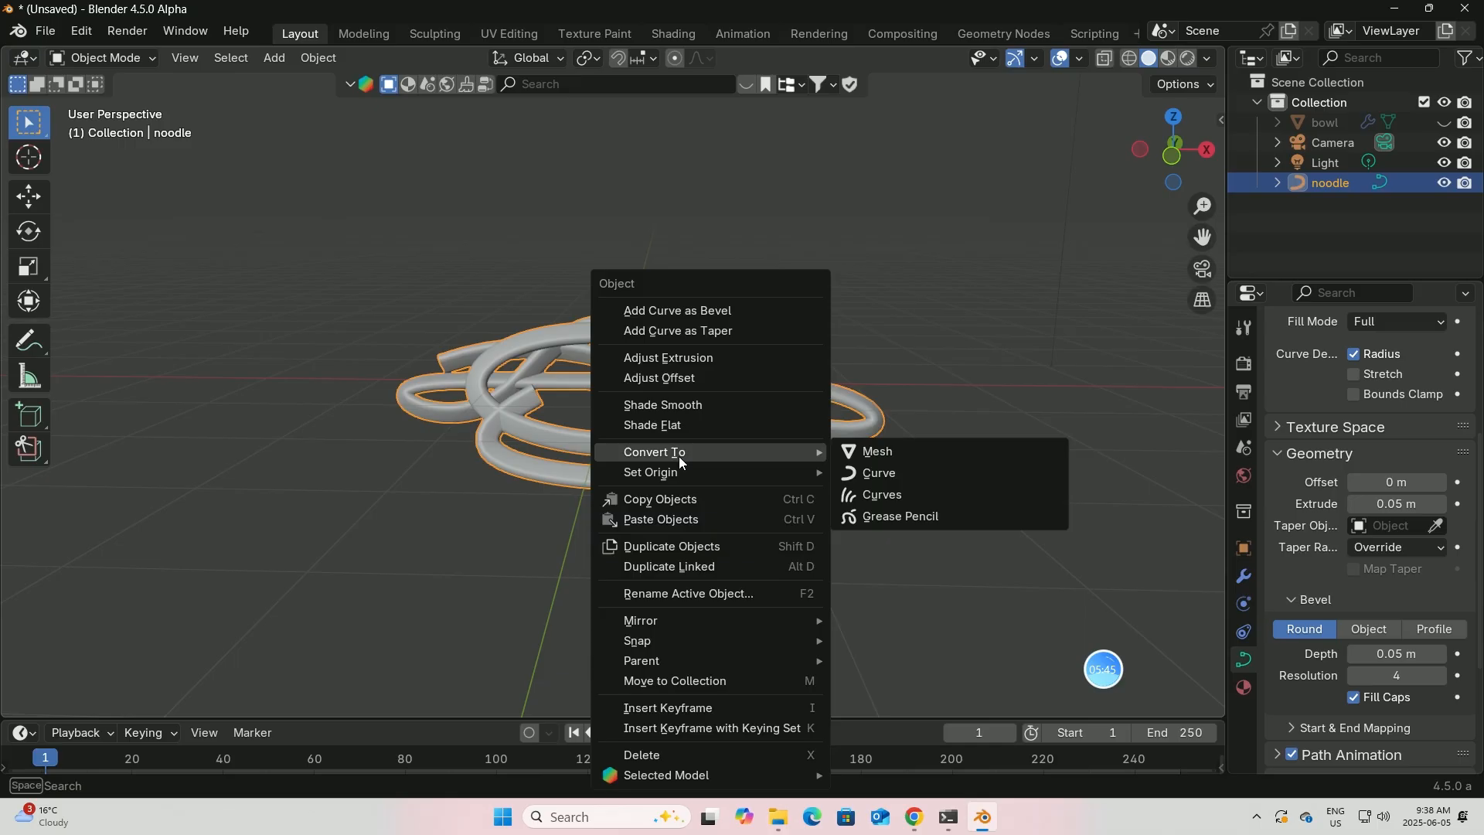
{"action": "left_click", "coordinate": [875, 451]}
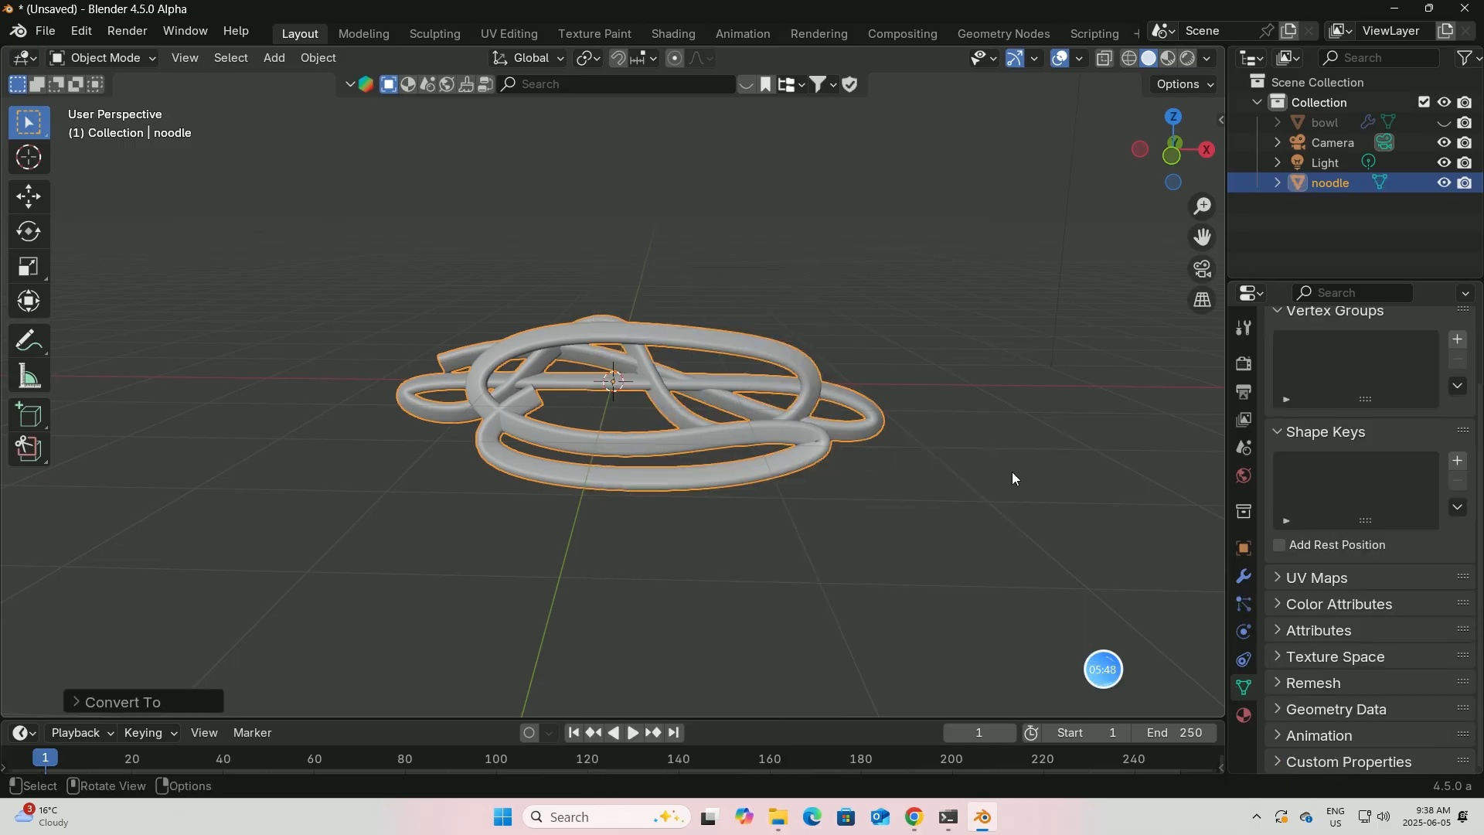
- Add a new material to the noodle, switch to Material Preview shading and set a light orange base color
{"action": "left_click", "coordinate": [1243, 715]}
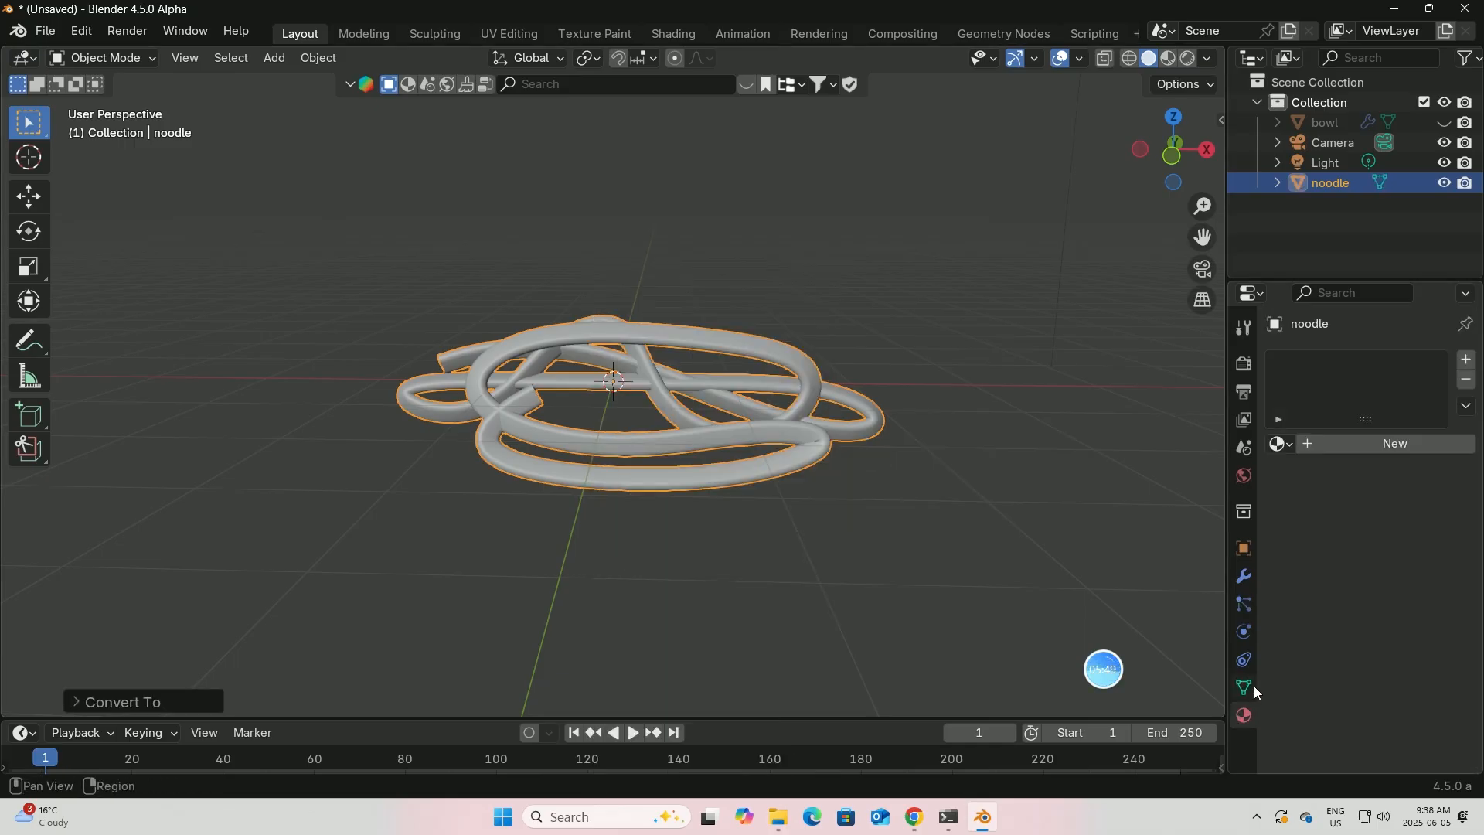
{"action": "left_click", "coordinate": [1378, 442]}
{"action": "left_click", "coordinate": [1168, 58]}
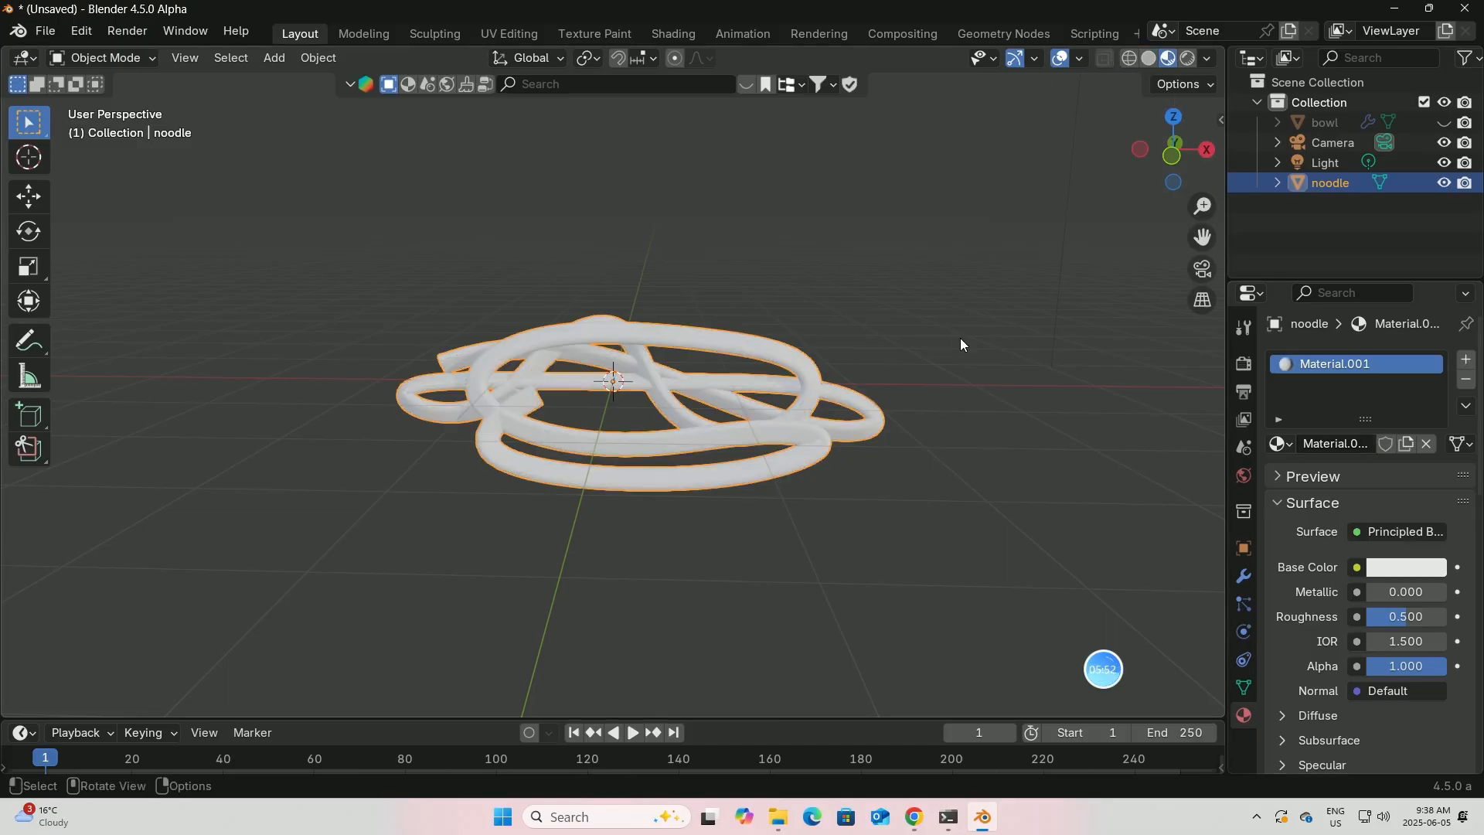
{"action": "left_click", "coordinate": [1403, 565]}
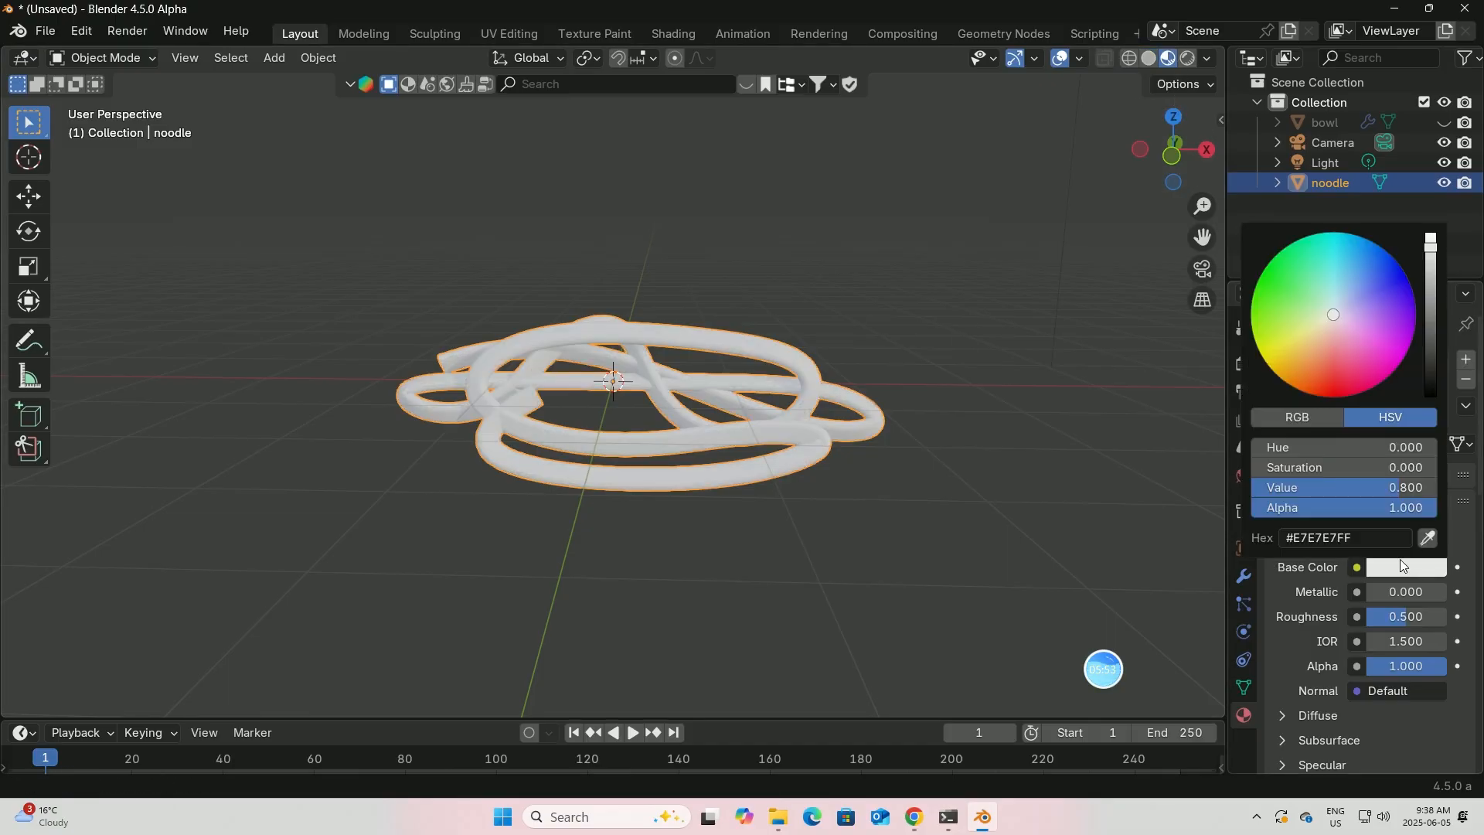
{"action": "left_click", "coordinate": [1309, 363]}
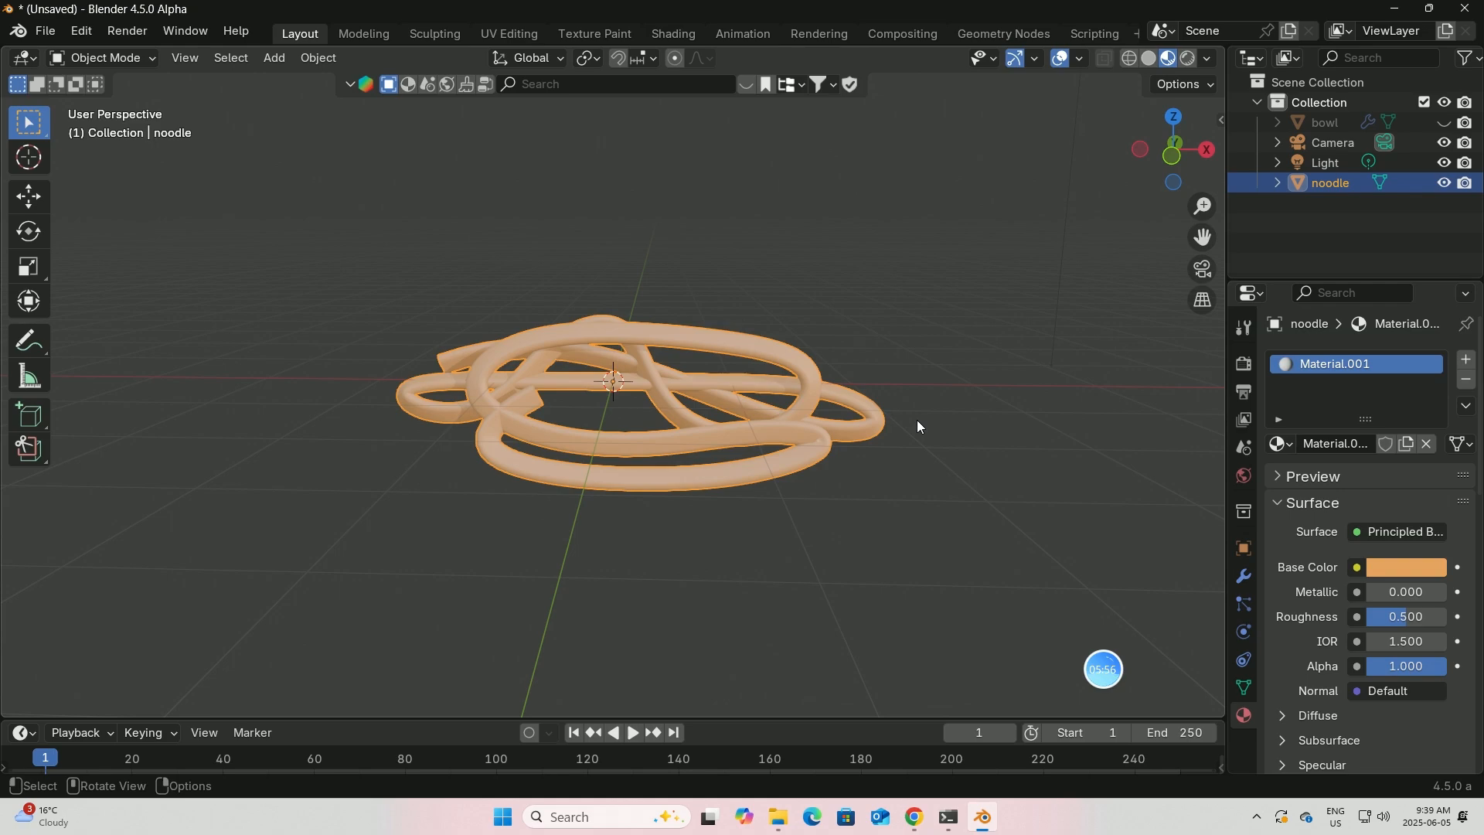
- Unhide the bowl in the viewport
{"action": "mouse_move", "coordinate": [916, 420]}
{"action": "middle_mouse_down"}
{"action": "mouse_move", "coordinate": [893, 436]}
{"action": "mouse_move", "coordinate": [926, 419]}
{"action": "middle_mouse_up"}
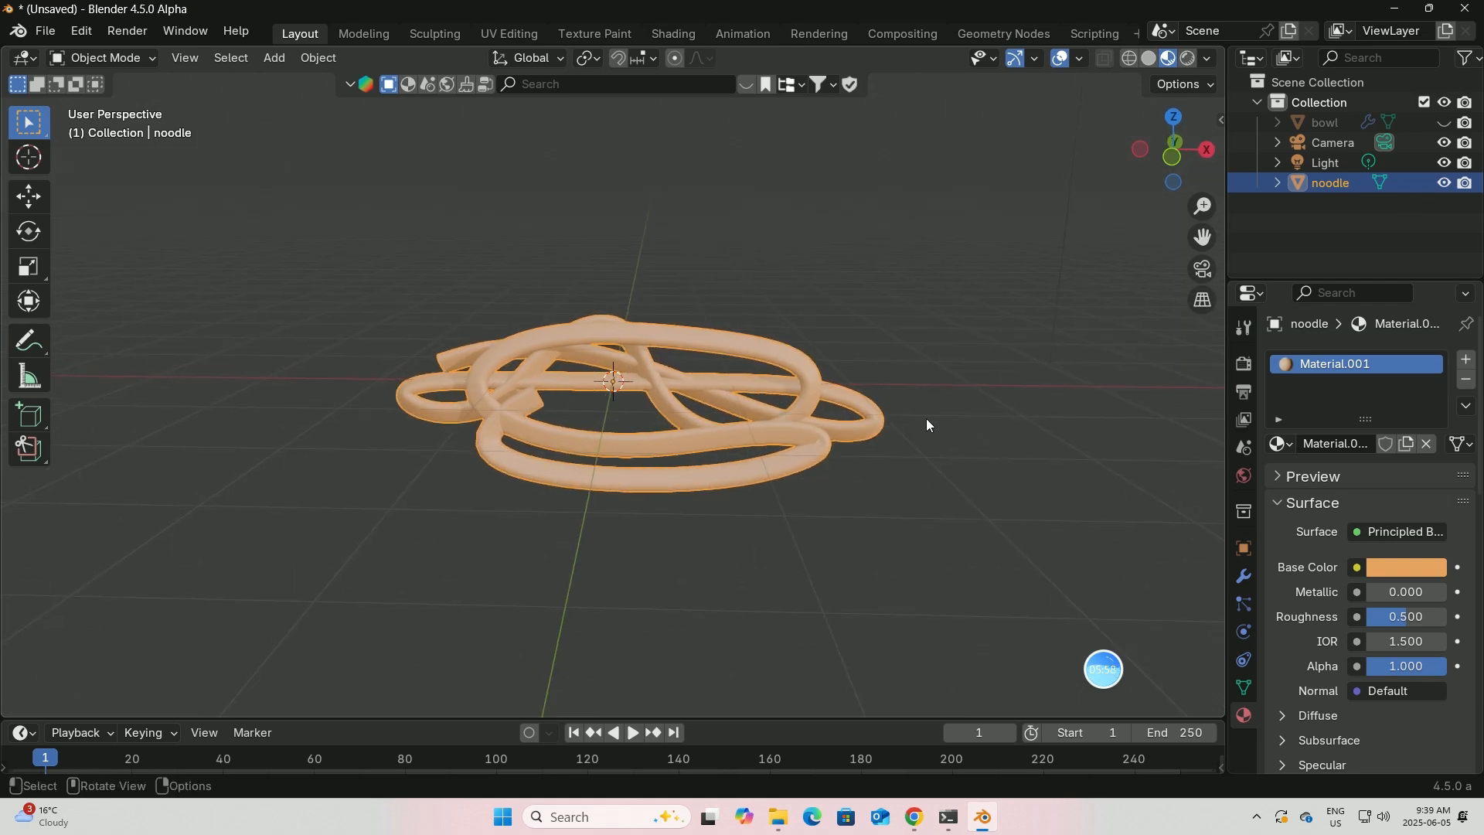
{"action": "scroll", "coordinate": [925, 419], "scroll_direction": "down", "scroll_amount": 2}
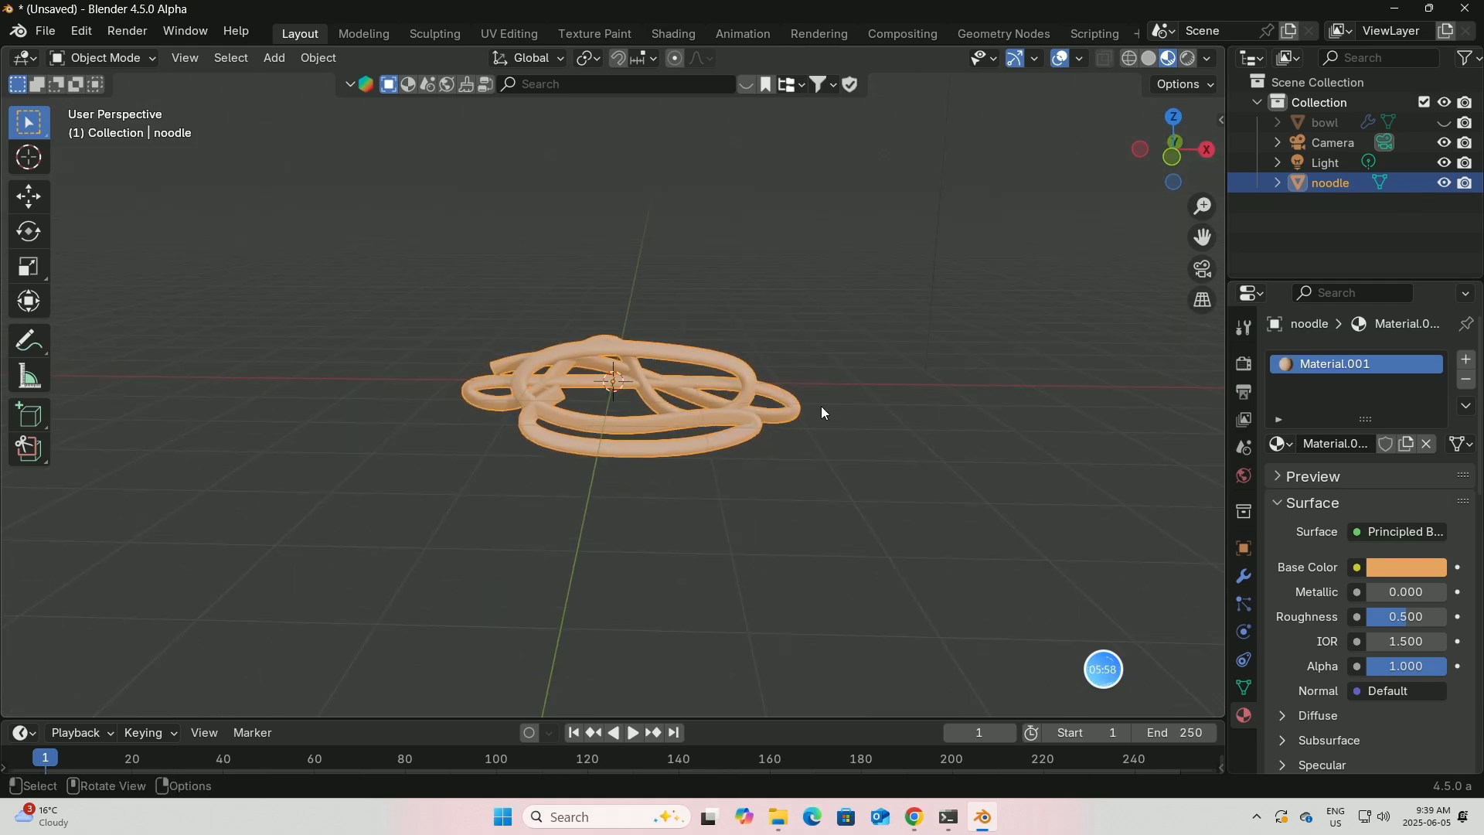
{"action": "left_click", "coordinate": [1443, 122]}
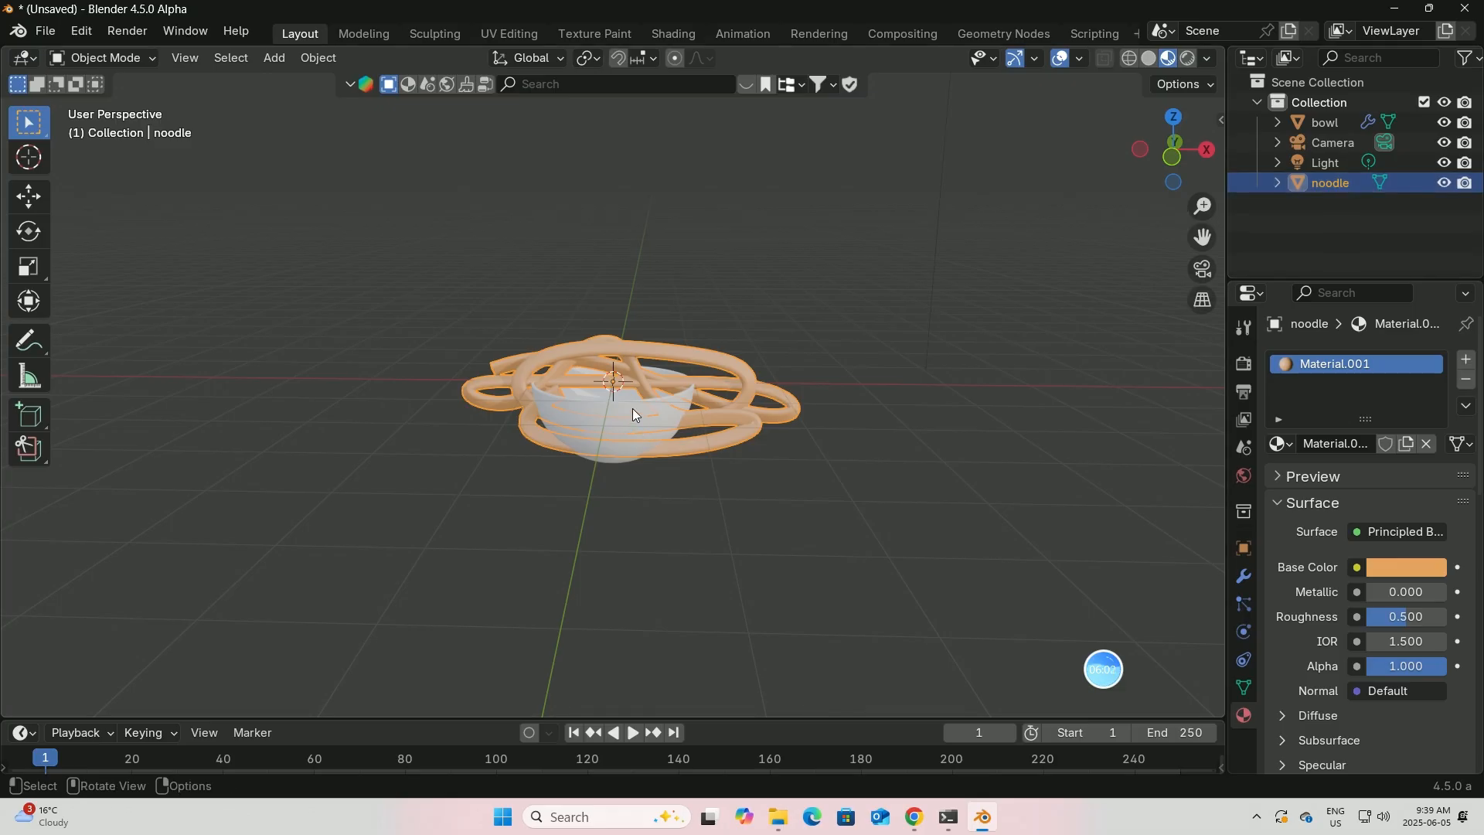
- Scale the noodle down so its tangle is only slightly wider than the bowl
{"action": "left_click", "coordinate": [29, 265]}
{"action": "left_click_drag", "start_coordinate": [700, 354], "coordinate": [671, 369]}
- Enlarge the bowl to more than twice its size and raise it so the noodle sits inside
{"action": "left_click", "coordinate": [618, 449]}
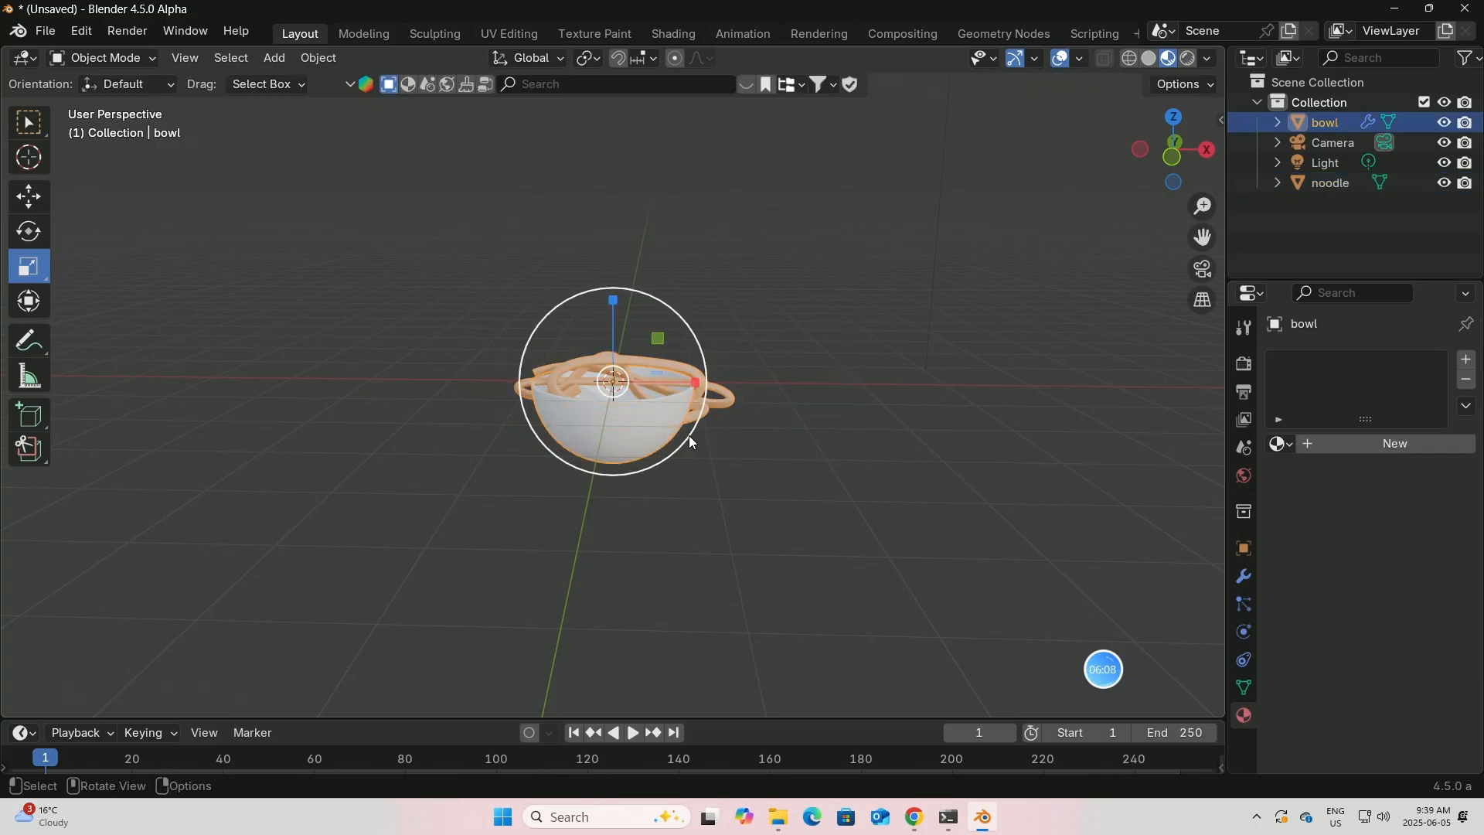
{"action": "left_click_drag", "start_coordinate": [690, 439], "coordinate": [846, 474]}
{"action": "middle_click_drag", "start_coordinate": [846, 477], "coordinate": [823, 529]}
{"action": "left_click", "coordinate": [31, 196]}
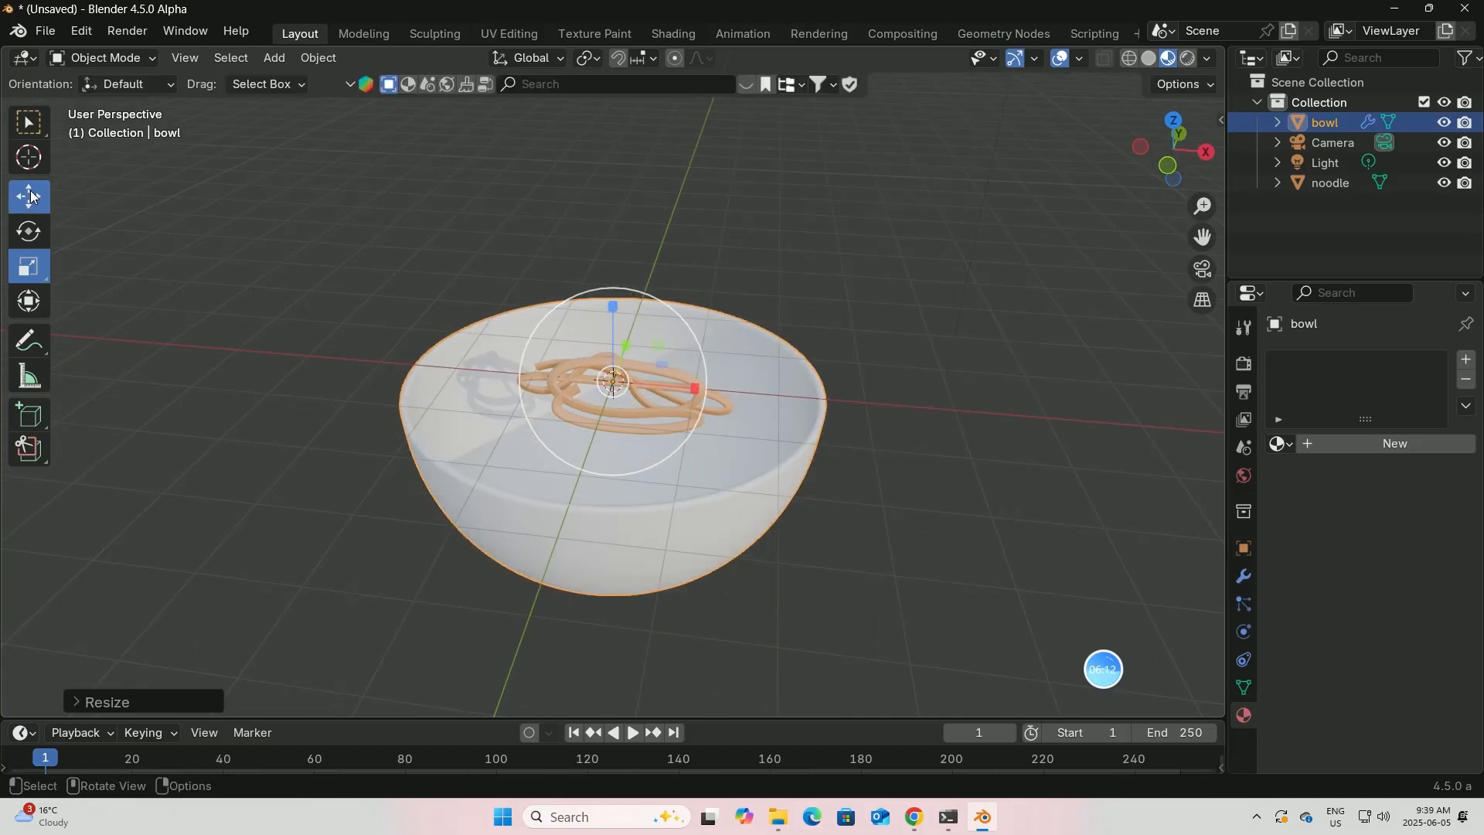
{"action": "left_click_drag", "start_coordinate": [616, 310], "coordinate": [635, 230]}
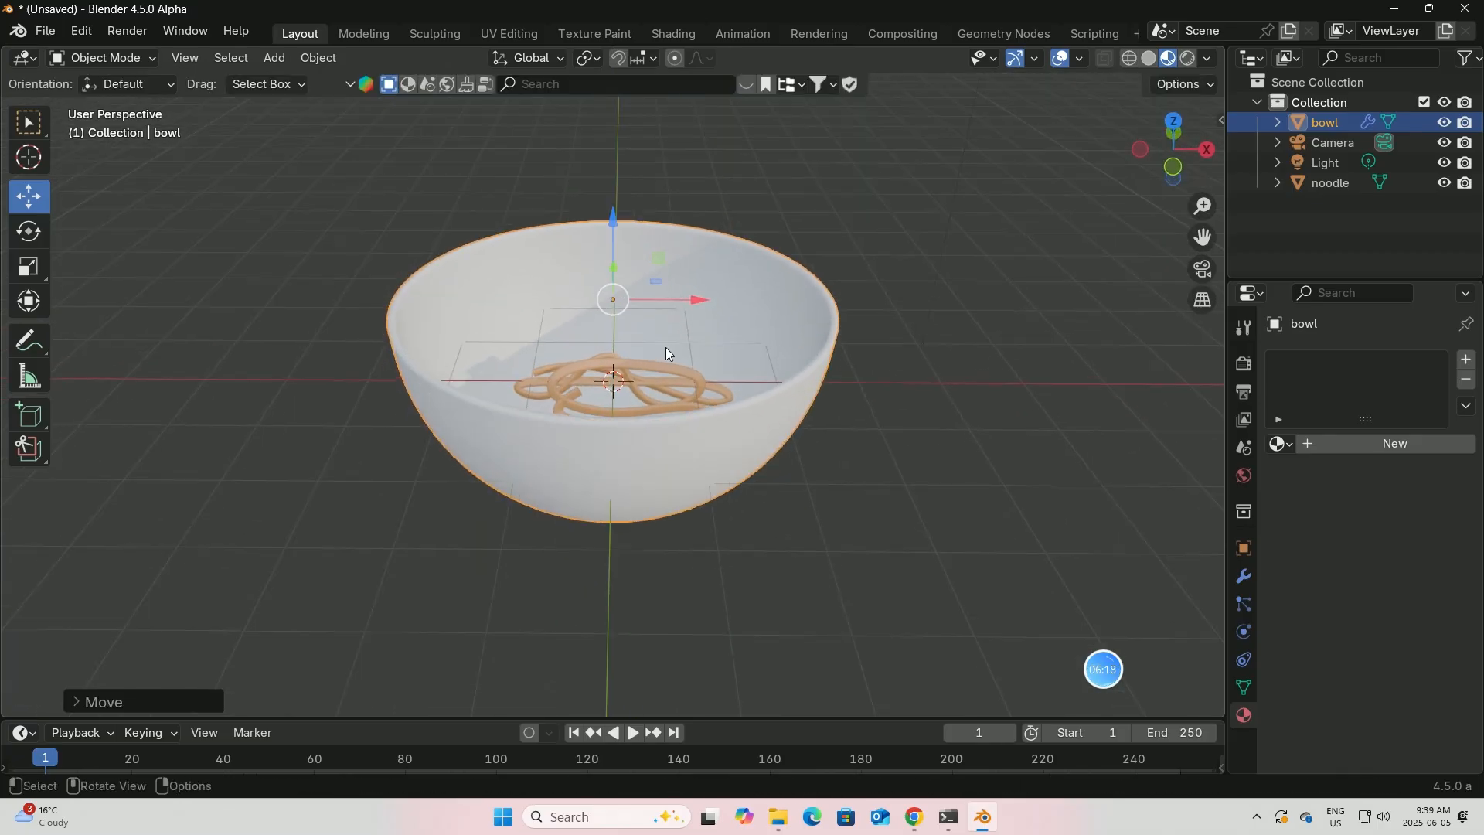
- Freely rotate the noodle so its loops tilt inside the bowl
{"action": "left_click", "coordinate": [633, 369]}
{"action": "key", "text": "KP_7"}
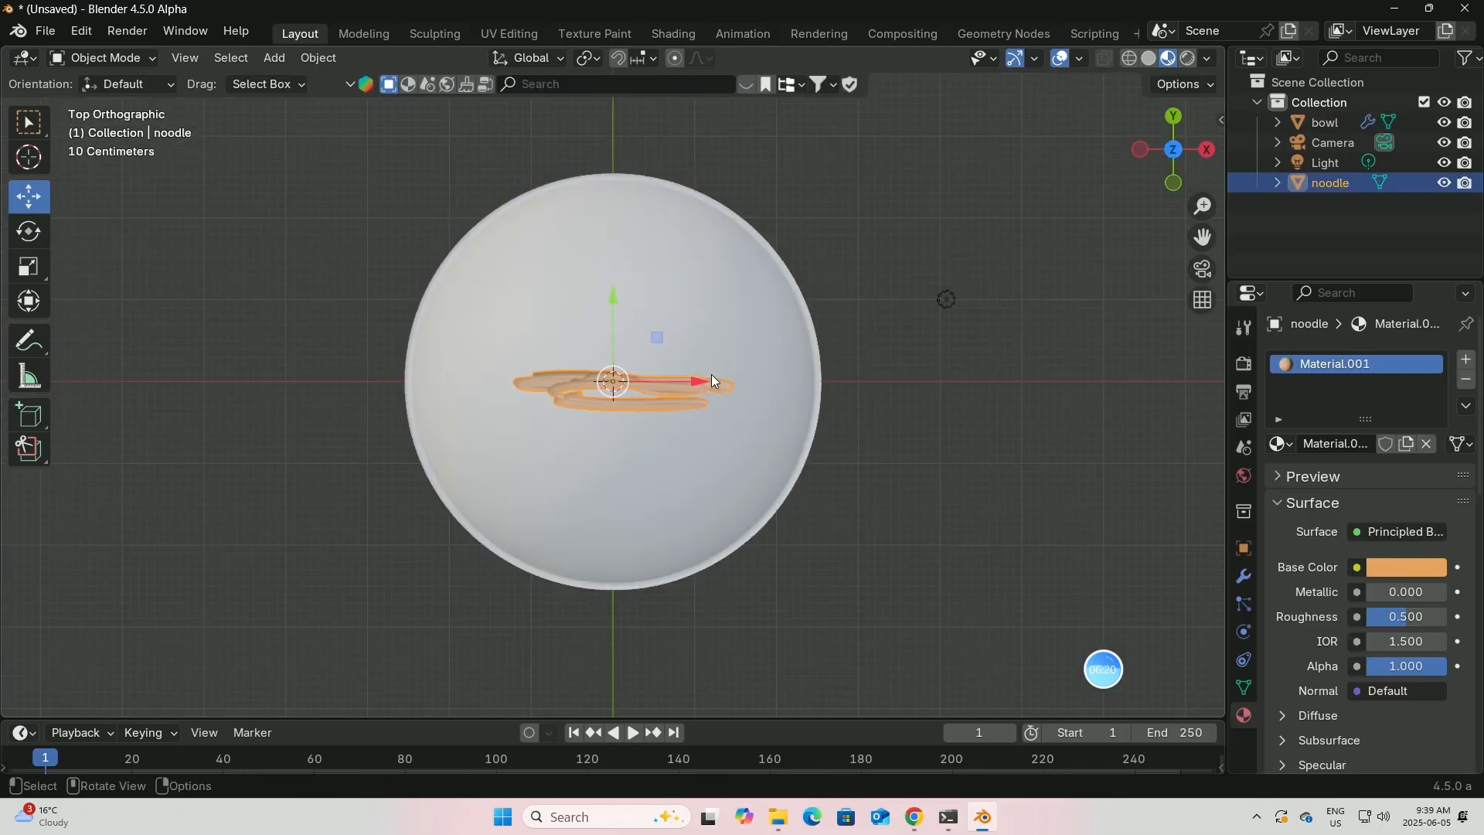
{"action": "left_click", "coordinate": [38, 233]}
{"action": "left_click_drag", "start_coordinate": [611, 438], "coordinate": [610, 378]}
{"action": "key", "text": "shift+space"}
{"action": "key", "text": "g"}
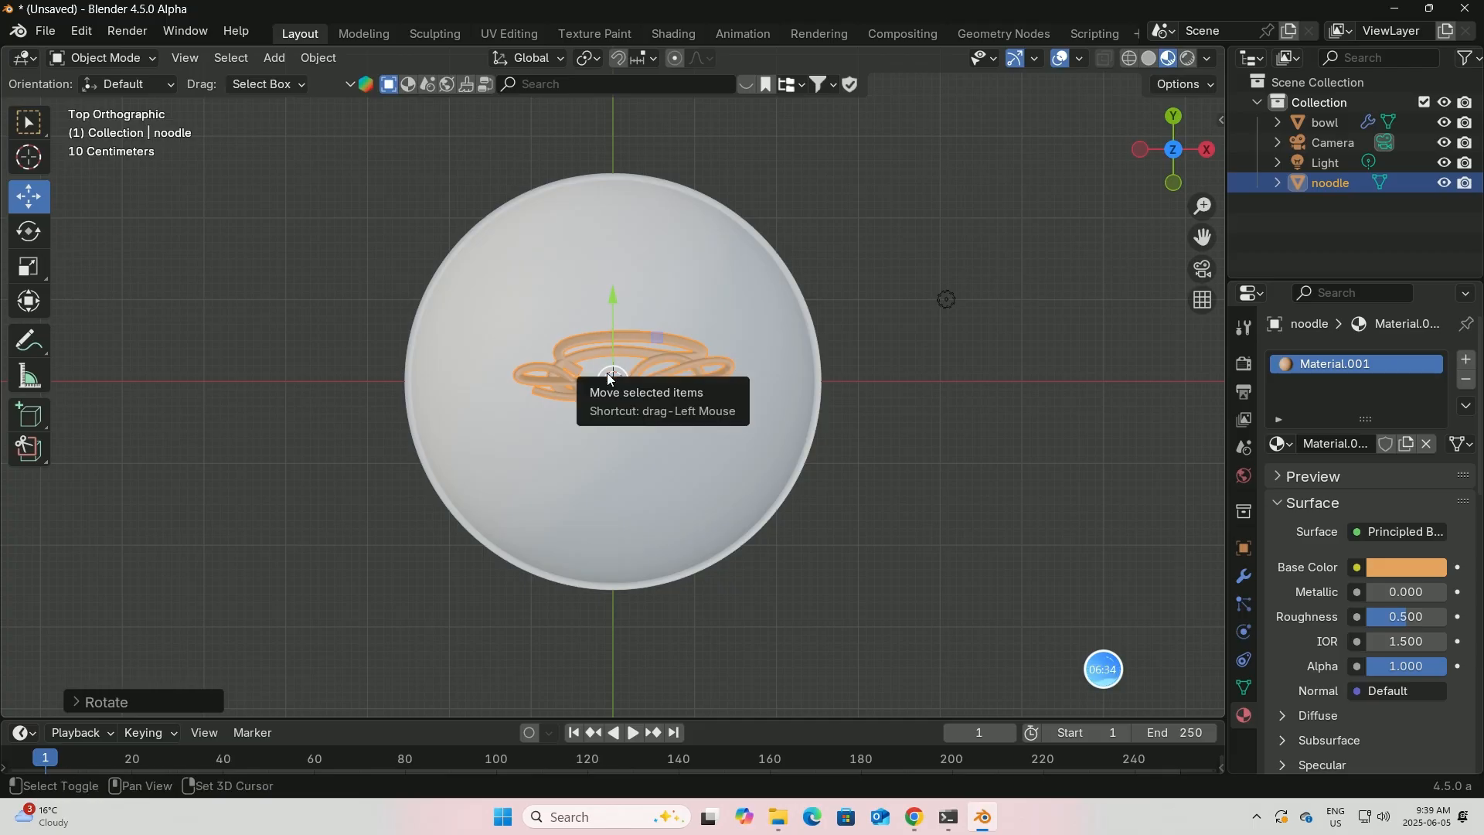
- Duplicate the noodle about 0.8 m along negative X and rotate the copy to a diagonal angle
{"action": "key", "text": "shift+d"}
{"action": "key", "text": "x"}
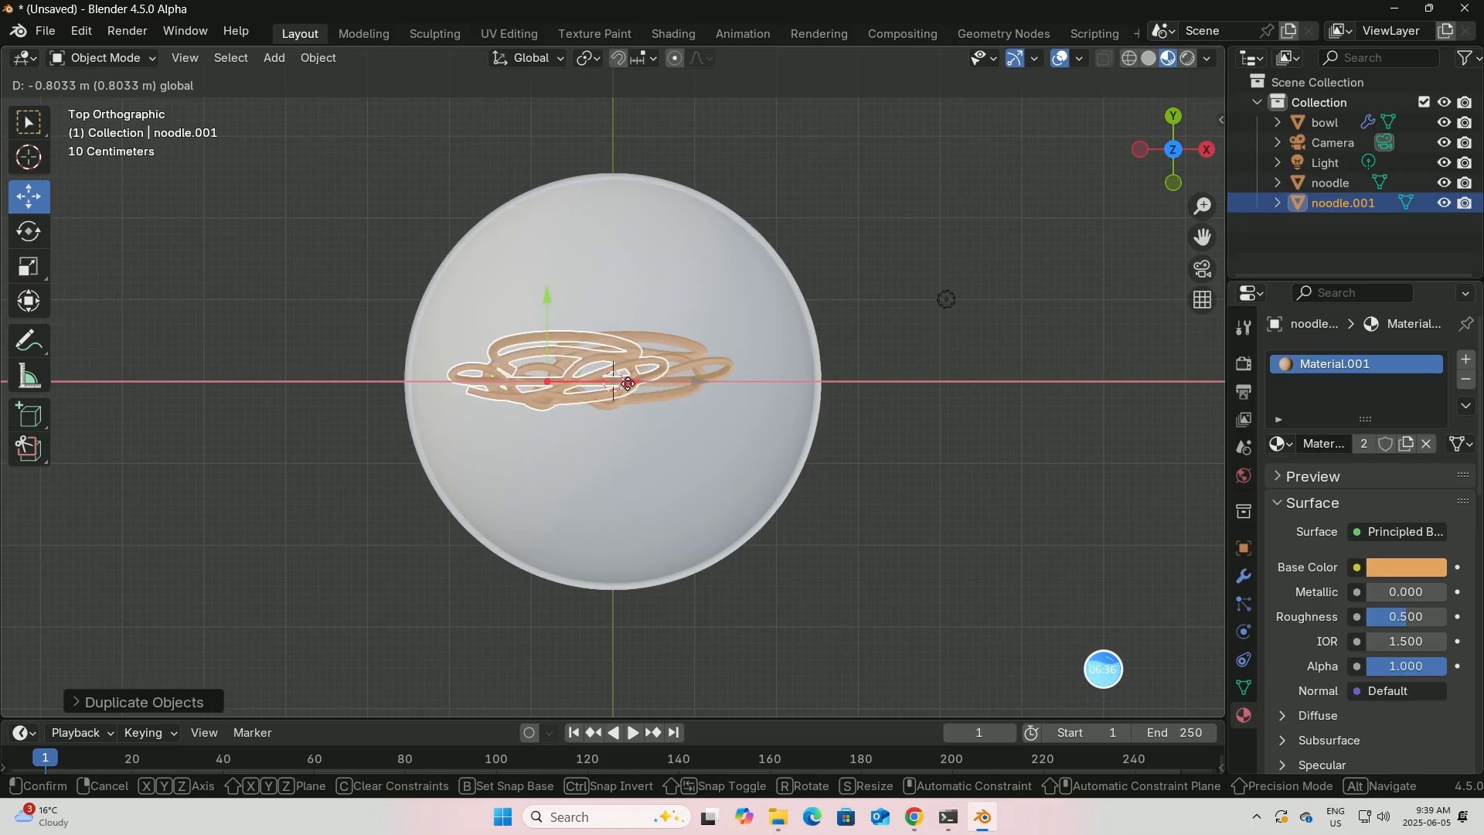
{"action": "left_click", "coordinate": [588, 377]}
{"action": "left_click", "coordinate": [44, 237]}
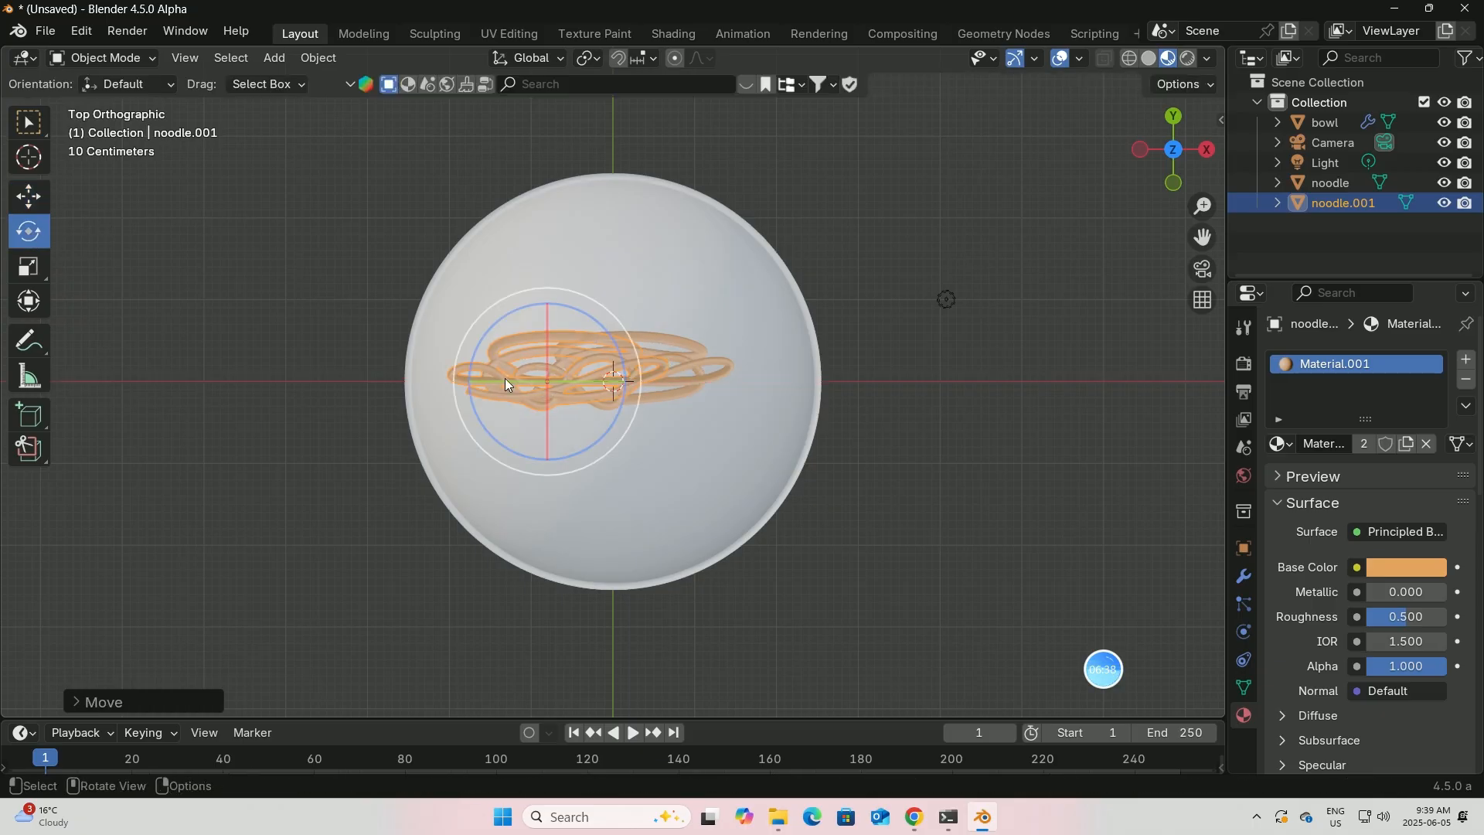
{"action": "left_click_drag", "start_coordinate": [530, 304], "coordinate": [581, 373]}
- Make three more copies of the diagonal noodle and spread them across the middle of the bowl
{"action": "key", "text": "shift+d"}
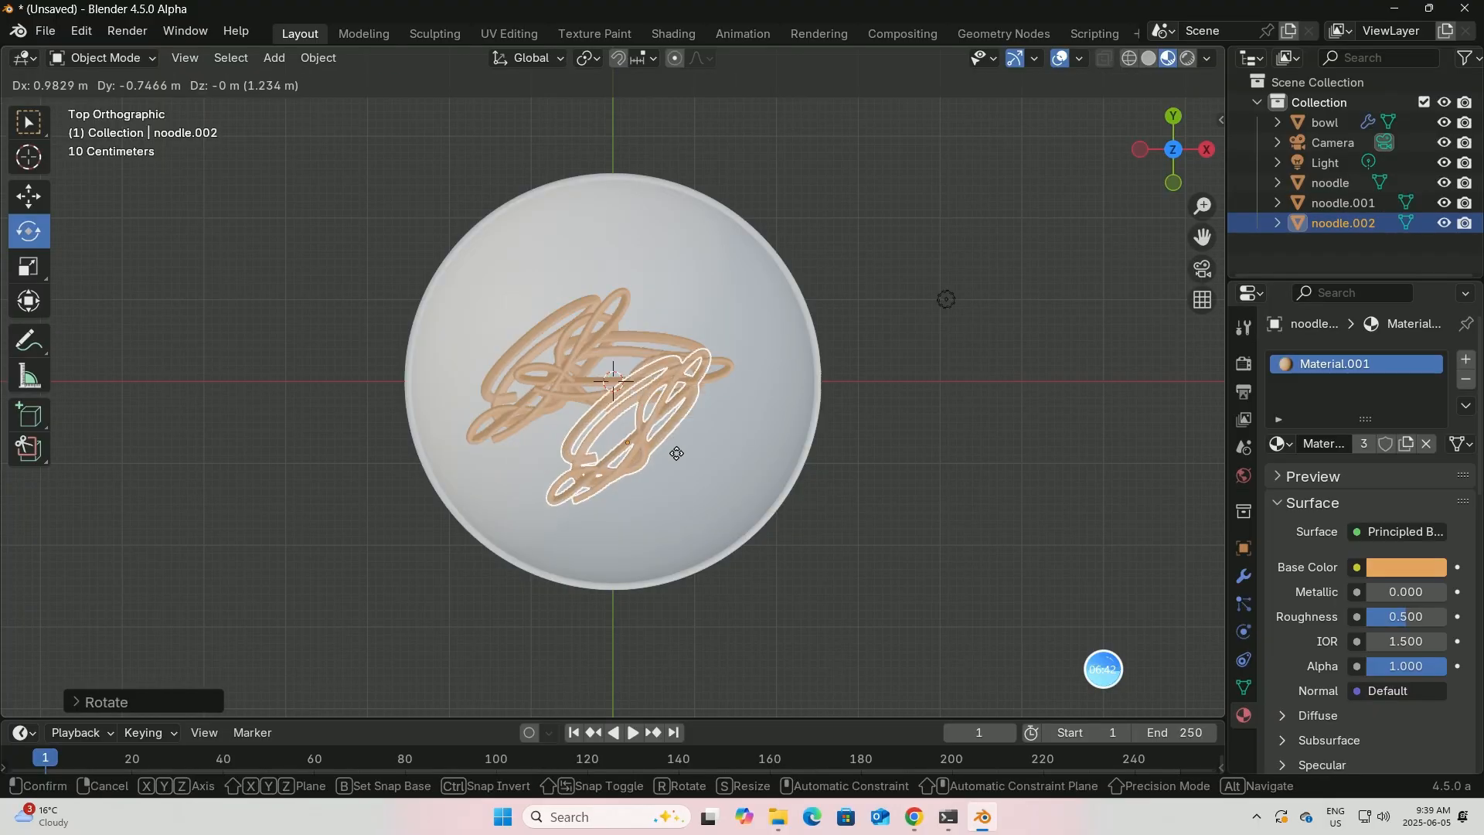
{"action": "left_click", "coordinate": [646, 437]}
{"action": "key", "text": "shift+d"}
{"action": "left_click", "coordinate": [725, 463]}
{"action": "key", "text": "shift+d"}
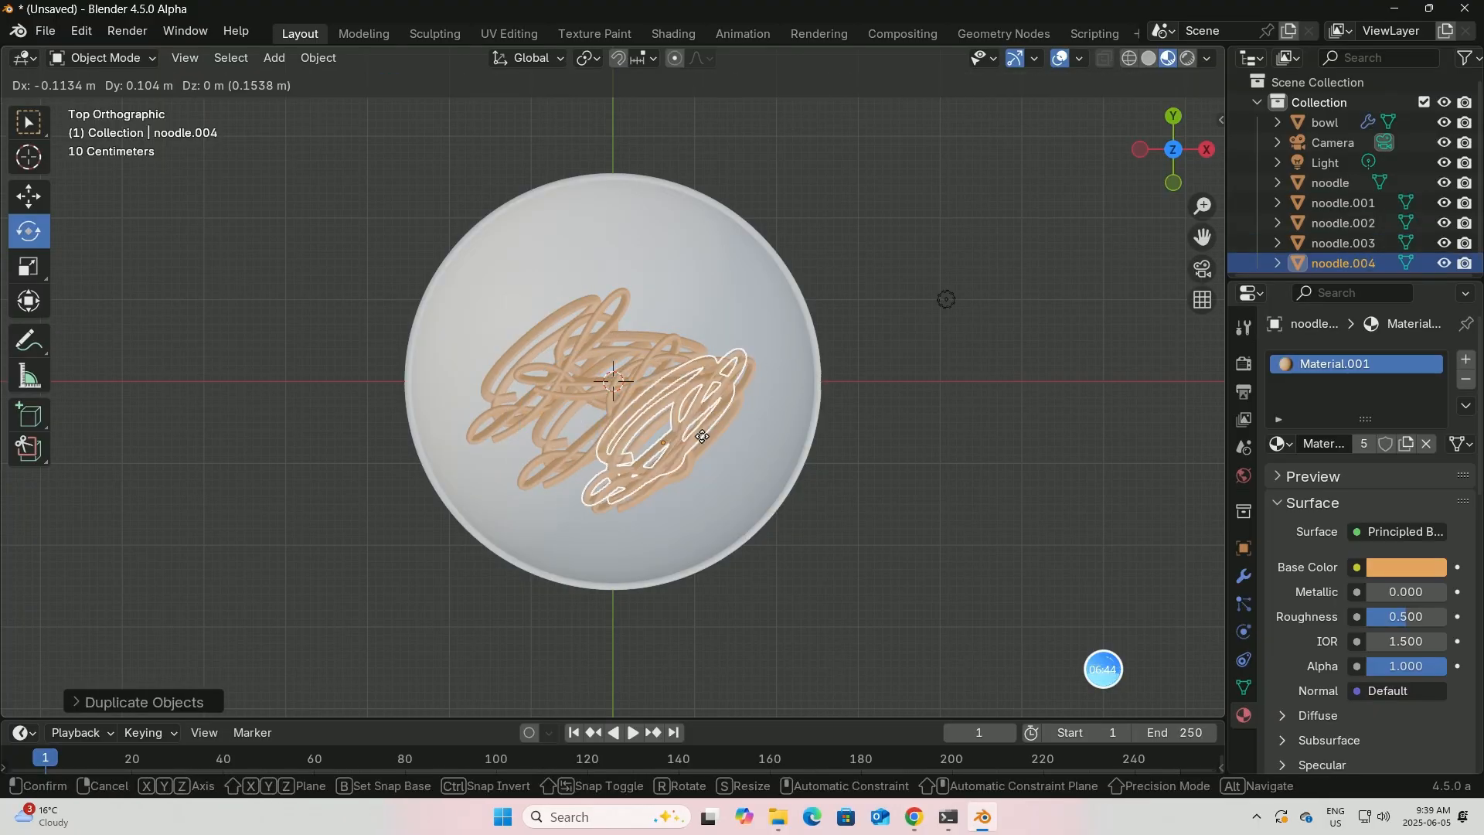
{"action": "left_click", "coordinate": [671, 367]}
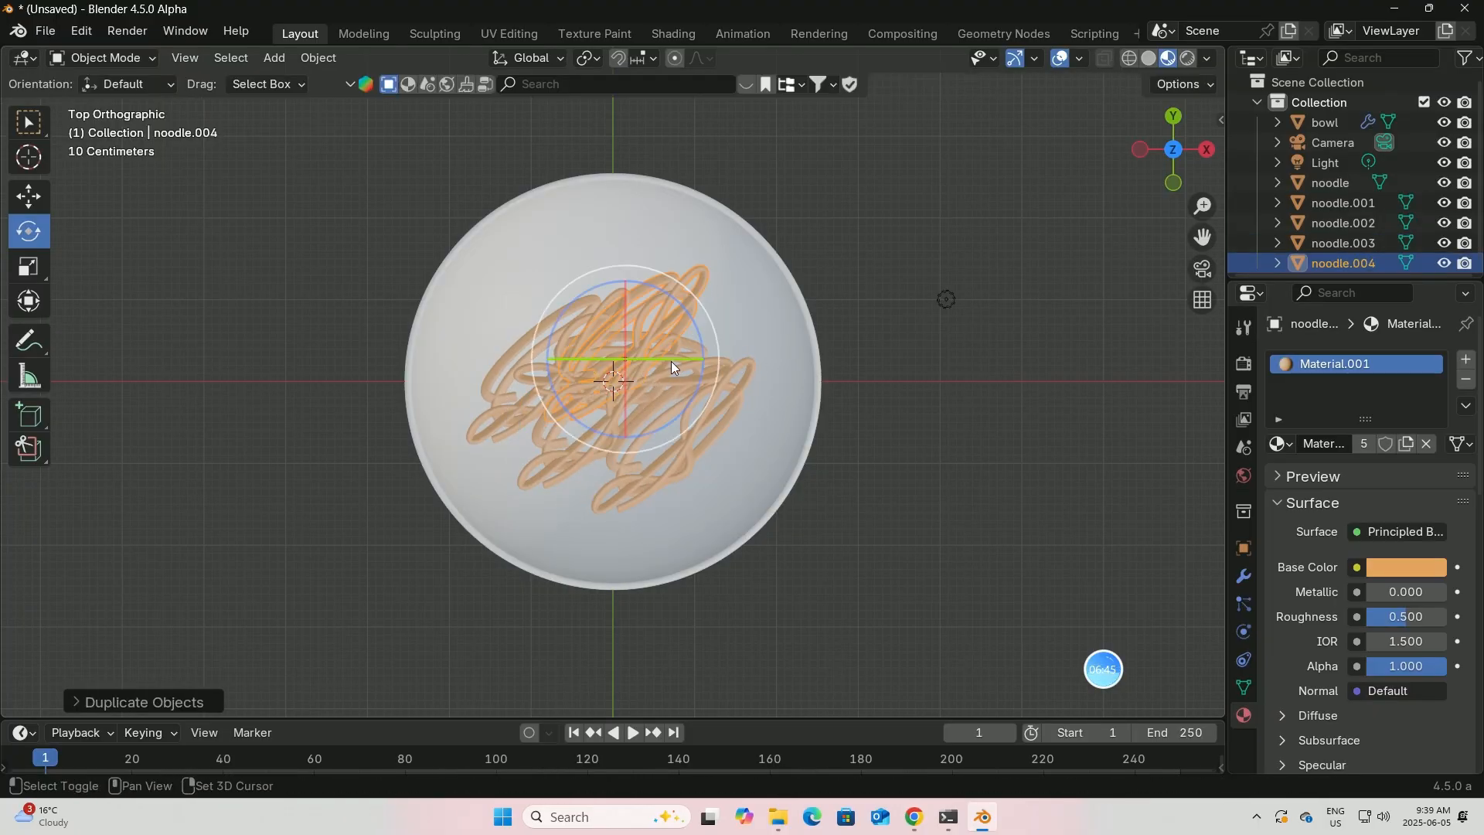
- Add another noodle copy near the bowl's centre, then rotate it and noodle.004 to different angles
{"action": "left_click", "coordinate": [689, 479]}
{"action": "left_click_drag", "start_coordinate": [688, 501], "coordinate": [642, 450]}
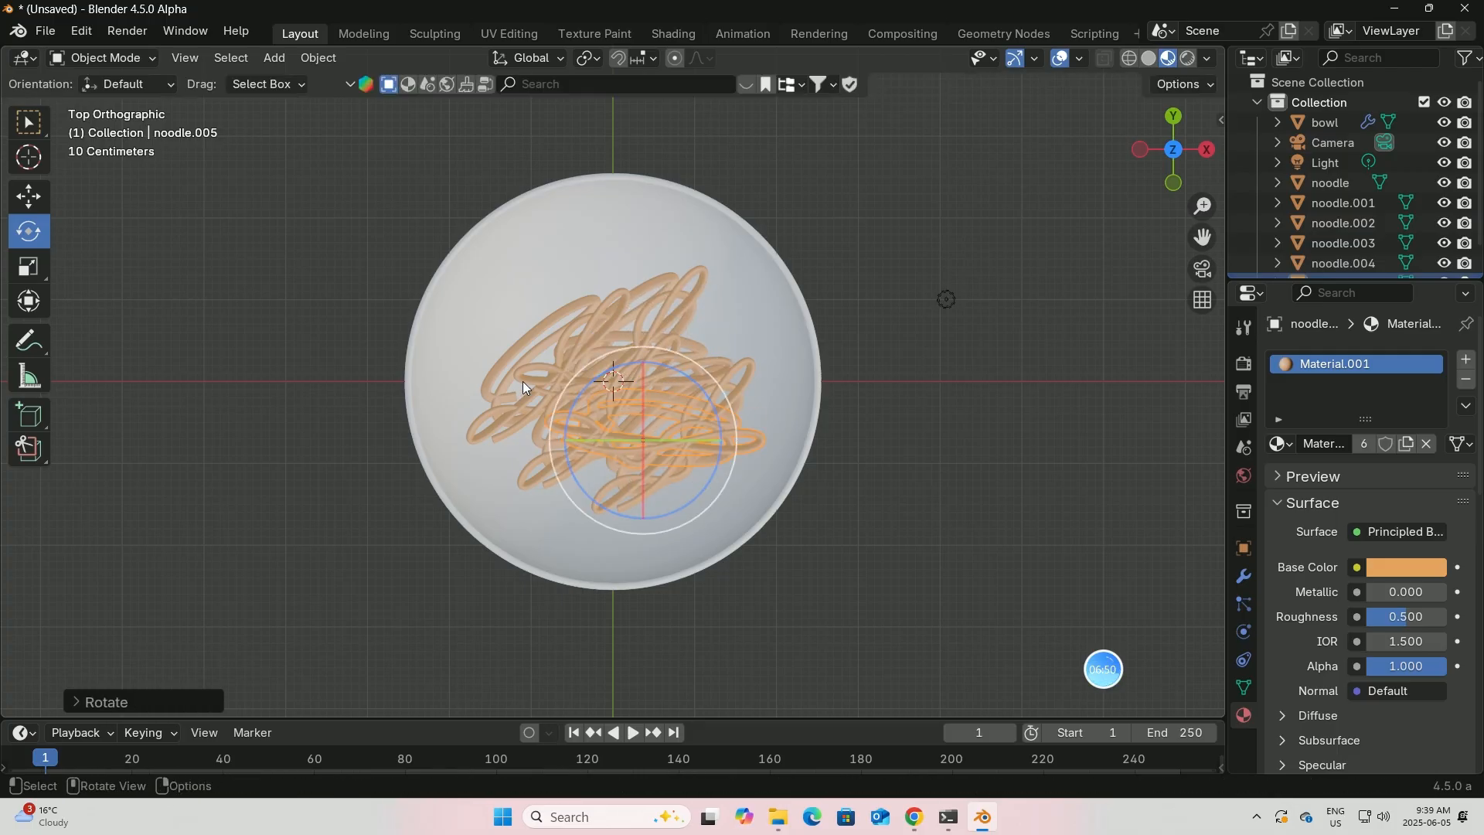
{"action": "left_click", "coordinate": [655, 299]}
{"action": "left_click_drag", "start_coordinate": [661, 291], "coordinate": [622, 344]}
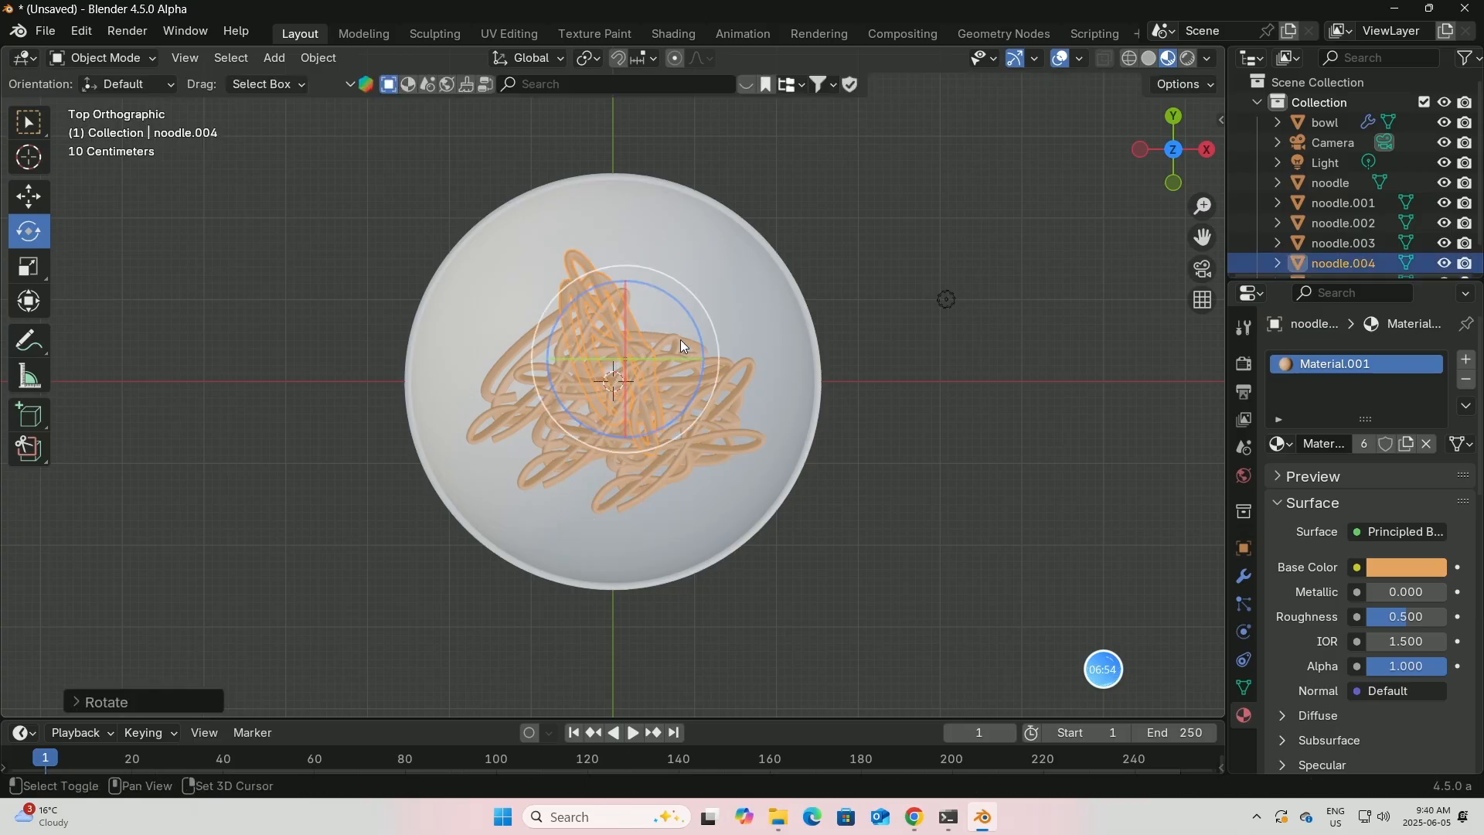
- Duplicate noodle.004 three times around the edges of the pile and rotate the last copy to a flatter diagonal
{"action": "key", "text": "shift+d"}
{"action": "left_click", "coordinate": [740, 344]}
{"action": "key", "text": "shift+d"}
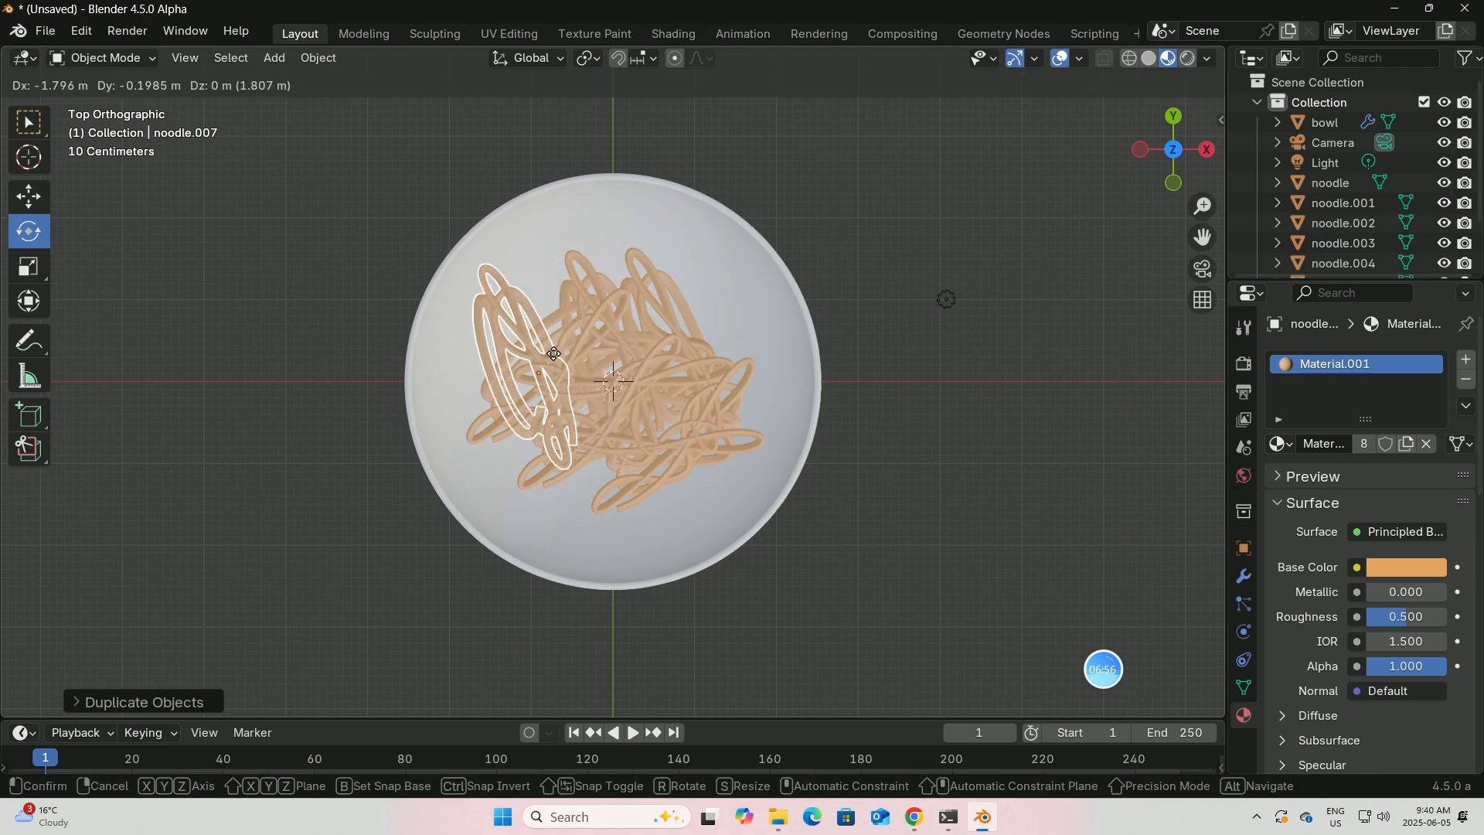
{"action": "left_click", "coordinate": [559, 392]}
{"action": "key", "text": "shift+d"}
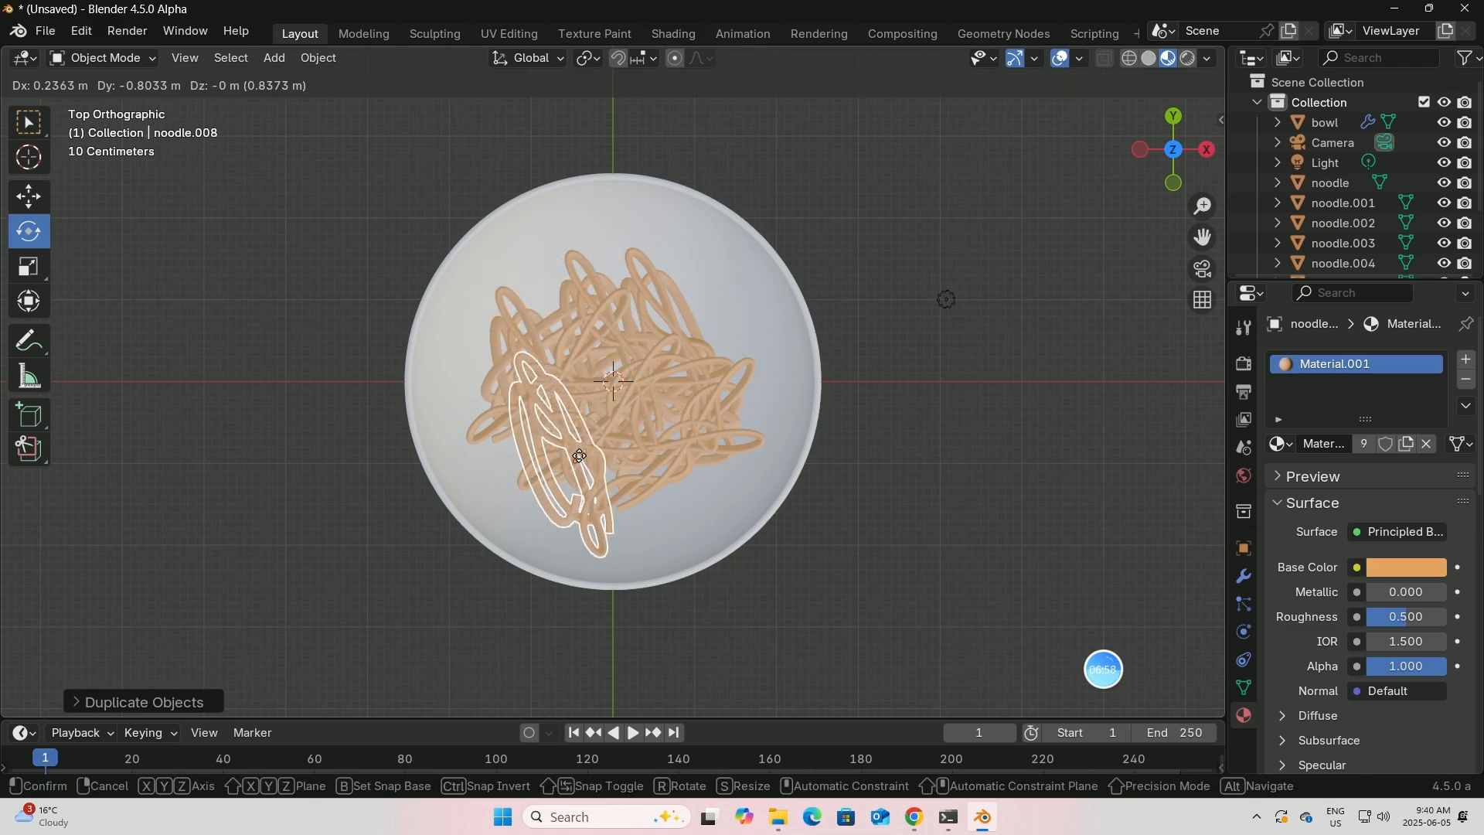
{"action": "left_click", "coordinate": [590, 464]}
{"action": "key", "text": "r"}
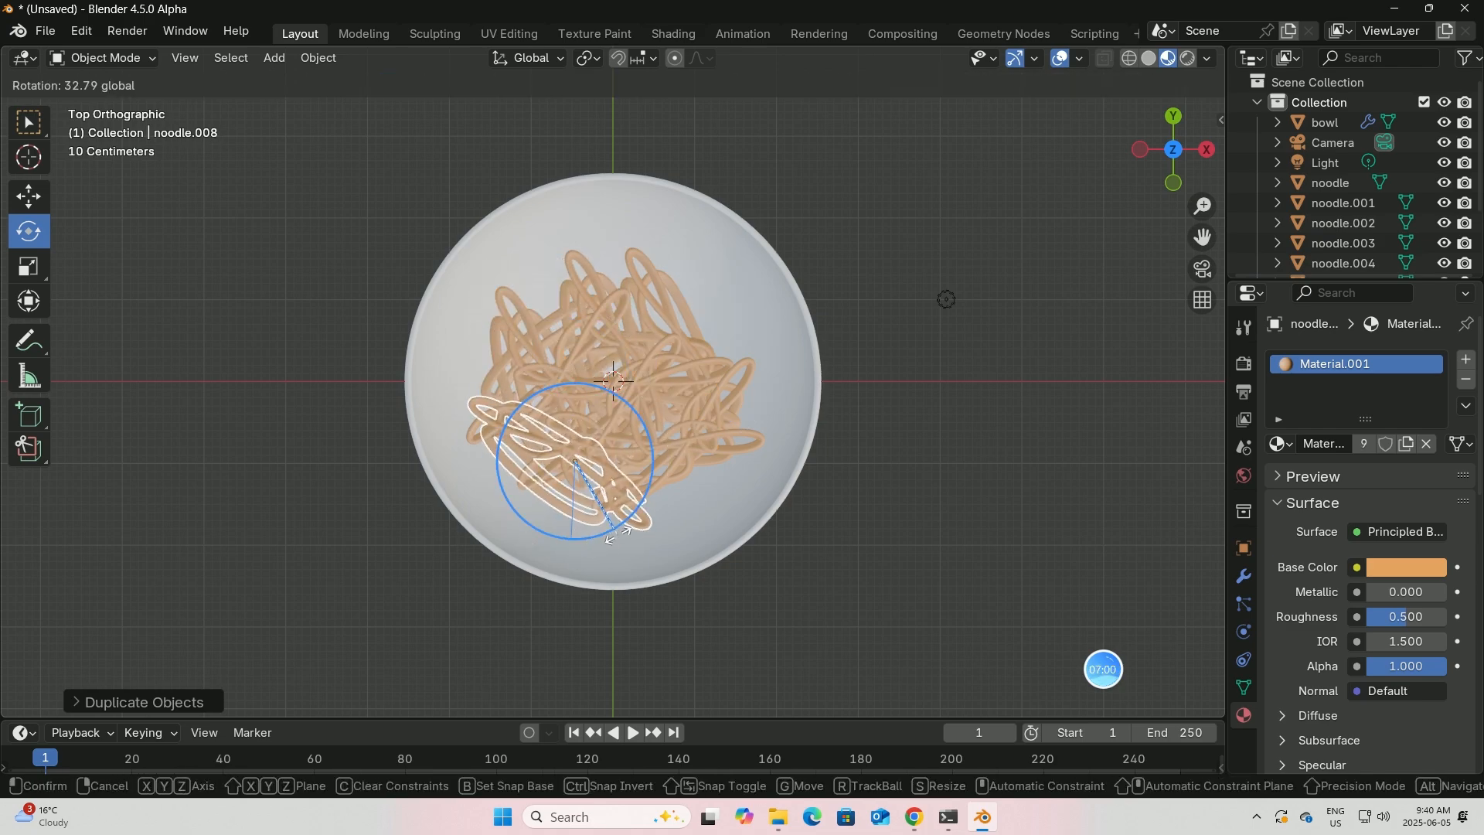
{"action": "left_click", "coordinate": [587, 502]}
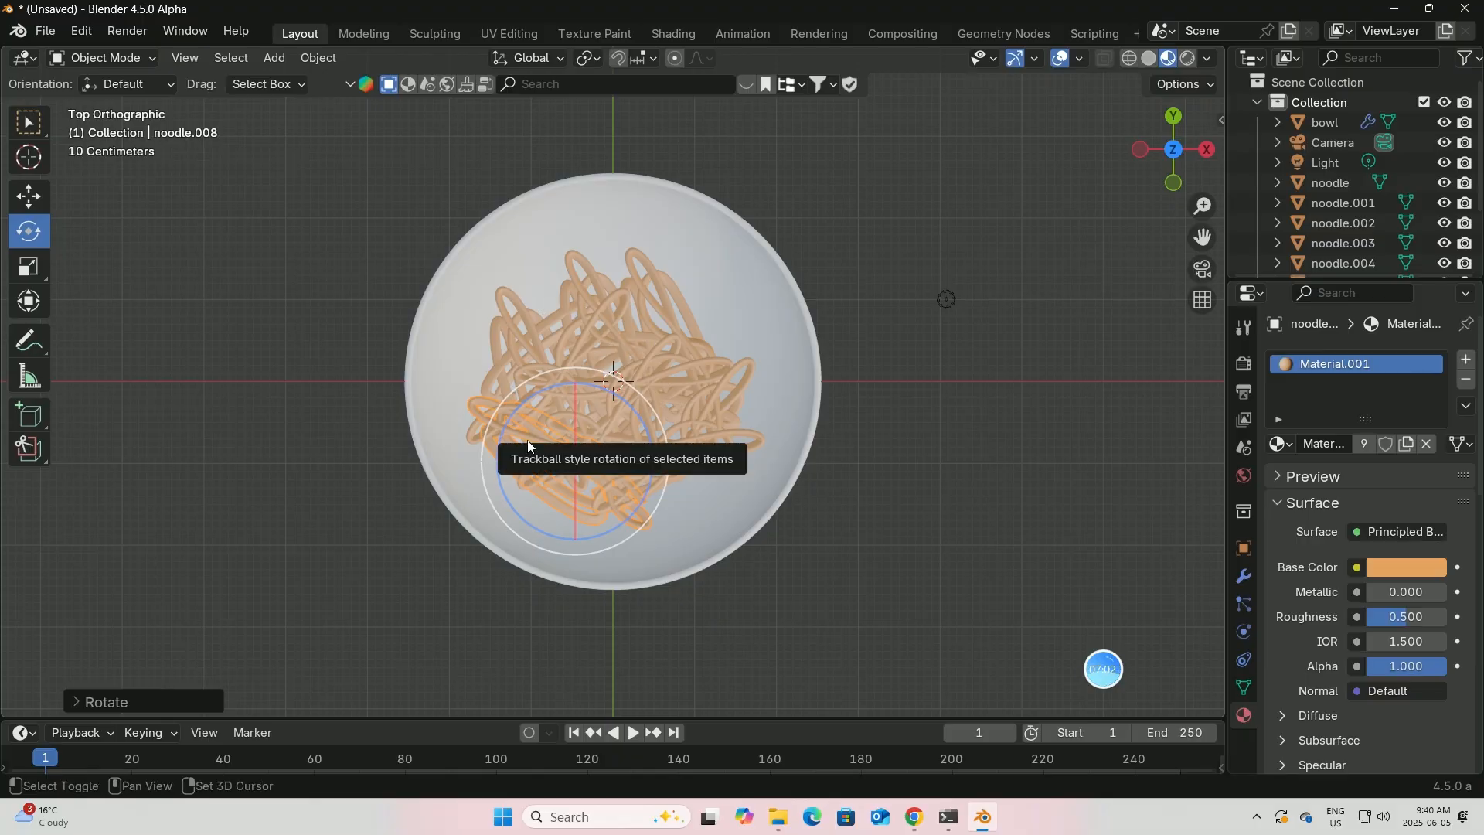
- Duplicate the rotated noodle five more times, filling the gaps on the remaining sides of the pile
{"action": "key", "text": "shift+d"}
{"action": "left_click", "coordinate": [634, 284]}
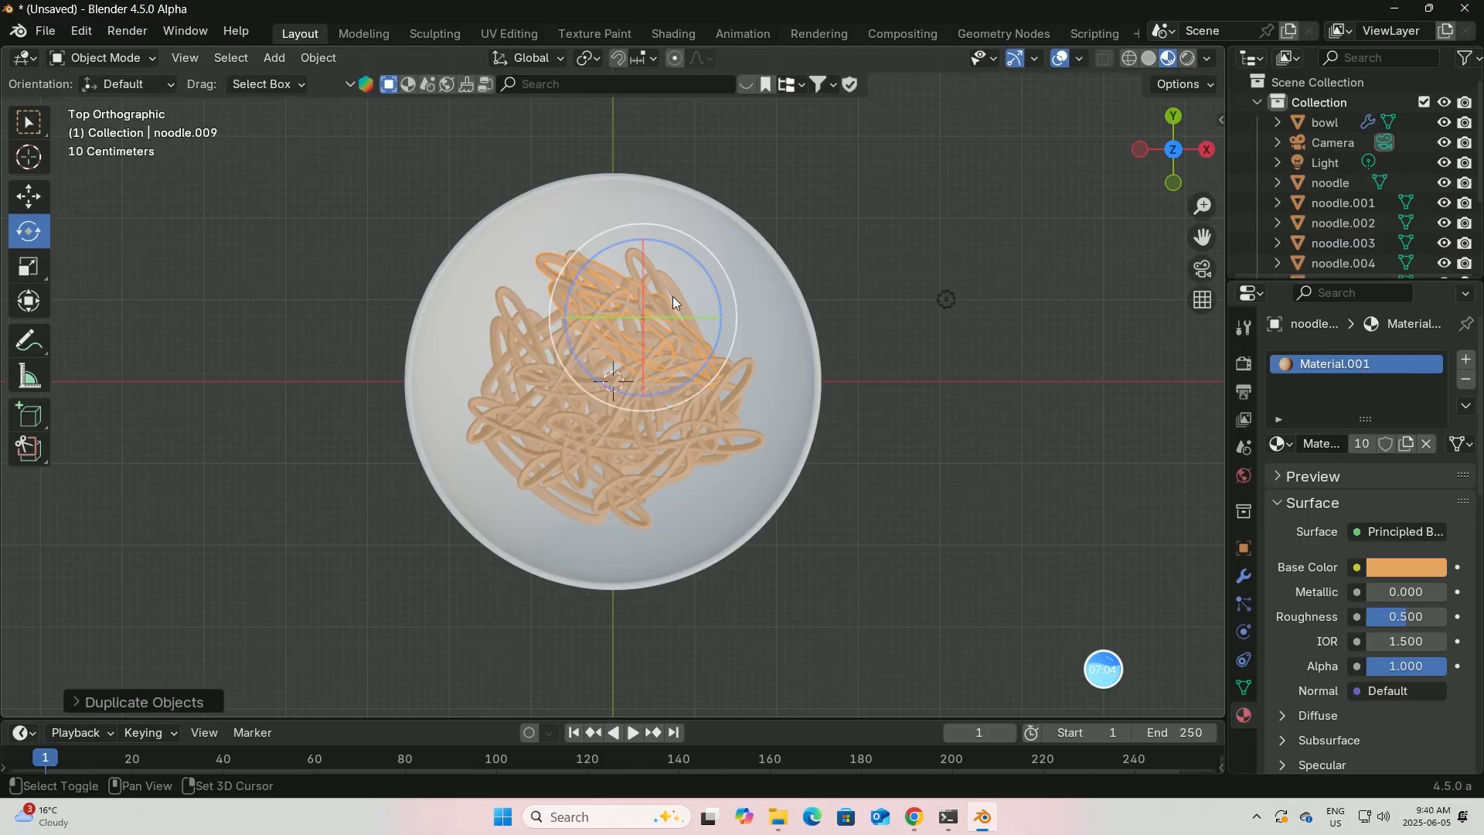
{"action": "key", "text": "shift+d"}
{"action": "left_click", "coordinate": [740, 371]}
{"action": "key", "text": "shift+d"}
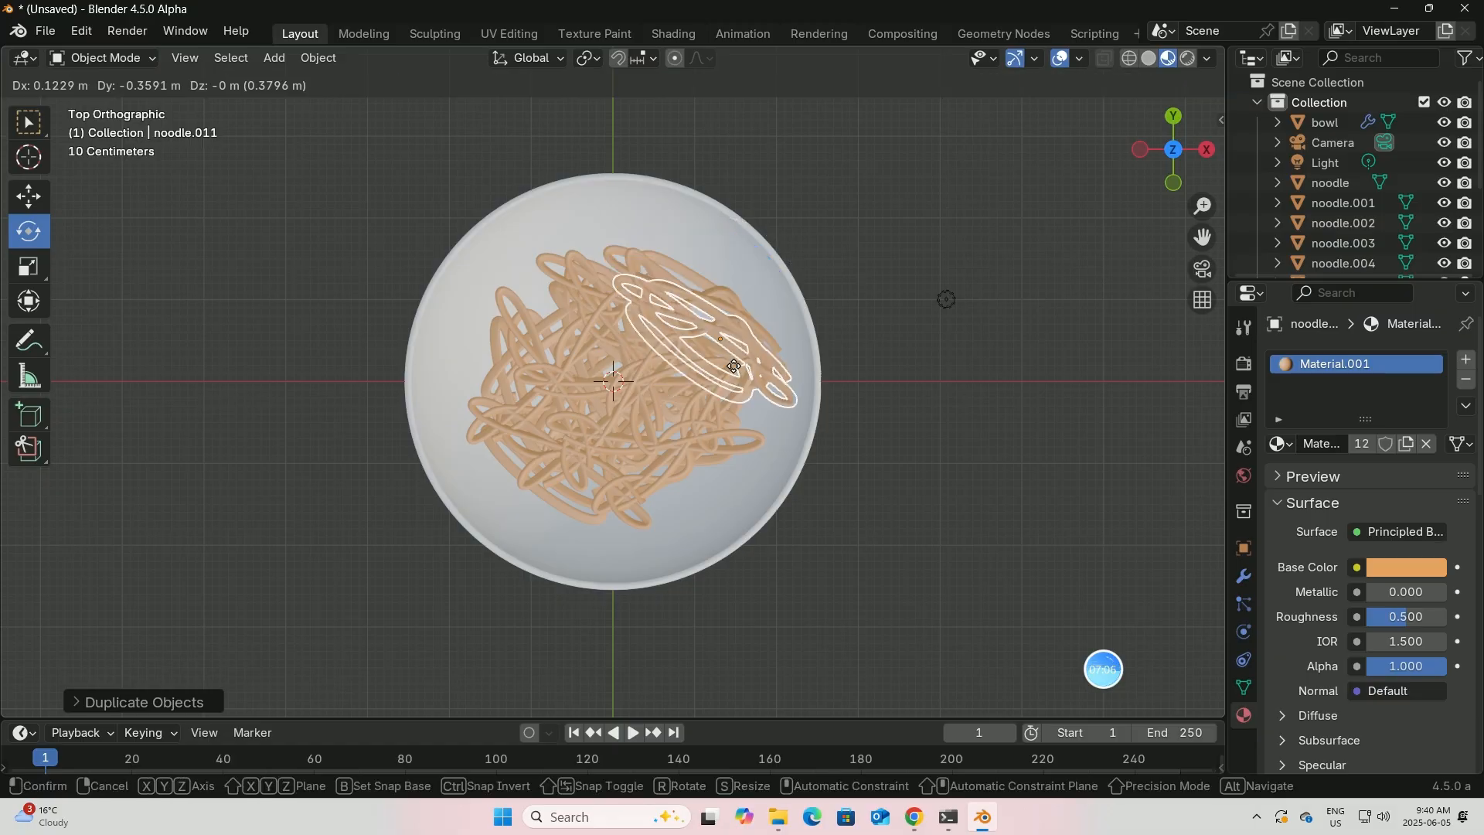
{"action": "left_click", "coordinate": [638, 466]}
{"action": "key", "text": "shift+d"}
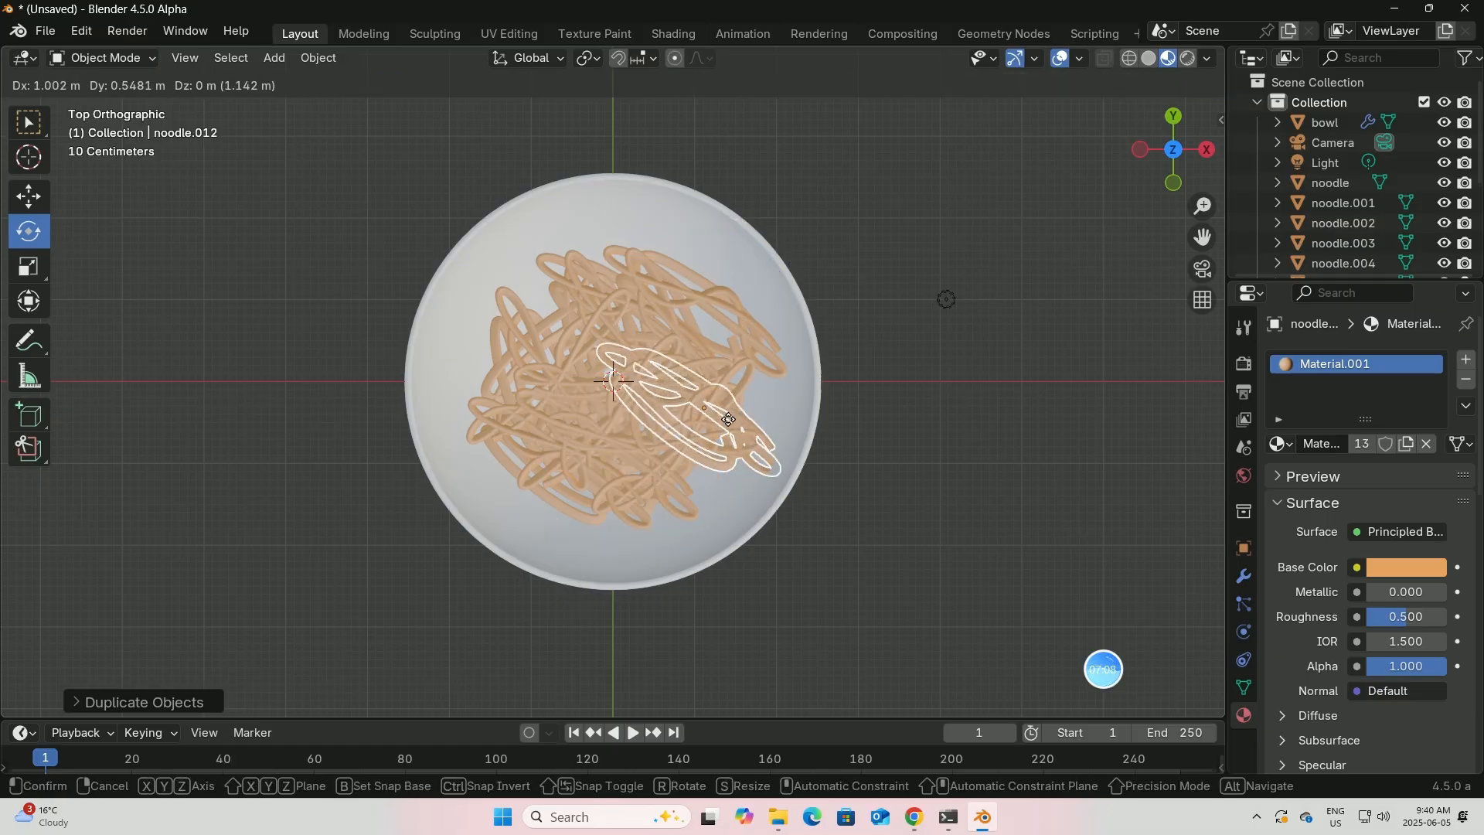
{"action": "left_click", "coordinate": [706, 400]}
{"action": "key", "text": "shift+d"}
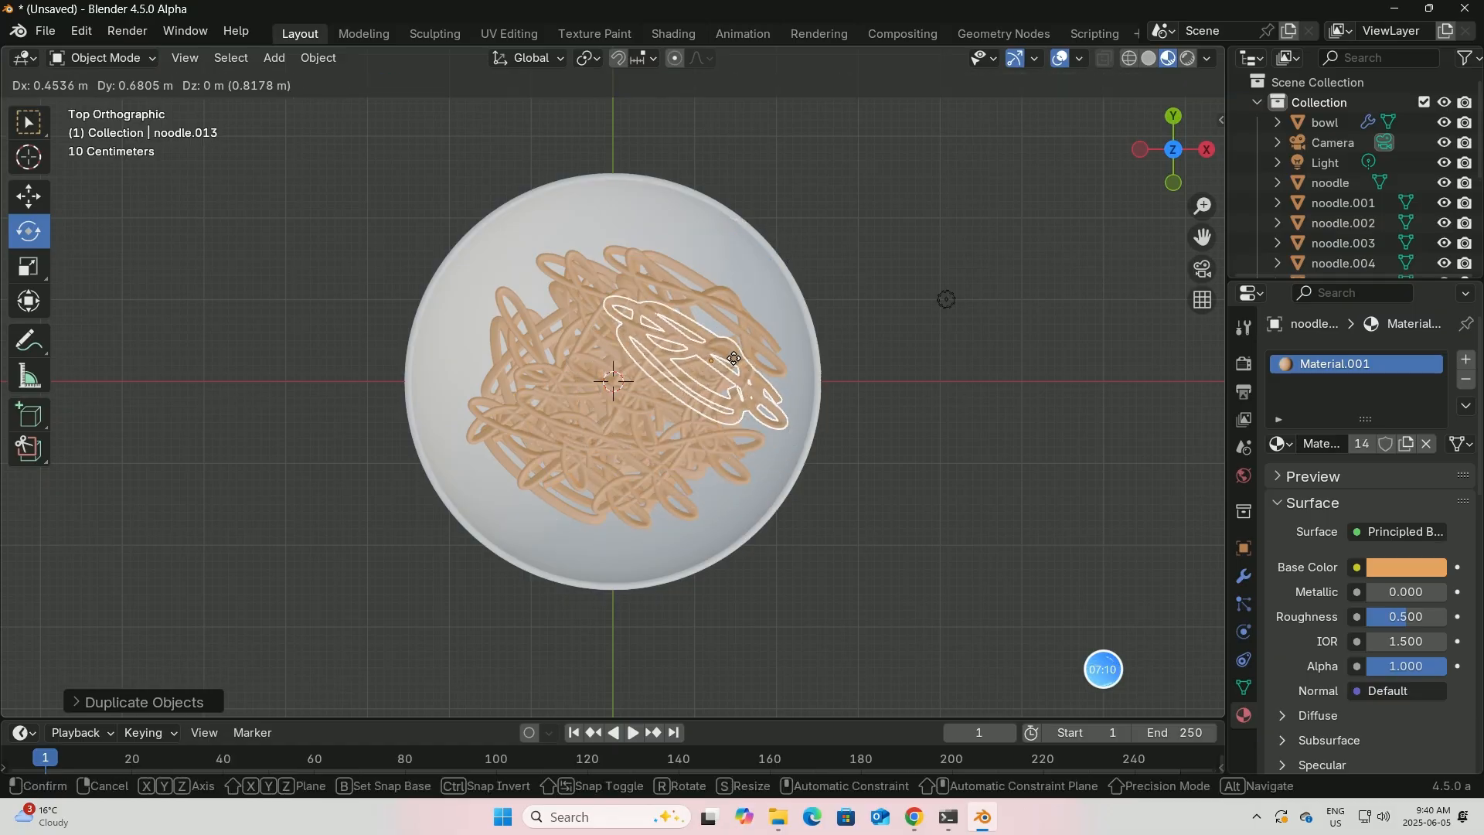
{"action": "left_click", "coordinate": [742, 364]}
- Duplicate the noodle again toward the back of the bowl and lift the copy above the pile
{"action": "middle_click_drag", "start_coordinate": [744, 364], "coordinate": [709, 311]}
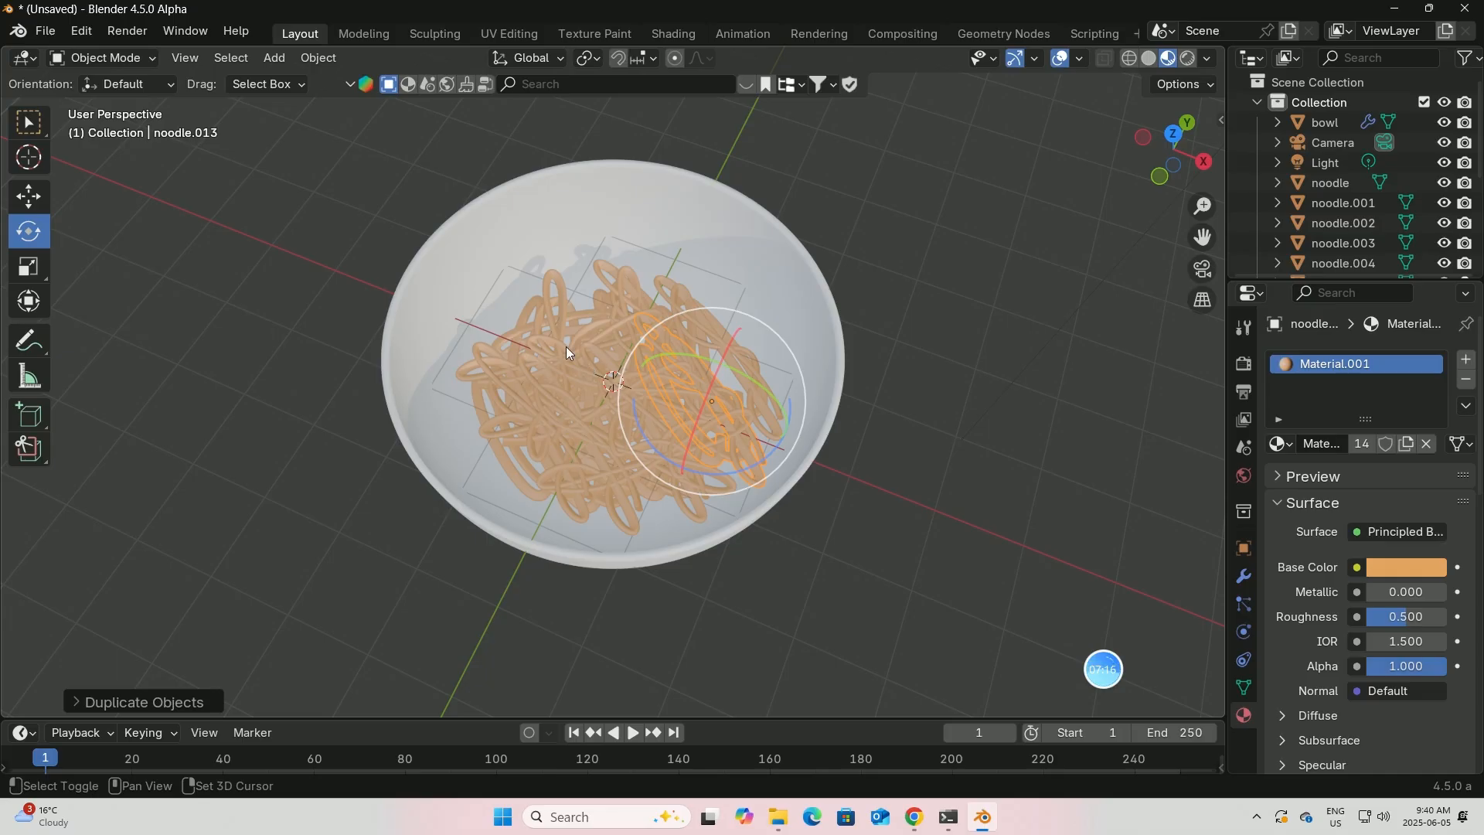
{"action": "key", "text": "shift+d"}
{"action": "left_click", "coordinate": [538, 299]}
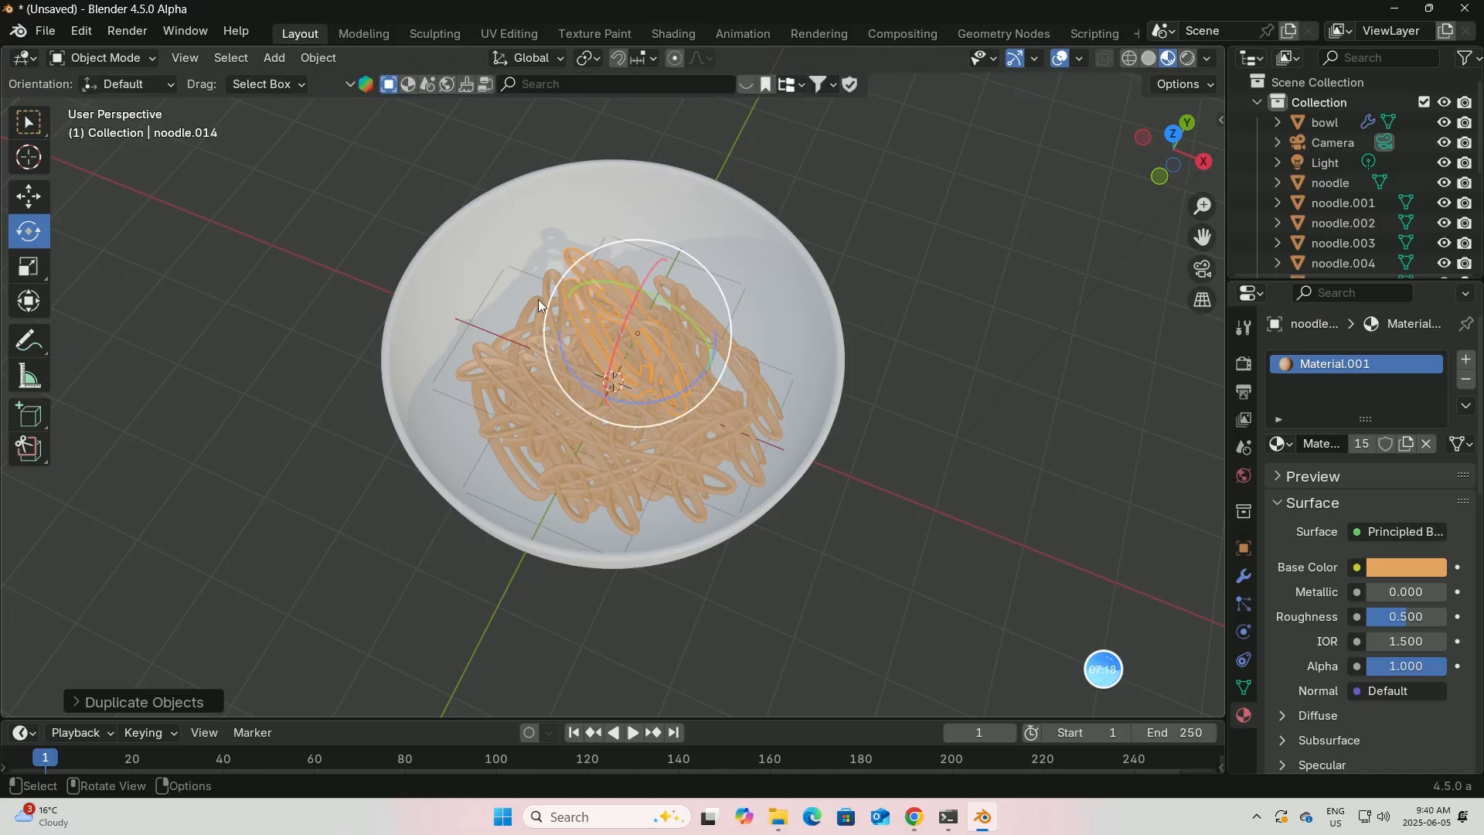
{"action": "left_click_drag", "start_coordinate": [615, 396], "coordinate": [666, 243]}
{"action": "left_click", "coordinate": [29, 195]}
{"action": "mouse_move", "coordinate": [666, 243]}
{"action": "middle_mouse_down"}
{"action": "mouse_move", "coordinate": [672, 282]}
{"action": "mouse_move", "coordinate": [657, 243]}
{"action": "middle_mouse_up"}
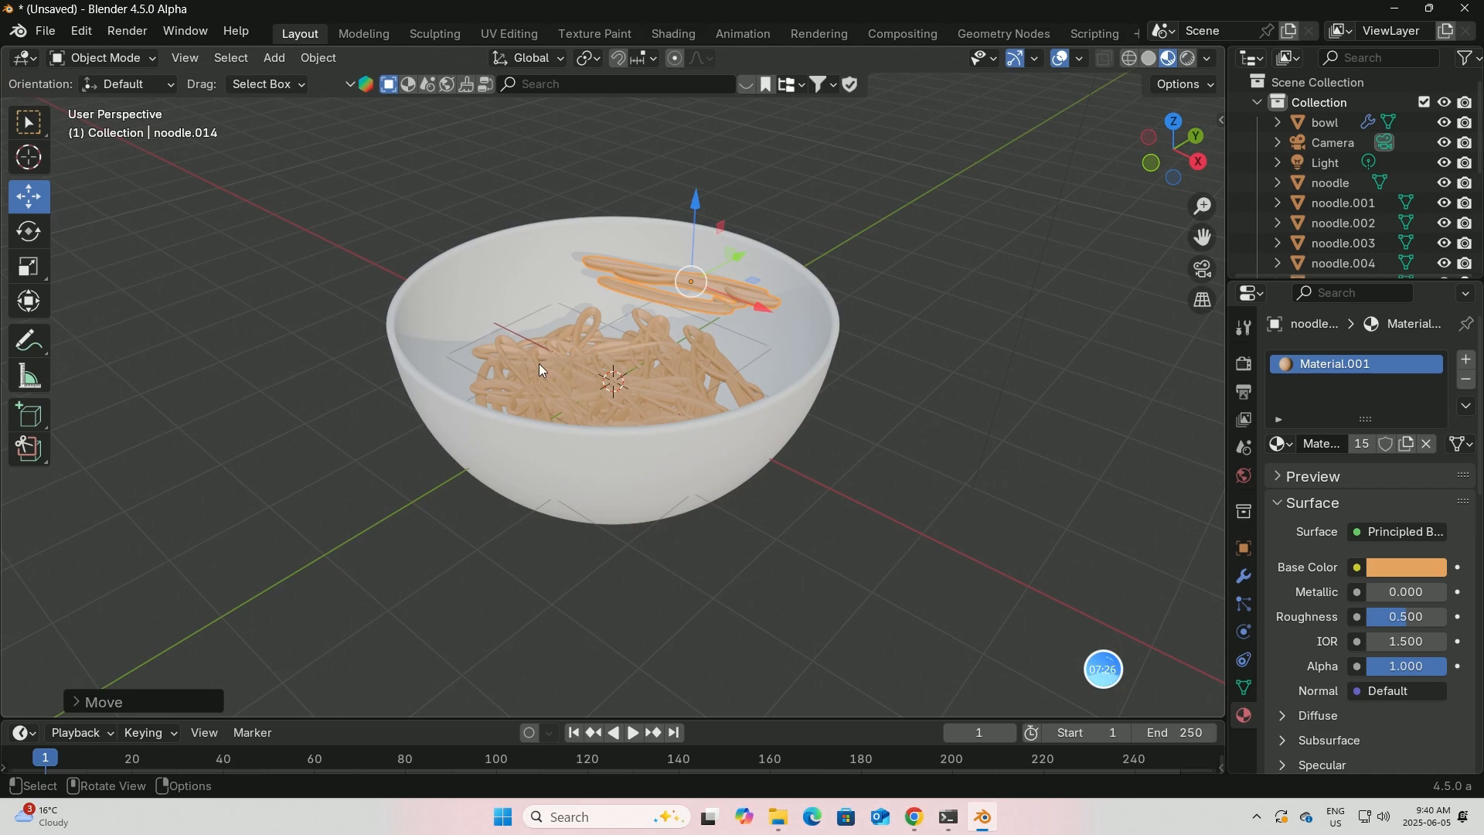
- Select all the noodles, hide the bowl and duplicate the whole noodle pile slightly above the original
{"action": "middle_click_drag", "start_coordinate": [561, 359], "coordinate": [528, 353]}
{"action": "left_click_drag", "start_coordinate": [530, 345], "coordinate": [552, 378]}
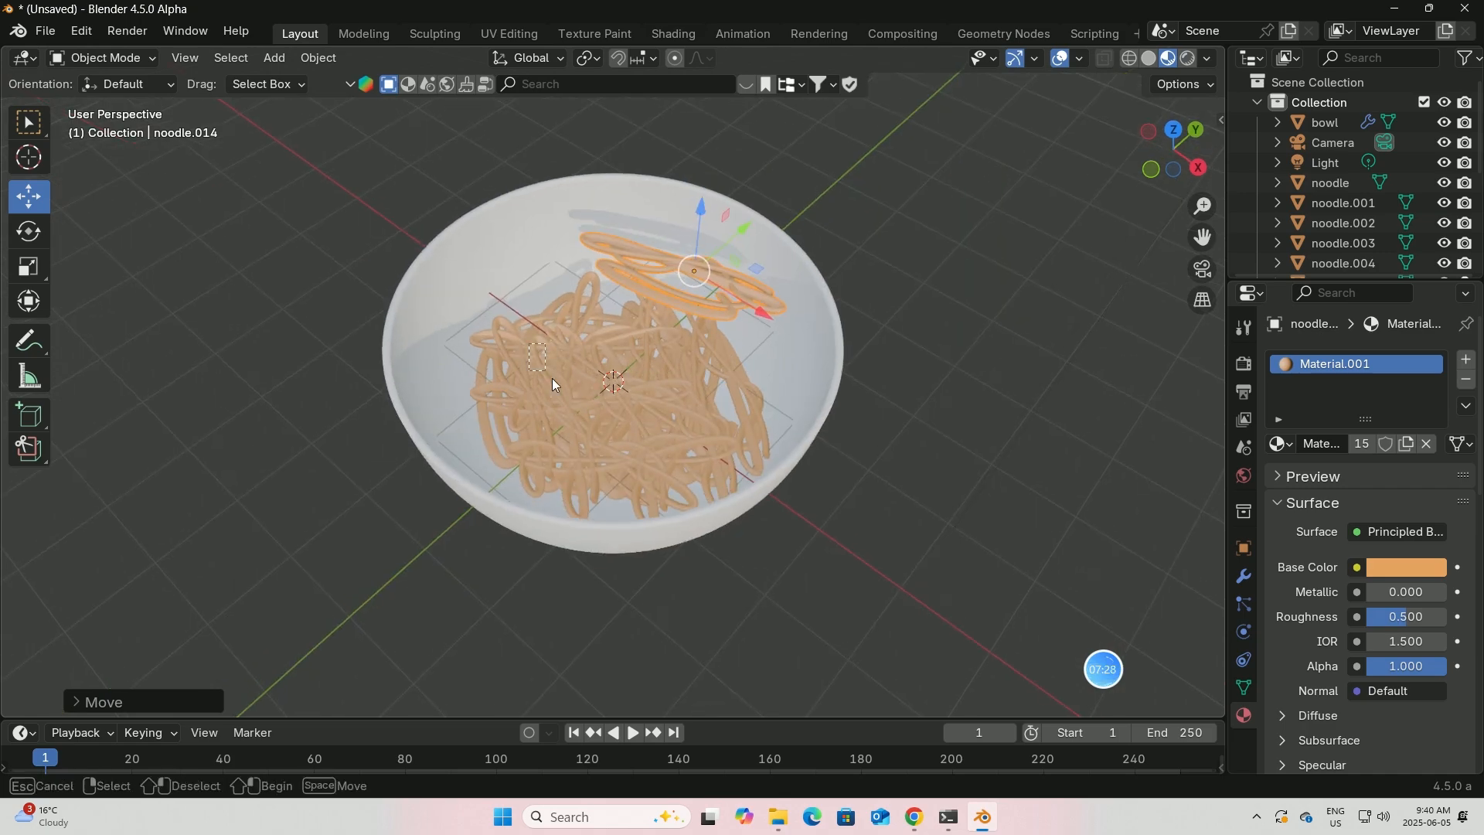
{"action": "left_click_drag", "start_coordinate": [716, 439], "coordinate": [717, 439]}
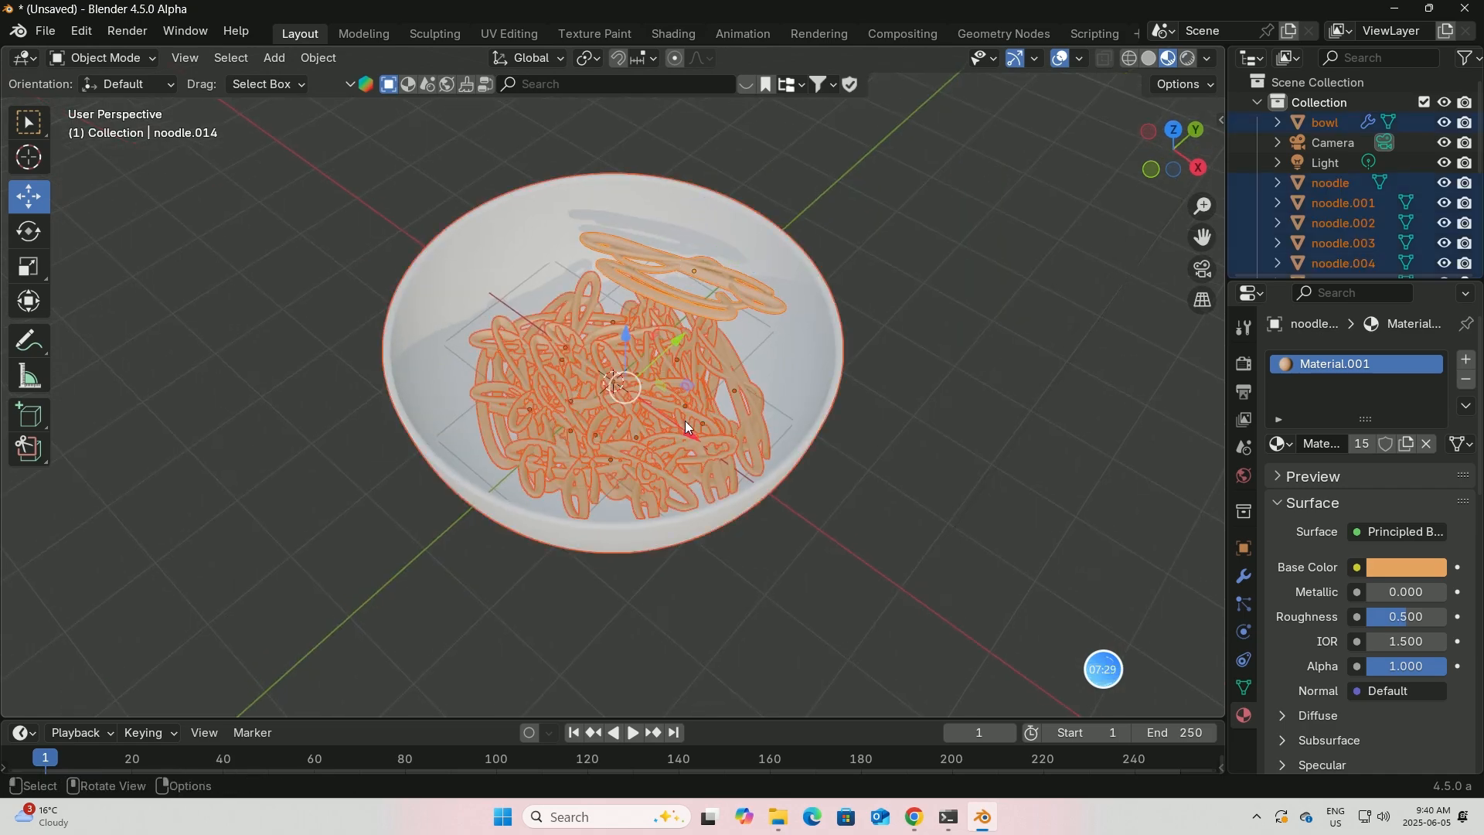
{"action": "left_click", "coordinate": [794, 348], "text": "shift"}
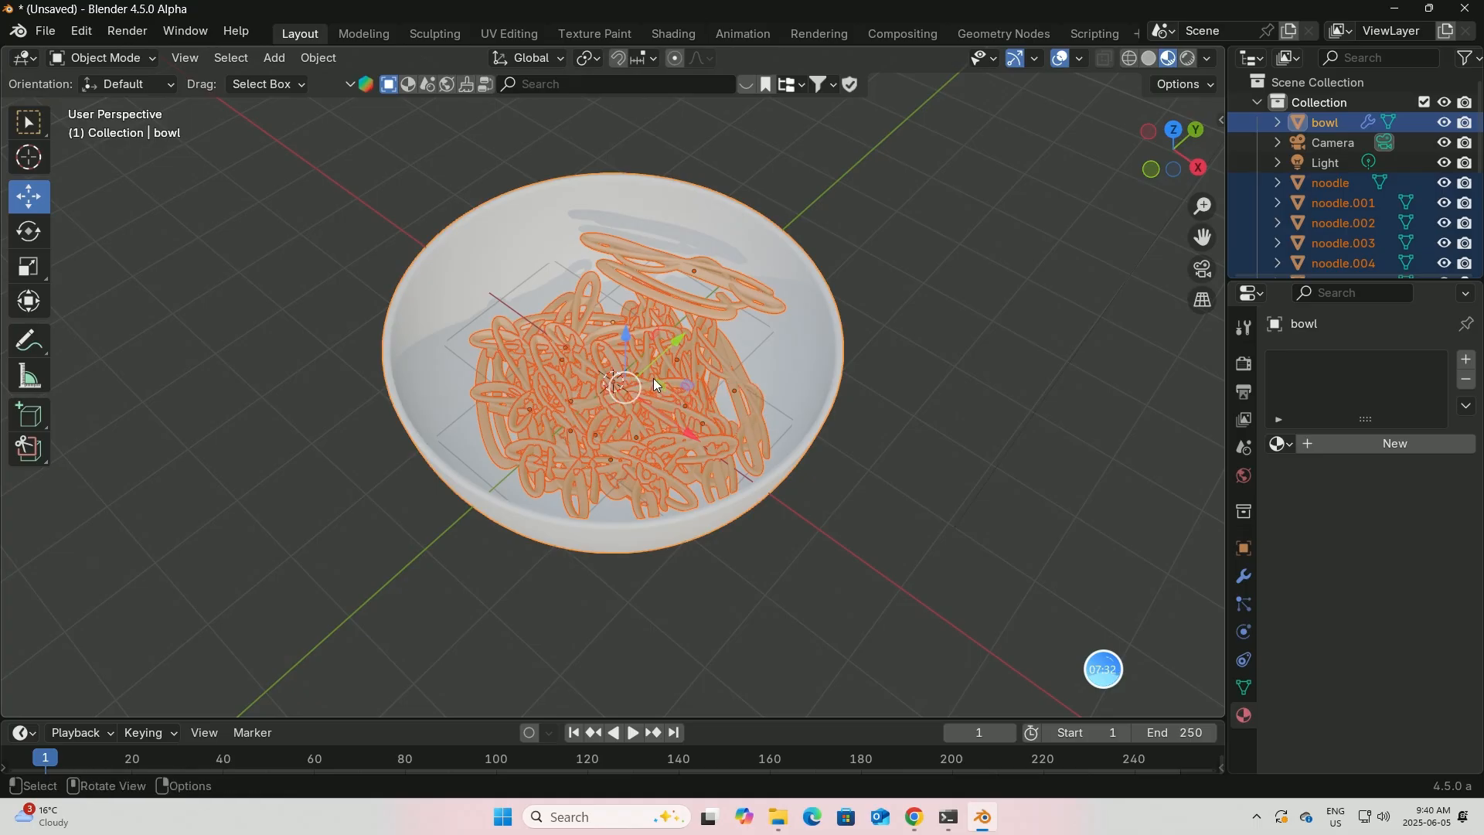
{"action": "left_click_drag", "start_coordinate": [624, 332], "coordinate": [614, 367]}
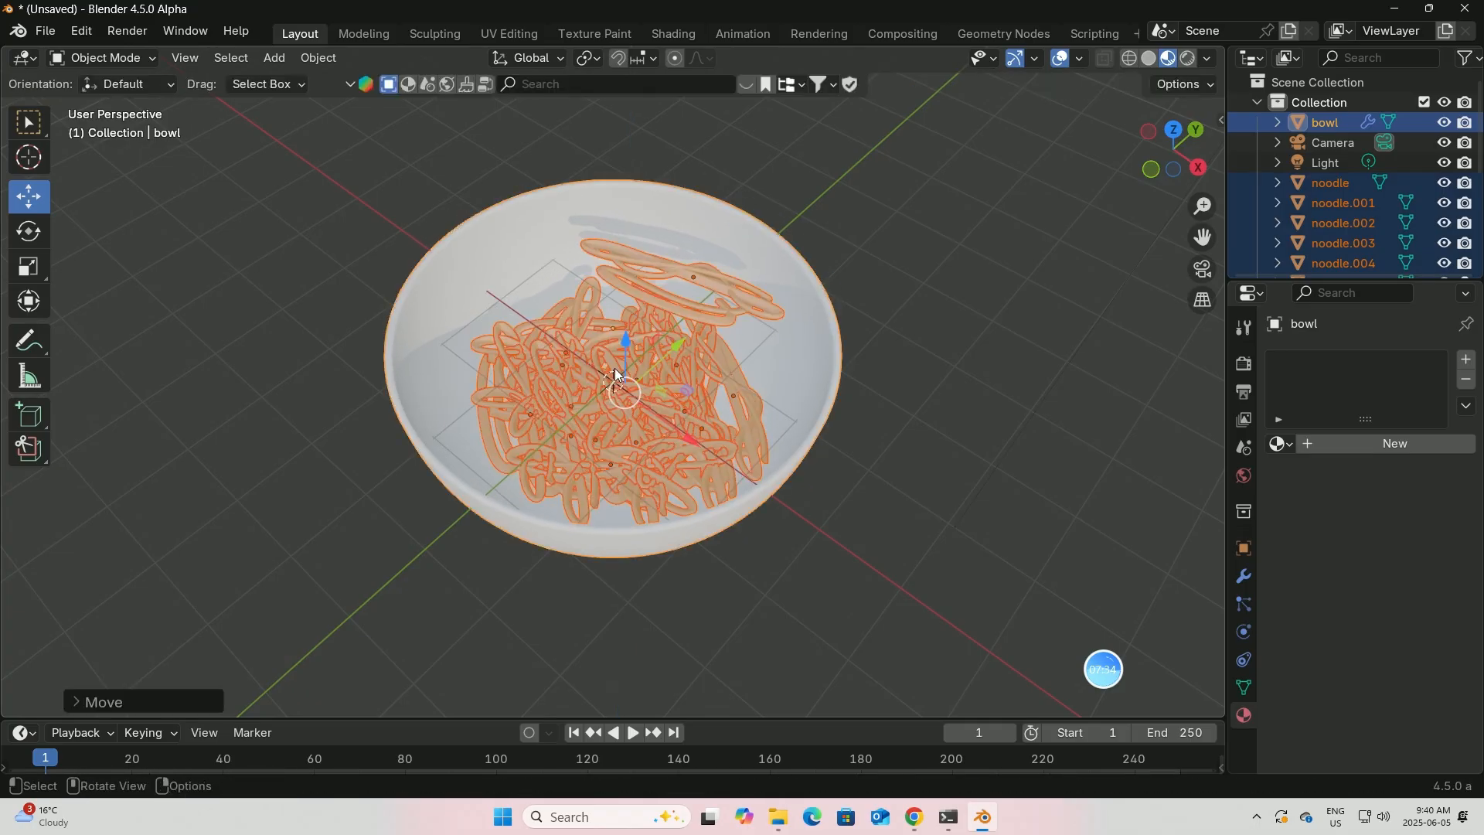
{"action": "key", "text": "ctrl+z"}
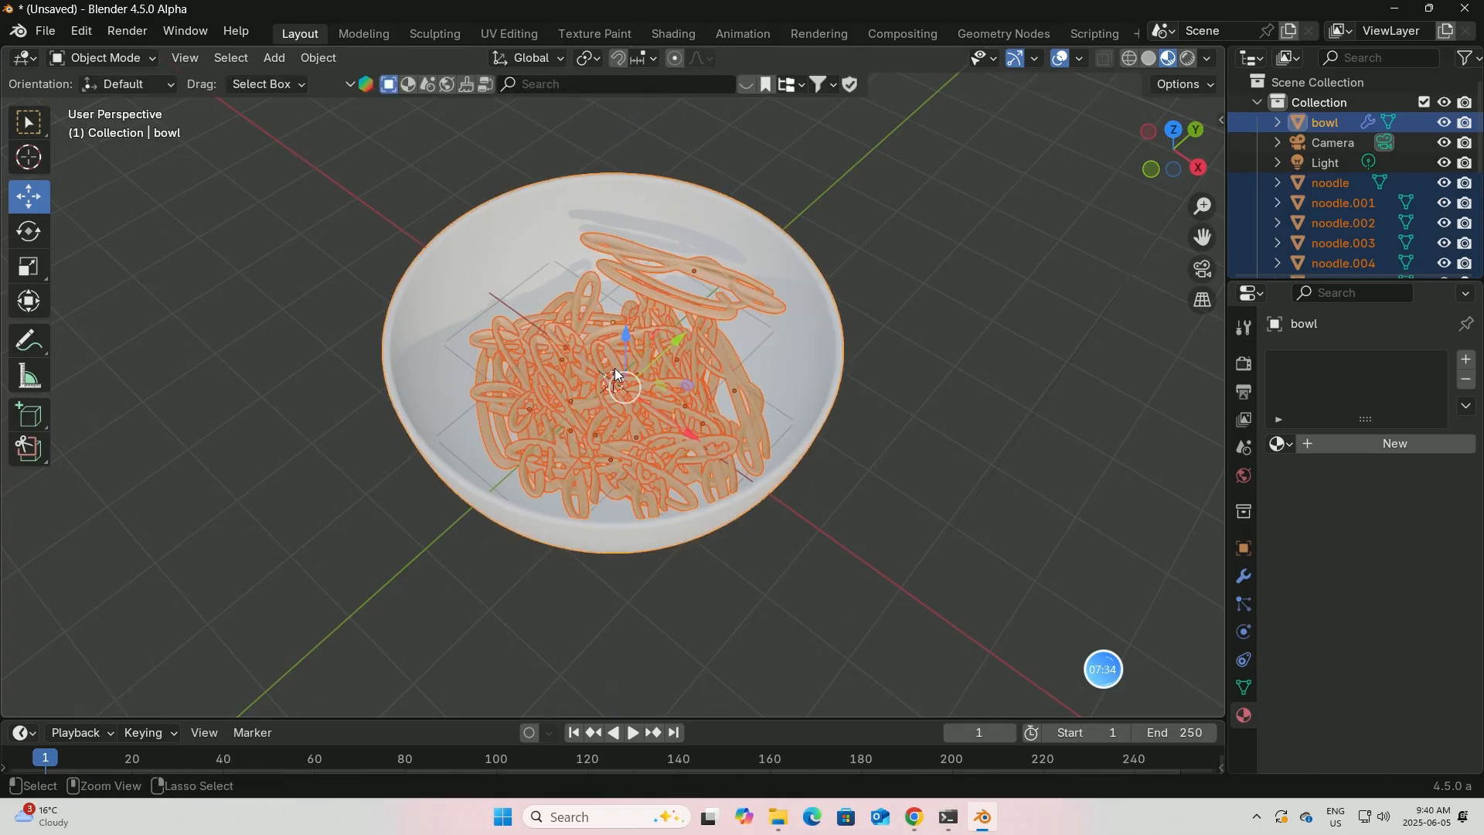
{"action": "left_click", "coordinate": [1444, 122]}
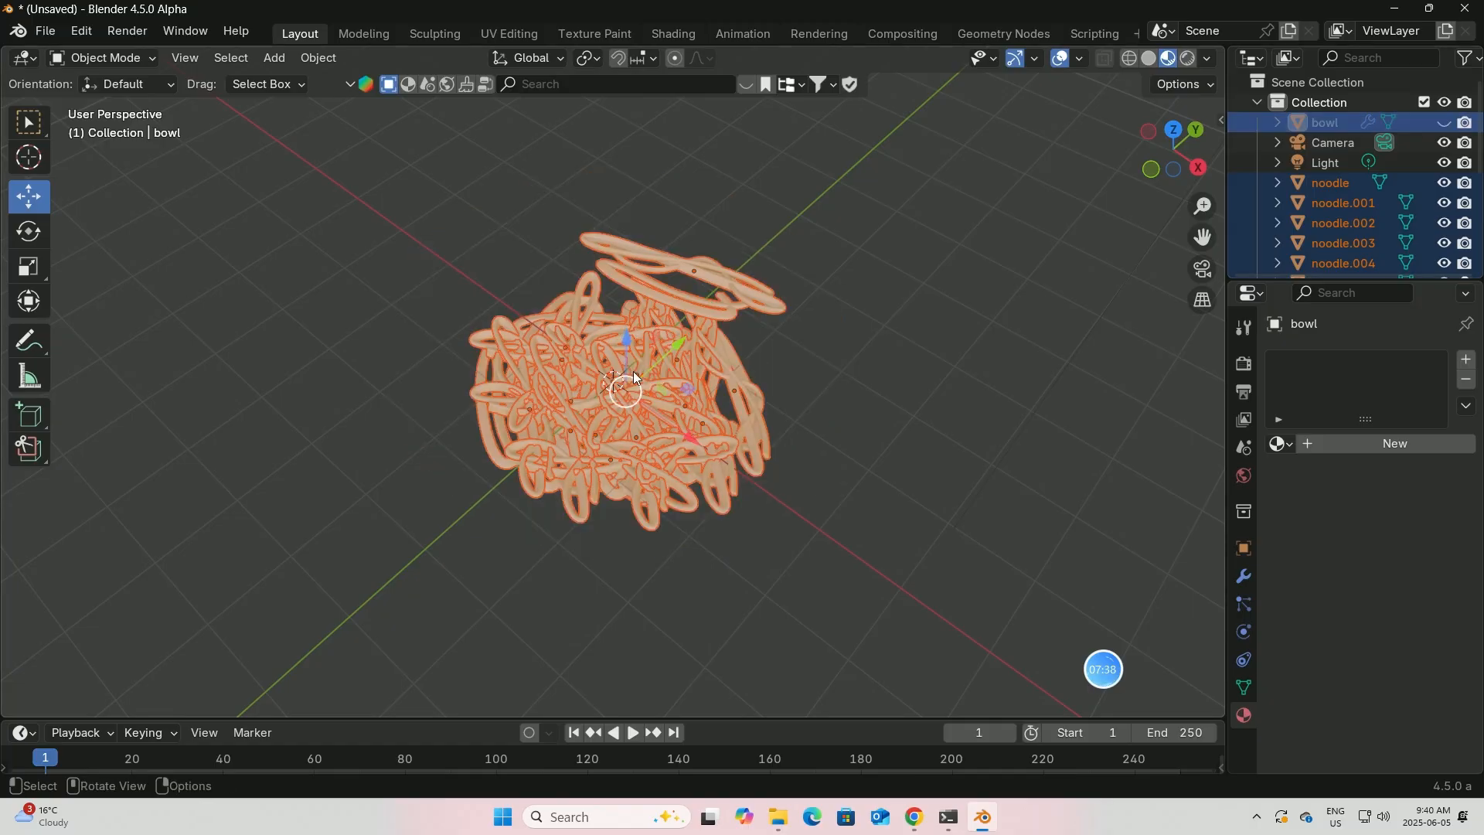
{"action": "middle_click_drag", "start_coordinate": [628, 374], "coordinate": [644, 348]}
{"action": "key", "text": "shift+d"}
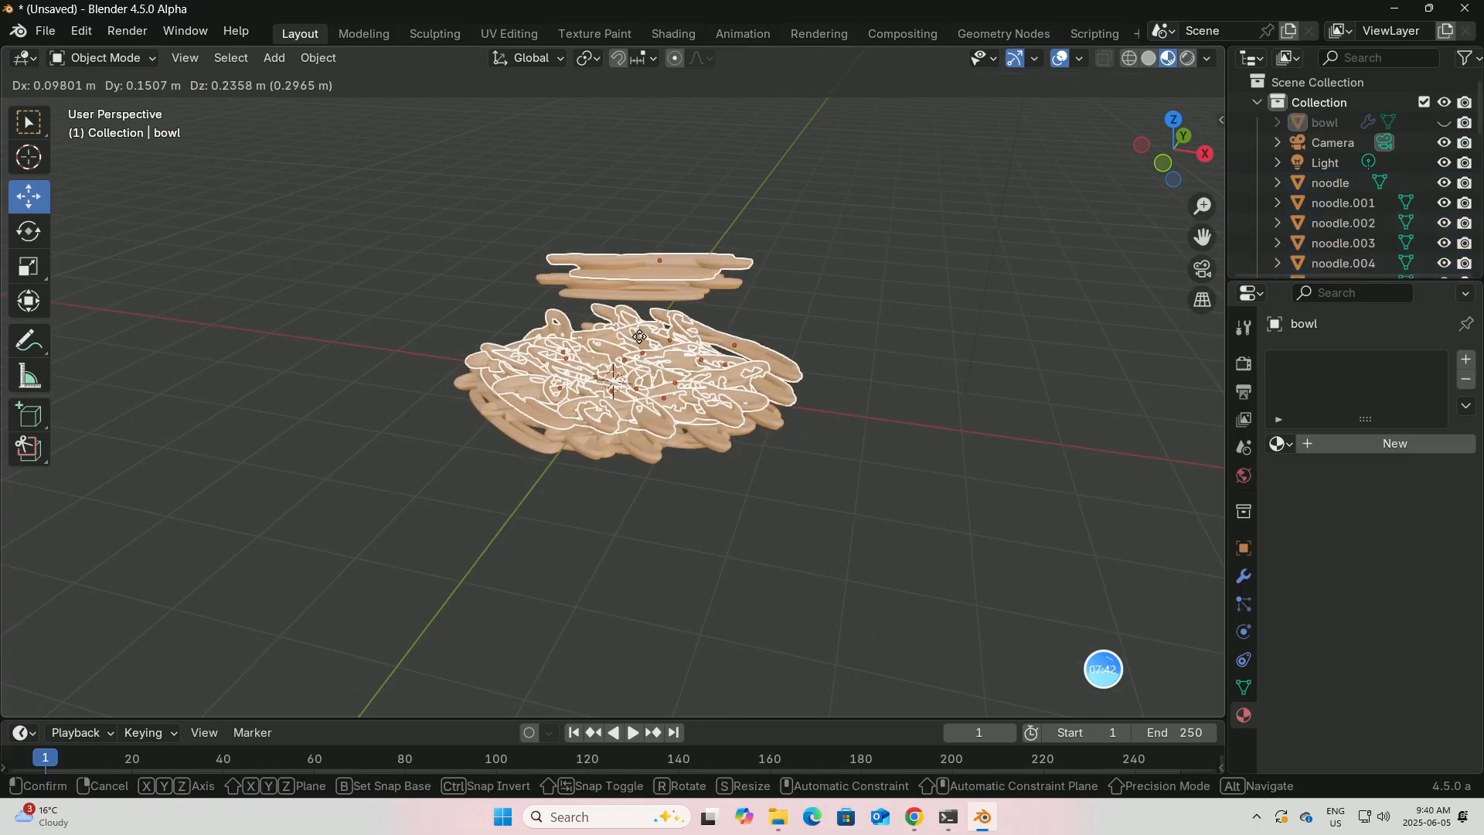
{"action": "left_click", "coordinate": [634, 331]}
- Lower the two noodles floating above the pile onto it and unhide the bowl
{"action": "middle_click_drag", "start_coordinate": [645, 347], "coordinate": [669, 292]}
{"action": "left_click", "coordinate": [700, 286]}
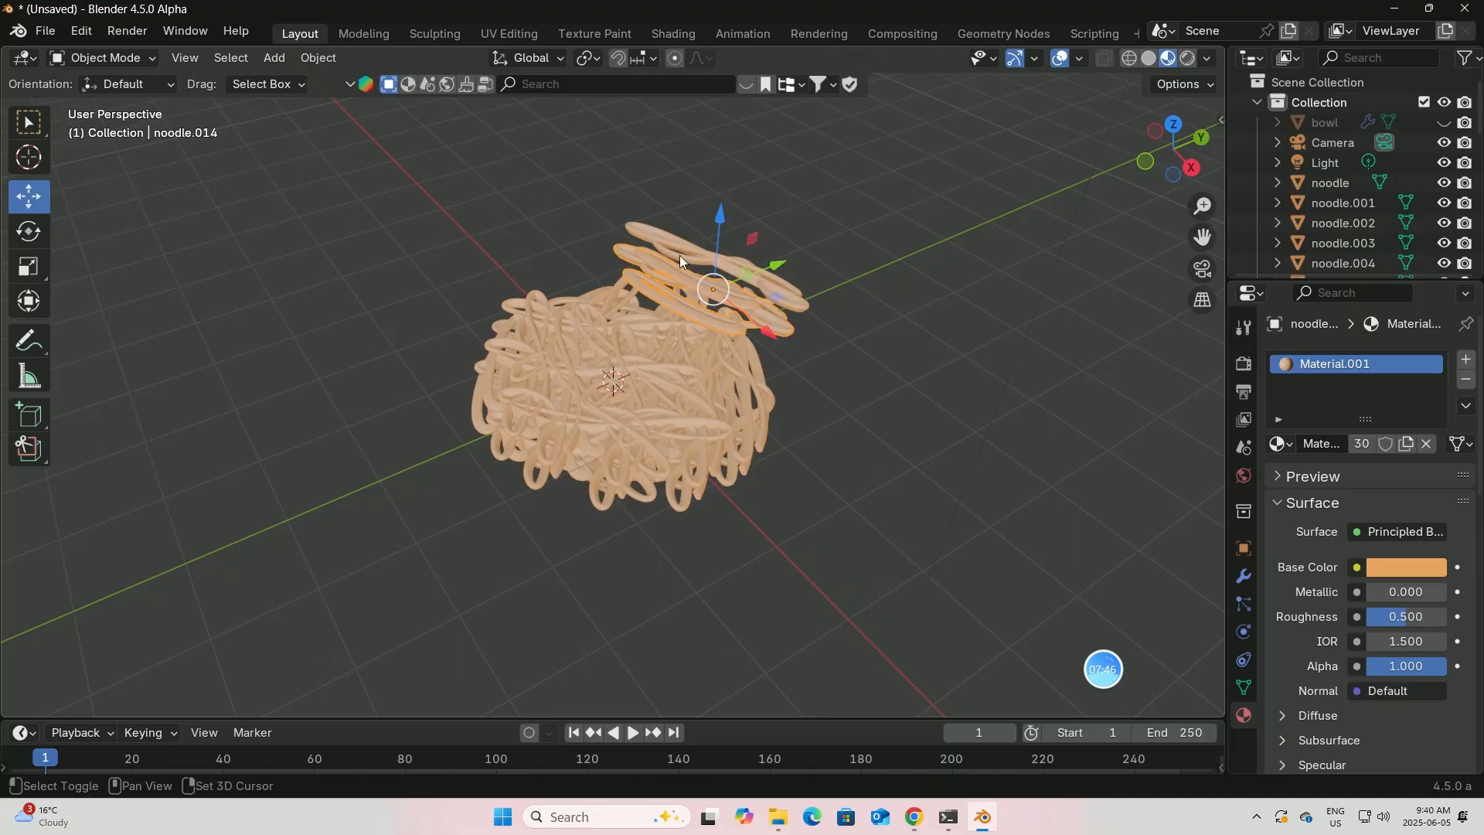
{"action": "left_click", "coordinate": [711, 264], "text": "shift"}
{"action": "left_click_drag", "start_coordinate": [728, 205], "coordinate": [727, 256]}
{"action": "left_click", "coordinate": [1443, 122]}
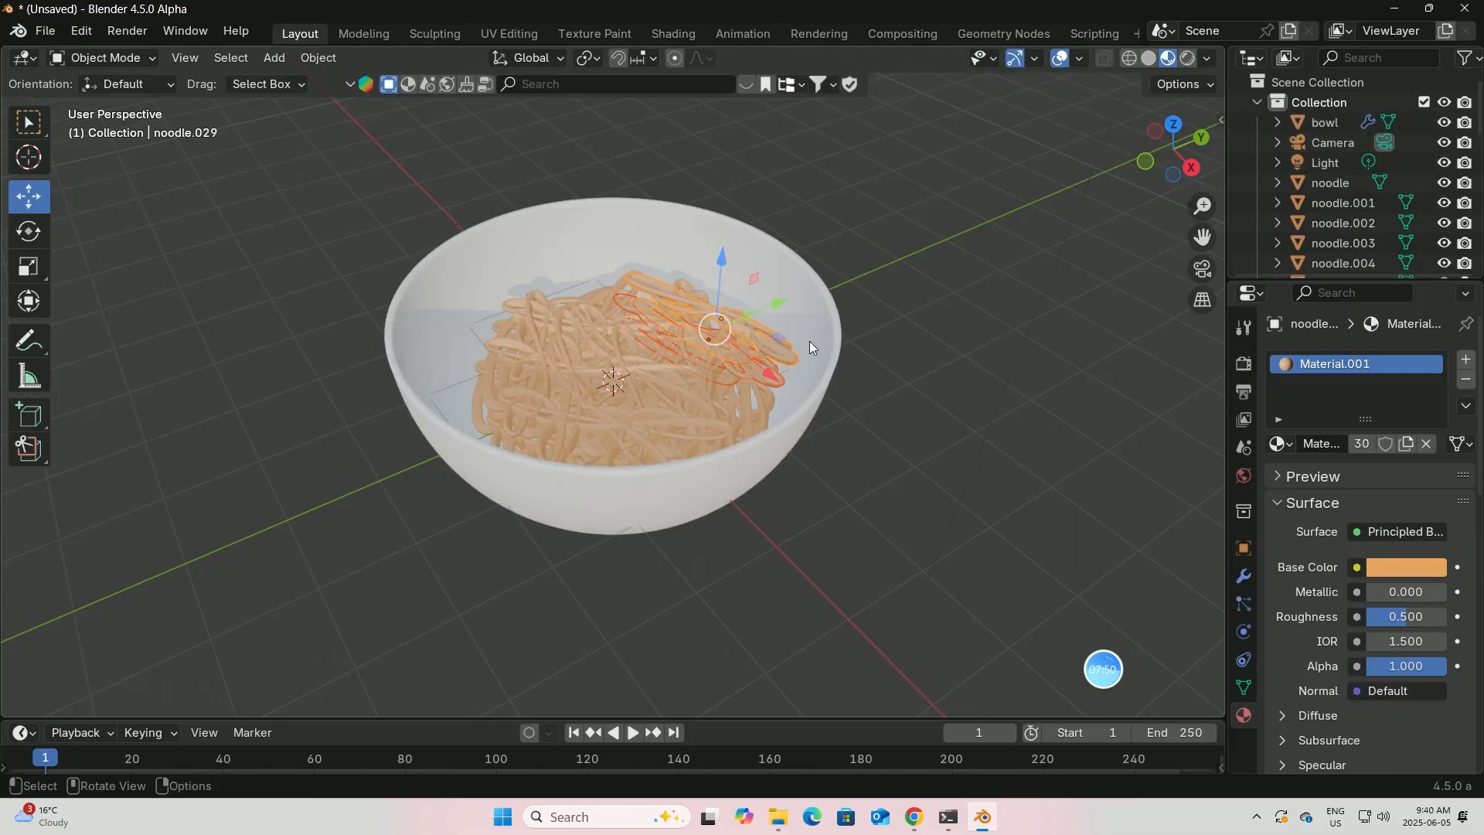
{"action": "middle_click_drag", "start_coordinate": [809, 341], "coordinate": [773, 355]}
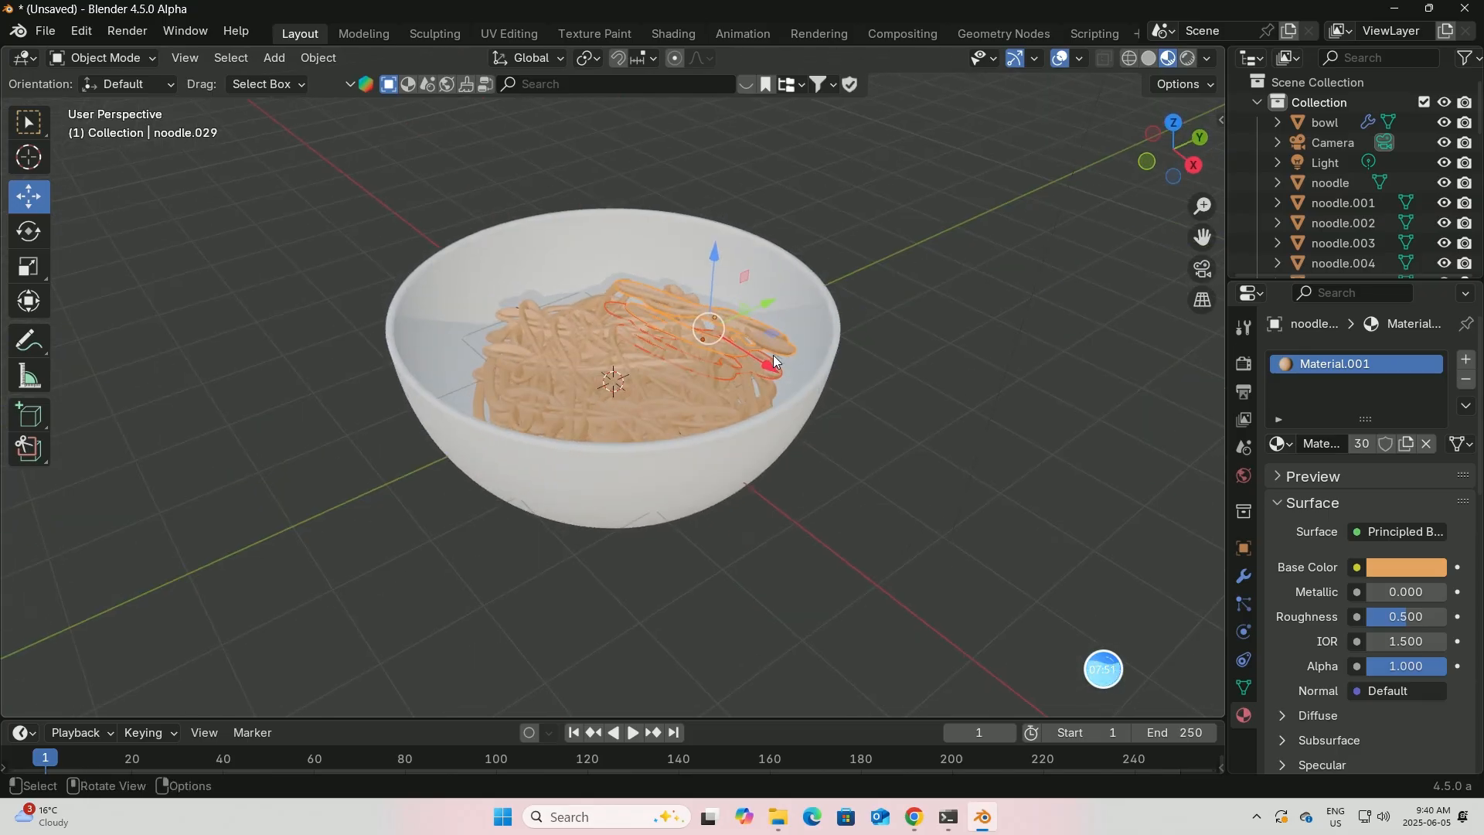
- Move noodle.023 outward toward the bowl's wall to widen the noodle pile
{"action": "left_click", "coordinate": [538, 381]}
{"action": "left_click_drag", "start_coordinate": [606, 345], "coordinate": [559, 363]}
{"action": "middle_click_drag", "start_coordinate": [544, 329], "coordinate": [698, 429]}
{"action": "left_click_drag", "start_coordinate": [596, 465], "coordinate": [577, 458]}
{"action": "middle_click_drag", "start_coordinate": [724, 407], "coordinate": [675, 358]}
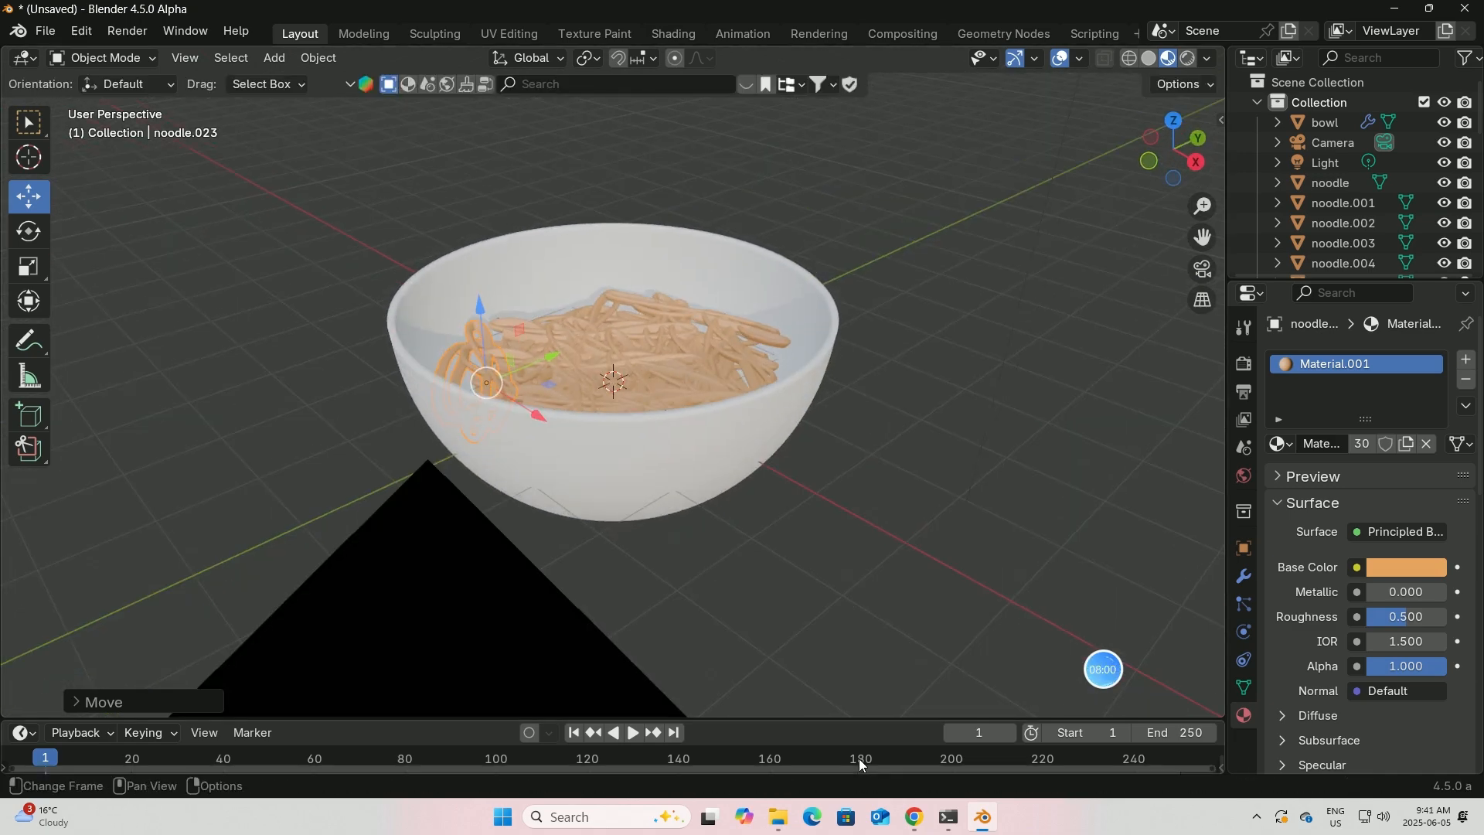
- Close the blender-4.5.0-alpha and ColdCutsSet002_4K-JPG File Explorer windows
{"action": "mouse_move", "coordinate": [778, 817]}
{"action": "mouse_move", "coordinate": [817, 734]}
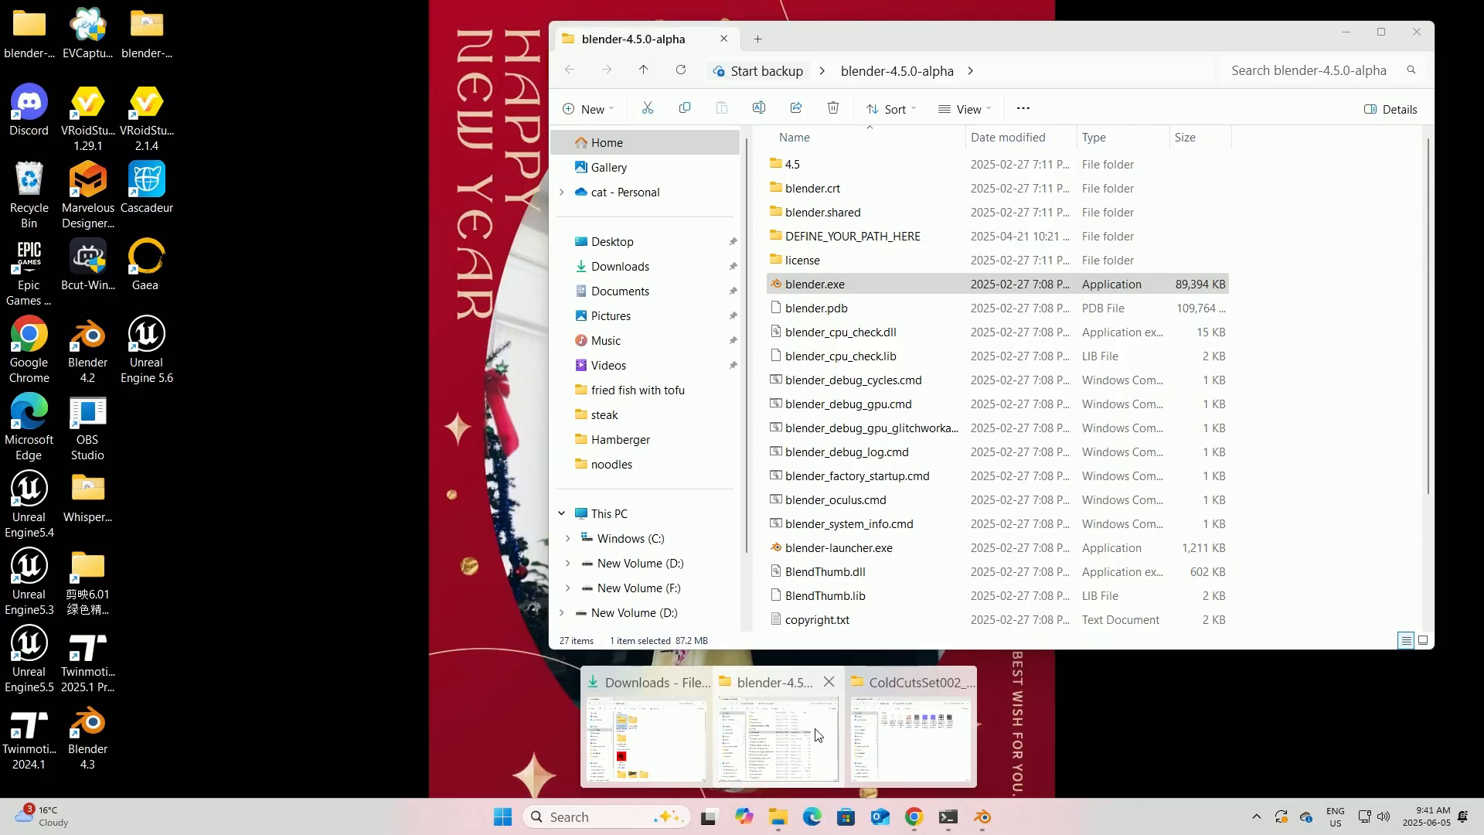
{"action": "left_click", "coordinate": [829, 682]}
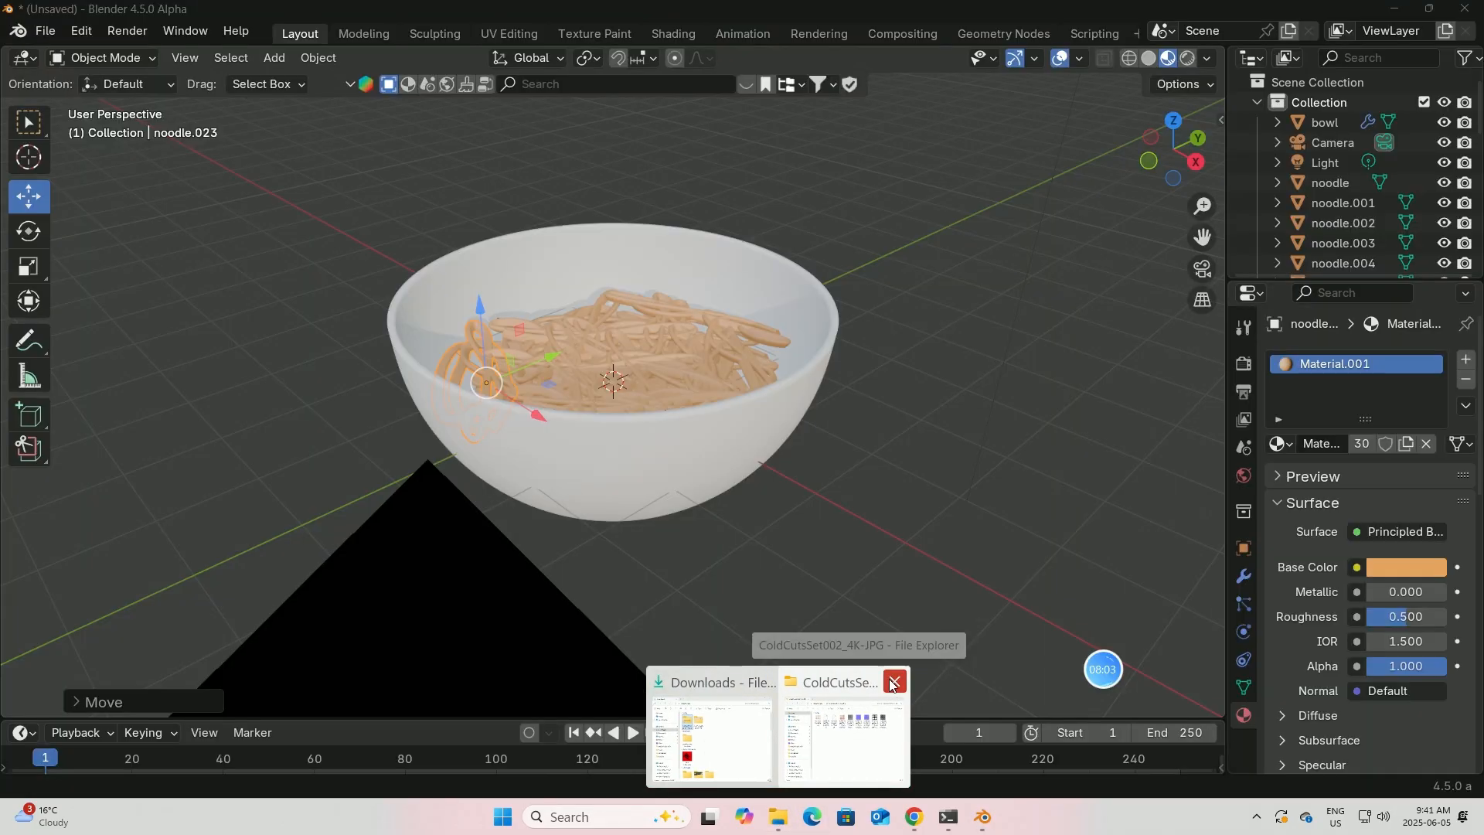
{"action": "left_click", "coordinate": [887, 682]}
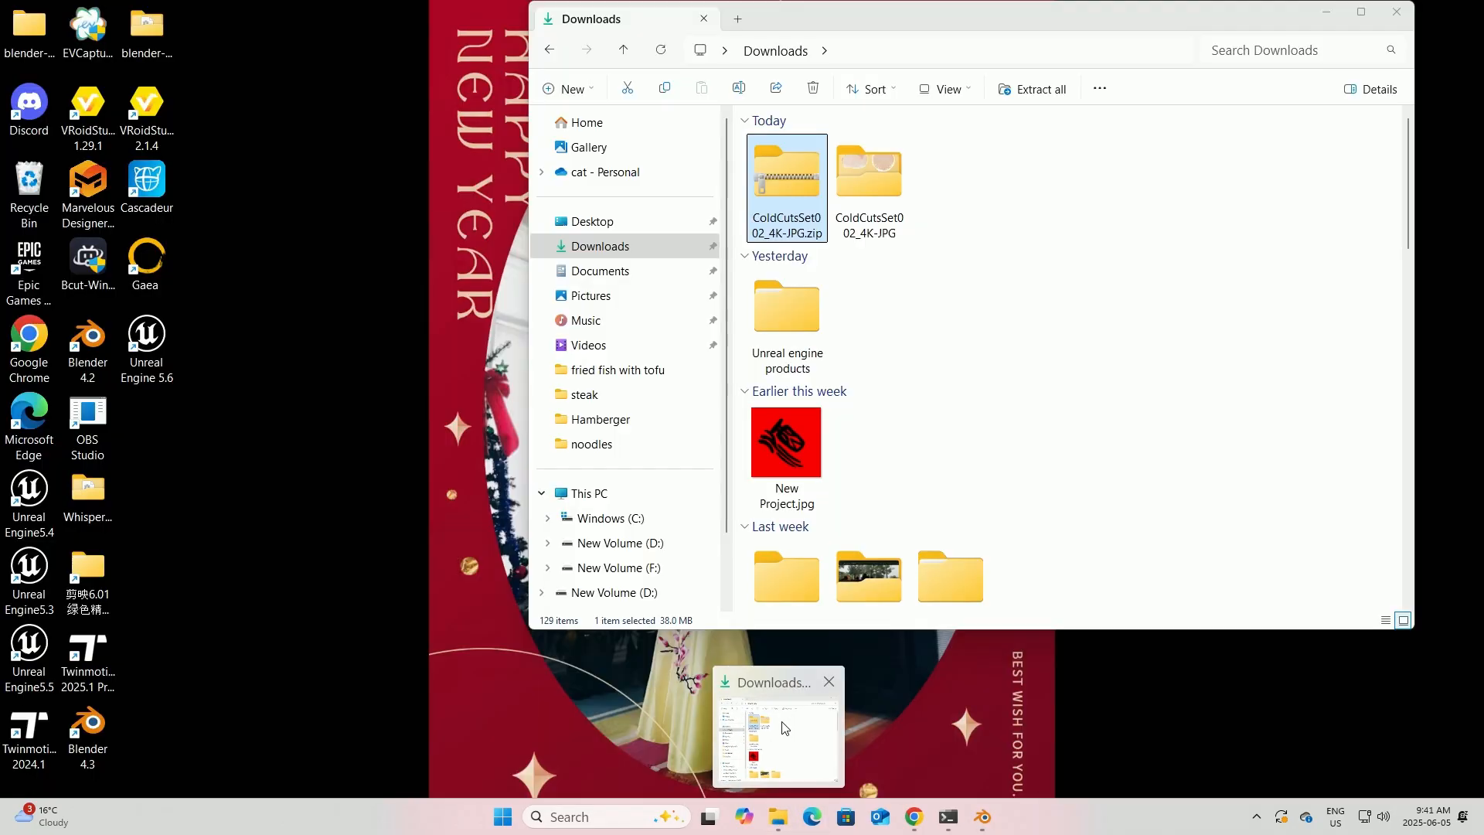
- Open noodles.jpg from the Unreal engine products noodles folder in Downloads to examine the reference picture, and return to Blender
{"action": "left_click", "coordinate": [784, 726]}
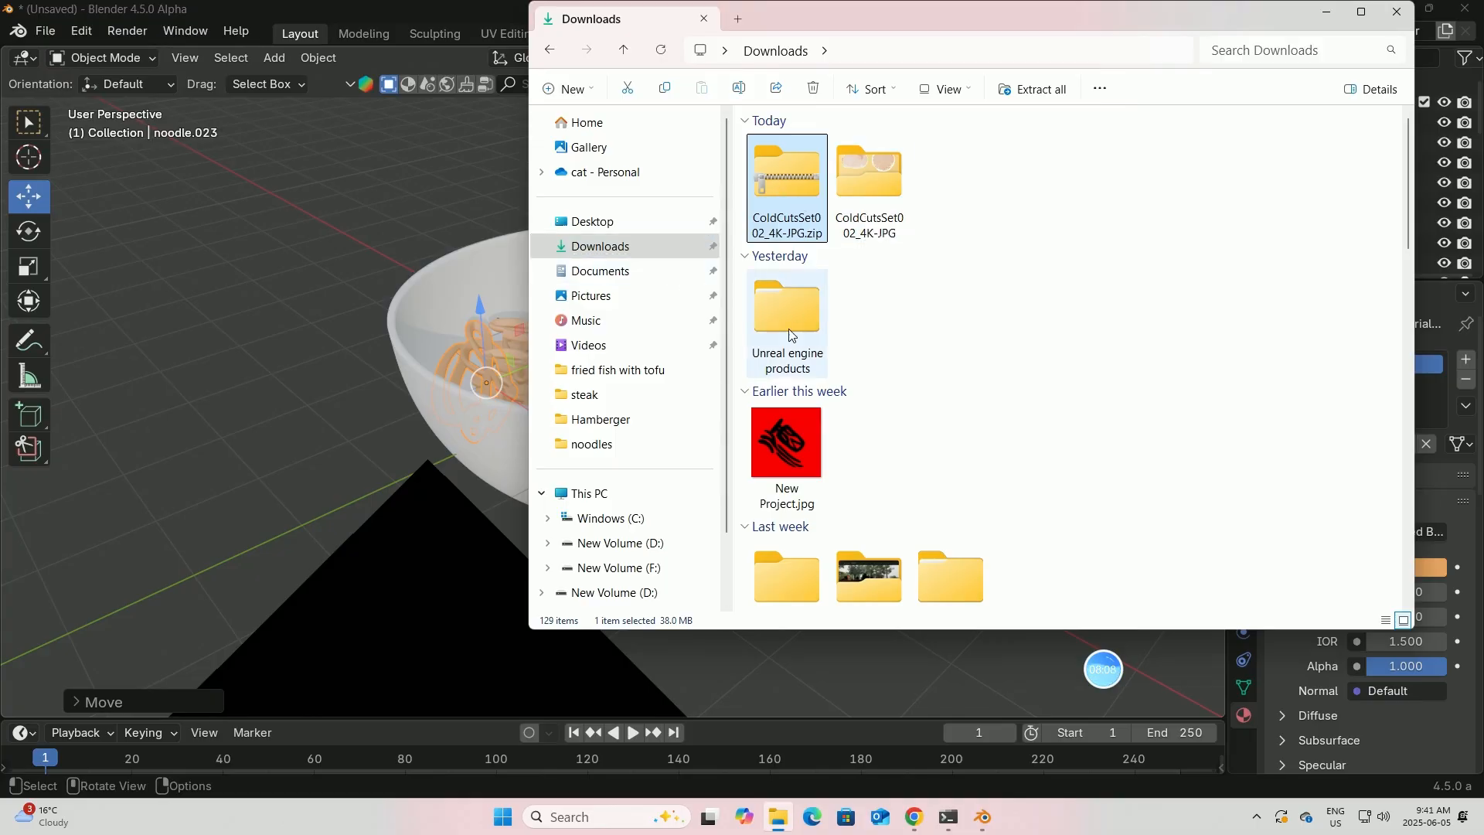
{"action": "double_click", "coordinate": [785, 301]}
{"action": "double_click", "coordinate": [786, 201]}
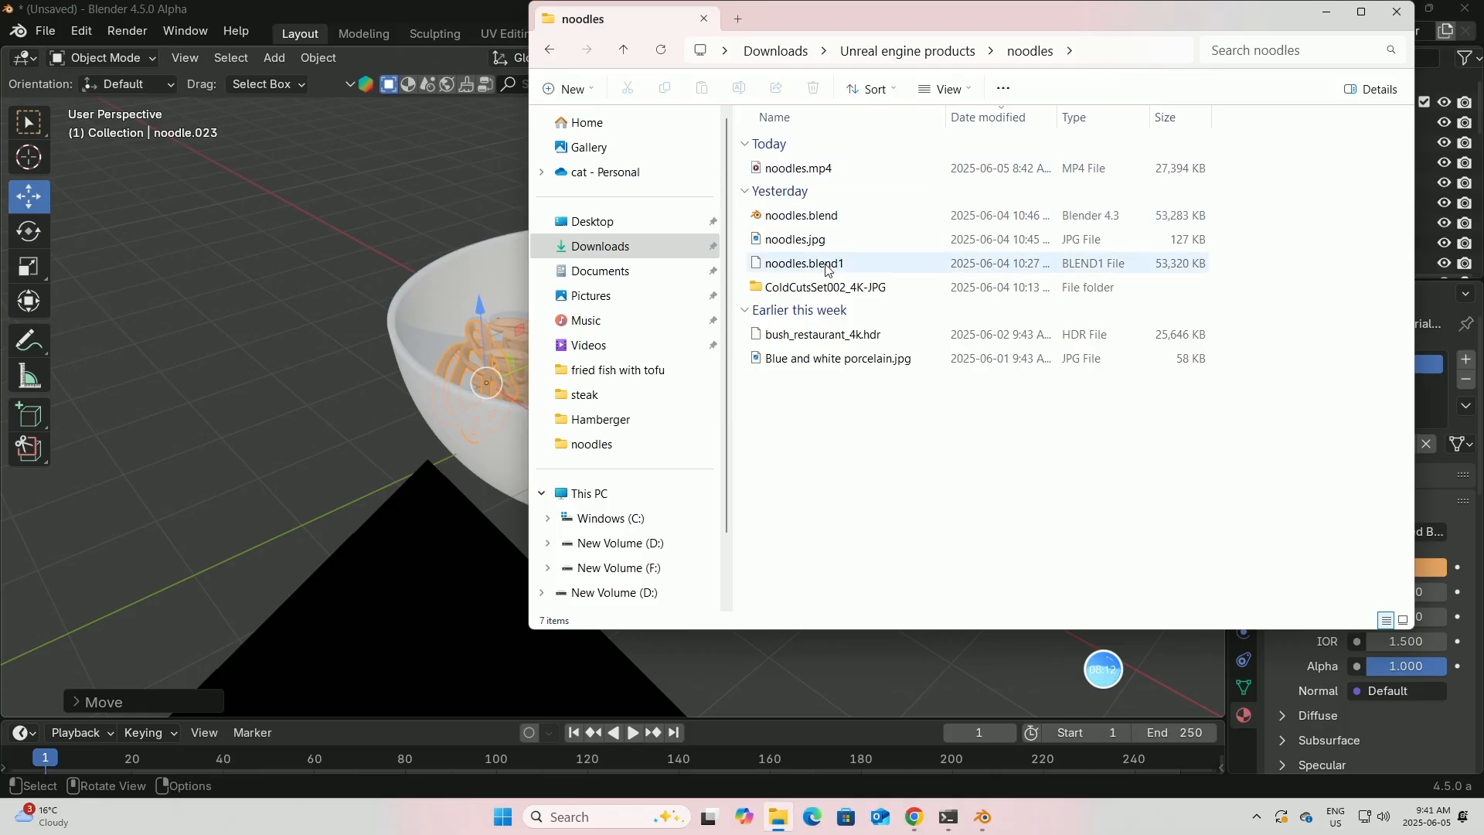
{"action": "left_click", "coordinate": [813, 236]}
{"action": "double_click", "coordinate": [813, 236]}
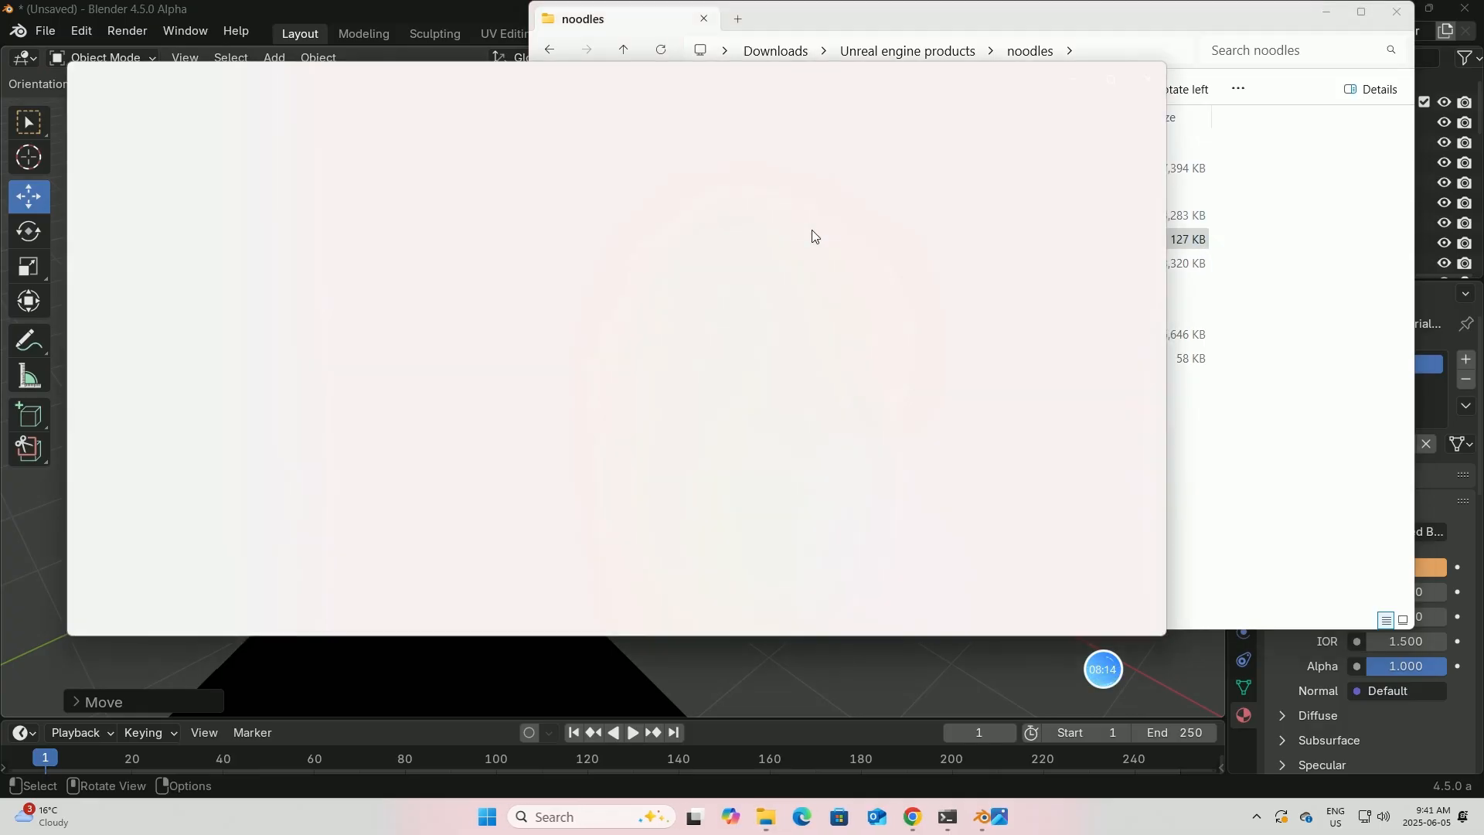
{"action": "scroll", "coordinate": [601, 314], "scroll_direction": "up", "scroll_amount": 1}
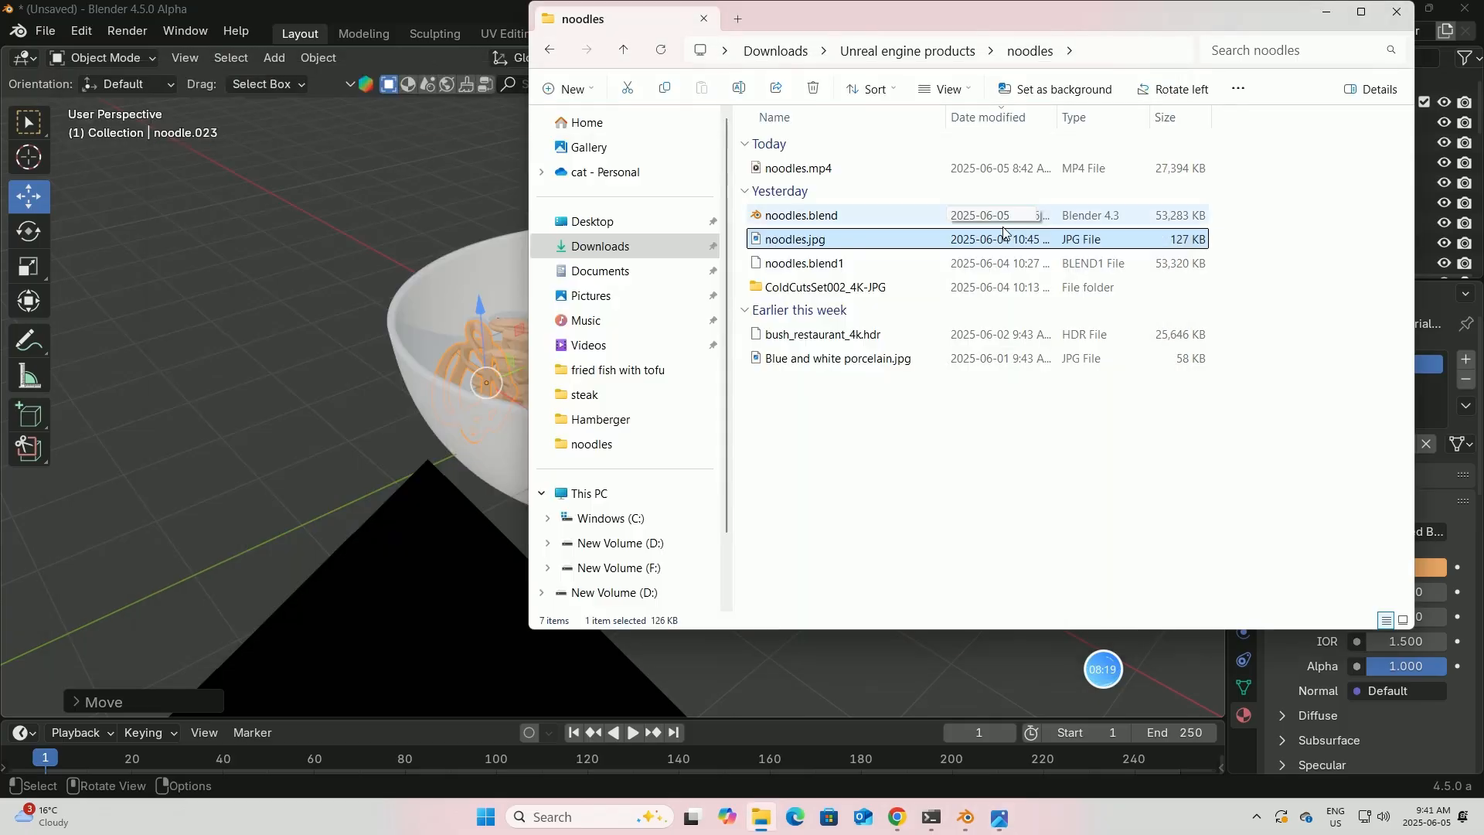
{"action": "left_click", "coordinate": [1074, 79]}
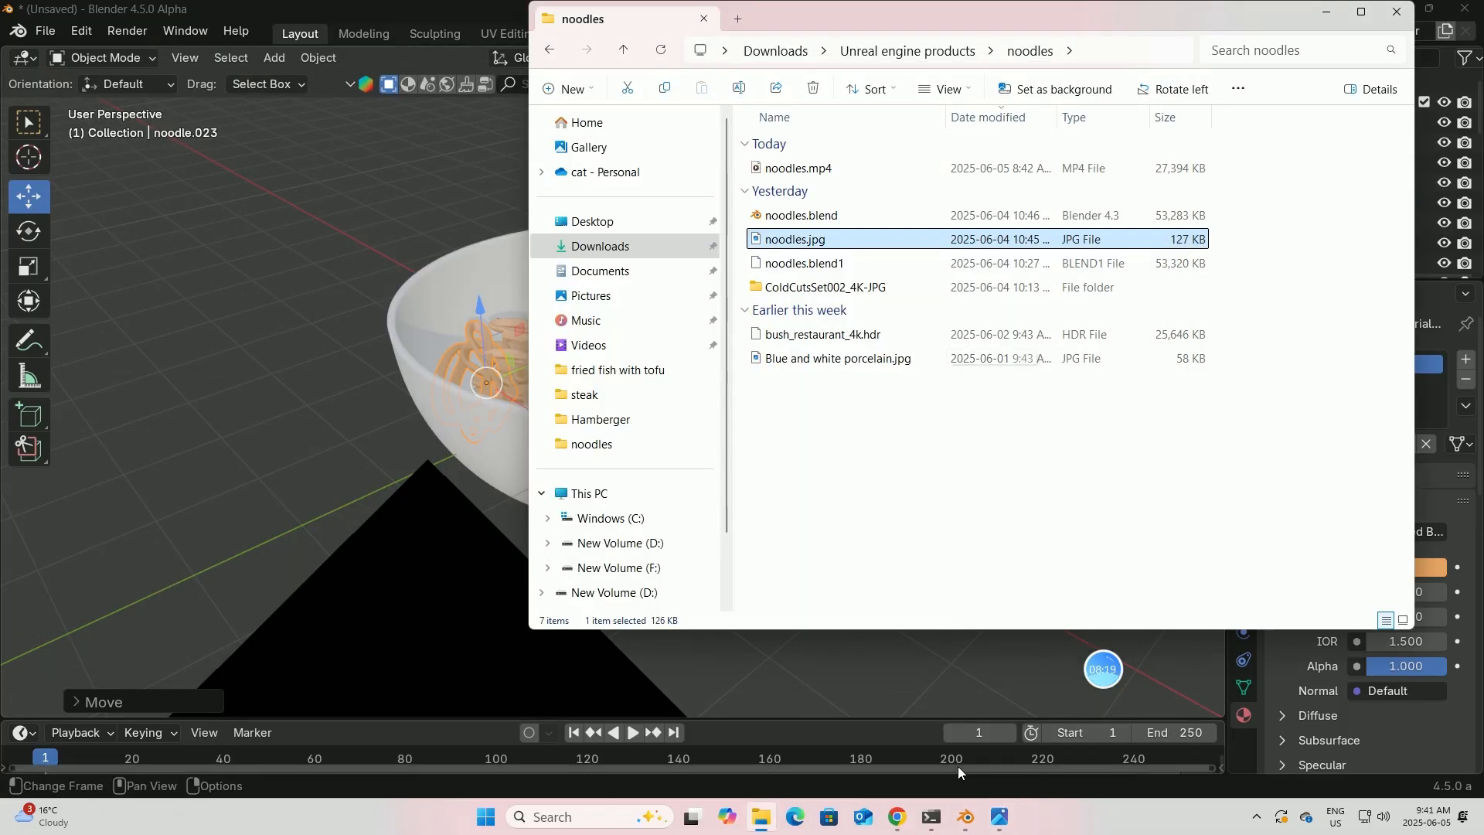
{"action": "left_click", "coordinate": [965, 817]}
- Select every noodle from noodle through noodle.029 and move them all into a new collection named noodles
{"action": "middle_click_drag", "start_coordinate": [773, 587], "coordinate": [763, 485]}
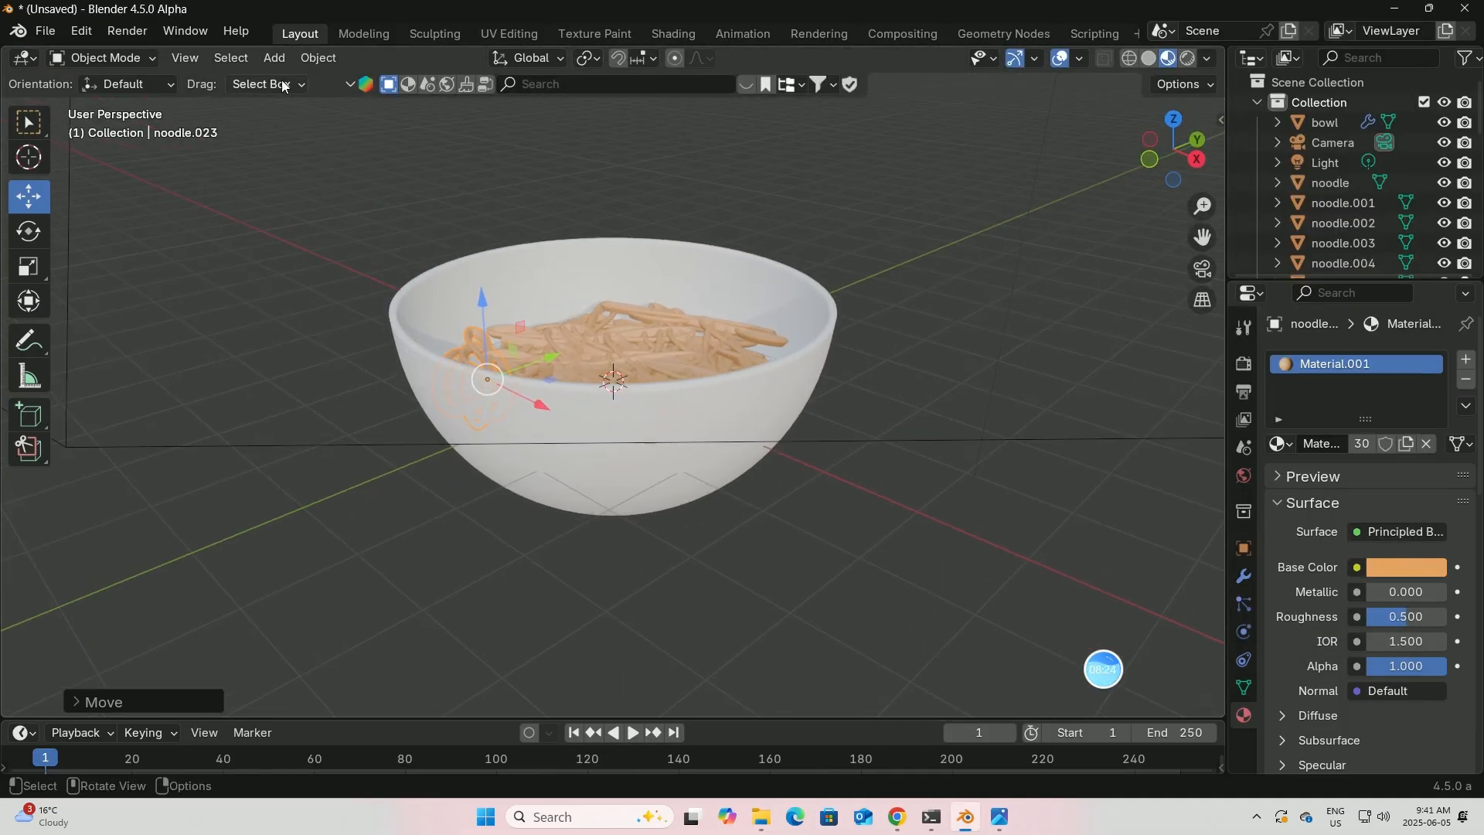
{"action": "left_click", "coordinate": [1340, 183]}
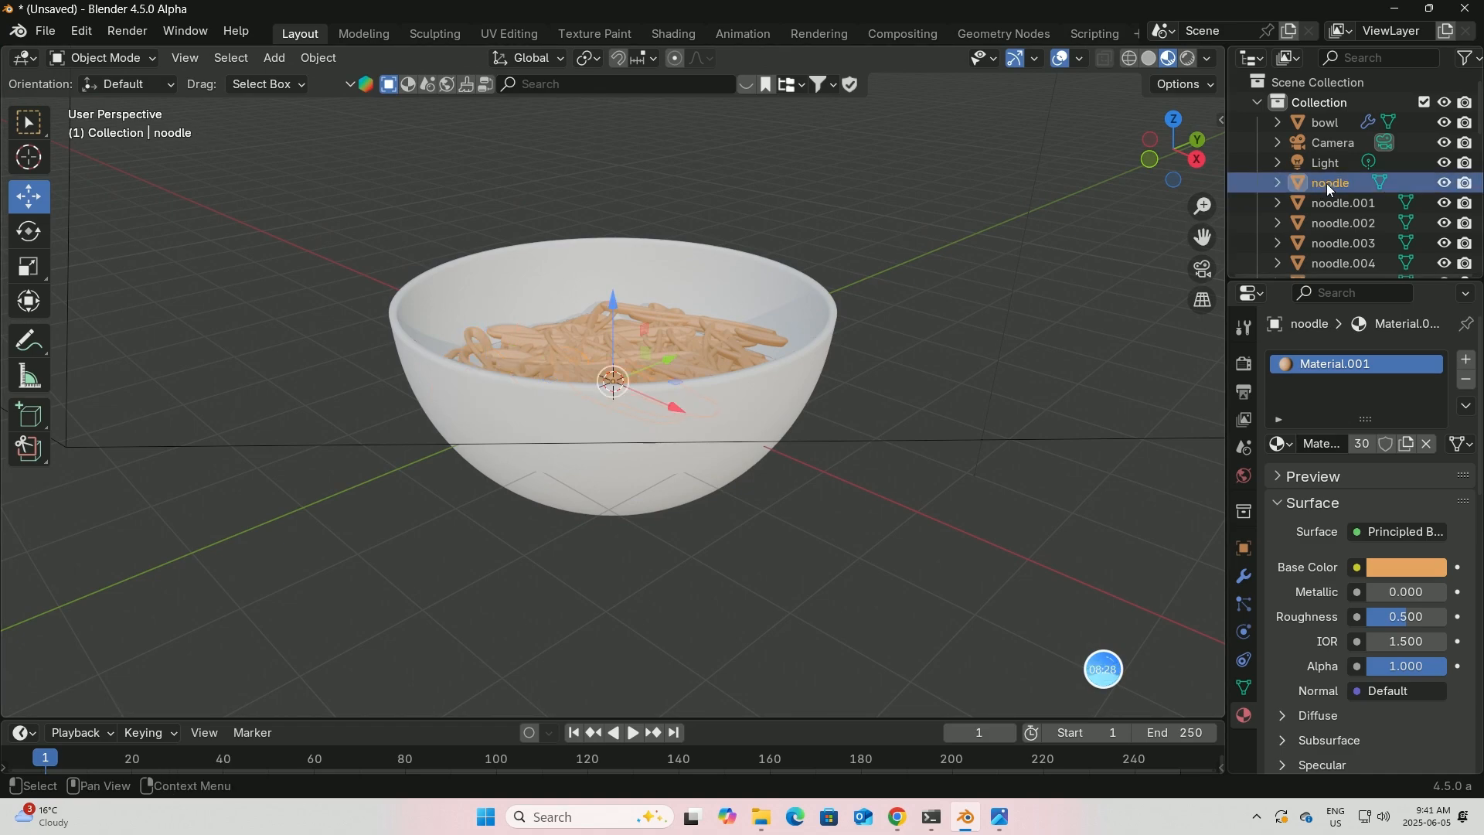
{"action": "scroll", "coordinate": [1333, 187], "scroll_direction": "down", "scroll_amount": 10}
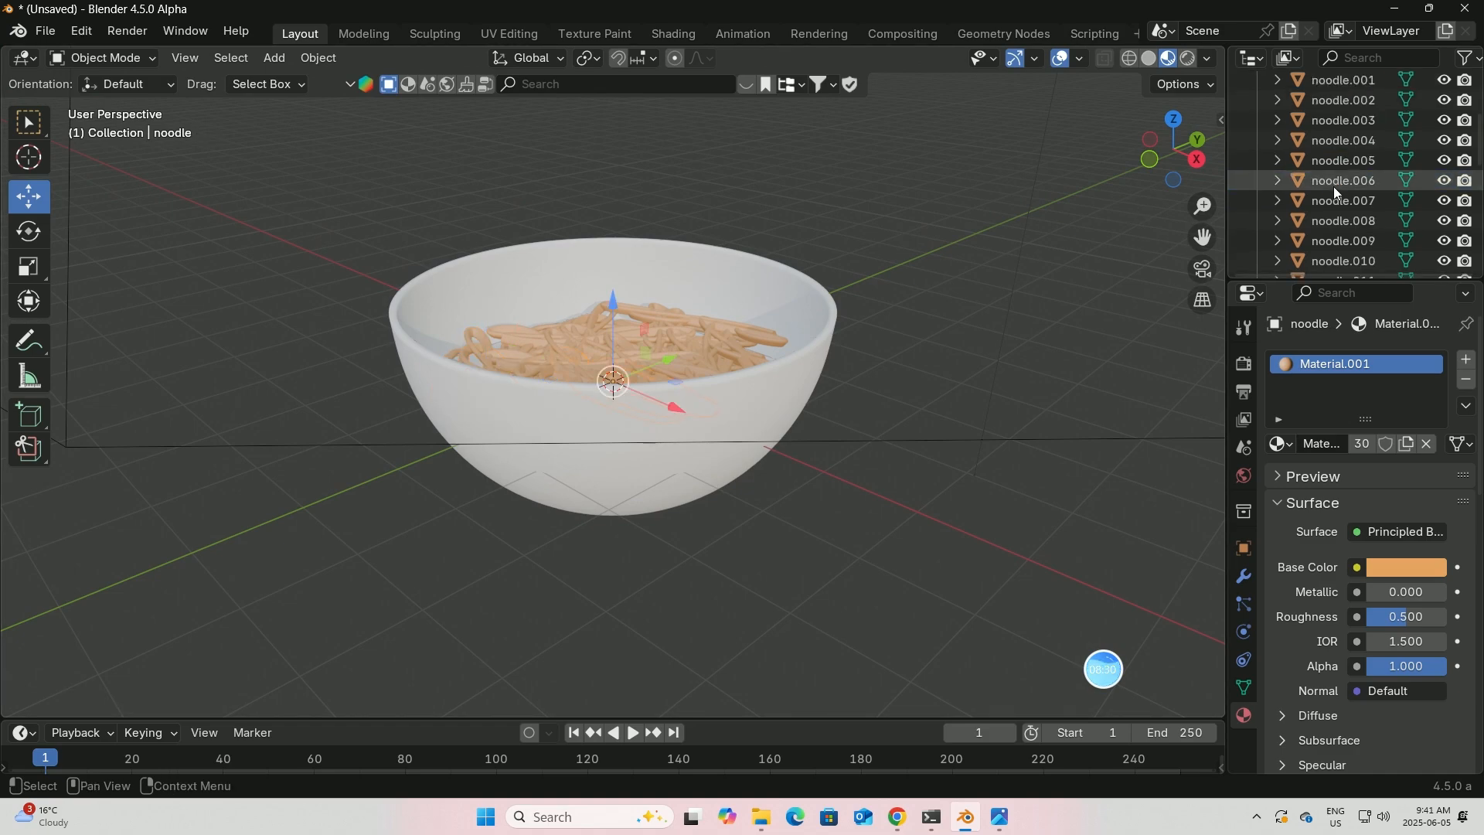
{"action": "scroll", "coordinate": [1326, 215], "scroll_direction": "up", "scroll_amount": 10}
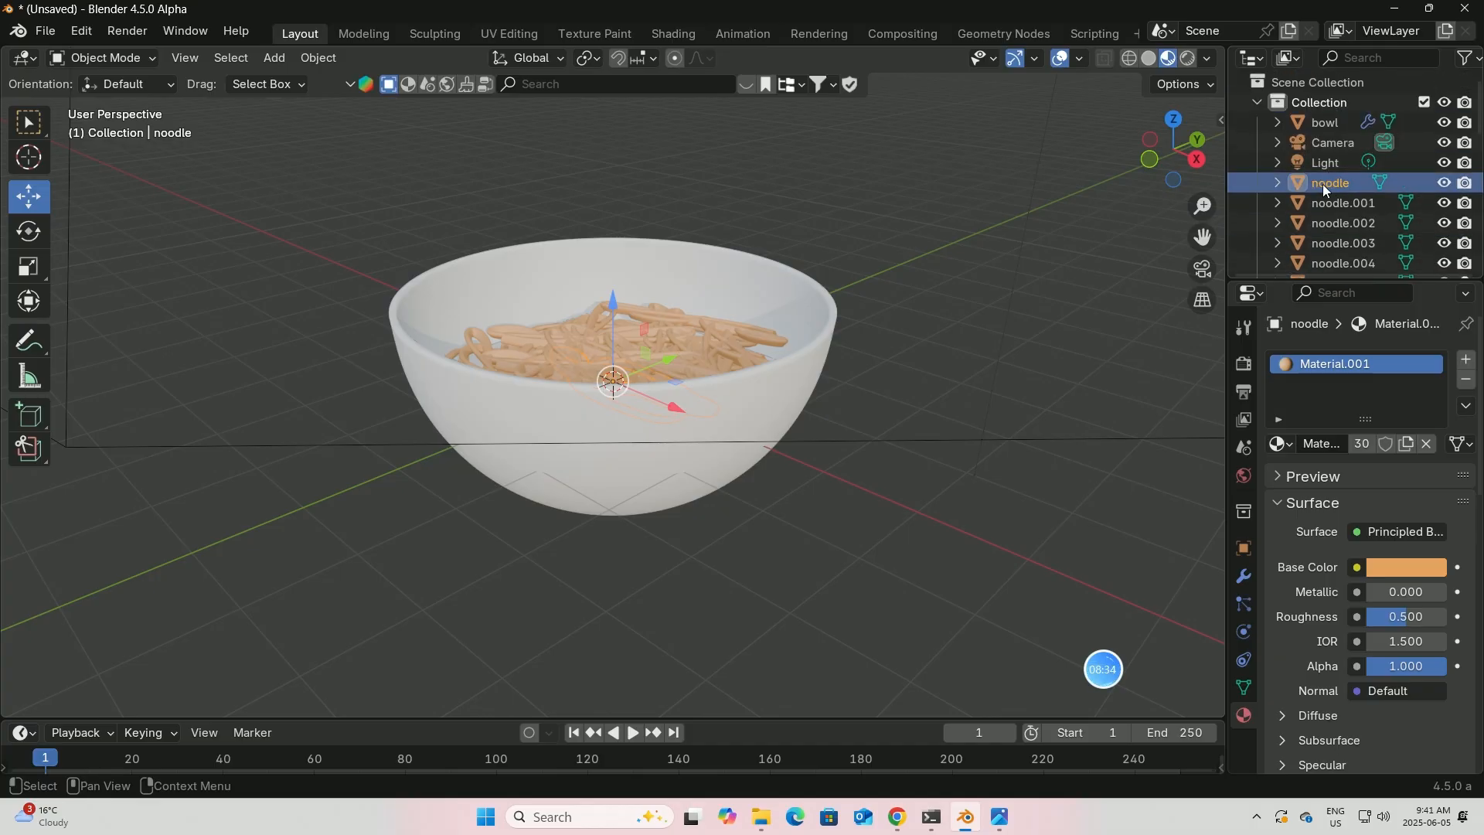
{"action": "scroll", "coordinate": [1323, 189], "scroll_direction": "down", "scroll_amount": 12}
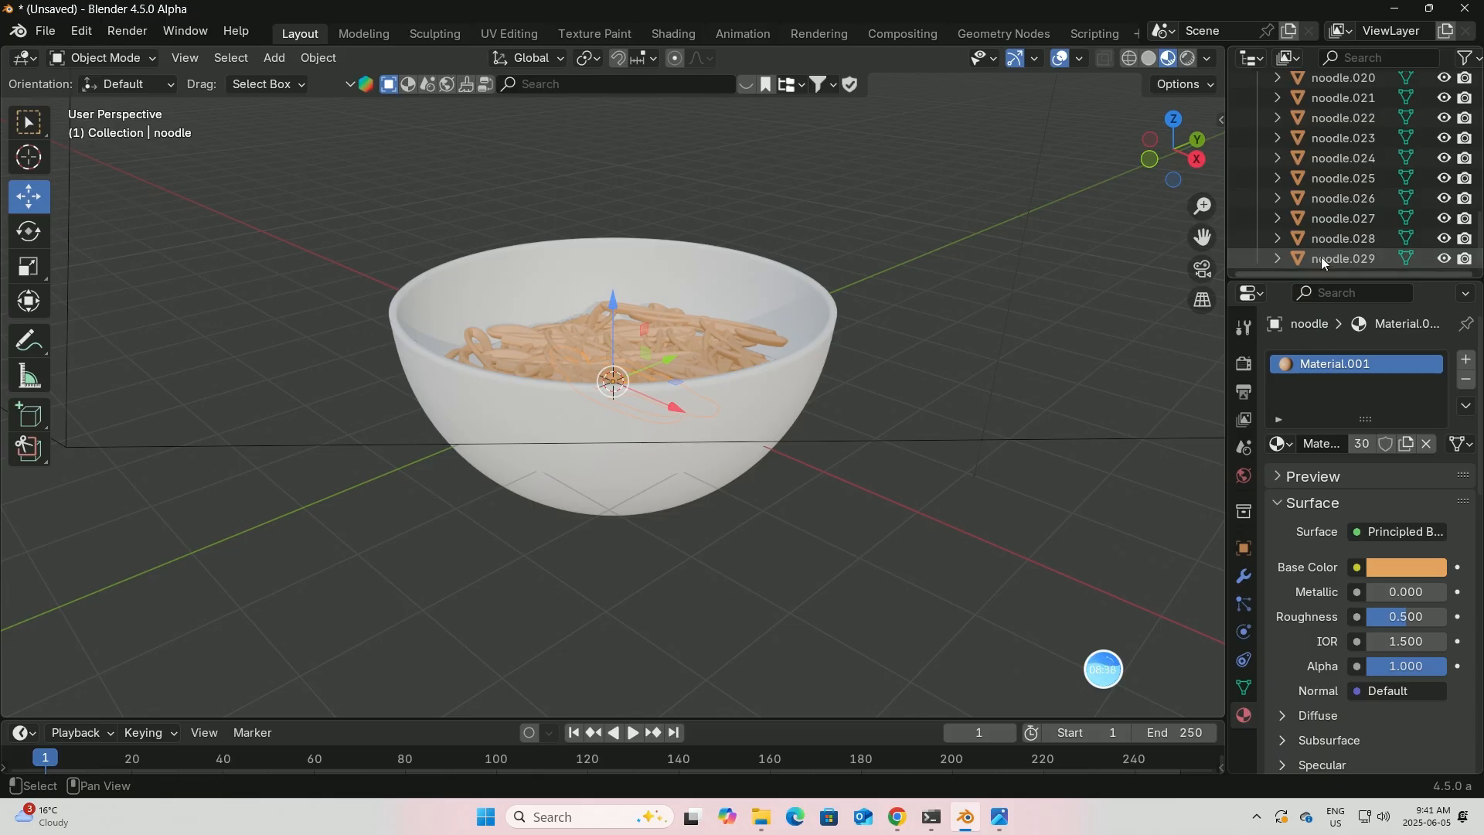
{"action": "left_click", "coordinate": [1320, 256], "text": "shift"}
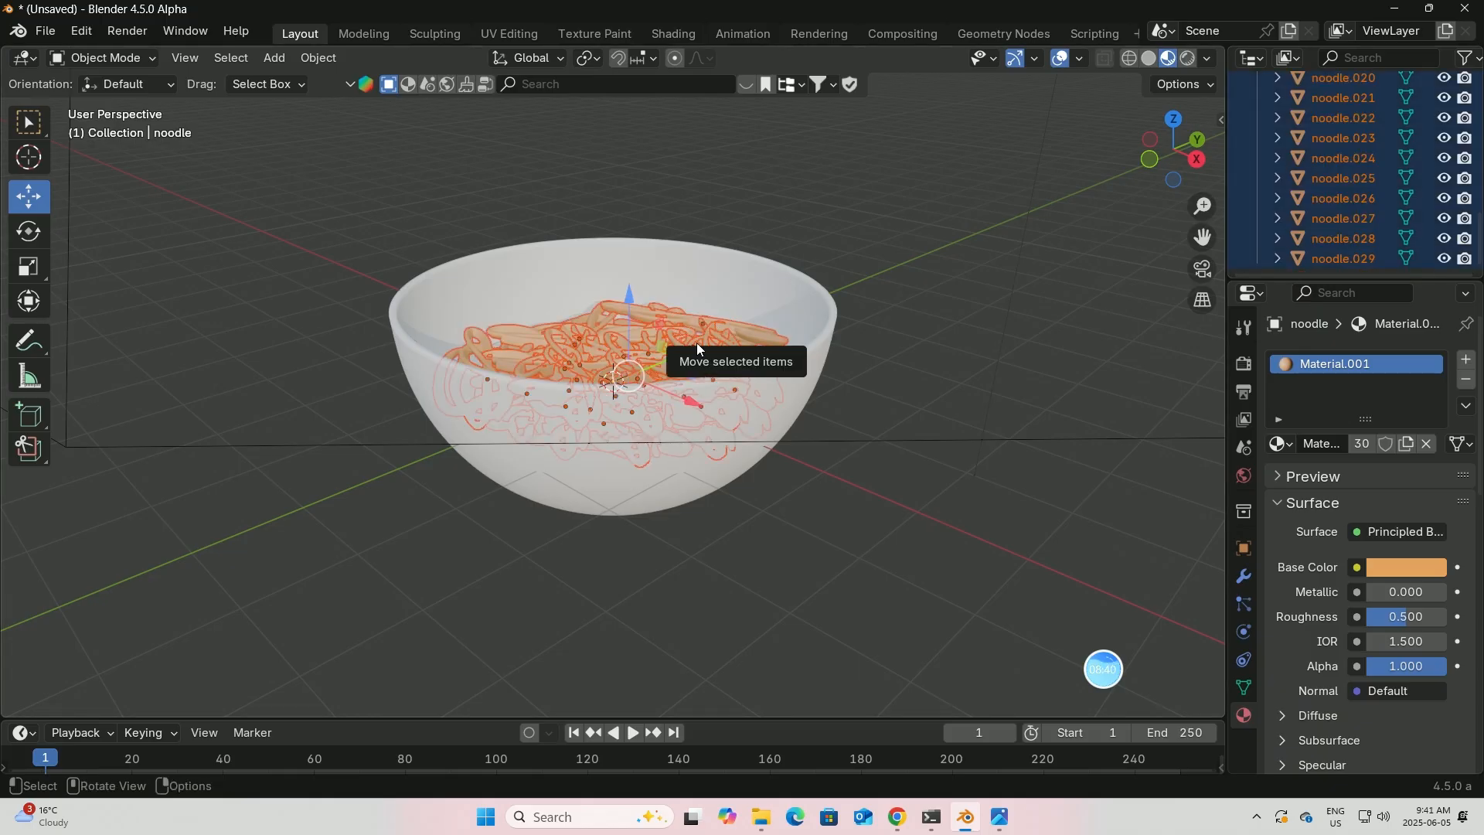
{"action": "key", "text": "m"}
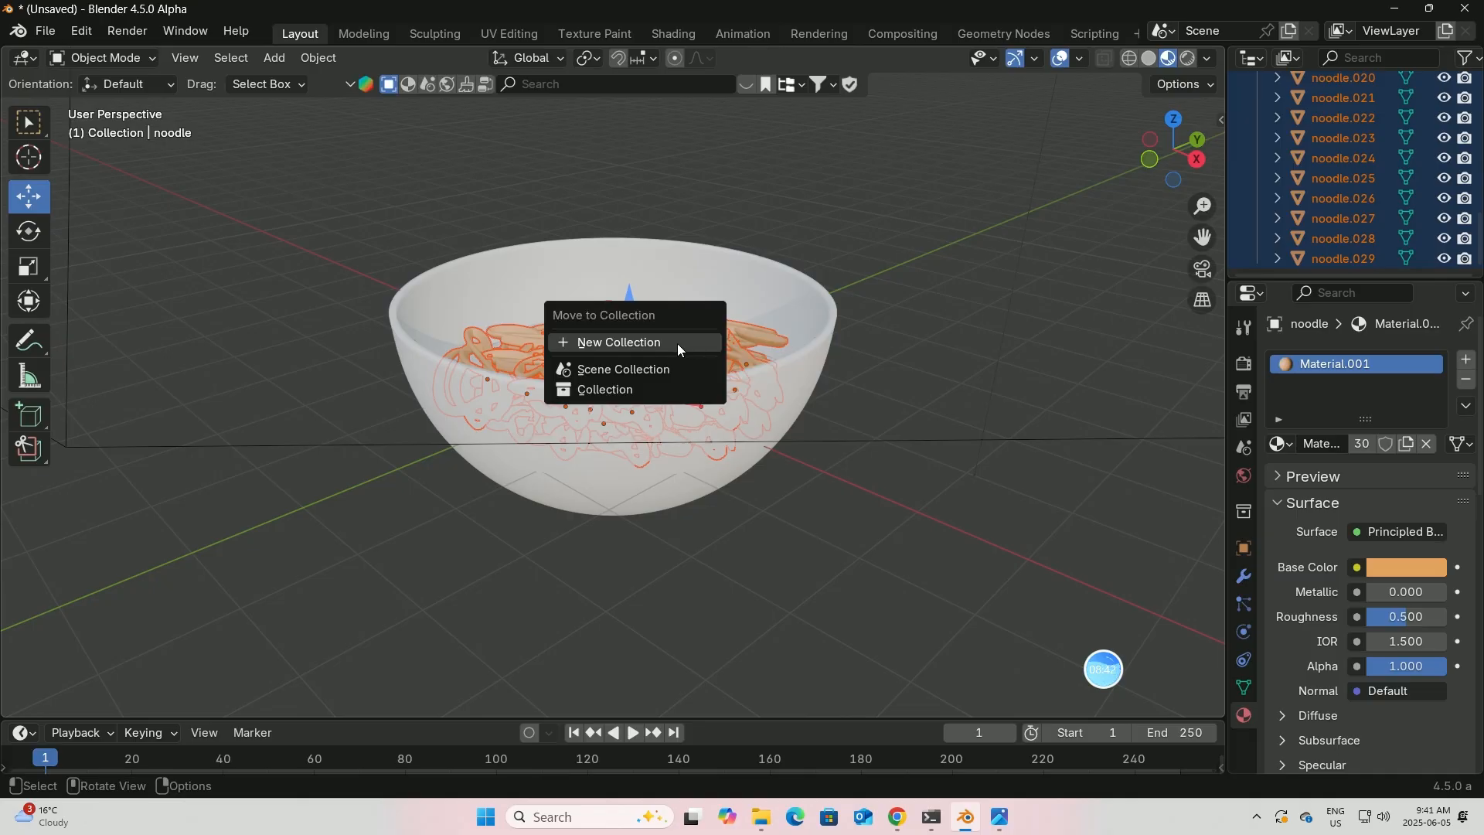
{"action": "left_click", "coordinate": [677, 344]}
{"action": "key", "text": "BackSpace"}
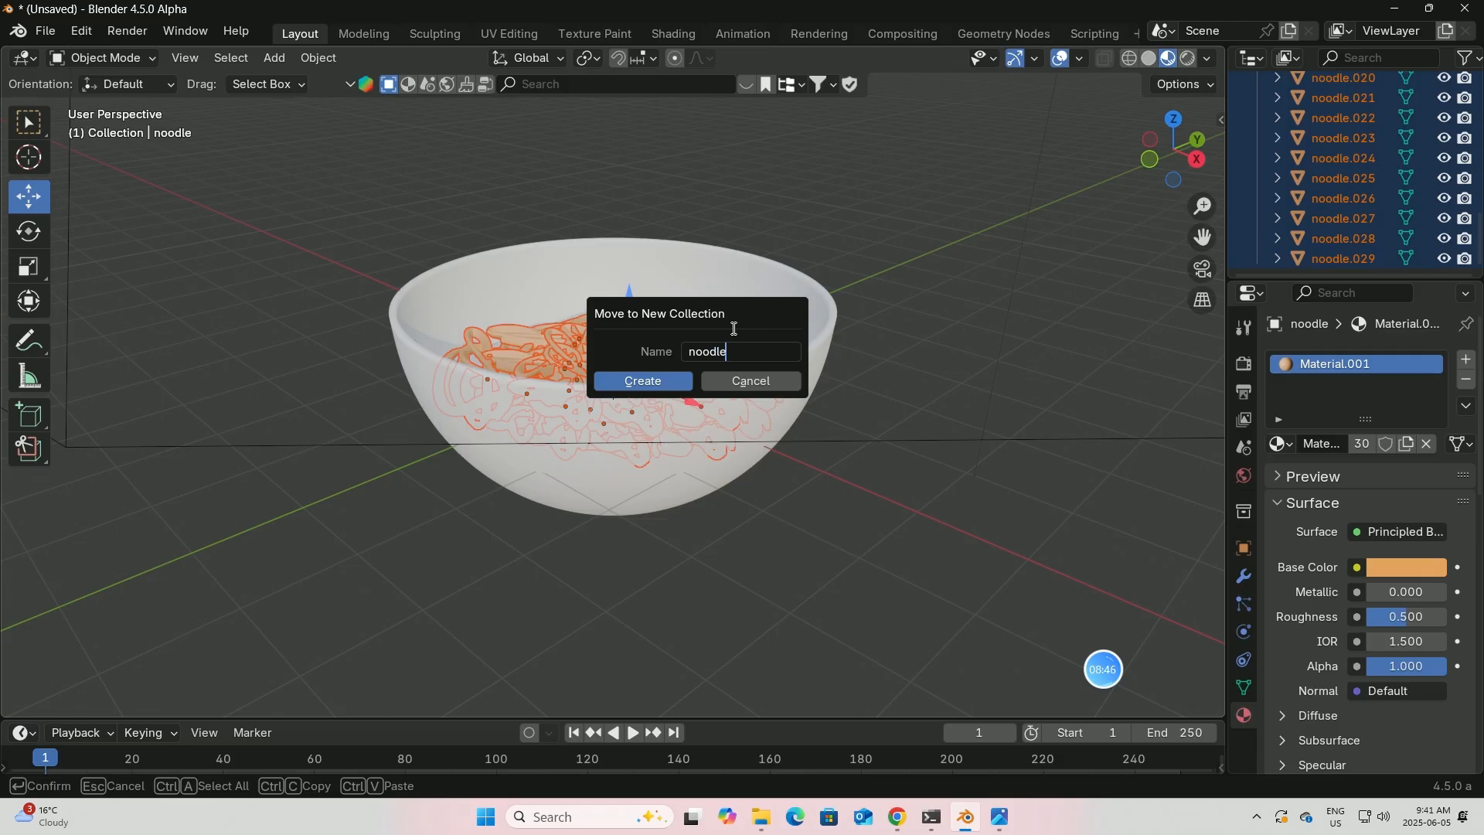
{"action": "left_click", "coordinate": [644, 382]}
- Add a UV sphere at the bowl's centre and scale it up uniformly to nearly the bowl's width
{"action": "scroll", "coordinate": [667, 302], "scroll_direction": "up", "scroll_amount": 4}
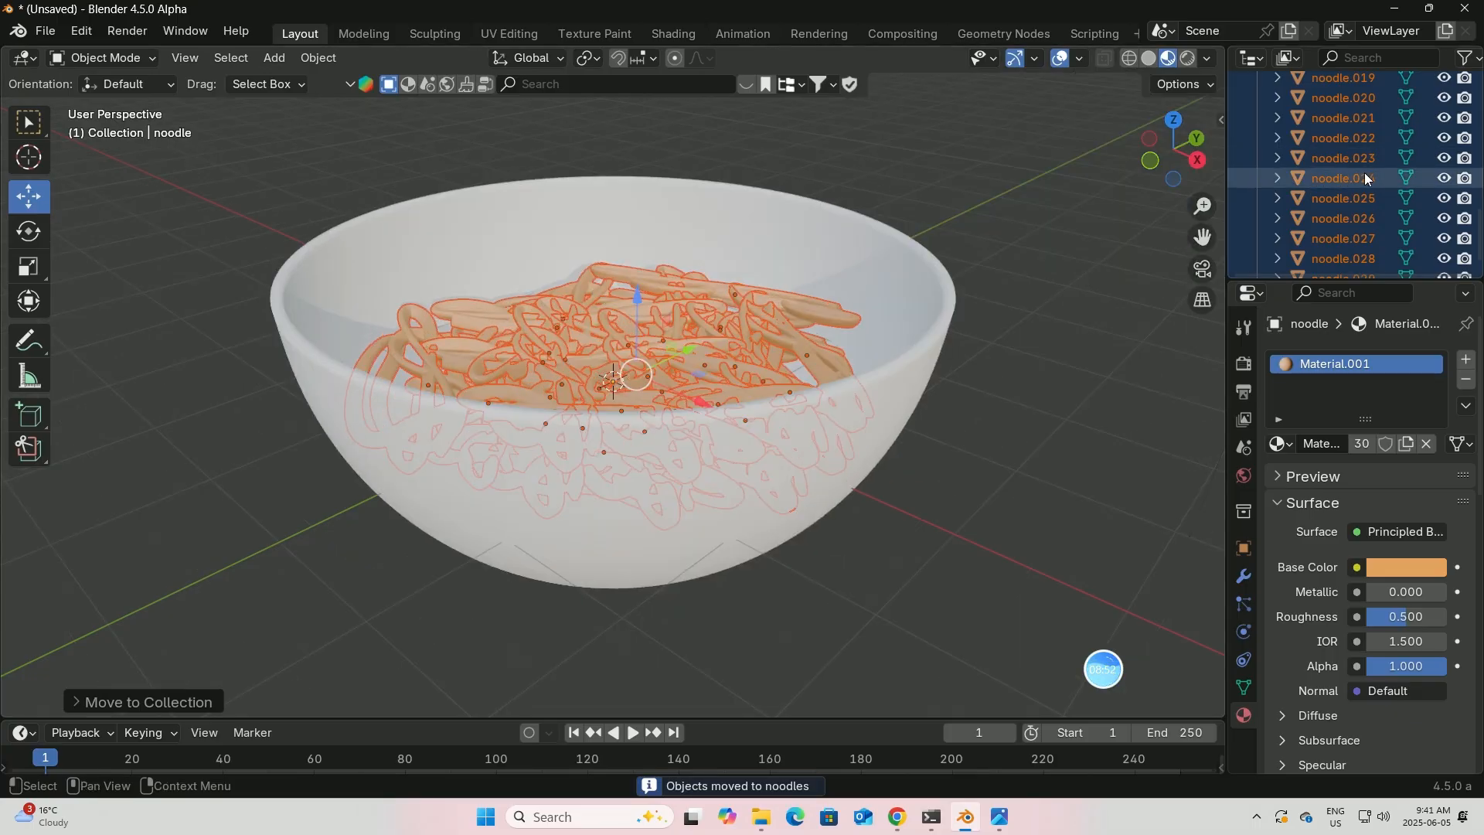
{"action": "left_click", "coordinate": [274, 57]}
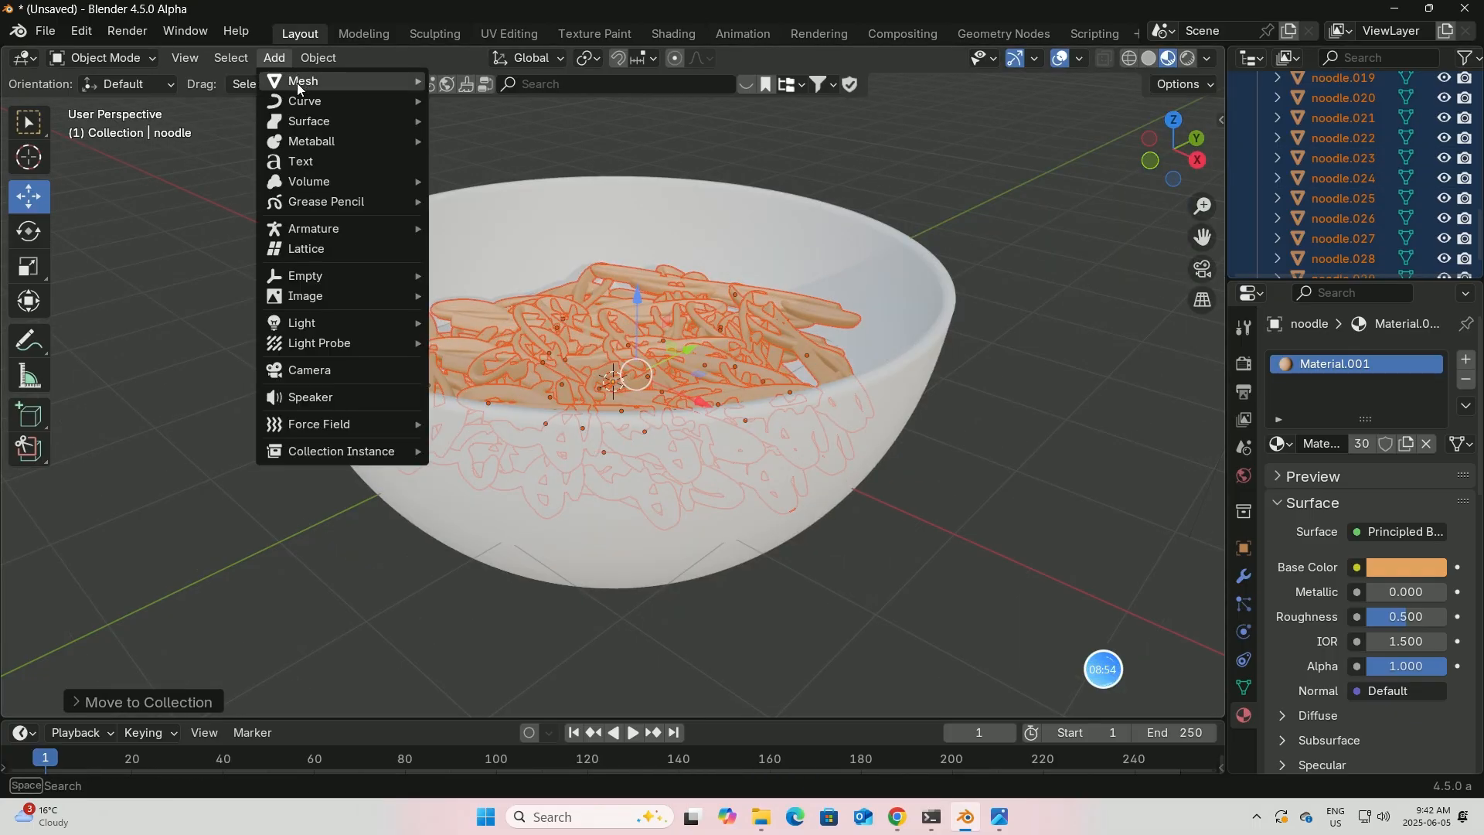
{"action": "mouse_move", "coordinate": [300, 82]}
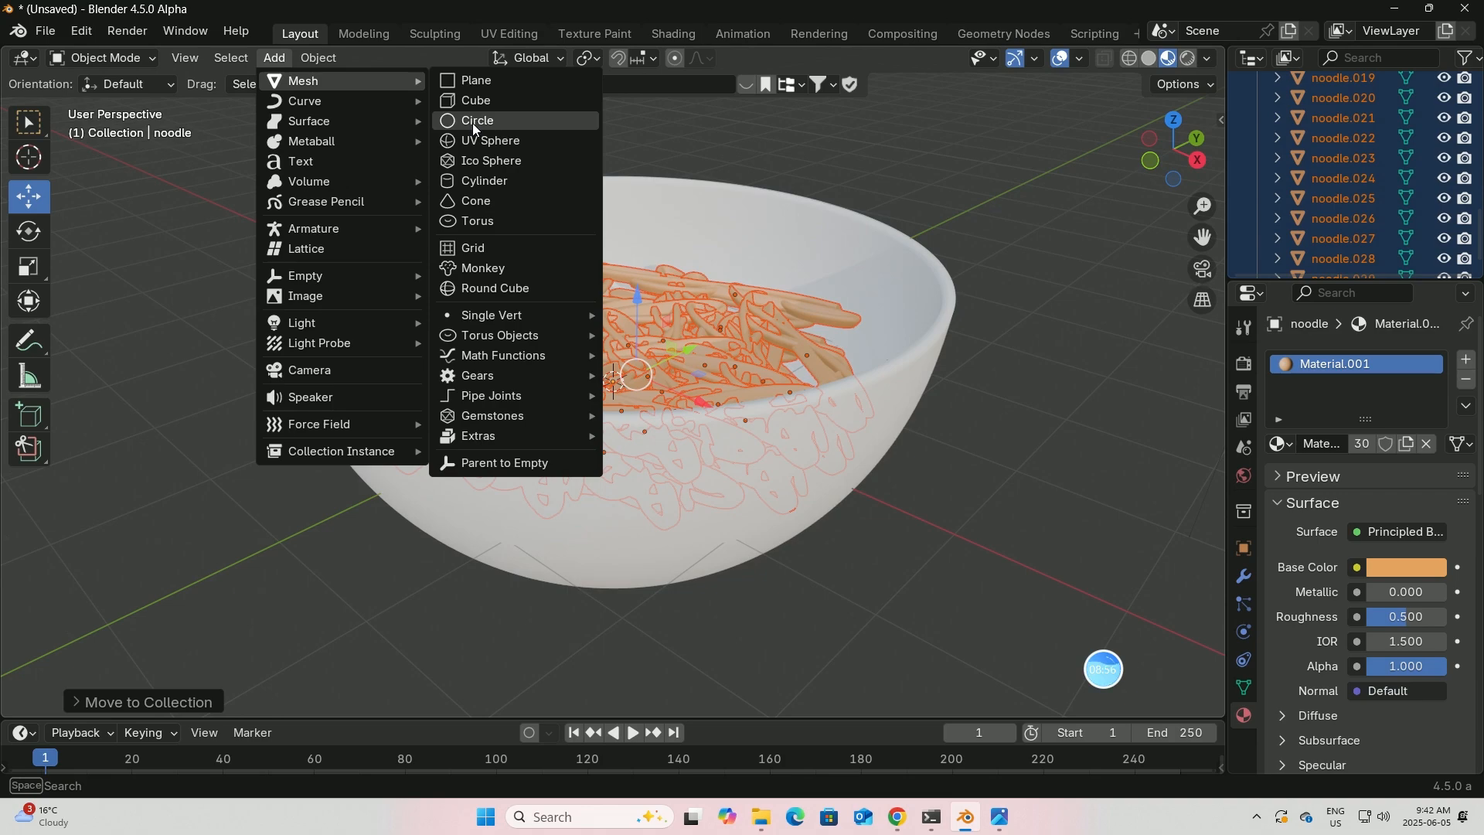
{"action": "left_click", "coordinate": [471, 143]}
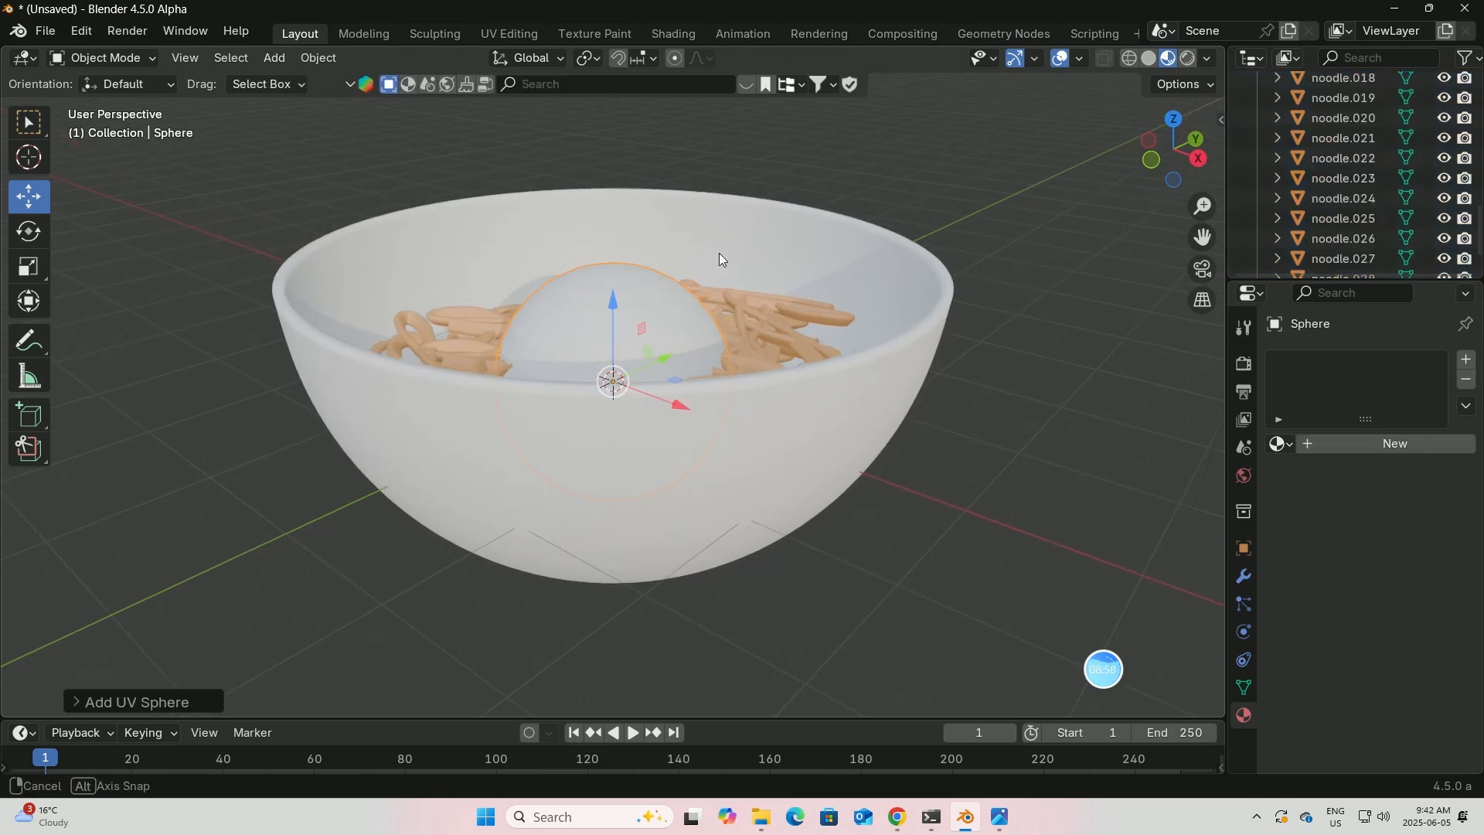
{"action": "left_click", "coordinate": [31, 266]}
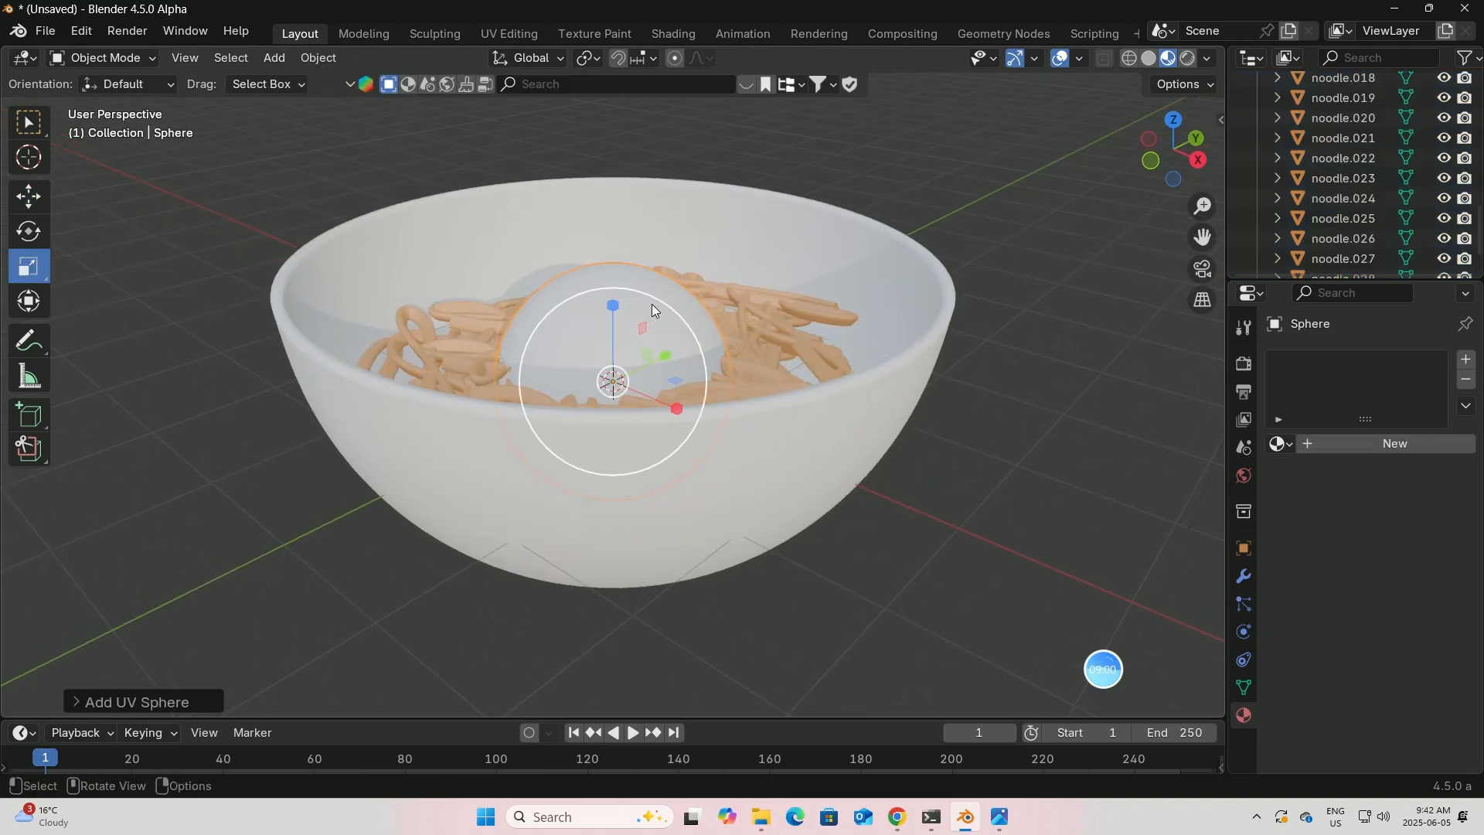
{"action": "left_click_drag", "start_coordinate": [655, 299], "coordinate": [822, 294]}
{"action": "middle_click_drag", "start_coordinate": [822, 294], "coordinate": [898, 300]}
{"action": "scroll", "coordinate": [898, 300], "scroll_direction": "down", "scroll_amount": 2}
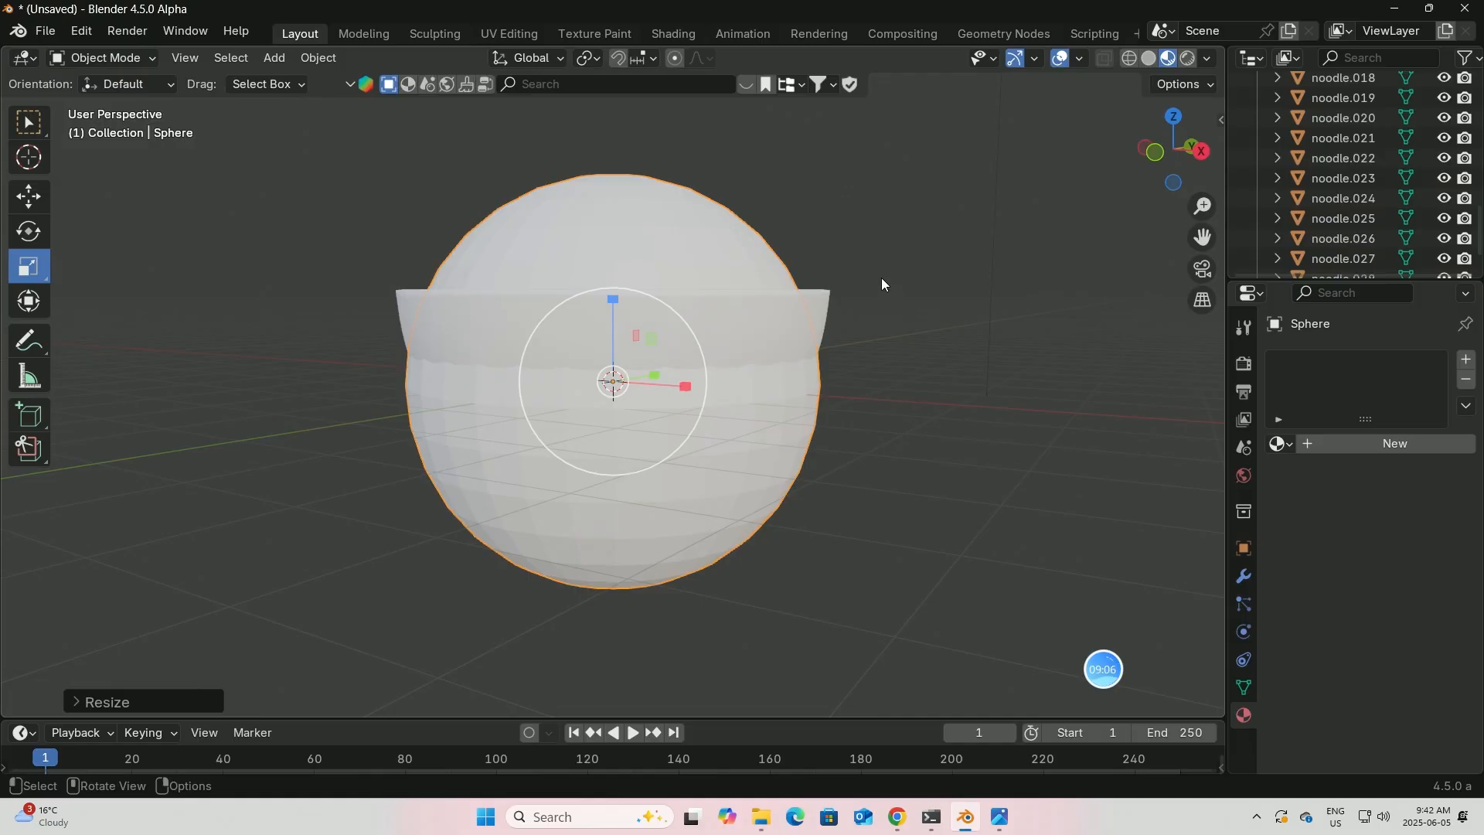
- Enter Edit Mode on the sphere and show it as a wireframe from the front
{"action": "key", "text": "KP_1"}
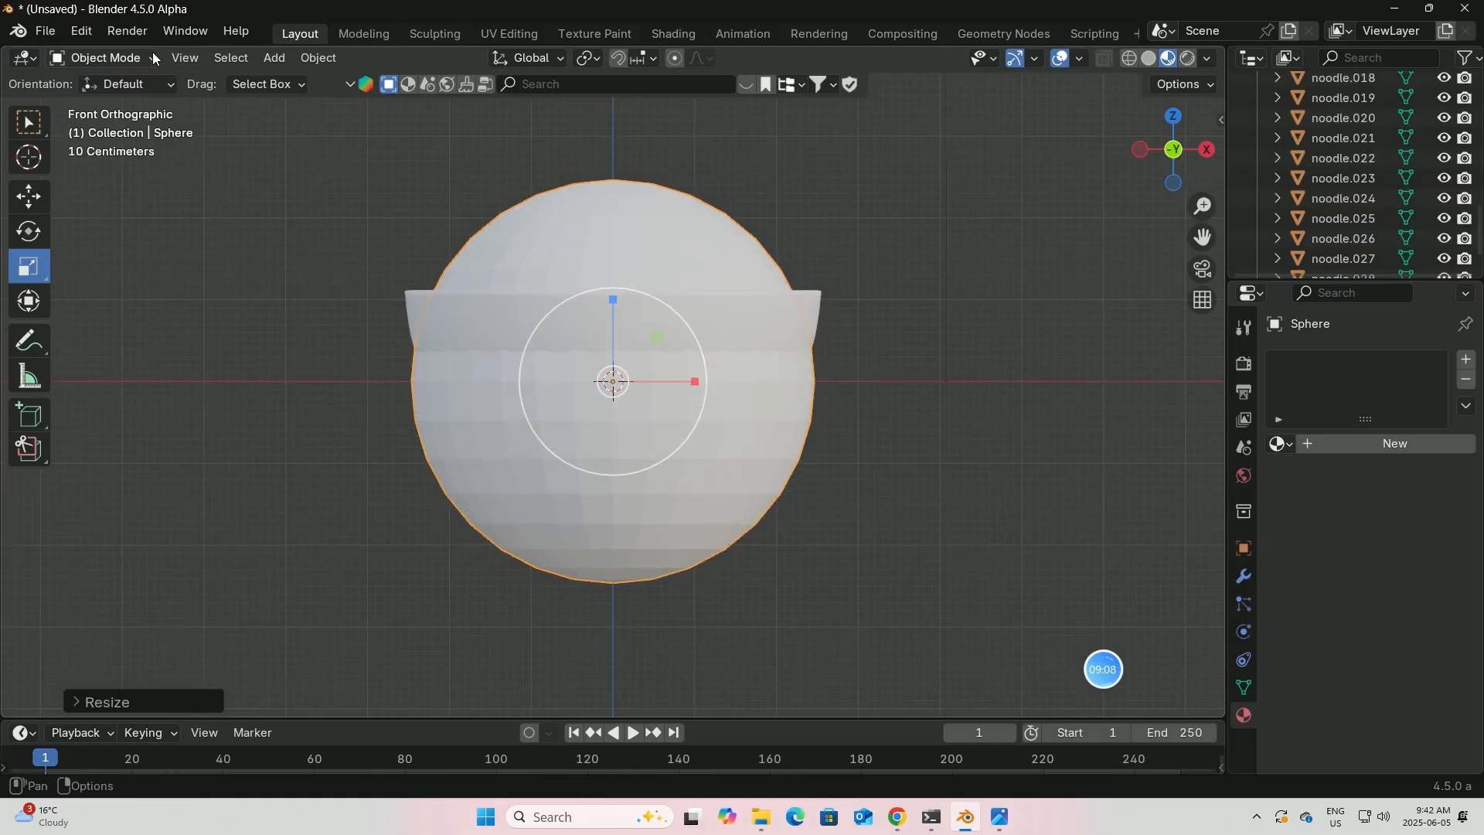
{"action": "left_click", "coordinate": [100, 58]}
{"action": "left_click", "coordinate": [121, 102]}
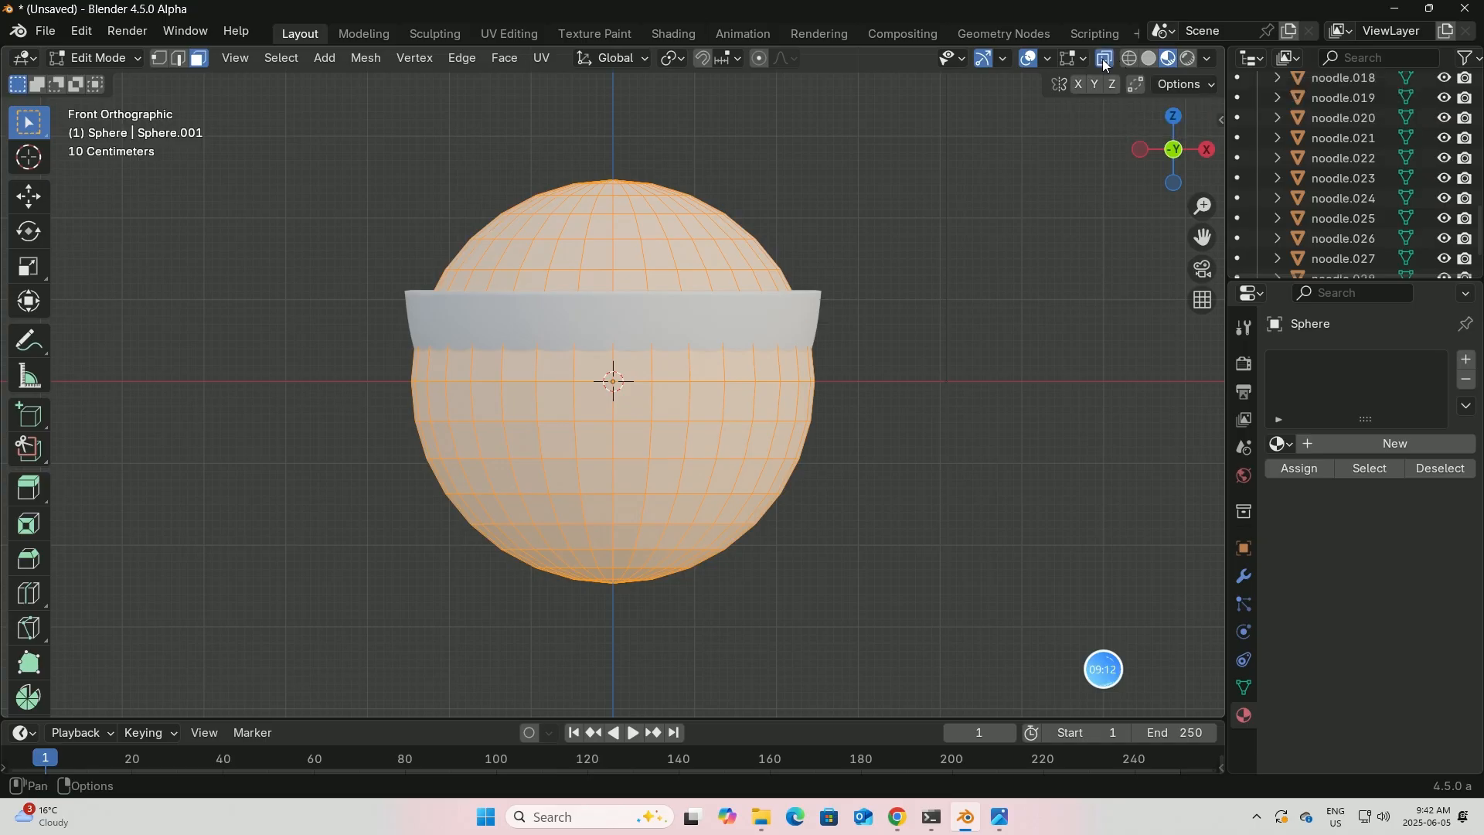
{"action": "left_click", "coordinate": [1129, 58]}
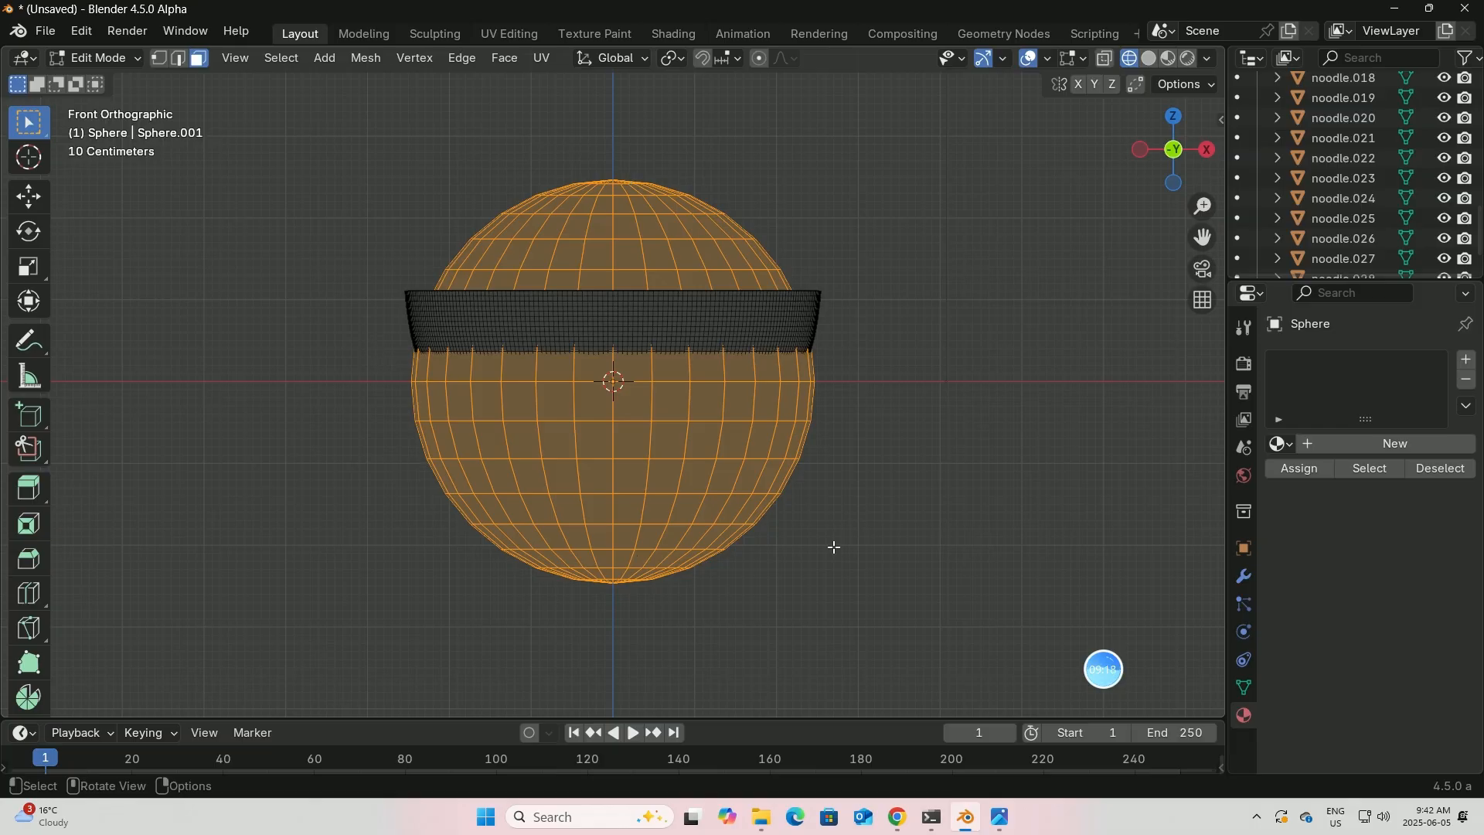
- Try deleting the sphere's faces below the bowl's upper band without X-ray, and undo the deletion
{"action": "left_click_drag", "start_coordinate": [363, 354], "coordinate": [896, 627]}
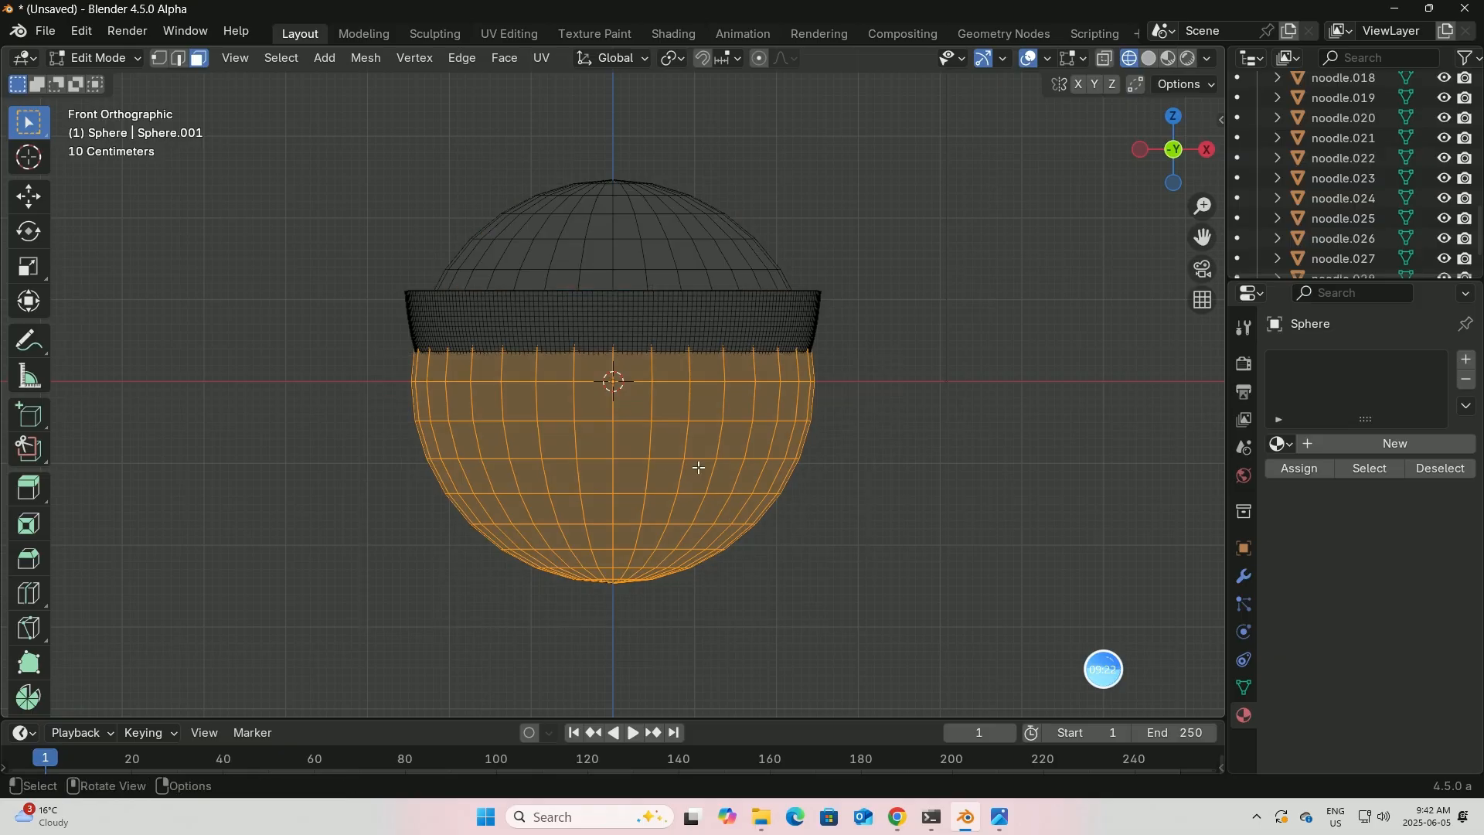
{"action": "key", "text": "x"}
{"action": "left_click", "coordinate": [627, 467]}
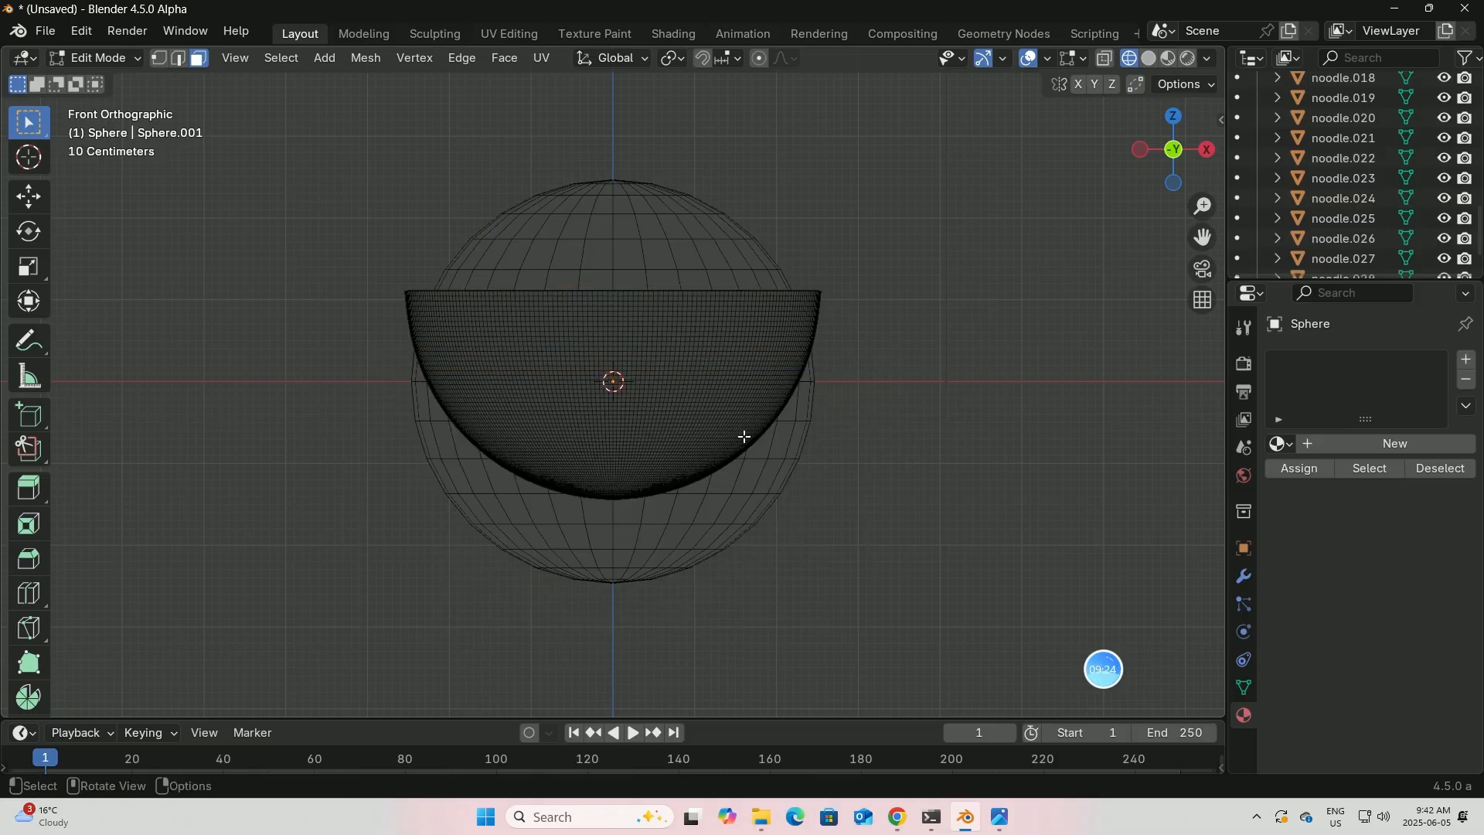
{"action": "mouse_move", "coordinate": [744, 436]}
{"action": "middle_mouse_down"}
{"action": "mouse_move", "coordinate": [722, 476]}
{"action": "mouse_move", "coordinate": [748, 432]}
{"action": "middle_mouse_up"}
{"action": "key", "text": "ctrl+z"}
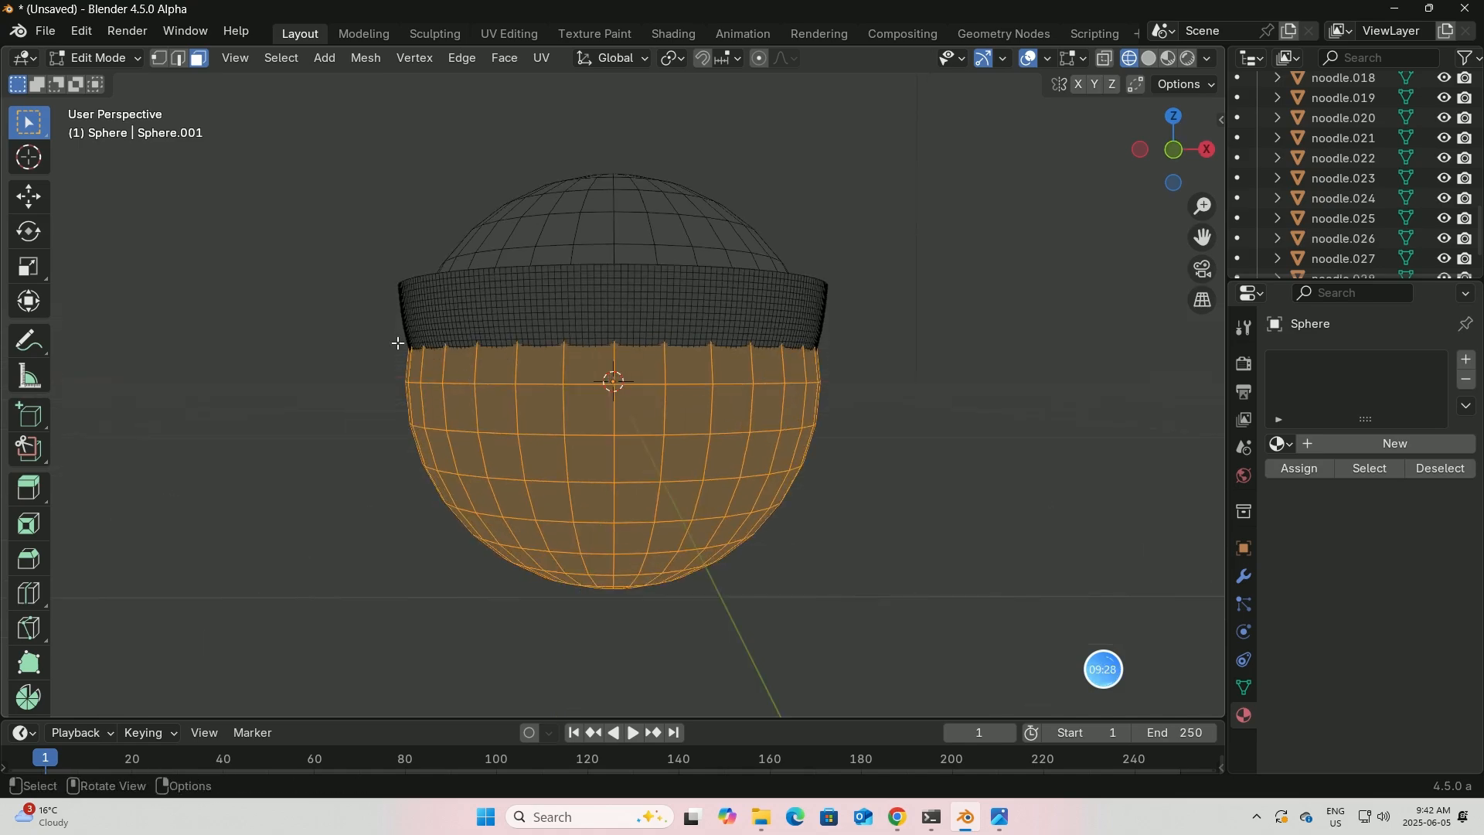
- Enable X-ray so the sphere's hidden back faces can be selected from the front view
{"action": "left_click", "coordinate": [1104, 61]}
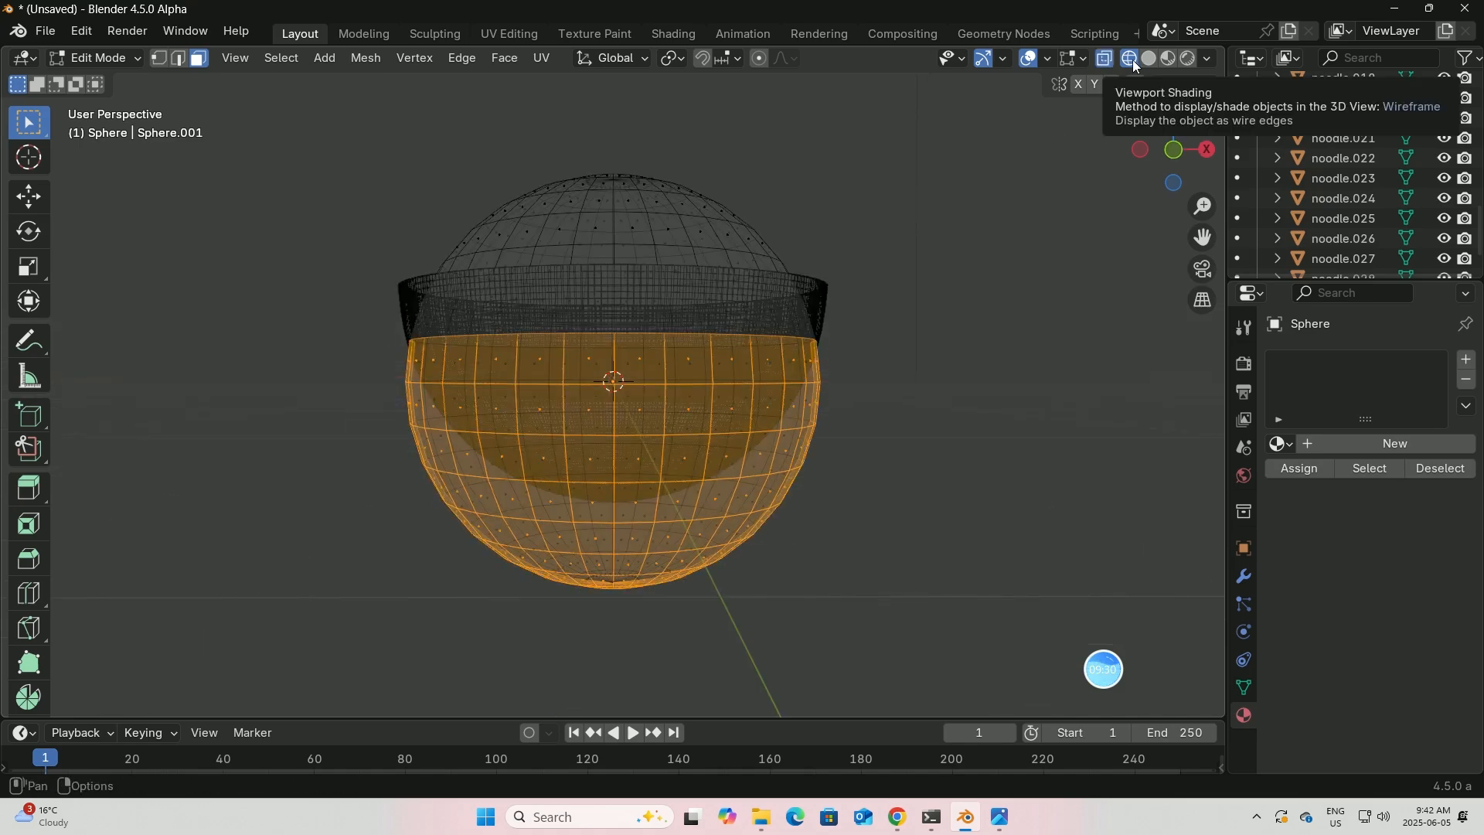
{"action": "key", "text": "KP_1"}
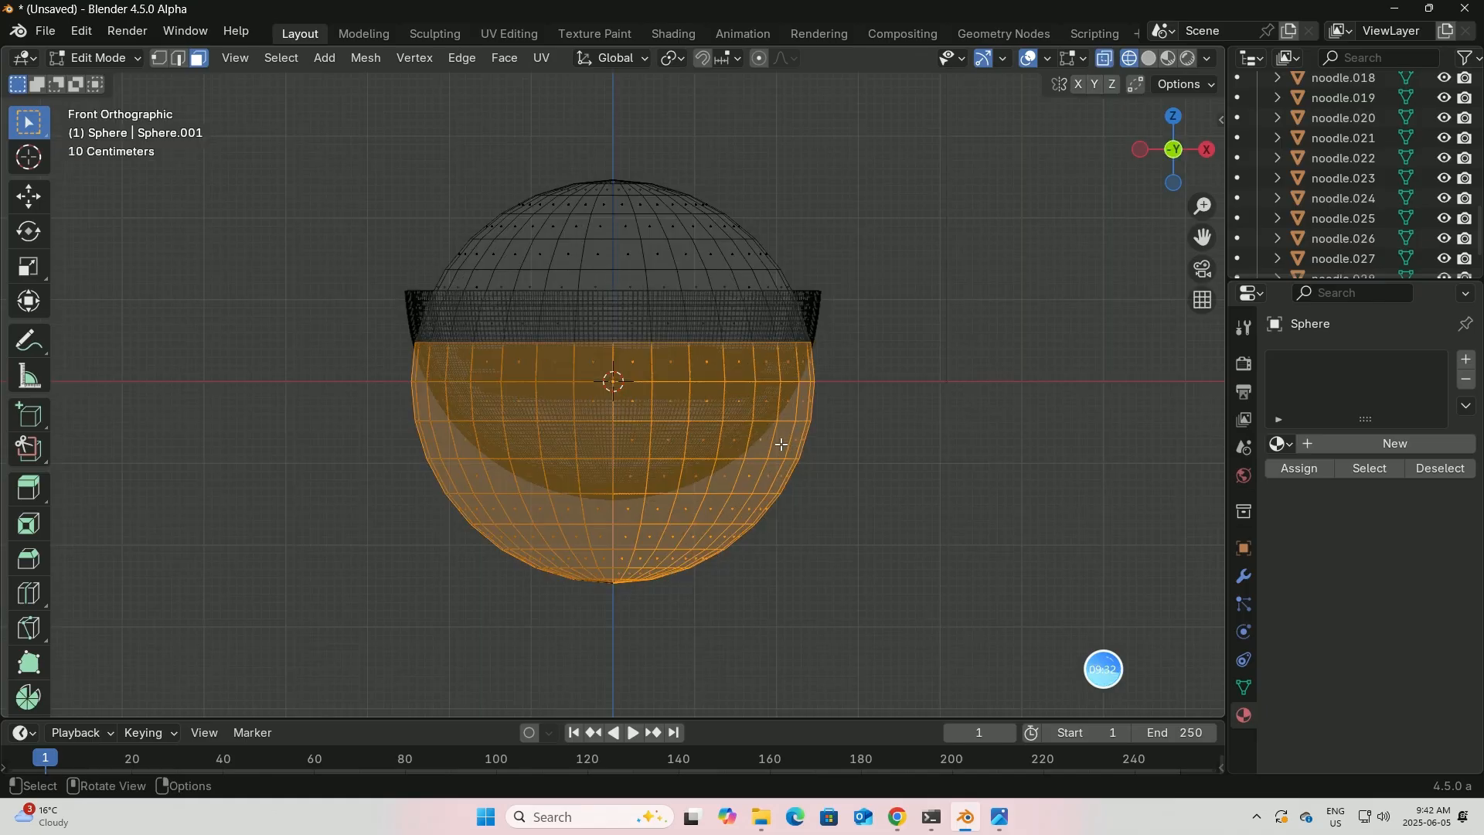
- Try deleting the faces of the sphere's lower part through the whole mesh with X-ray on
{"action": "left_click_drag", "start_coordinate": [367, 345], "coordinate": [869, 609]}
{"action": "key", "text": "x"}
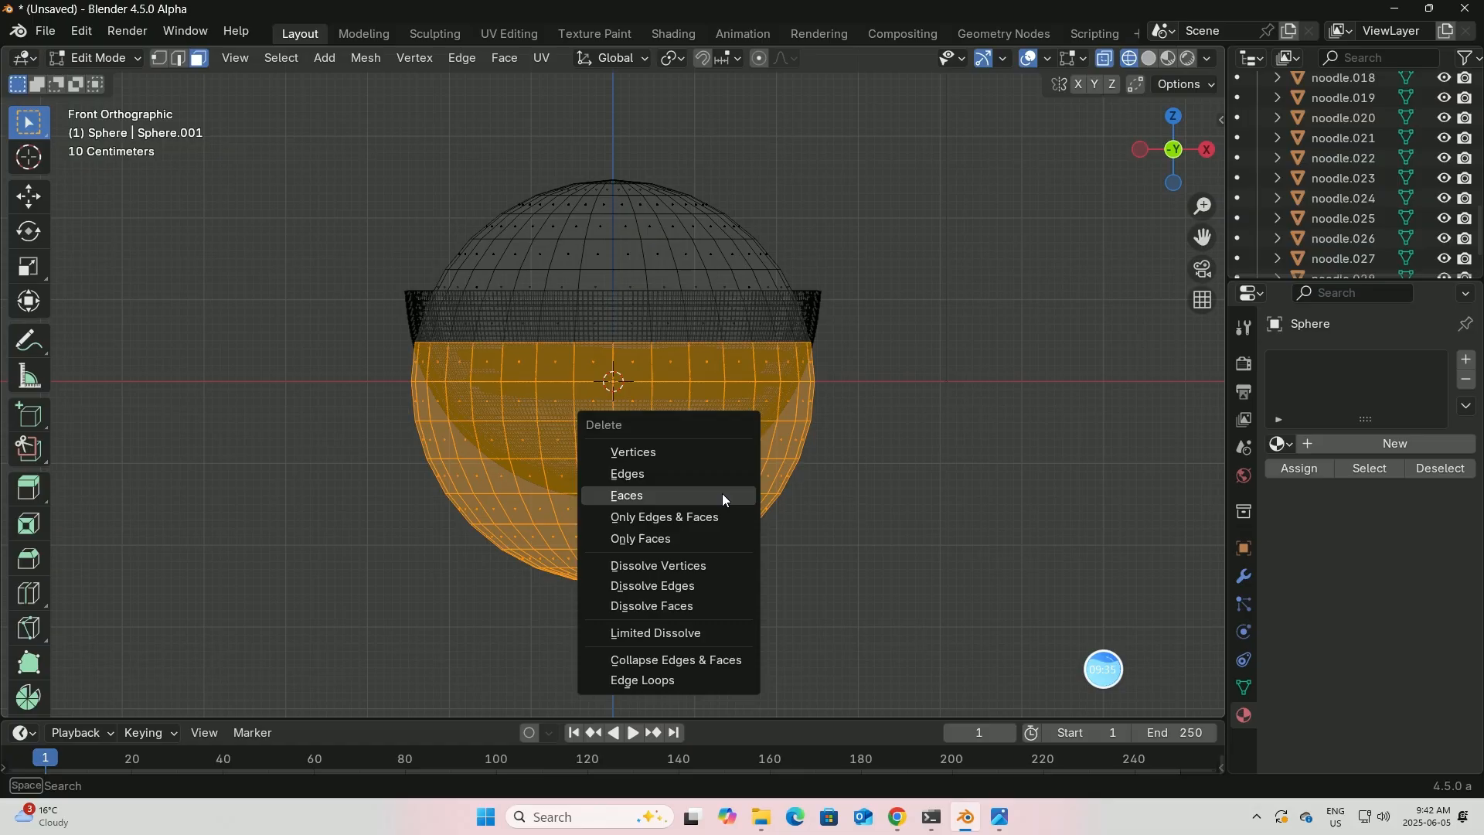
{"action": "left_click", "coordinate": [648, 495]}
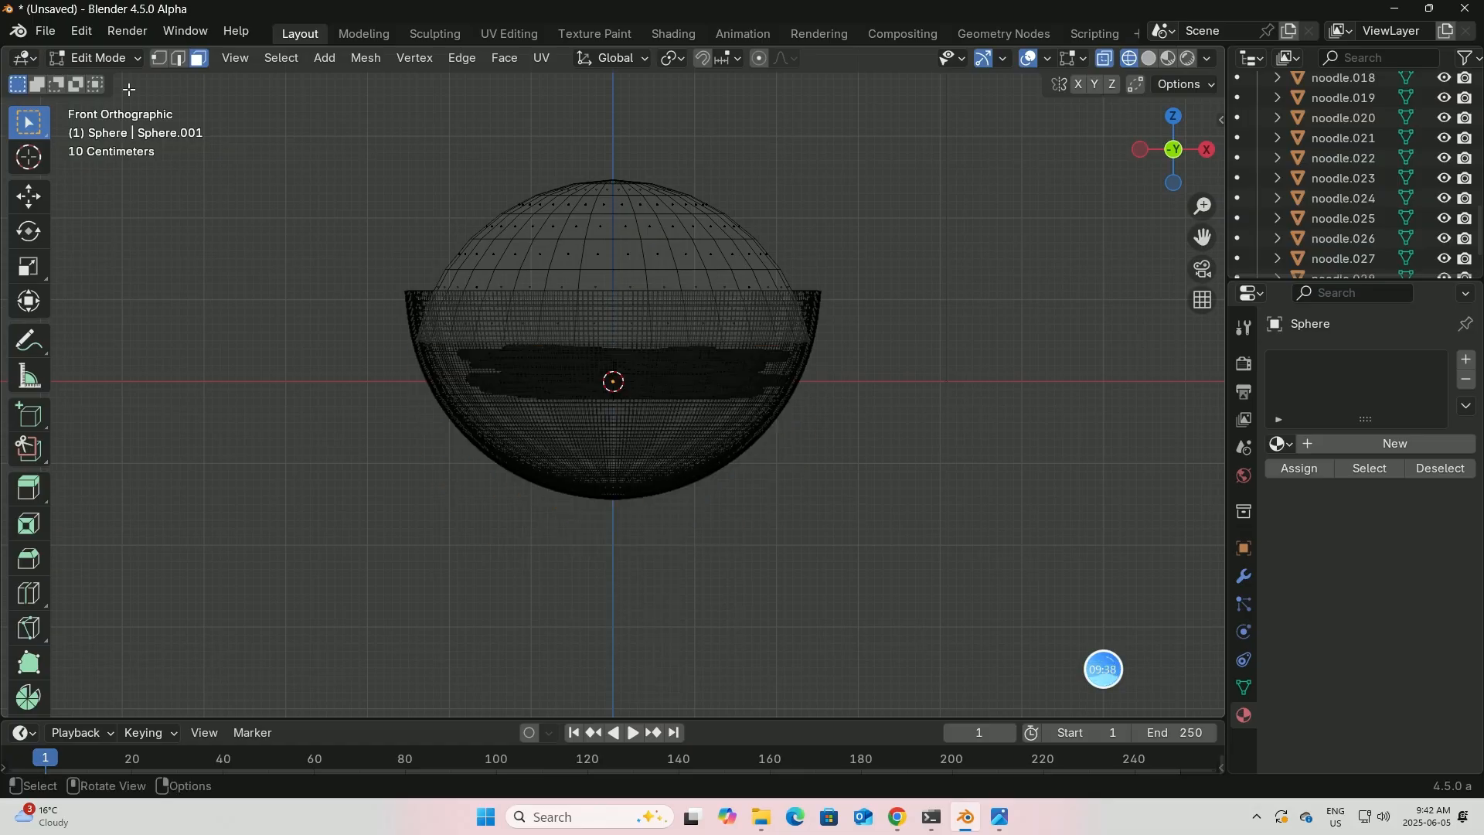
{"action": "left_click", "coordinate": [133, 59]}
{"action": "left_click", "coordinate": [74, 81]}
{"action": "mouse_move", "coordinate": [614, 321]}
{"action": "middle_mouse_down"}
{"action": "mouse_move", "coordinate": [624, 329]}
{"action": "mouse_move", "coordinate": [609, 325]}
{"action": "middle_mouse_up"}
{"action": "key", "text": "Tab"}
{"action": "key", "text": "a"}
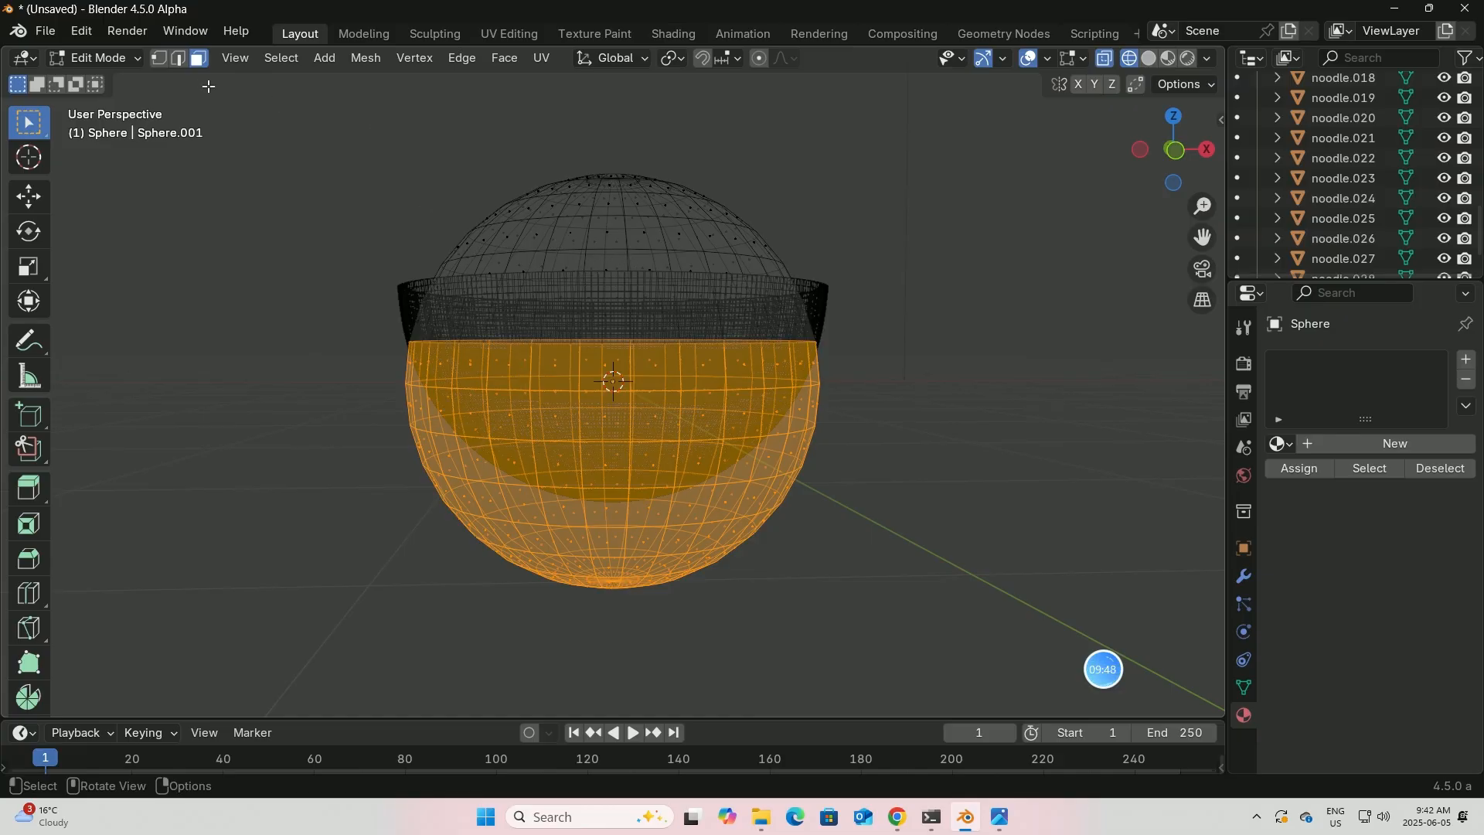
- Delete the faces of the sphere's upper half from the front view, leaving the lower hemisphere
{"action": "key", "text": "alt+a"}
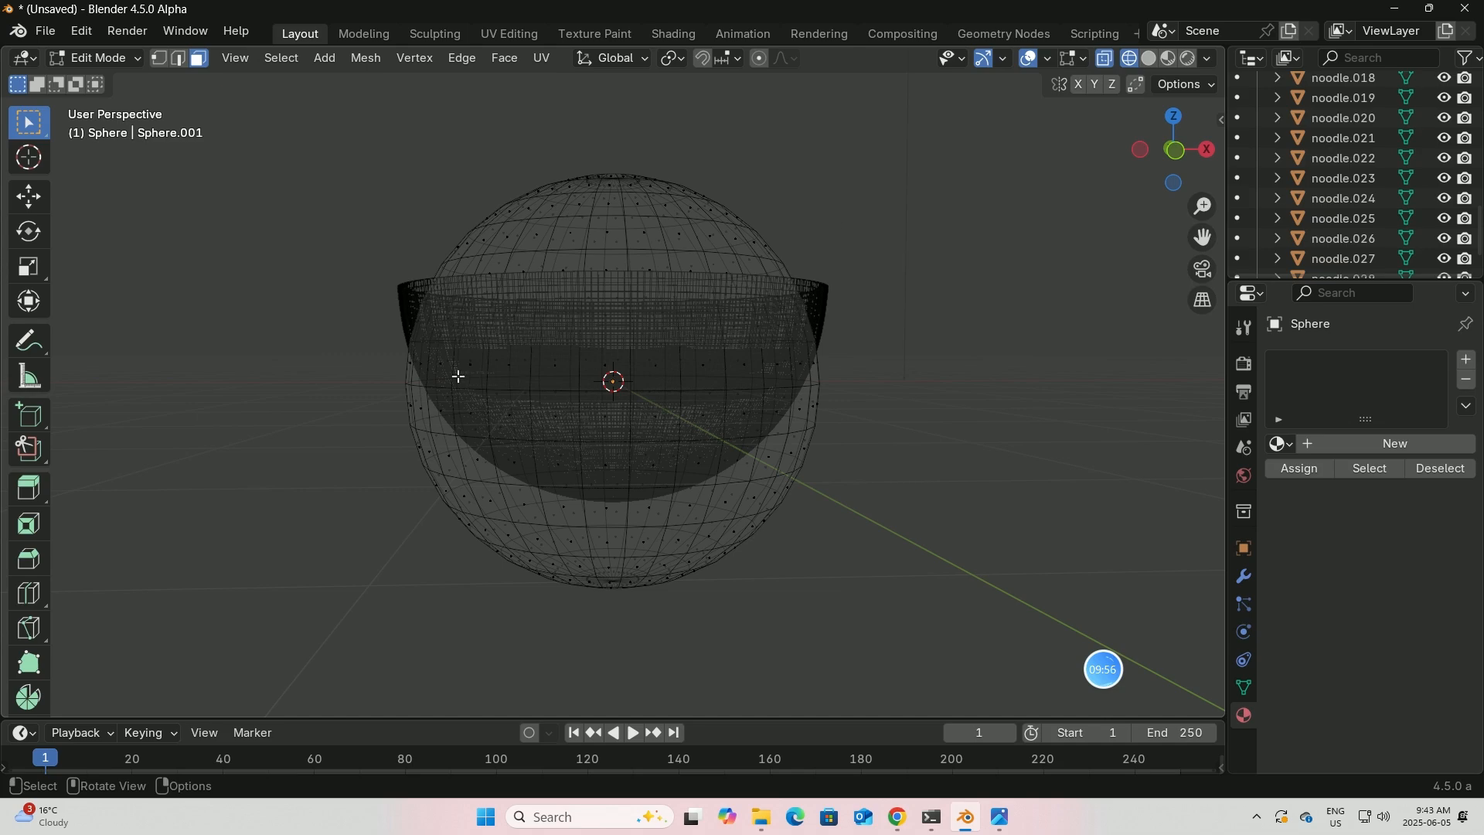
{"action": "key", "text": "a"}
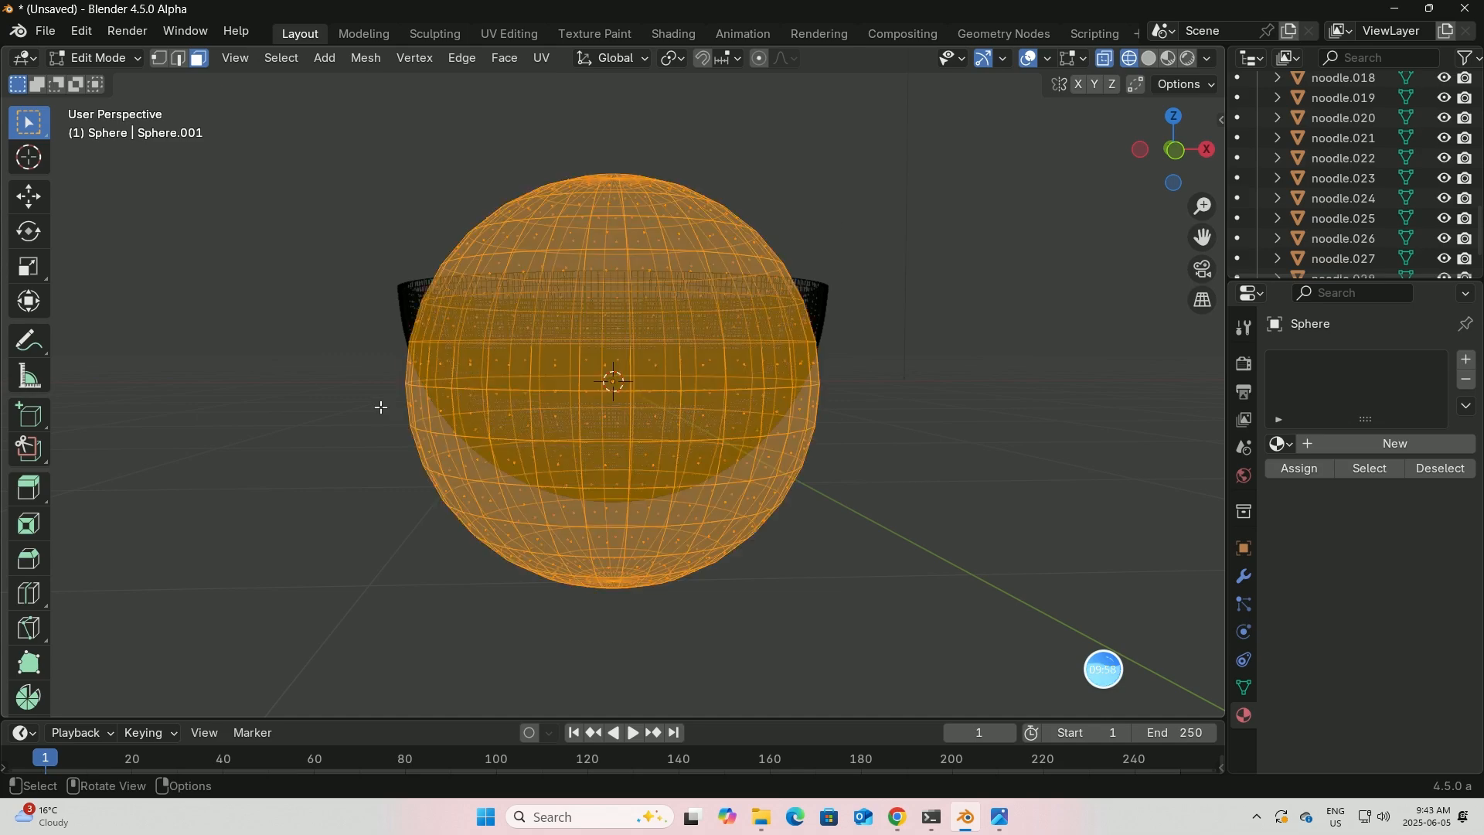
{"action": "key", "text": "KP_1"}
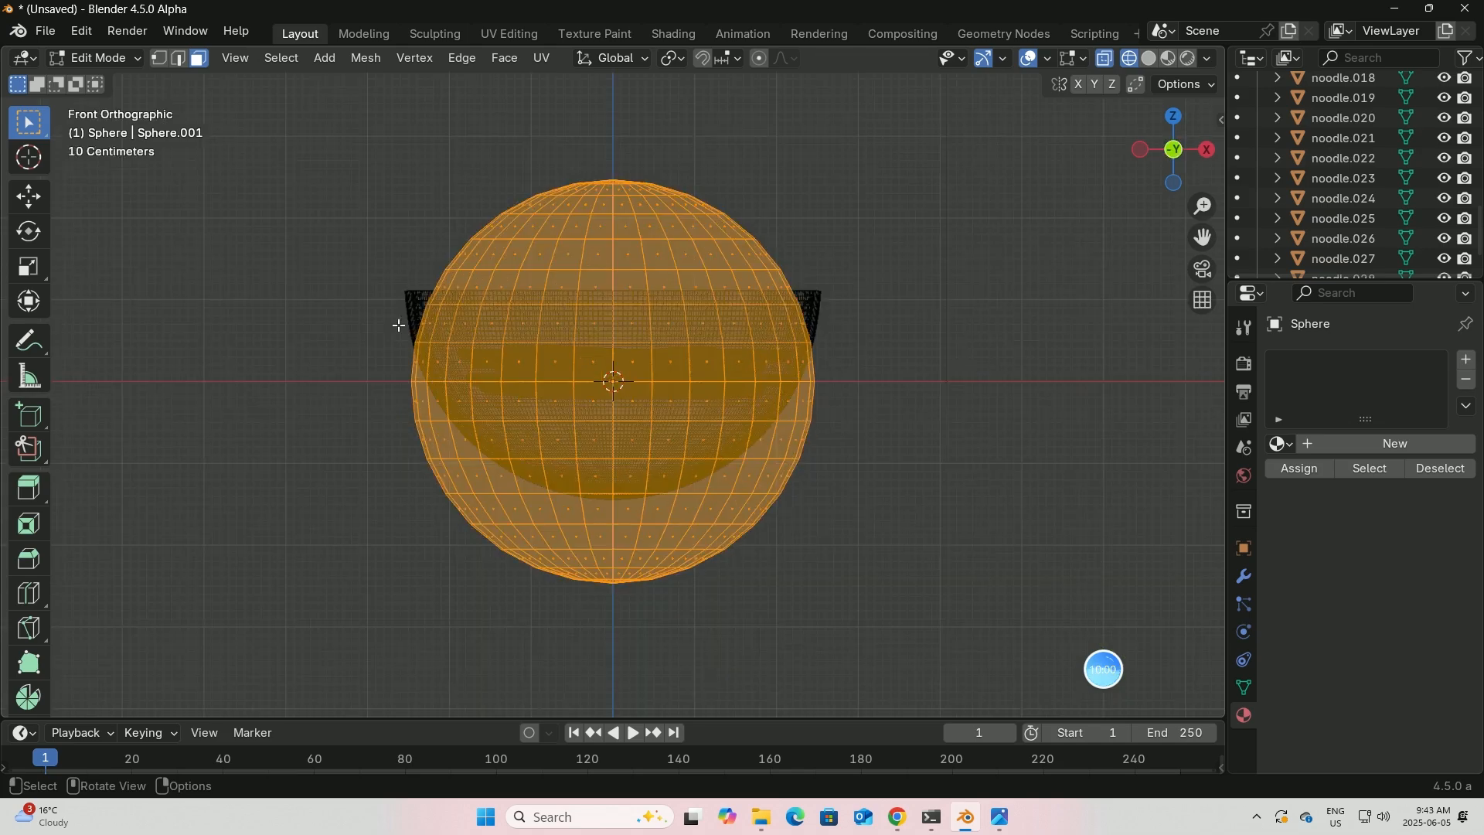
{"action": "left_click_drag", "start_coordinate": [379, 399], "coordinate": [889, 621]}
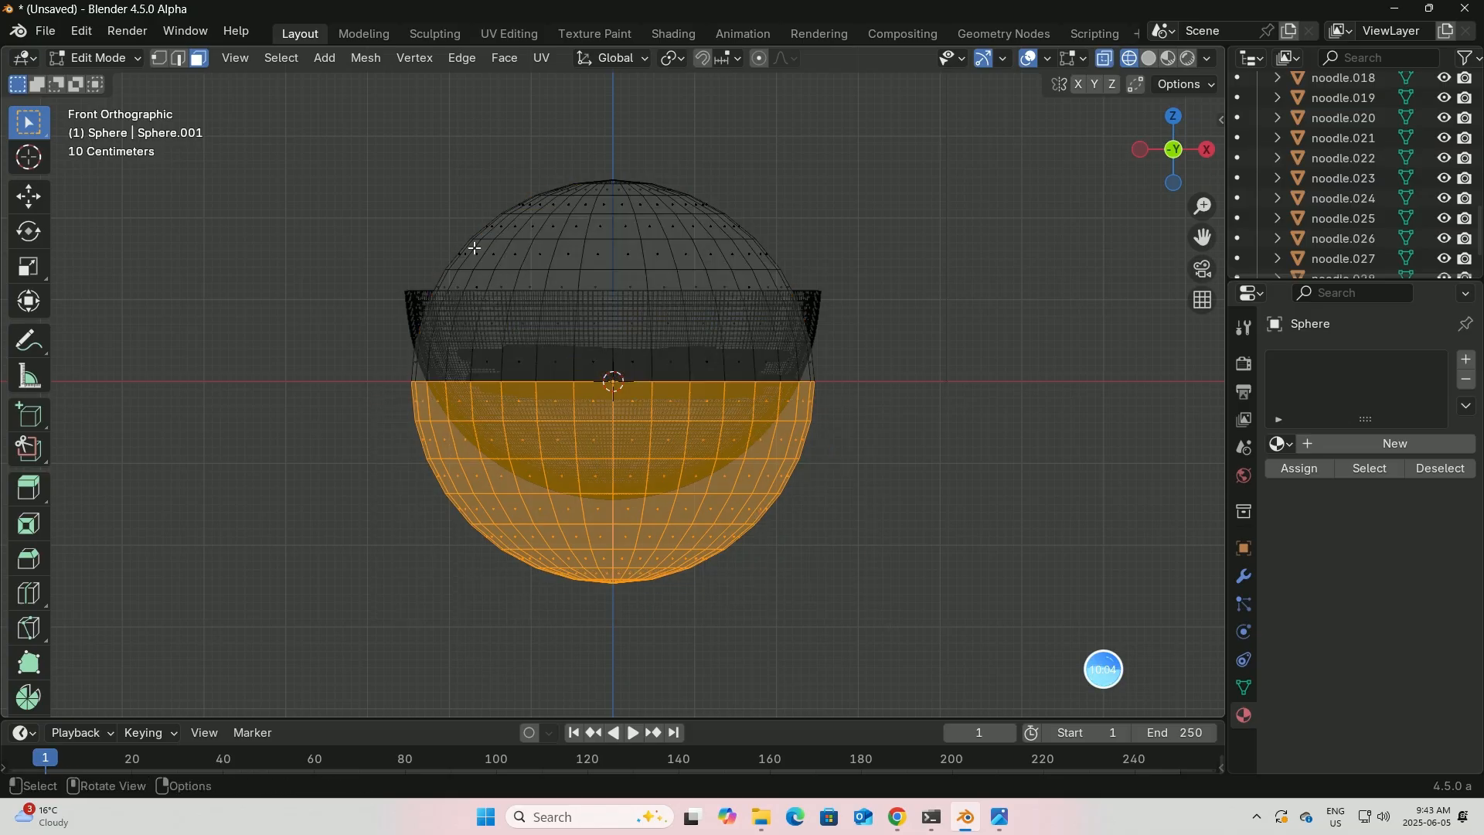
{"action": "left_click", "coordinate": [369, 176]}
{"action": "key", "text": "a"}
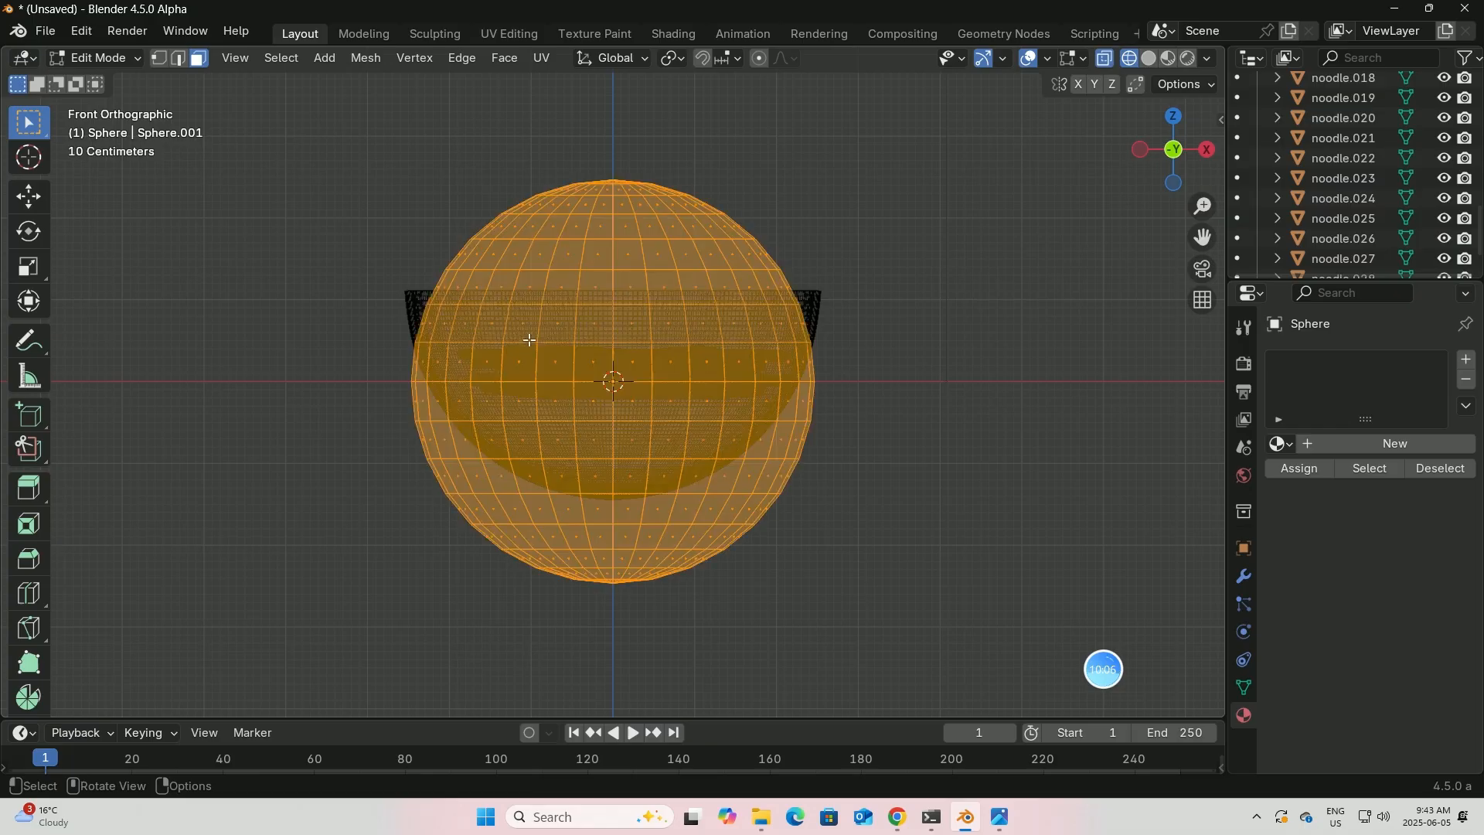
{"action": "left_click_drag", "start_coordinate": [294, 164], "coordinate": [916, 380]}
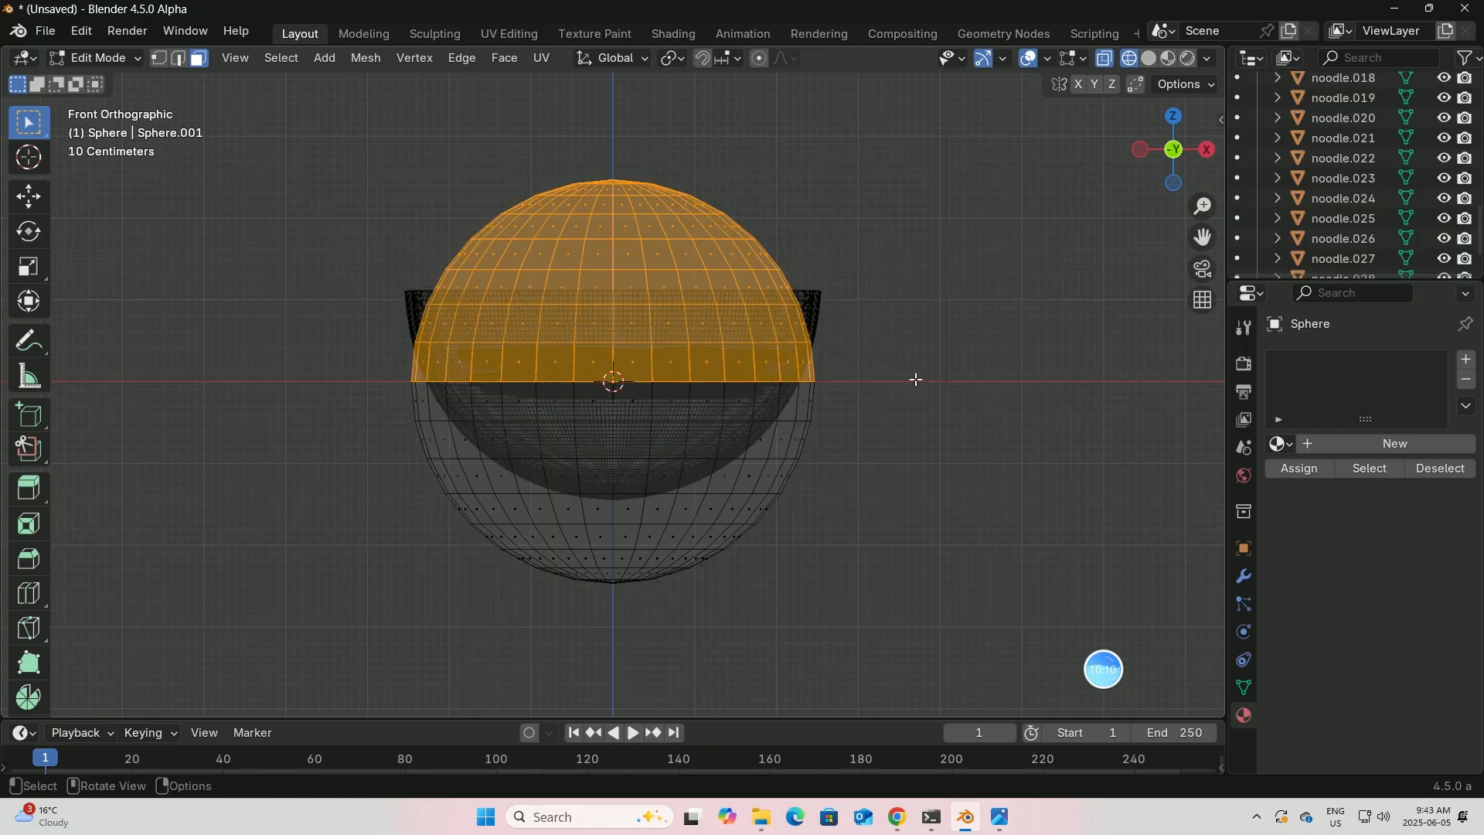
{"action": "key", "text": "x"}
{"action": "left_click", "coordinate": [846, 375]}
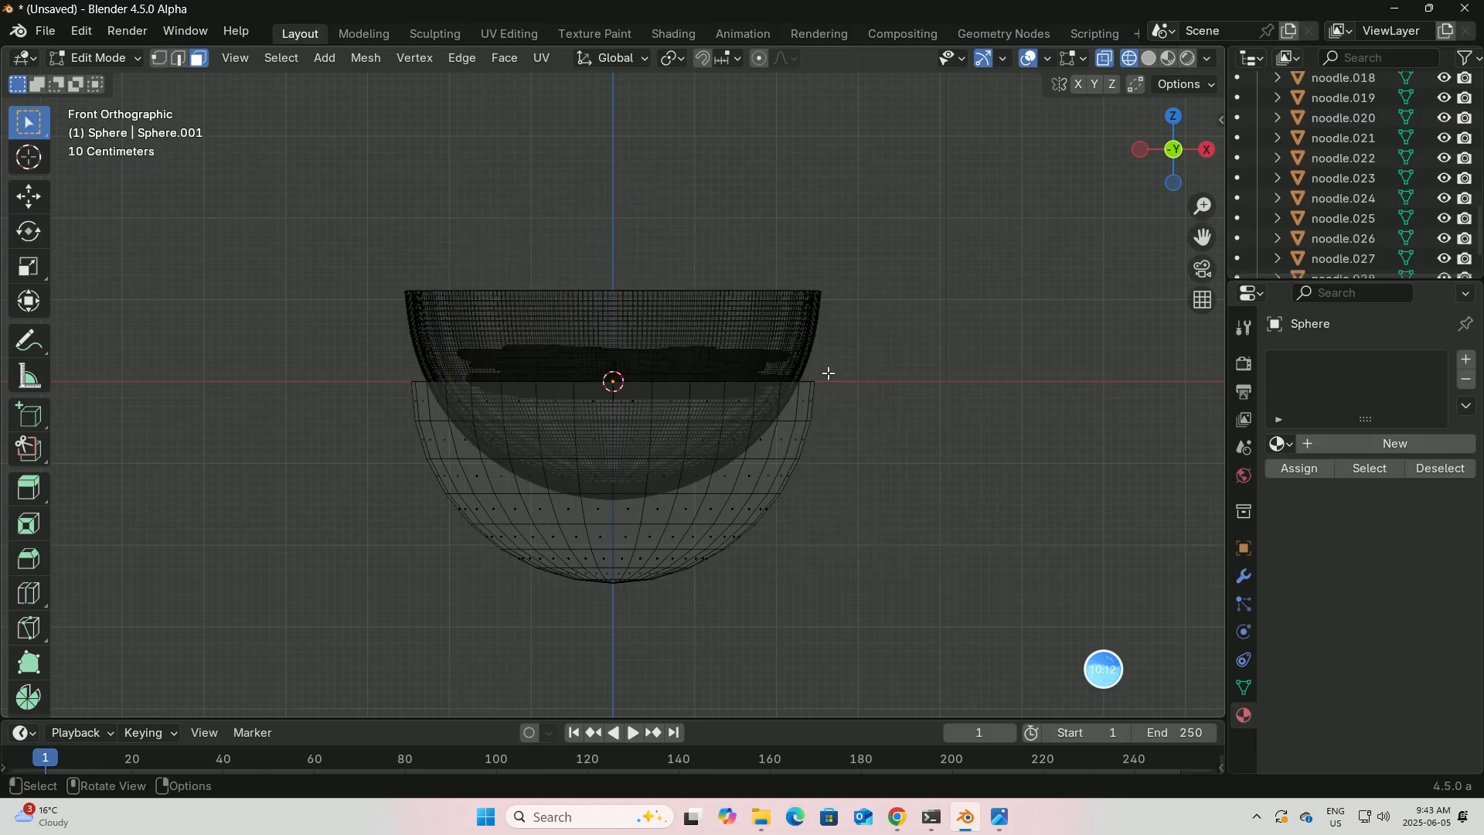
- Return to Object Mode and show the scene in Material Preview with the Move tool active
{"action": "left_click", "coordinate": [137, 57]}
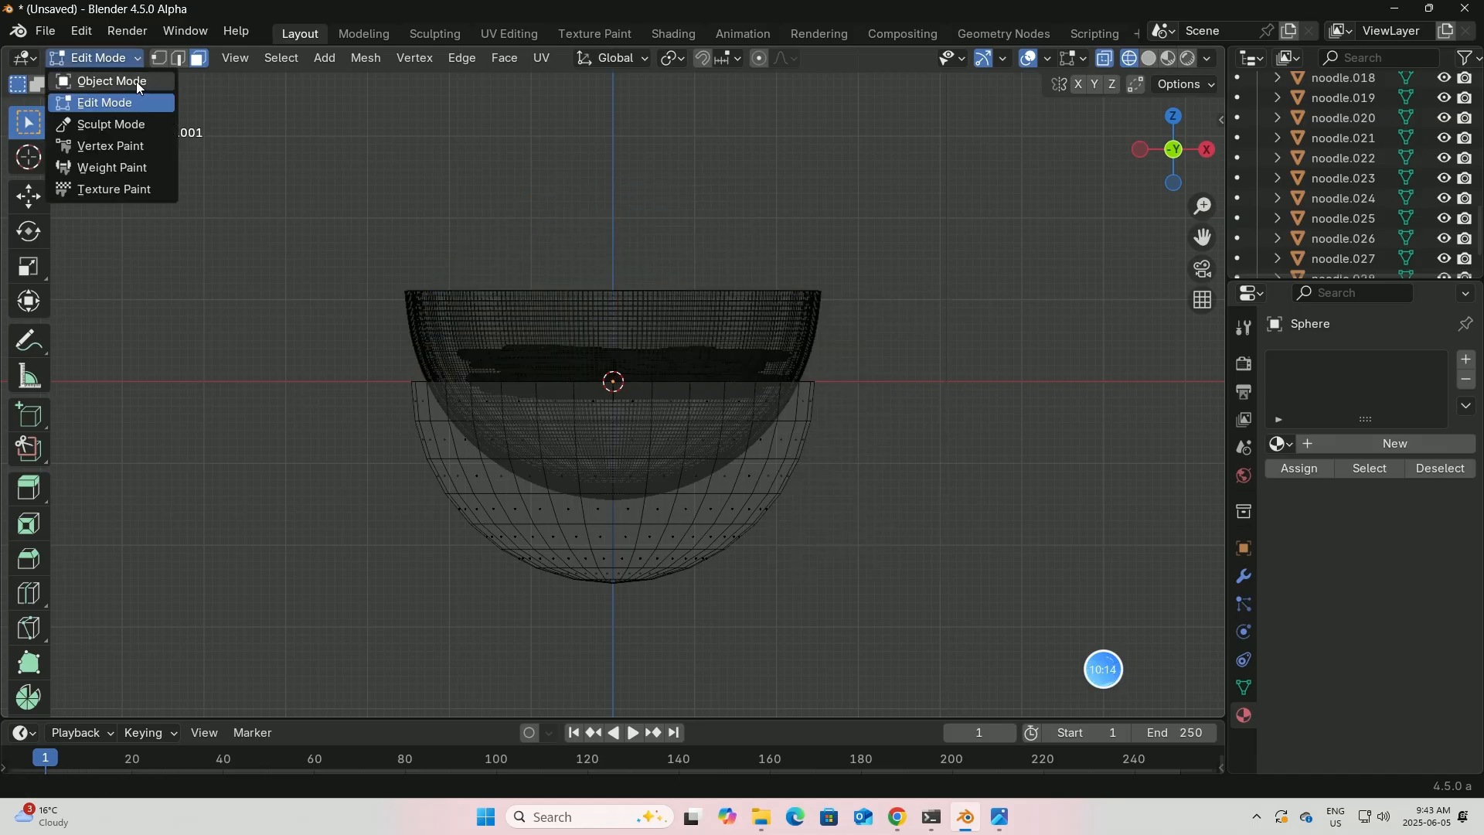
{"action": "left_click", "coordinate": [136, 82]}
{"action": "mouse_move", "coordinate": [733, 322]}
{"action": "middle_mouse_down"}
{"action": "mouse_move", "coordinate": [720, 336]}
{"action": "mouse_move", "coordinate": [732, 328]}
{"action": "middle_mouse_up"}
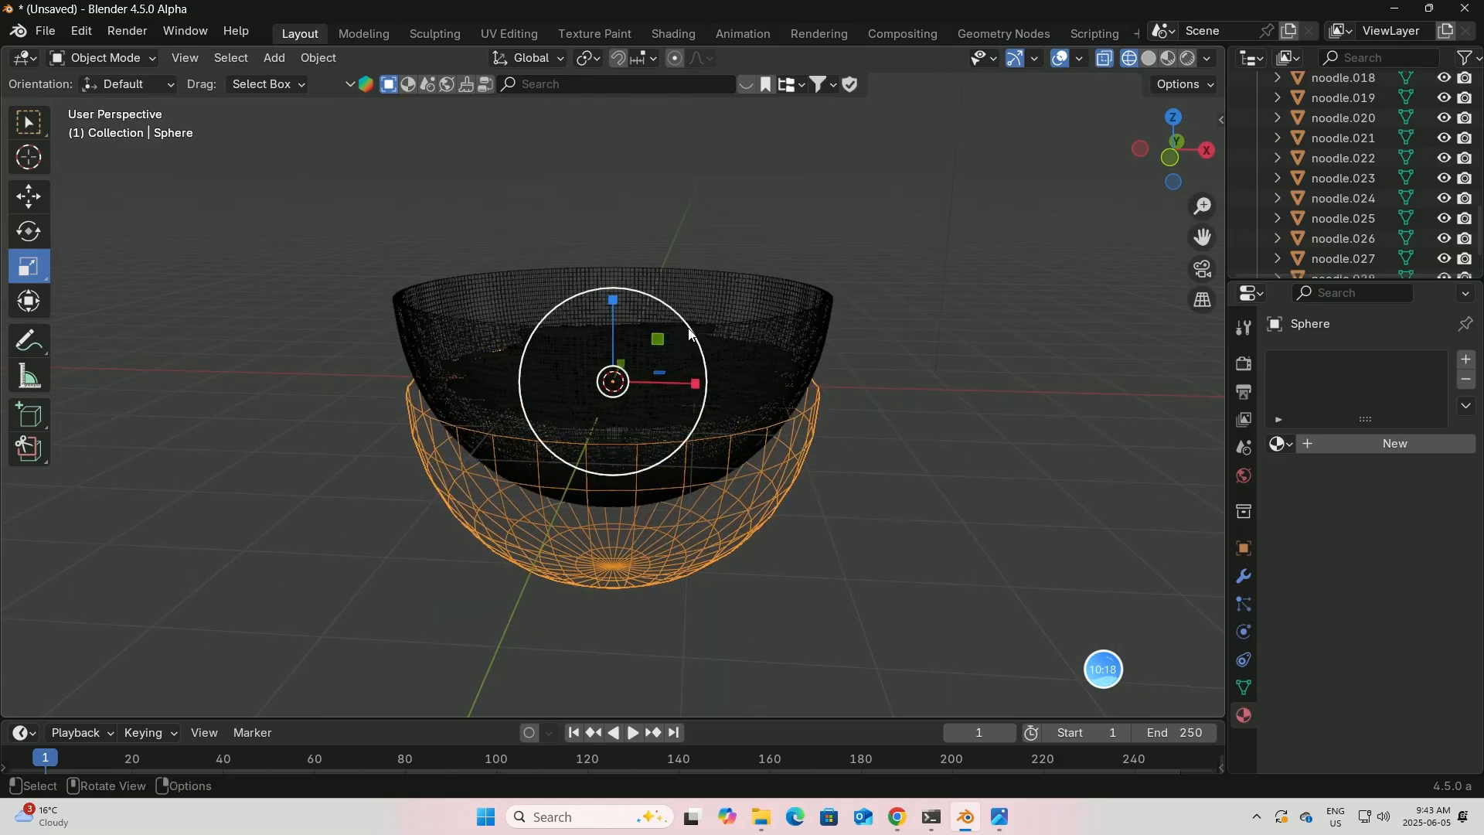
{"action": "left_click", "coordinate": [29, 196]}
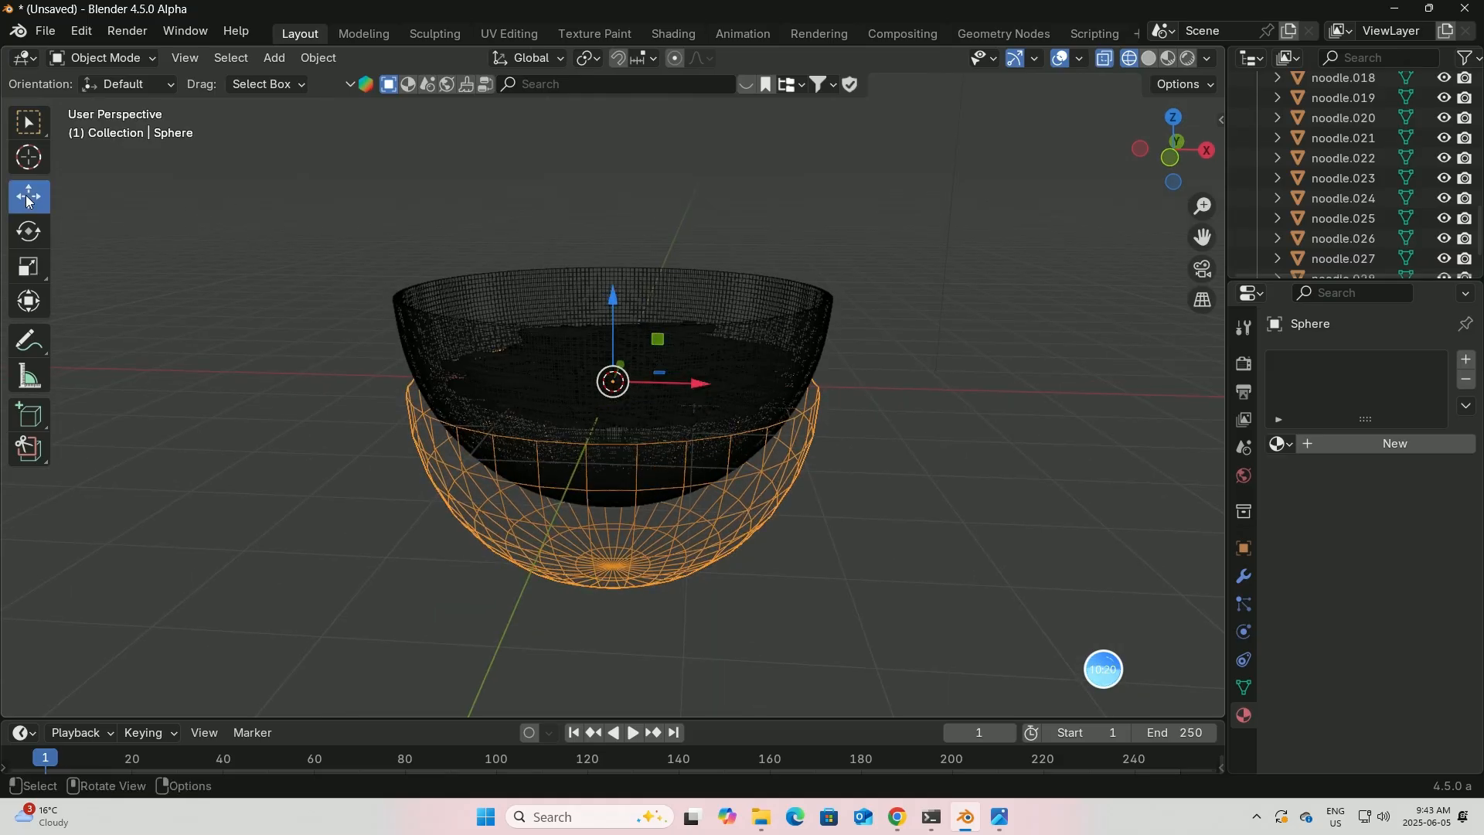
{"action": "left_click", "coordinate": [1170, 59]}
{"action": "left_click", "coordinate": [1105, 61]}
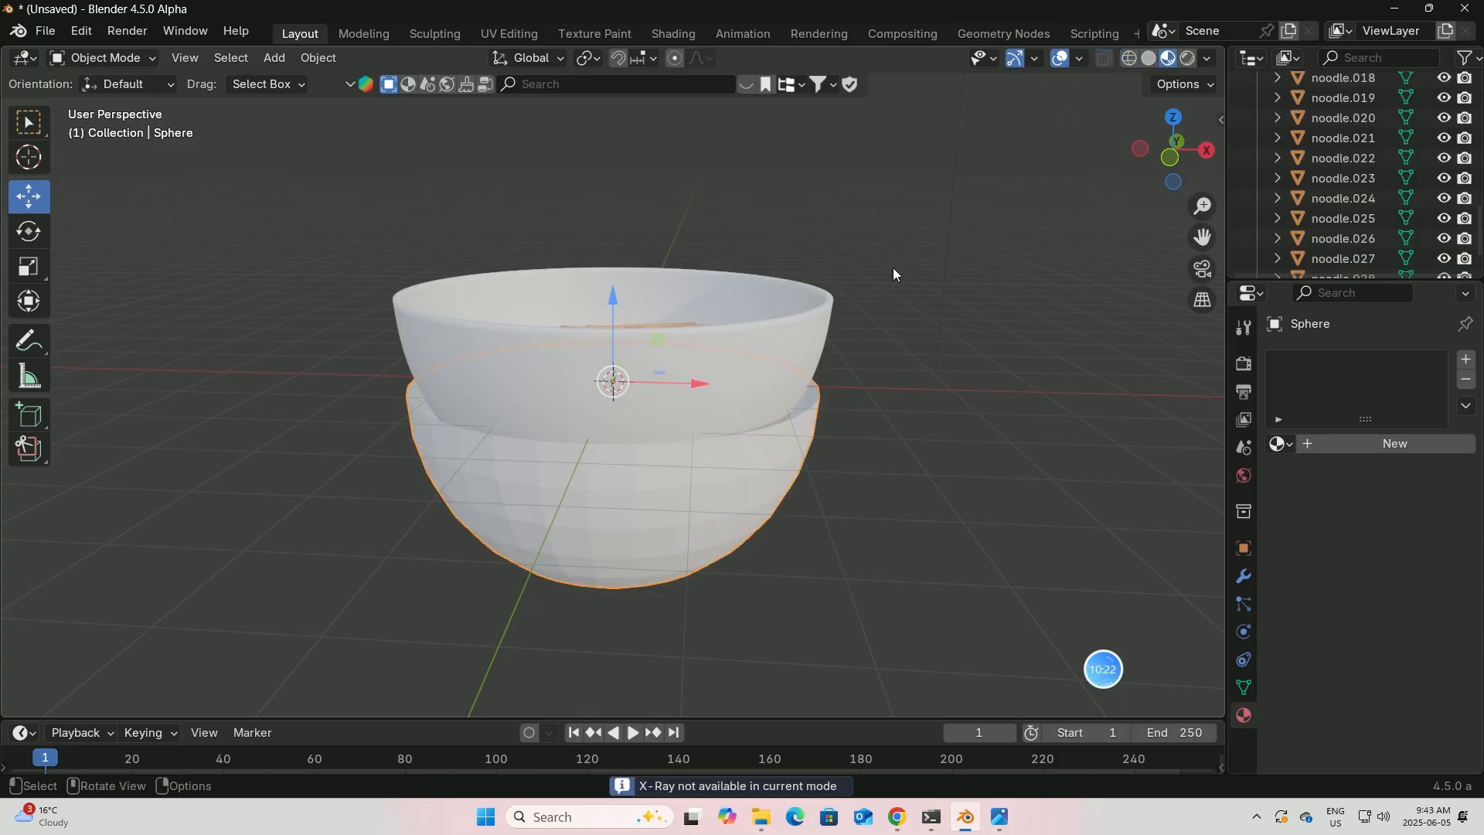
- Move the hemisphere up along Z into the bowl until its open edge is level with the bowl's rim
{"action": "left_click_drag", "start_coordinate": [609, 299], "coordinate": [618, 314]}
{"action": "left_click", "coordinate": [724, 342]}
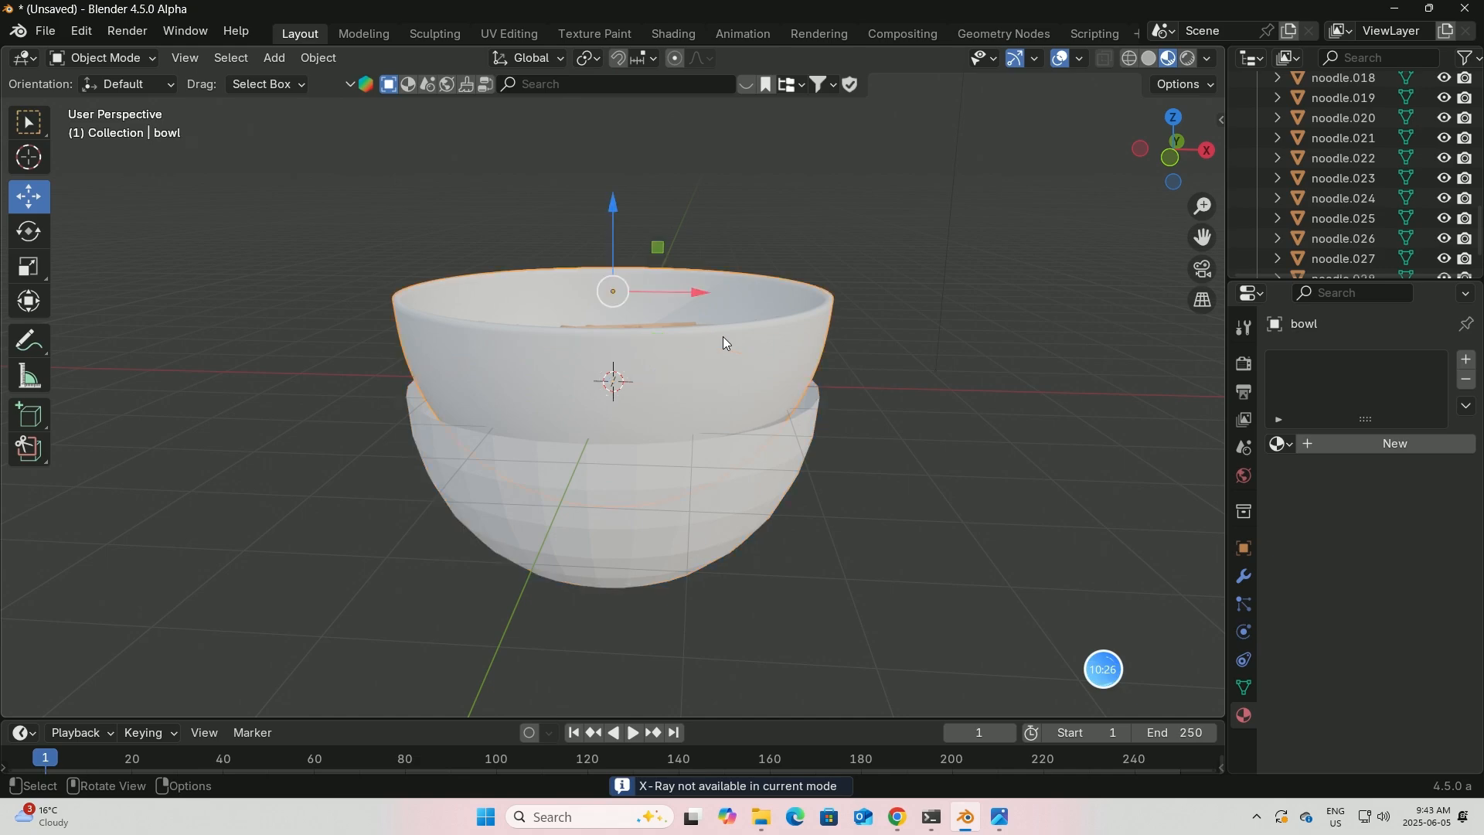
{"action": "left_click", "coordinate": [604, 480]}
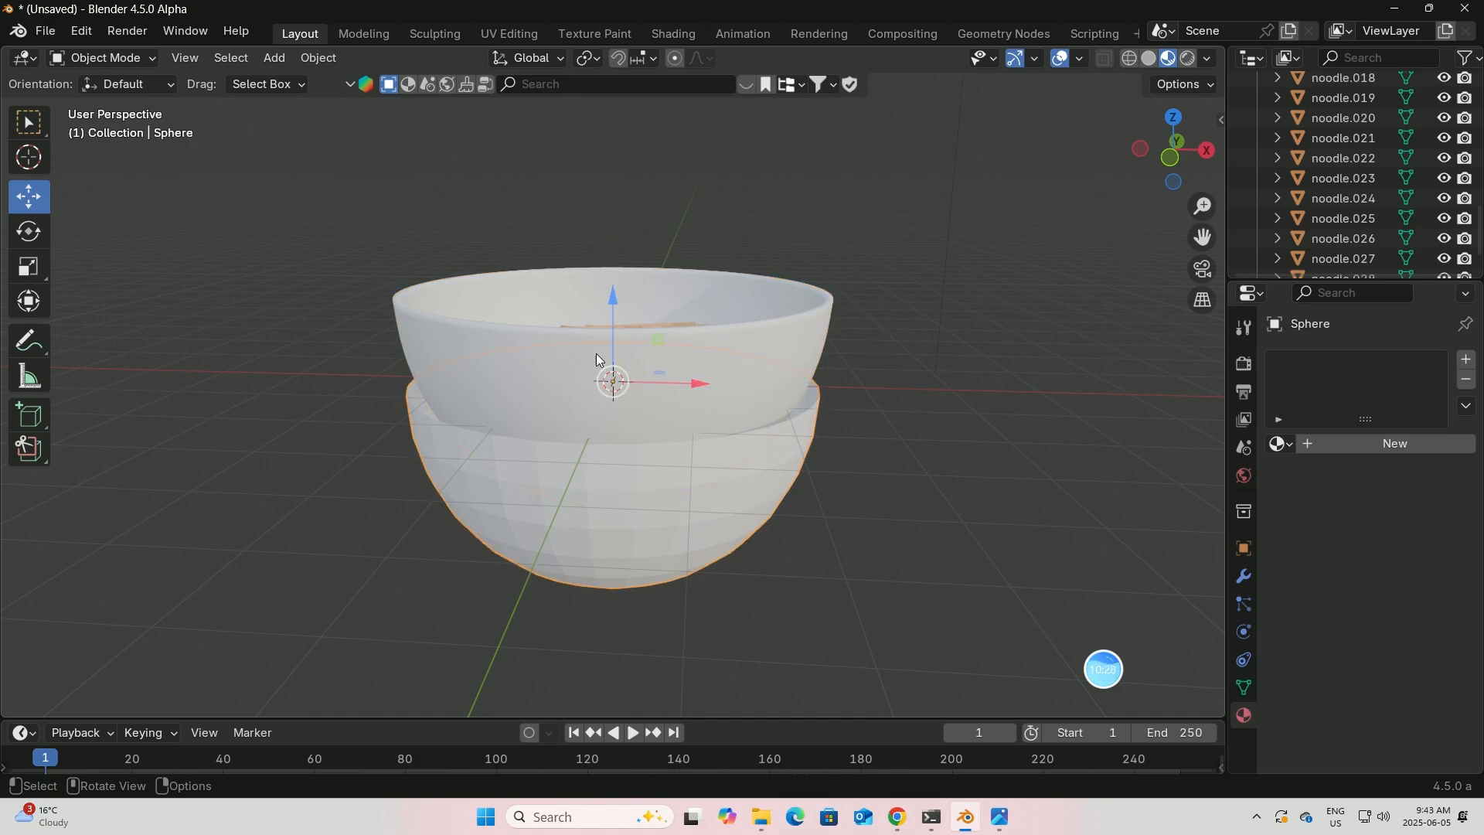
{"action": "left_click_drag", "start_coordinate": [614, 295], "coordinate": [653, 205]}
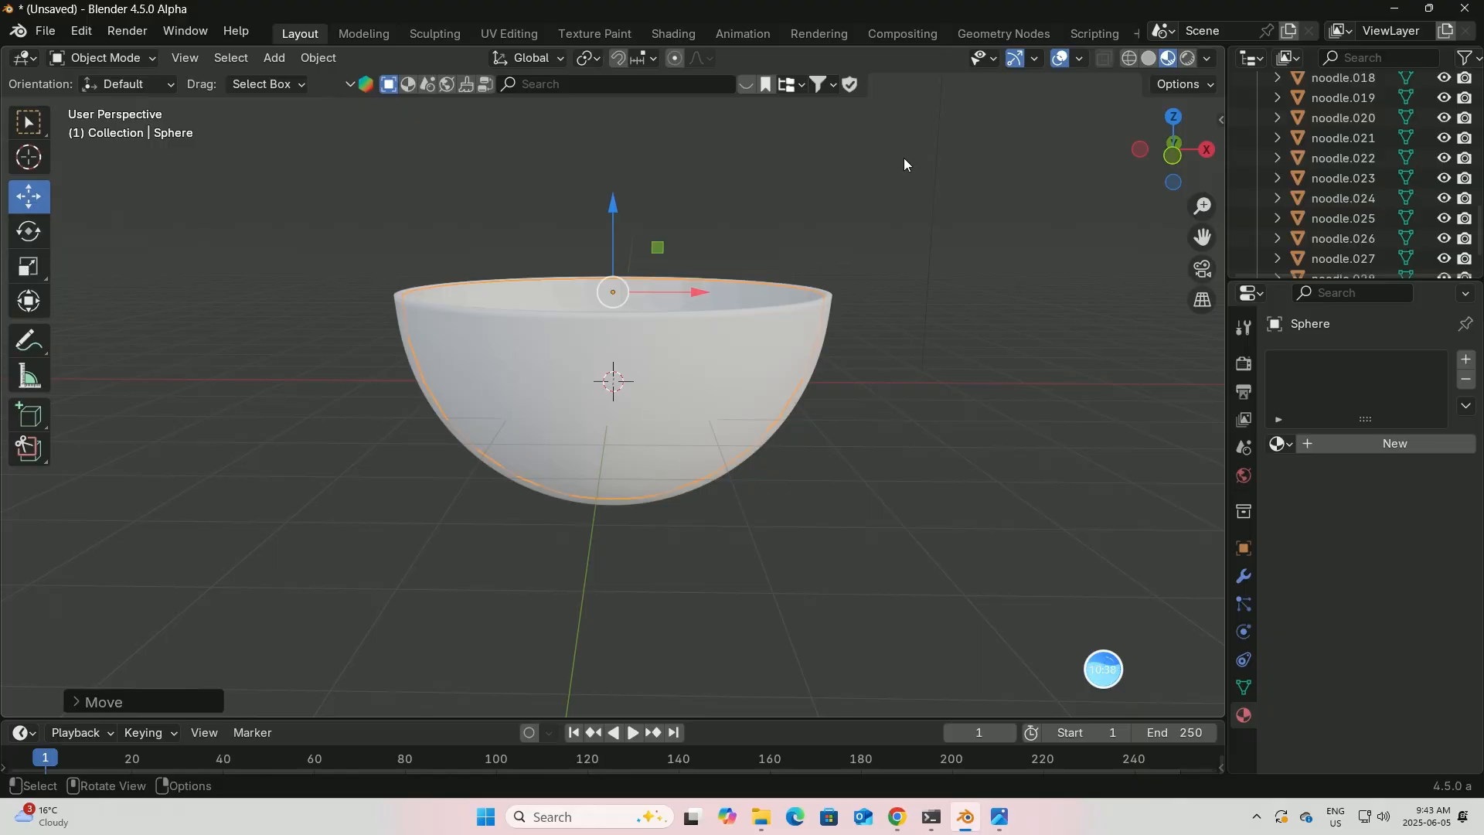
{"action": "middle_click_drag", "start_coordinate": [969, 186], "coordinate": [745, 283]}
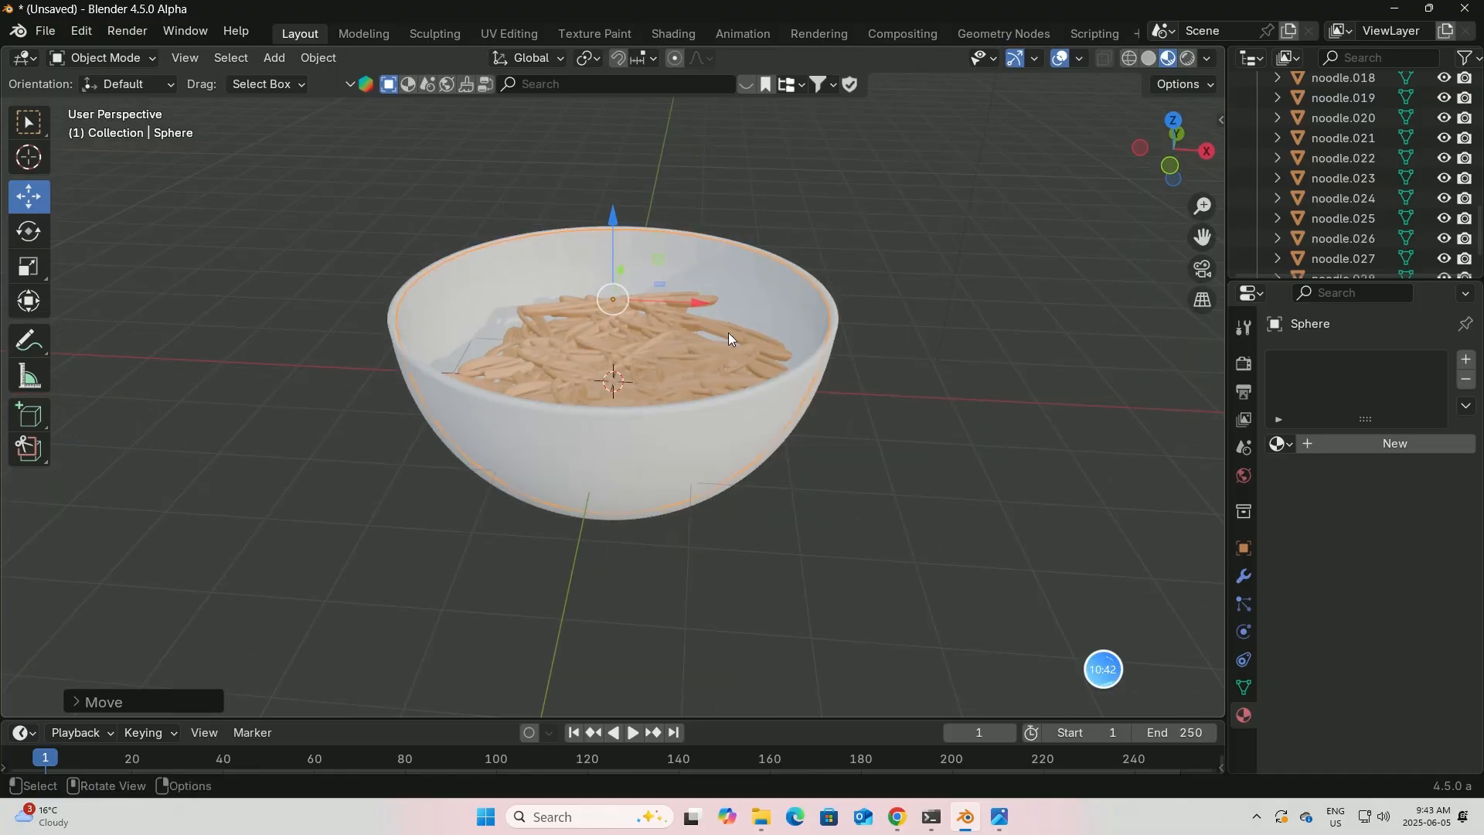
- Check the hemisphere's fit inside the bowl in wireframe and return to Material Preview
{"action": "middle_click_drag", "start_coordinate": [562, 355], "coordinate": [574, 228]}
{"action": "left_click", "coordinate": [1105, 58]}
{"action": "left_click", "coordinate": [1129, 58]}
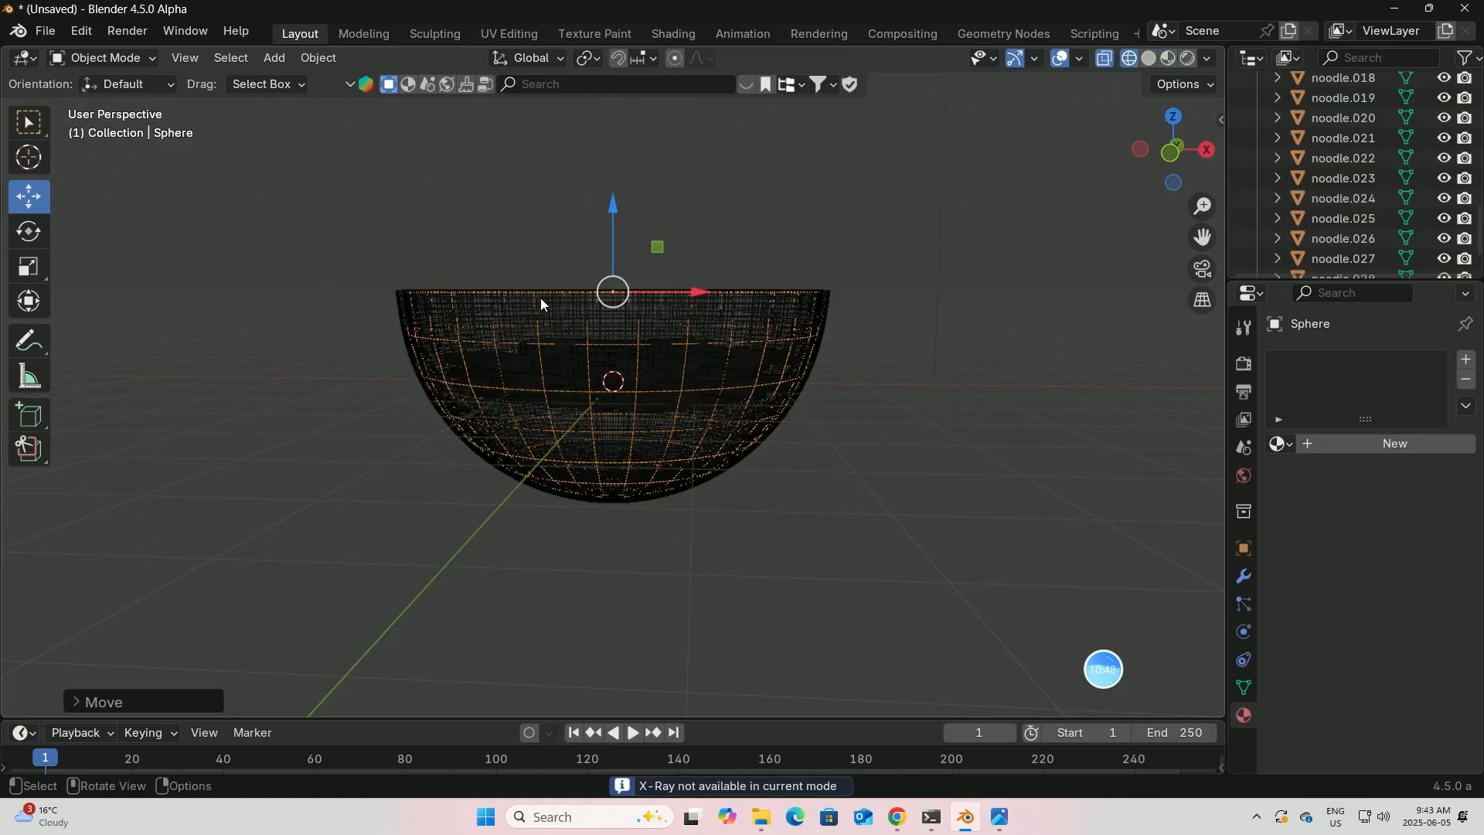
{"action": "middle_click_drag", "start_coordinate": [612, 363], "coordinate": [577, 396]}
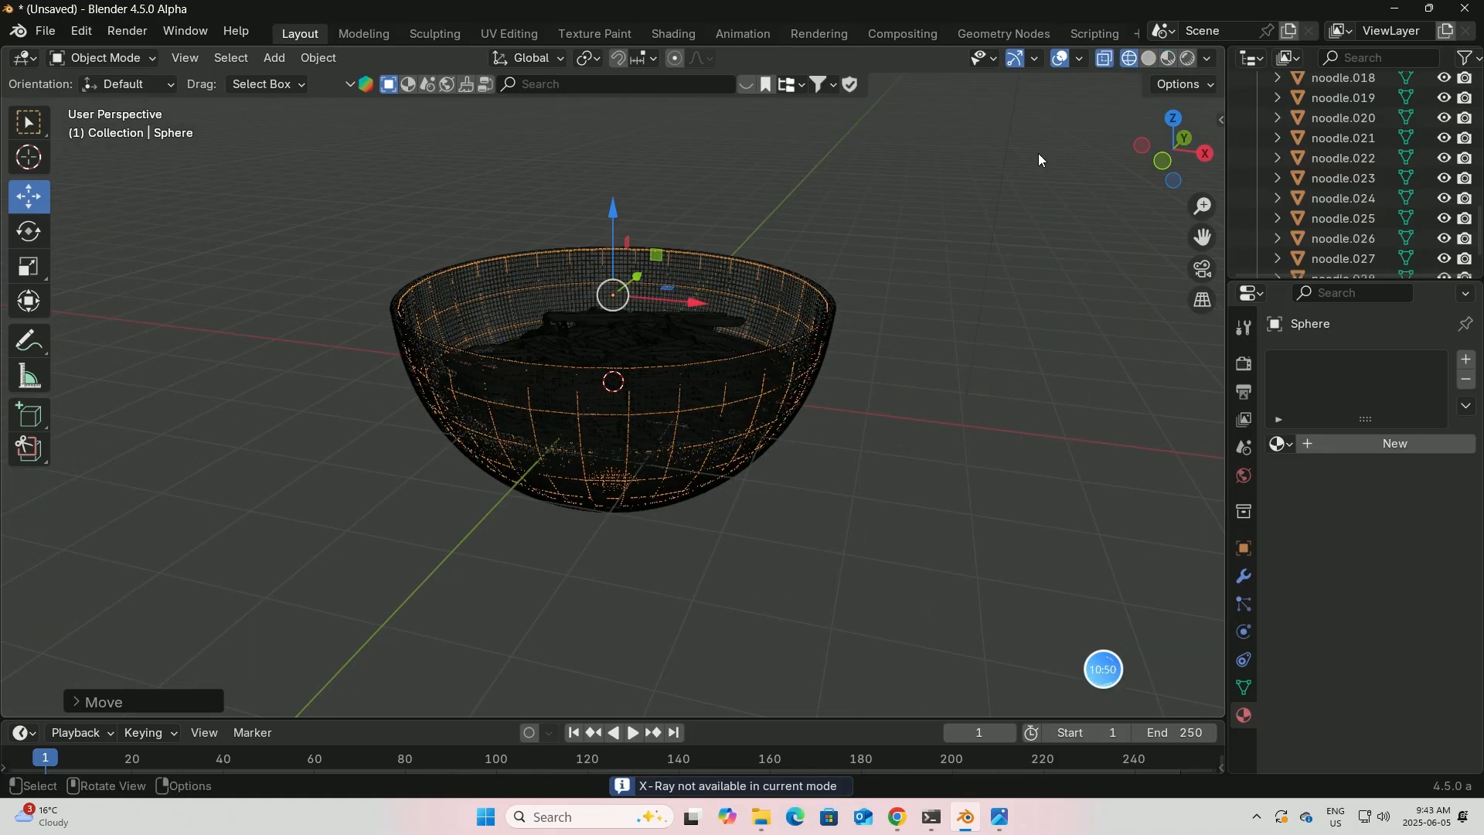
{"action": "left_click", "coordinate": [1156, 58]}
{"action": "left_click", "coordinate": [1111, 60]}
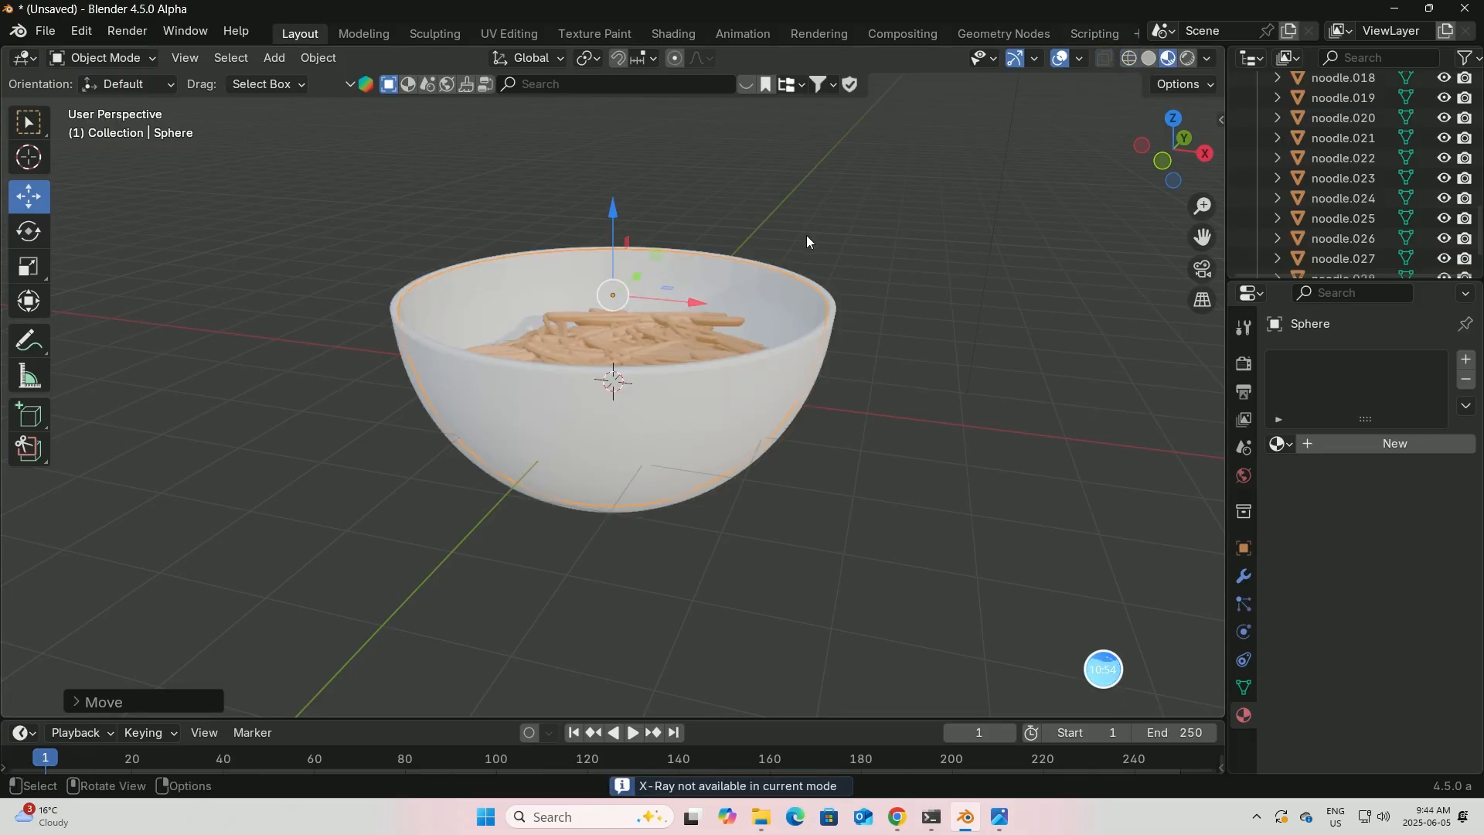
- Enter Edit Mode on the hemisphere with edge selection active
{"action": "middle_click_drag", "start_coordinate": [806, 235], "coordinate": [805, 258]}
{"action": "scroll", "coordinate": [439, 188], "scroll_direction": "up", "scroll_amount": 1}
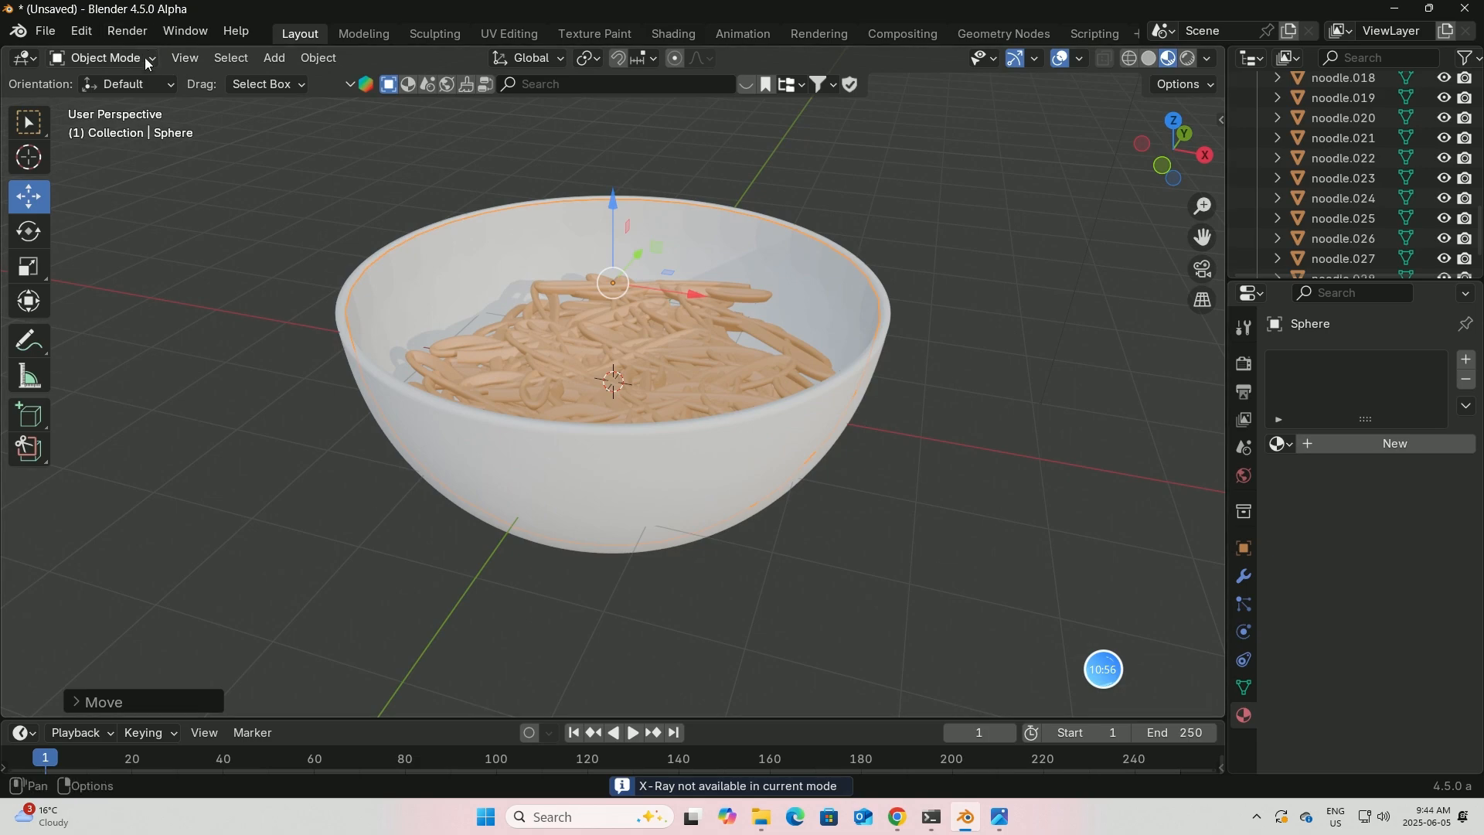
{"action": "left_click", "coordinate": [151, 58]}
{"action": "left_click", "coordinate": [117, 104]}
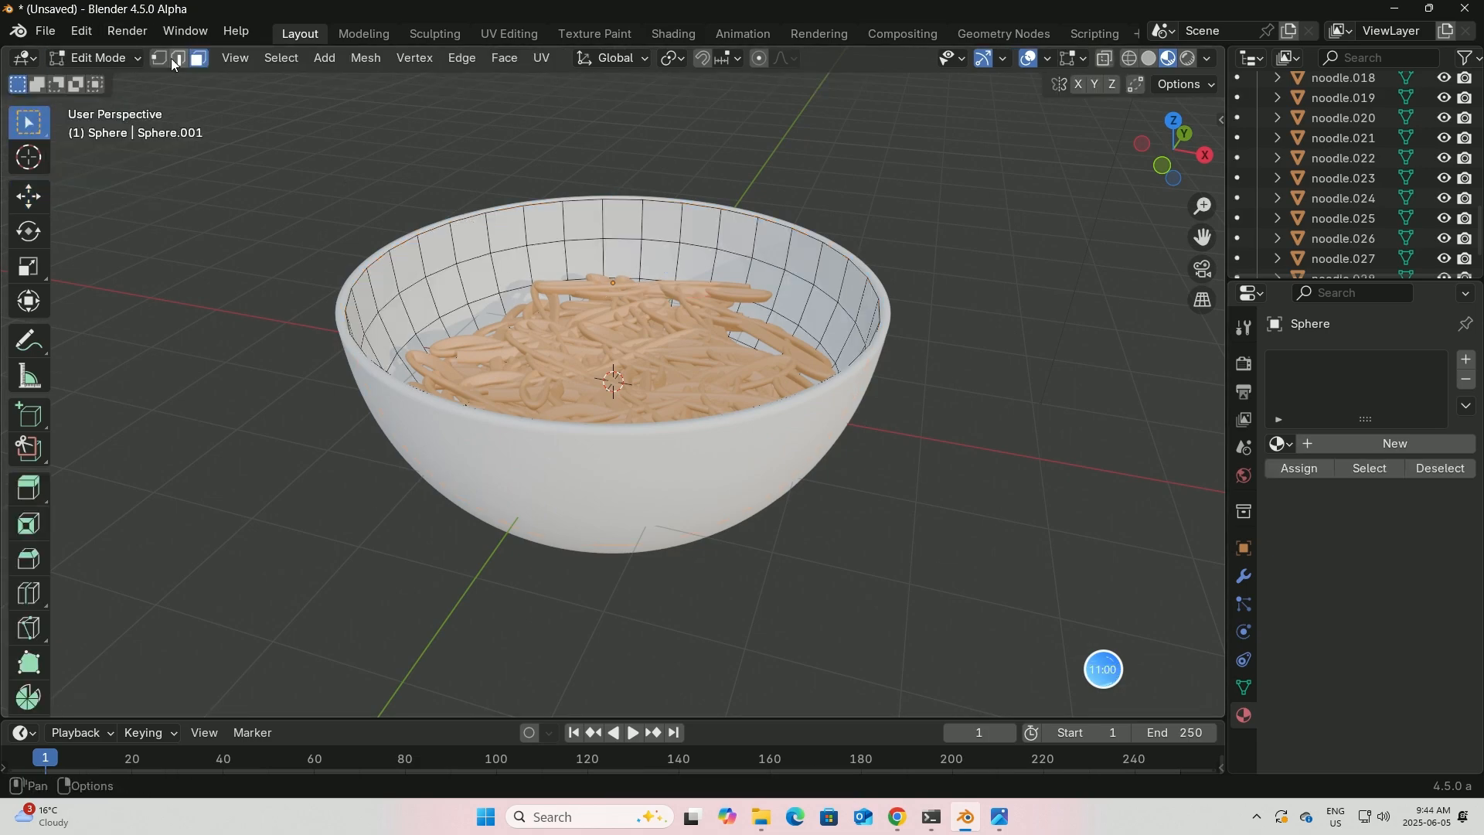
{"action": "key", "text": "2"}
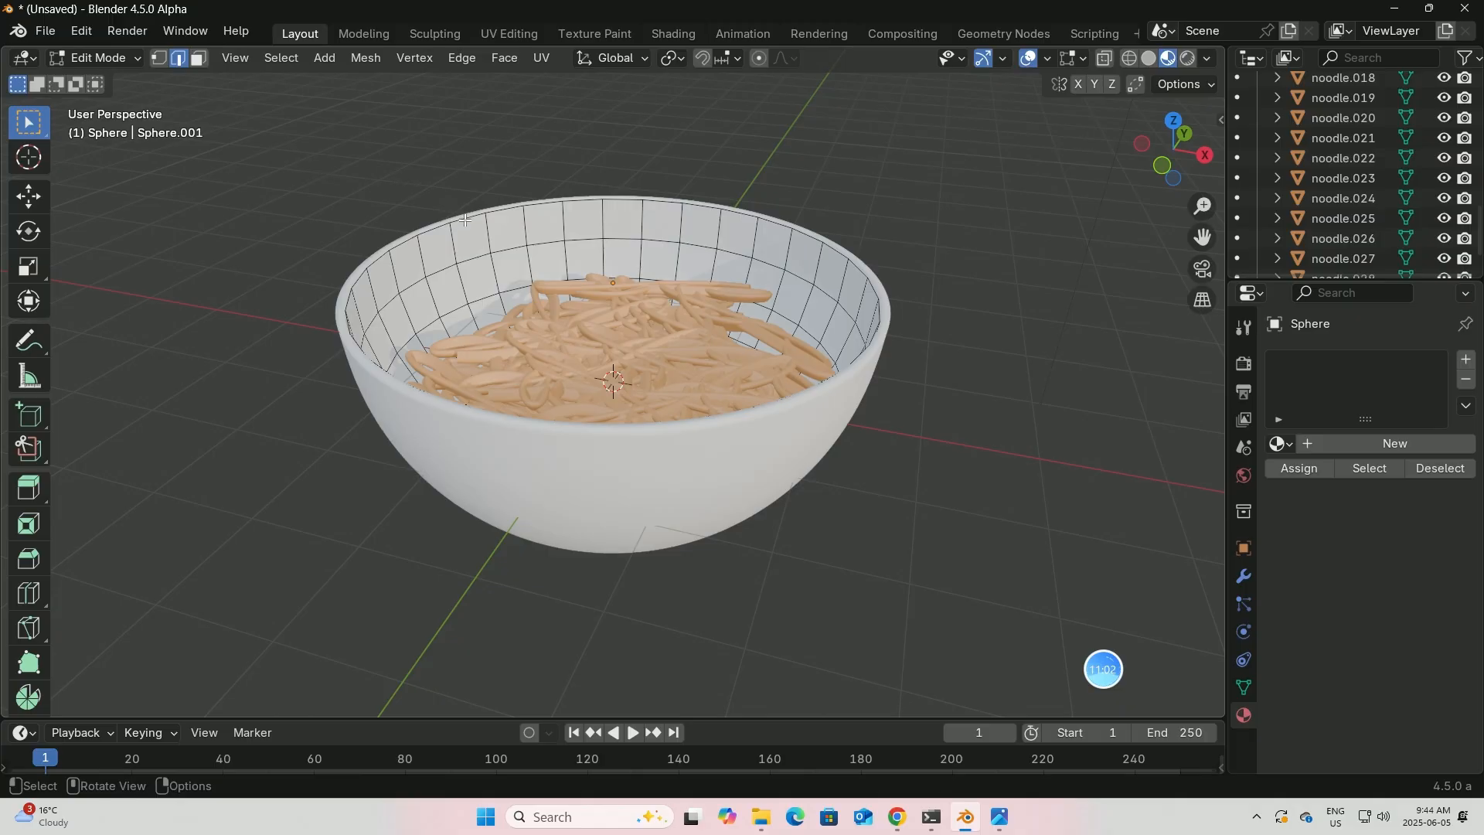
- Select the edge loop around the hemisphere's open rim and fill it with a face
{"action": "key", "text": "alt"}
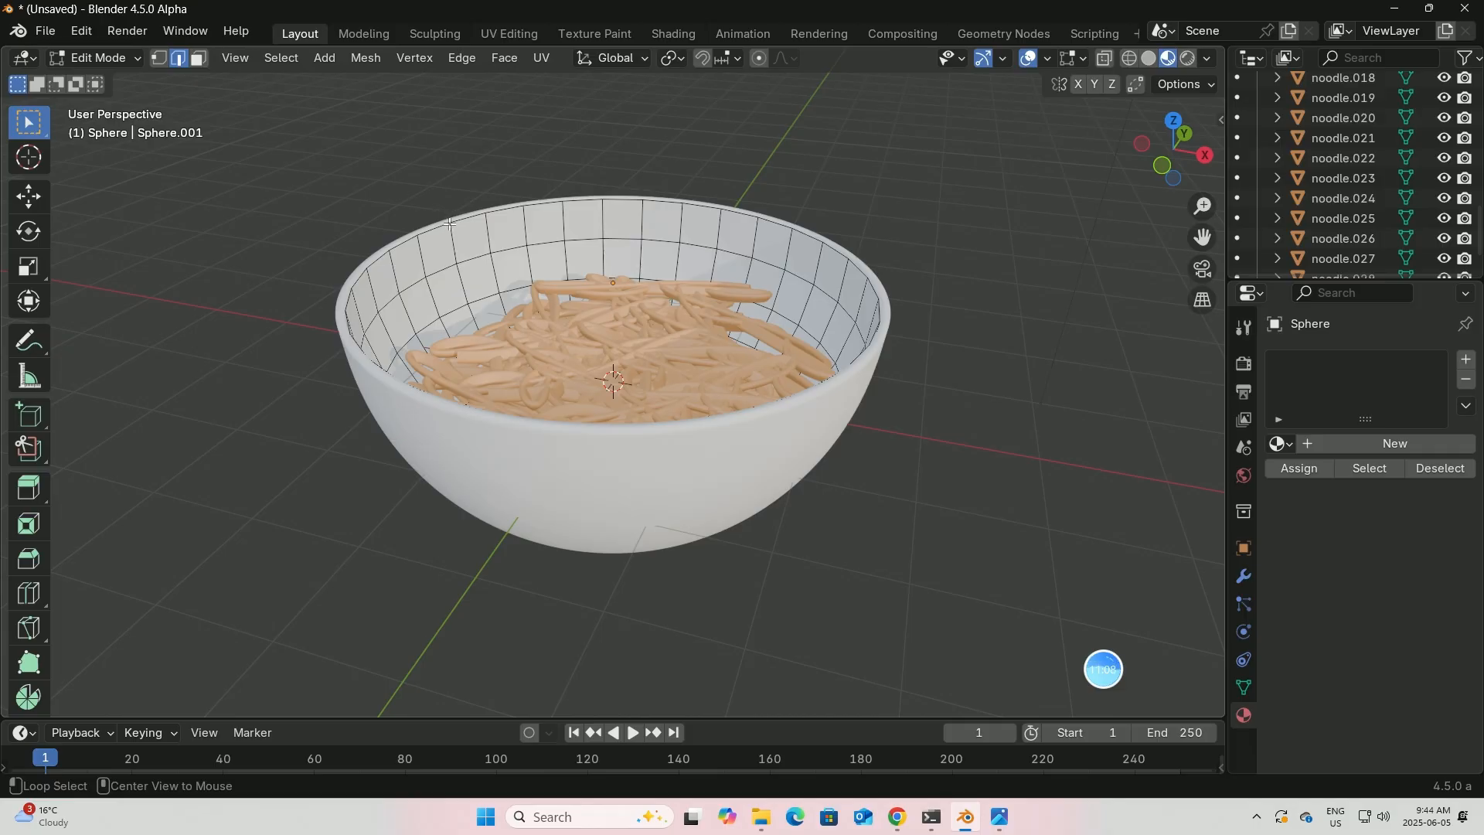
{"action": "key", "text": "ctrl+z"}
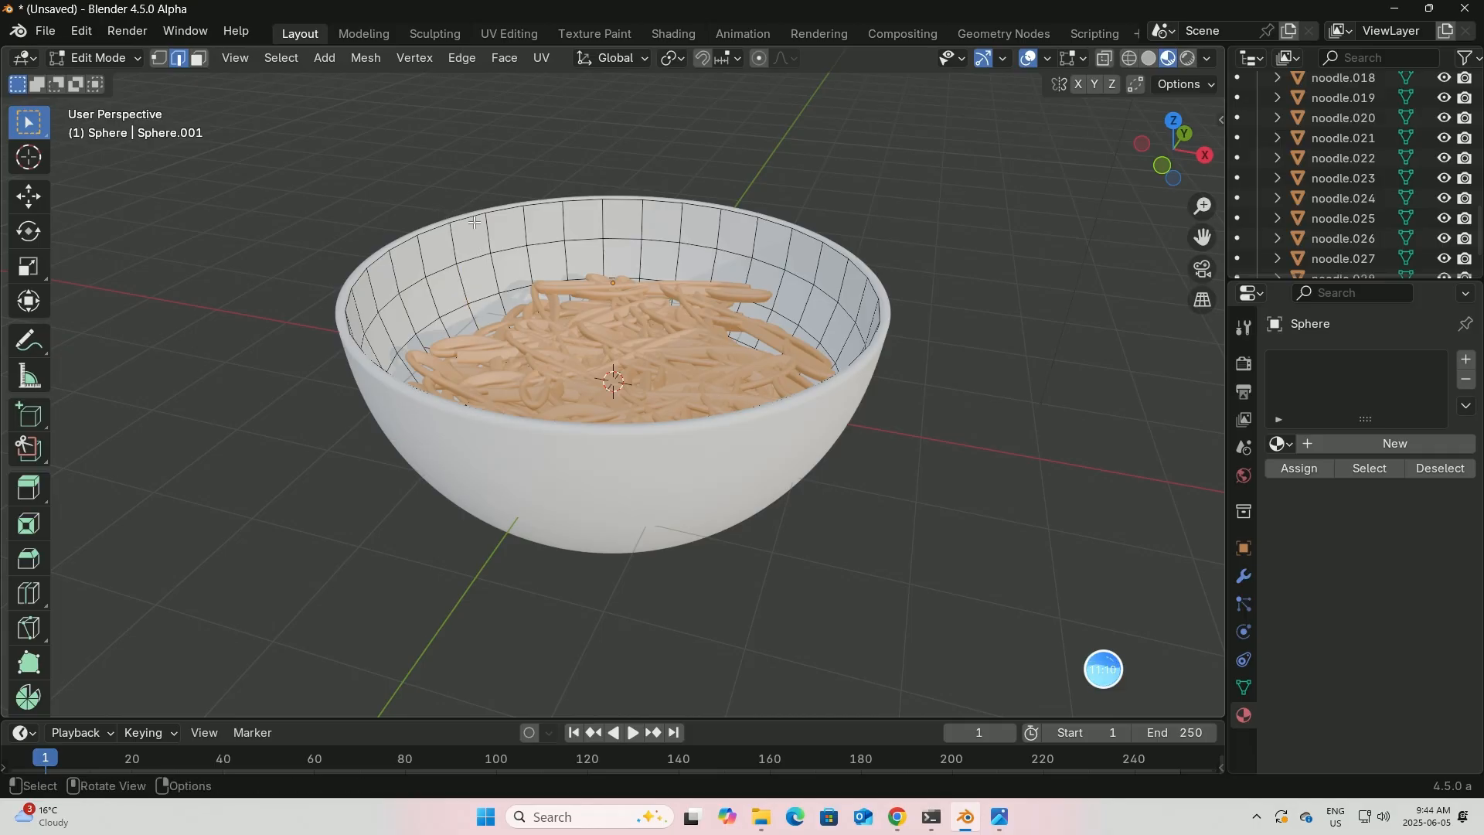
{"action": "key", "text": "alt"}
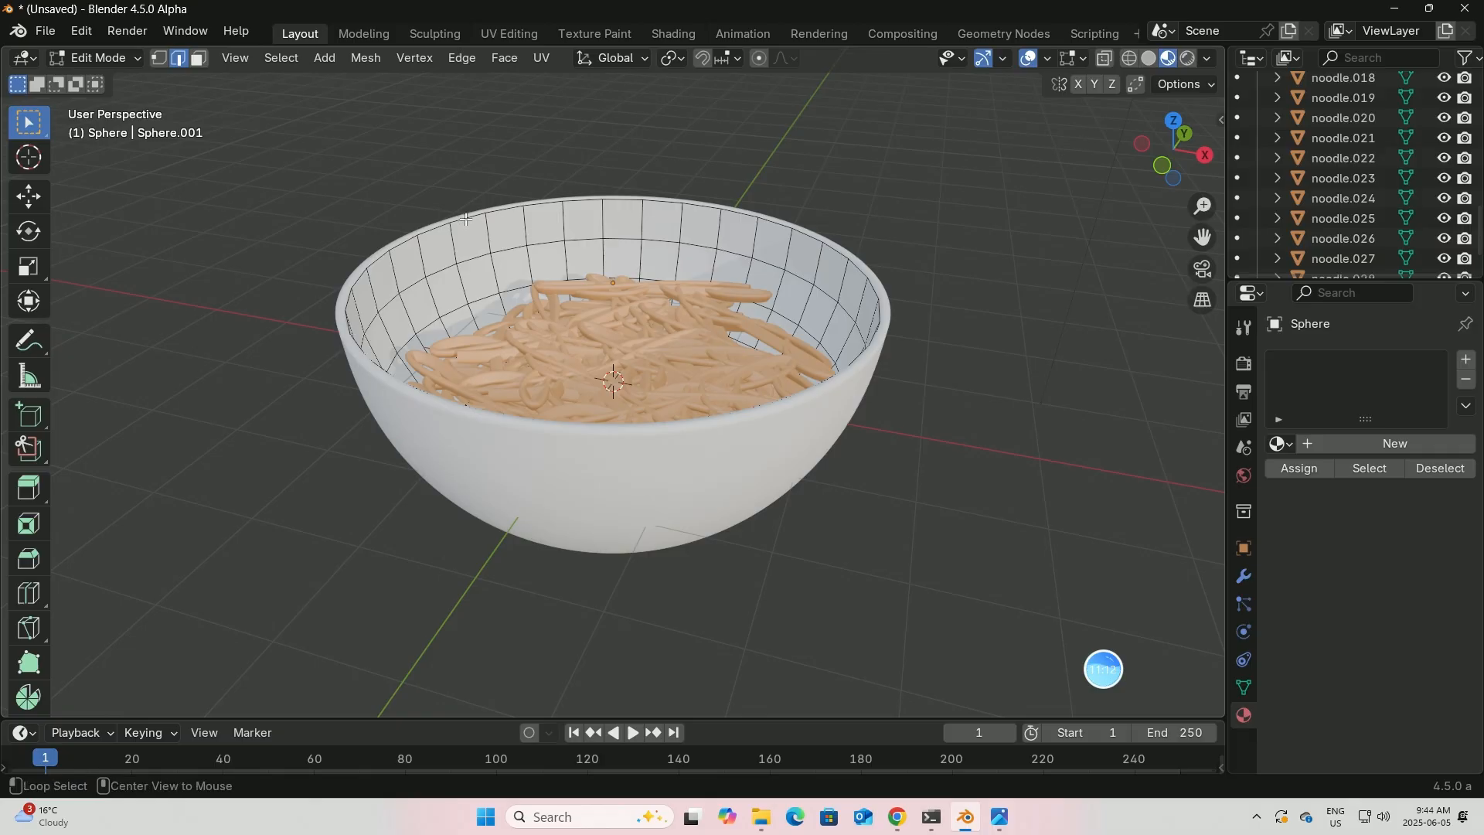
{"action": "left_click", "coordinate": [466, 219], "text": "alt"}
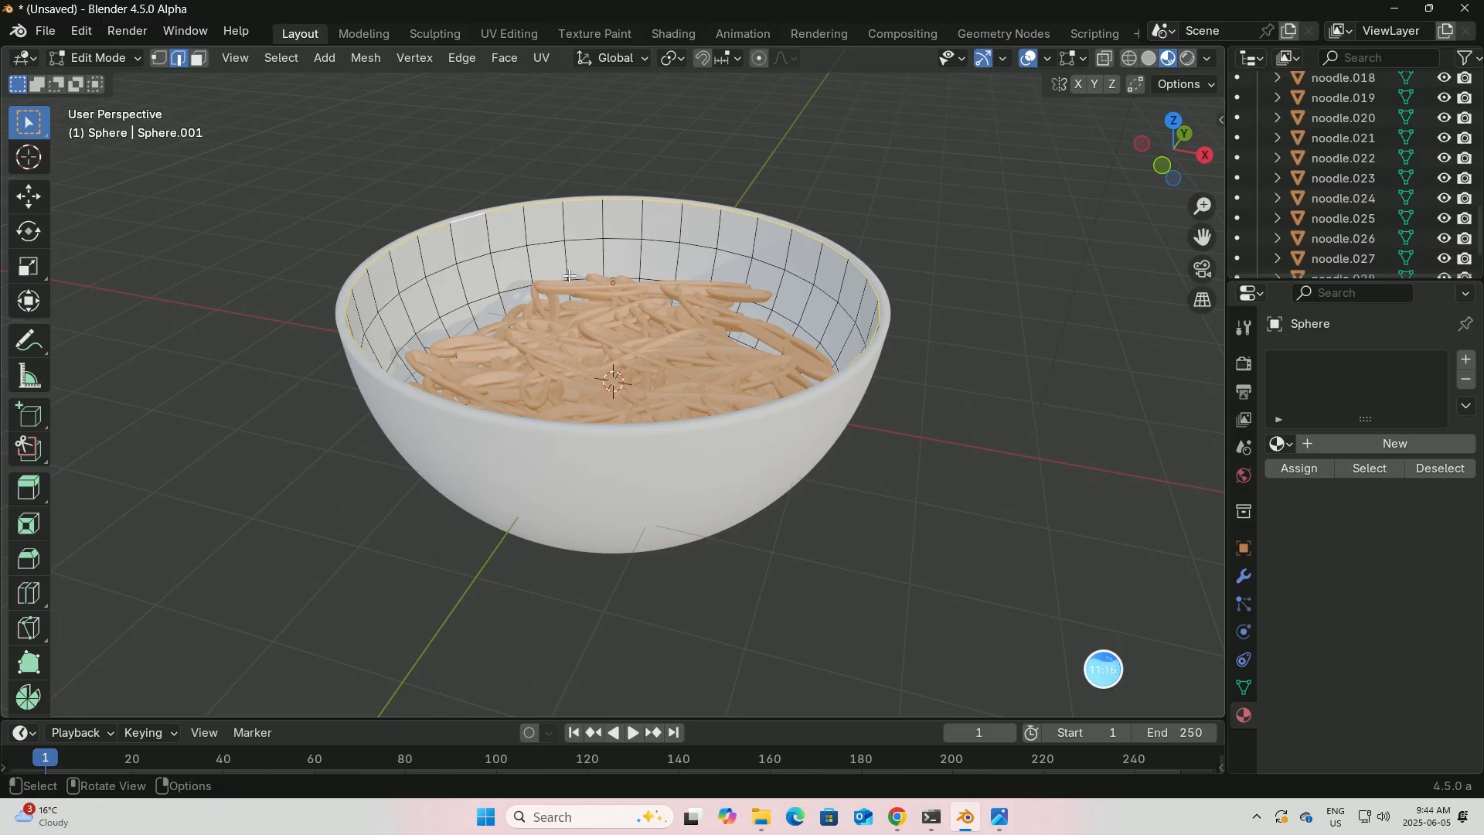
{"action": "key", "text": "f"}
{"action": "middle_click_drag", "start_coordinate": [567, 272], "coordinate": [599, 255]}
{"action": "scroll", "coordinate": [591, 297], "scroll_direction": "up", "scroll_amount": 1}
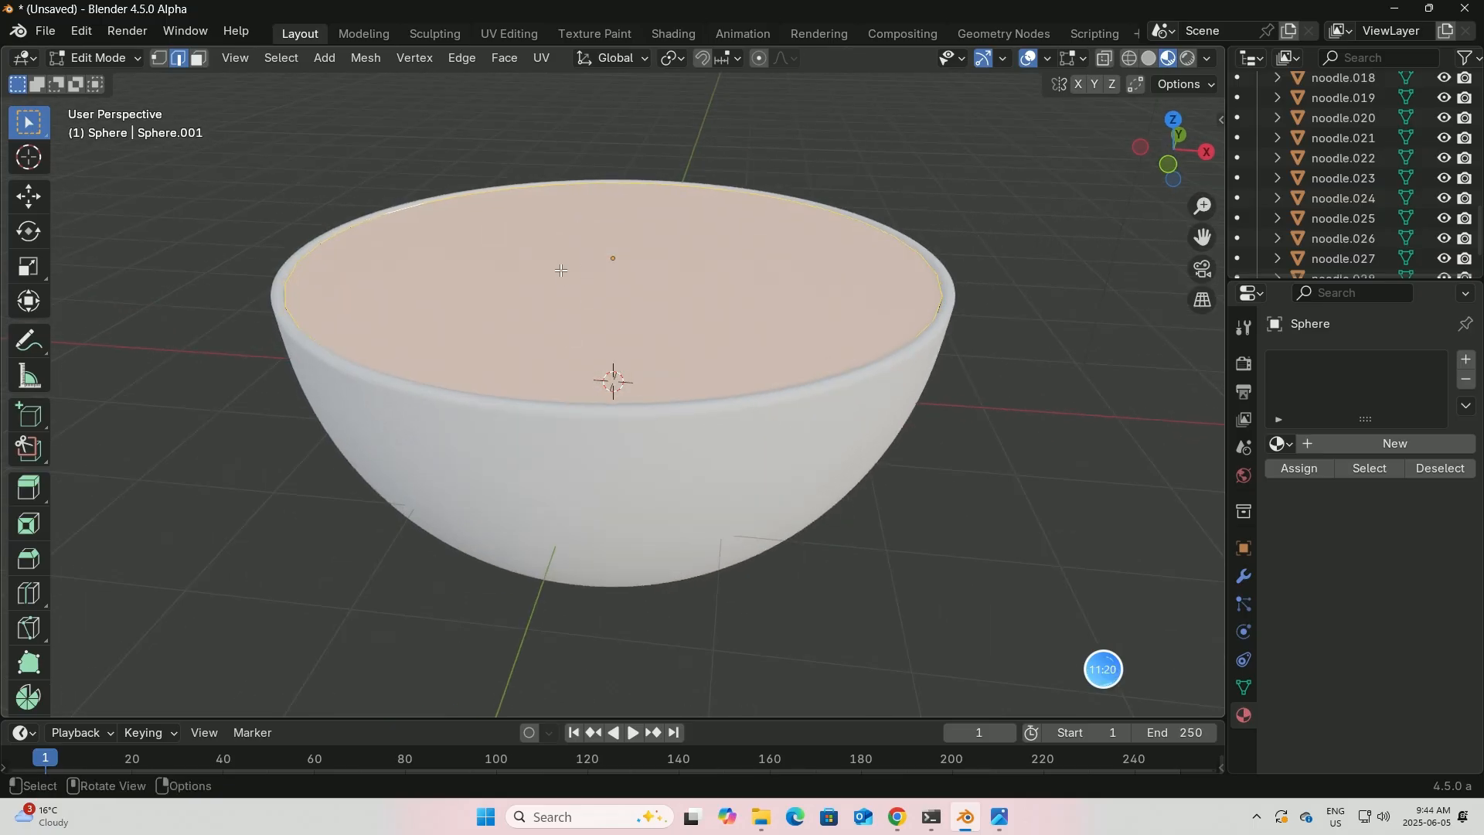
- Select the hemisphere's flat top face and lower it along Z until the upper noodles poke through
{"action": "left_click", "coordinate": [200, 60]}
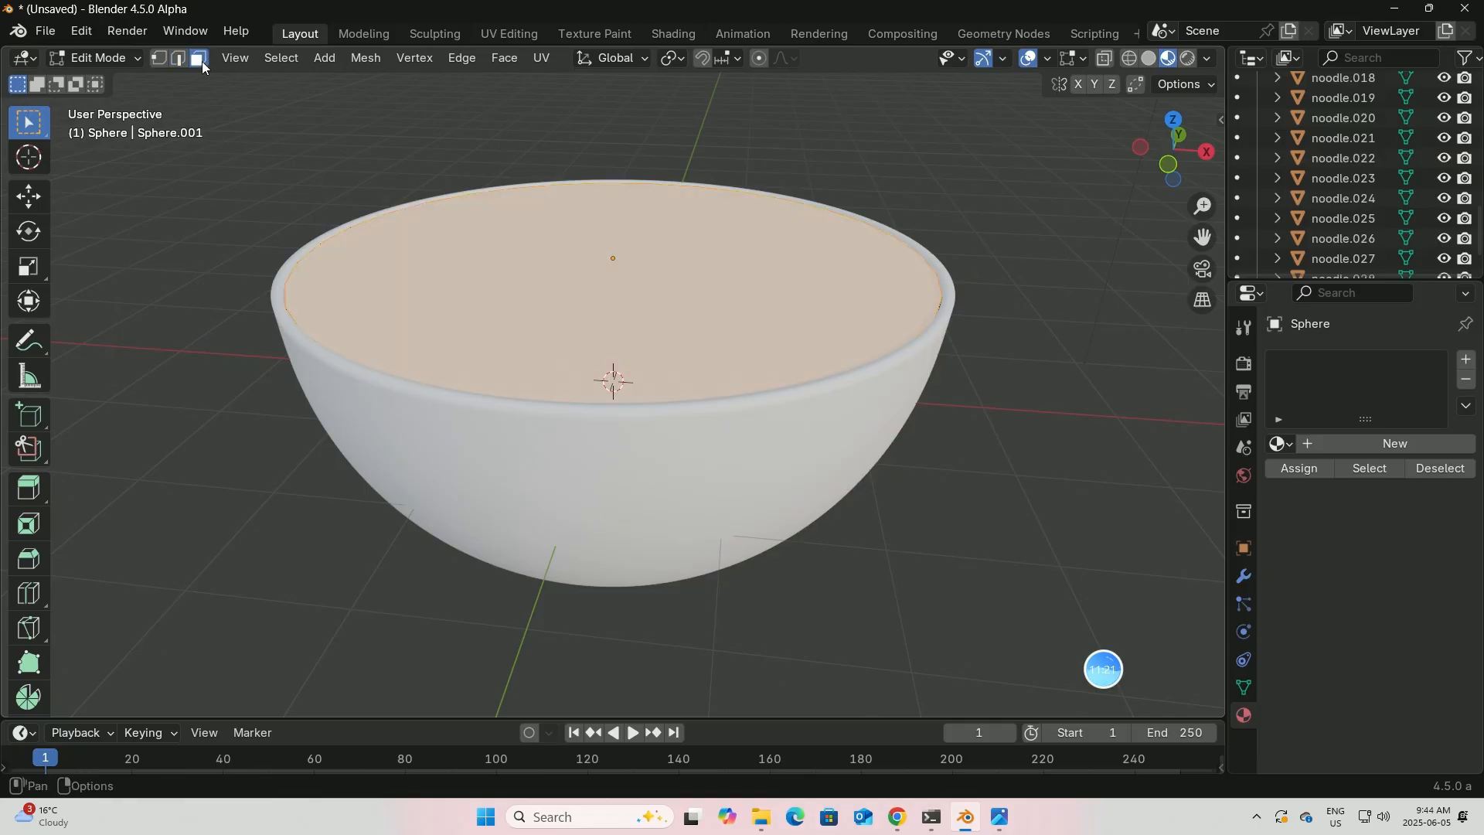
{"action": "left_click", "coordinate": [608, 285]}
{"action": "scroll", "coordinate": [634, 281], "scroll_direction": "down", "scroll_amount": 1}
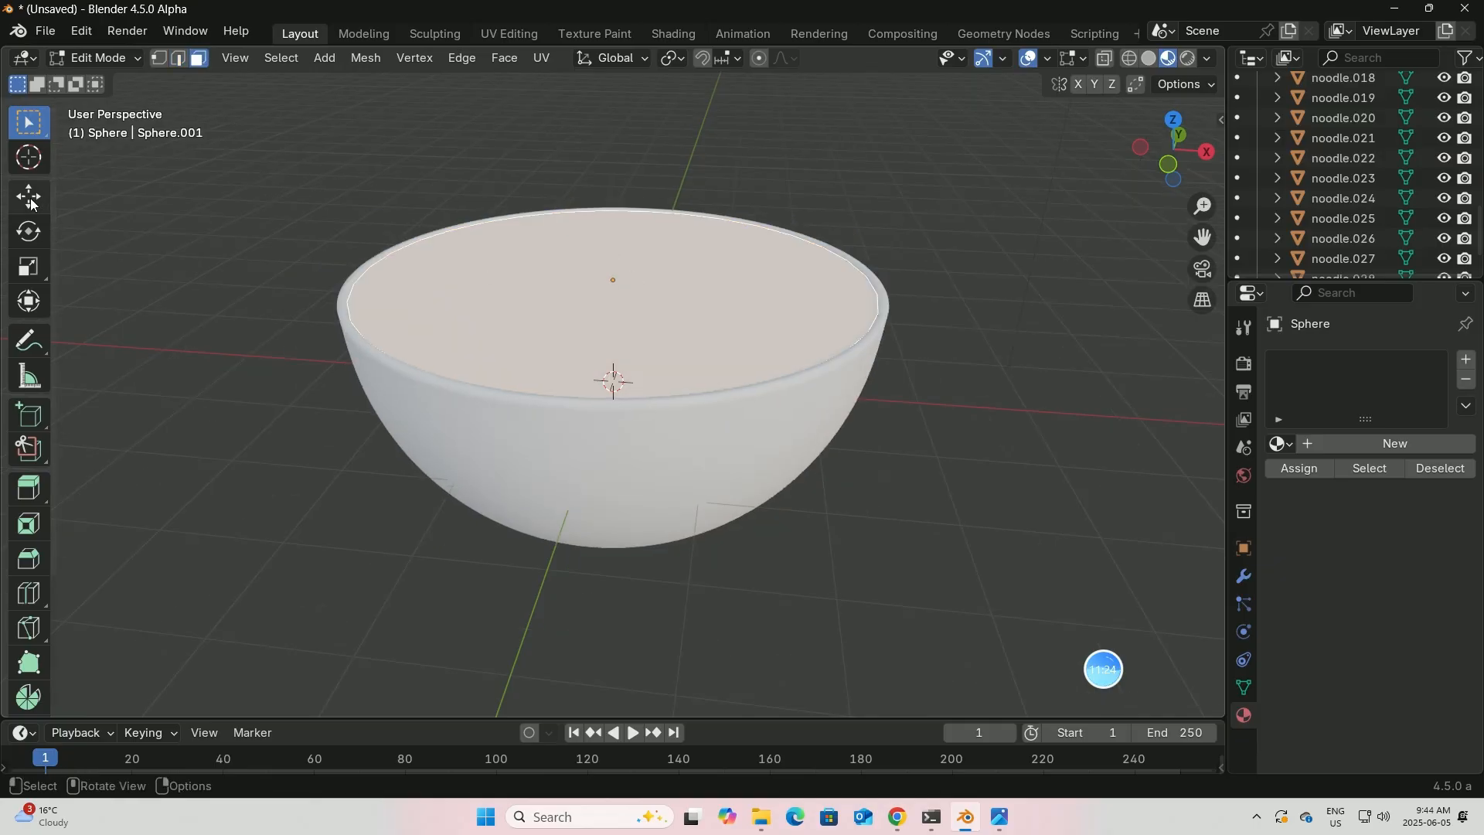
{"action": "left_click", "coordinate": [28, 195]}
{"action": "left_click_drag", "start_coordinate": [611, 192], "coordinate": [634, 267]}
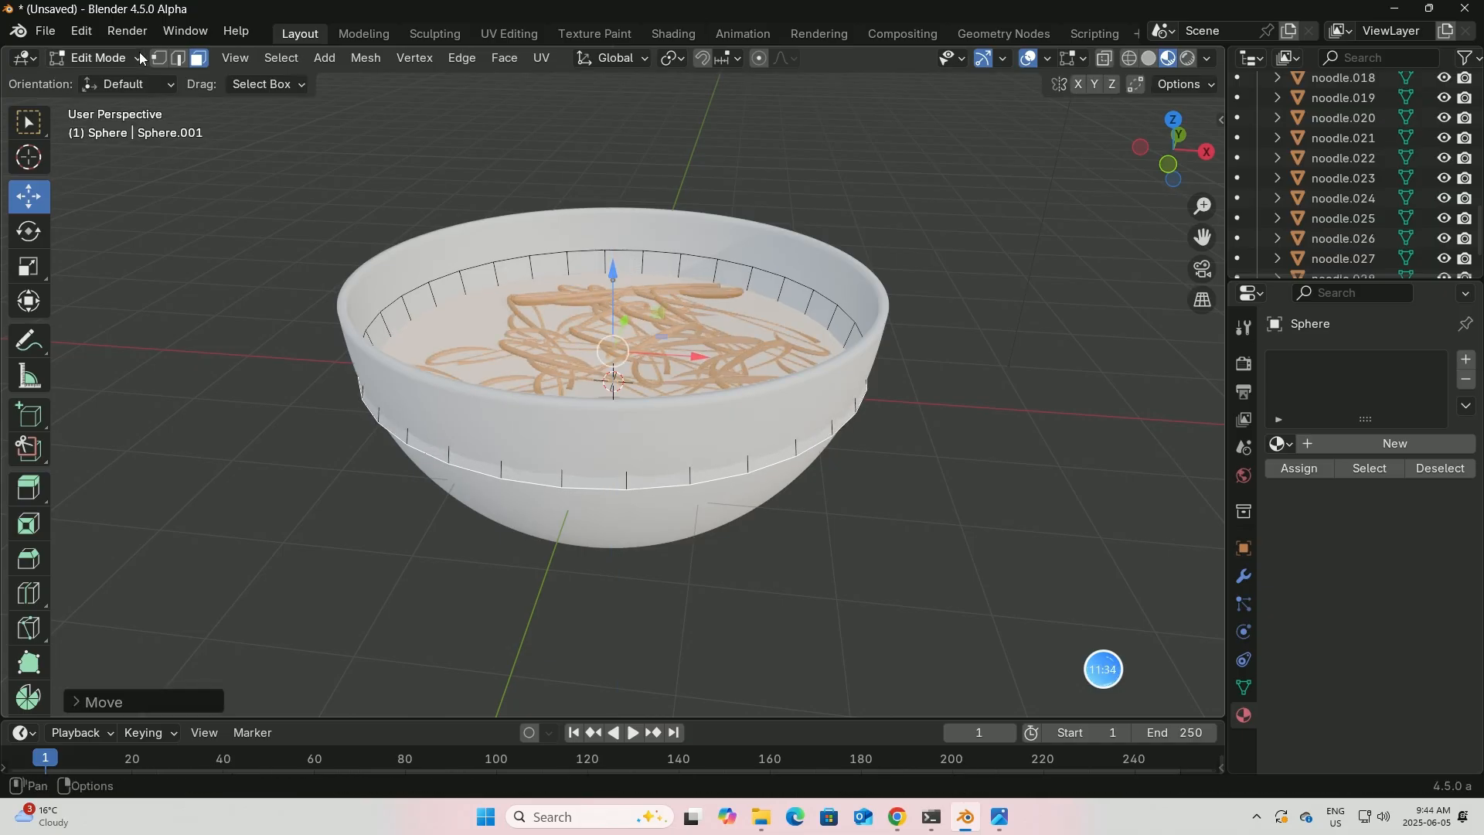
{"action": "middle_click_drag", "start_coordinate": [522, 284], "coordinate": [529, 274]}
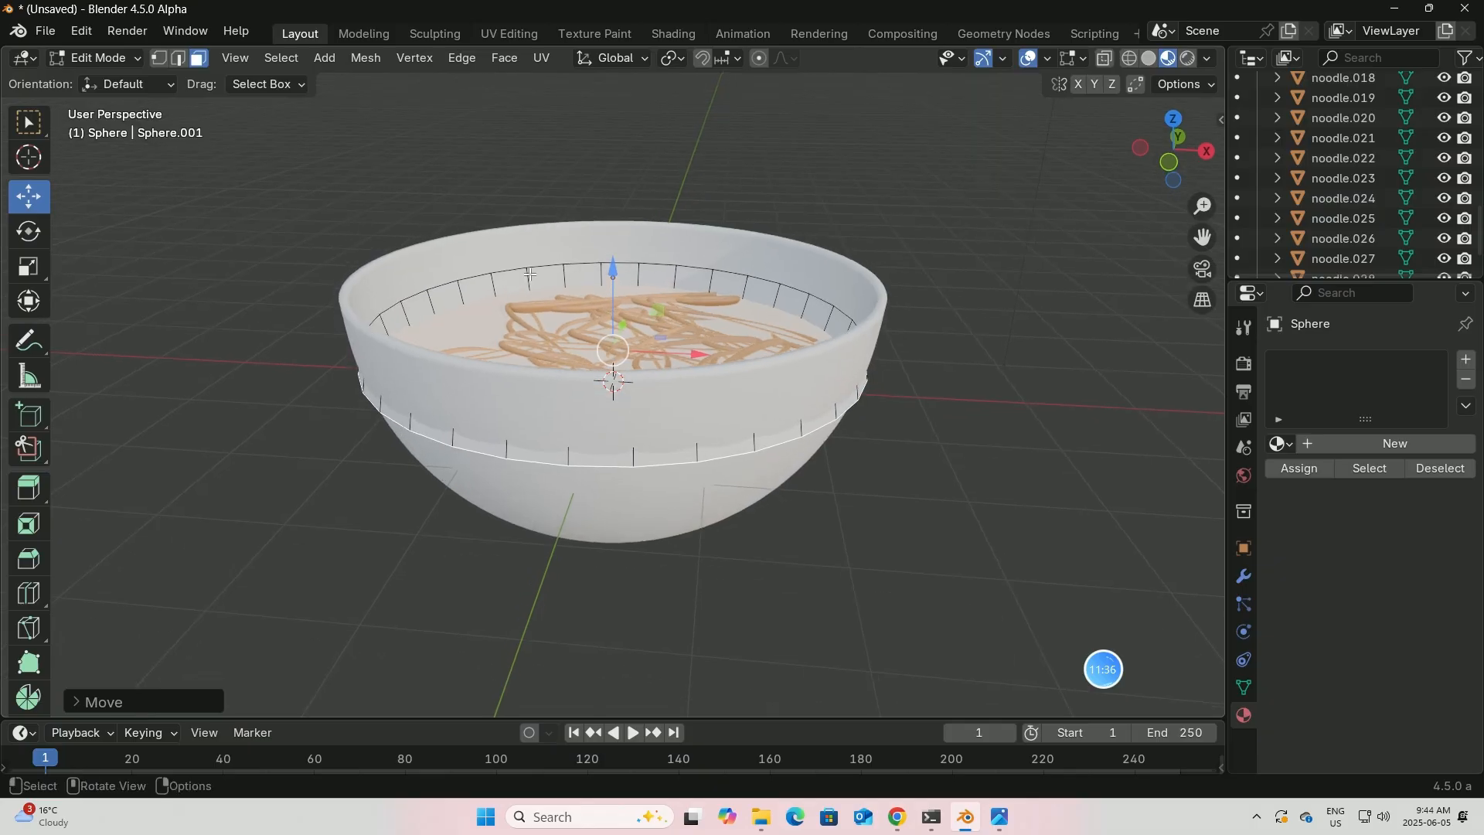
- Select the face loop below the flat top face and scale it inward to fit inside the bowl's wall
{"action": "left_click", "coordinate": [550, 344], "text": "alt"}
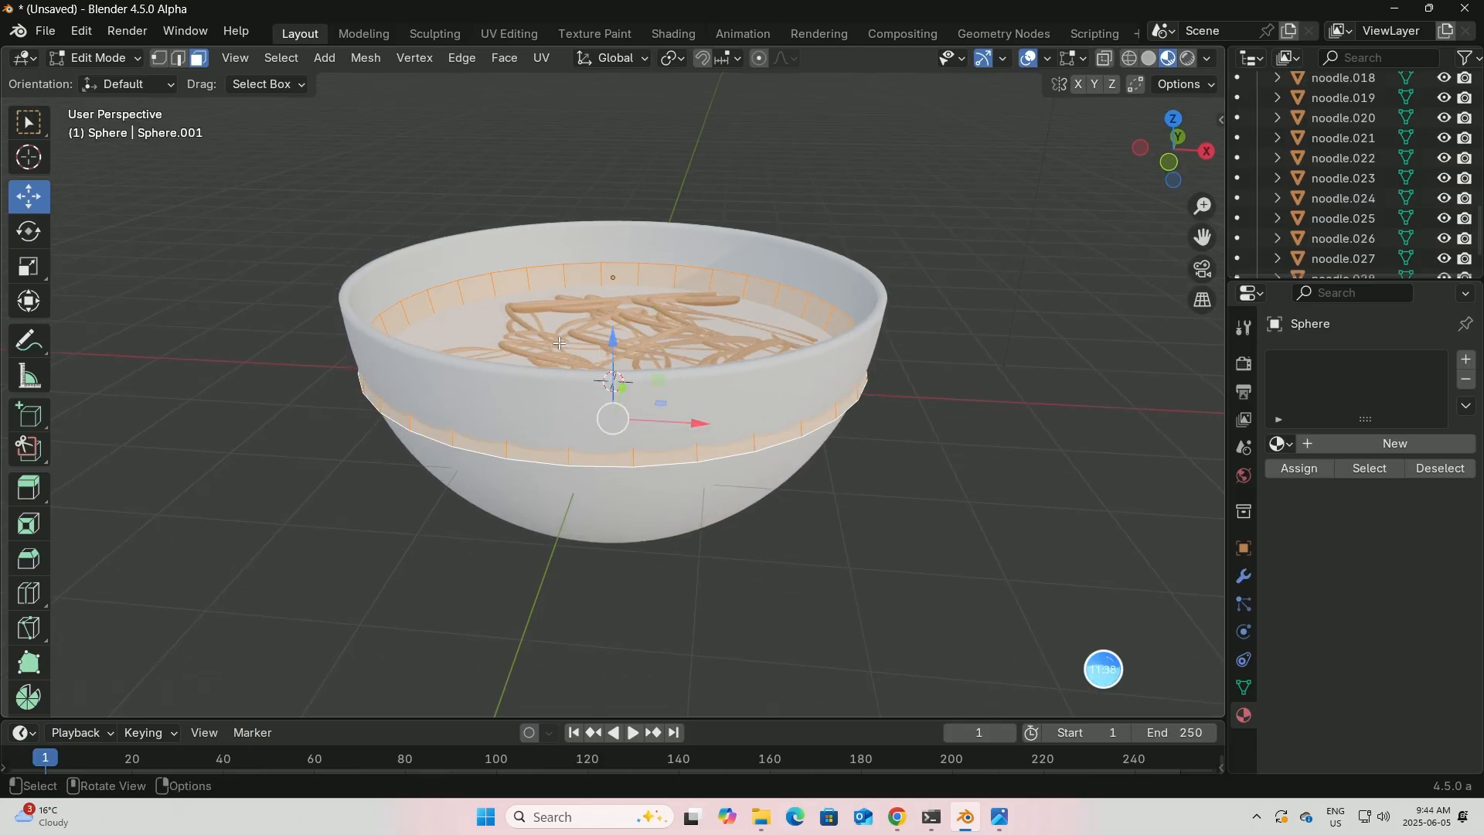
{"action": "left_click", "coordinate": [28, 266]}
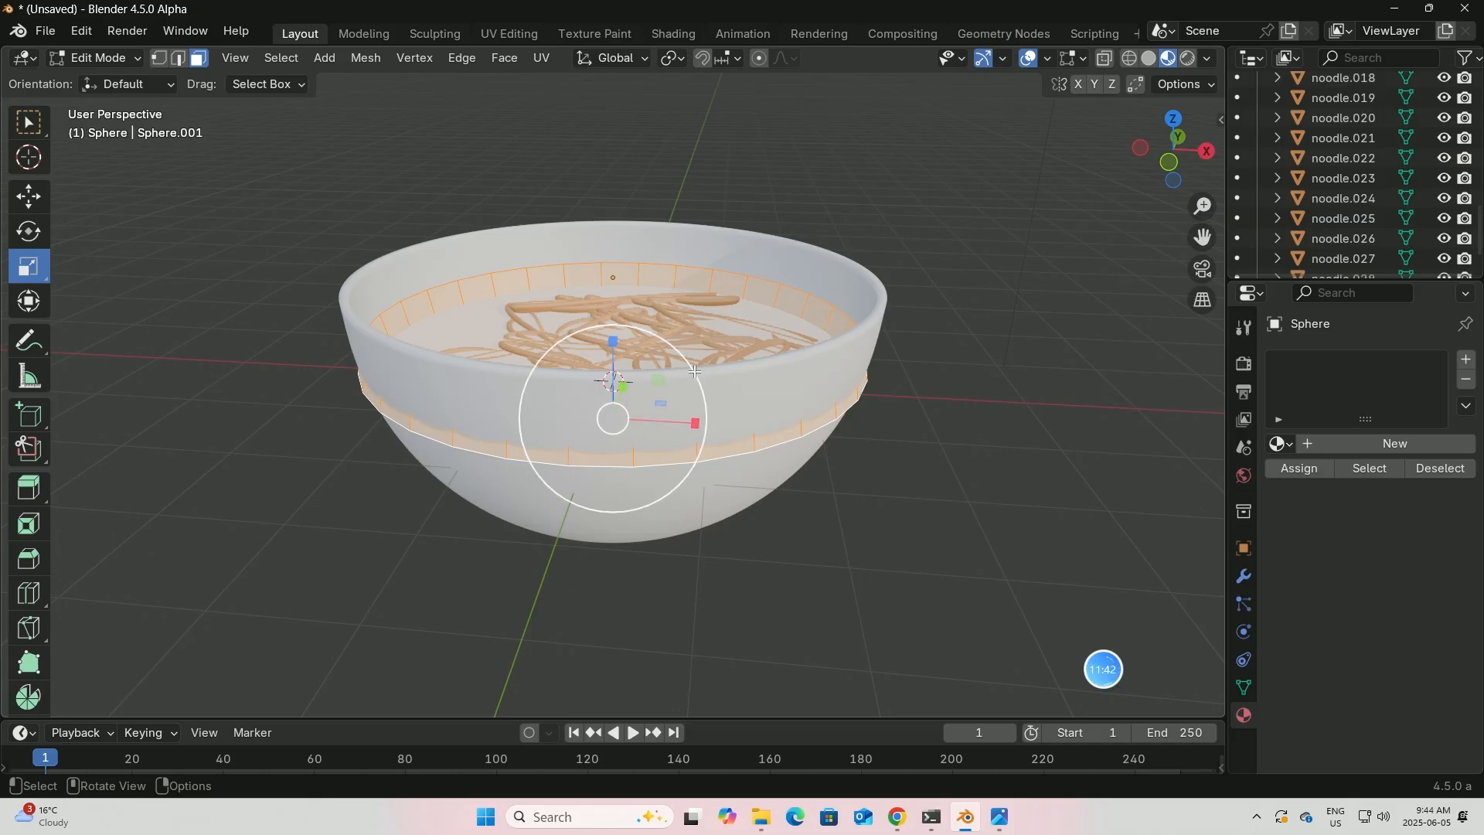
{"action": "left_click_drag", "start_coordinate": [694, 372], "coordinate": [618, 374]}
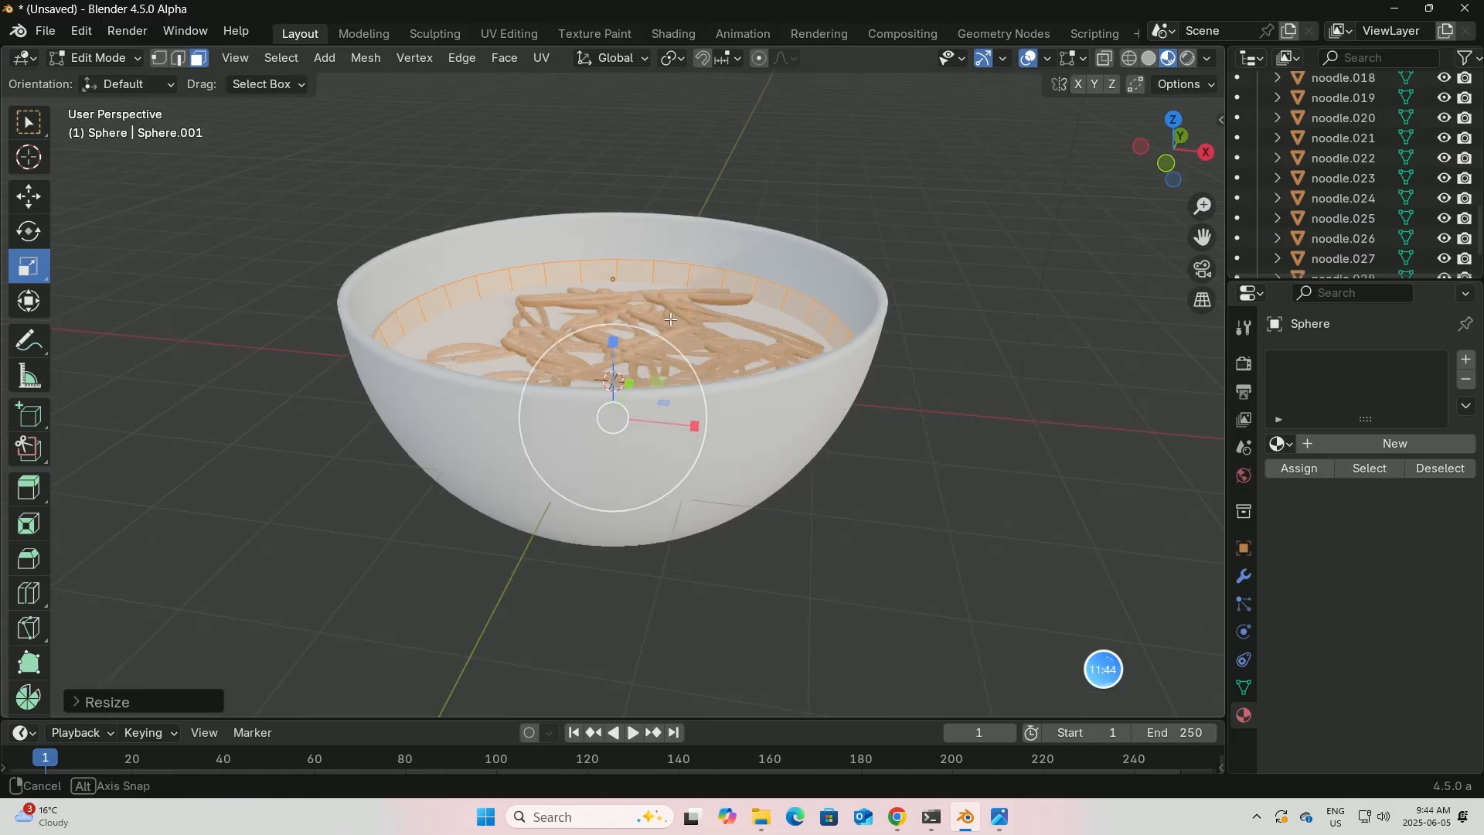
{"action": "middle_click_drag", "start_coordinate": [670, 318], "coordinate": [483, 245]}
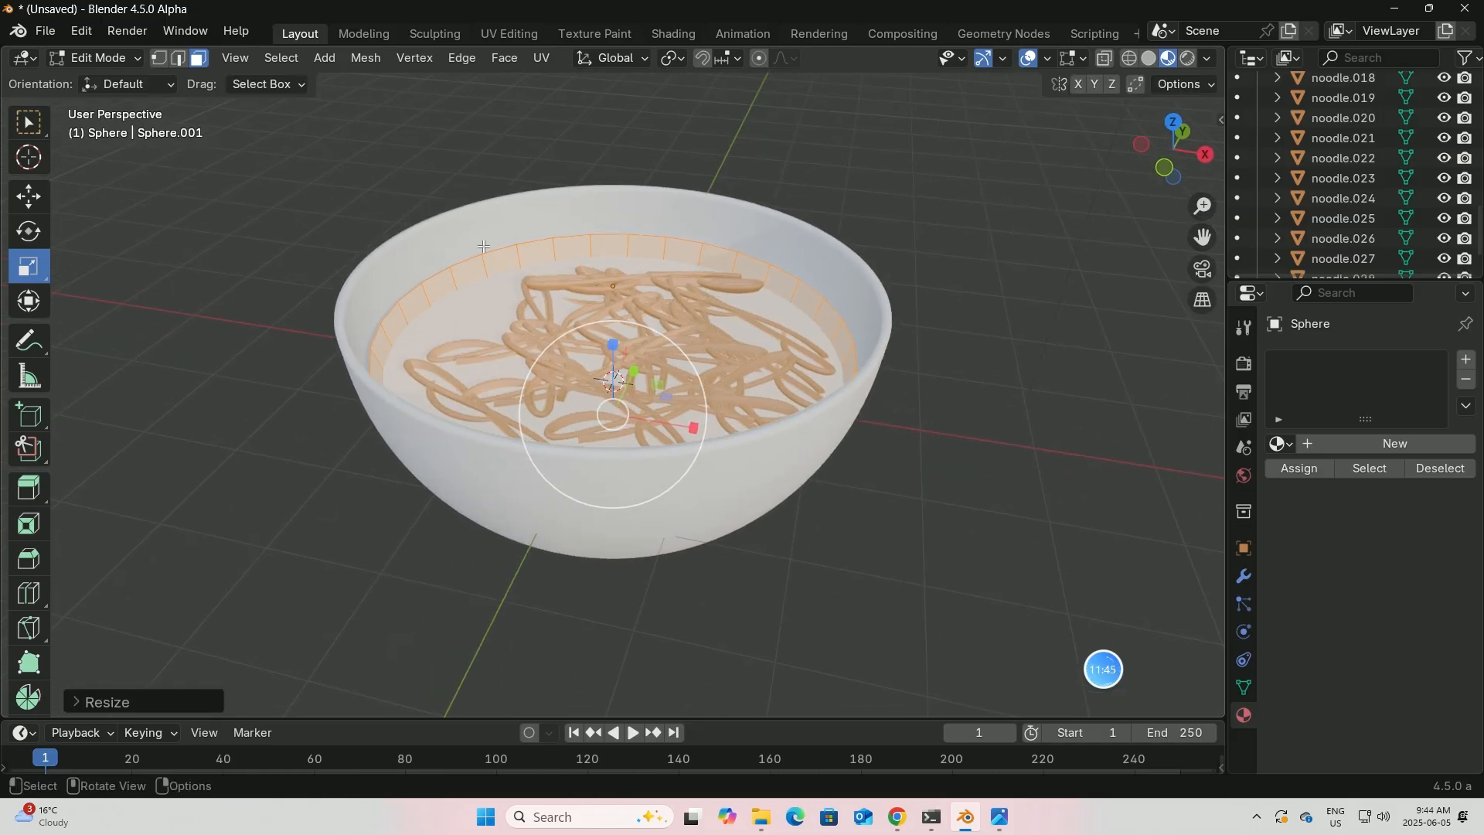
- Leave Edit Mode on the finished soup body and return to Object Mode
{"action": "left_click", "coordinate": [139, 55]}
{"action": "left_click", "coordinate": [128, 80]}
{"action": "middle_click_drag", "start_coordinate": [628, 267], "coordinate": [629, 297]}
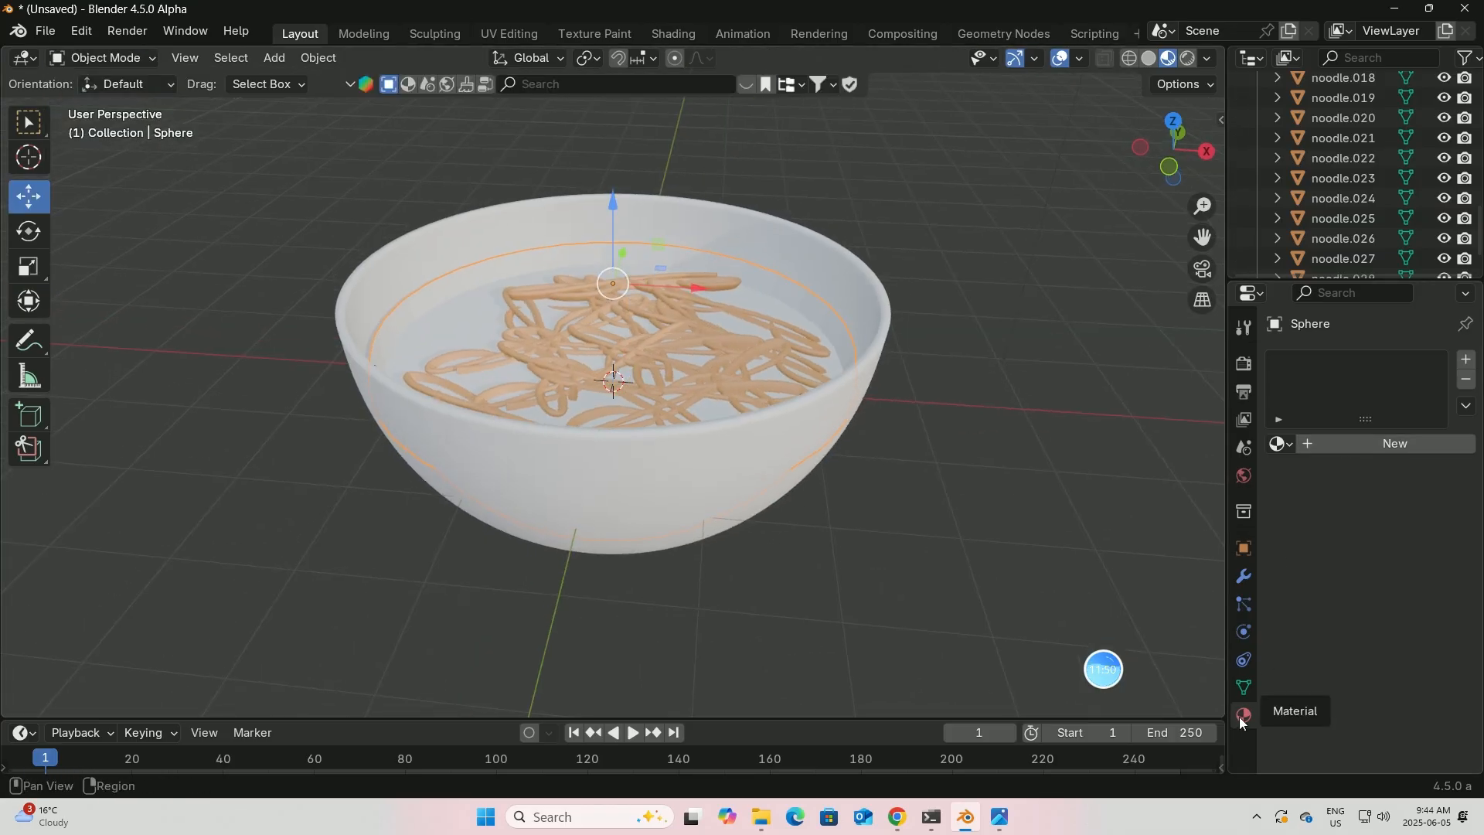
- Create a new material for the soup body and display its nodes in a Shader Editor in the enlarged timeline area
{"action": "left_click", "coordinate": [1335, 446]}
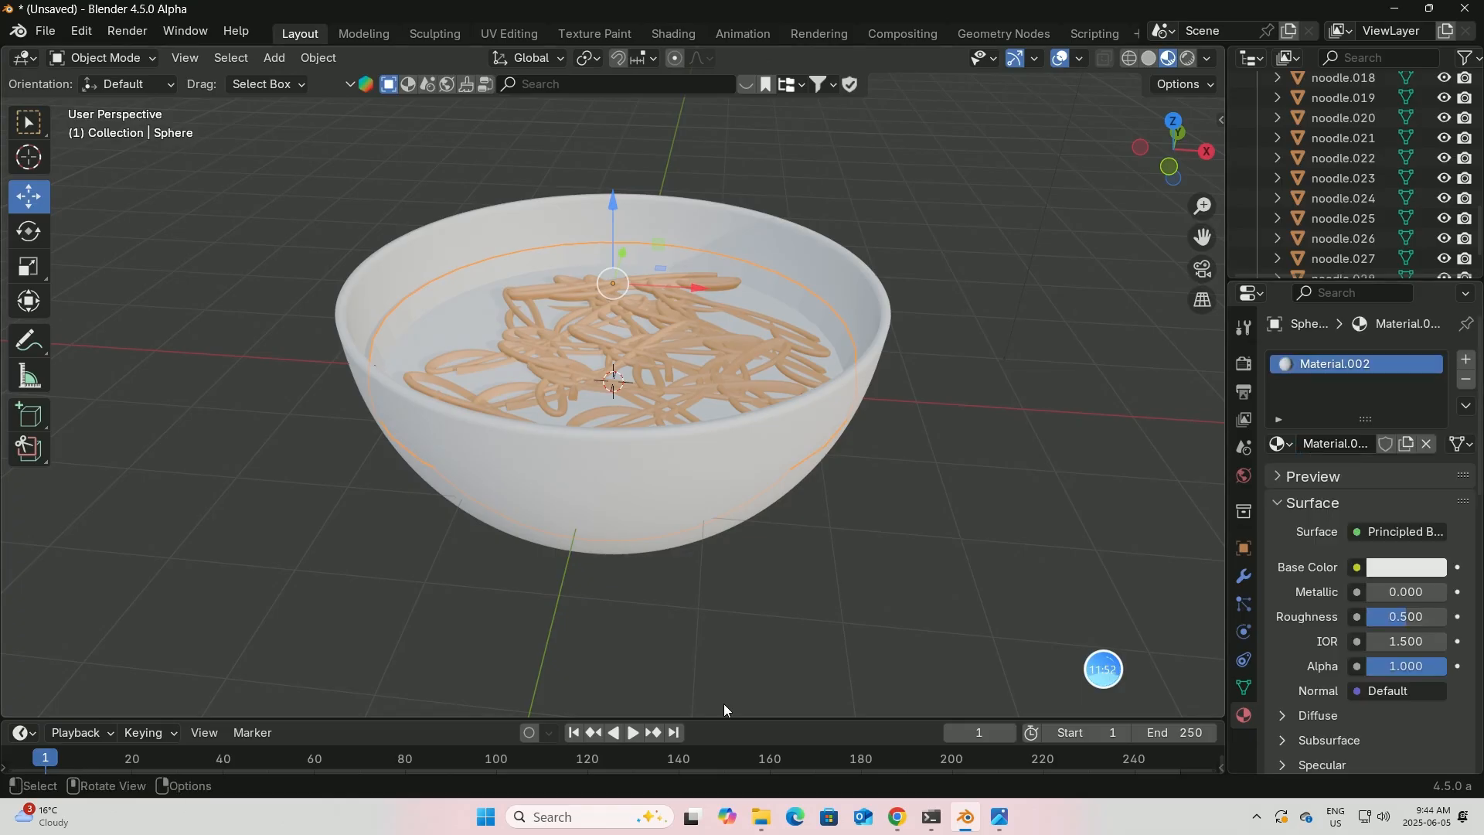
{"action": "left_click_drag", "start_coordinate": [712, 720], "coordinate": [779, 452]}
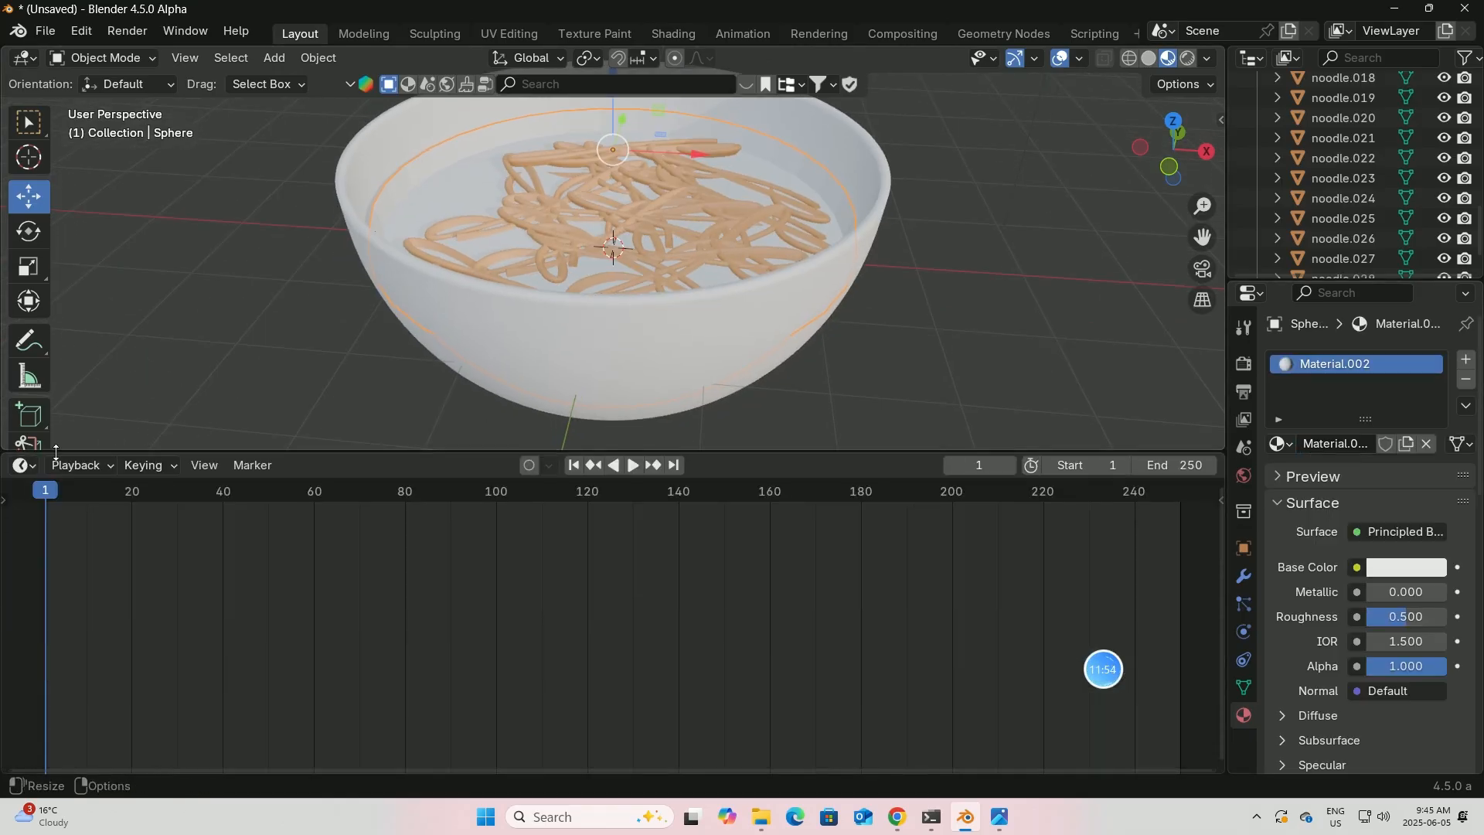
{"action": "left_click", "coordinate": [33, 466]}
{"action": "left_click", "coordinate": [50, 625]}
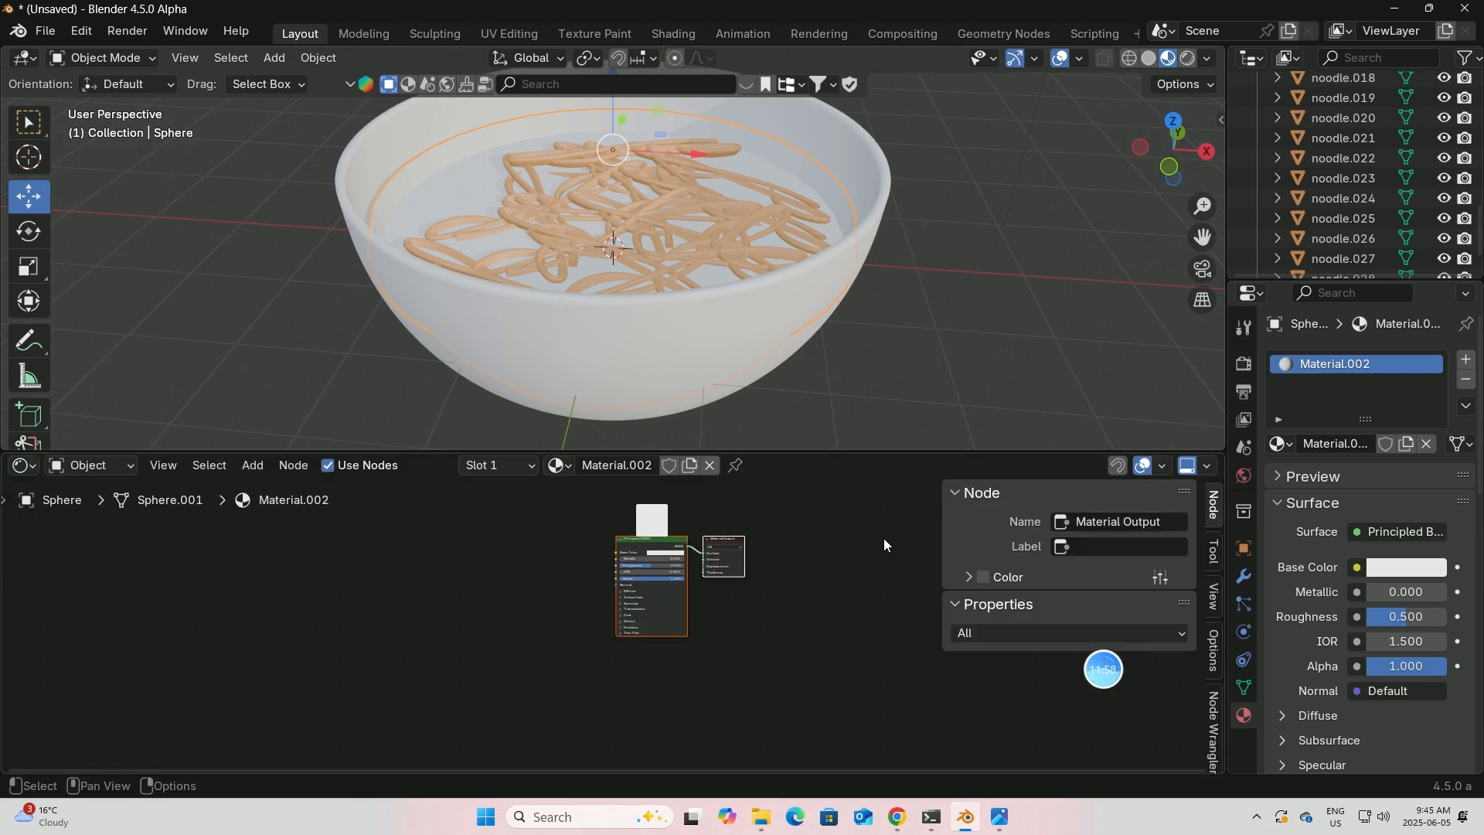
{"action": "key", "text": "n"}
{"action": "scroll", "coordinate": [870, 533], "scroll_direction": "up", "scroll_amount": 4}
{"action": "key", "text": "Home"}
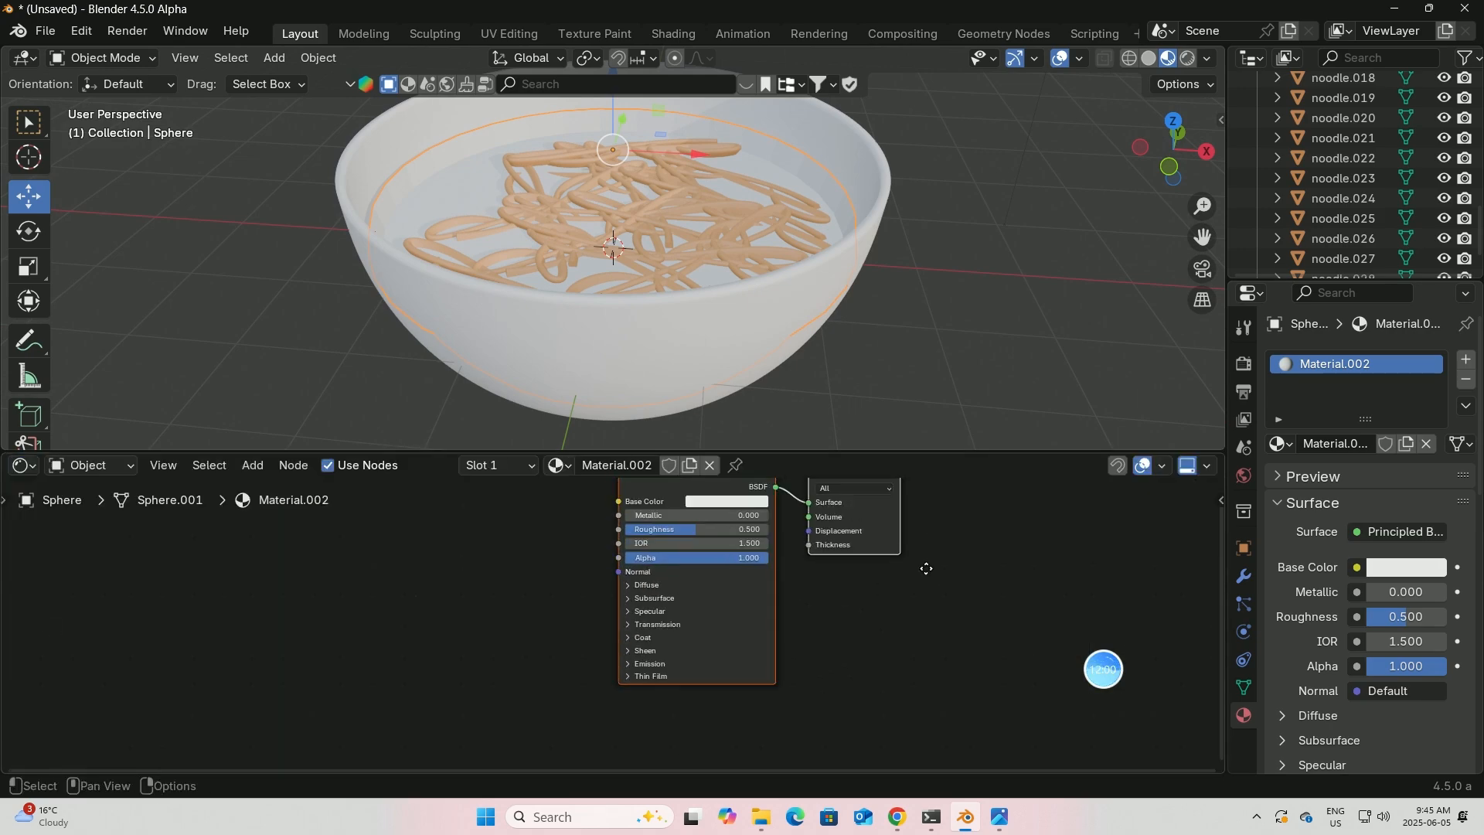
- Switch to Chrome and show the Bilibili channel's video collections as a grid of covers
{"action": "left_click", "coordinate": [896, 817]}
{"action": "left_click", "coordinate": [380, 14]}
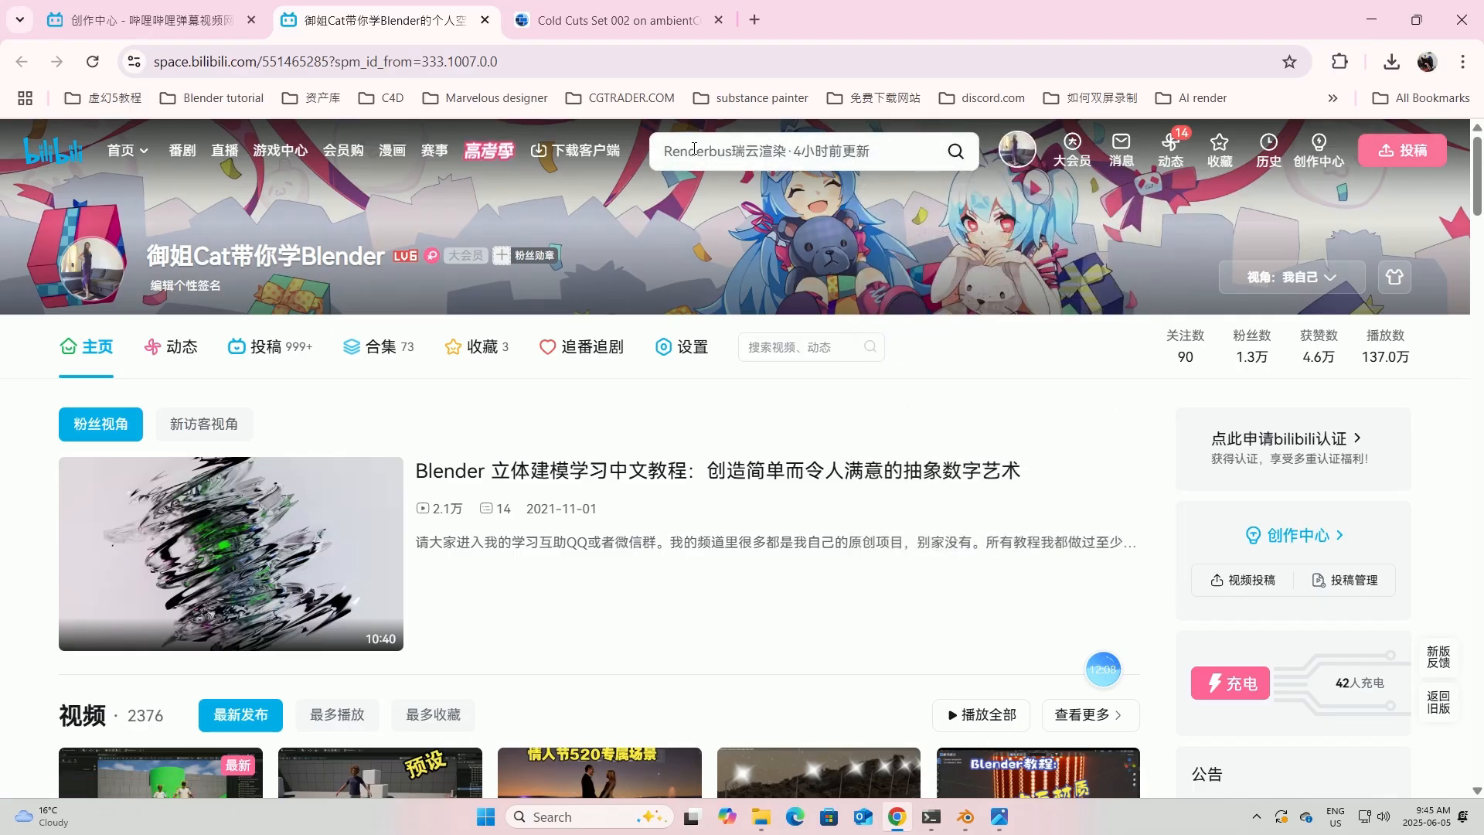
{"action": "left_click", "coordinate": [383, 349]}
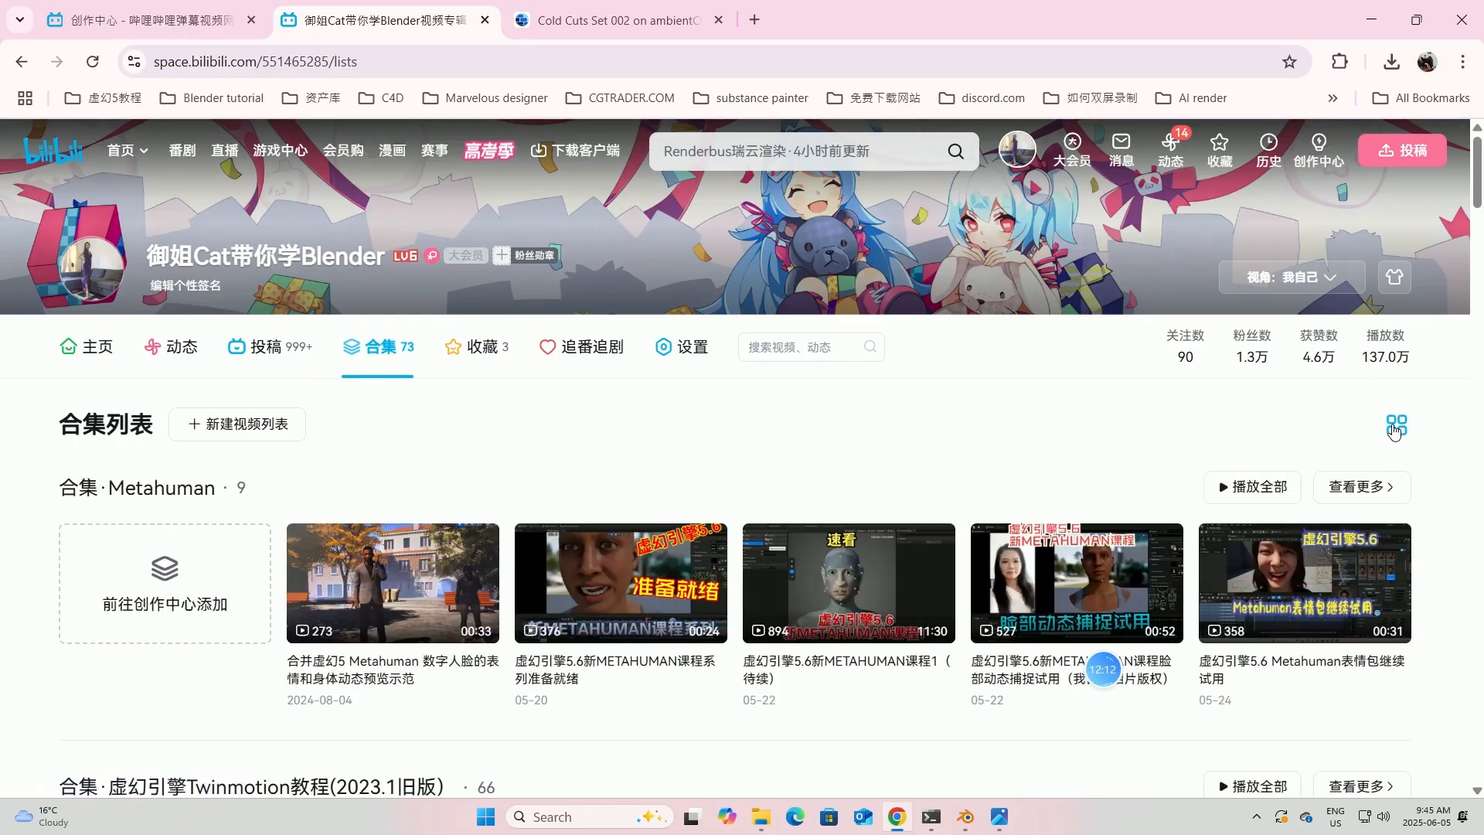
{"action": "left_click", "coordinate": [1399, 432]}
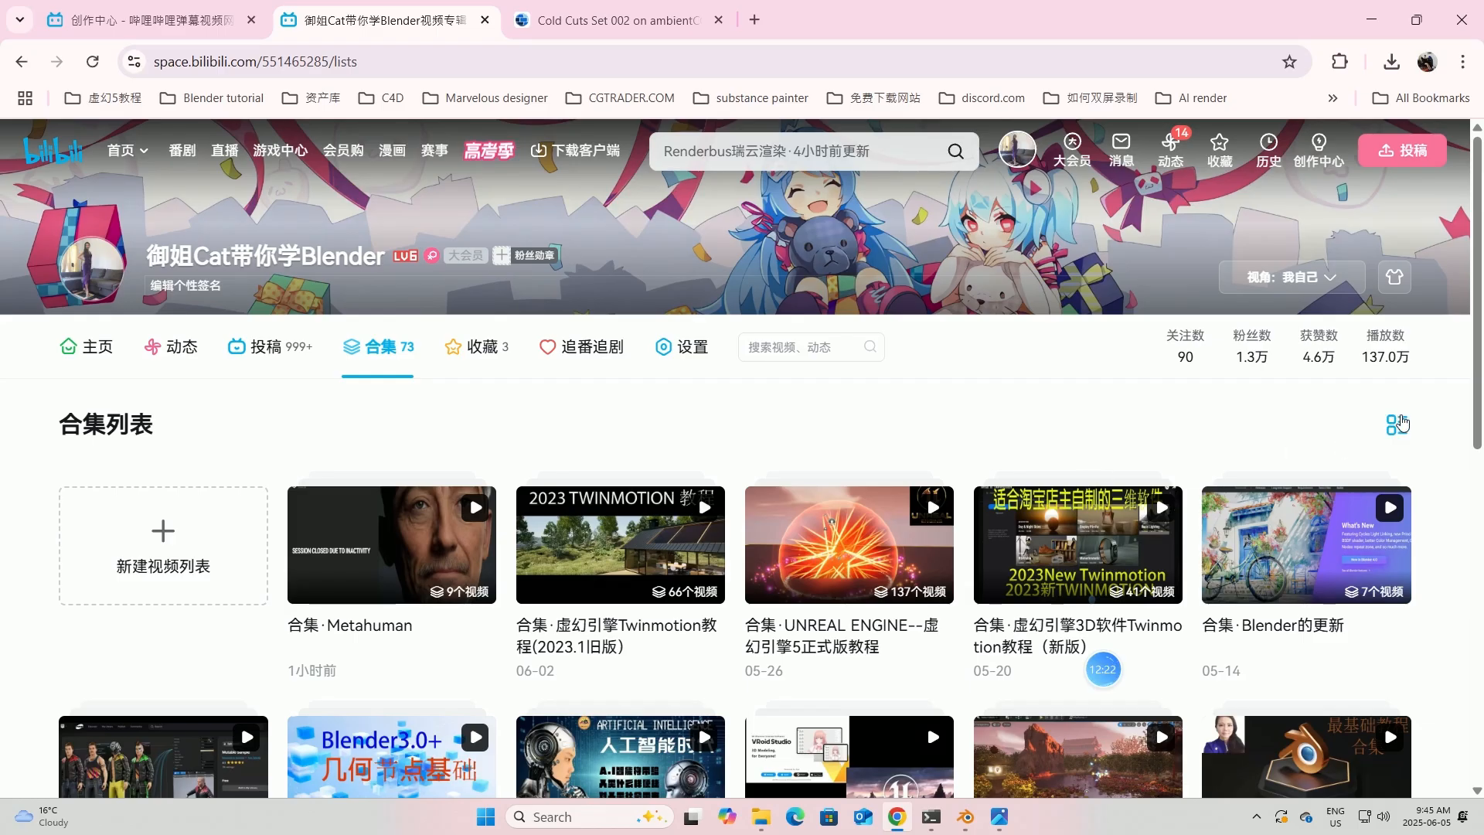
- Browse to page 2 of the collections, look into "Blender最基础系列教程2", and return to Blender
{"action": "scroll", "coordinate": [925, 298], "scroll_direction": "down", "scroll_amount": 9}
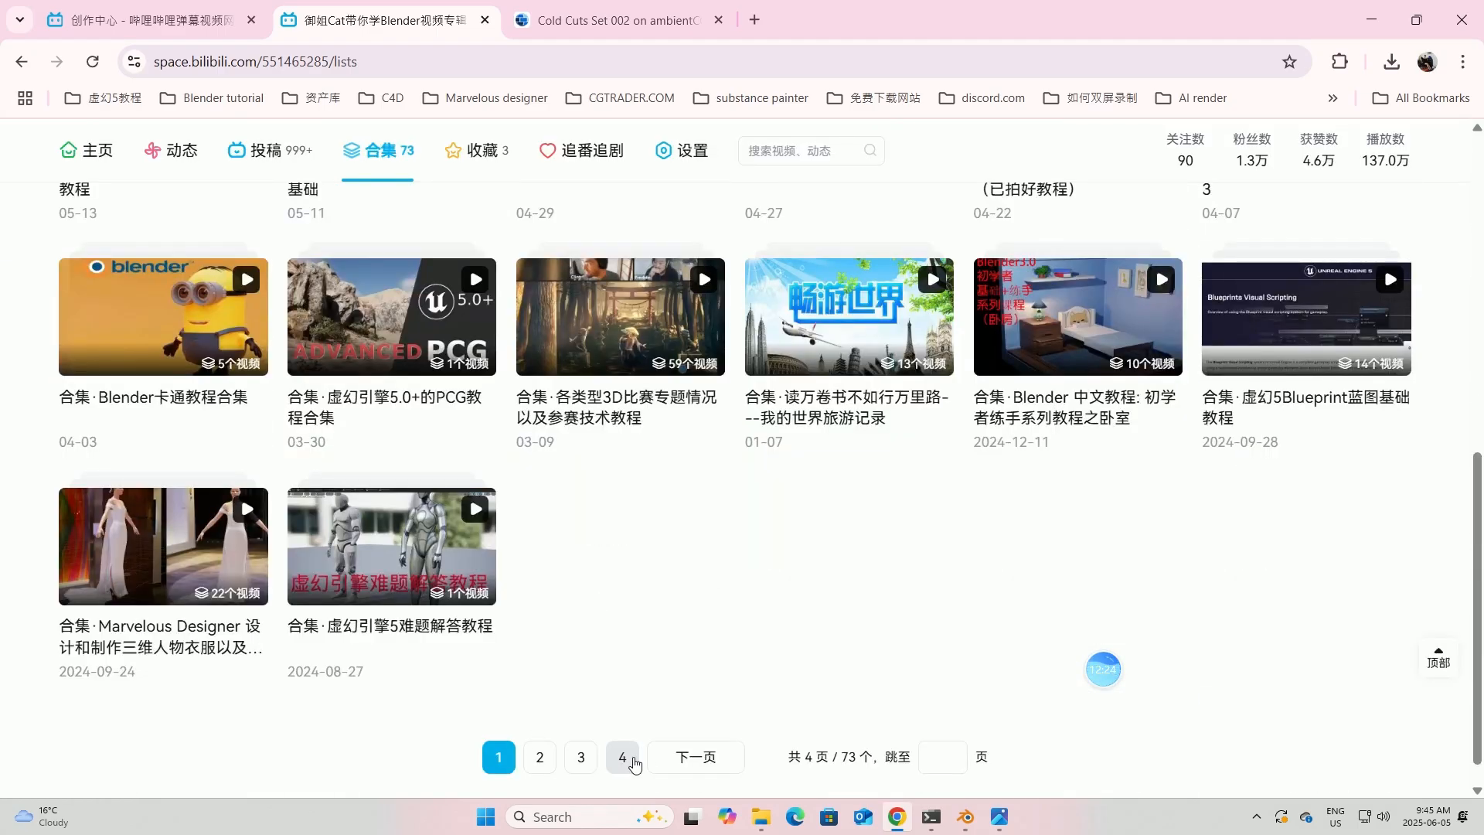
{"action": "left_click", "coordinate": [539, 757]}
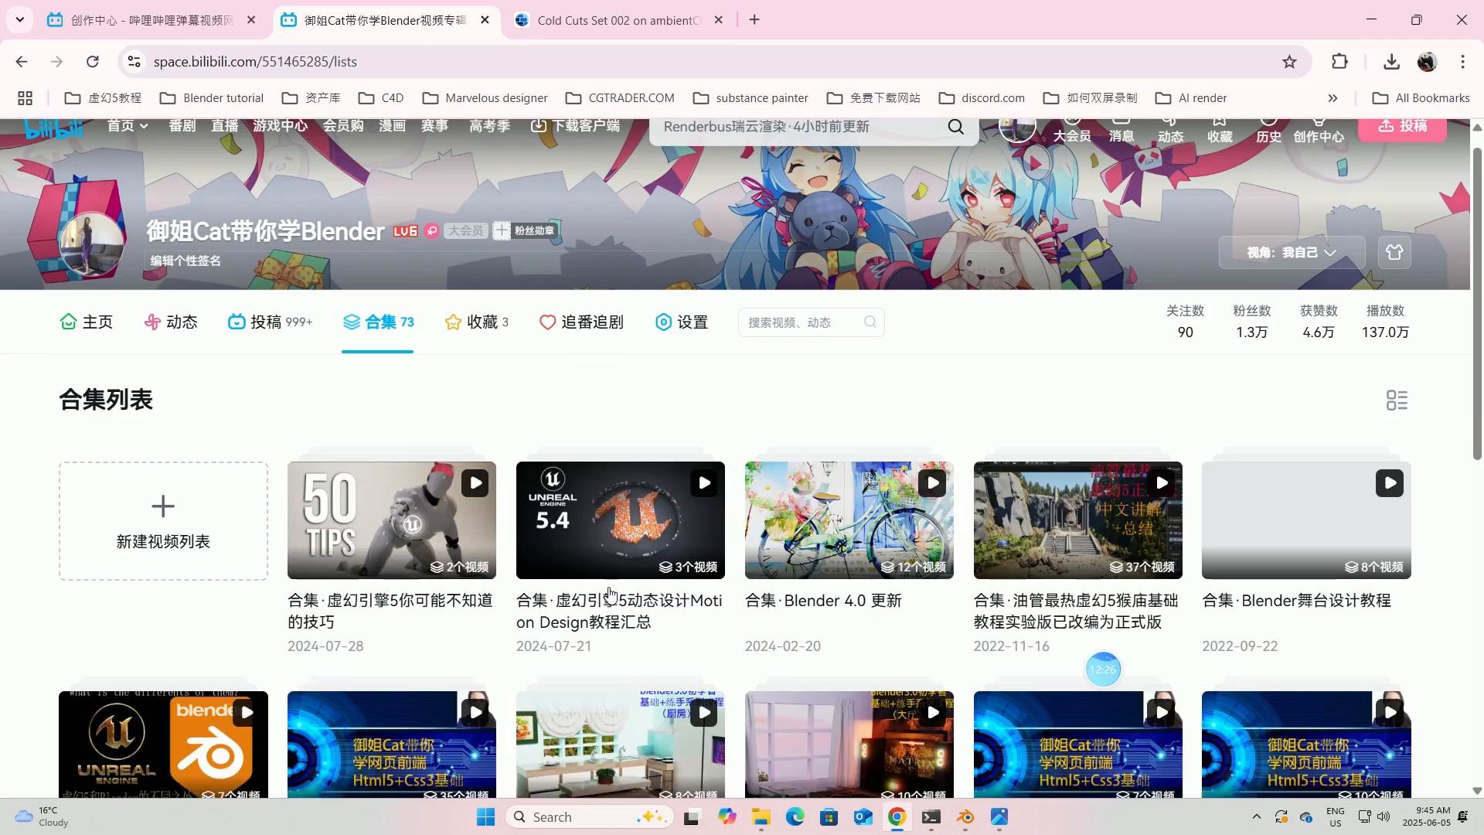
{"action": "scroll", "coordinate": [614, 394], "scroll_direction": "down", "scroll_amount": 5}
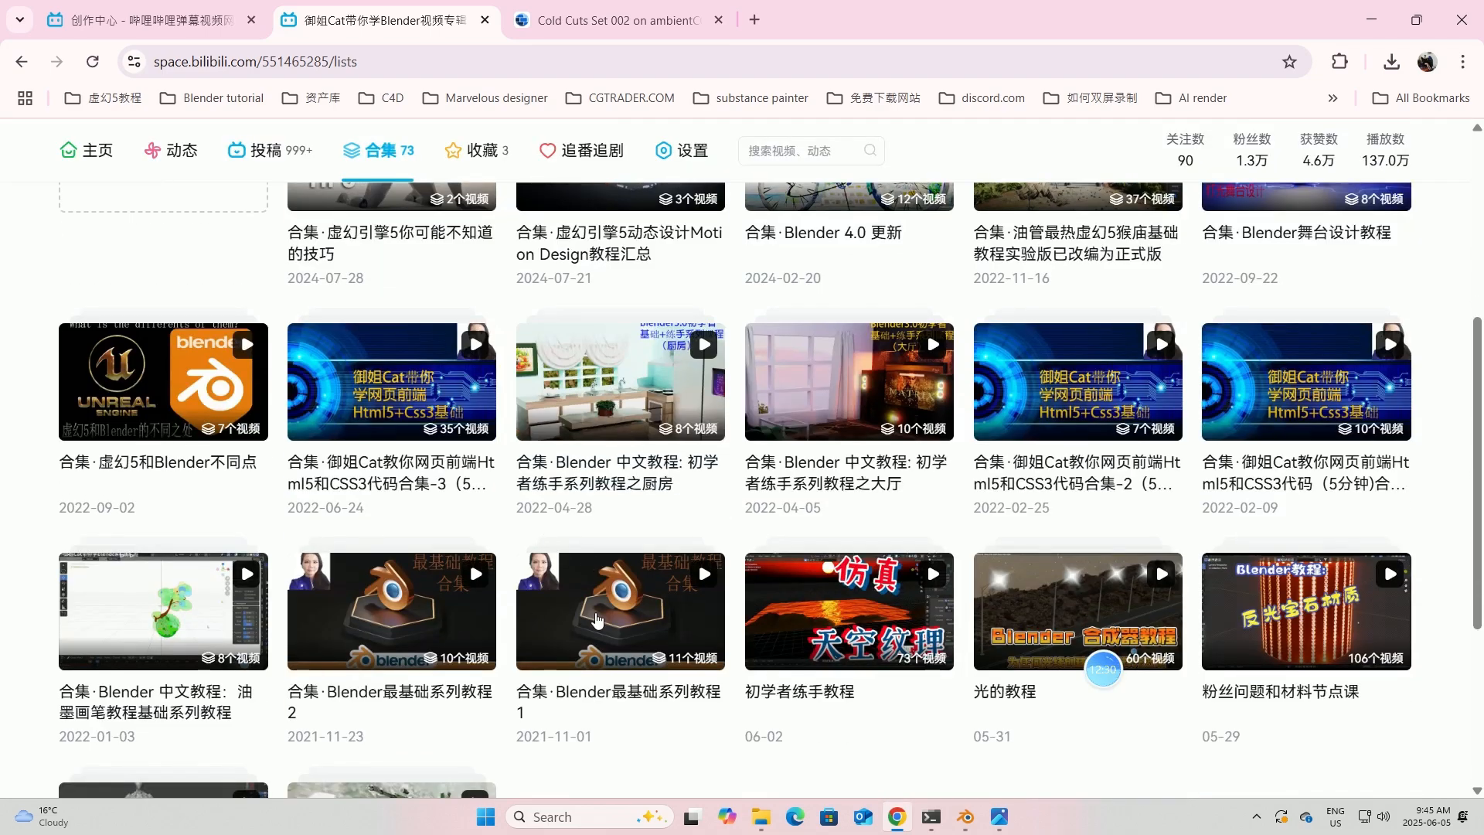
{"action": "left_click", "coordinate": [380, 599]}
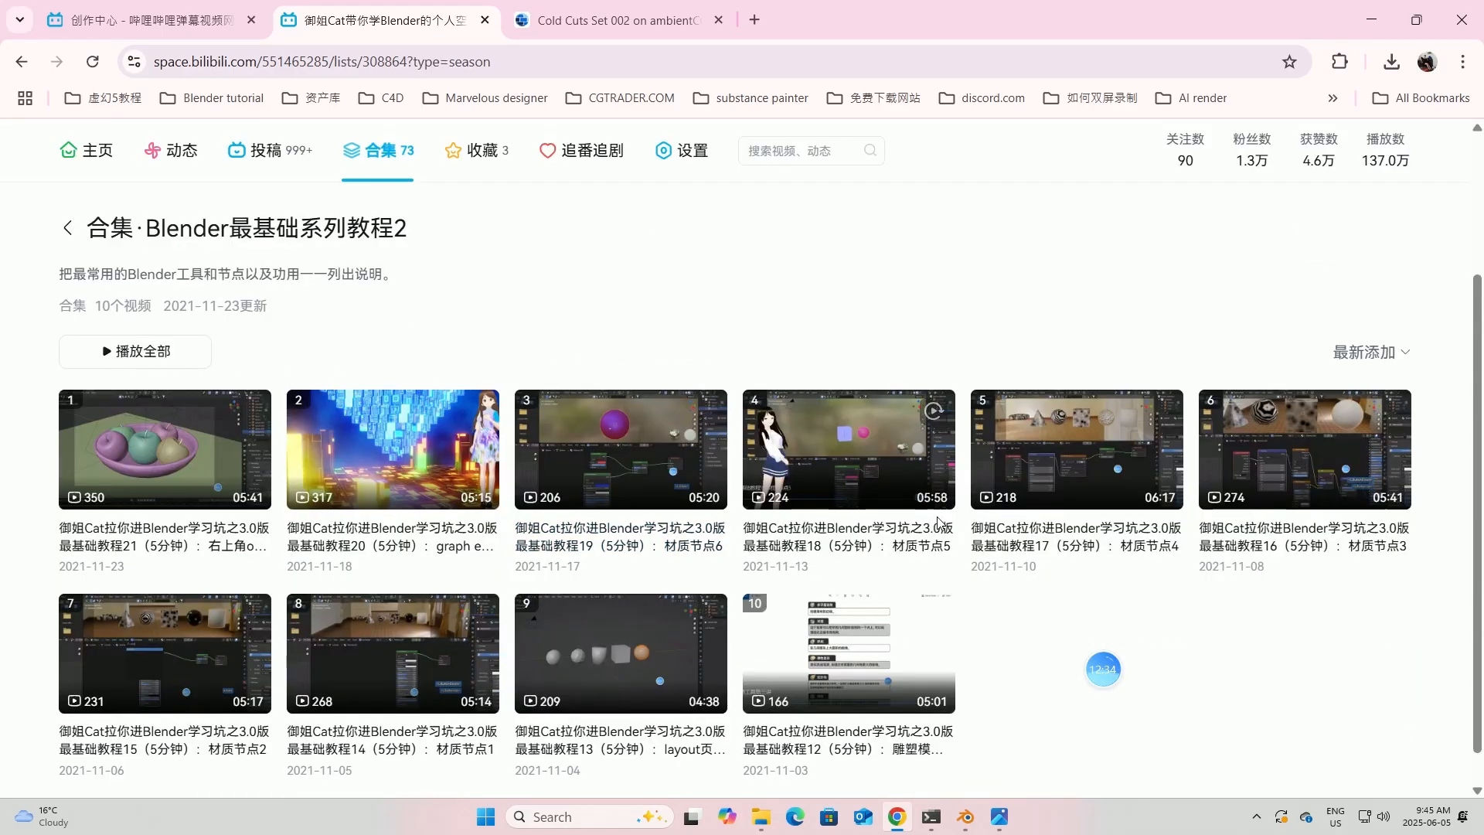
{"action": "left_click", "coordinate": [21, 61]}
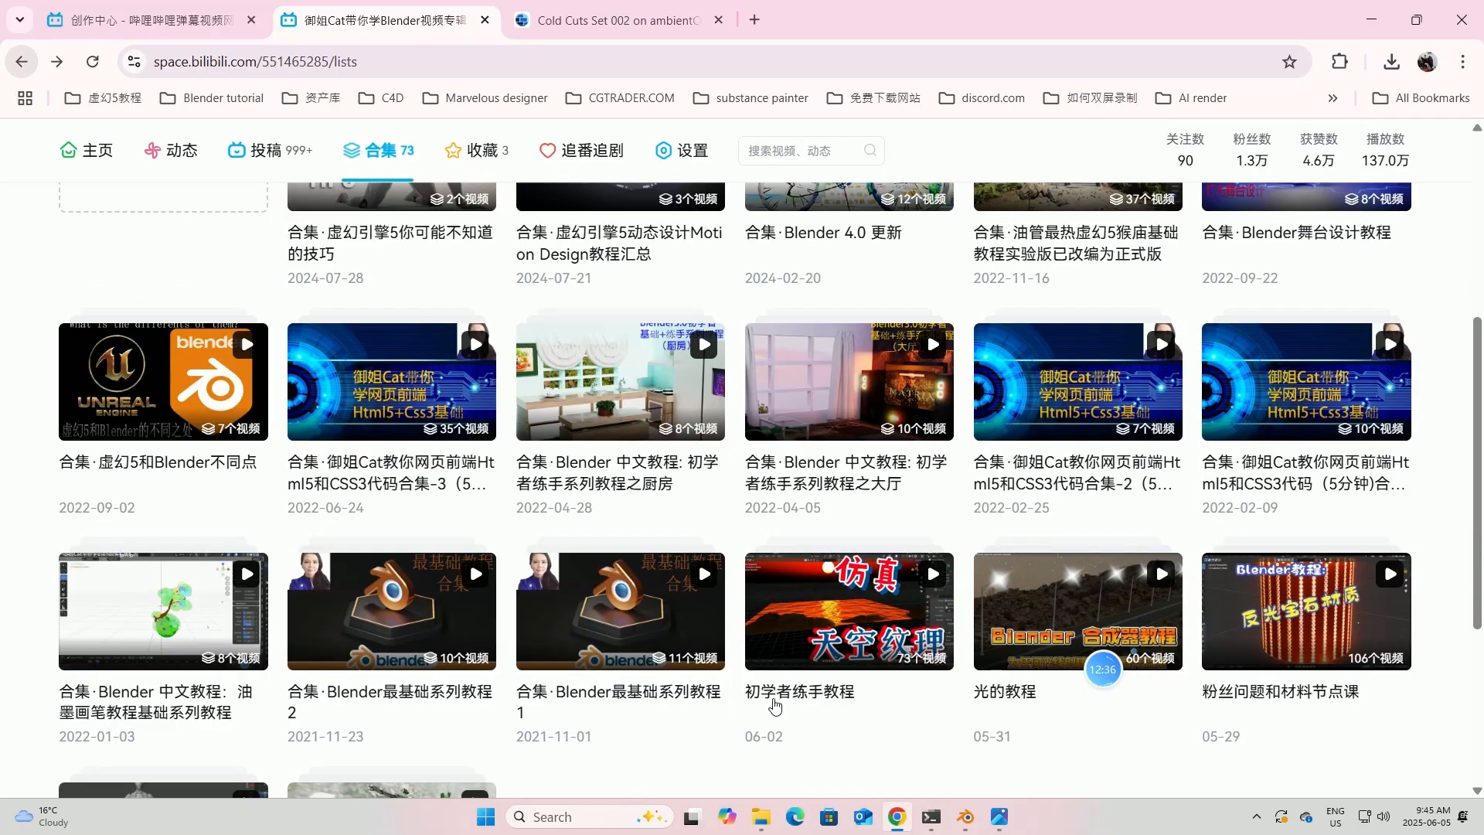
{"action": "left_click", "coordinate": [963, 820]}
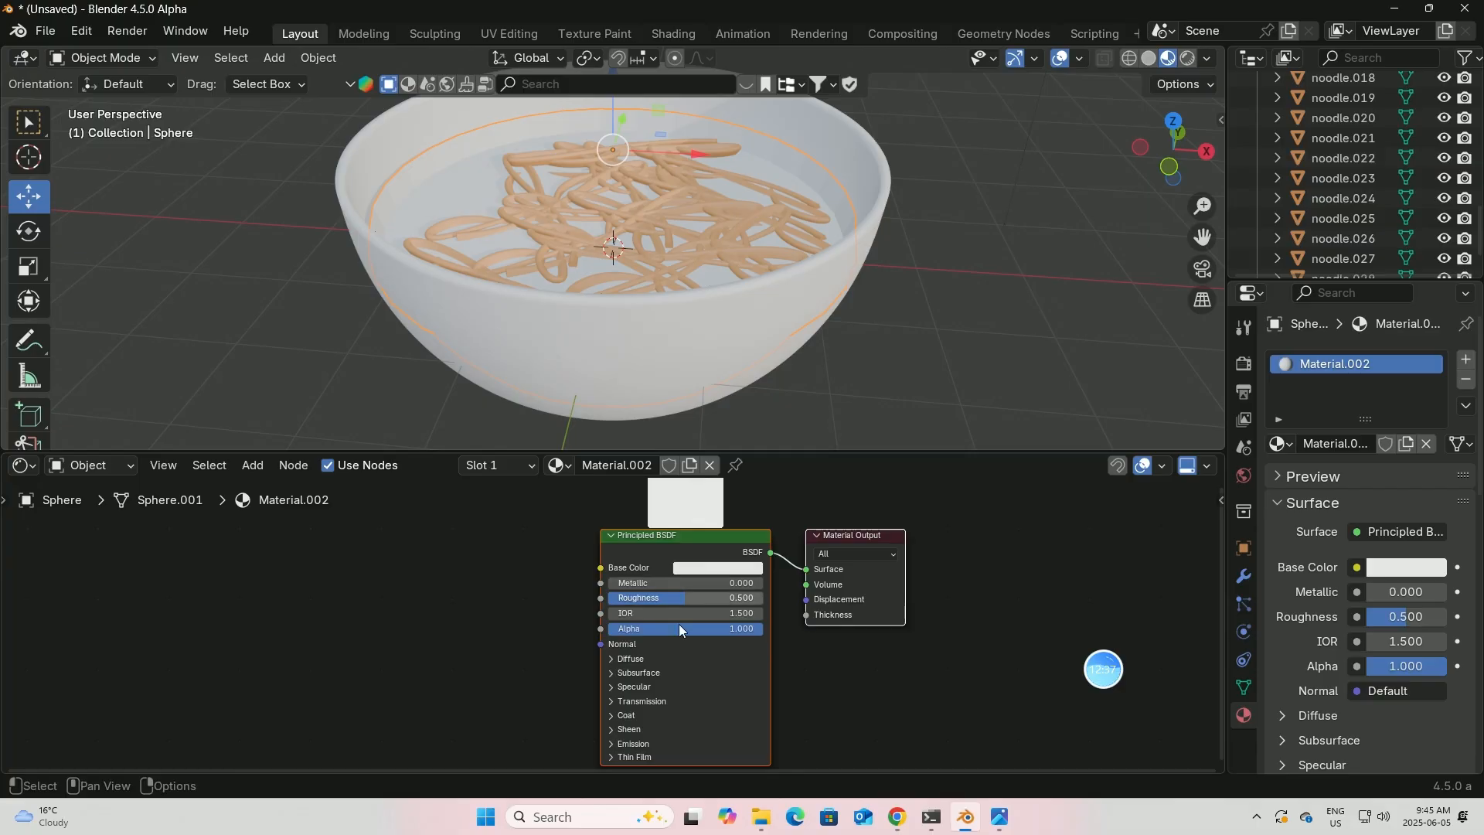
- Switch back to Chrome and look over all the collections on page 2
{"action": "left_click", "coordinate": [896, 816]}
{"action": "scroll", "coordinate": [697, 564], "scroll_direction": "up", "scroll_amount": 3}
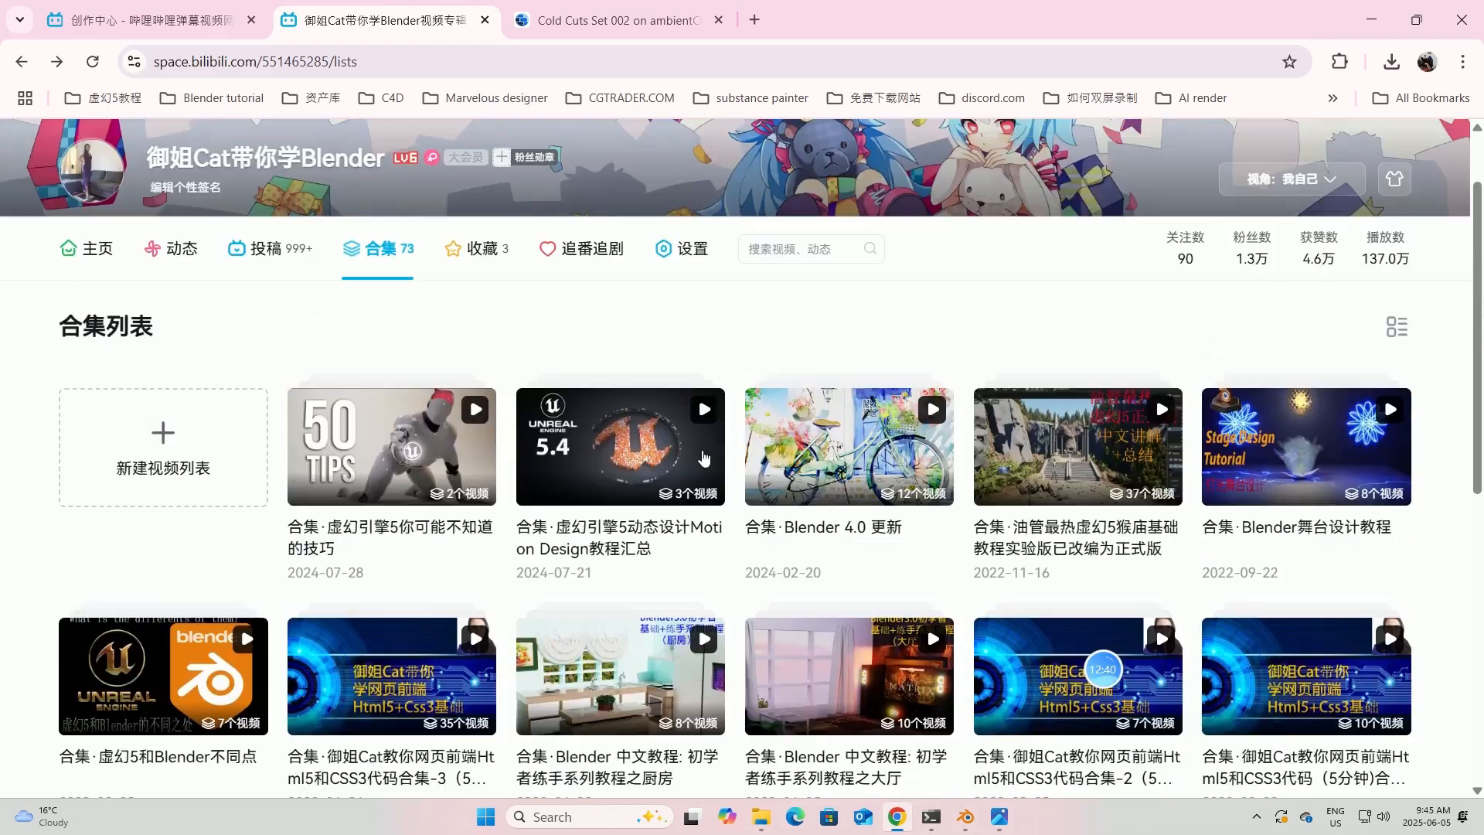
{"action": "scroll", "coordinate": [1045, 431], "scroll_direction": "down", "scroll_amount": 7}
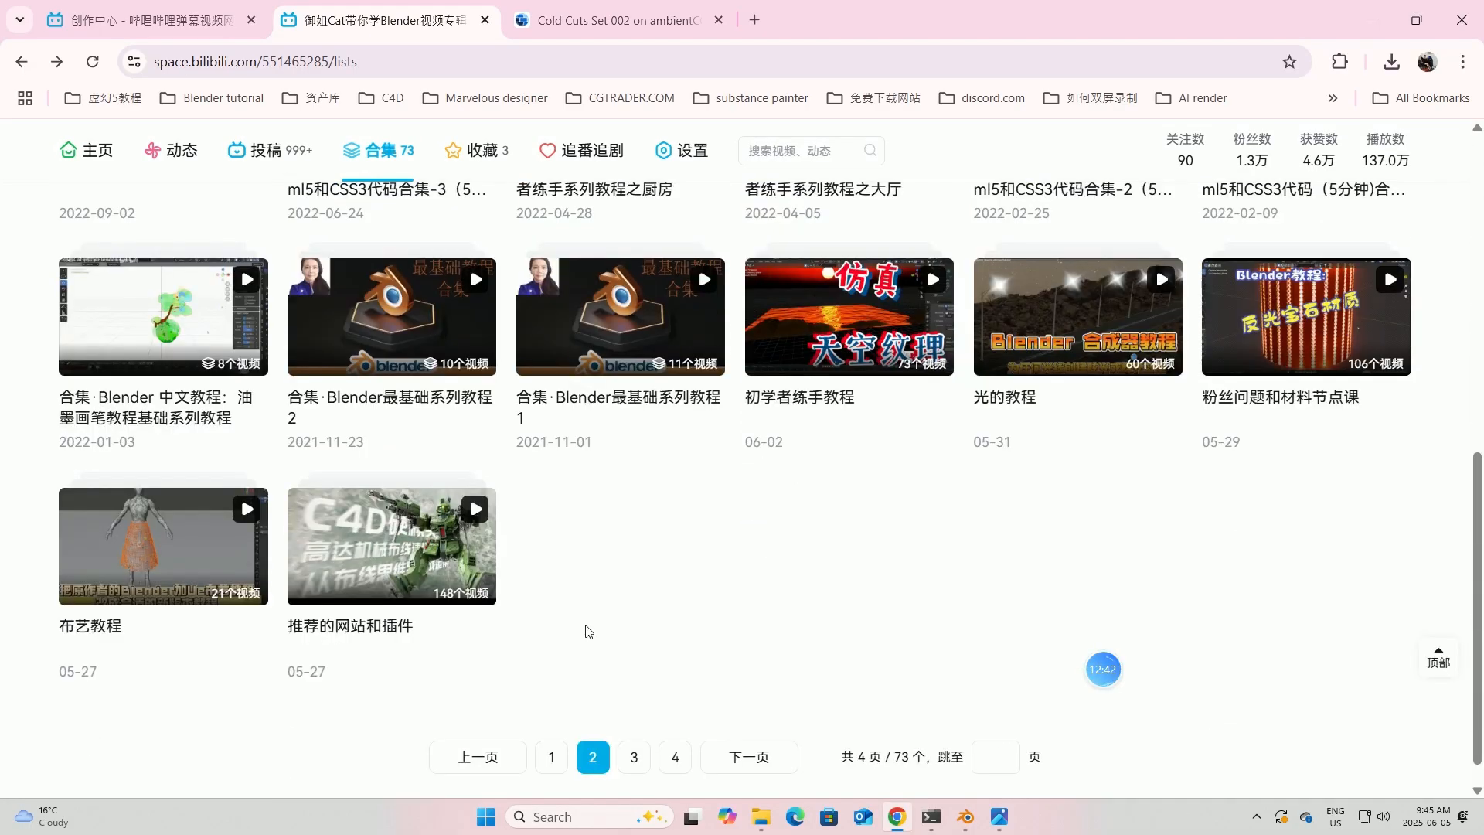
{"action": "scroll", "coordinate": [702, 328], "scroll_direction": "up", "scroll_amount": 6}
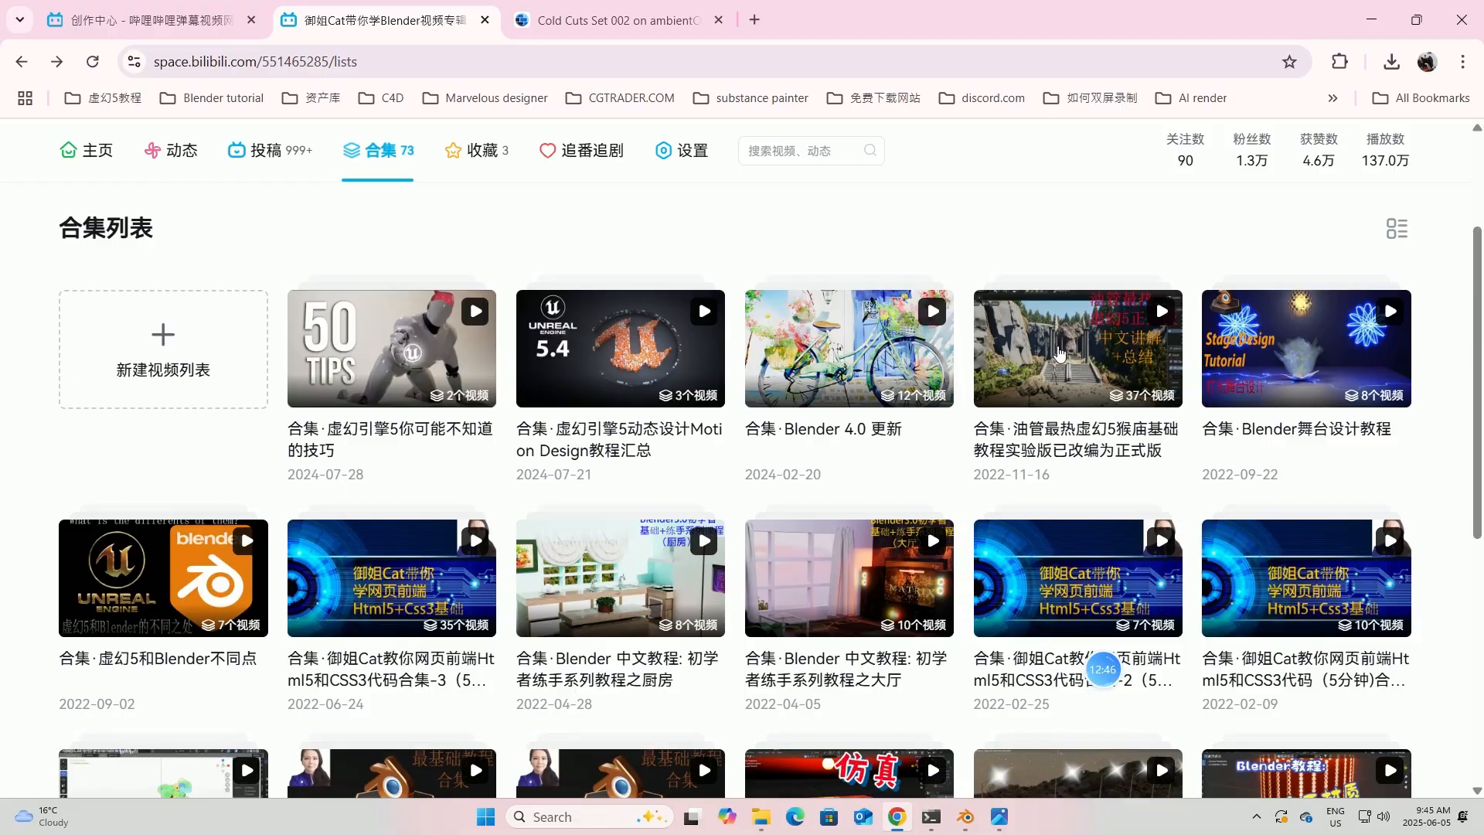
{"action": "scroll", "coordinate": [1054, 355], "scroll_direction": "down", "scroll_amount": 1}
{"action": "scroll", "coordinate": [1053, 359], "scroll_direction": "down", "scroll_amount": 8}
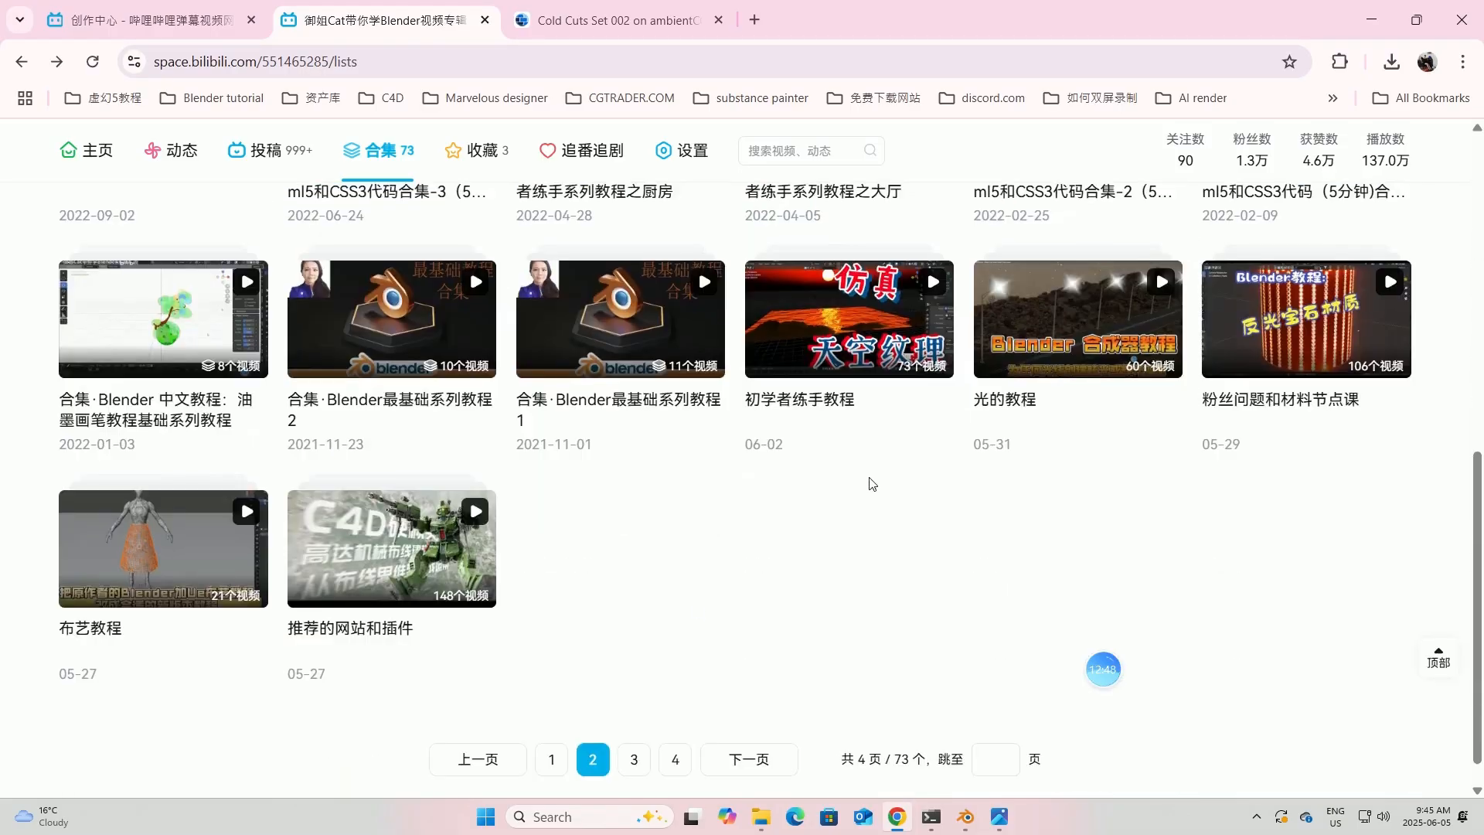
- Look through the collections on page 1 of the channel's list
{"action": "left_click", "coordinate": [546, 758]}
{"action": "scroll", "coordinate": [905, 464], "scroll_direction": "down", "scroll_amount": 4}
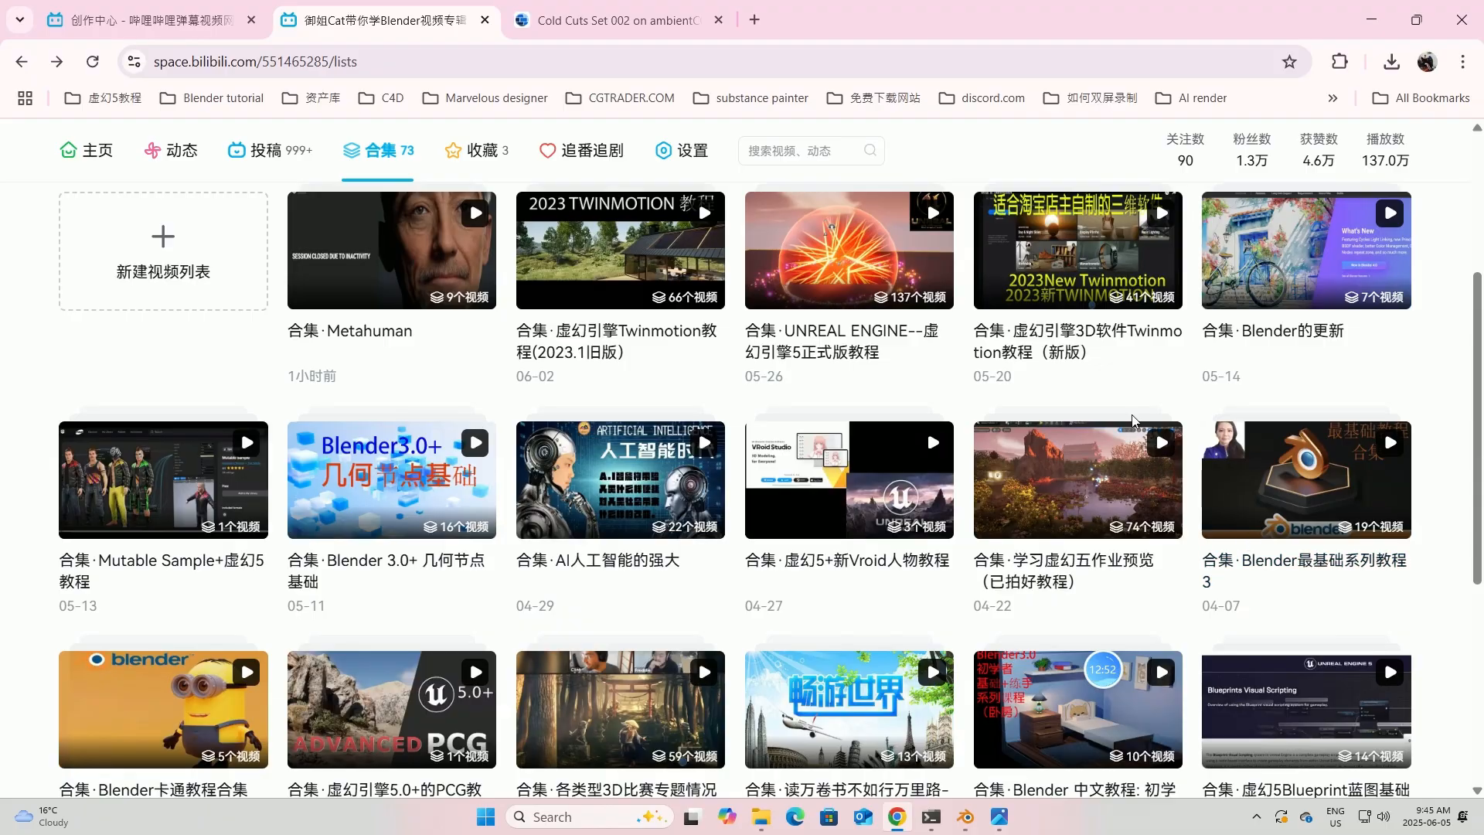
{"action": "scroll", "coordinate": [1227, 592], "scroll_direction": "down", "scroll_amount": 3}
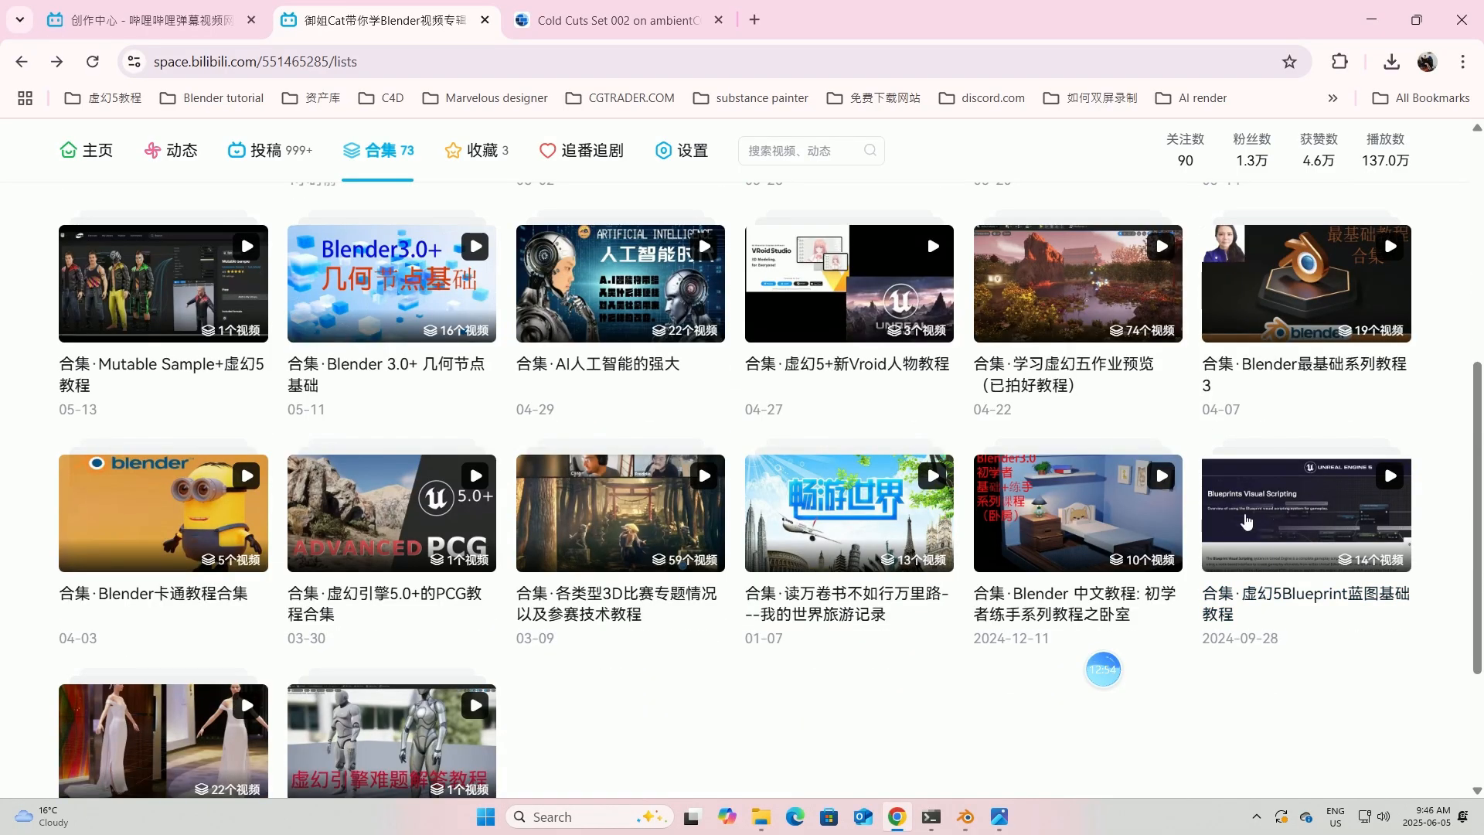
{"action": "scroll", "coordinate": [906, 410], "scroll_direction": "up", "scroll_amount": 6}
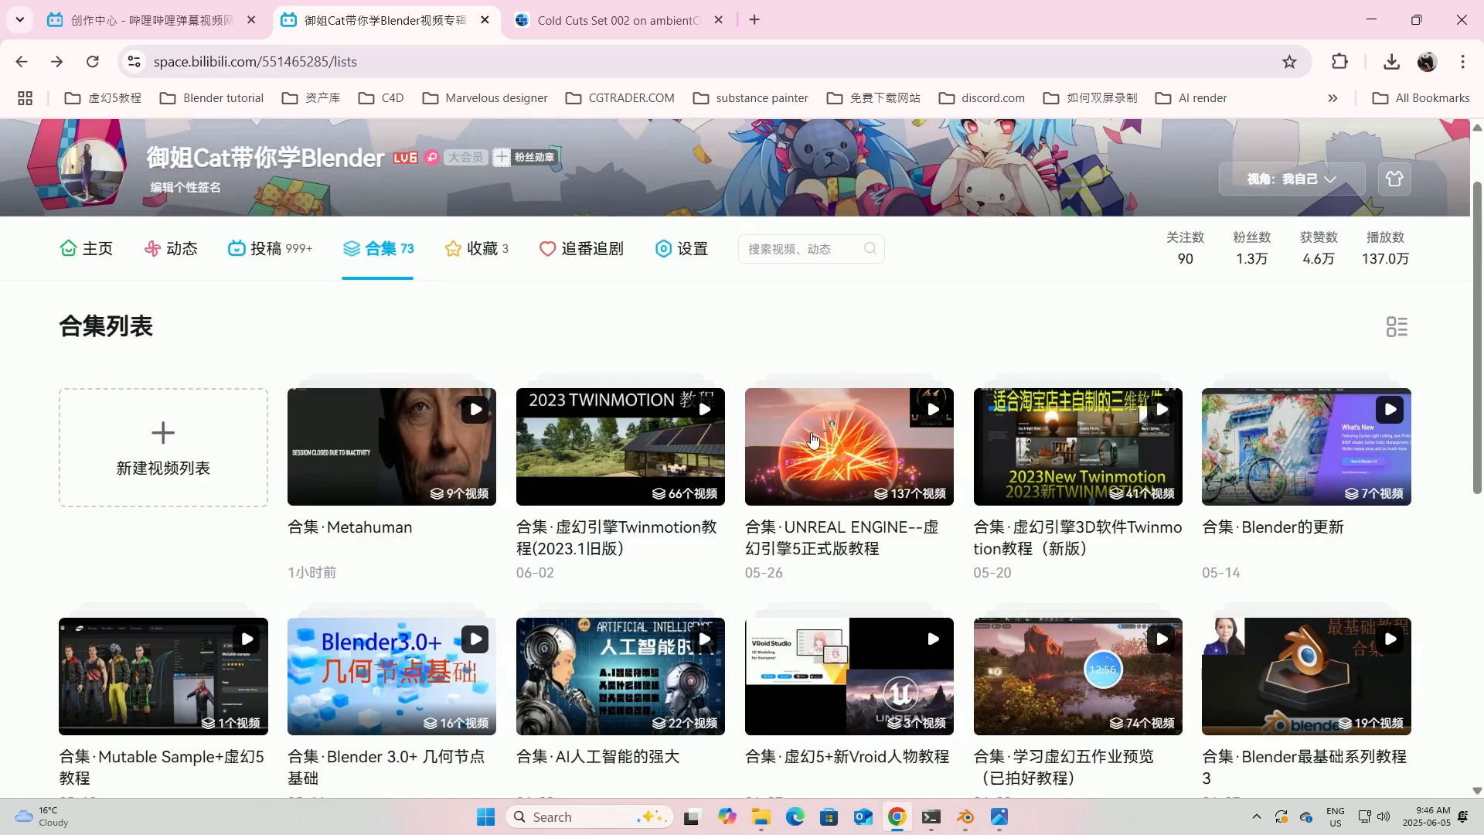
{"action": "scroll", "coordinate": [780, 402], "scroll_direction": "down", "scroll_amount": 3}
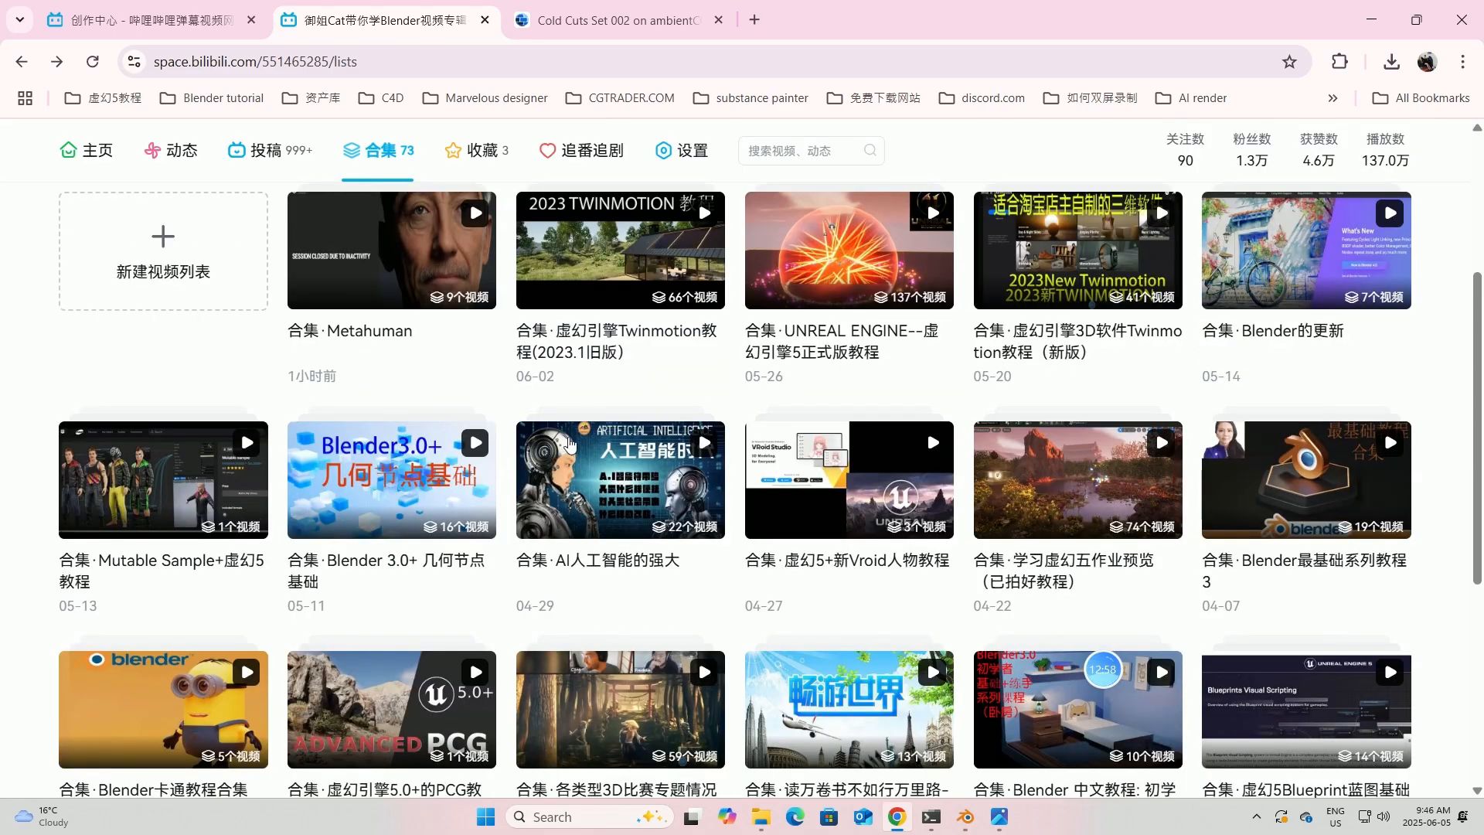
{"action": "scroll", "coordinate": [469, 461], "scroll_direction": "down", "scroll_amount": 3}
{"action": "scroll", "coordinate": [510, 657], "scroll_direction": "down", "scroll_amount": 3}
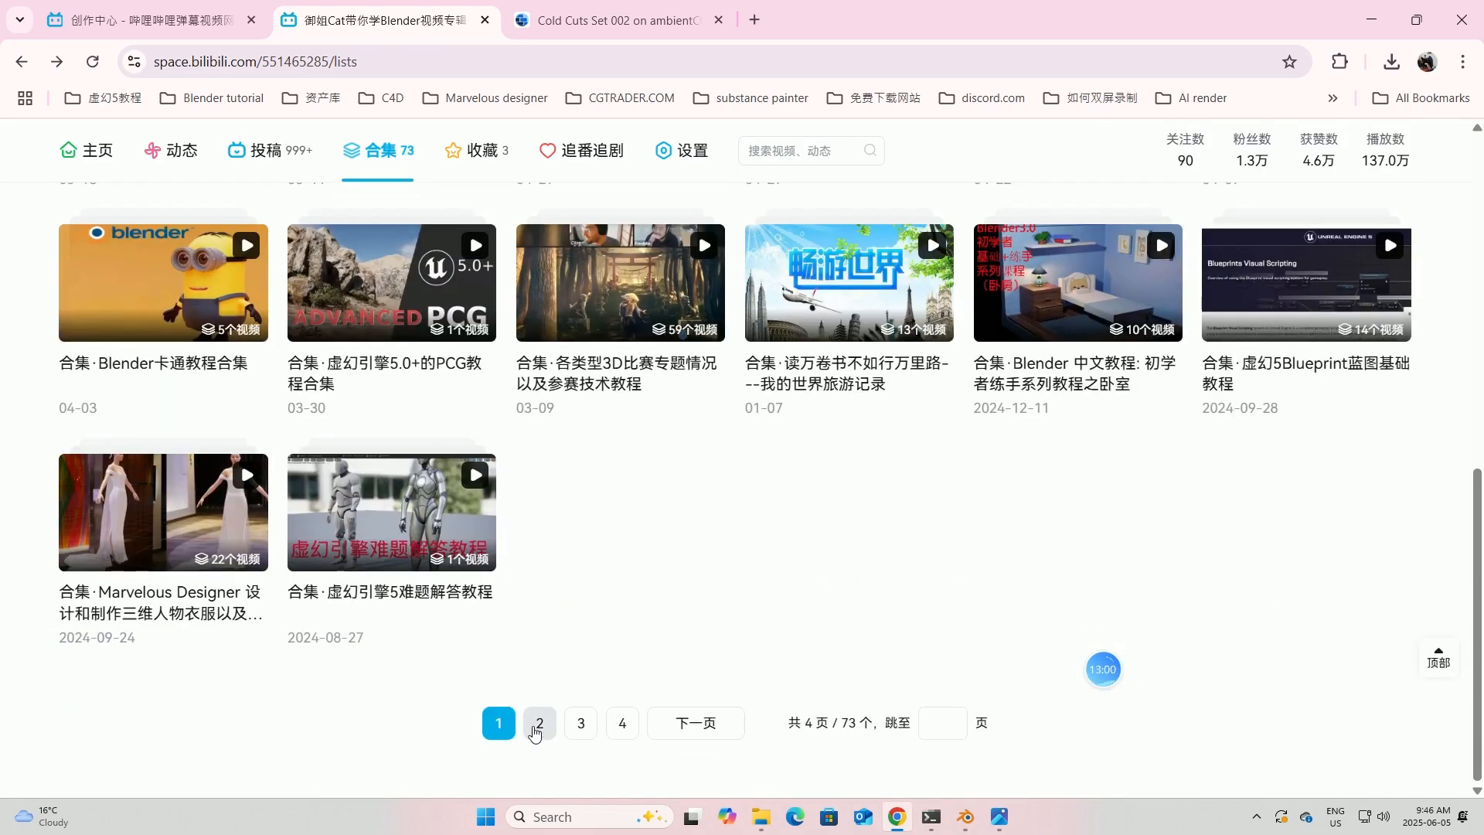
- Look through the tutorial collections on pages 2 and 3 of the channel's list
{"action": "left_click", "coordinate": [539, 722]}
{"action": "scroll", "coordinate": [470, 462], "scroll_direction": "down", "scroll_amount": 6}
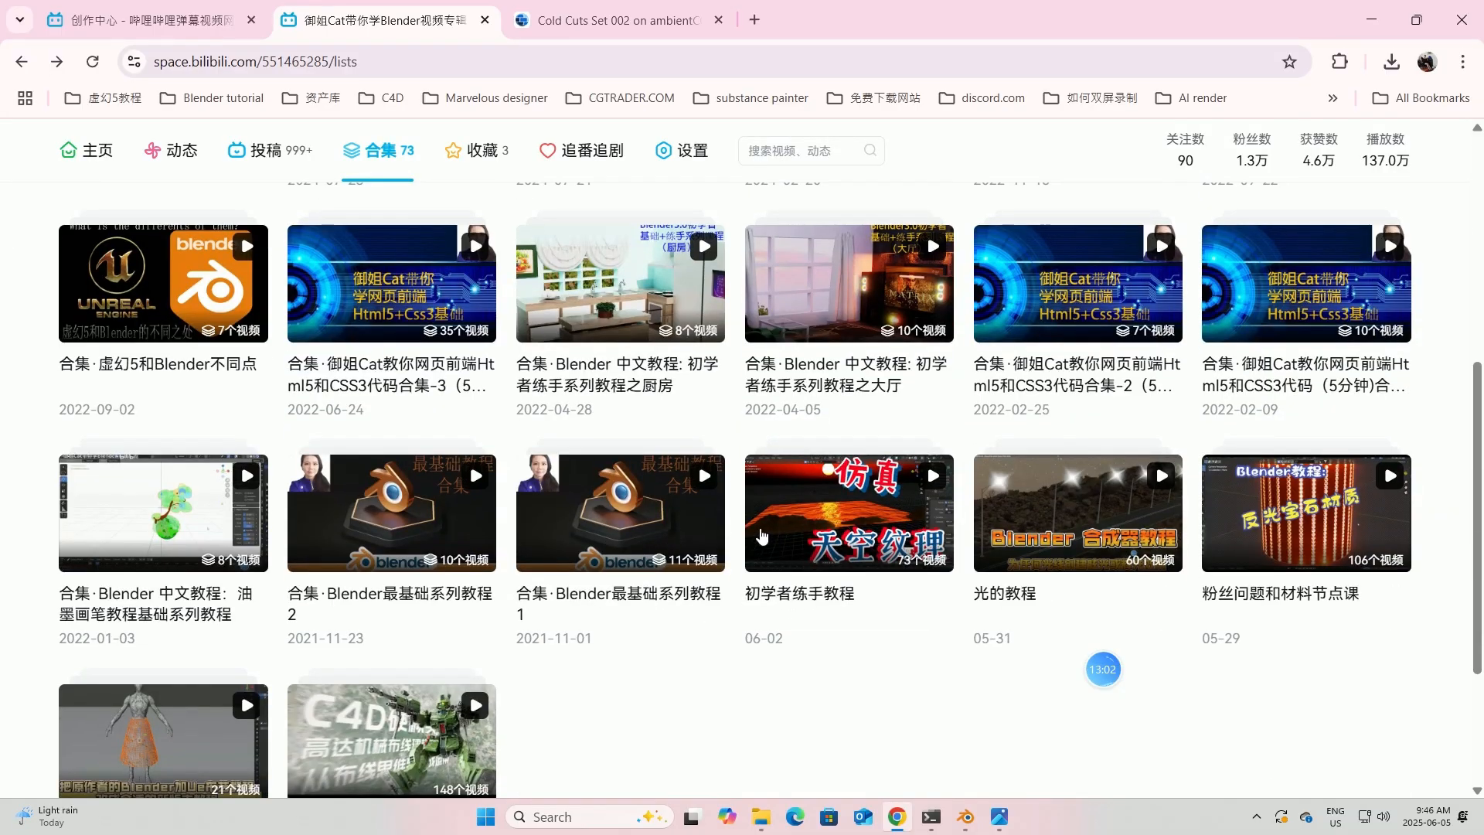
{"action": "scroll", "coordinate": [798, 461], "scroll_direction": "down", "scroll_amount": 3}
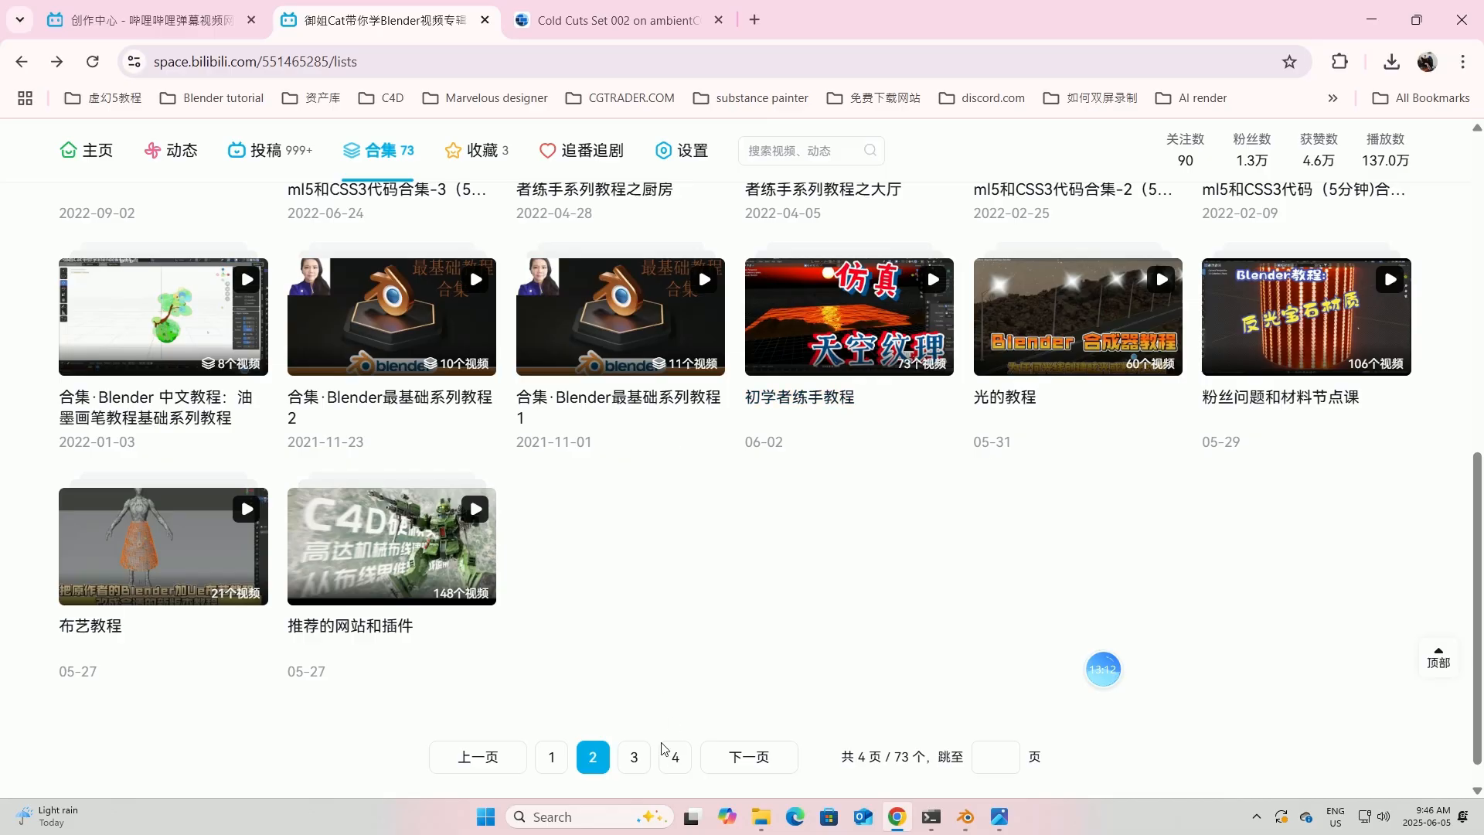
{"action": "left_click", "coordinate": [639, 757]}
{"action": "scroll", "coordinate": [926, 618], "scroll_direction": "down", "scroll_amount": 5}
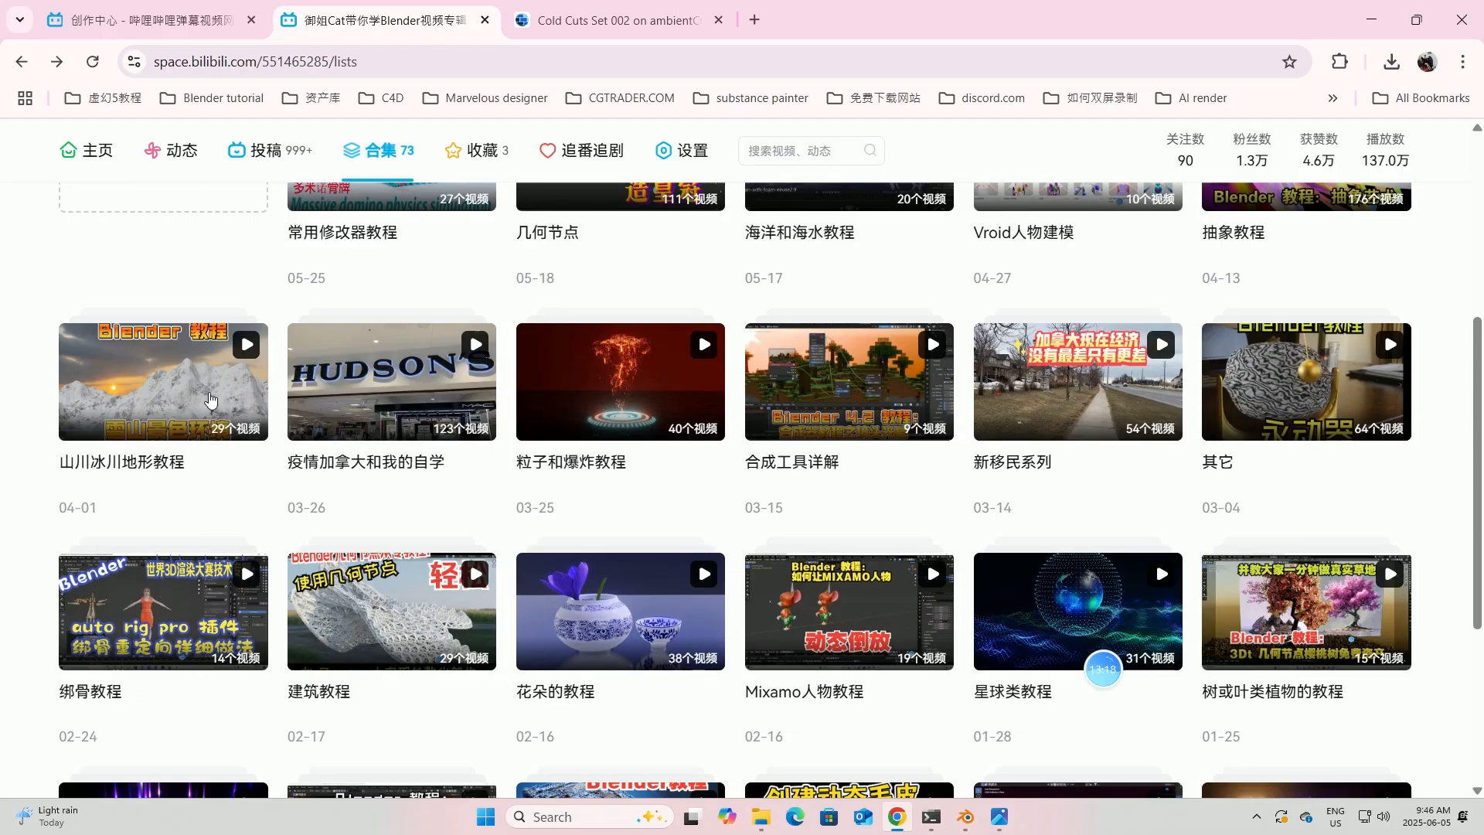
{"action": "scroll", "coordinate": [210, 400], "scroll_direction": "down", "scroll_amount": 4}
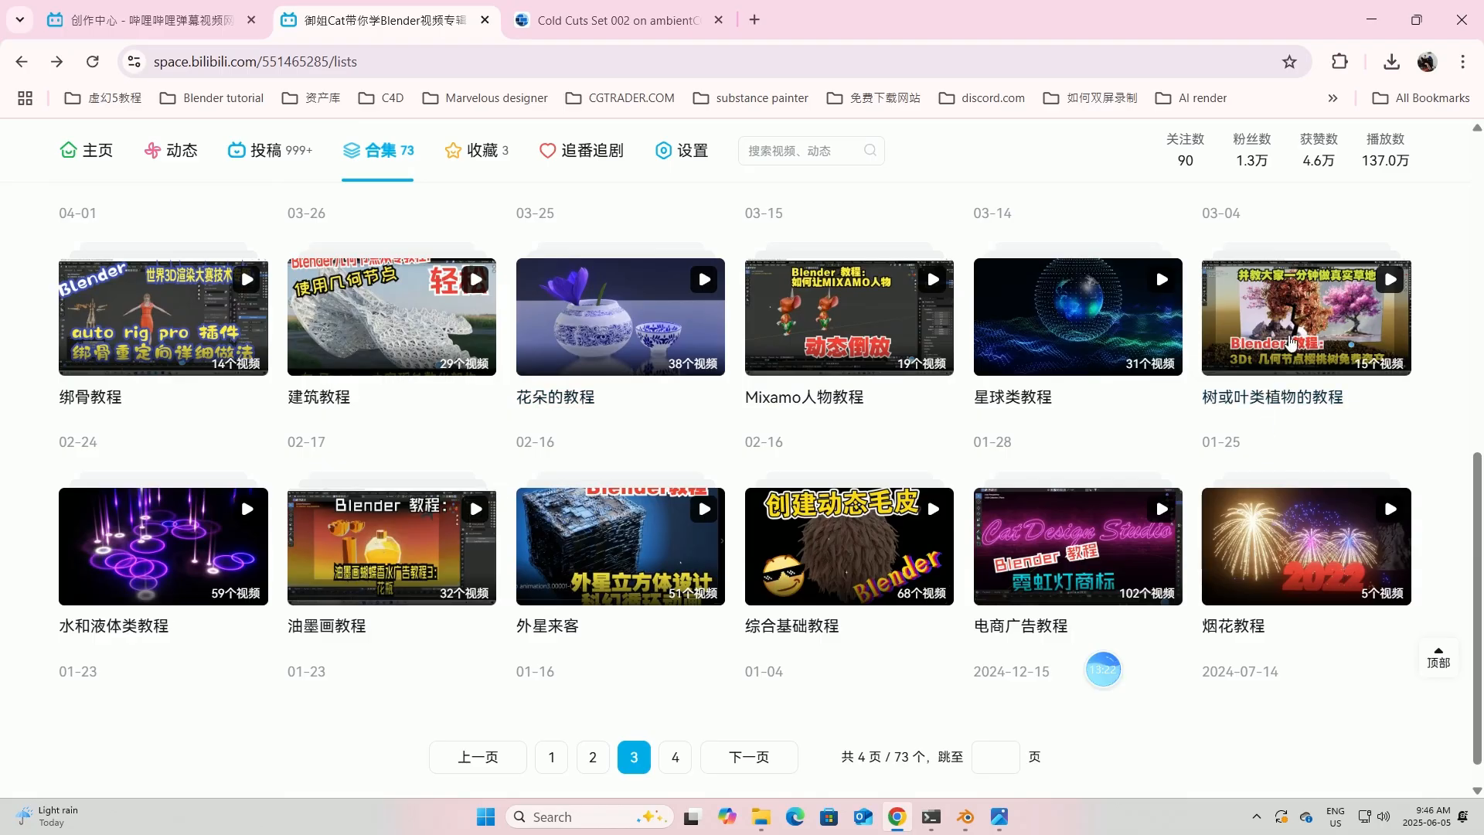
{"action": "scroll", "coordinate": [653, 753], "scroll_direction": "down", "scroll_amount": 1}
- Review the collections on page 4 and examine the videos in the food series "食物类教程", returning to the list
{"action": "left_click", "coordinate": [675, 724]}
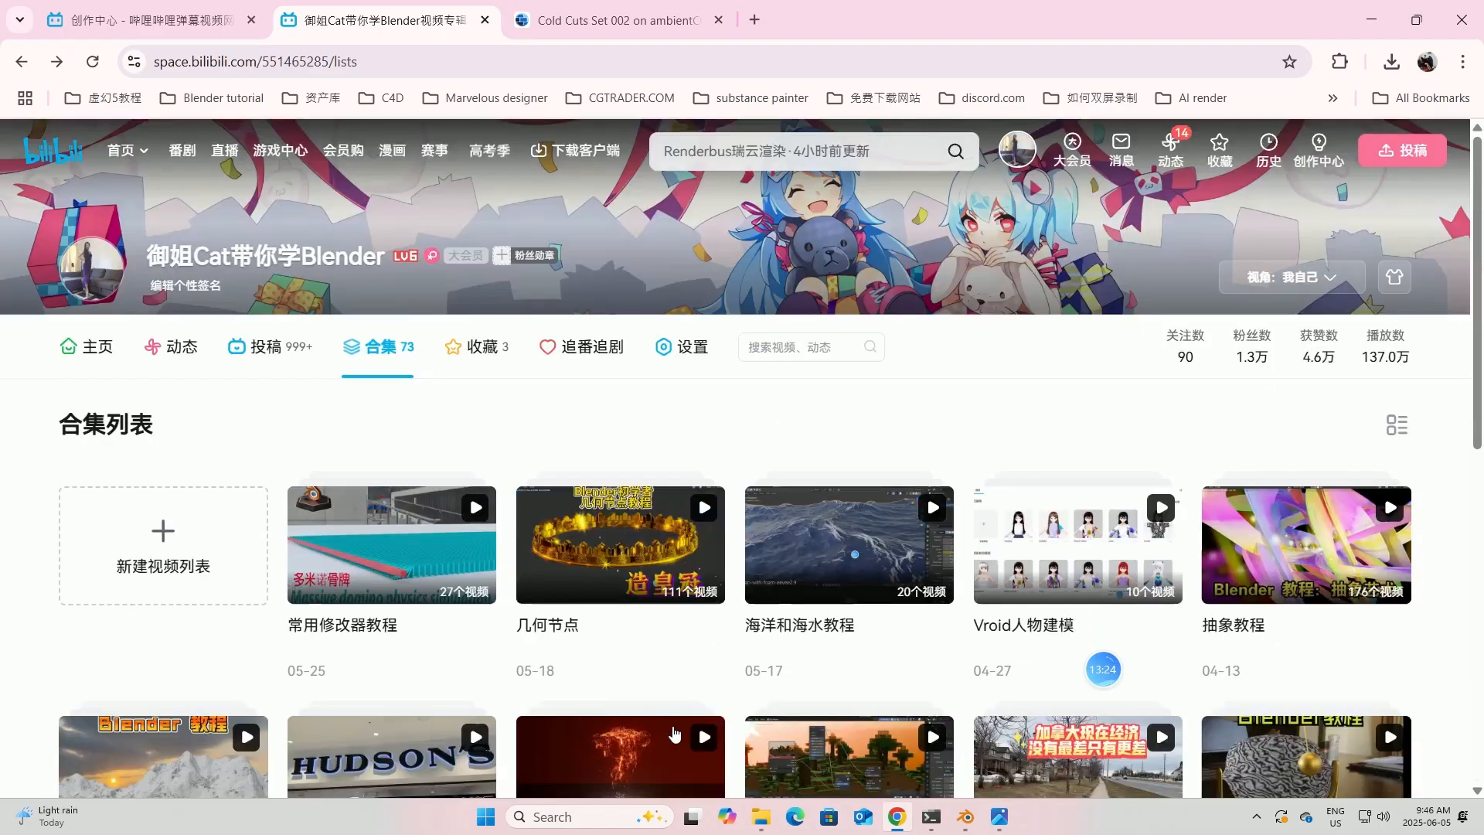
{"action": "scroll", "coordinate": [876, 469], "scroll_direction": "down", "scroll_amount": 1}
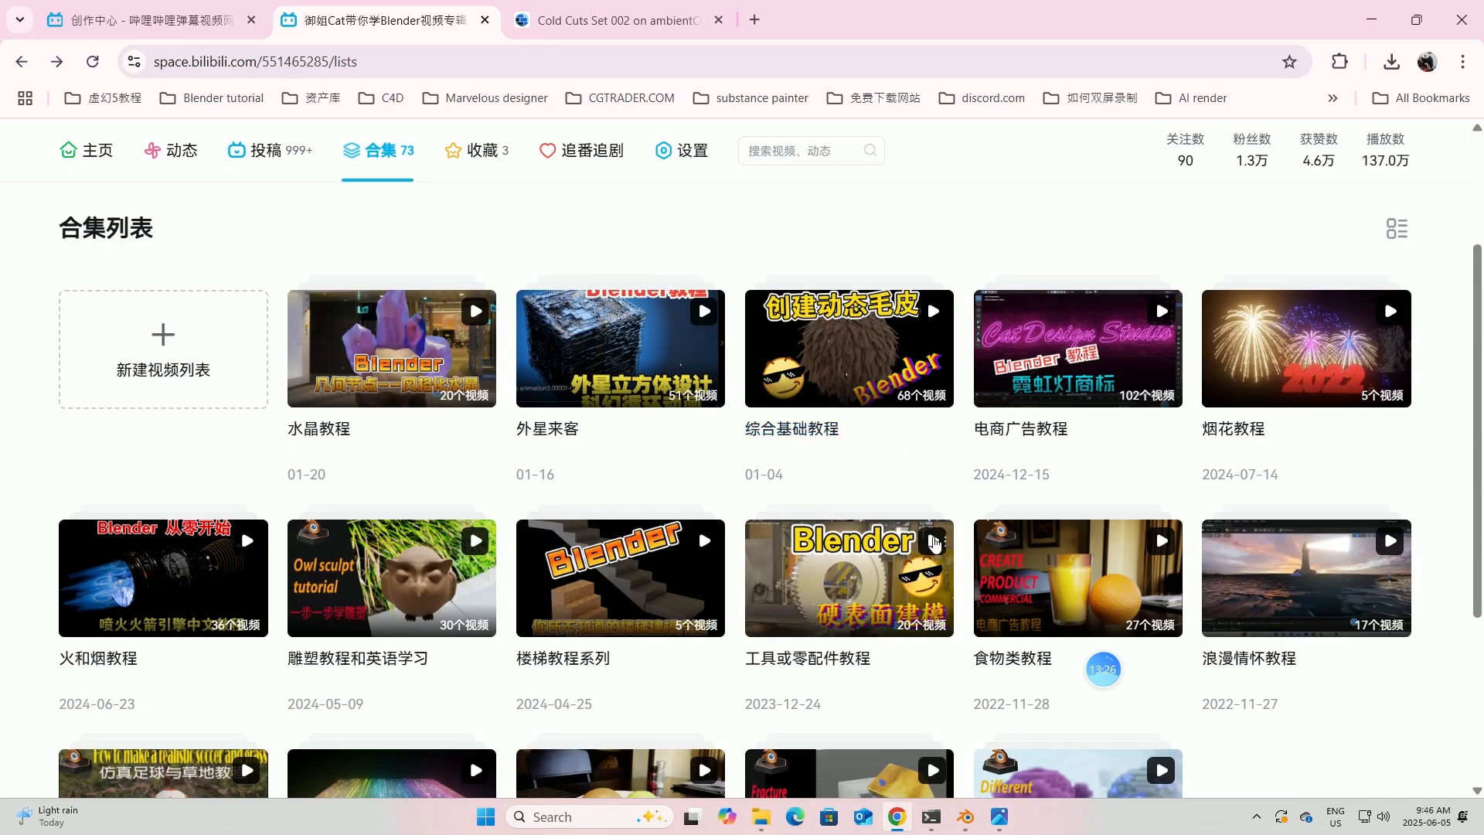
{"action": "scroll", "coordinate": [1057, 576], "scroll_direction": "down", "scroll_amount": 2}
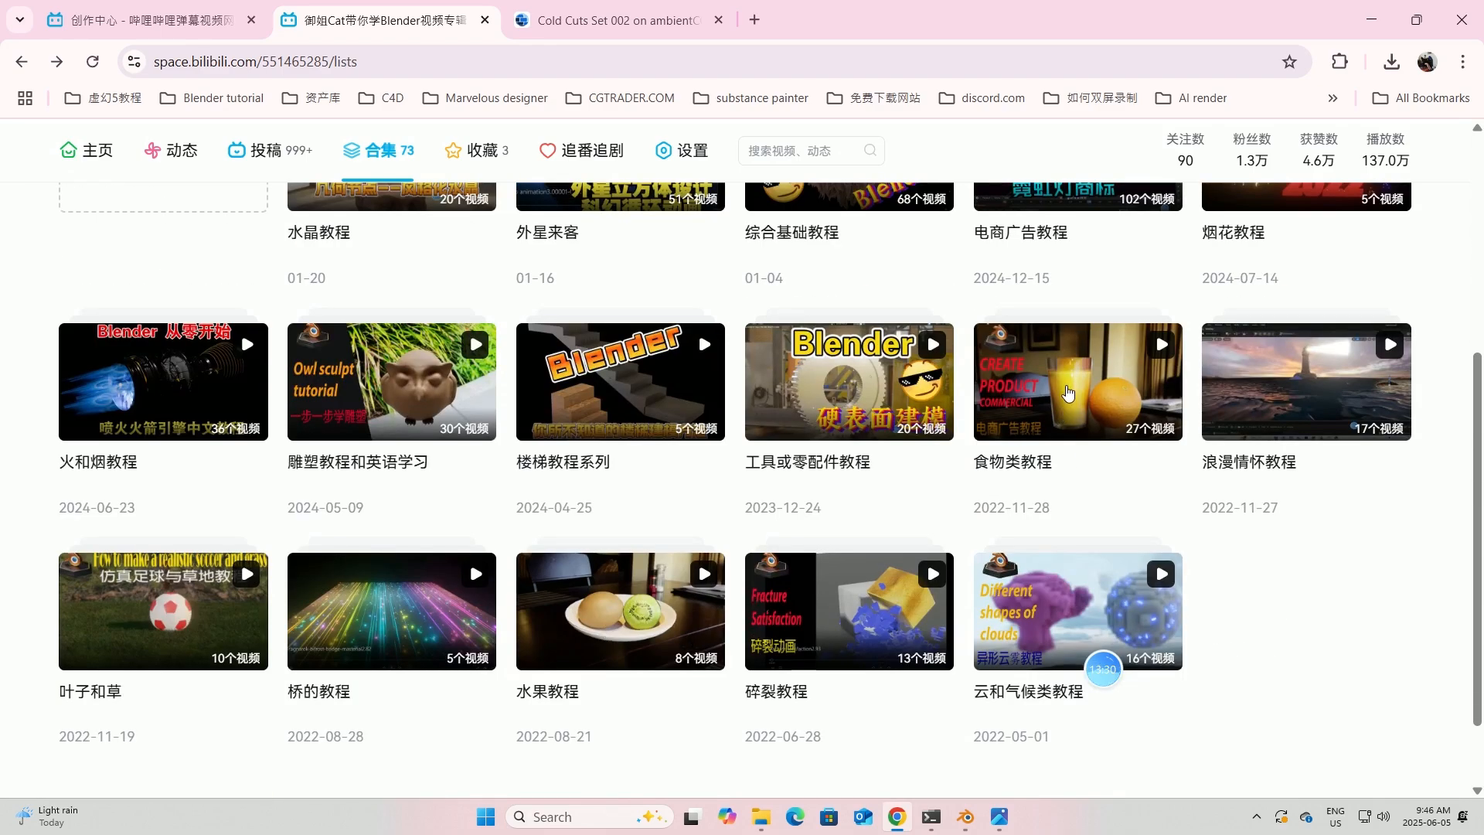
{"action": "left_click", "coordinate": [1065, 390]}
{"action": "scroll", "coordinate": [871, 530], "scroll_direction": "down", "scroll_amount": 4}
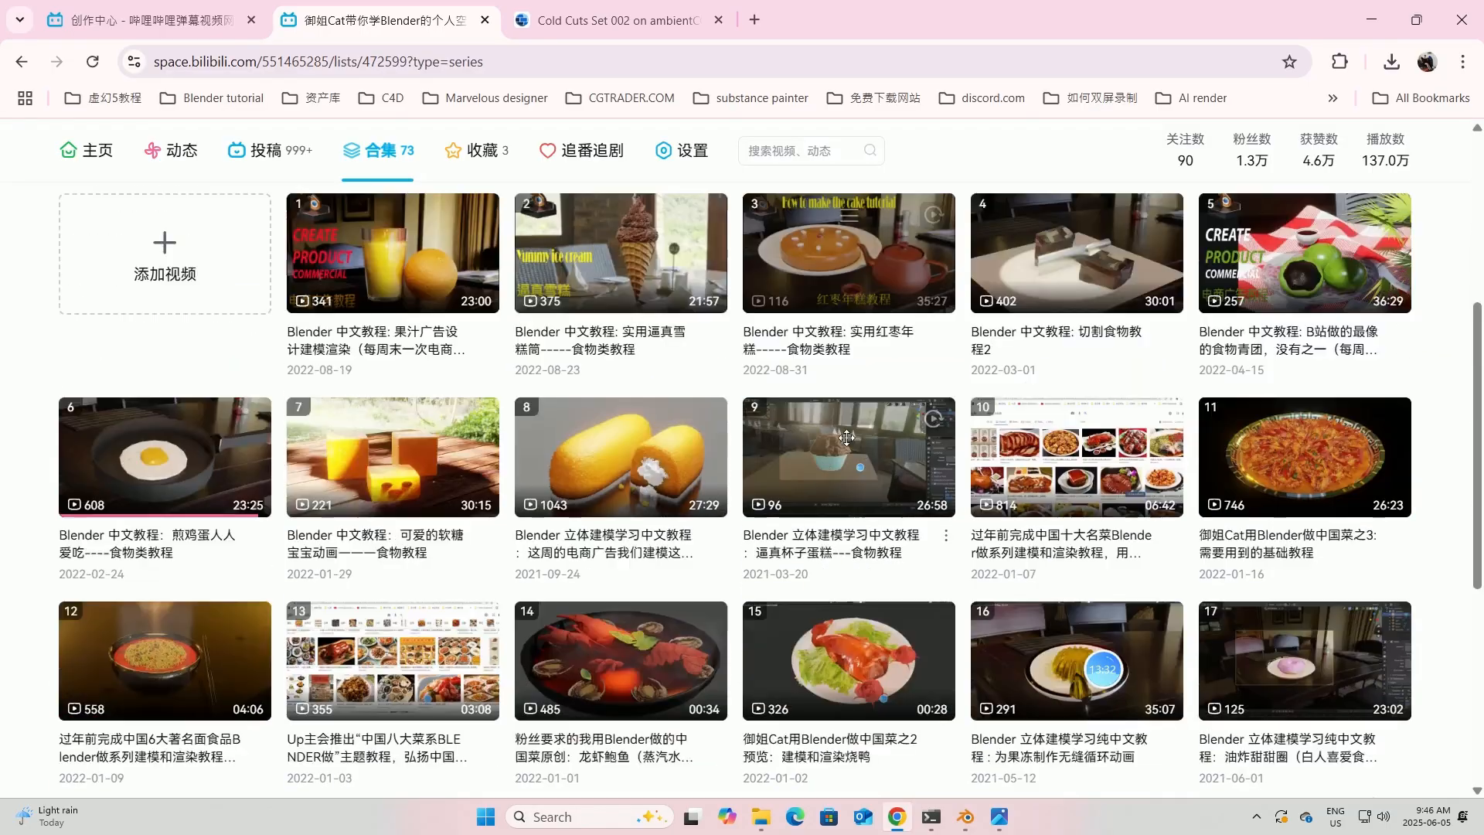
{"action": "scroll", "coordinate": [697, 497], "scroll_direction": "down", "scroll_amount": 1}
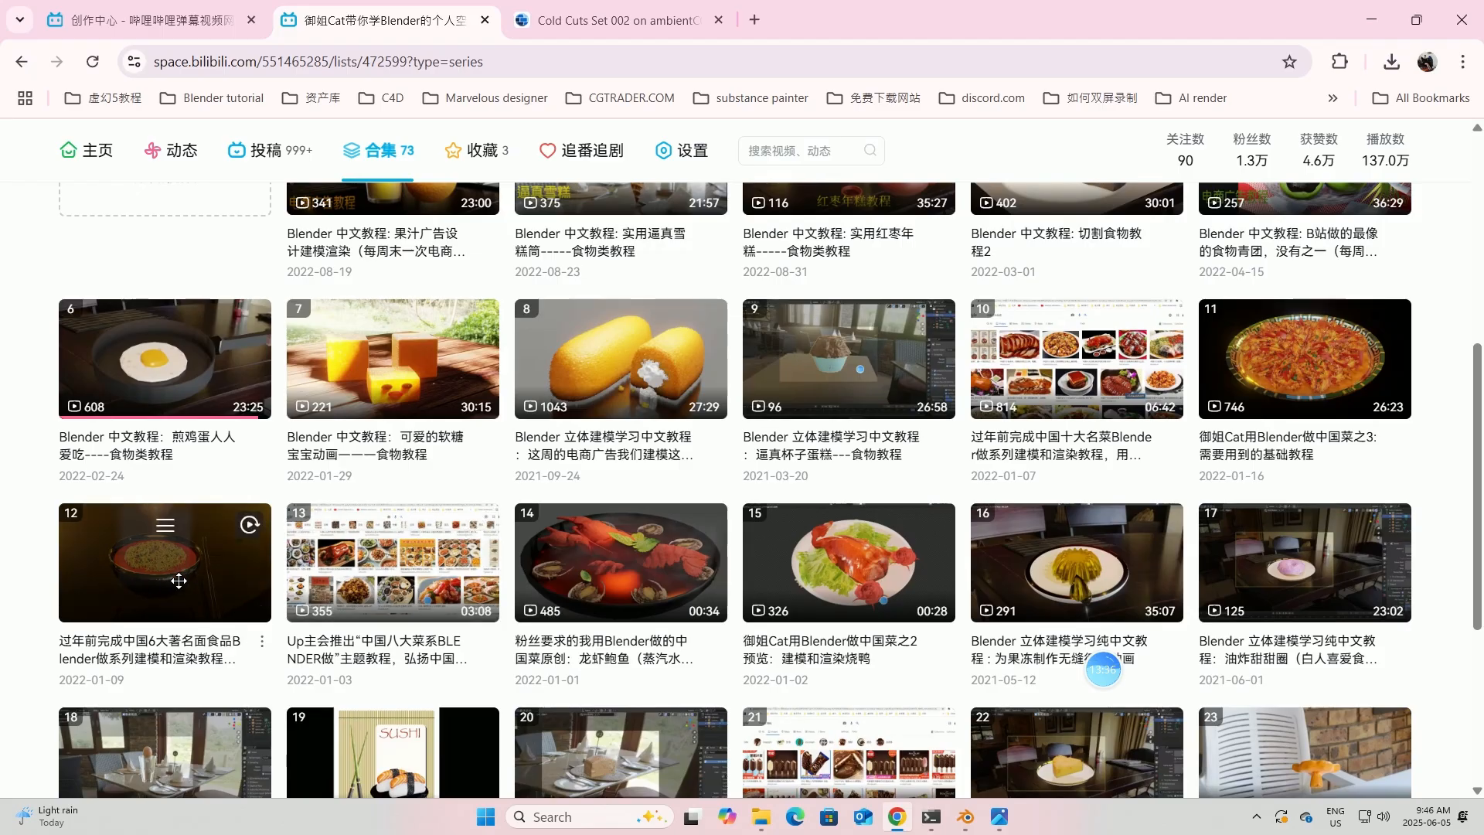
{"action": "left_click", "coordinate": [22, 61]}
- Switch back to Blender and move the Principled BSDF node away from the Material Output to make room between them
{"action": "mouse_move", "coordinate": [966, 820]}
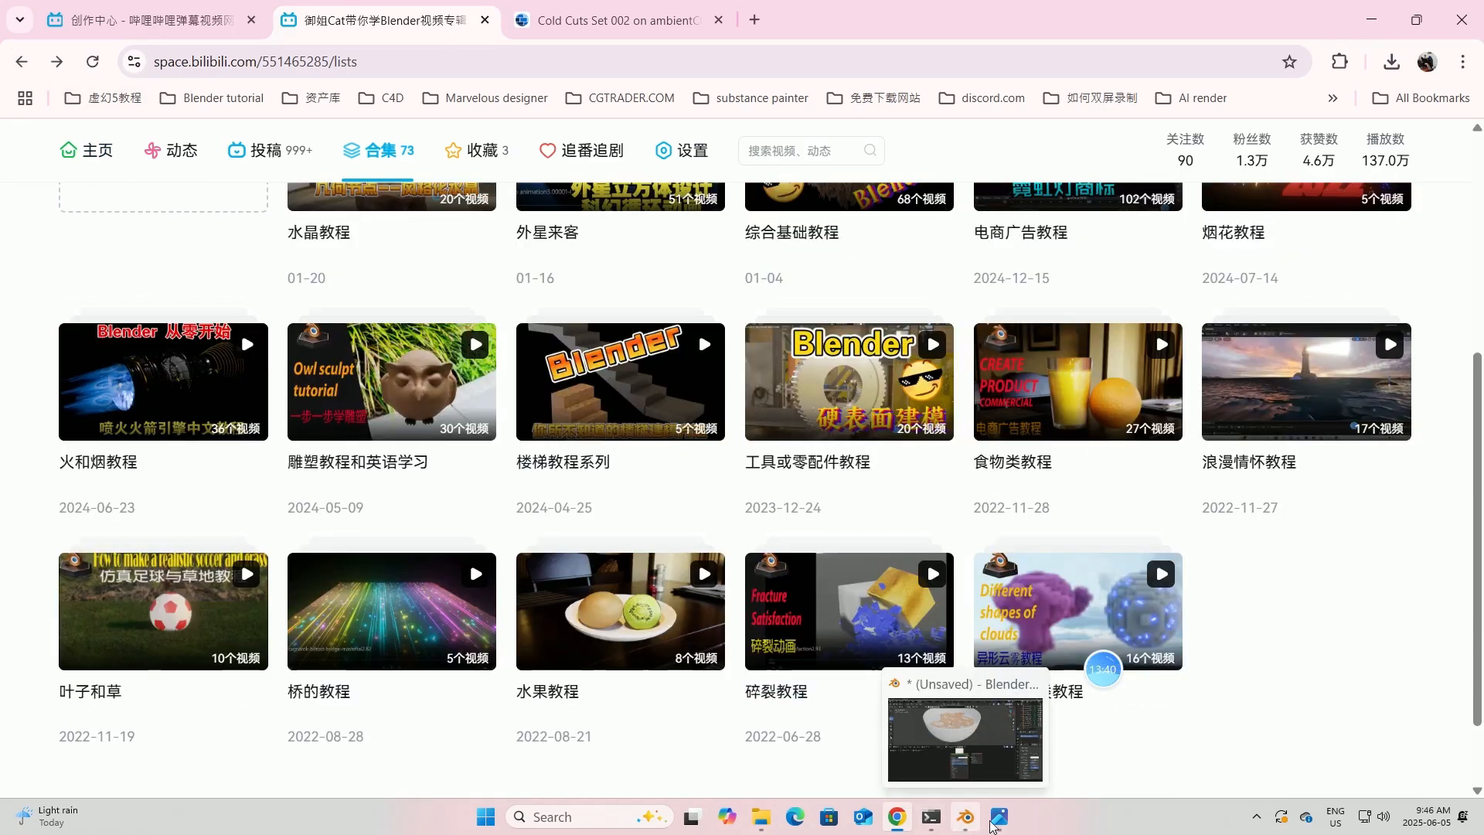
{"action": "left_click", "coordinate": [939, 761]}
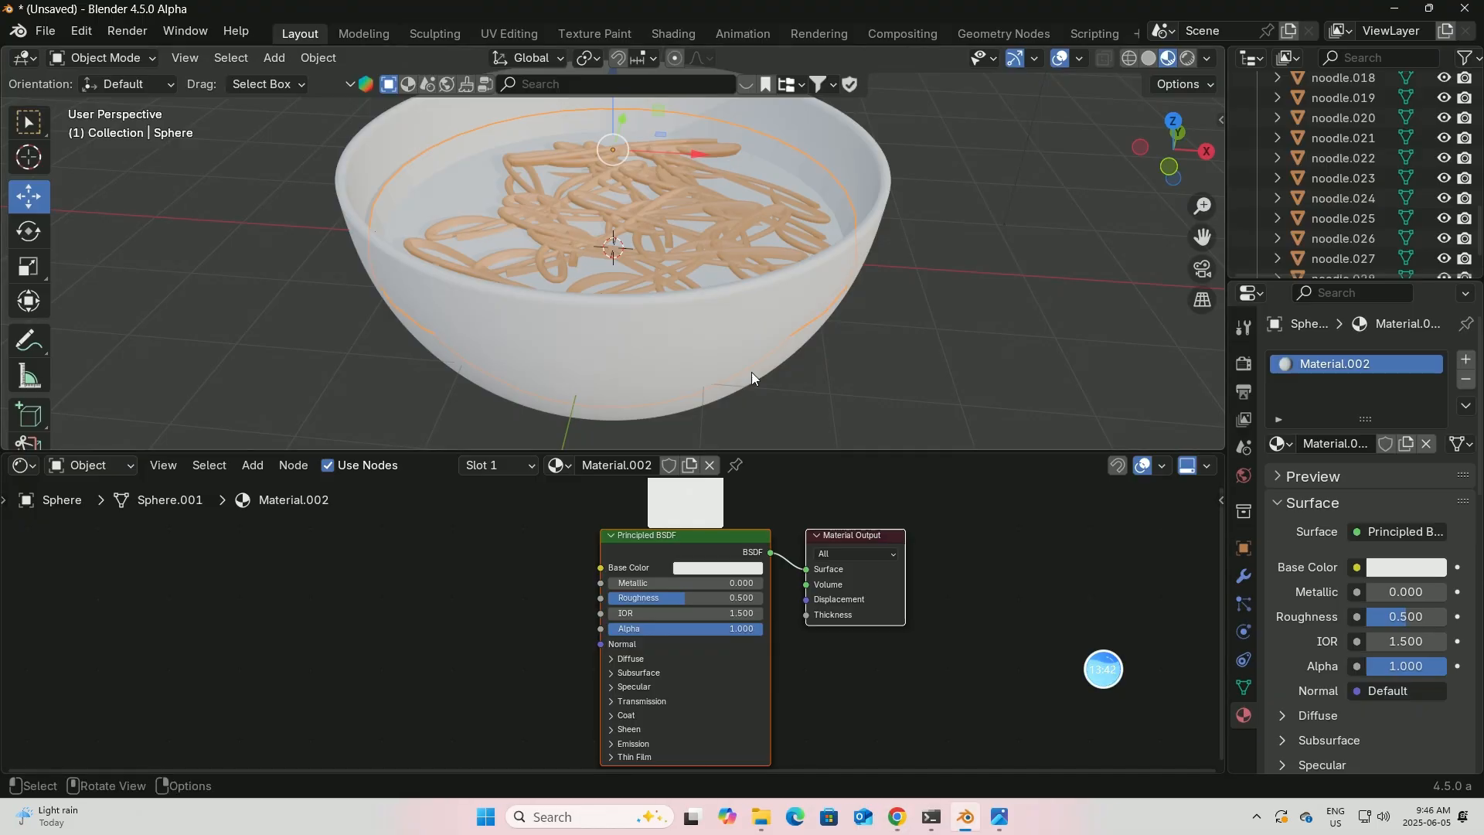
{"action": "scroll", "coordinate": [669, 544], "scroll_direction": "up", "scroll_amount": 1}
{"action": "scroll", "coordinate": [670, 526], "scroll_direction": "up", "scroll_amount": 1}
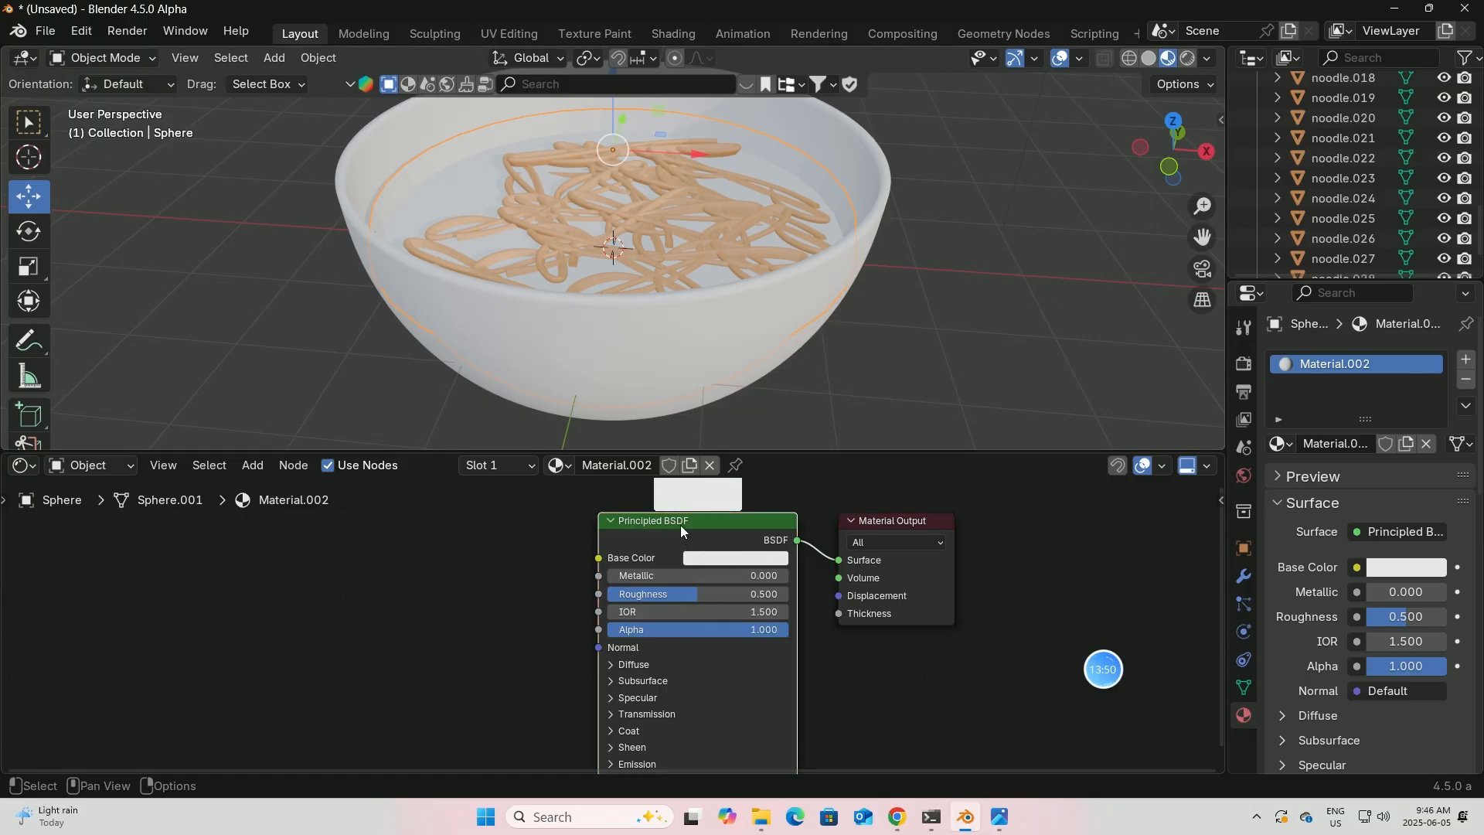
{"action": "left_click_drag", "start_coordinate": [680, 530], "coordinate": [342, 543]}
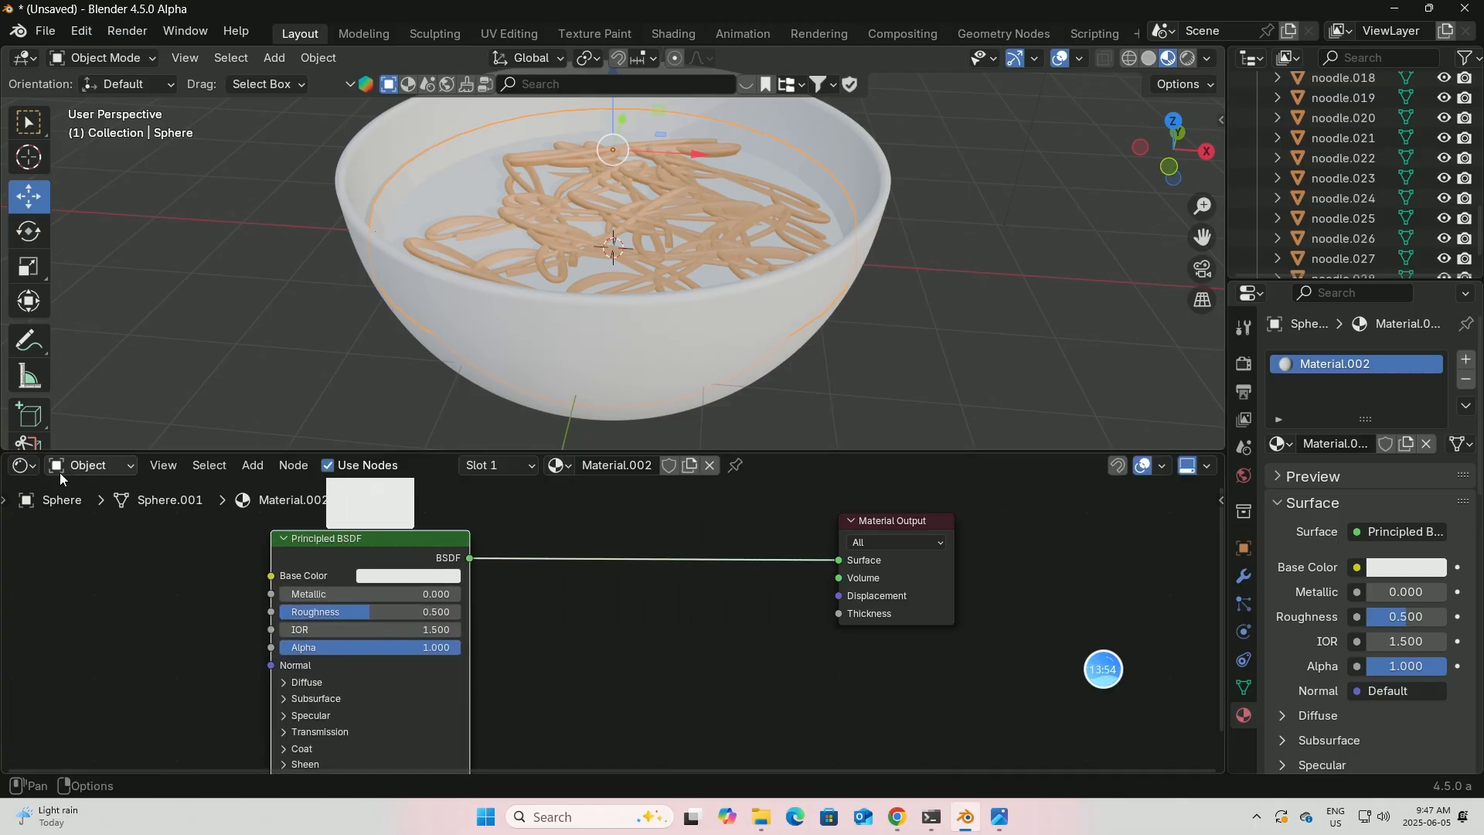
- Examine the broth and its nodes in the Shading workspace with rendered and Material Preview shading, then return to the Layout workspace
{"action": "left_click", "coordinate": [35, 463]}
{"action": "left_click", "coordinate": [683, 33]}
{"action": "left_click", "coordinate": [1189, 61]}
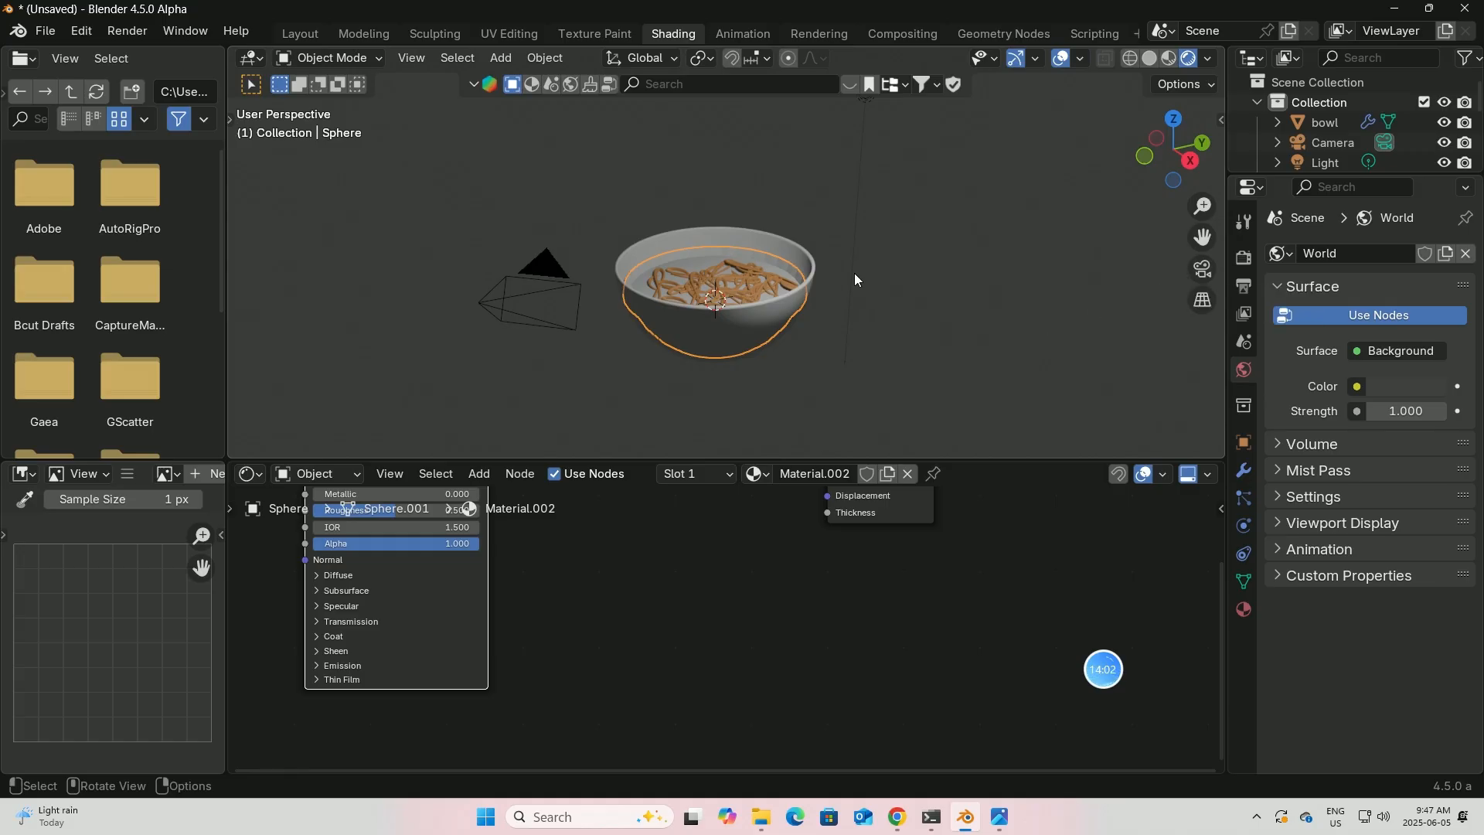
{"action": "left_click", "coordinate": [1168, 58]}
{"action": "scroll", "coordinate": [878, 258], "scroll_direction": "up", "scroll_amount": 5}
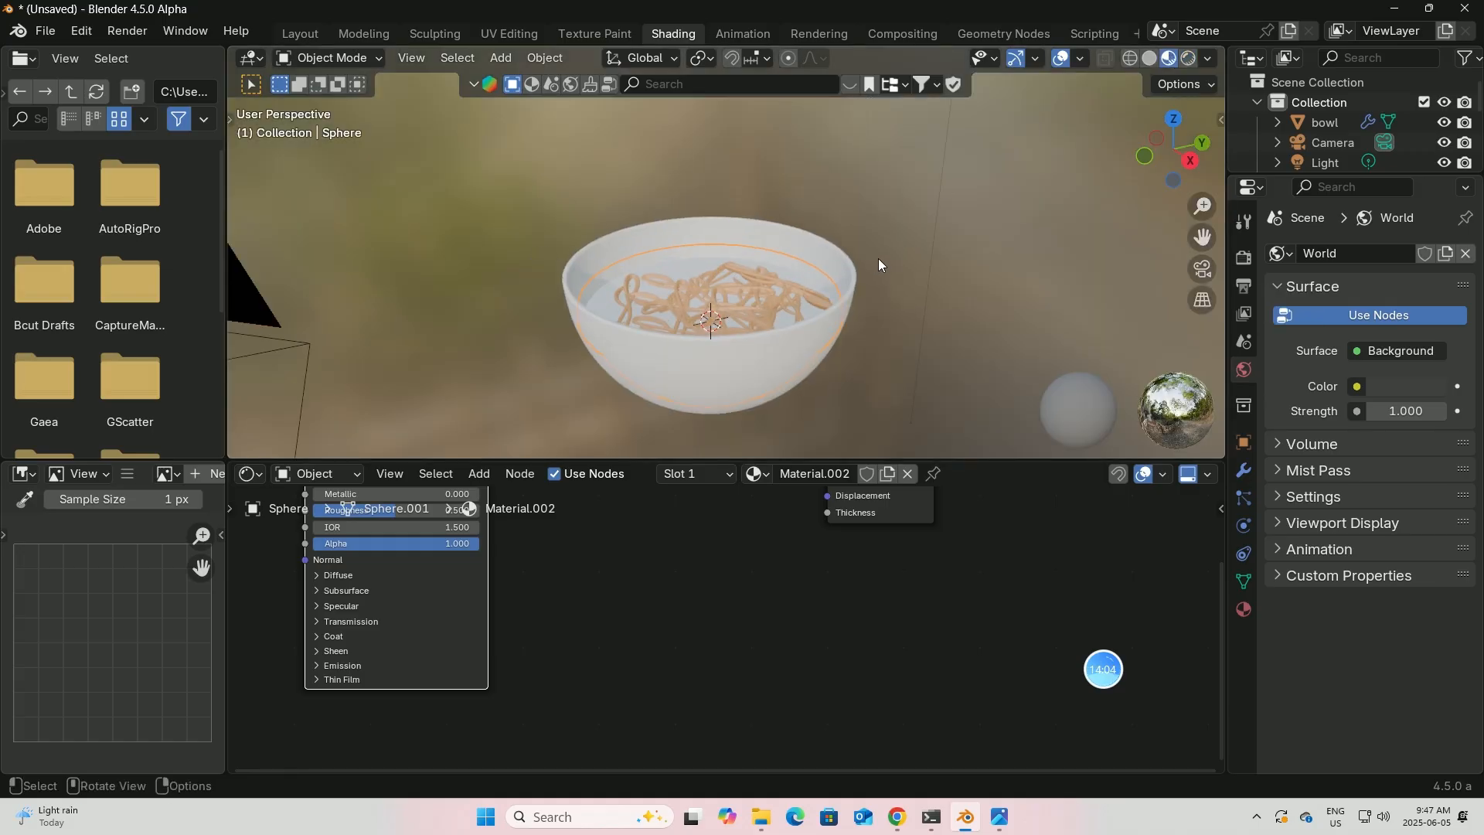
{"action": "middle_click_drag", "start_coordinate": [751, 577], "coordinate": [870, 752]}
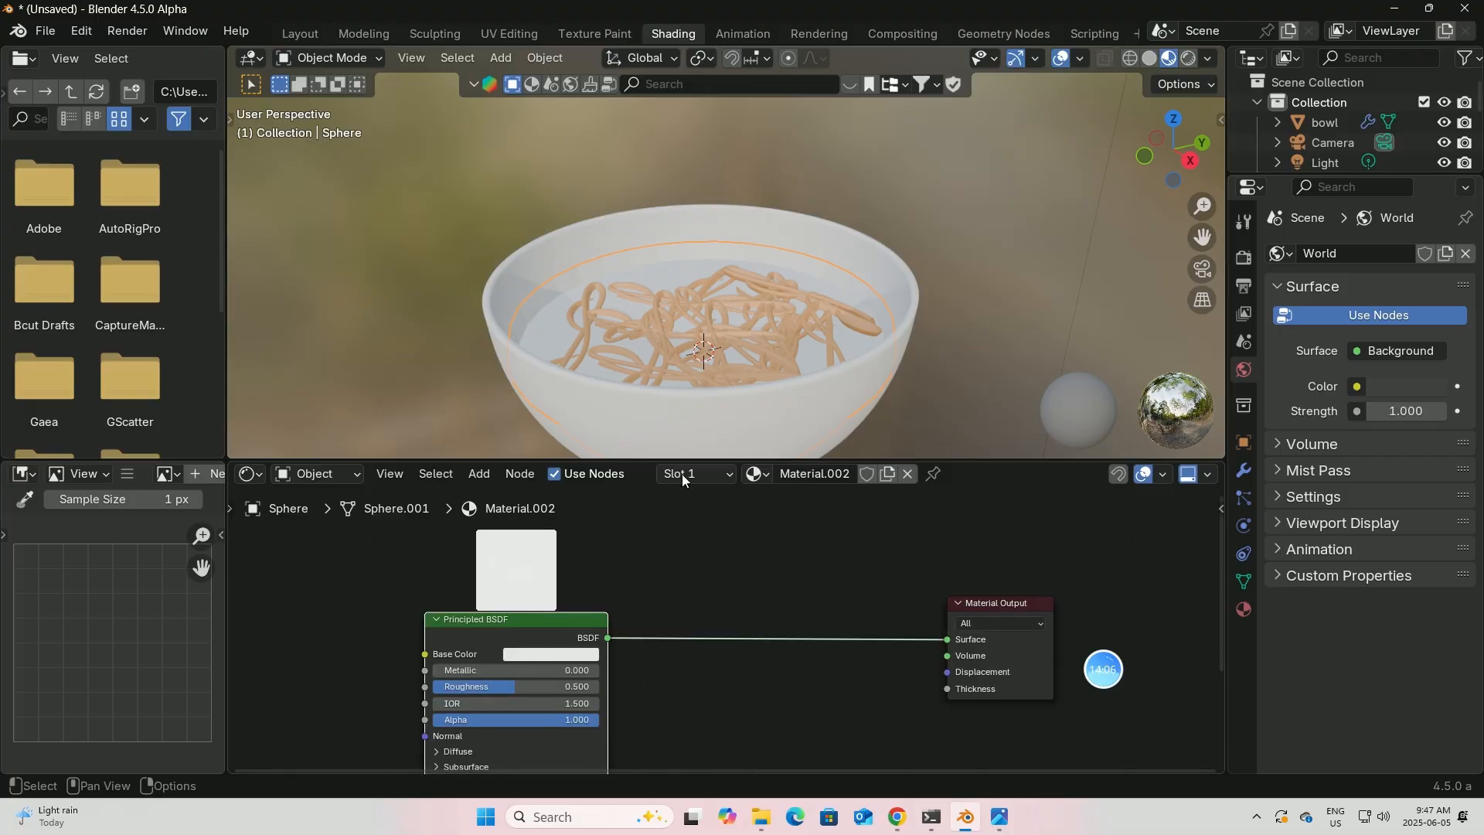
{"action": "left_click", "coordinate": [312, 35]}
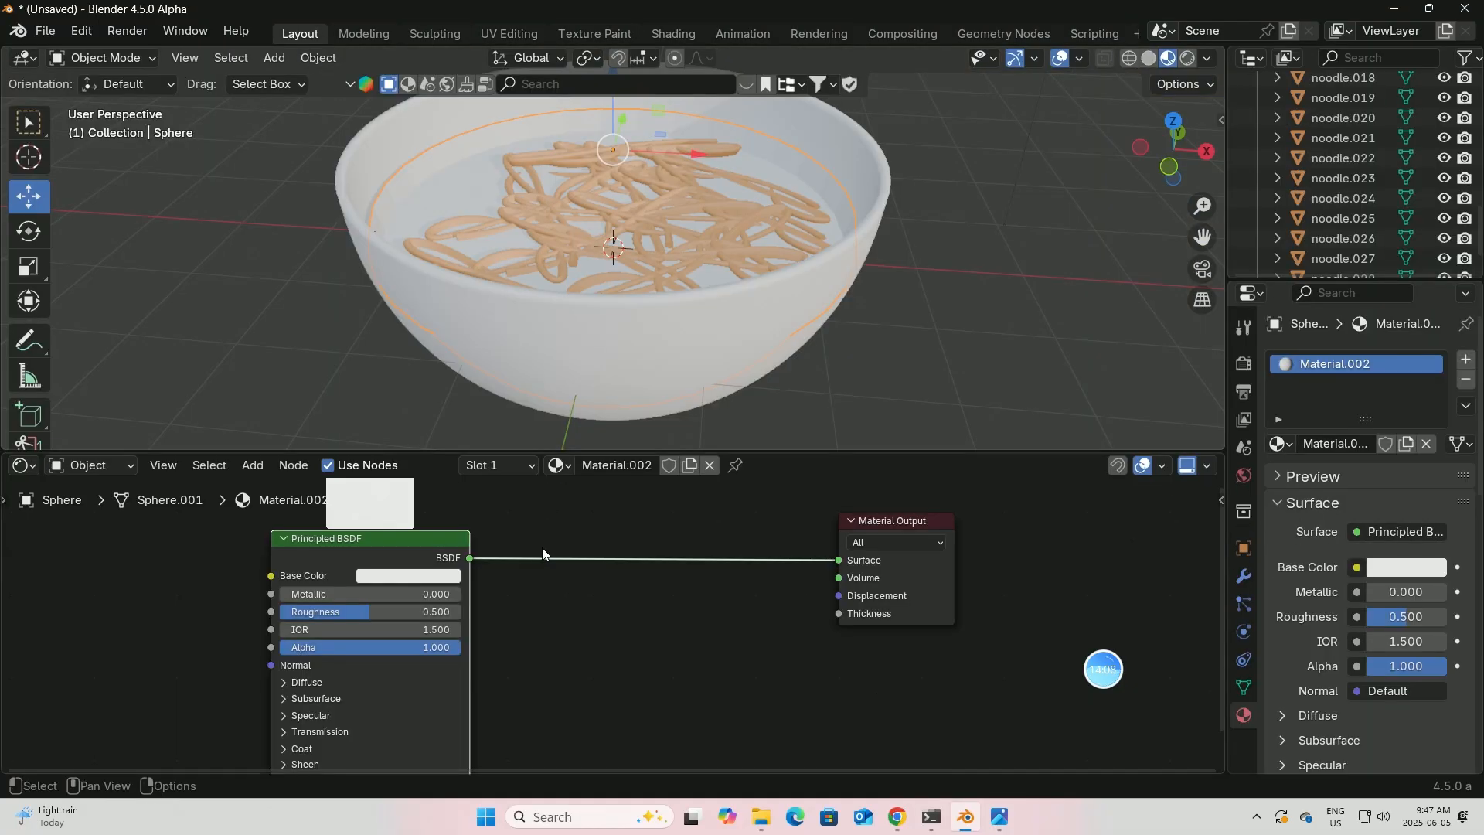
- Set the base color of the broth's Principled BSDF to light peach, #E7B89AFF
{"action": "middle_click_drag", "start_coordinate": [541, 547], "coordinate": [613, 544]}
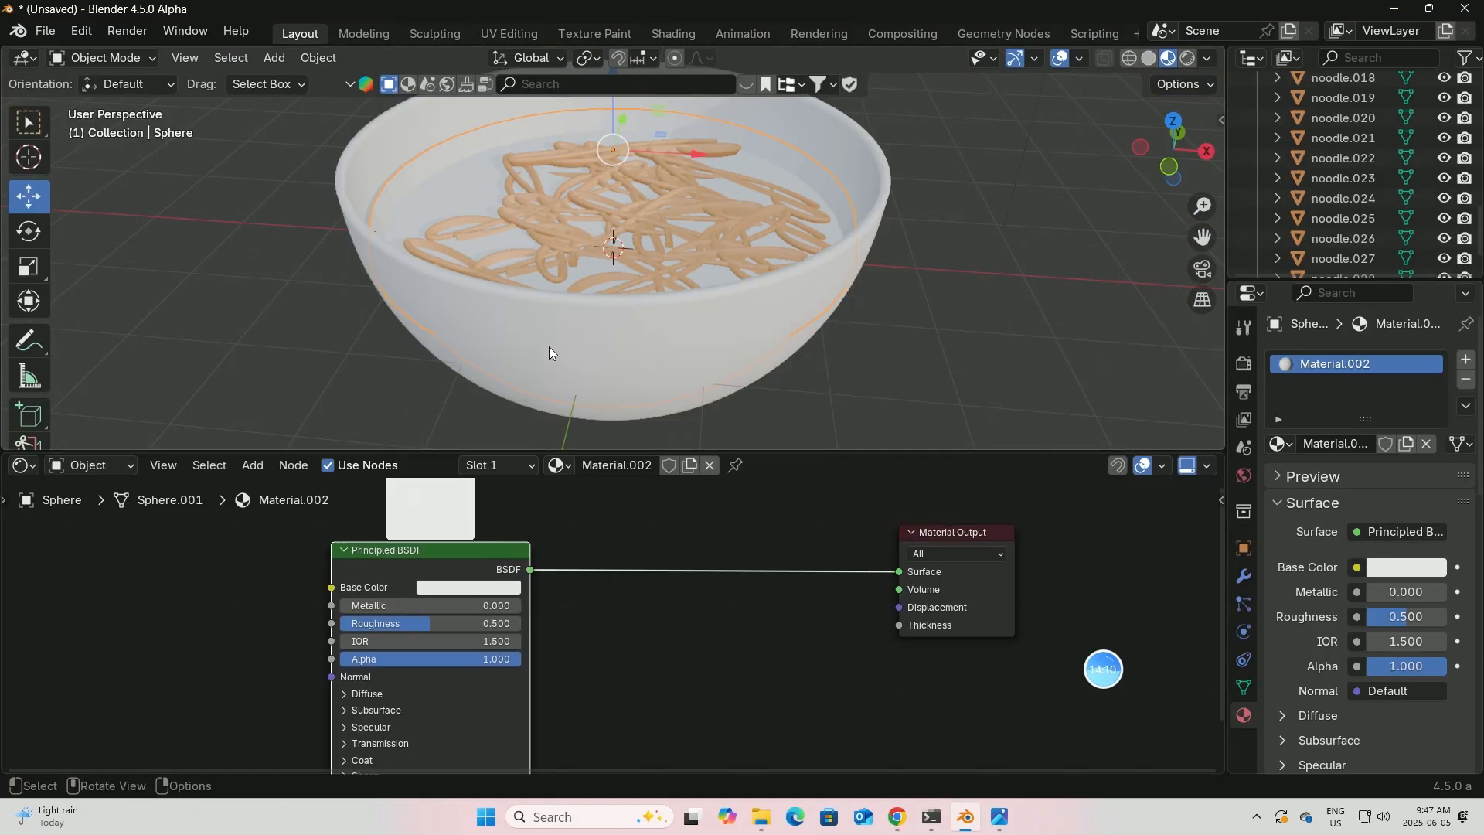
{"action": "left_click", "coordinate": [447, 588]}
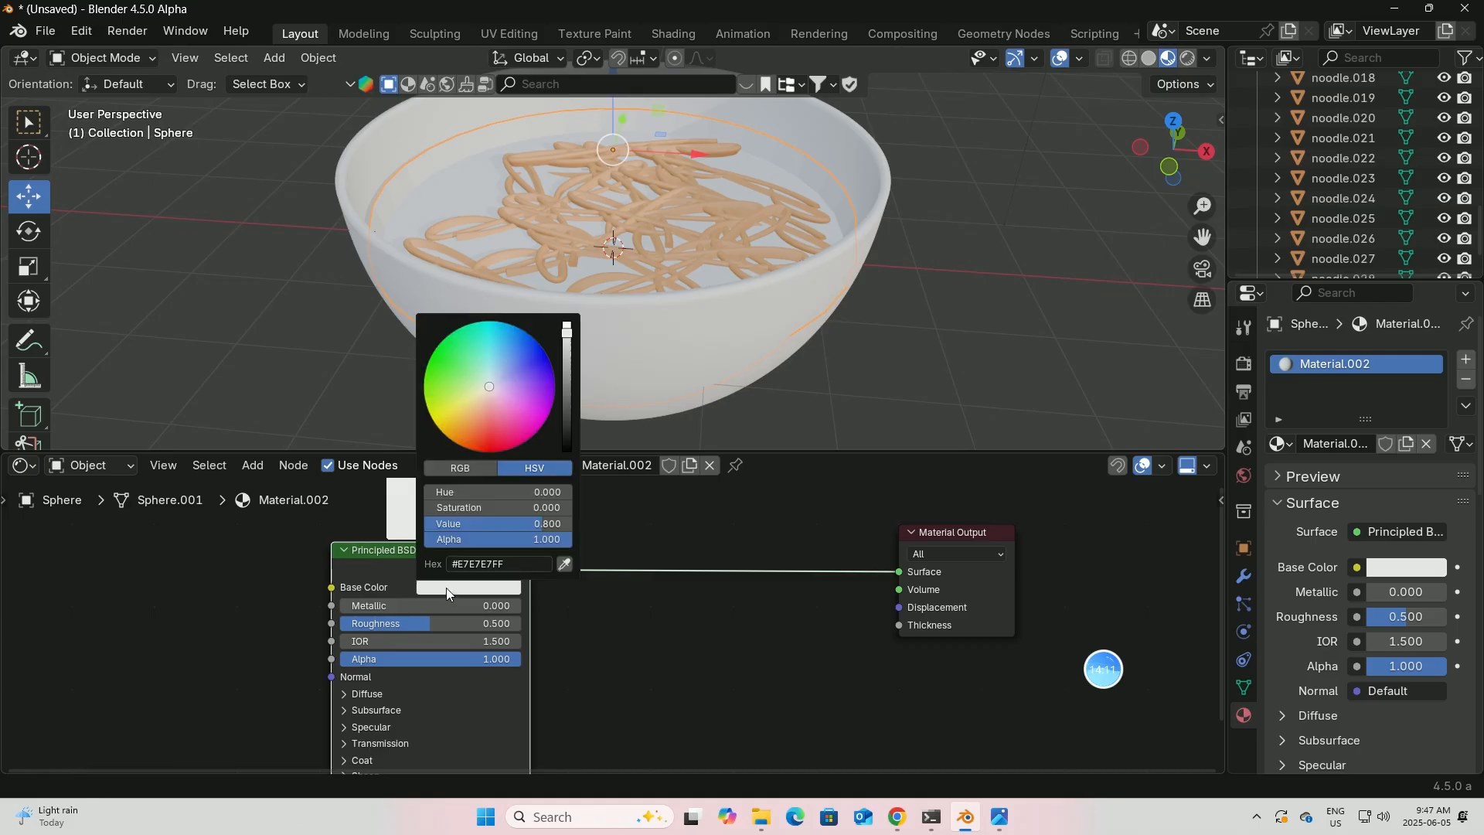
{"action": "left_click", "coordinate": [473, 417]}
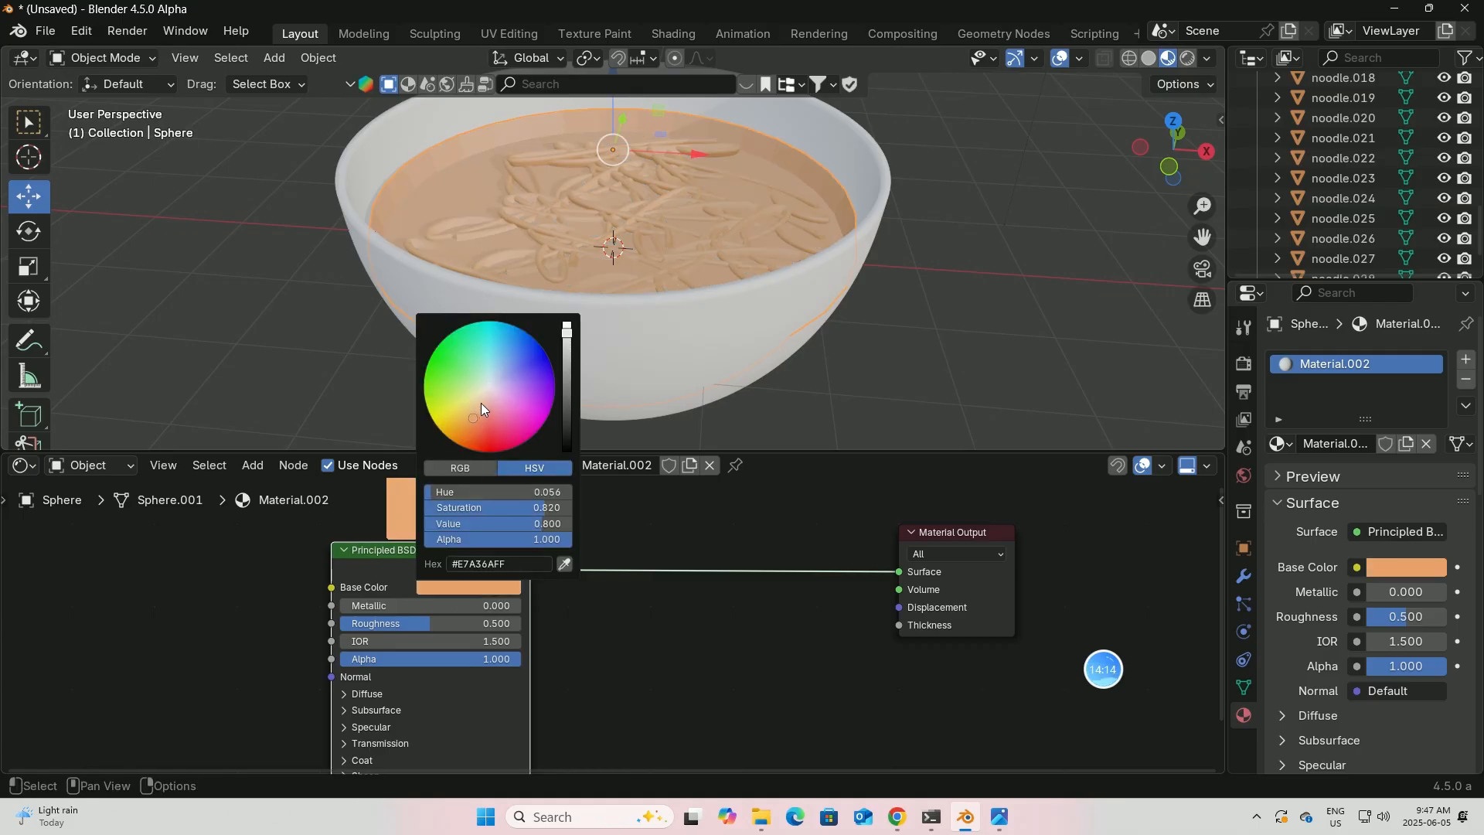
{"action": "left_click", "coordinate": [480, 407]}
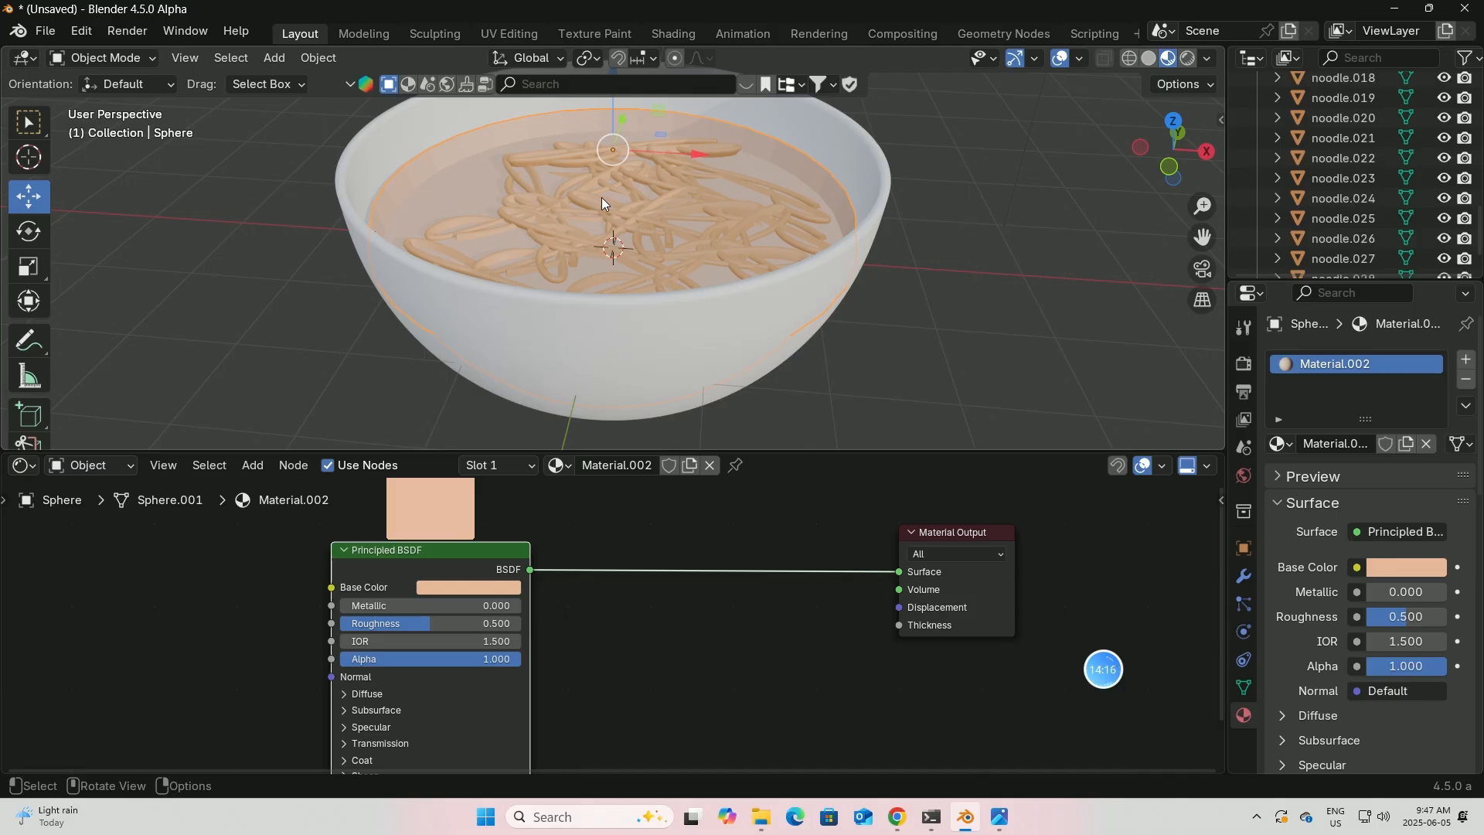
{"action": "left_click", "coordinate": [427, 587]}
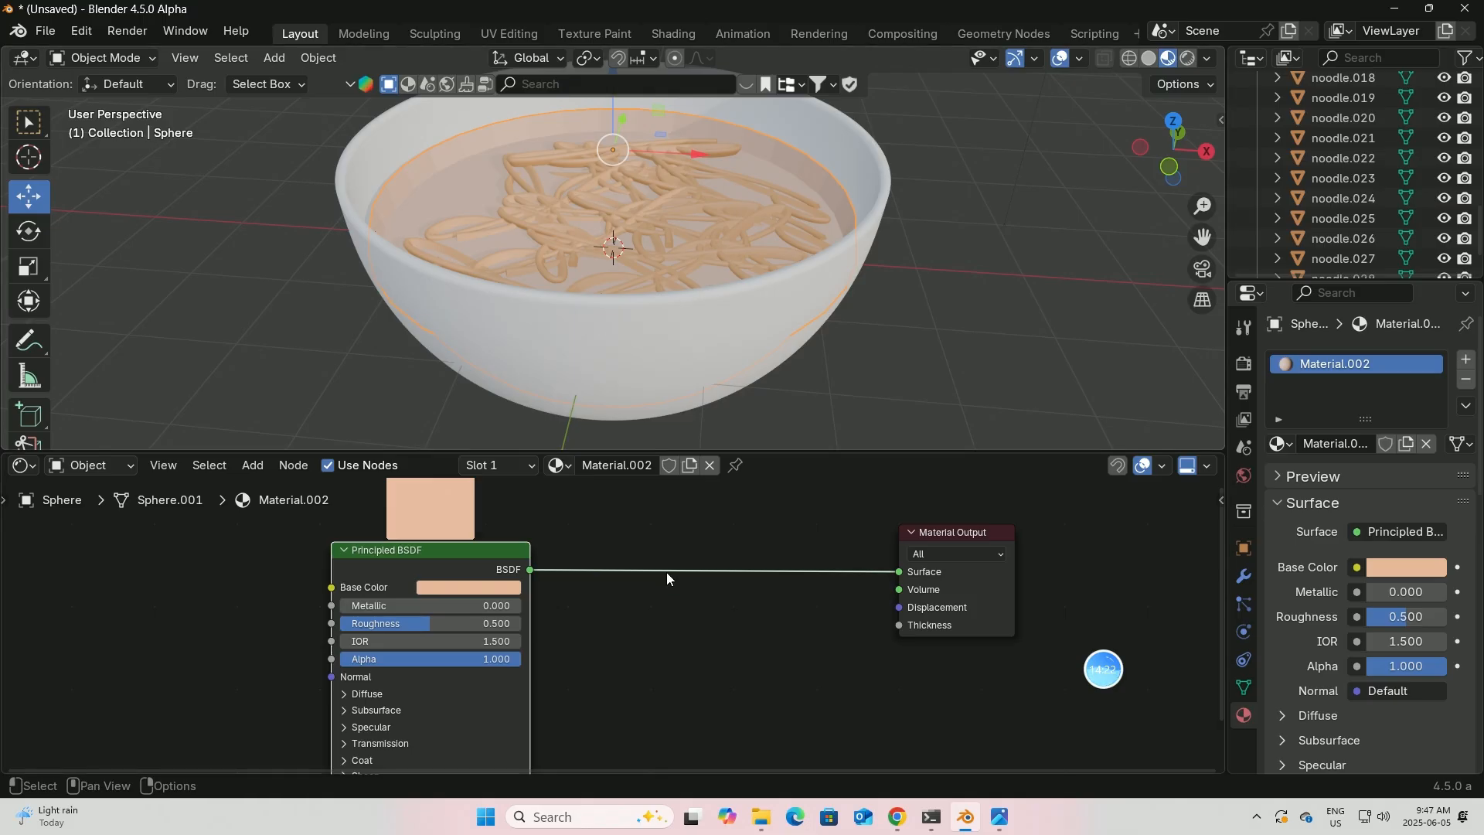
- Insert a Mix Shader node on the link between the Principled BSDF and the Material Output
{"action": "key", "text": "shift+a"}
{"action": "type", "text": "A"}
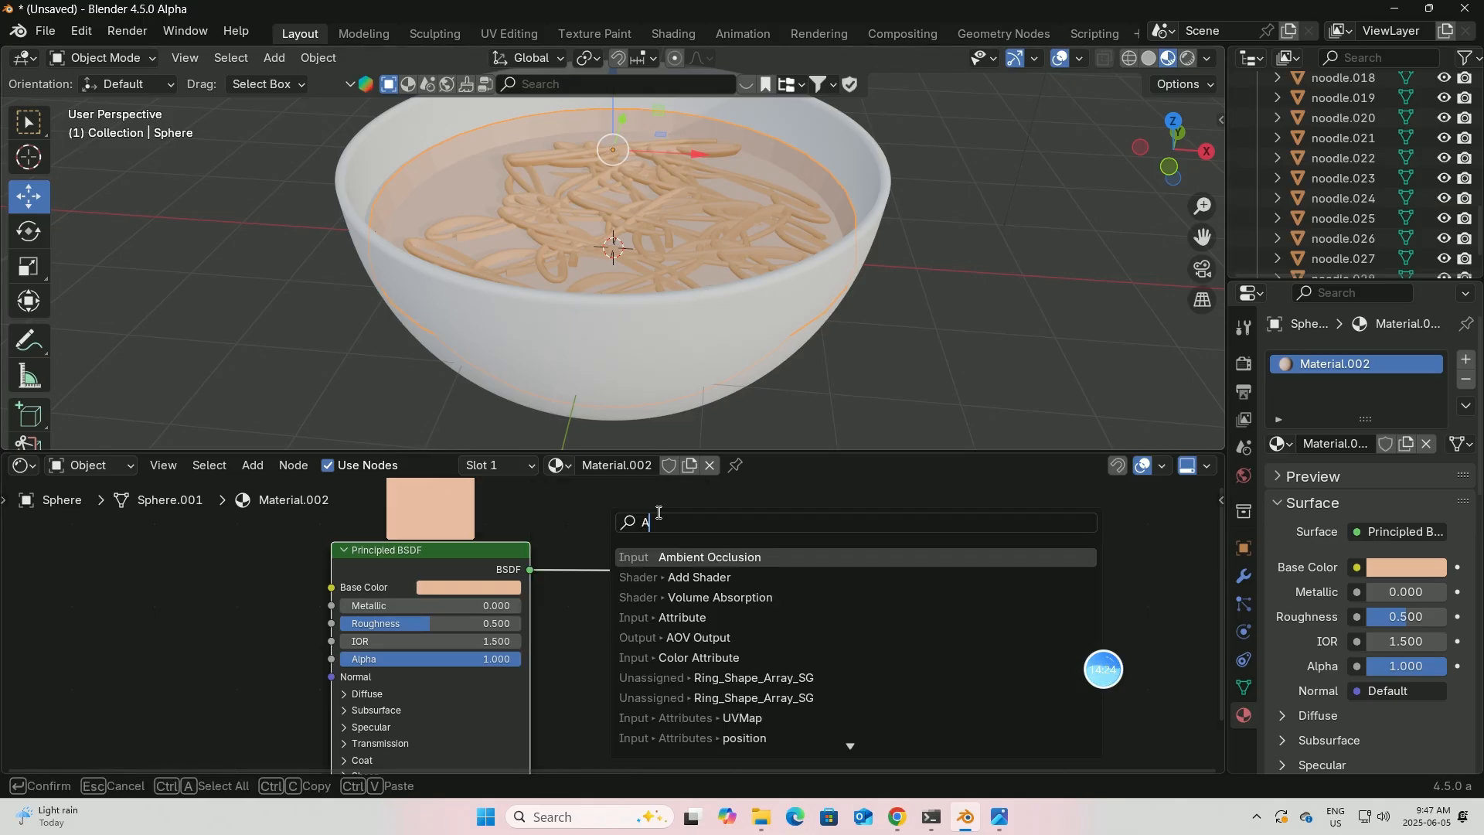
{"action": "key", "text": "BackSpace"}
{"action": "type", "text": "mix"}
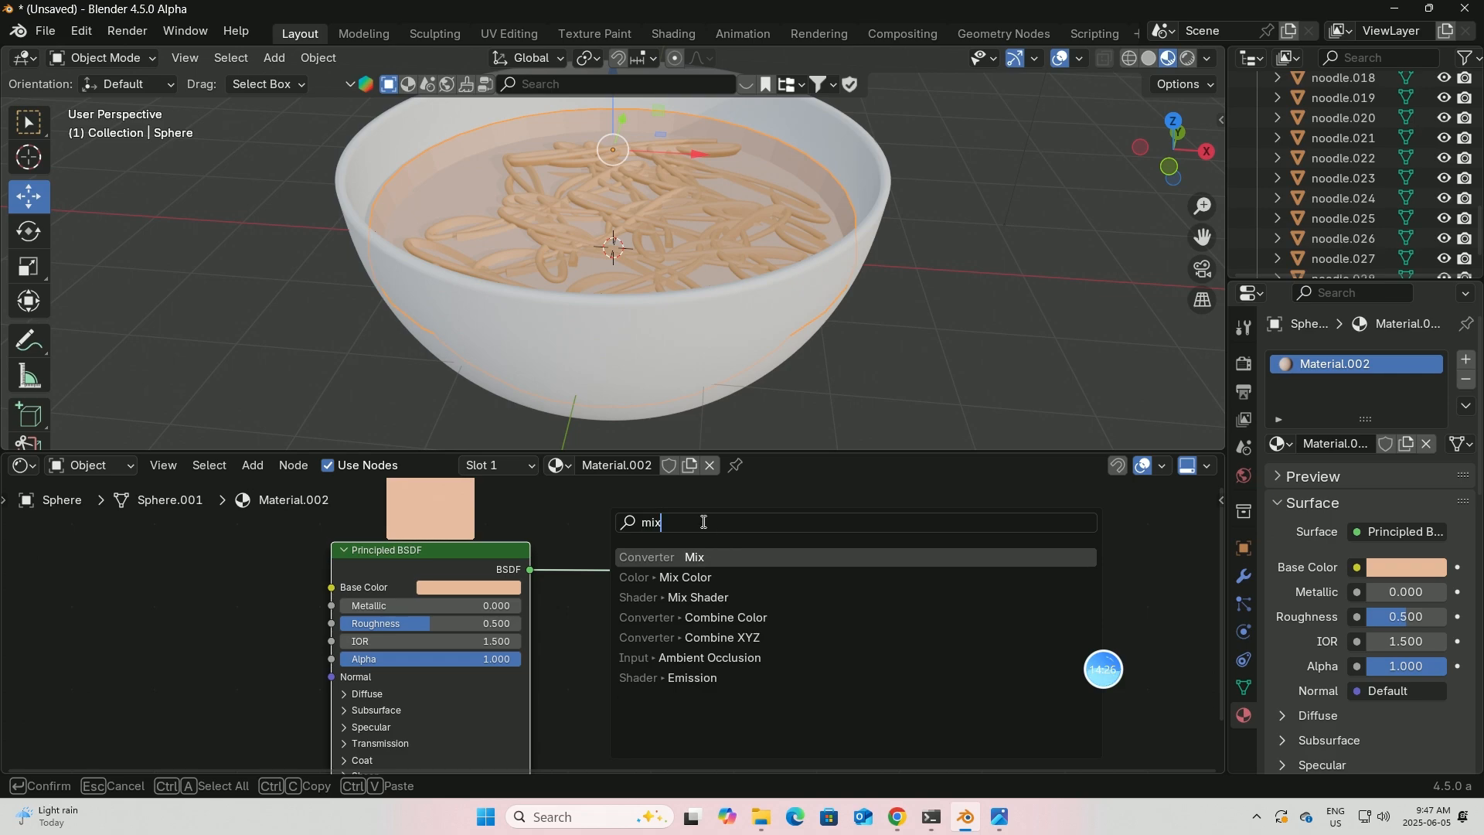
{"action": "left_click", "coordinate": [698, 596]}
{"action": "left_click", "coordinate": [713, 647]}
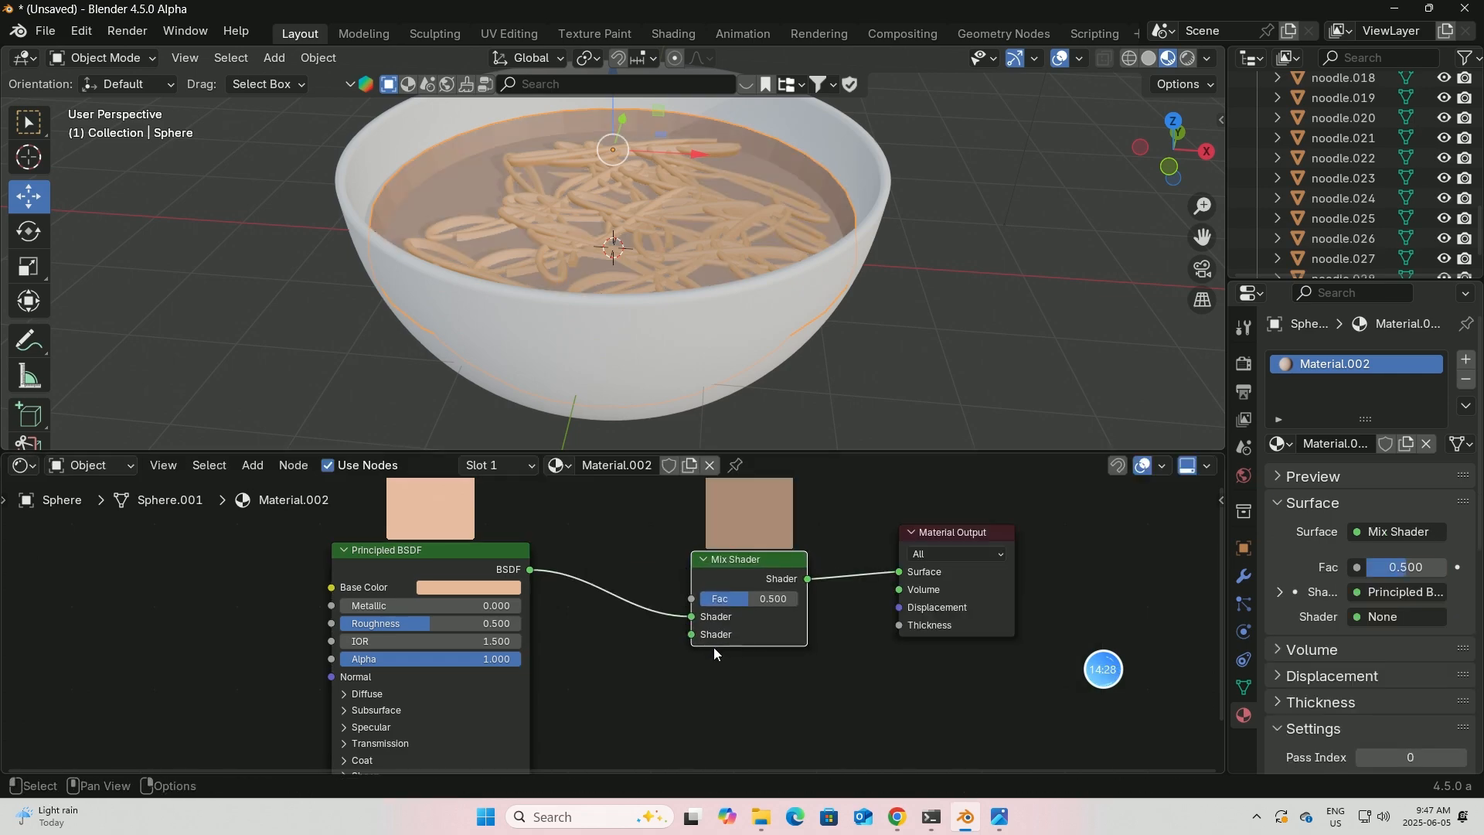
- Add a Transparent BSDF, connect it to the Mix Shader's second shader input and set the mix factor to 0.432
{"action": "left_click_drag", "start_coordinate": [419, 554], "coordinate": [264, 556]}
{"action": "key", "text": "shift+a"}
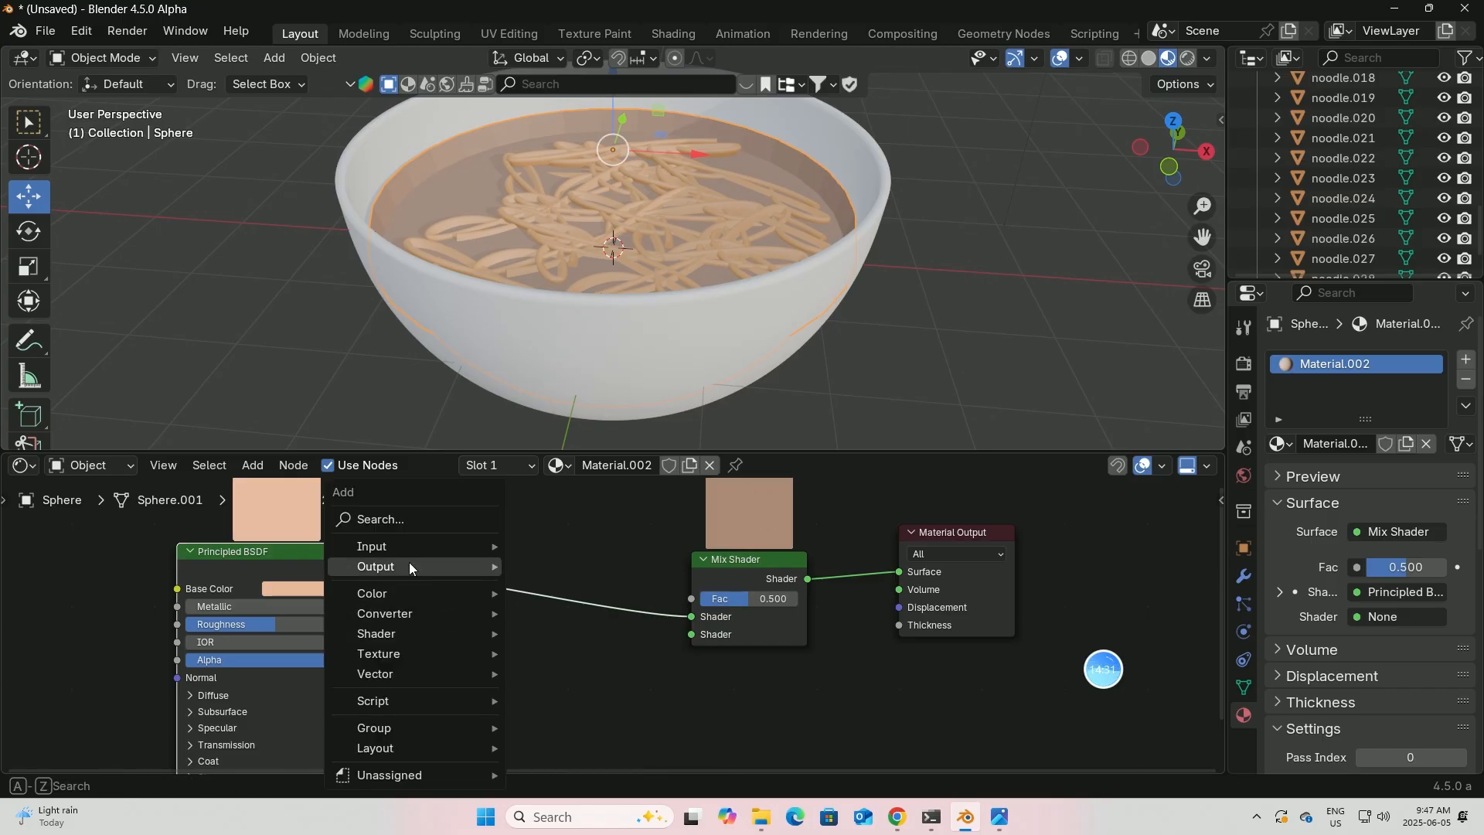
{"action": "left_click", "coordinate": [401, 517]}
{"action": "type", "text": "tra"}
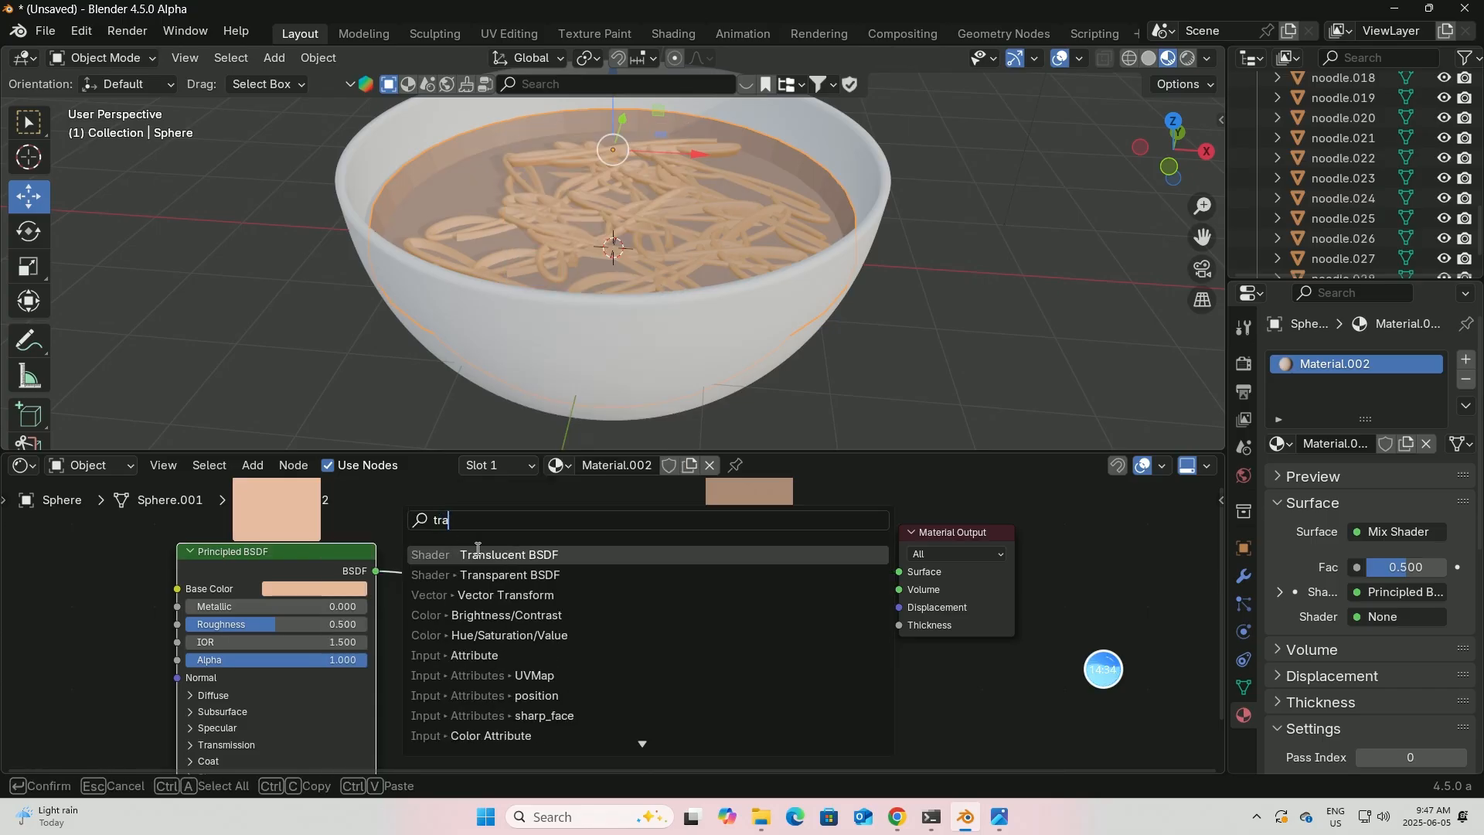
{"action": "left_click", "coordinate": [501, 575]}
{"action": "left_click", "coordinate": [493, 669]}
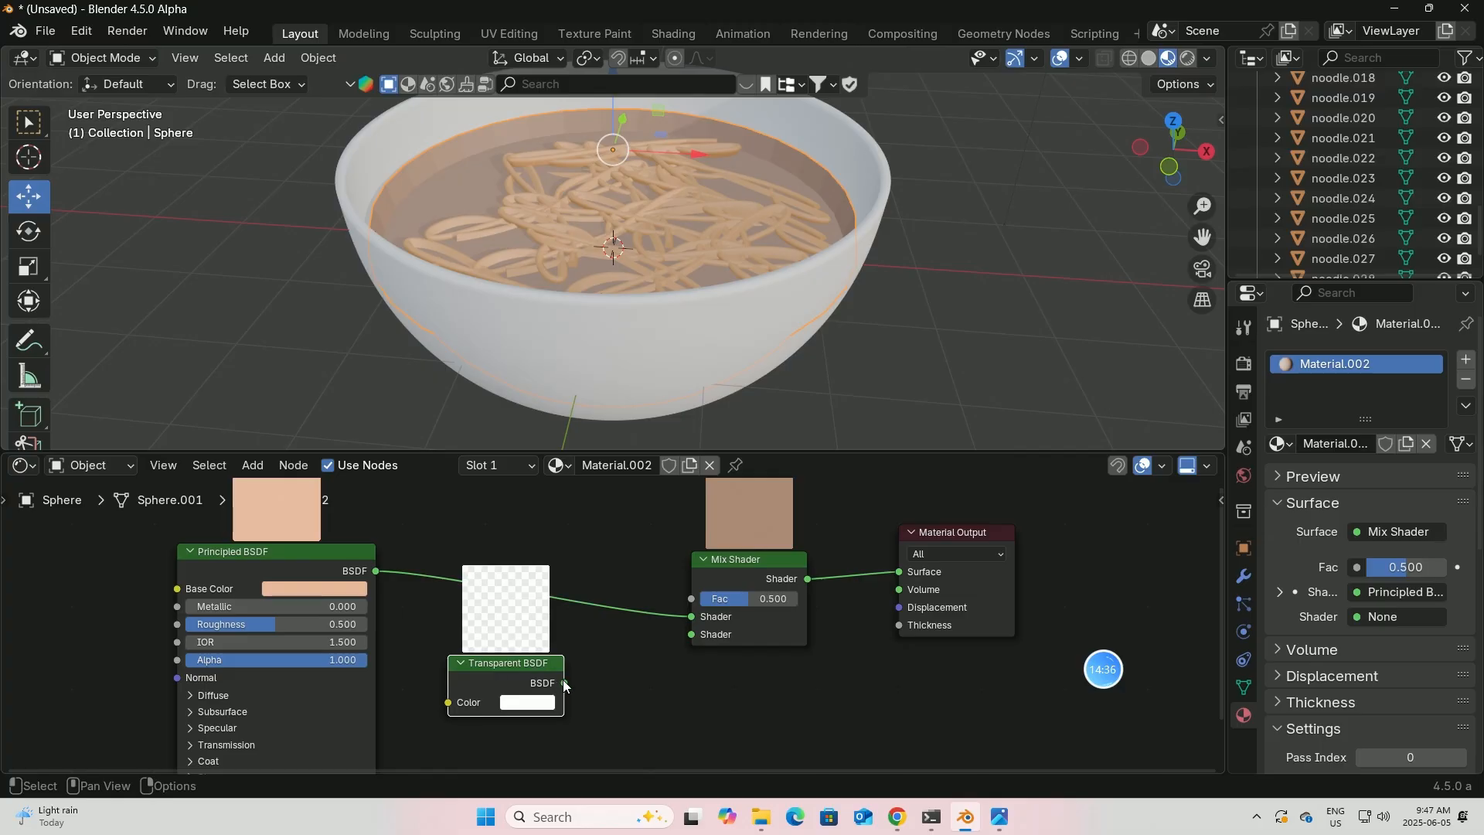
{"action": "left_click_drag", "start_coordinate": [564, 683], "coordinate": [729, 597]}
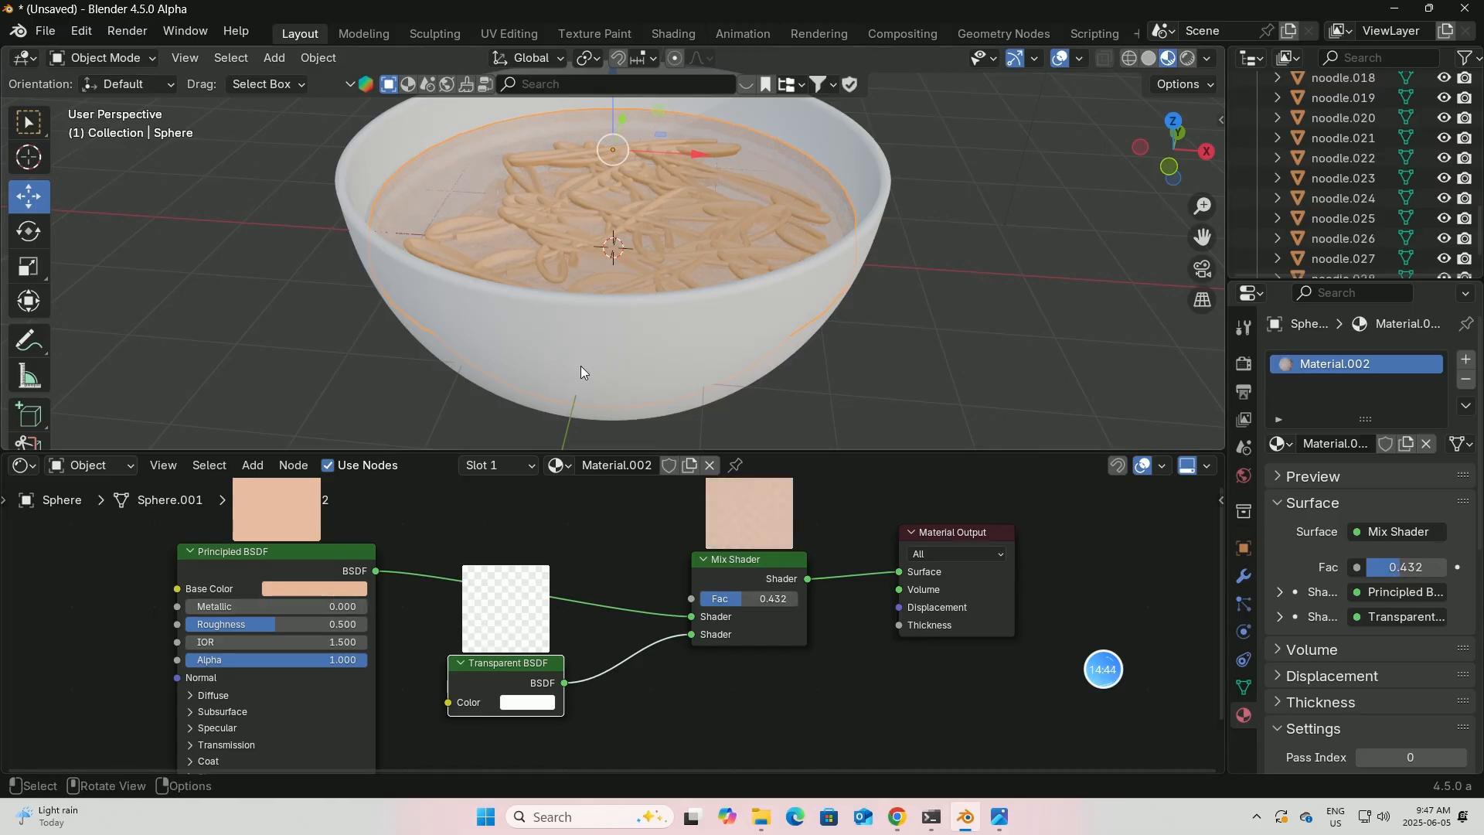
- Darken the base color of the broth's Principled BSDF to a muted brown
{"action": "scroll", "coordinate": [612, 318], "scroll_direction": "up", "scroll_amount": 2}
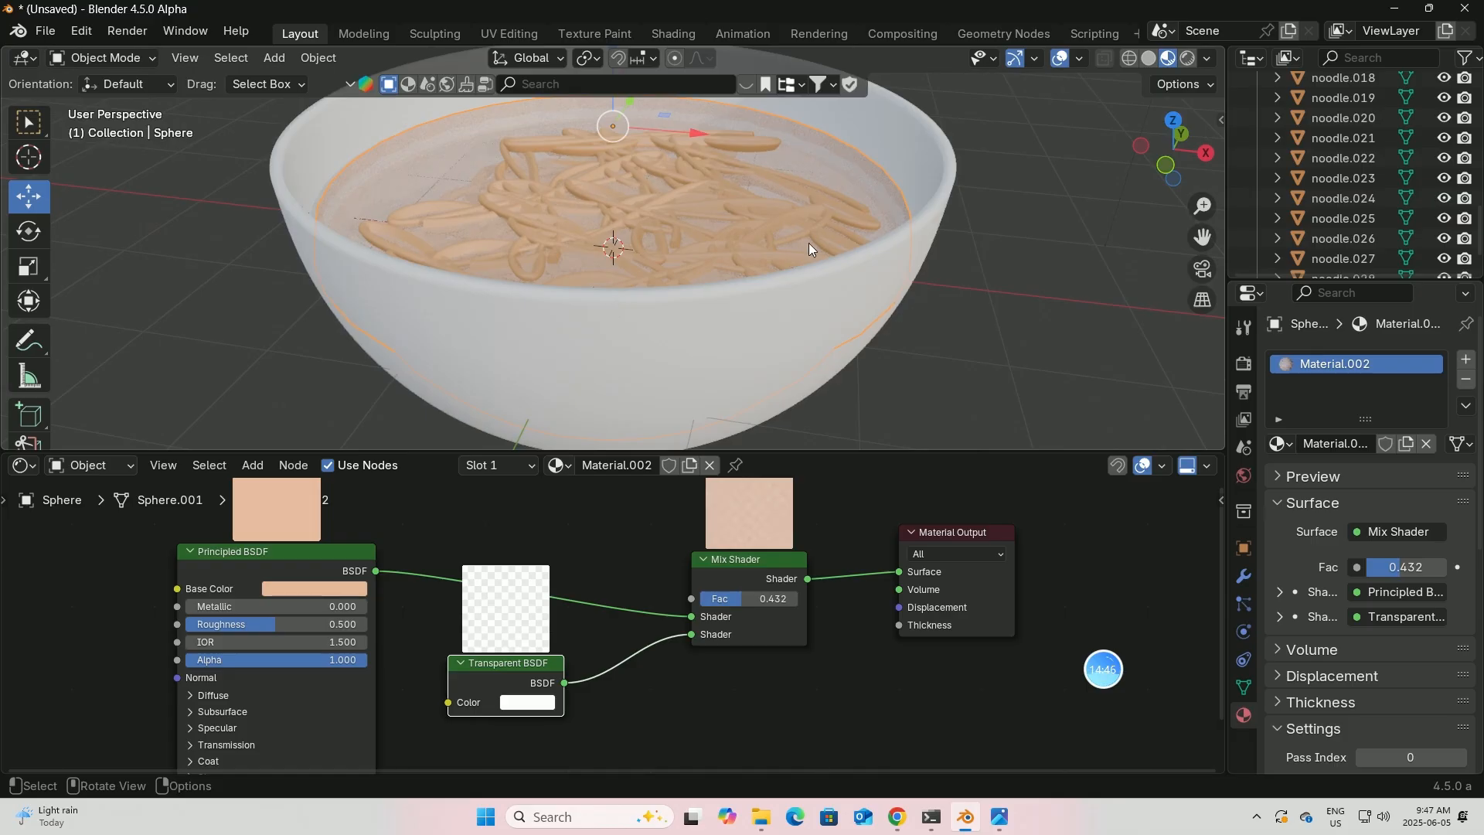
{"action": "left_click_drag", "start_coordinate": [1219, 240], "coordinate": [1220, 313]}
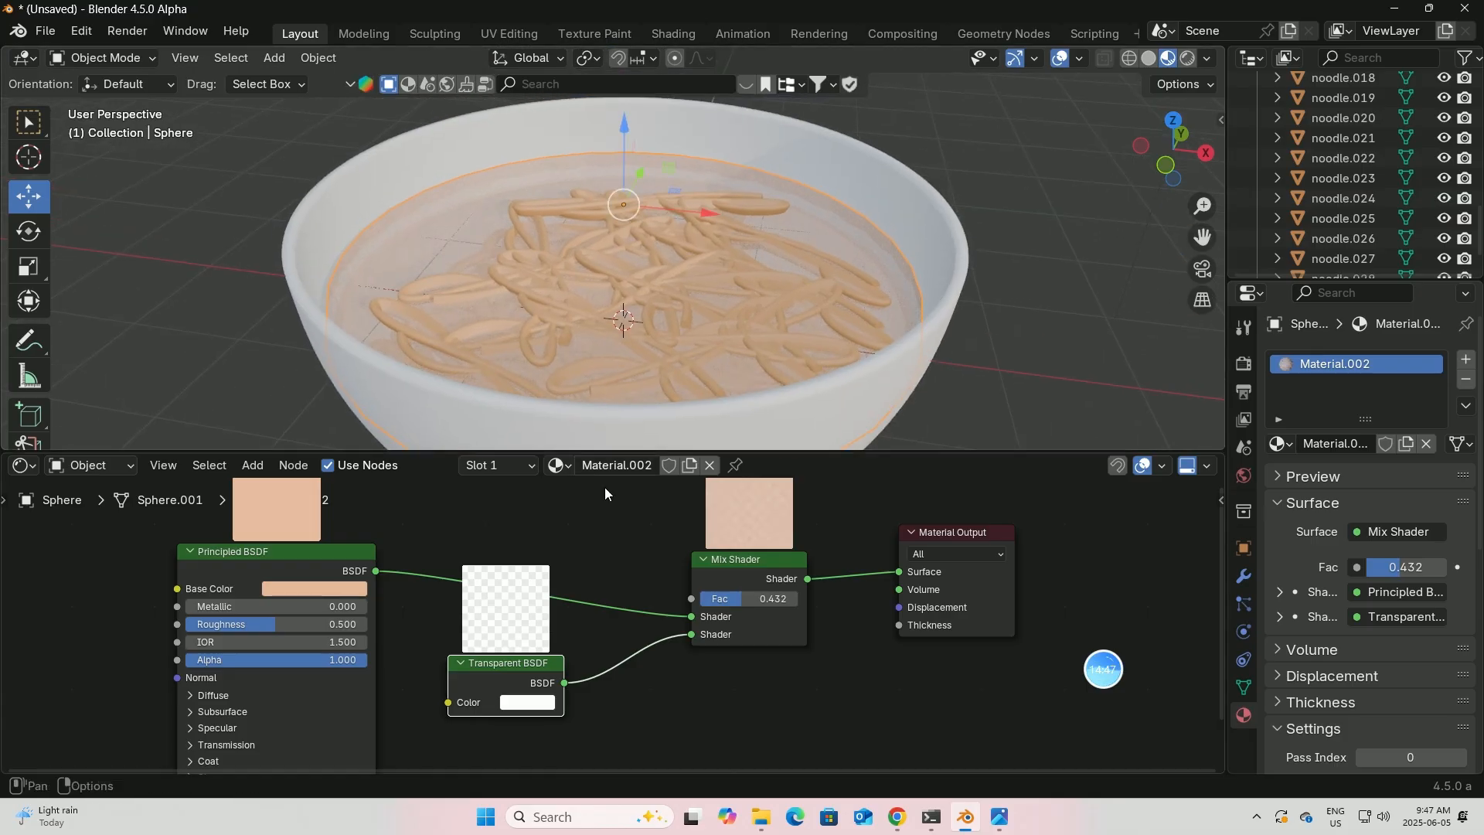
{"action": "left_click", "coordinate": [313, 587]}
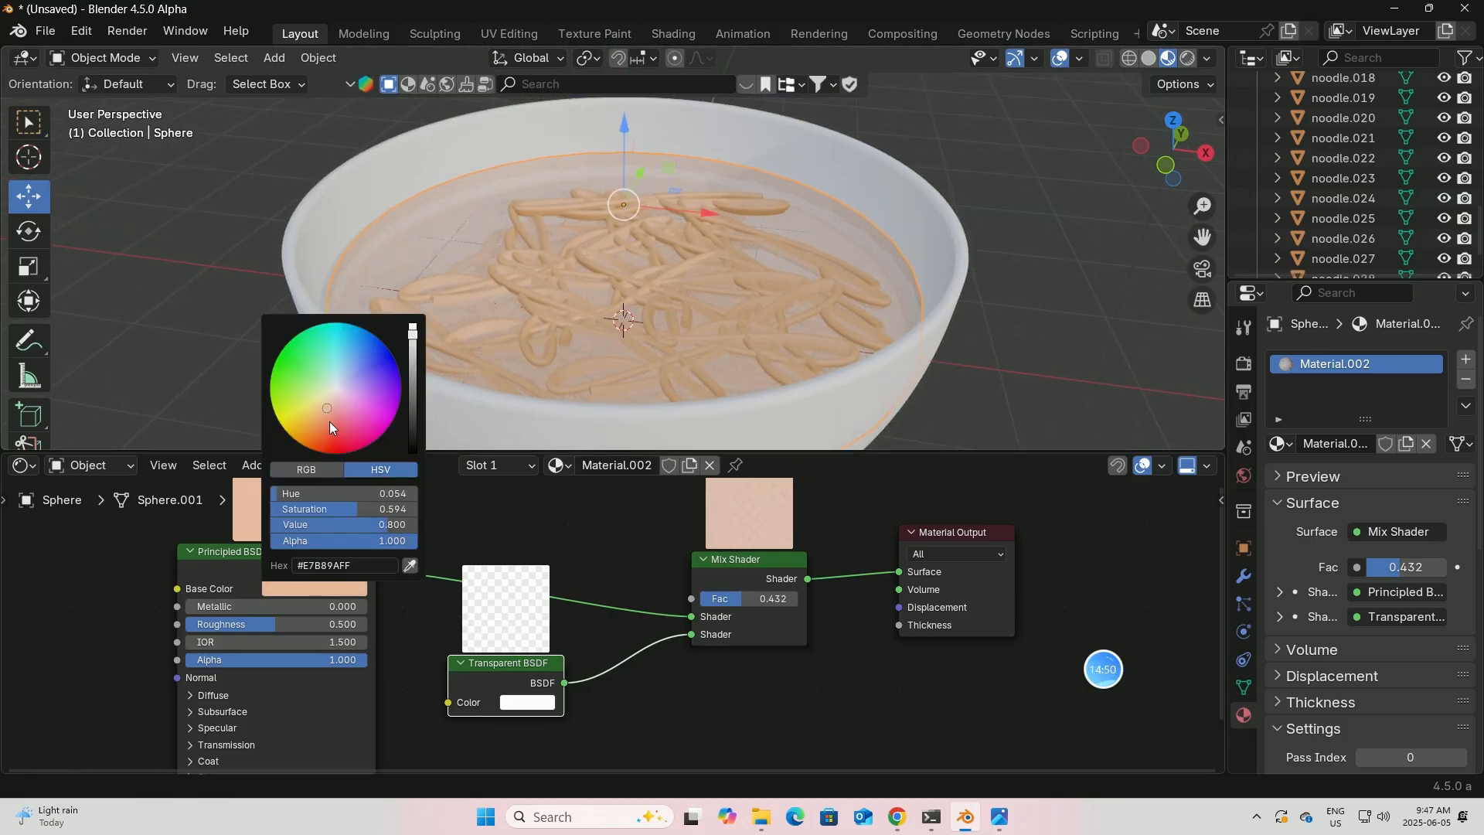
{"action": "left_click_drag", "start_coordinate": [413, 334], "coordinate": [413, 382]}
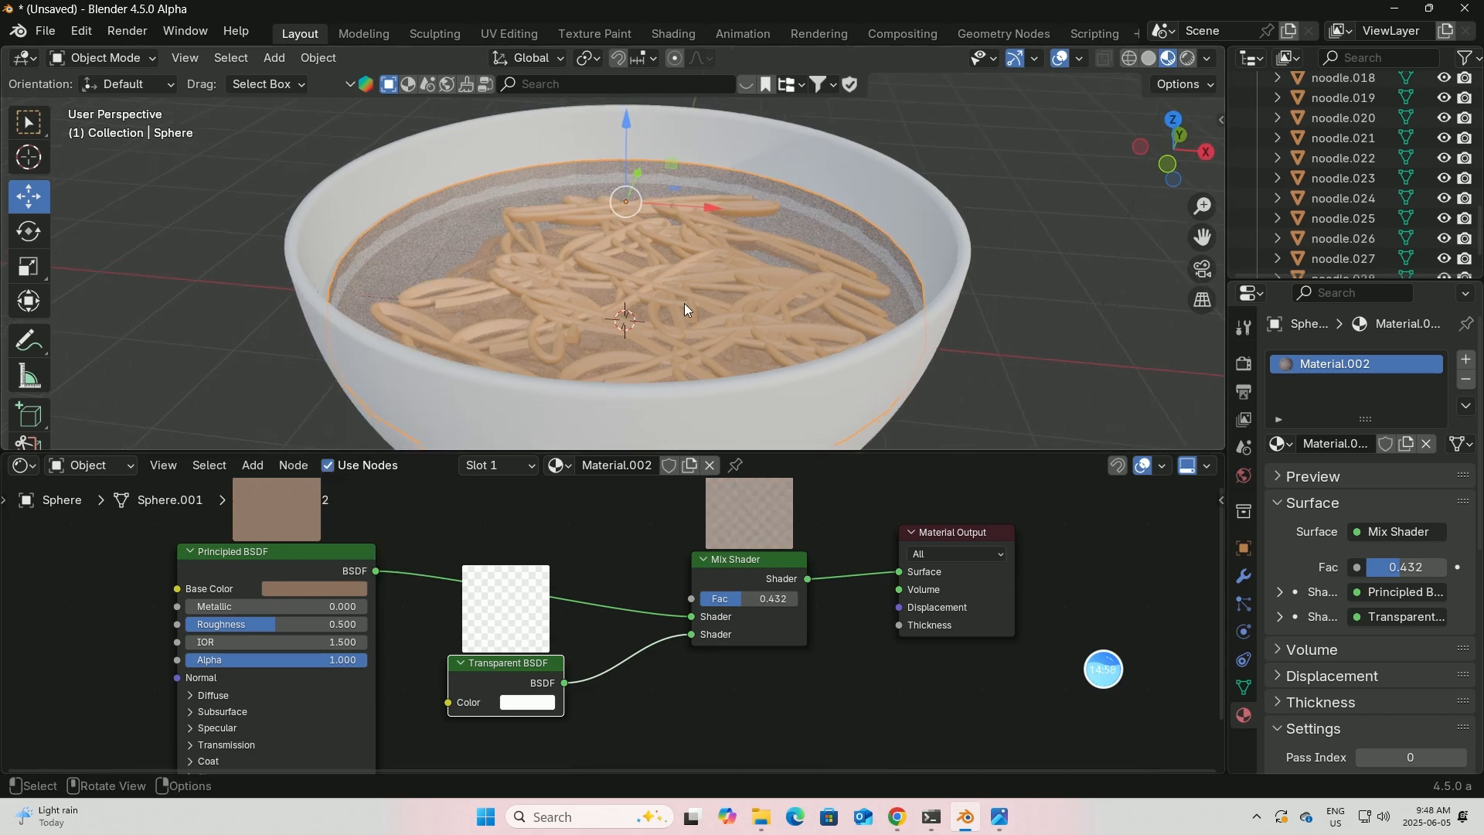
- Add a metaball of type Ball and move it out of the bowl along the negative X axis
{"action": "left_click_drag", "start_coordinate": [432, 455], "coordinate": [433, 690]}
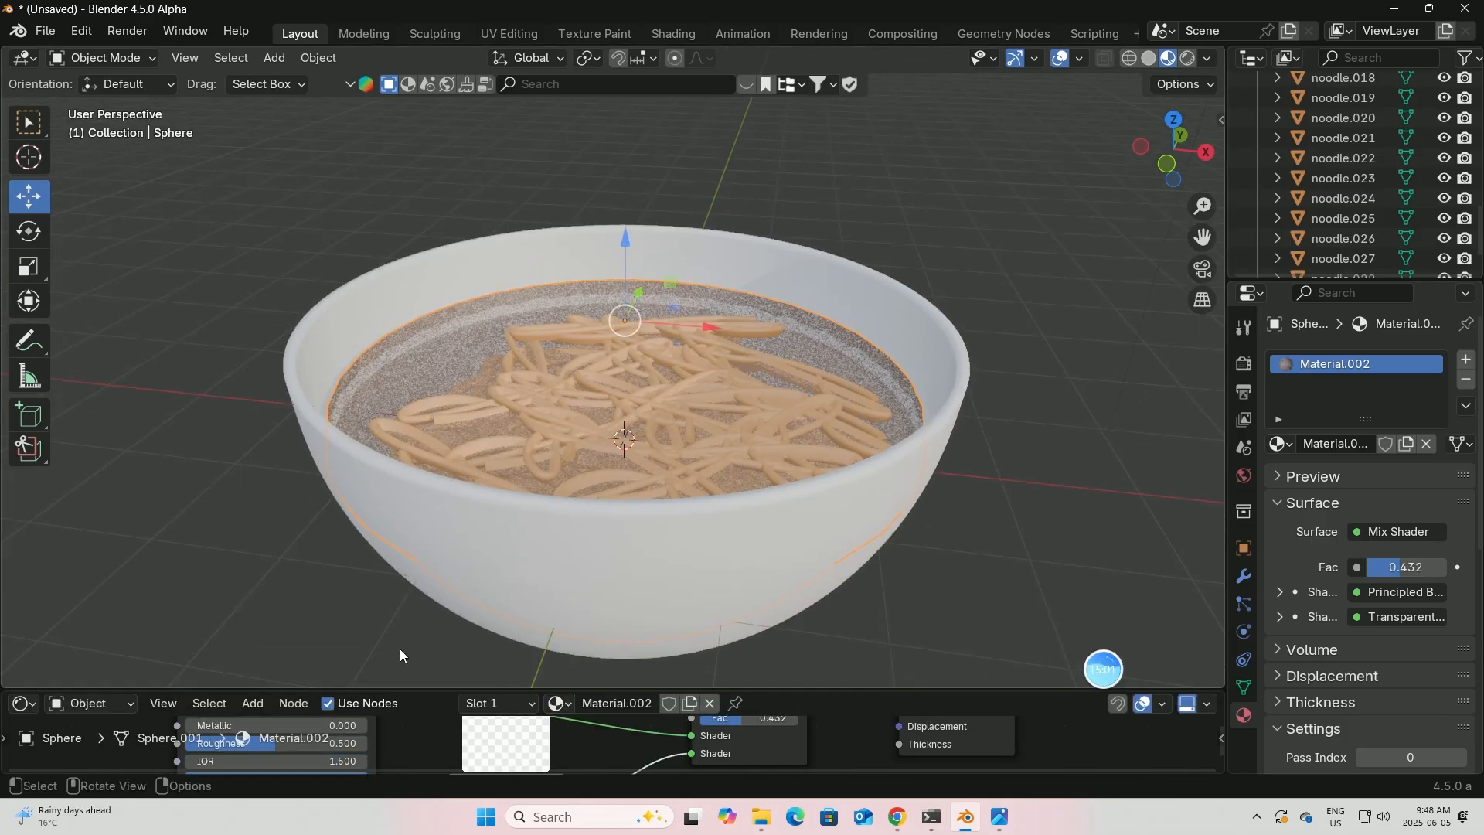
{"action": "left_click", "coordinate": [276, 58]}
{"action": "mouse_move", "coordinate": [292, 83]}
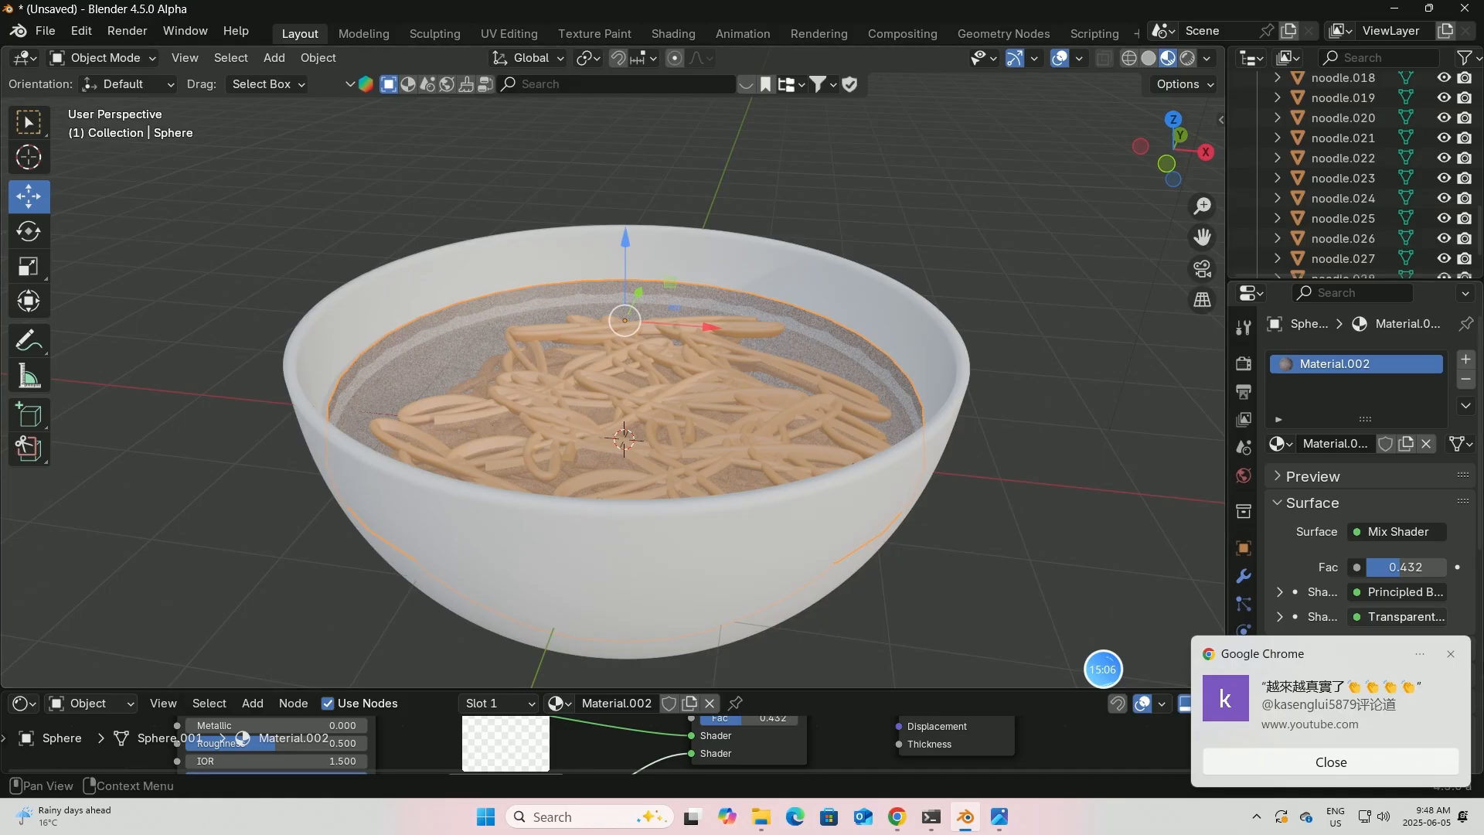
{"action": "left_click", "coordinate": [1454, 655]}
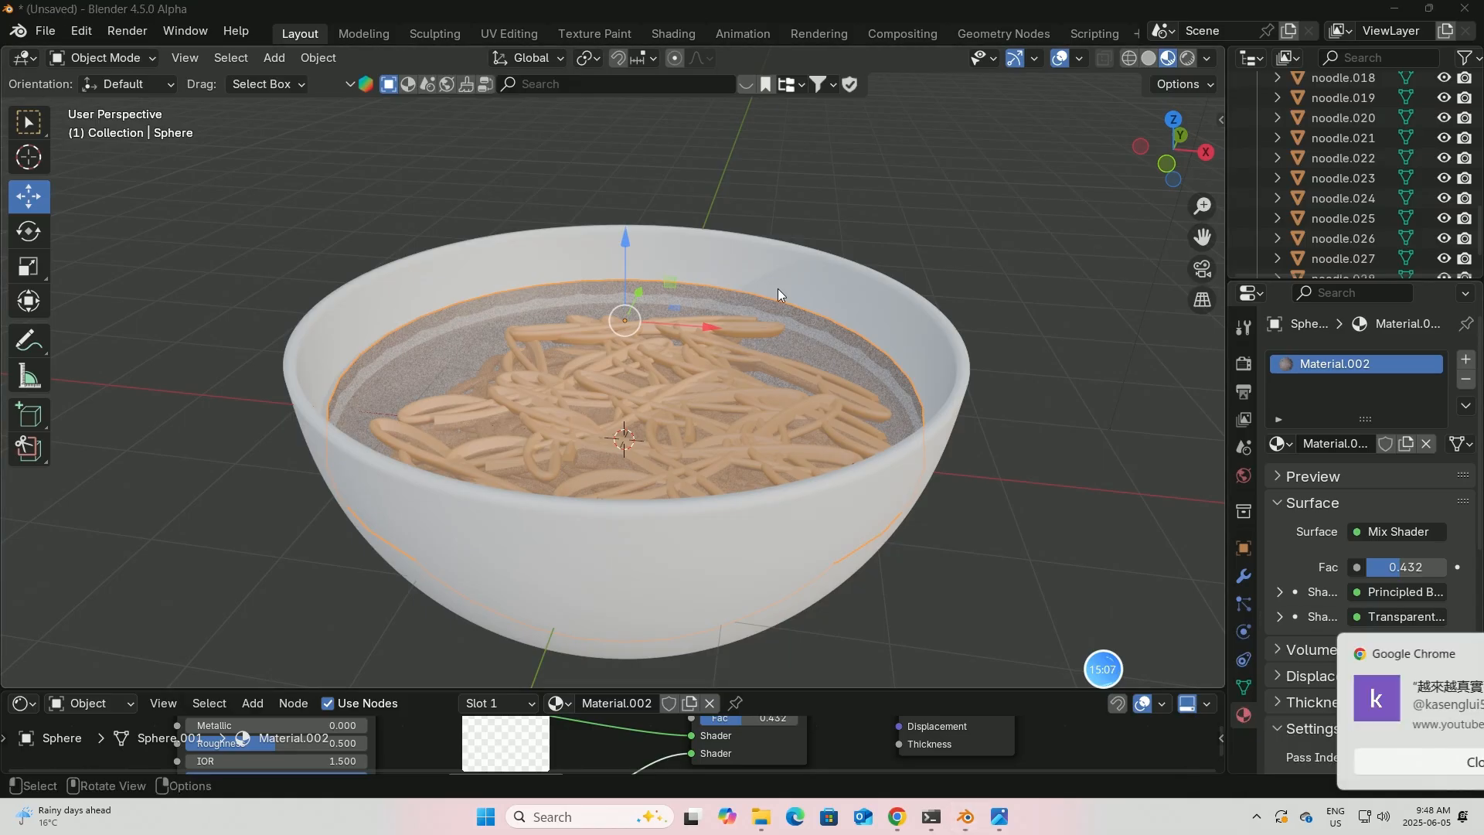
{"action": "left_click", "coordinate": [286, 59]}
{"action": "mouse_move", "coordinate": [301, 147]}
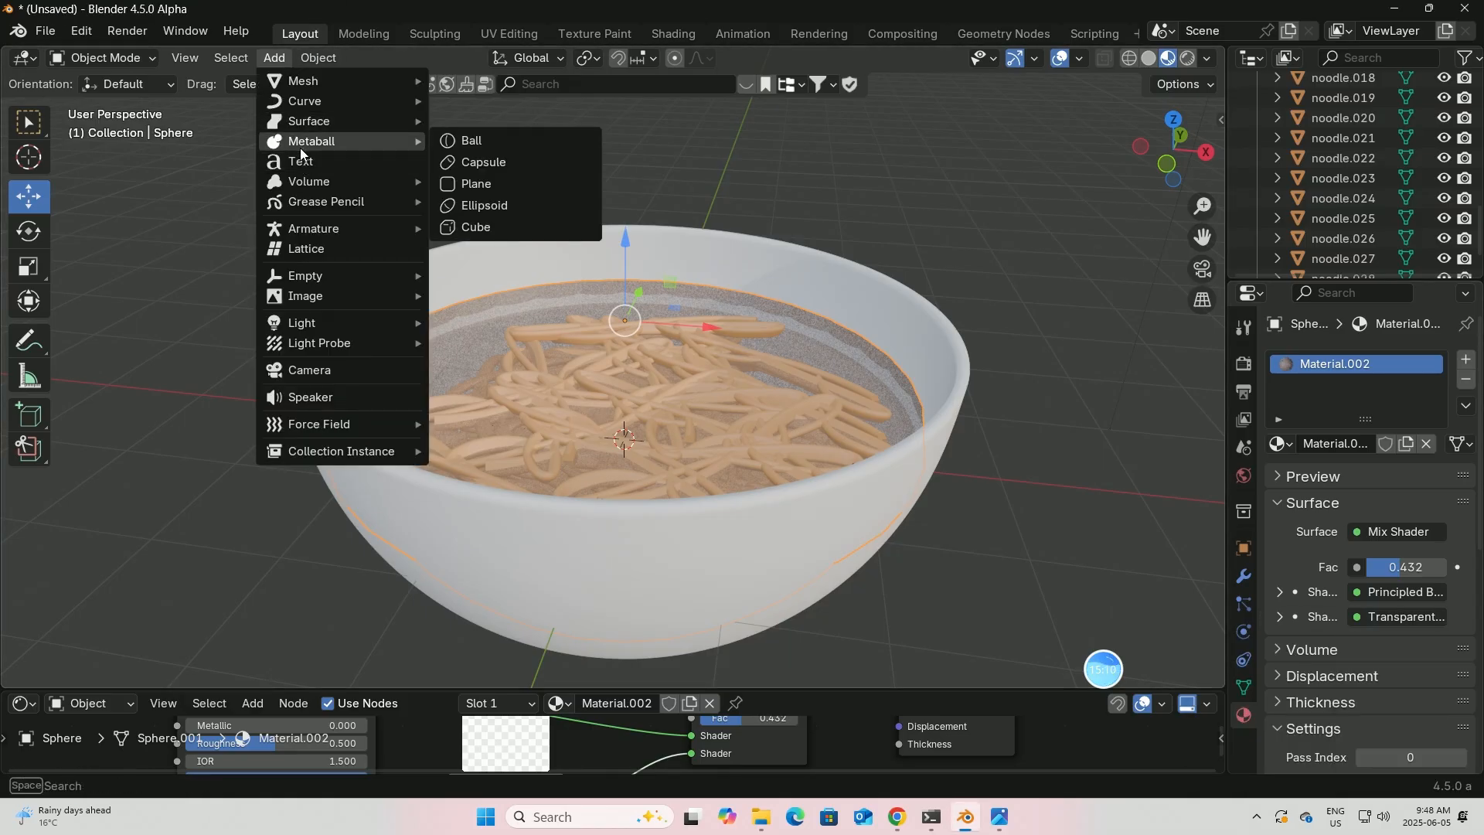
{"action": "mouse_move", "coordinate": [297, 87]}
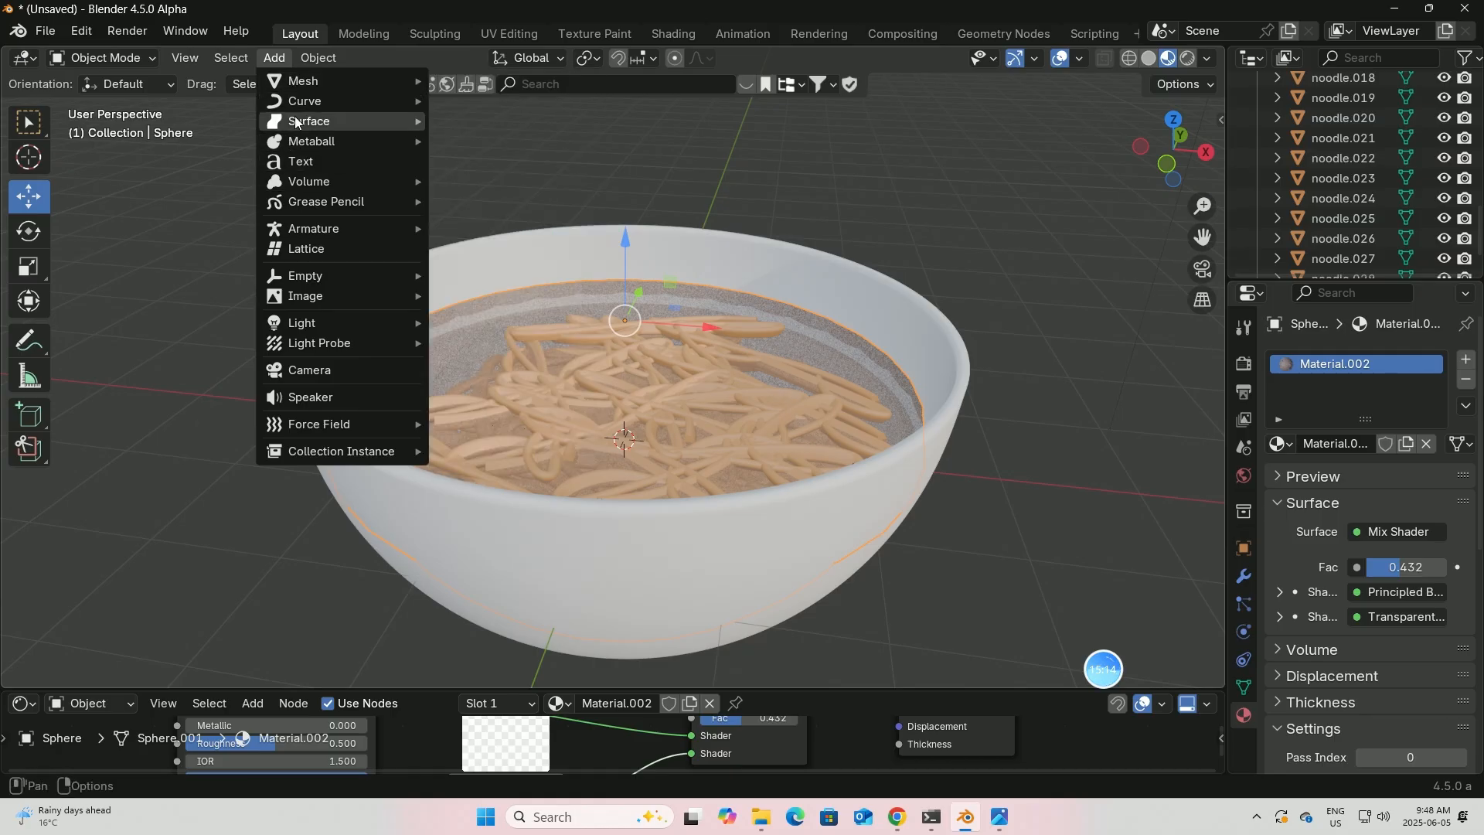
{"action": "mouse_move", "coordinate": [297, 189]}
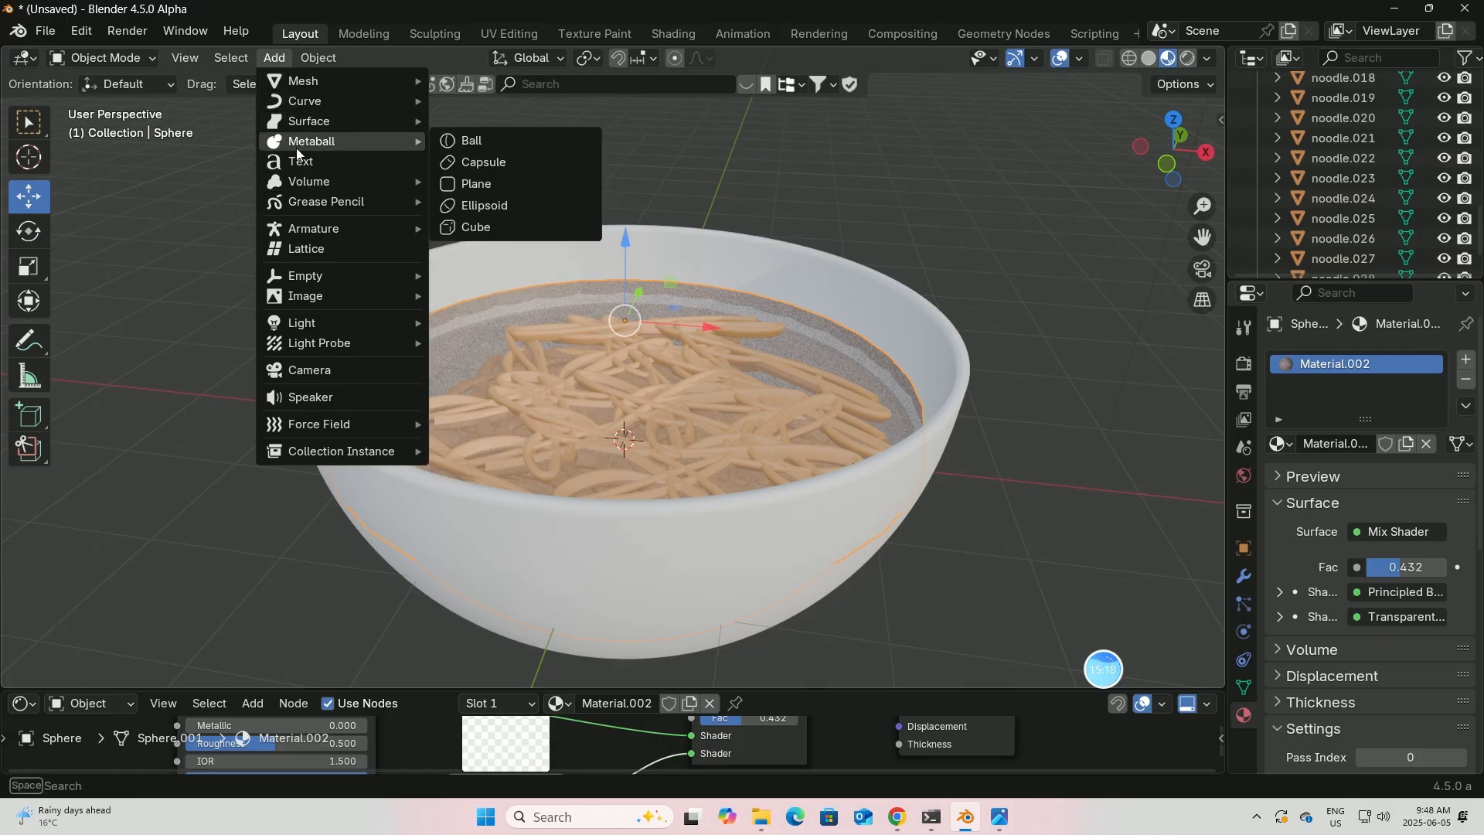
{"action": "left_click", "coordinate": [456, 149]}
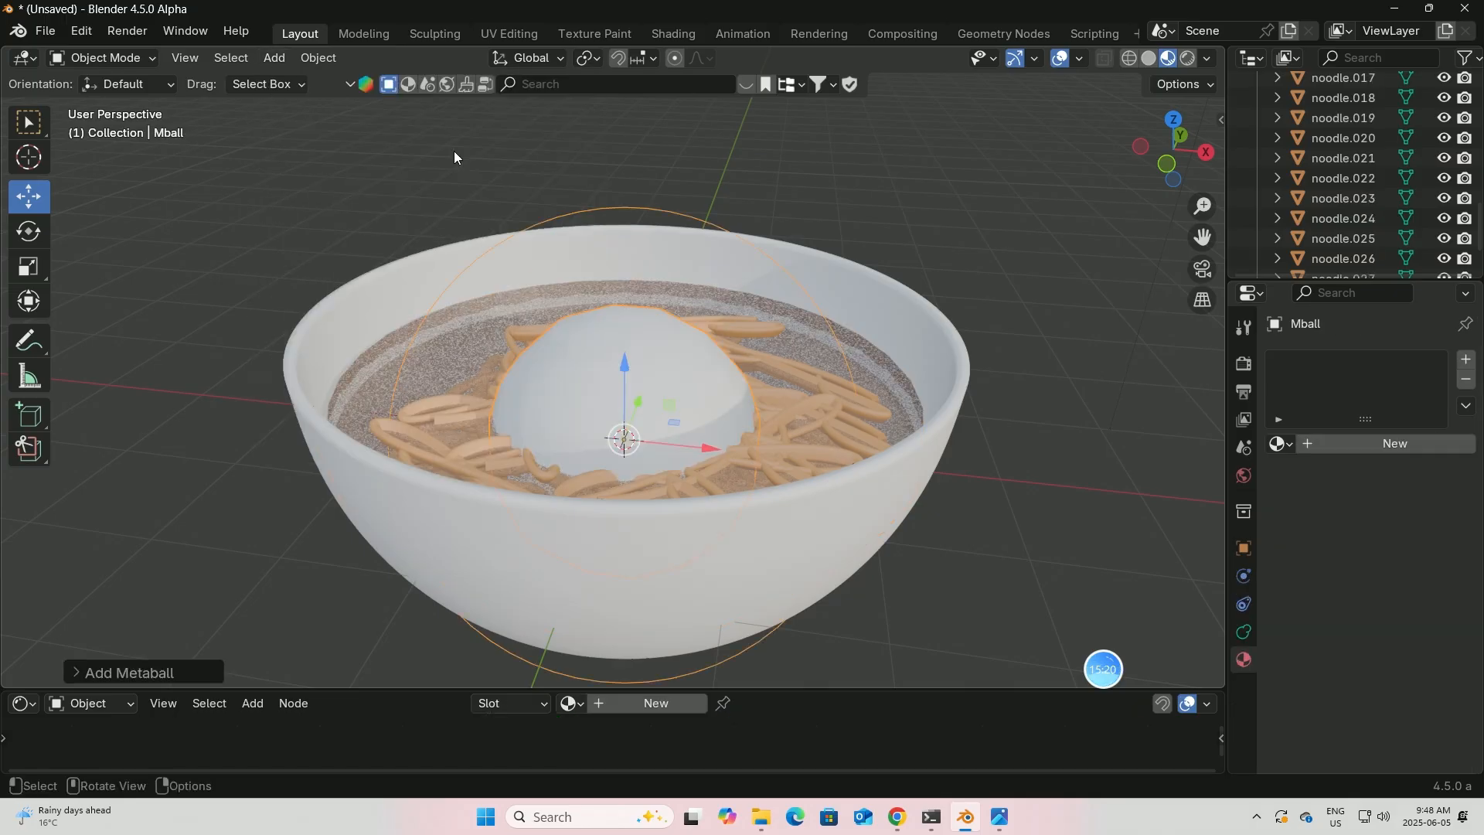
{"action": "left_click_drag", "start_coordinate": [703, 448], "coordinate": [183, 379]}
{"action": "scroll", "coordinate": [182, 379], "scroll_direction": "down", "scroll_amount": 2}
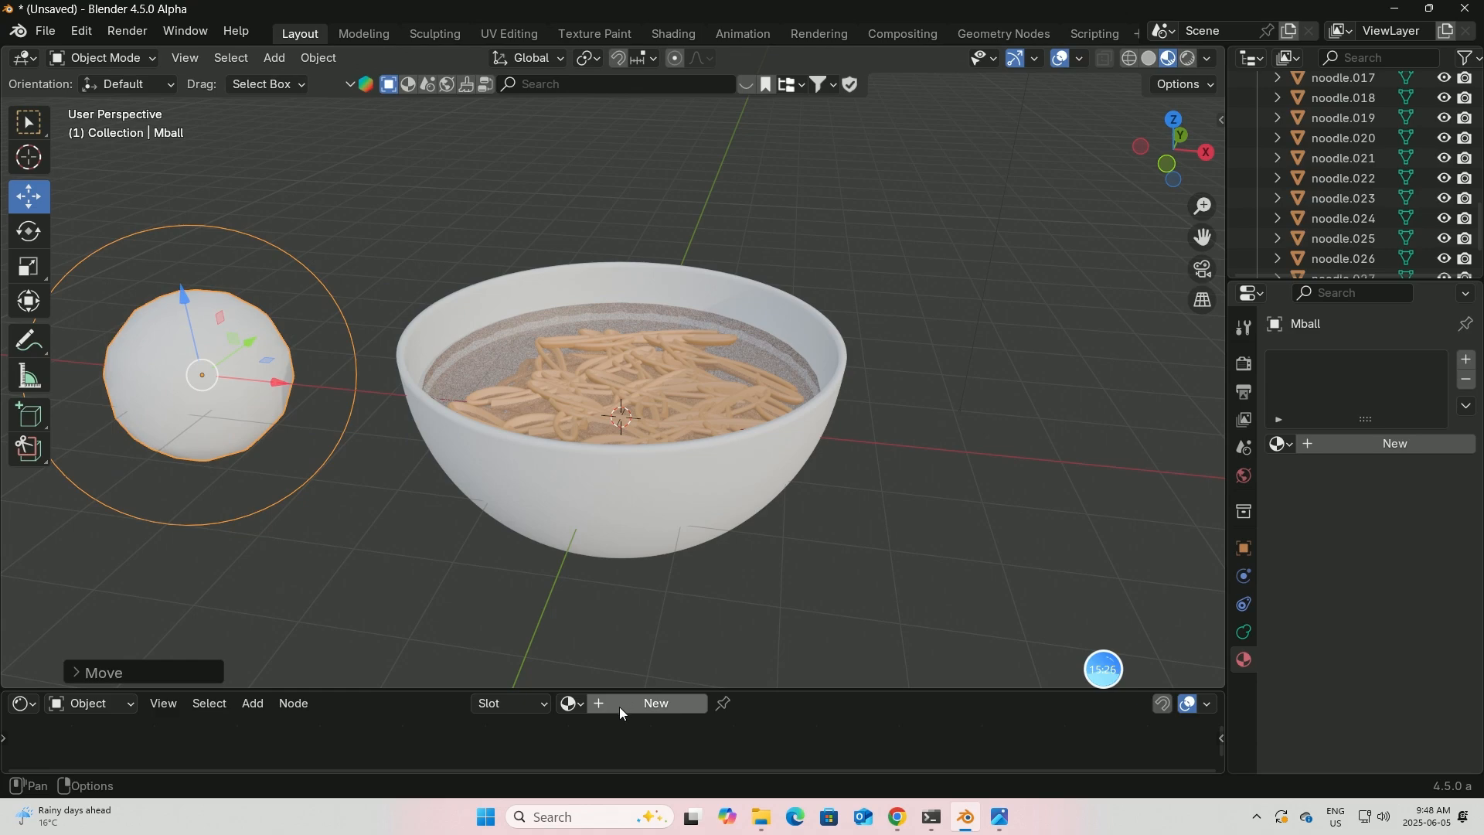
- Create a new material for the metaball and name it "metaball"
{"action": "left_click", "coordinate": [1335, 448]}
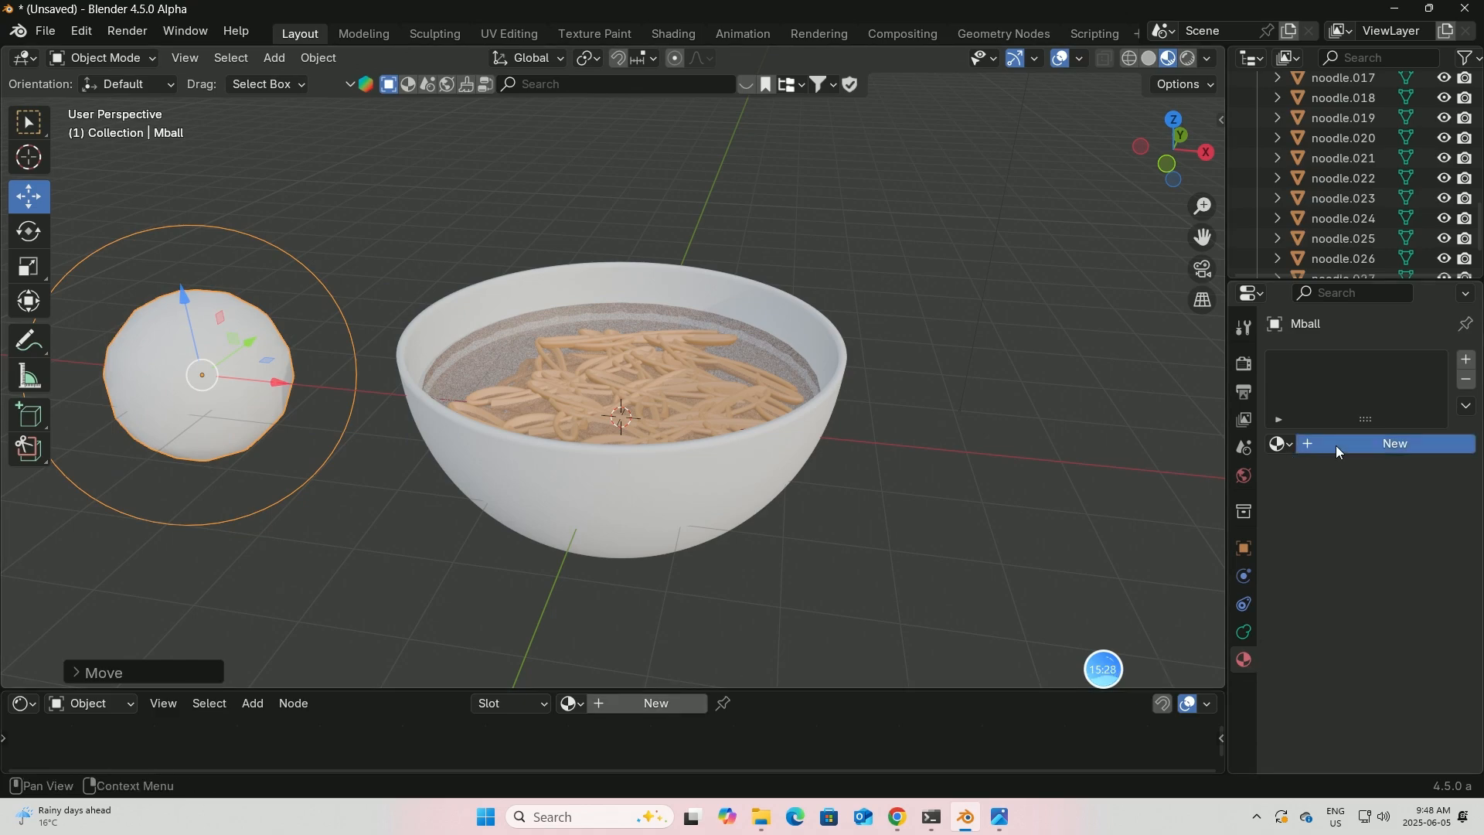
{"action": "left_click", "coordinate": [1335, 444]}
{"action": "key", "text": "BackSpace"}
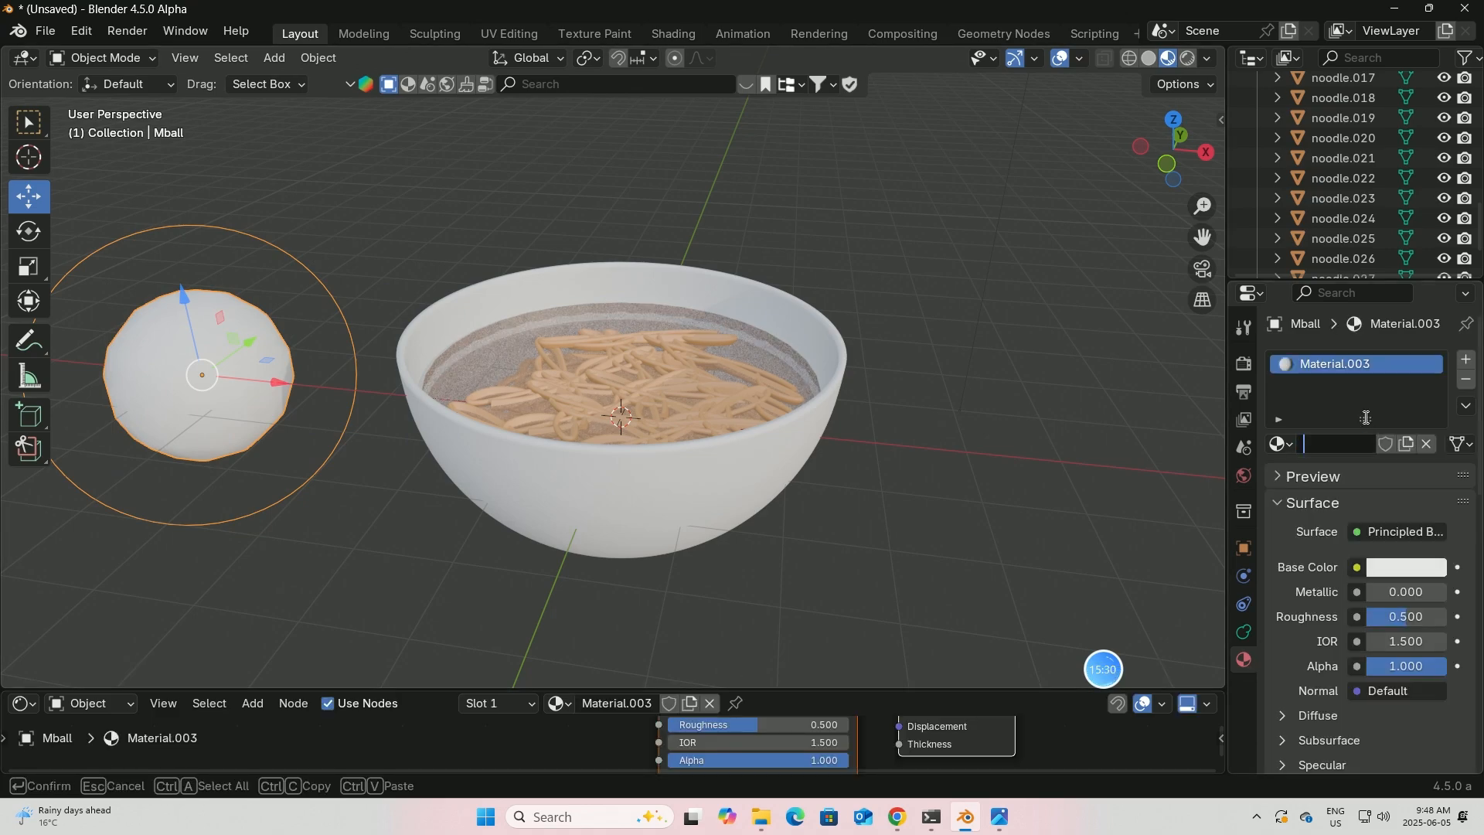
{"action": "type", "text": "metaball"}
{"action": "key", "text": "Return"}
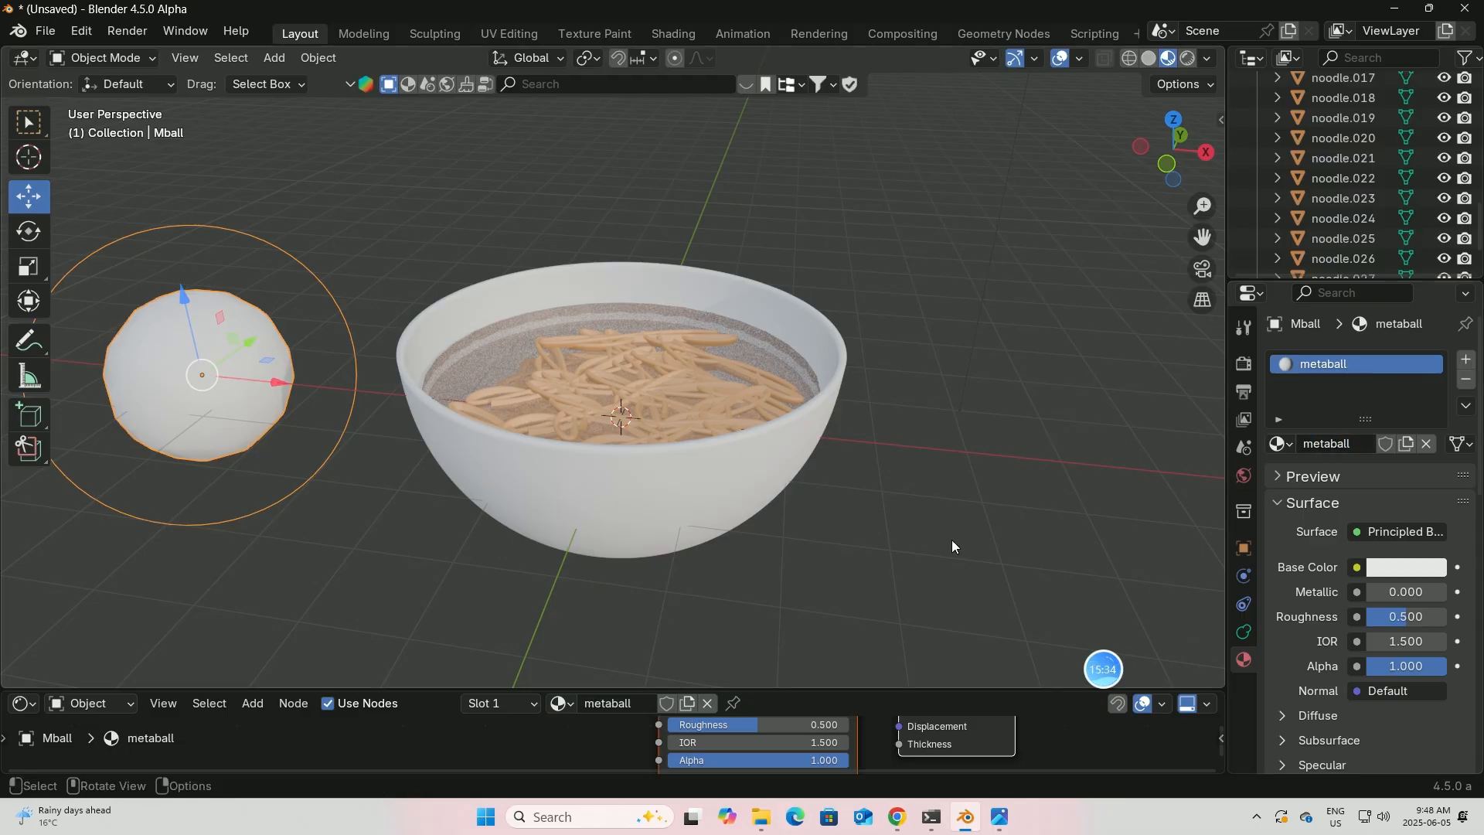
- Select the broth sphere and rename its material to "soup"
{"action": "left_click_drag", "start_coordinate": [813, 690], "coordinate": [815, 458]}
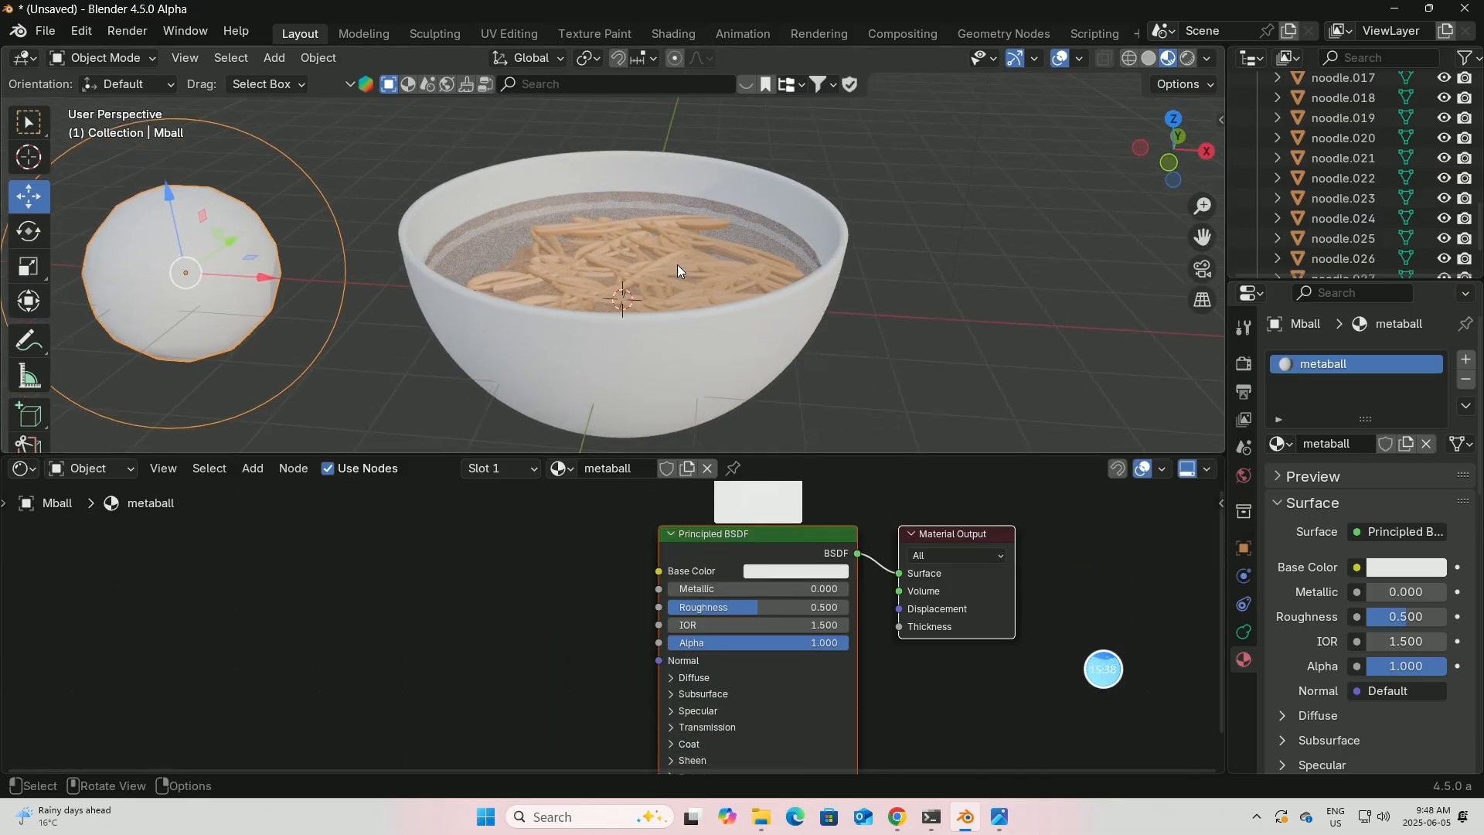
{"action": "left_click", "coordinate": [737, 234]}
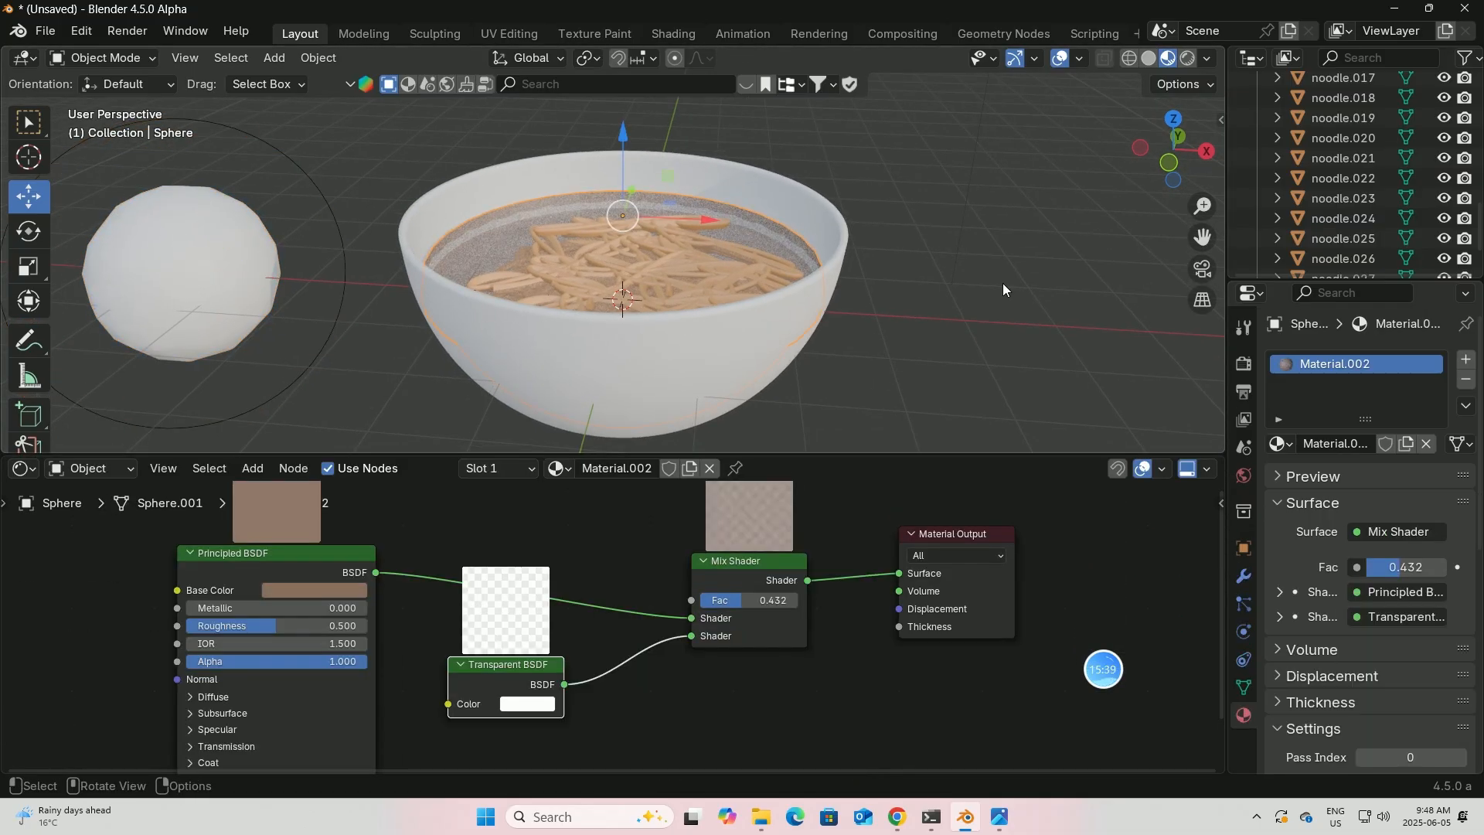
{"action": "left_click", "coordinate": [1336, 443]}
{"action": "type", "text": "sou"}
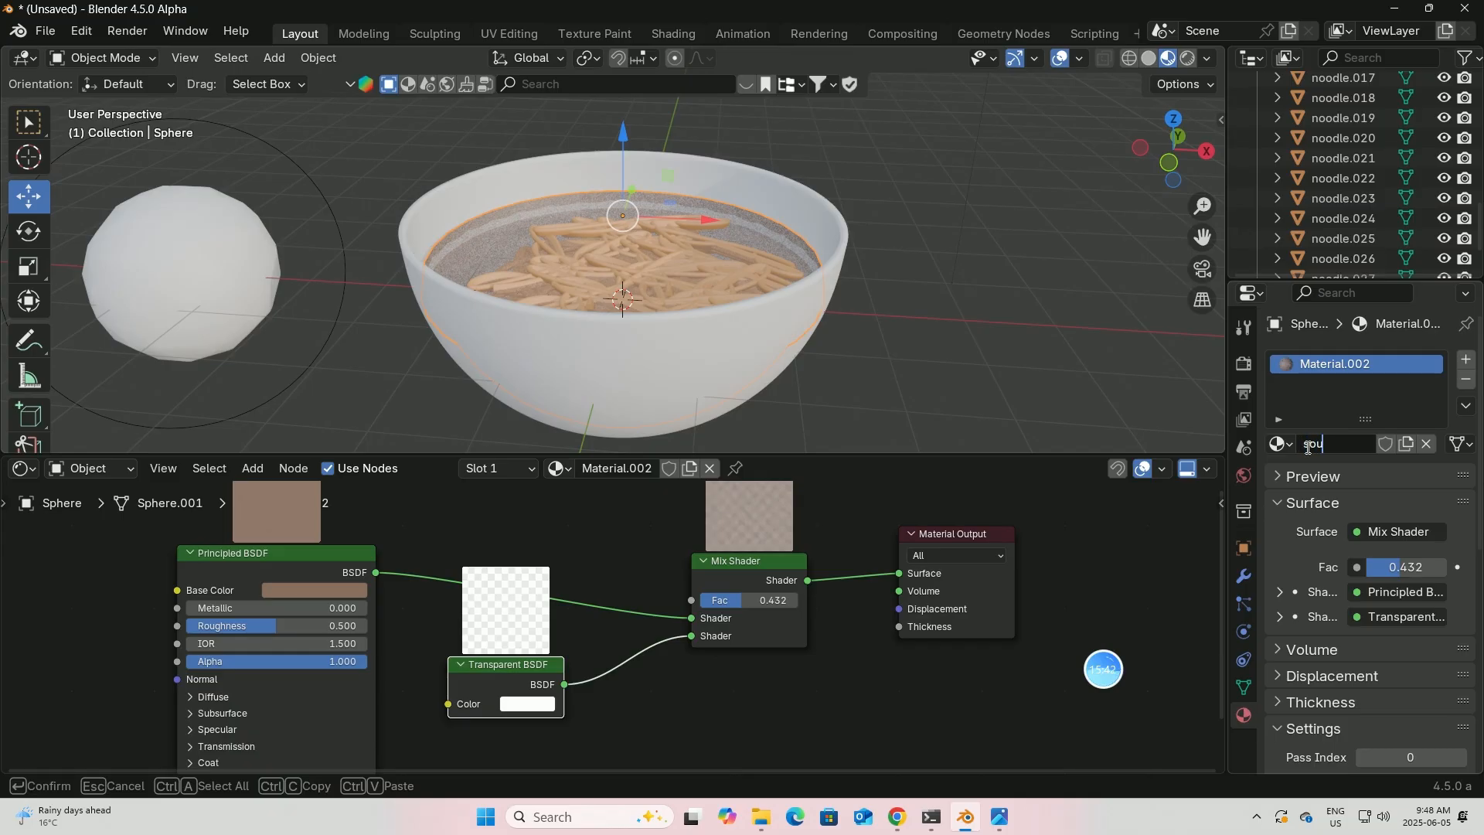
{"action": "type", "text": "p"}
{"action": "key", "text": "Return"}
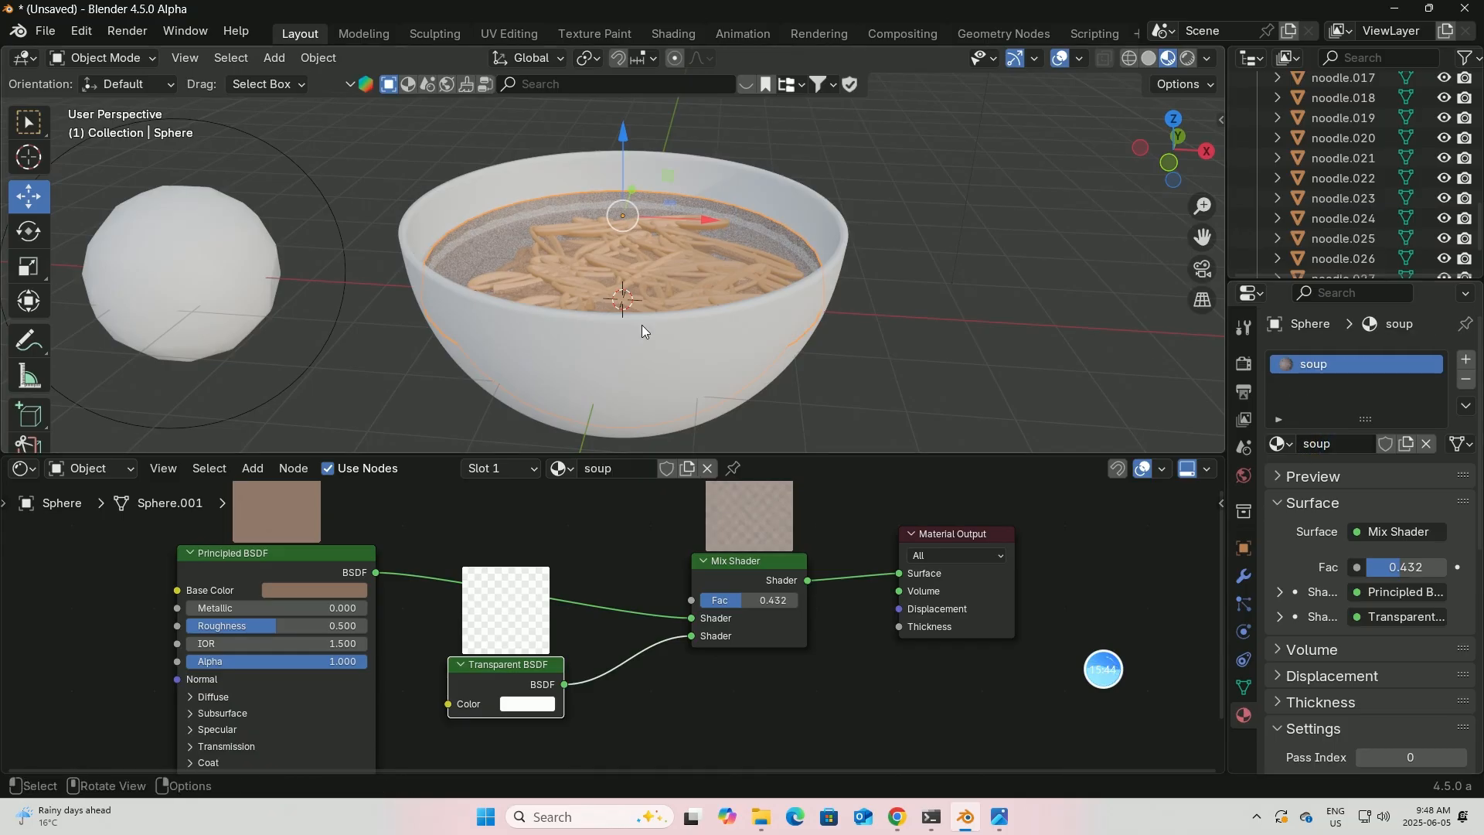
- Create a new material for the bowl and set its roughness to 0
{"action": "left_click", "coordinate": [652, 342]}
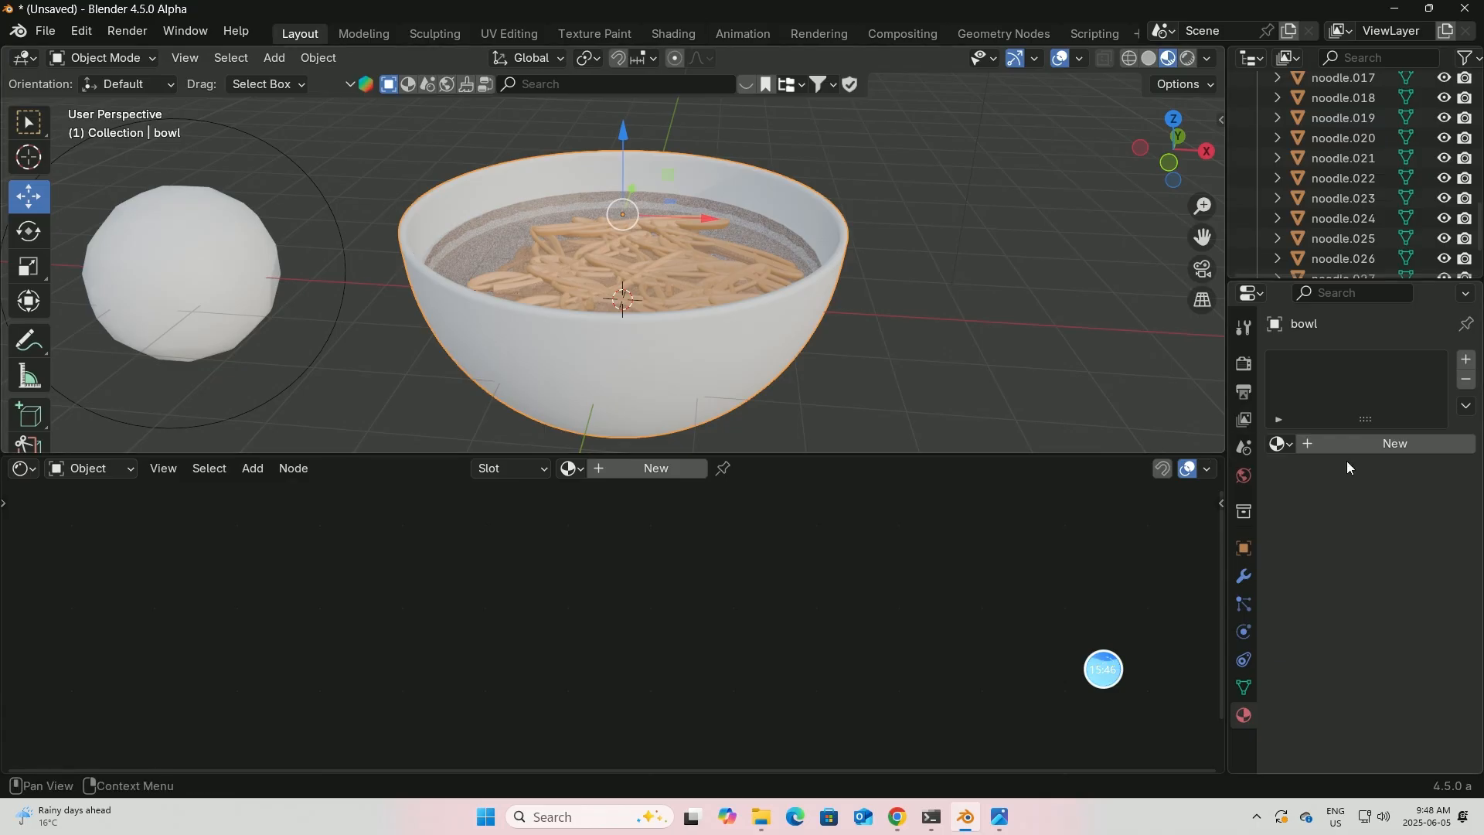
{"action": "left_click", "coordinate": [1324, 447]}
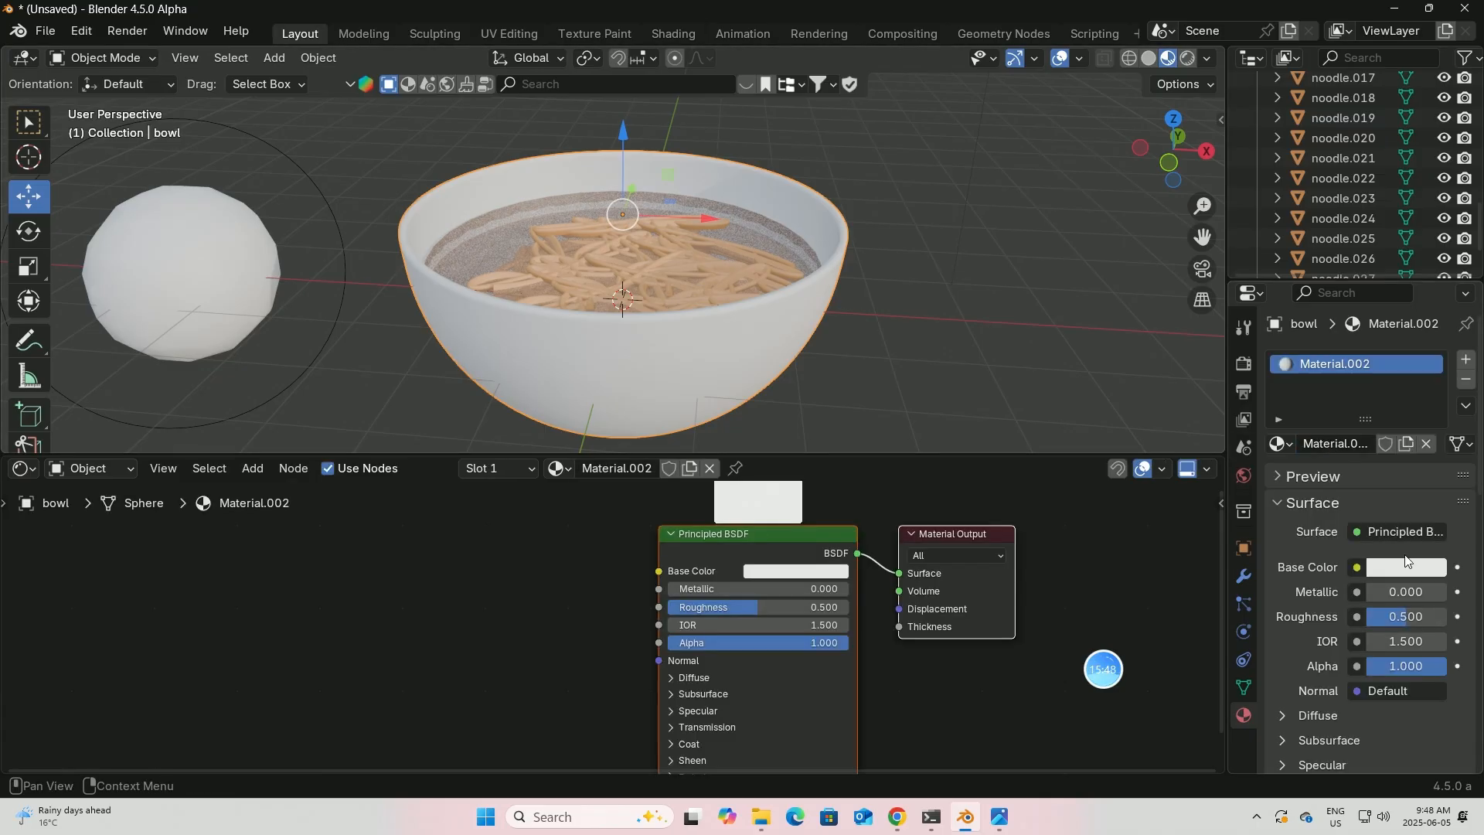
{"action": "left_click_drag", "start_coordinate": [1404, 615], "coordinate": [1329, 616]}
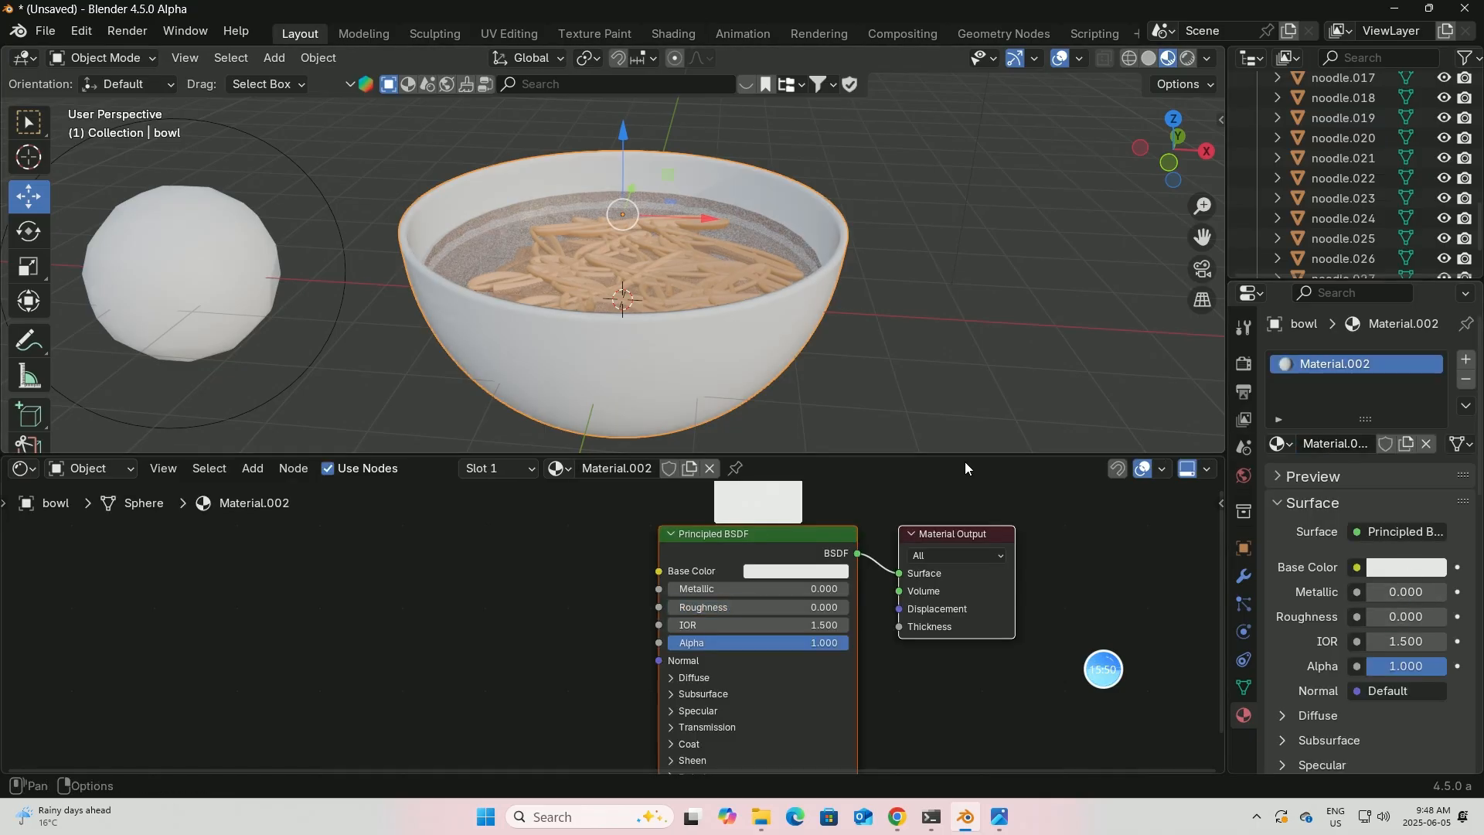
{"action": "middle_click_drag", "start_coordinate": [816, 286], "coordinate": [770, 300]}
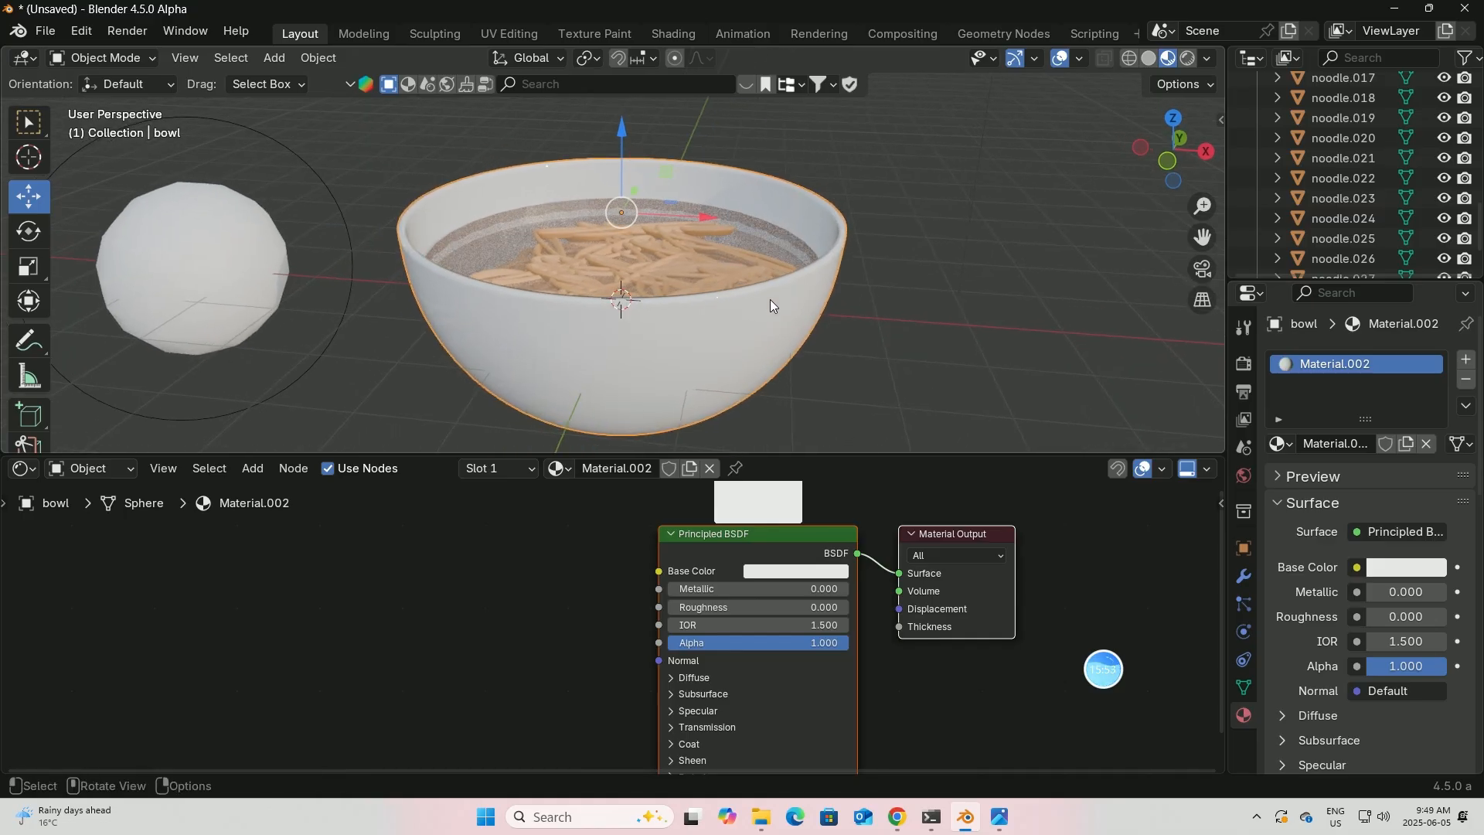
- Select a noodle and rename its shared material to "noodles"
{"action": "left_click", "coordinate": [666, 263]}
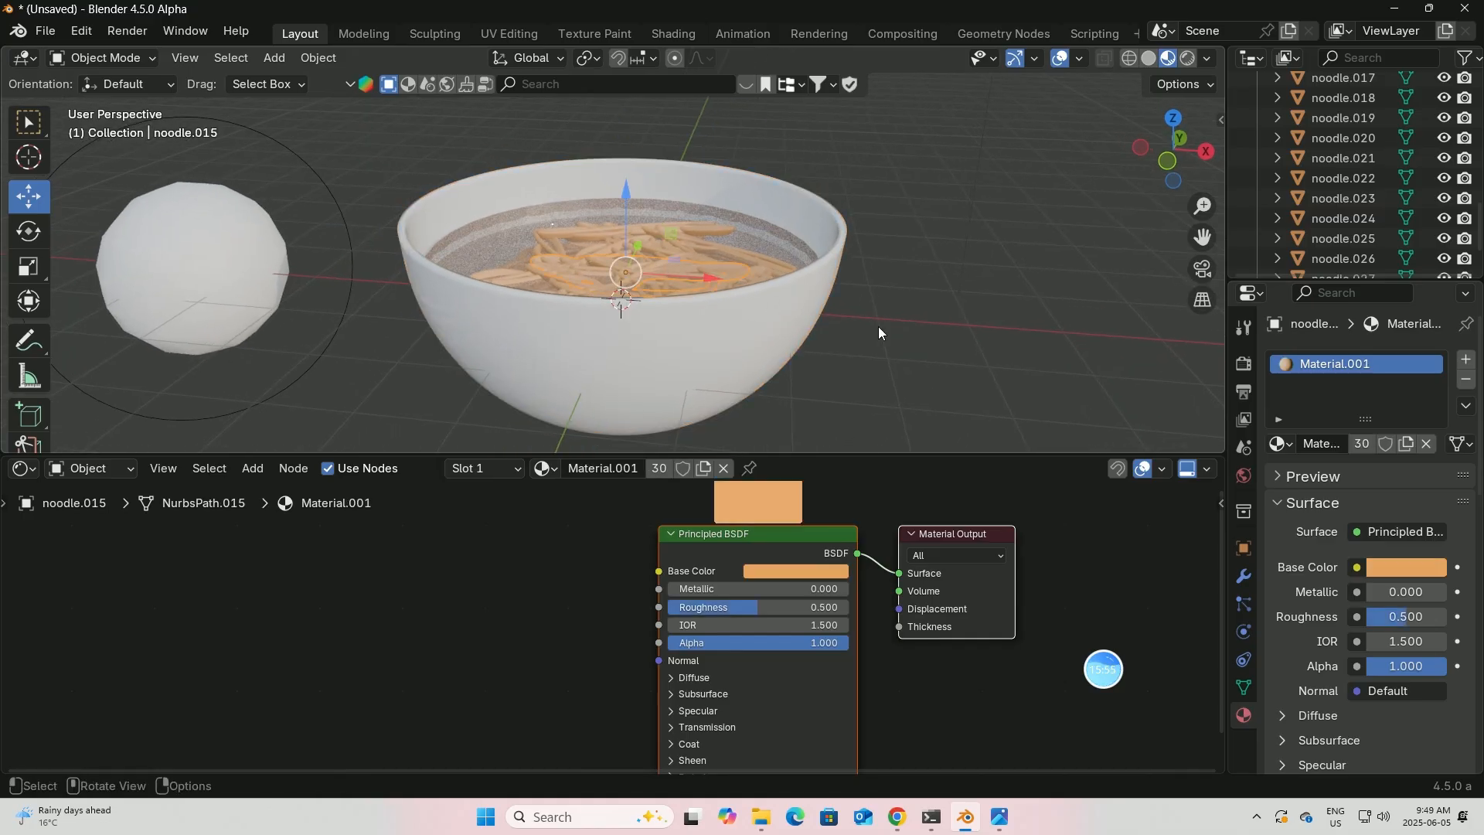
{"action": "left_click", "coordinate": [1326, 445]}
{"action": "key", "text": "BackSpace"}
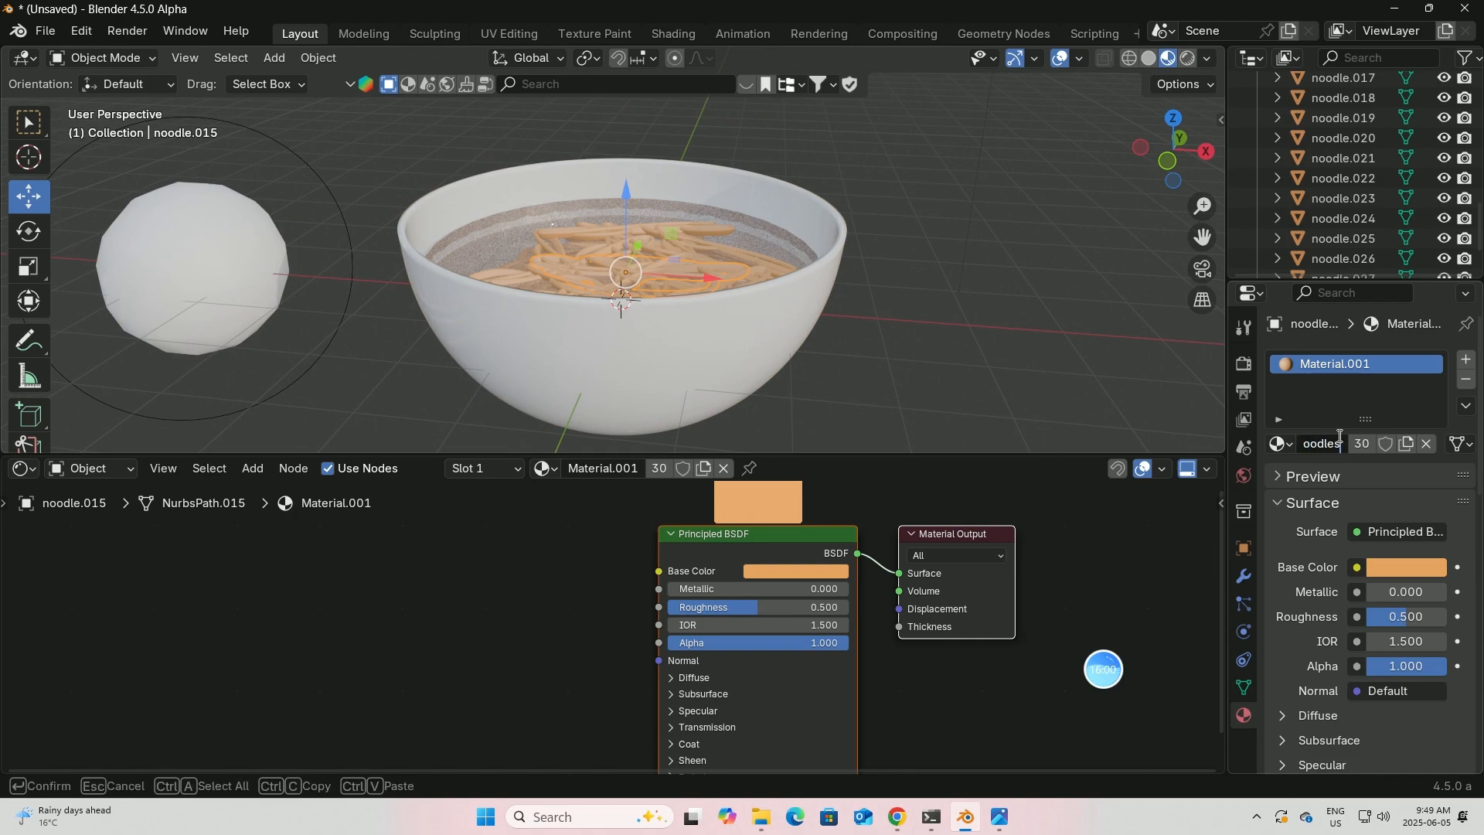
{"action": "type", "text": "noodles"}
{"action": "key", "text": "Return"}
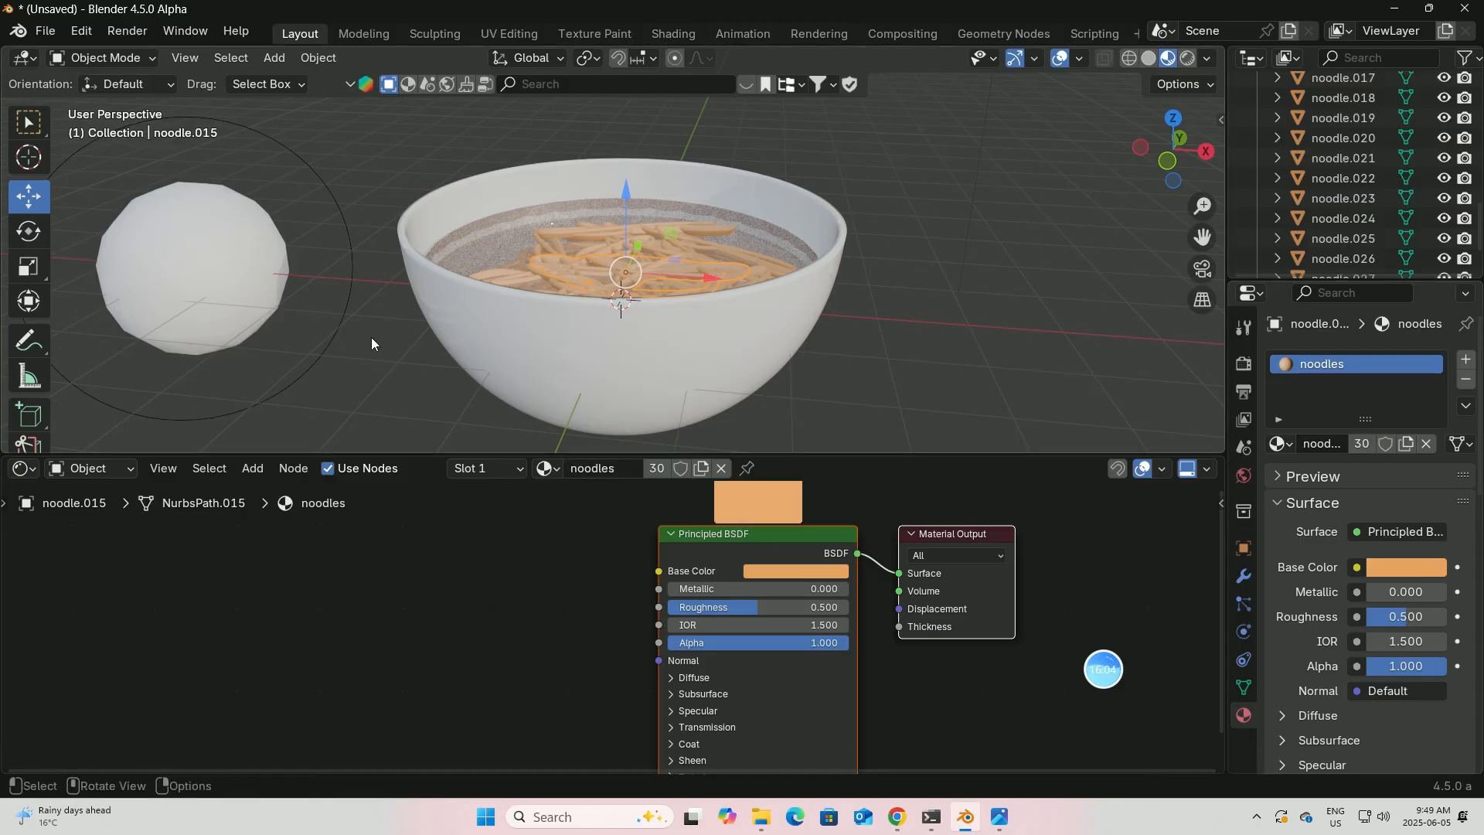
- Scale the metaball beside the bowl down uniformly to a tiny ball
{"action": "left_click", "coordinate": [197, 270]}
{"action": "scroll", "coordinate": [238, 276], "scroll_direction": "down", "scroll_amount": 1}
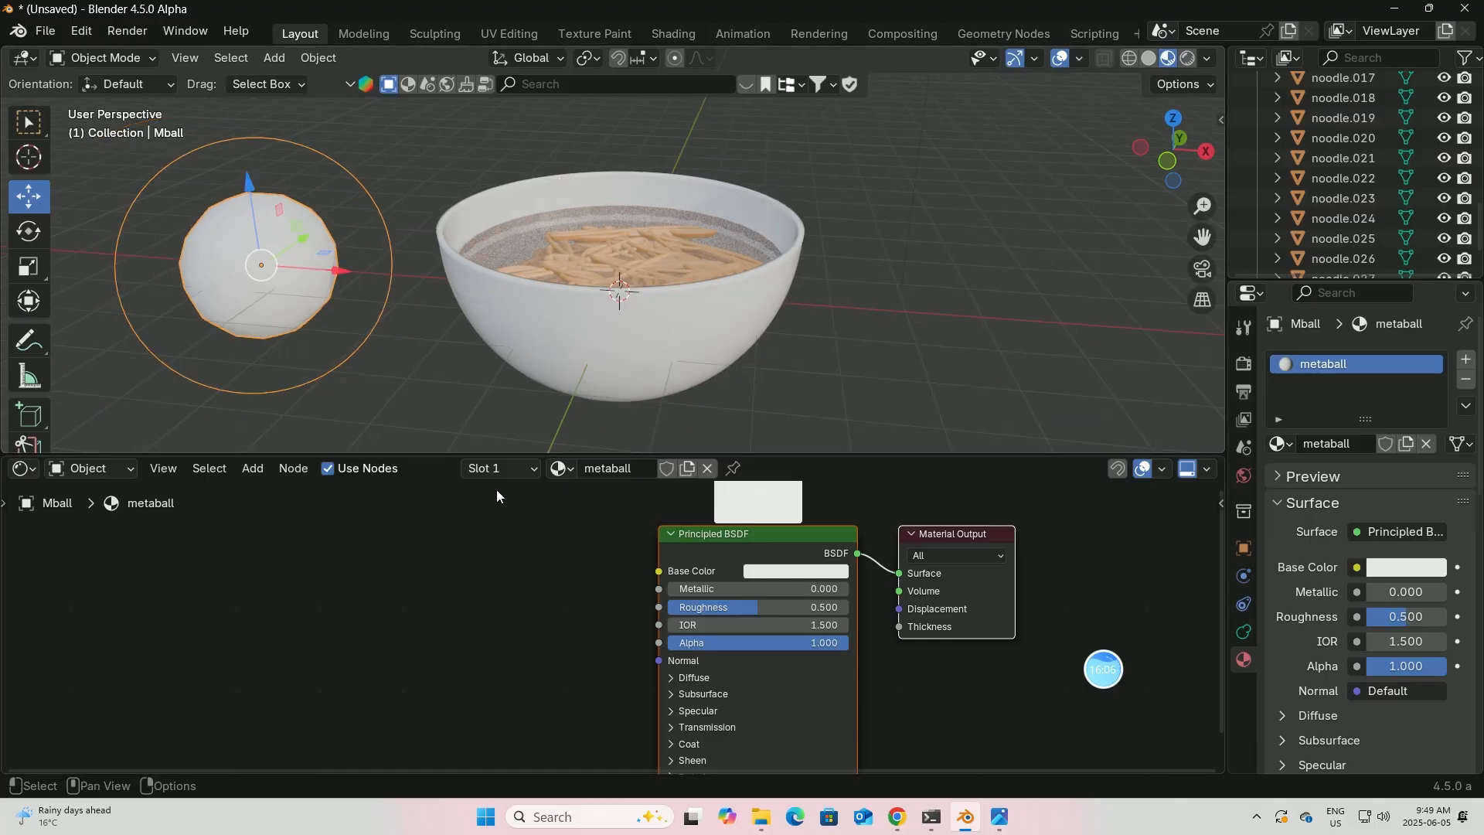
{"action": "left_click", "coordinate": [27, 266]}
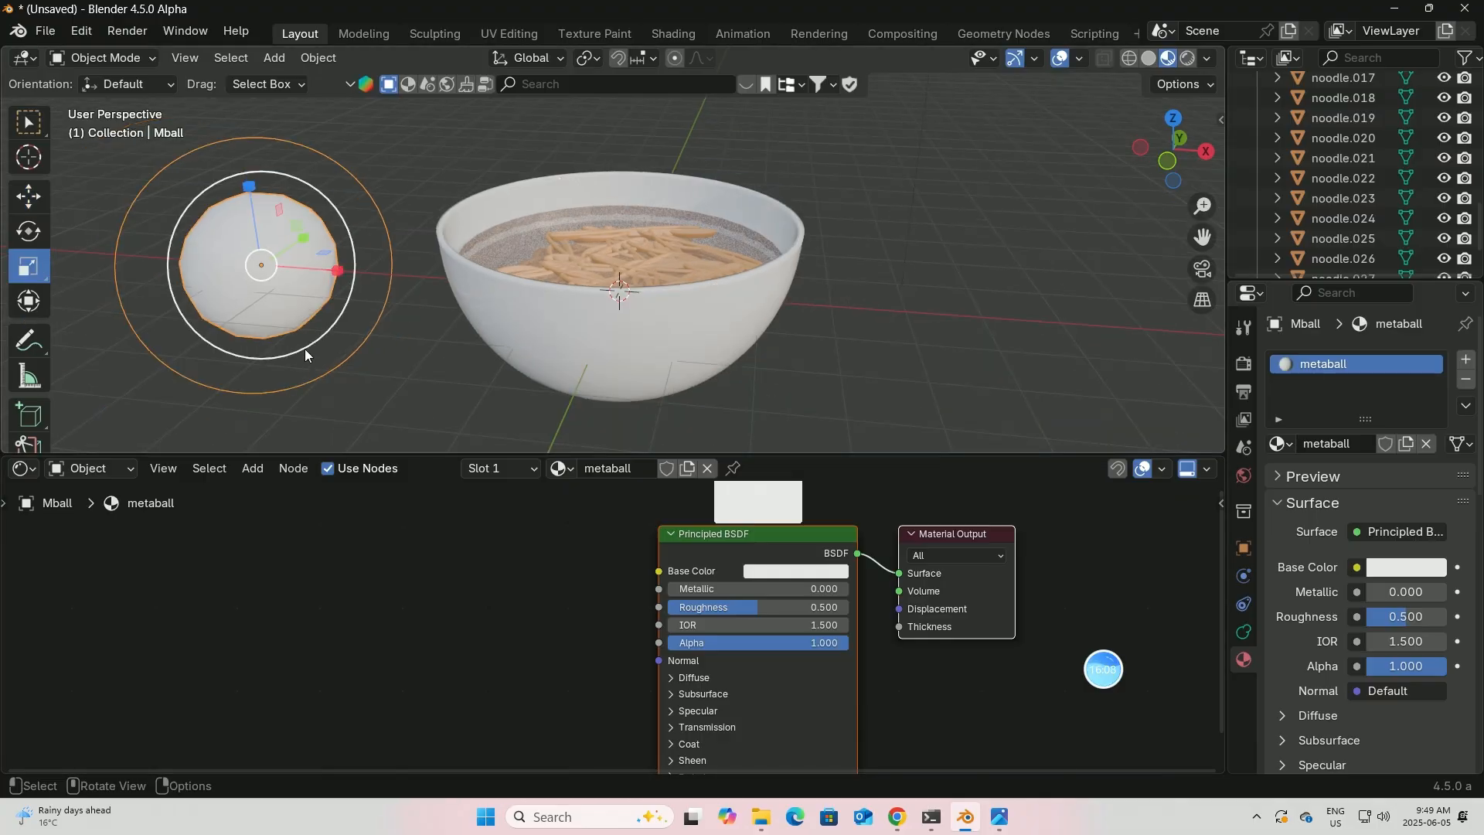
{"action": "left_click_drag", "start_coordinate": [305, 349], "coordinate": [259, 263]}
{"action": "scroll", "coordinate": [600, 273], "scroll_direction": "up", "scroll_amount": 1}
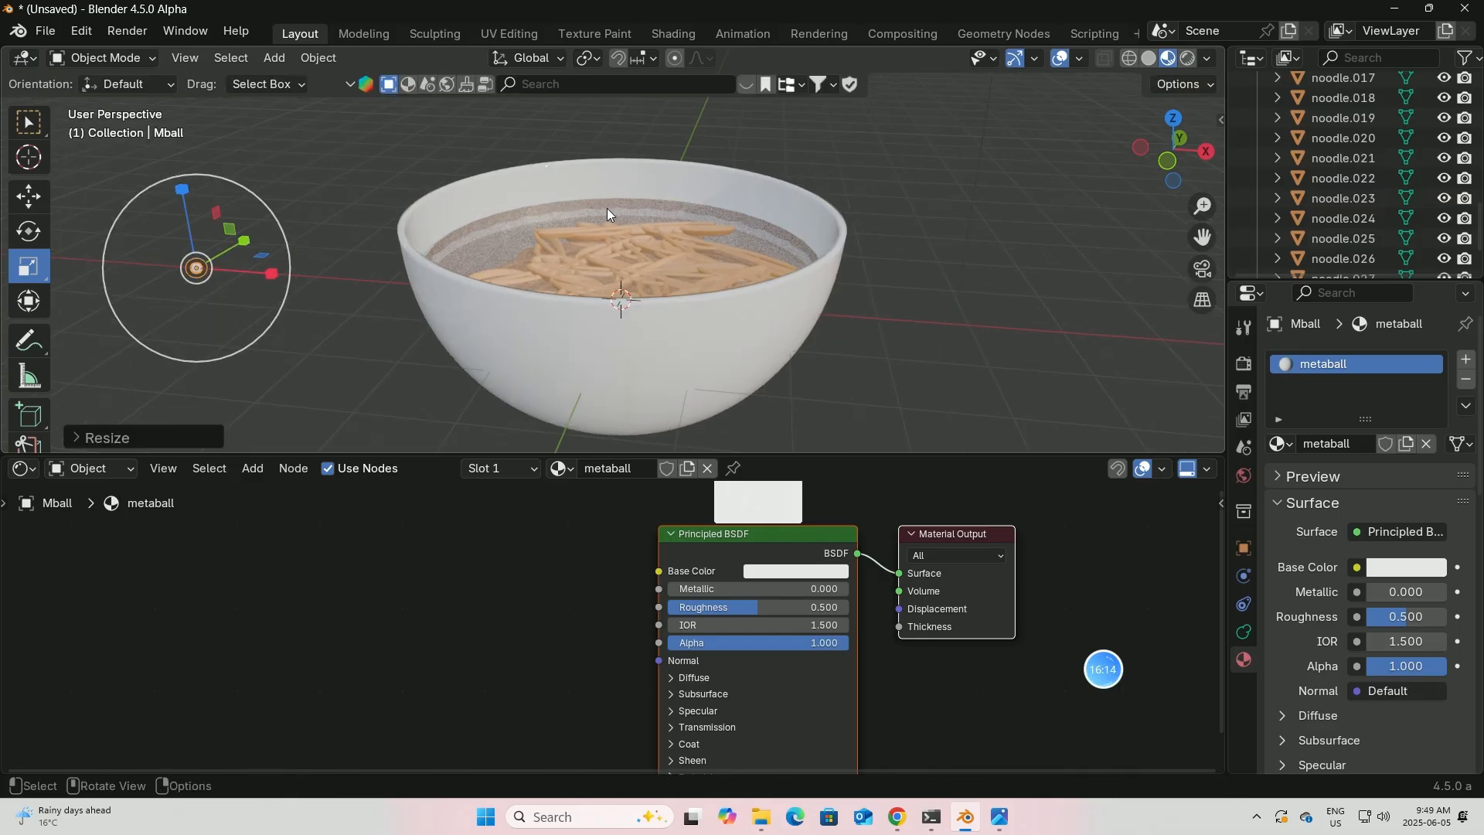
- Make room in the metaball material's node tree and add a Mix Shader between the Principled BSDF and the Material Output
{"action": "left_click_drag", "start_coordinate": [703, 537], "coordinate": [705, 517]}
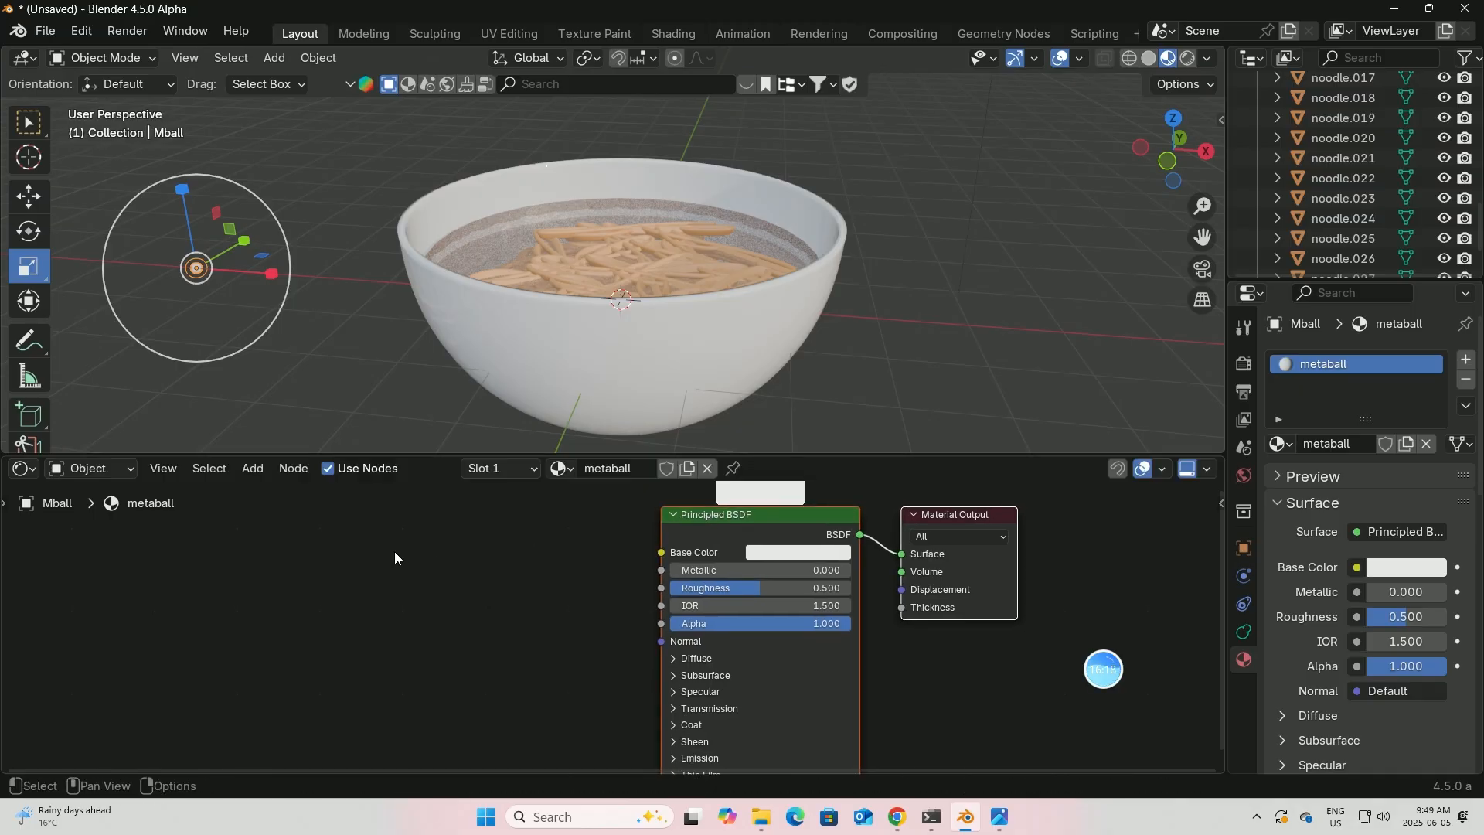
{"action": "left_click_drag", "start_coordinate": [730, 522], "coordinate": [325, 522]}
{"action": "key", "text": "shift+a"}
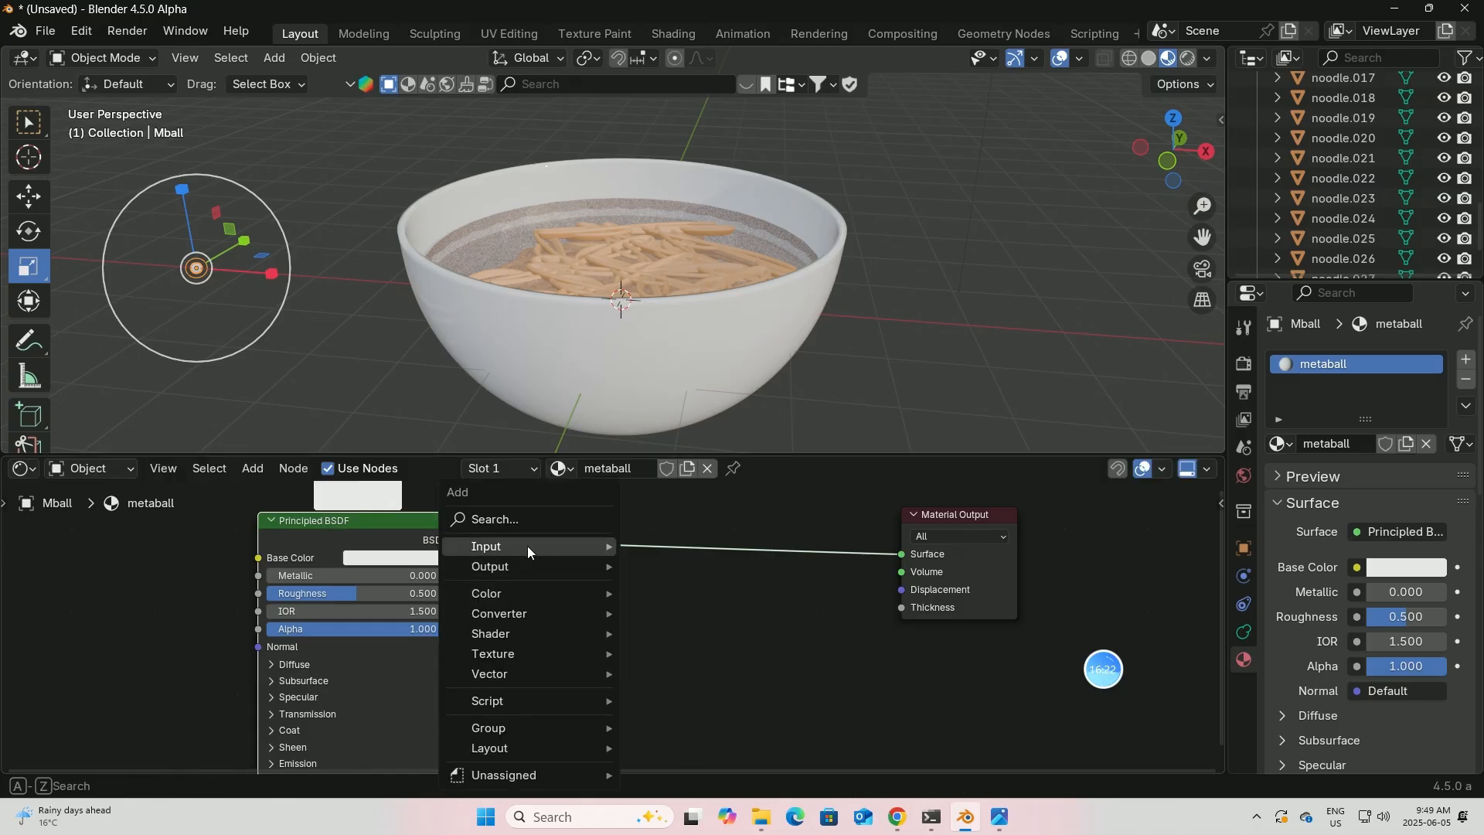
{"action": "type", "text": "AA"}
{"action": "key", "text": "BackSpace"}
{"action": "key", "text": "BackSpace"}
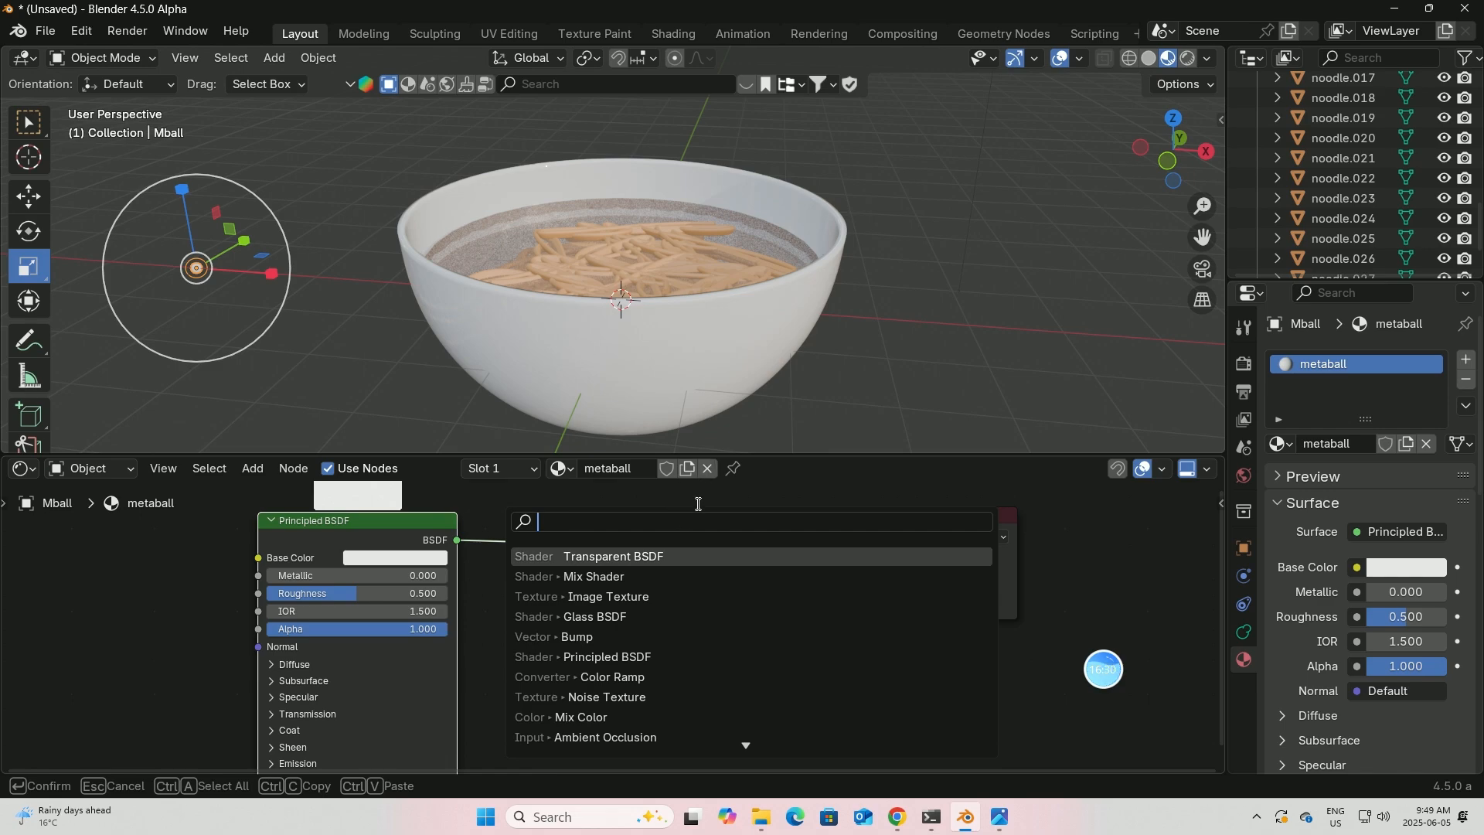
{"action": "type", "text": "mix"}
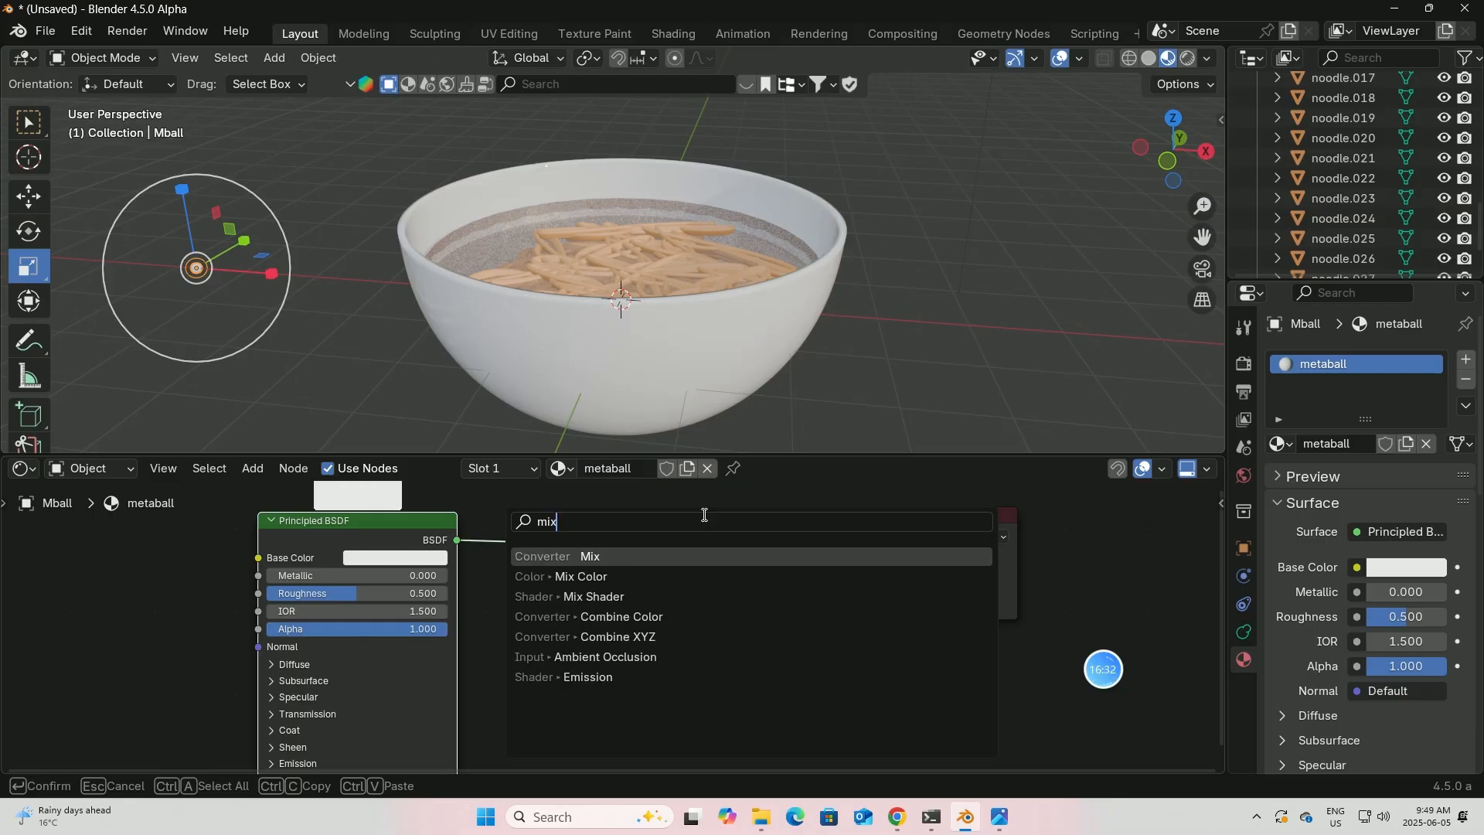
{"action": "key", "text": "Down"}
{"action": "key", "text": "Down"}
{"action": "key", "text": "Return"}
{"action": "left_click", "coordinate": [604, 619]}
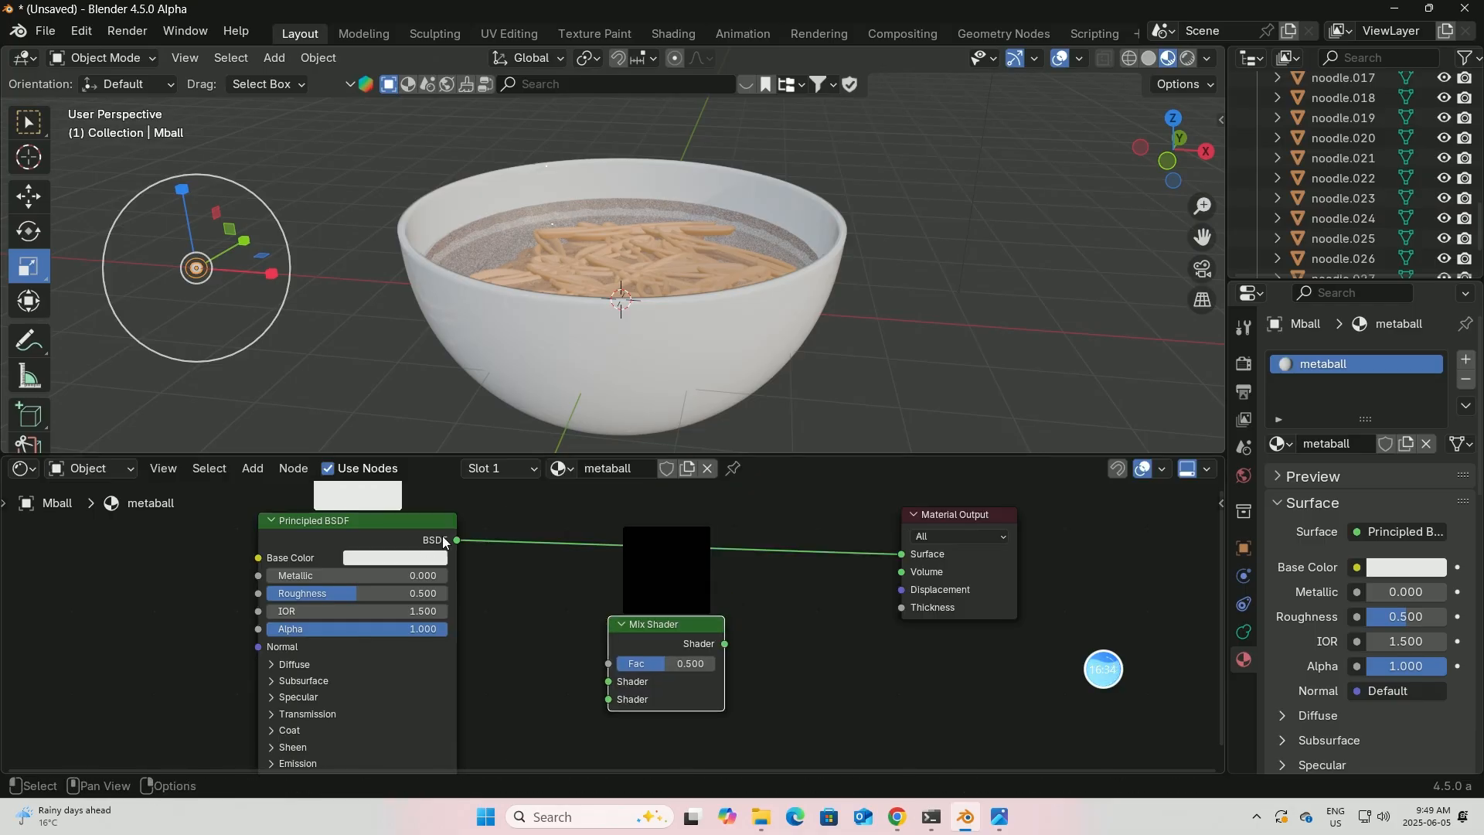
- Connect the Mix Shader to the Material Output's Surface and the Principled BSDF to the Mix Shader's first Shader input
{"action": "left_click_drag", "start_coordinate": [456, 540], "coordinate": [515, 615]}
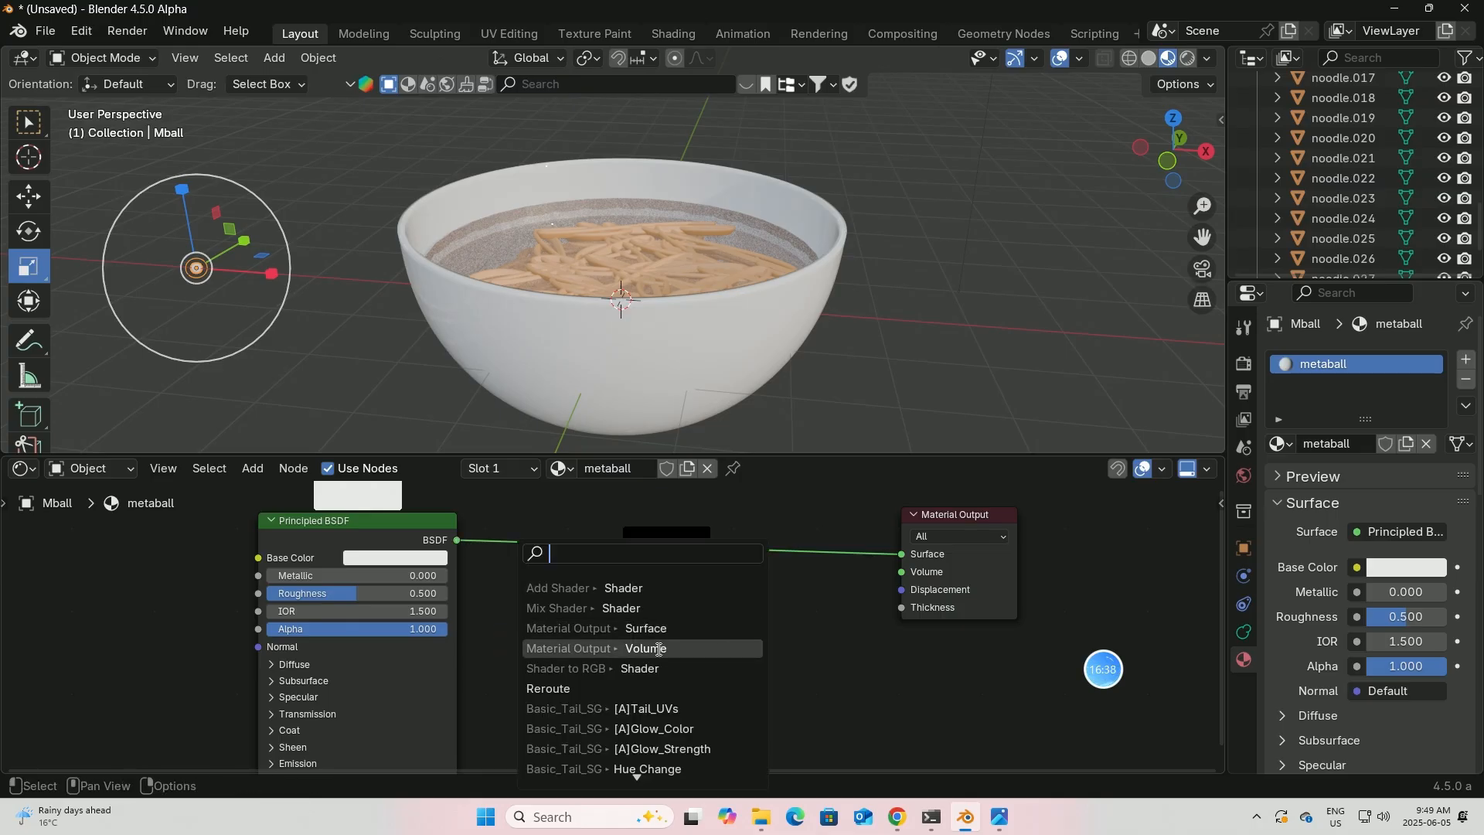
{"action": "key", "text": "Escape"}
{"action": "left_click_drag", "start_coordinate": [725, 644], "coordinate": [901, 553]}
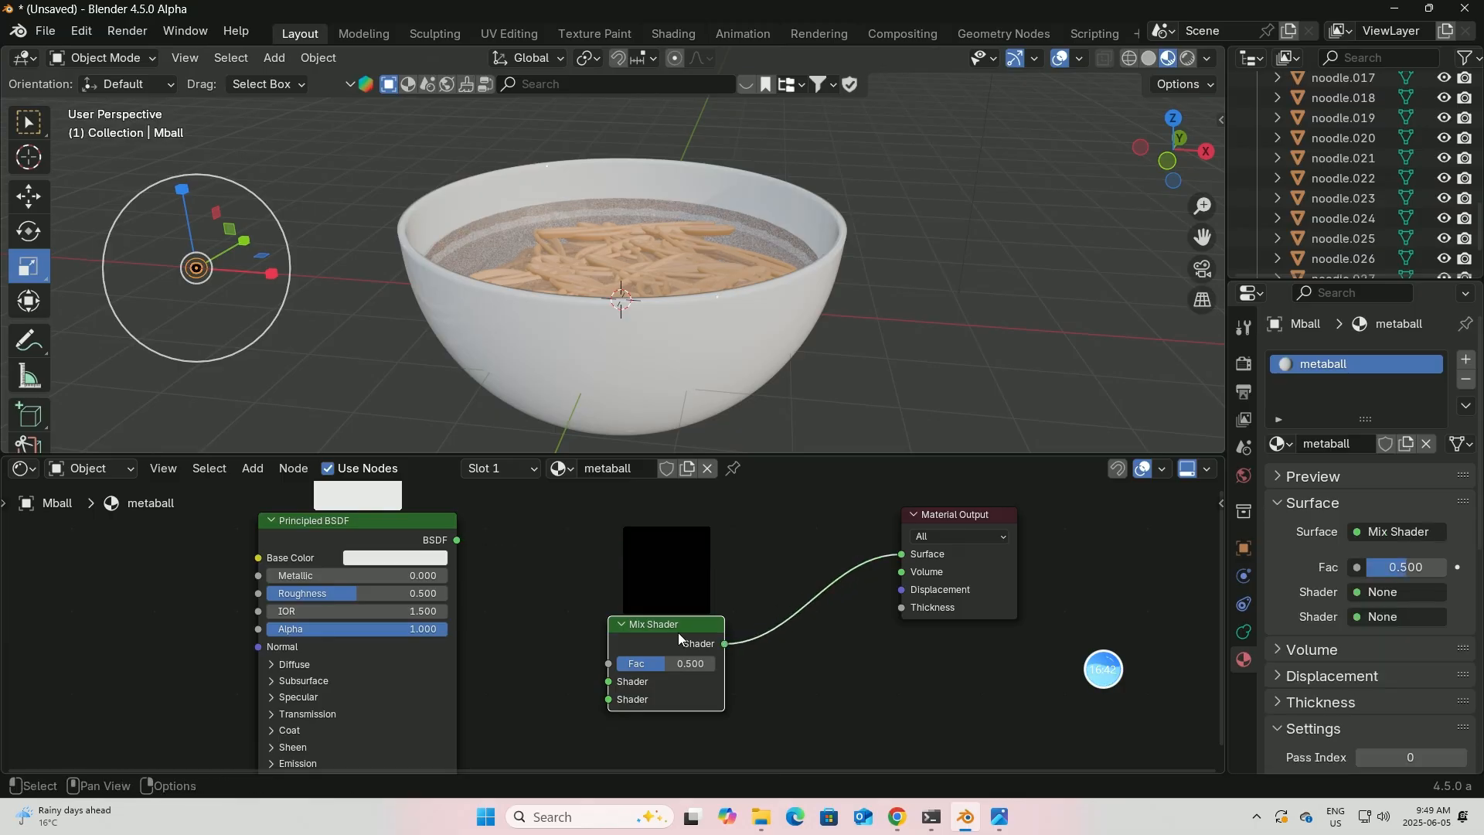
{"action": "left_click_drag", "start_coordinate": [684, 628], "coordinate": [729, 599]}
{"action": "left_click_drag", "start_coordinate": [456, 540], "coordinate": [652, 657]}
- Shift the Principled BSDF aside and add a Transparent BSDF node in front of the Mix Shader
{"action": "left_click_drag", "start_coordinate": [353, 531], "coordinate": [280, 523]}
{"action": "key", "text": "shift+a"}
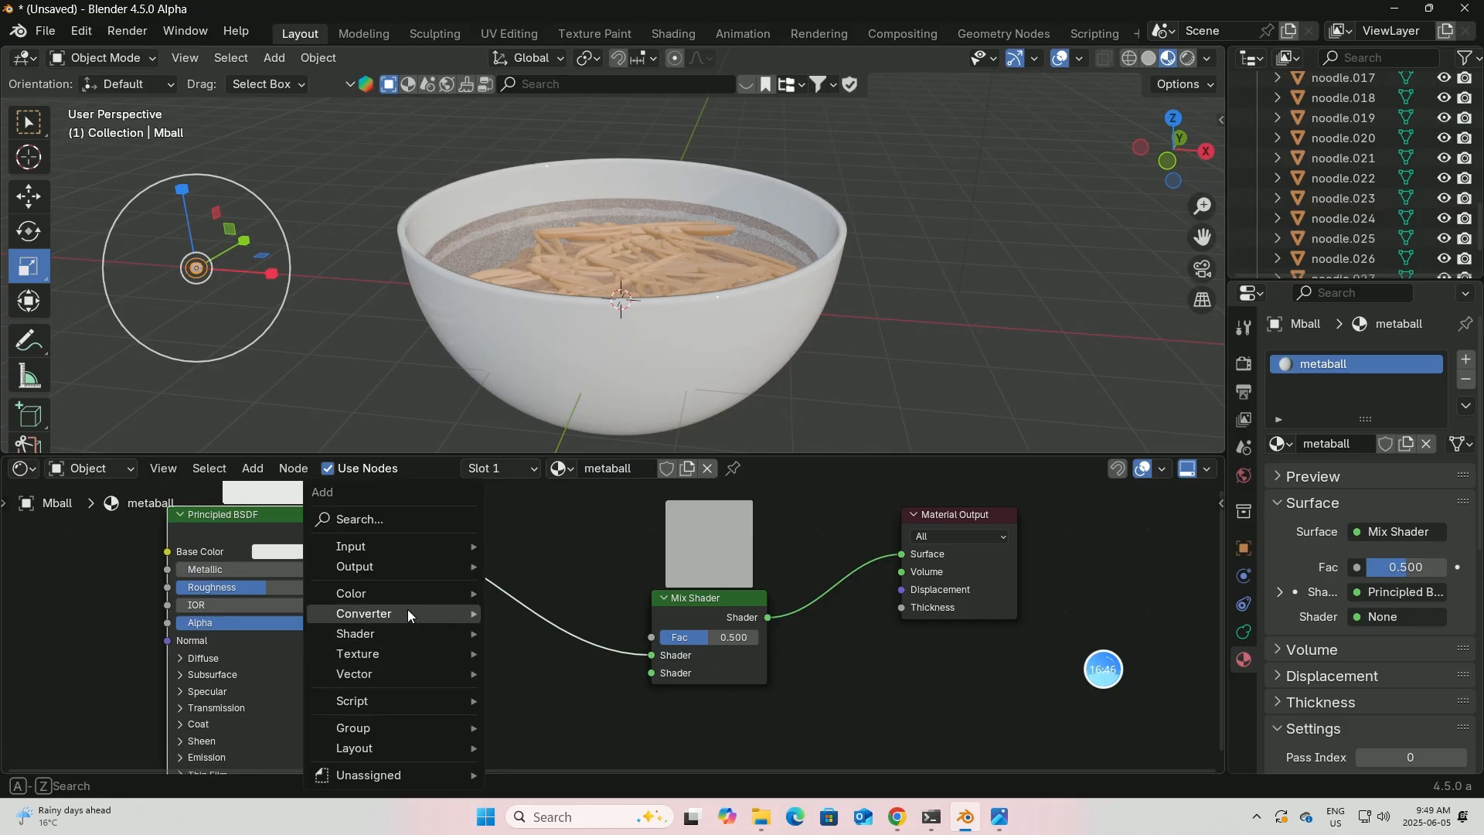
{"action": "left_click", "coordinate": [368, 524]}
{"action": "type", "text": "A"}
{"action": "key", "text": "BackSpace"}
{"action": "type", "text": "tra"}
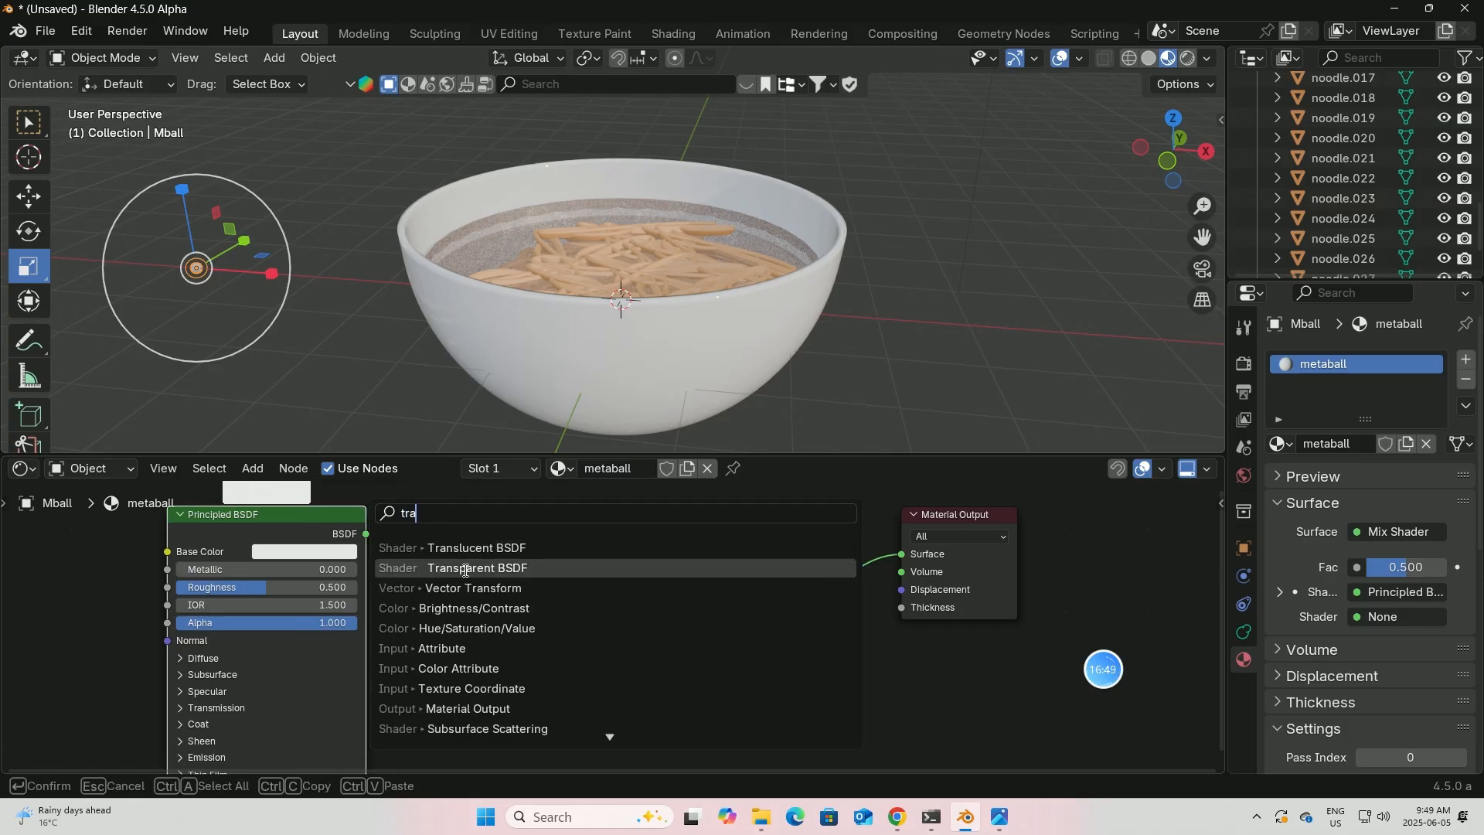
{"action": "left_click", "coordinate": [464, 569]}
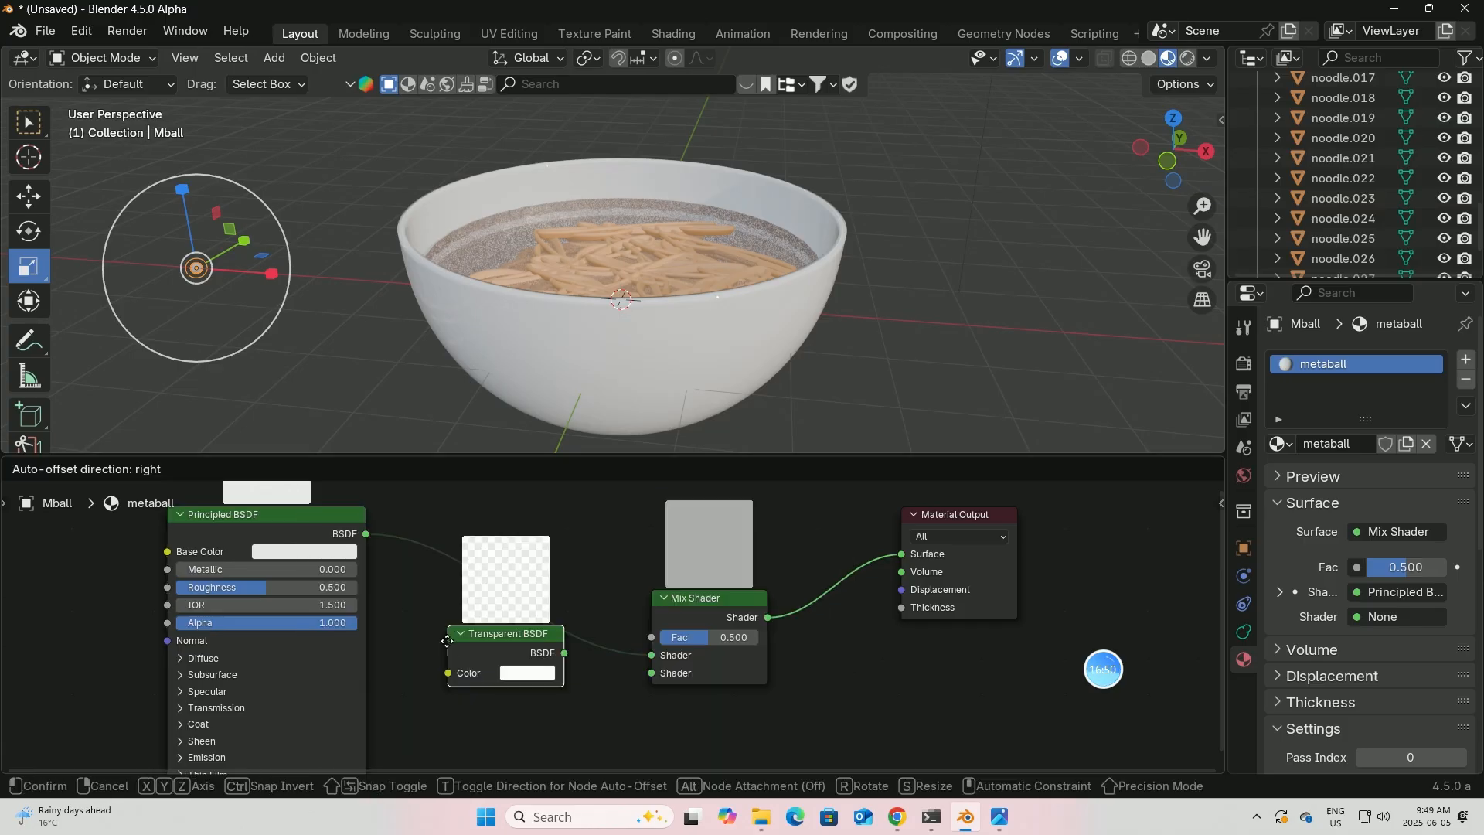
{"action": "left_click", "coordinate": [522, 711]}
- Mix the Transparent BSDF into the second Shader input at factor 0.451 and set the Principled BSDF's roughness to 0
{"action": "left_click_drag", "start_coordinate": [523, 716], "coordinate": [703, 636]}
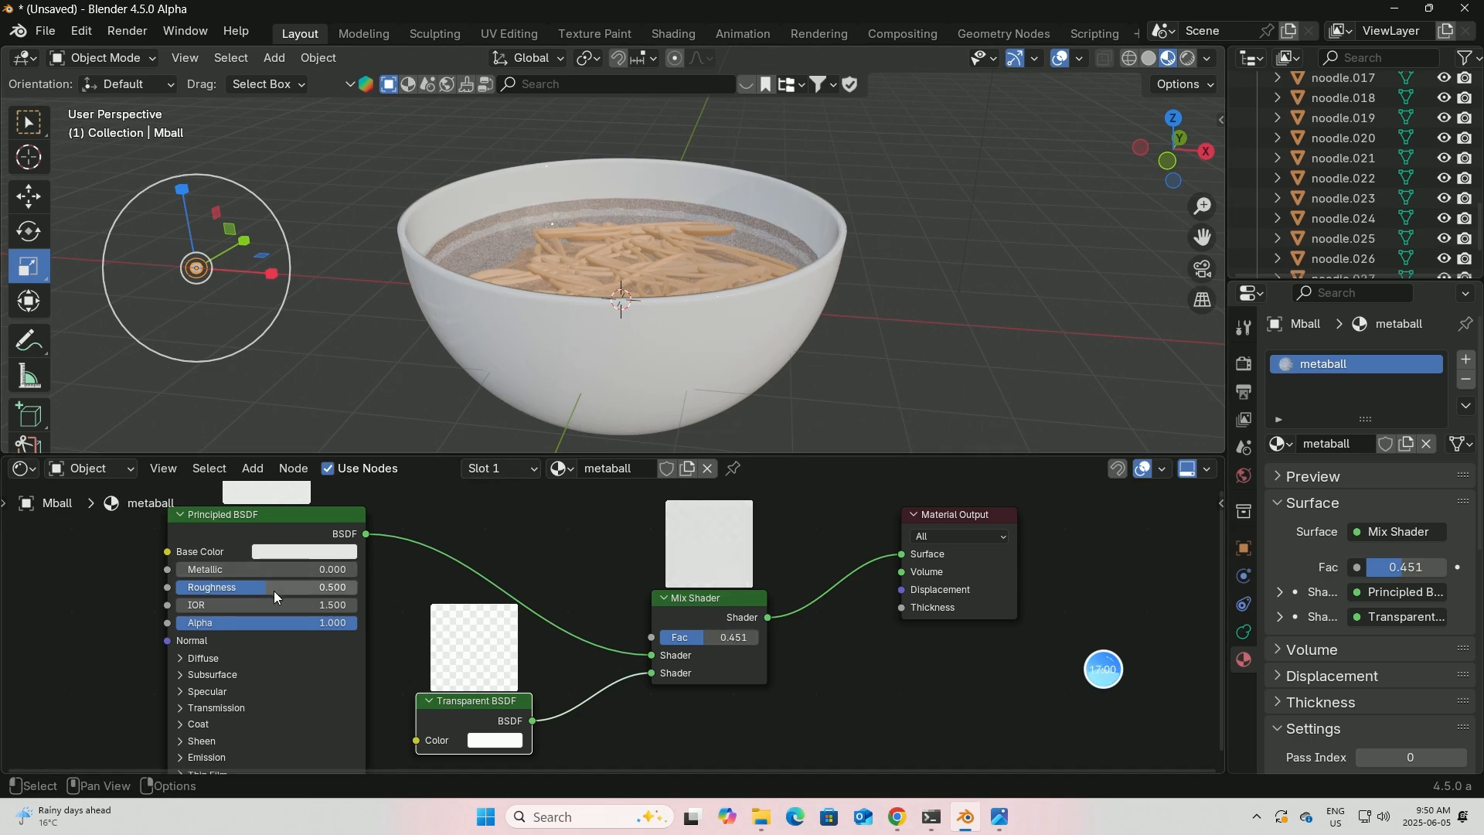
{"action": "left_click_drag", "start_coordinate": [265, 589], "coordinate": [185, 587]}
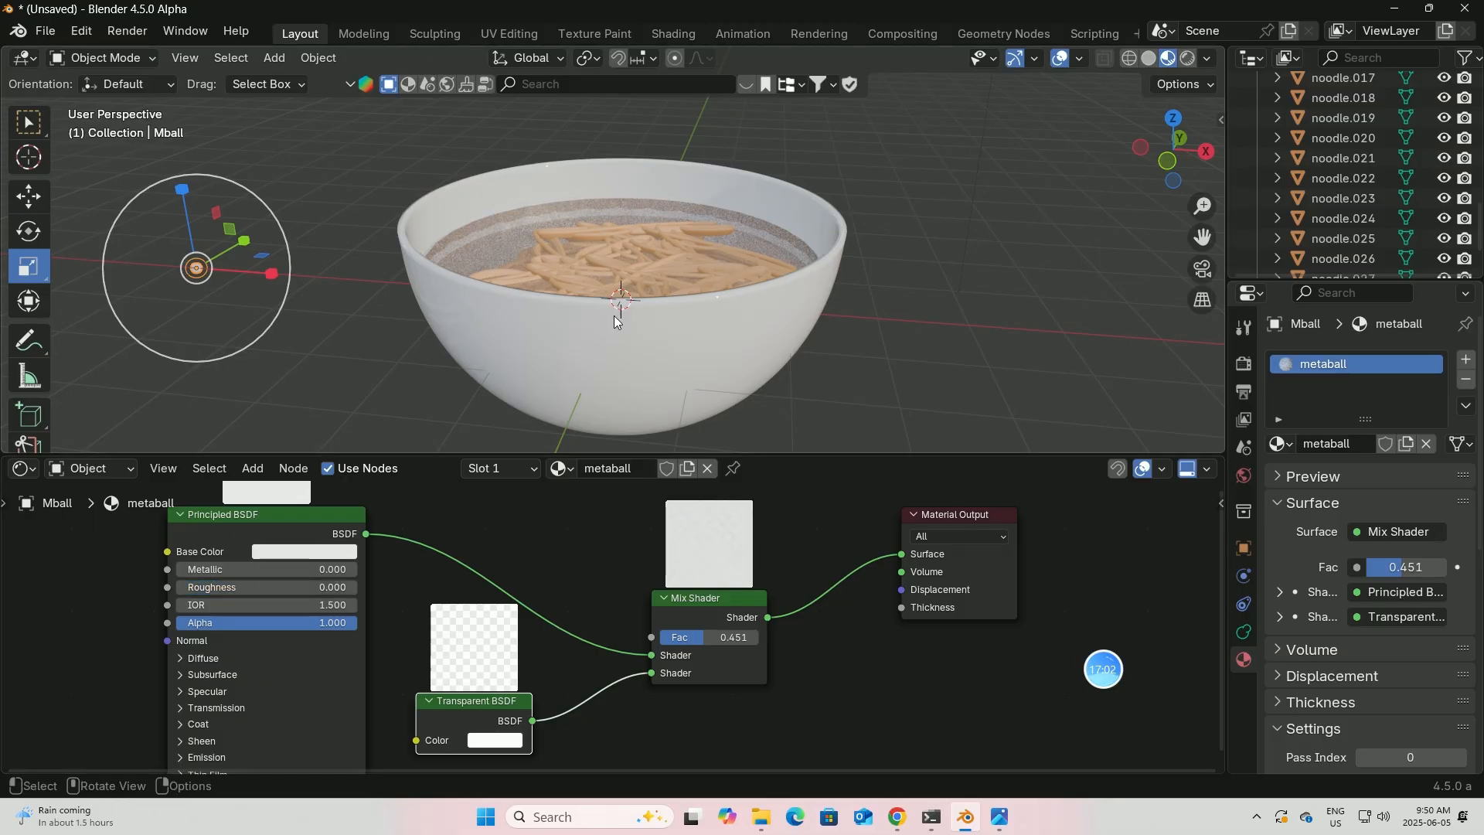
- Select the broth sphere, collapse the noodles collection and rename the sphere object to "soup"
{"action": "scroll", "coordinate": [626, 313], "scroll_direction": "up", "scroll_amount": 3}
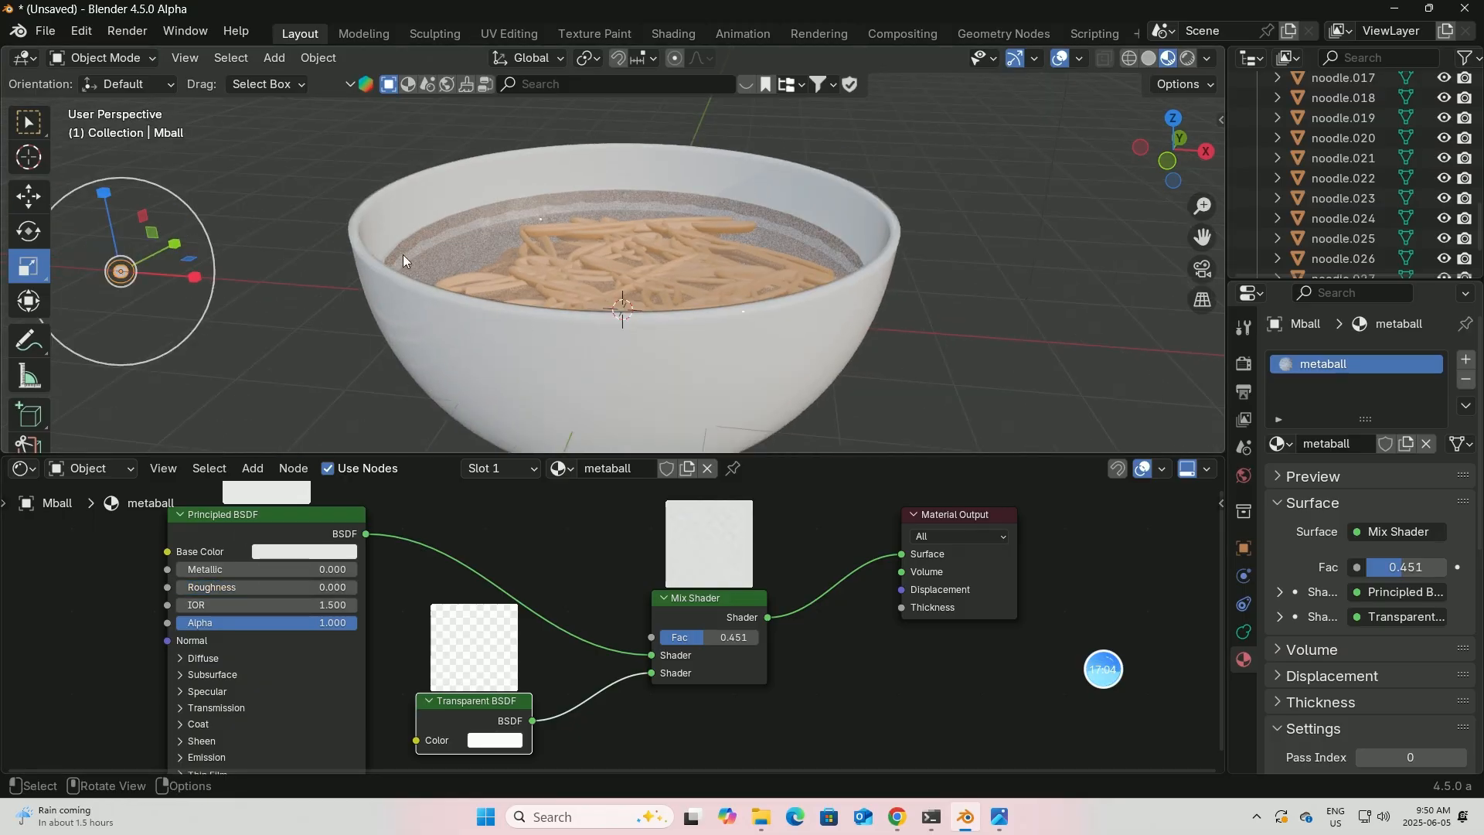
{"action": "left_click", "coordinate": [495, 227]}
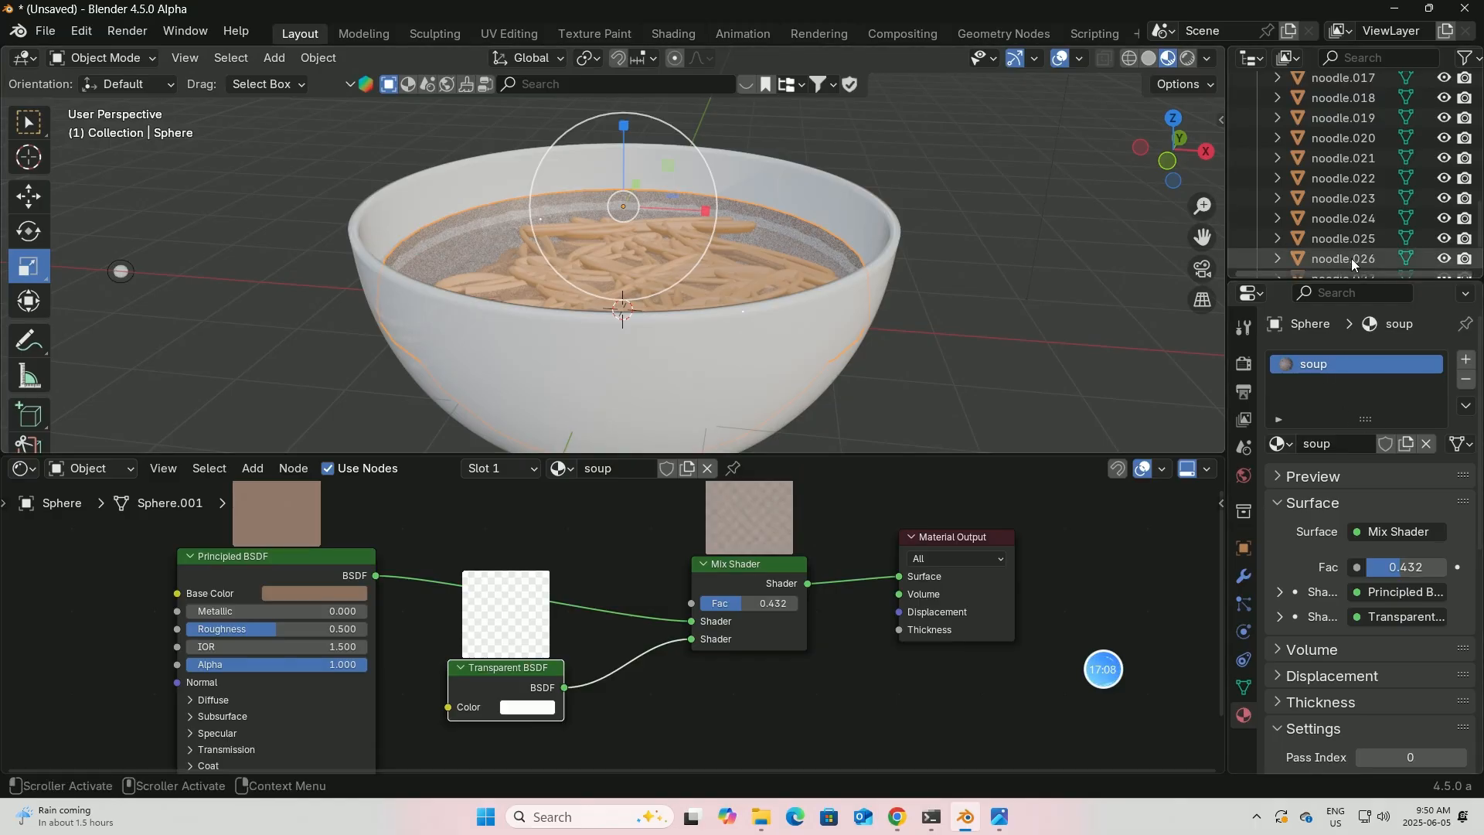
{"action": "scroll", "coordinate": [1327, 253], "scroll_direction": "down", "scroll_amount": 2}
{"action": "scroll", "coordinate": [1336, 255], "scroll_direction": "up", "scroll_amount": 3}
{"action": "scroll", "coordinate": [1338, 250], "scroll_direction": "up", "scroll_amount": 10}
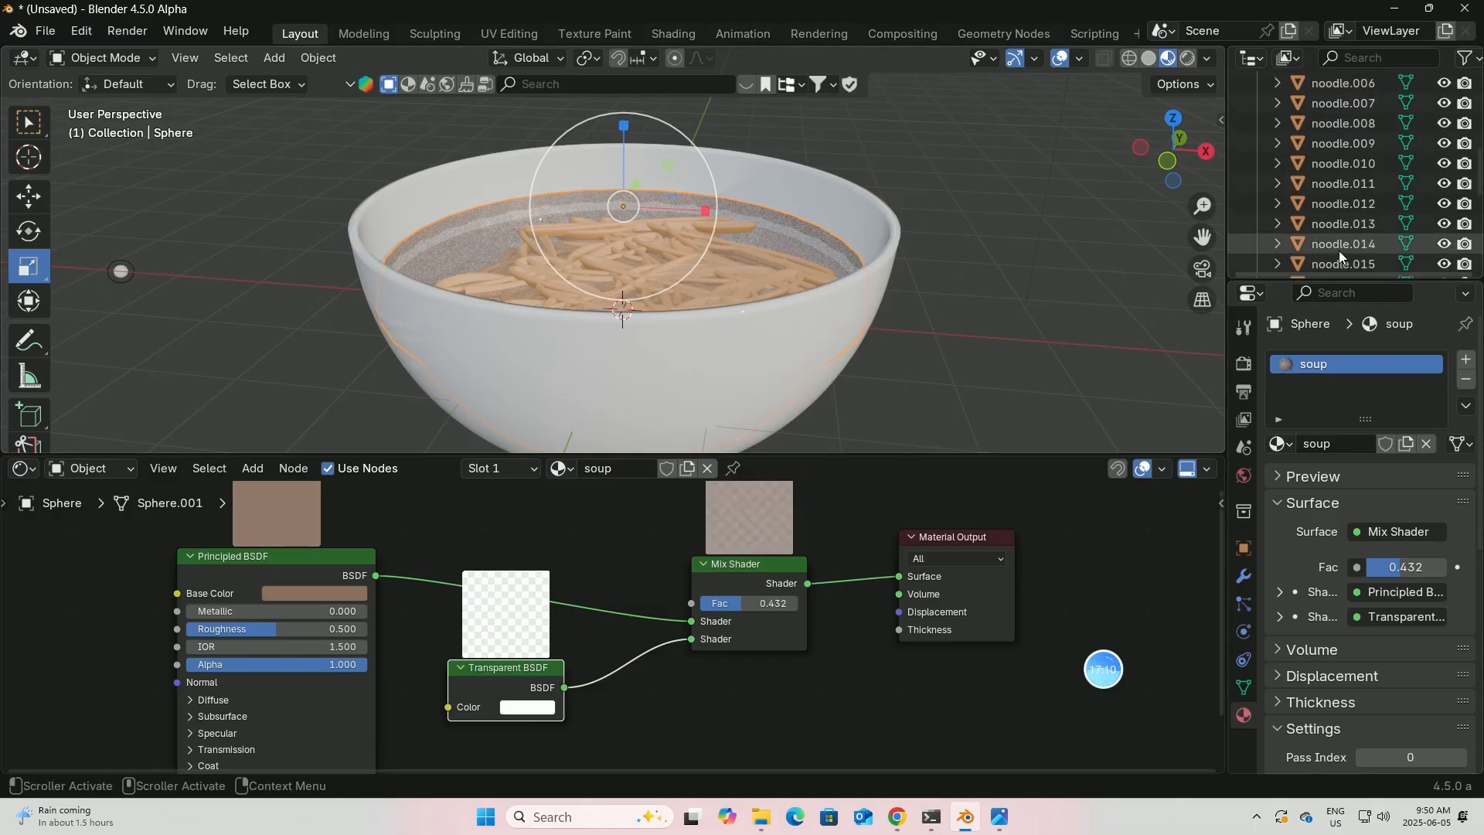
{"action": "left_click", "coordinate": [1256, 225]}
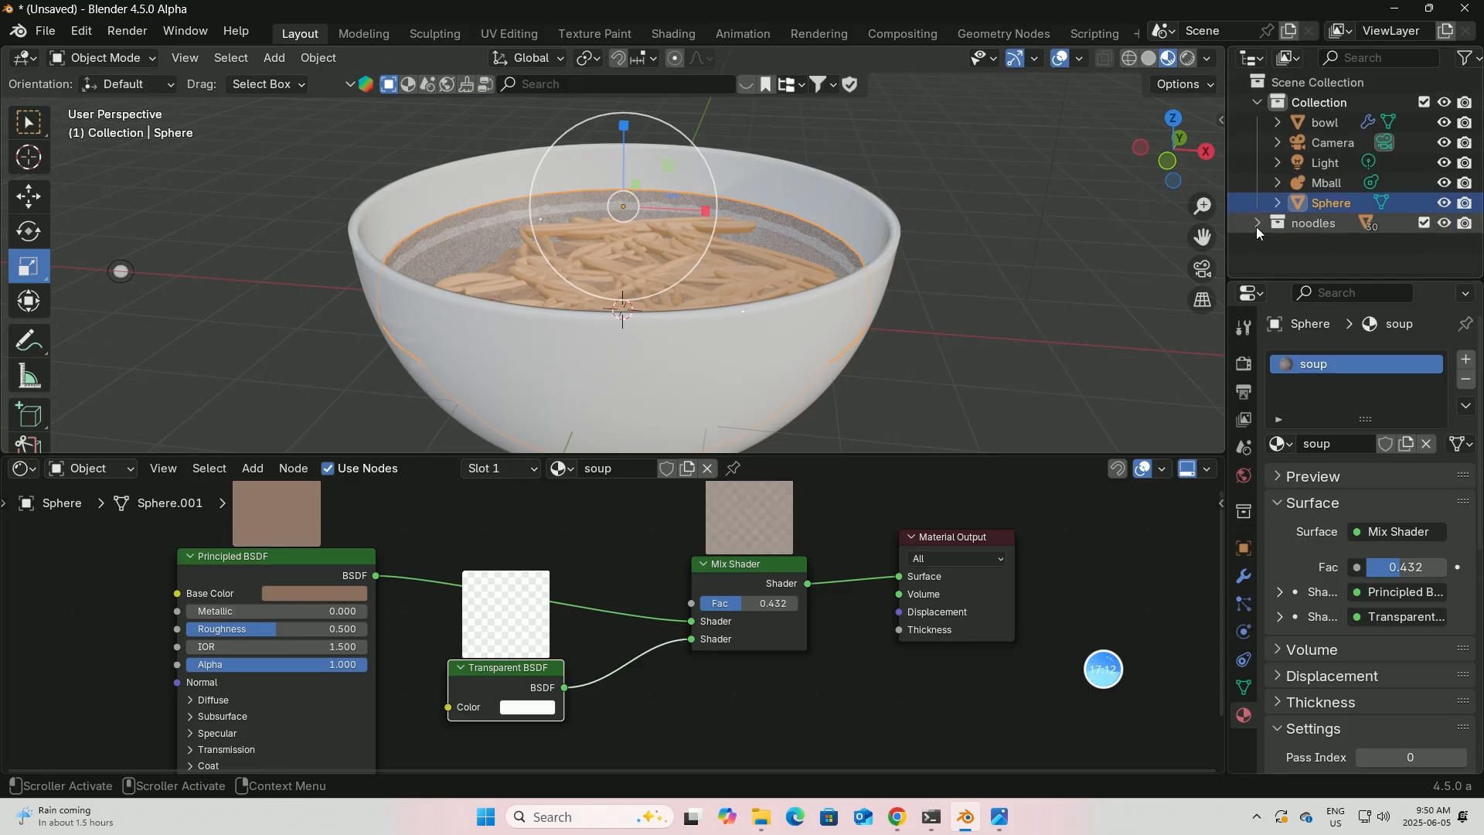
{"action": "double_click", "coordinate": [1323, 203]}
{"action": "key", "text": "BackSpace"}
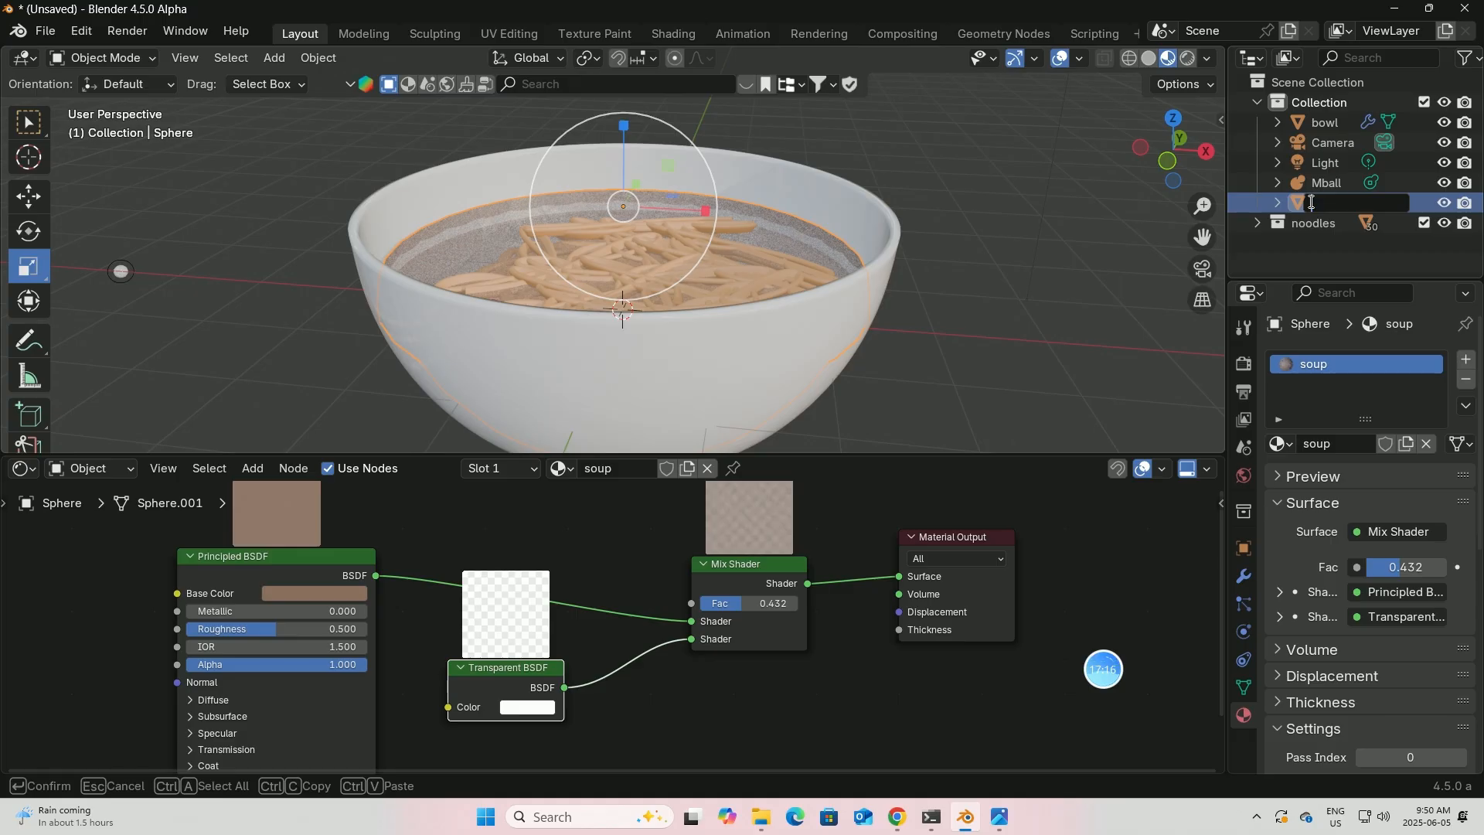
{"action": "type", "text": "soup"}
{"action": "key", "text": "Return"}
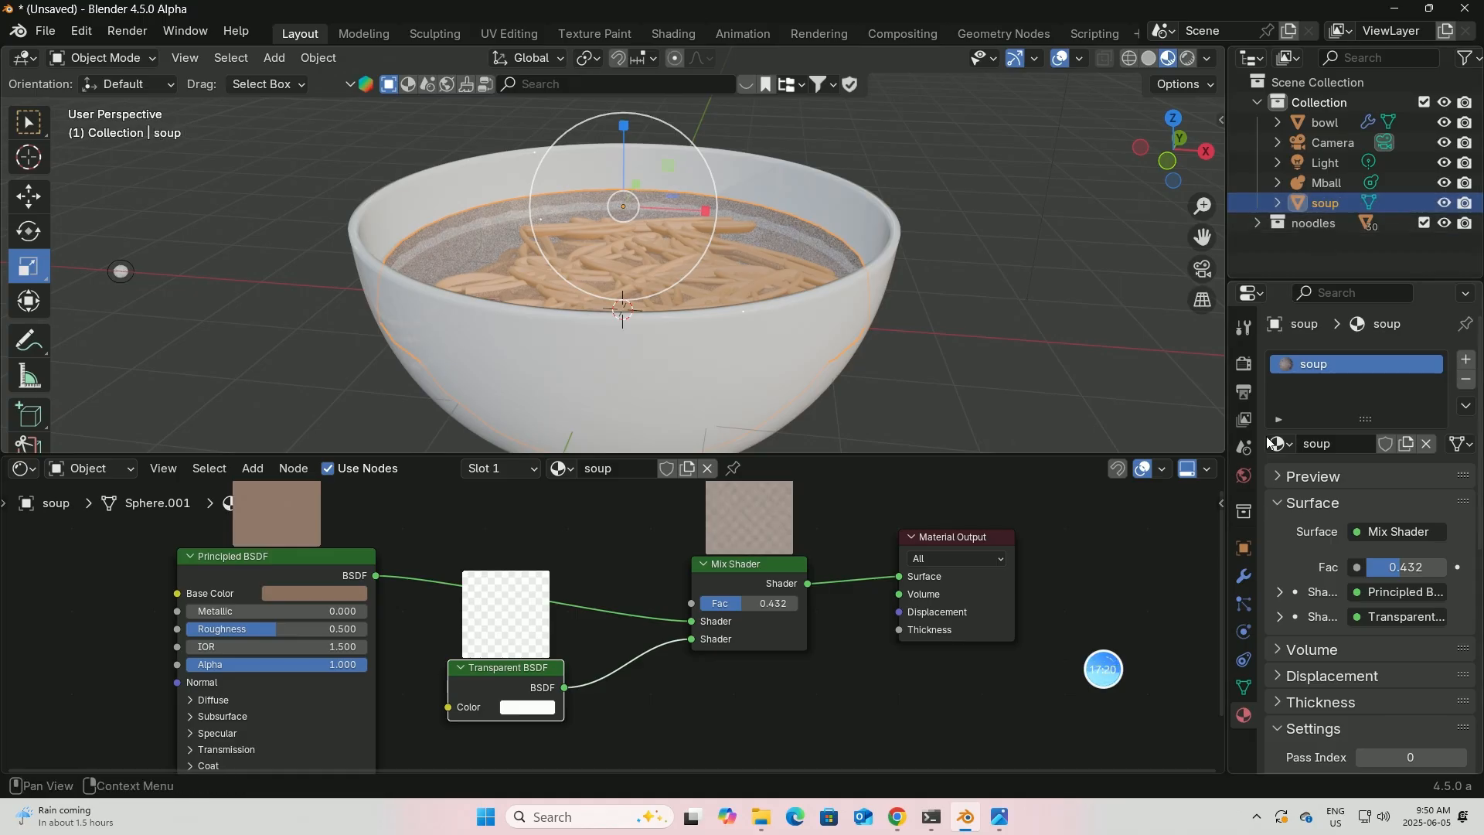
- Add a particle system of type Hair to the soup object
{"action": "left_click", "coordinate": [1242, 604]}
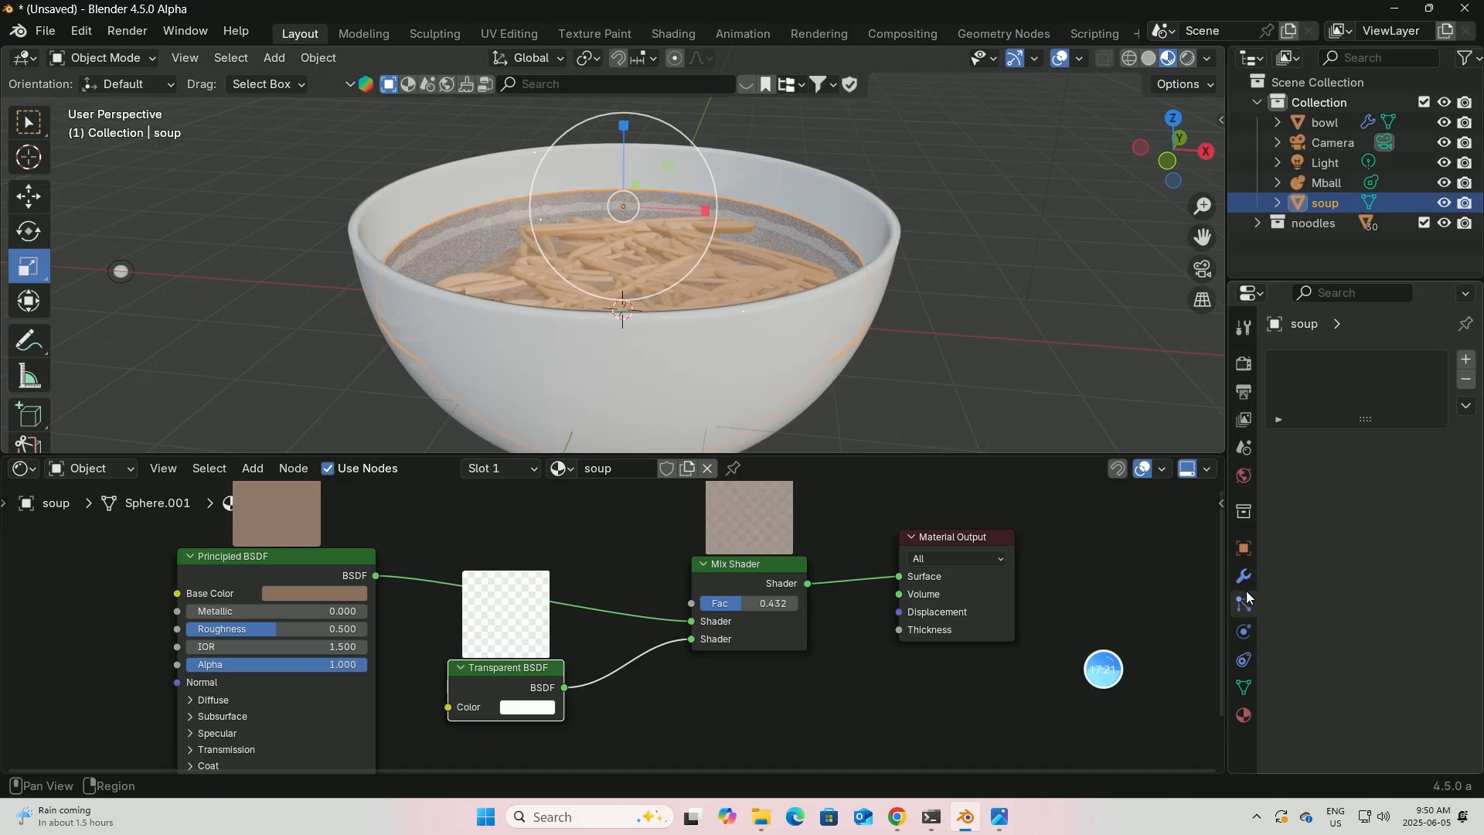
{"action": "left_click", "coordinate": [1466, 359]}
{"action": "left_click", "coordinate": [1428, 469]}
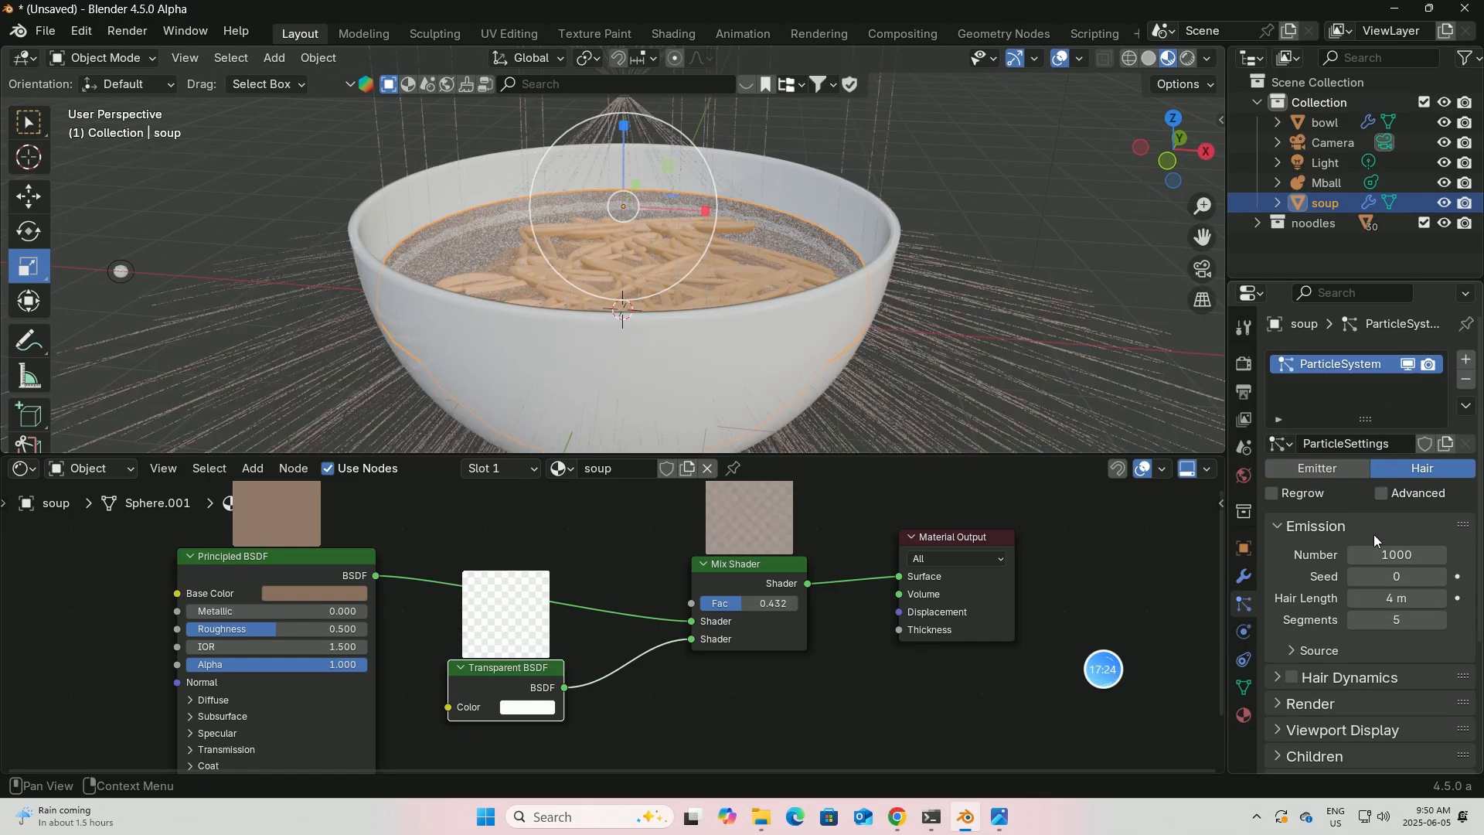
{"action": "left_click", "coordinate": [1382, 492]}
{"action": "scroll", "coordinate": [1364, 621], "scroll_direction": "down", "scroll_amount": 3}
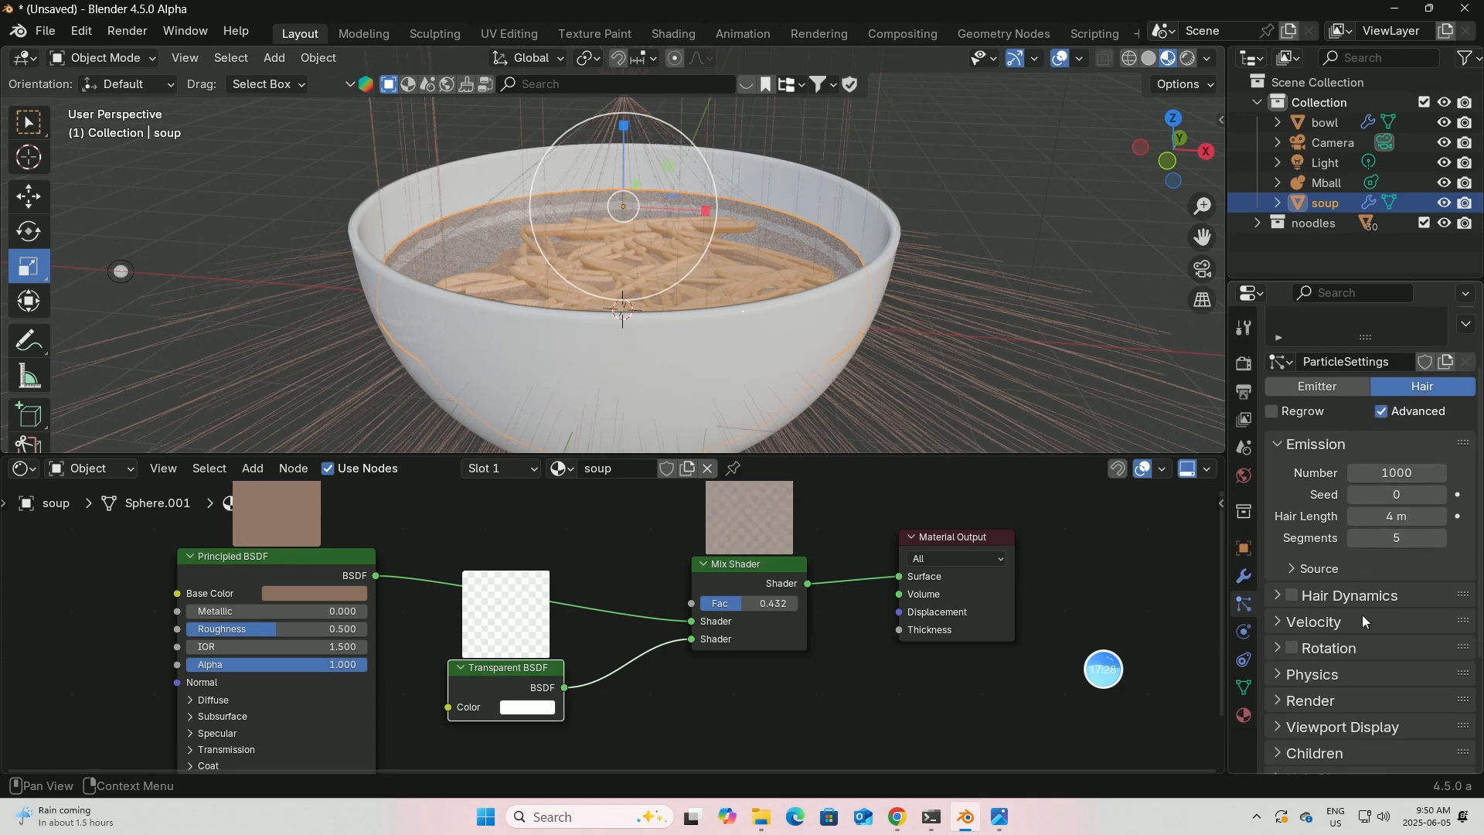
{"action": "left_click", "coordinate": [1380, 415]}
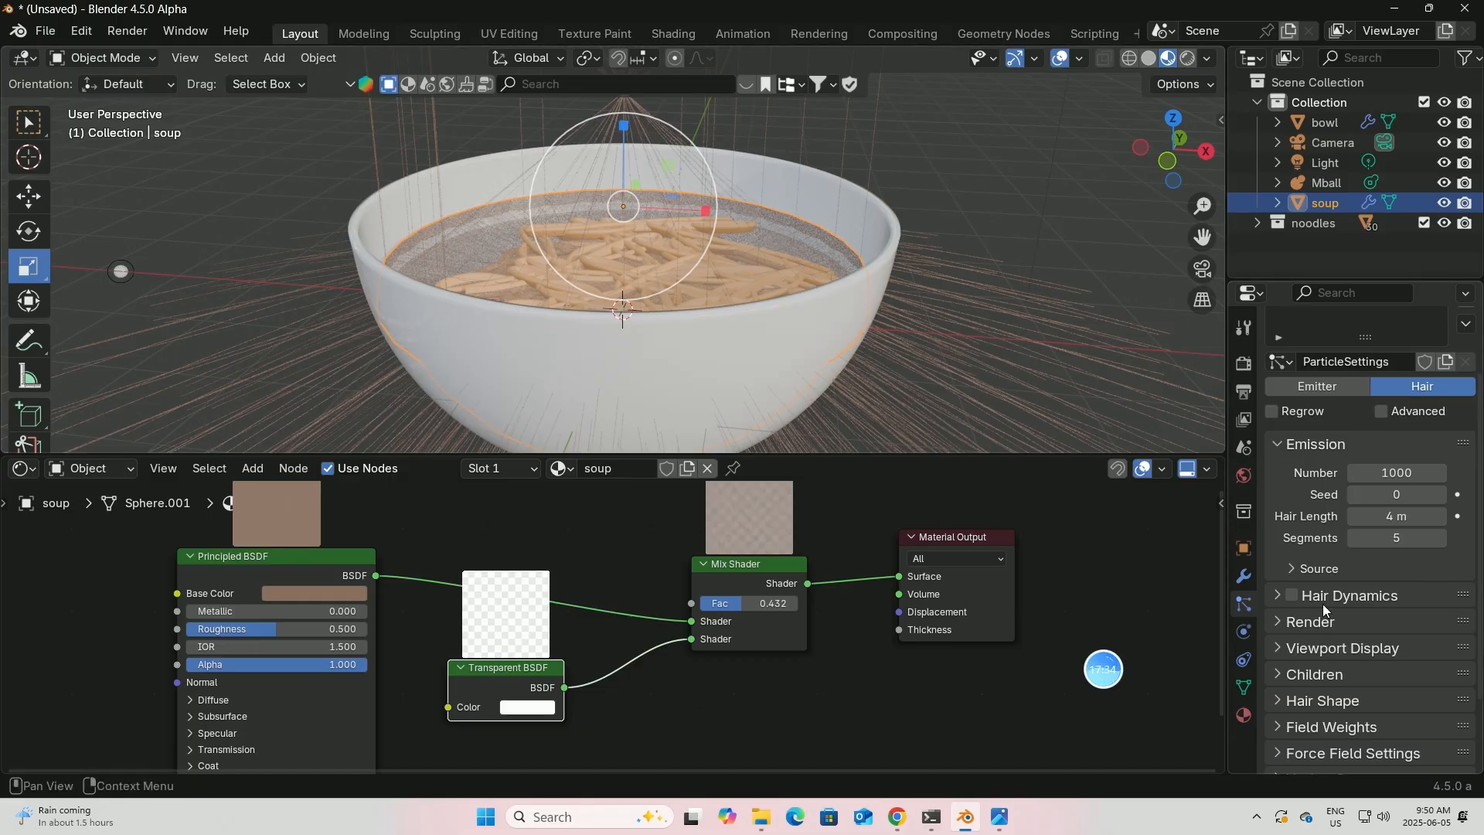
- Render the soup's particles as Object with Mball as the instance object, and shift the soup material's Transparent BSDF node slightly lower
{"action": "scroll", "coordinate": [1323, 611], "scroll_direction": "down", "scroll_amount": 2}
{"action": "scroll", "coordinate": [1323, 613], "scroll_direction": "down", "scroll_amount": 3}
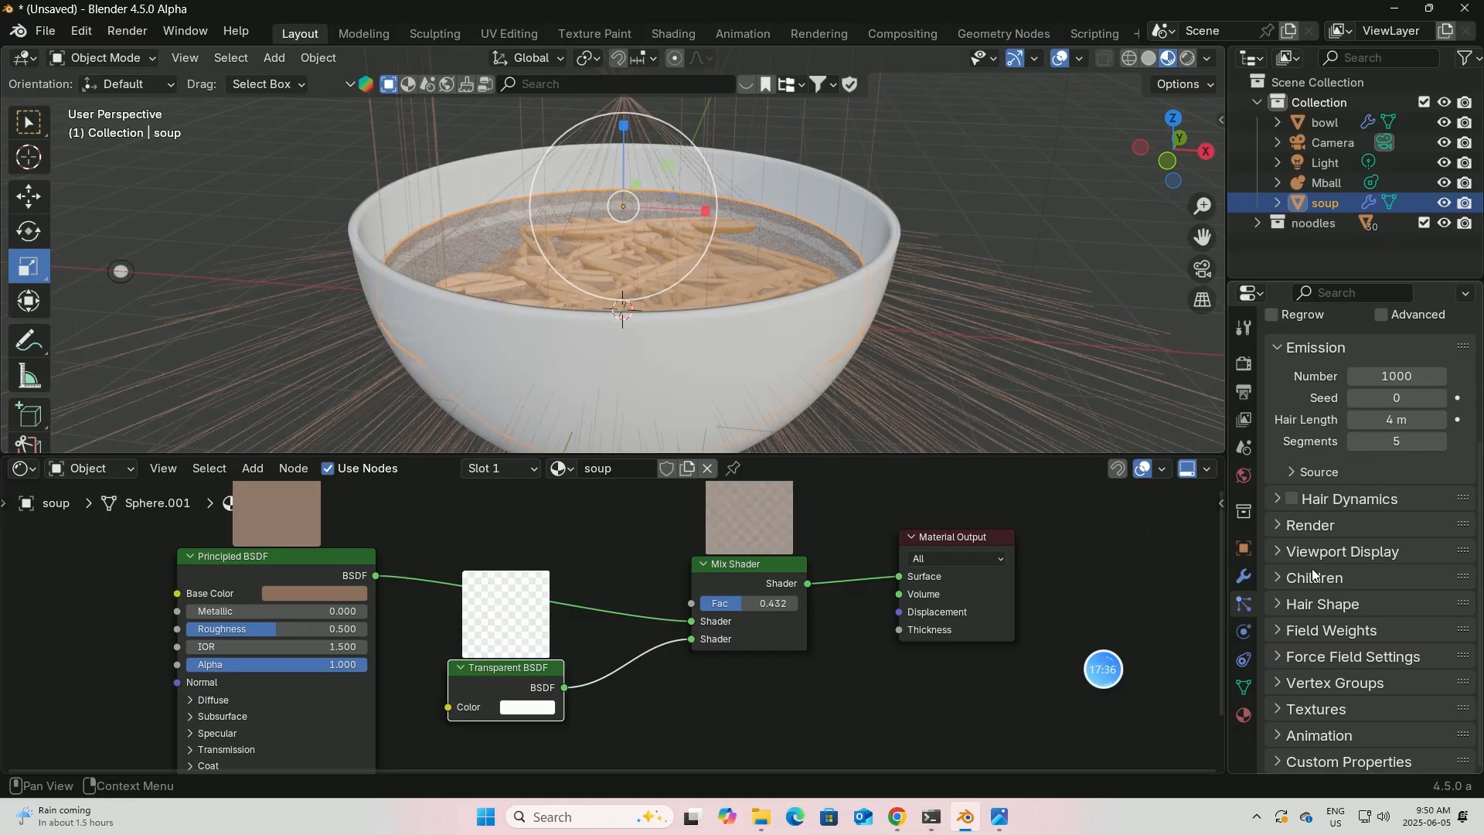
{"action": "scroll", "coordinate": [1340, 519], "scroll_direction": "up", "scroll_amount": 4}
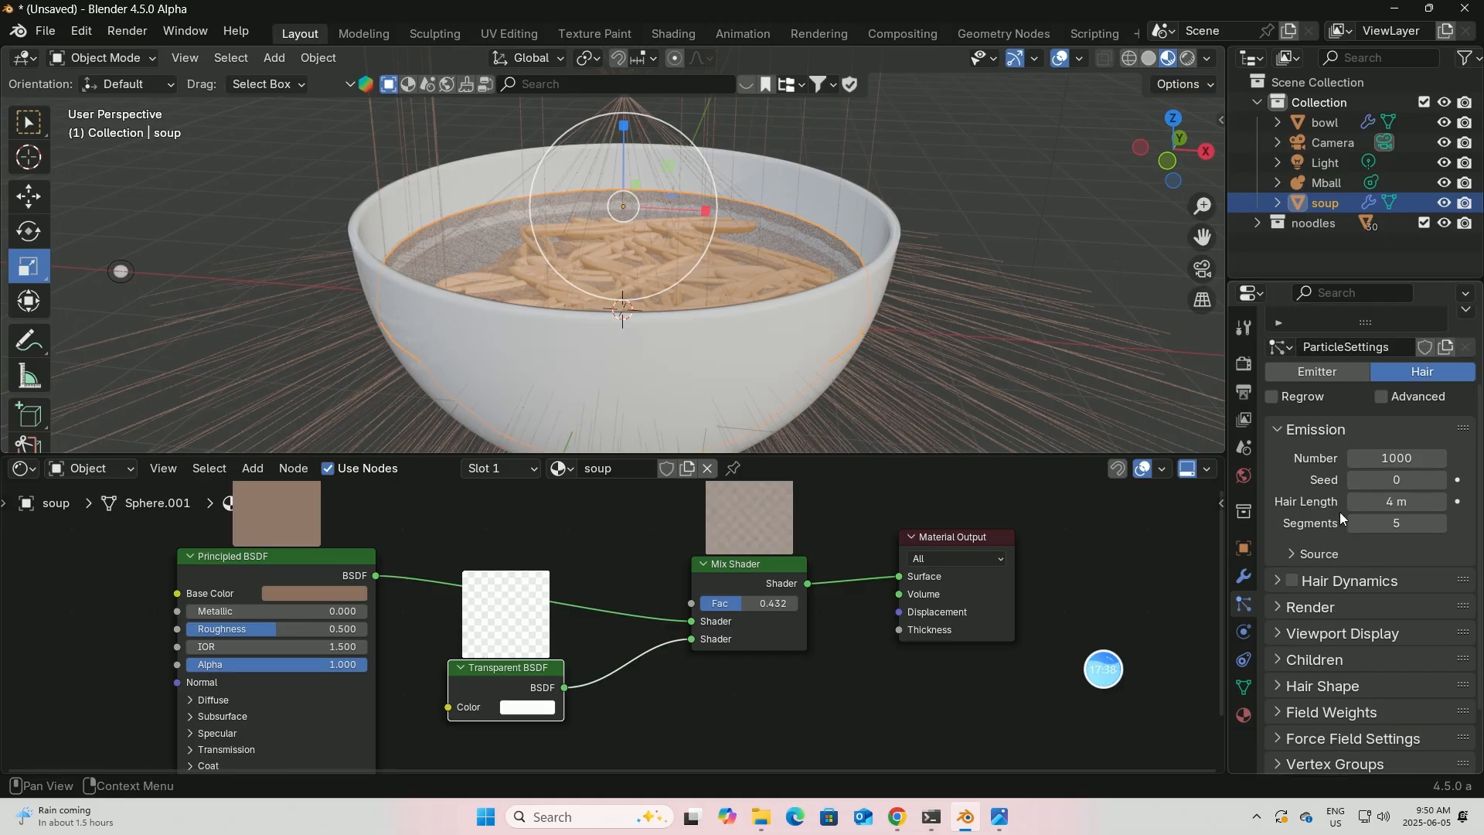
{"action": "scroll", "coordinate": [1349, 605], "scroll_direction": "down", "scroll_amount": 4}
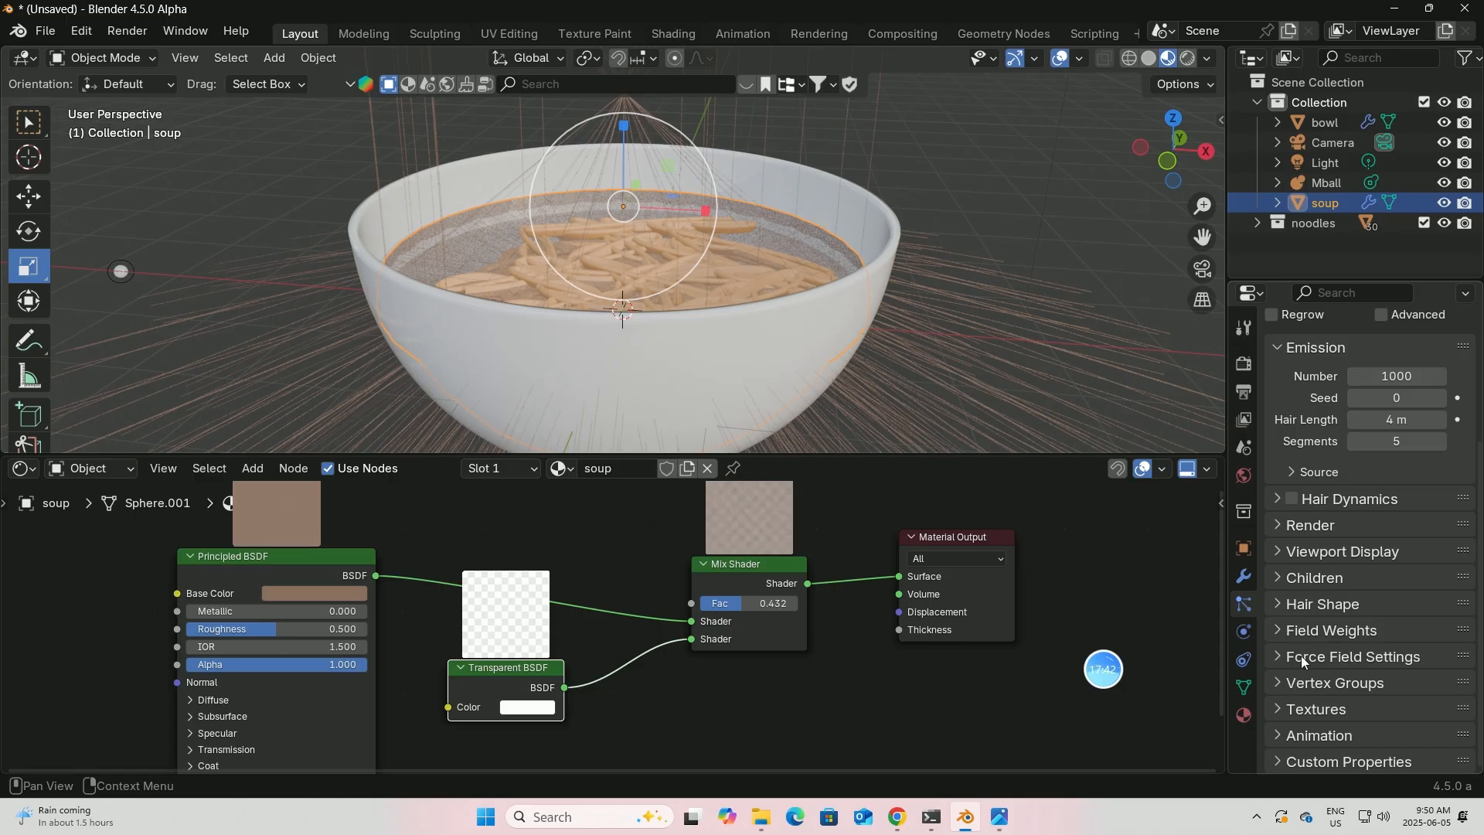
{"action": "left_click", "coordinate": [1292, 529]}
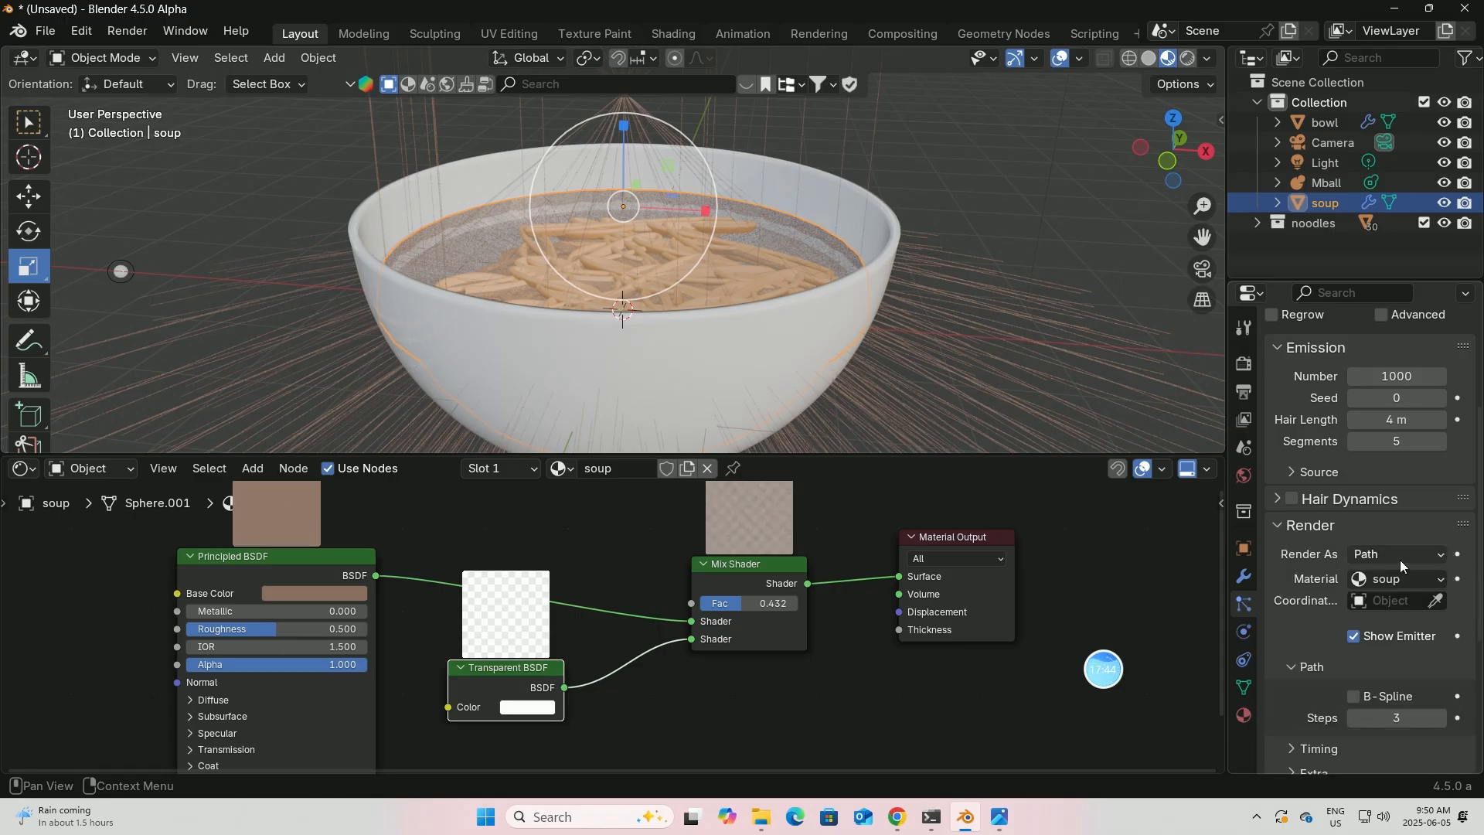
{"action": "left_click", "coordinate": [1441, 555]}
{"action": "left_click", "coordinate": [1361, 621]}
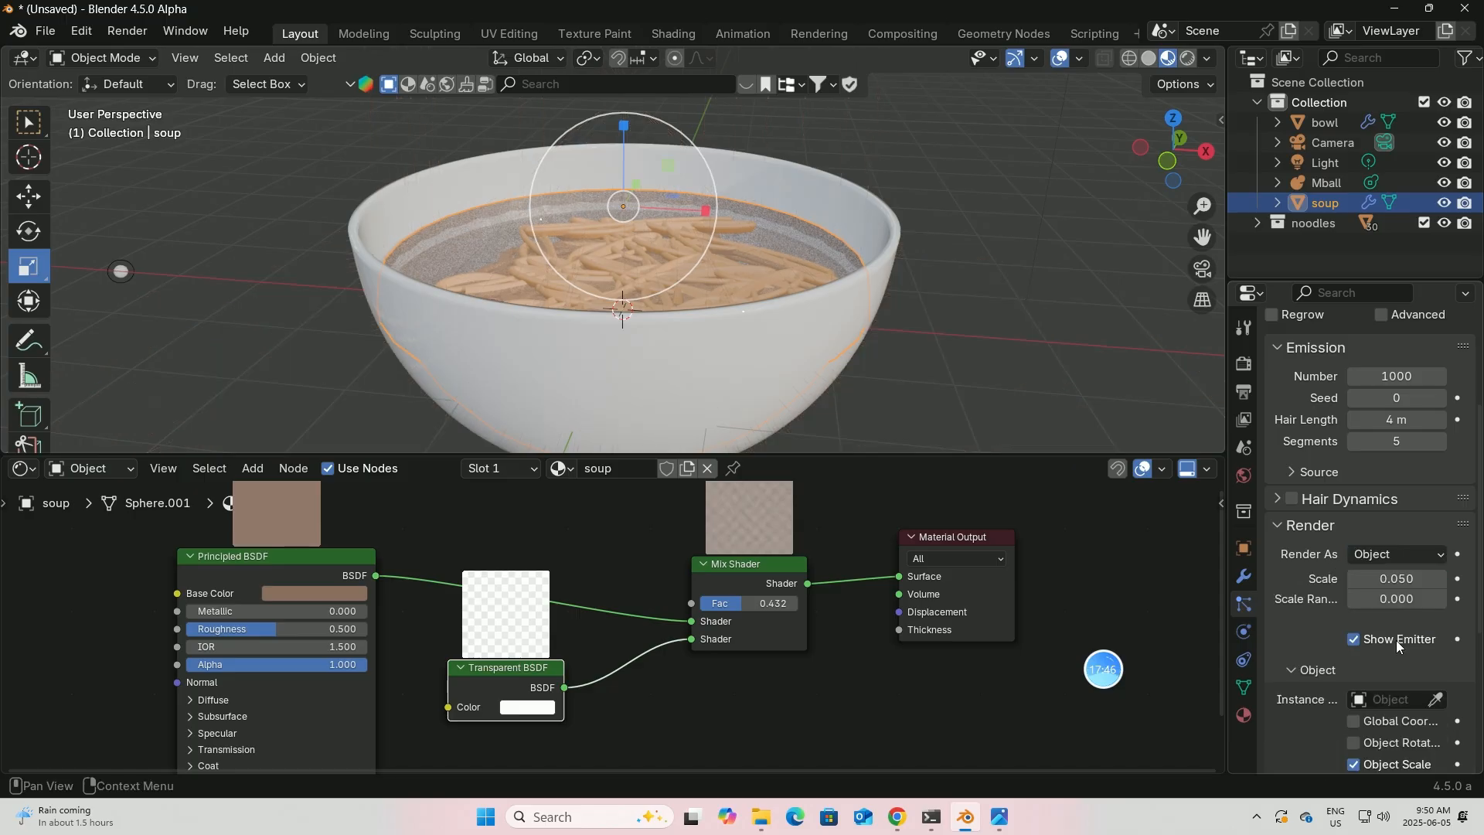
{"action": "left_click", "coordinate": [1378, 699]}
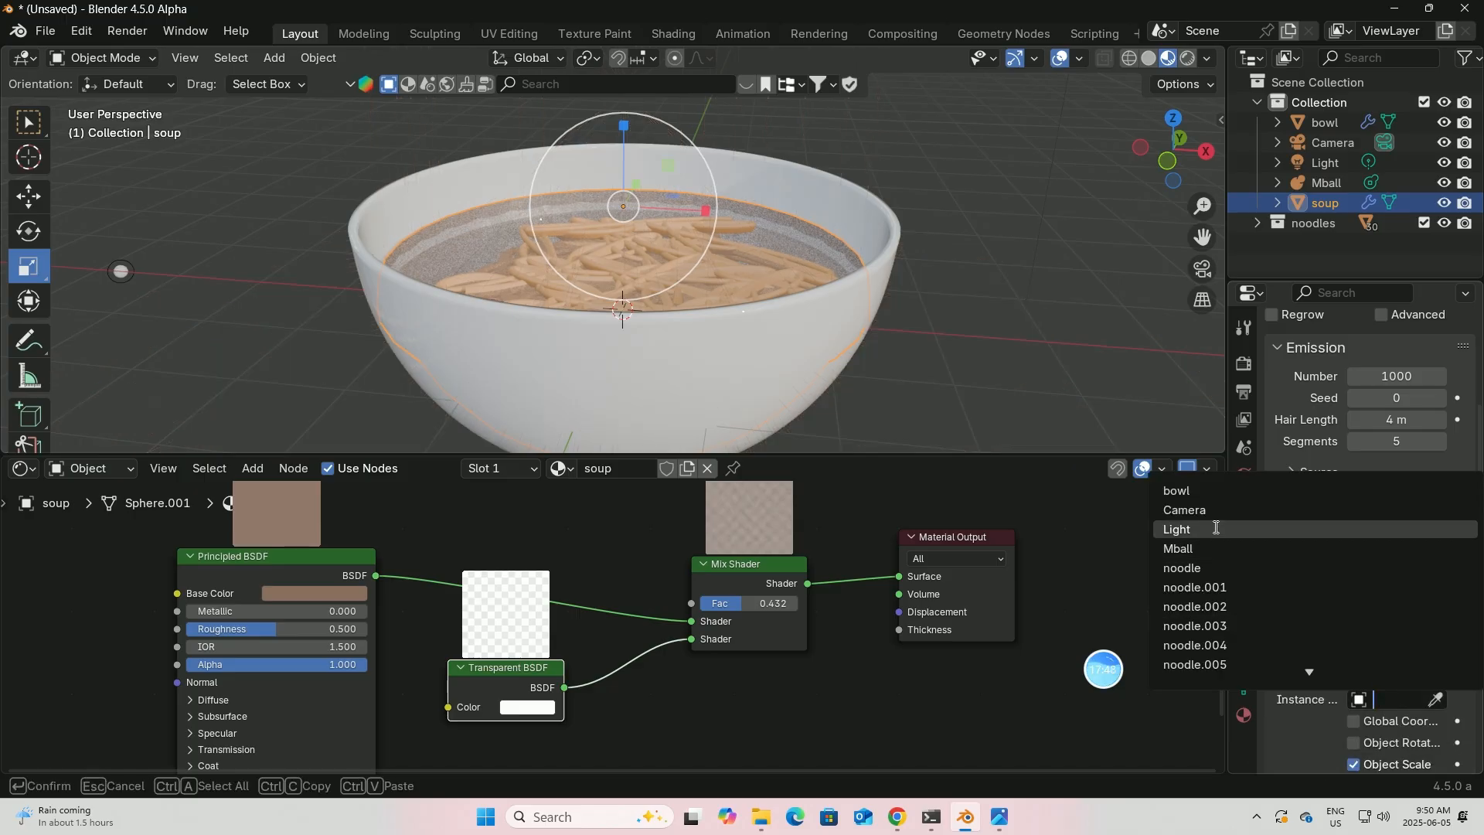
{"action": "left_click", "coordinate": [1195, 548]}
{"action": "scroll", "coordinate": [1369, 669], "scroll_direction": "down", "scroll_amount": 1}
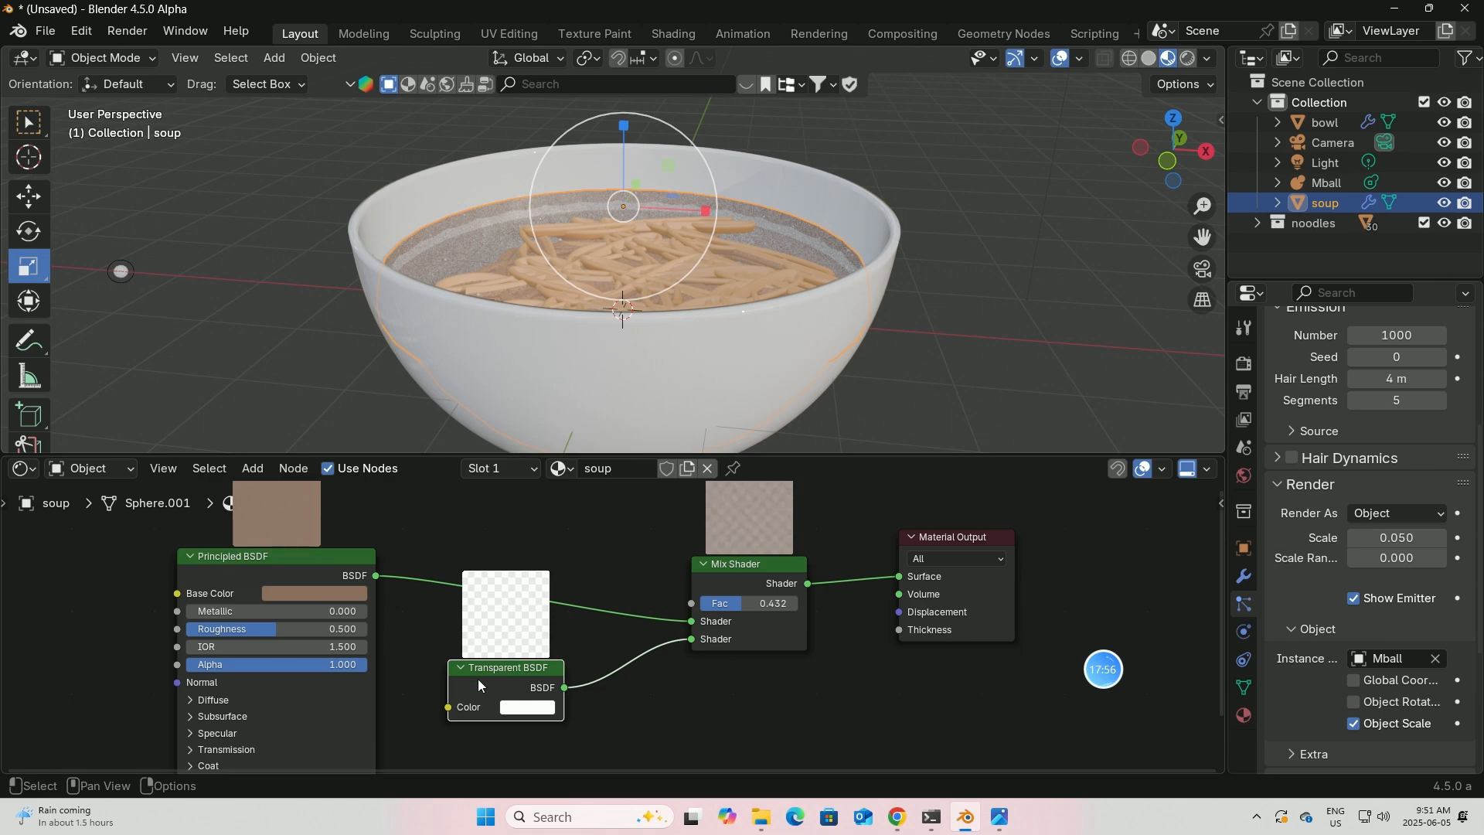
{"action": "left_click_drag", "start_coordinate": [478, 684], "coordinate": [455, 723]}
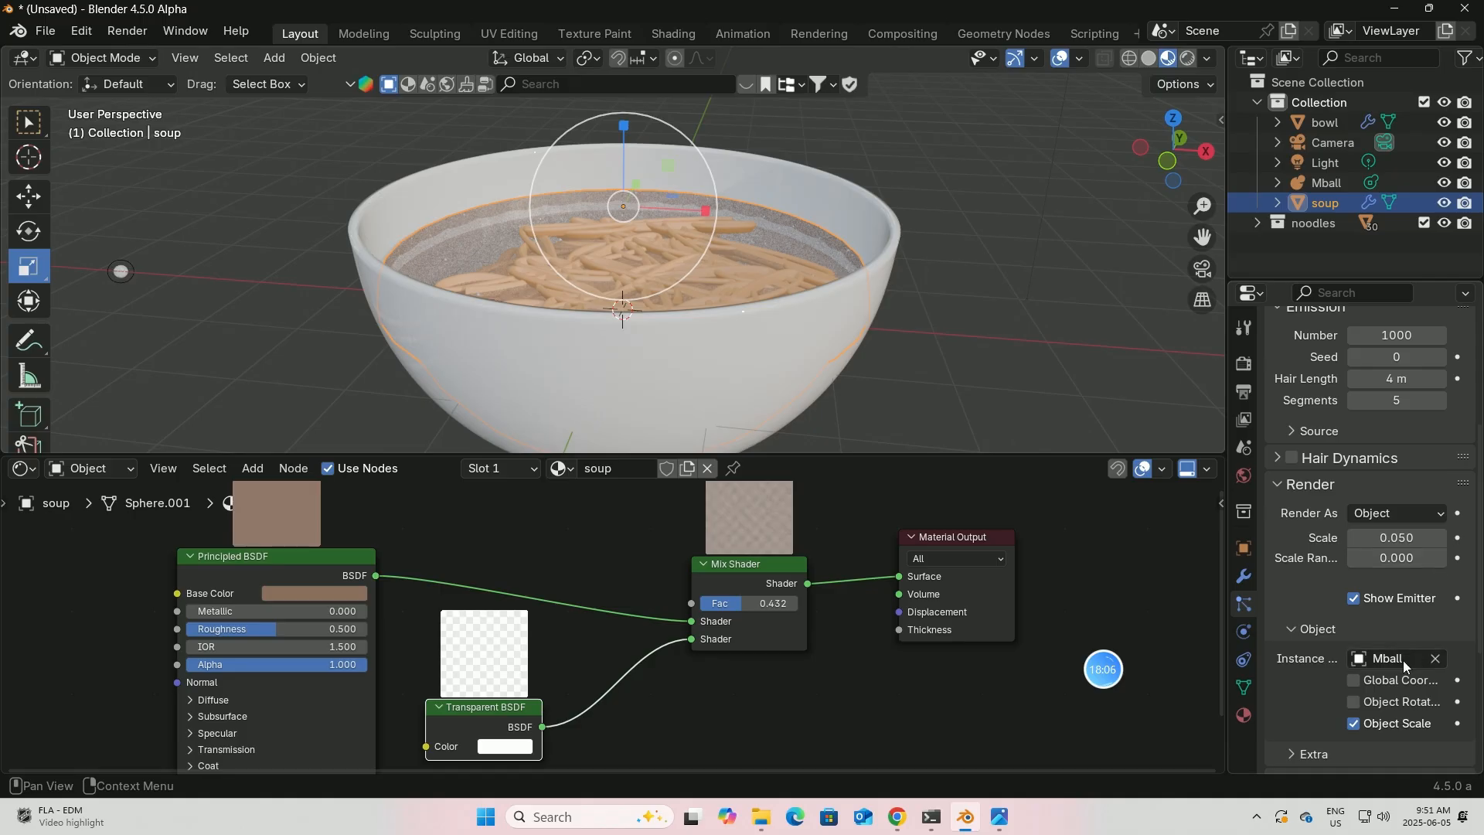
- Set the soup particle system's render scale to 0.110 and its scale randomness to 0.565
{"action": "mouse_move", "coordinate": [1395, 537]}
{"action": "left_mouse_down"}
{"action": "mouse_move", "coordinate": [1382, 562]}
{"action": "mouse_move", "coordinate": [1414, 562]}
{"action": "mouse_move", "coordinate": [1395, 562]}
{"action": "mouse_move", "coordinate": [1389, 538]}
{"action": "left_mouse_up"}
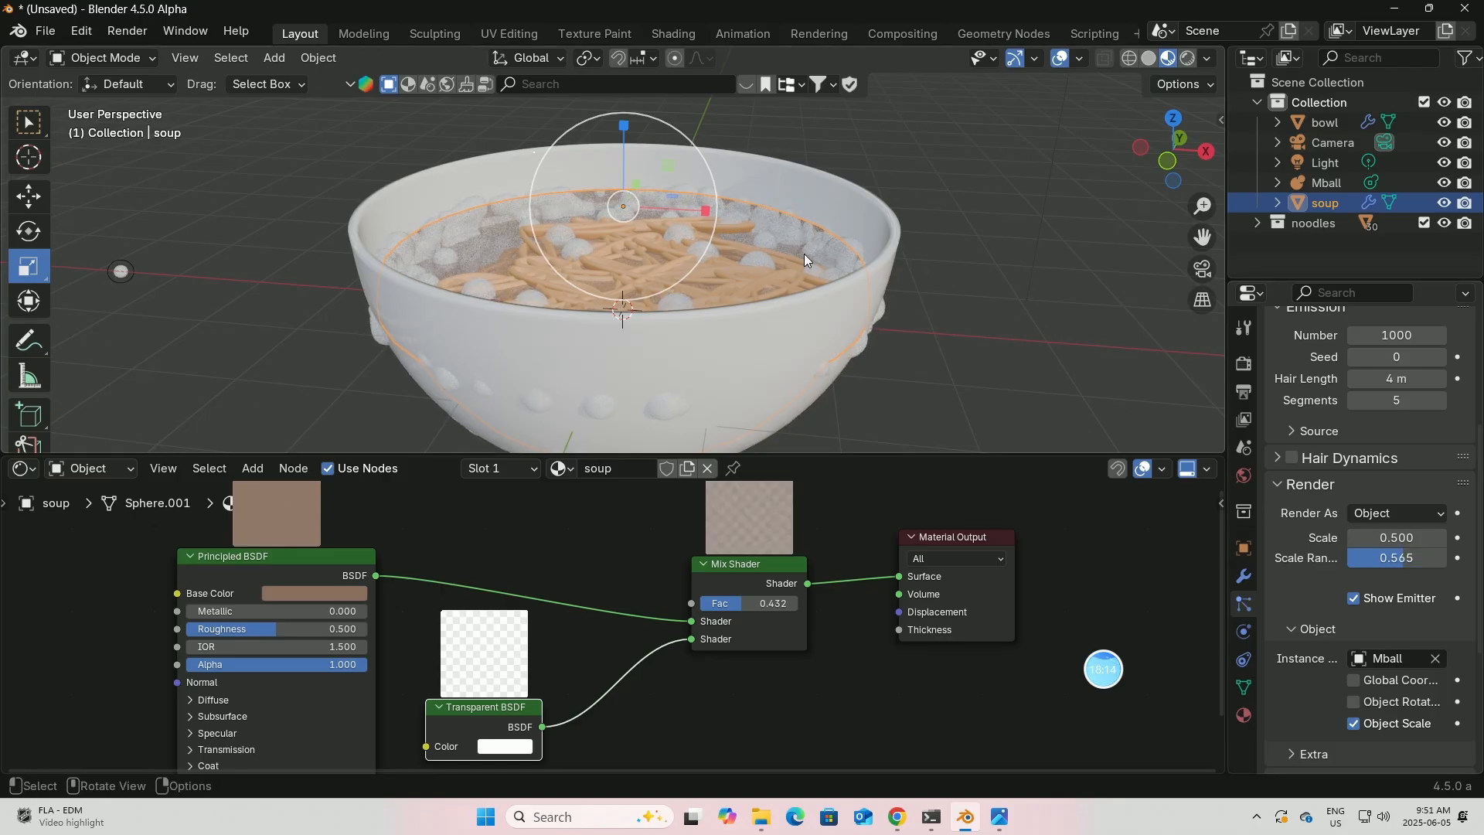
{"action": "middle_click_drag", "start_coordinate": [820, 262], "coordinate": [833, 293]}
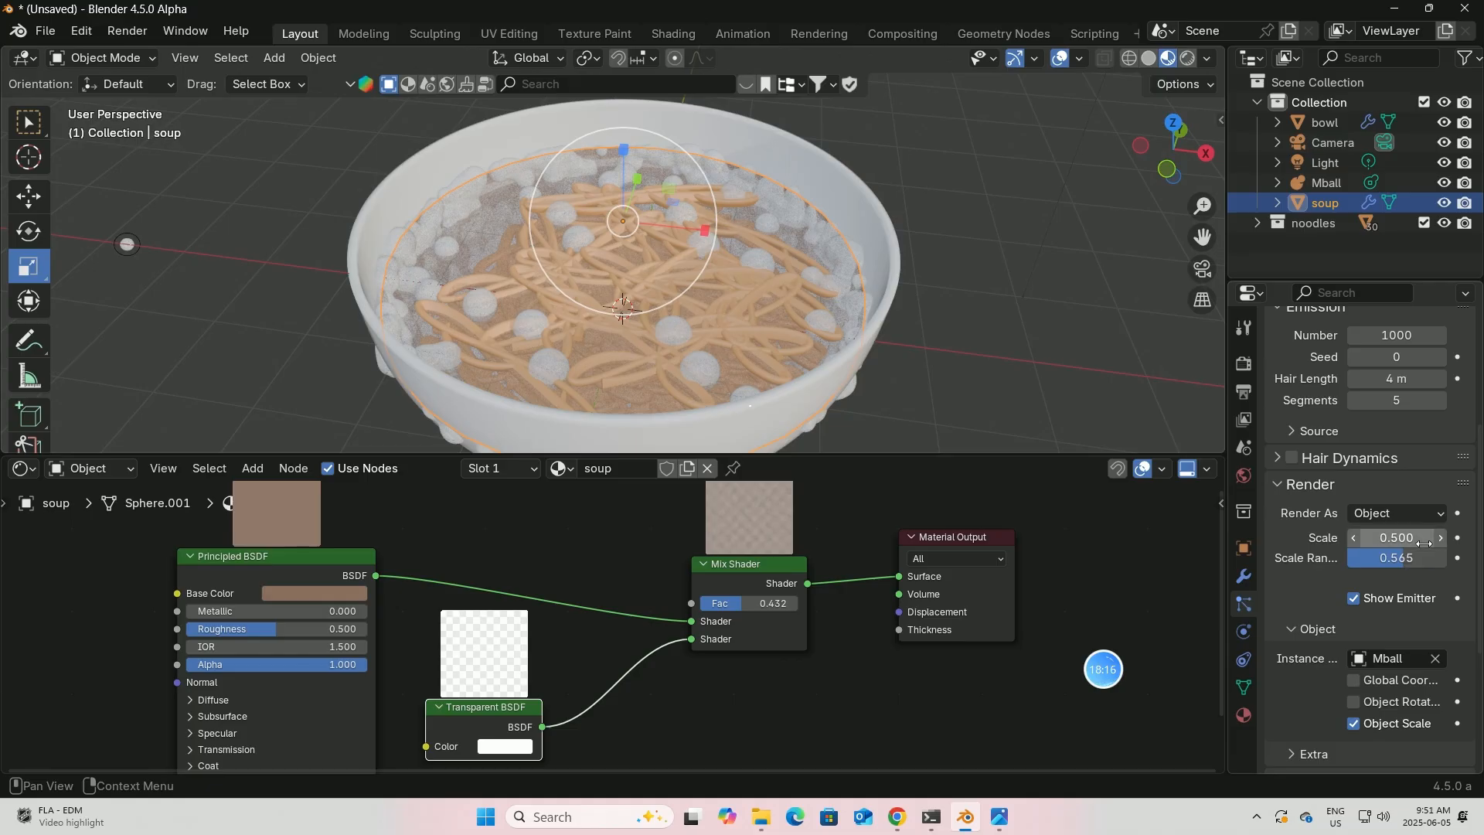
{"action": "left_click_drag", "start_coordinate": [1402, 538], "coordinate": [1385, 538]}
{"action": "middle_click_drag", "start_coordinate": [929, 363], "coordinate": [805, 299]}
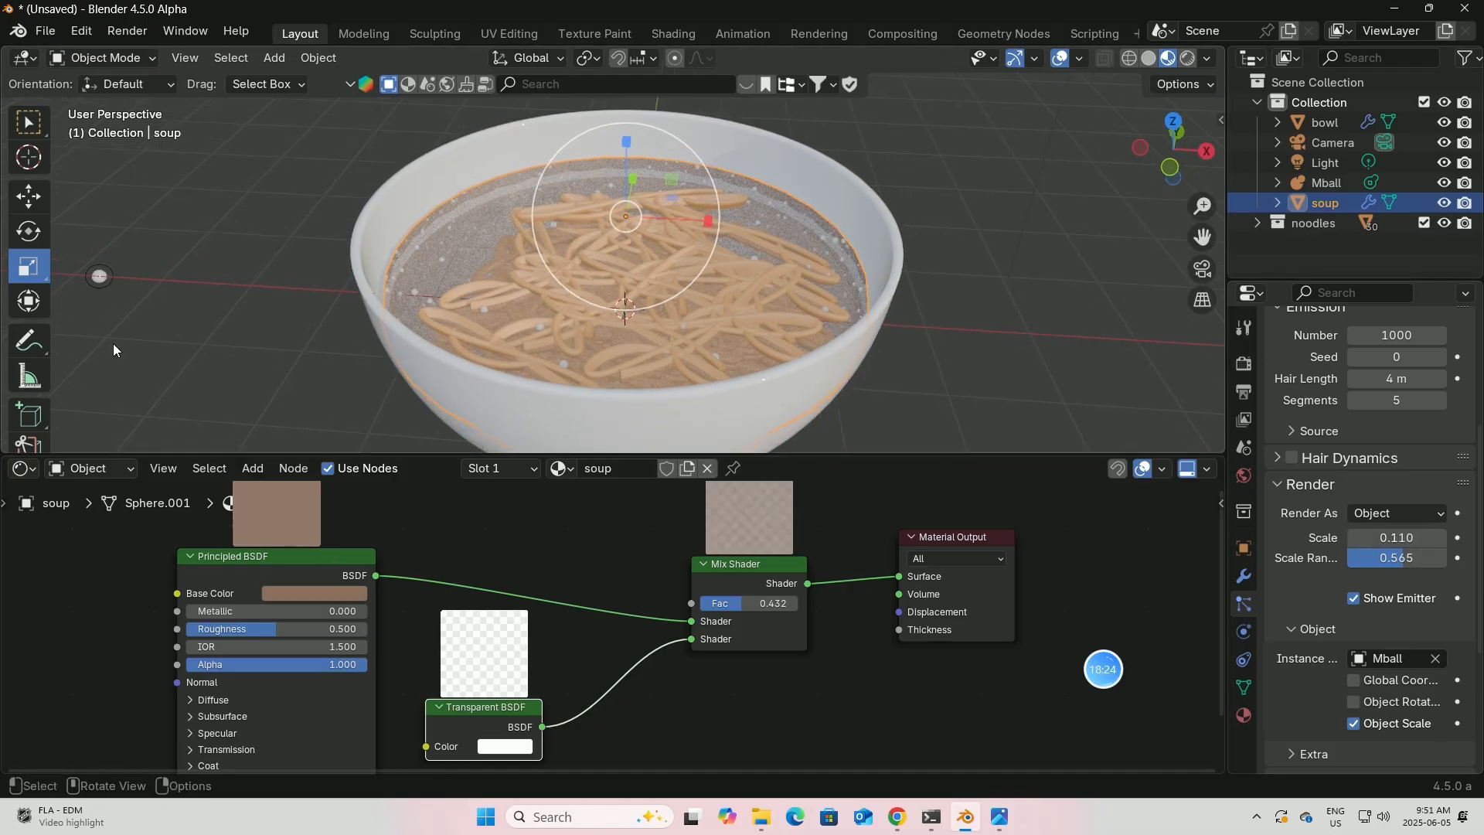
- Raise the Mix Shader factor of the Mball object's metaball material to 0.698
{"action": "left_click", "coordinate": [104, 280]}
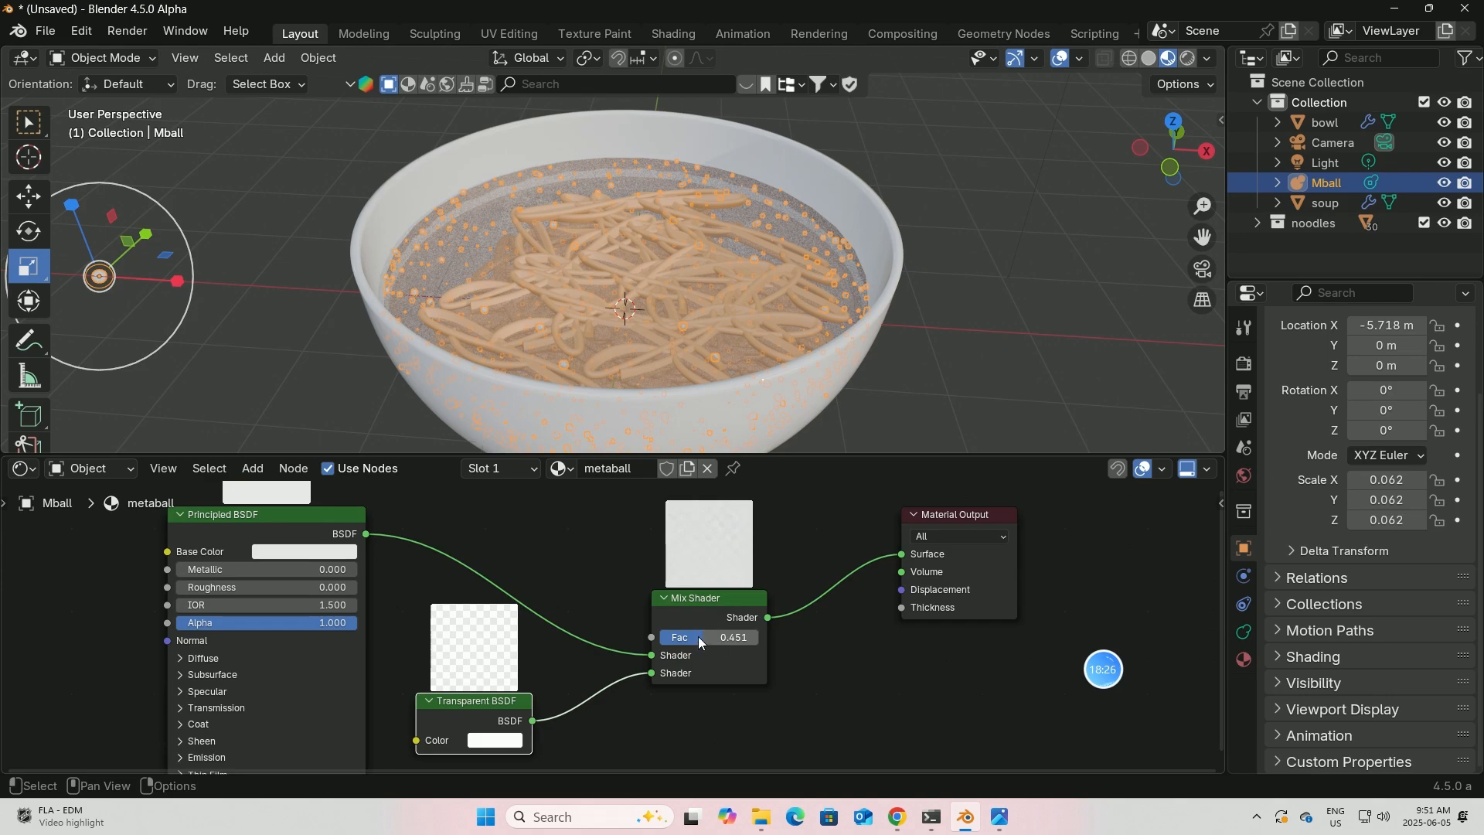
{"action": "left_click_drag", "start_coordinate": [699, 642], "coordinate": [700, 642]}
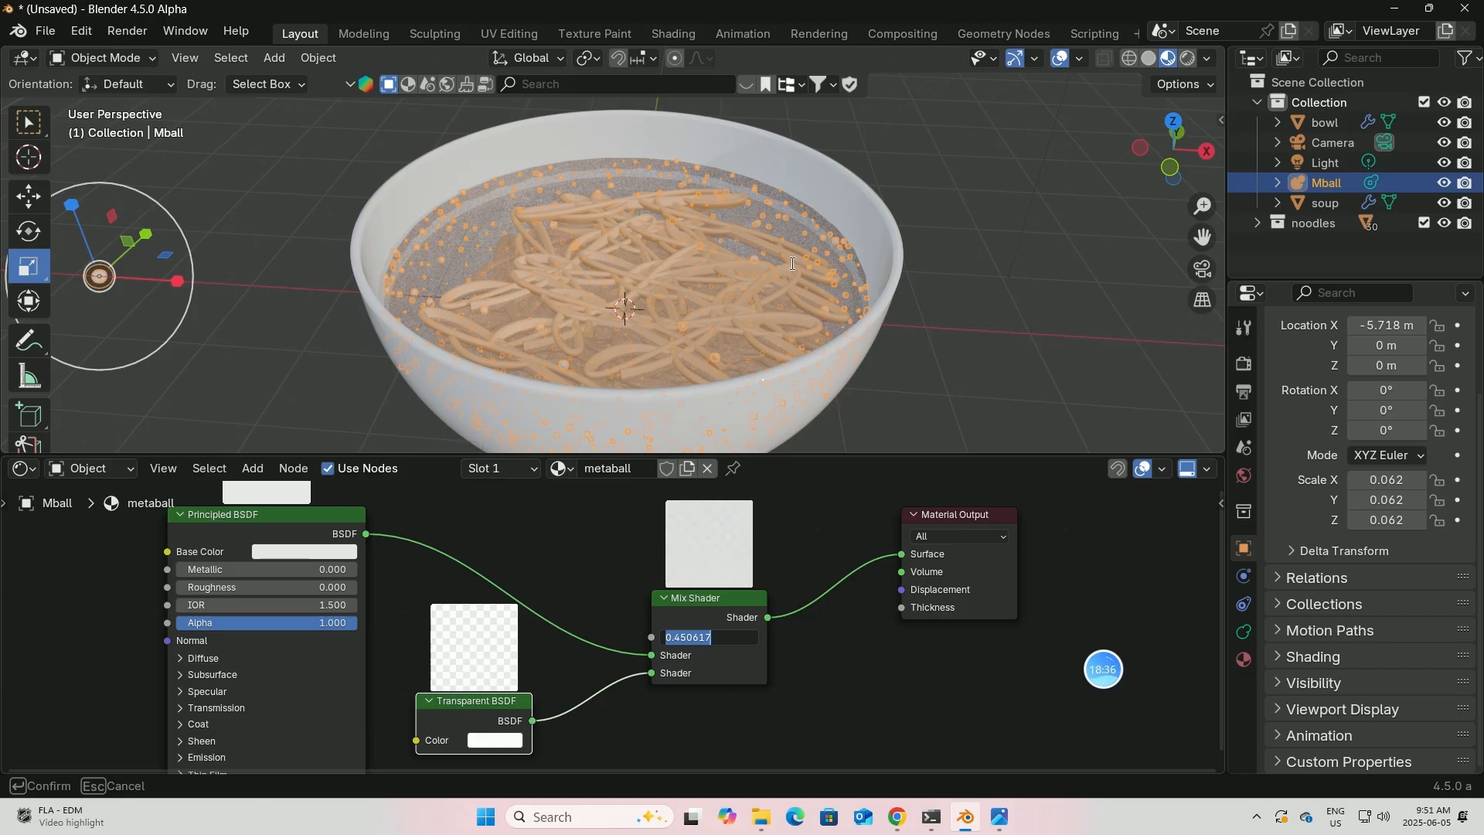
{"action": "key", "text": "Return"}
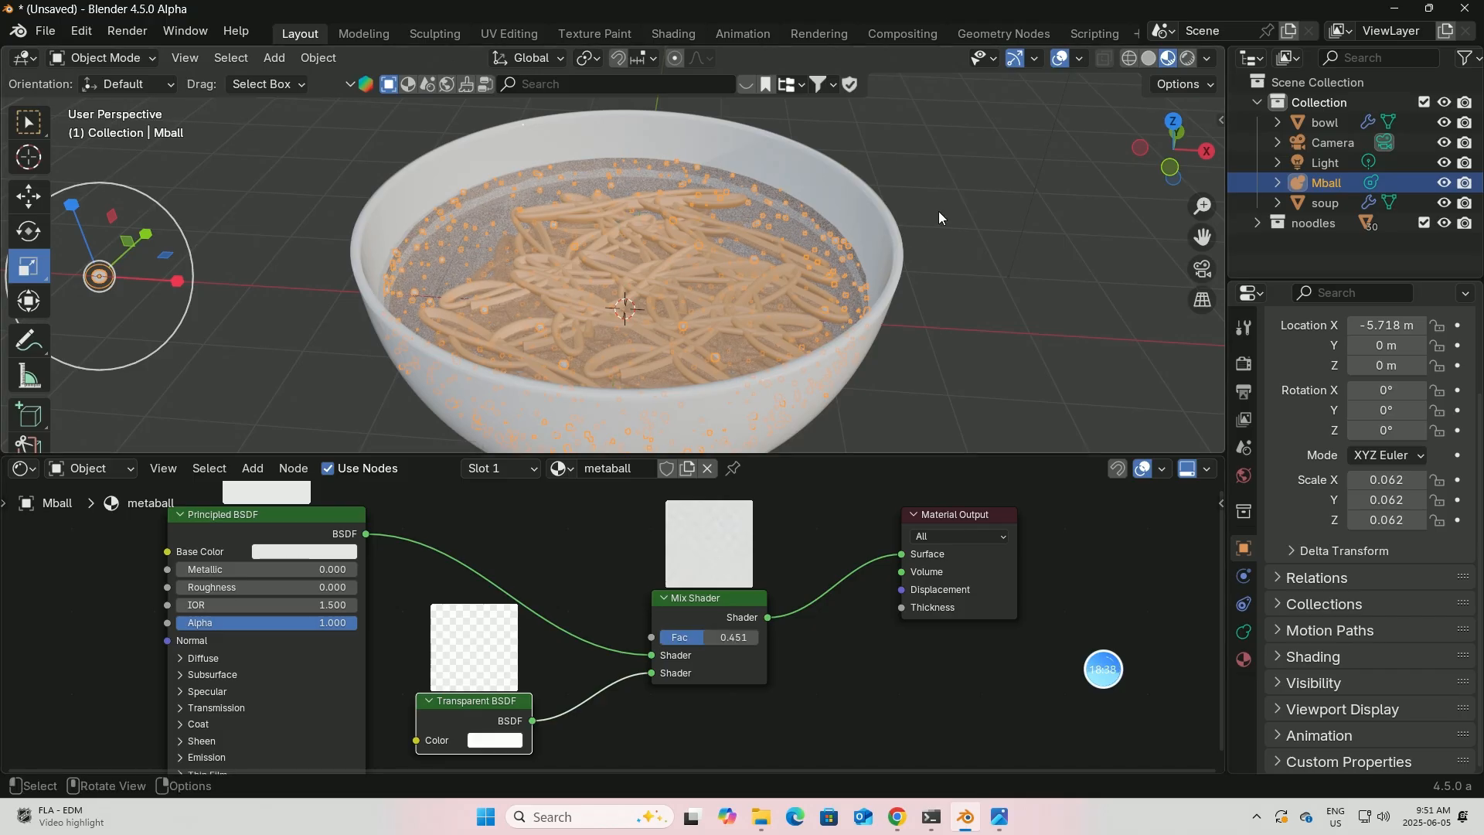
{"action": "left_click", "coordinate": [938, 215]}
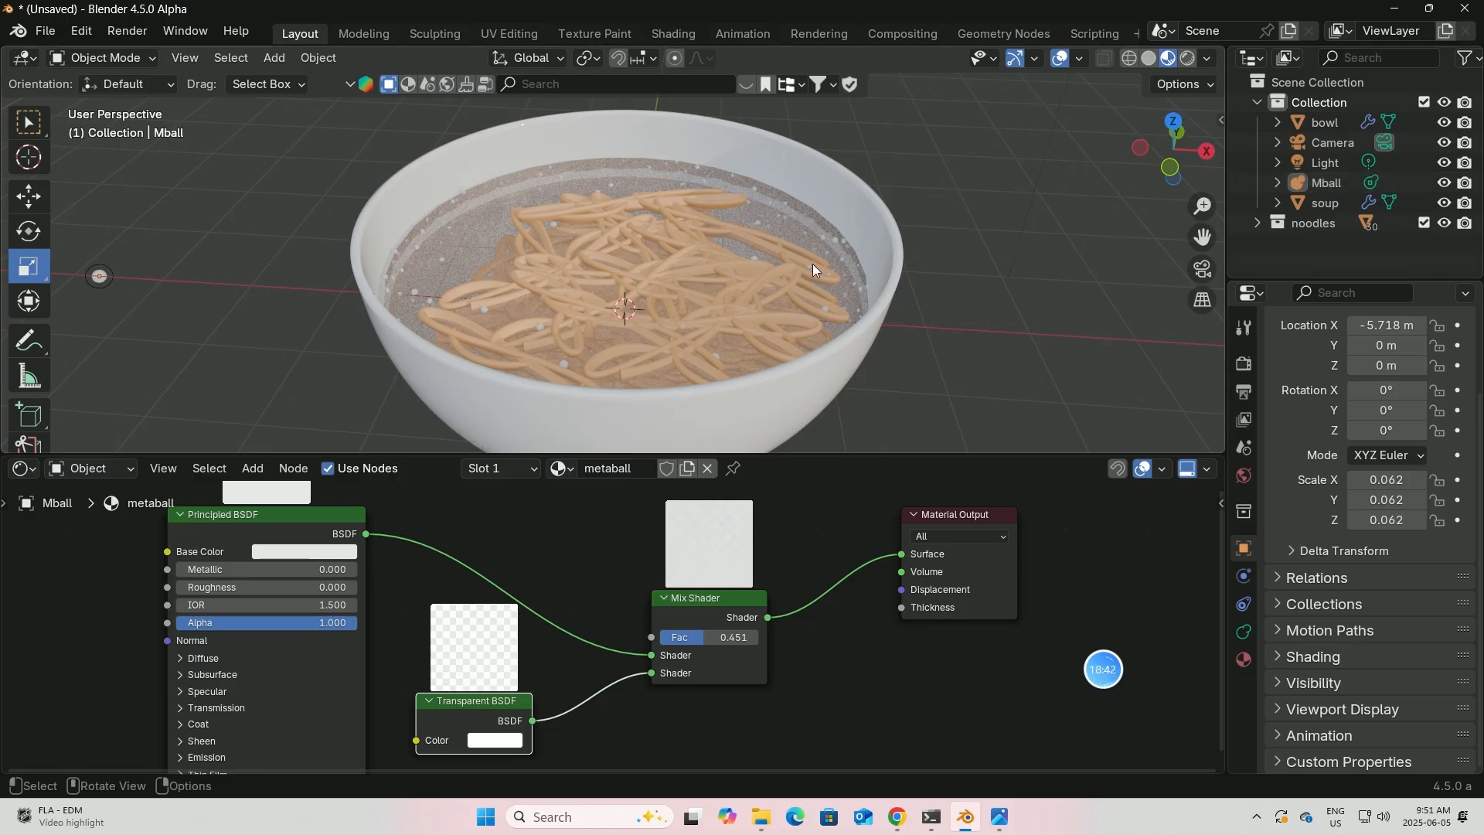
{"action": "scroll", "coordinate": [870, 270], "scroll_direction": "up", "scroll_amount": 1}
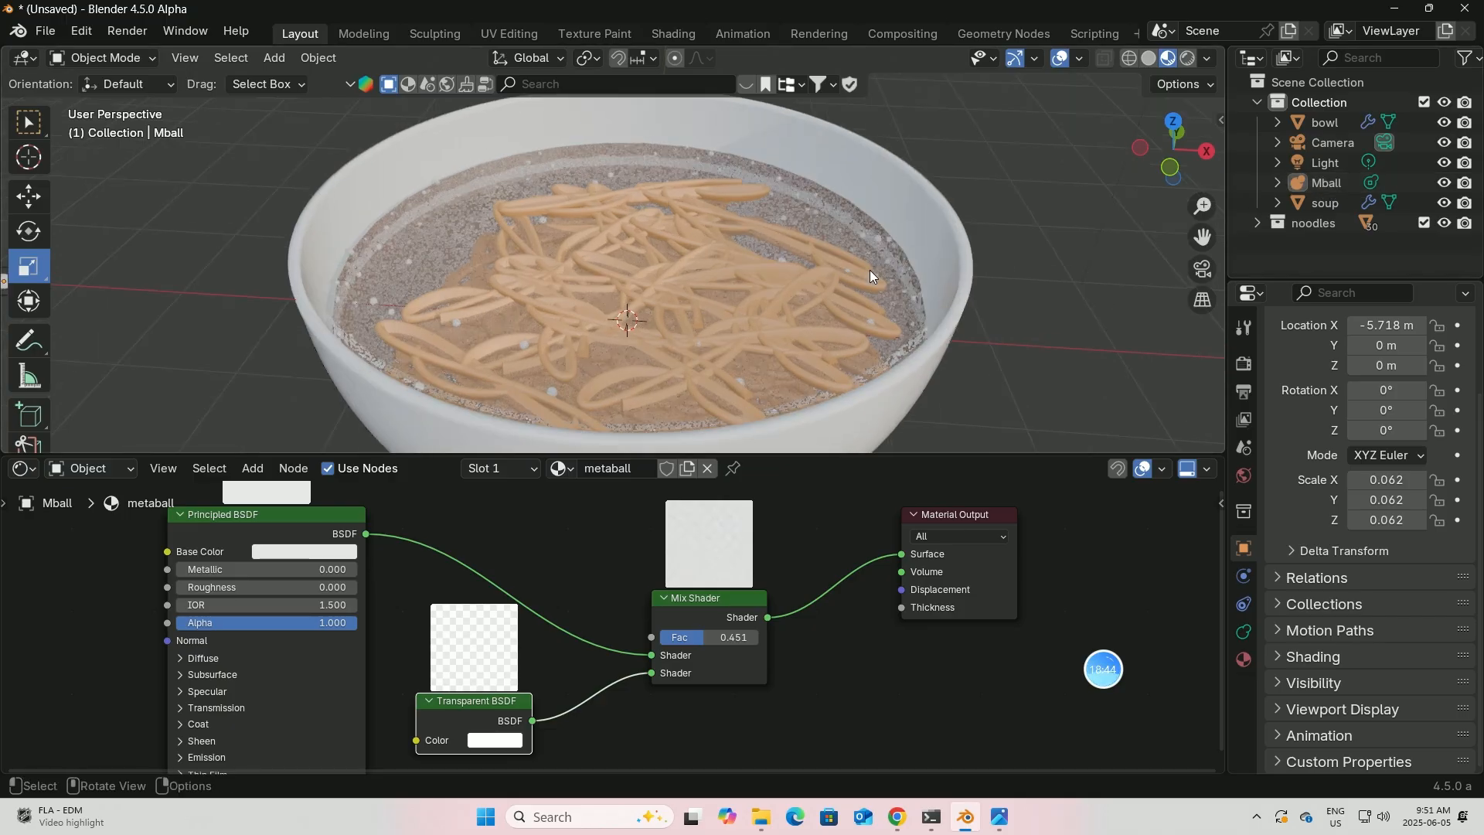
{"action": "scroll", "coordinate": [468, 243], "scroll_direction": "up", "scroll_amount": 2}
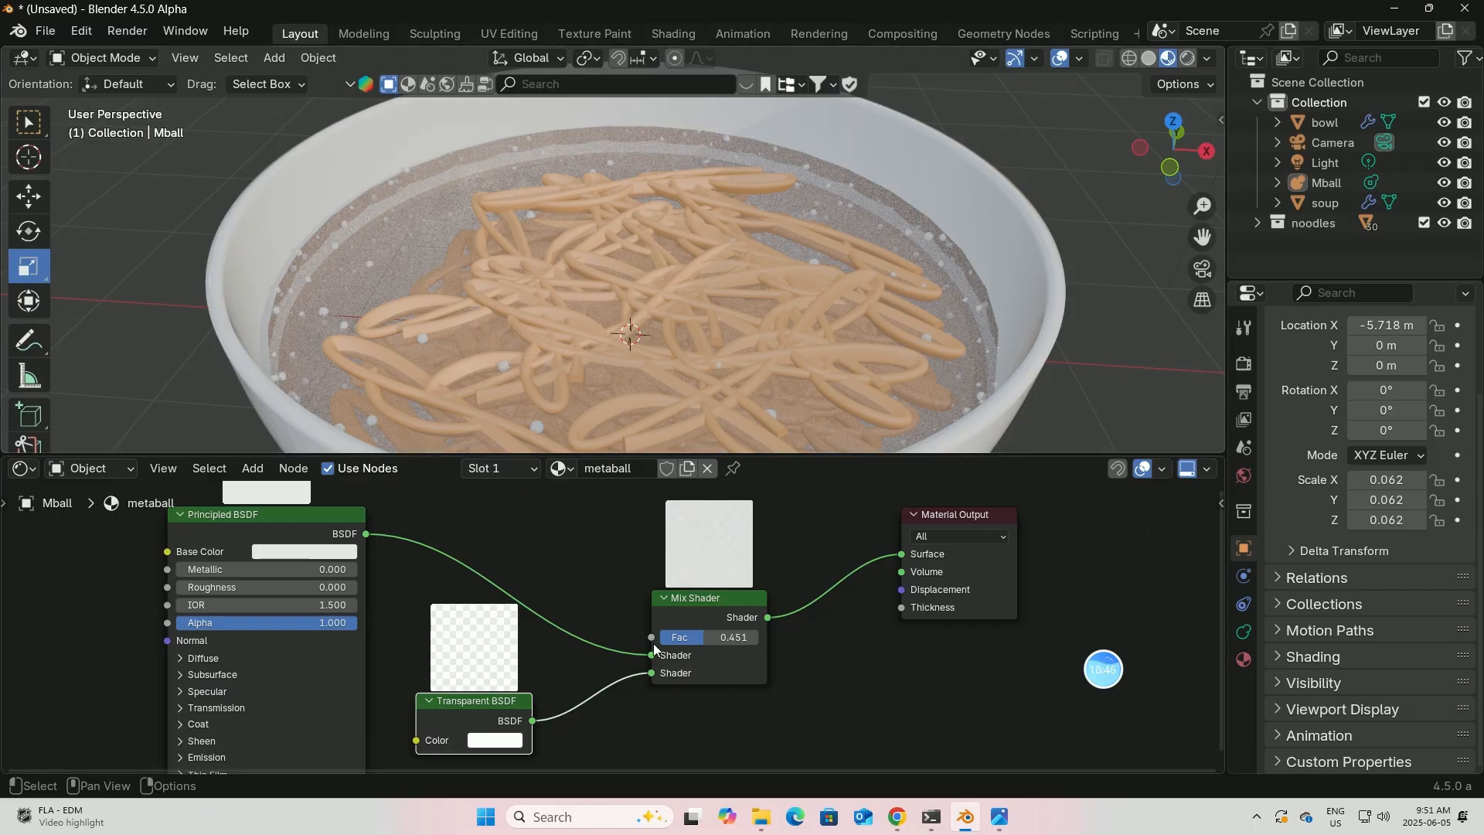
{"action": "mouse_move", "coordinate": [707, 636]}
{"action": "left_mouse_down"}
{"action": "mouse_move", "coordinate": [686, 636]}
{"action": "mouse_move", "coordinate": [749, 636]}
{"action": "mouse_move", "coordinate": [728, 637]}
{"action": "left_mouse_up"}
- Increase the number of hair particles emitted by the soup object to 2246
{"action": "scroll", "coordinate": [1272, 523], "scroll_direction": "up", "scroll_amount": 2}
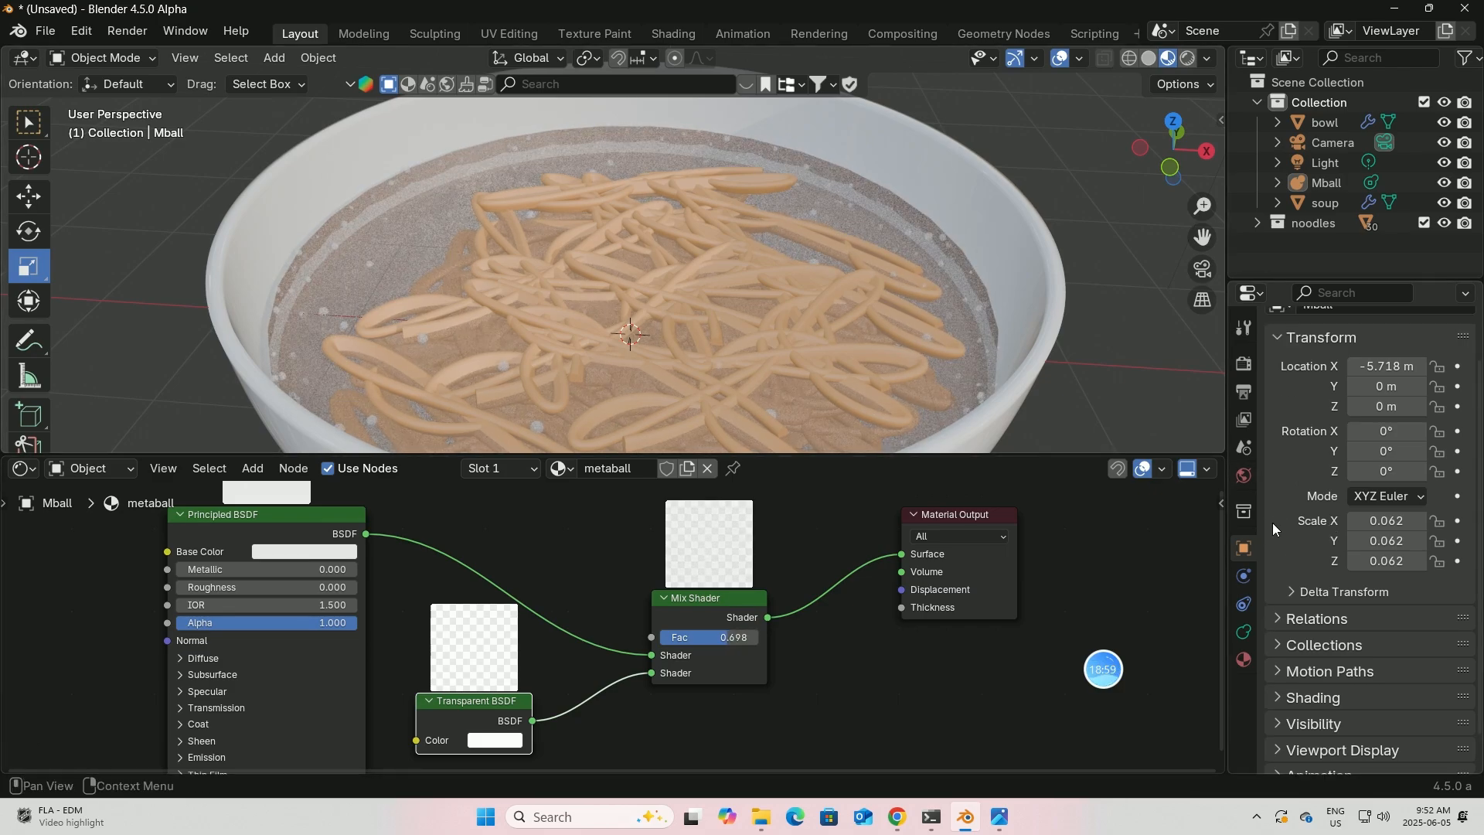
{"action": "left_click", "coordinate": [848, 225]}
{"action": "left_click_drag", "start_coordinate": [1396, 499], "coordinate": [1457, 499]}
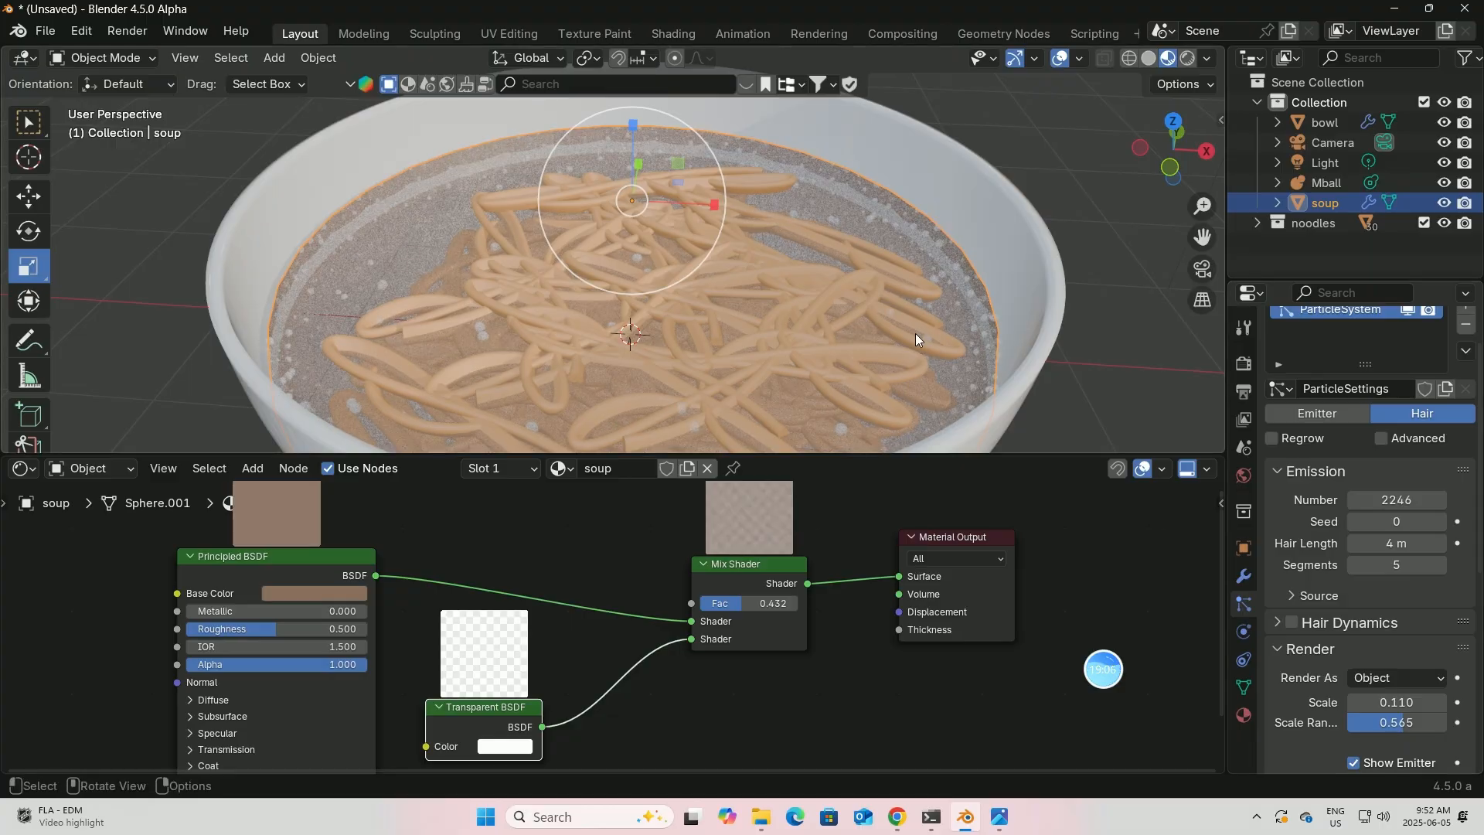
{"action": "middle_click_drag", "start_coordinate": [761, 322], "coordinate": [753, 299]}
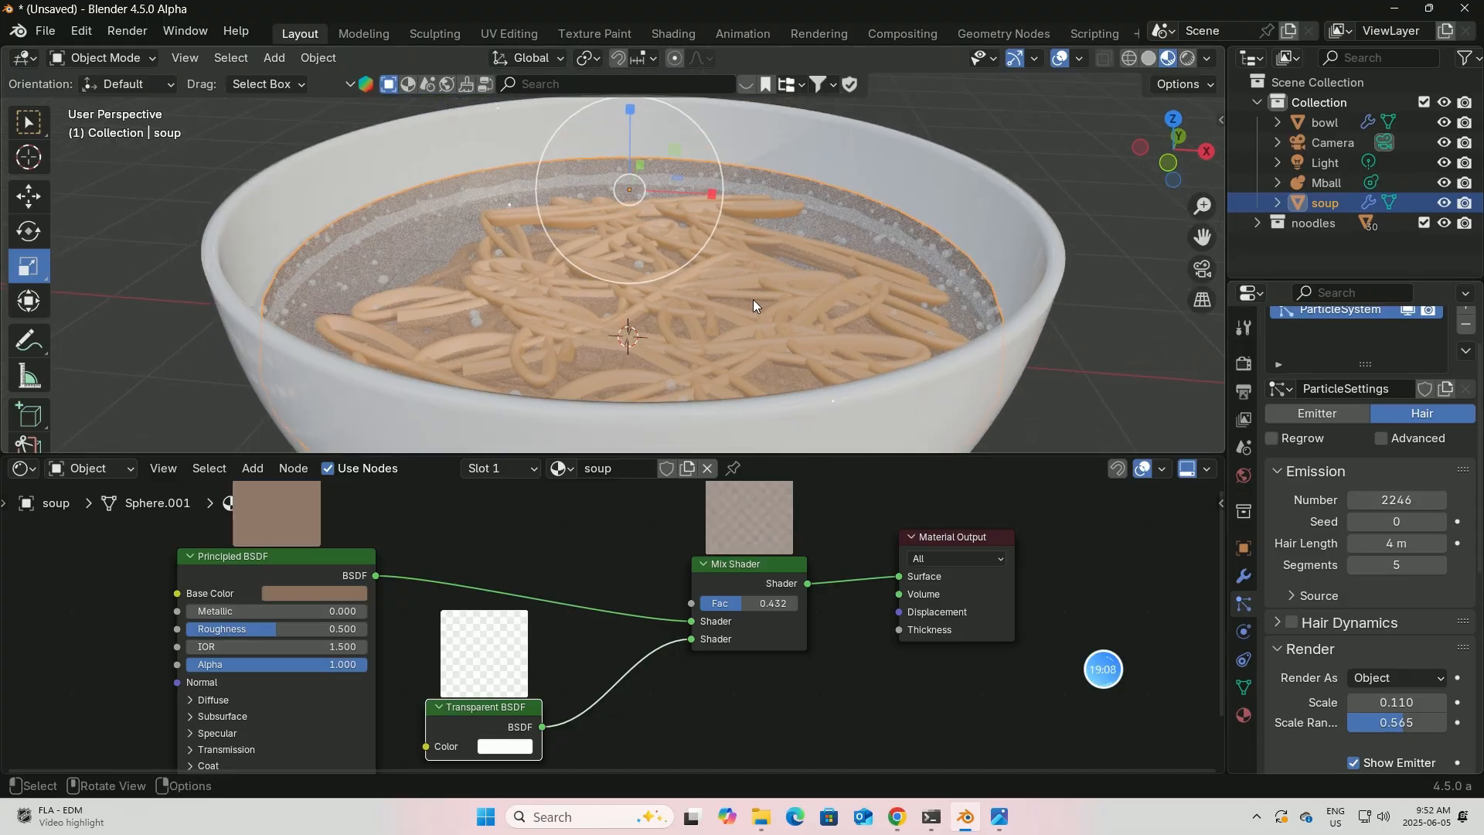
{"action": "scroll", "coordinate": [753, 299], "scroll_direction": "down", "scroll_amount": 5}
- Enlarge the 3D viewport over the node editor and add a cylinder mesh to the scene
{"action": "left_click", "coordinate": [22, 122]}
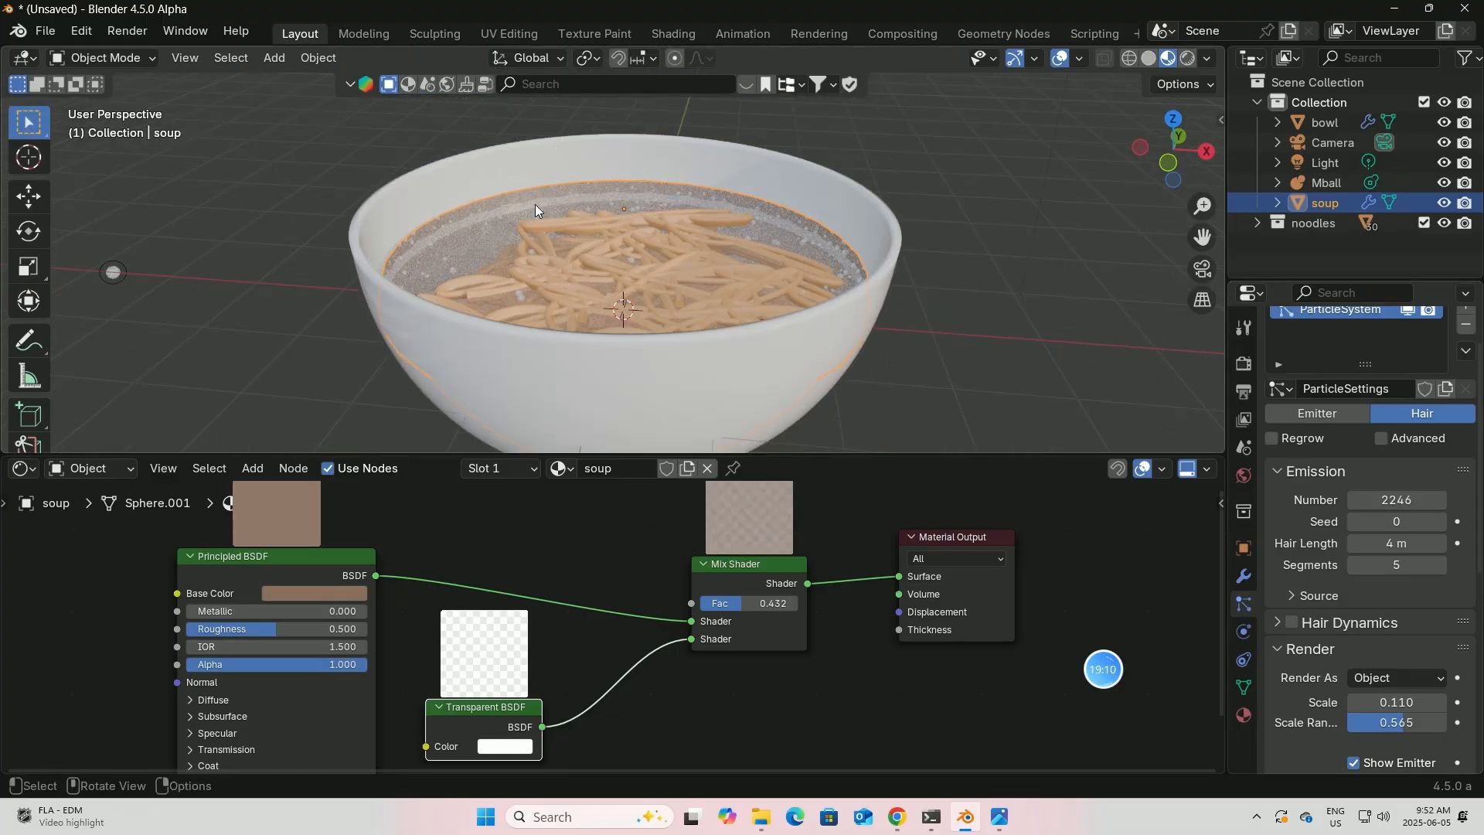
{"action": "middle_click_drag", "start_coordinate": [547, 225], "coordinate": [547, 234]}
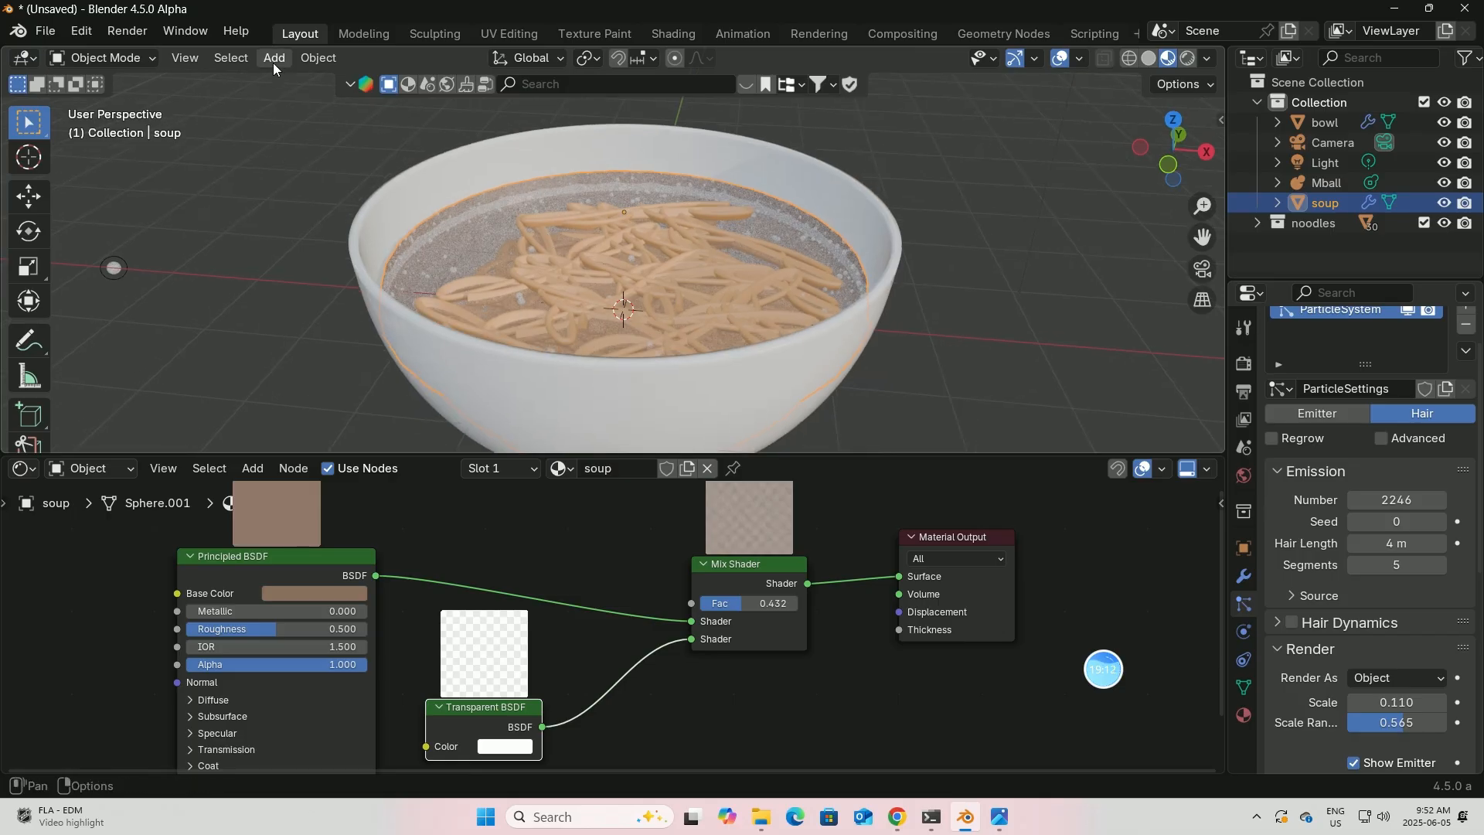
{"action": "left_click_drag", "start_coordinate": [364, 456], "coordinate": [351, 746]}
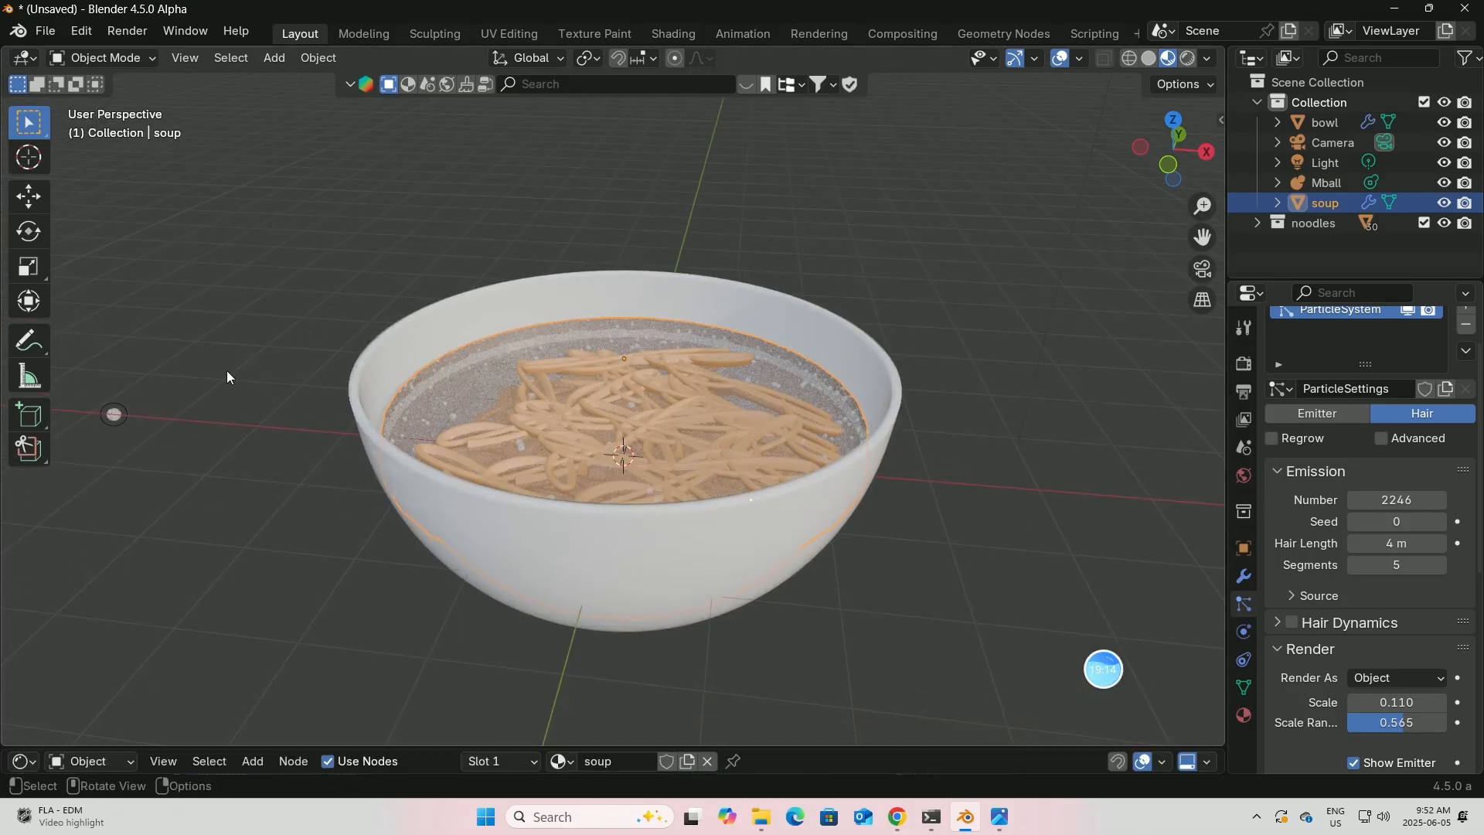
{"action": "left_click", "coordinate": [274, 58]}
{"action": "mouse_move", "coordinate": [306, 81]}
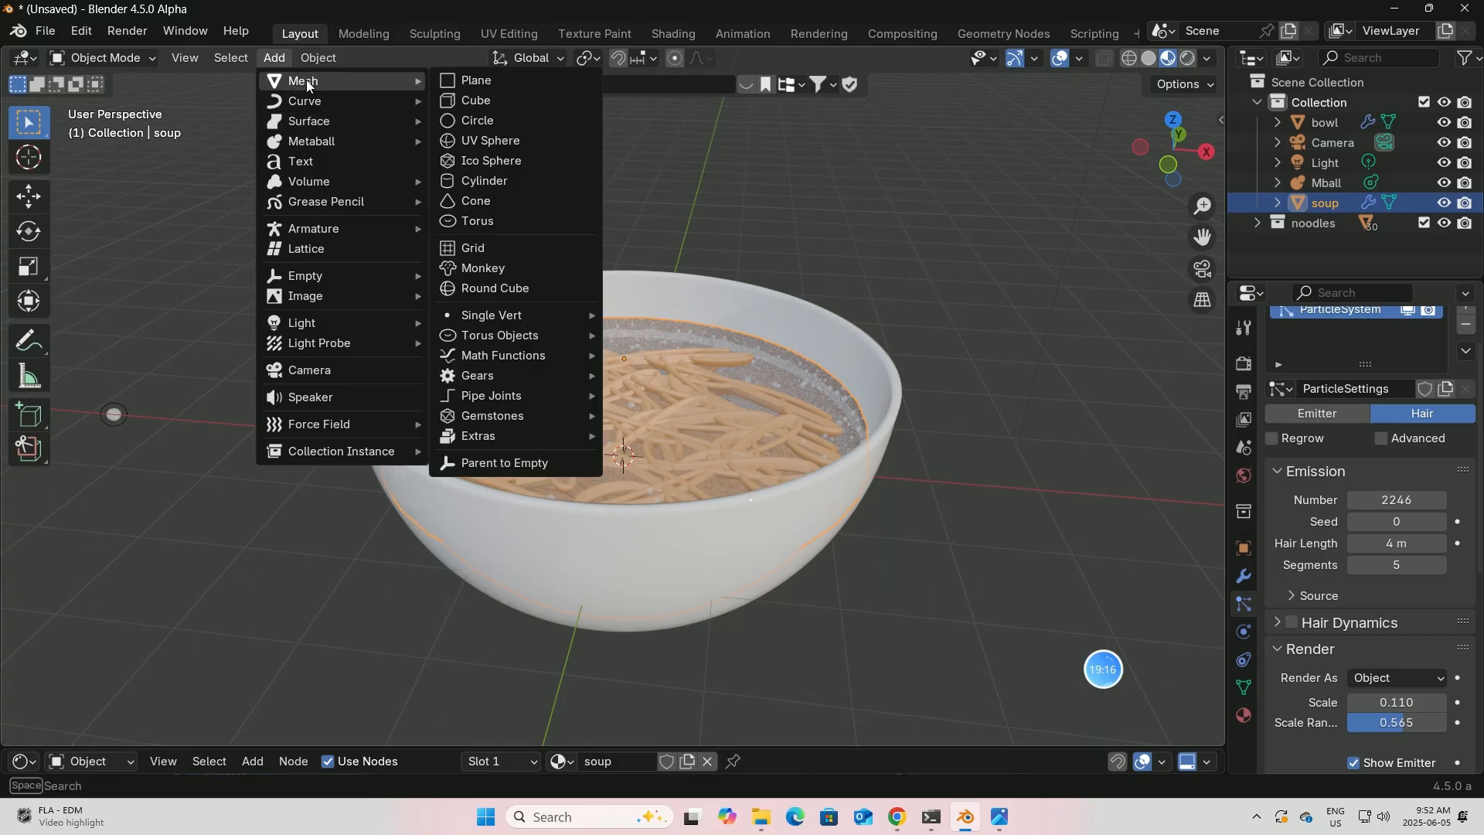
{"action": "left_click", "coordinate": [480, 183]}
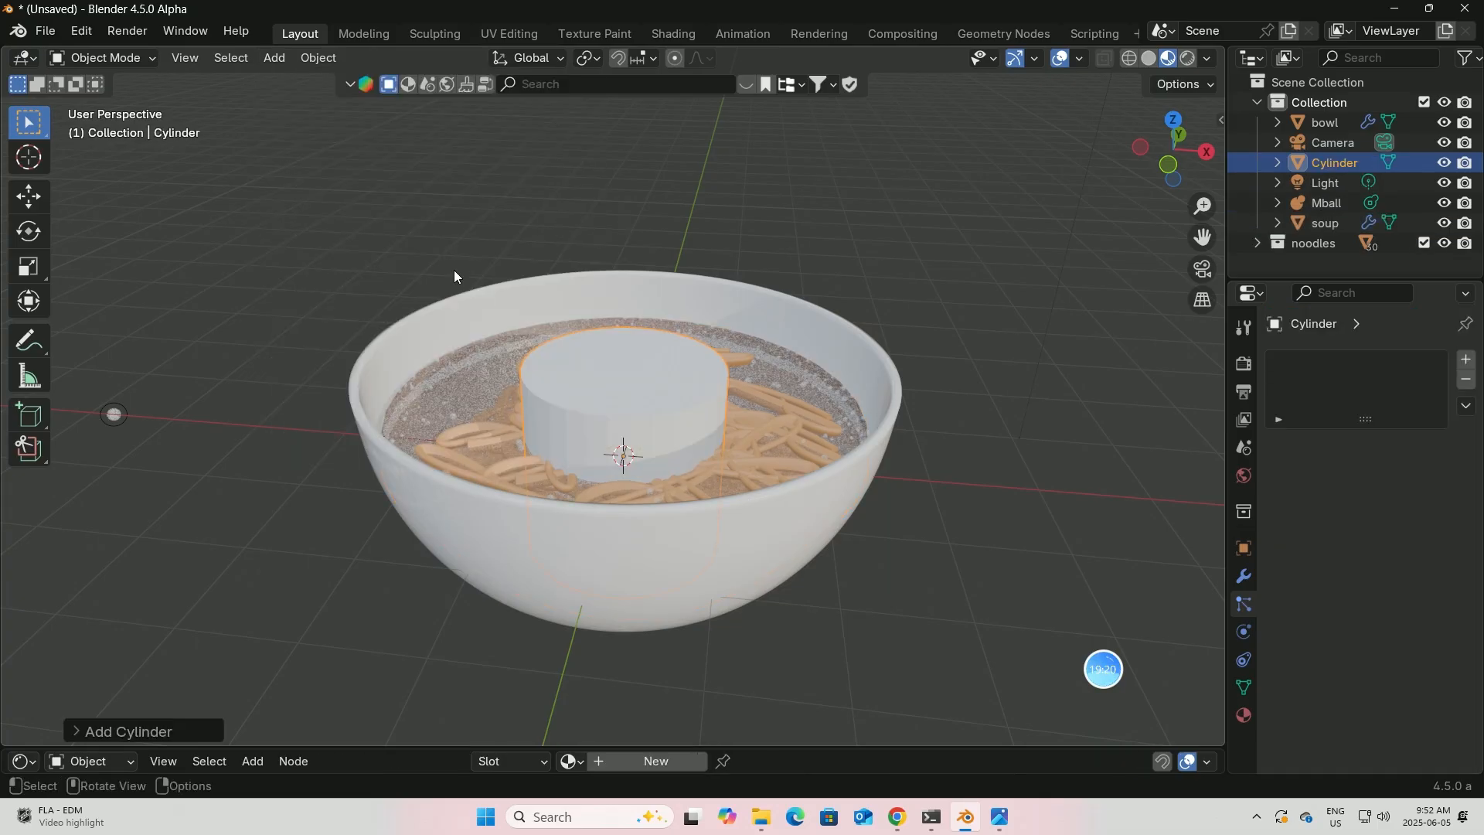
- Move the cylinder along X out of the bowl and scale it down uniformly to a small piece beside it
{"action": "key", "text": "shift+space"}
{"action": "key", "text": "g"}
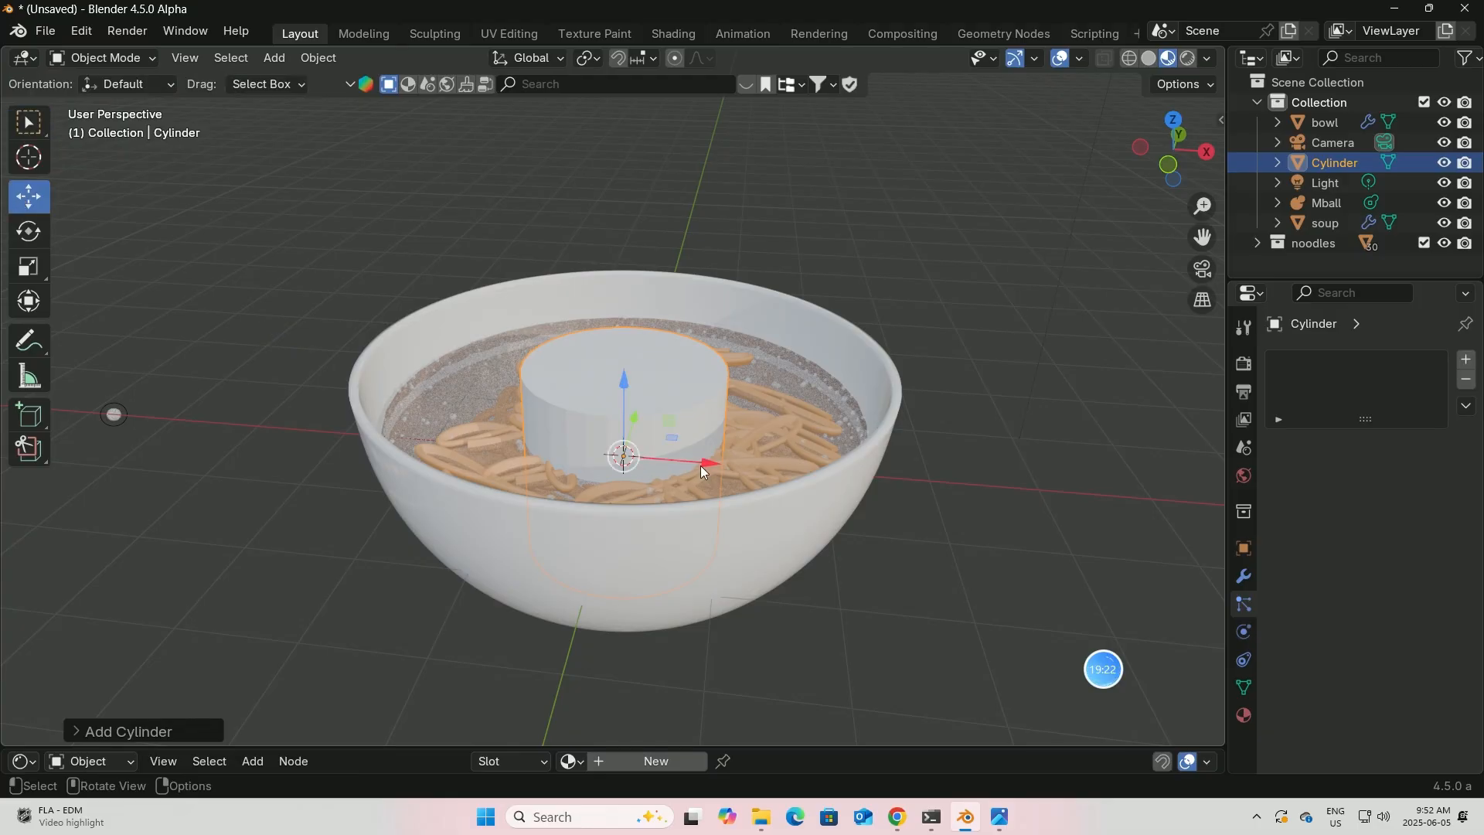
{"action": "left_click_drag", "start_coordinate": [700, 465], "coordinate": [1092, 464]}
{"action": "key", "text": "shift+space"}
{"action": "key", "text": "s"}
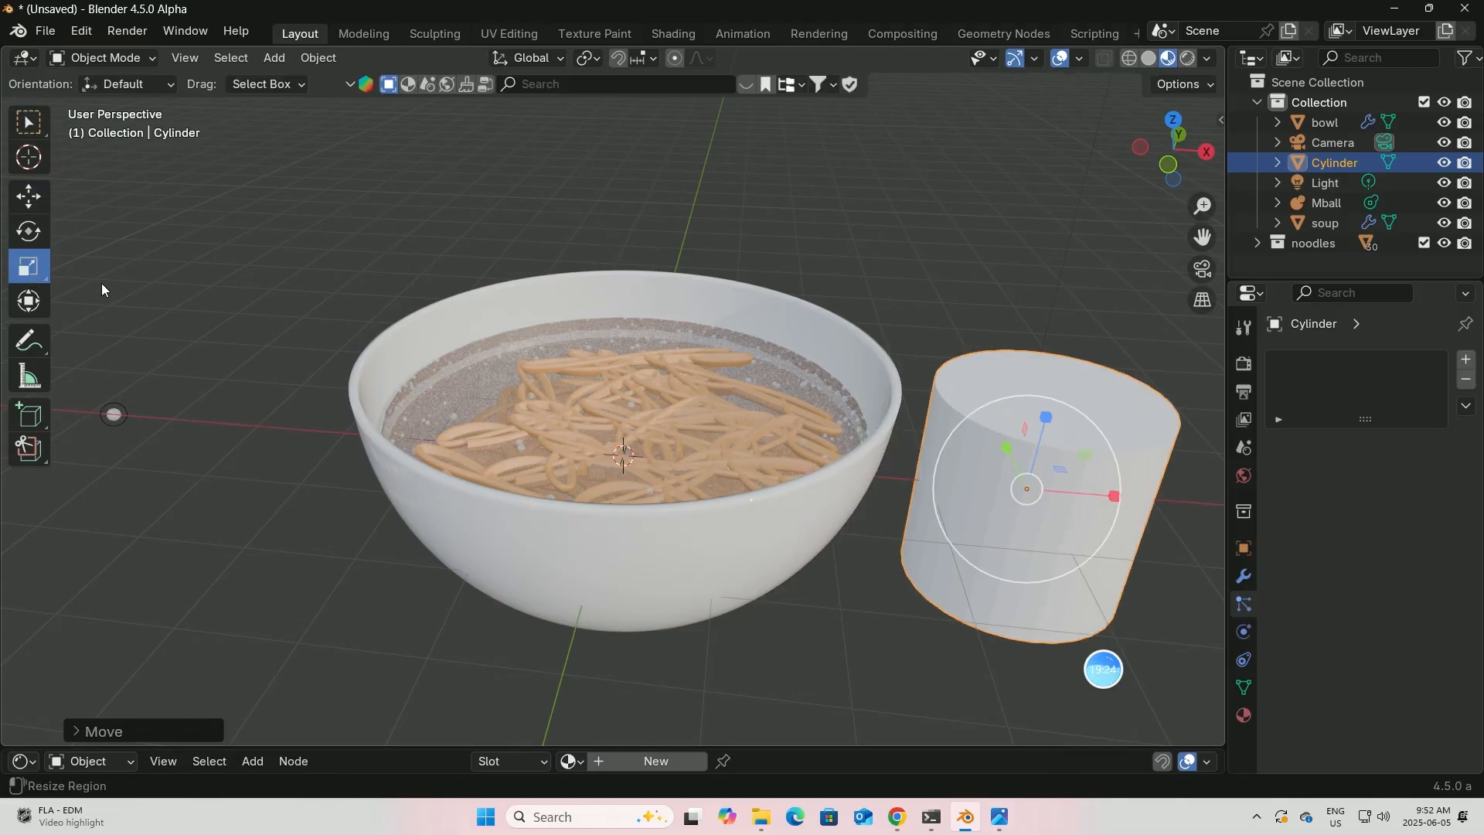
{"action": "left_click_drag", "start_coordinate": [1064, 408], "coordinate": [1028, 466]}
{"action": "middle_click_drag", "start_coordinate": [1075, 367], "coordinate": [1055, 364]}
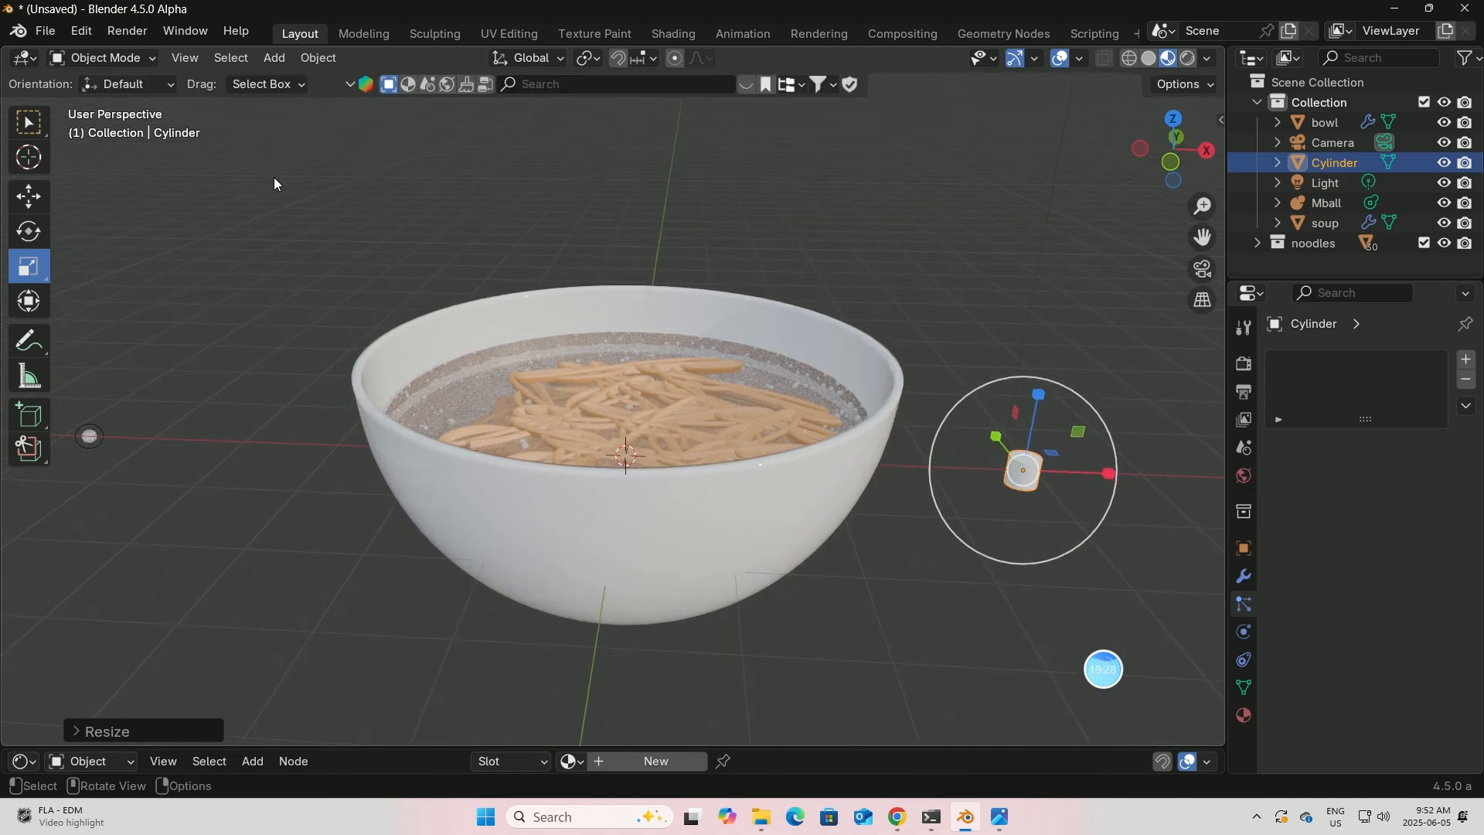
- Delete the cylinder's top and bottom cap faces in Edit Mode to leave an open tube
{"action": "left_click", "coordinate": [157, 62]}
{"action": "left_click", "coordinate": [108, 103]}
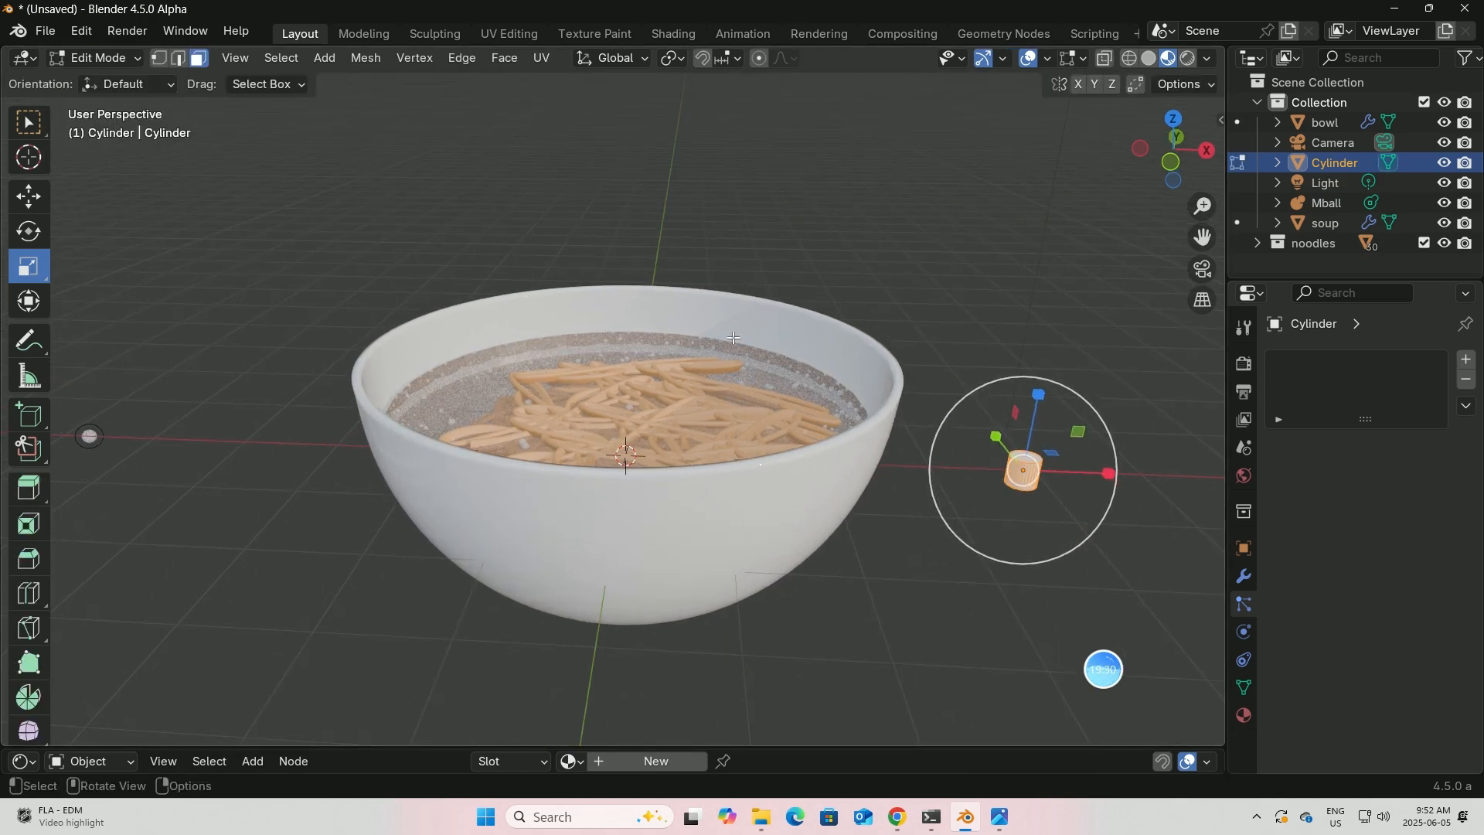
{"action": "left_click", "coordinate": [1040, 448]}
{"action": "key", "text": "w"}
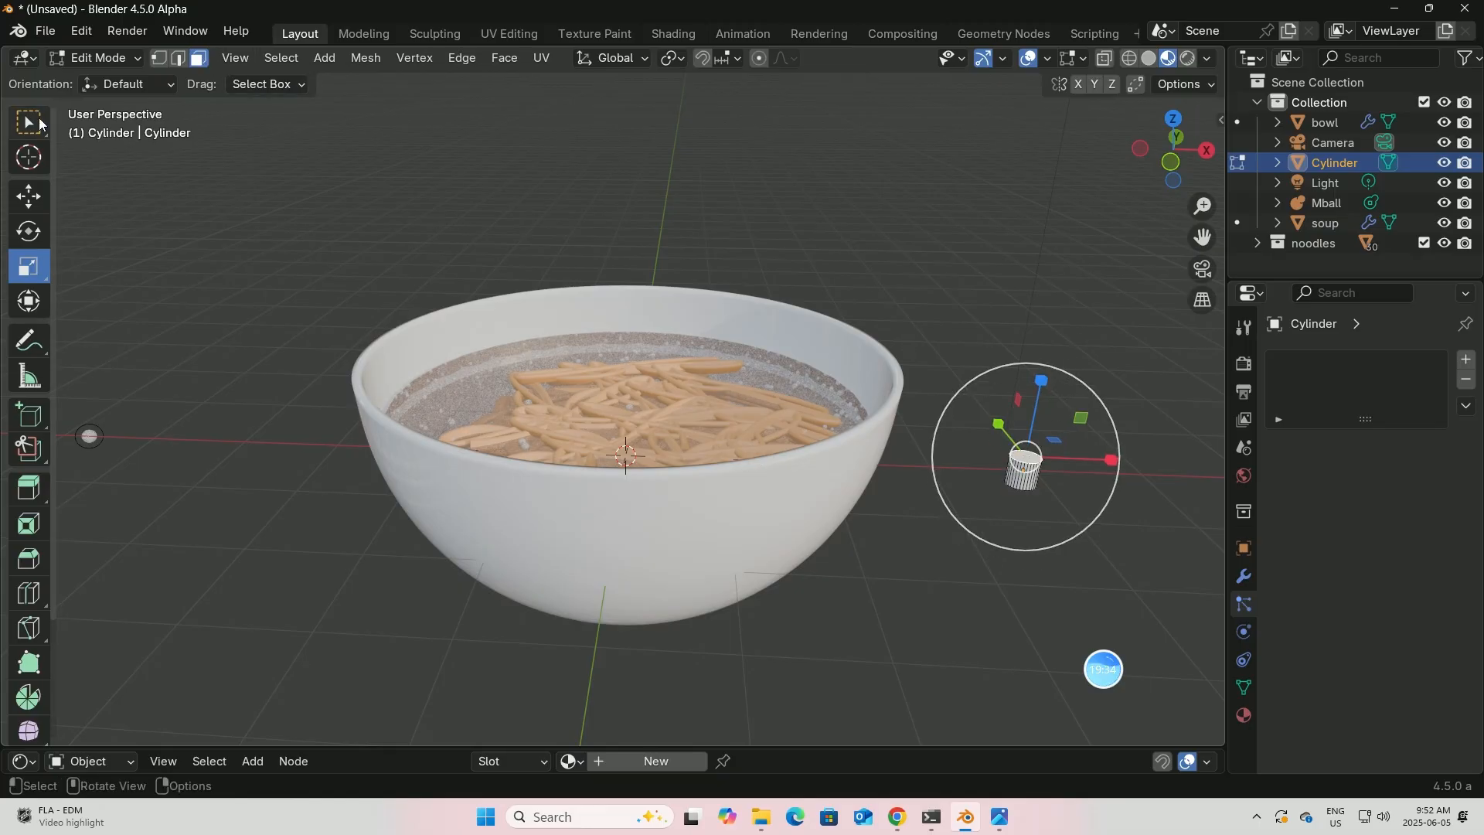
{"action": "middle_click_drag", "start_coordinate": [934, 350], "coordinate": [981, 459]}
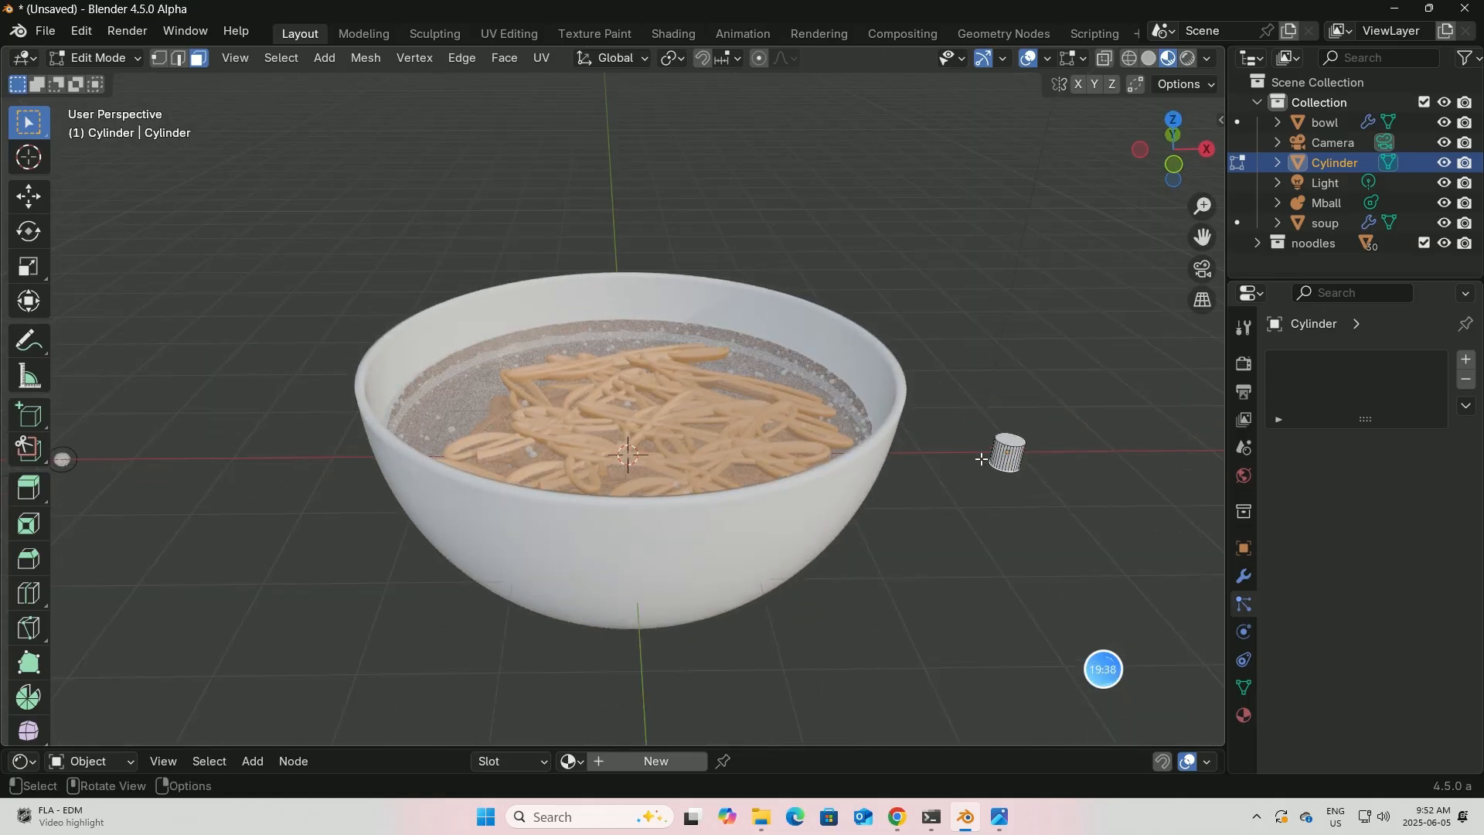
{"action": "key", "text": "x"}
{"action": "left_click", "coordinate": [912, 464]}
{"action": "middle_click_drag", "start_coordinate": [1029, 431], "coordinate": [1043, 464]}
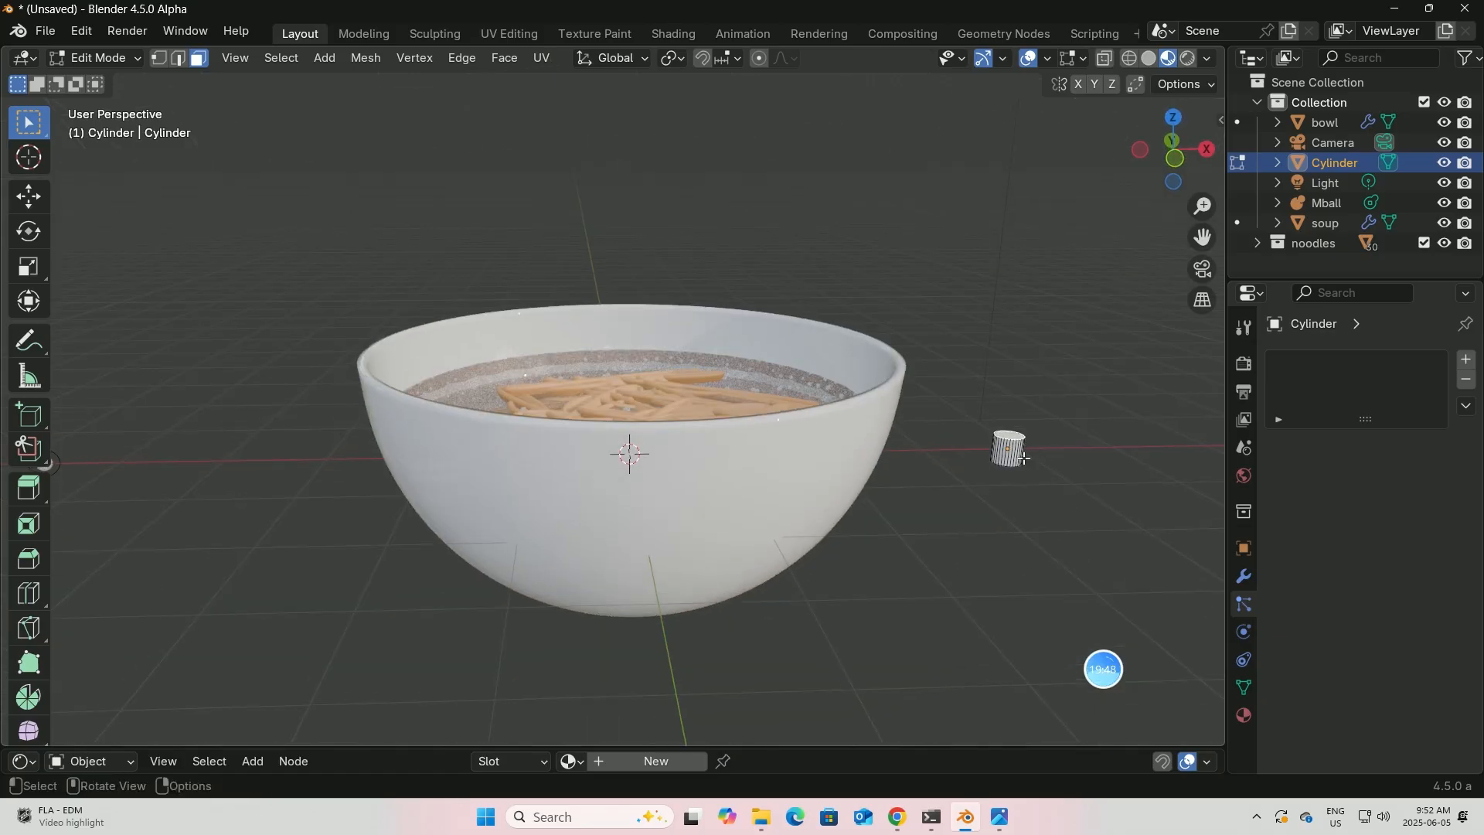
{"action": "key", "text": "x"}
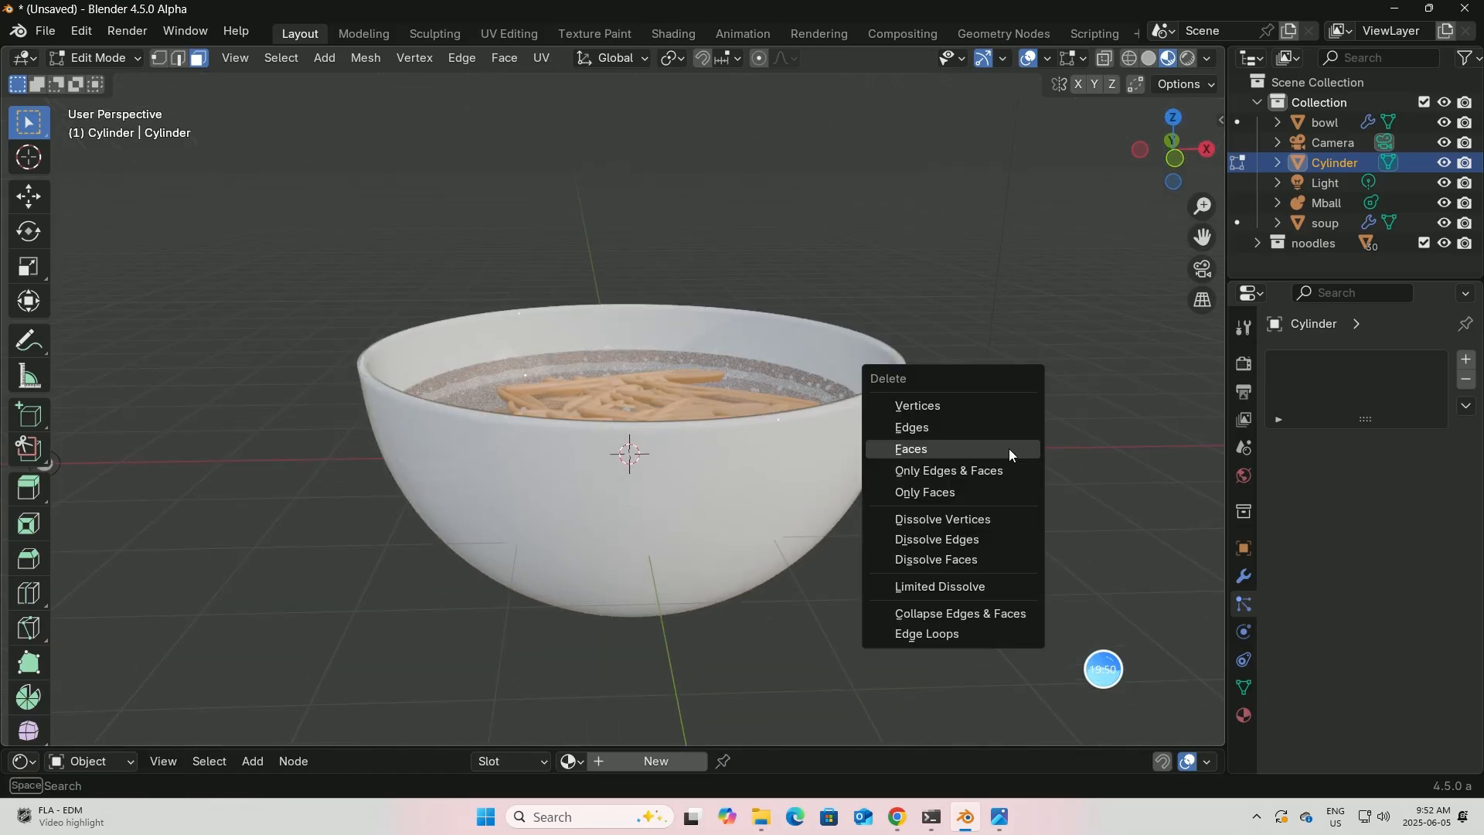
{"action": "left_click", "coordinate": [943, 444]}
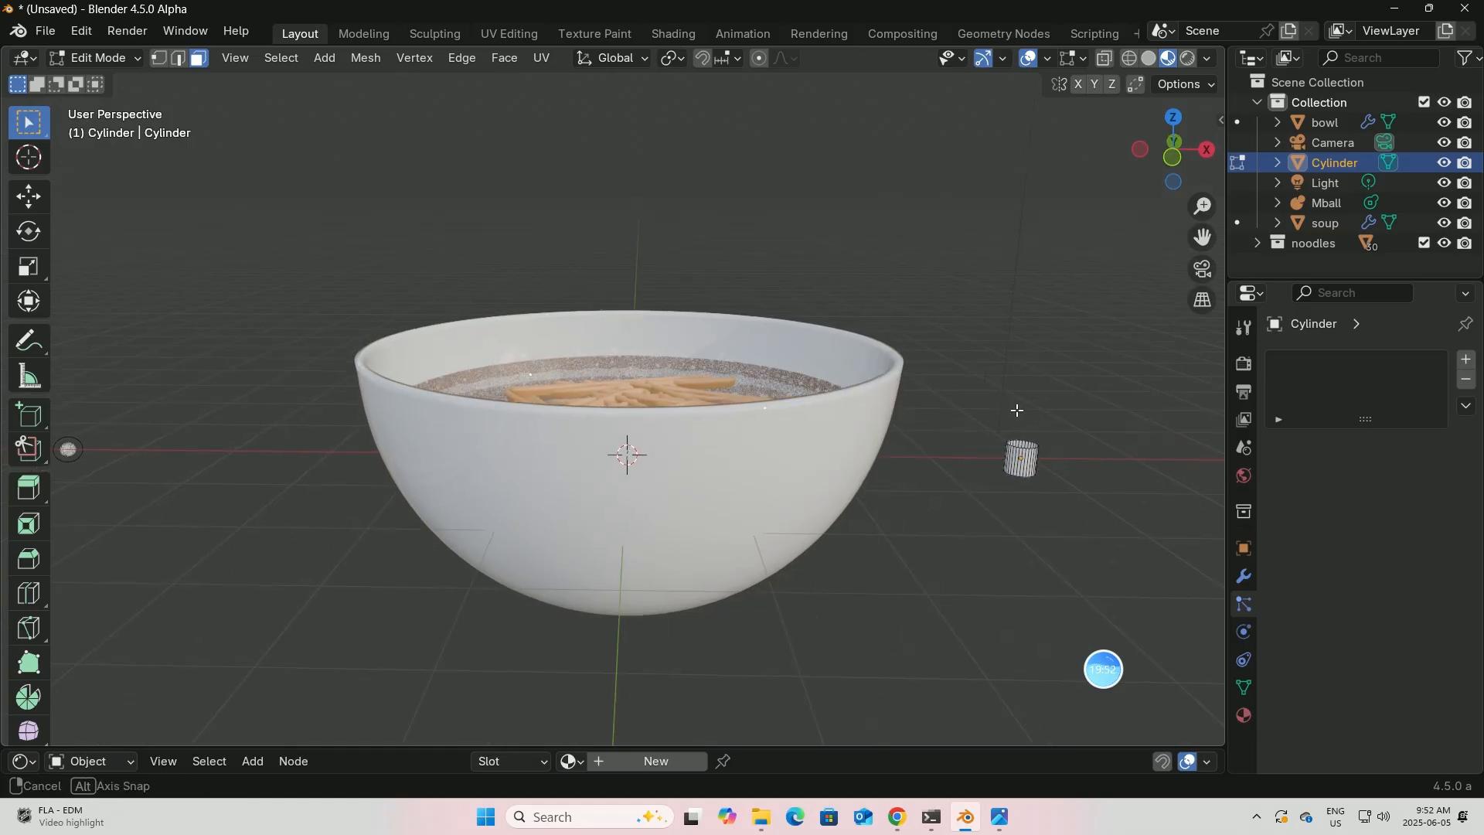
{"action": "middle_click_drag", "start_coordinate": [1050, 452], "coordinate": [1009, 443]}
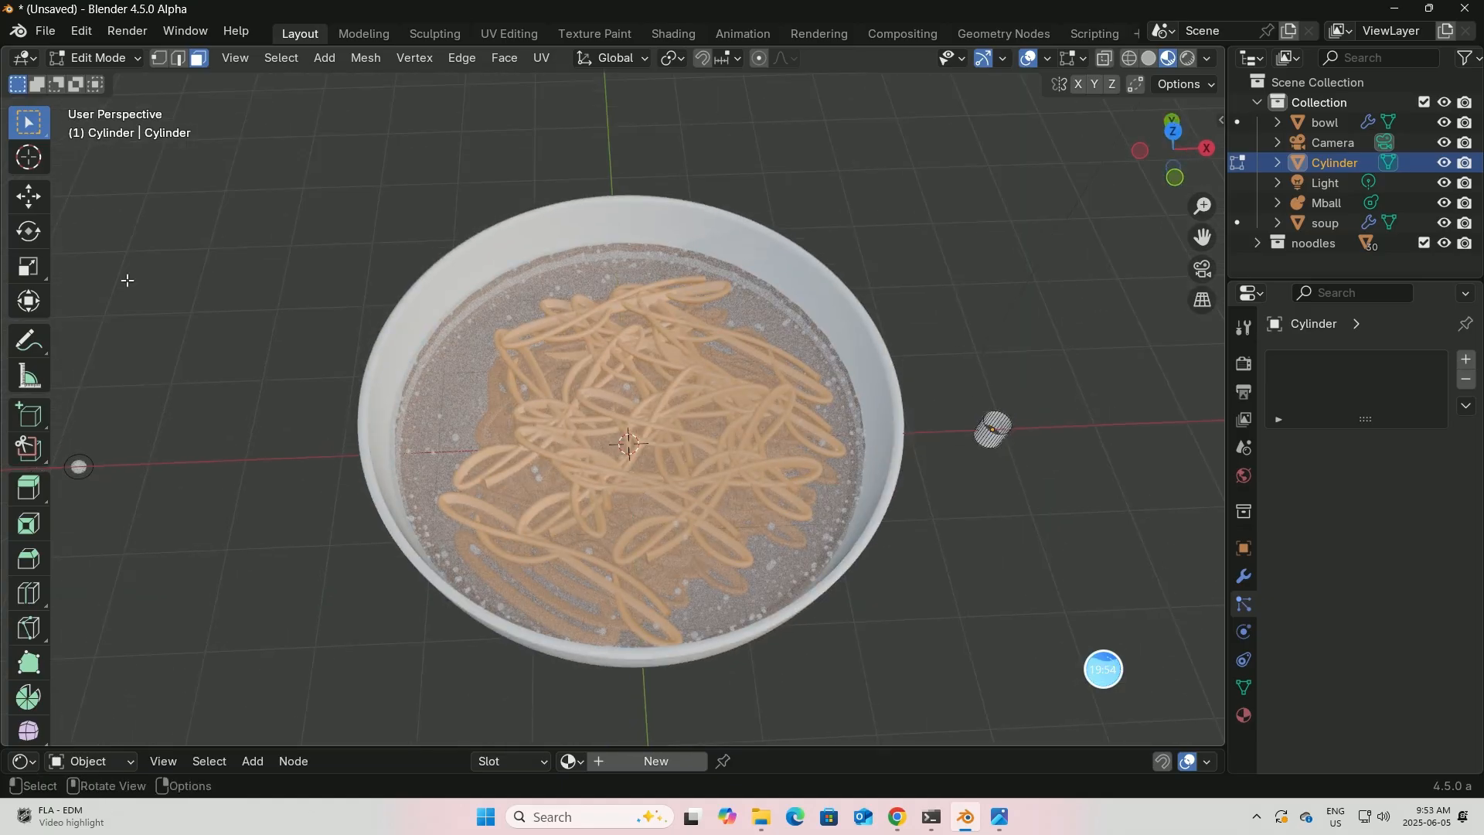
- Flatten the whole tube mesh along Y and stretch it along Z by about 2.1 times
{"action": "left_click", "coordinate": [28, 266]}
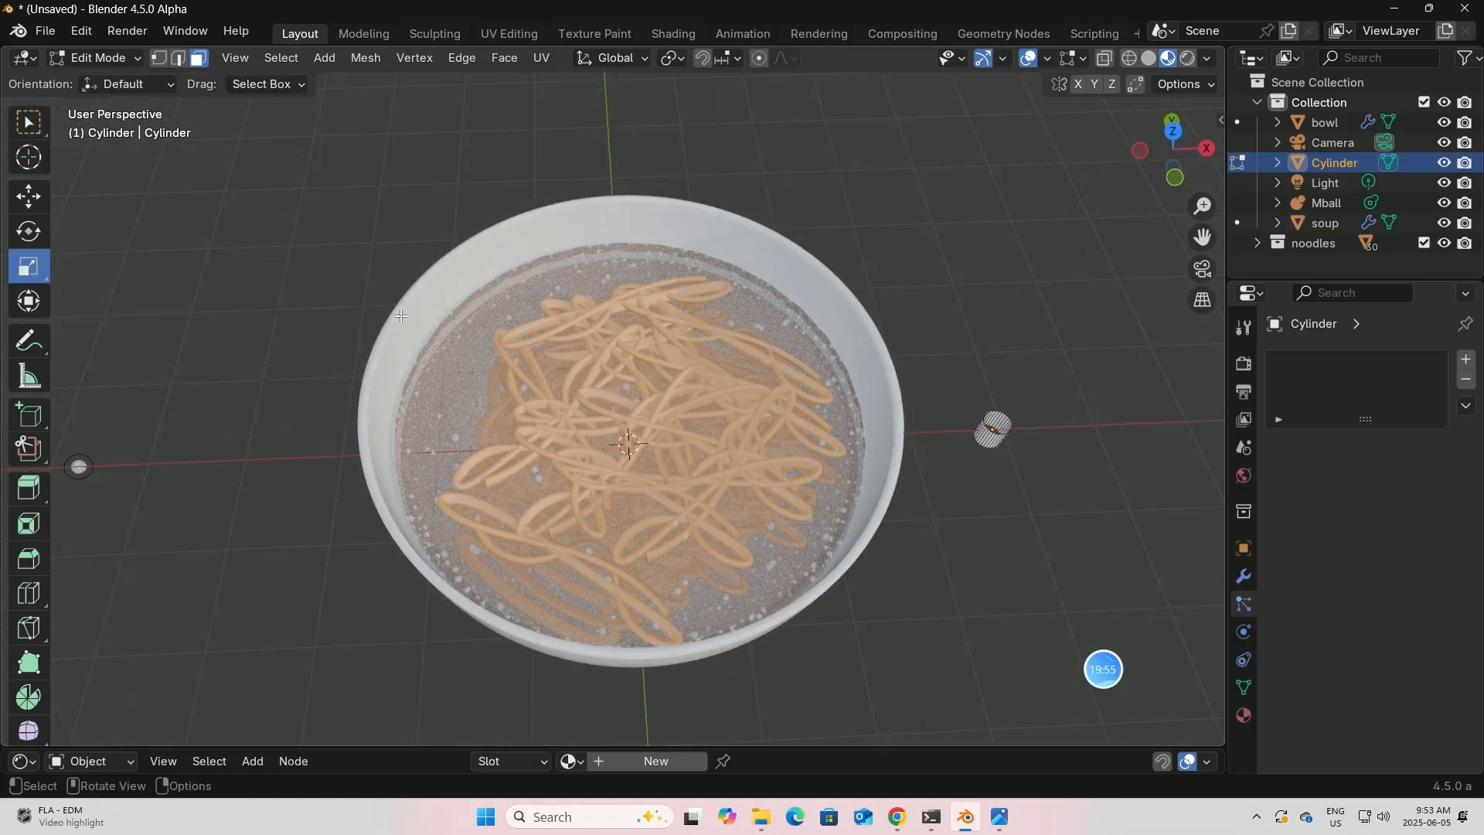
{"action": "left_click", "coordinate": [1013, 424]}
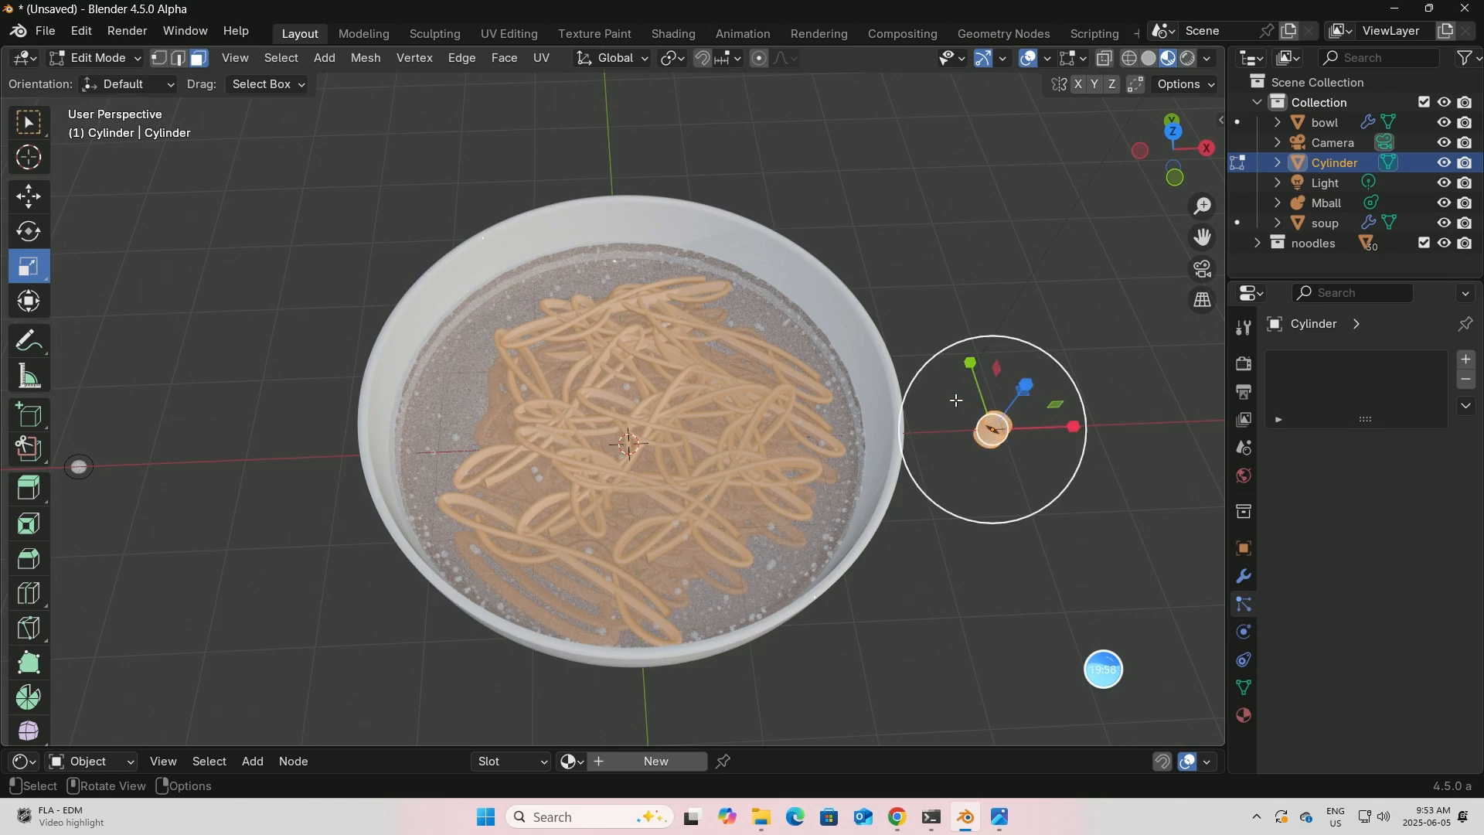
{"action": "left_click_drag", "start_coordinate": [970, 363], "coordinate": [992, 411]}
{"action": "middle_click_drag", "start_coordinate": [1073, 373], "coordinate": [1060, 295]}
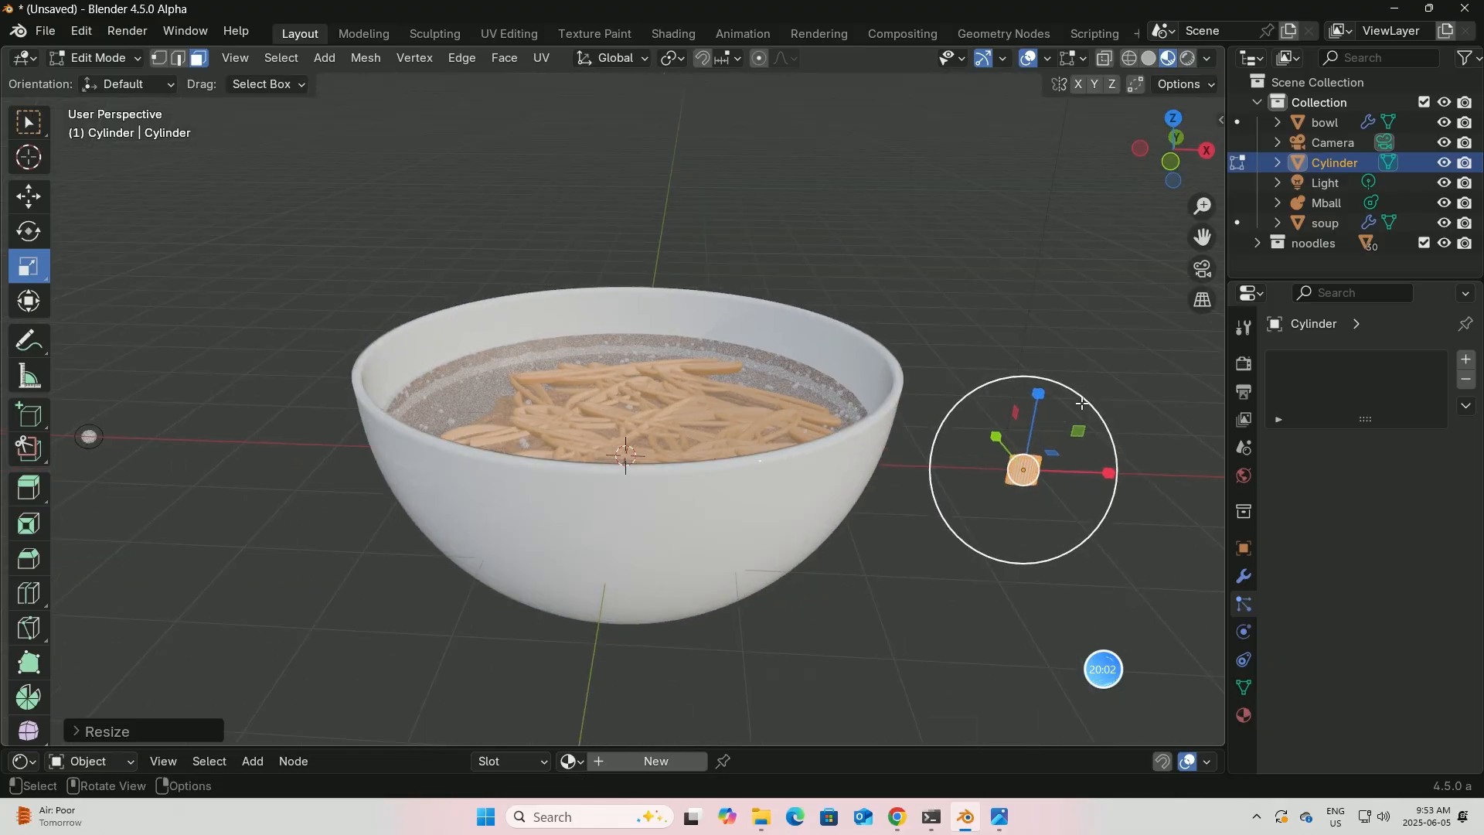
{"action": "left_click_drag", "start_coordinate": [1082, 405], "coordinate": [1034, 361]}
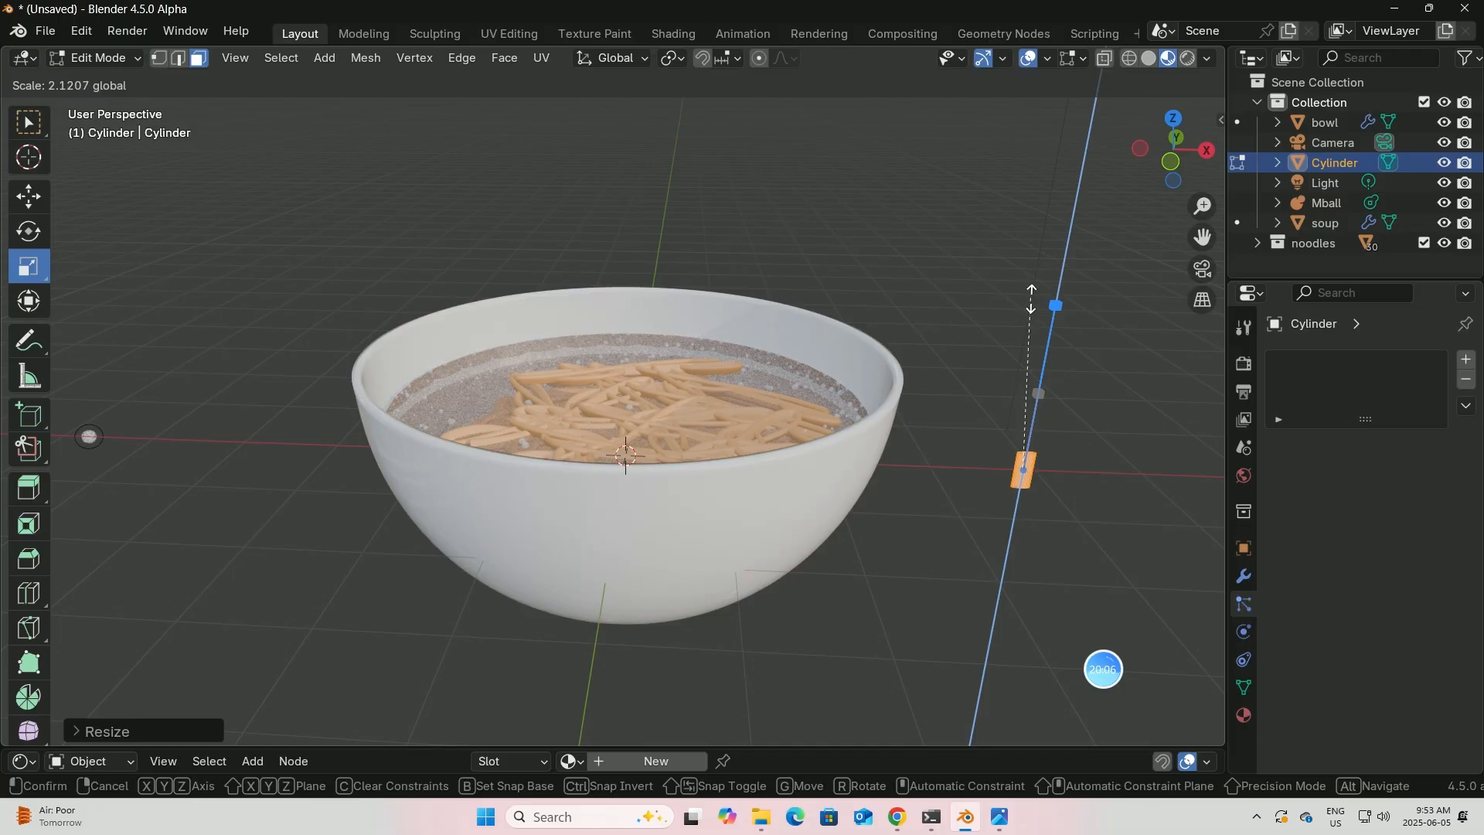
{"action": "left_click", "coordinate": [1028, 284]}
- Show the tube's material properties, return to Object Mode and apply Shade Auto Smooth to it
{"action": "left_click", "coordinate": [1242, 707]}
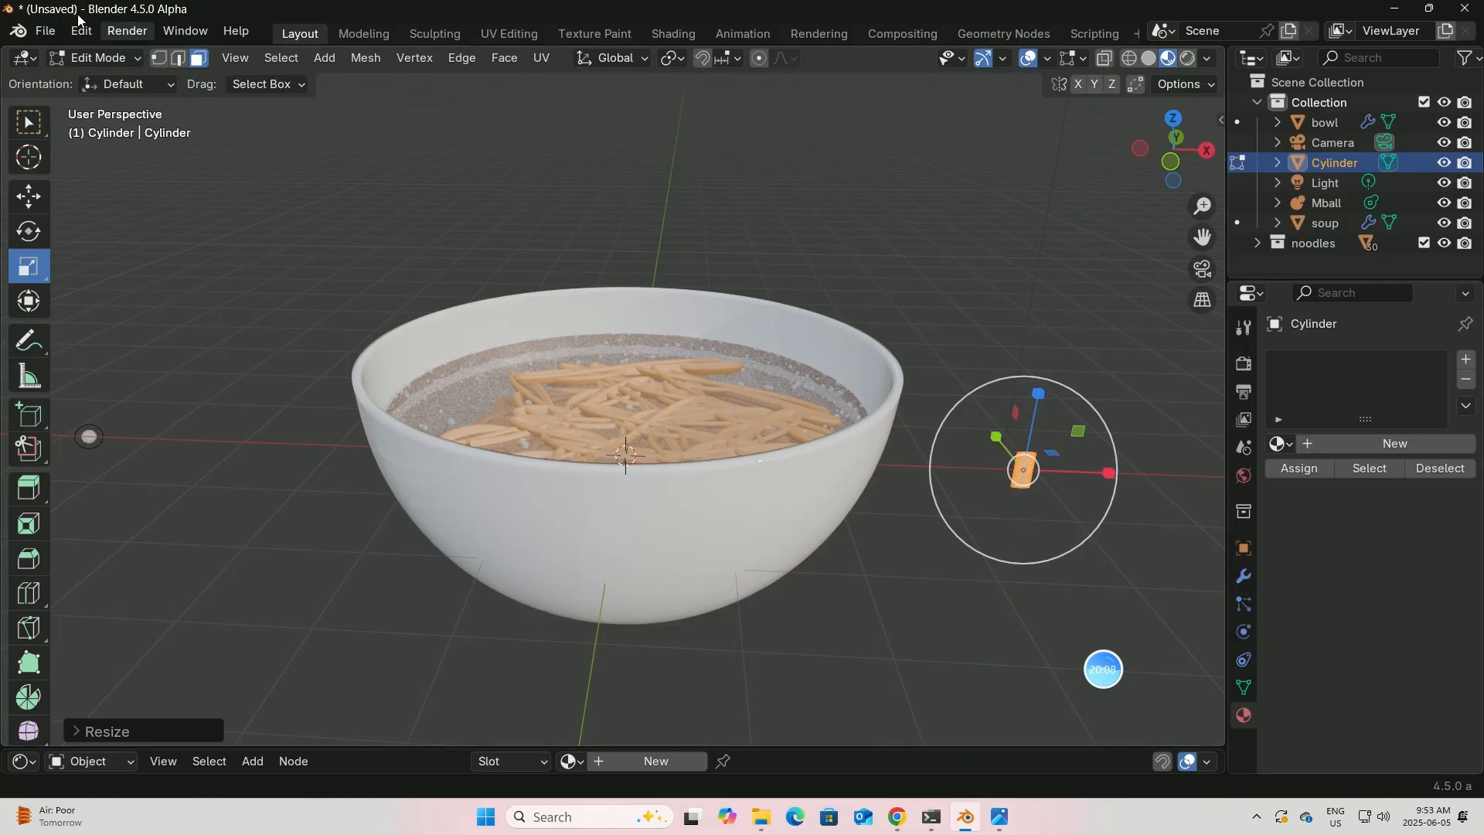
{"action": "left_click", "coordinate": [130, 58]}
{"action": "left_click", "coordinate": [111, 80]}
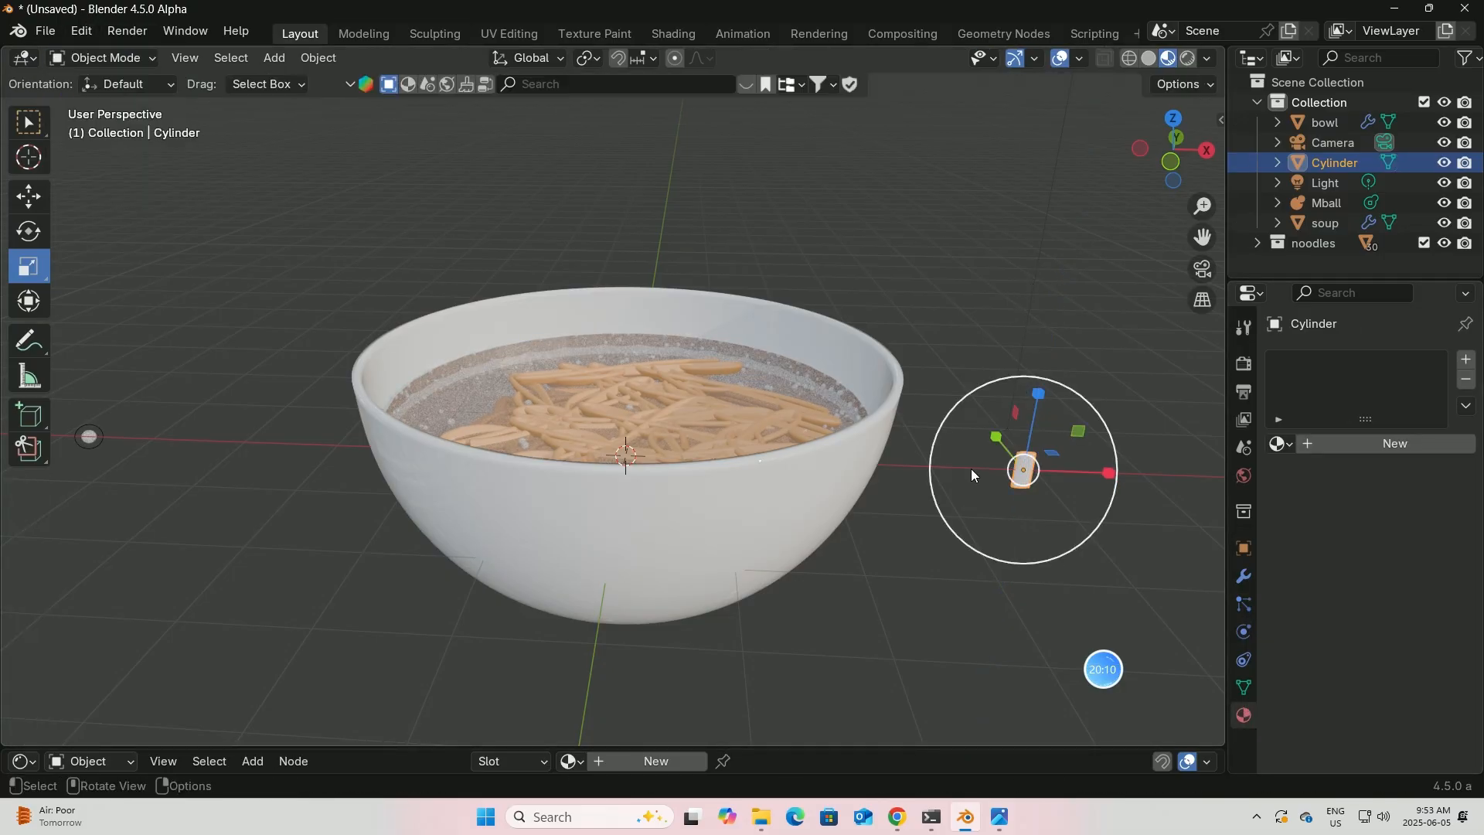
{"action": "right_click", "coordinate": [1028, 476]}
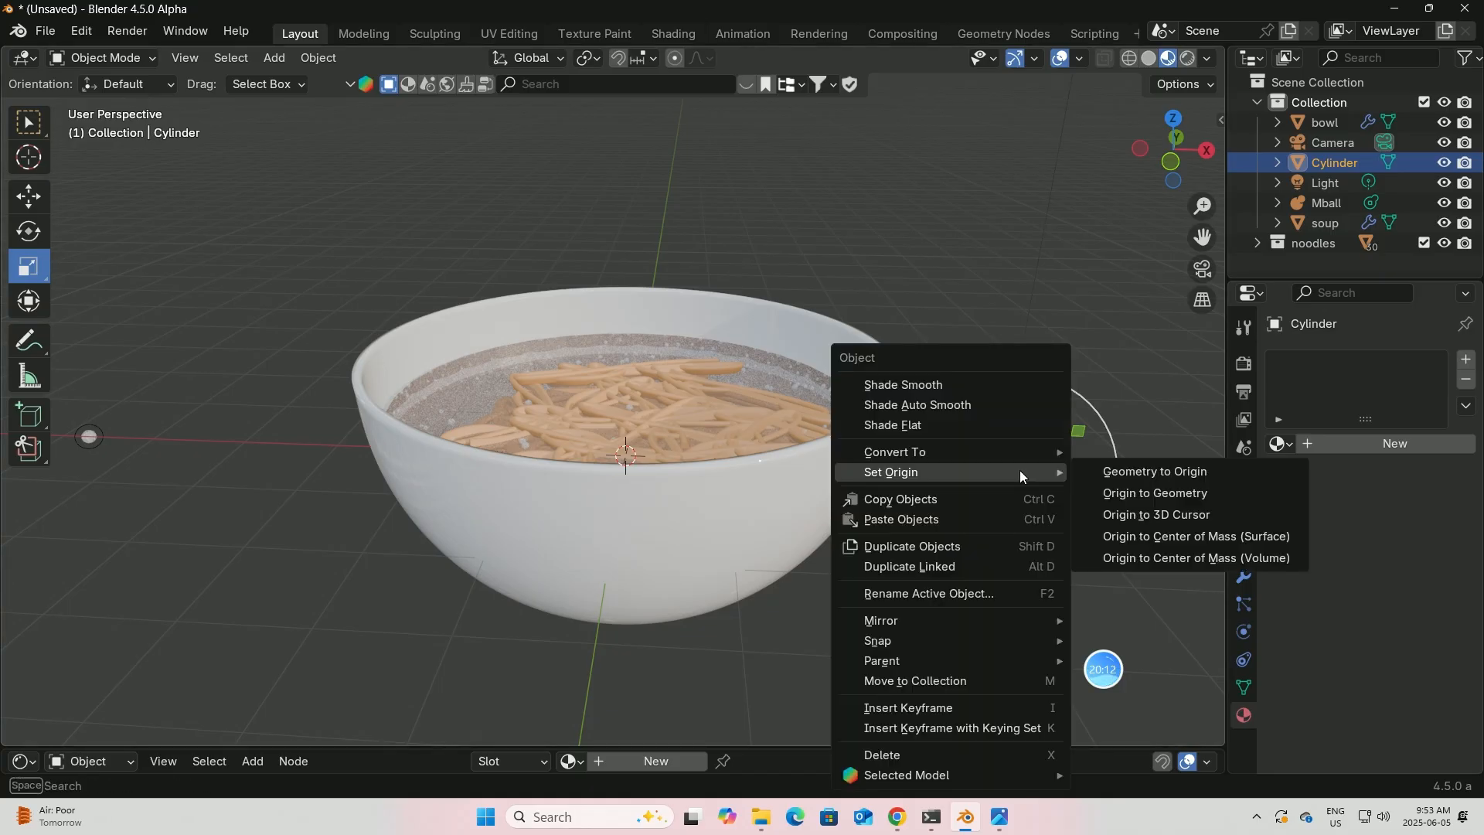
{"action": "left_click", "coordinate": [910, 406]}
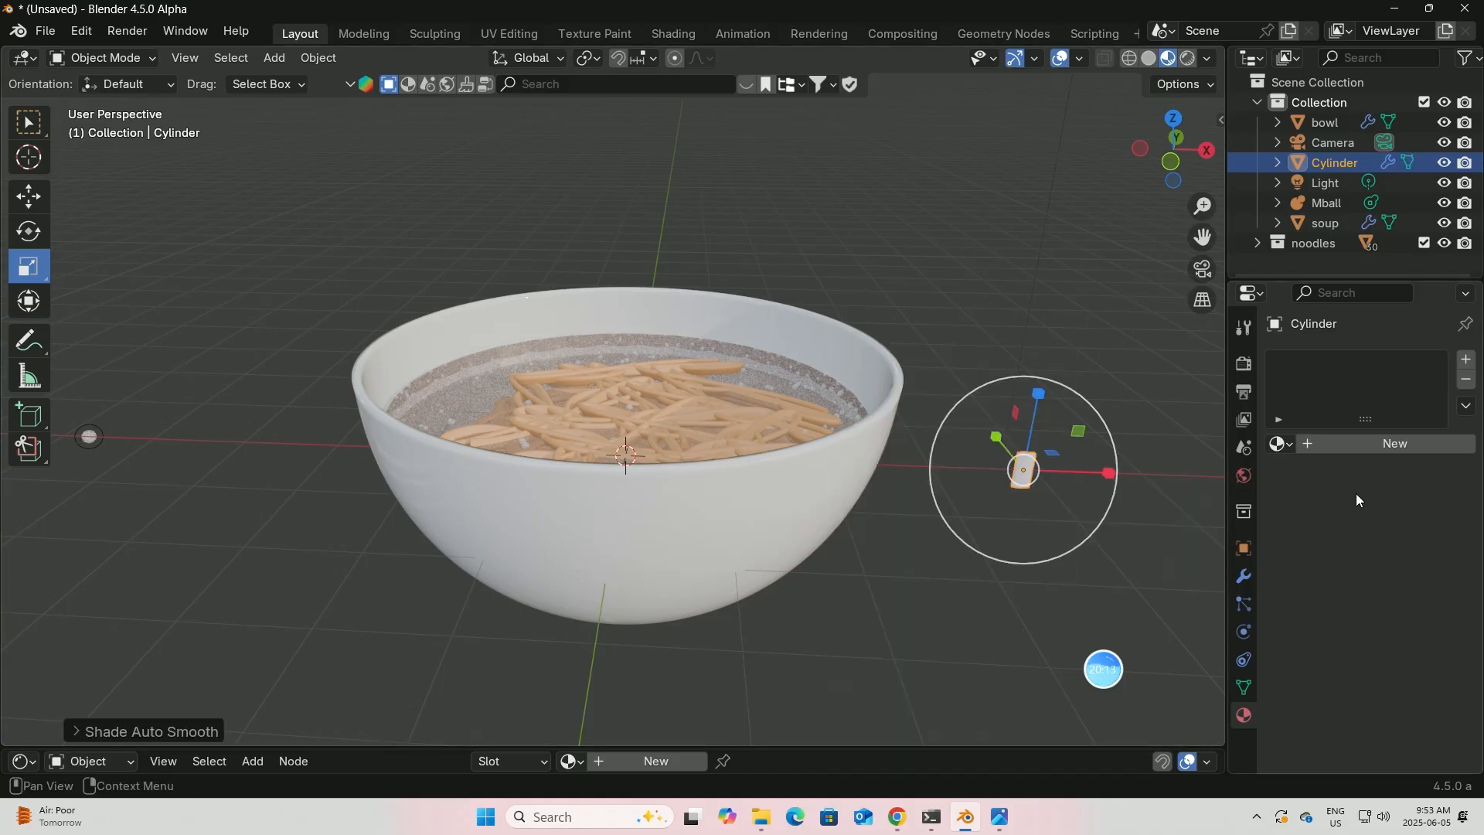
- Give the tube piece a new material with a dark green base color, hex #0B5F0DFF
{"action": "left_click", "coordinate": [1349, 442]}
{"action": "left_click", "coordinate": [1397, 567]}
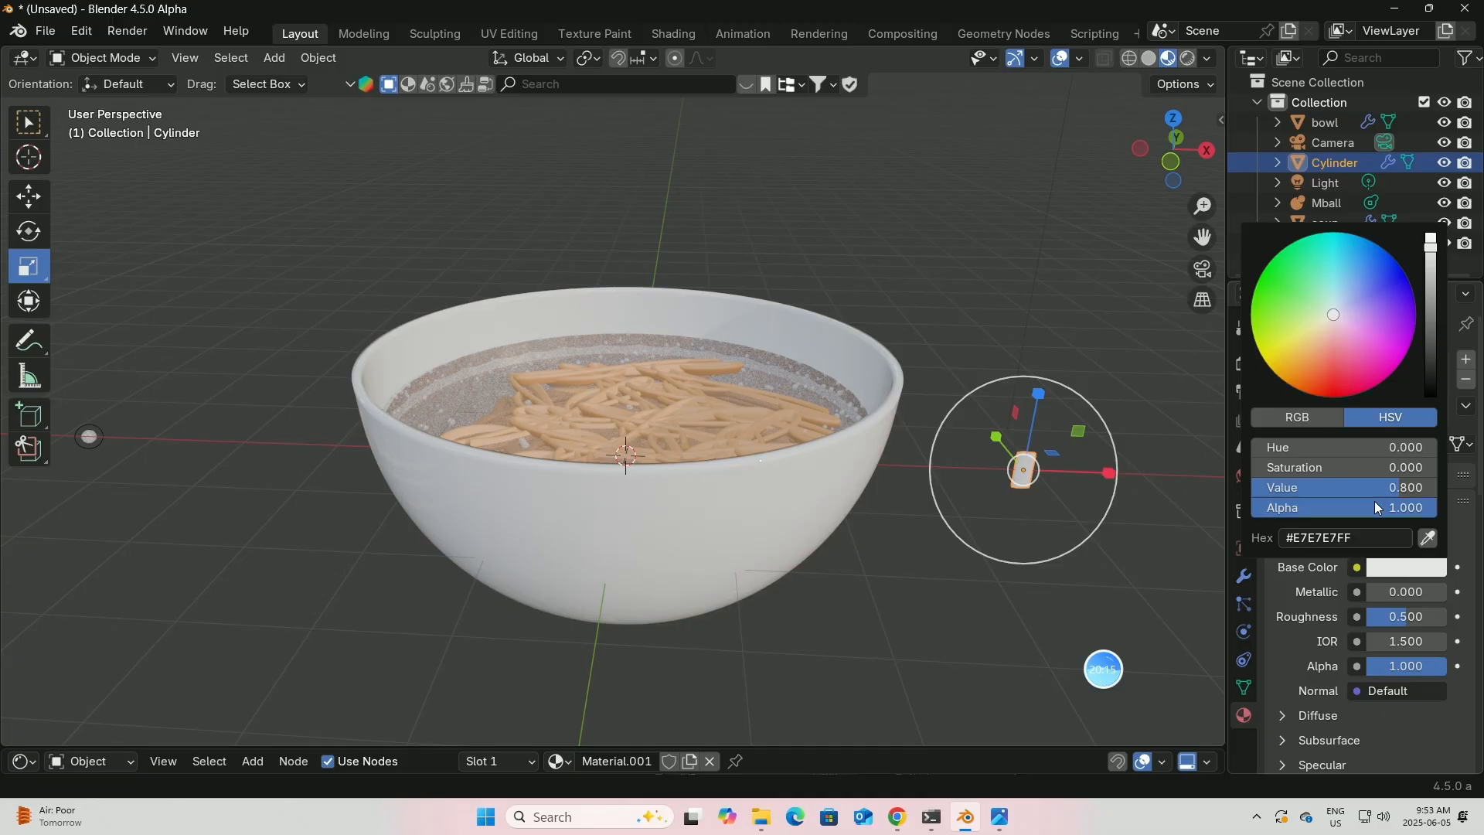
{"action": "left_click", "coordinate": [1270, 276]}
{"action": "left_click_drag", "start_coordinate": [1430, 249], "coordinate": [1430, 343]}
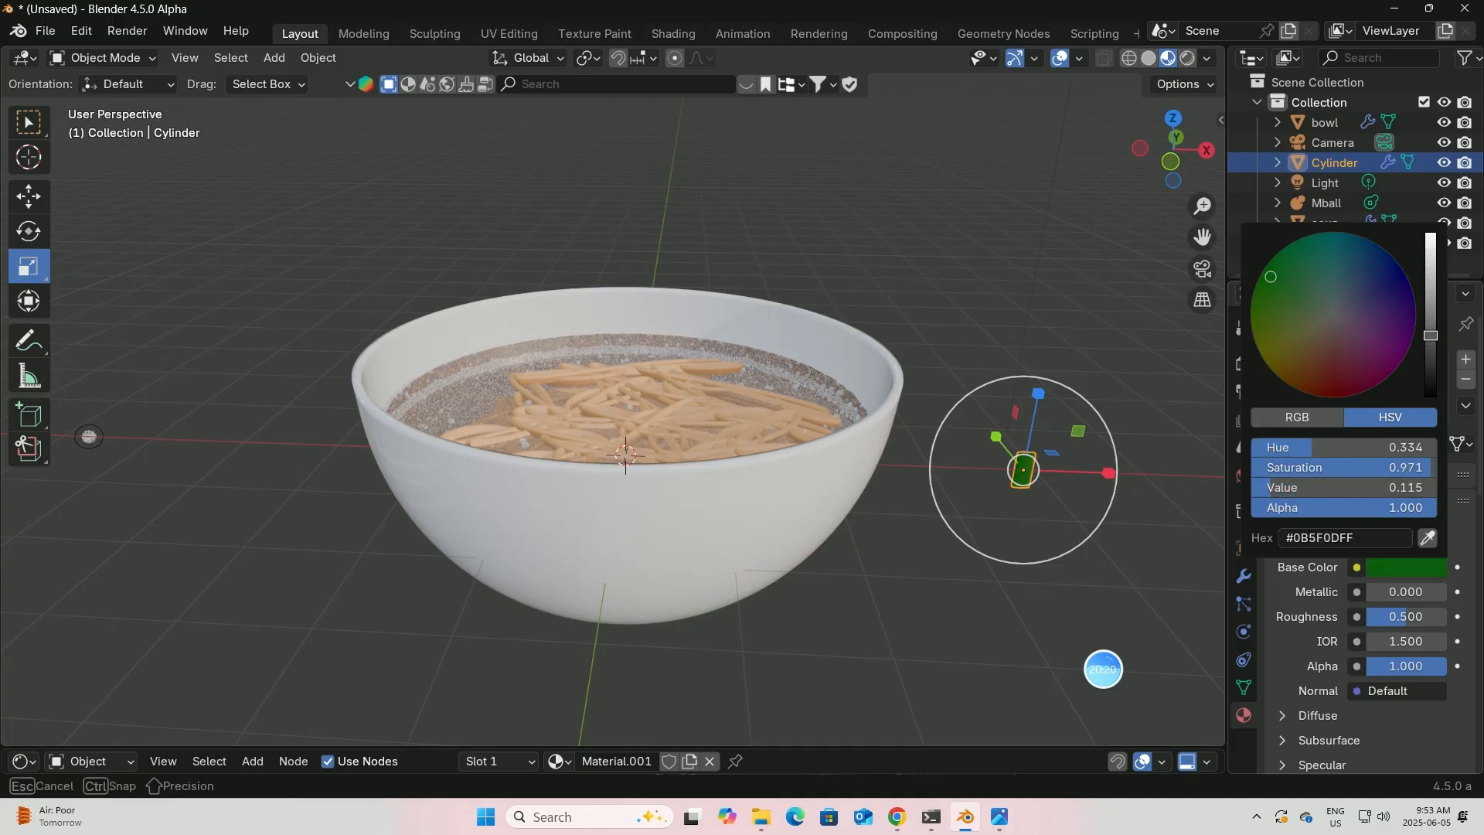
{"action": "key", "text": "w"}
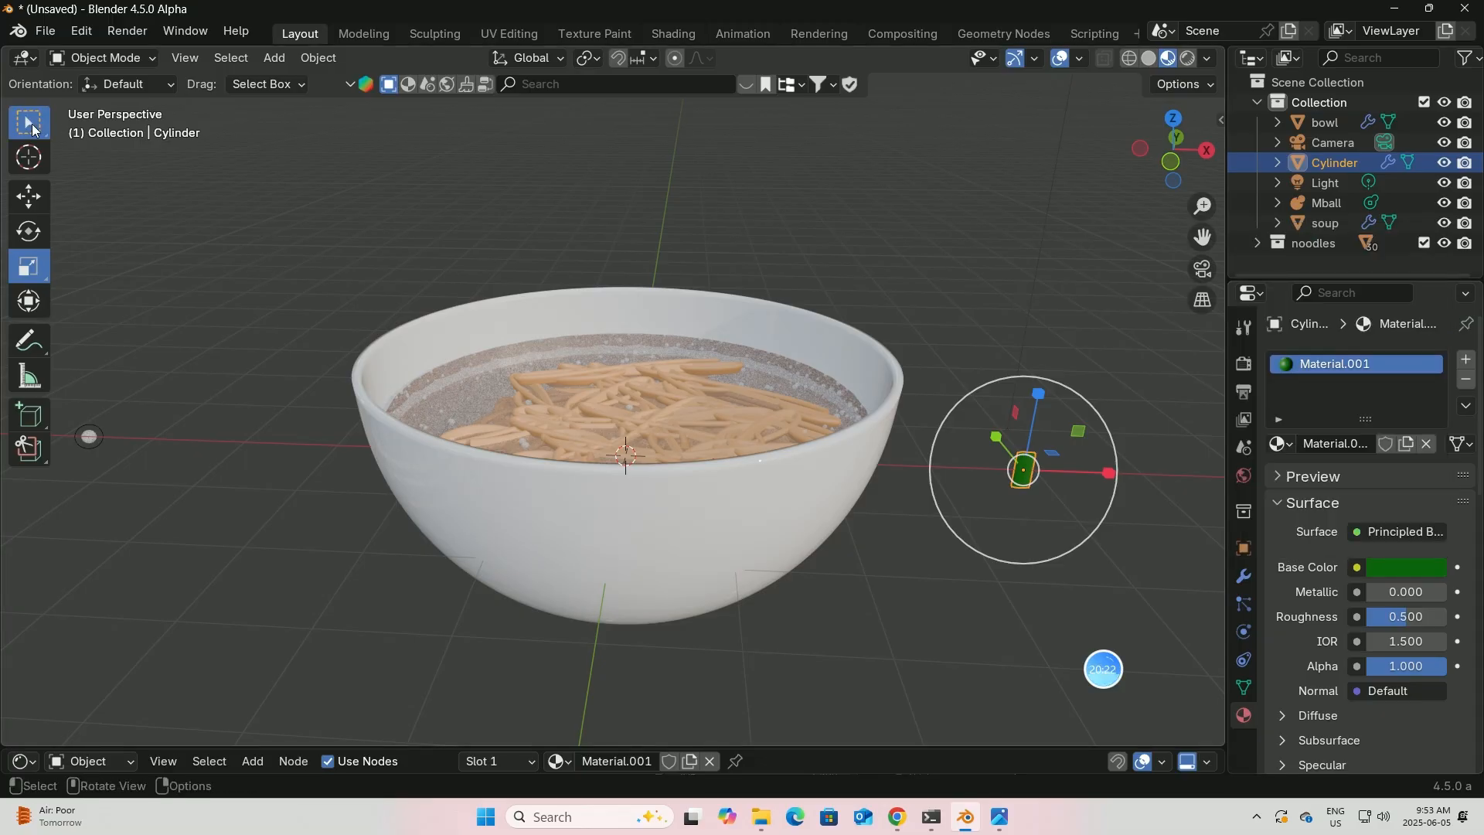
- Rename the soup's existing hair particle system as bubble
{"action": "left_click", "coordinate": [469, 380]}
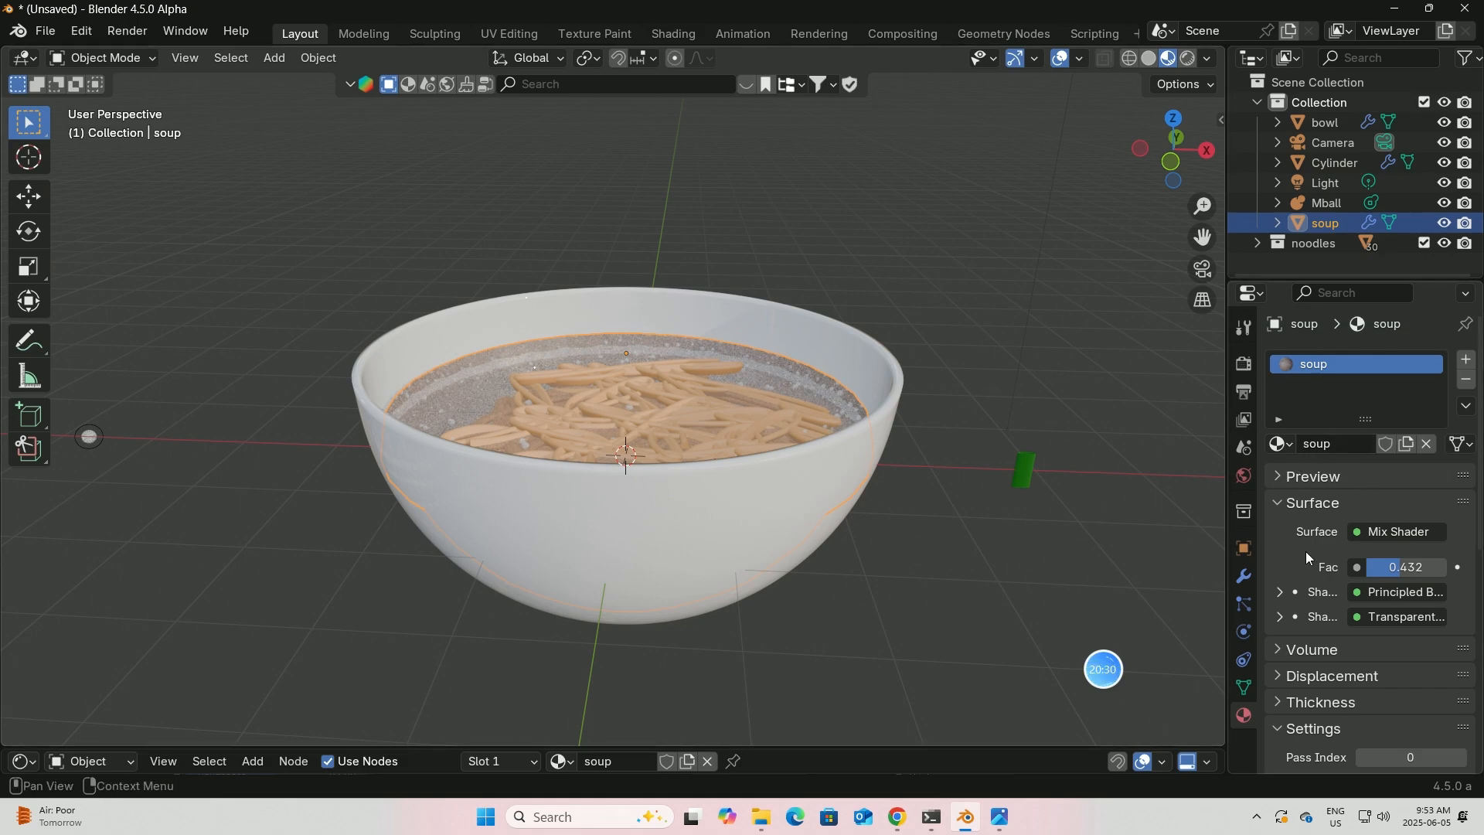
{"action": "left_click", "coordinate": [1243, 603]}
{"action": "double_click", "coordinate": [1333, 364]}
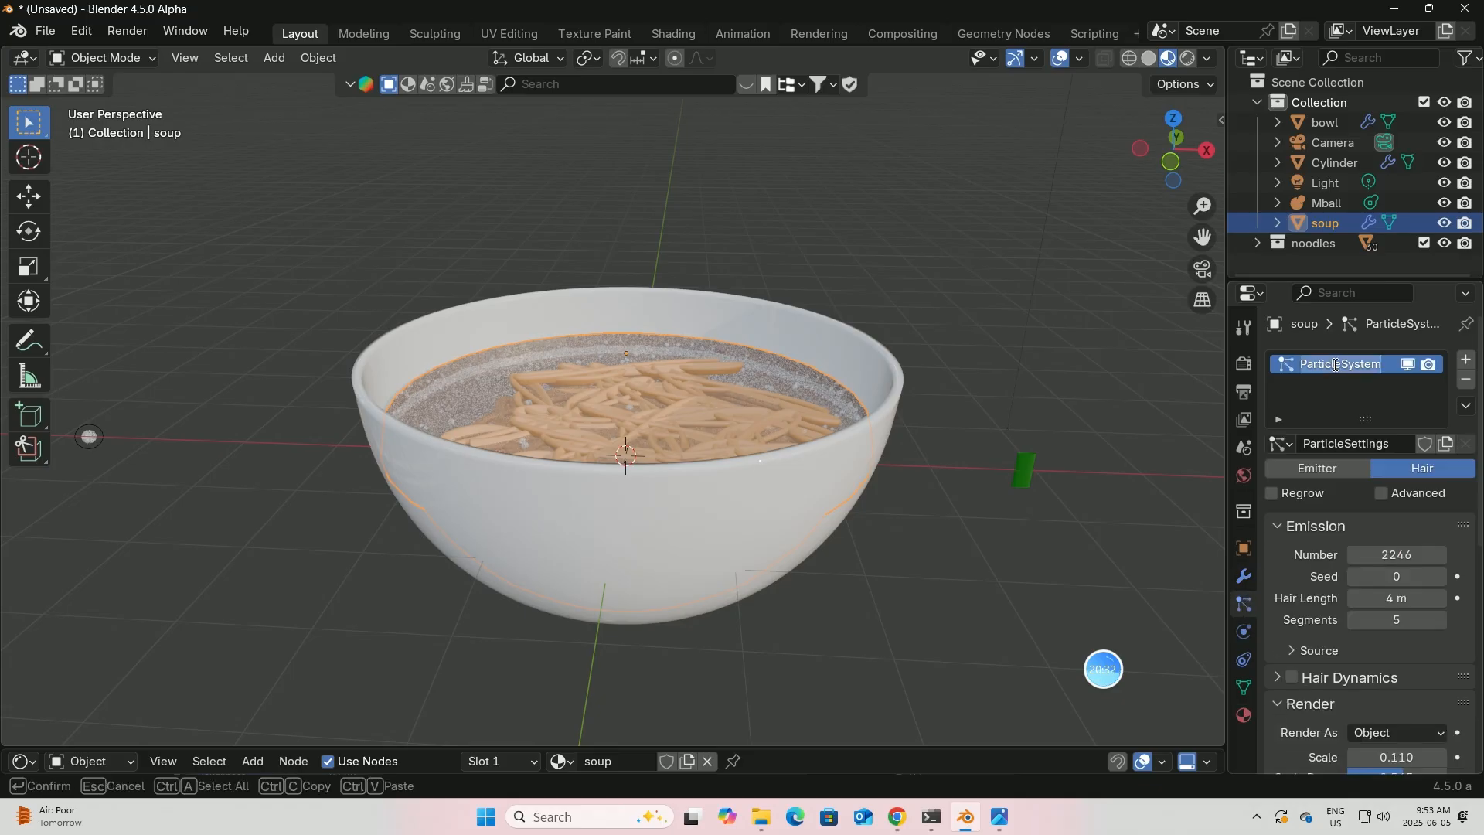
{"action": "key", "text": "BackSpace"}
{"action": "type", "text": "bubble"}
{"action": "key", "text": "Return"}
- Add a second particle system to the soup and name it green onion
{"action": "left_click", "coordinate": [1465, 359]}
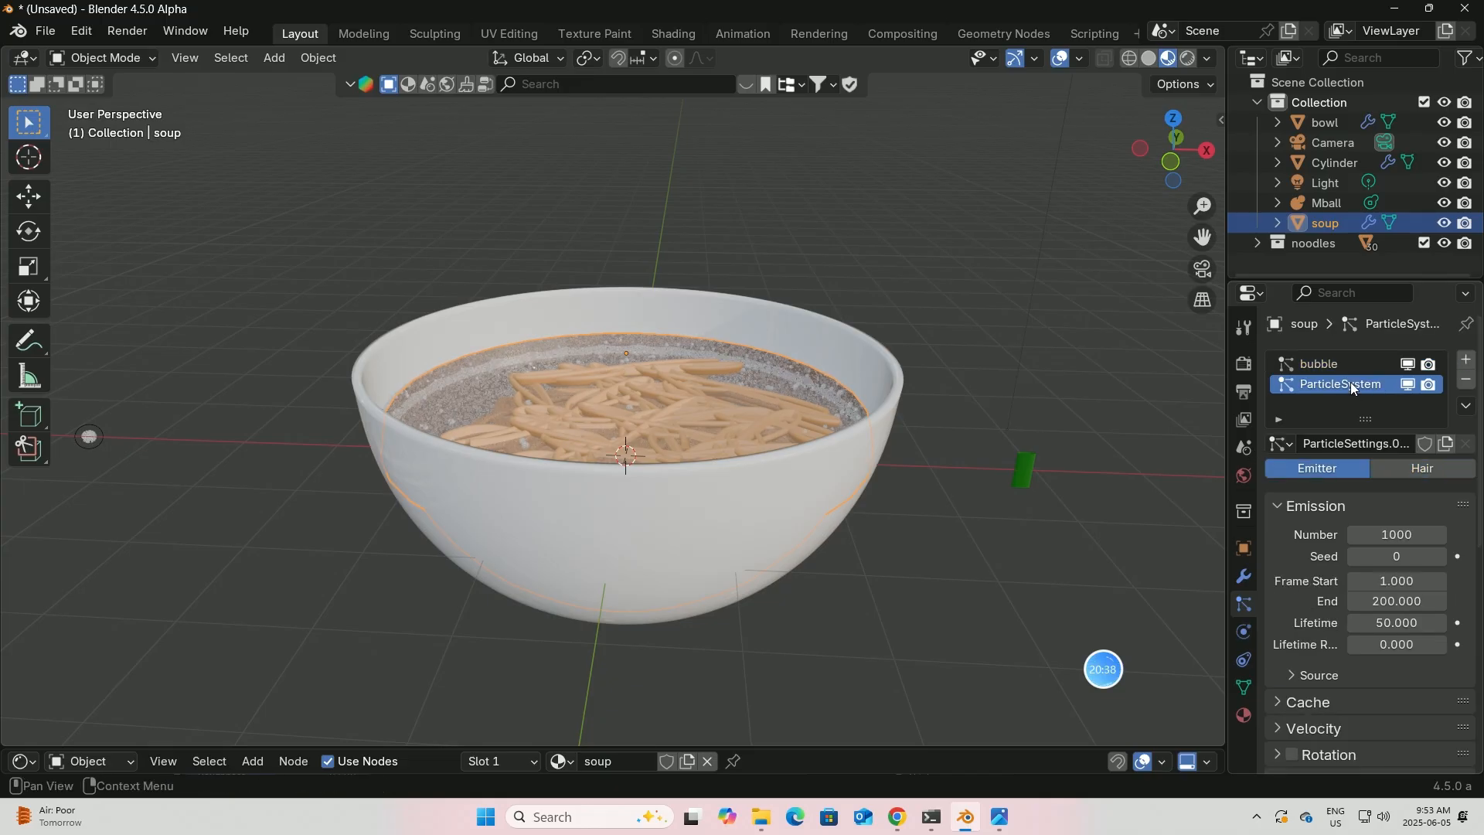
{"action": "double_click", "coordinate": [1352, 386]}
{"action": "type", "text": "gree"}
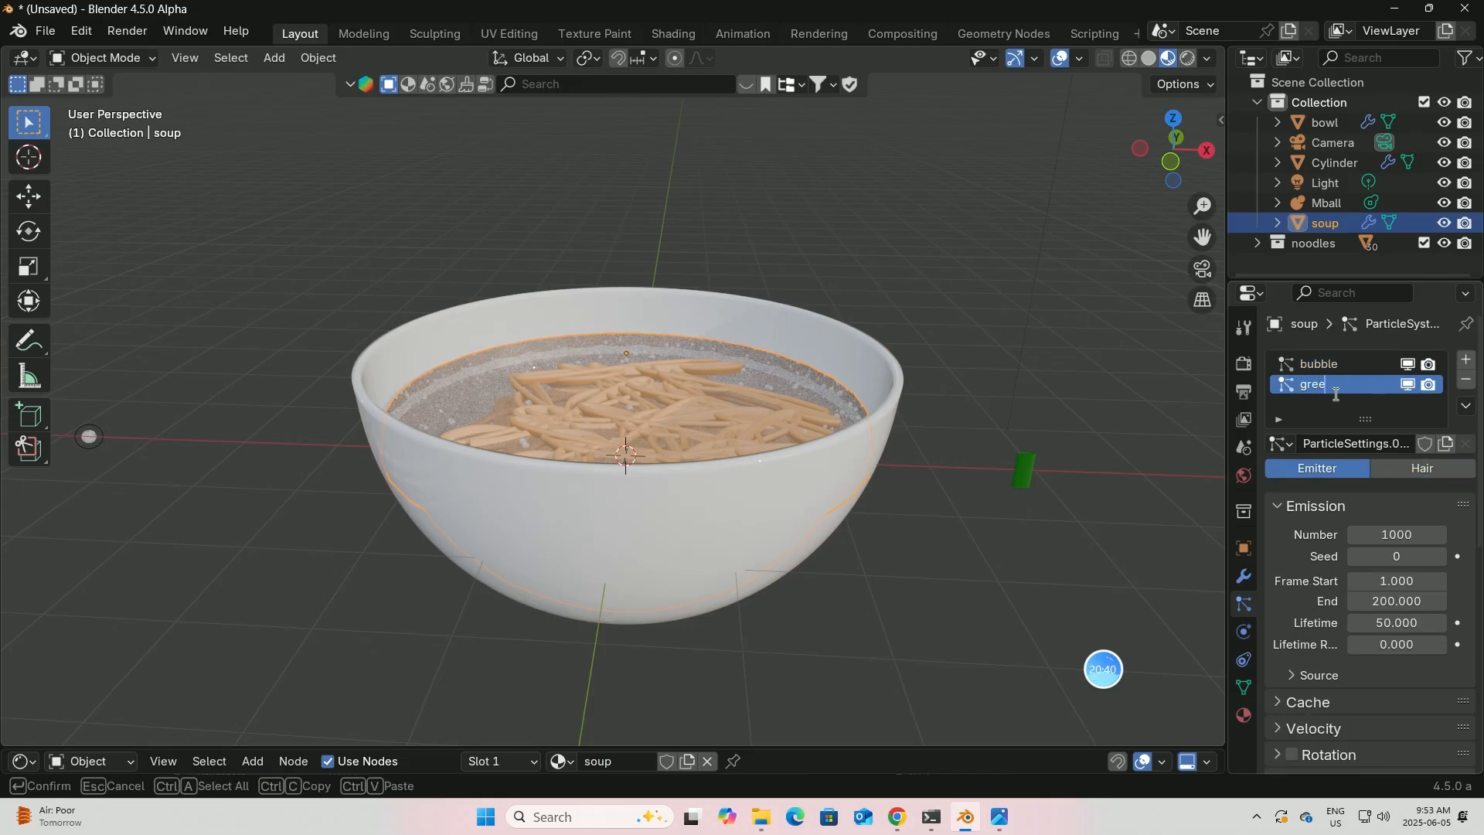
{"action": "type", "text": "n onion"}
{"action": "key", "text": "Return"}
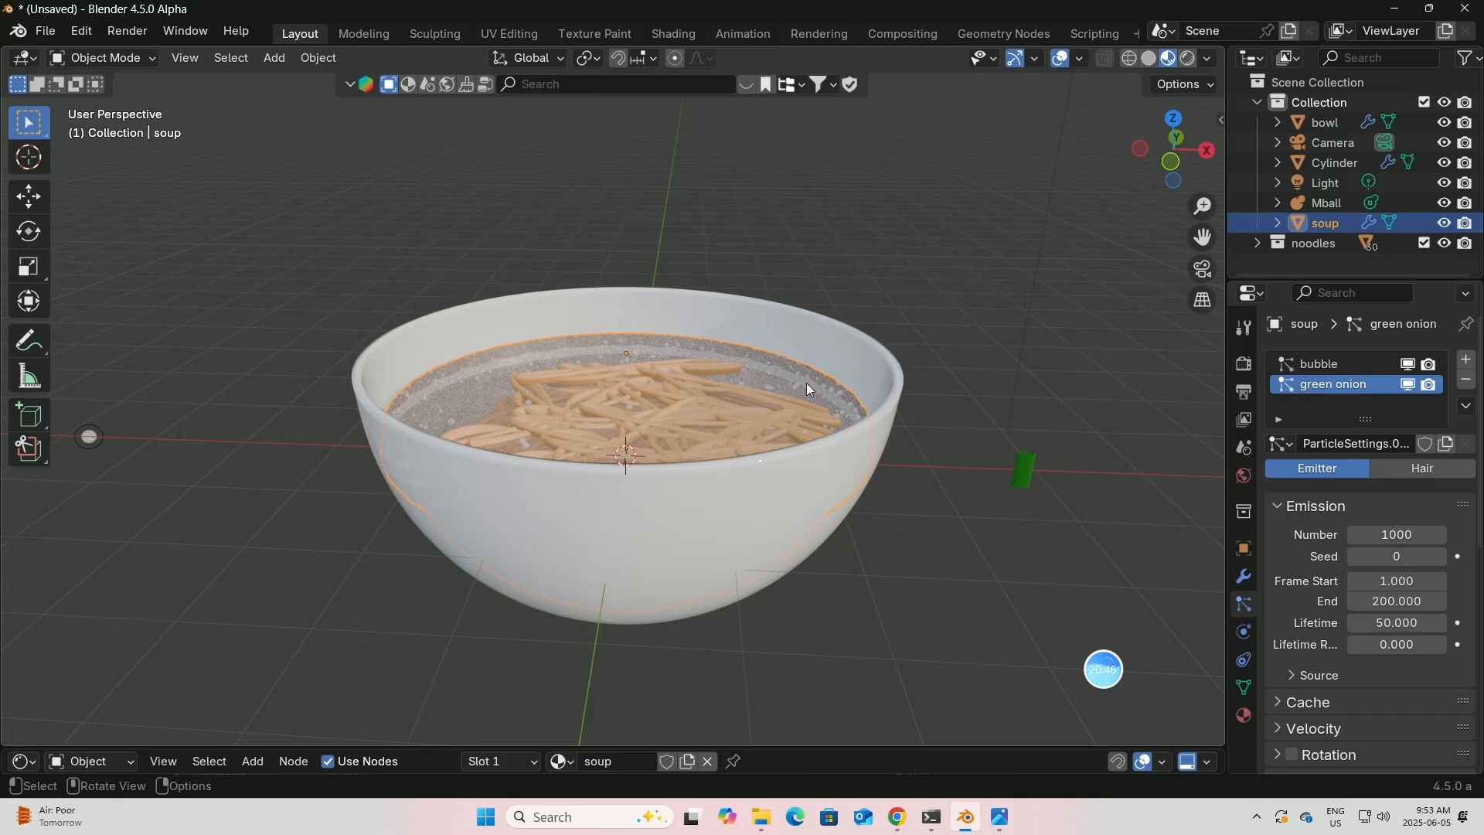
- Rename the green tube object beside the bowl as green onion
{"action": "left_click", "coordinate": [1023, 456]}
{"action": "double_click", "coordinate": [1333, 163]}
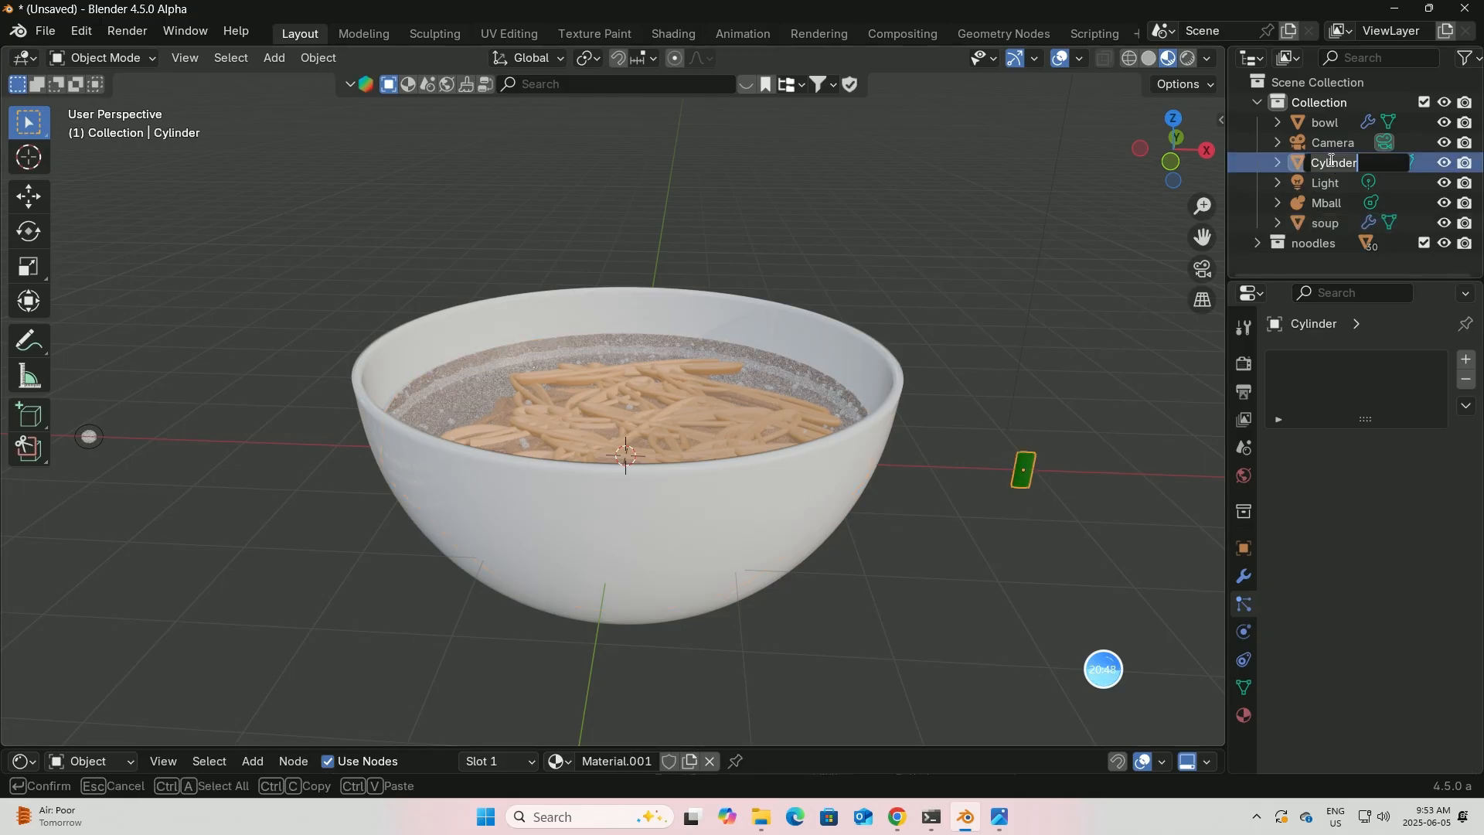
{"action": "type", "text": "green onion"}
{"action": "key", "text": "Return"}
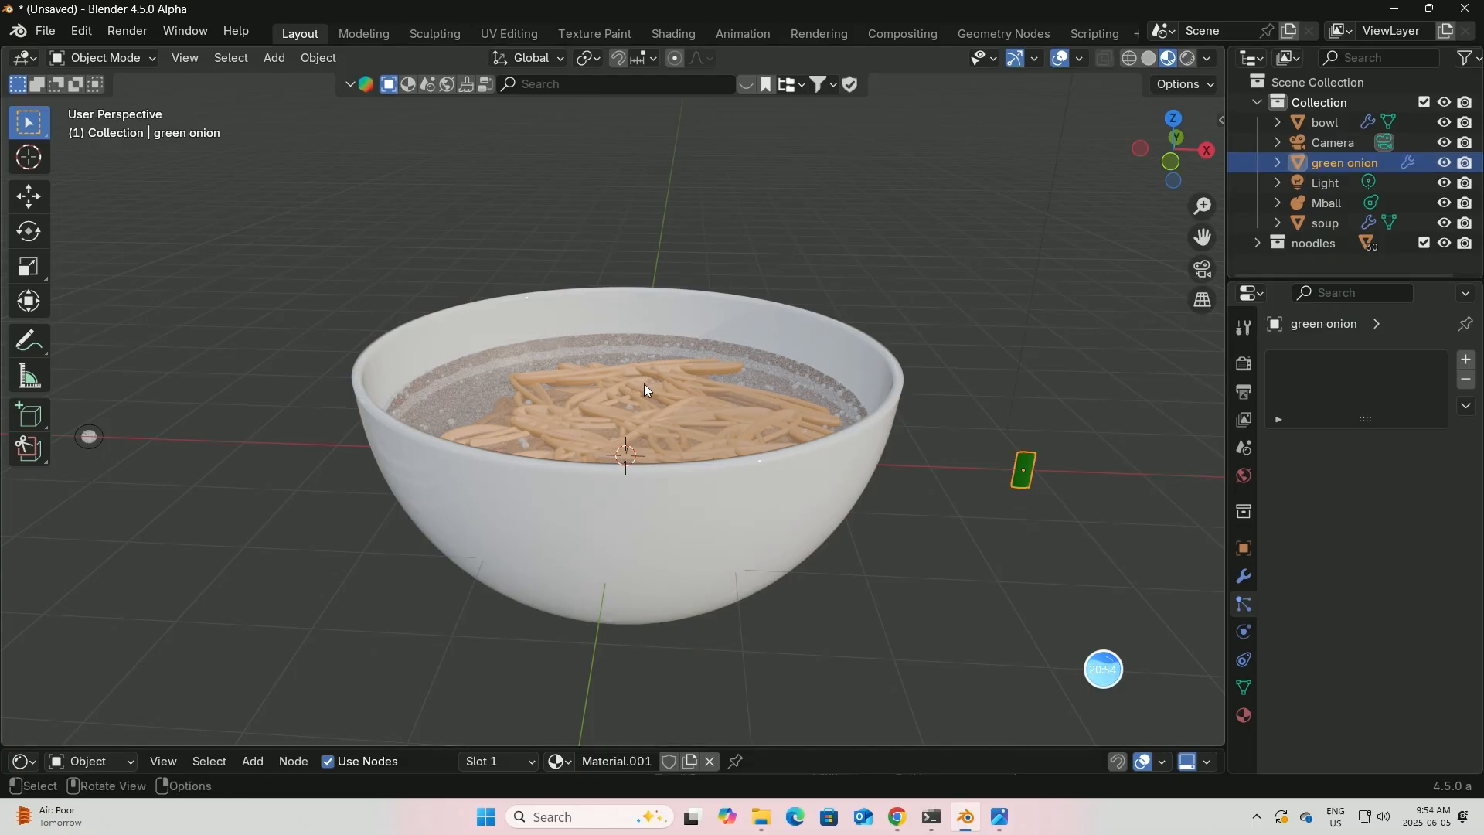
- Switch the soup's green onion particle system to Hair with Advanced options and enable its Rotation settings
{"action": "left_click", "coordinate": [638, 350]}
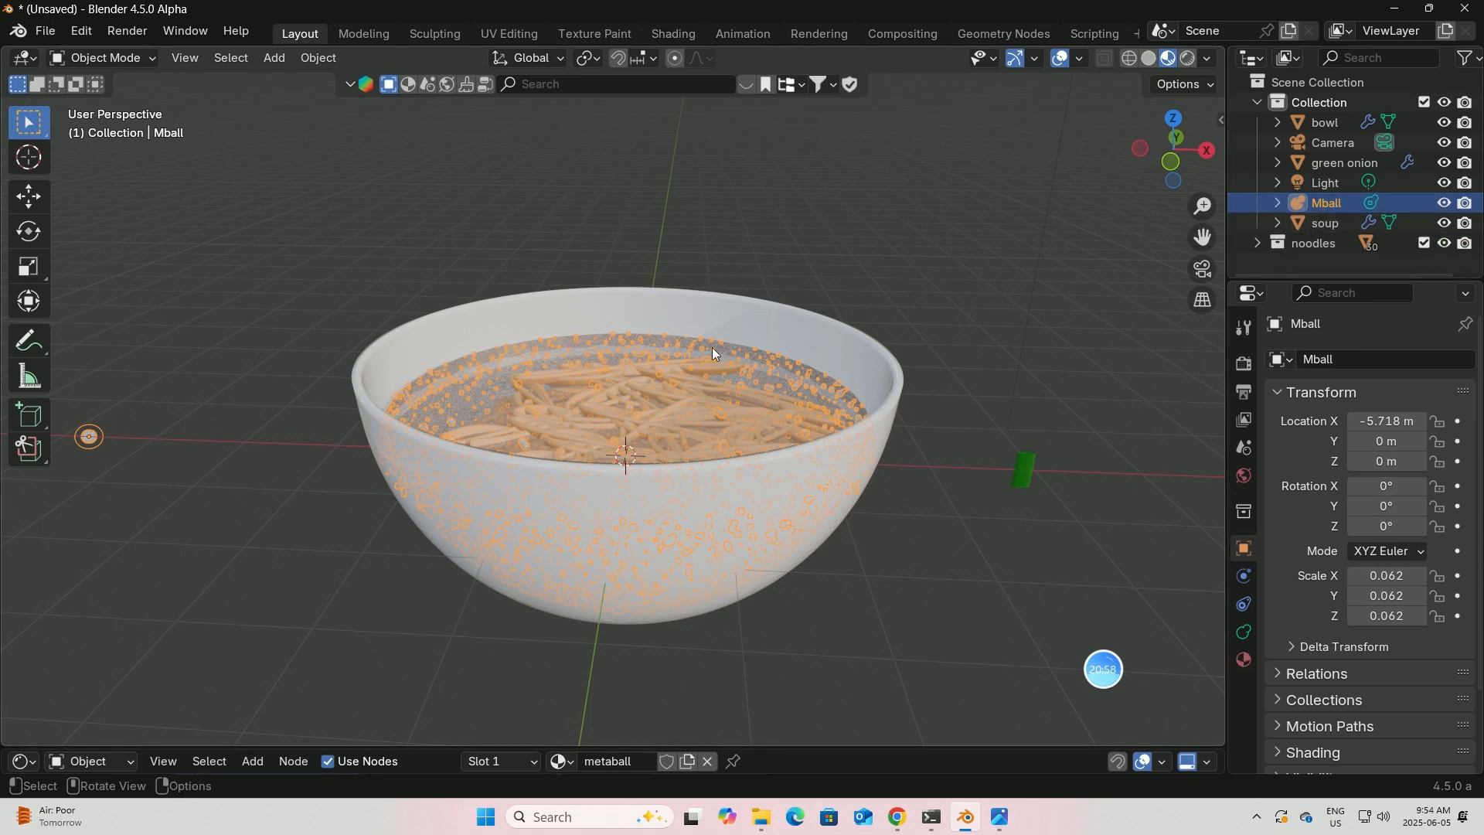
{"action": "left_click", "coordinate": [505, 365]}
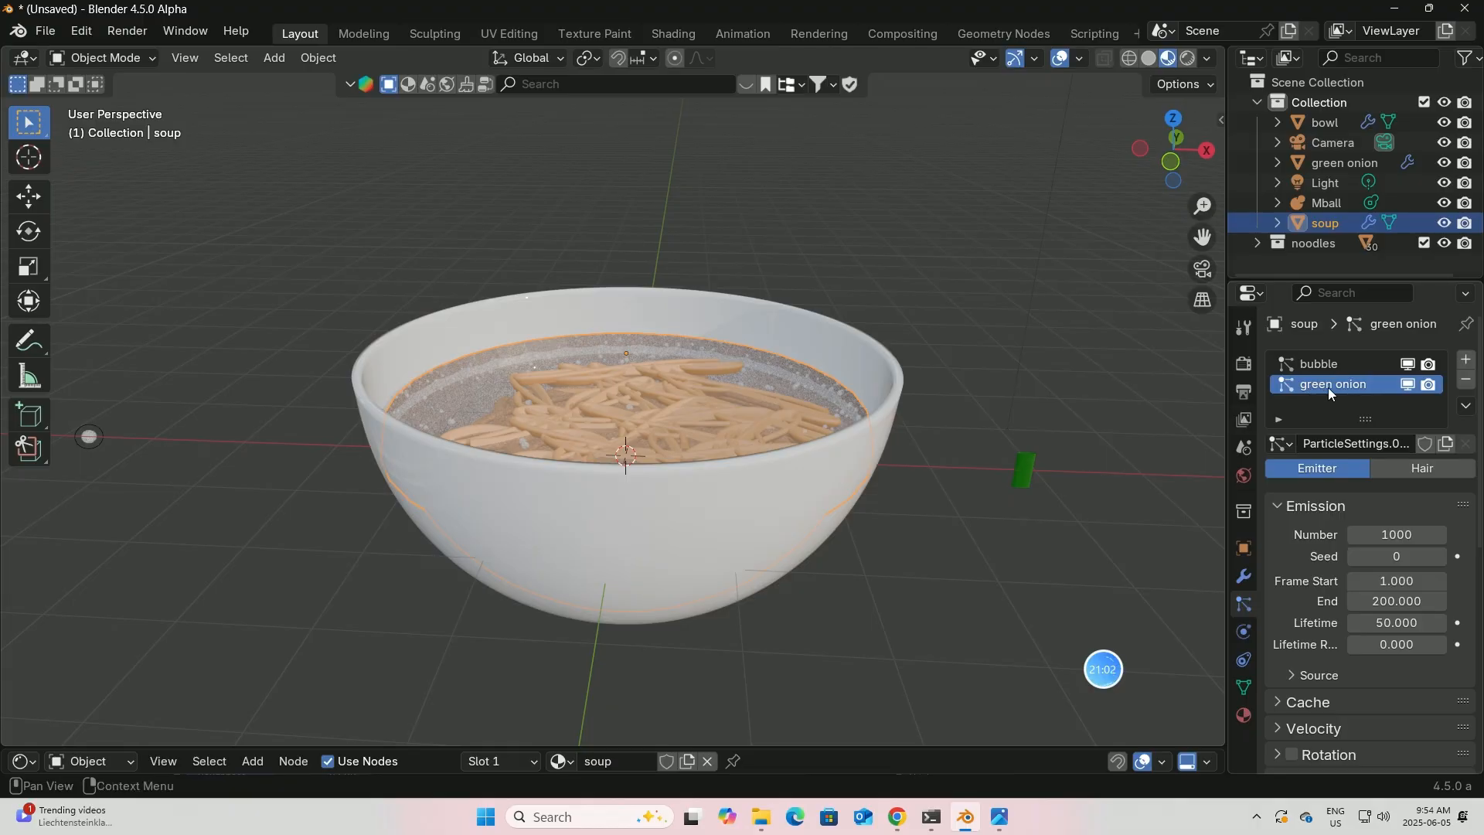
{"action": "left_click", "coordinate": [1403, 466]}
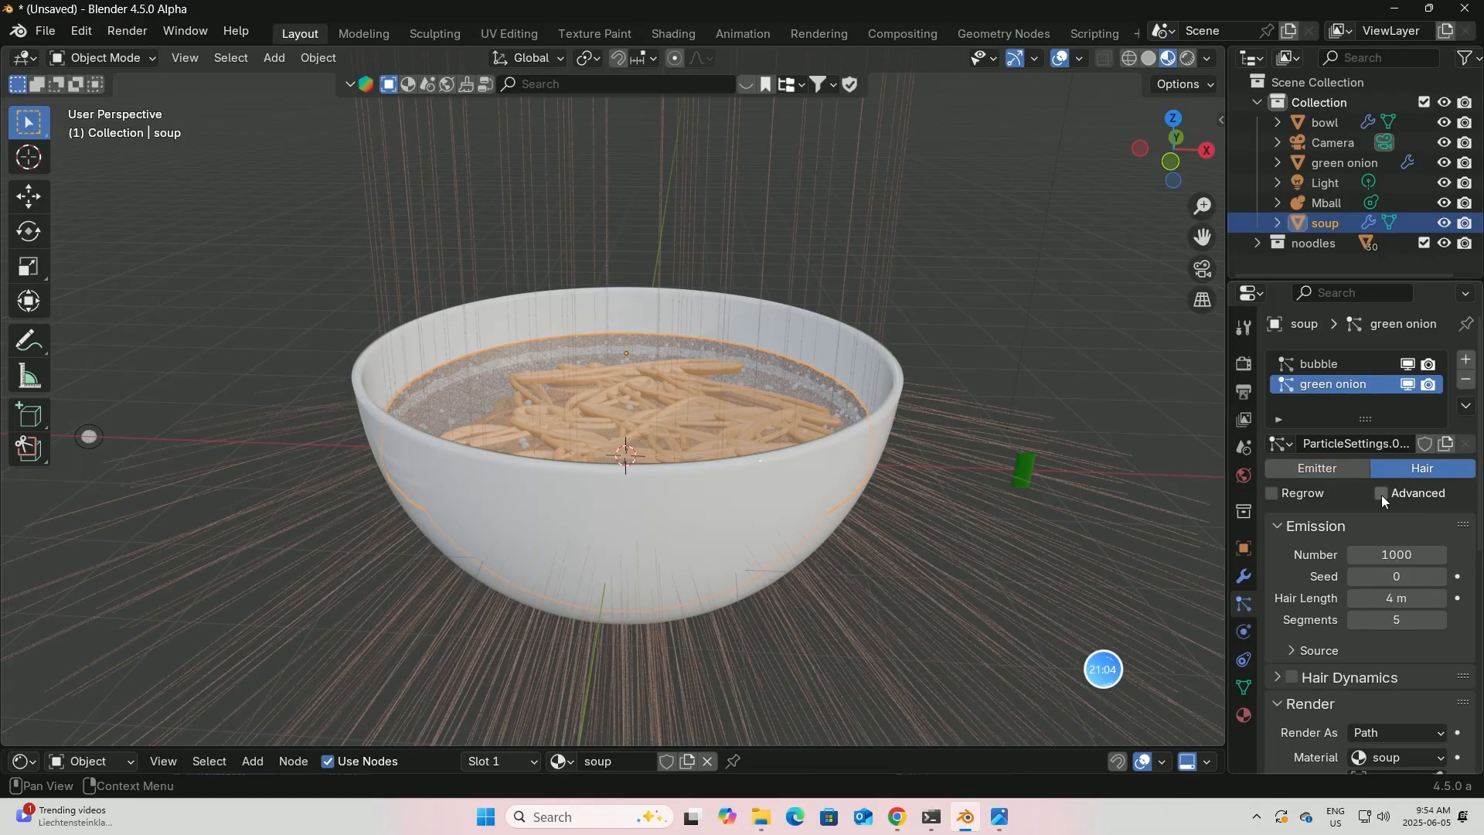
{"action": "left_click", "coordinate": [1380, 493]}
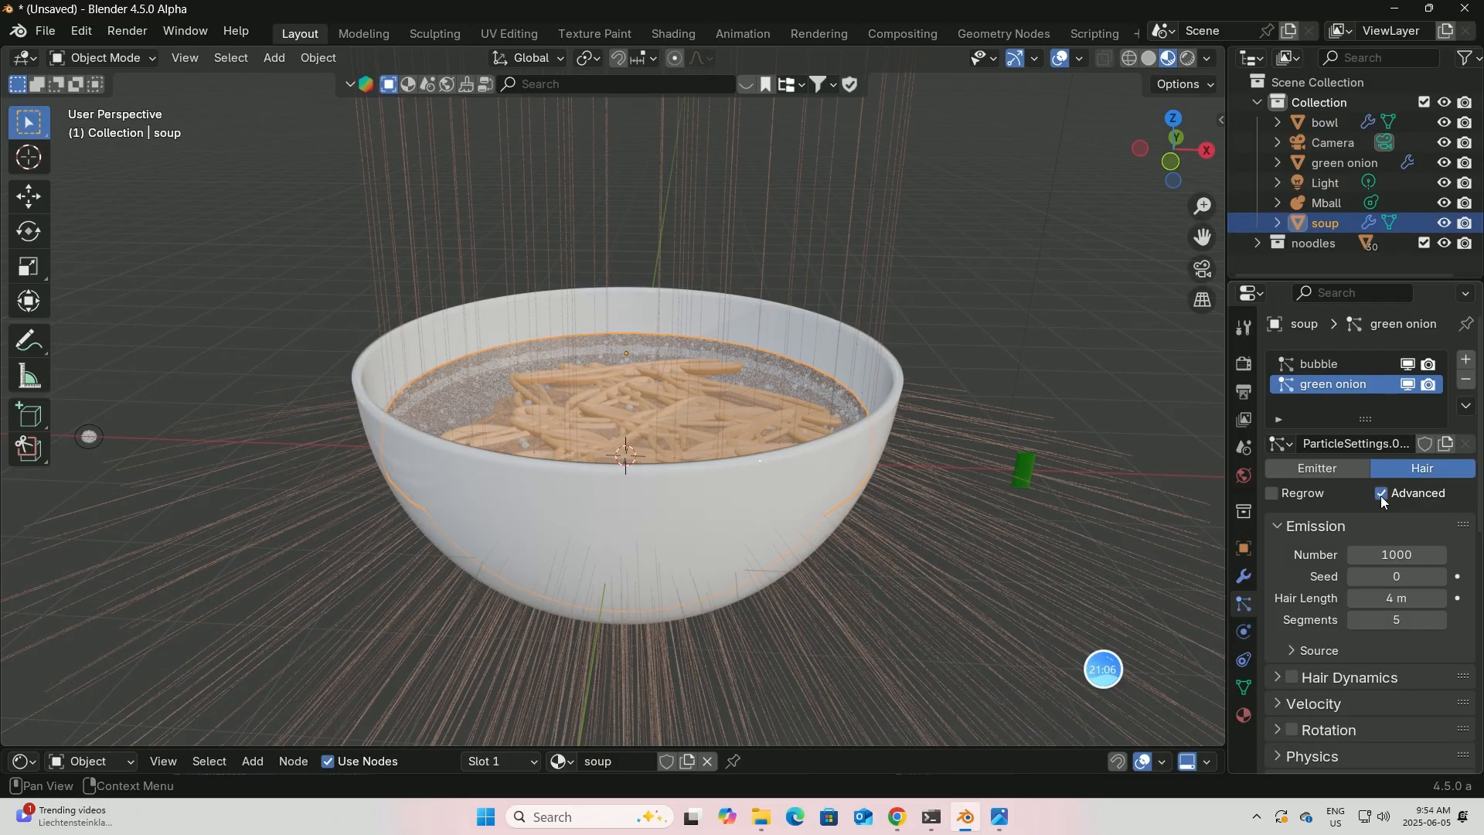
{"action": "scroll", "coordinate": [1328, 656], "scroll_direction": "down", "scroll_amount": 2}
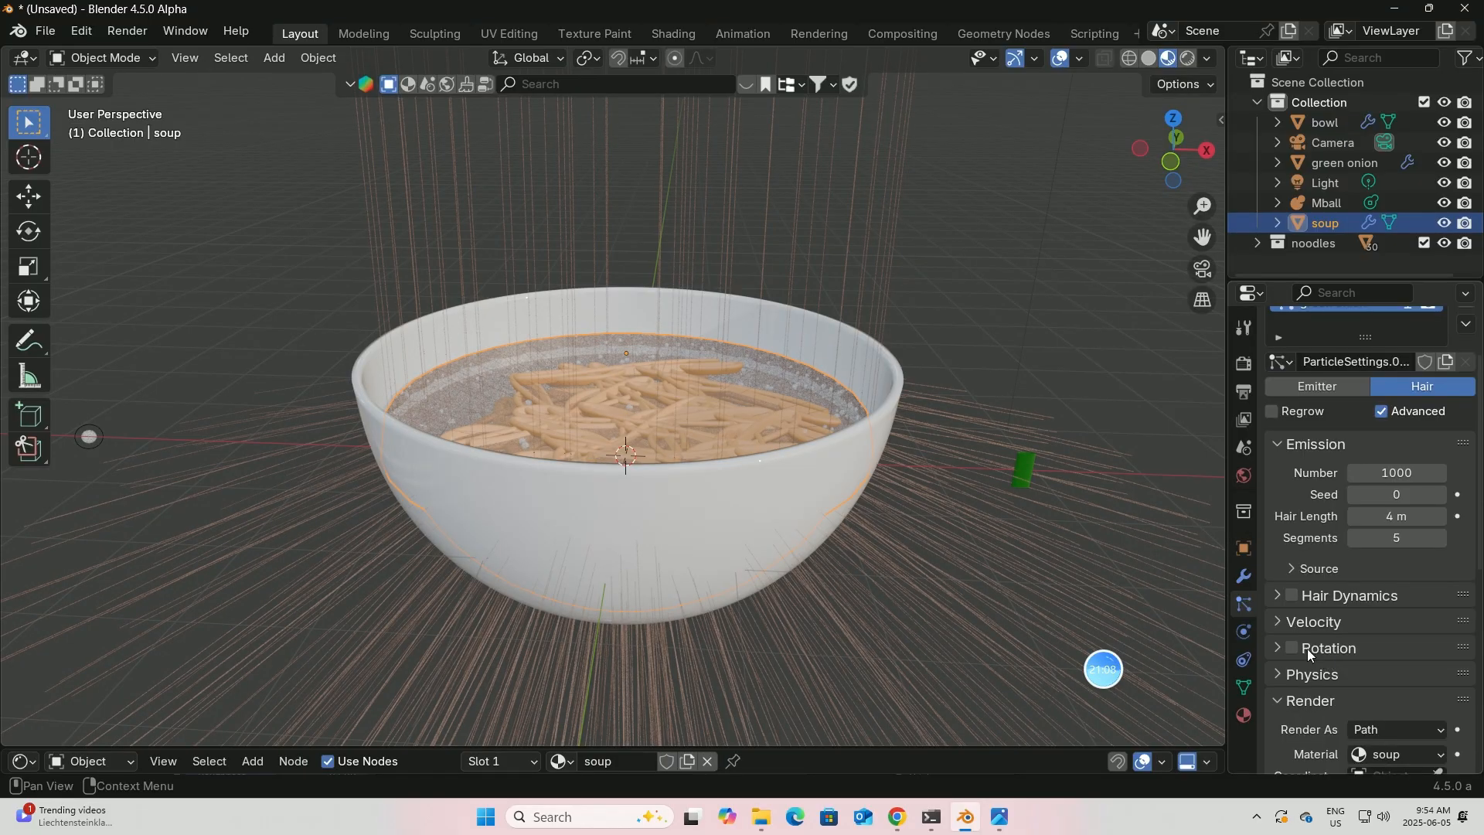
{"action": "left_click", "coordinate": [1278, 646]}
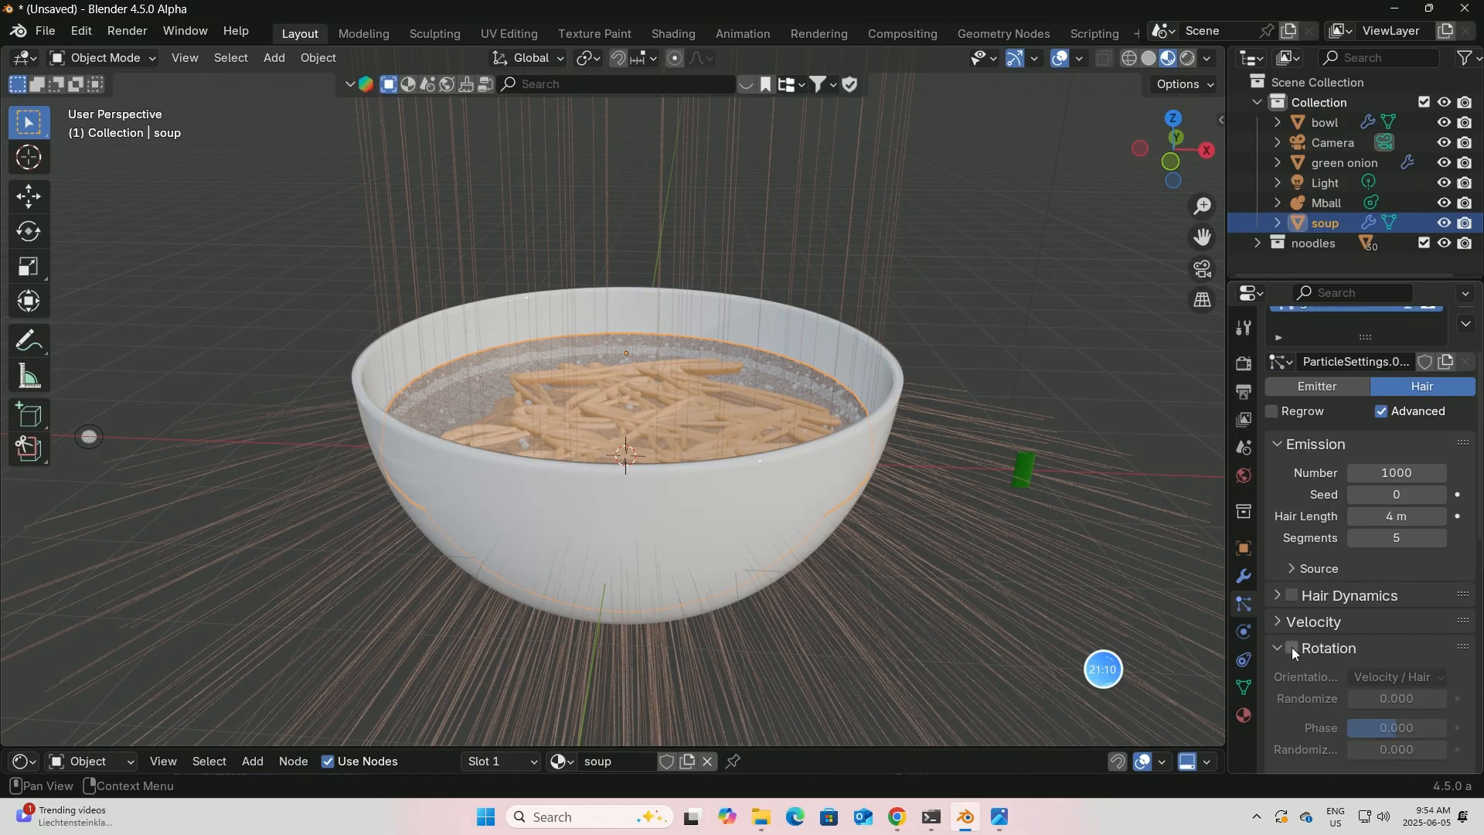
{"action": "left_click", "coordinate": [1292, 648]}
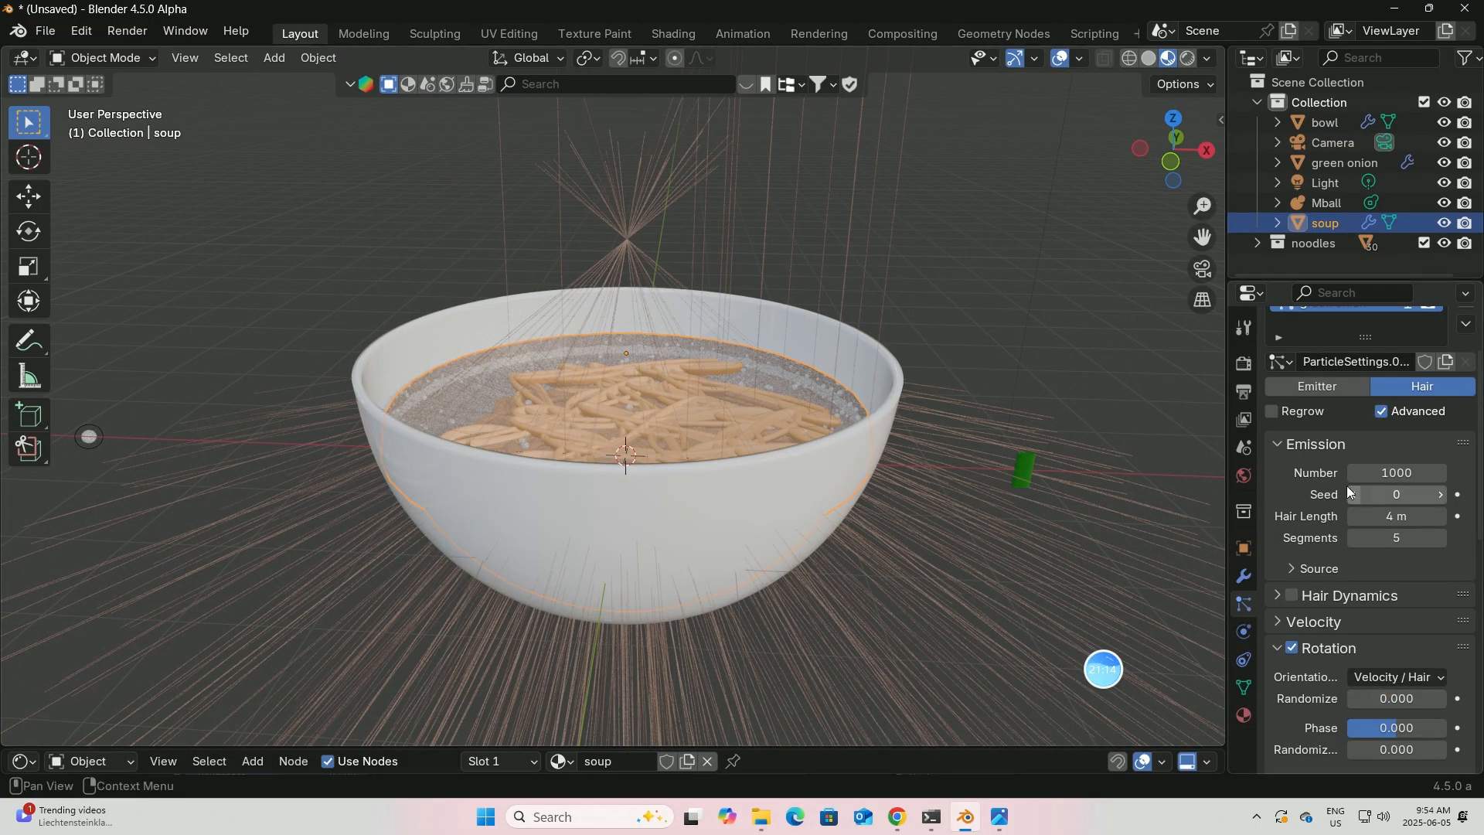
- Set the hair emission to 540 strands with 1.39 m length, and rotation to Randomize 0.534, Phase 0.321 and Randomize Phase 1.115
{"action": "left_click_drag", "start_coordinate": [1399, 472], "coordinate": [1398, 516]}
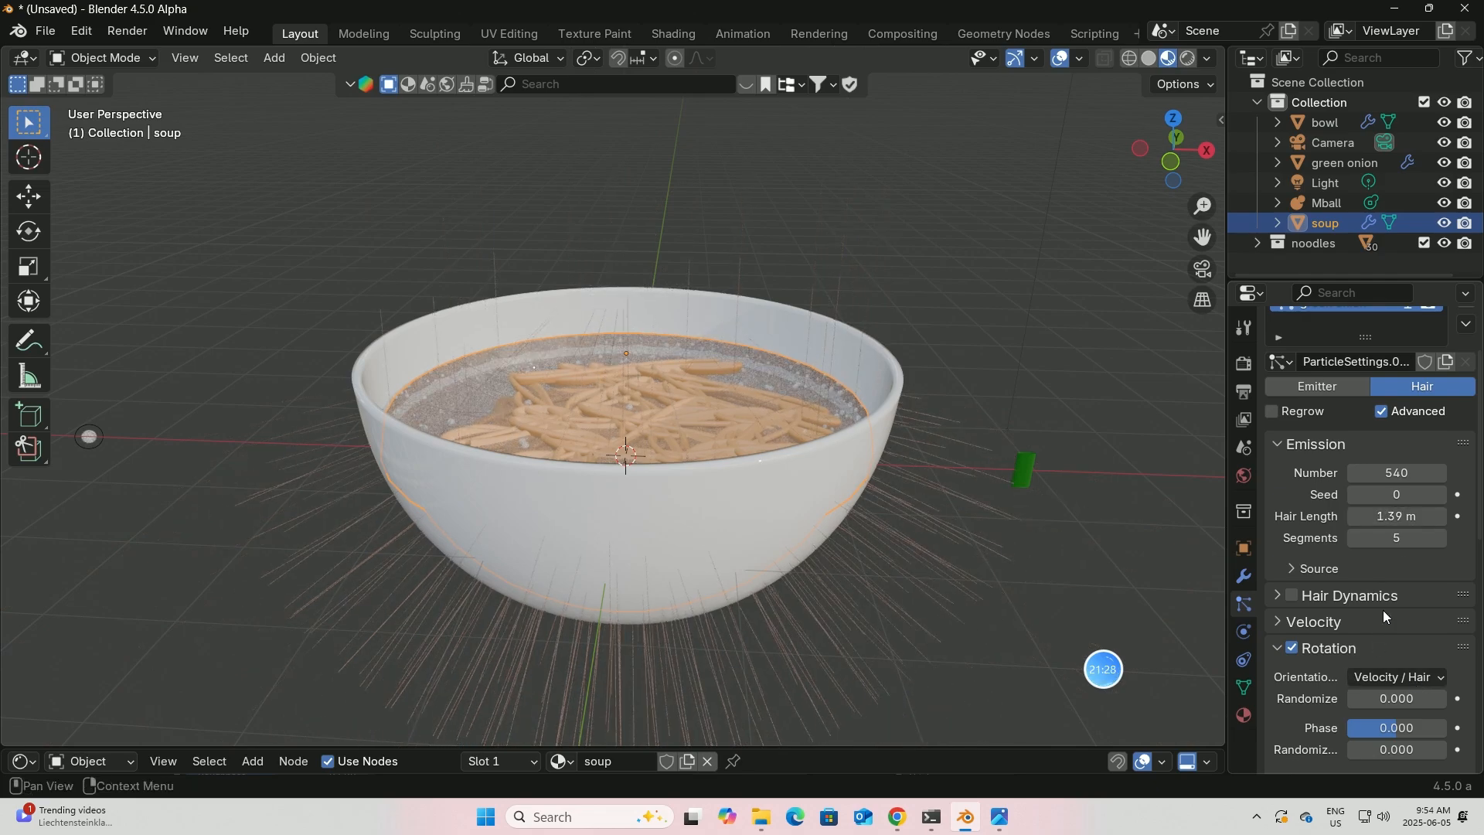
{"action": "scroll", "coordinate": [1400, 657], "scroll_direction": "down", "scroll_amount": 1}
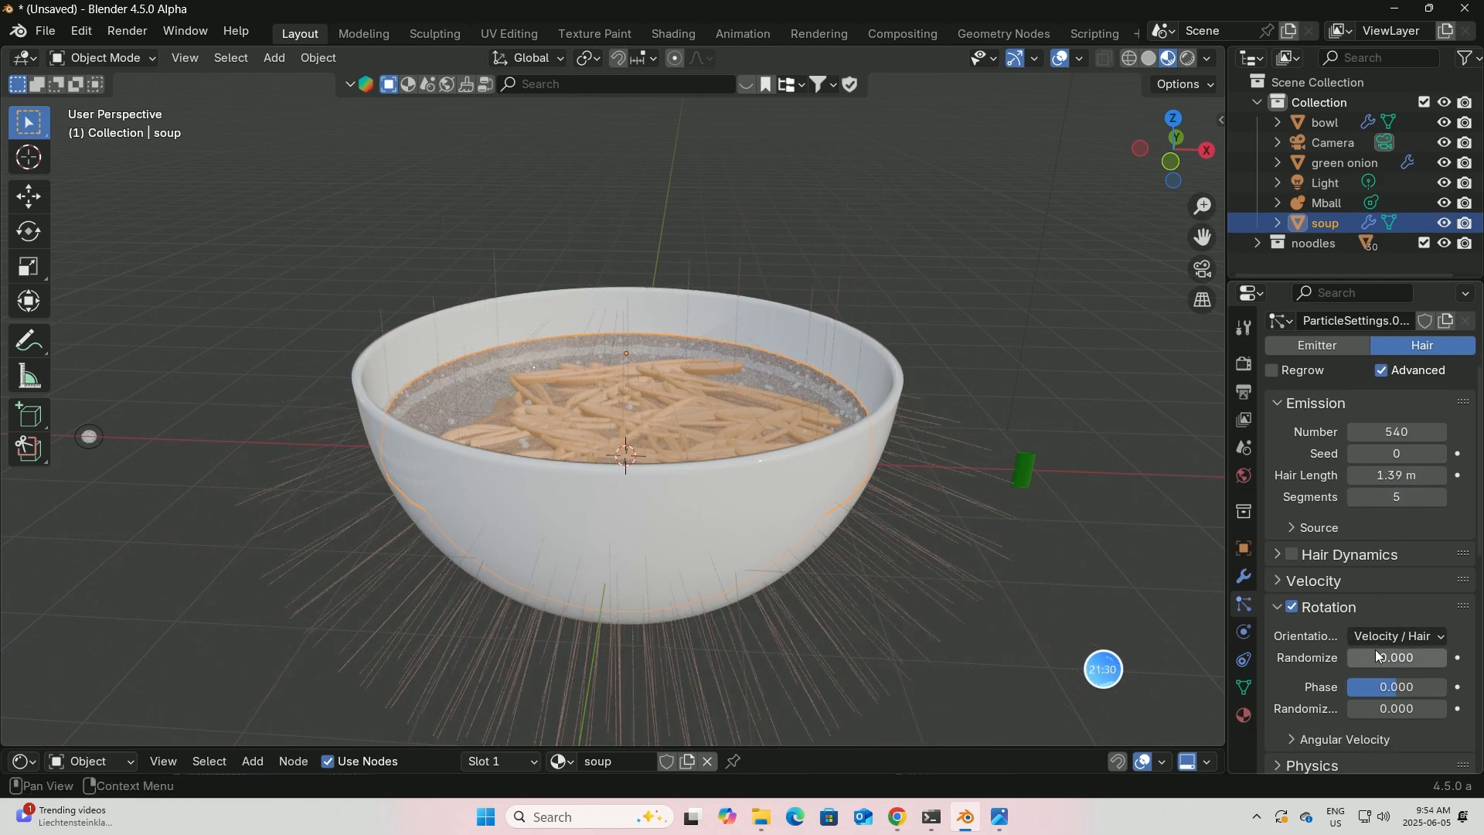
{"action": "left_click_drag", "start_coordinate": [1386, 655], "coordinate": [1414, 708]}
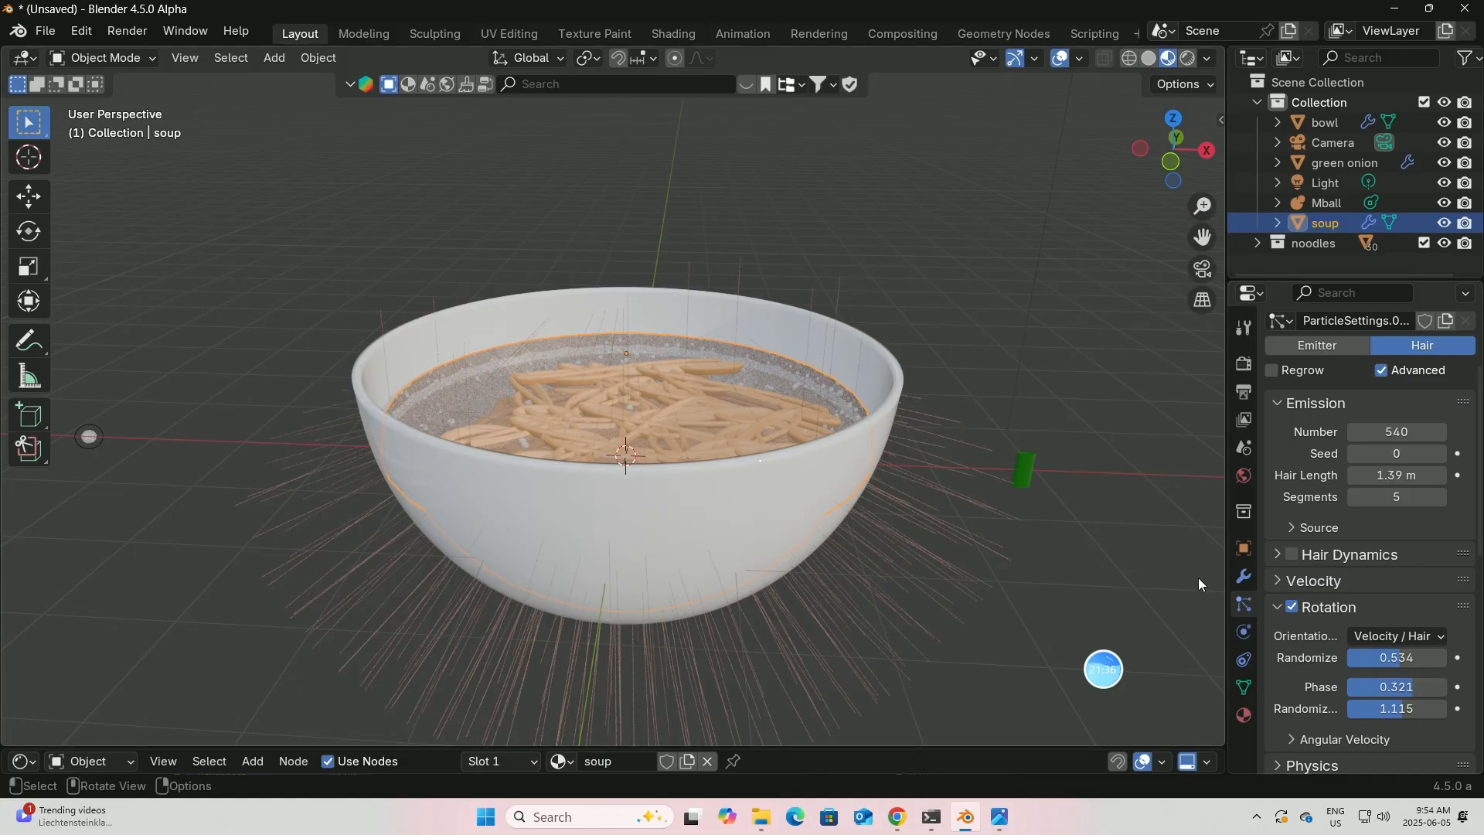
- Render the green onion particles as Object, using the green onion tube as the instance object
{"action": "scroll", "coordinate": [1360, 643], "scroll_direction": "down", "scroll_amount": 5}
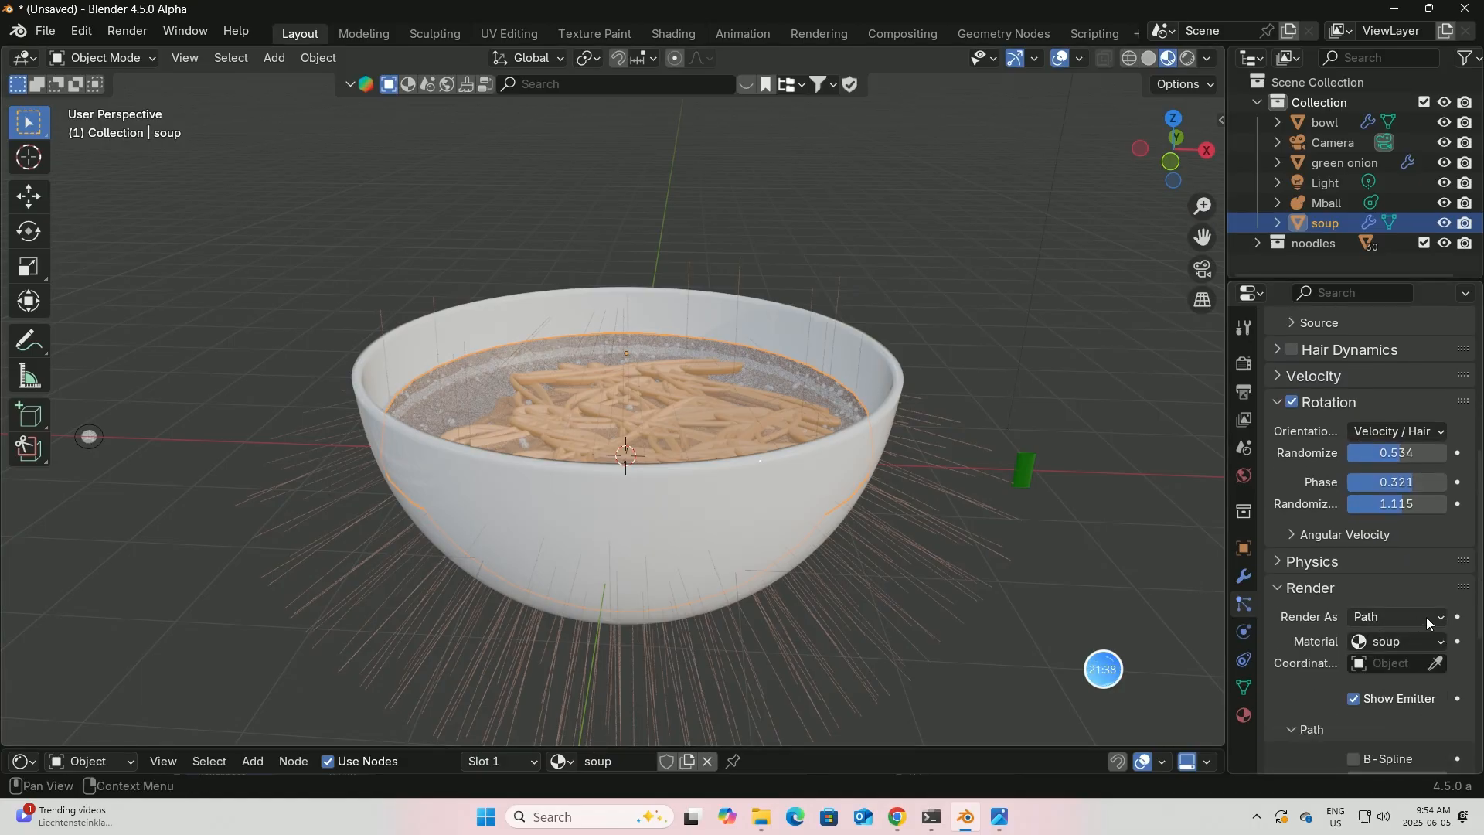
{"action": "left_click", "coordinate": [1426, 616]}
{"action": "left_click", "coordinate": [1376, 678]}
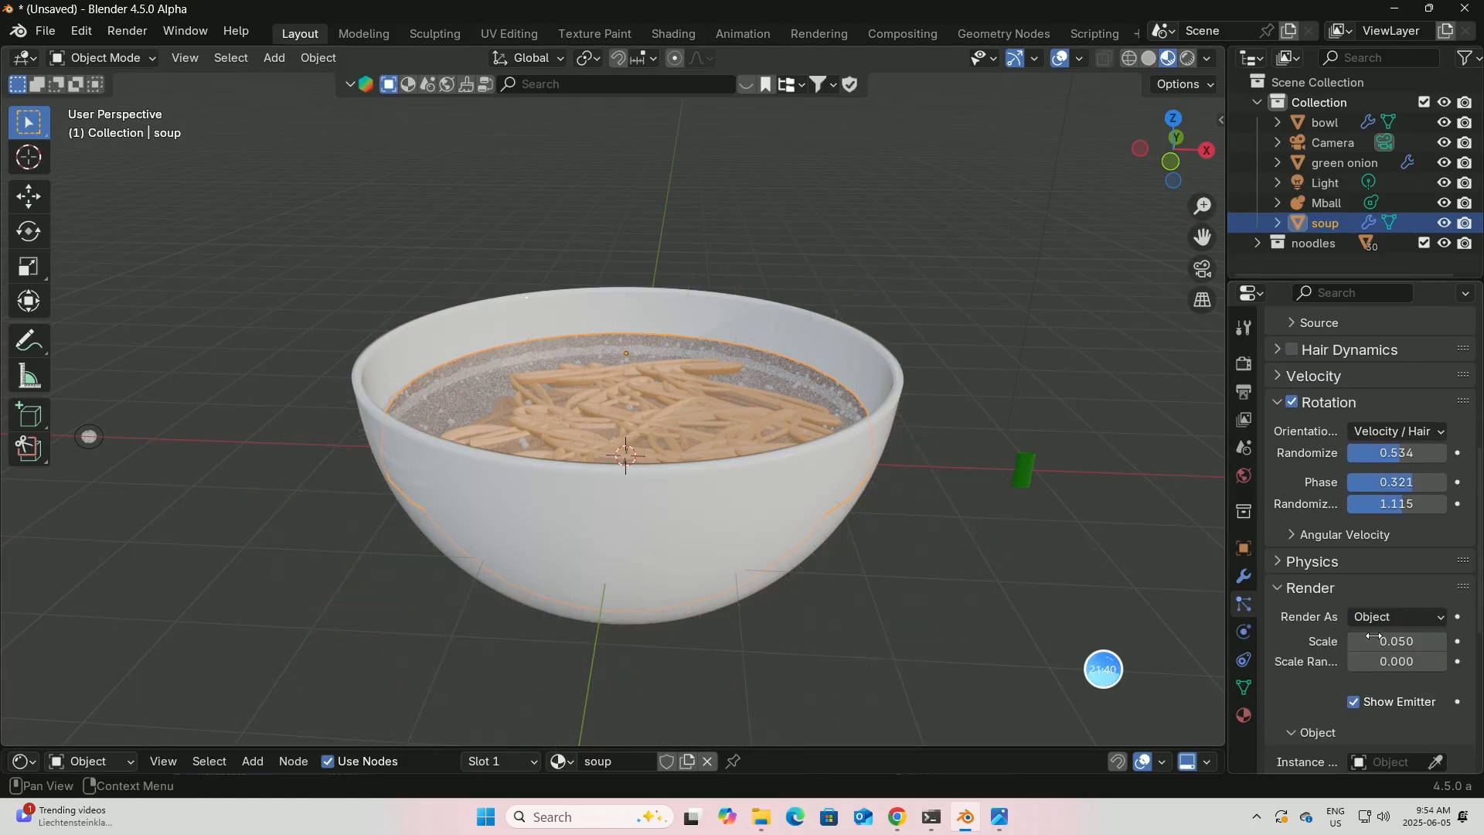
{"action": "left_click", "coordinate": [1383, 762]}
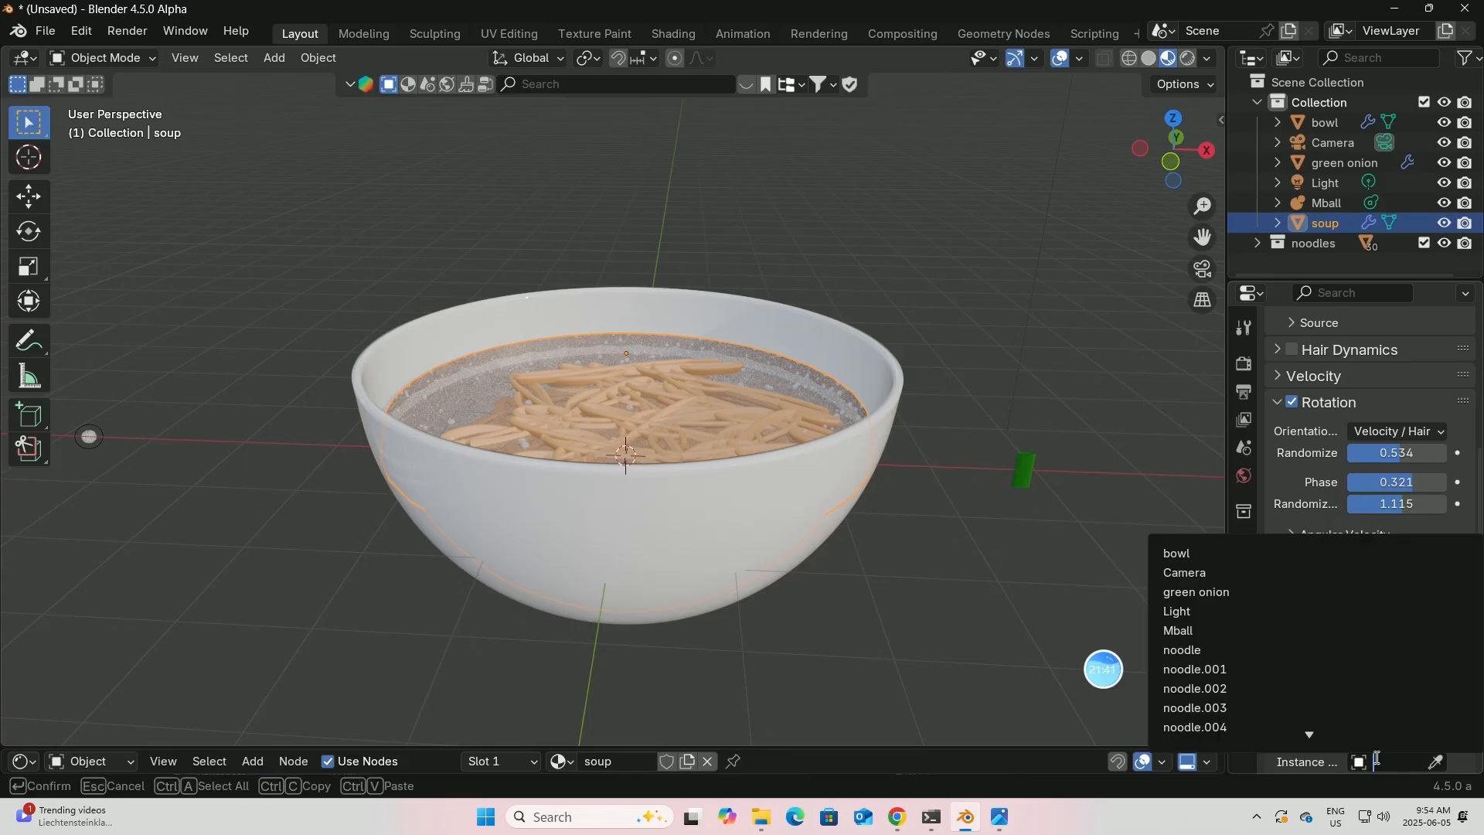
{"action": "left_click", "coordinate": [1225, 593]}
- Set the green onion particles' scale to 0.790 with 0.435 scale randomness and deselect the soup to inspect the scatter
{"action": "left_click_drag", "start_coordinate": [1396, 641], "coordinate": [1472, 661]}
{"action": "middle_click_drag", "start_coordinate": [897, 397], "coordinate": [683, 385]}
{"action": "scroll", "coordinate": [879, 442], "scroll_direction": "up", "scroll_amount": 2}
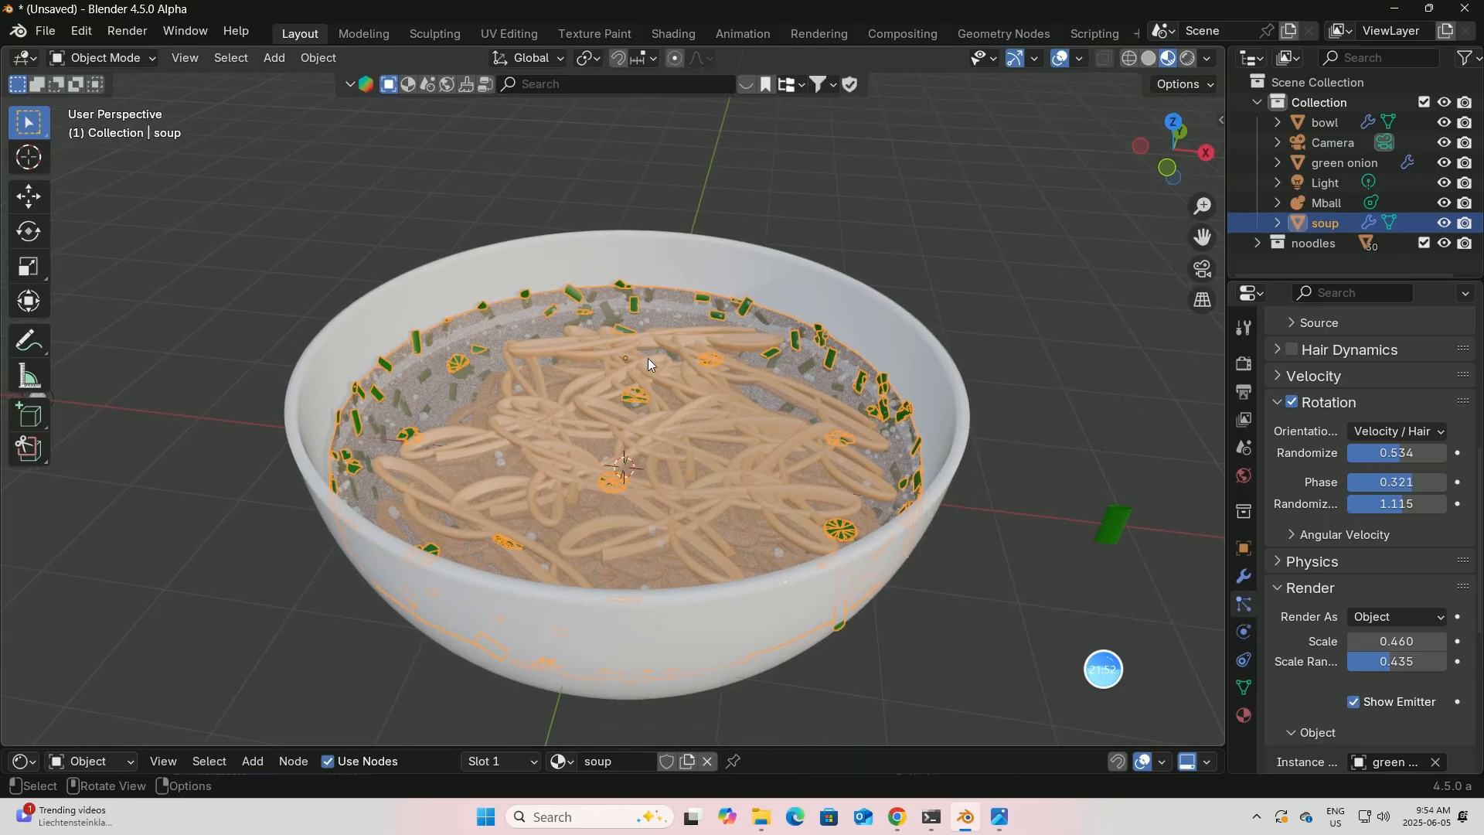
{"action": "left_click_drag", "start_coordinate": [1395, 640], "coordinate": [1451, 641]}
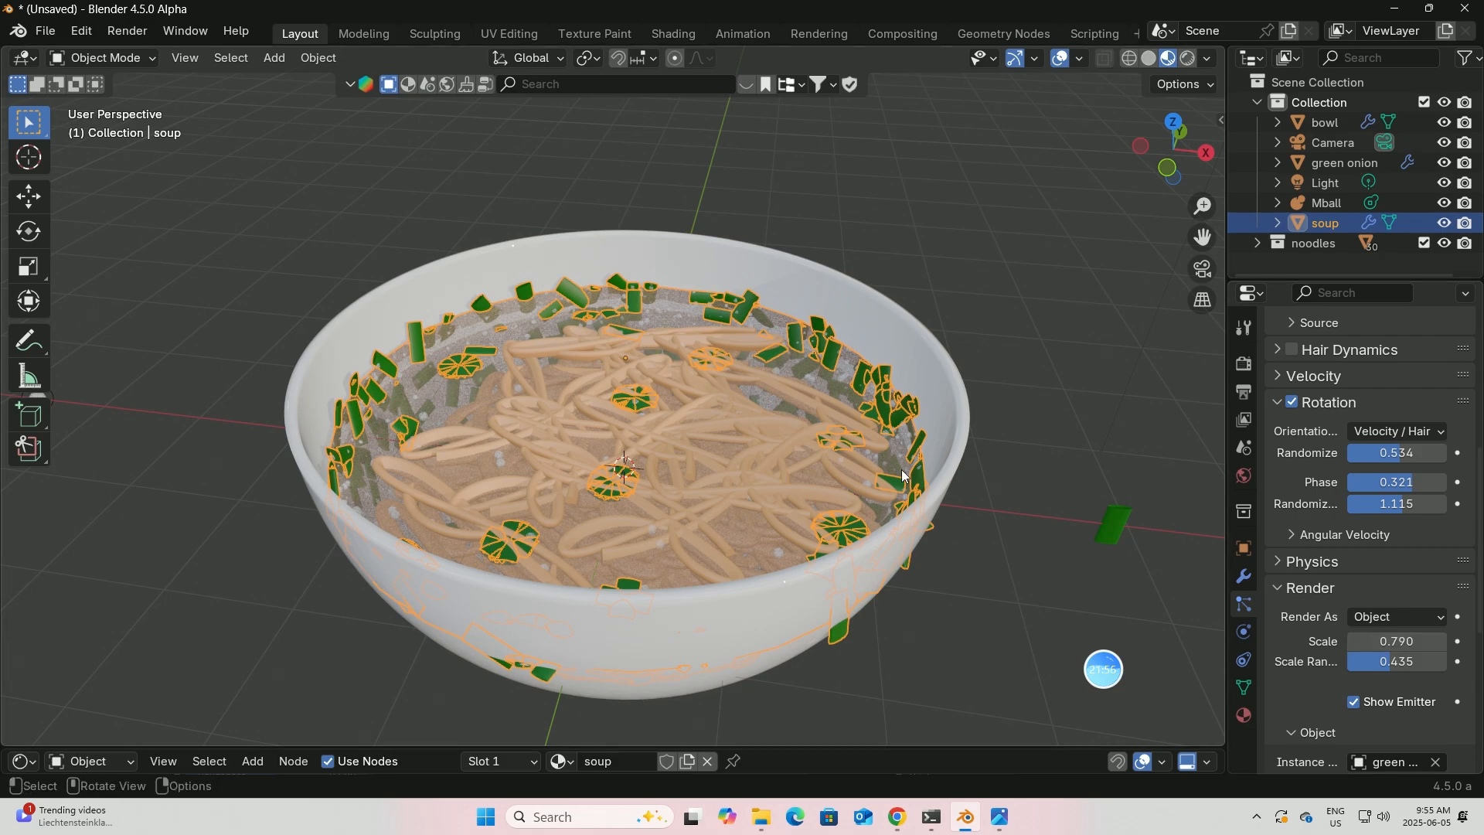
{"action": "middle_click_drag", "start_coordinate": [927, 468], "coordinate": [928, 425]}
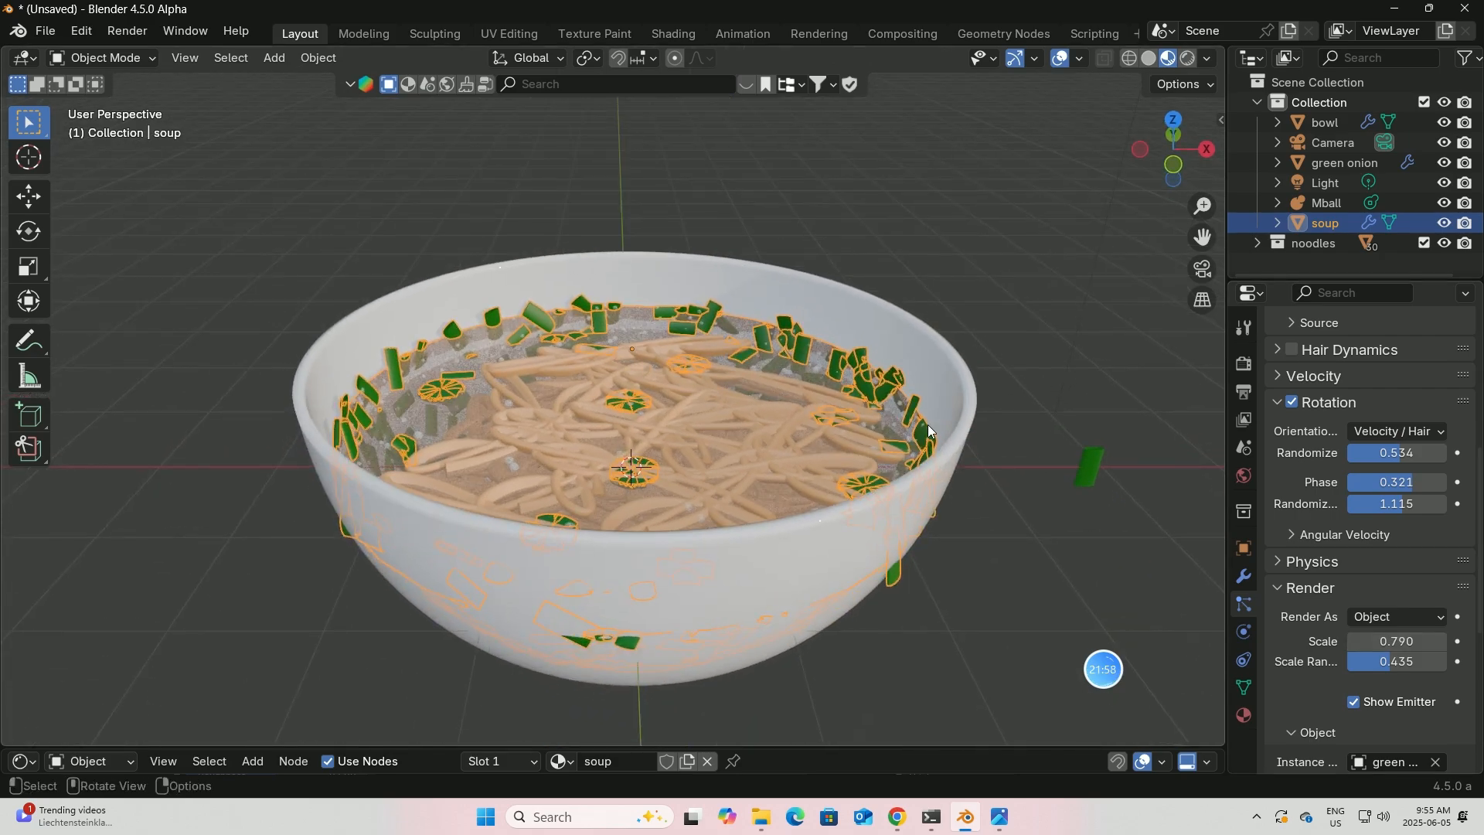
{"action": "left_click", "coordinate": [904, 261]}
{"action": "middle_click_drag", "start_coordinate": [917, 276], "coordinate": [757, 333]}
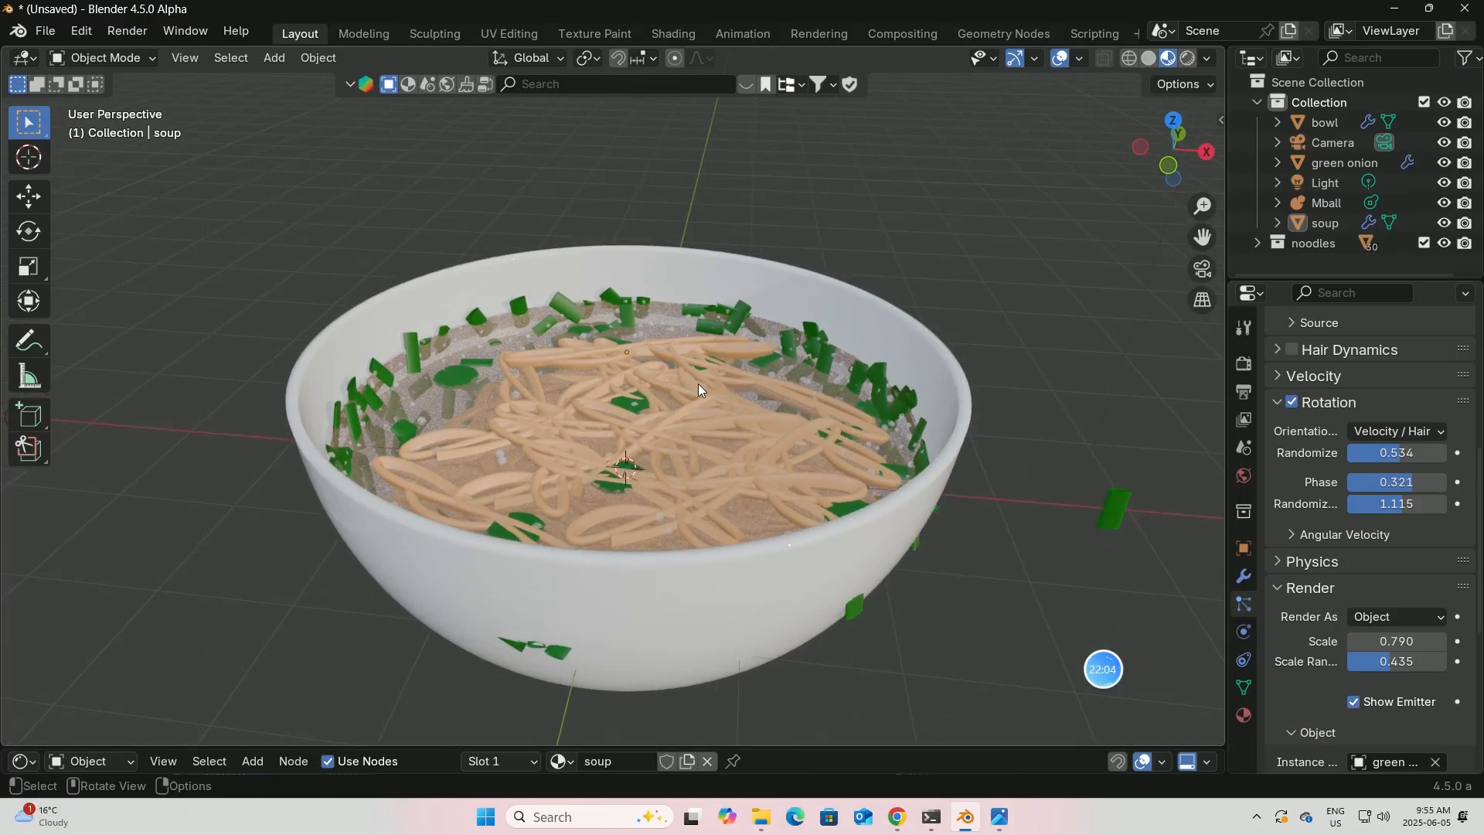
{"action": "mouse_move", "coordinate": [743, 387]}
{"action": "middle_mouse_down"}
{"action": "mouse_move", "coordinate": [664, 391]}
{"action": "mouse_move", "coordinate": [742, 392]}
{"action": "middle_mouse_up"}
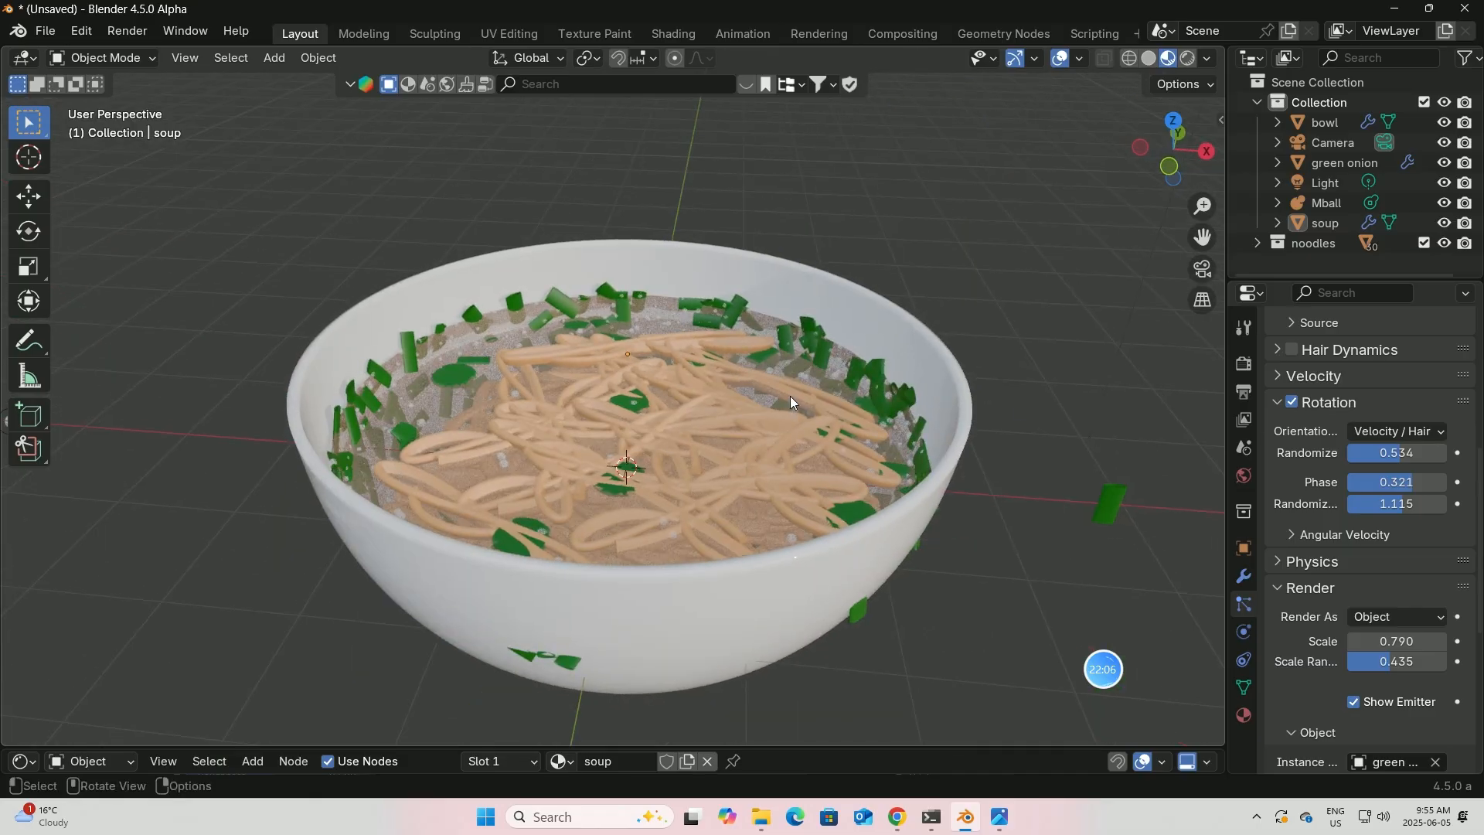
- Set the origin of the green onion tube beside the bowl to its geometry
{"action": "left_click", "coordinate": [1114, 498]}
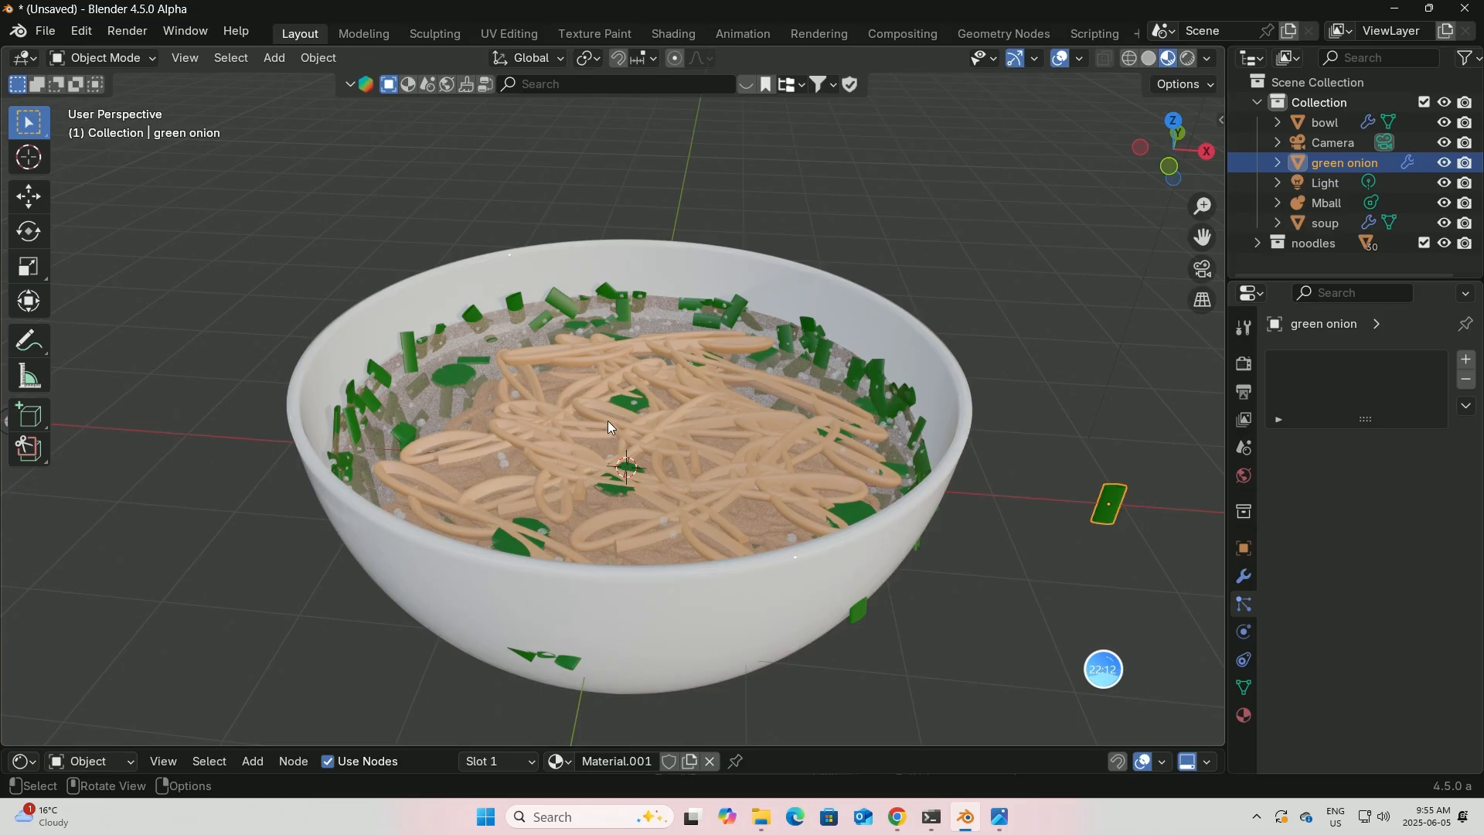
{"action": "left_click", "coordinate": [317, 60]}
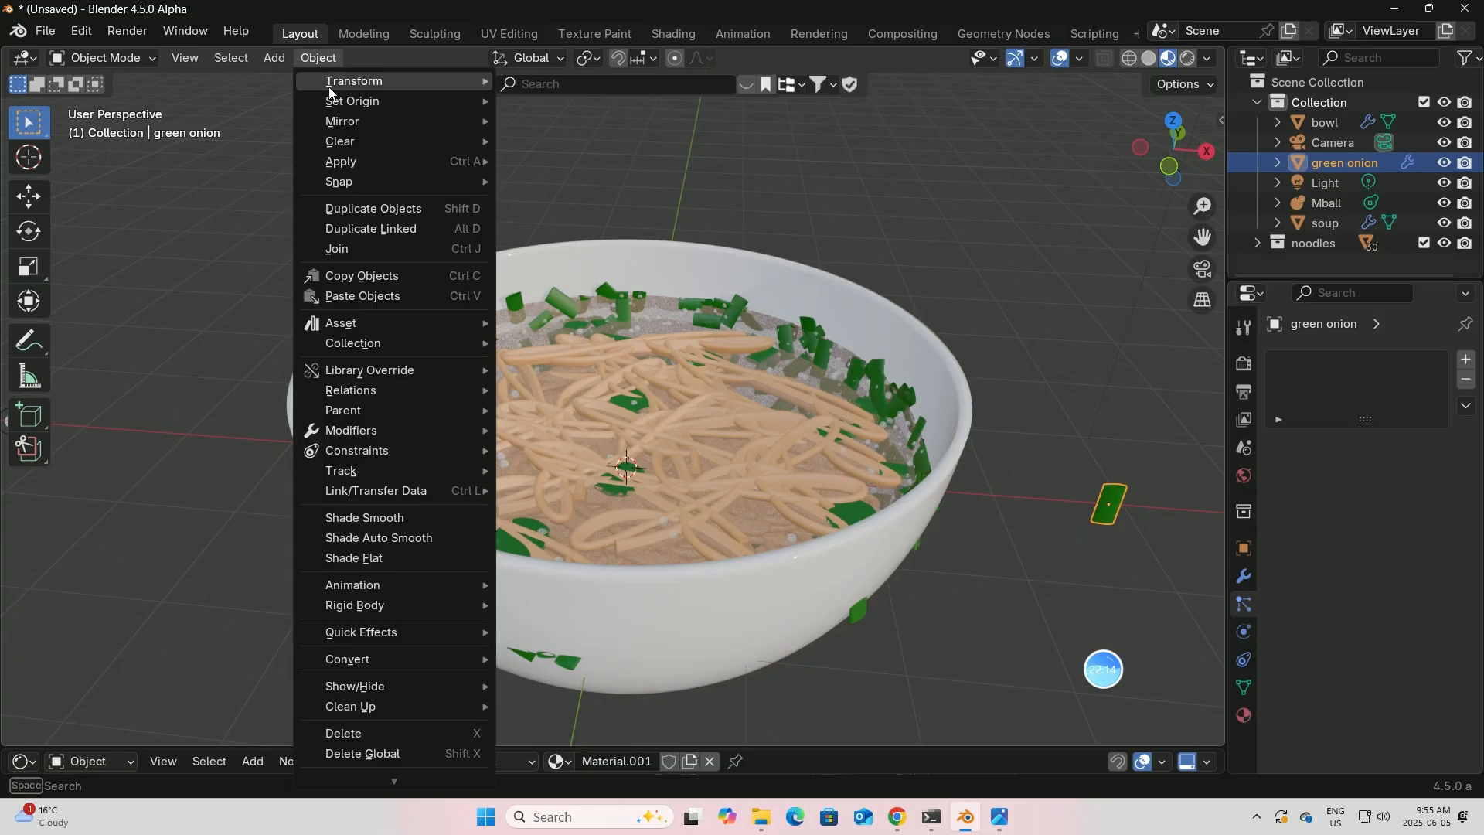
{"action": "mouse_move", "coordinate": [340, 102]}
{"action": "left_click", "coordinate": [549, 119]}
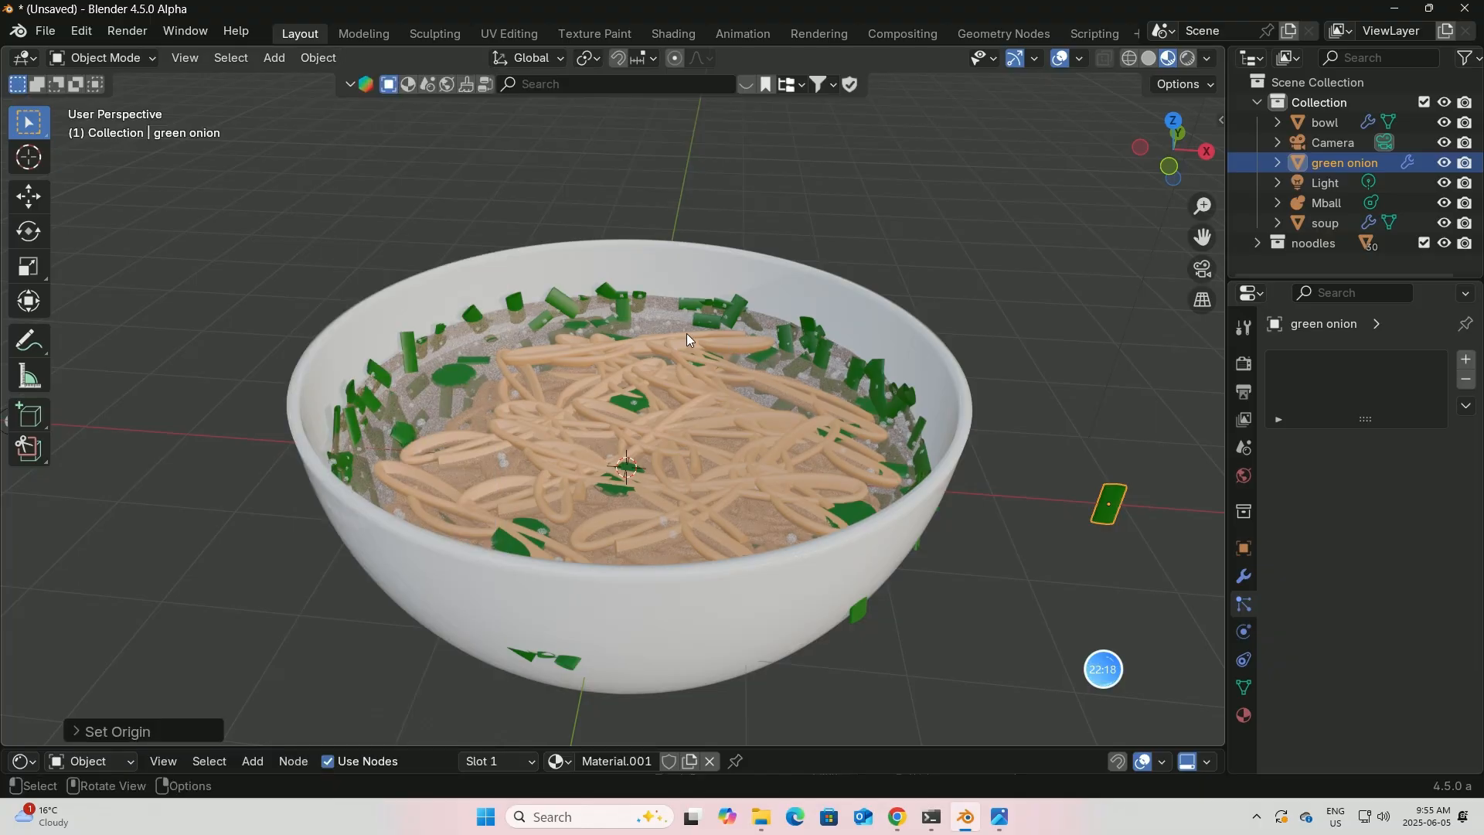
- Lower the rotation Randomize value of the soup's green onion particles to 0.351
{"action": "left_click", "coordinate": [712, 314]}
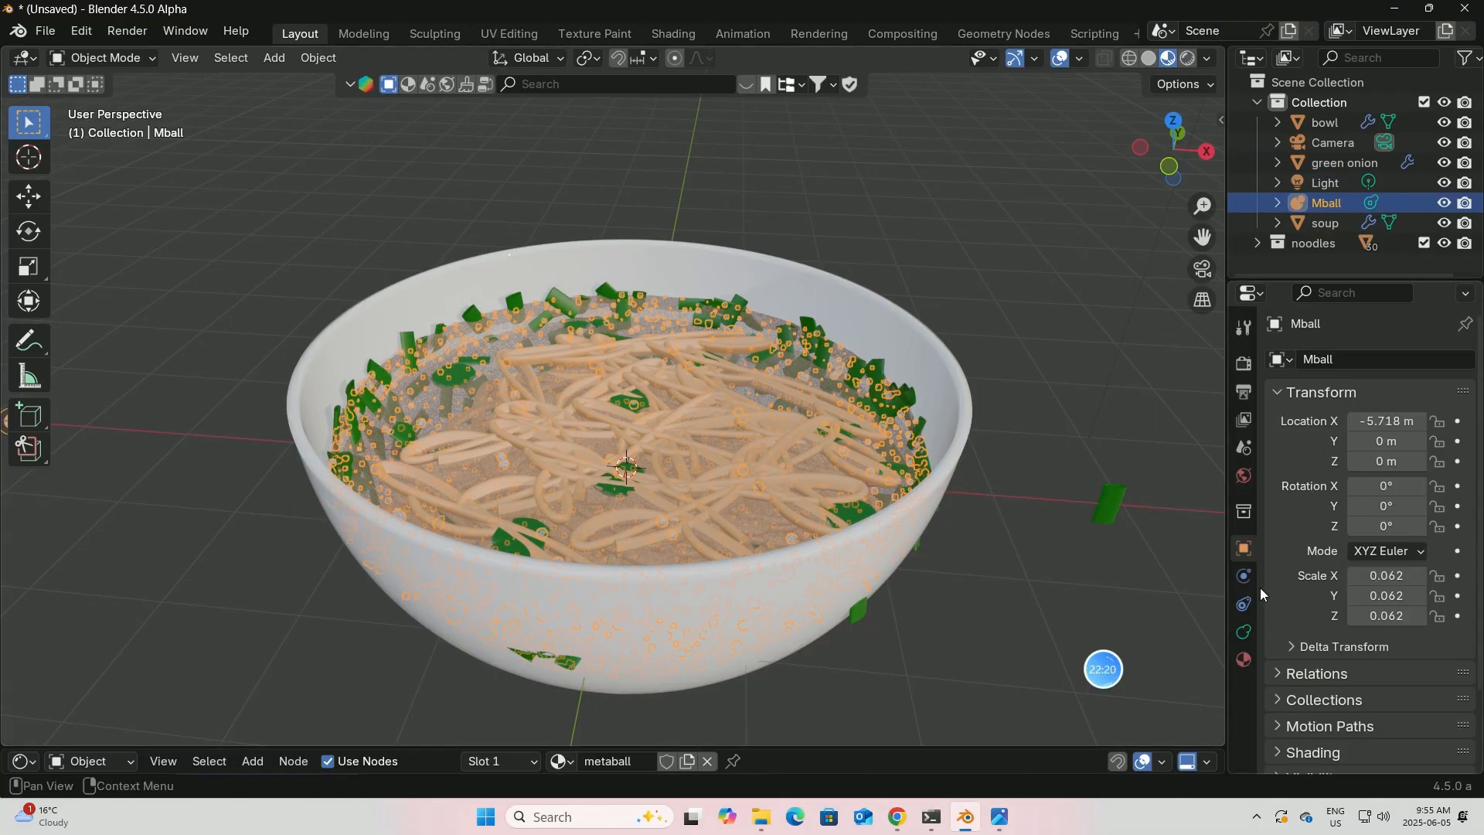
{"action": "left_click", "coordinate": [545, 337]}
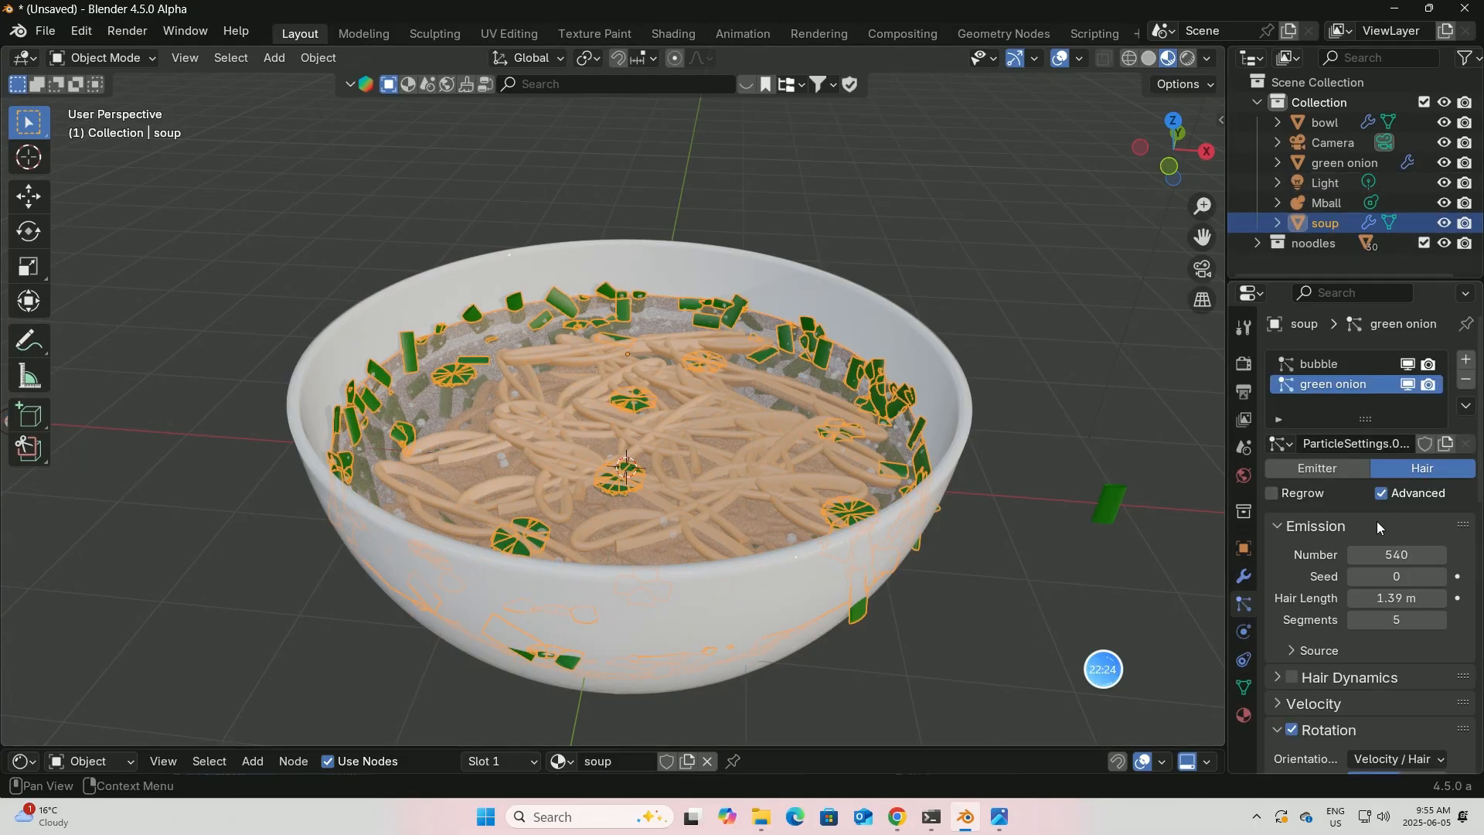
{"action": "scroll", "coordinate": [1376, 524], "scroll_direction": "down", "scroll_amount": 5}
{"action": "mouse_move", "coordinate": [1388, 576]}
{"action": "left_mouse_down"}
{"action": "mouse_move", "coordinate": [1414, 576]}
{"action": "mouse_move", "coordinate": [1382, 576]}
{"action": "left_mouse_up"}
{"action": "scroll", "coordinate": [1411, 666], "scroll_direction": "down", "scroll_amount": 5}
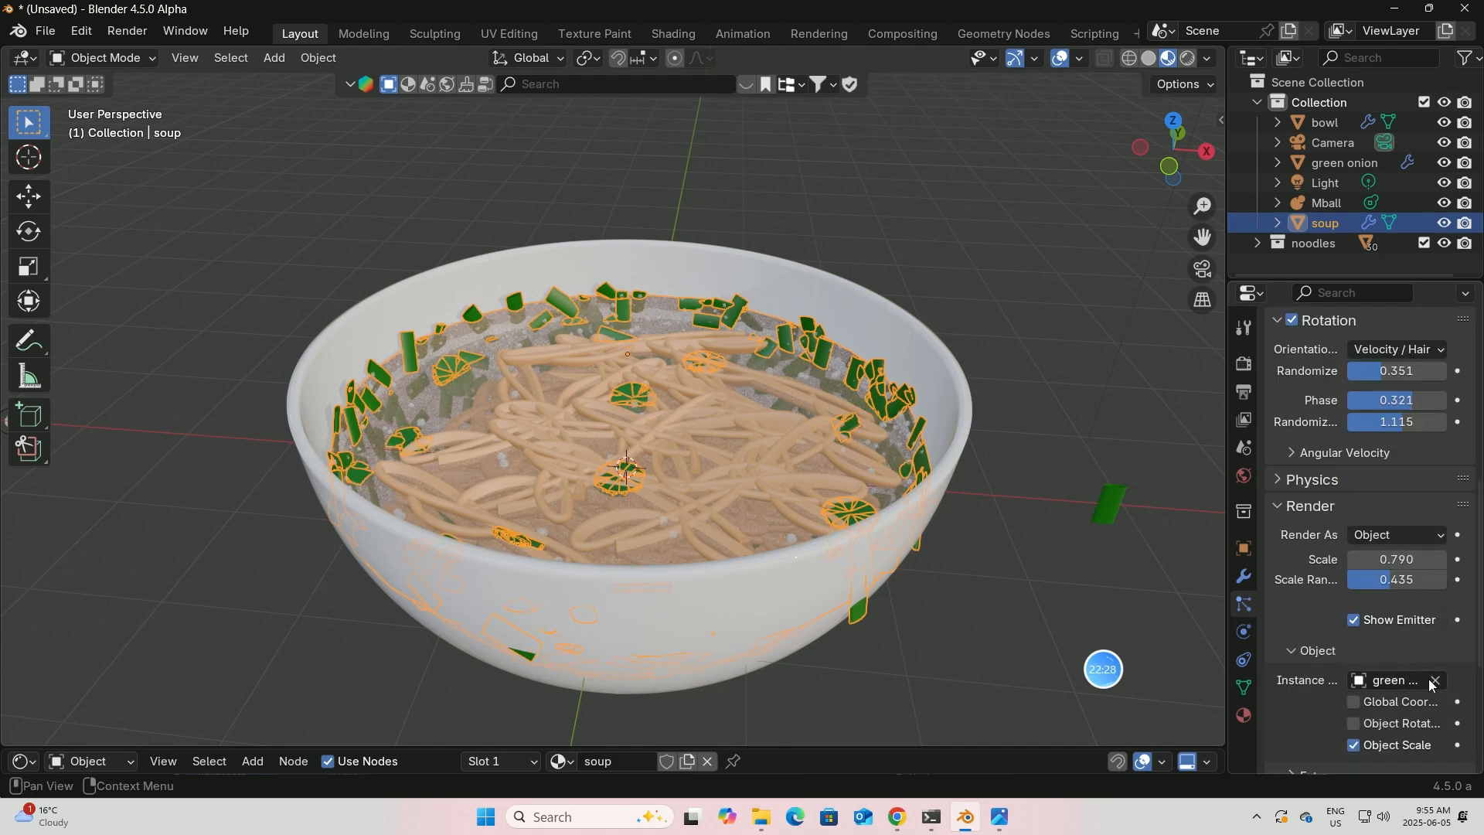
- Clear the green onion particles' instance object, assign the green onion object again, and deselect the soup
{"action": "left_click", "coordinate": [1432, 684]}
{"action": "left_click", "coordinate": [1412, 678]}
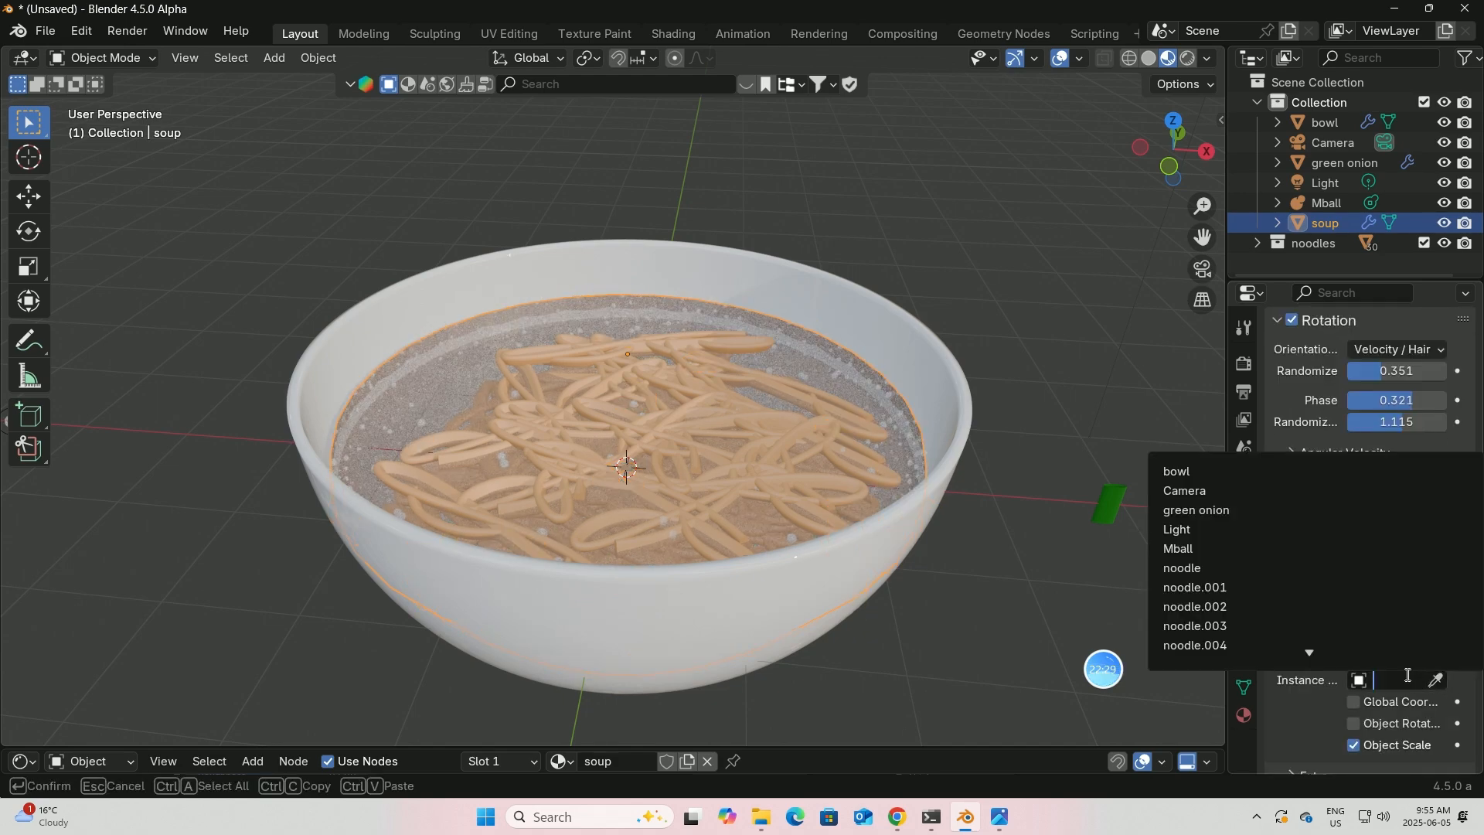
{"action": "left_click", "coordinate": [1227, 512]}
{"action": "middle_click_drag", "start_coordinate": [994, 473], "coordinate": [939, 450]}
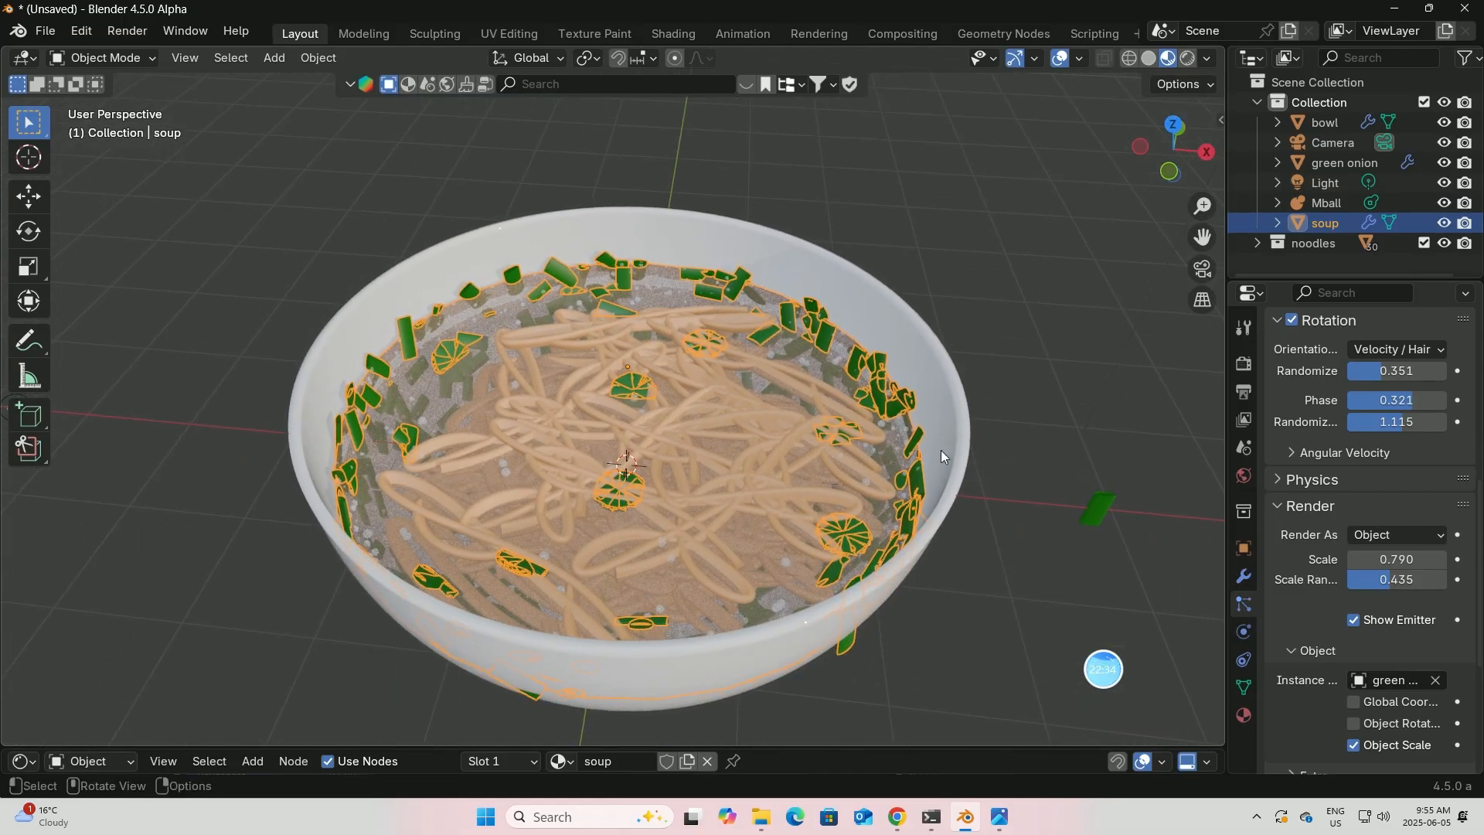
{"action": "left_click", "coordinate": [906, 256]}
{"action": "middle_click_drag", "start_coordinate": [906, 254], "coordinate": [888, 262]}
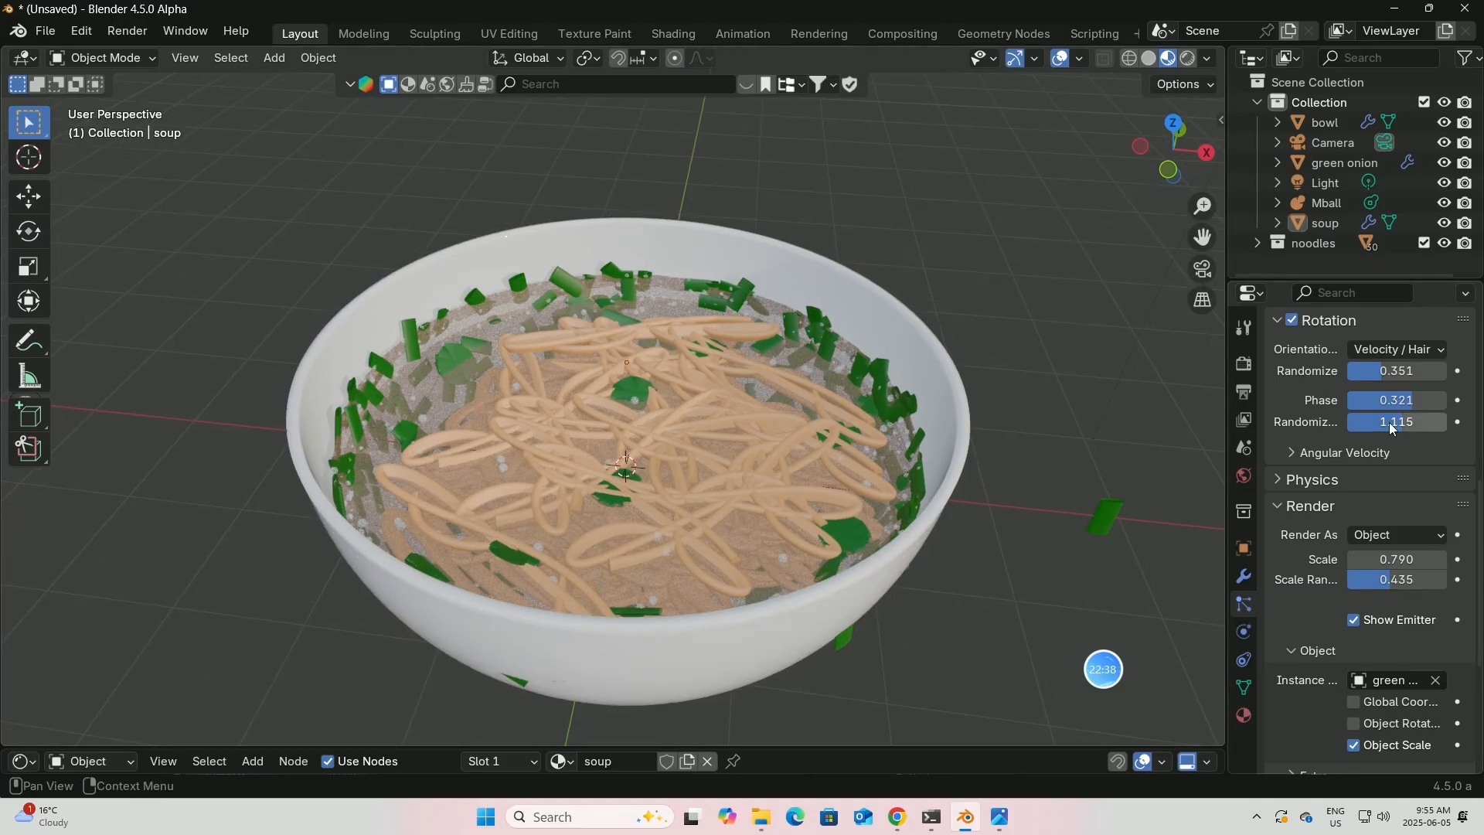
- Set the emission seed of the soup's green onion particles to 14
{"action": "scroll", "coordinate": [1391, 429], "scroll_direction": "up", "scroll_amount": 8}
{"action": "mouse_move", "coordinate": [1391, 453]}
{"action": "left_mouse_down"}
{"action": "mouse_move", "coordinate": [1432, 453]}
{"action": "mouse_move", "coordinate": [1390, 476]}
{"action": "mouse_move", "coordinate": [1323, 475]}
{"action": "mouse_move", "coordinate": [1400, 476]}
{"action": "mouse_move", "coordinate": [1380, 475]}
{"action": "left_mouse_up"}
{"action": "scroll", "coordinate": [1401, 633], "scroll_direction": "down", "scroll_amount": 5}
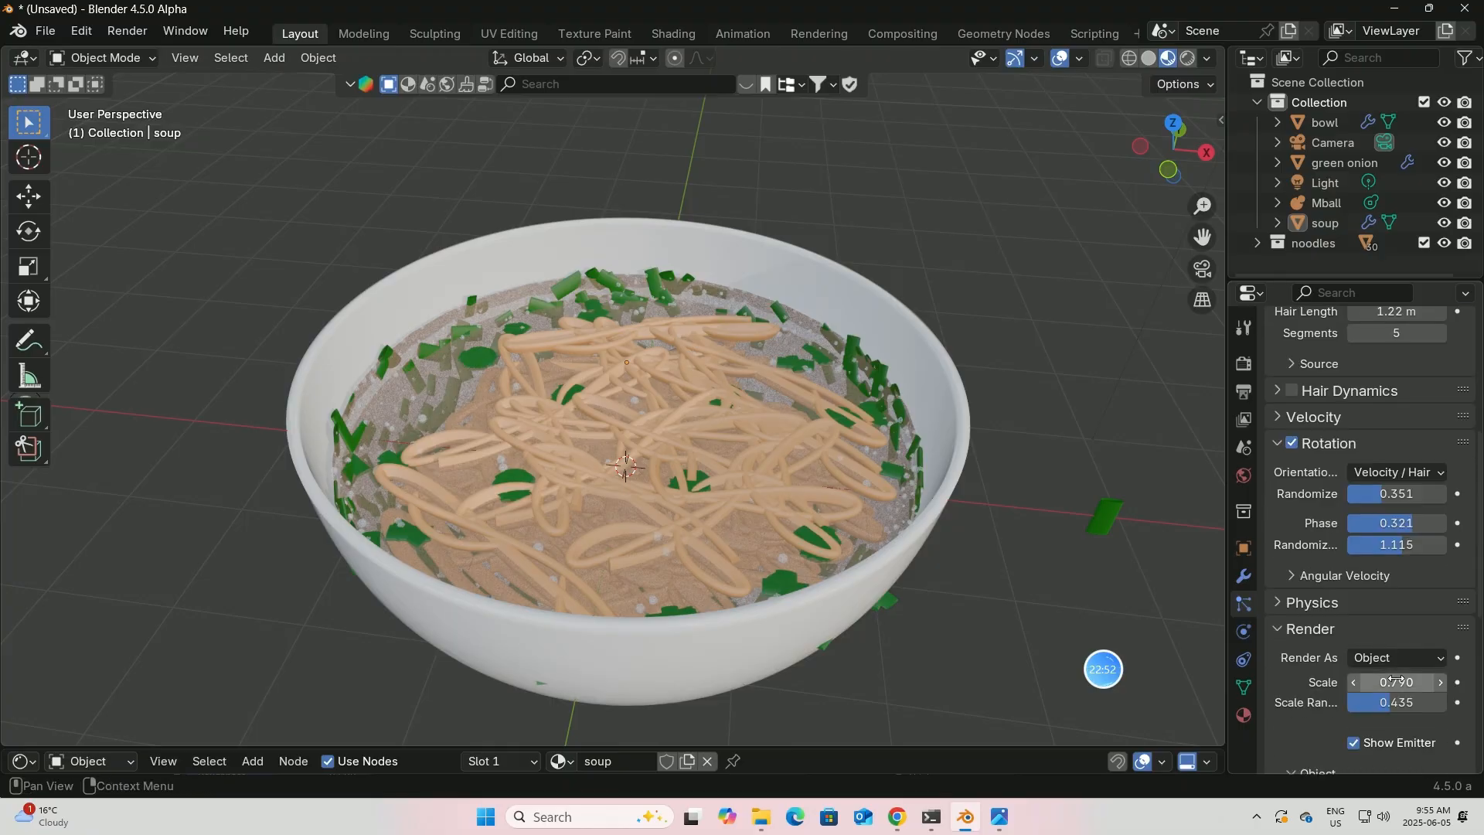
- Move the green onion tube from beside the bowl to above the middle of the noodles
{"action": "mouse_move", "coordinate": [945, 428]}
{"action": "middle_mouse_down"}
{"action": "mouse_move", "coordinate": [875, 413]}
{"action": "mouse_move", "coordinate": [948, 417]}
{"action": "middle_mouse_up"}
{"action": "left_click", "coordinate": [1079, 464]}
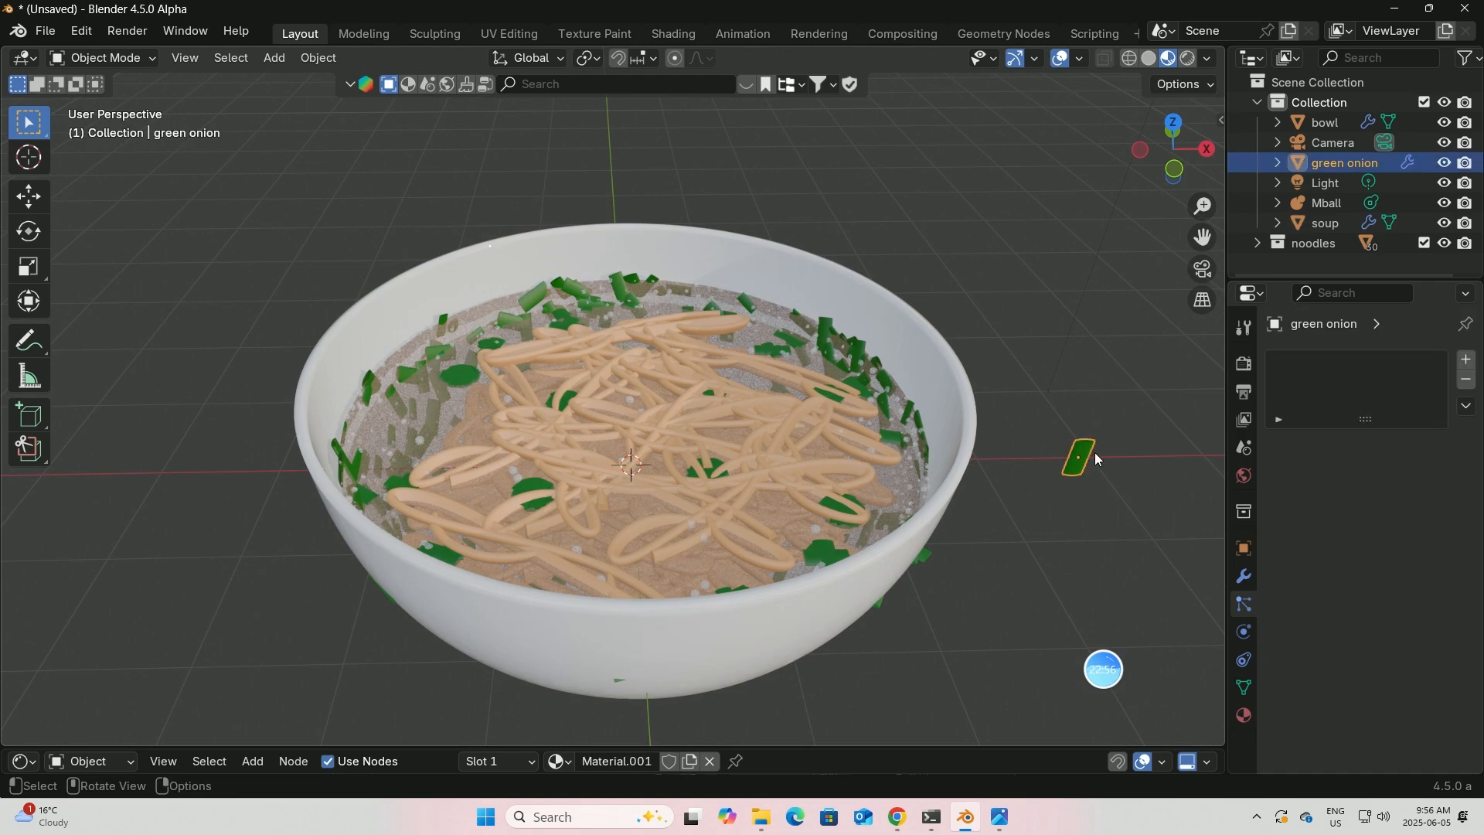
{"action": "left_click", "coordinate": [35, 200]}
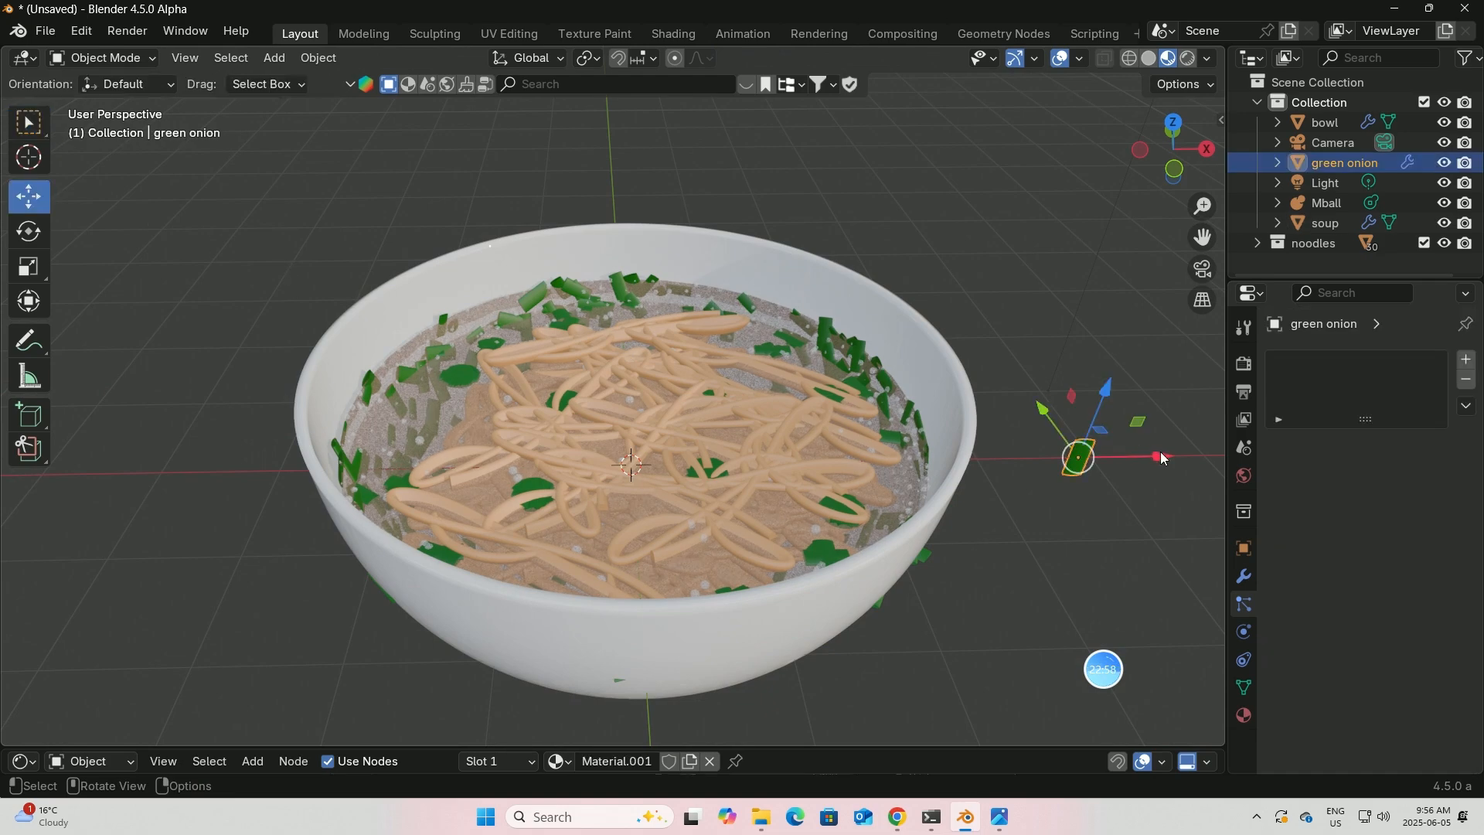
{"action": "left_click_drag", "start_coordinate": [1160, 451], "coordinate": [567, 313]}
- Rotate the green onion piece to lie flatter and lower it onto the noodles
{"action": "left_click", "coordinate": [28, 231]}
{"action": "middle_click_drag", "start_coordinate": [567, 313], "coordinate": [650, 347]}
{"action": "left_click_drag", "start_coordinate": [651, 348], "coordinate": [293, 347]}
{"action": "left_click", "coordinate": [31, 196]}
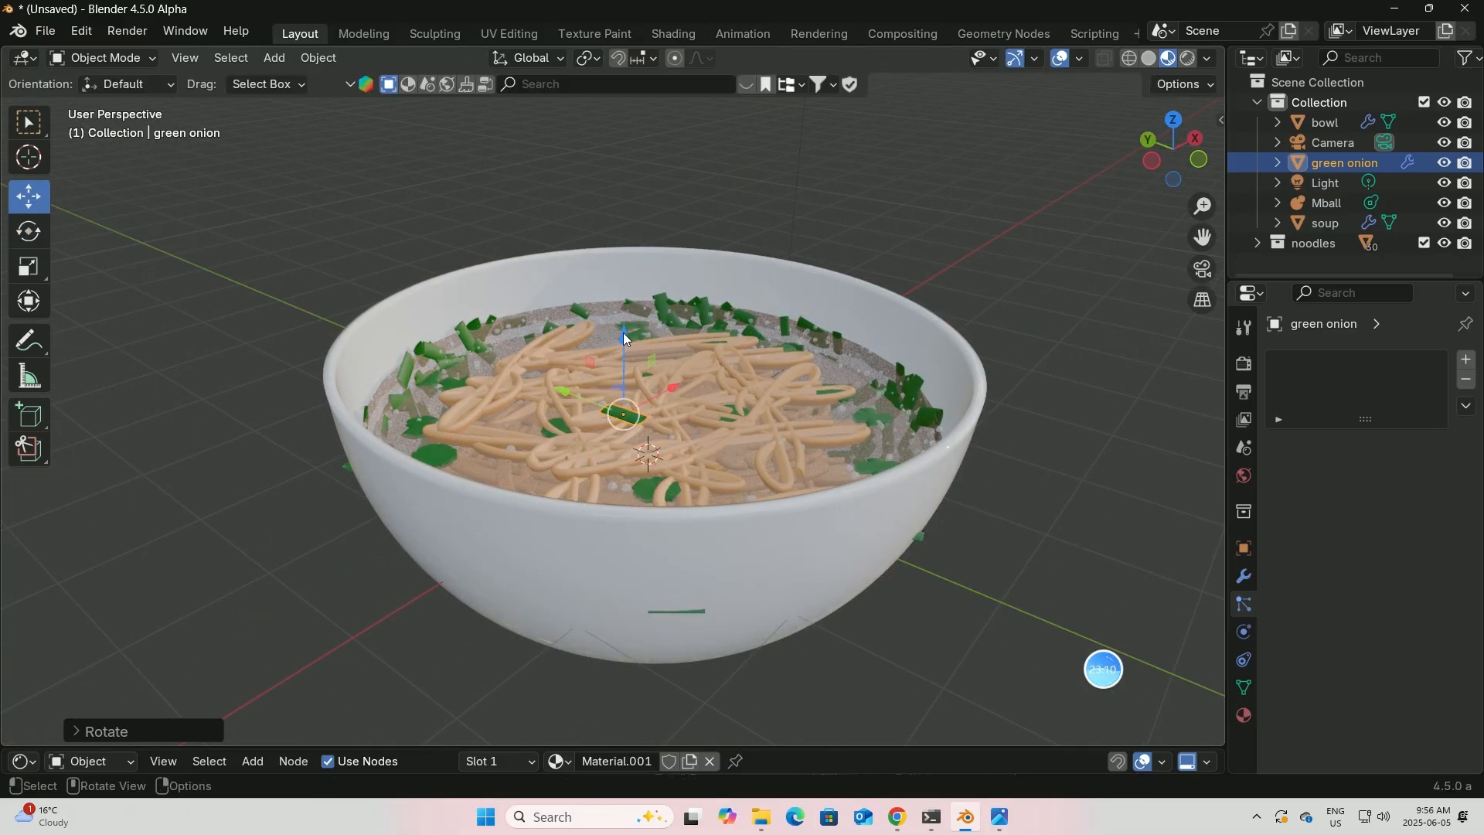
{"action": "left_click_drag", "start_coordinate": [624, 338], "coordinate": [625, 354]}
{"action": "middle_click_drag", "start_coordinate": [624, 354], "coordinate": [621, 415]}
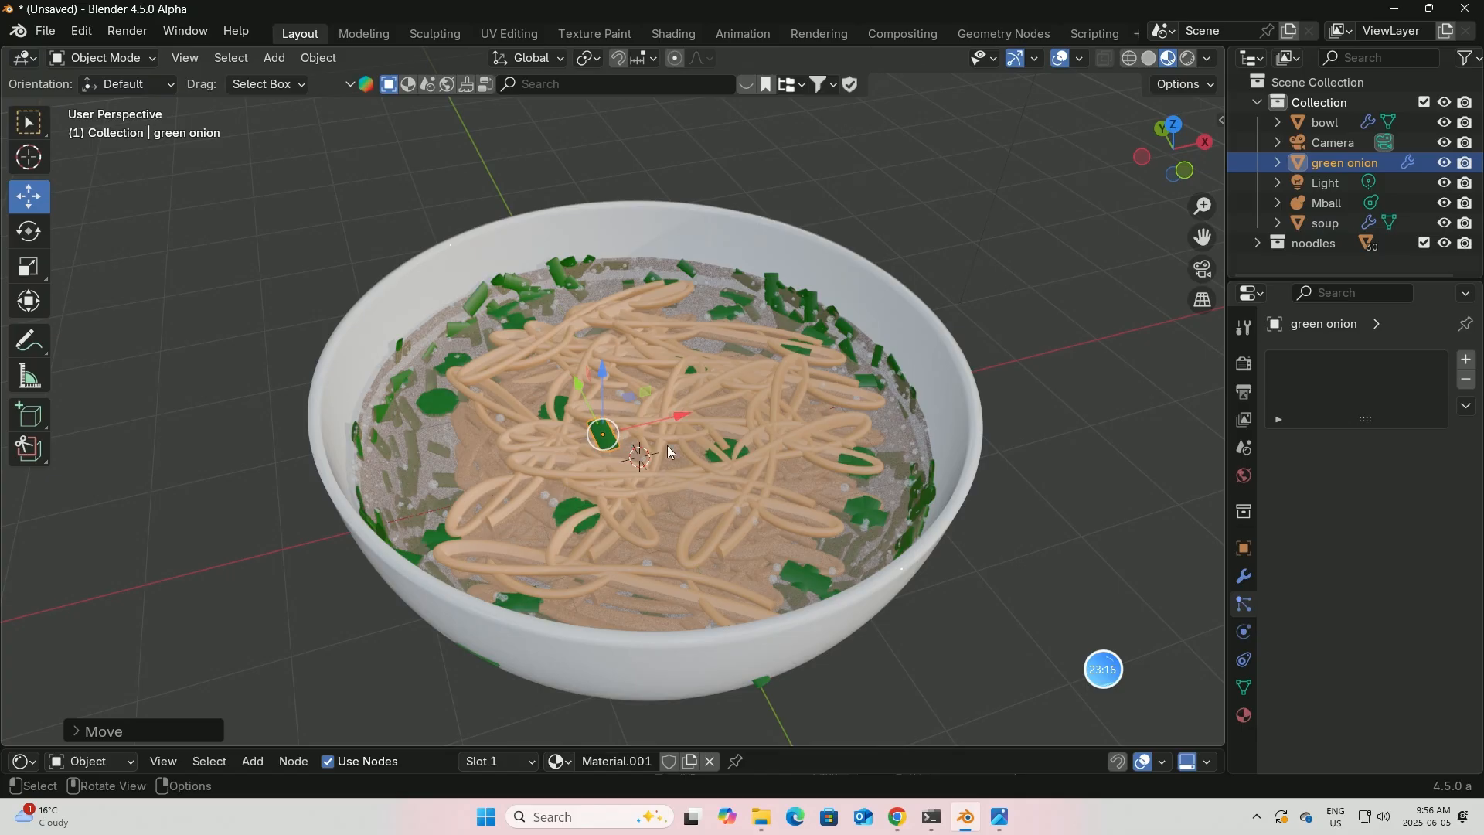
{"action": "middle_click_drag", "start_coordinate": [708, 406], "coordinate": [887, 418]}
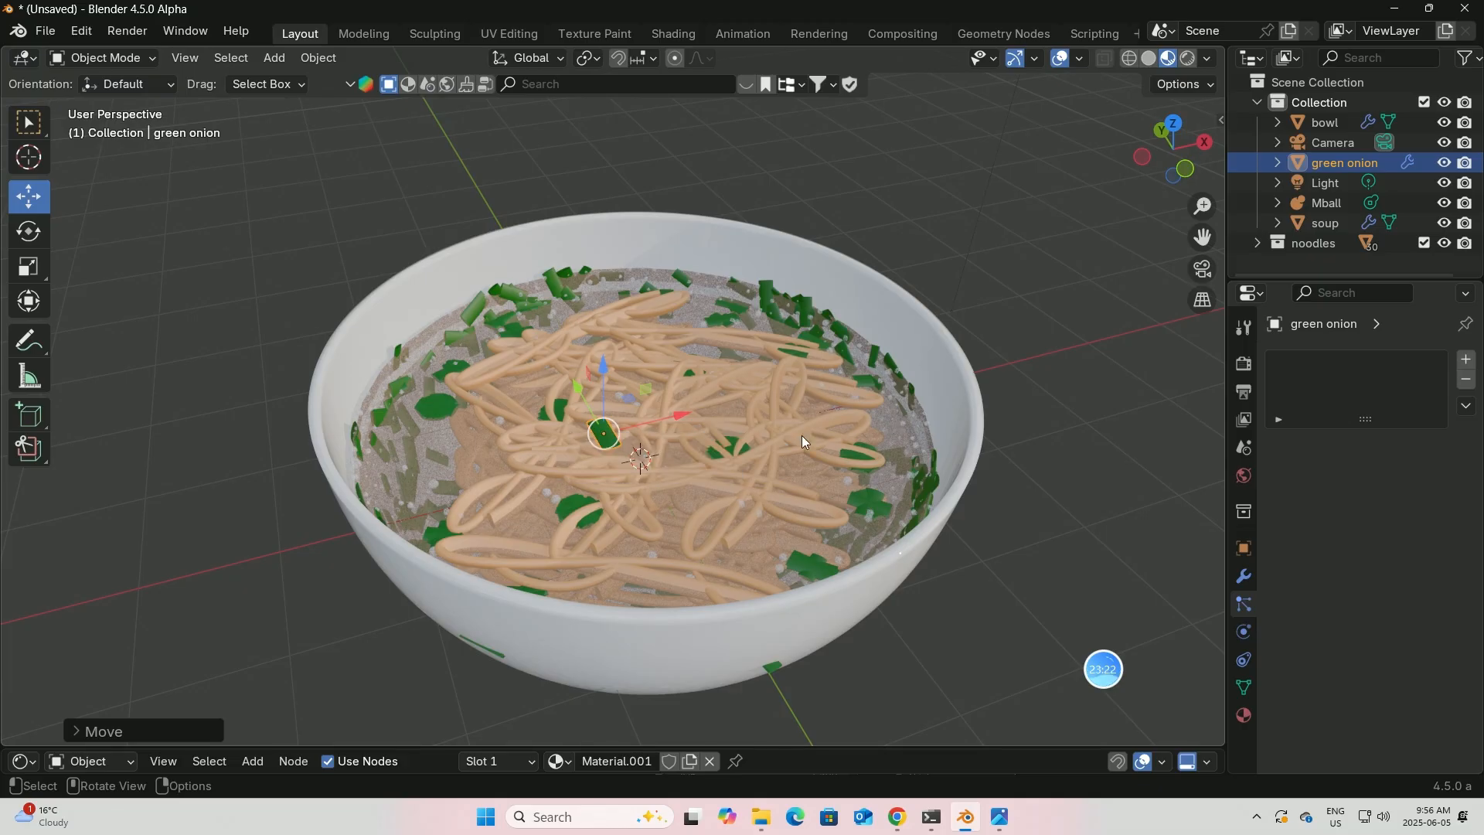
- Select only the flat top face of the soup mesh in Edit Mode
{"action": "left_click", "coordinate": [889, 423]}
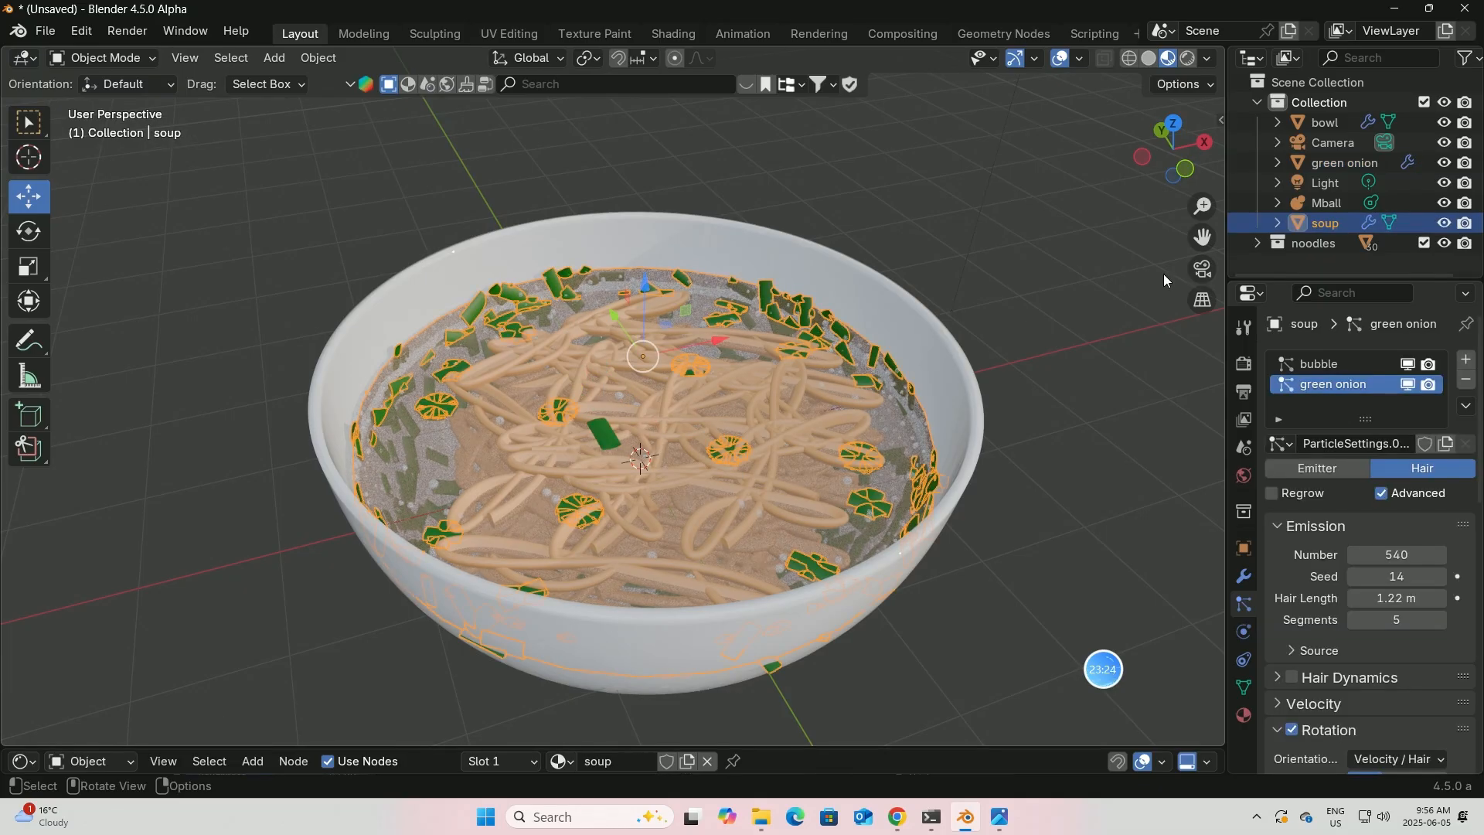
{"action": "left_click", "coordinate": [154, 58]}
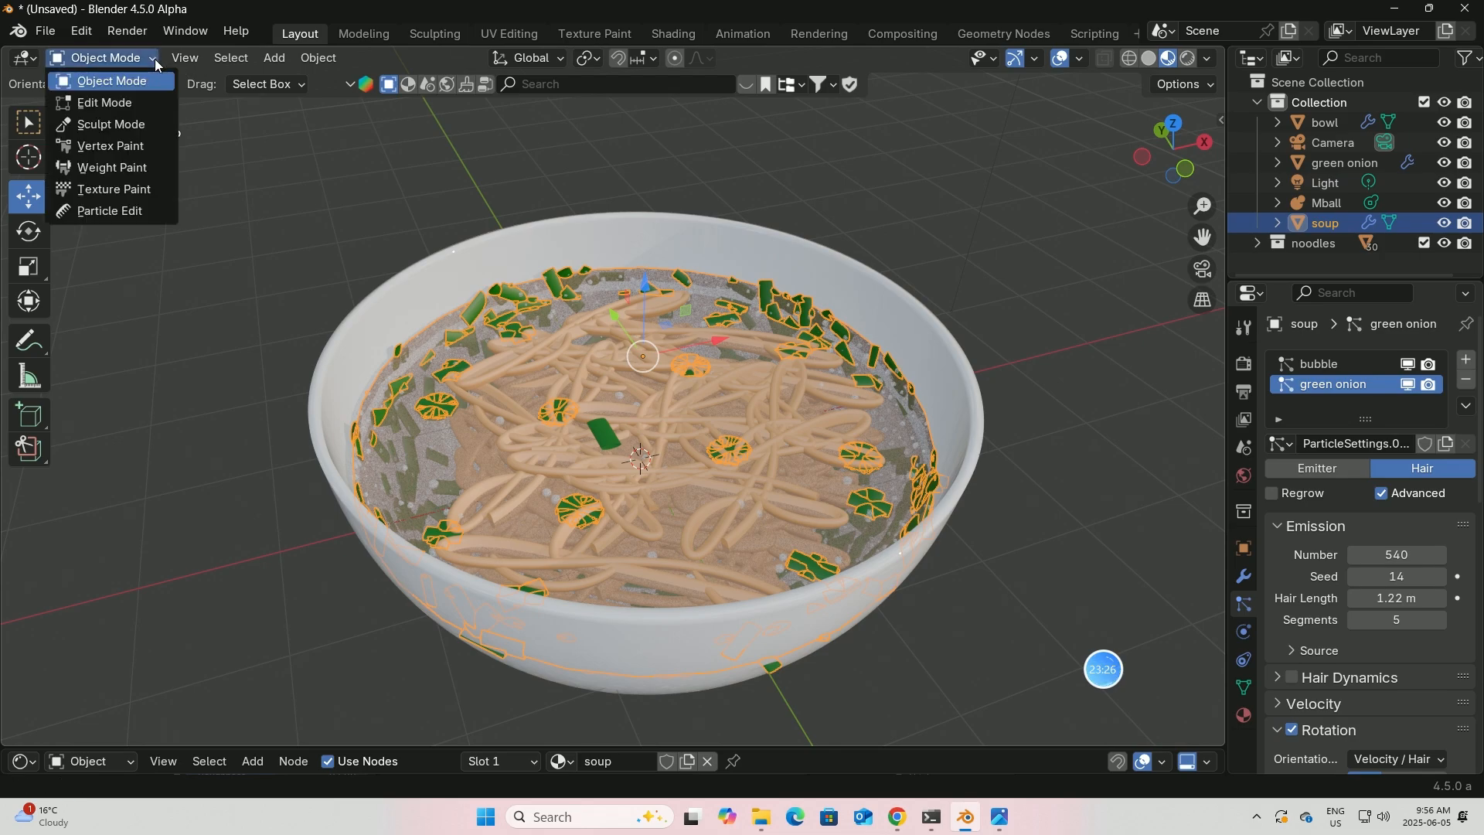
{"action": "left_click", "coordinate": [135, 101]}
{"action": "middle_click_drag", "start_coordinate": [579, 333], "coordinate": [595, 272]}
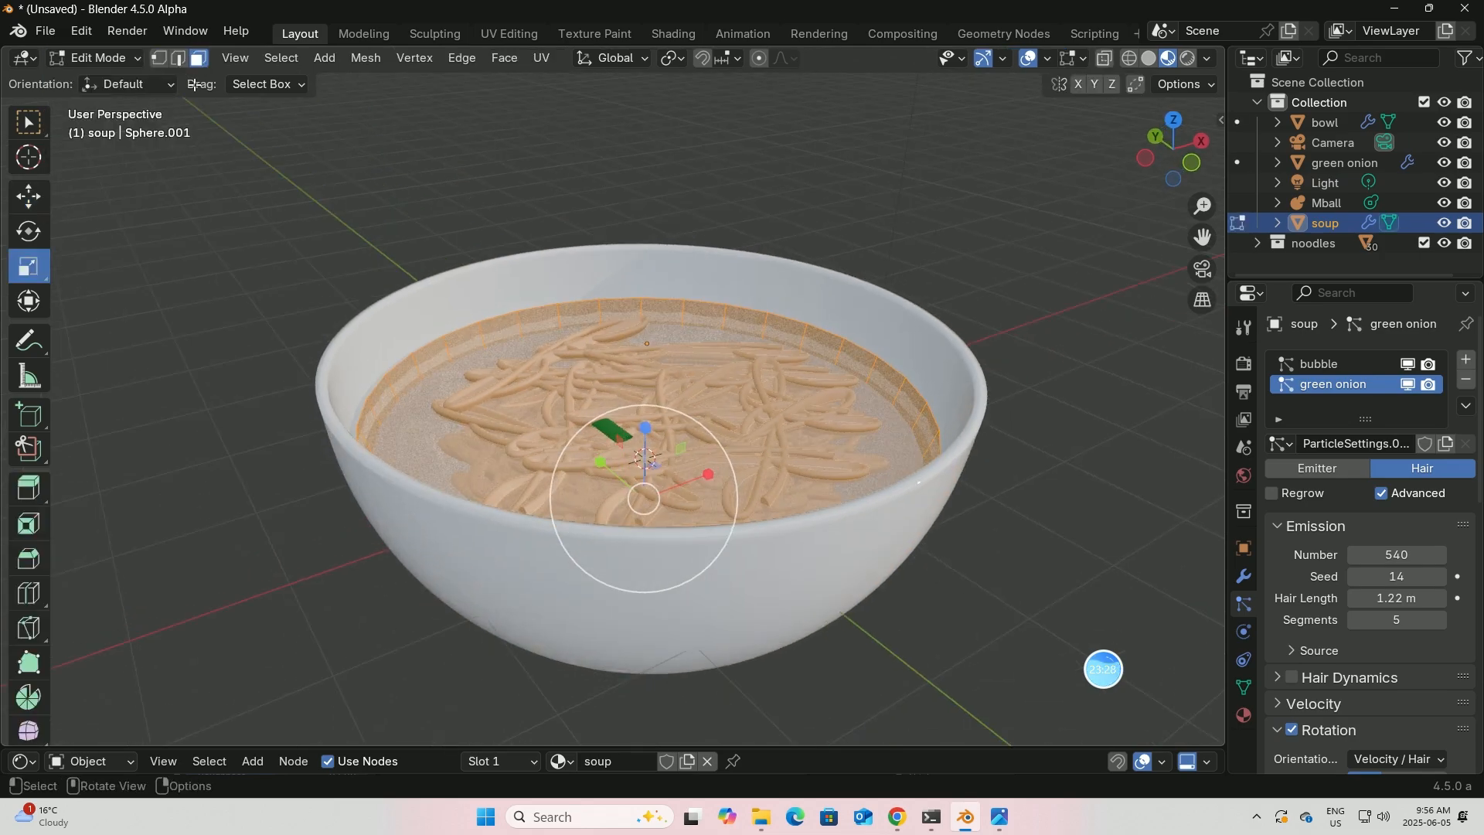
{"action": "left_click", "coordinate": [294, 220]}
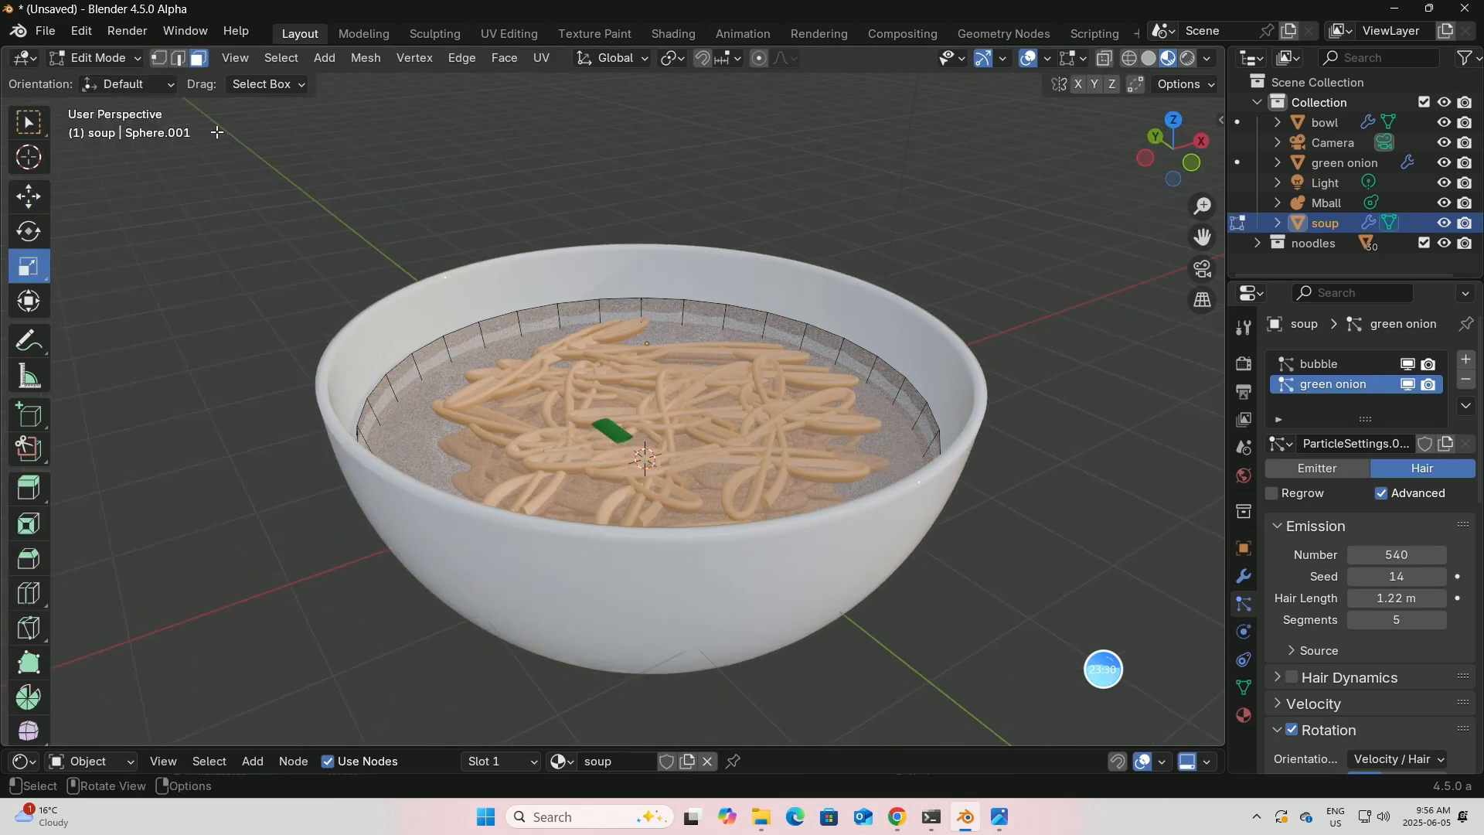
{"action": "left_click", "coordinate": [456, 374]}
{"action": "middle_click_drag", "start_coordinate": [512, 364], "coordinate": [482, 353]}
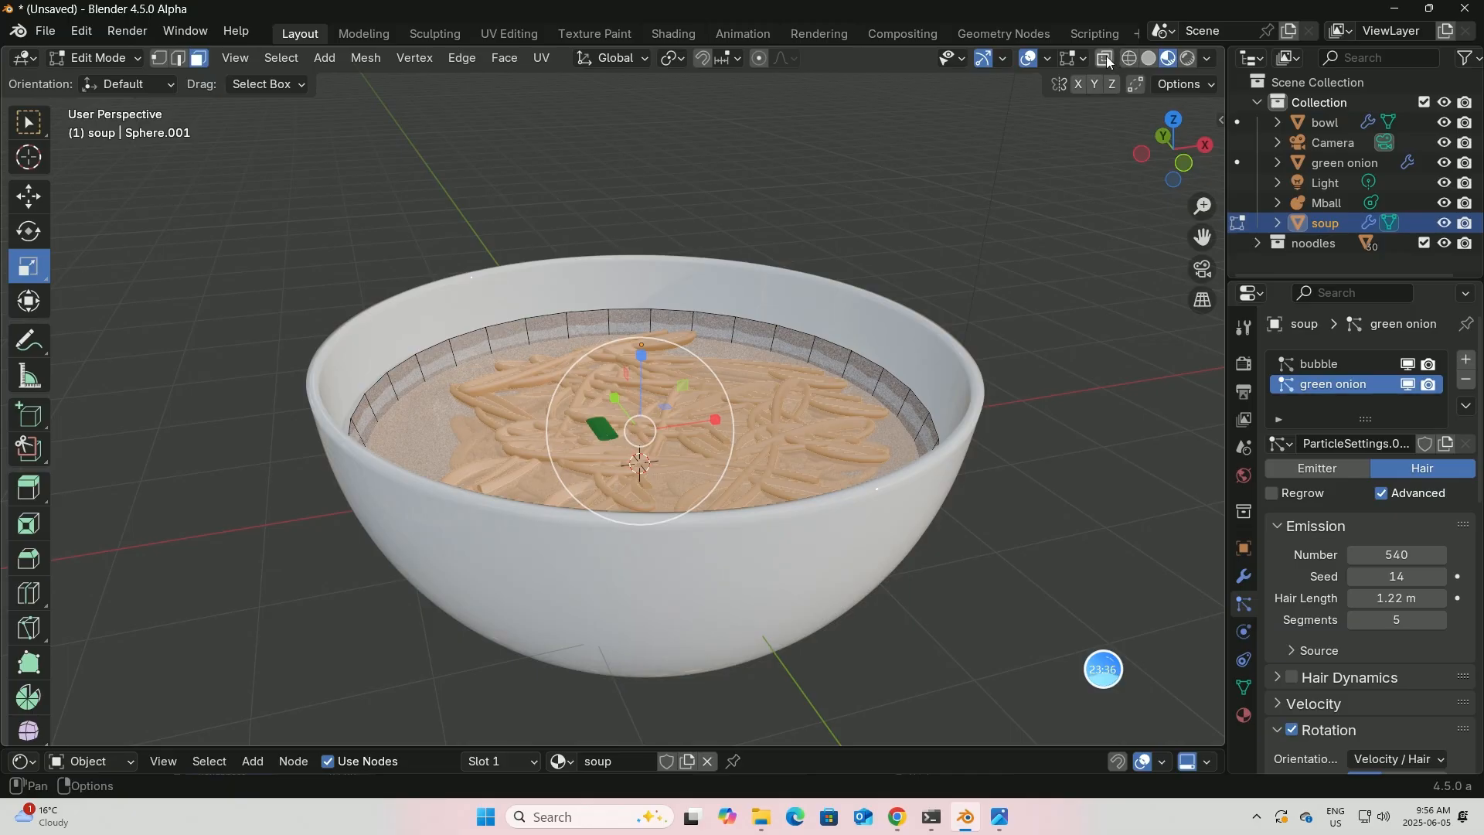
- Raise the soup's top face slightly along Z in solid shading, and return to Object Mode with material preview and nothing selected
{"action": "left_click", "coordinate": [1151, 59]}
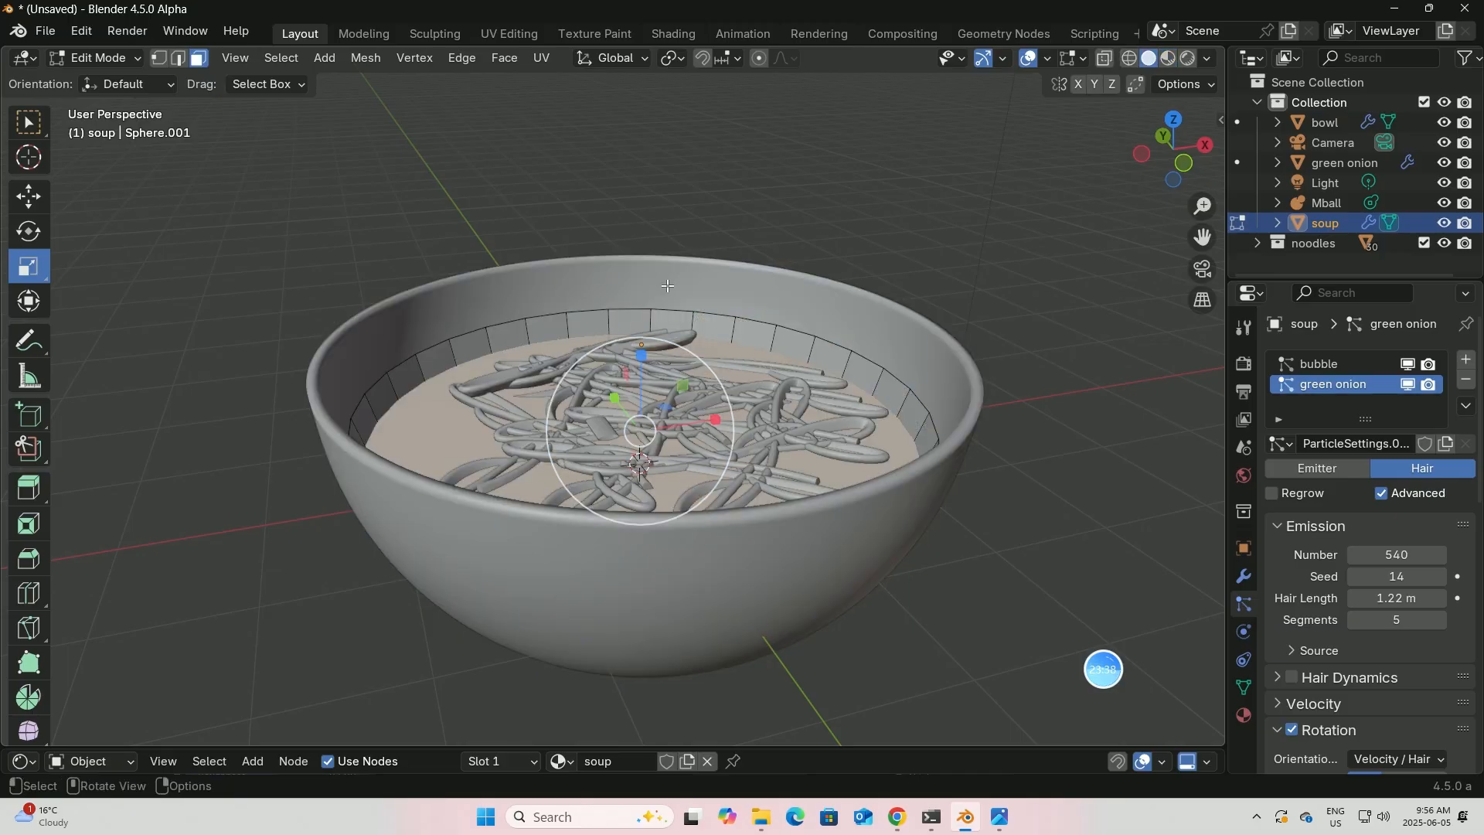
{"action": "left_click", "coordinate": [28, 196]}
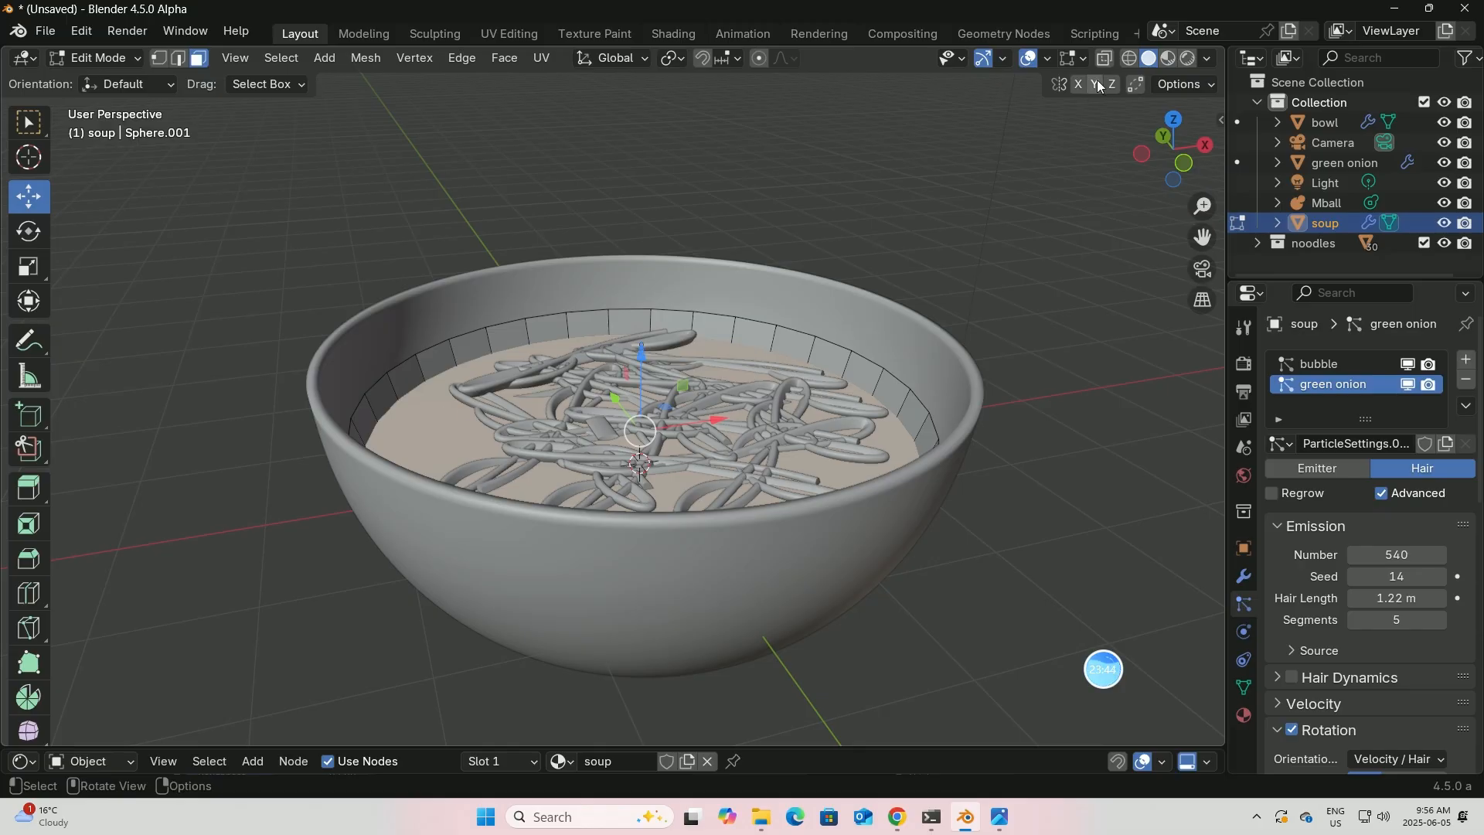
{"action": "left_click_drag", "start_coordinate": [640, 351], "coordinate": [650, 340]}
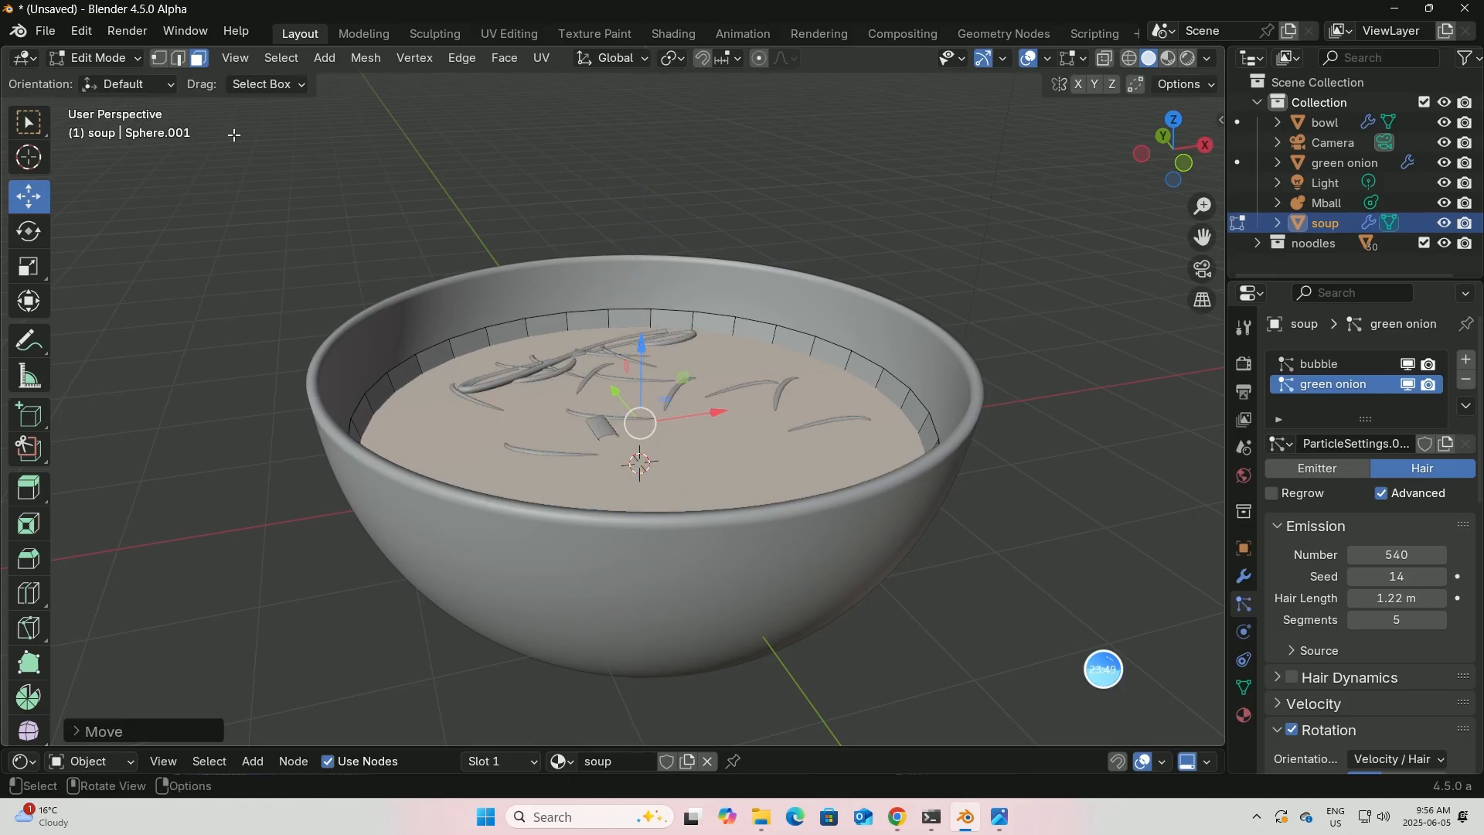
{"action": "left_click", "coordinate": [139, 58]}
{"action": "left_click", "coordinate": [122, 80]}
{"action": "middle_click_drag", "start_coordinate": [798, 322], "coordinate": [748, 356]}
{"action": "left_click", "coordinate": [1163, 60]}
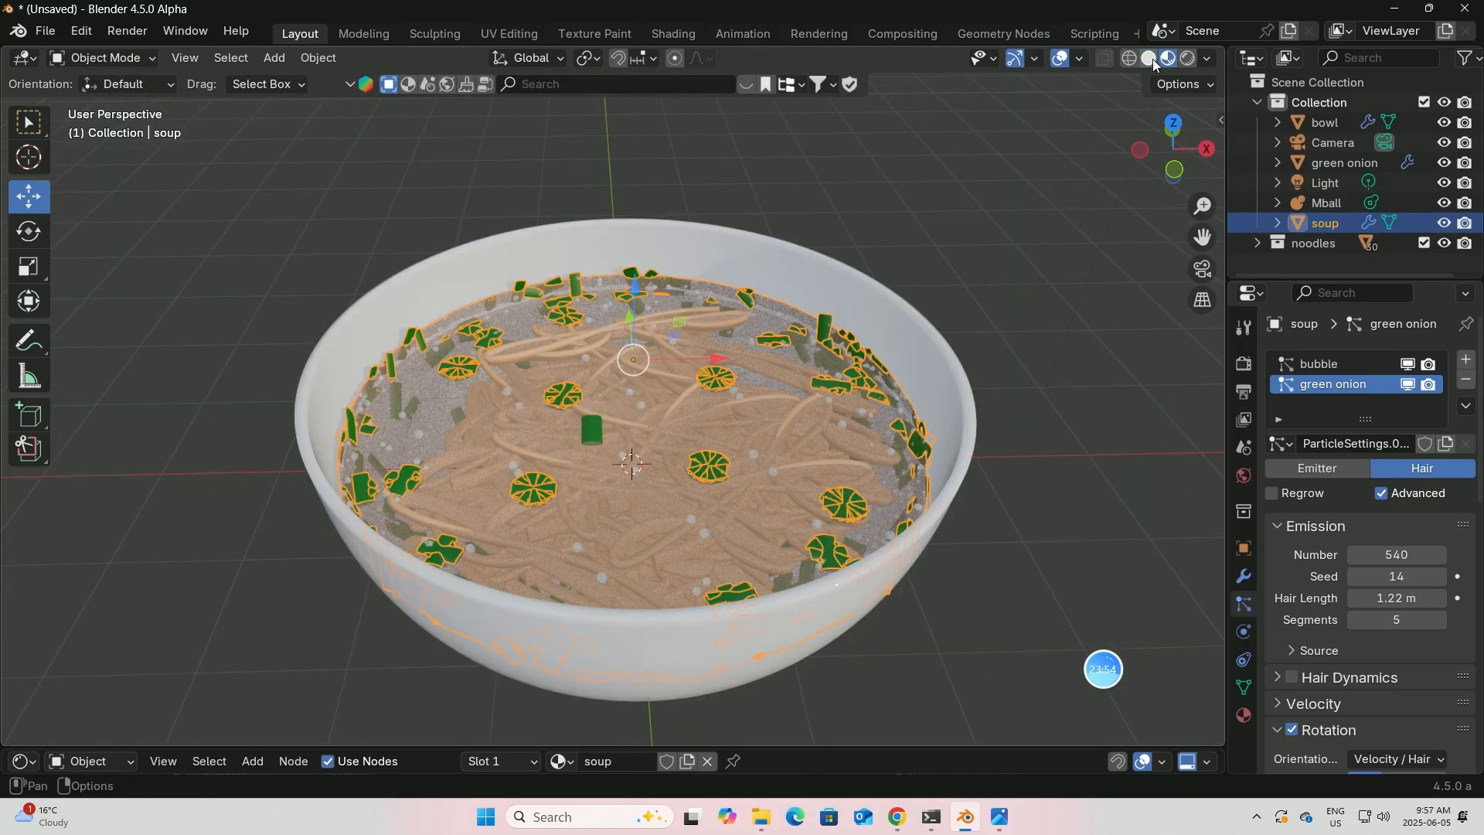
{"action": "middle_click_drag", "start_coordinate": [883, 314], "coordinate": [824, 374]}
{"action": "key", "text": "alt+a"}
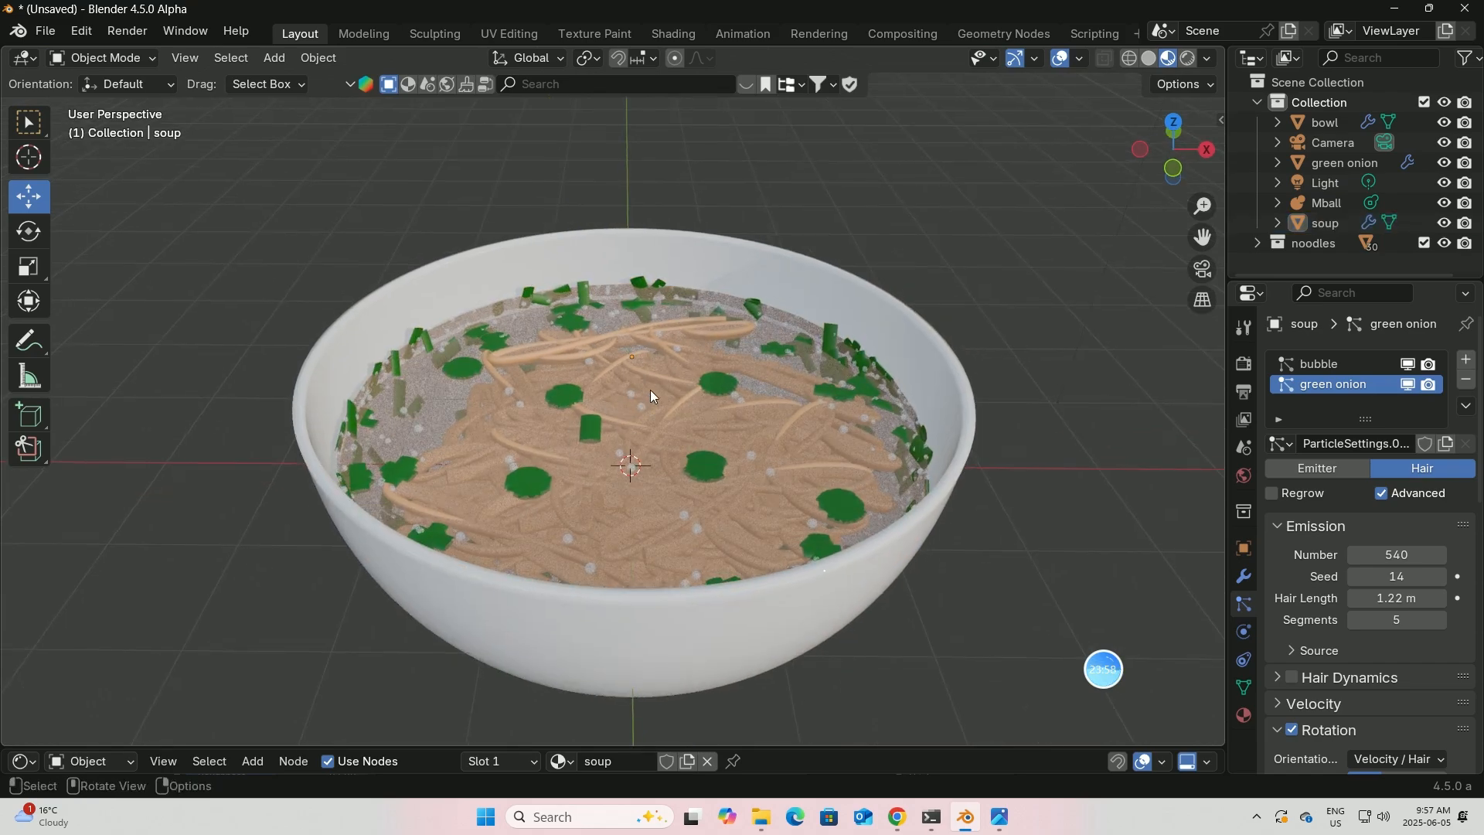
- Lower the soup's top face slightly along Z in Edit Mode and return to Object Mode
{"action": "middle_click_drag", "start_coordinate": [671, 371], "coordinate": [690, 348]}
{"action": "middle_click_drag", "start_coordinate": [575, 365], "coordinate": [577, 390]}
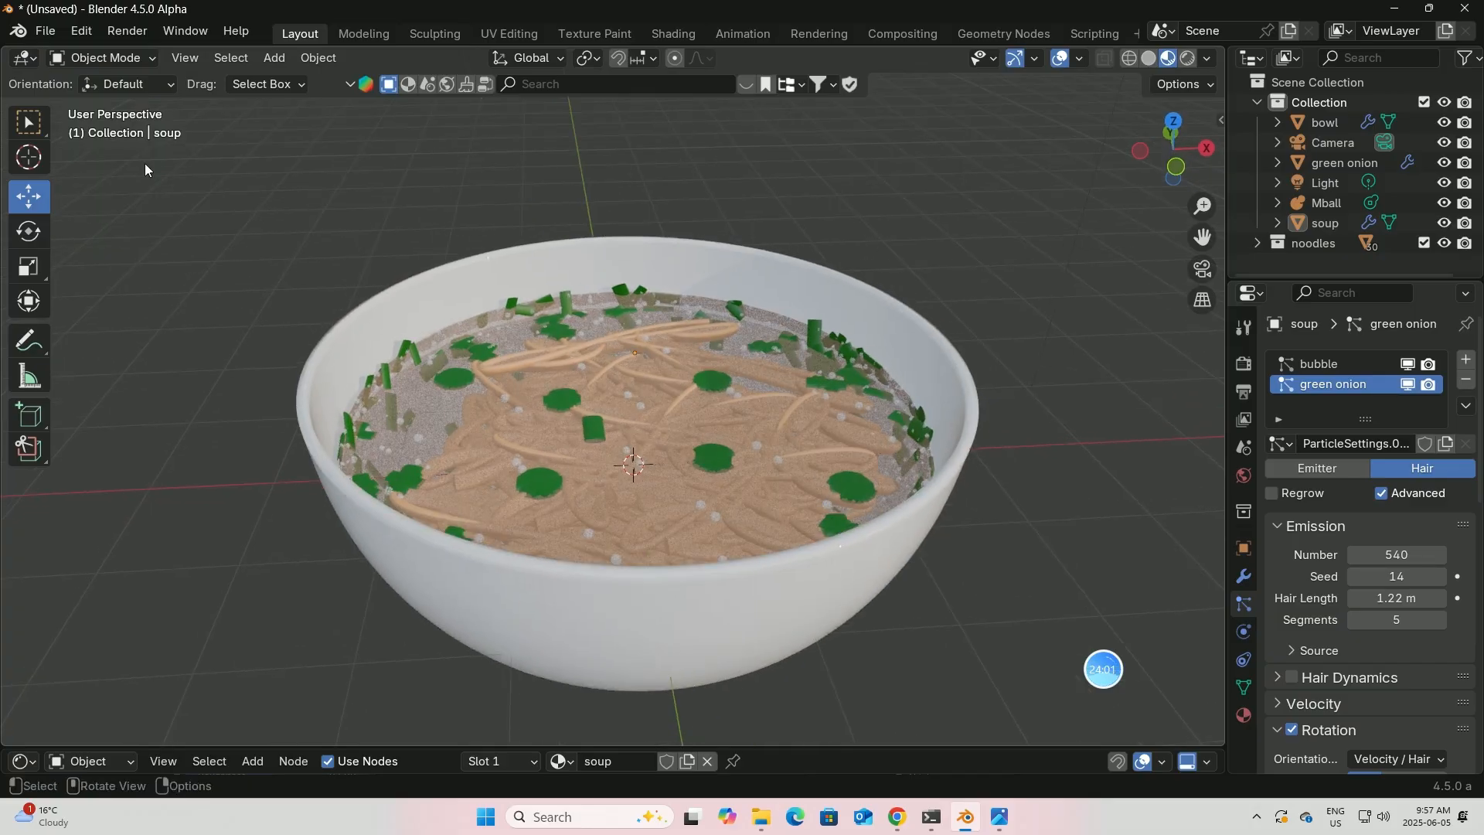
{"action": "left_click", "coordinate": [150, 57]}
{"action": "left_click", "coordinate": [122, 100]}
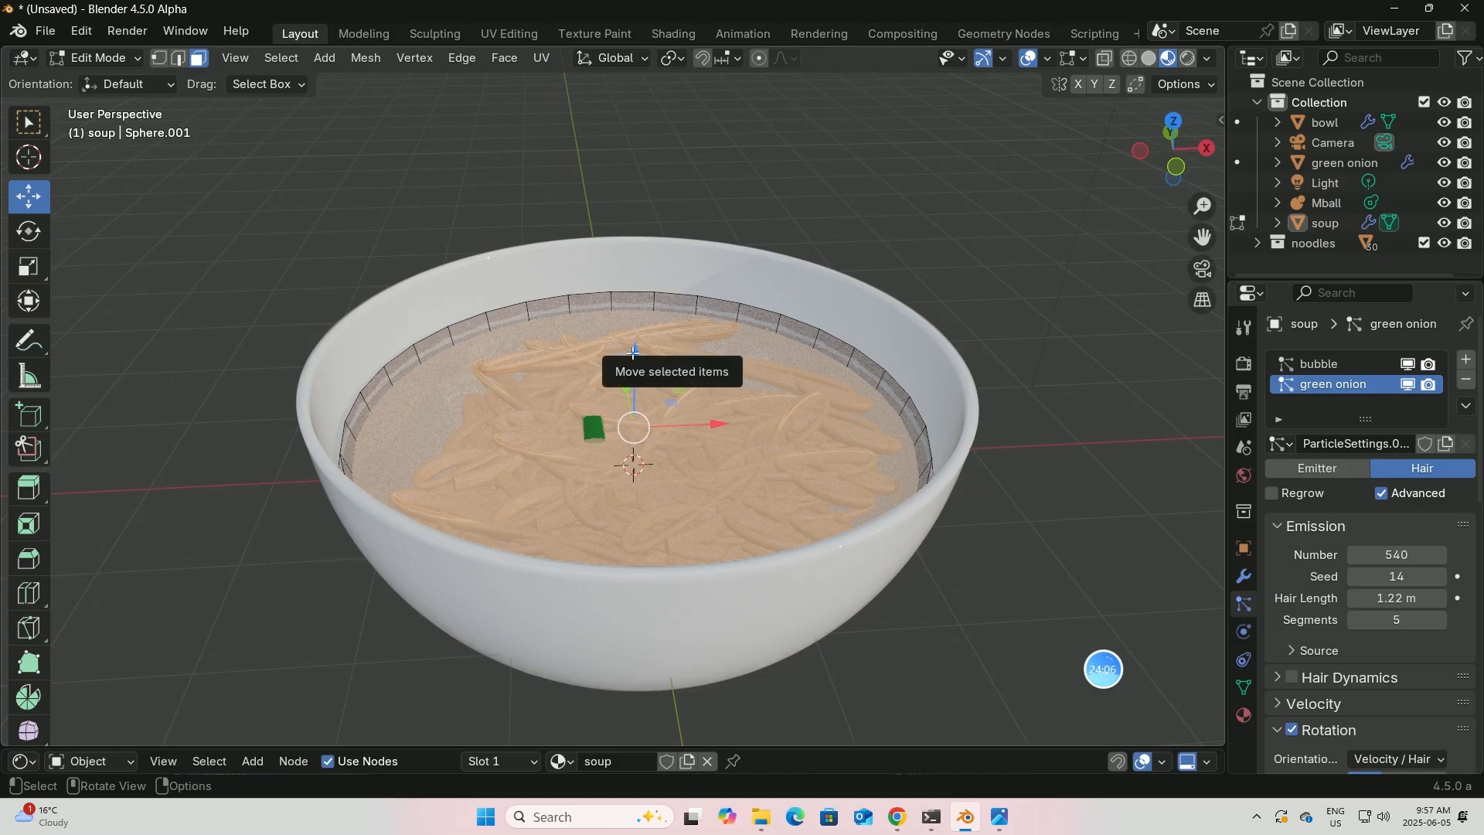
{"action": "left_click_drag", "start_coordinate": [635, 367], "coordinate": [636, 367]}
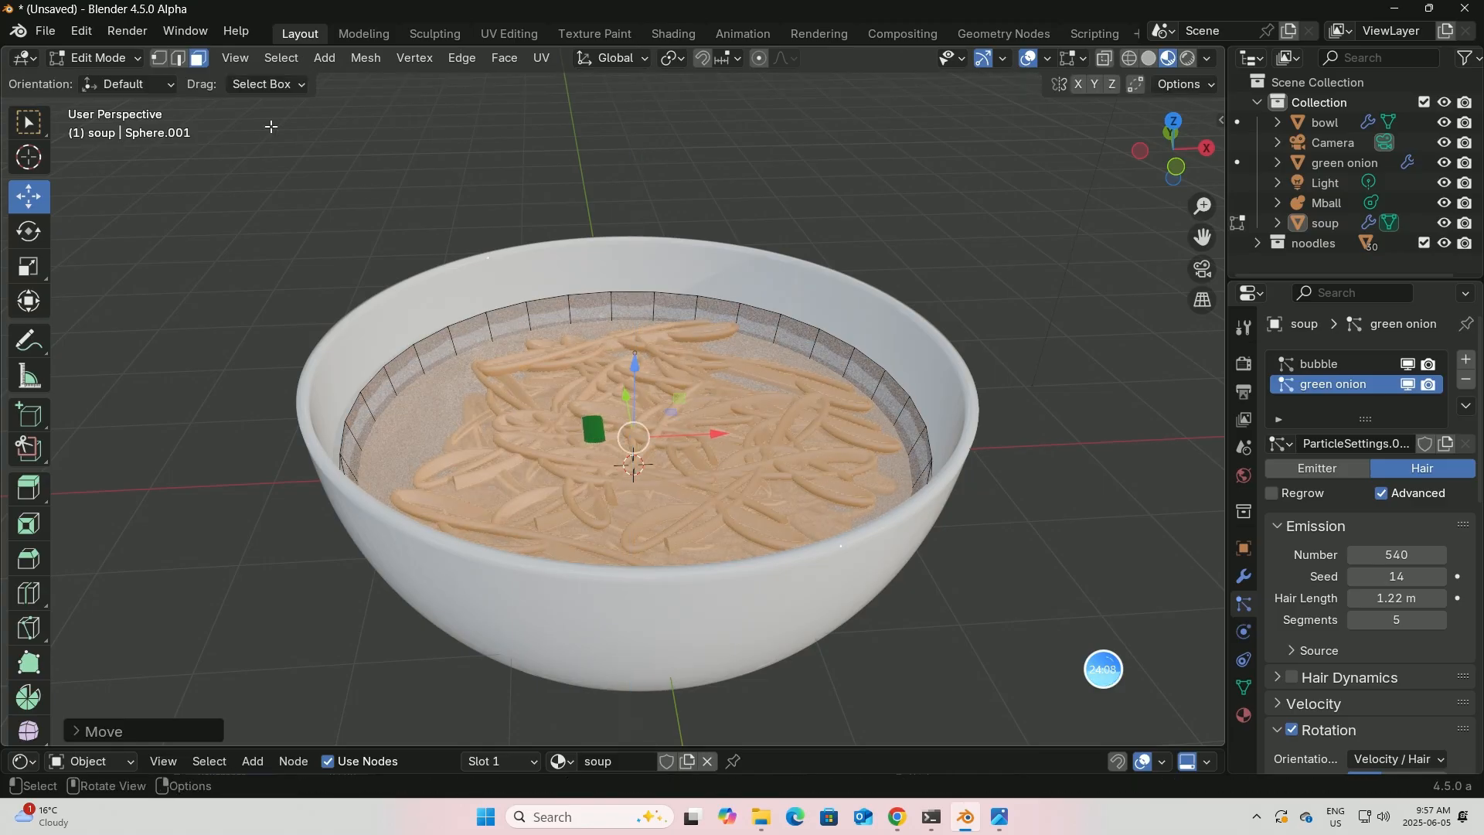
{"action": "left_click", "coordinate": [139, 58]}
{"action": "left_click", "coordinate": [124, 80]}
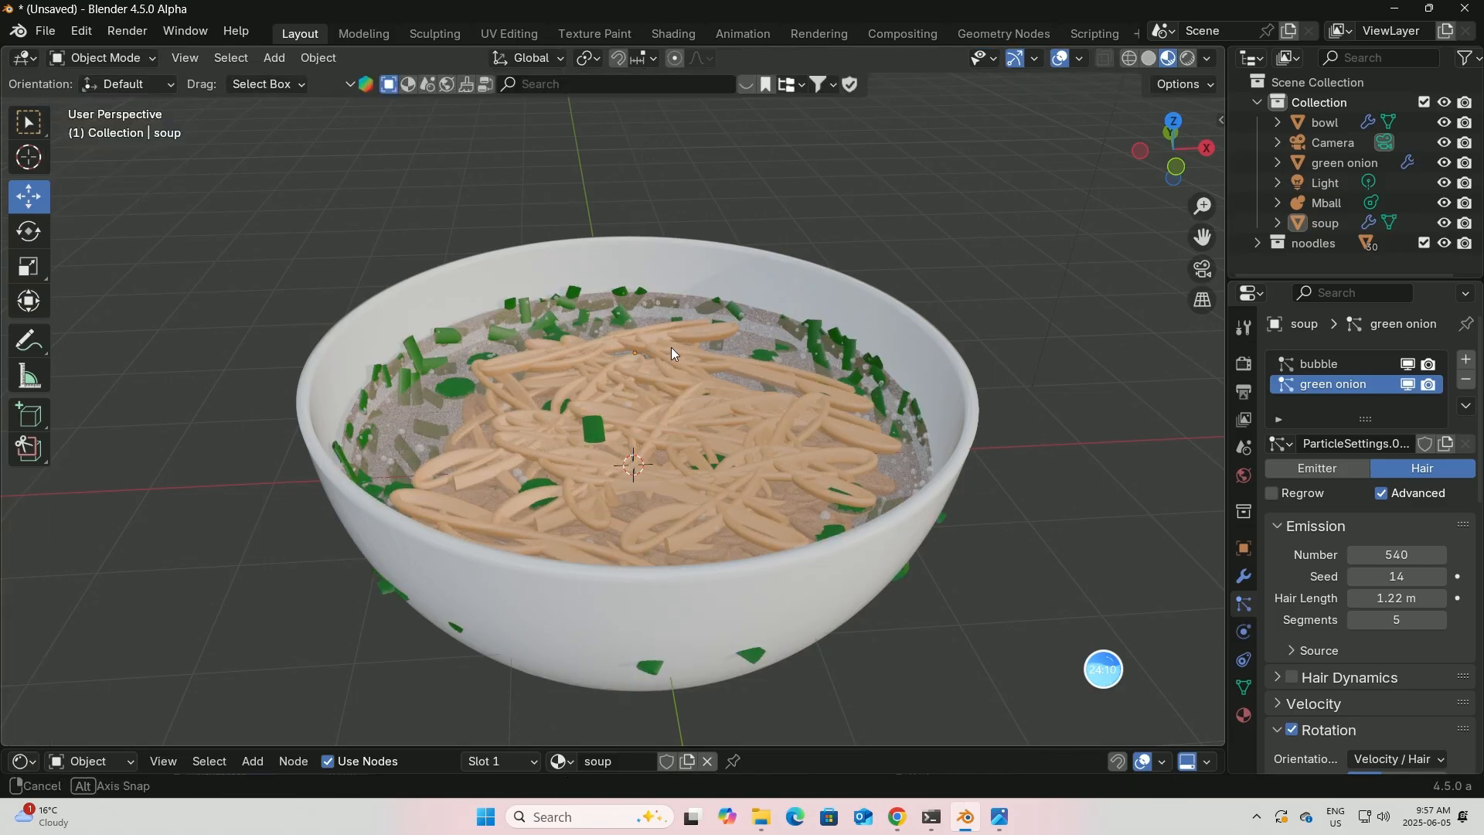
- Duplicate the green onion piece on the noodles twice, placing one copy beside it and another between the two
{"action": "middle_click_drag", "start_coordinate": [671, 346], "coordinate": [582, 422]}
{"action": "left_click", "coordinate": [586, 428]}
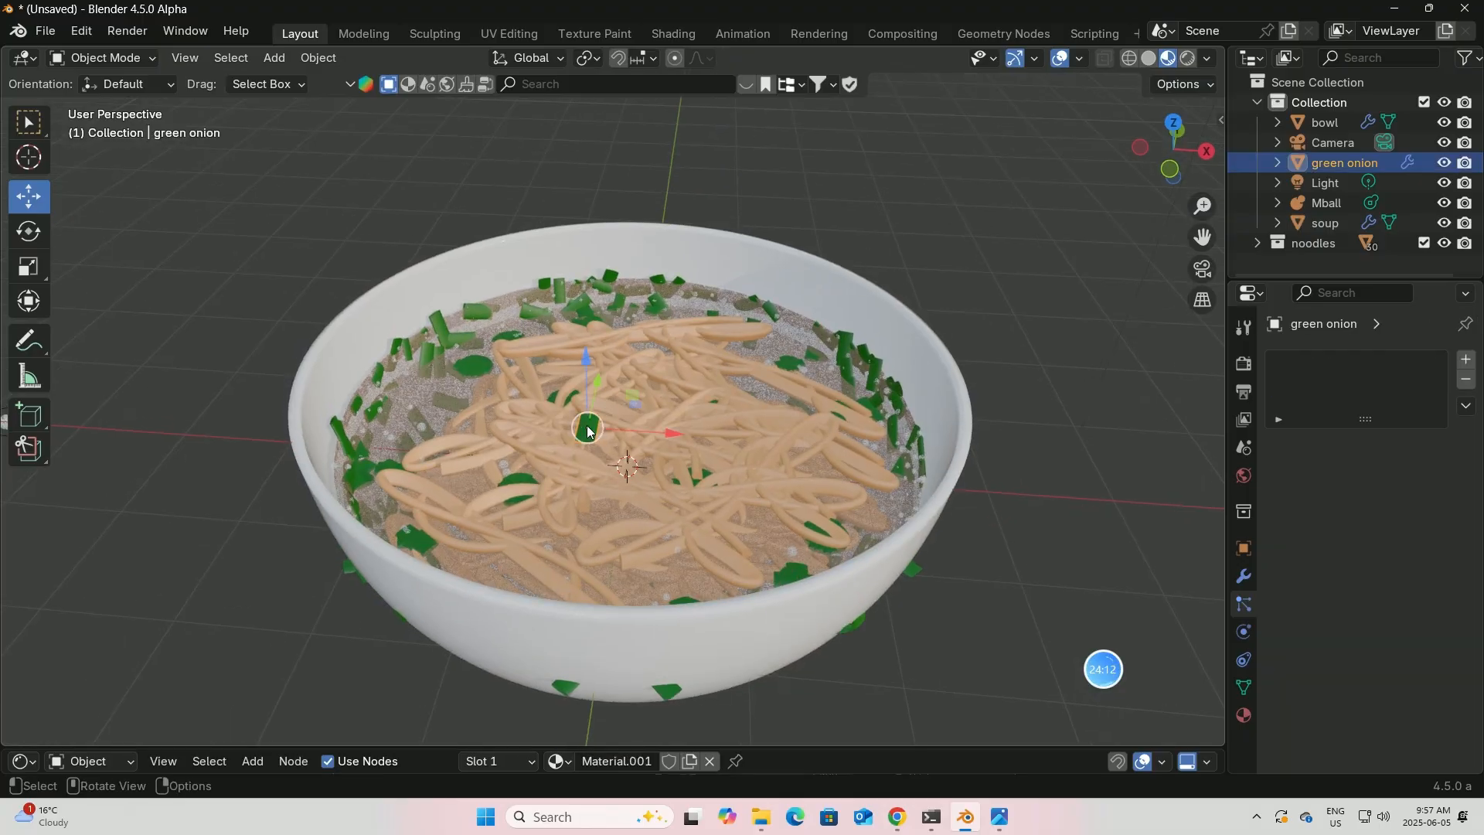
{"action": "key", "text": "shift+d"}
{"action": "left_click", "coordinate": [680, 424]}
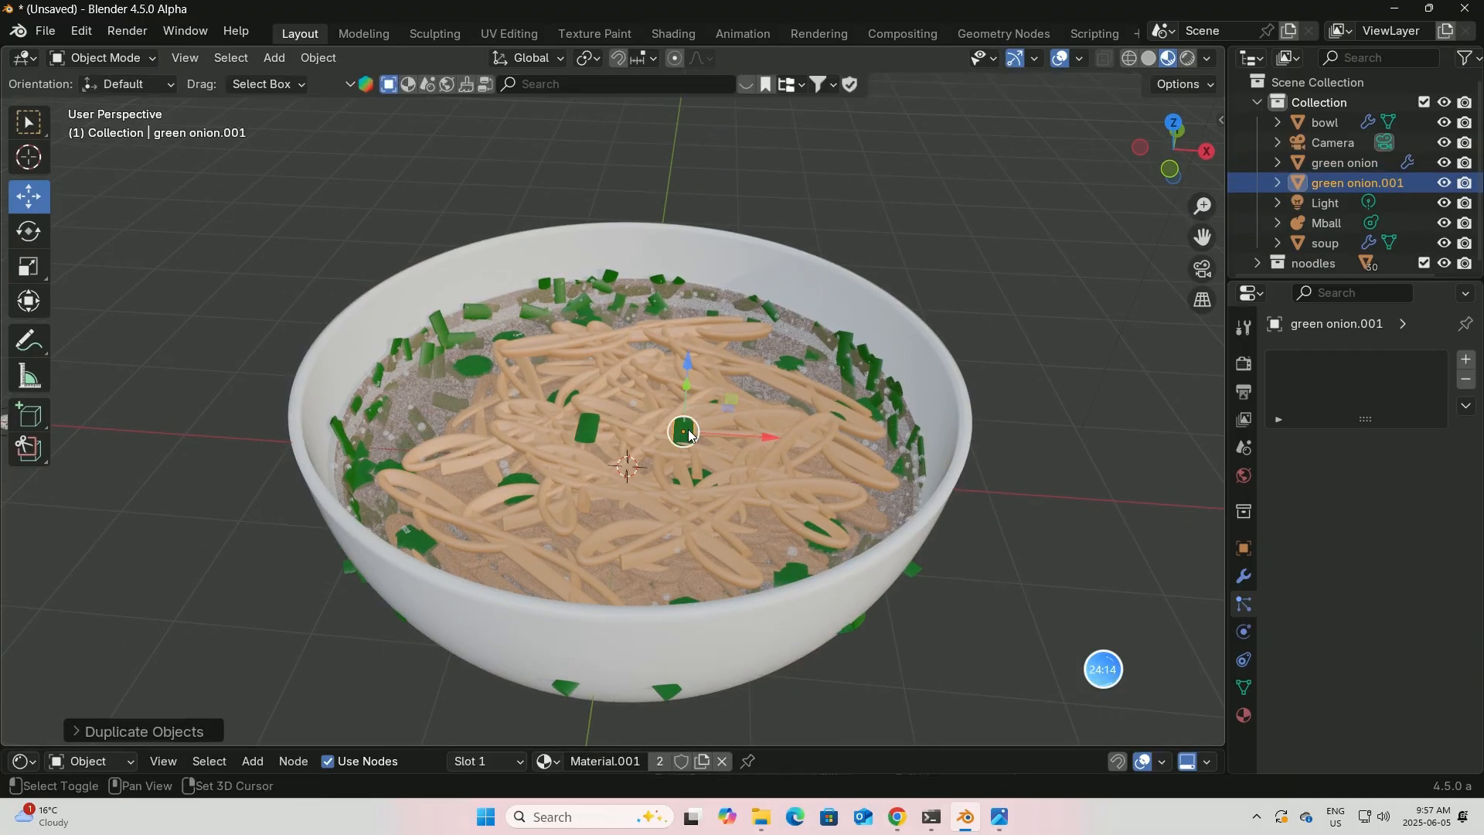
{"action": "key", "text": "shift+d"}
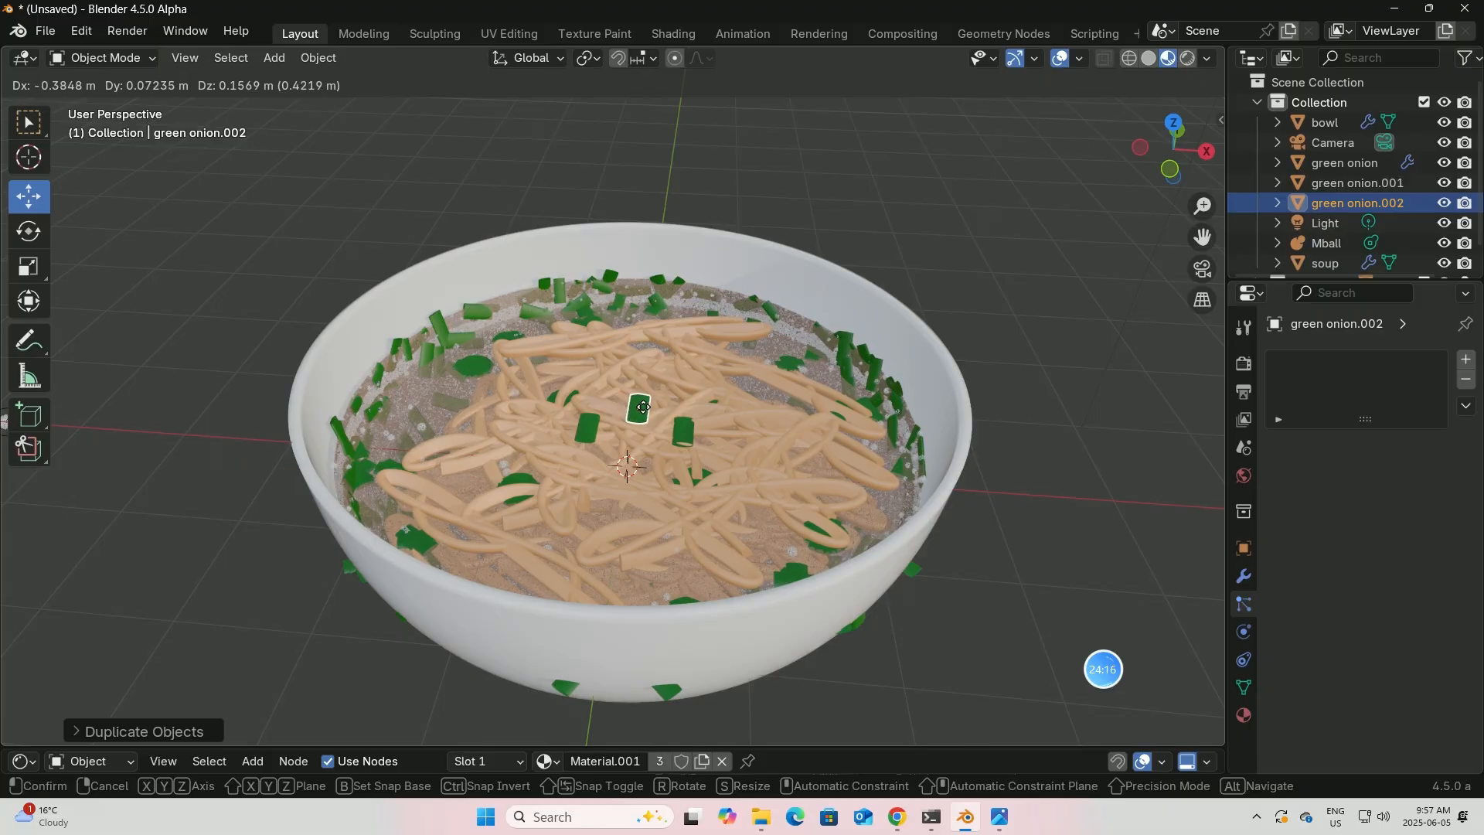
{"action": "left_click", "coordinate": [646, 413]}
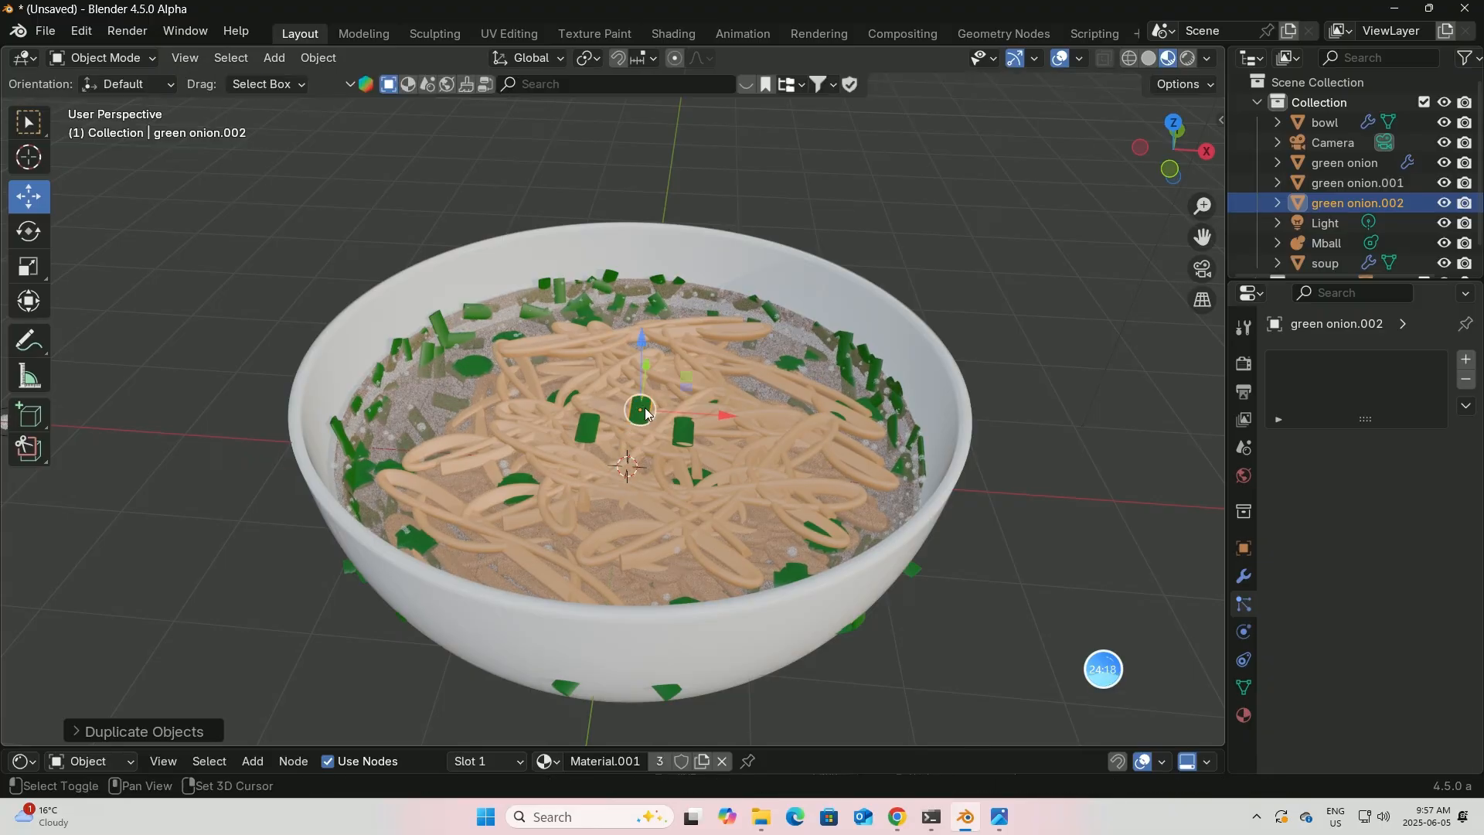
- In top view, move the middle green onion copy farther back along Y and rotate both copies about Z to different angles
{"action": "key", "text": "KP_7"}
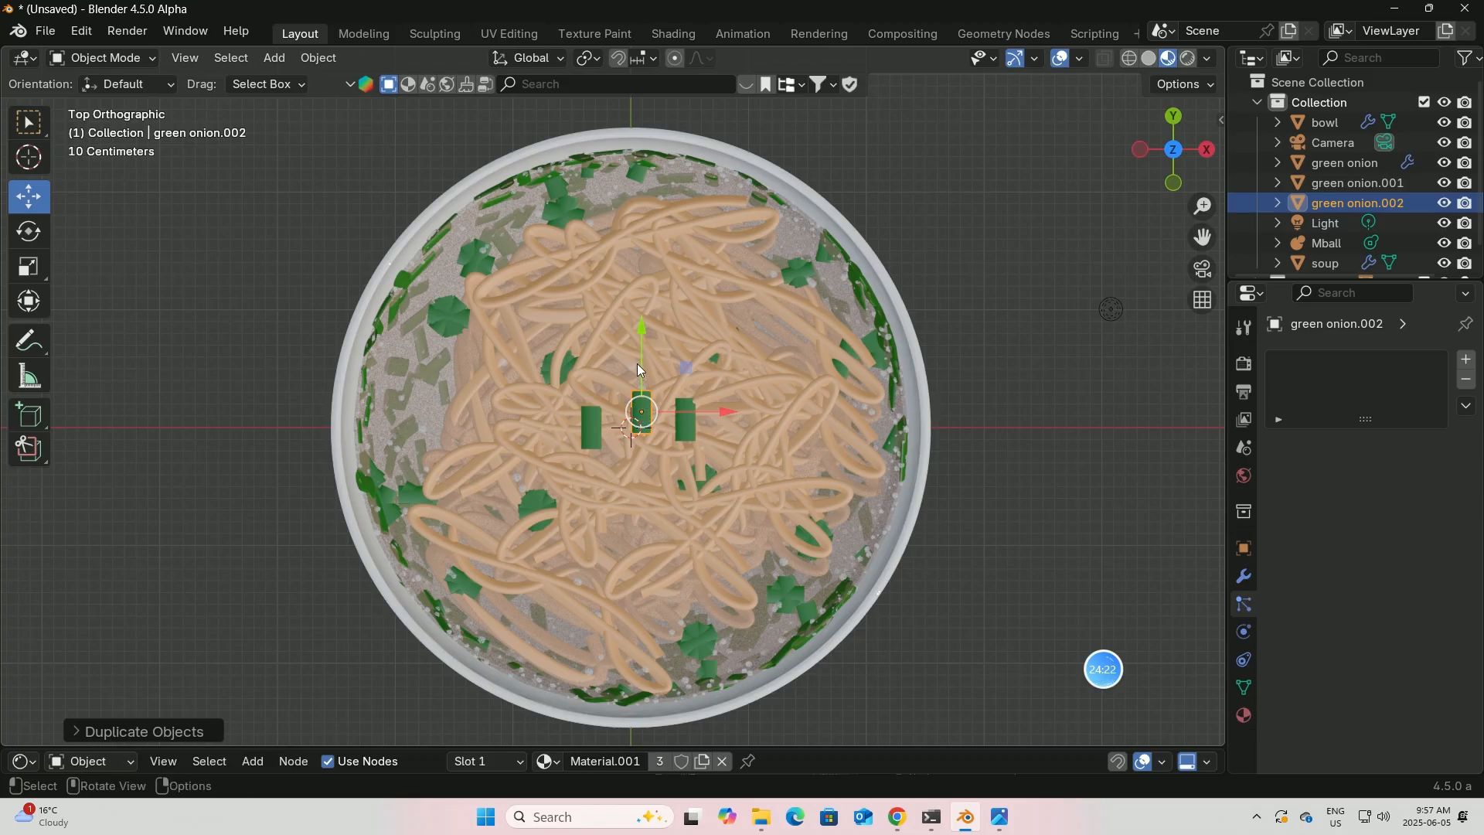
{"action": "left_click_drag", "start_coordinate": [641, 342], "coordinate": [641, 284]}
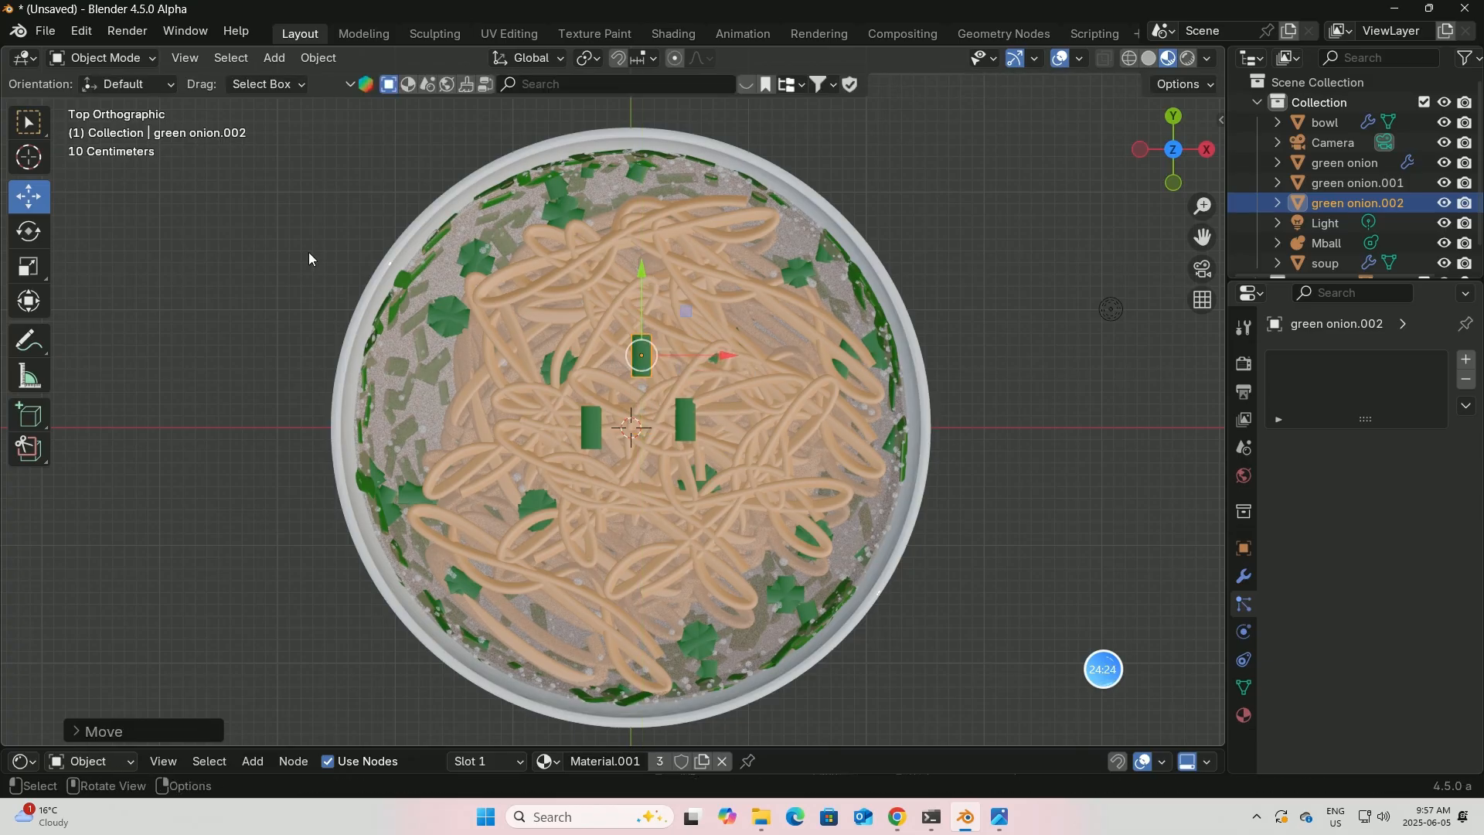
{"action": "left_click", "coordinate": [38, 234]}
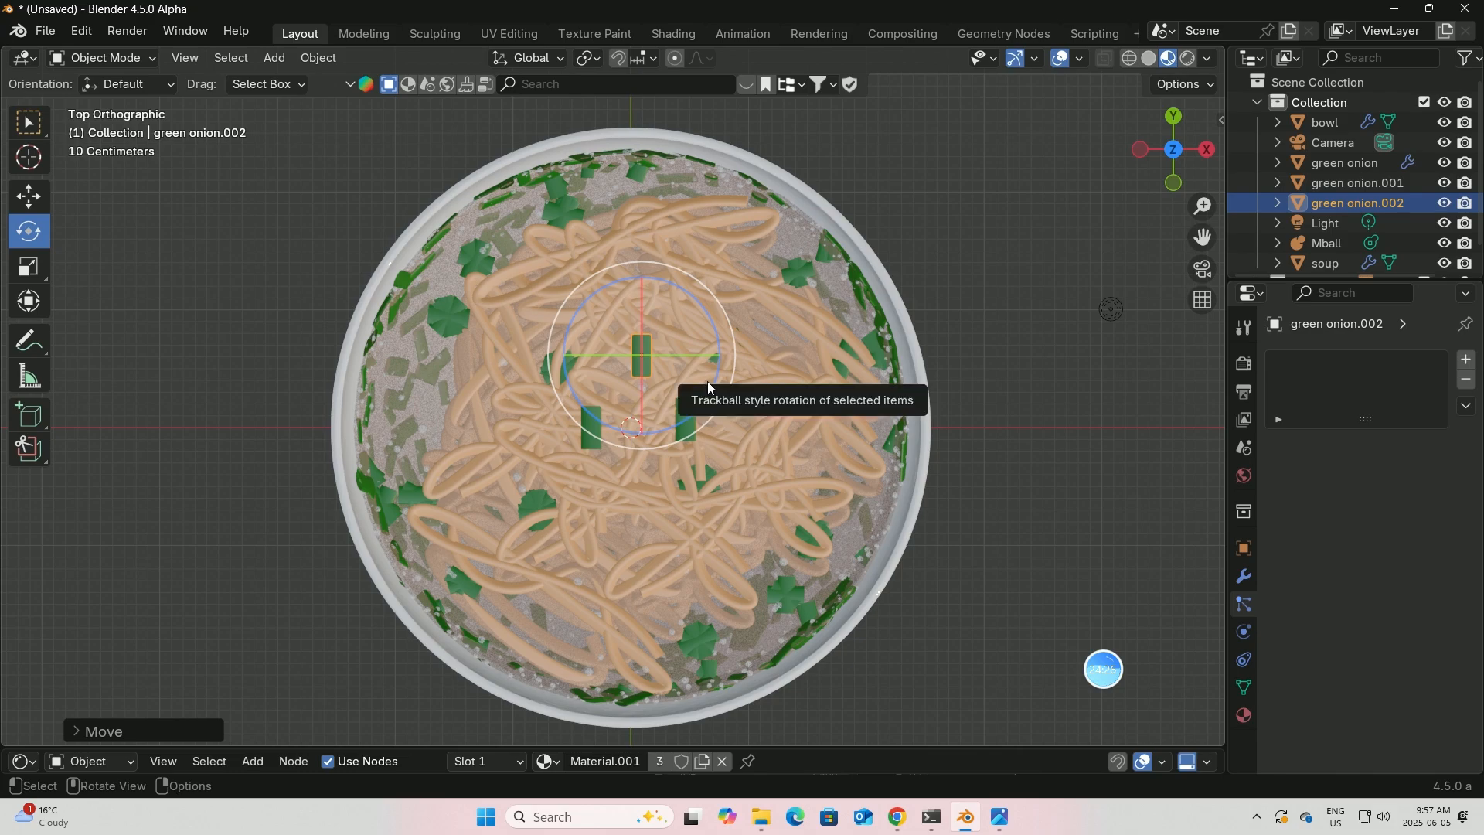
{"action": "left_click_drag", "start_coordinate": [707, 381], "coordinate": [671, 424]}
{"action": "left_click", "coordinate": [686, 430]}
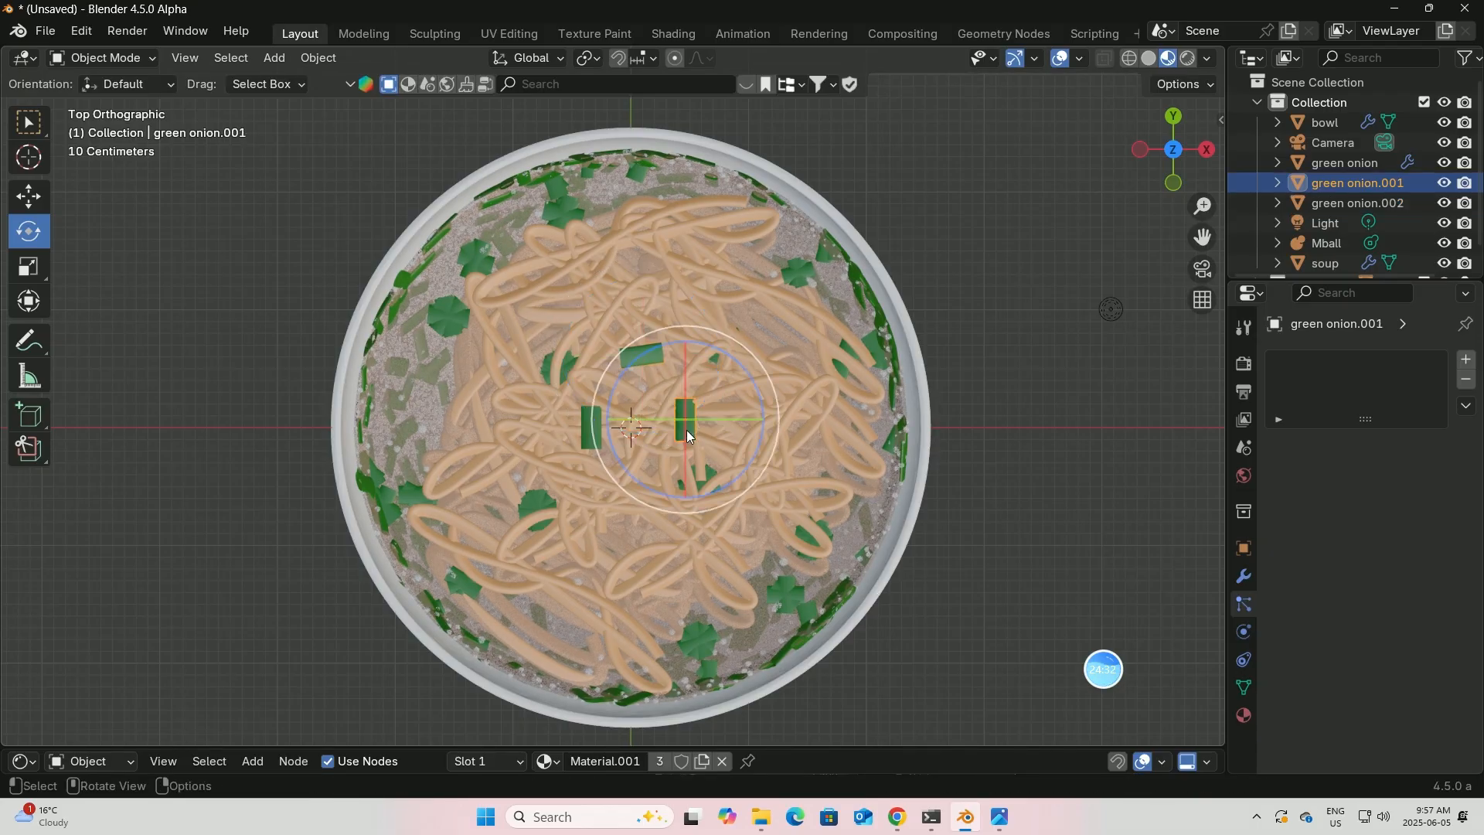
{"action": "left_click_drag", "start_coordinate": [671, 496], "coordinate": [740, 484]}
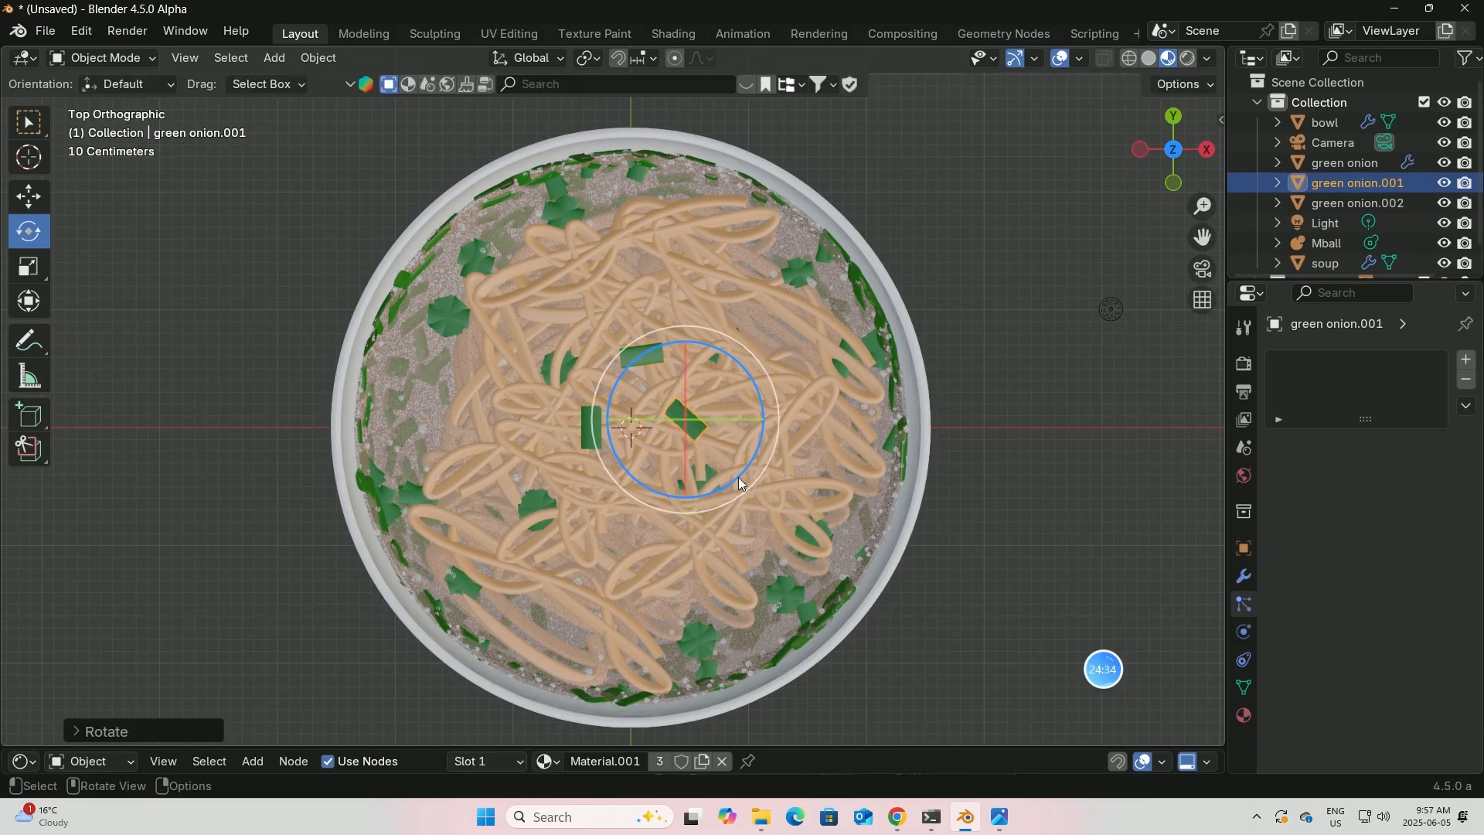
- Duplicate the last rotated green onion copy, placing the new piece toward the front of the noodles and adjusting its position
{"action": "middle_click_drag", "start_coordinate": [739, 484], "coordinate": [684, 290]}
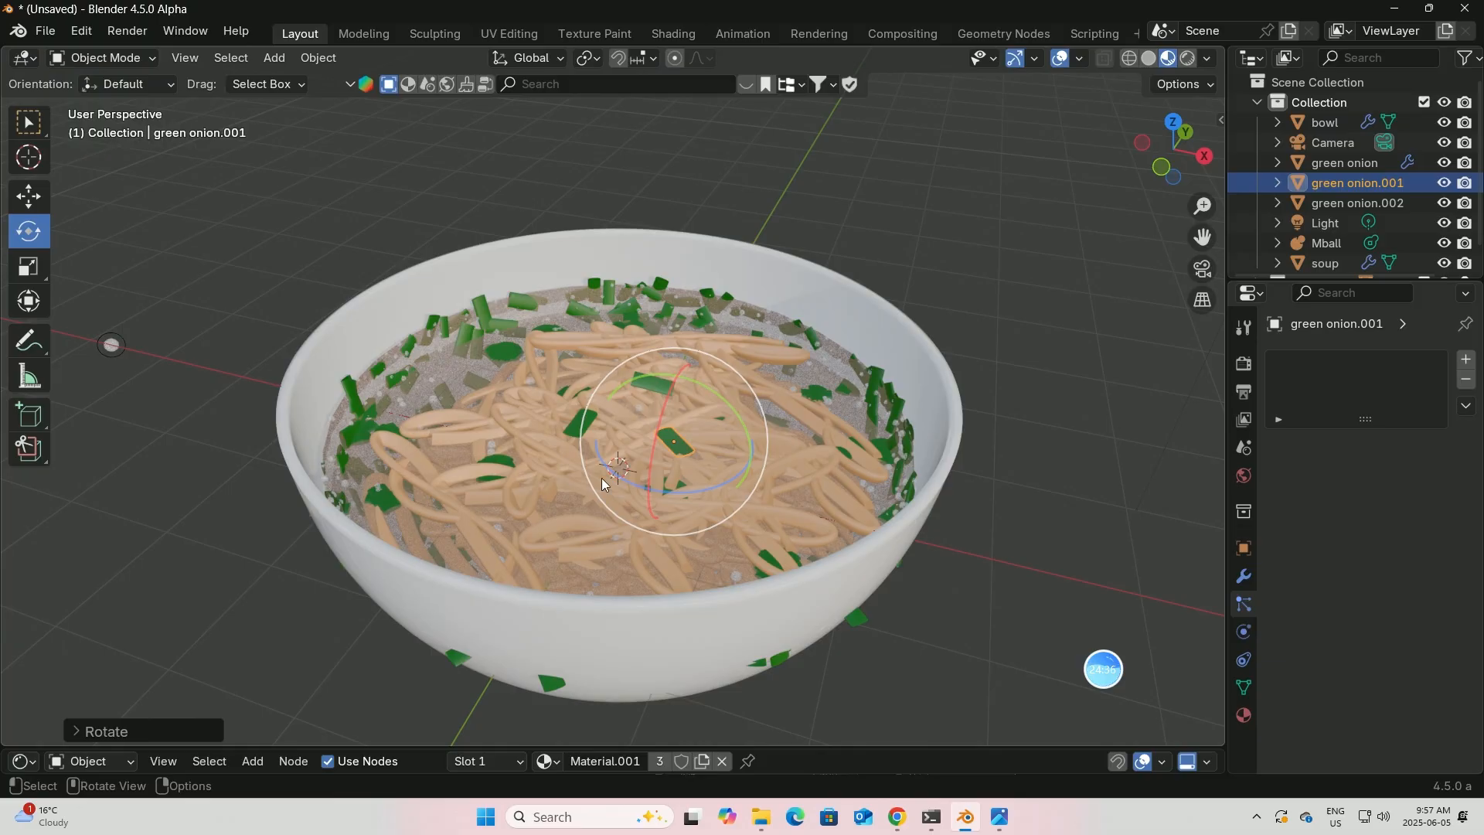
{"action": "key", "text": "shift+d"}
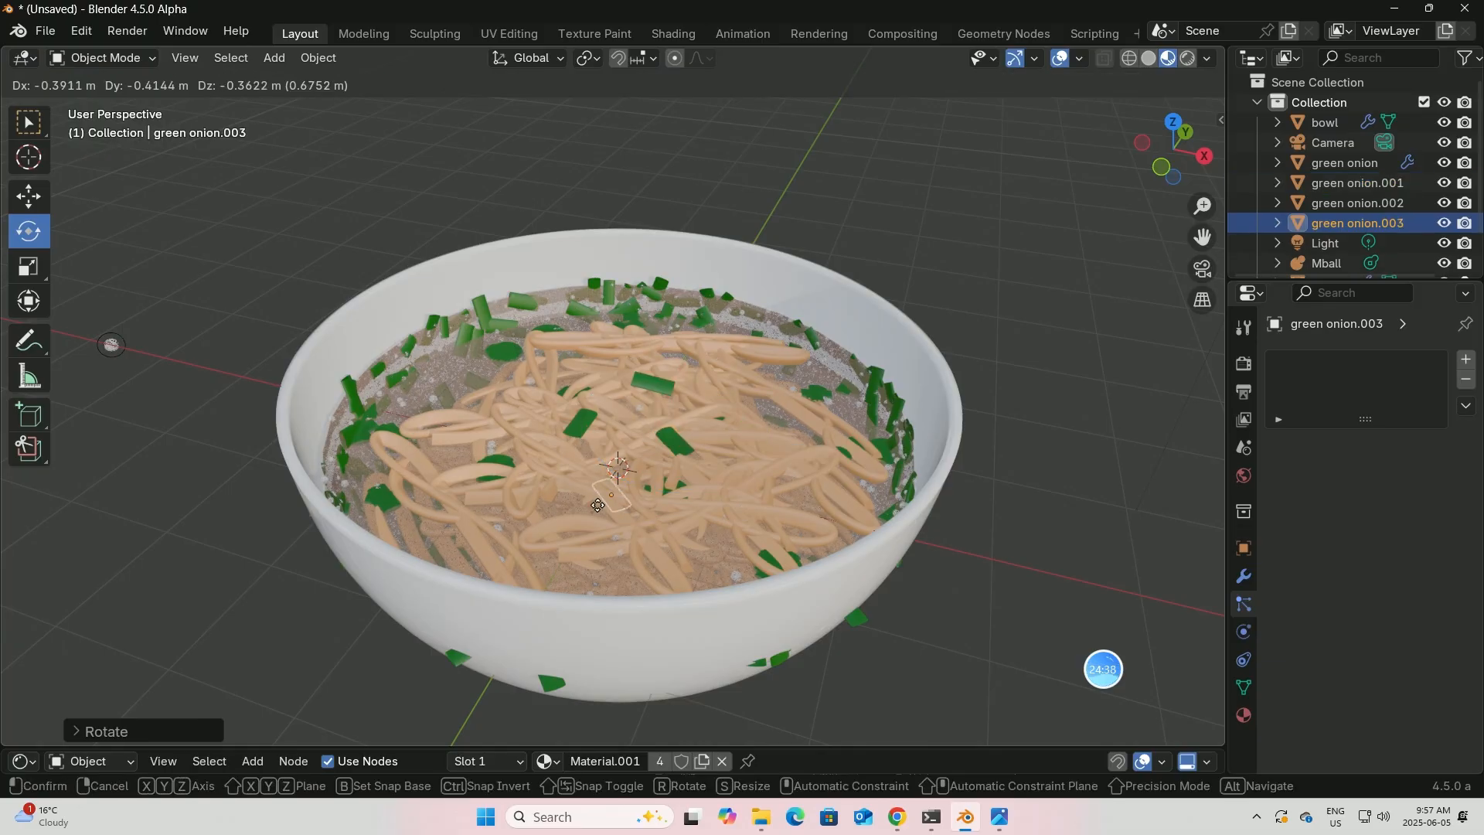
{"action": "left_click", "coordinate": [575, 495]}
{"action": "left_click", "coordinate": [29, 196]}
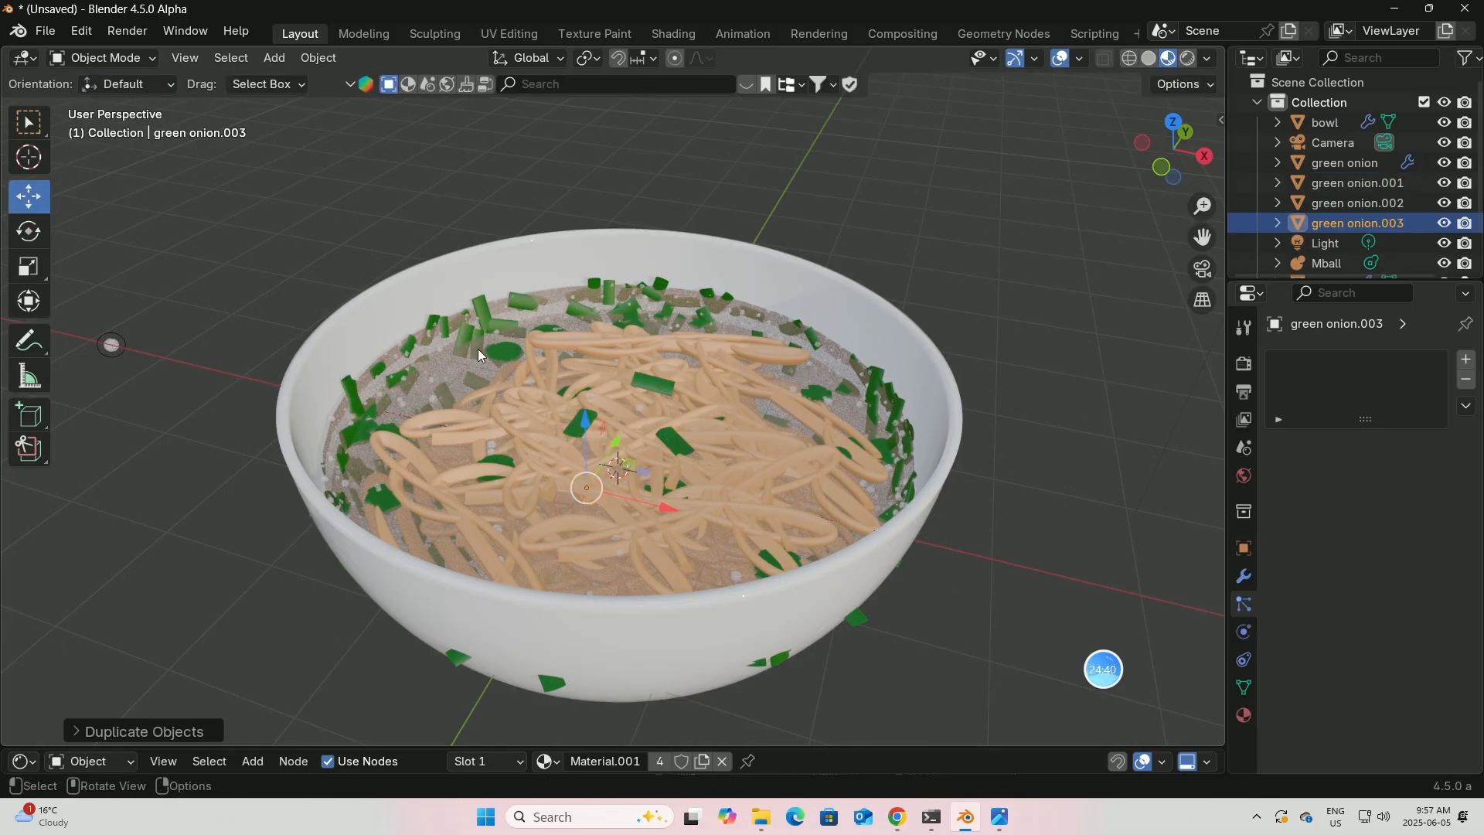
{"action": "left_click_drag", "start_coordinate": [593, 424], "coordinate": [589, 453]}
- Rotate the new front green onion piece to a different angle and tilt, and nudge it into place on the noodles
{"action": "left_click", "coordinate": [29, 231]}
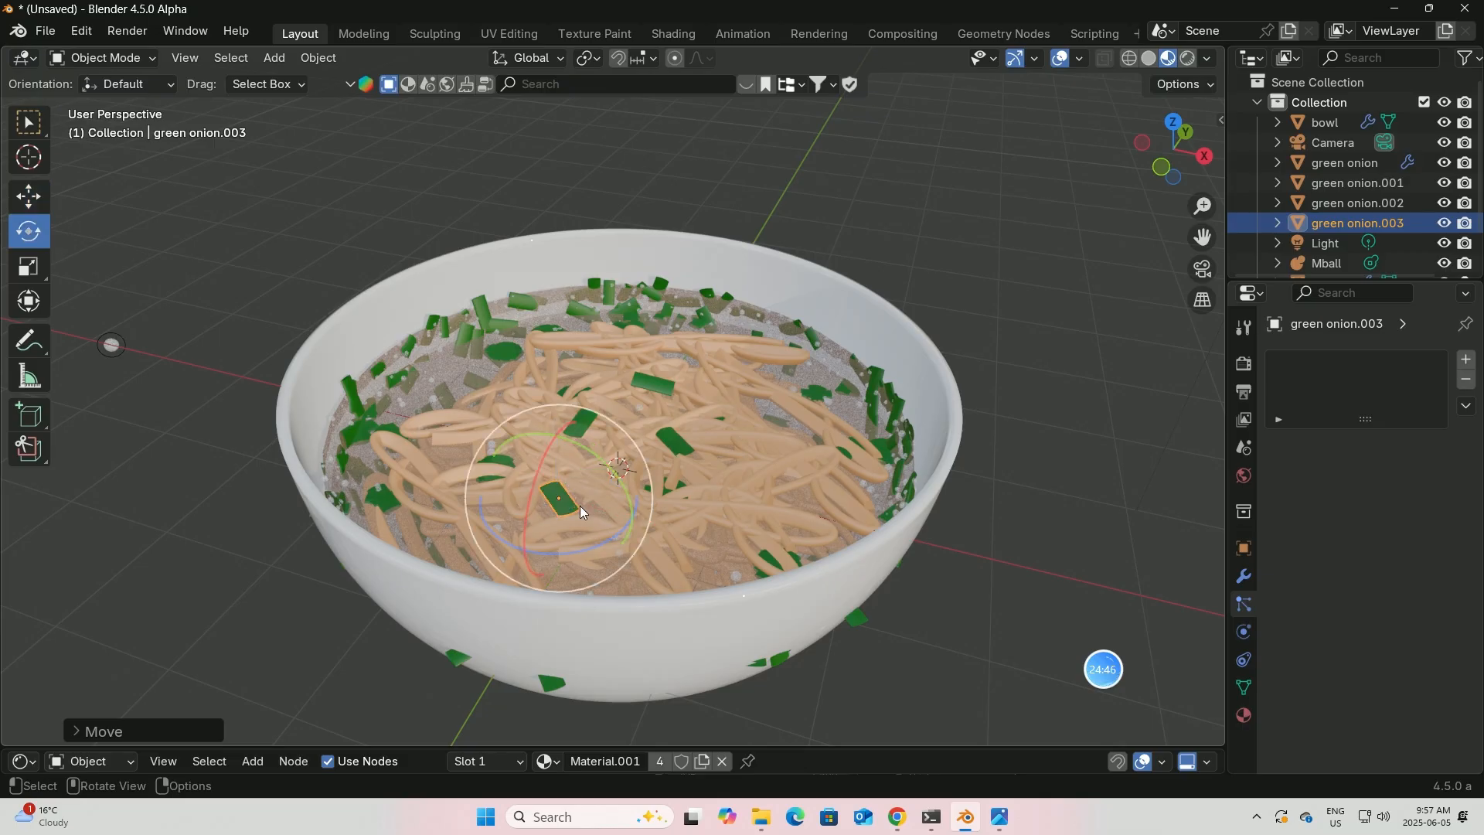
{"action": "left_click_drag", "start_coordinate": [539, 549], "coordinate": [591, 539]}
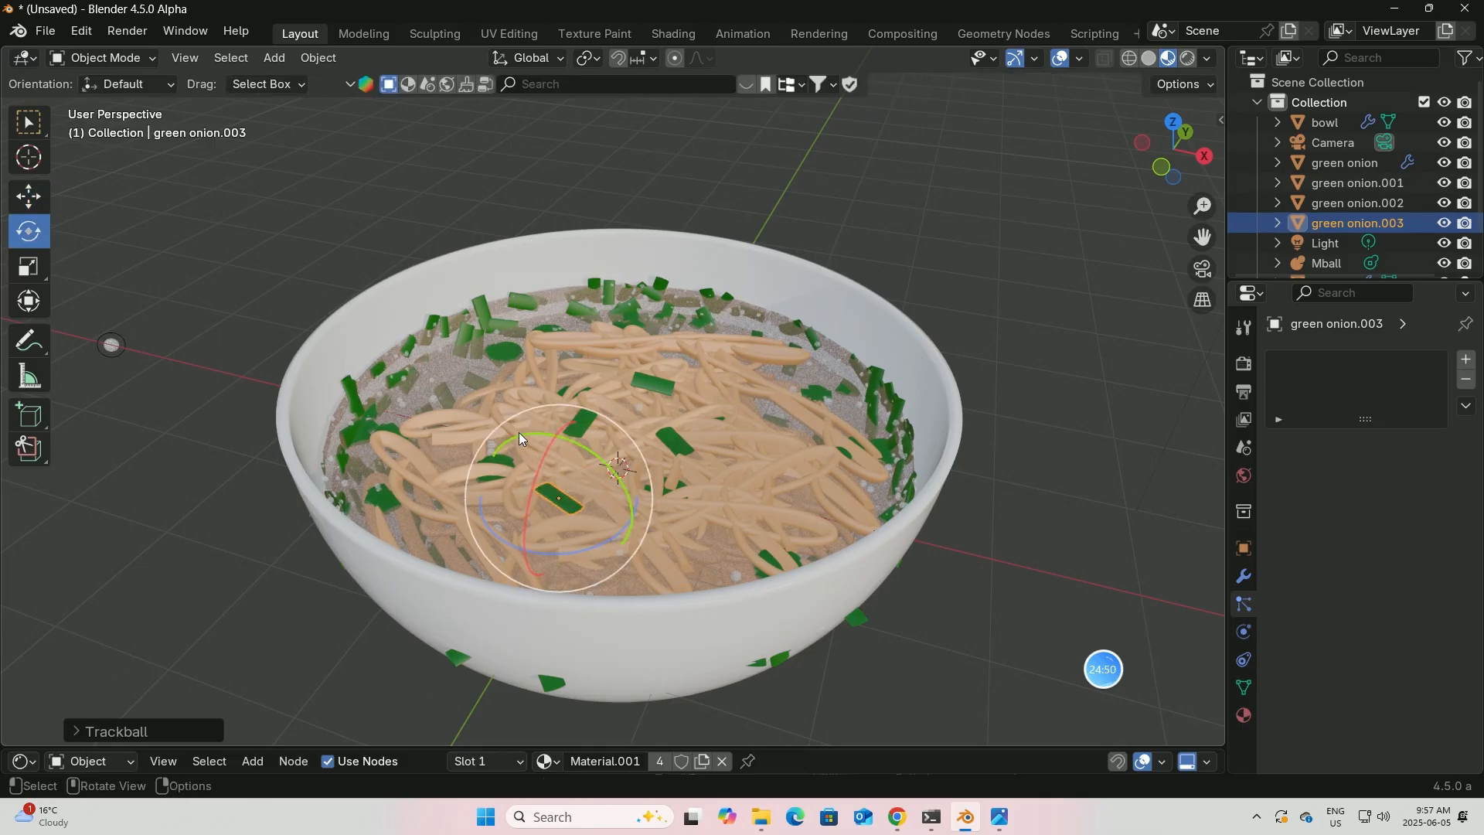
{"action": "left_click_drag", "start_coordinate": [517, 433], "coordinate": [558, 434]}
{"action": "left_click", "coordinate": [34, 196]}
{"action": "mouse_move", "coordinate": [735, 454]}
{"action": "middle_mouse_down"}
{"action": "mouse_move", "coordinate": [675, 471]}
{"action": "mouse_move", "coordinate": [747, 452]}
{"action": "middle_mouse_up"}
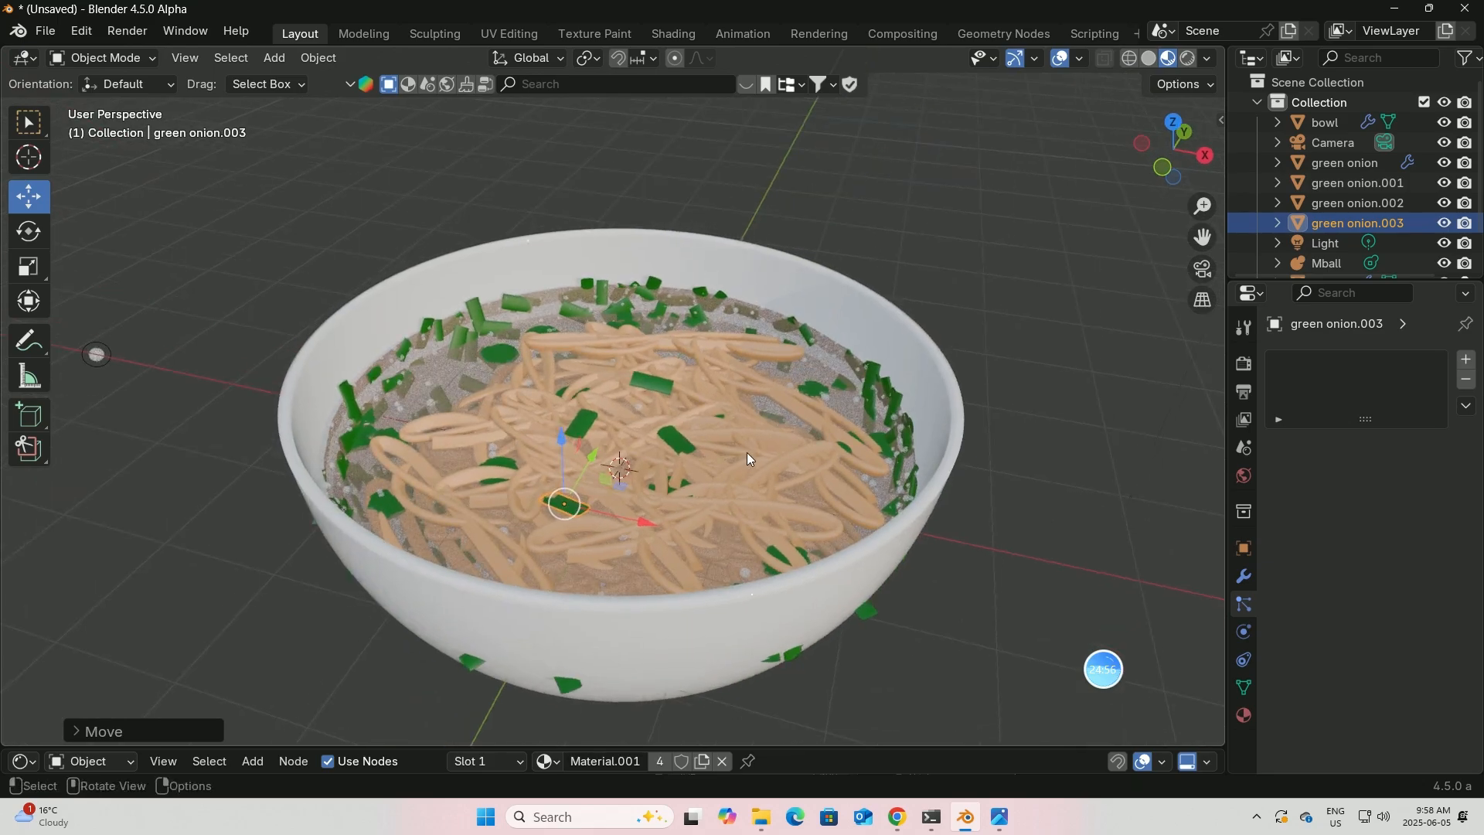
- Check the noodles.jpg reference image, and add a UV sphere raised along Z above the noodles
{"action": "left_click", "coordinate": [999, 817]}
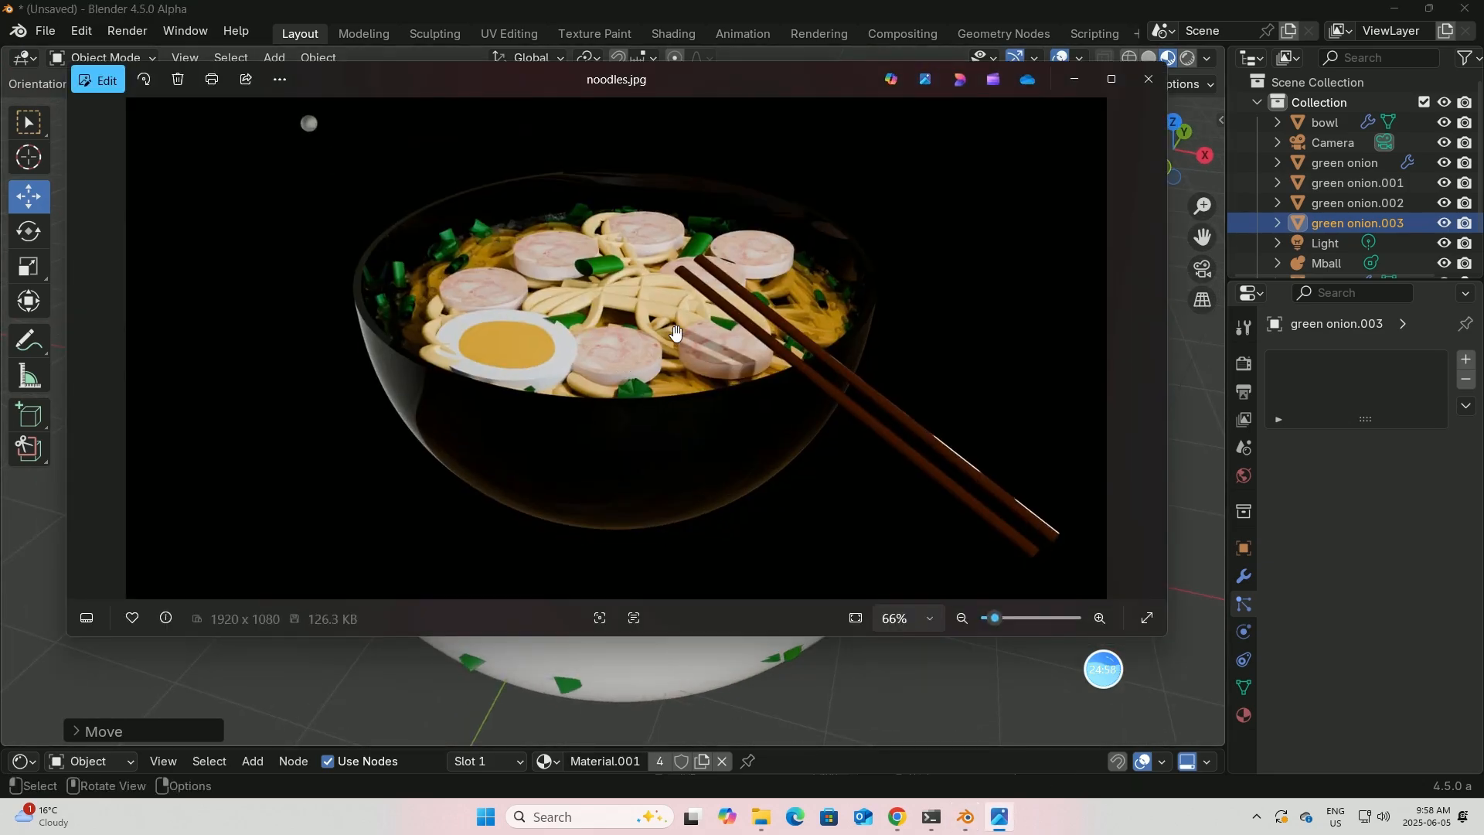
{"action": "left_click", "coordinate": [1148, 79]}
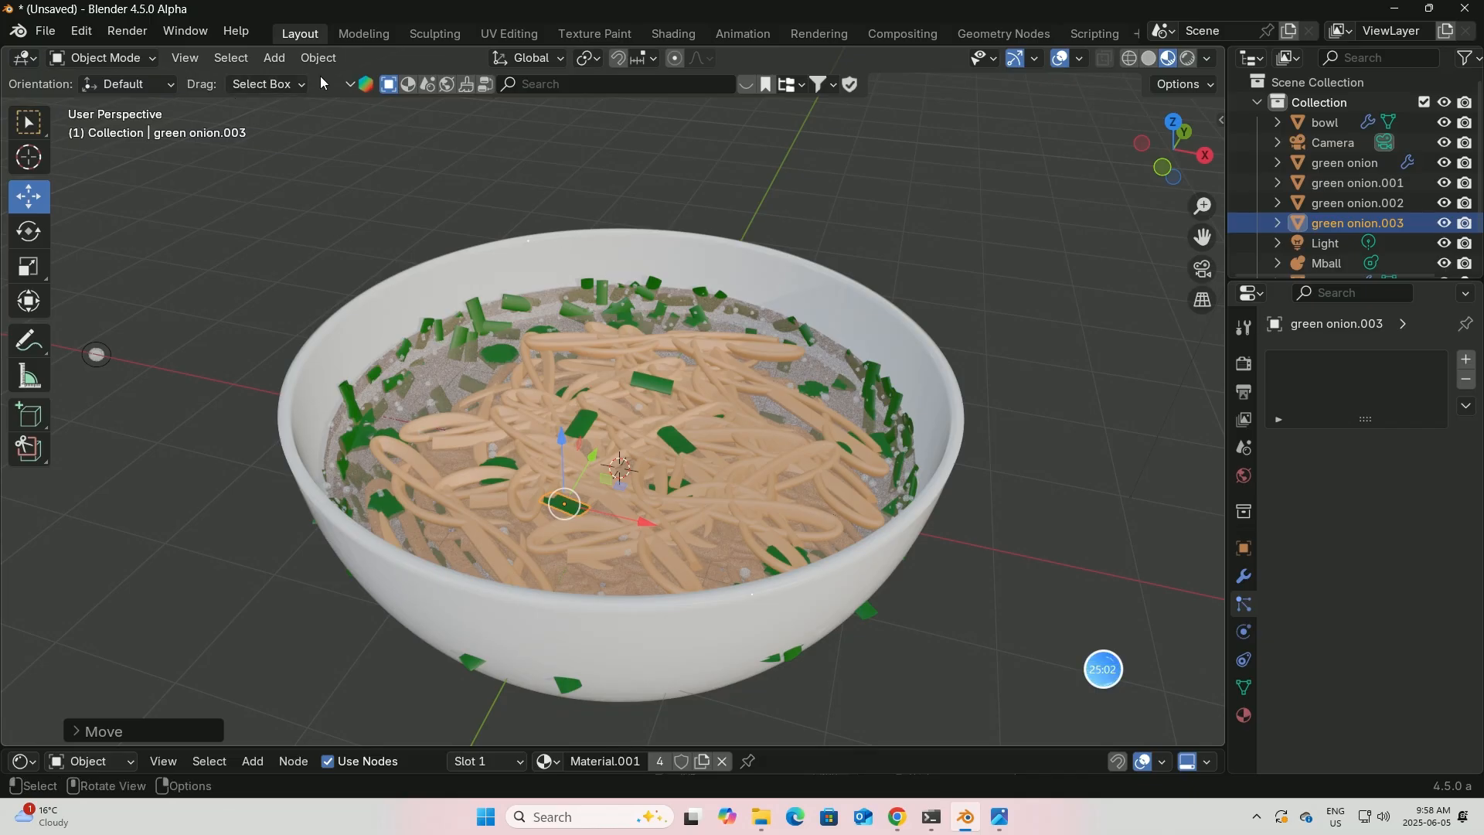
{"action": "left_click", "coordinate": [275, 58]}
{"action": "mouse_move", "coordinate": [416, 85]}
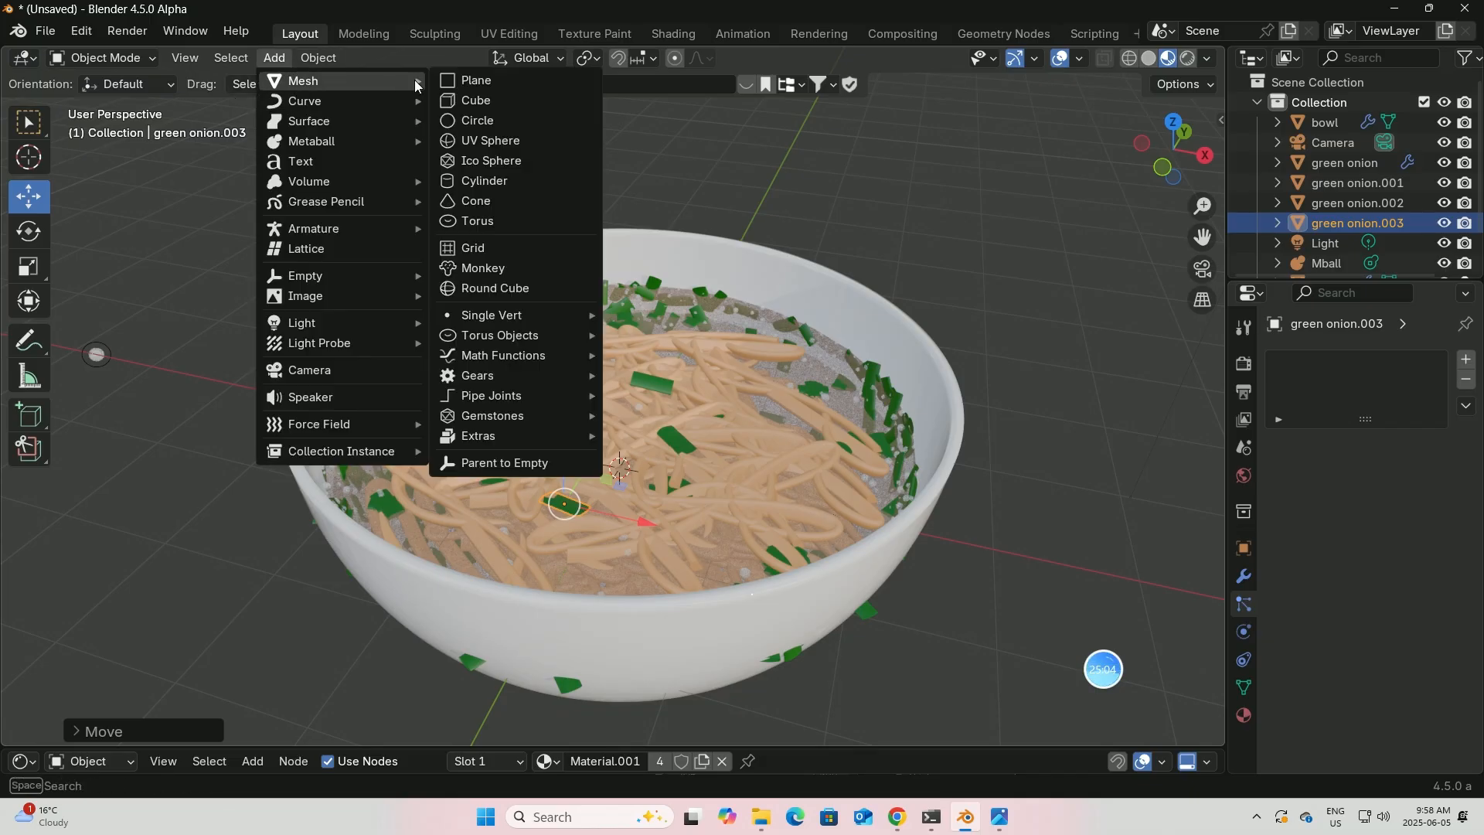
{"action": "left_click", "coordinate": [482, 142]}
{"action": "middle_click_drag", "start_coordinate": [711, 262], "coordinate": [784, 258]}
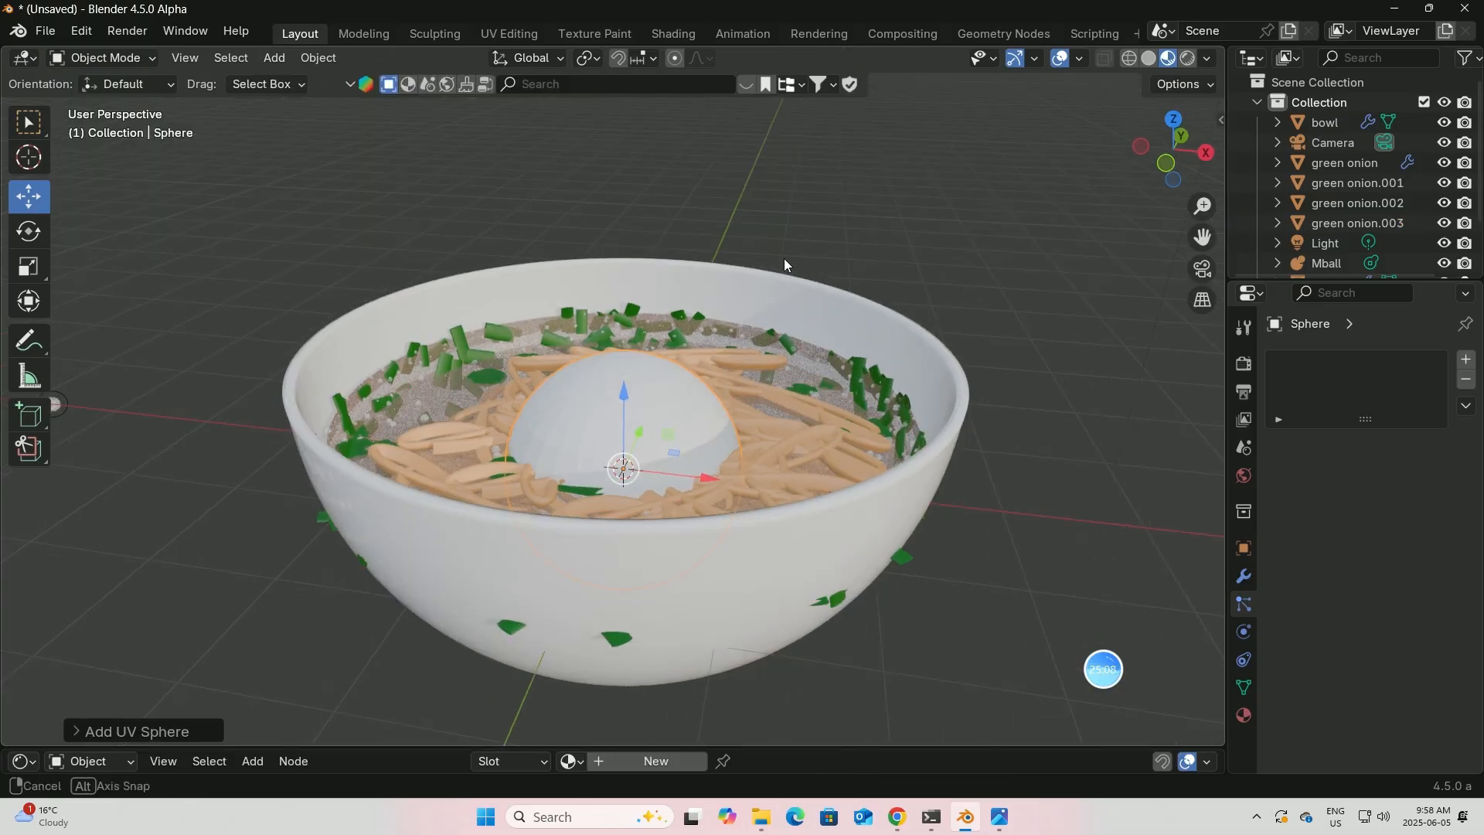
{"action": "left_click_drag", "start_coordinate": [622, 394], "coordinate": [656, 248]}
- Delete the faces of the sphere's upper half using a see-through front view in Edit Mode, and return to Object Mode
{"action": "left_click", "coordinate": [103, 58]}
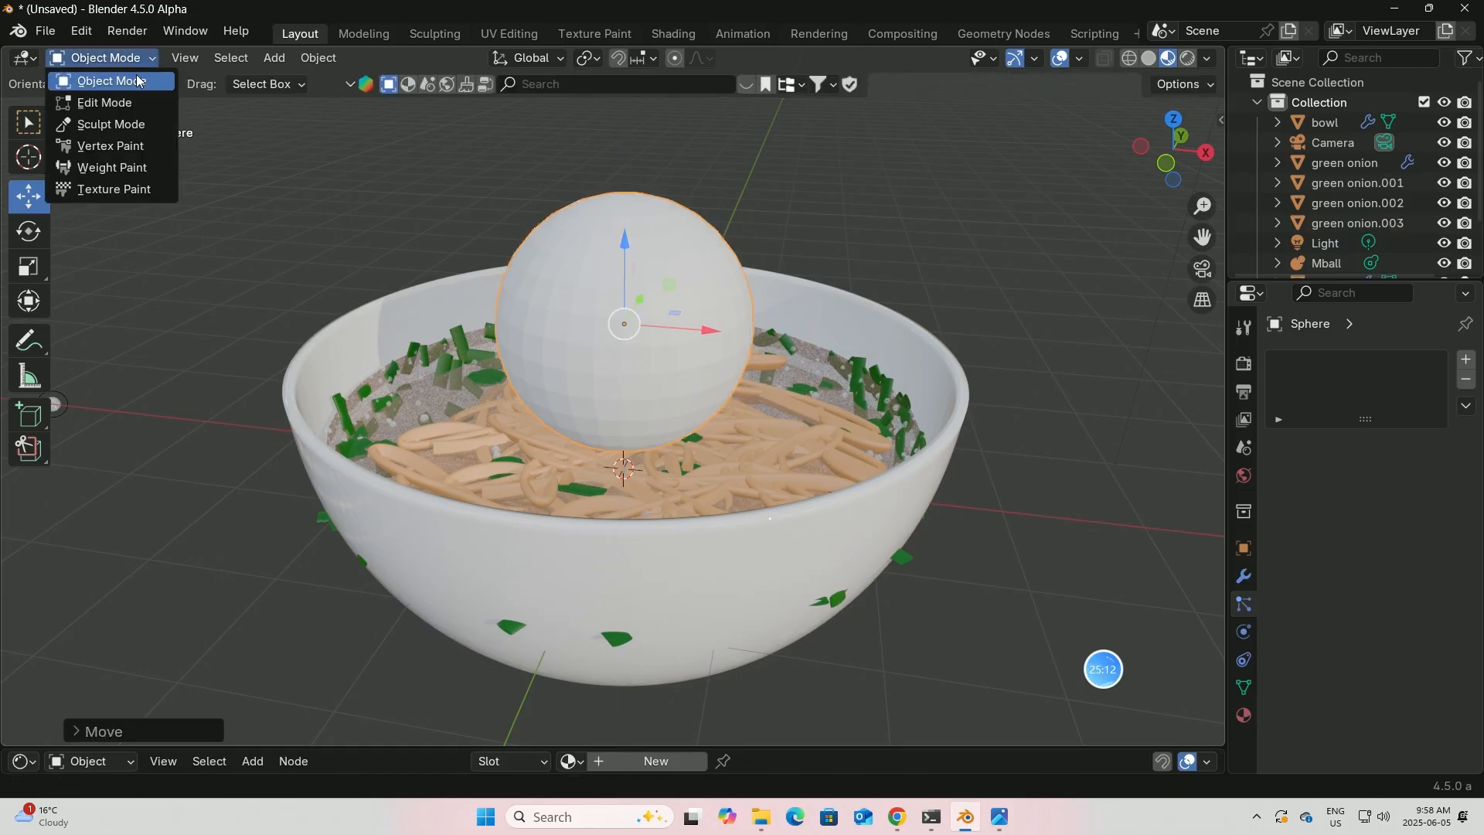
{"action": "left_click", "coordinate": [96, 99]}
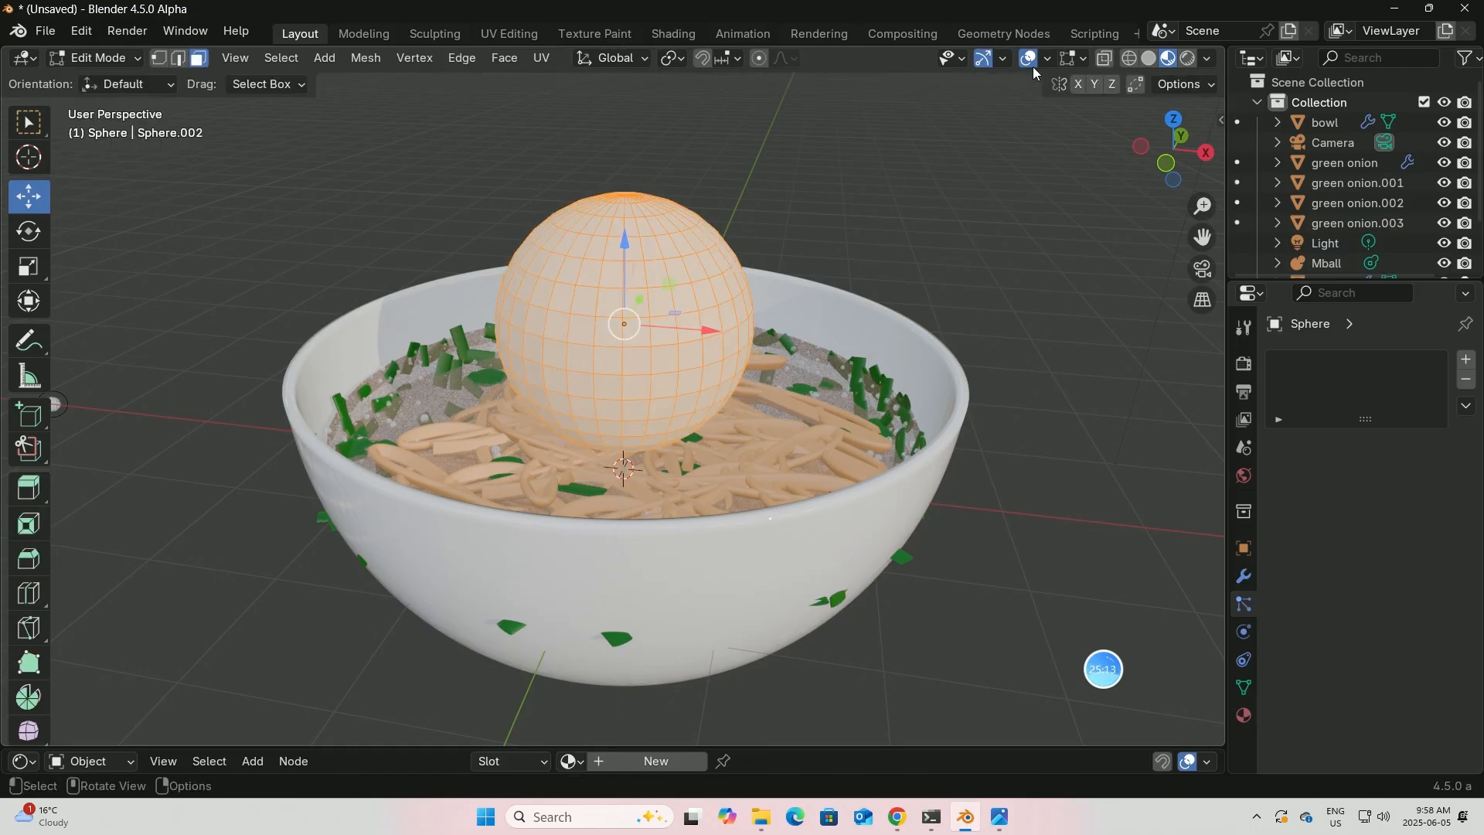
{"action": "left_click", "coordinate": [1105, 58]}
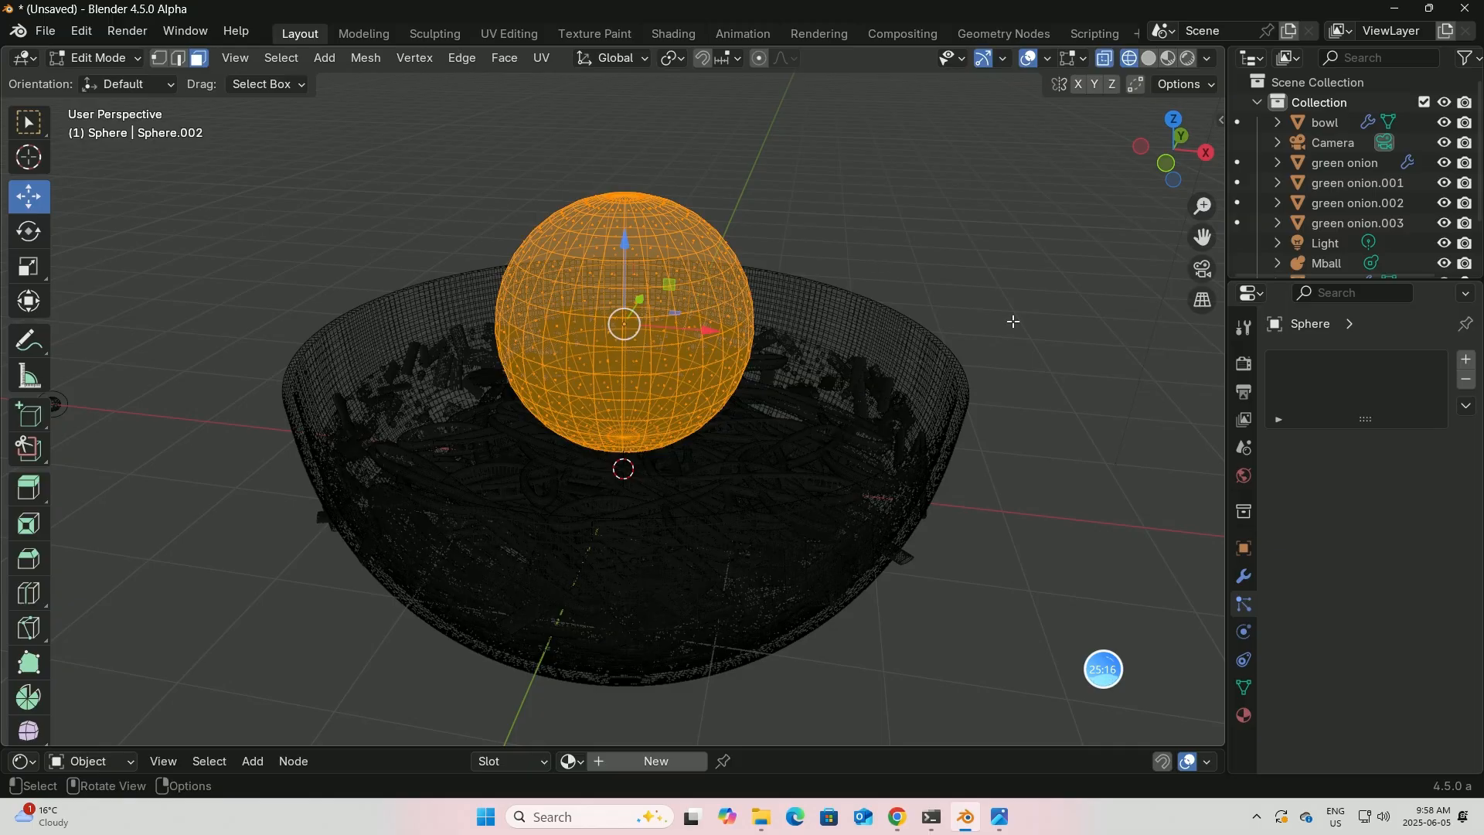
{"action": "key", "text": "KP_1"}
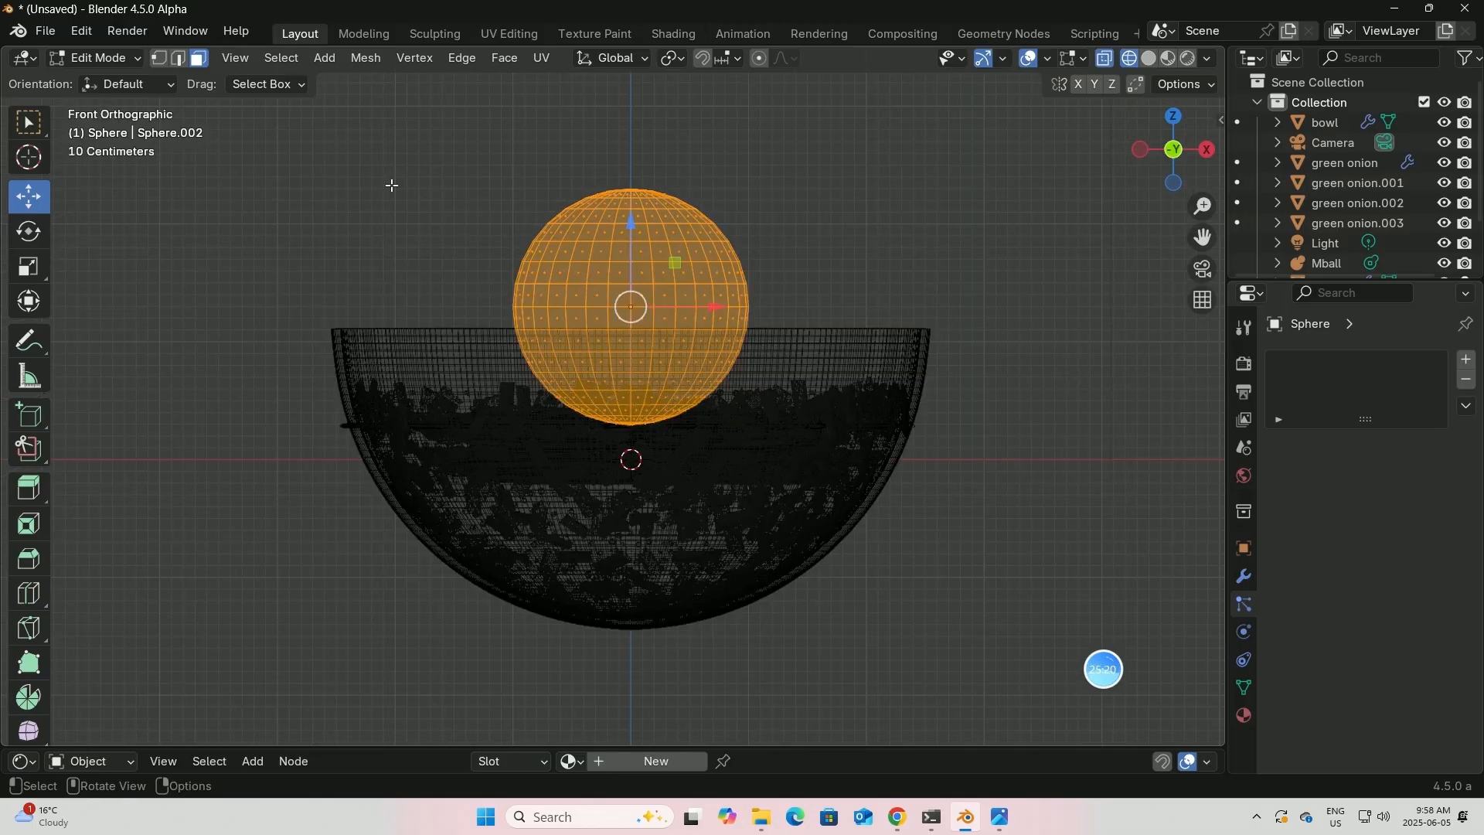
{"action": "left_click_drag", "start_coordinate": [443, 150], "coordinate": [808, 308]}
{"action": "key", "text": "x"}
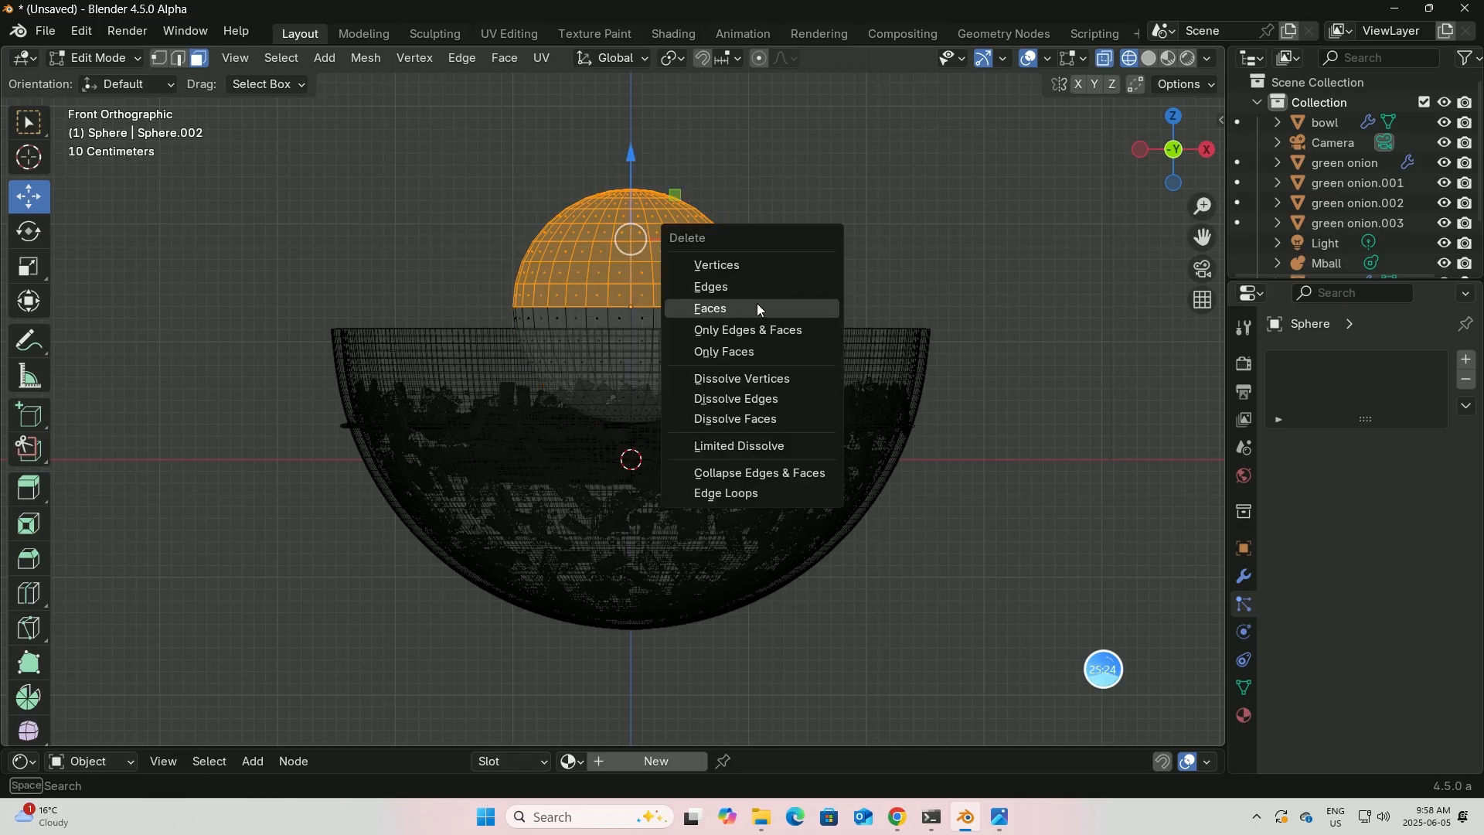
{"action": "left_click", "coordinate": [757, 304]}
{"action": "middle_click_drag", "start_coordinate": [791, 281], "coordinate": [776, 335]}
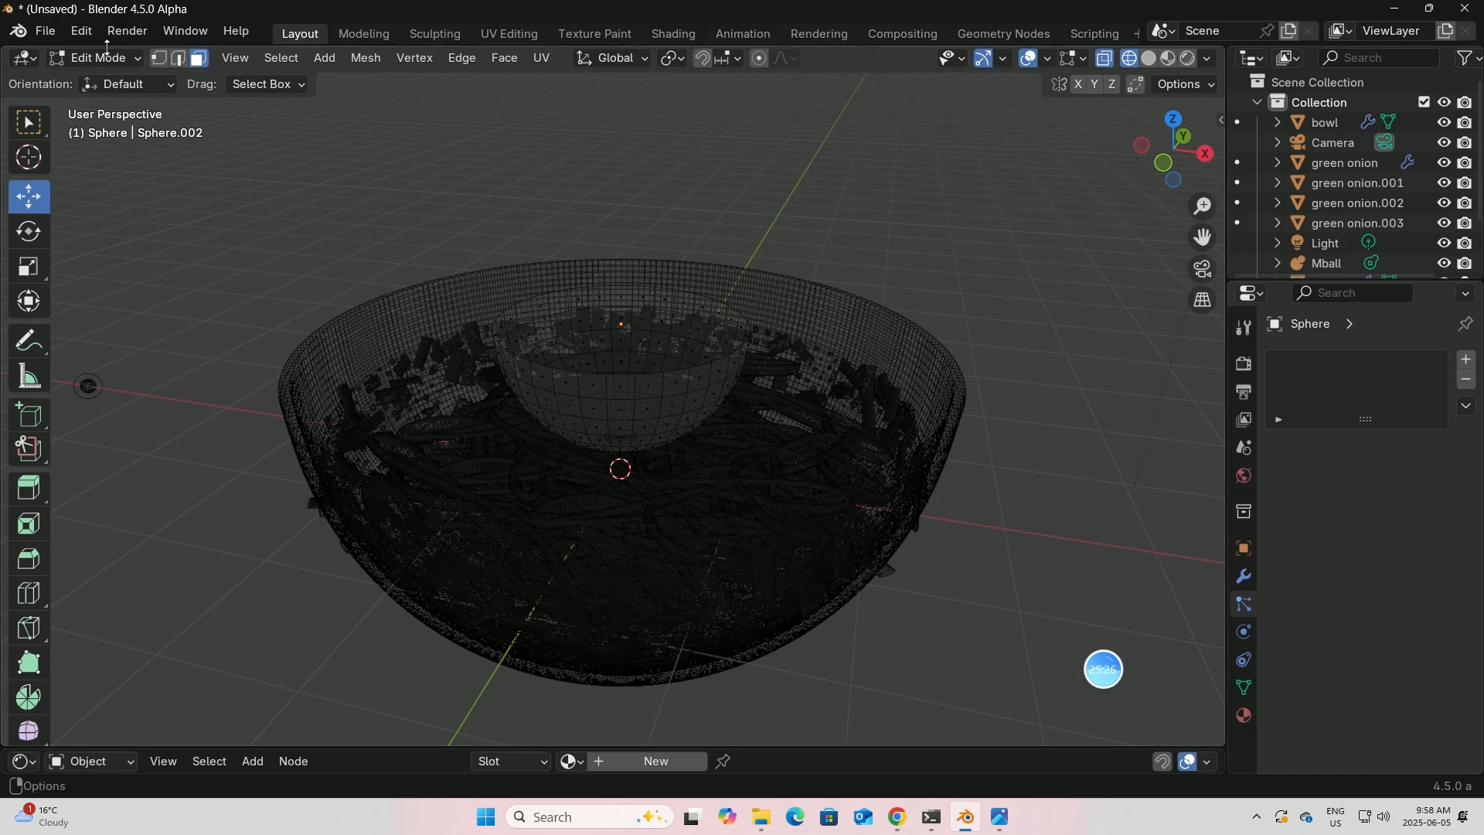
{"action": "left_click", "coordinate": [145, 59]}
{"action": "left_click", "coordinate": [108, 75]}
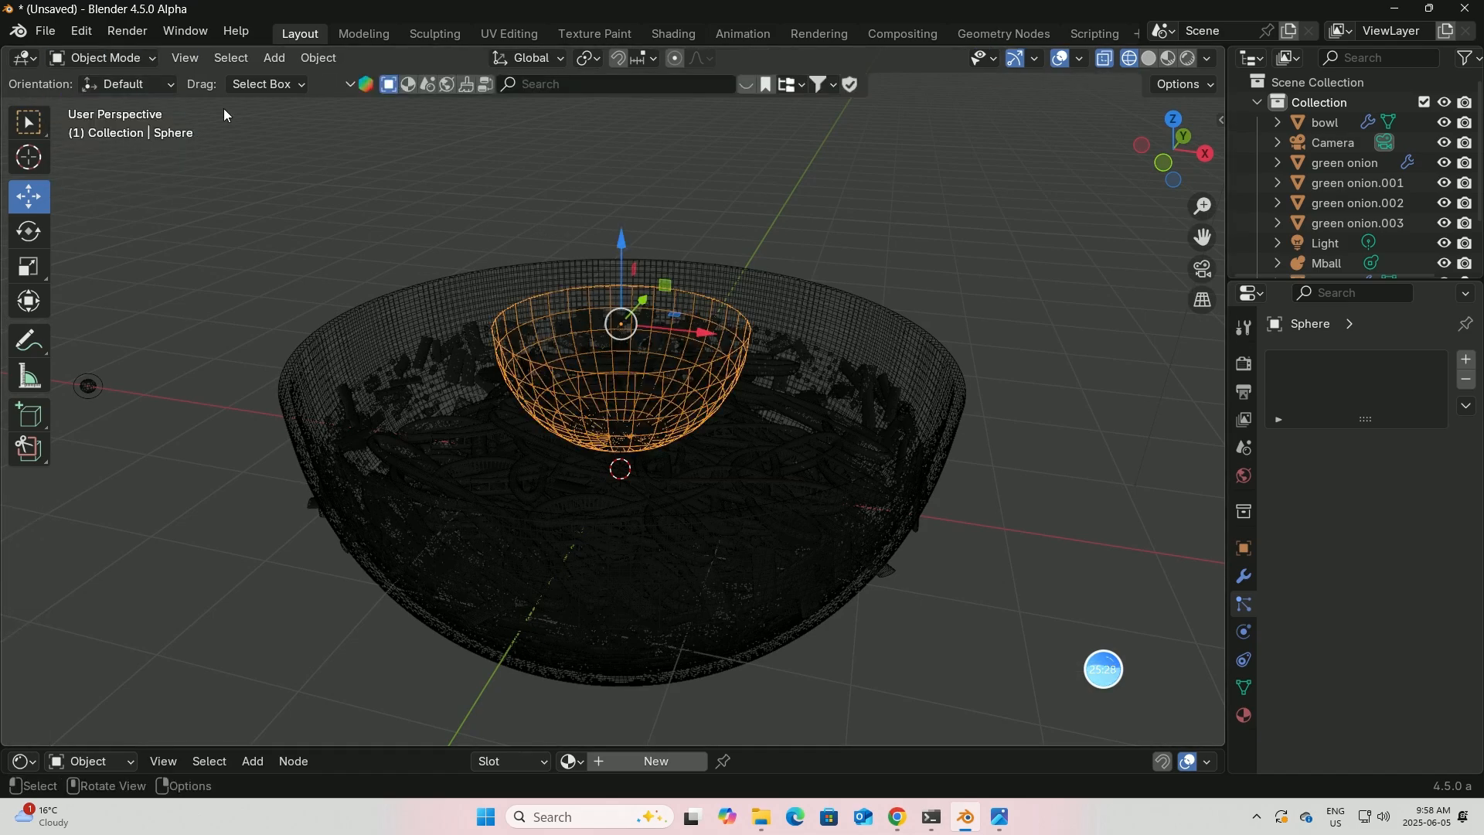
- Set the viewport to solid shading and apply Shade Auto Smooth to the half sphere
{"action": "left_click", "coordinate": [1168, 58]}
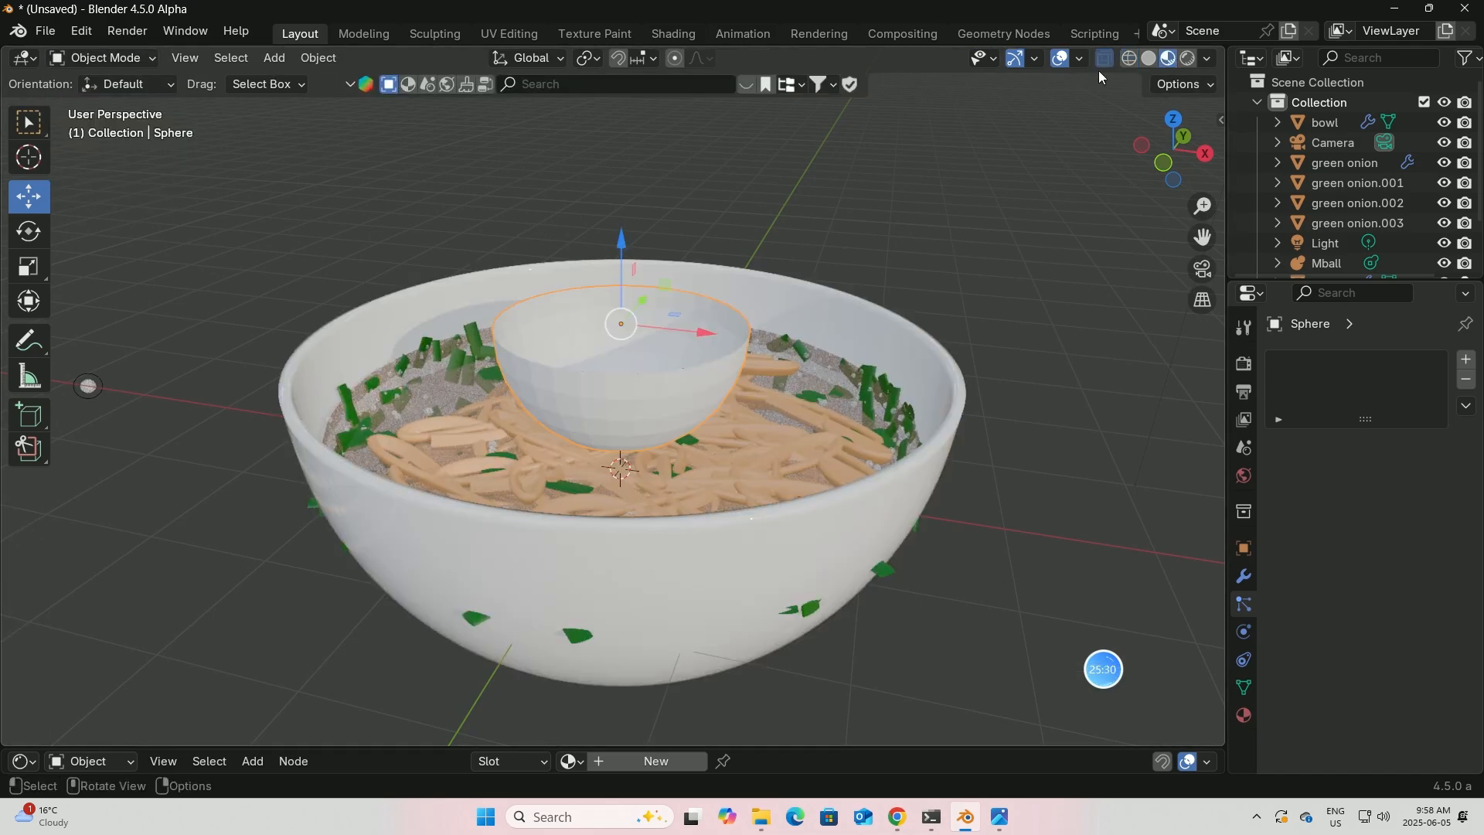
{"action": "left_click", "coordinate": [1101, 62]}
{"action": "left_click", "coordinate": [1149, 58]}
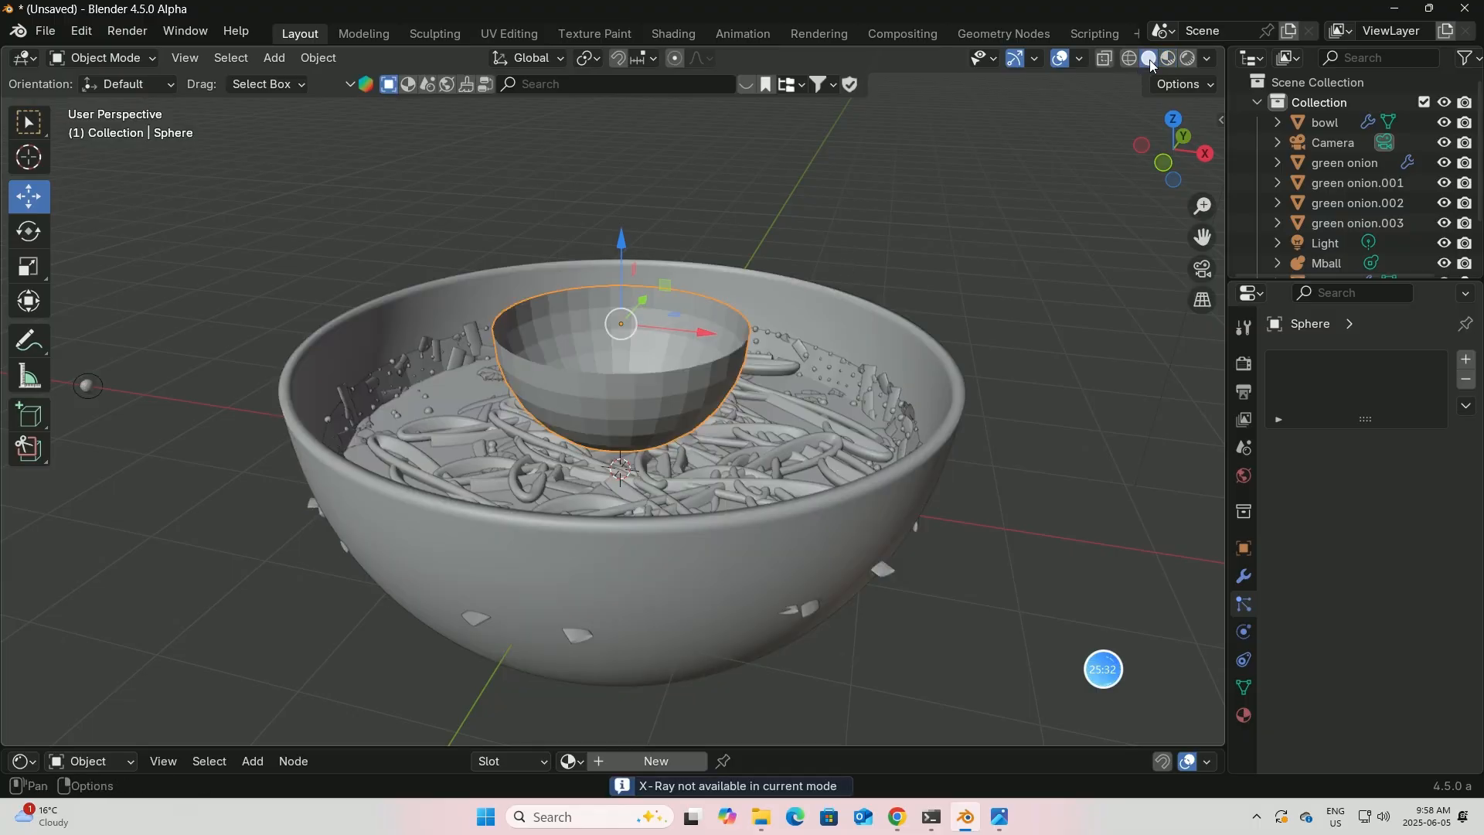
{"action": "middle_click_drag", "start_coordinate": [717, 304], "coordinate": [638, 377]}
{"action": "right_click", "coordinate": [632, 385]}
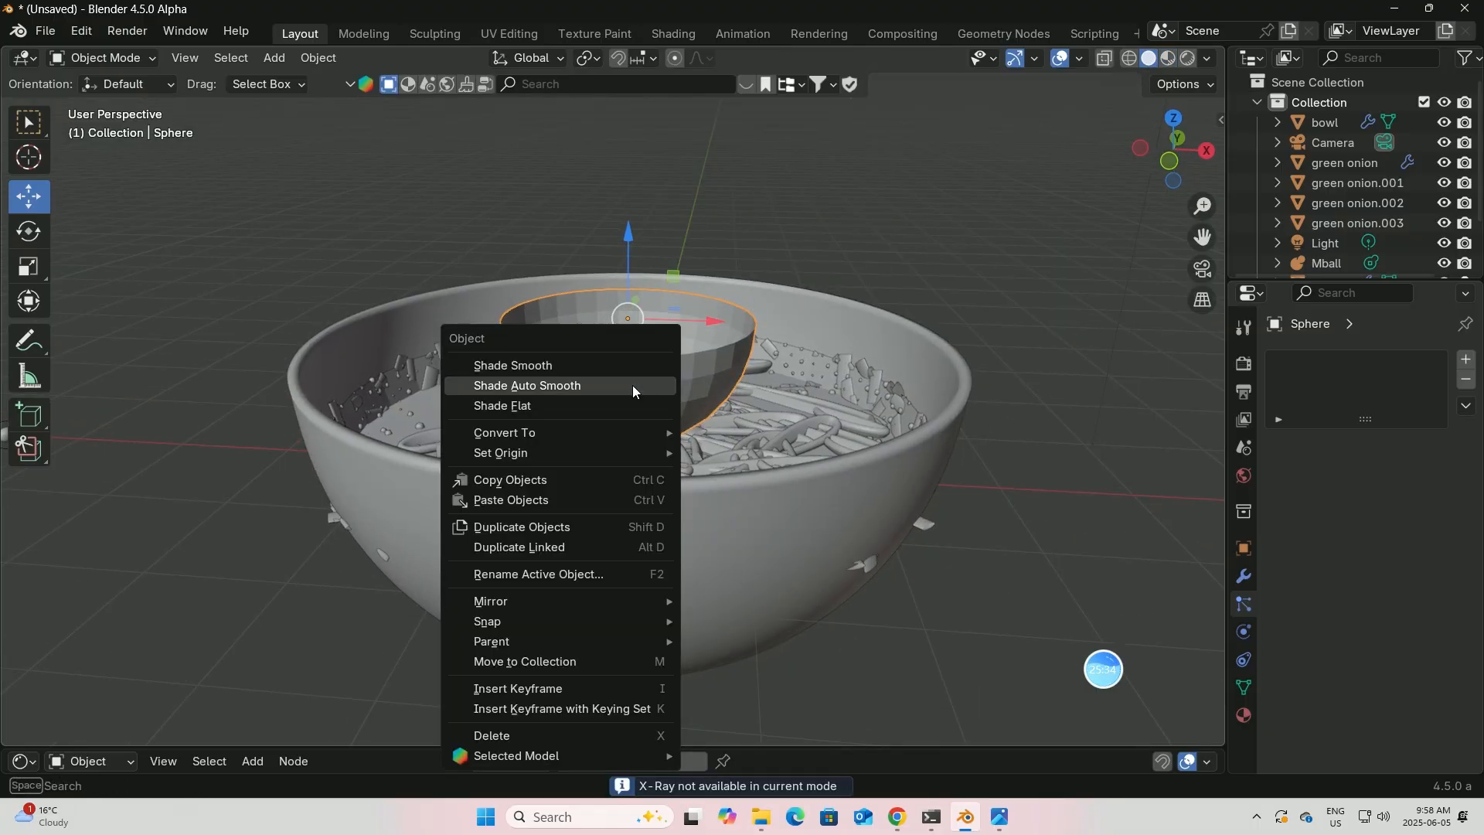
{"action": "left_click", "coordinate": [587, 387]}
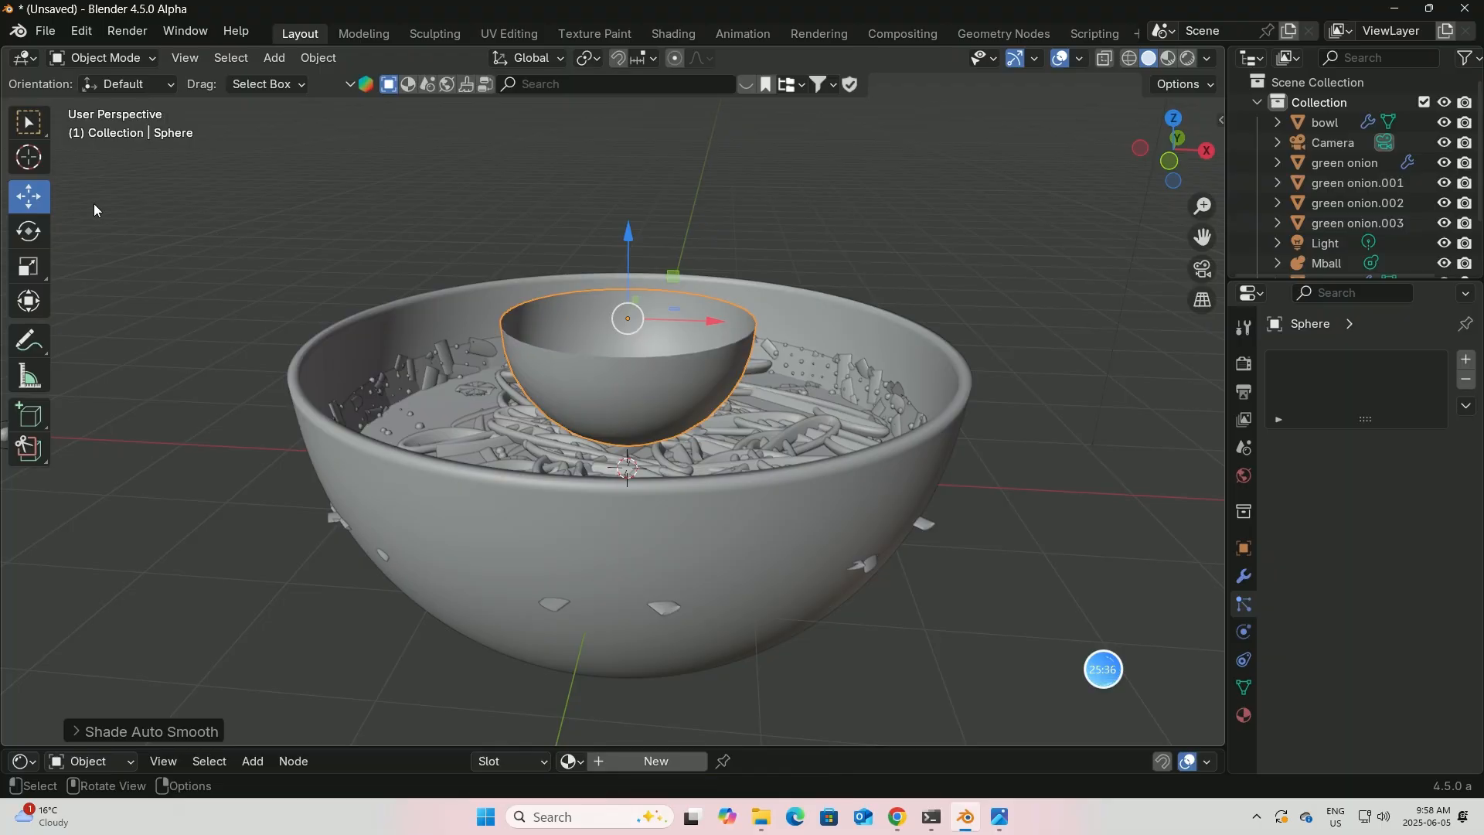
- In Edit Mode, select the half sphere's open rim edge loop and fill it with a face
{"action": "left_click", "coordinate": [157, 58]}
{"action": "left_click", "coordinate": [122, 102]}
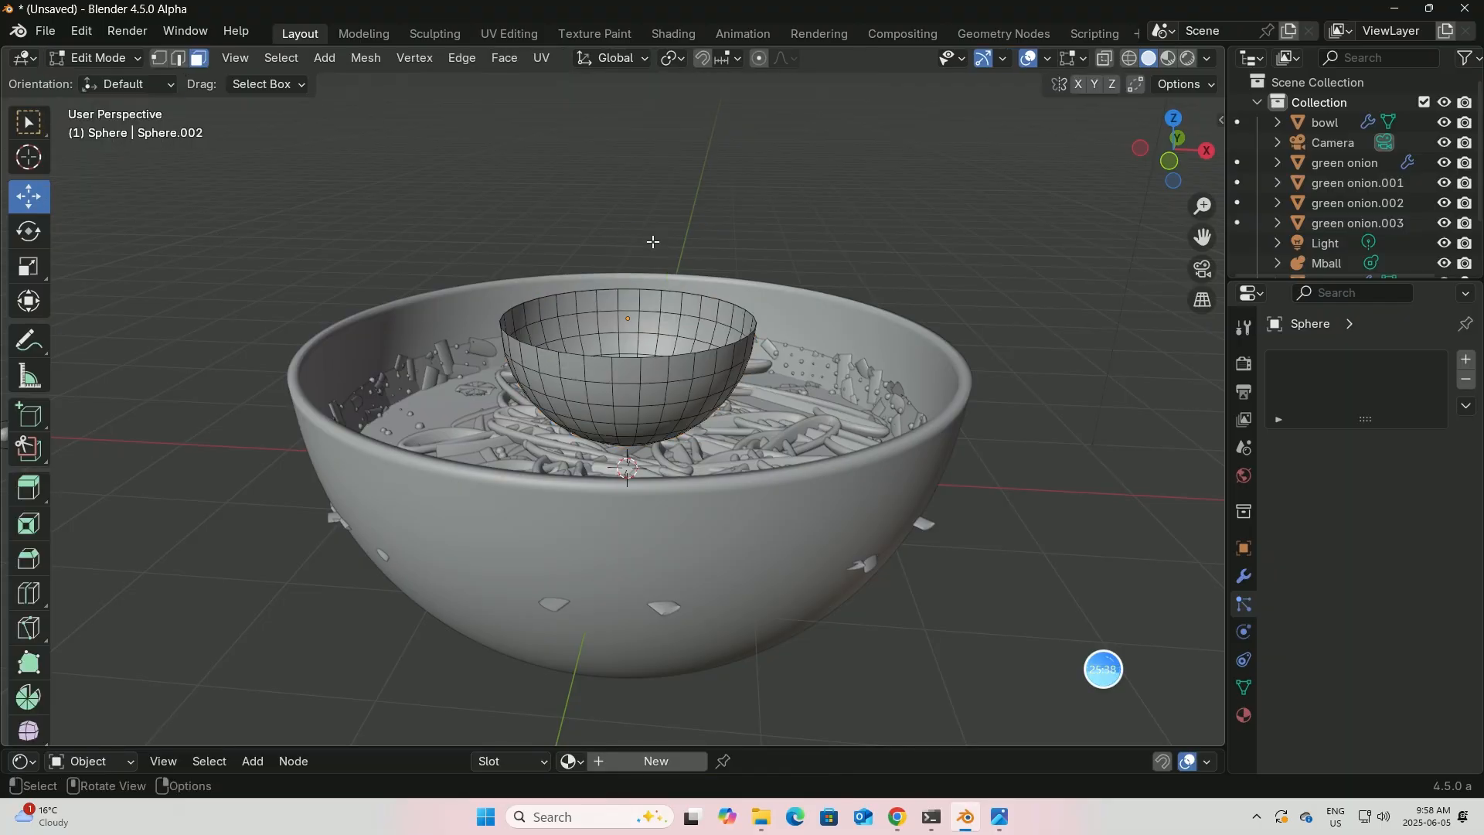
{"action": "scroll", "coordinate": [526, 279], "scroll_direction": "up", "scroll_amount": 3}
{"action": "left_click", "coordinate": [179, 58]}
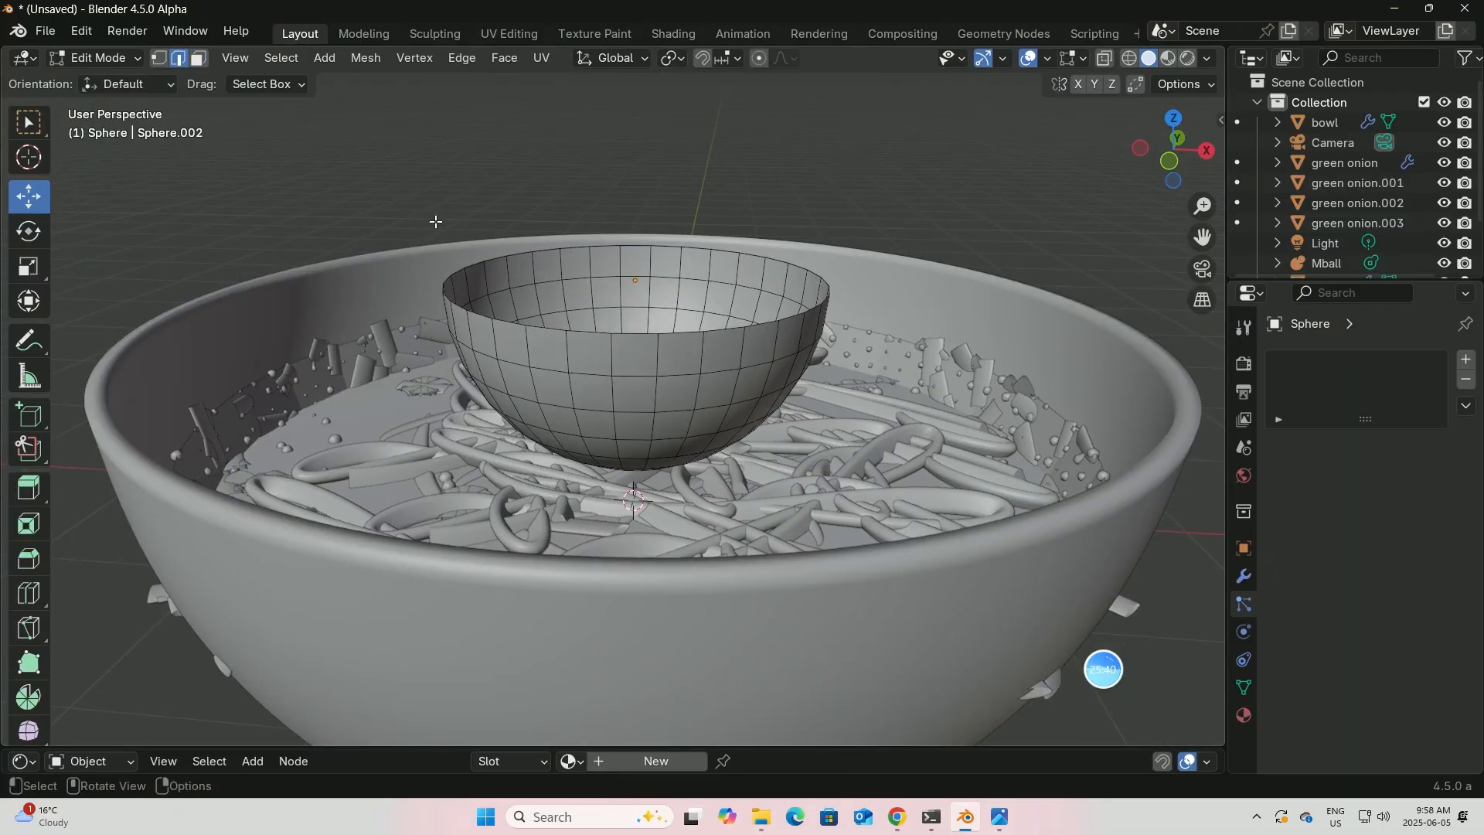
{"action": "left_click", "coordinate": [545, 331], "text": "alt"}
{"action": "middle_click_drag", "start_coordinate": [604, 310], "coordinate": [175, 328]}
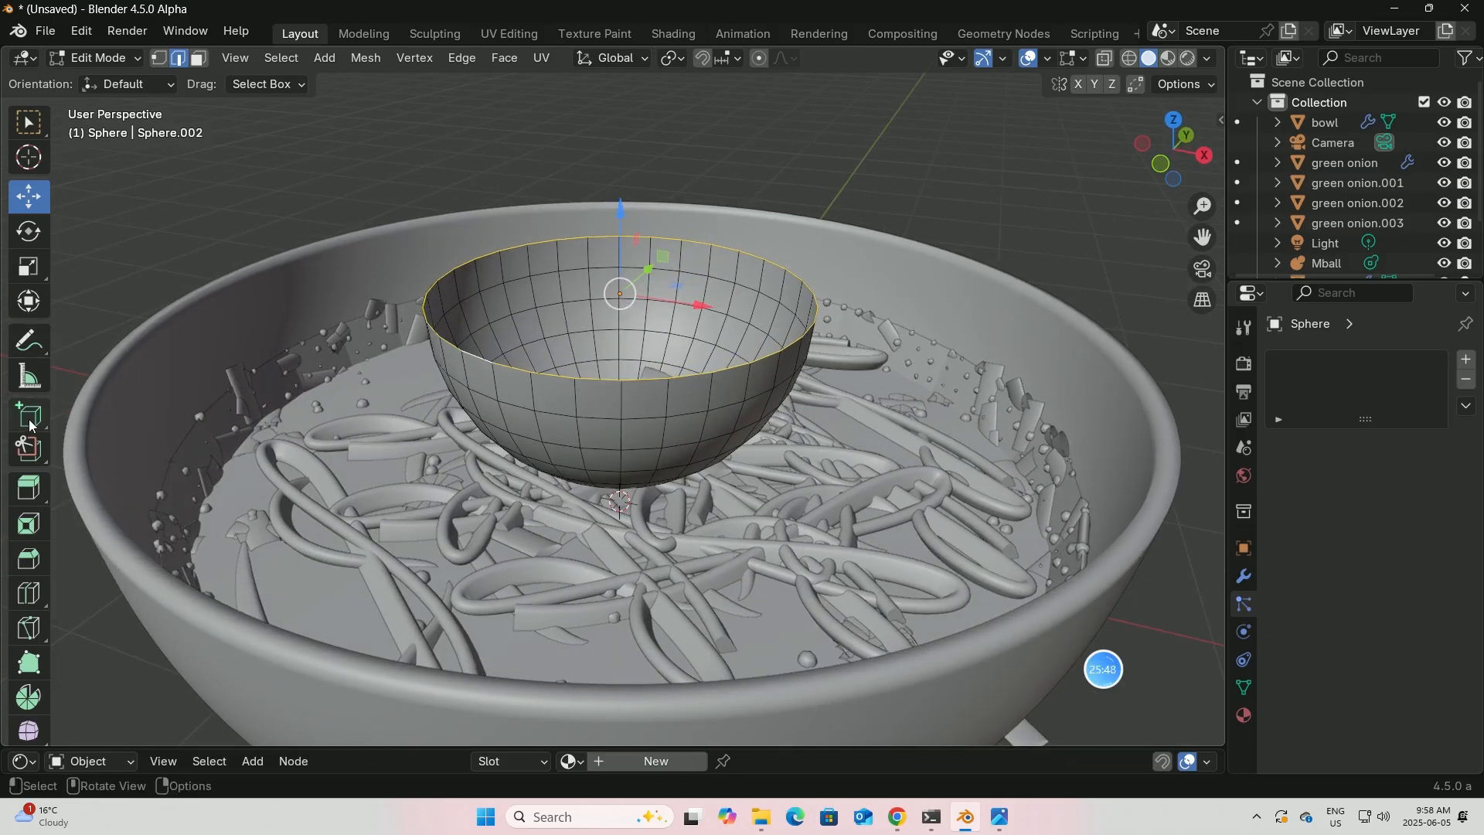
{"action": "left_click", "coordinate": [29, 524]}
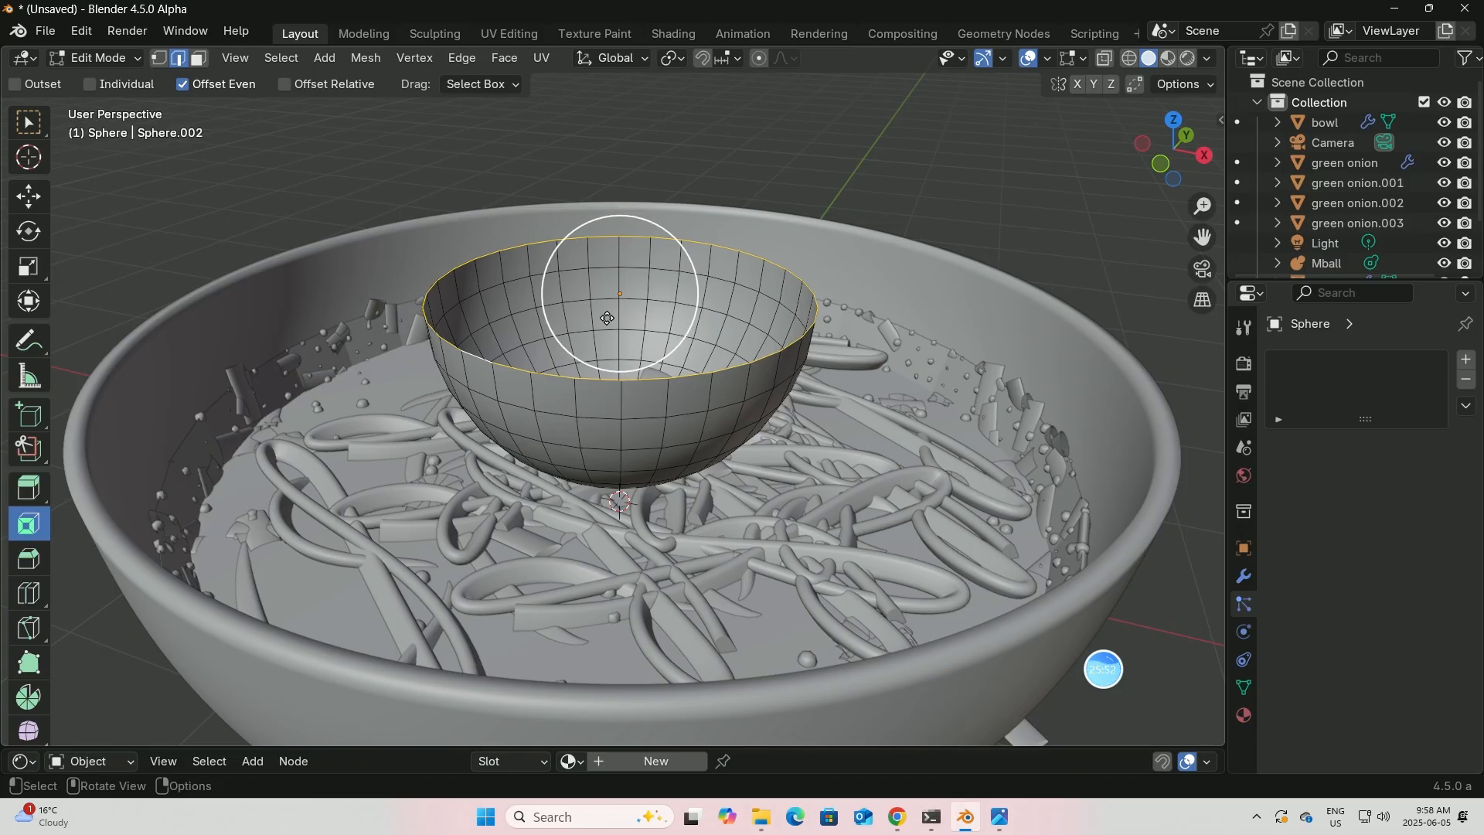
{"action": "key", "text": "f"}
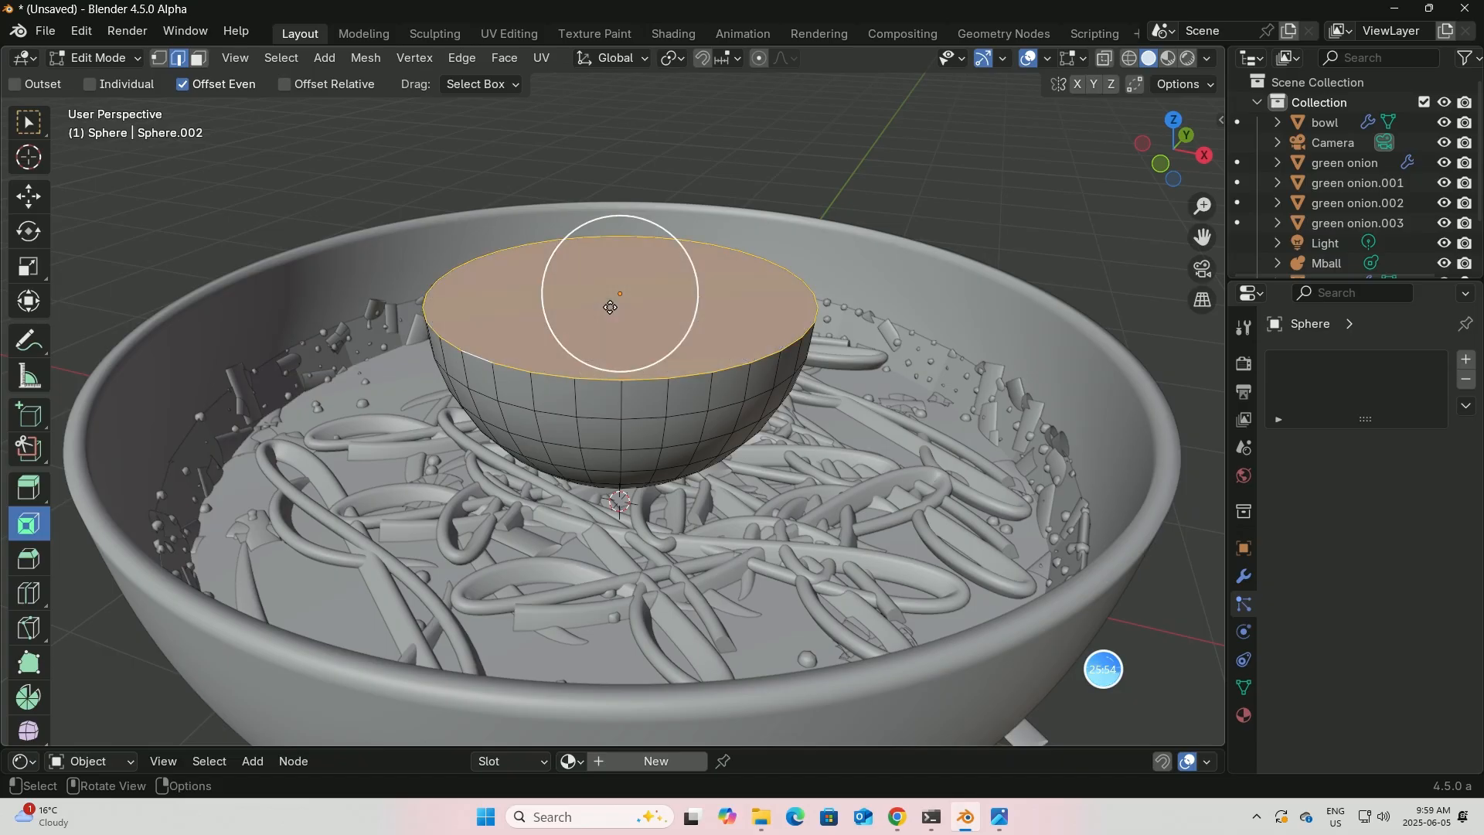
- Inset the half sphere's flat top face to form a smaller inner circle, and return to Object Mode
{"action": "left_click_drag", "start_coordinate": [687, 329], "coordinate": [638, 297]}
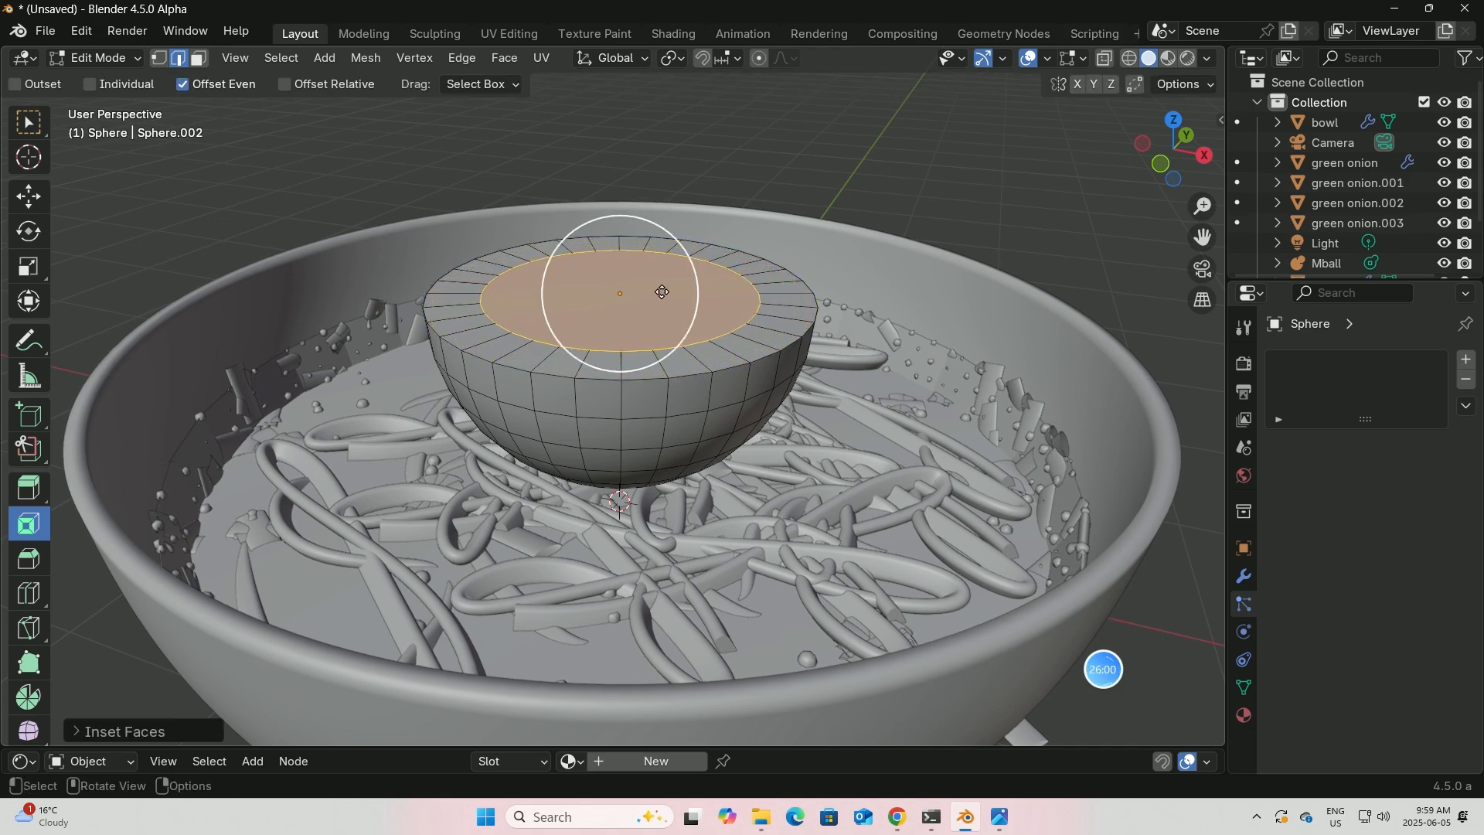
{"action": "scroll", "coordinate": [665, 295], "scroll_direction": "up", "scroll_amount": 1}
{"action": "middle_click_drag", "start_coordinate": [665, 292], "coordinate": [604, 284]}
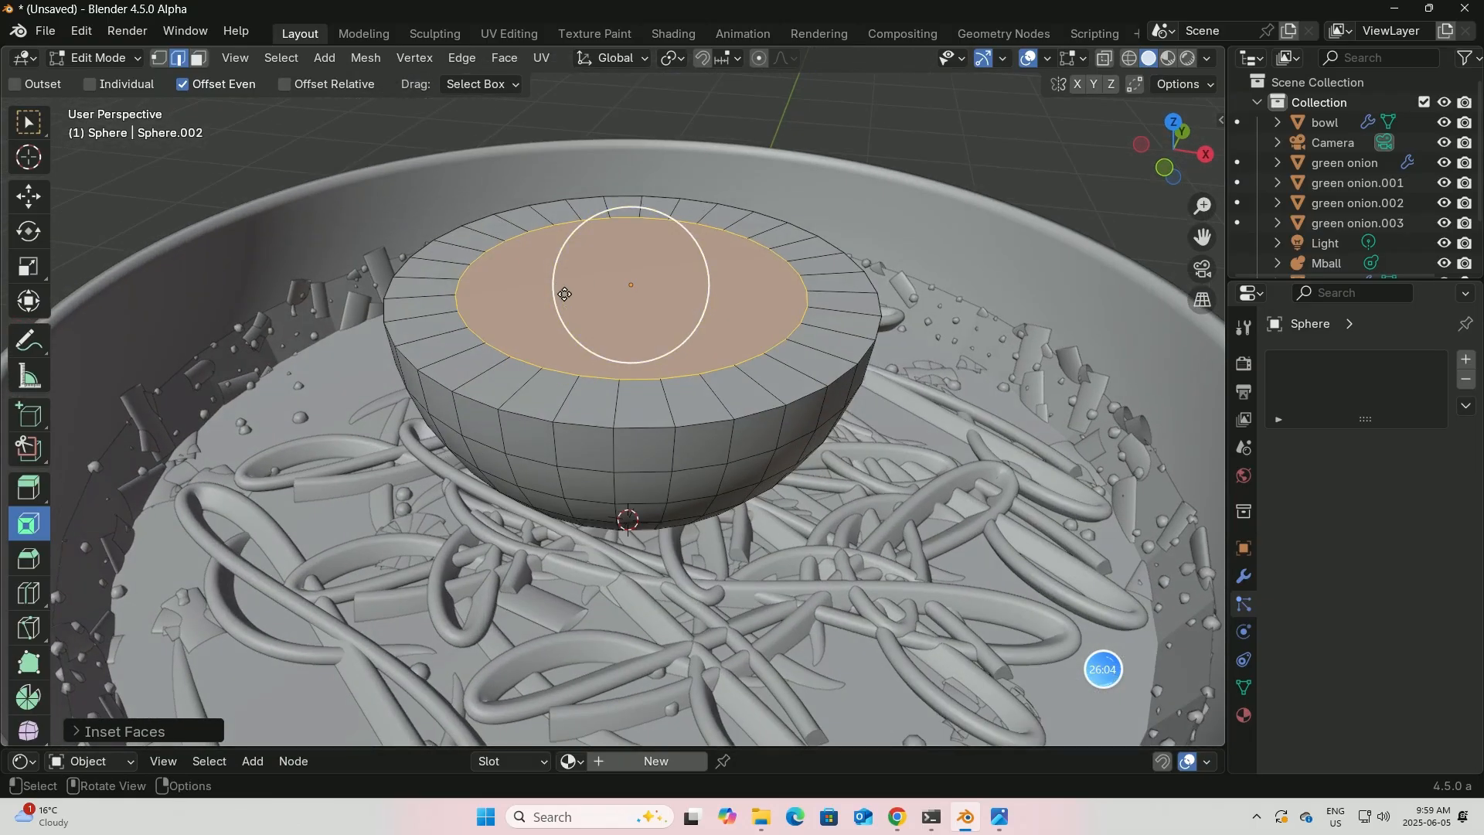
{"action": "left_click", "coordinate": [137, 61]}
{"action": "left_click", "coordinate": [81, 77]}
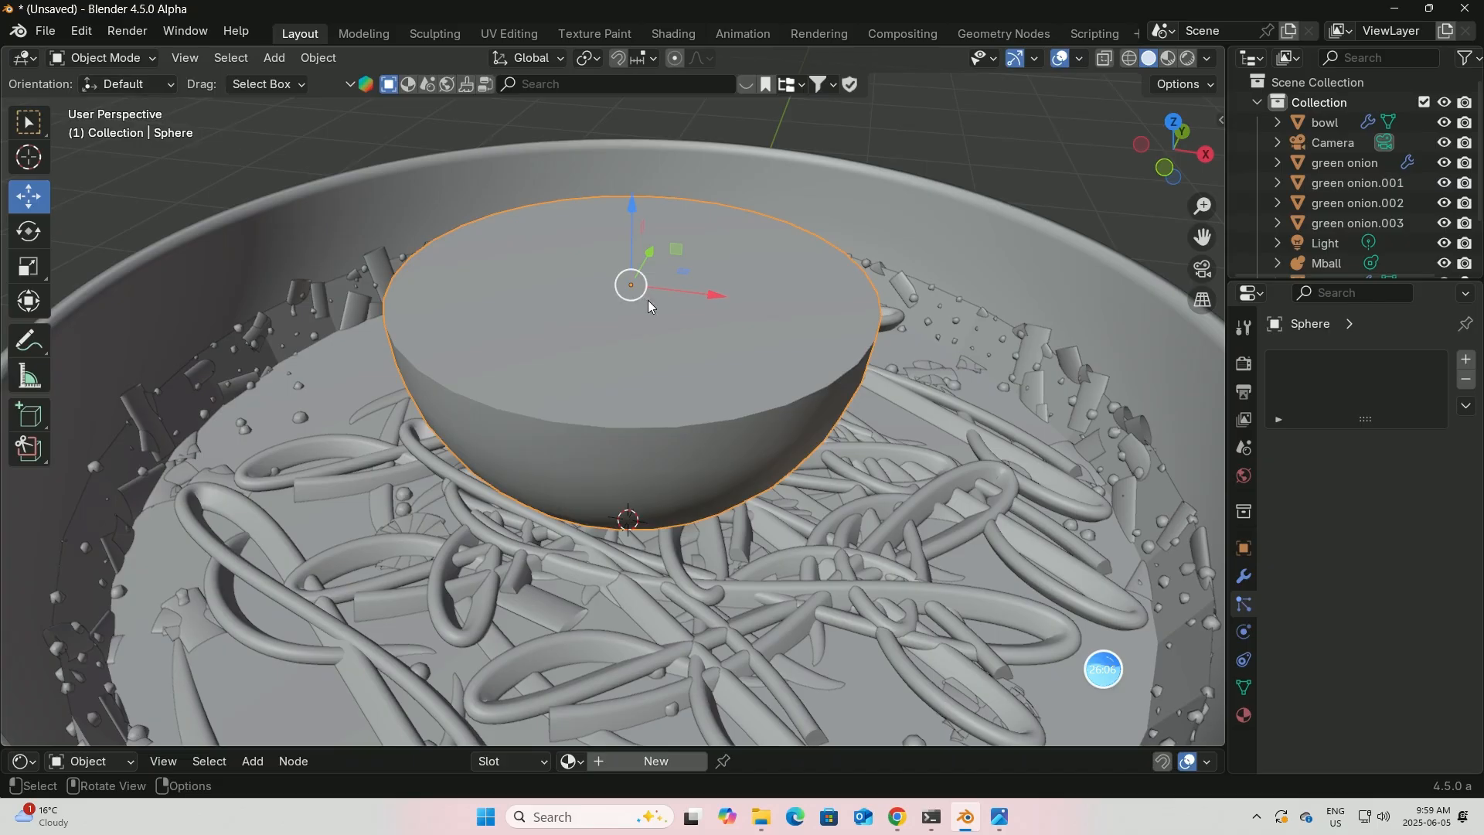
- Scale the half sphere down along Y to give it an oval egg outline
{"action": "middle_click_drag", "start_coordinate": [562, 289], "coordinate": [763, 204]}
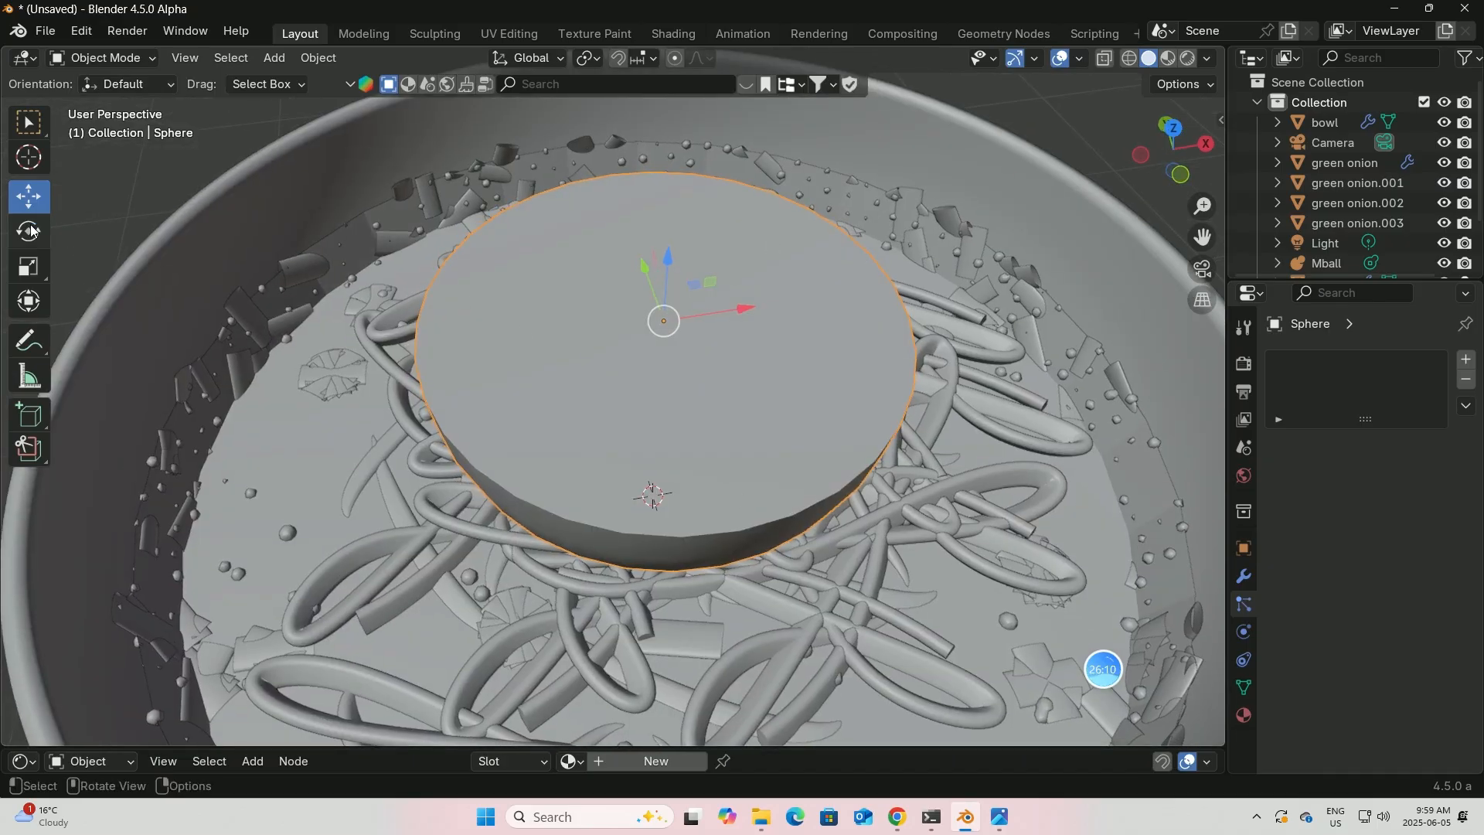
{"action": "left_click", "coordinate": [28, 267]}
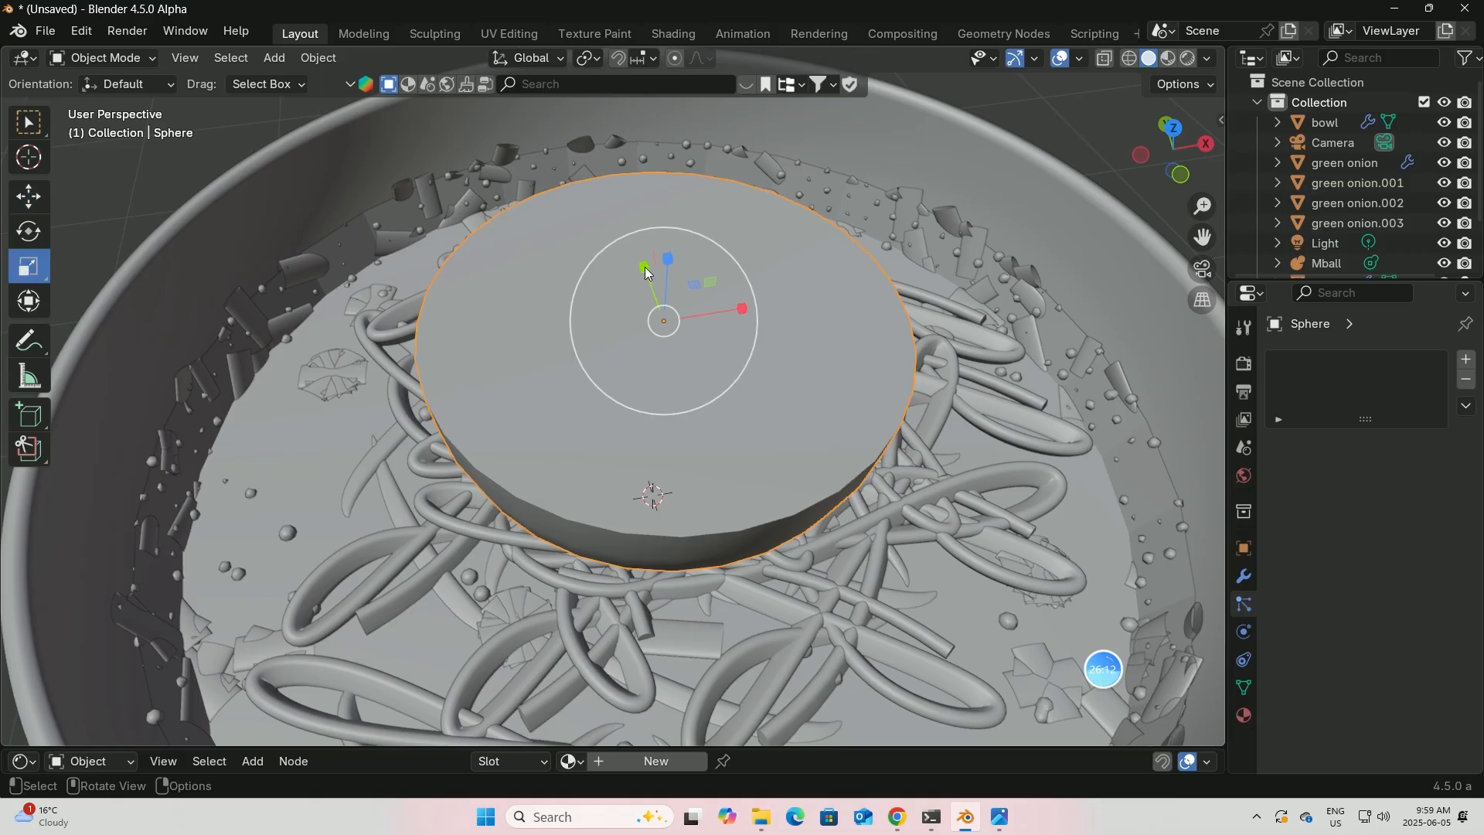
{"action": "left_click_drag", "start_coordinate": [646, 270], "coordinate": [635, 293]}
{"action": "middle_click_drag", "start_coordinate": [635, 294], "coordinate": [551, 296]}
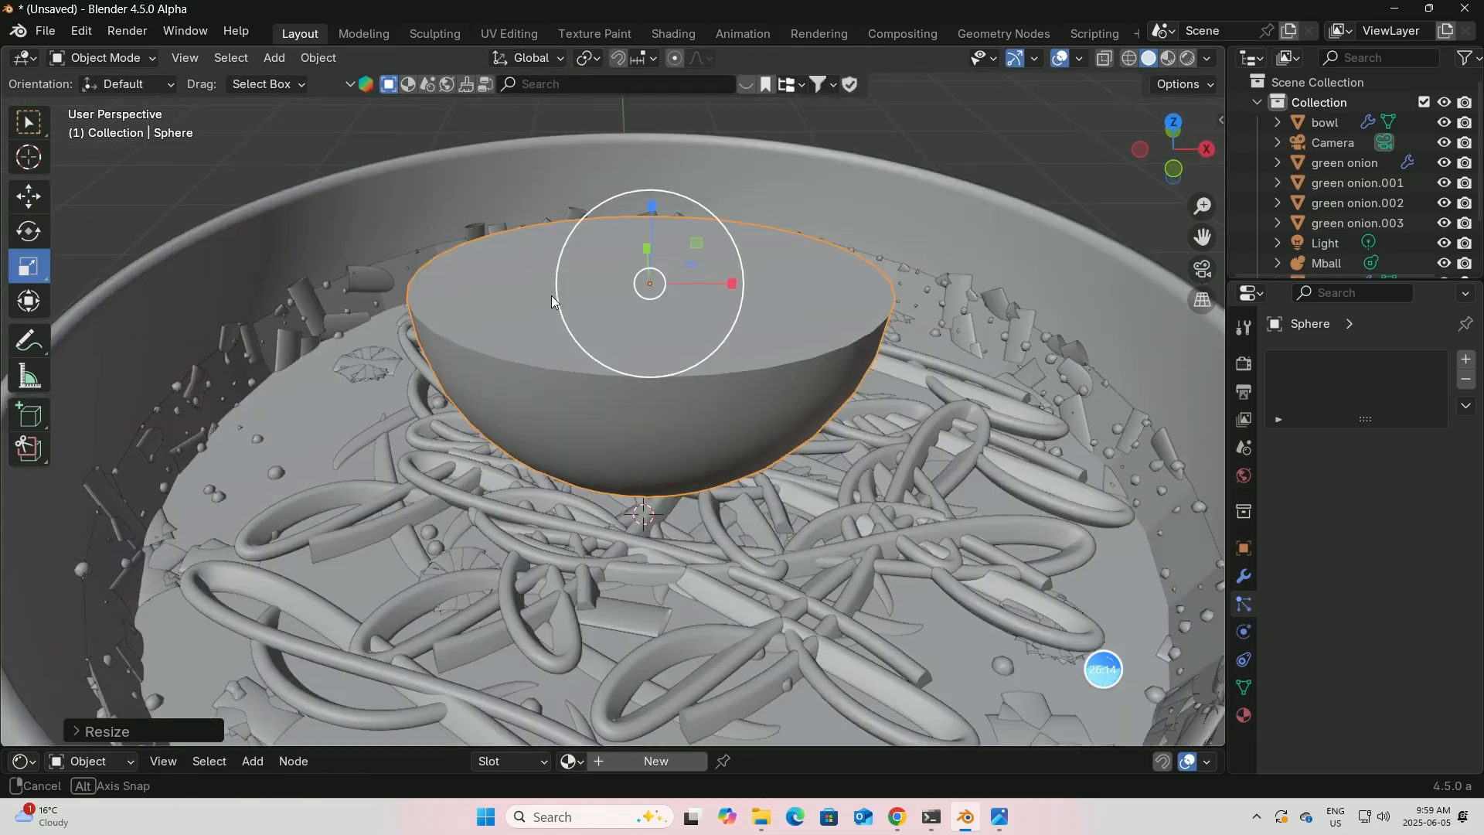
- In Edit Mode, turn on proportional editing and move the vertices at the inner oval's -X end inward along X
{"action": "left_click", "coordinate": [147, 58]}
{"action": "left_click", "coordinate": [108, 102]}
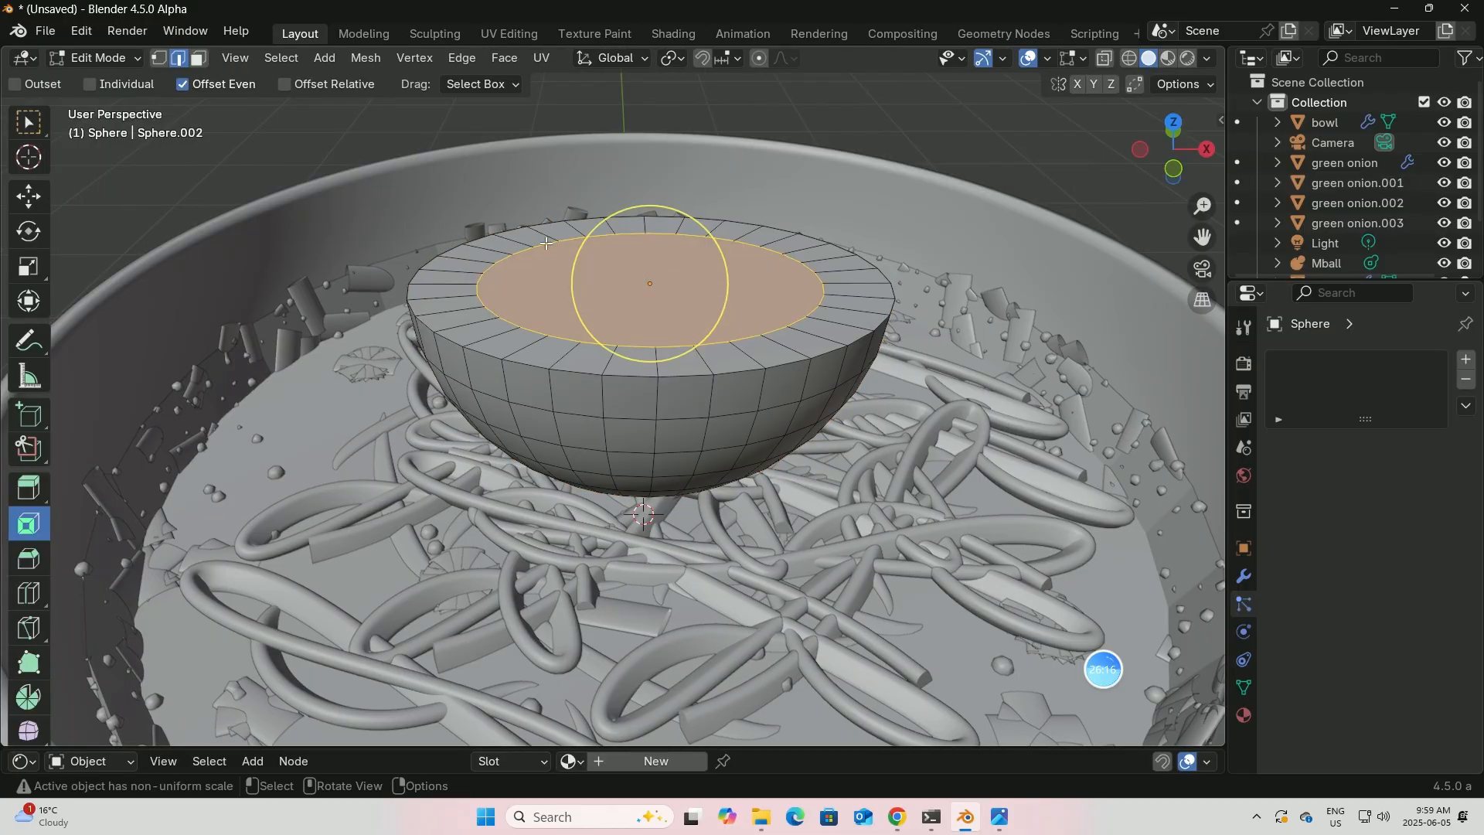
{"action": "middle_click_drag", "start_coordinate": [545, 244], "coordinate": [581, 342]}
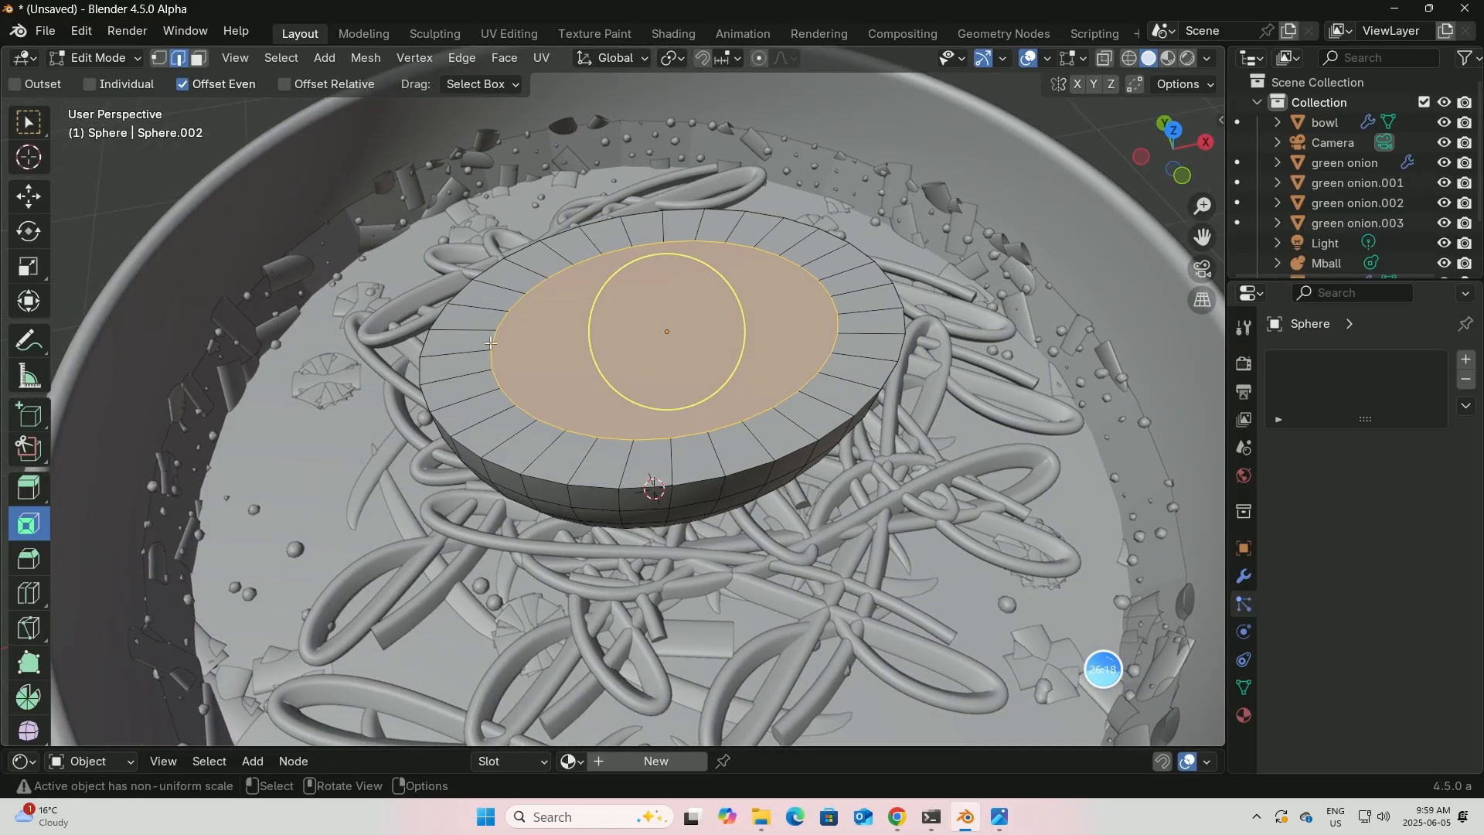
{"action": "left_click", "coordinate": [159, 58]}
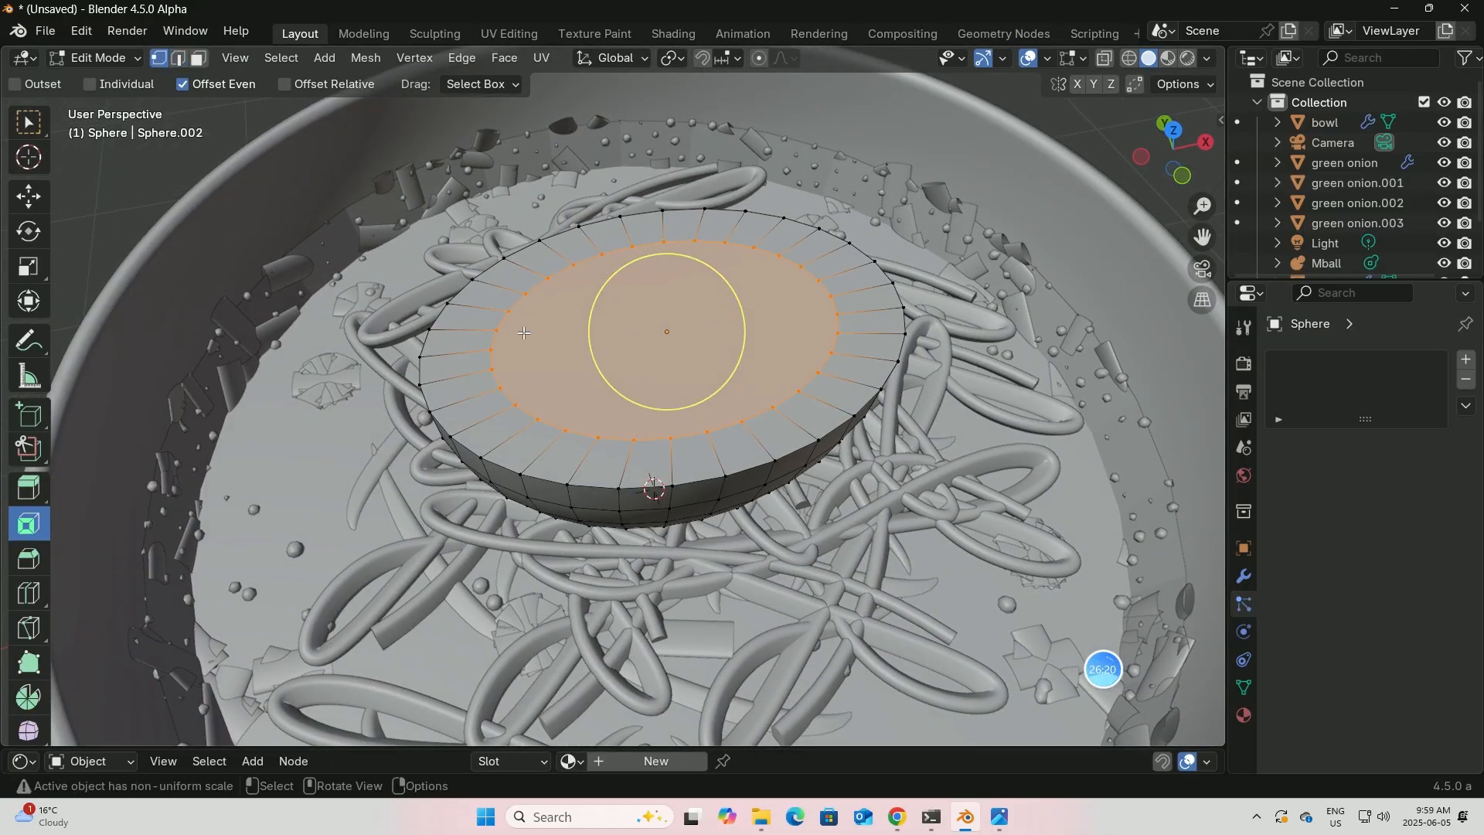
{"action": "left_click", "coordinate": [29, 122]}
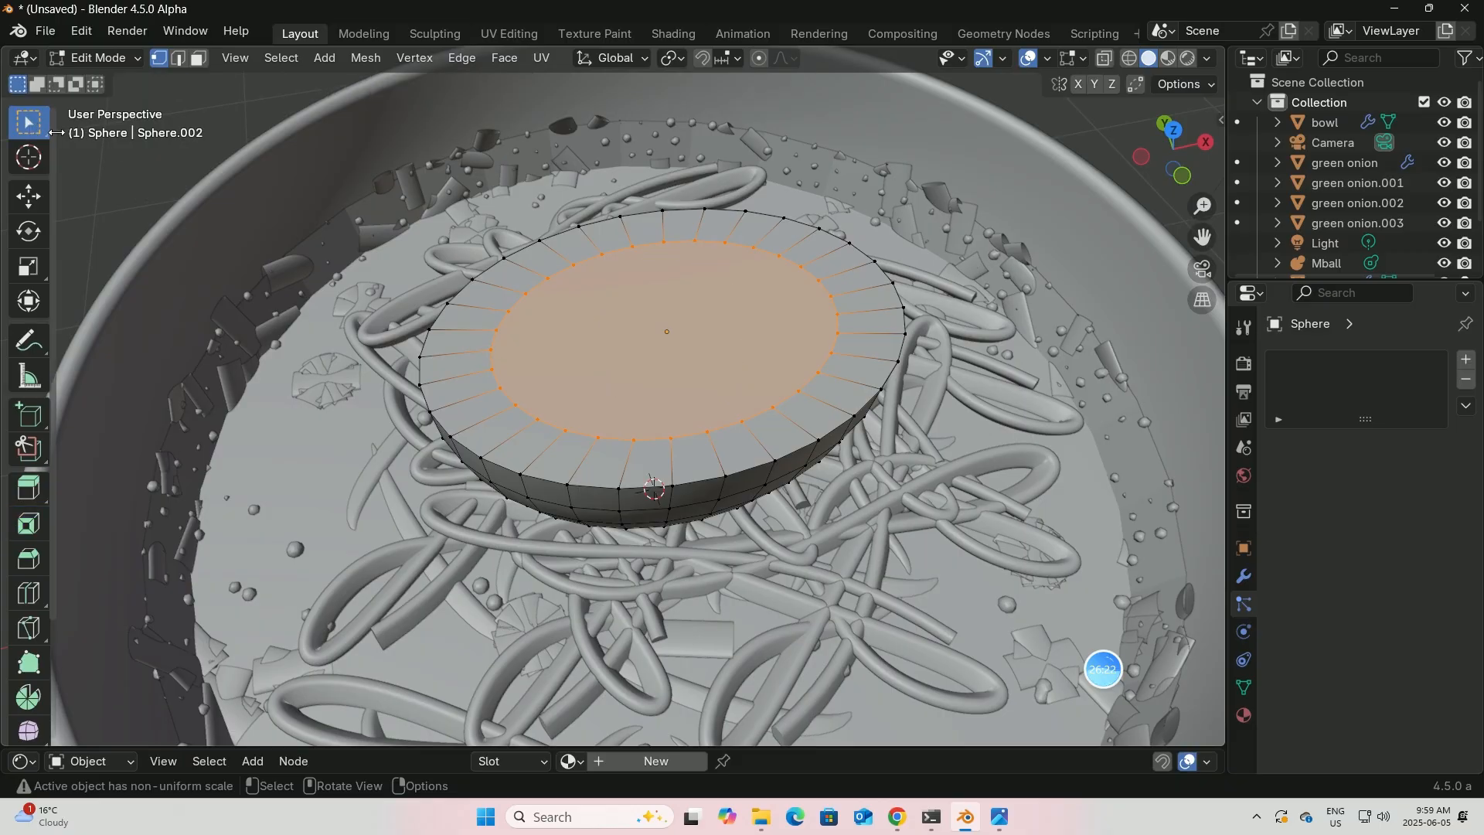
{"action": "left_click", "coordinate": [760, 58]}
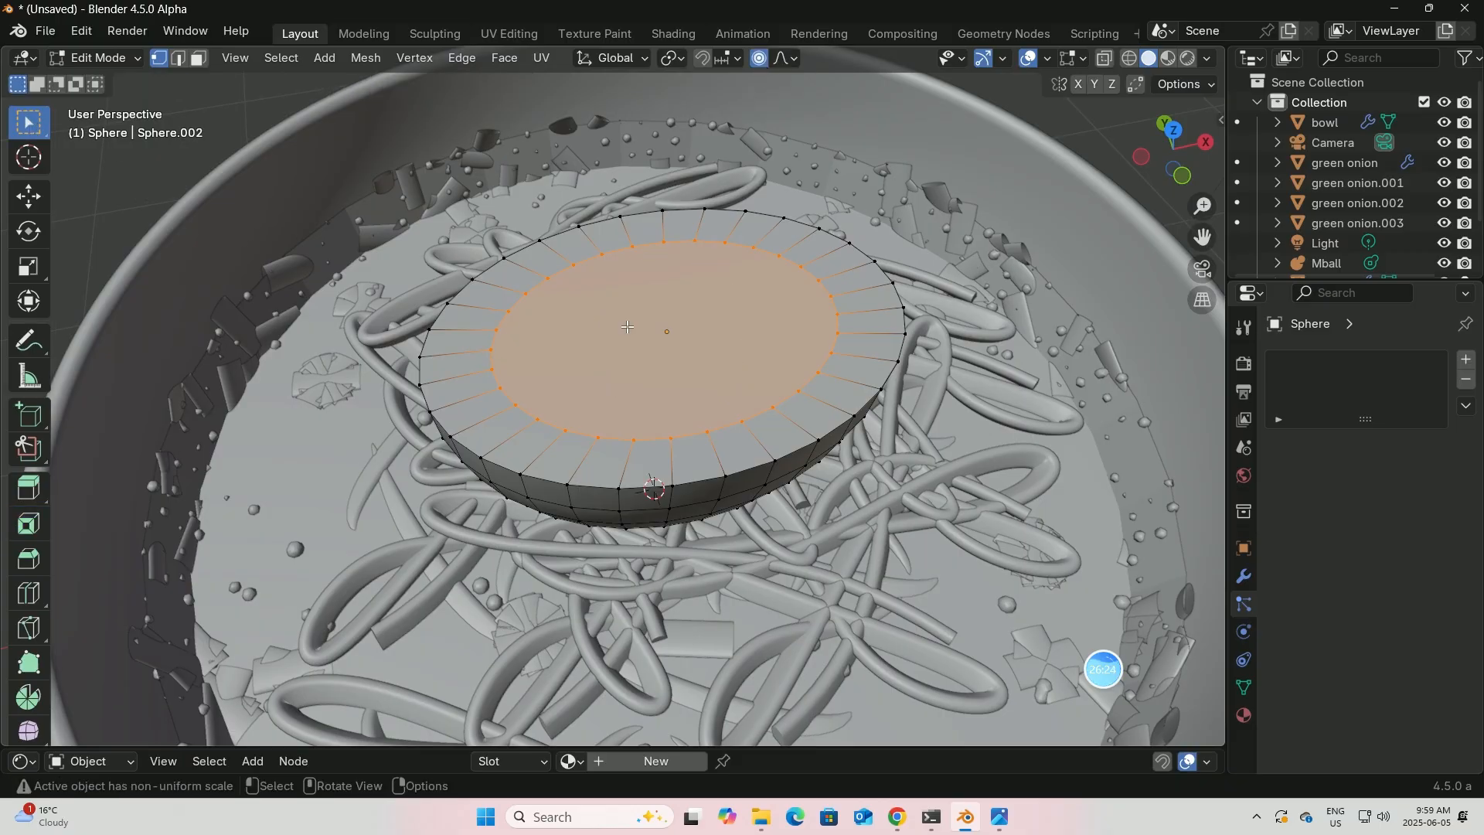
{"action": "left_click", "coordinate": [497, 331]}
{"action": "left_click", "coordinate": [492, 352], "text": "shift"}
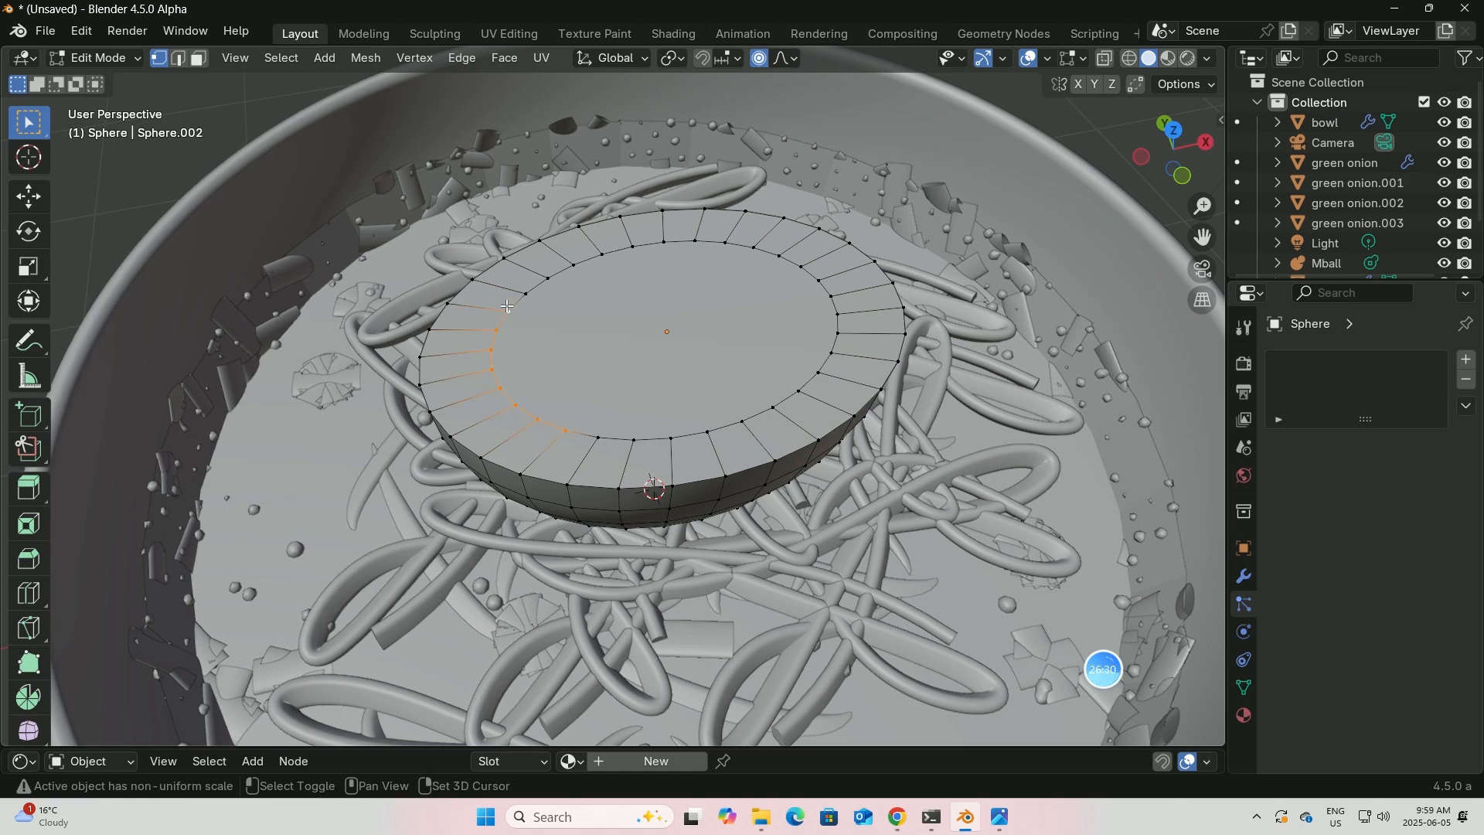
{"action": "left_click", "coordinate": [28, 196]}
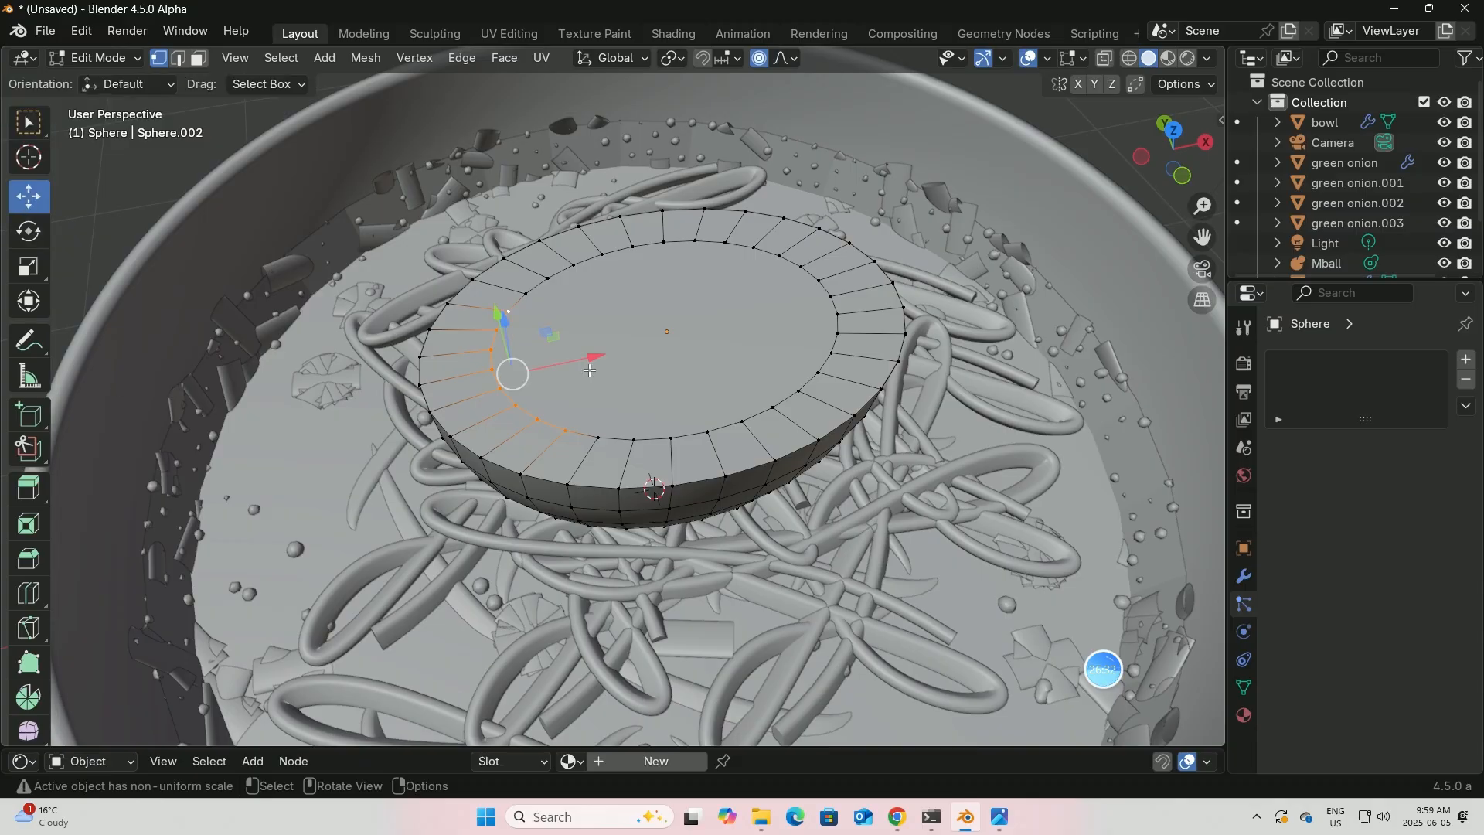
{"action": "left_click_drag", "start_coordinate": [590, 370], "coordinate": [640, 341]}
{"action": "middle_click_drag", "start_coordinate": [644, 359], "coordinate": [643, 358]}
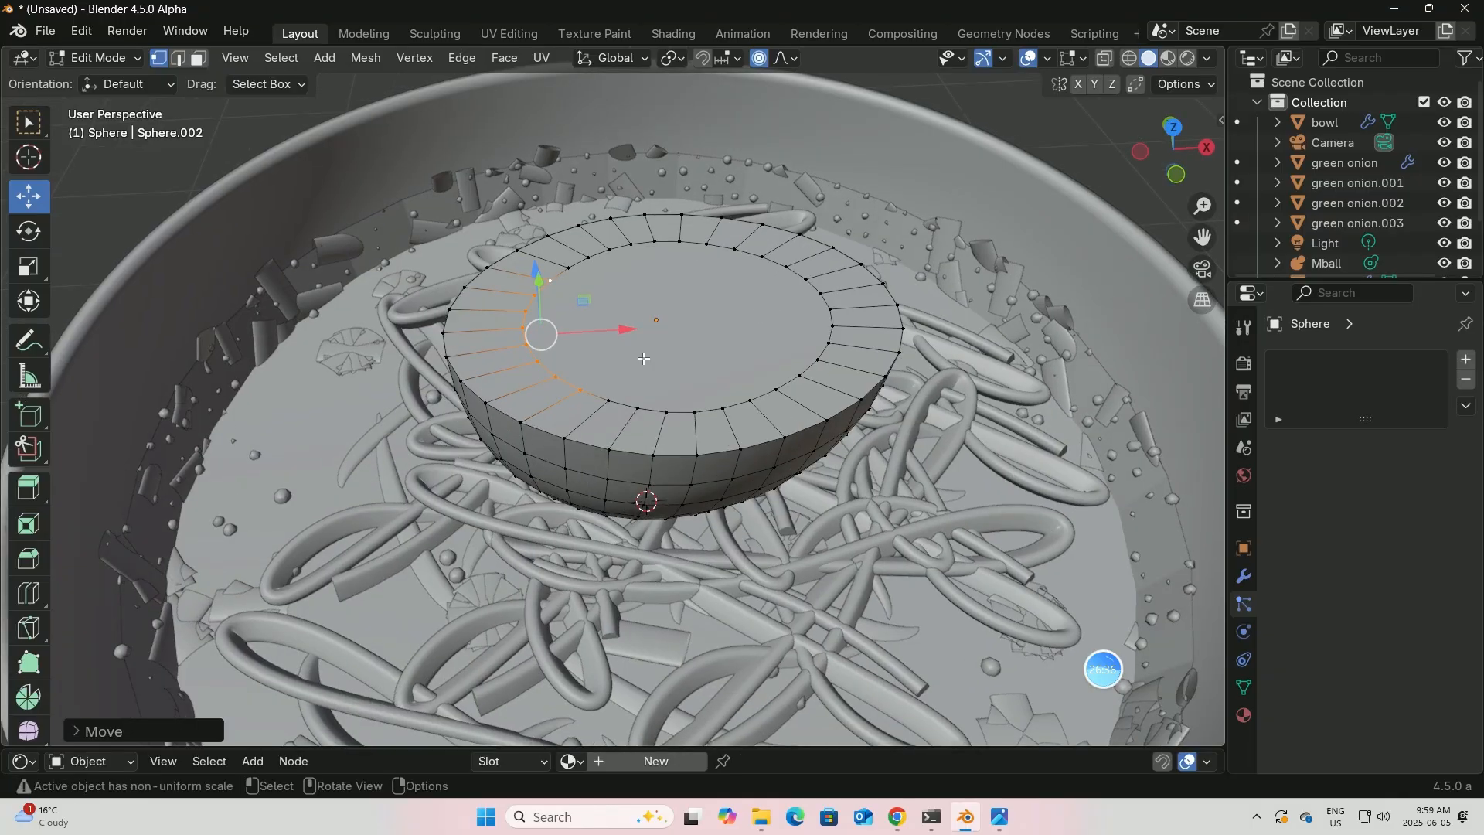
{"action": "left_click_drag", "start_coordinate": [628, 330], "coordinate": [637, 330]}
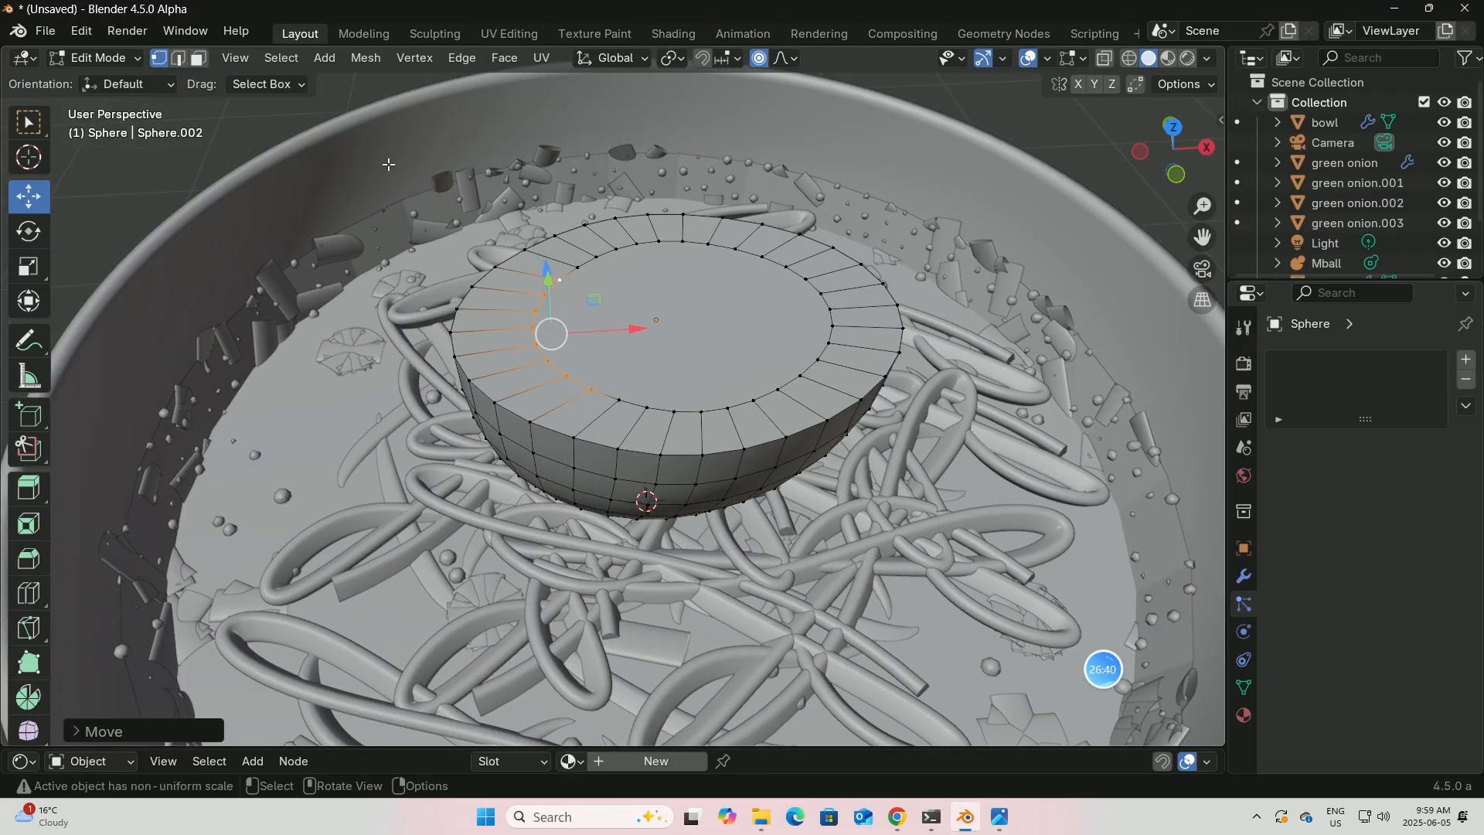
- Switch to face selection and create a new material named "egg" on the half egg
{"action": "key", "text": "3"}
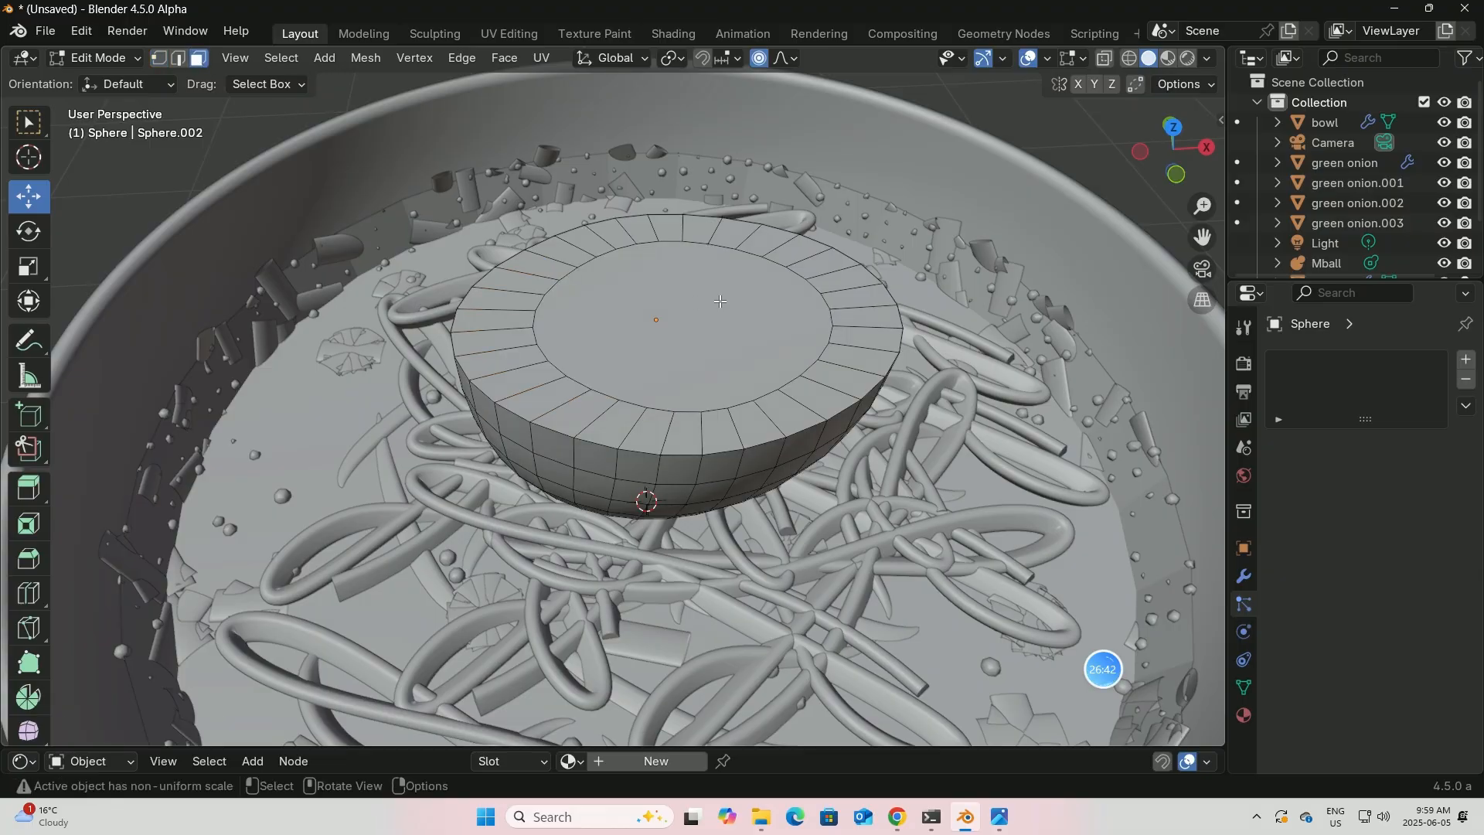
{"action": "middle_click_drag", "start_coordinate": [720, 301], "coordinate": [725, 288]}
{"action": "left_click", "coordinate": [1243, 712]}
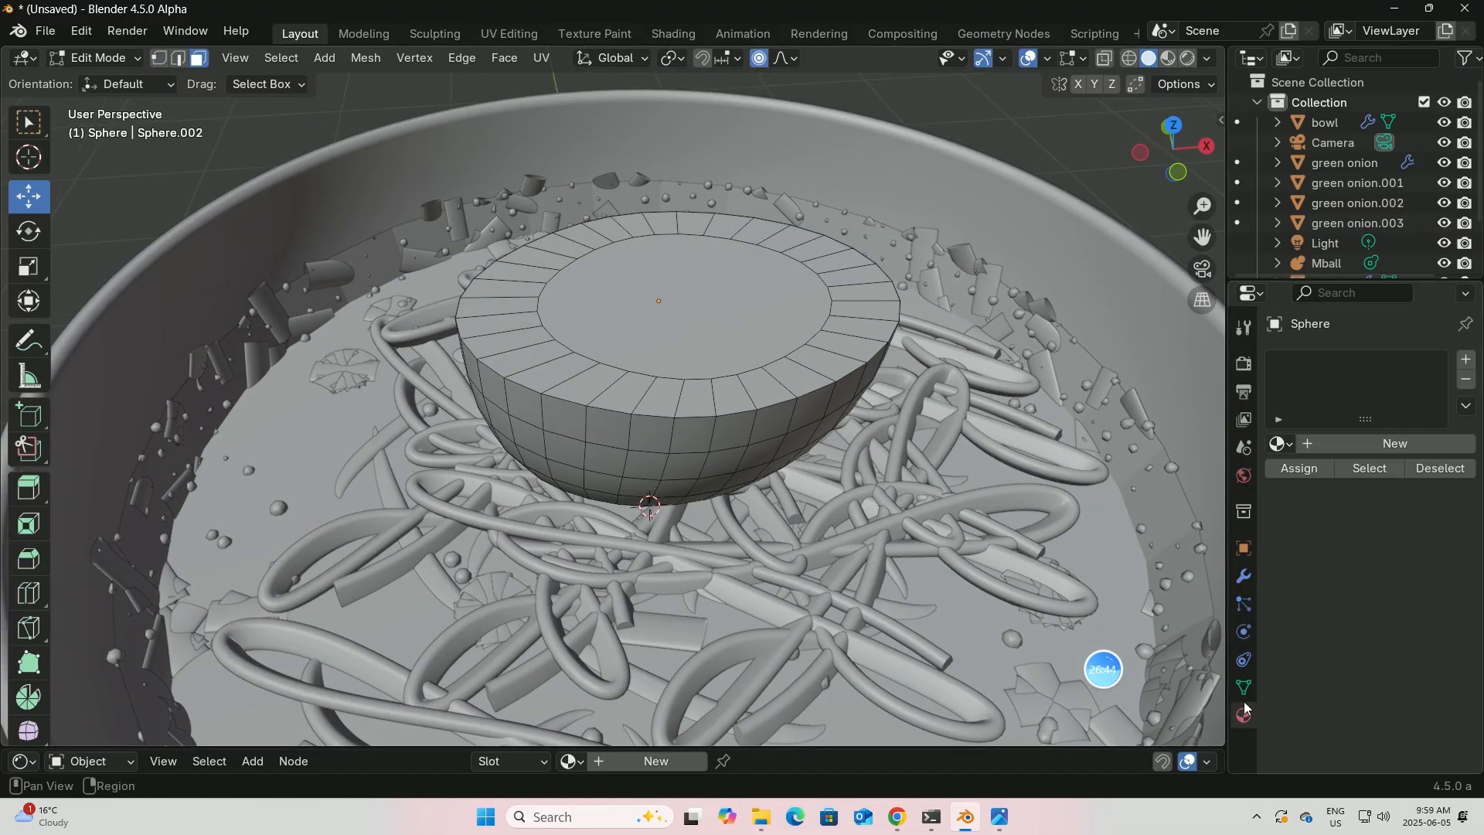
{"action": "left_click", "coordinate": [1401, 443]}
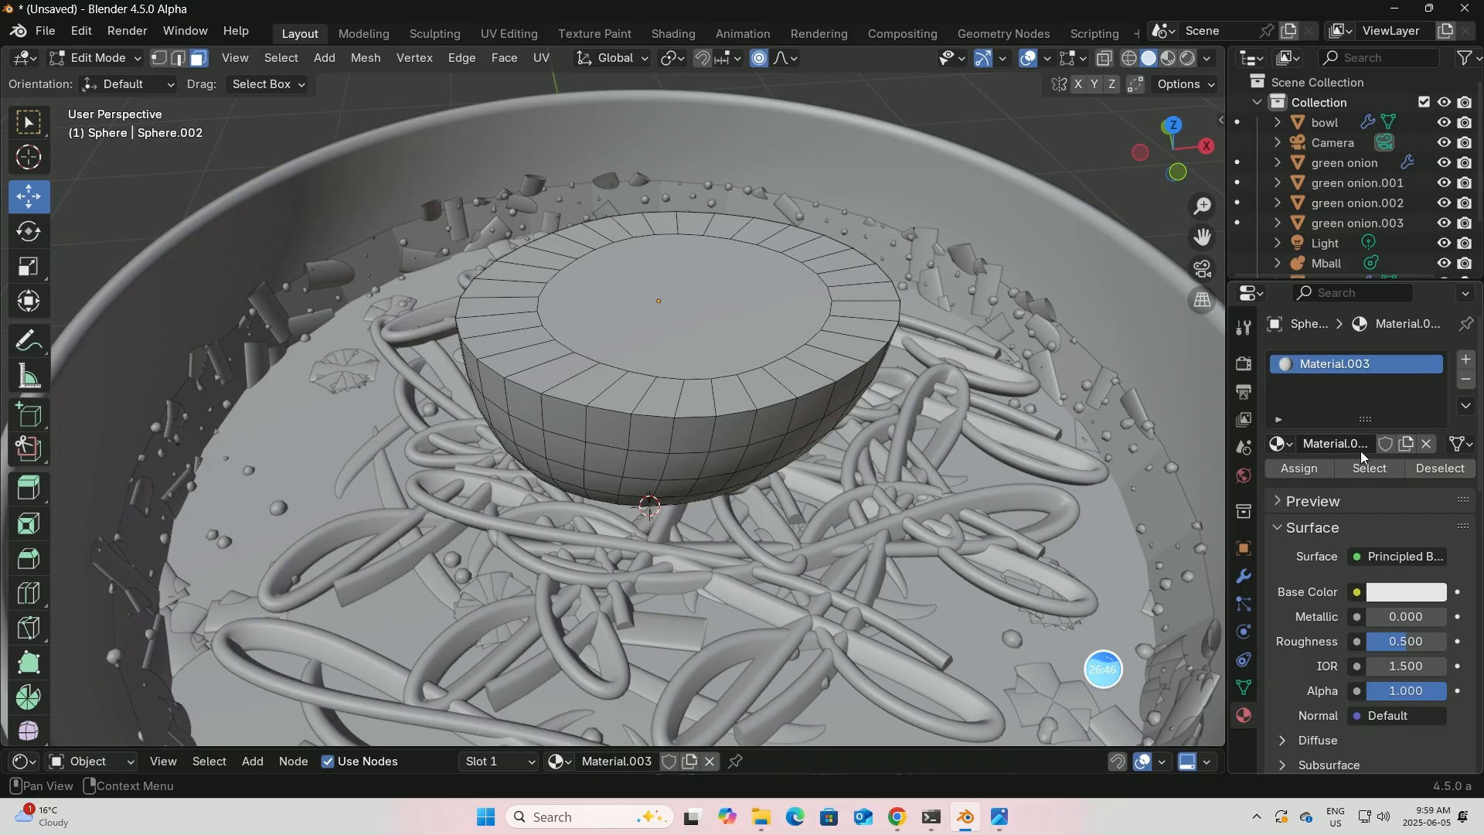
{"action": "left_click", "coordinate": [1341, 443]}
{"action": "key", "text": "BackSpace"}
{"action": "type", "text": "r"}
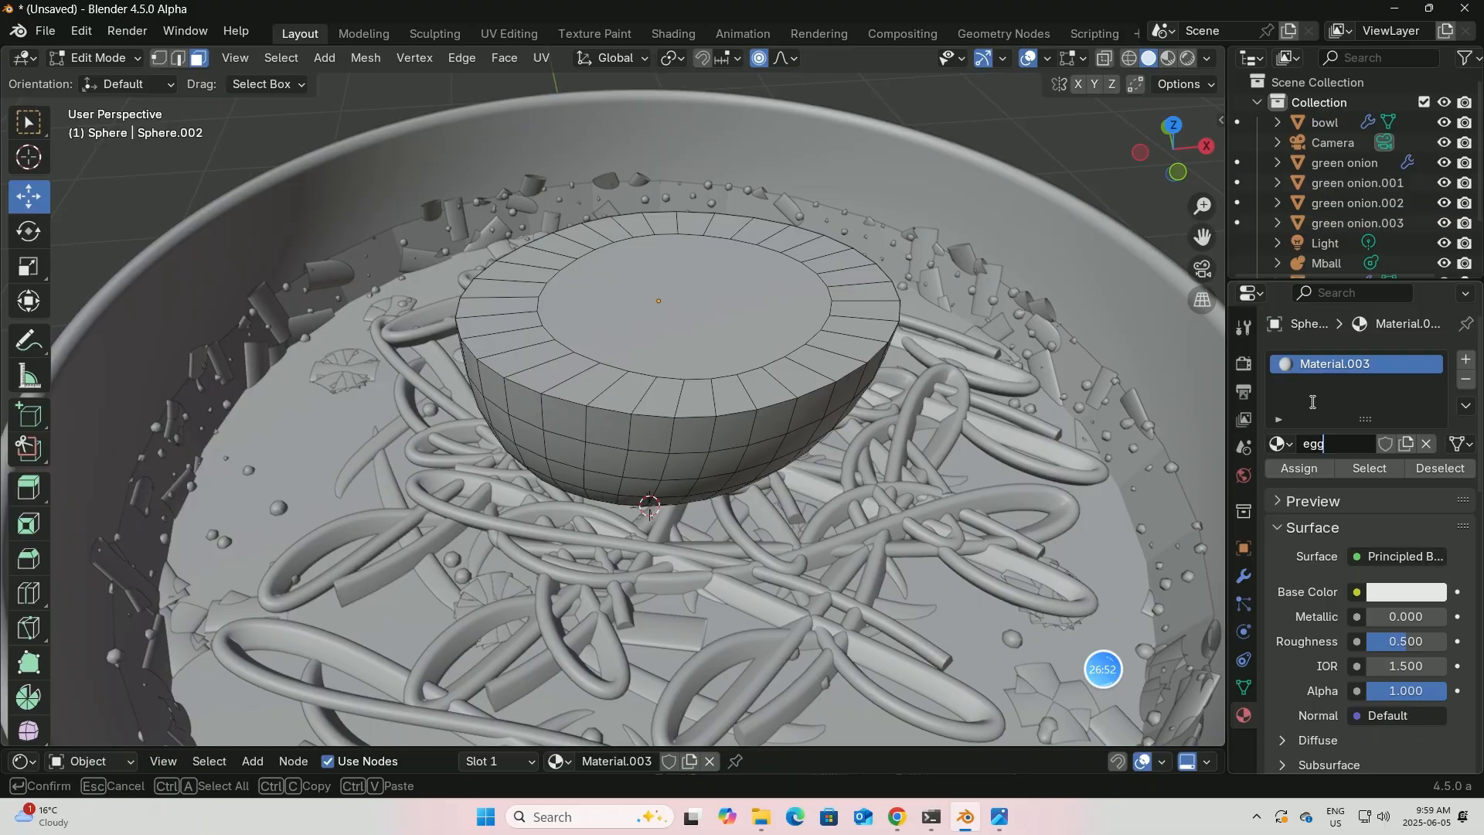
{"action": "key", "text": "Return"}
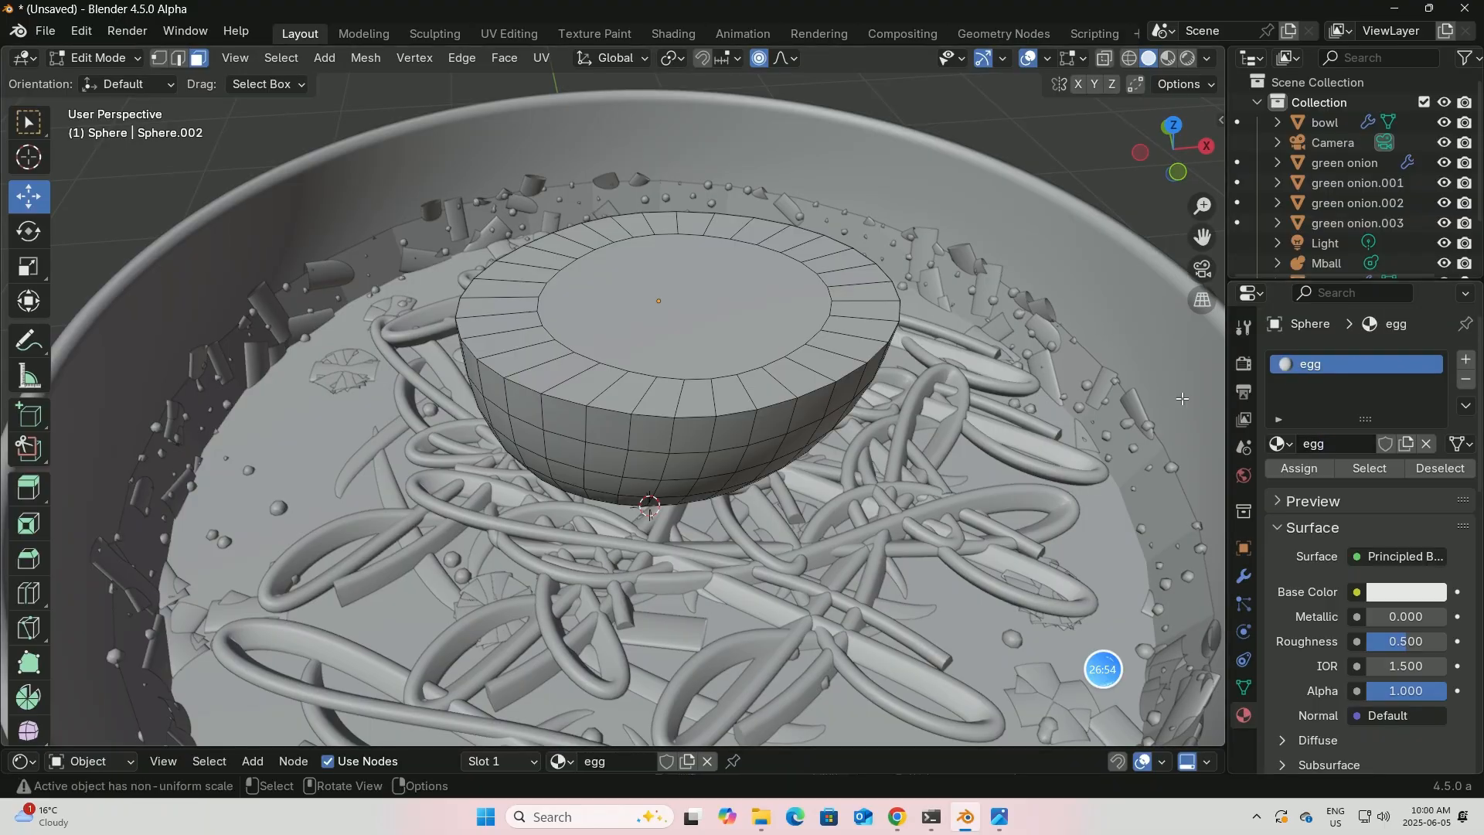
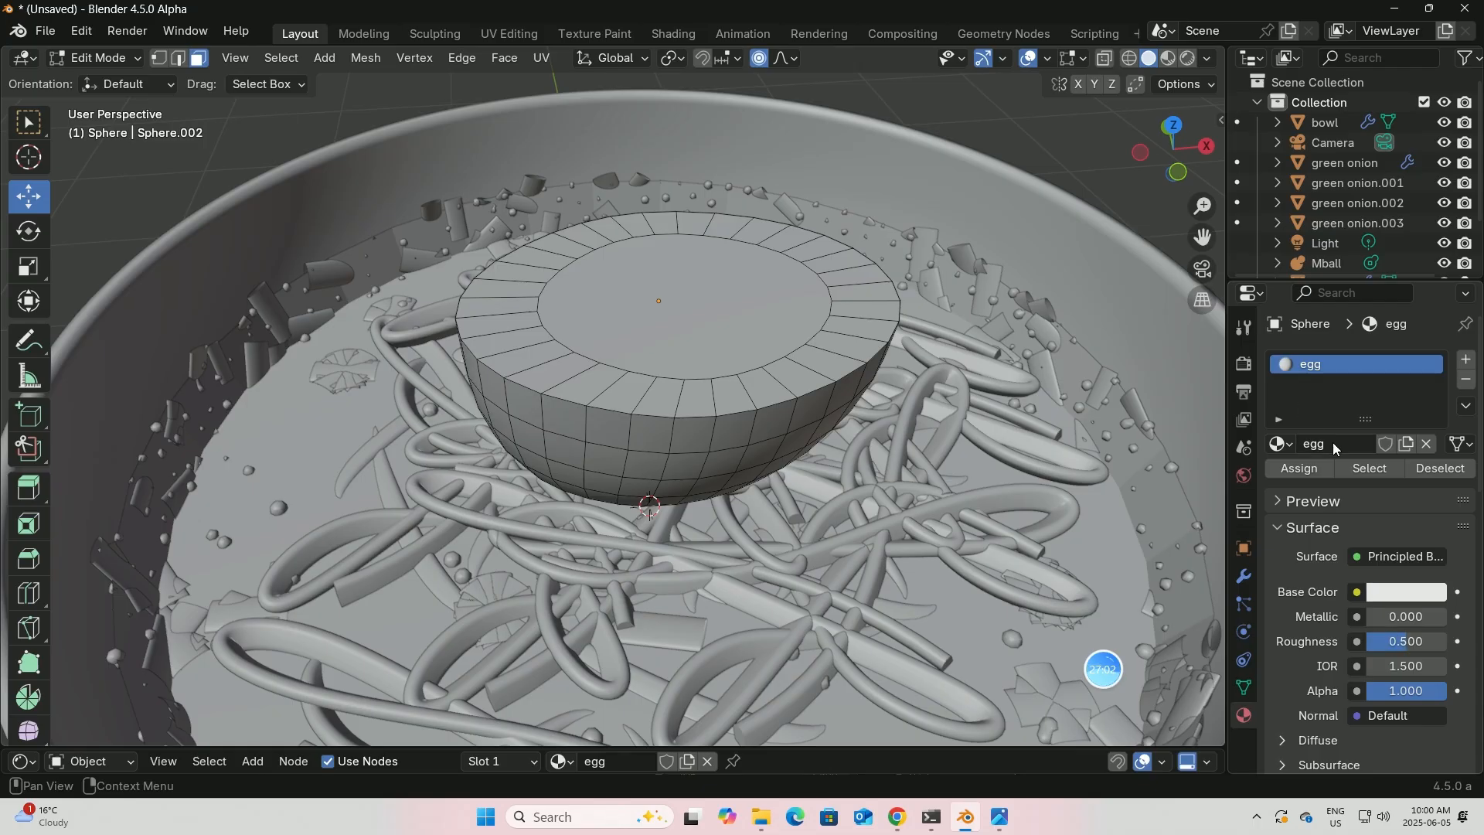
- Add a second material slot with a new material named "ehh yellow" and give it a golden yellow base color
{"action": "left_click", "coordinate": [1466, 359]}
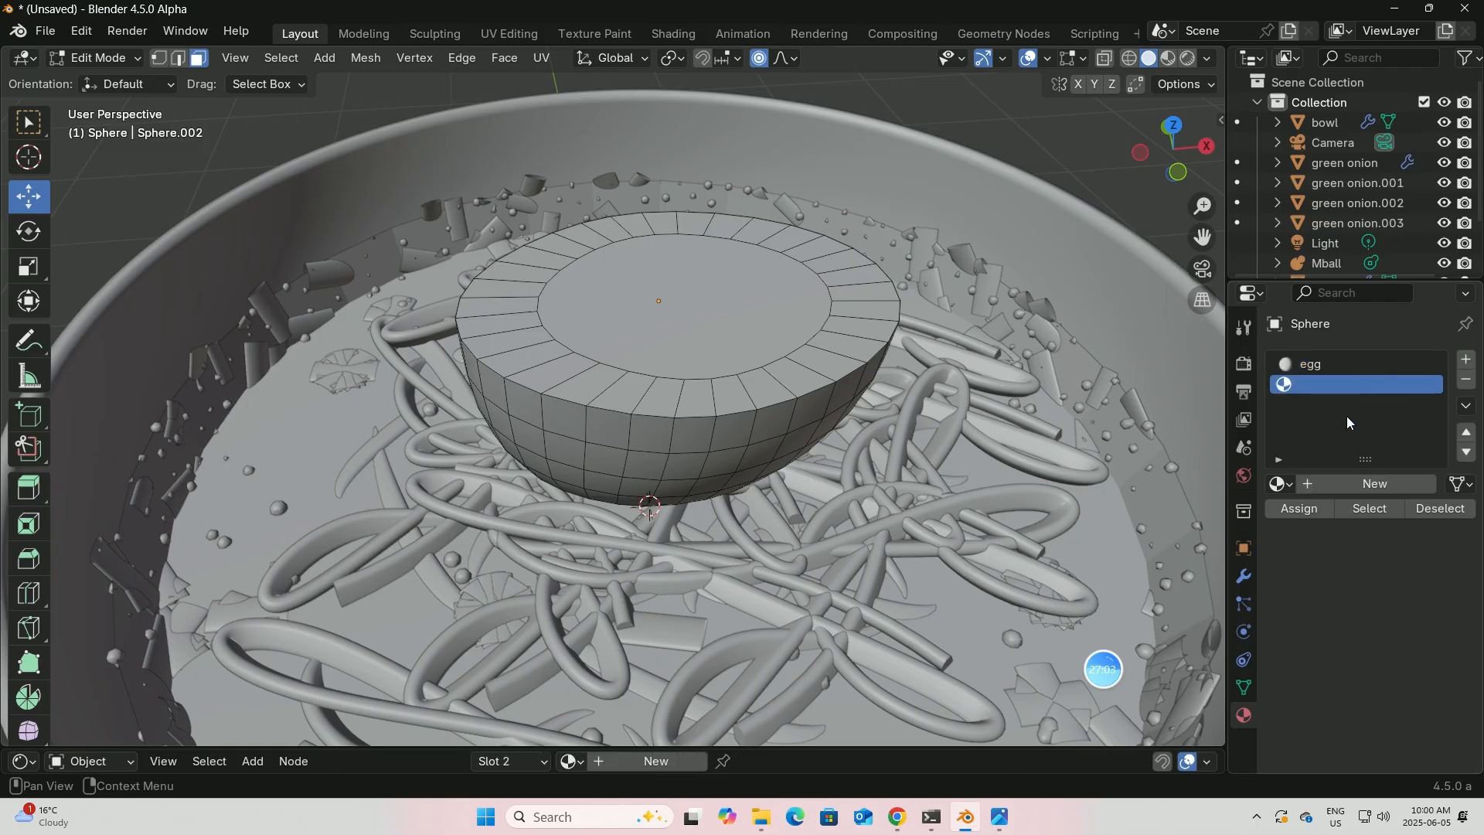
{"action": "left_click", "coordinate": [1347, 484]}
{"action": "left_click", "coordinate": [1368, 485]}
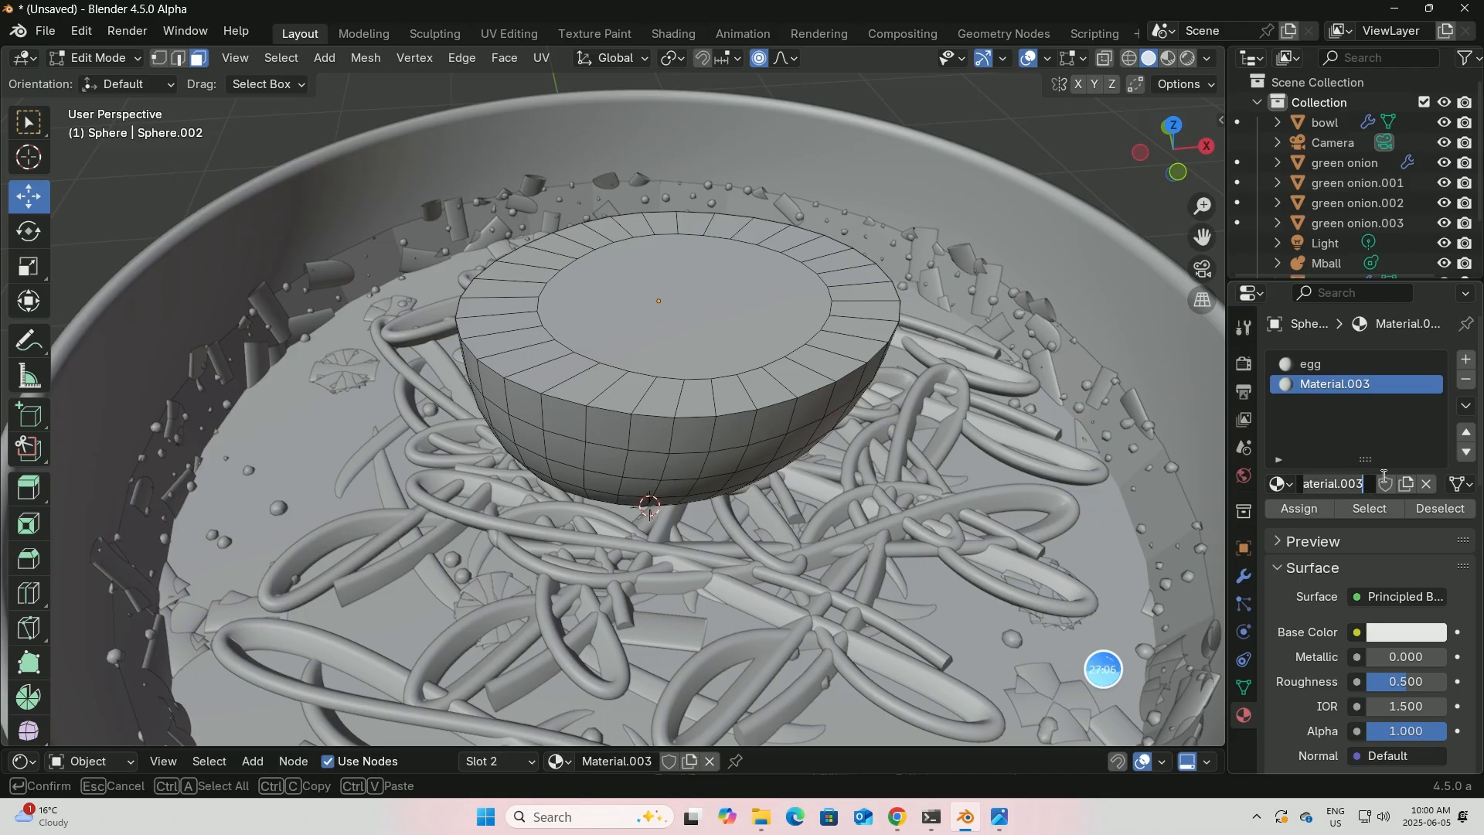
{"action": "key", "text": "BackSpace"}
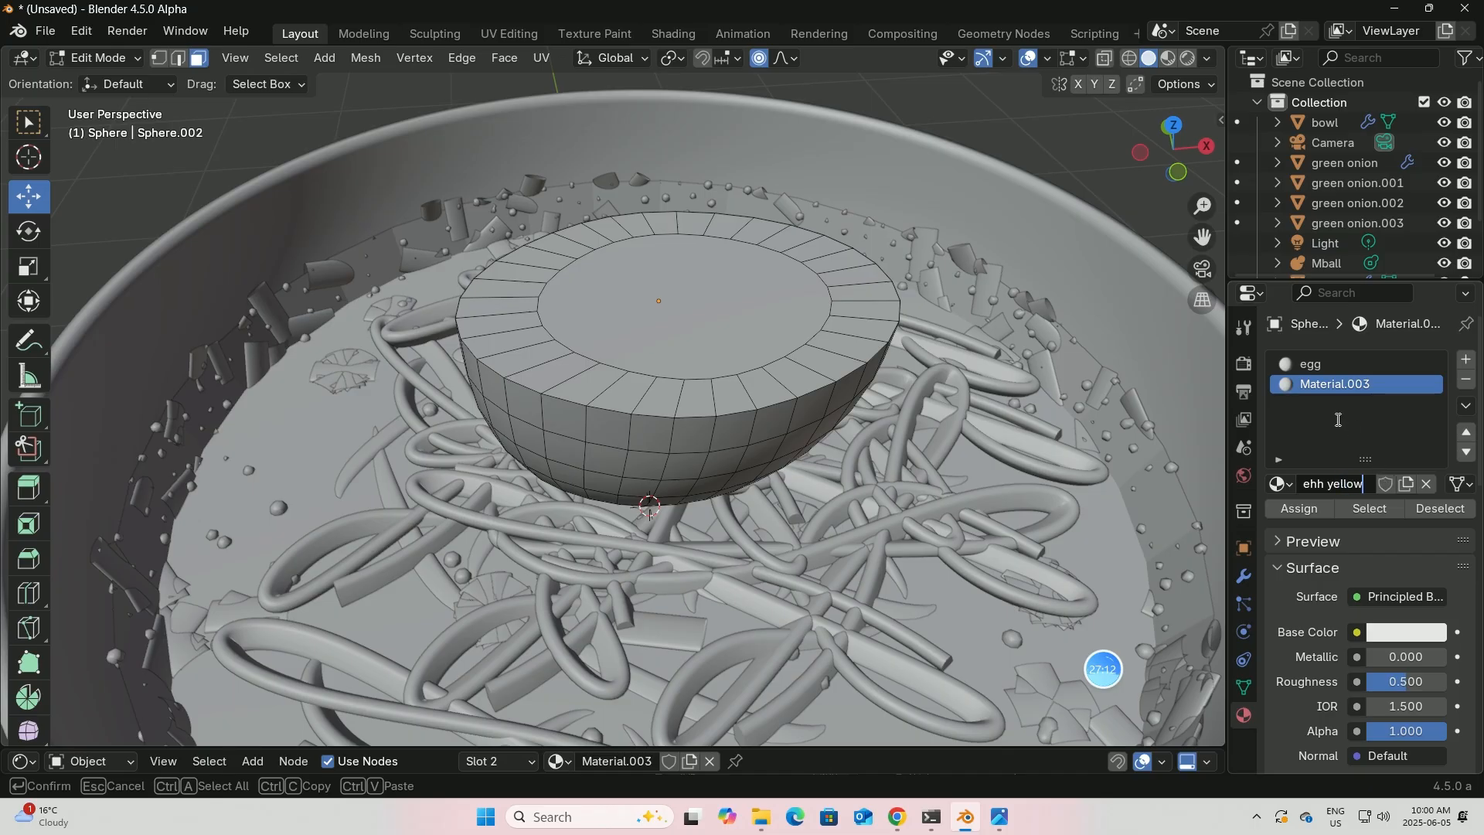
{"action": "key", "text": "Return"}
{"action": "left_click", "coordinate": [1399, 635]}
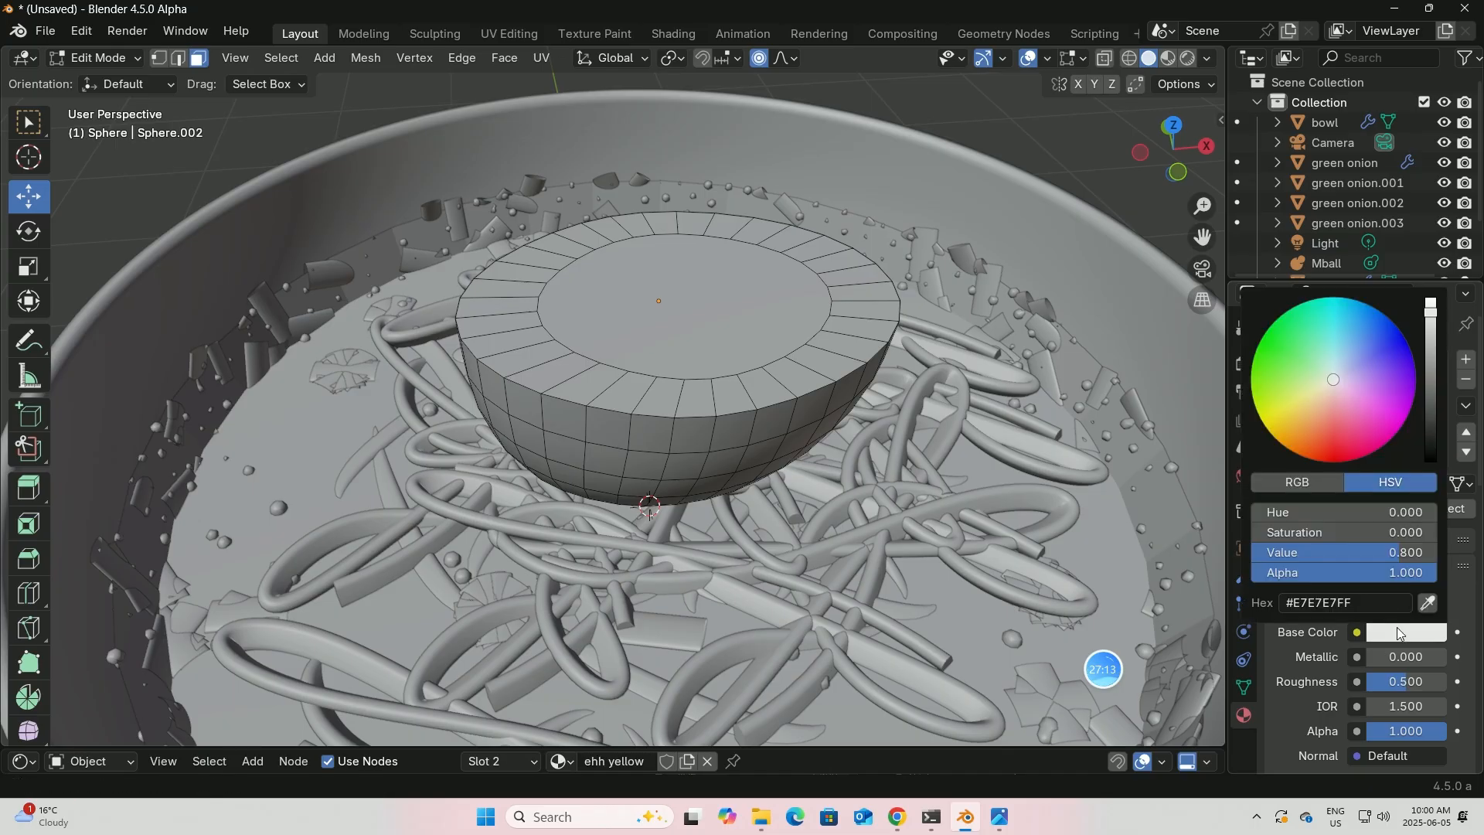
{"action": "left_click", "coordinate": [1297, 427]}
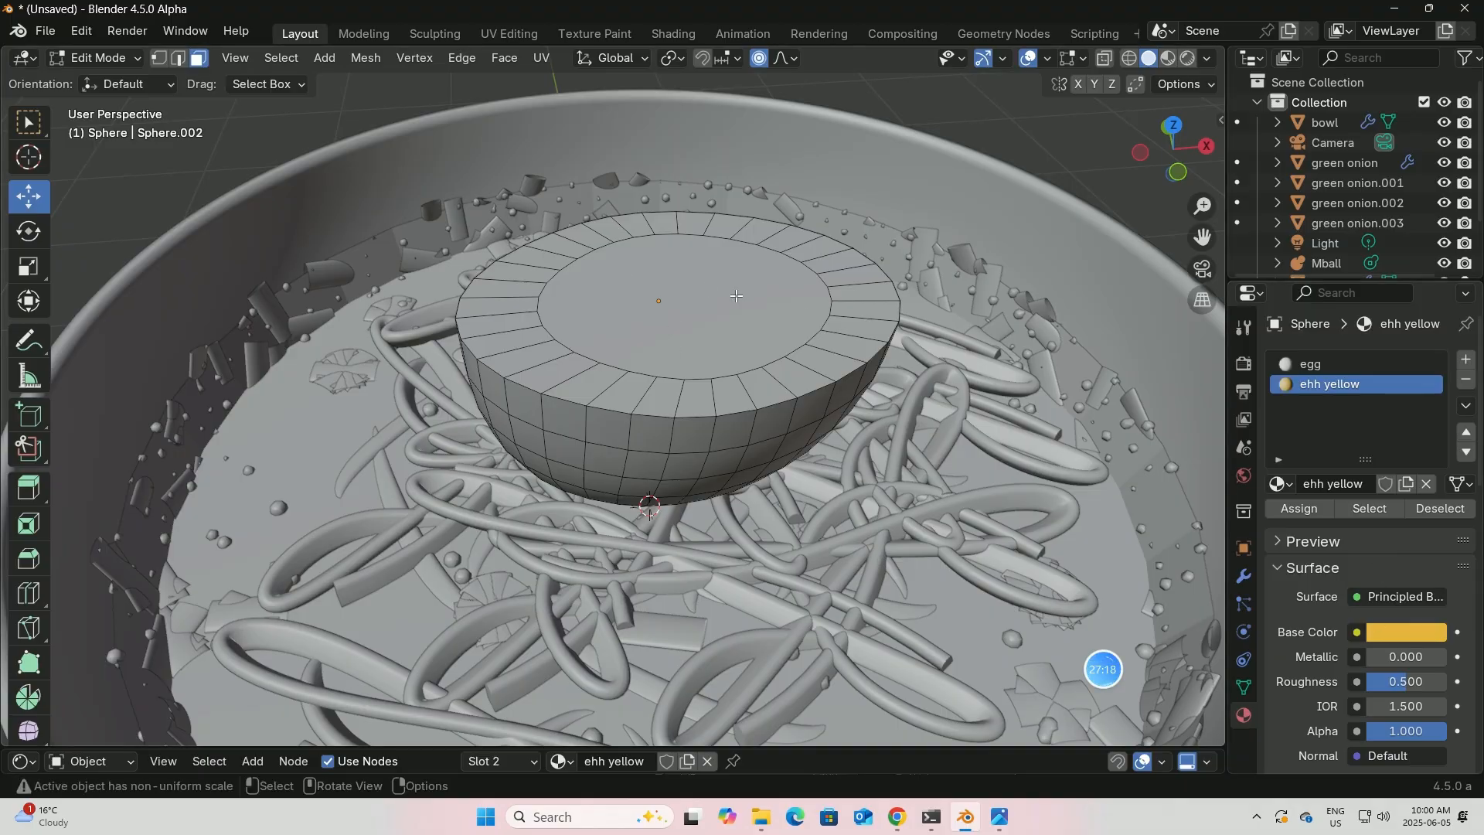
- Assign the yellow material to the egg's inner oval face and rename the material "egg yellow"
{"action": "left_click", "coordinate": [639, 299]}
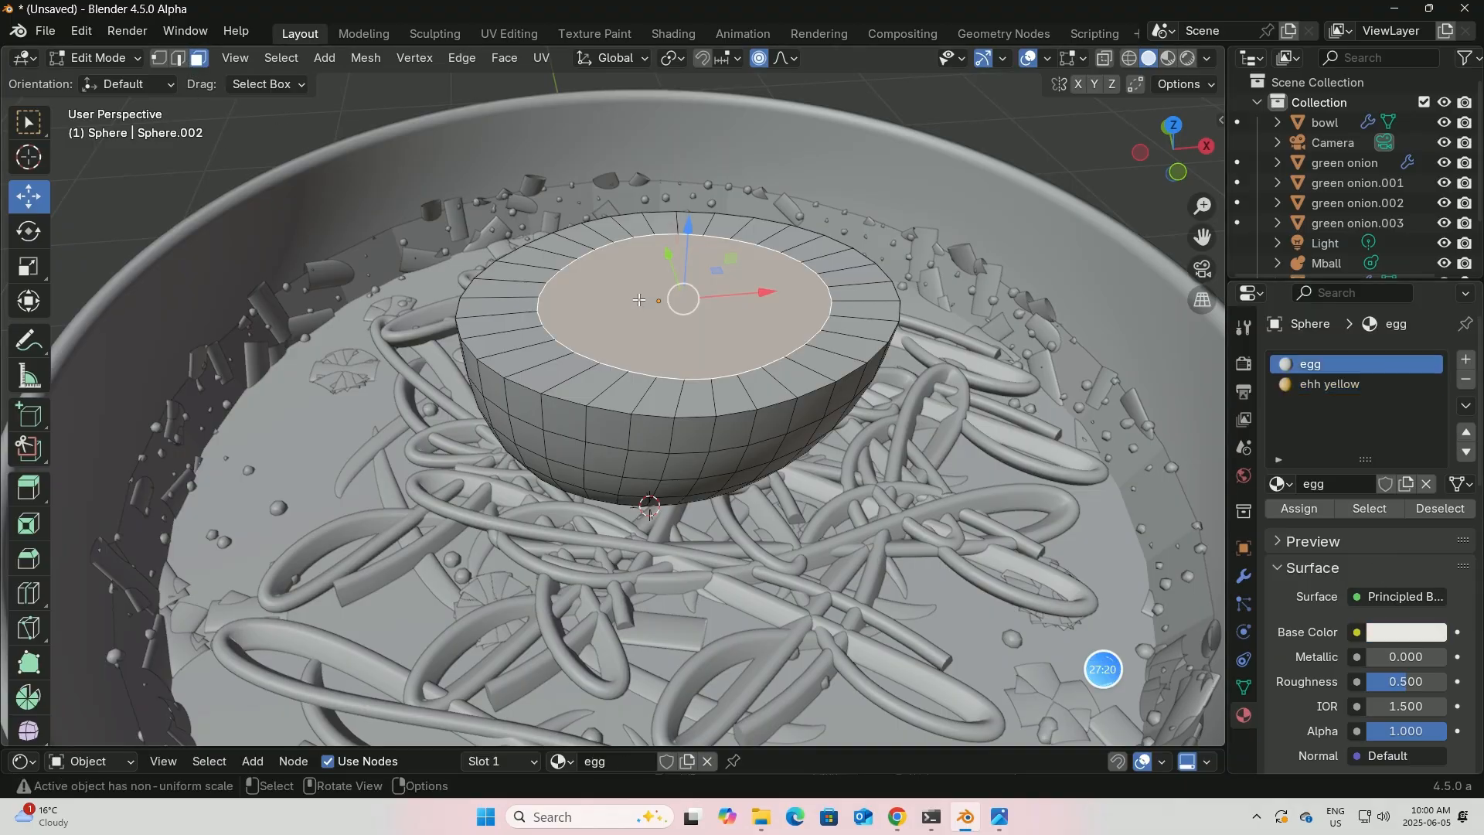
{"action": "left_click", "coordinate": [1324, 386]}
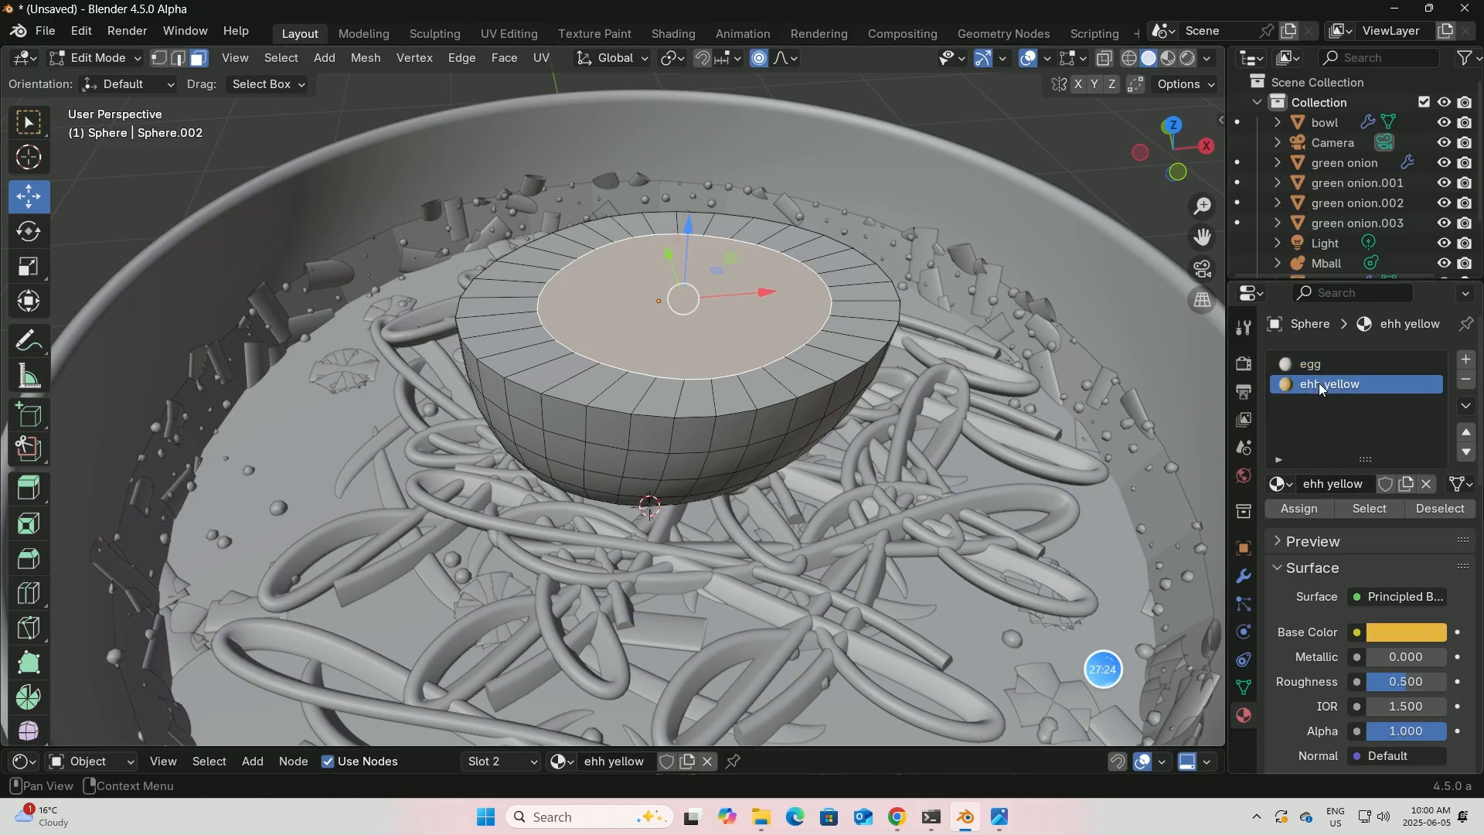
{"action": "left_click", "coordinate": [1324, 486]}
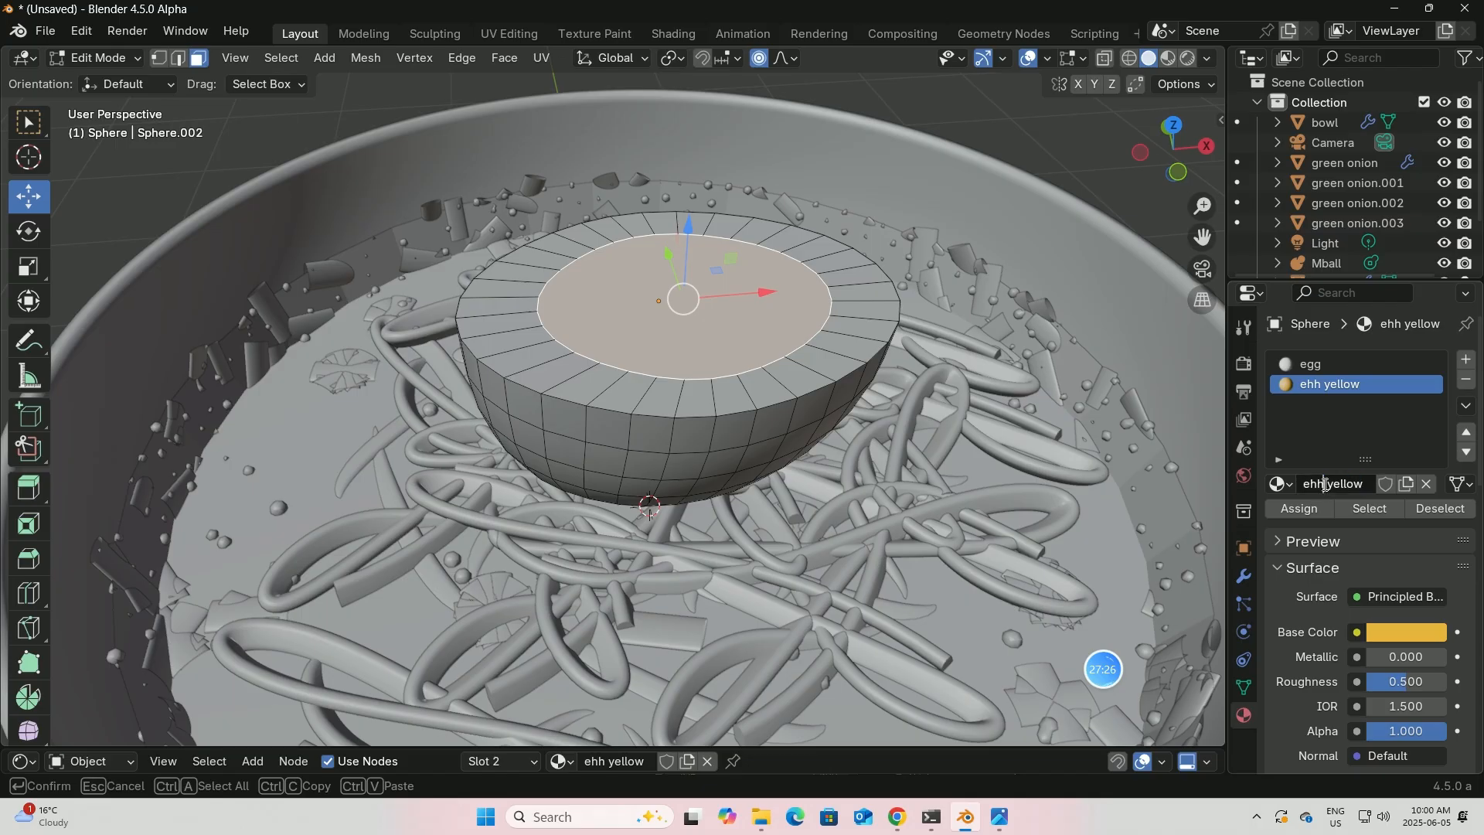
{"action": "left_click", "coordinate": [1311, 484]}
{"action": "key", "text": "Delete"}
{"action": "key", "text": "Delete"}
{"action": "type", "text": "gg"}
{"action": "key", "text": "Return"}
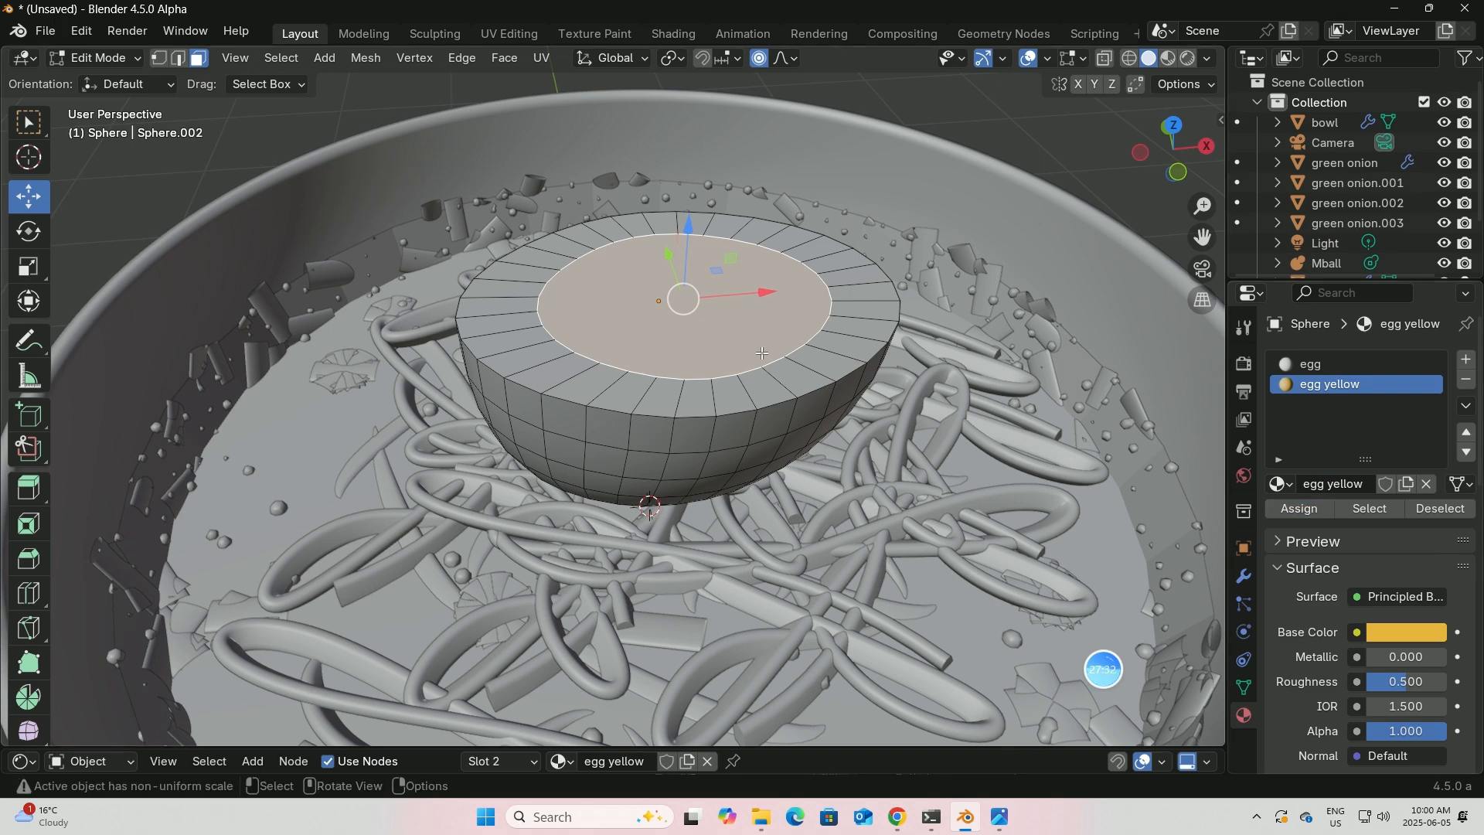
- Set the viewport to Material Preview shading and return to Object Mode
{"action": "left_click", "coordinate": [1168, 58]}
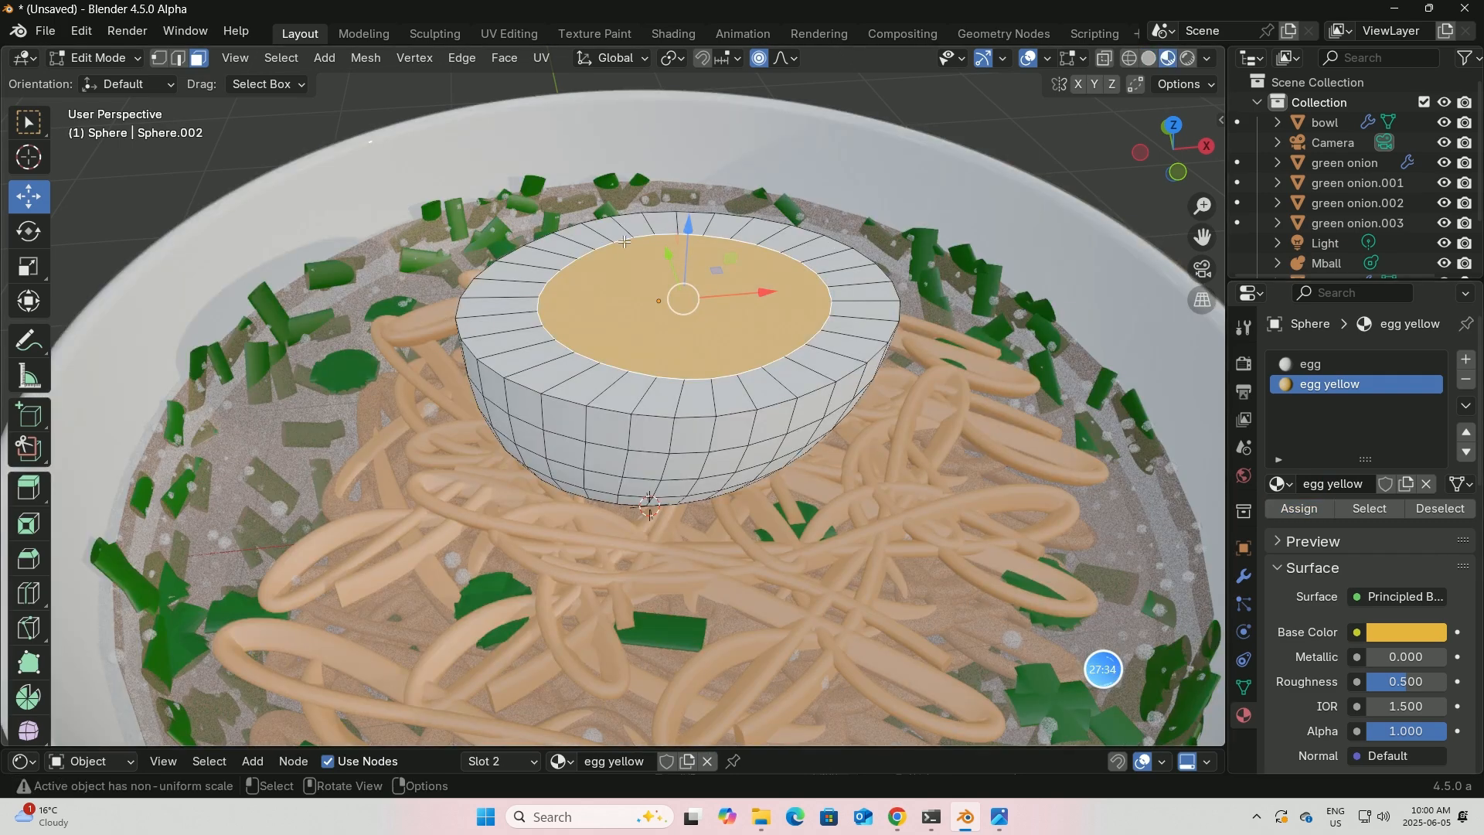
{"action": "left_click", "coordinate": [141, 56]}
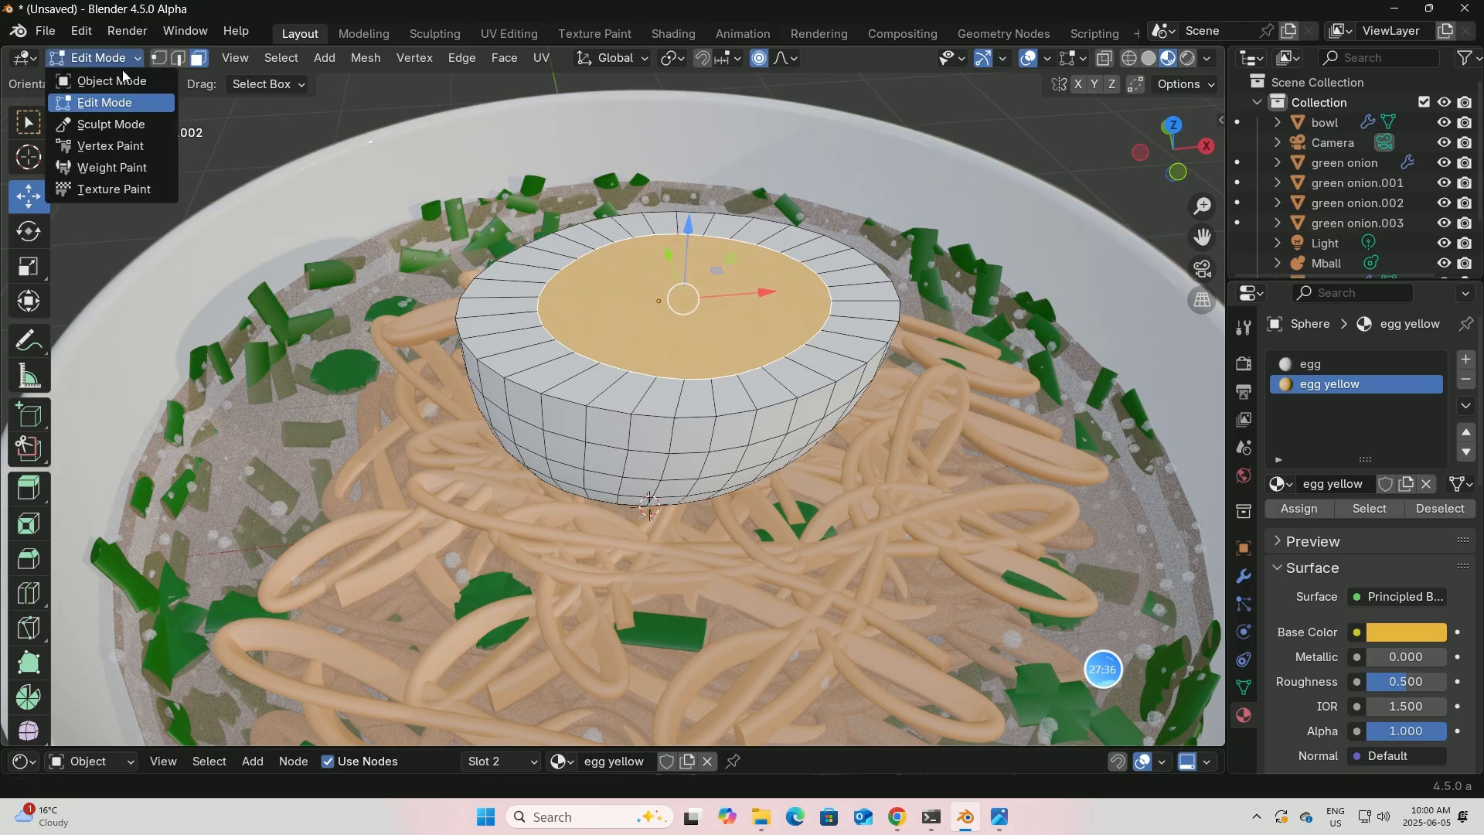
{"action": "left_click", "coordinate": [109, 81]}
- Scale the half egg down slightly and move it onto the noodles near the bowl's front rim
{"action": "scroll", "coordinate": [714, 303], "scroll_direction": "down", "scroll_amount": 3}
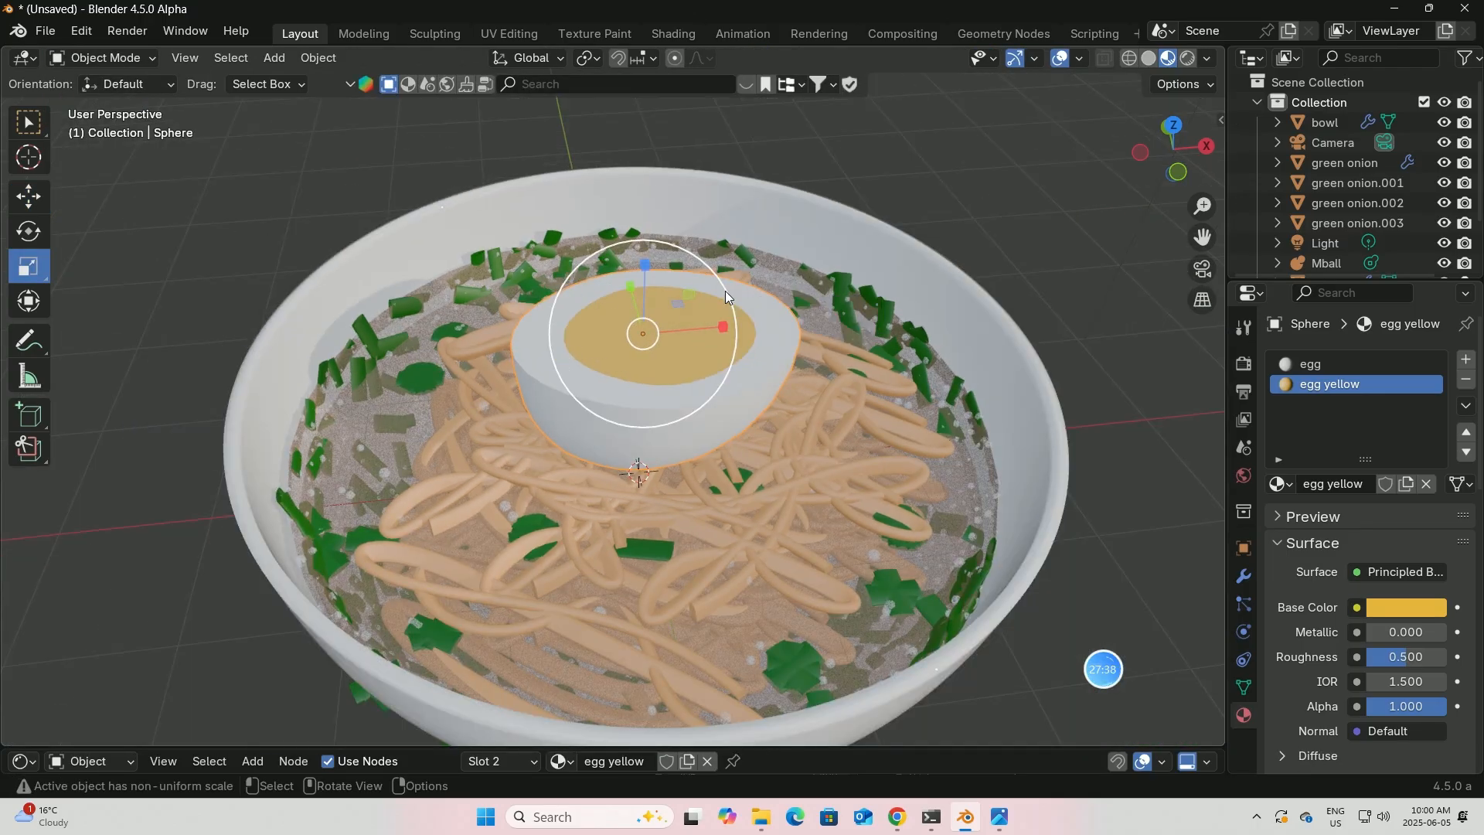
{"action": "left_click_drag", "start_coordinate": [725, 291], "coordinate": [701, 620]}
{"action": "left_click", "coordinate": [29, 196]}
{"action": "middle_click_drag", "start_coordinate": [789, 552], "coordinate": [689, 578]}
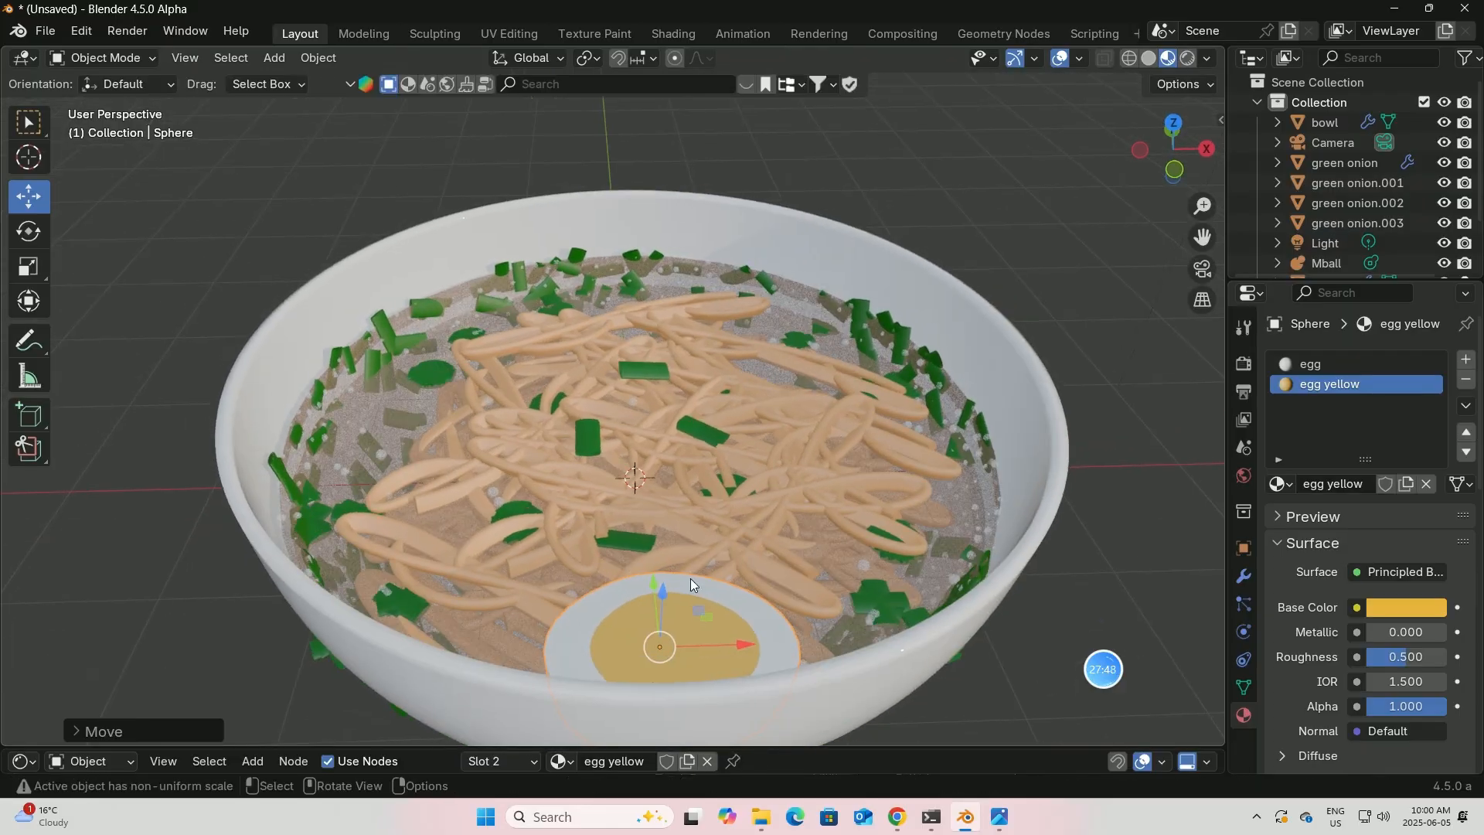
{"action": "left_click_drag", "start_coordinate": [654, 585], "coordinate": [647, 547]}
{"action": "middle_click_drag", "start_coordinate": [648, 548], "coordinate": [717, 468]}
{"action": "scroll", "coordinate": [738, 466], "scroll_direction": "down", "scroll_amount": 1}
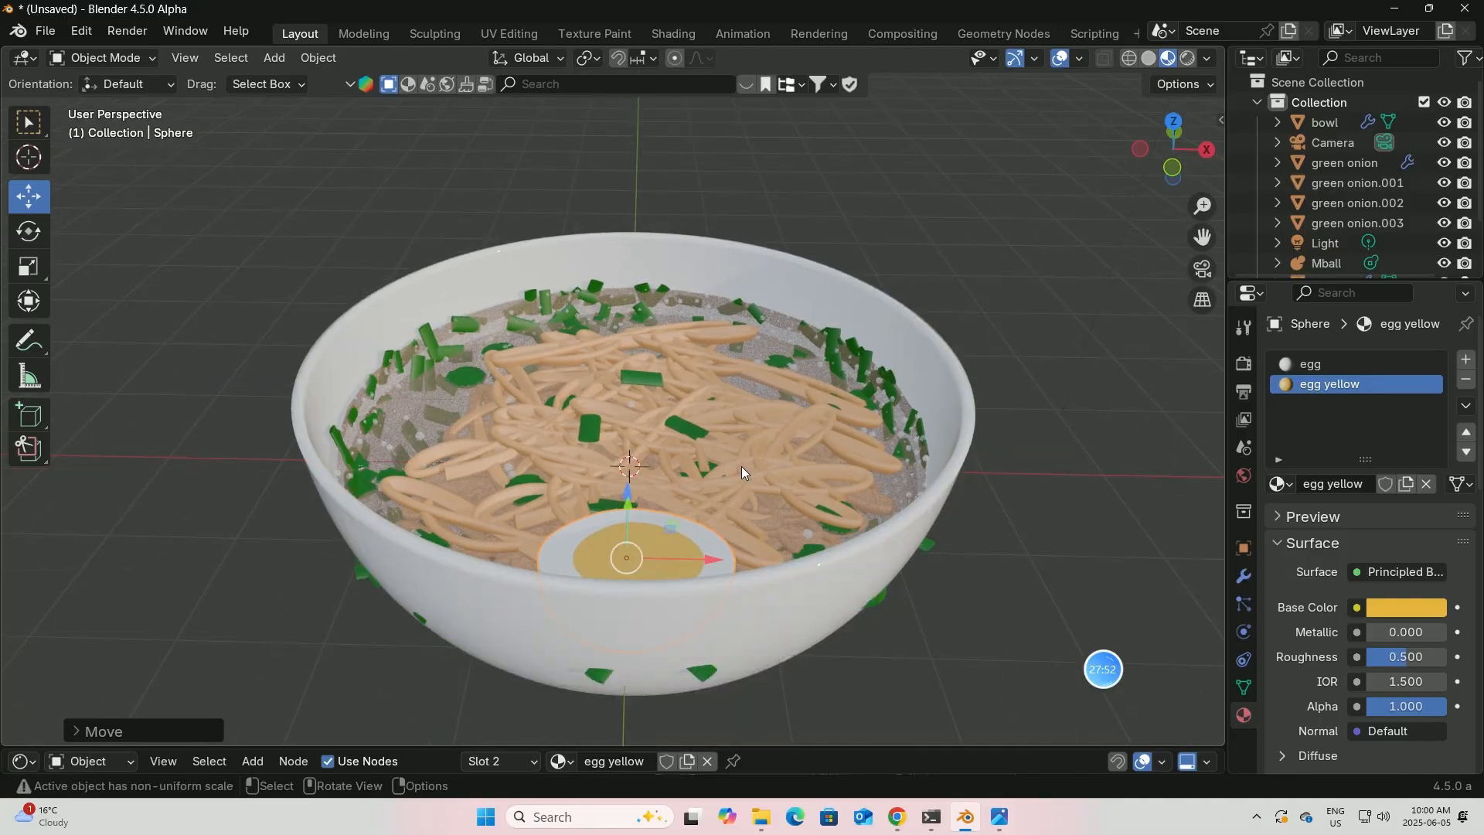
{"action": "scroll", "coordinate": [742, 465], "scroll_direction": "up", "scroll_amount": 2}
- Select the soup object, resize it slightly and check its fit inside the bowl
{"action": "left_click", "coordinate": [1064, 530]}
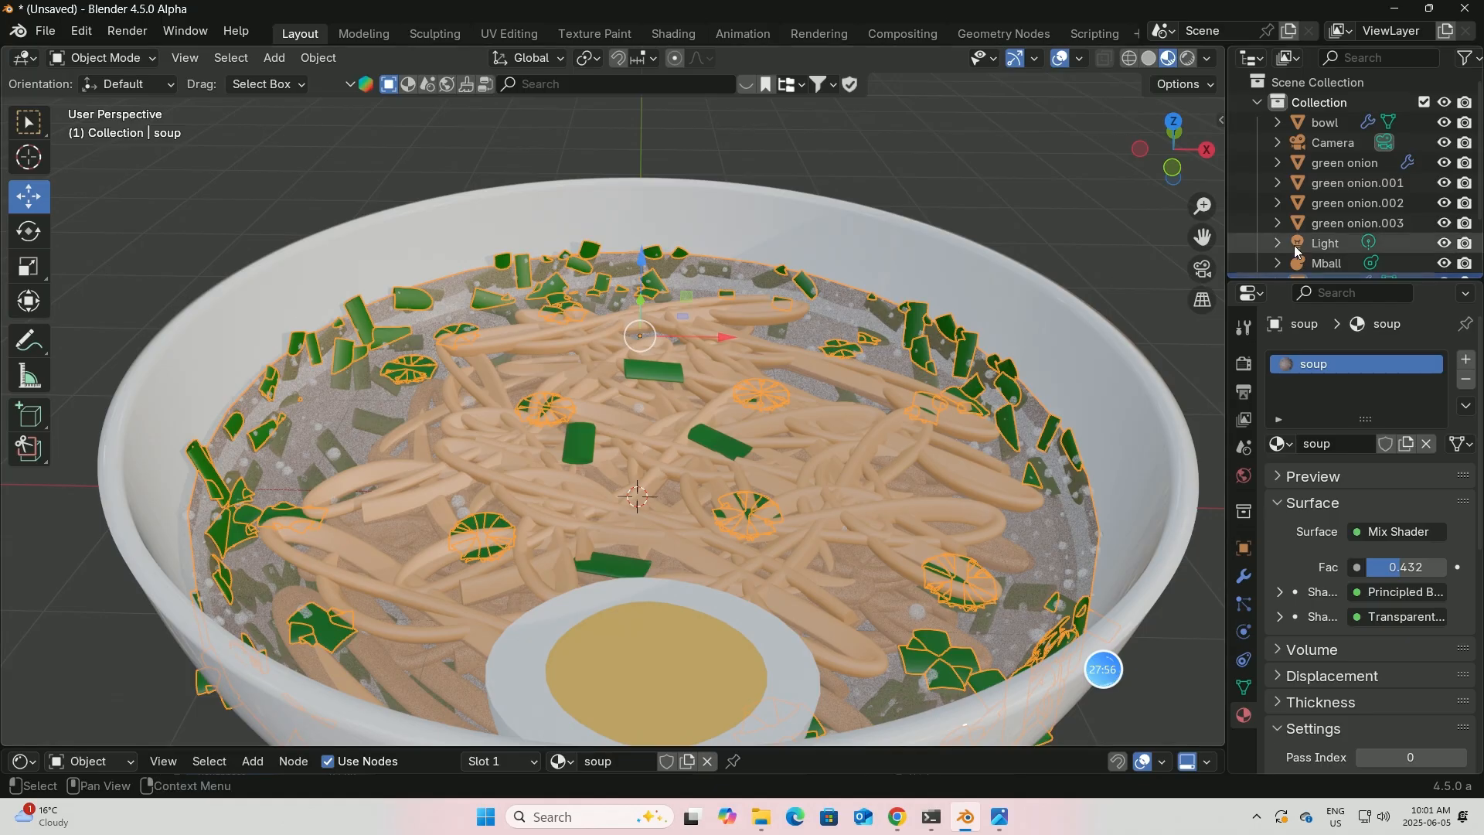
{"action": "scroll", "coordinate": [1379, 232], "scroll_direction": "down", "scroll_amount": 3}
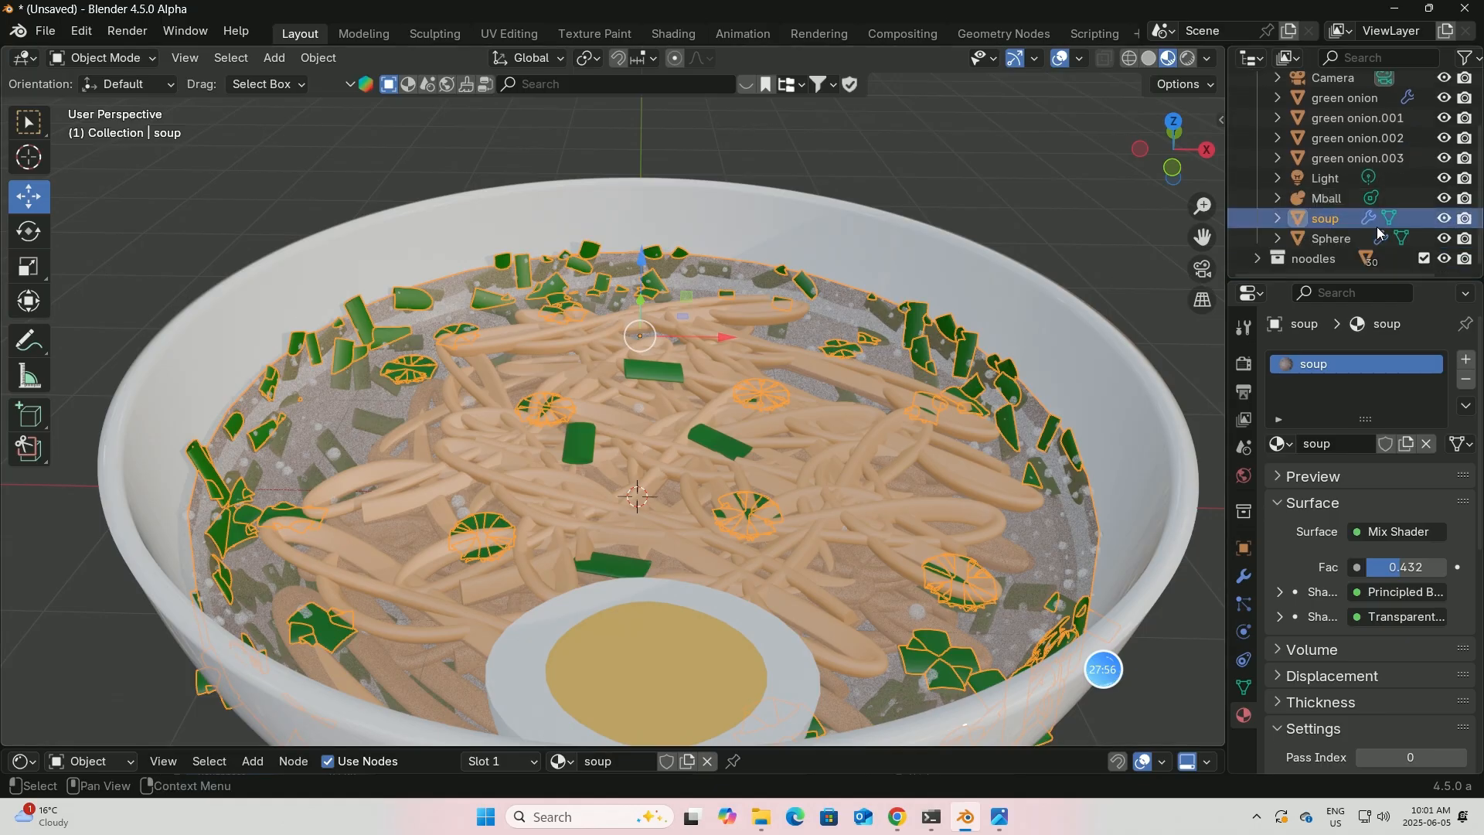
{"action": "left_click", "coordinate": [40, 268]}
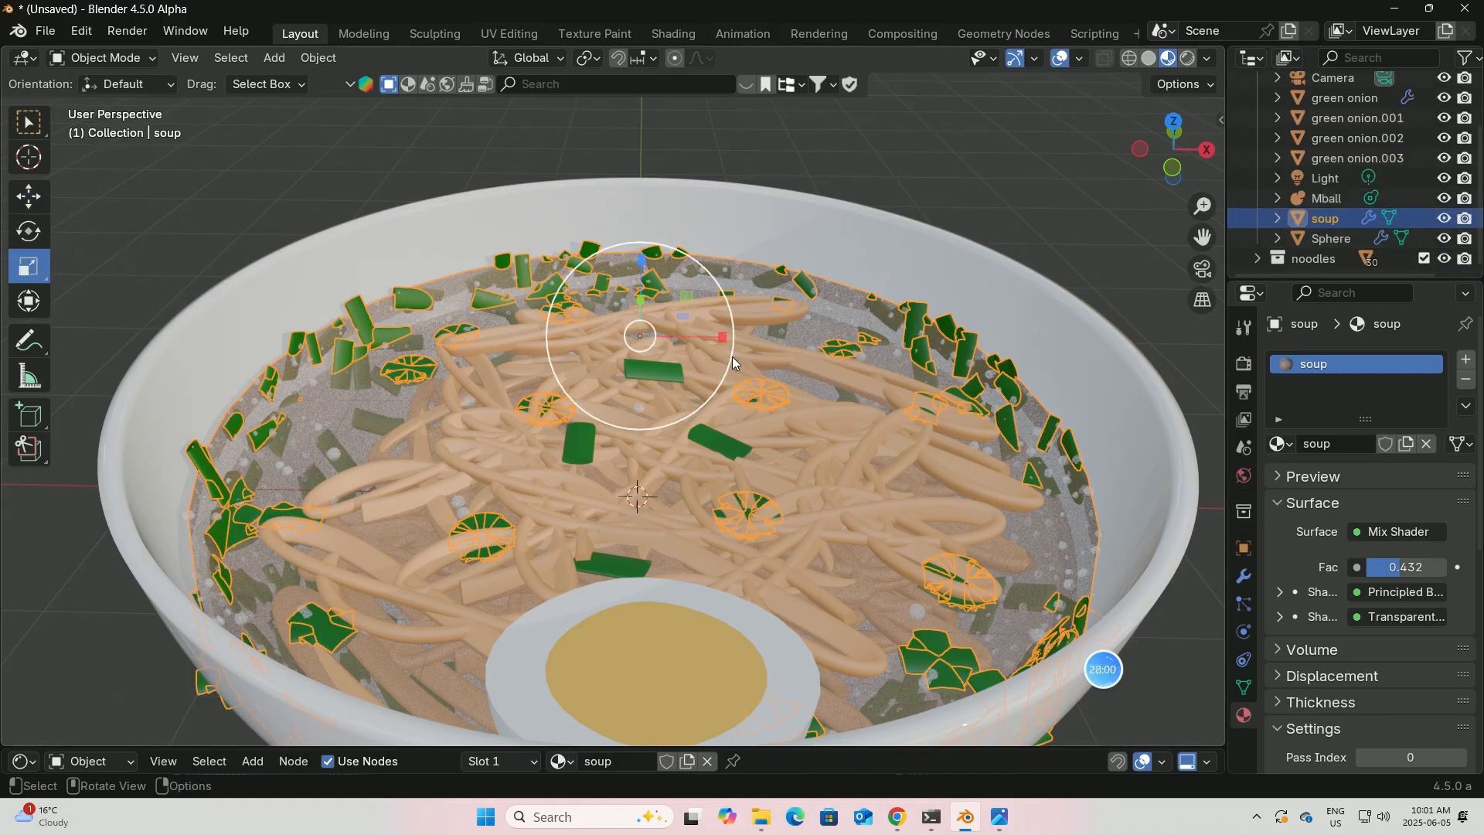
{"action": "left_click_drag", "start_coordinate": [731, 356], "coordinate": [730, 354]}
{"action": "middle_click_drag", "start_coordinate": [774, 396], "coordinate": [824, 357]}
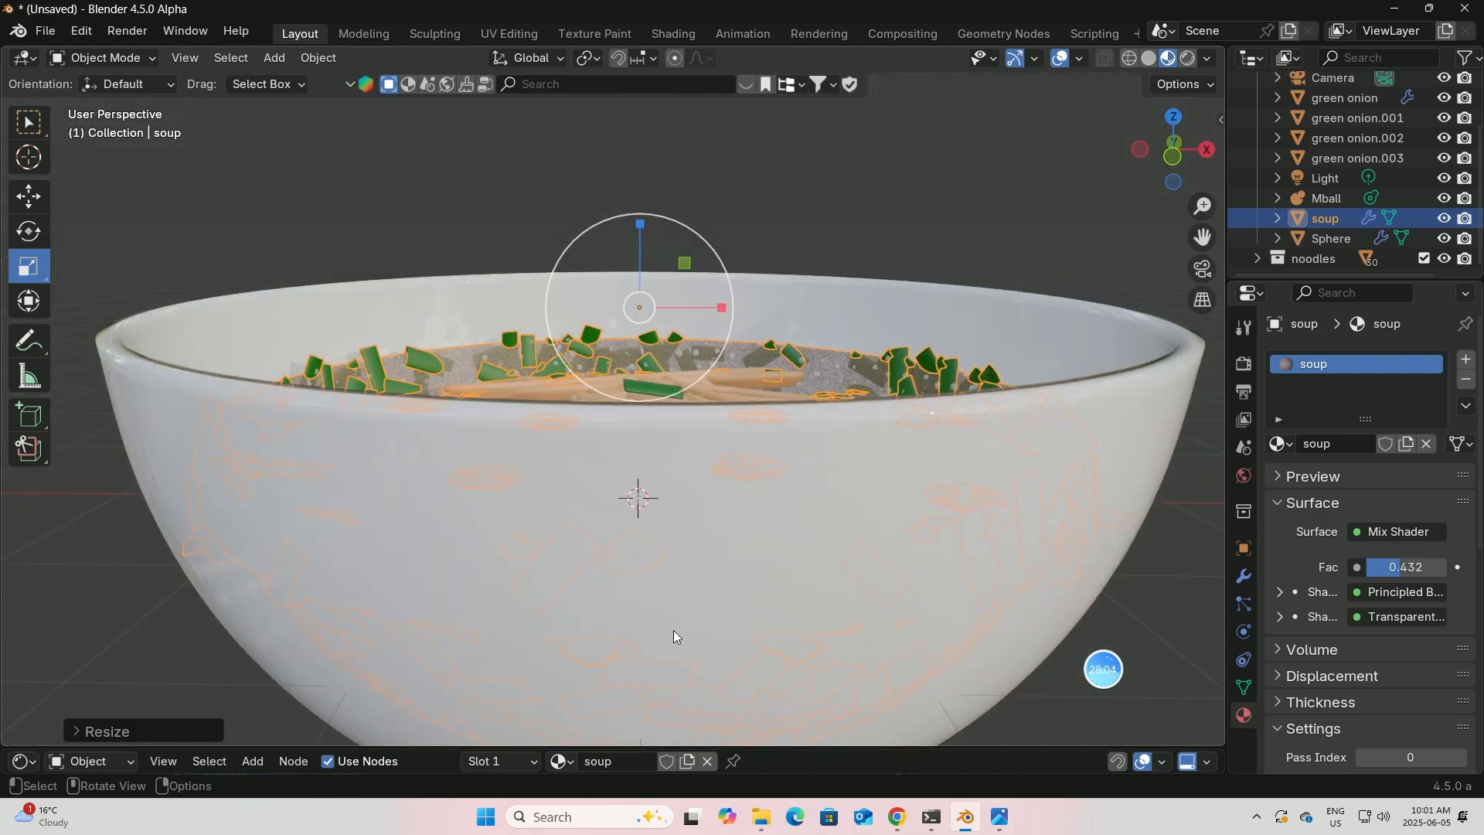
{"action": "middle_click_drag", "start_coordinate": [674, 634], "coordinate": [702, 480]}
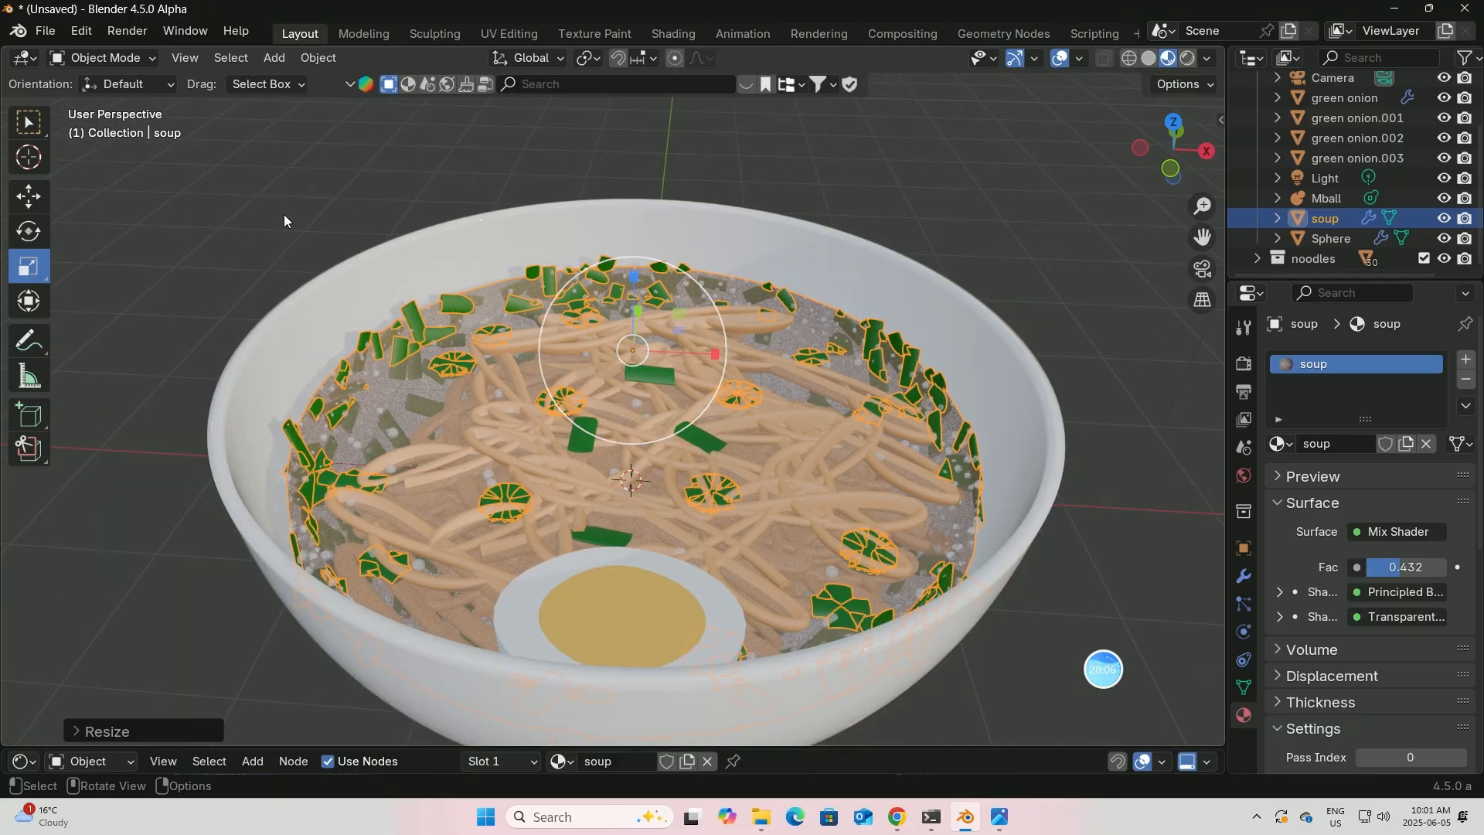
- Add a cylinder mesh raised above the noodles and flatten it into a thick disc
{"action": "key", "text": "w"}
{"action": "left_click", "coordinate": [274, 58]}
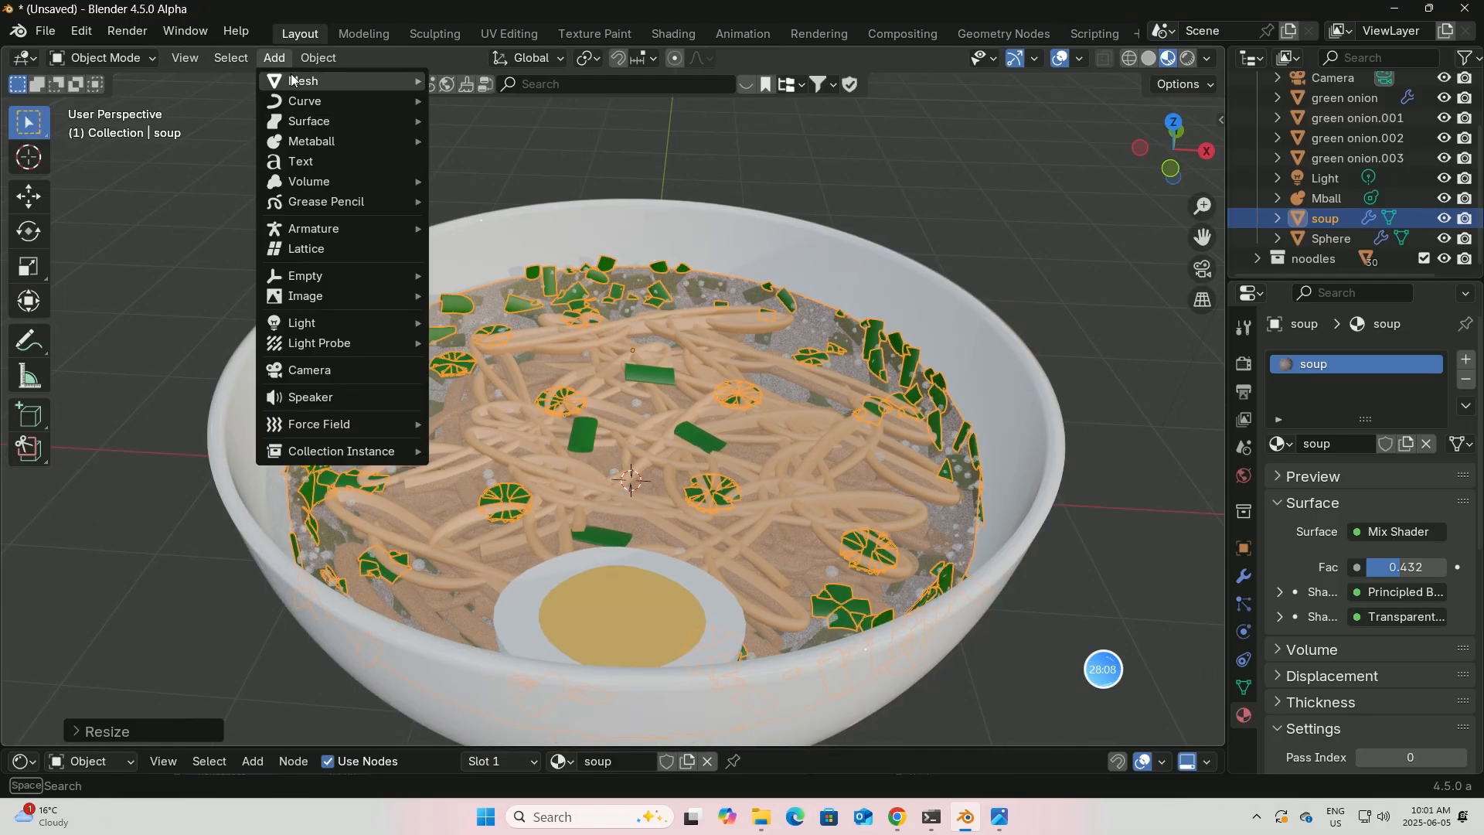
{"action": "mouse_move", "coordinate": [373, 77]}
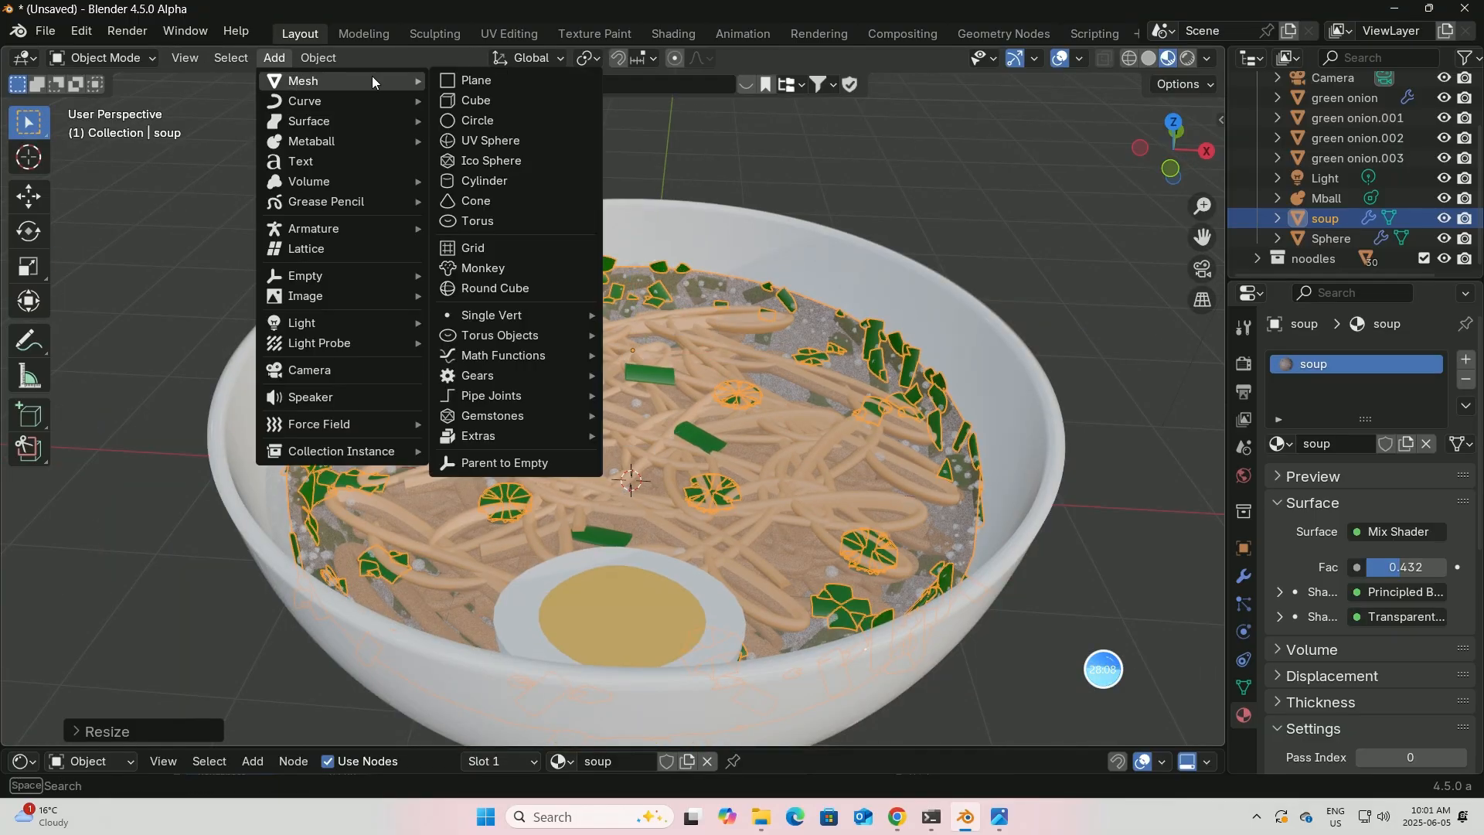
{"action": "left_click", "coordinate": [487, 182]}
{"action": "left_click", "coordinate": [40, 198]}
{"action": "scroll", "coordinate": [578, 293], "scroll_direction": "down", "scroll_amount": 2}
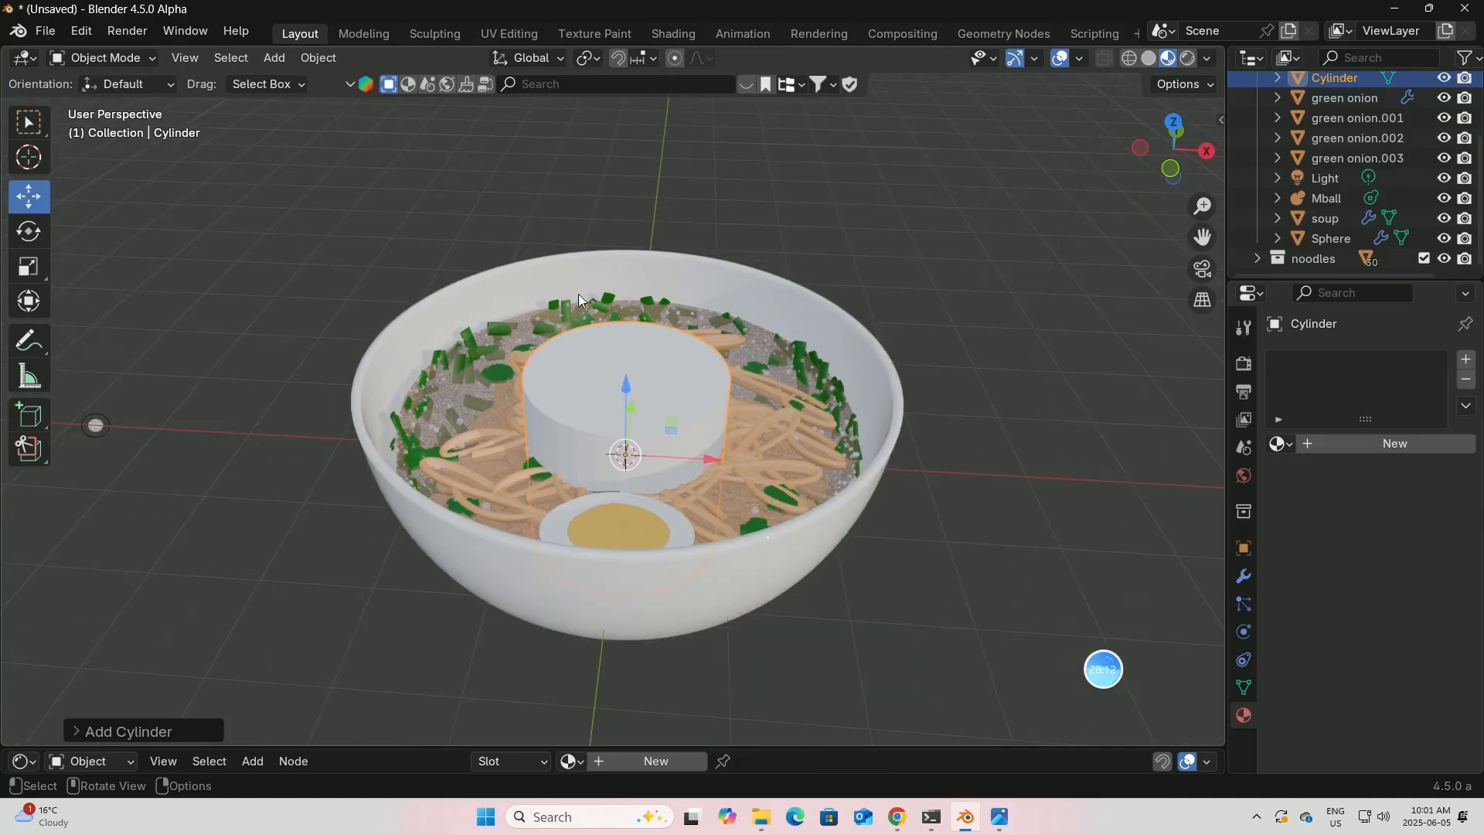
{"action": "left_click_drag", "start_coordinate": [627, 379], "coordinate": [627, 284]}
{"action": "left_click", "coordinate": [28, 265]}
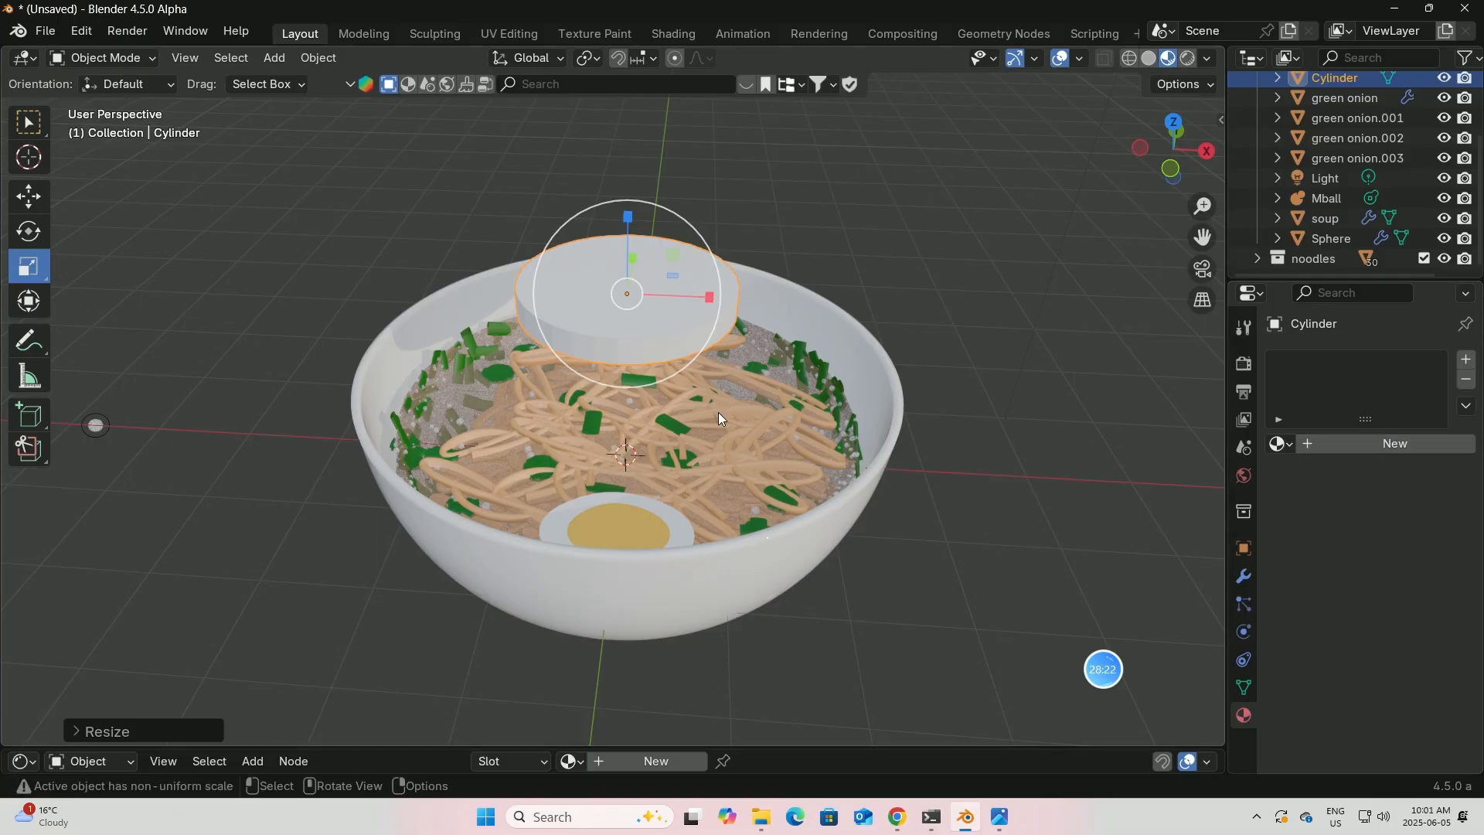
- Rename the halved egg's Sphere object "egg"
{"action": "left_click", "coordinate": [646, 510]}
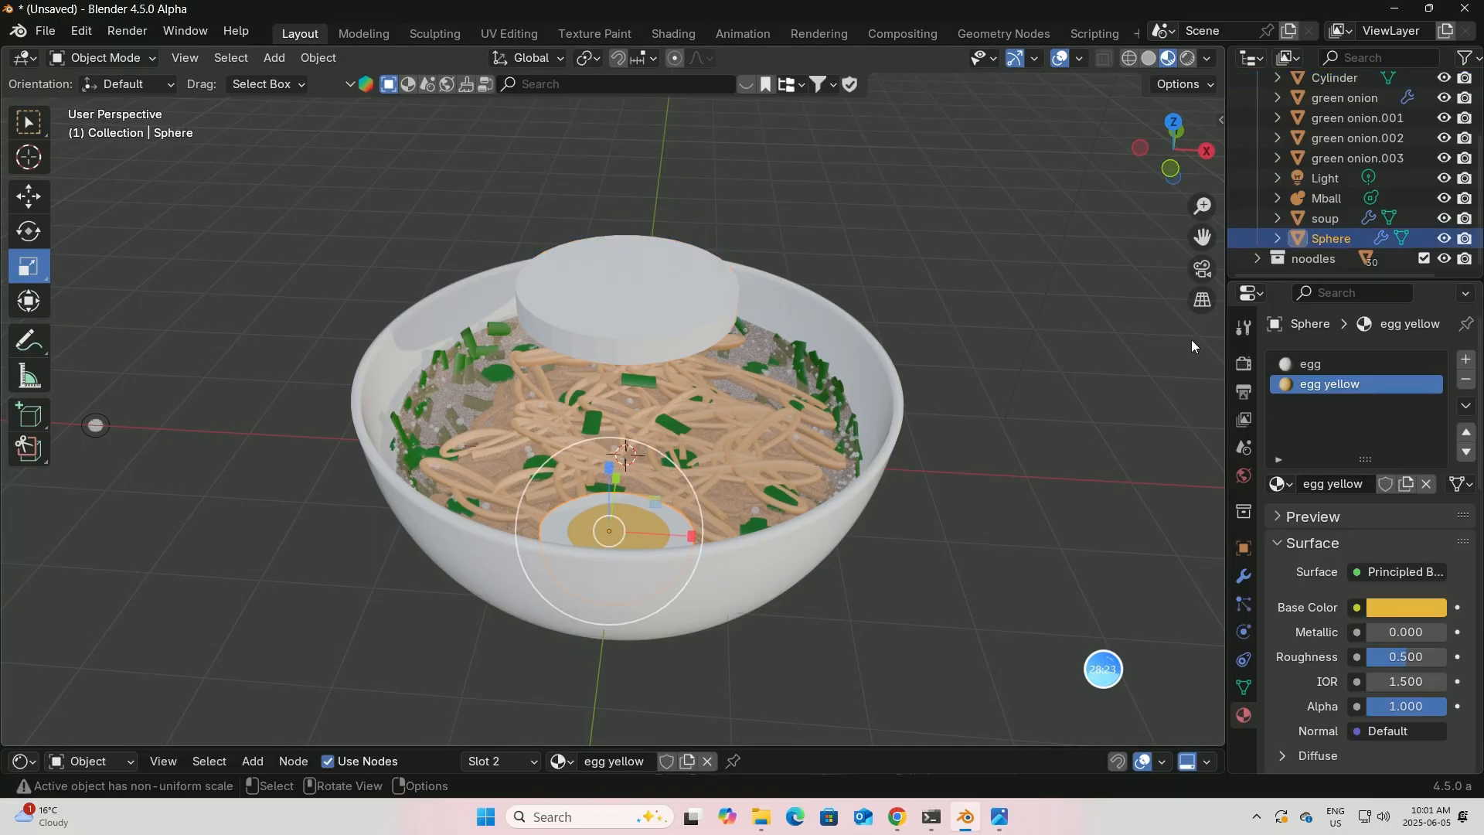
{"action": "double_click", "coordinate": [1327, 238]}
{"action": "type", "text": "egg"}
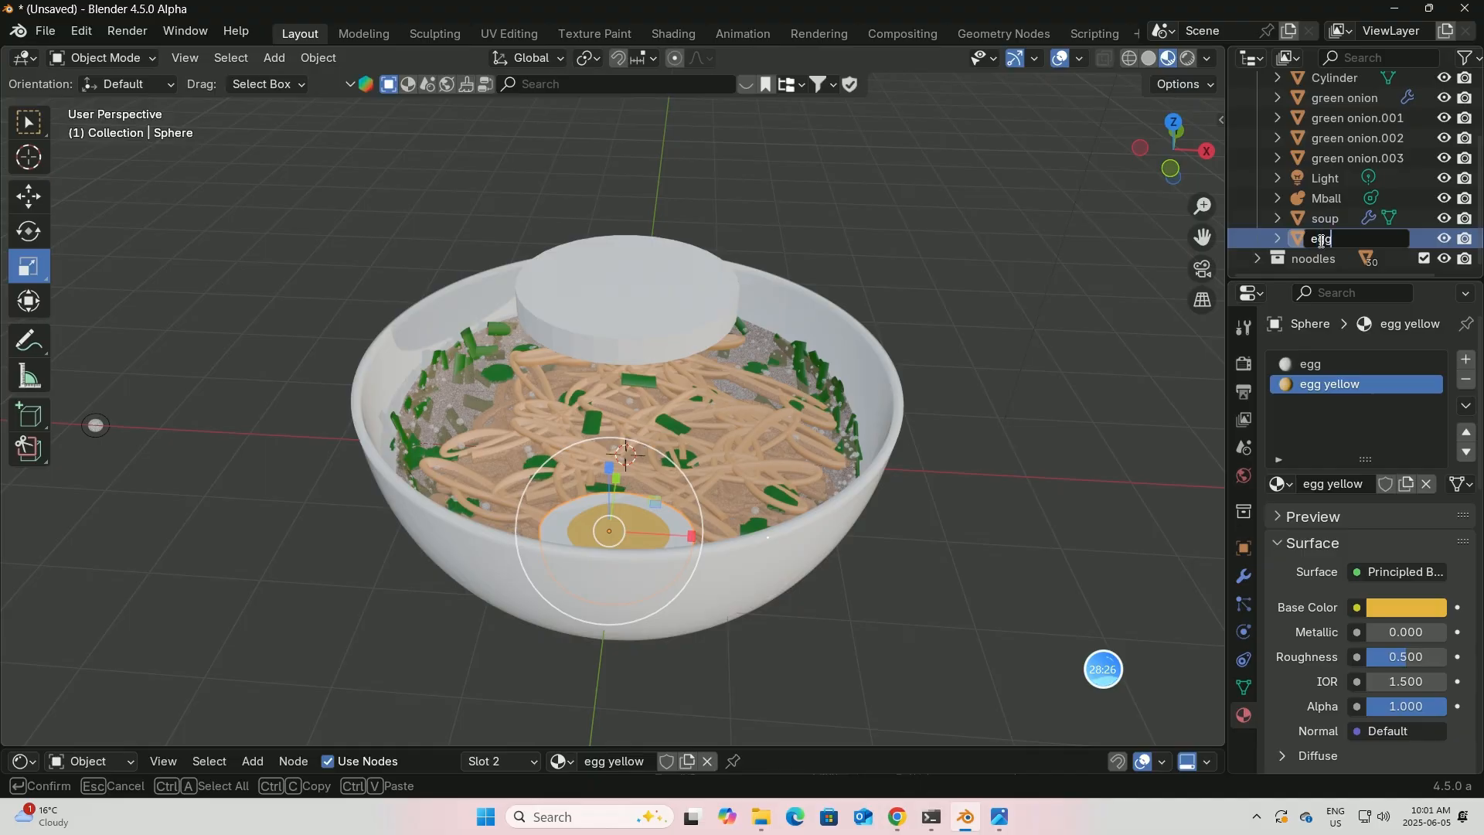
{"action": "key", "text": "Return"}
- Rename the flattened cylinder object above the noodles "sausage"
{"action": "left_click", "coordinate": [671, 294]}
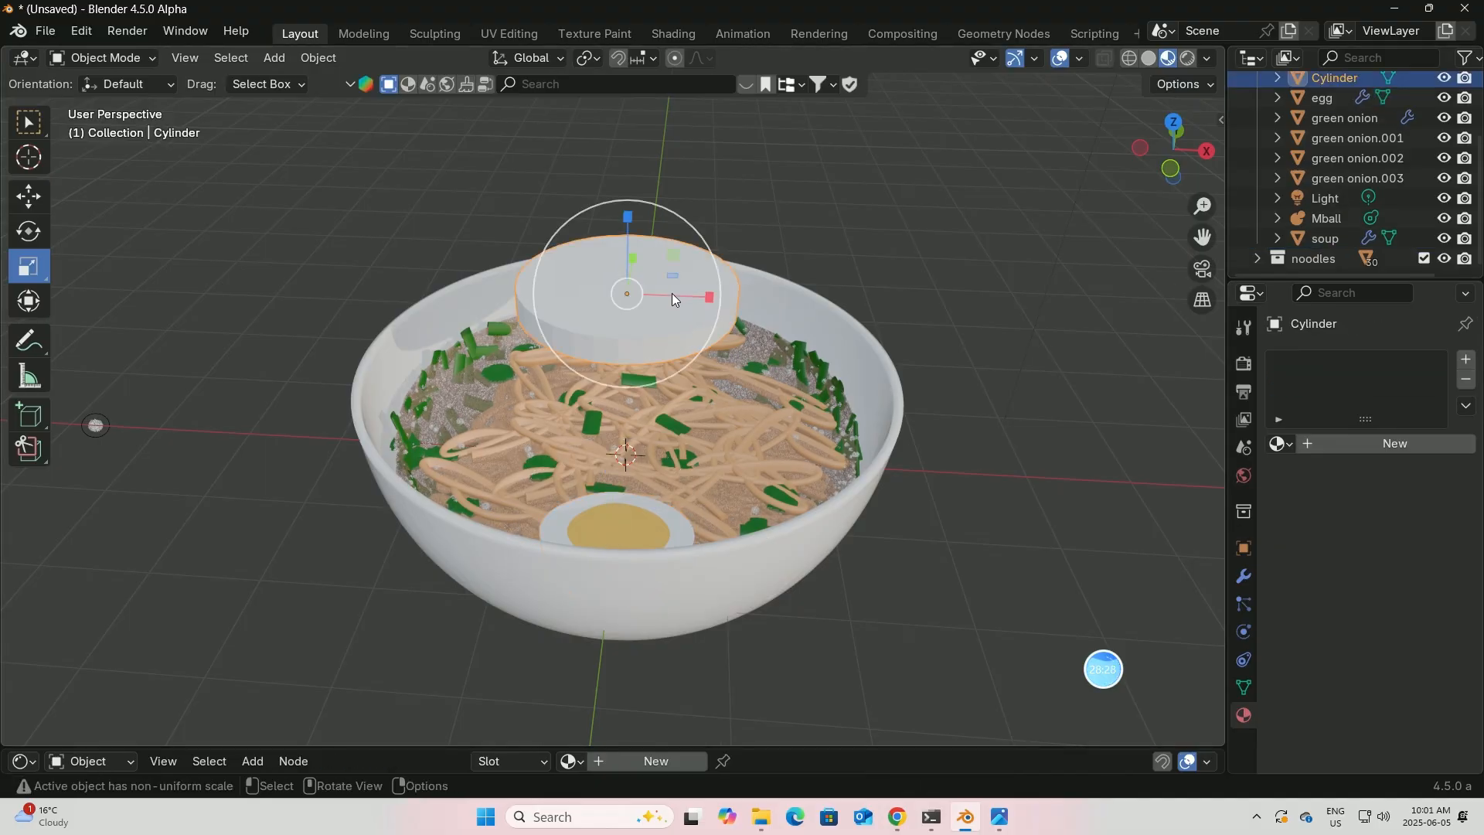
{"action": "scroll", "coordinate": [1344, 163], "scroll_direction": "up", "scroll_amount": 4}
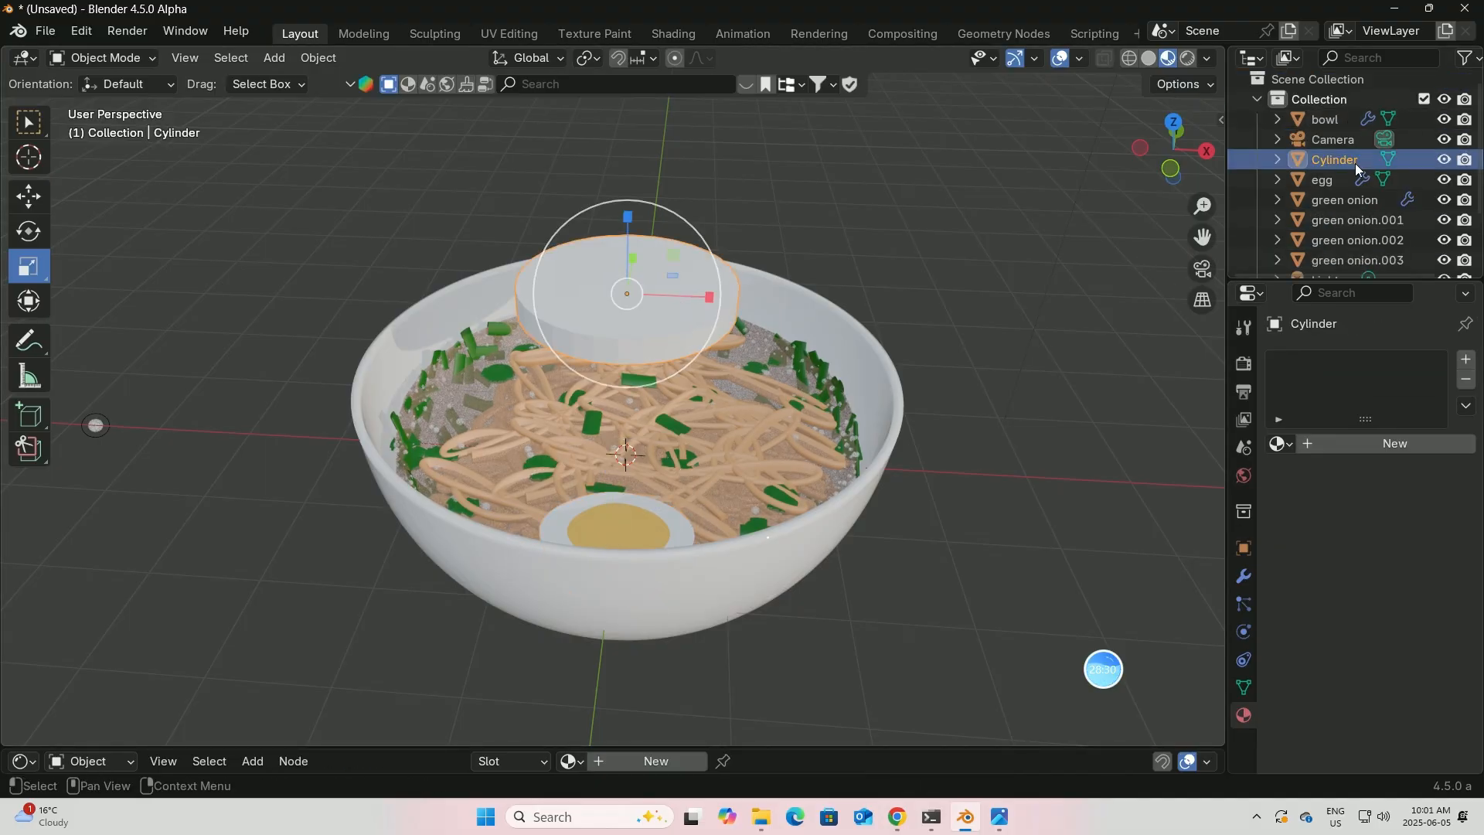
{"action": "double_click", "coordinate": [1352, 163]}
{"action": "key", "text": "BackSpace"}
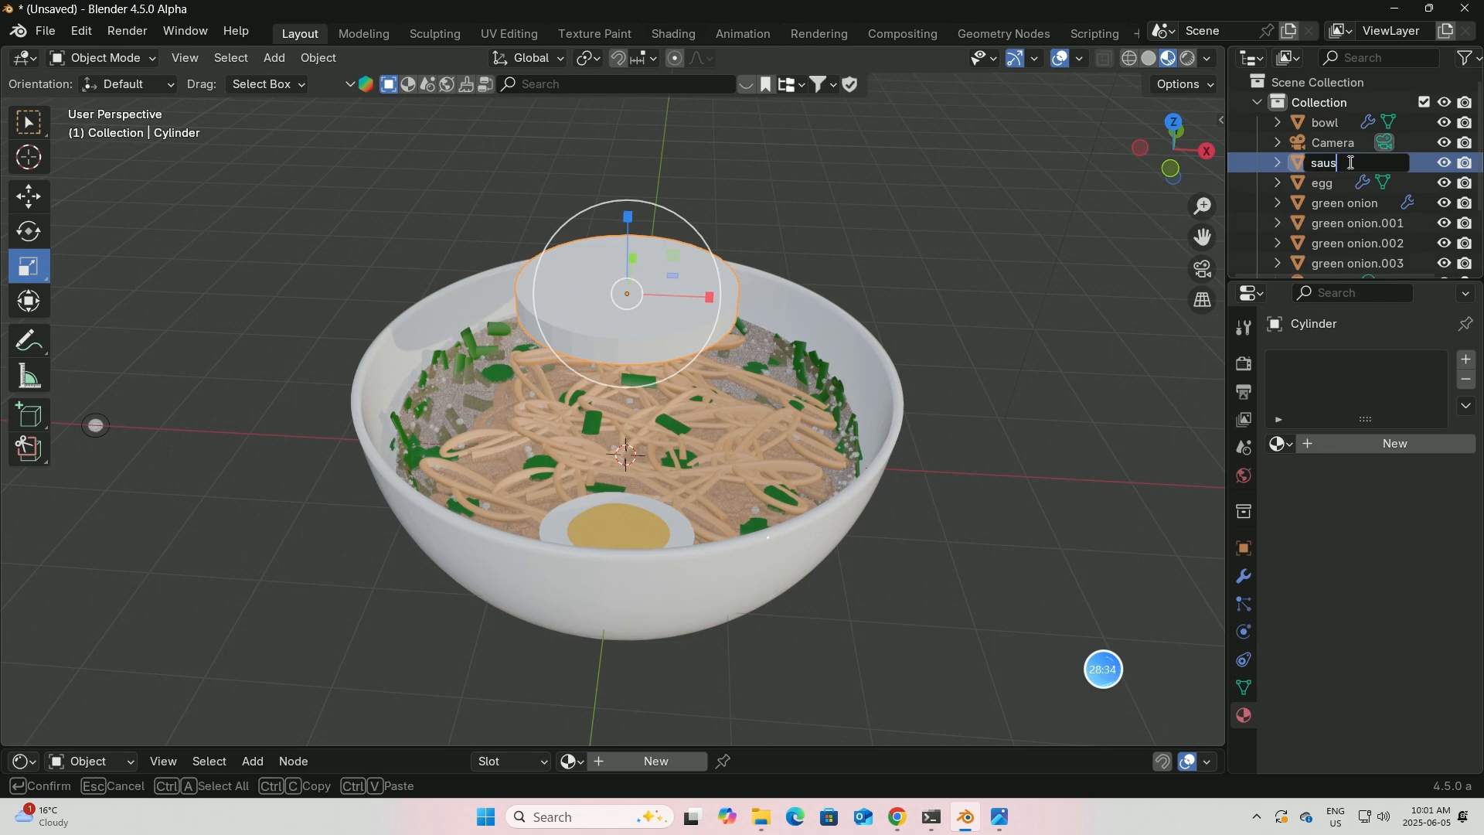
{"action": "type", "text": "sausage"}
{"action": "key", "text": "Return"}
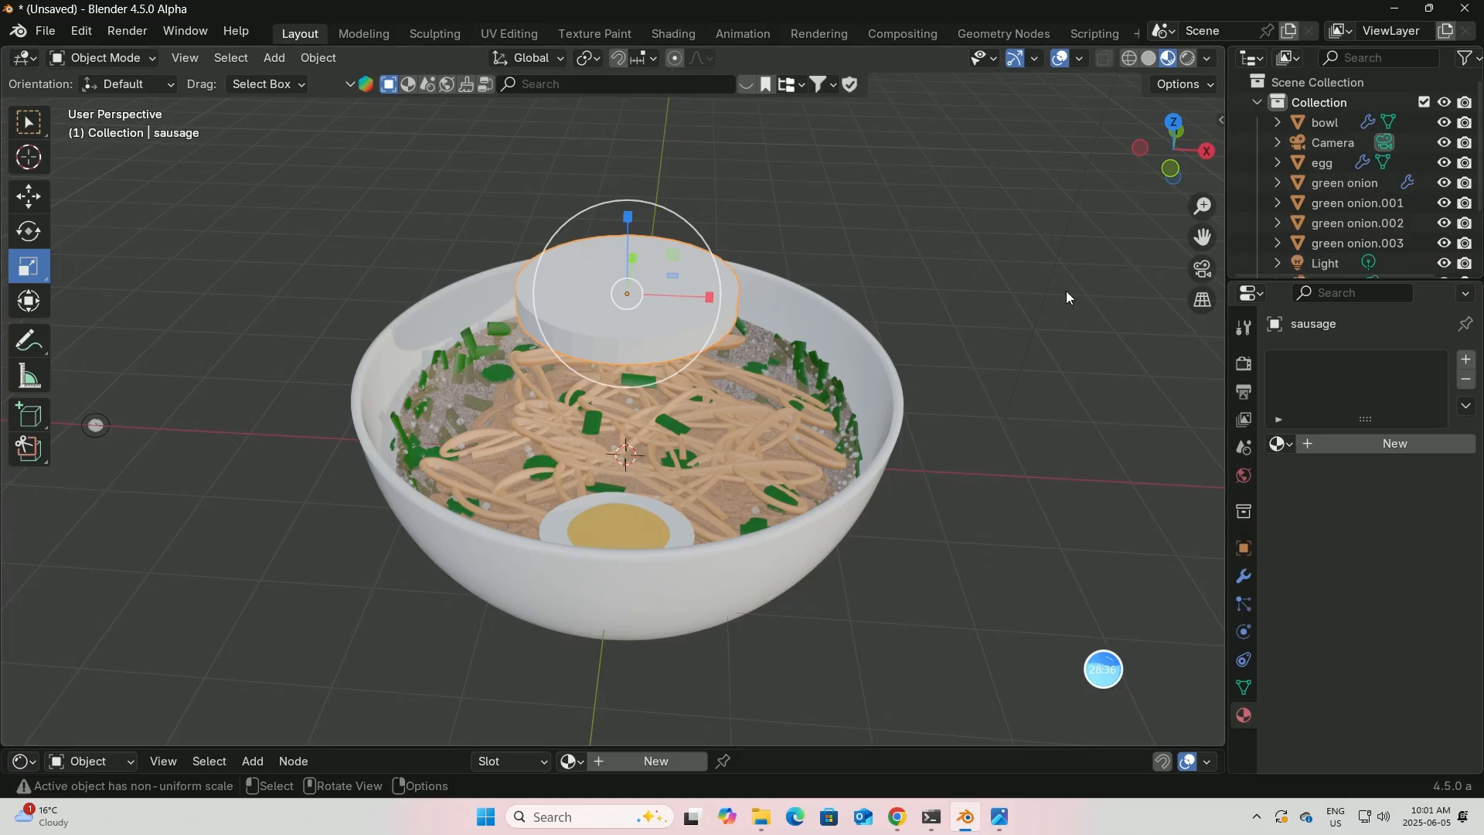
- Create a new material for the sausage disc and name it "sausage"
{"action": "left_click", "coordinate": [29, 122]}
{"action": "left_click", "coordinate": [1374, 446]}
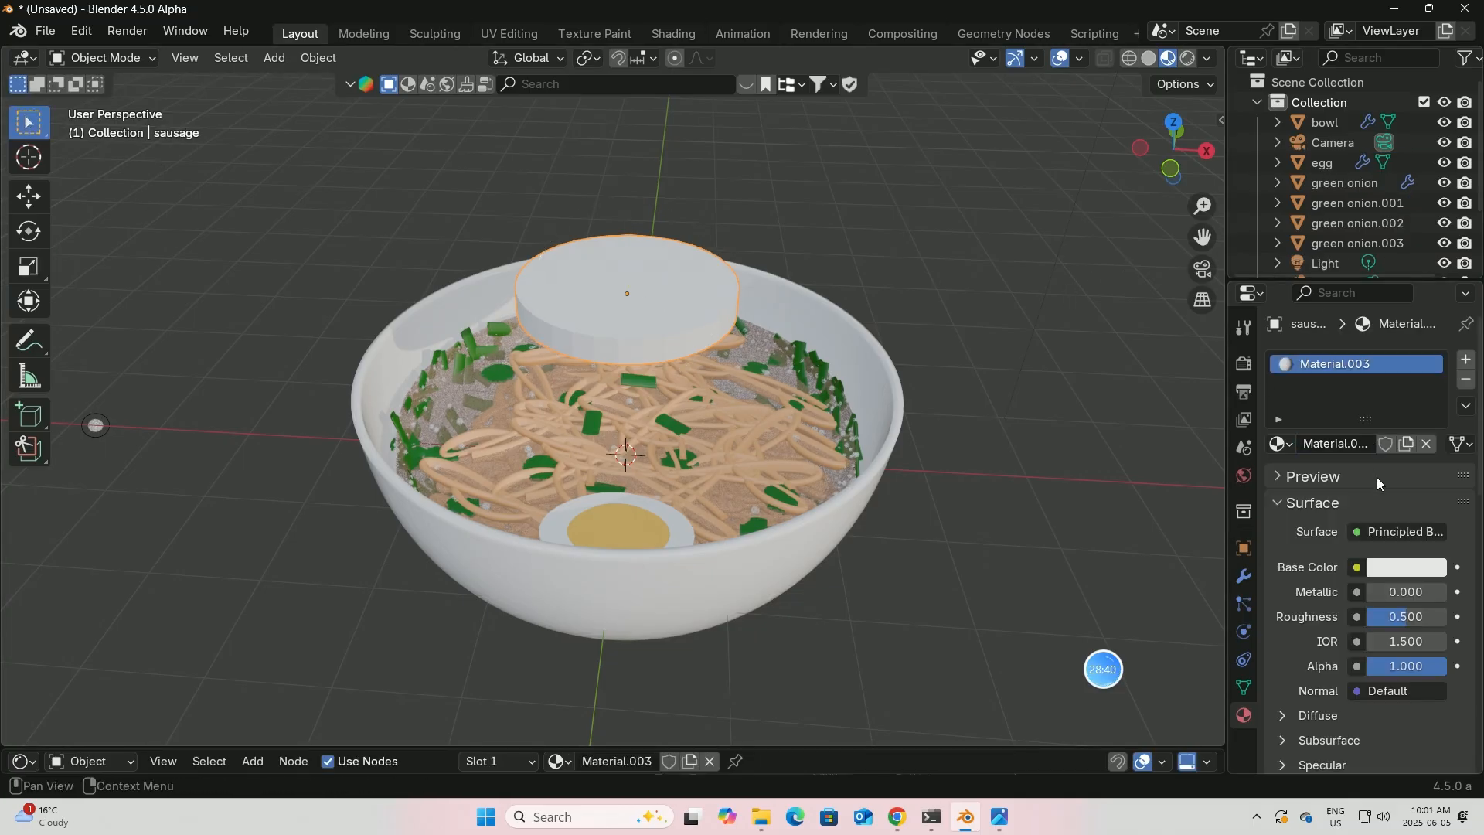
{"action": "left_click", "coordinate": [1347, 446]}
{"action": "key", "text": "BackSpace"}
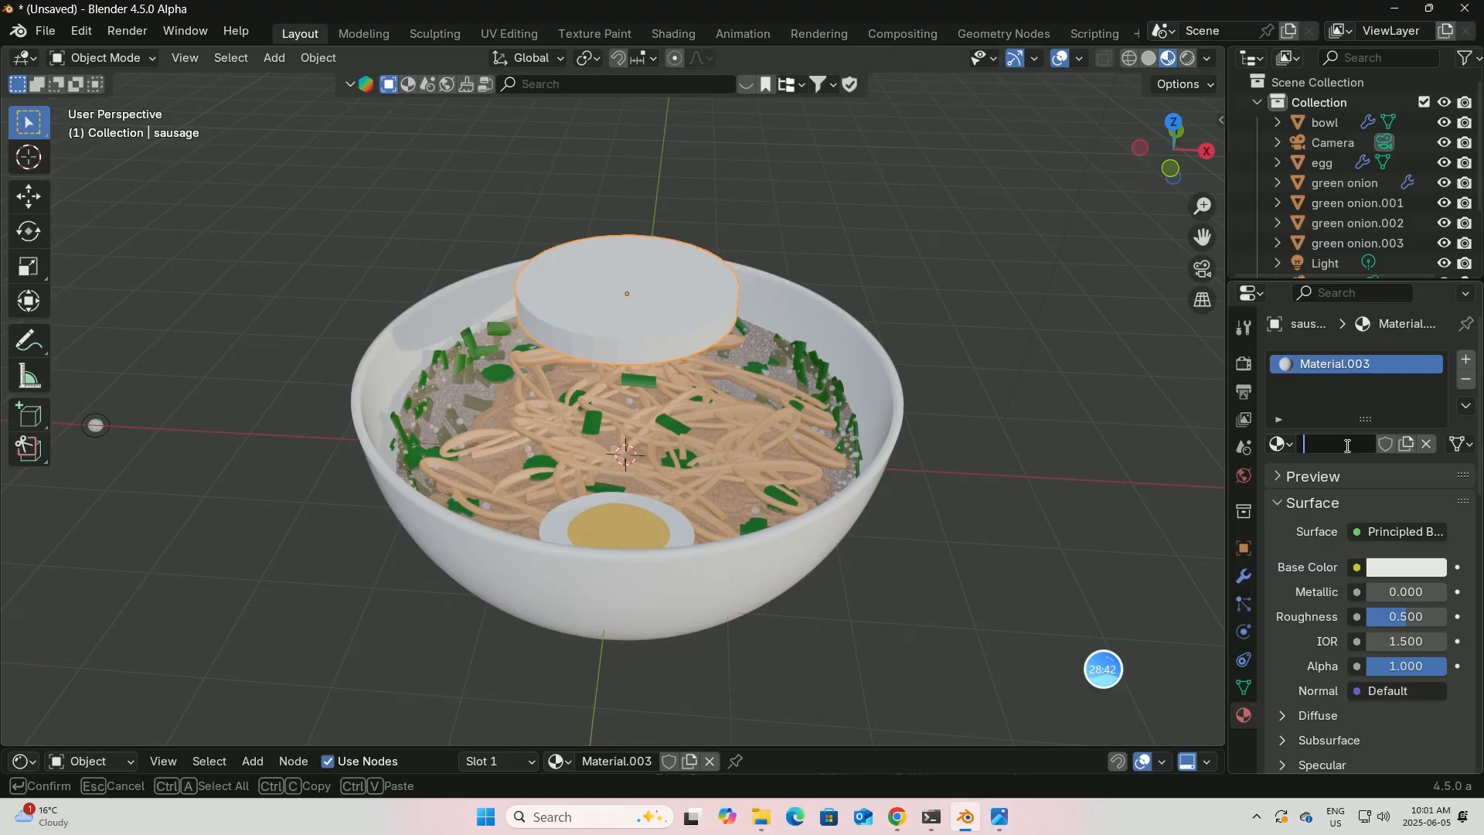
{"action": "type", "text": "sausage"}
{"action": "key", "text": "Return"}
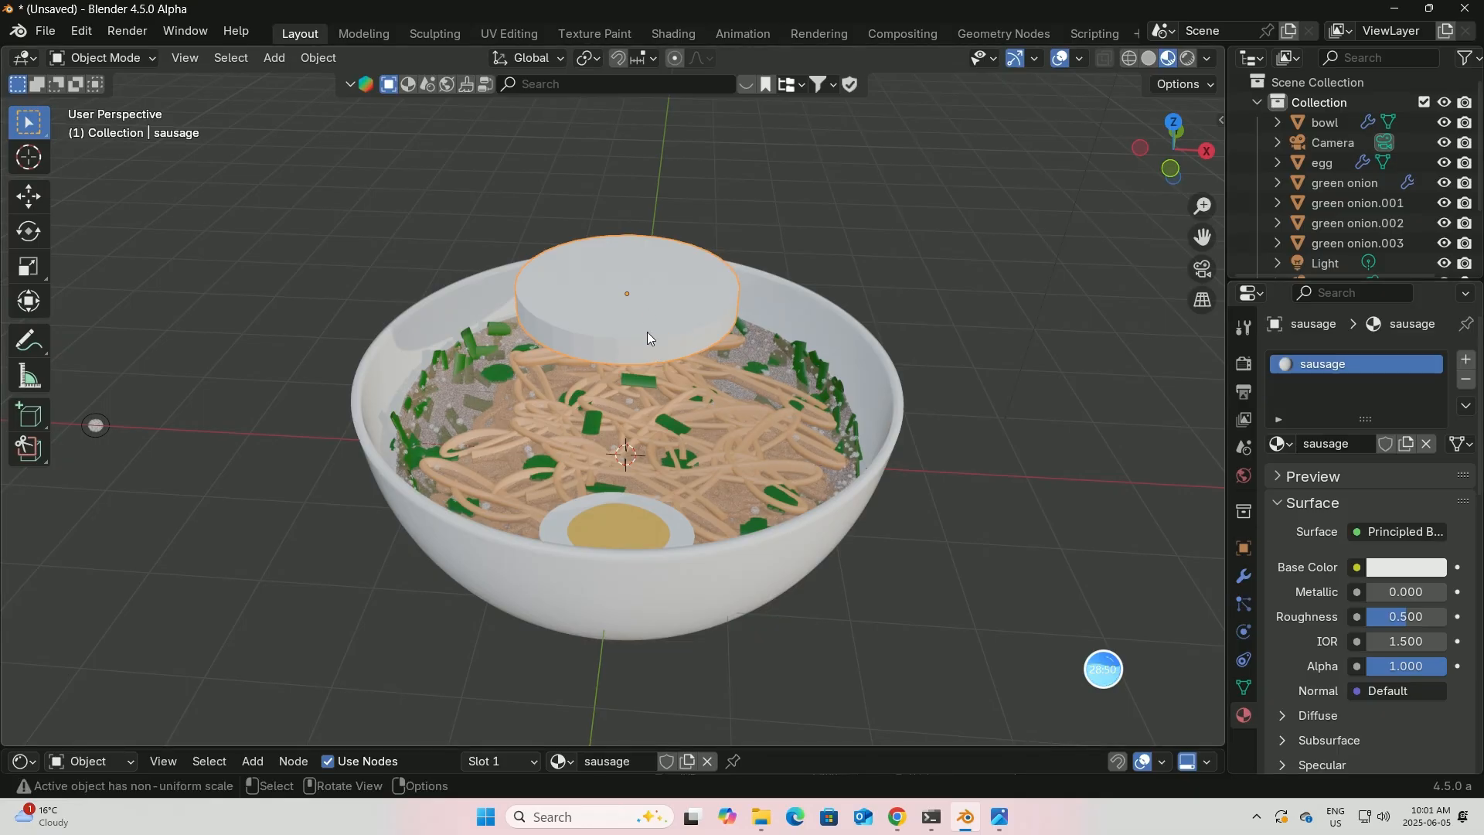
- Apply Shade Auto Smooth to the sausage disc and enlarge the shader editor to show its material nodes
{"action": "right_click", "coordinate": [641, 355]}
{"action": "left_click", "coordinate": [602, 351]}
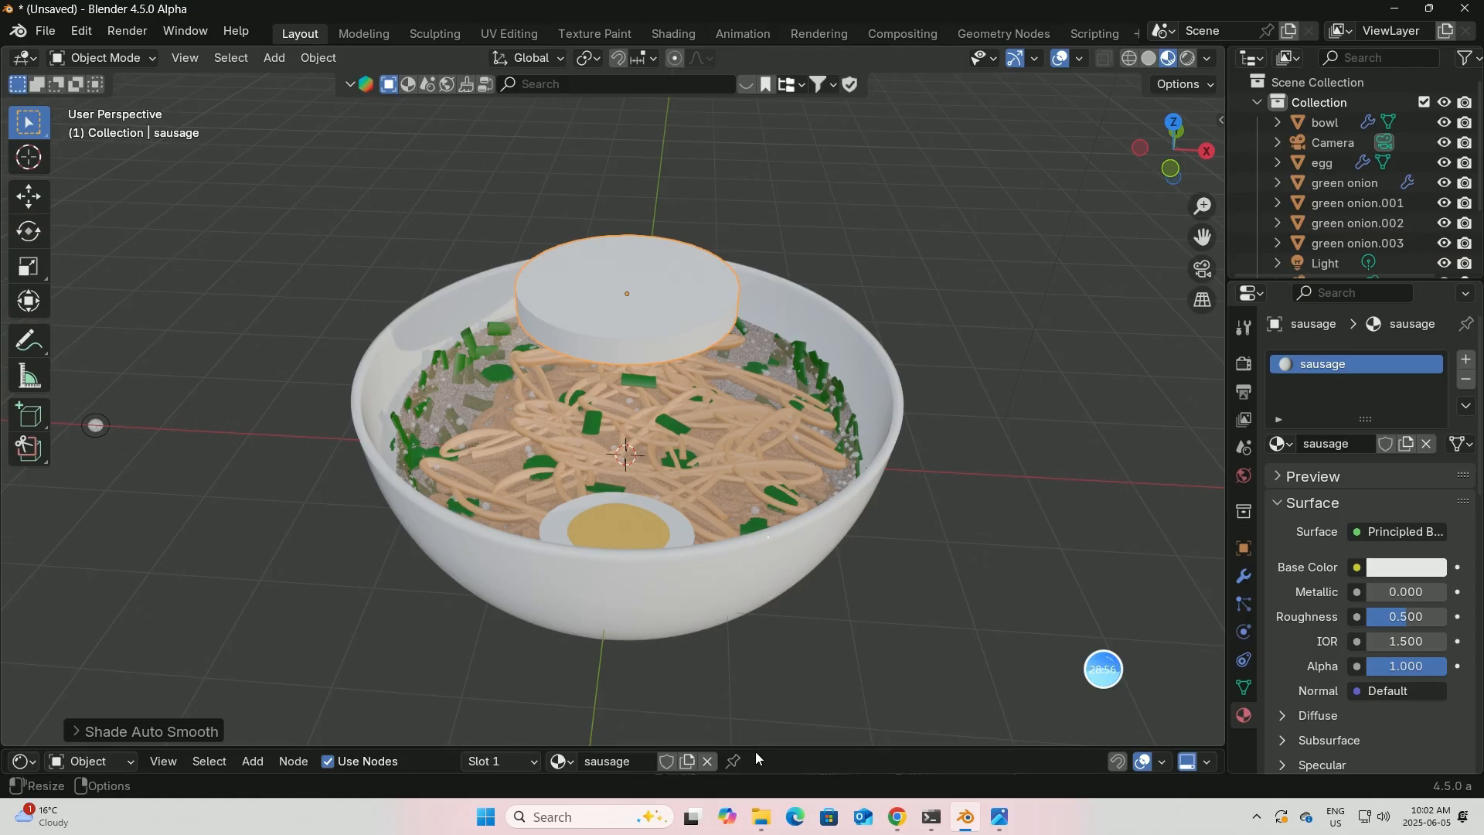
{"action": "left_click_drag", "start_coordinate": [754, 749], "coordinate": [753, 516]}
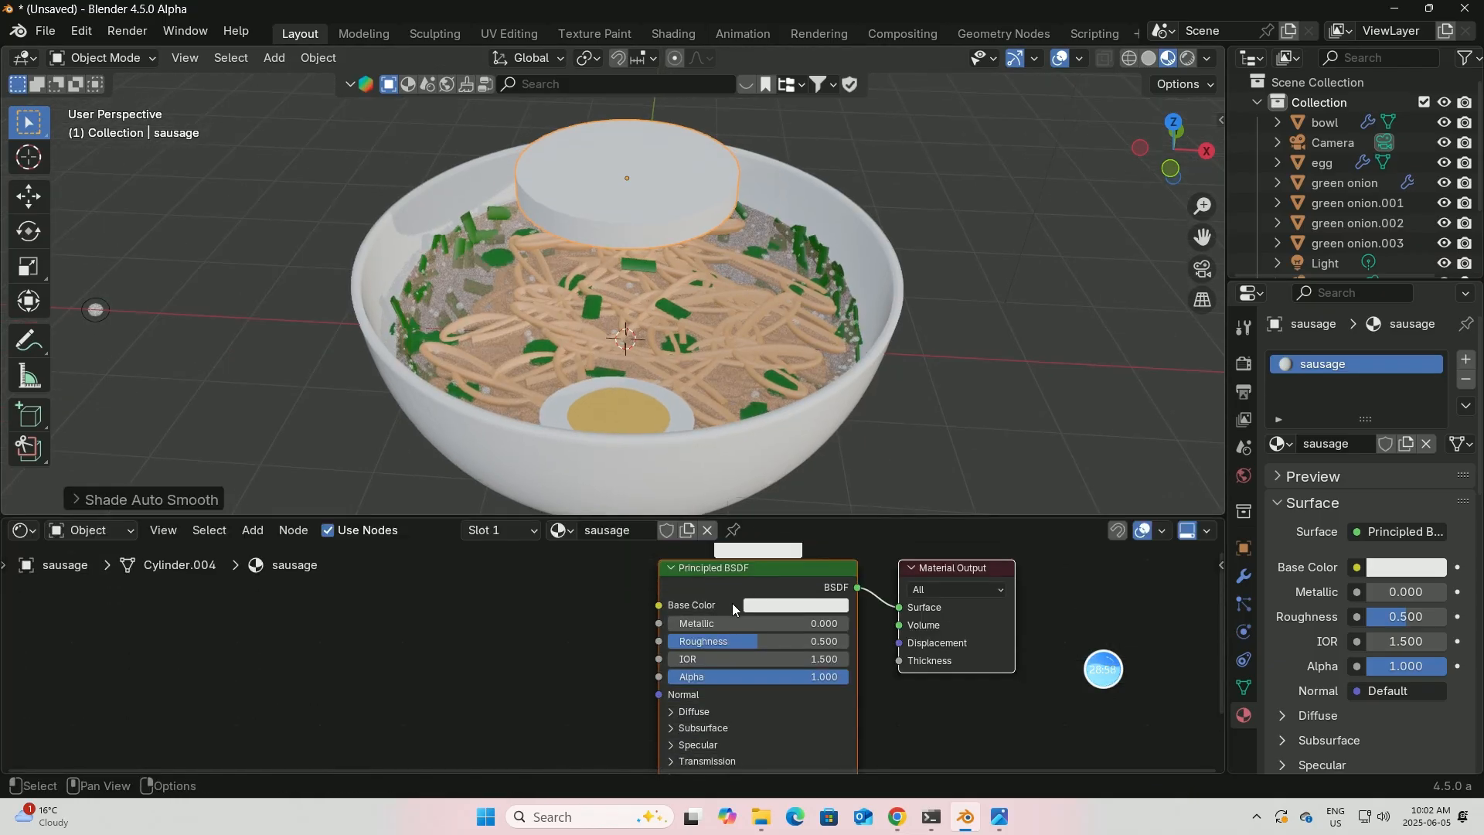
- Switch to Chrome to view the Cold Cuts Set 002 texture page on ambientCG, and return to Blender
{"action": "left_click", "coordinate": [896, 816]}
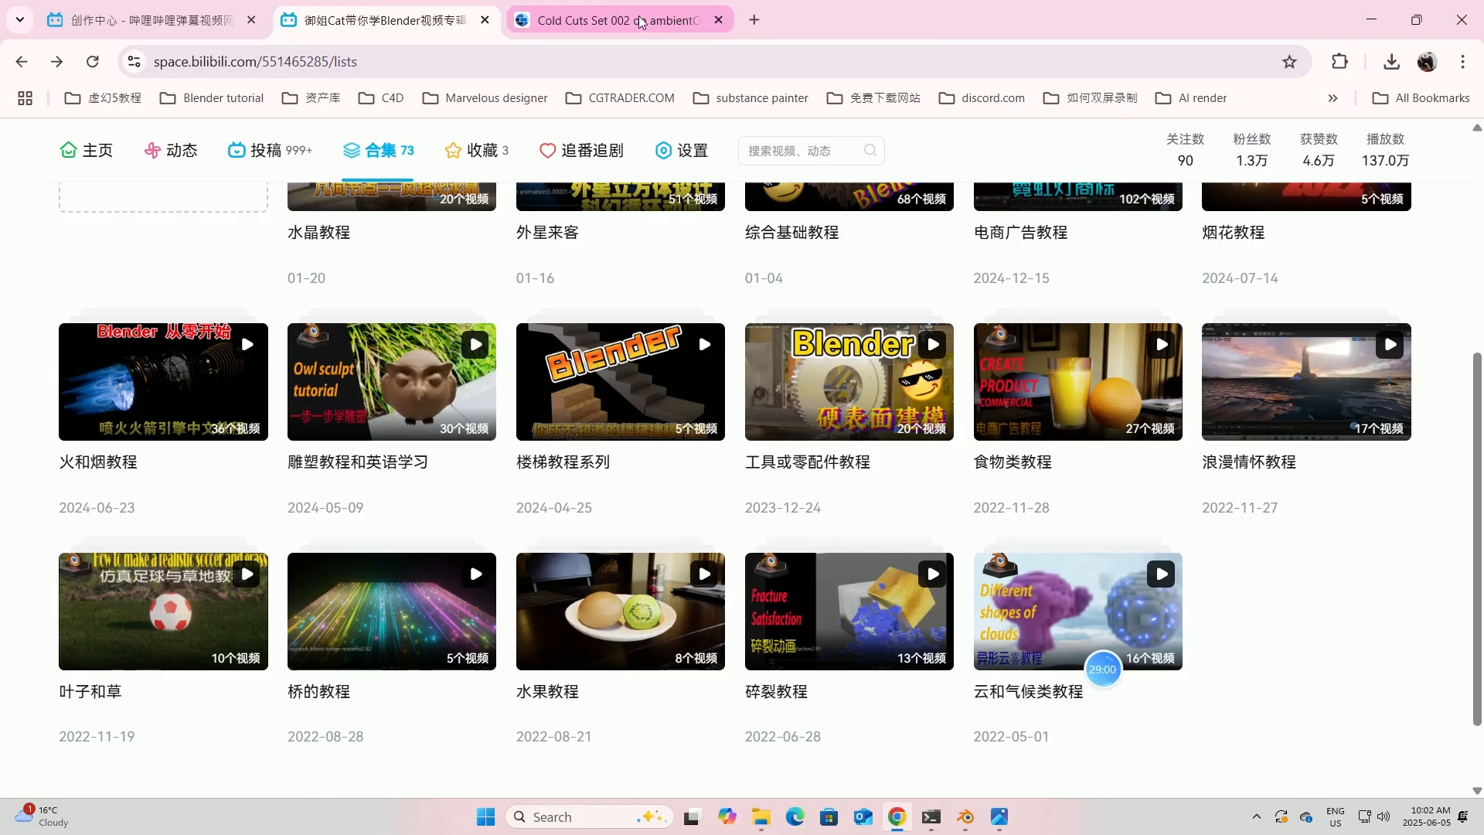
{"action": "left_click", "coordinate": [610, 20]}
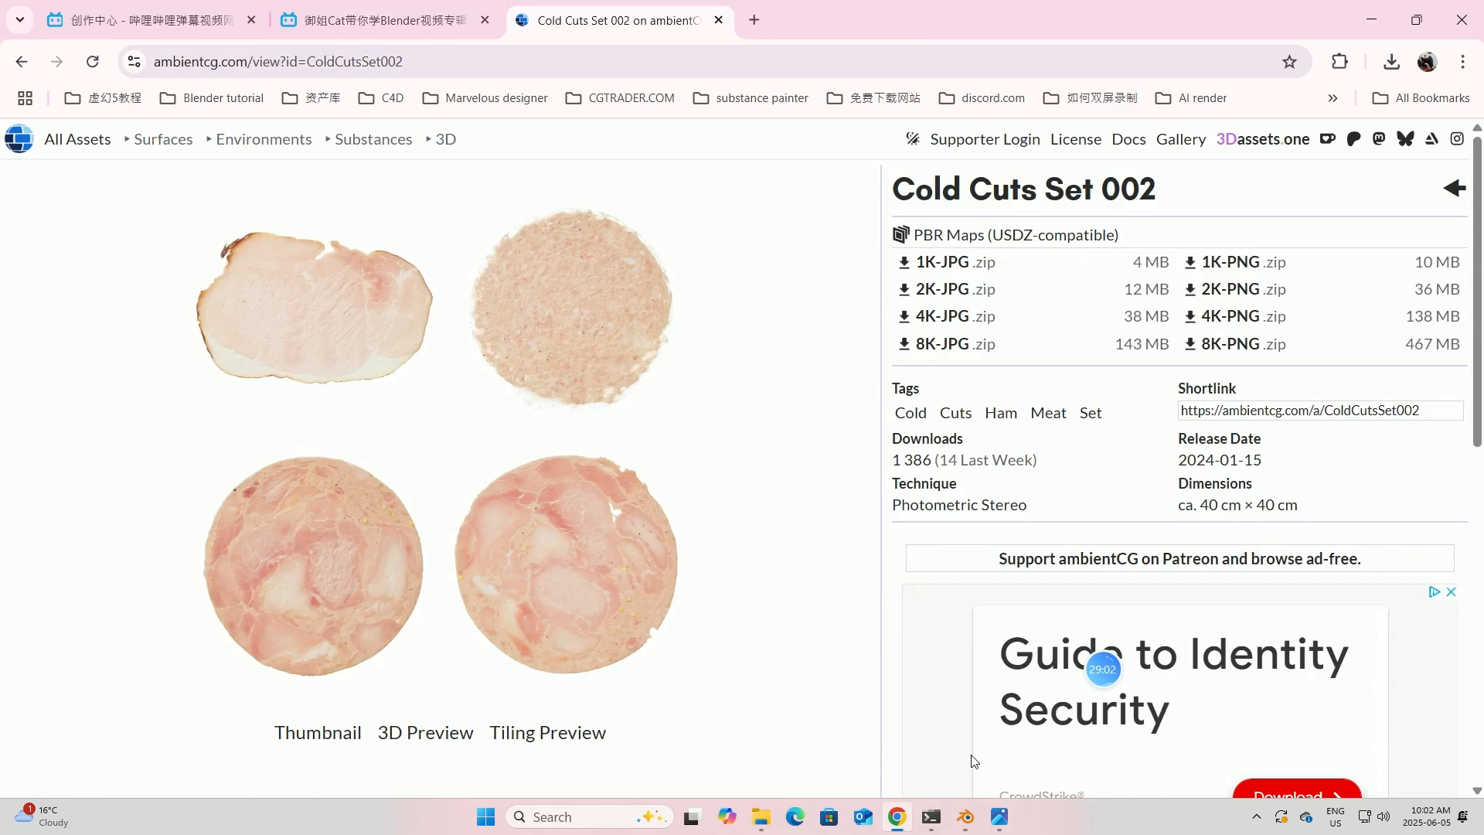
{"action": "left_click", "coordinate": [967, 818]}
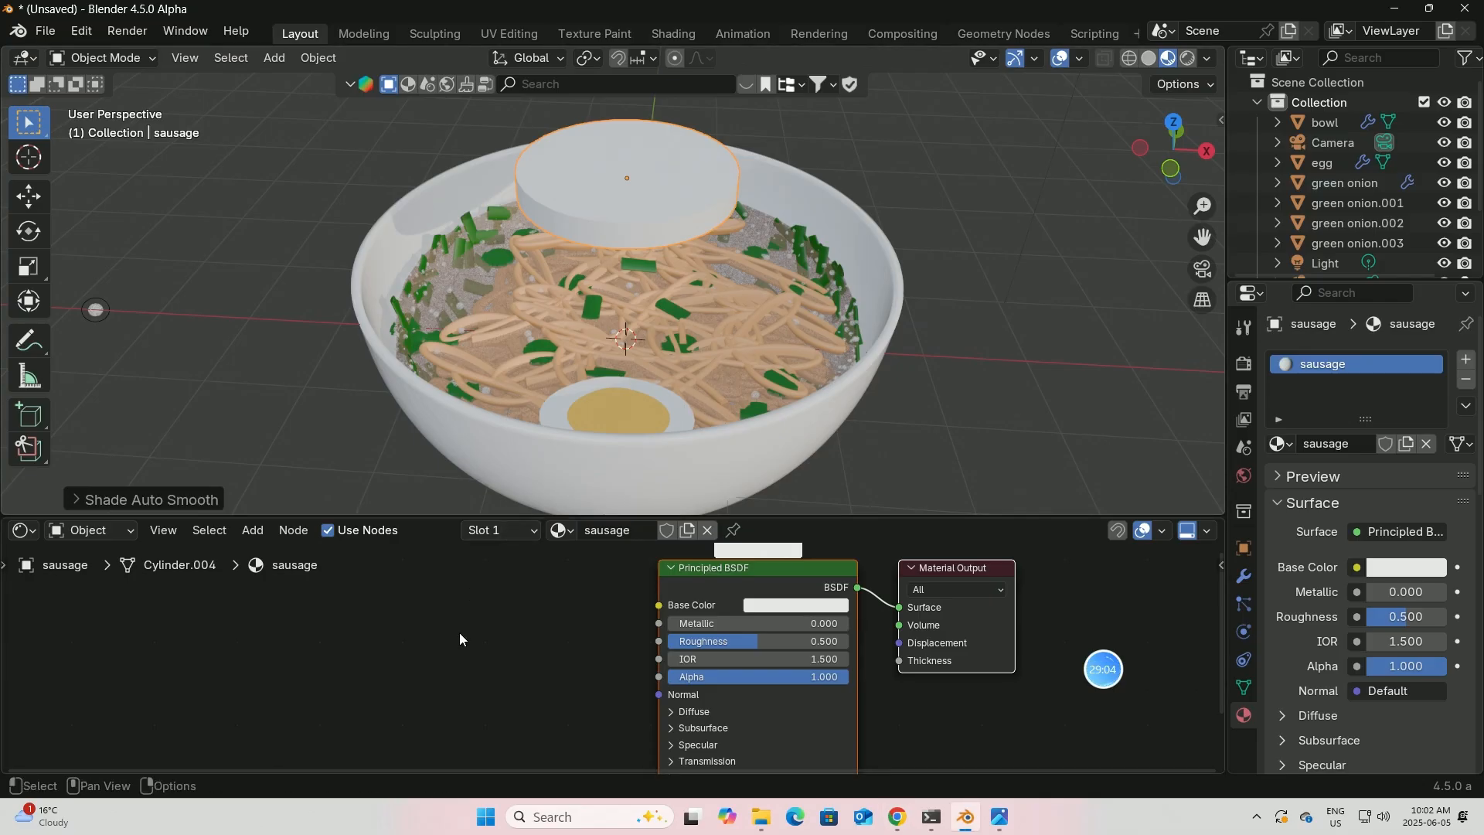
- Add an Image Texture node to the sausage material and connect its Color to the Principled BSDF's Base Color
{"action": "key", "text": "shift+a"}
{"action": "type", "text": "A"}
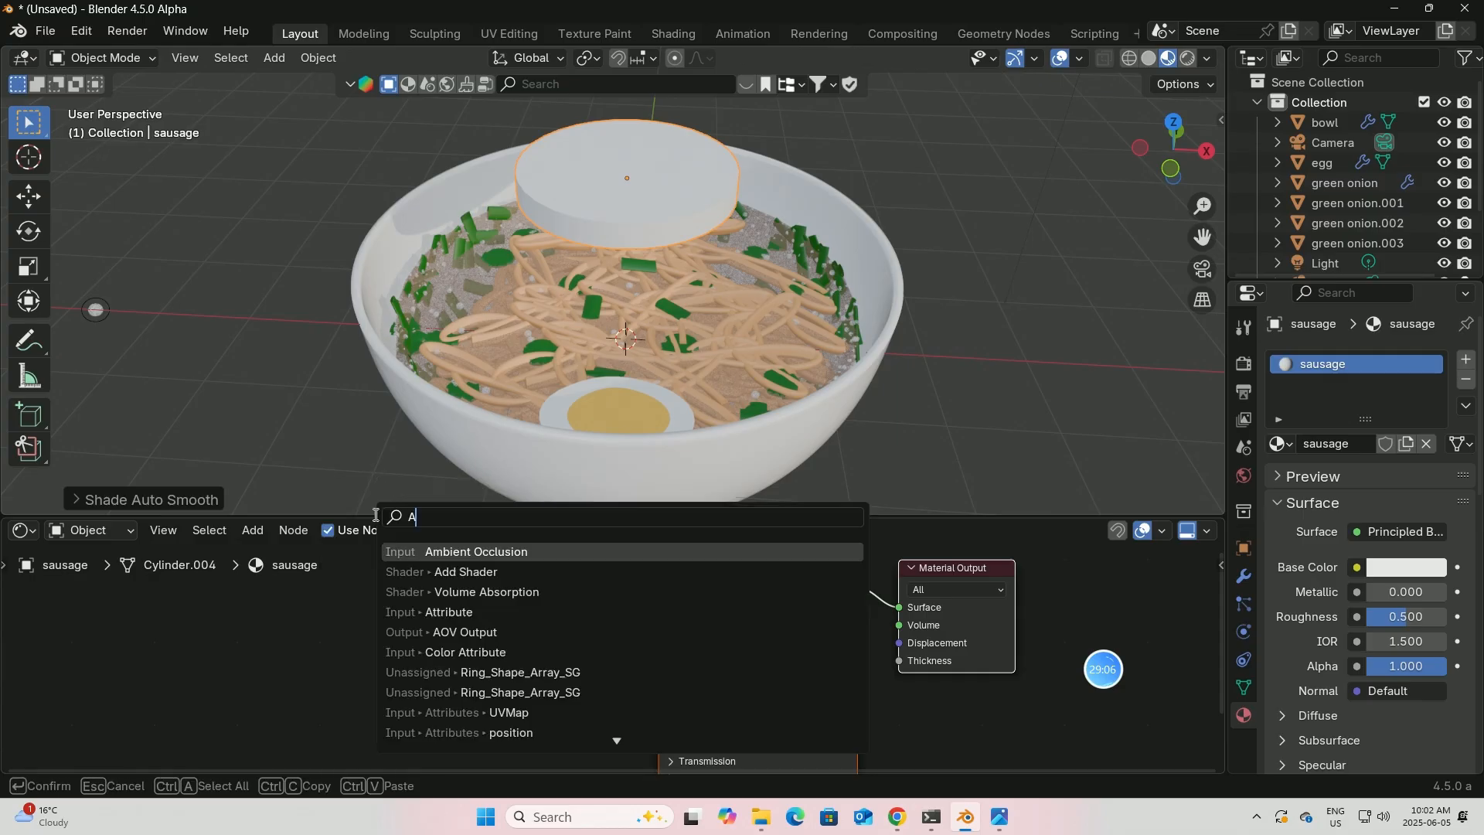
{"action": "key", "text": "BackSpace"}
{"action": "type", "text": "ima"}
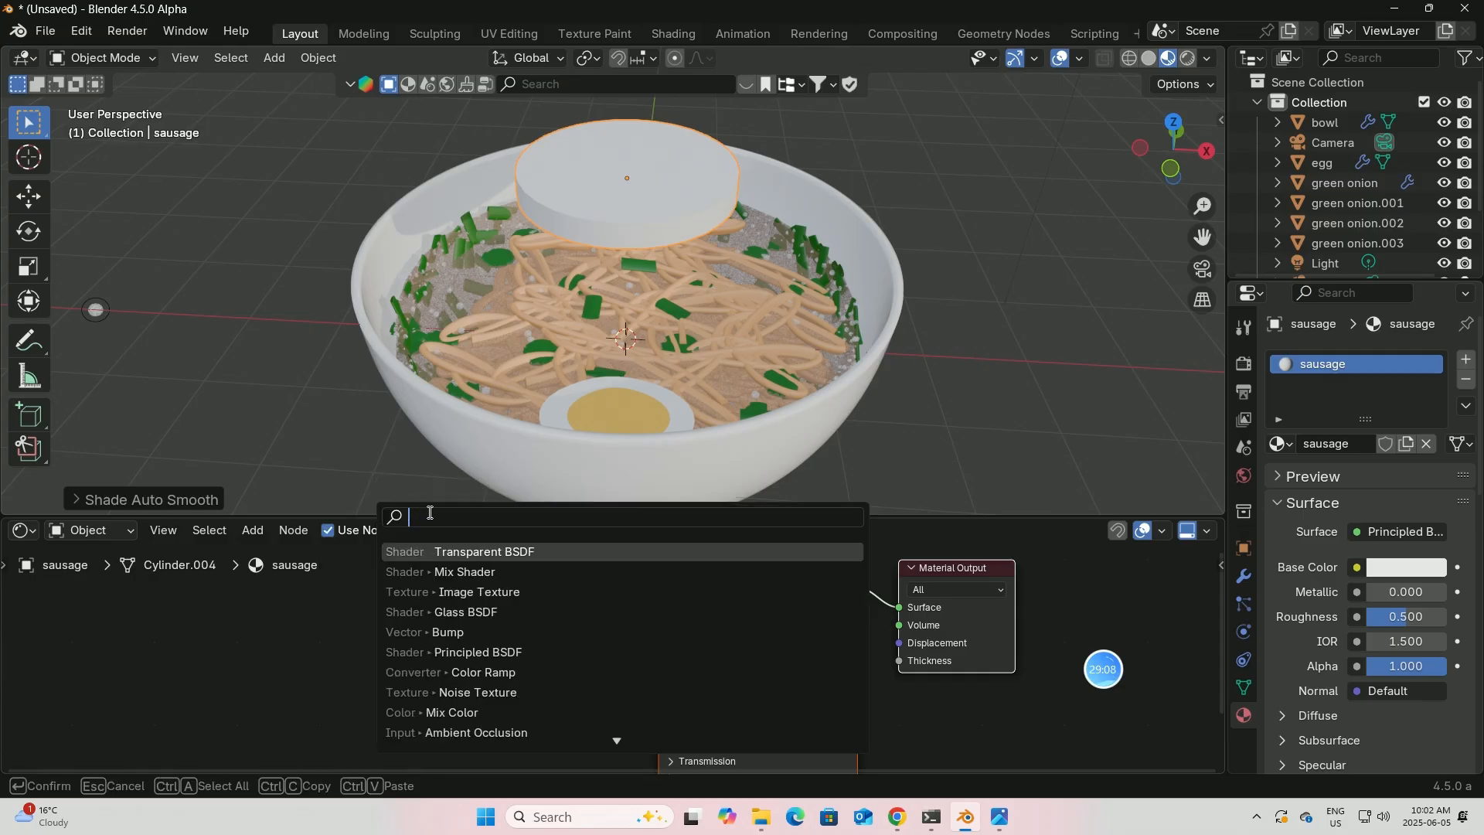
{"action": "left_click", "coordinate": [481, 555]}
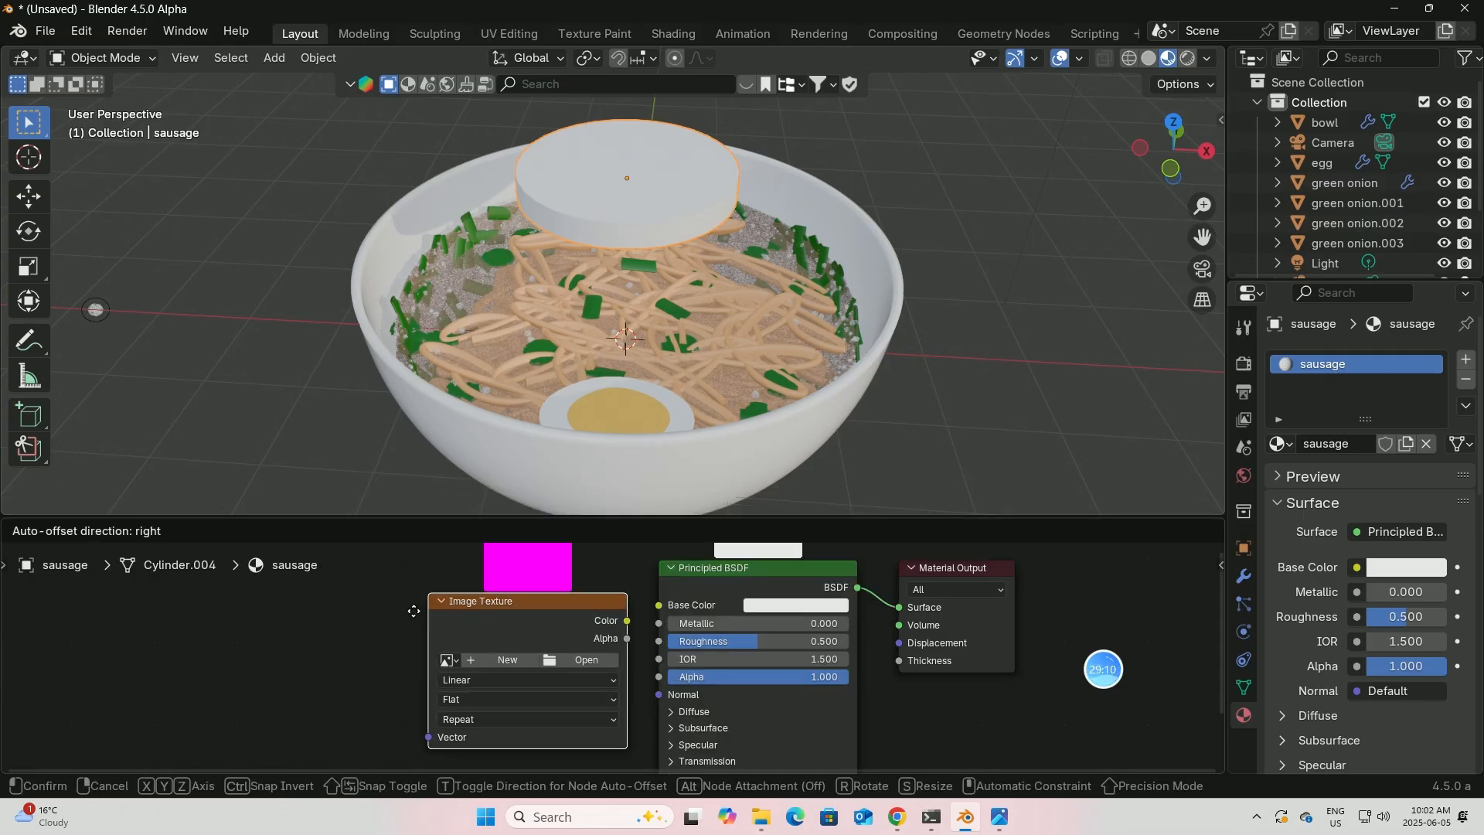
{"action": "left_click", "coordinate": [271, 610]}
{"action": "left_click_drag", "start_coordinate": [415, 644], "coordinate": [658, 605]}
- Load ColdCutsSet002_4K-JPG_Color.jpg from the ColdCutsSet002 folder in Downloads into the Image Texture node
{"action": "left_click_drag", "start_coordinate": [366, 685], "coordinate": [299, 679]}
{"action": "left_click", "coordinate": [298, 680]}
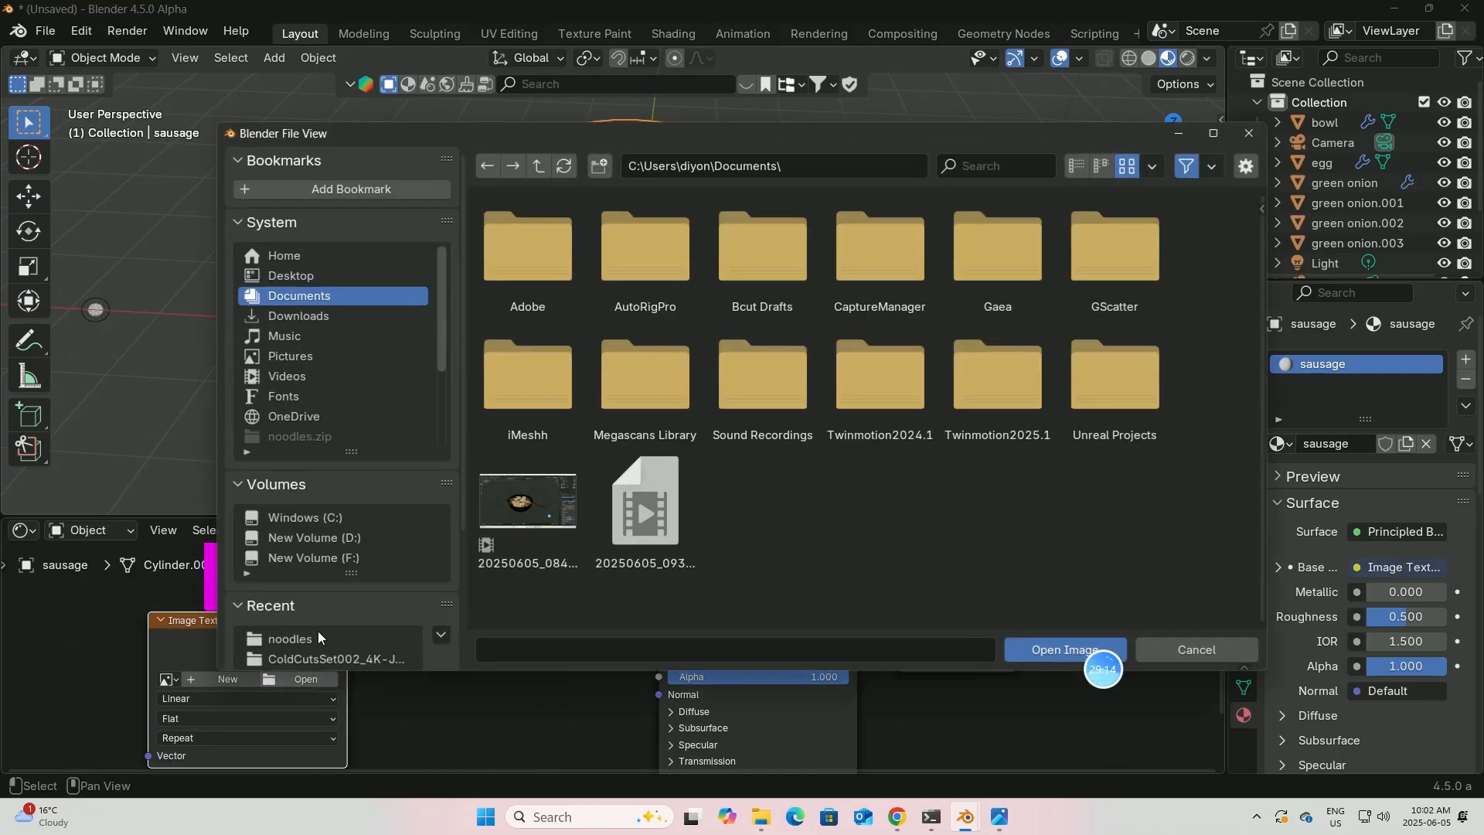
{"action": "left_click", "coordinate": [337, 310]}
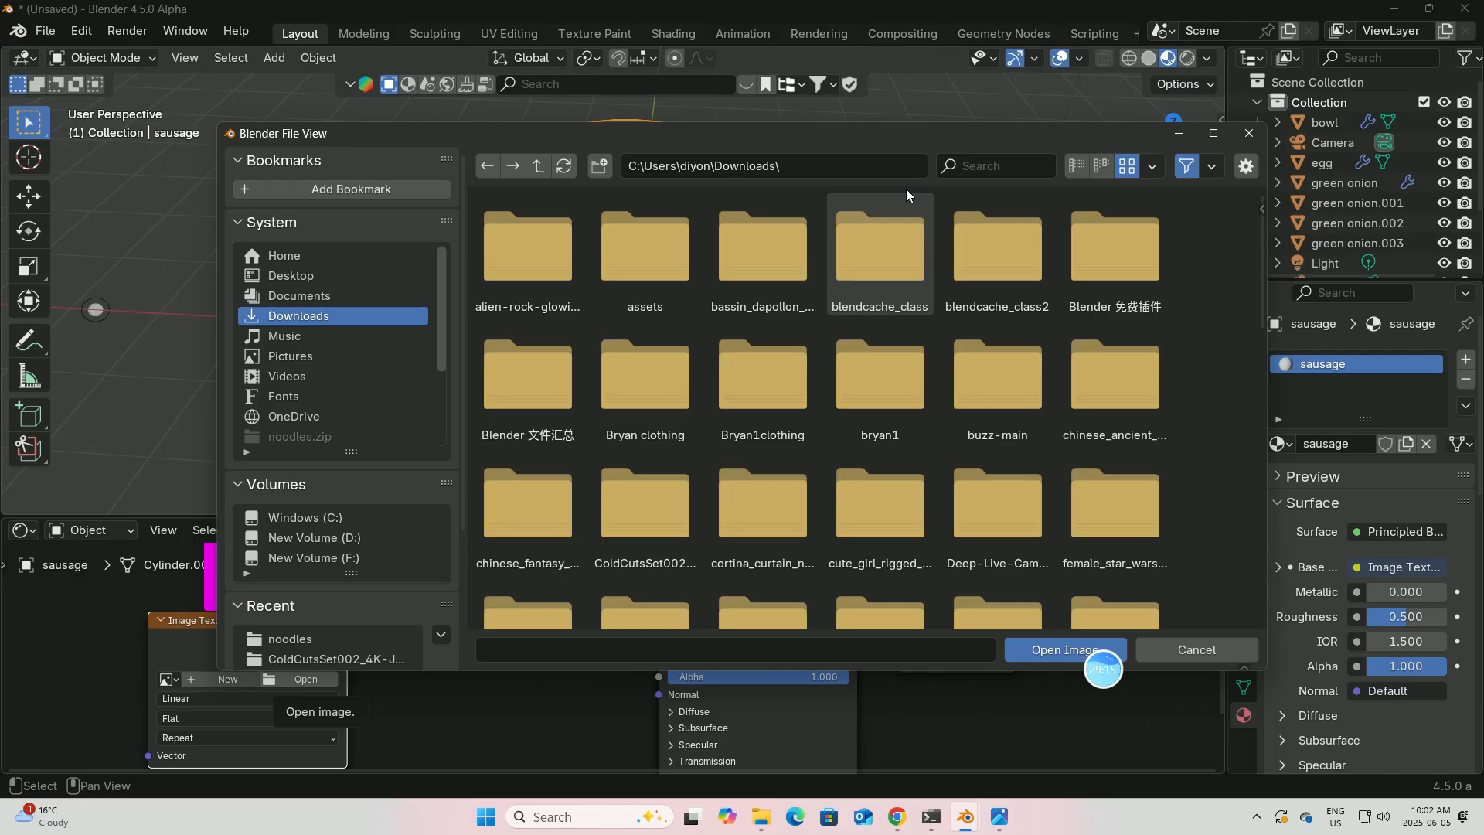
{"action": "left_click", "coordinate": [998, 166]}
{"action": "type", "text": "cut"}
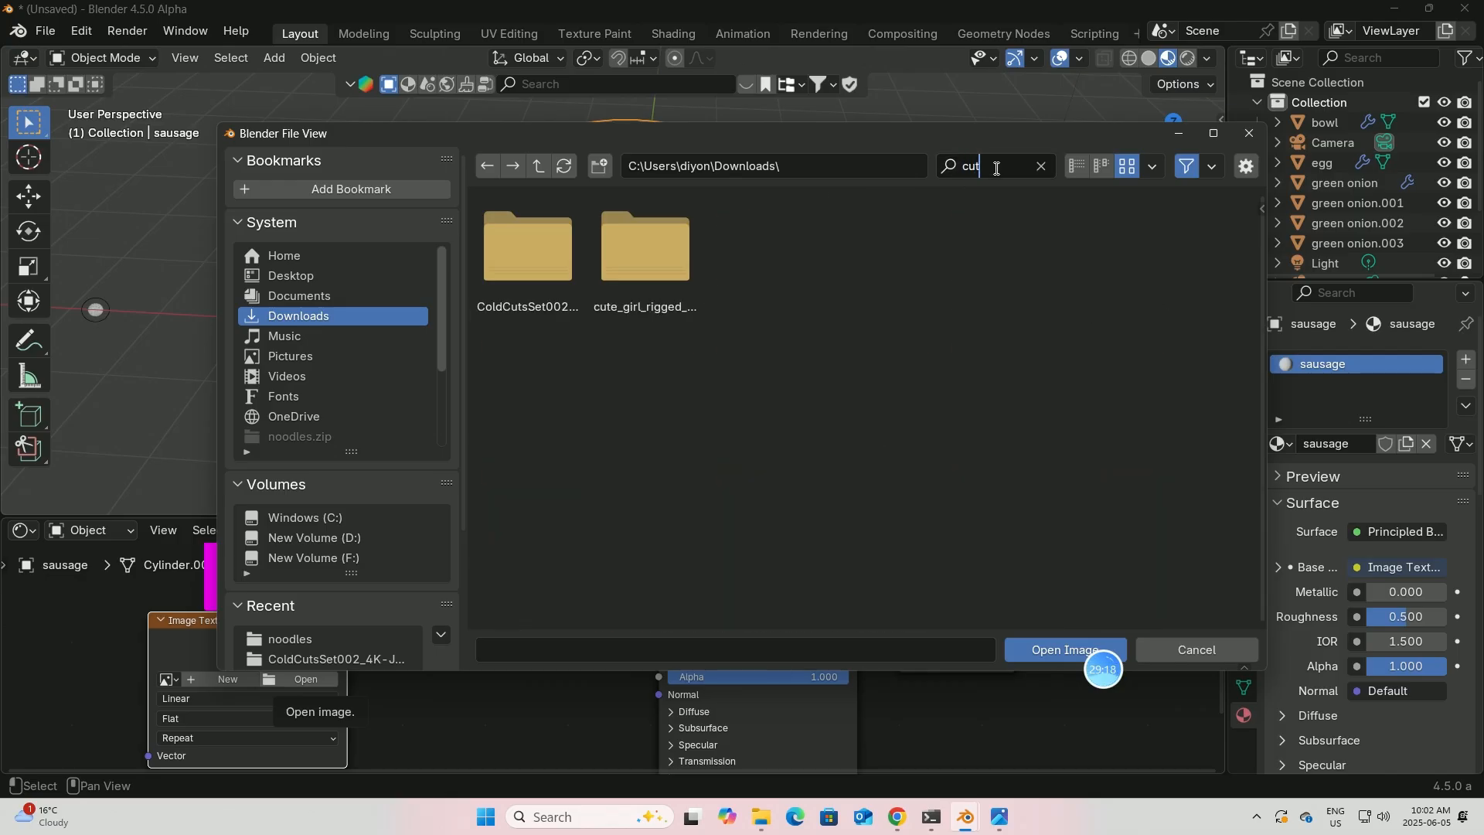
{"action": "double_click", "coordinate": [544, 272]}
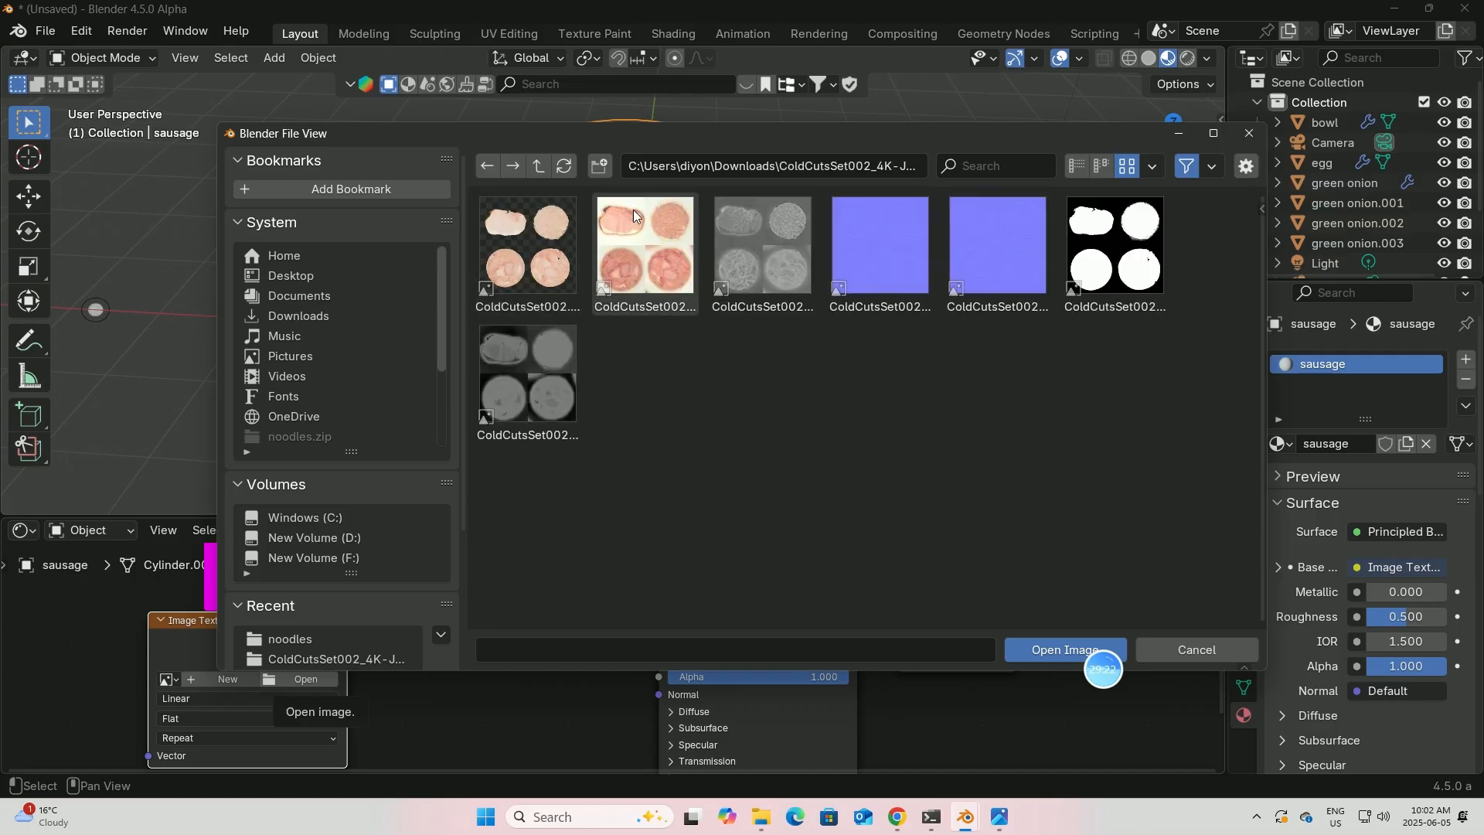
{"action": "left_click", "coordinate": [635, 270]}
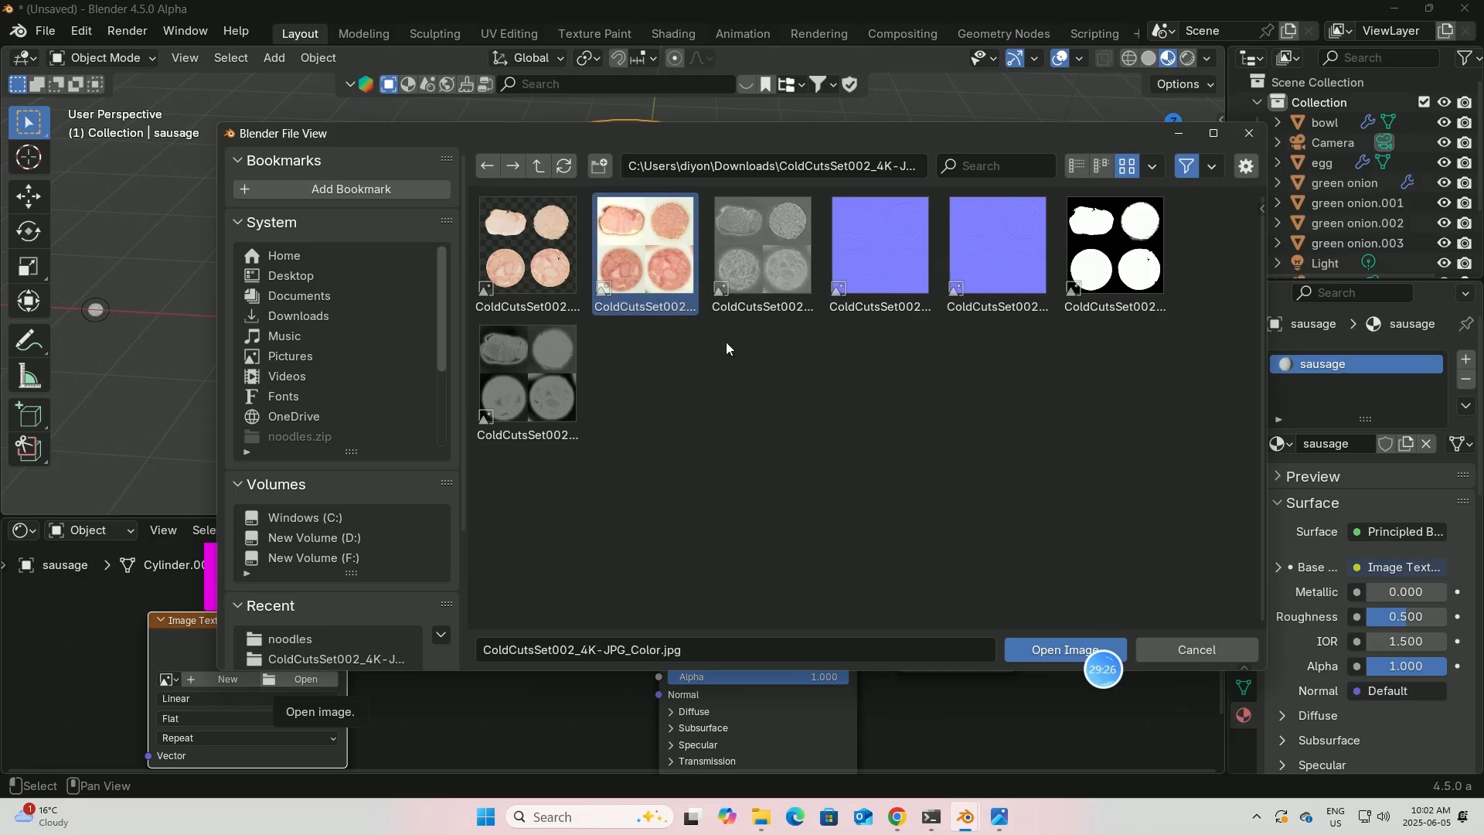
{"action": "left_click", "coordinate": [1040, 649]}
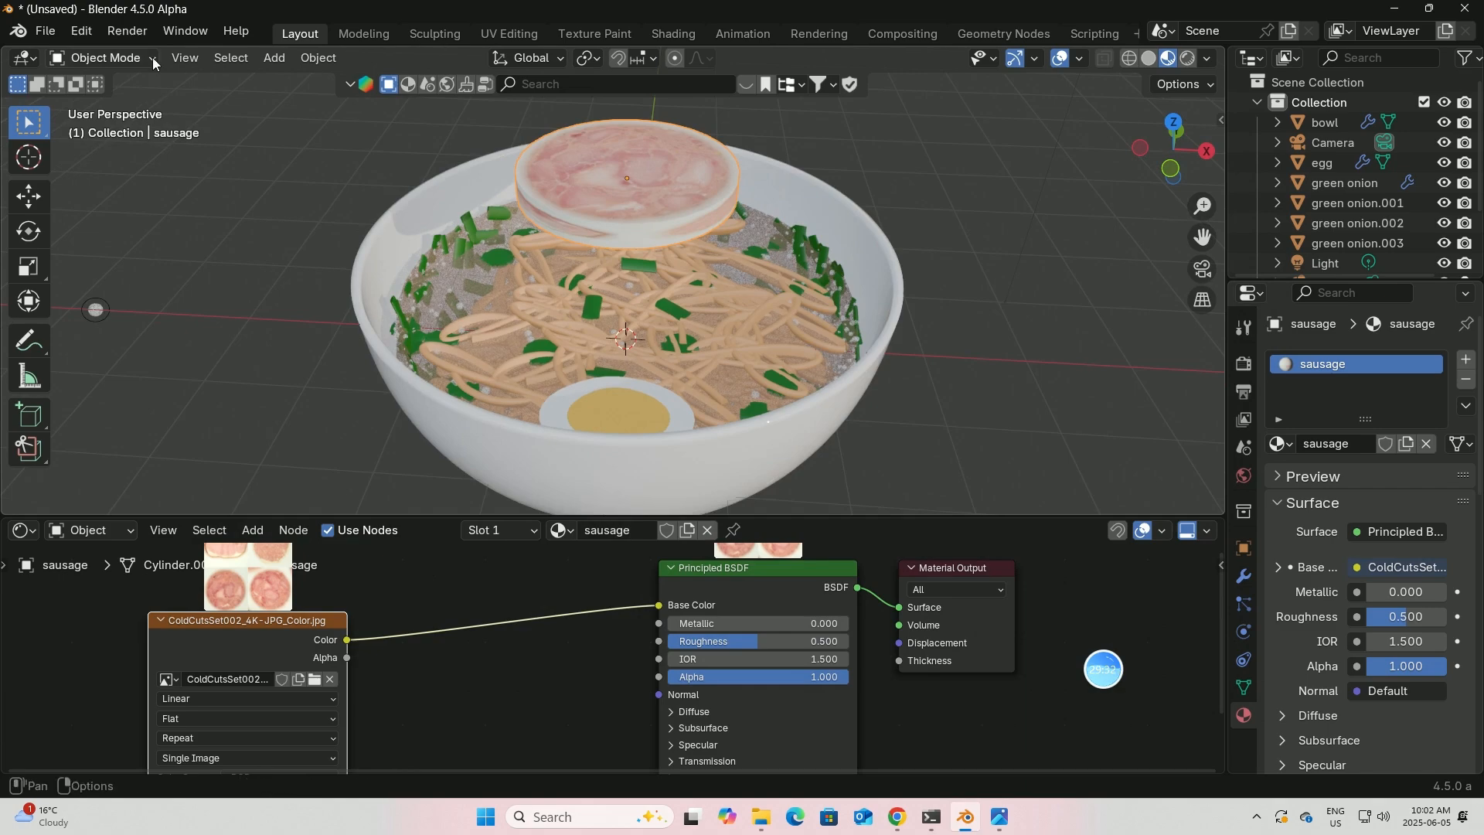
- In the UV Editing workspace, view the sausage disc from the top and select only its upper face
{"action": "left_click", "coordinate": [507, 33]}
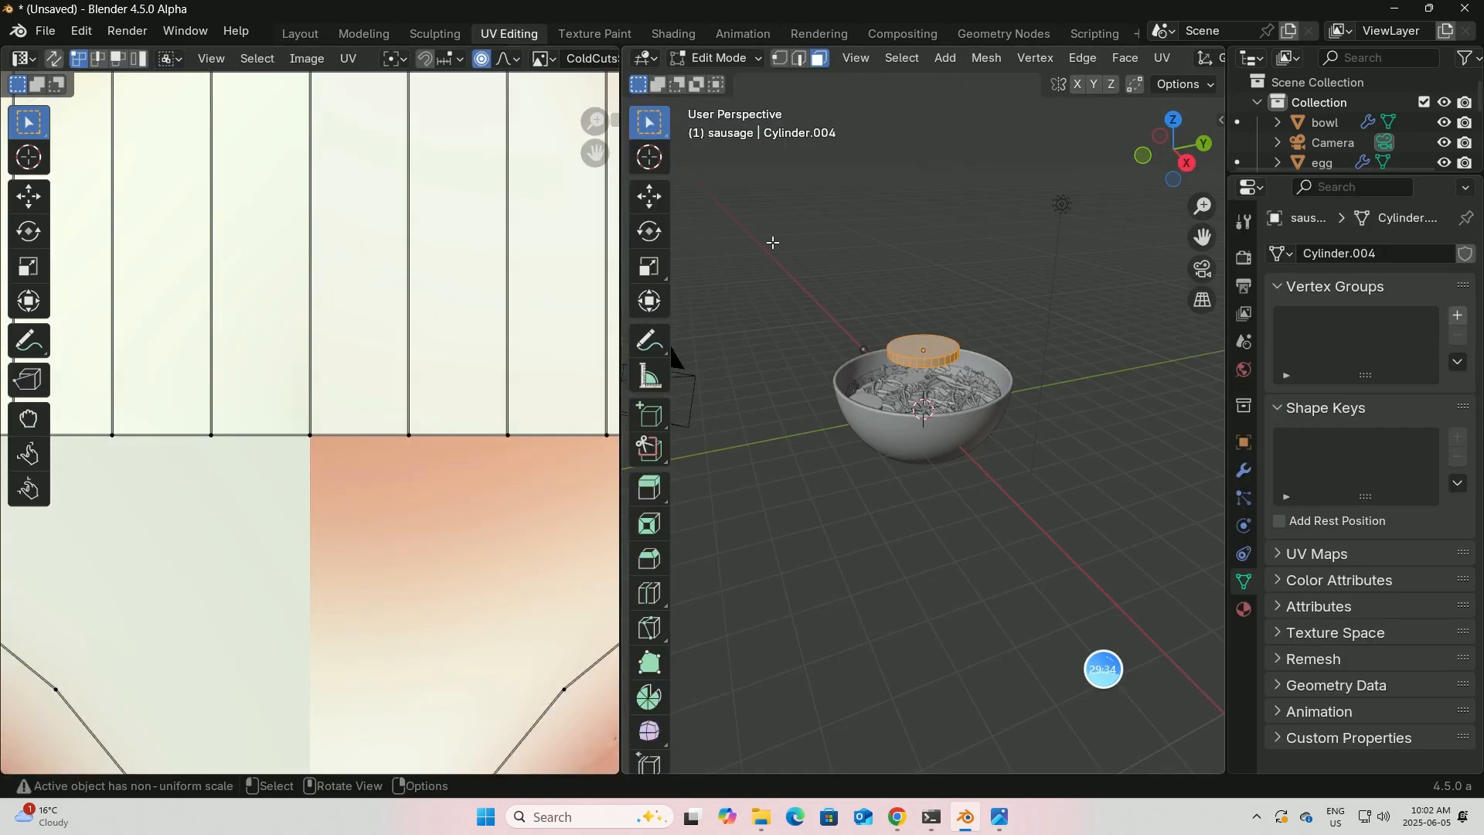
{"action": "middle_click_drag", "start_coordinate": [931, 284], "coordinate": [920, 380]}
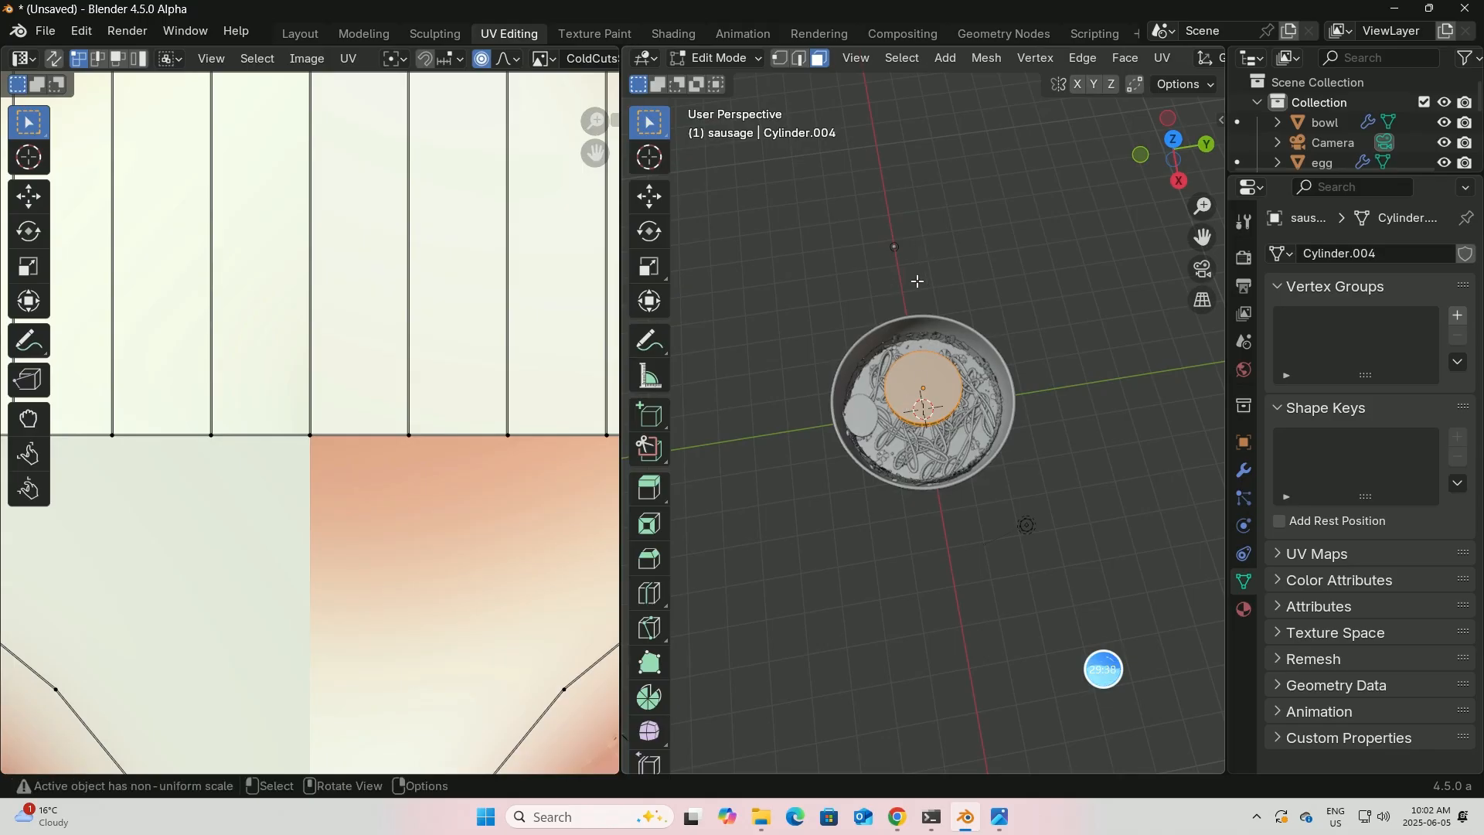
{"action": "key", "text": "KP_7"}
{"action": "scroll", "coordinate": [951, 255], "scroll_direction": "up", "scroll_amount": 3}
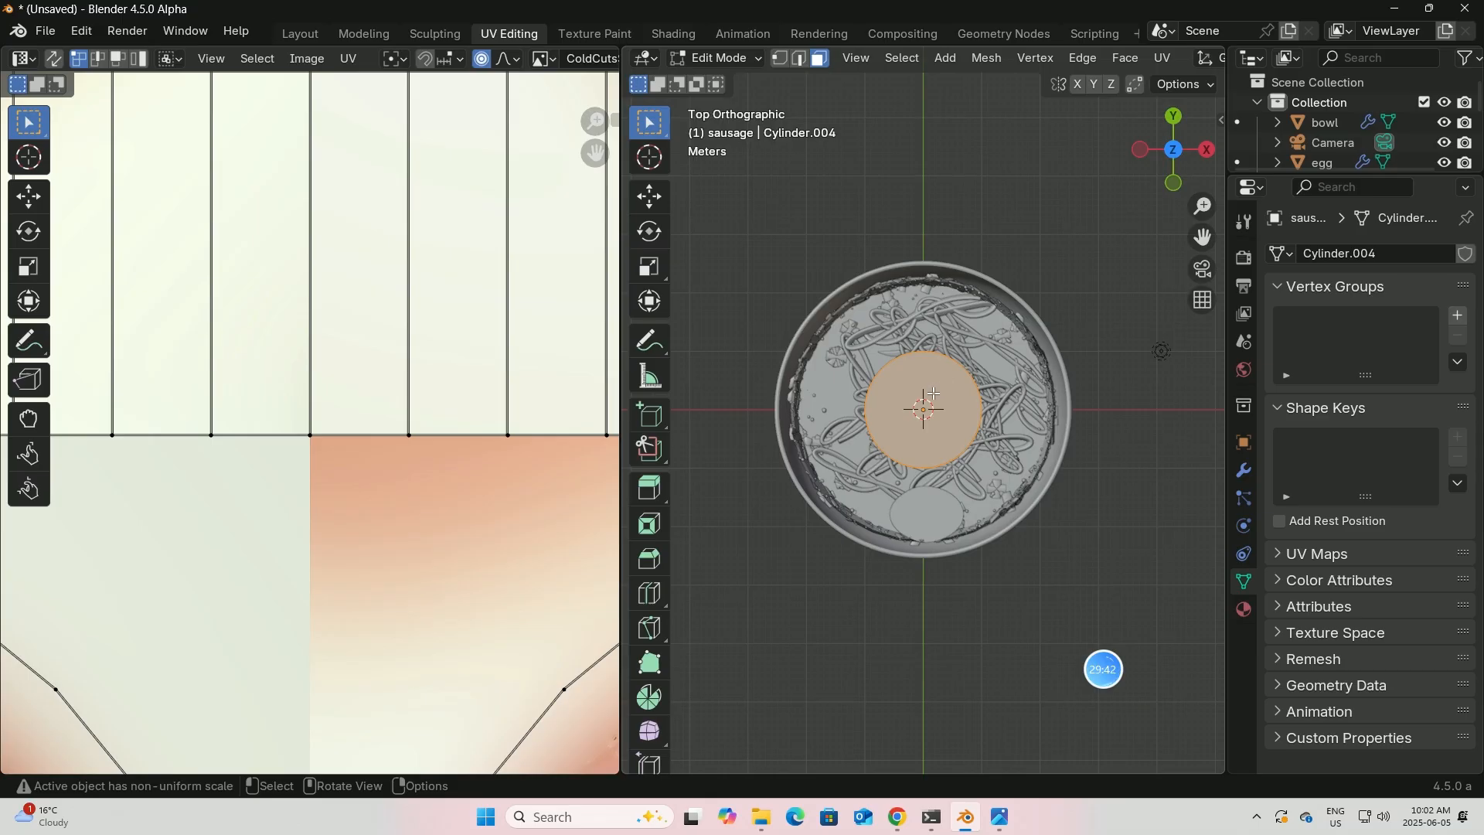
{"action": "key", "text": "alt+a"}
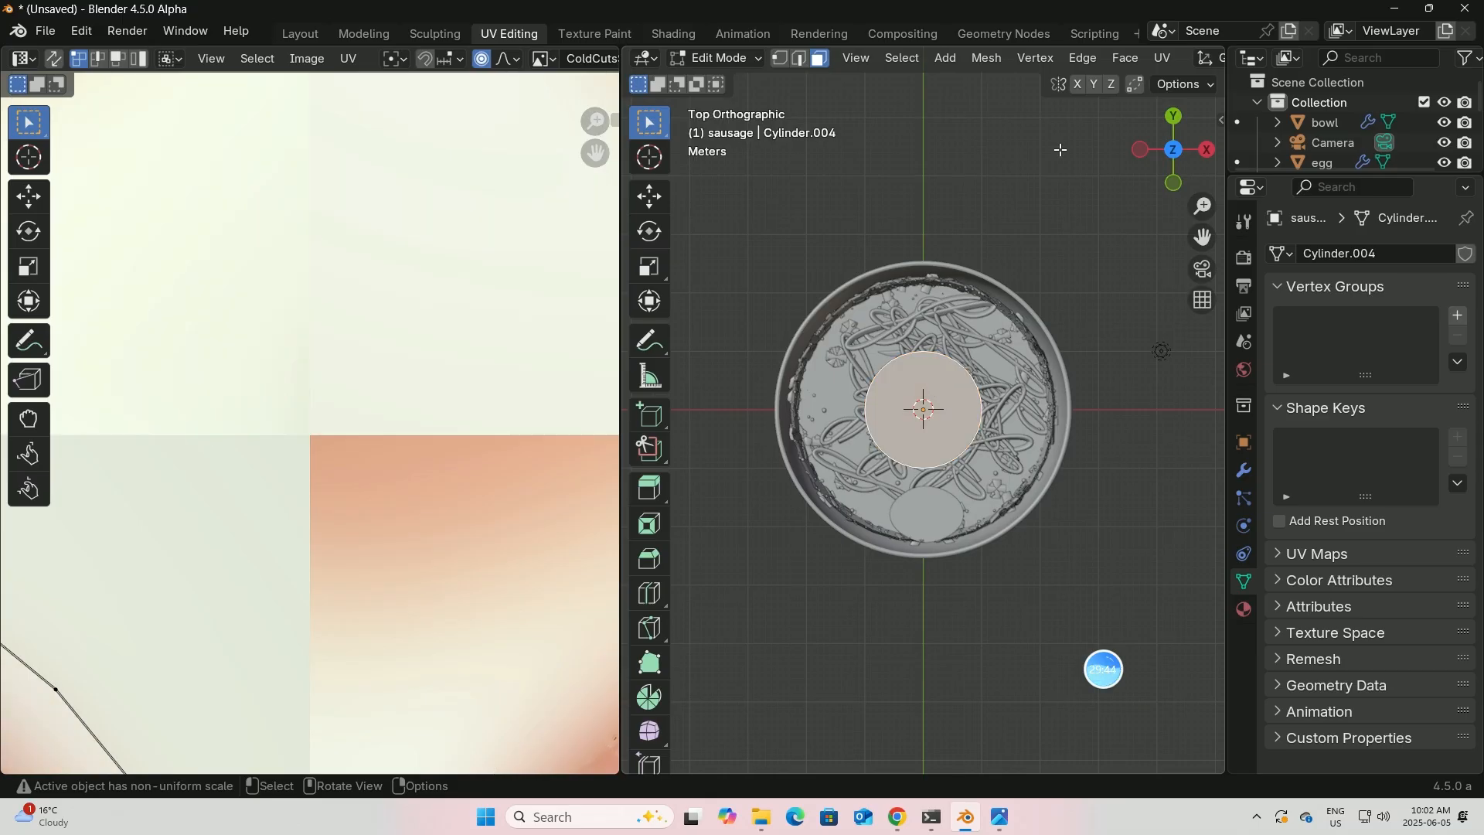
- Unwrap the sausage's upper face with Project from View so its circular UV island lies over the cold cuts image
{"action": "left_click", "coordinate": [1244, 610]}
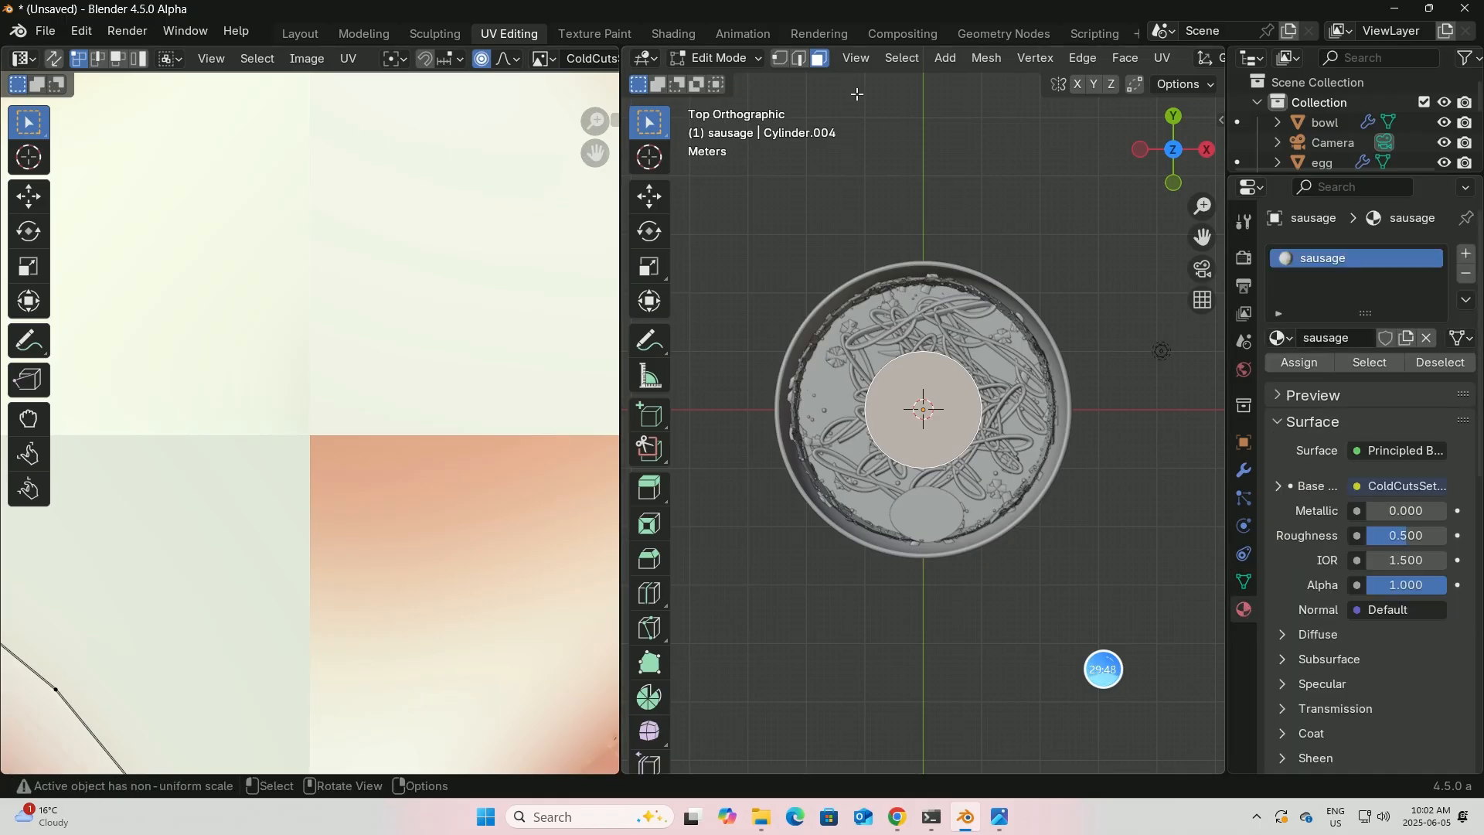
{"action": "left_click", "coordinate": [1163, 60]}
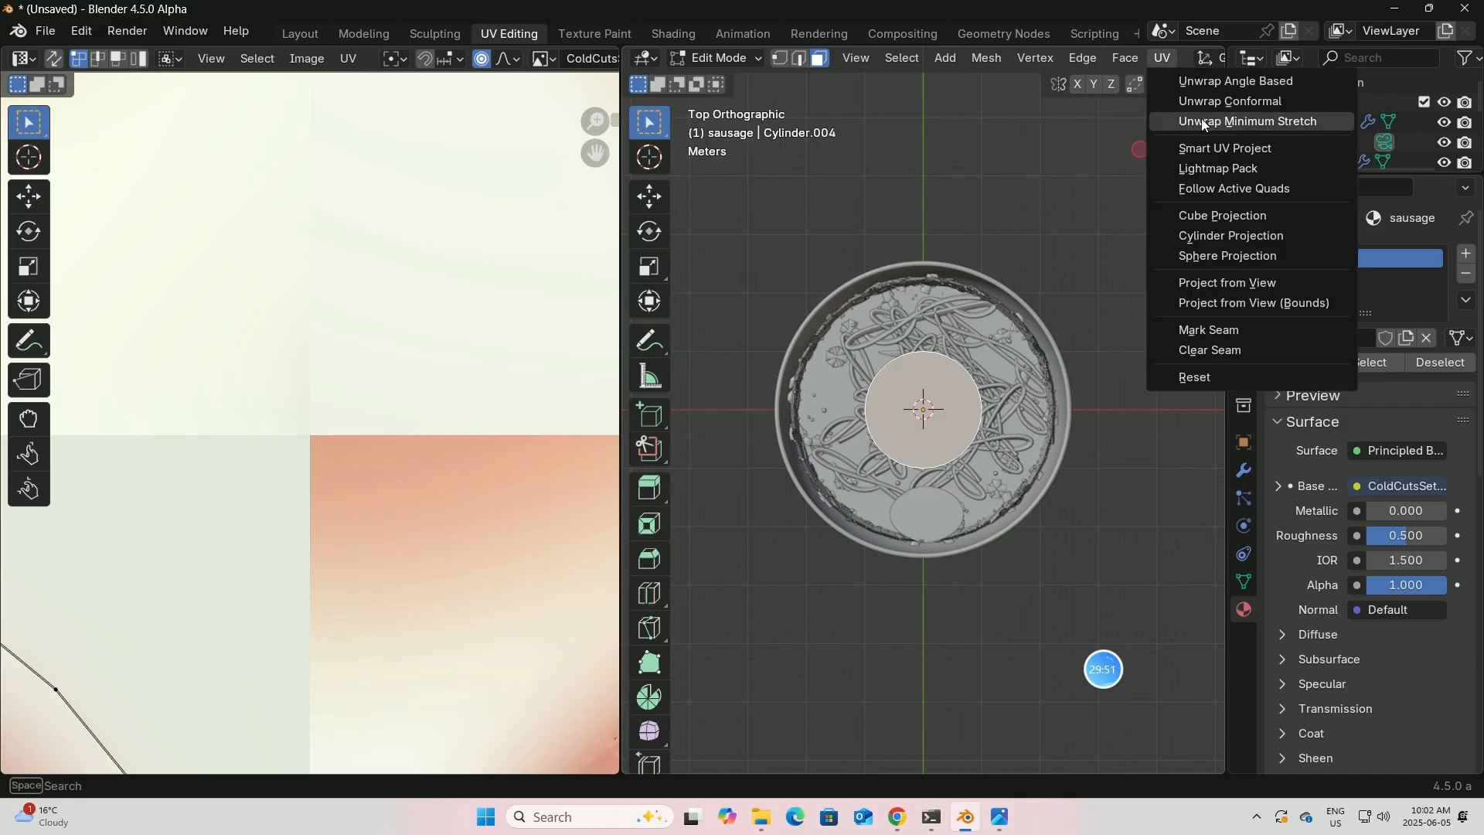
{"action": "left_click", "coordinate": [1211, 284]}
{"action": "scroll", "coordinate": [490, 368], "scroll_direction": "down", "scroll_amount": 6}
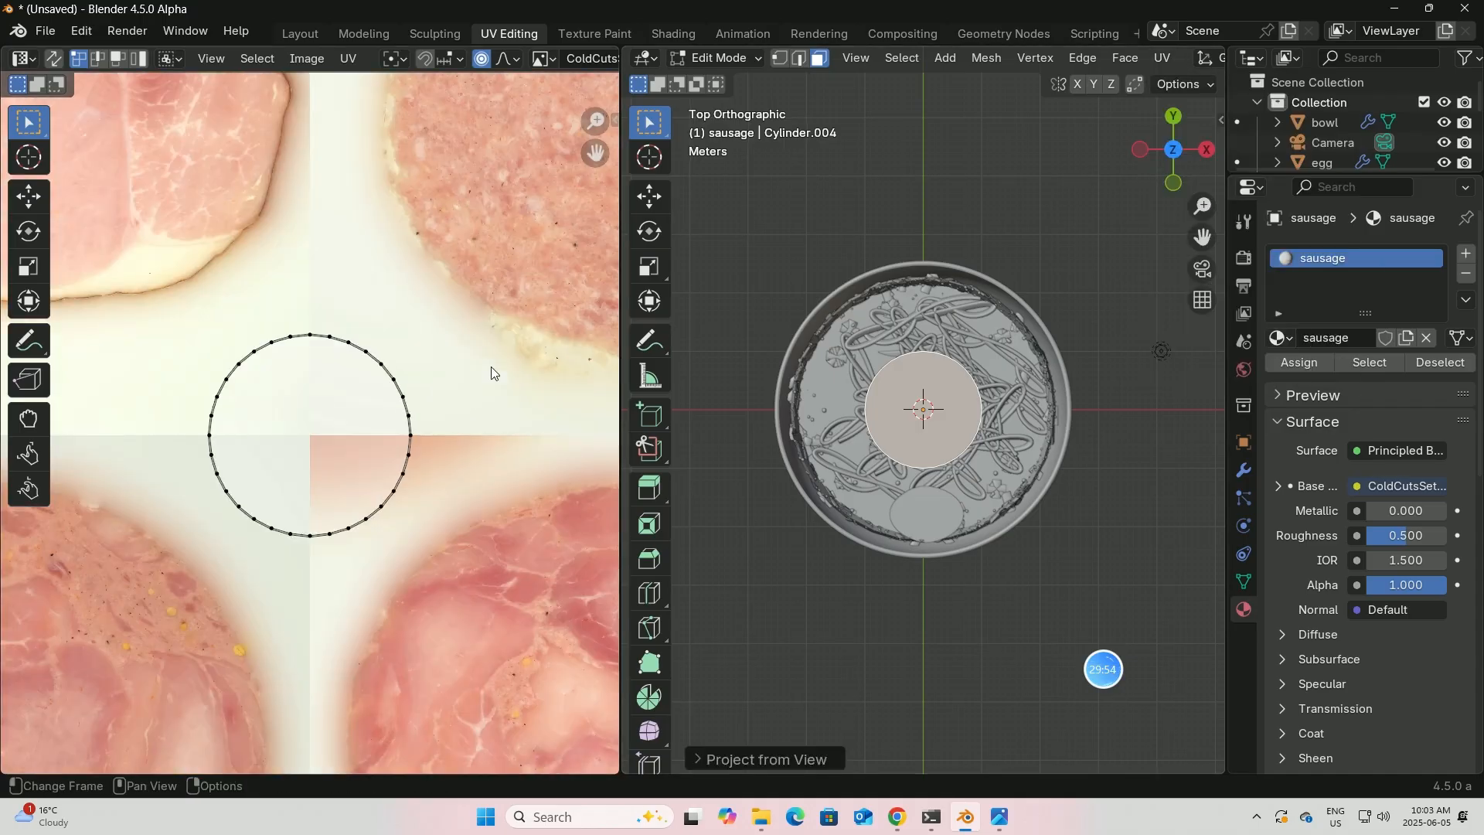
{"action": "scroll", "coordinate": [490, 367], "scroll_direction": "down", "scroll_amount": 2}
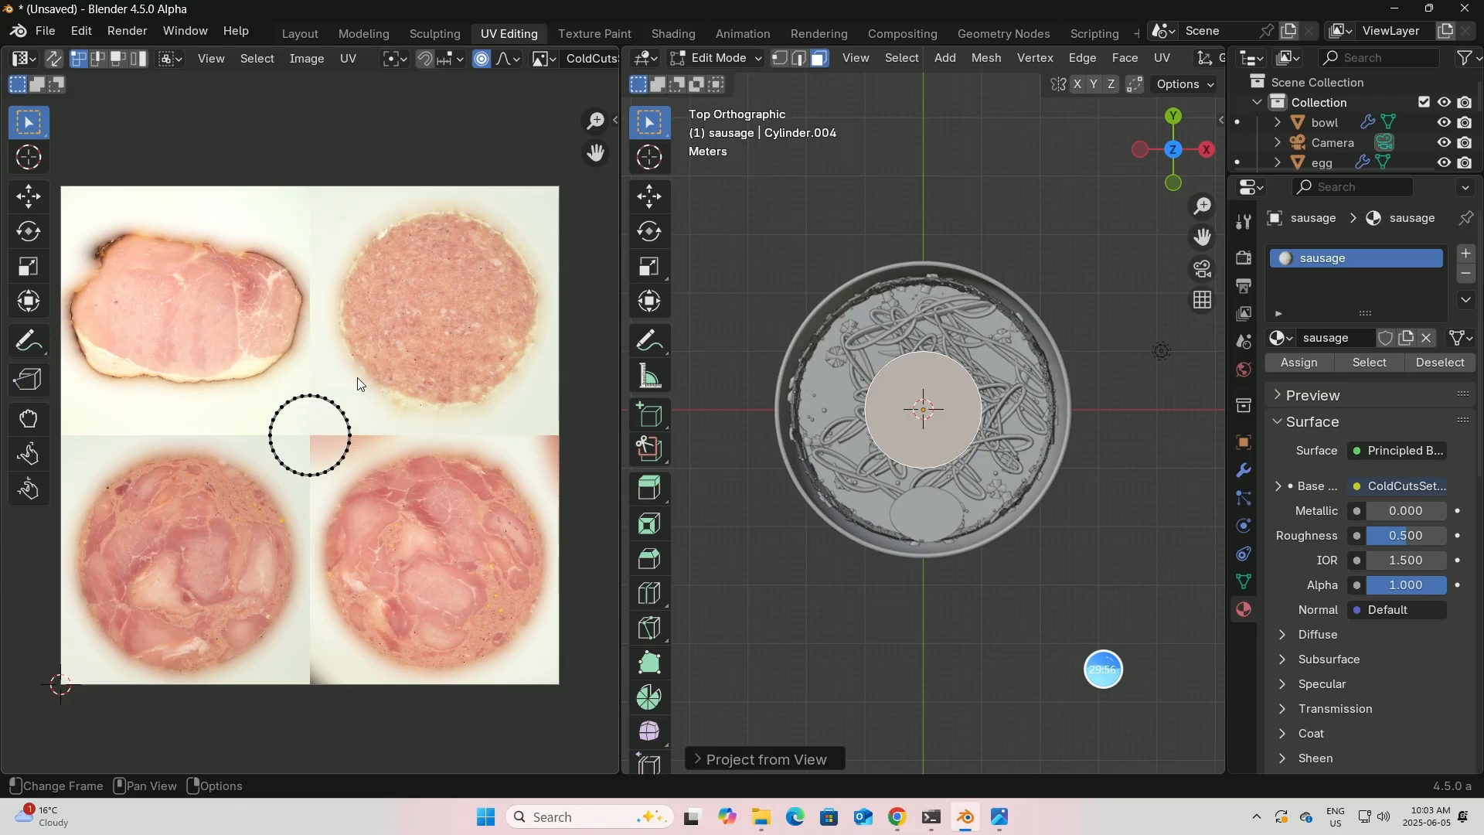
- Move the circular UV island onto the lower-left cold cut slice and enlarge it about 2.5 times to fit, then return to the Layout workspace
{"action": "key", "text": "a"}
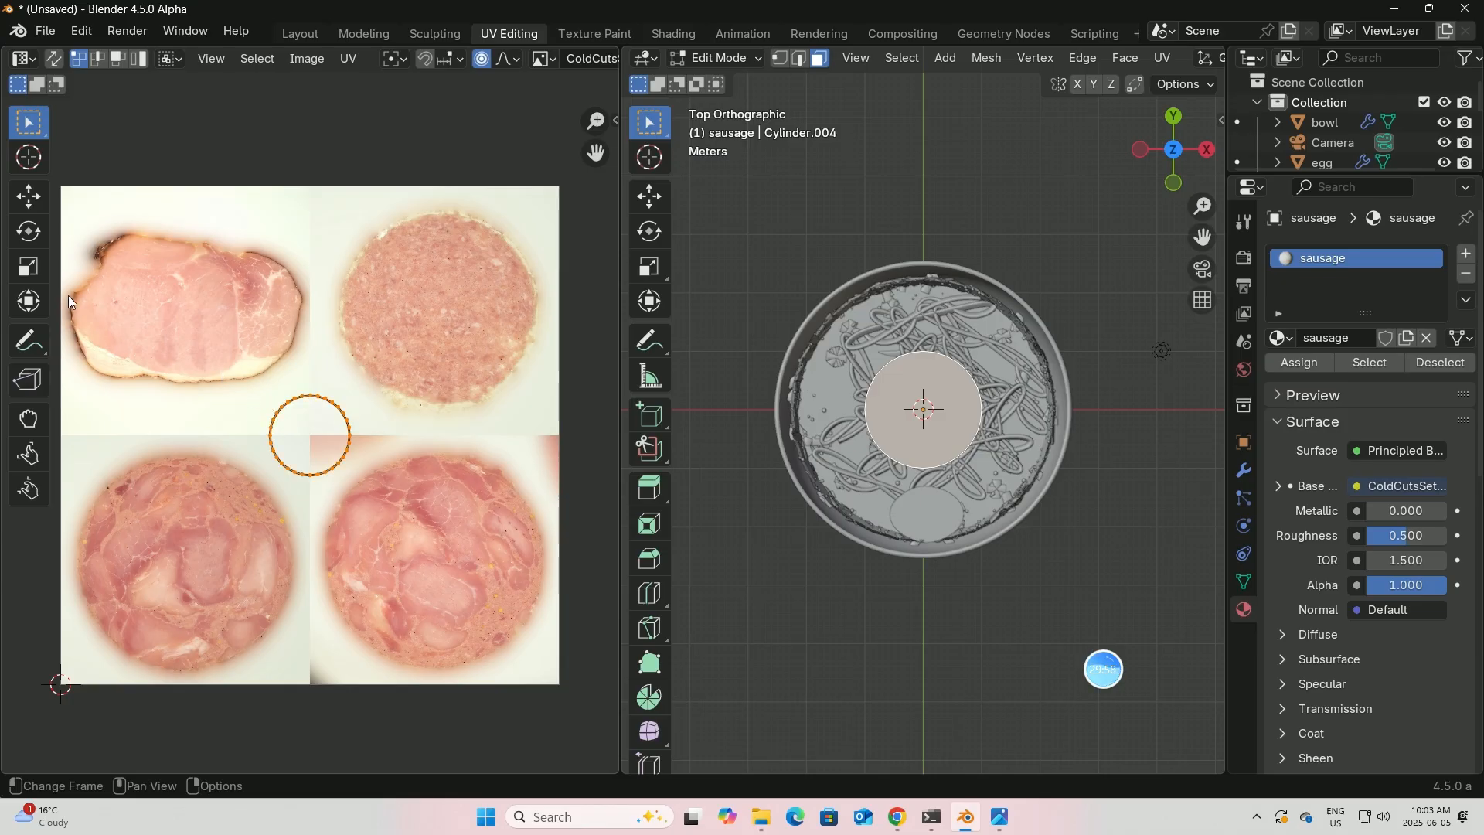
{"action": "left_click", "coordinate": [28, 196]}
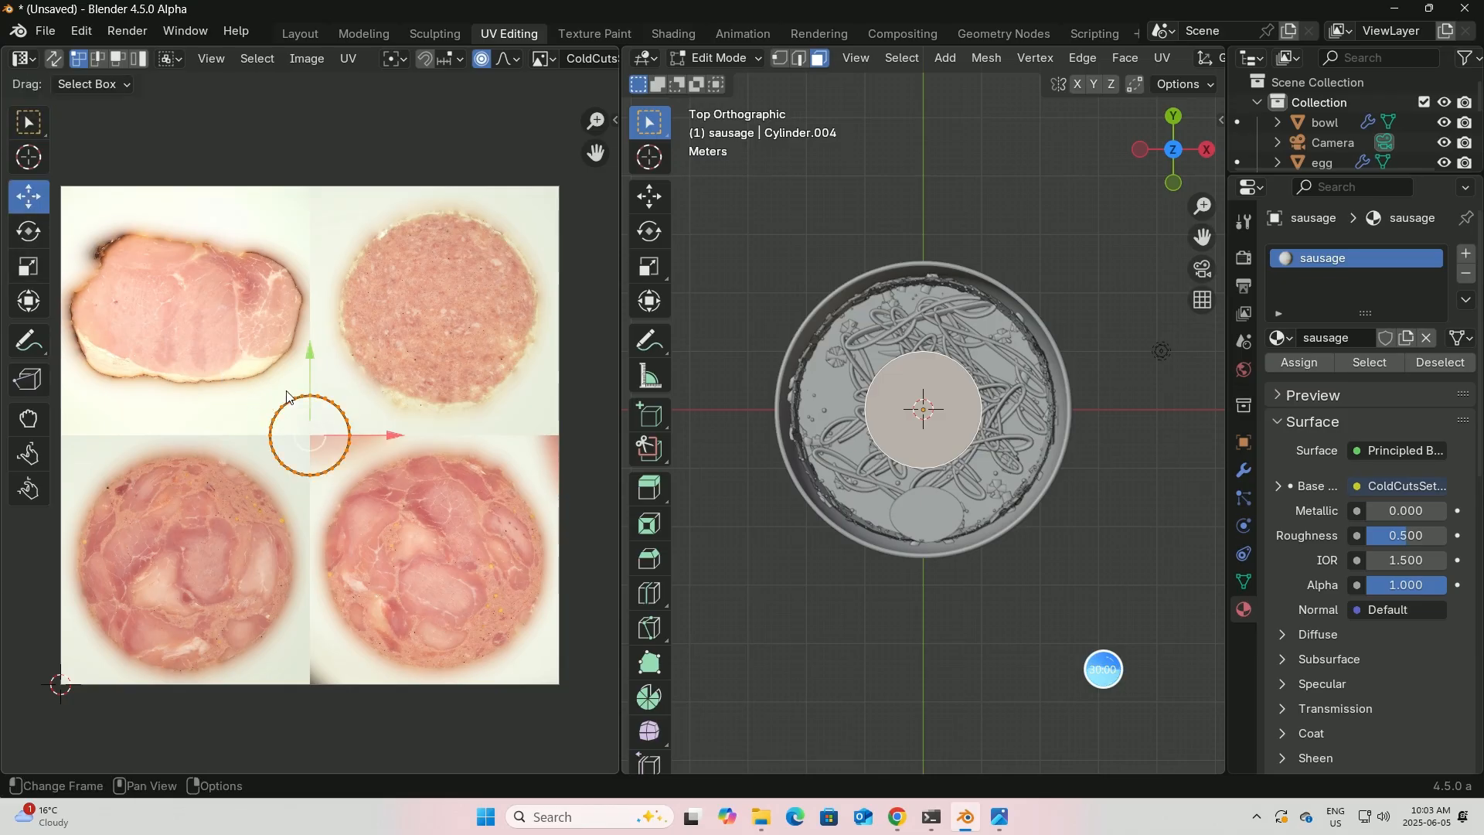
{"action": "left_click_drag", "start_coordinate": [312, 429], "coordinate": [170, 566]}
{"action": "left_click", "coordinate": [29, 266]}
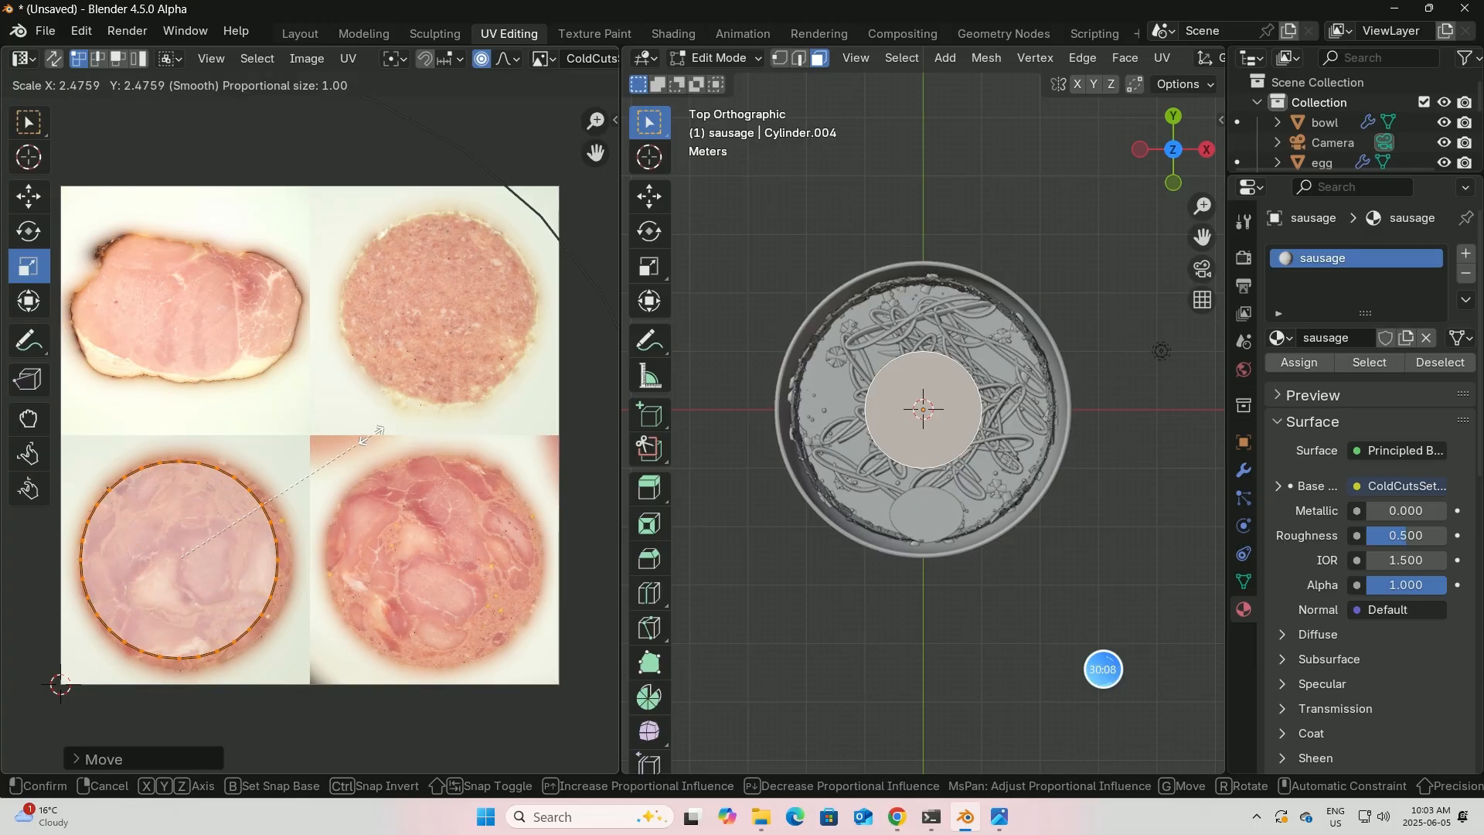
{"action": "left_click", "coordinate": [322, 408]}
{"action": "left_click", "coordinate": [28, 195]}
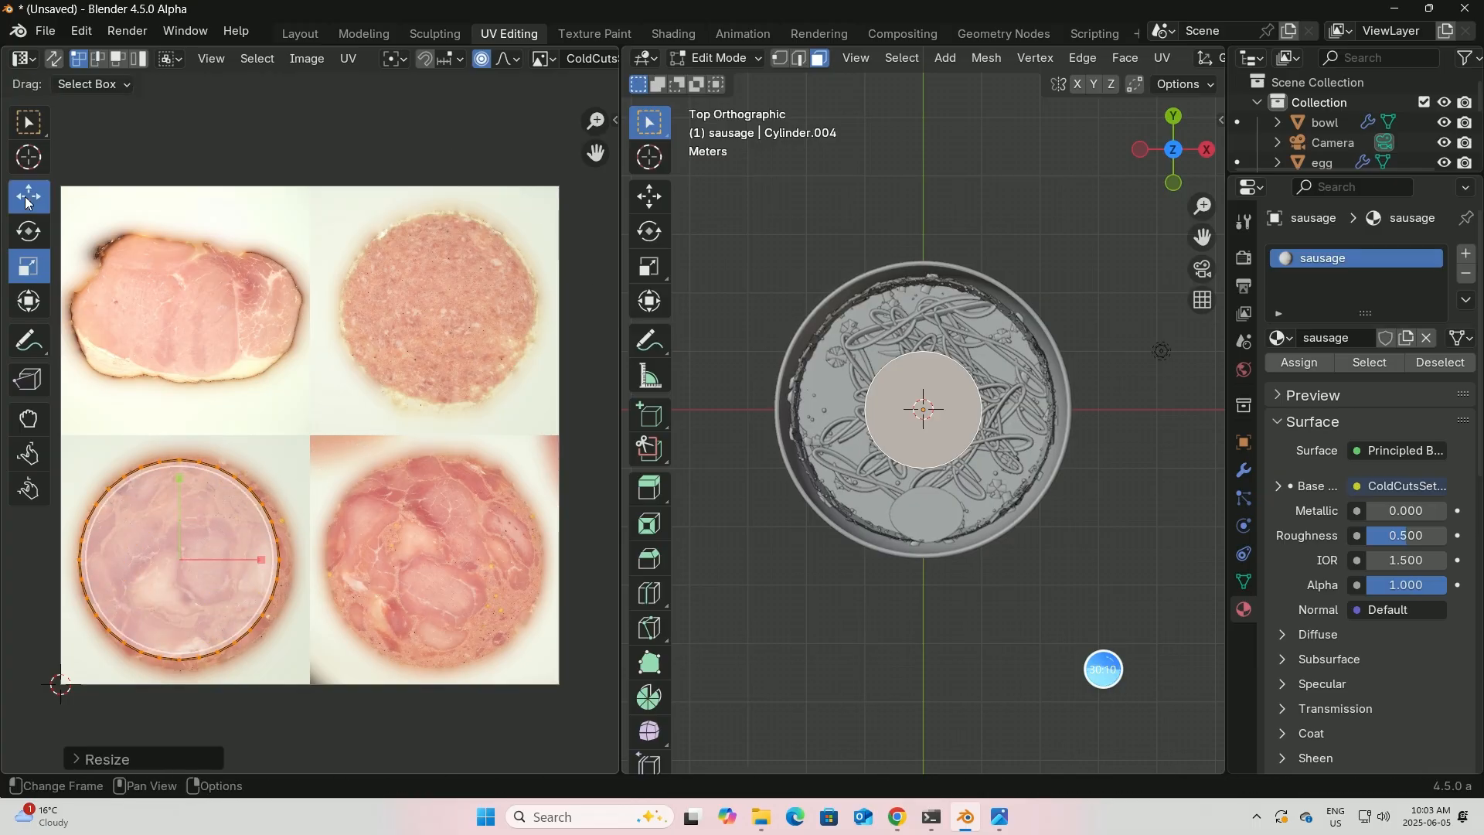
{"action": "left_click_drag", "start_coordinate": [175, 557], "coordinate": [179, 562]}
{"action": "left_click", "coordinate": [299, 34]}
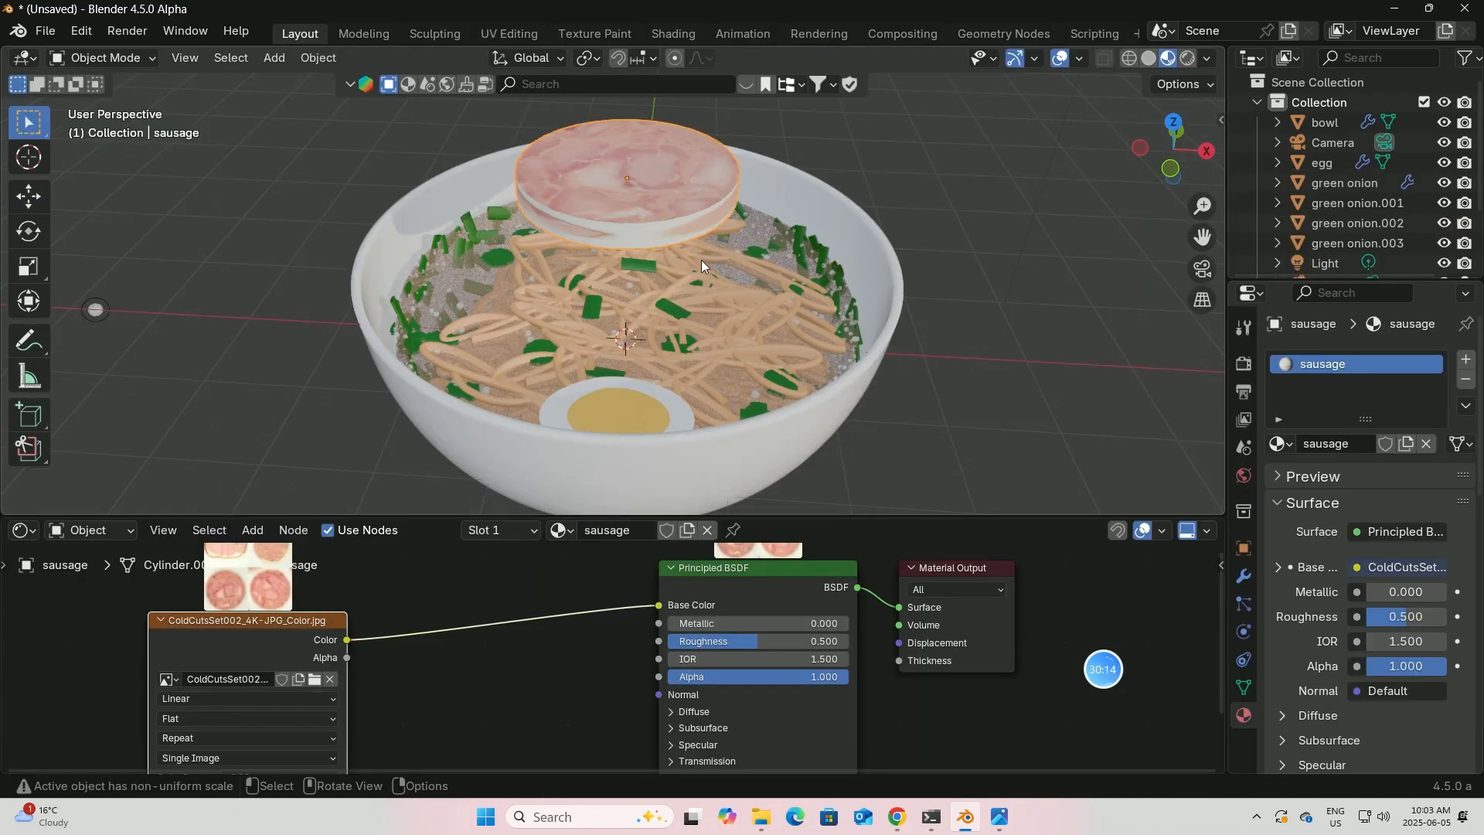
{"action": "middle_click_drag", "start_coordinate": [701, 255], "coordinate": [630, 218]}
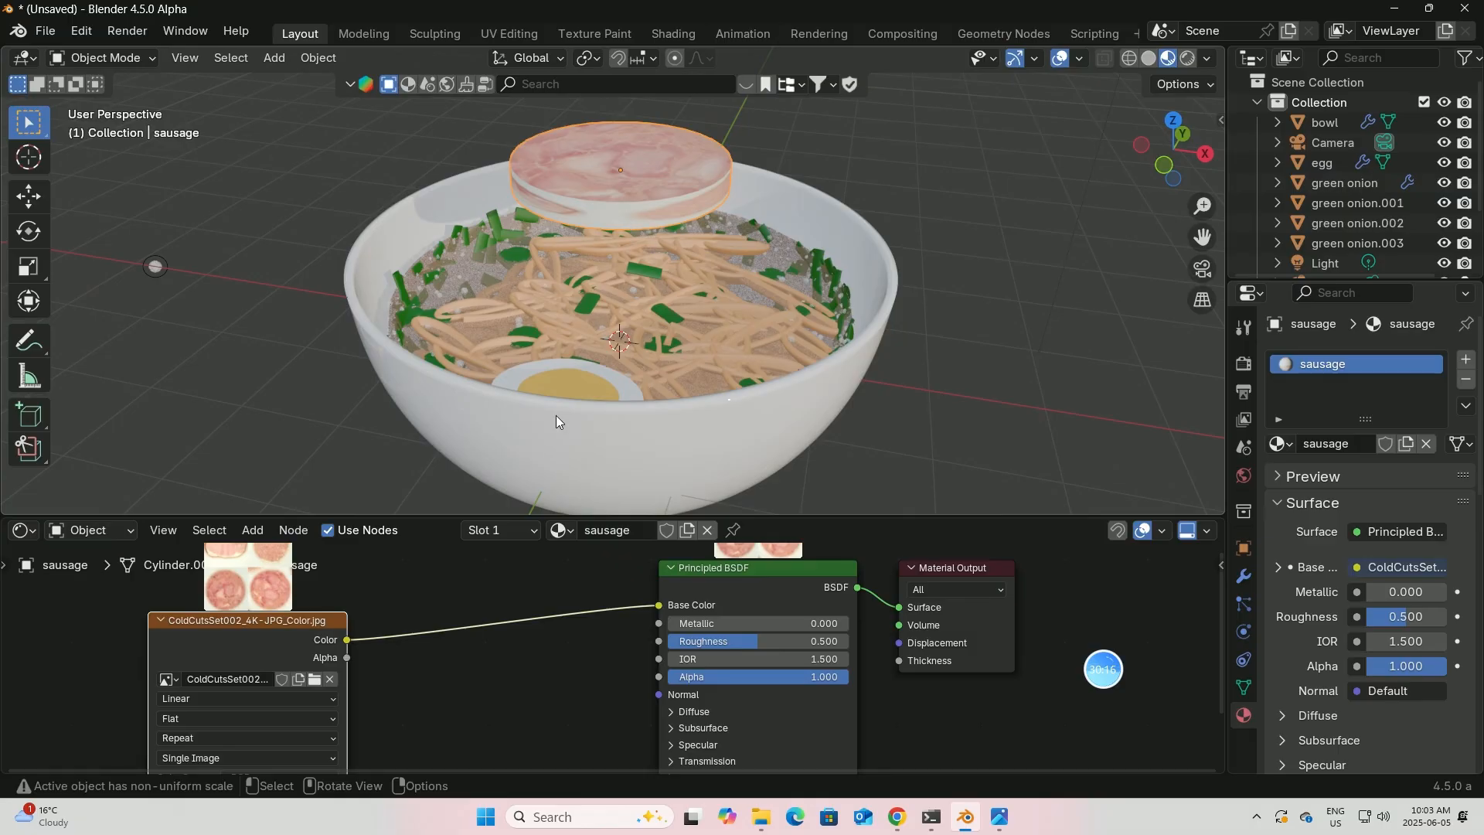
- In Edit Mode, assign the sausage material to the sausage disc's selected upper face
{"action": "left_click", "coordinate": [147, 57]}
{"action": "left_click", "coordinate": [128, 102]}
{"action": "middle_click_drag", "start_coordinate": [757, 245], "coordinate": [515, 124]}
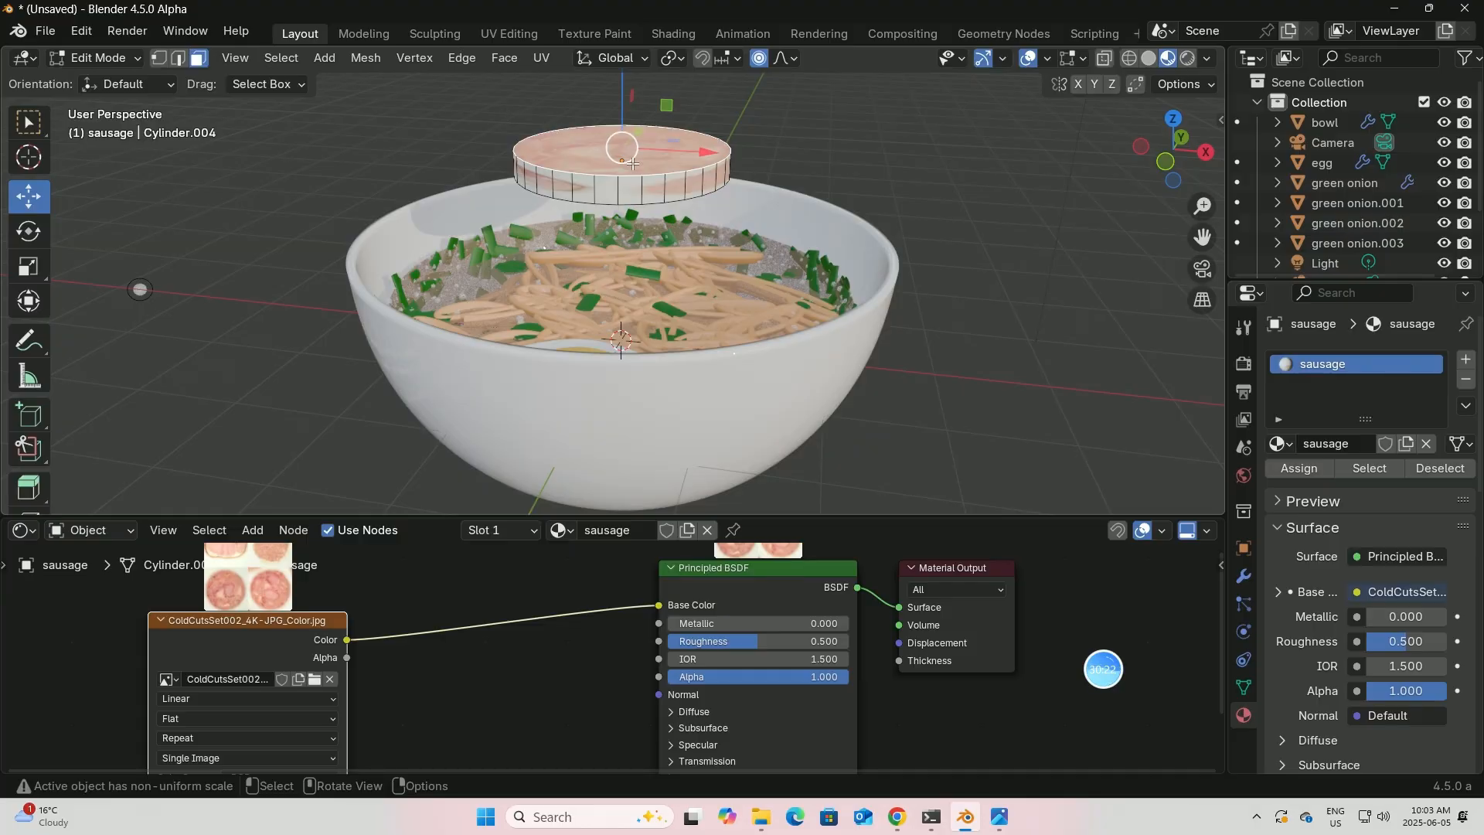
{"action": "middle_click_drag", "start_coordinate": [624, 158], "coordinate": [796, 287]}
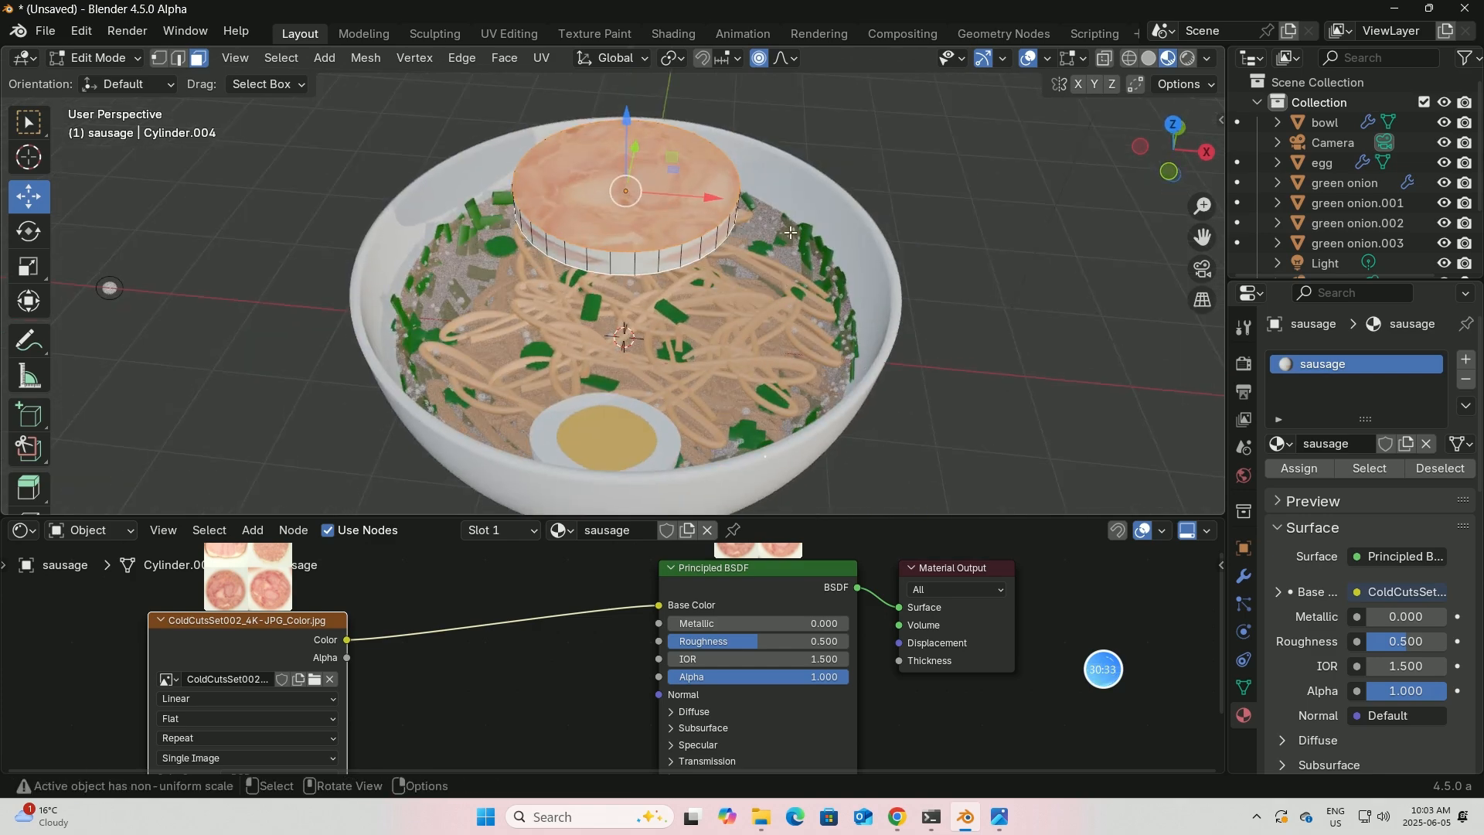
{"action": "left_click", "coordinate": [1303, 471]}
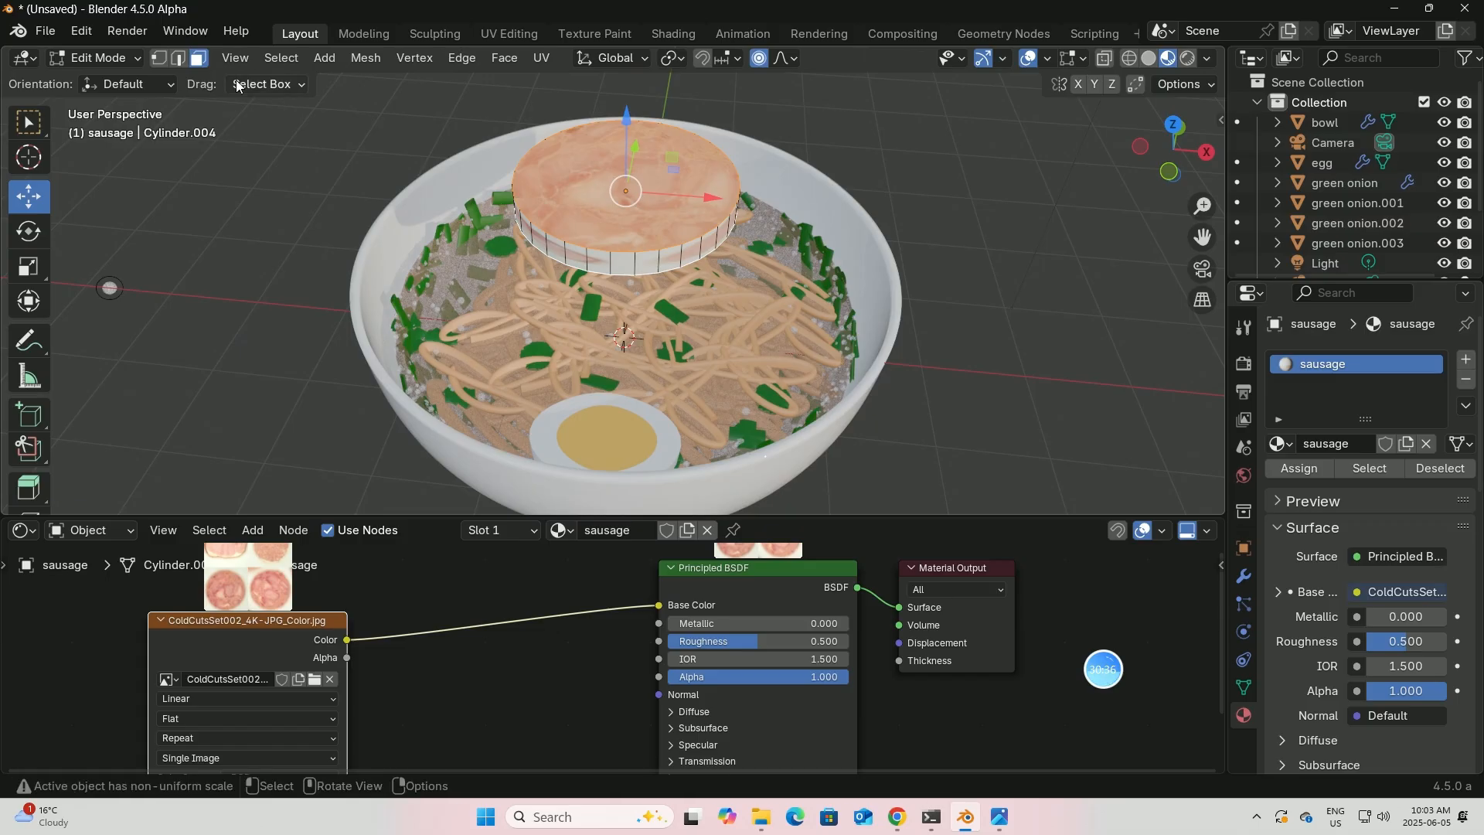
{"action": "middle_click_drag", "start_coordinate": [733, 338], "coordinate": [705, 241]}
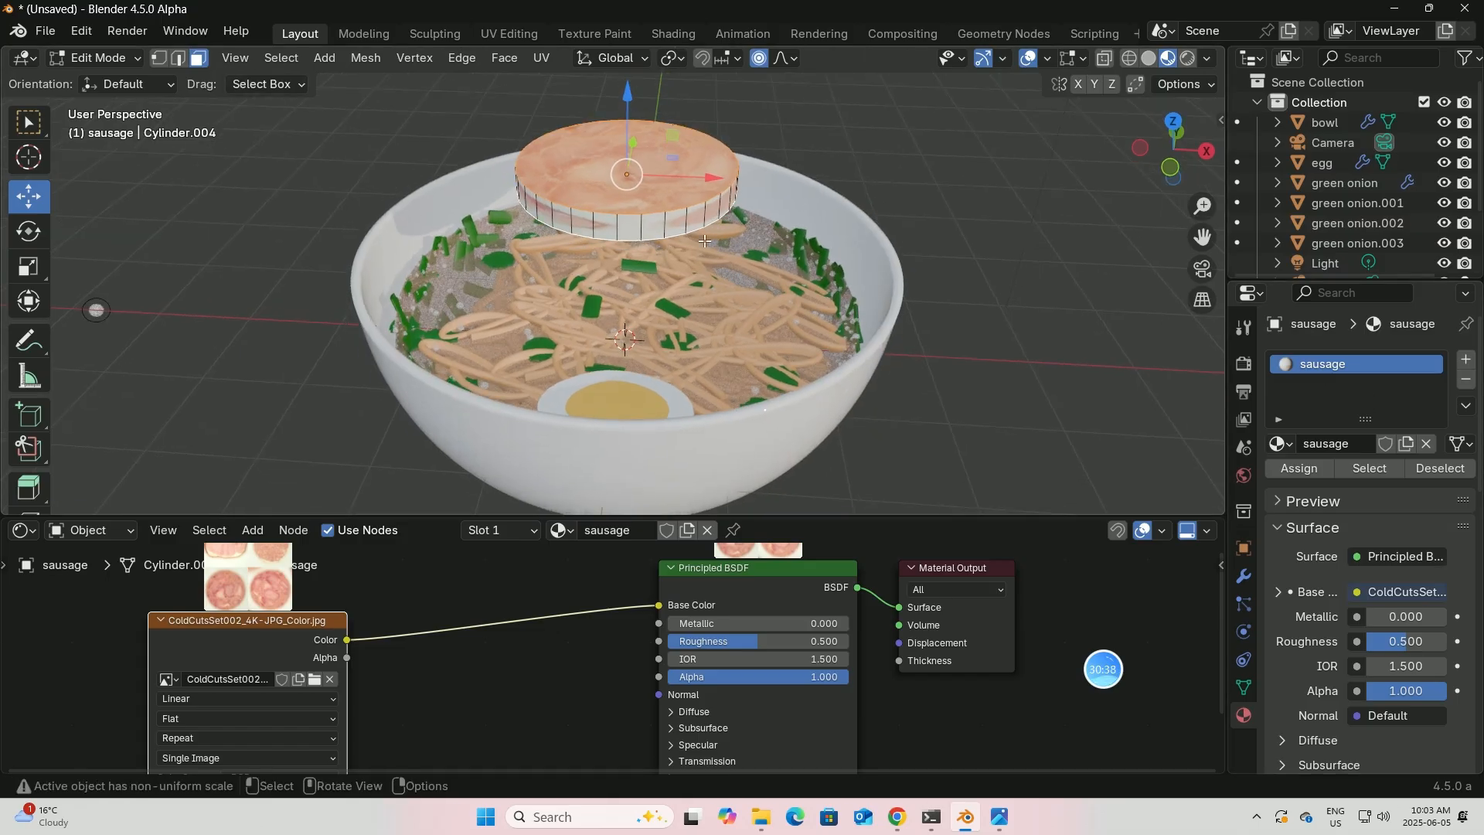
- Add a second material slot to the sausage and link the existing sausage material to it
{"action": "left_click", "coordinate": [1465, 361]}
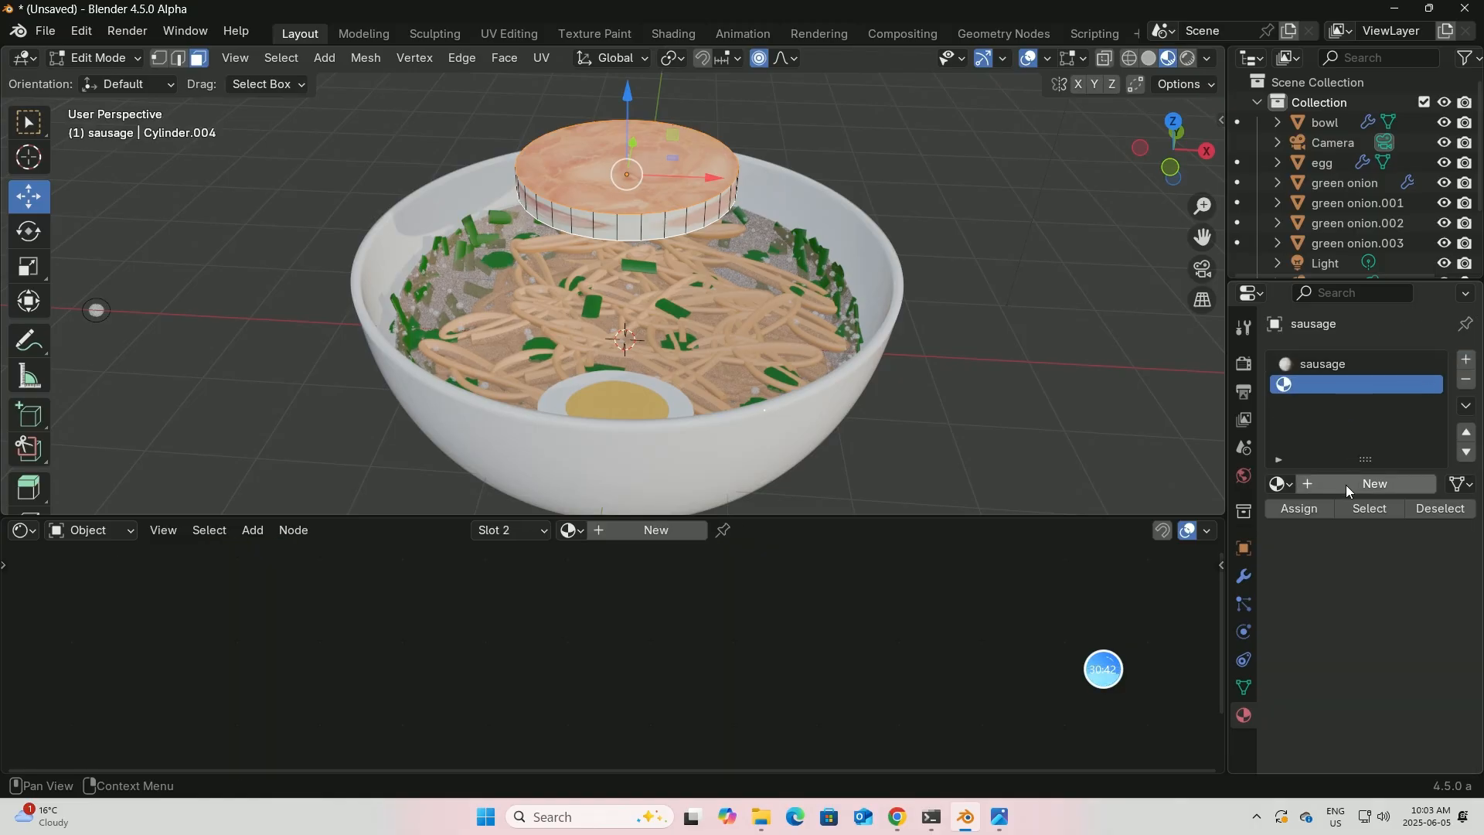
{"action": "left_click", "coordinate": [1281, 483]}
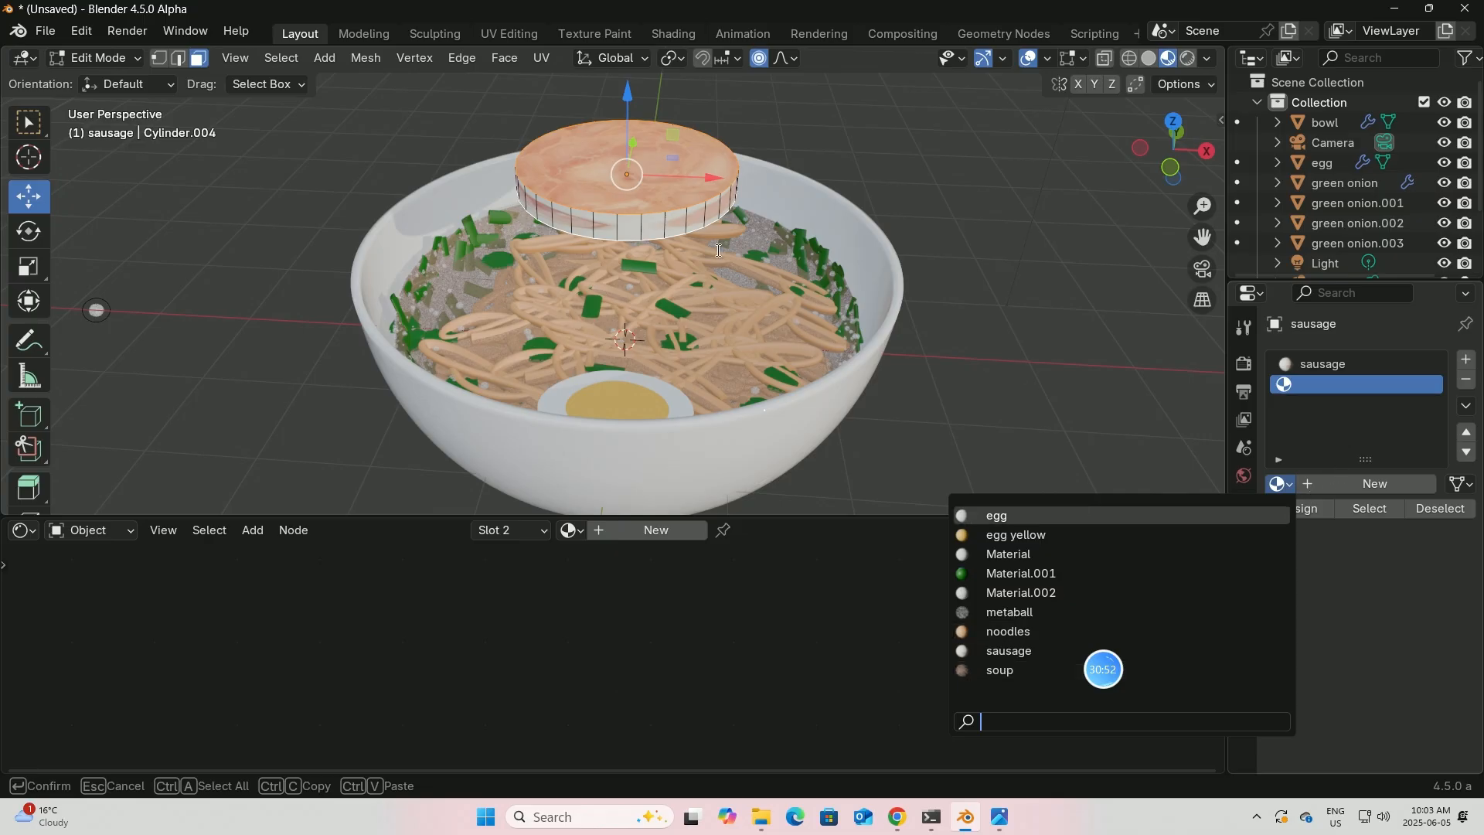
{"action": "left_click", "coordinate": [601, 165]}
{"action": "left_click", "coordinate": [596, 166]}
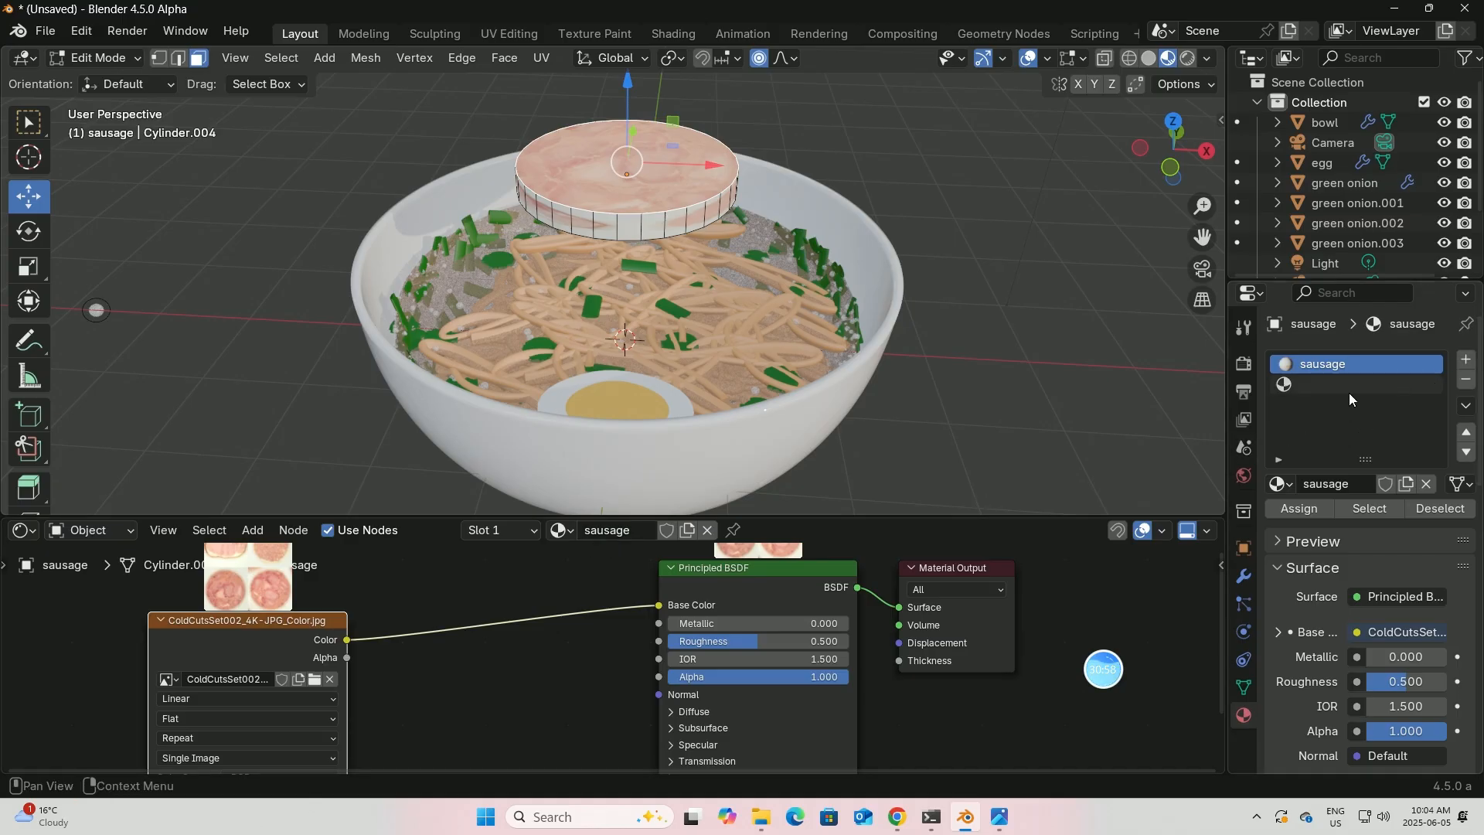
{"action": "left_click", "coordinate": [1312, 386]}
{"action": "left_click", "coordinate": [1280, 483]}
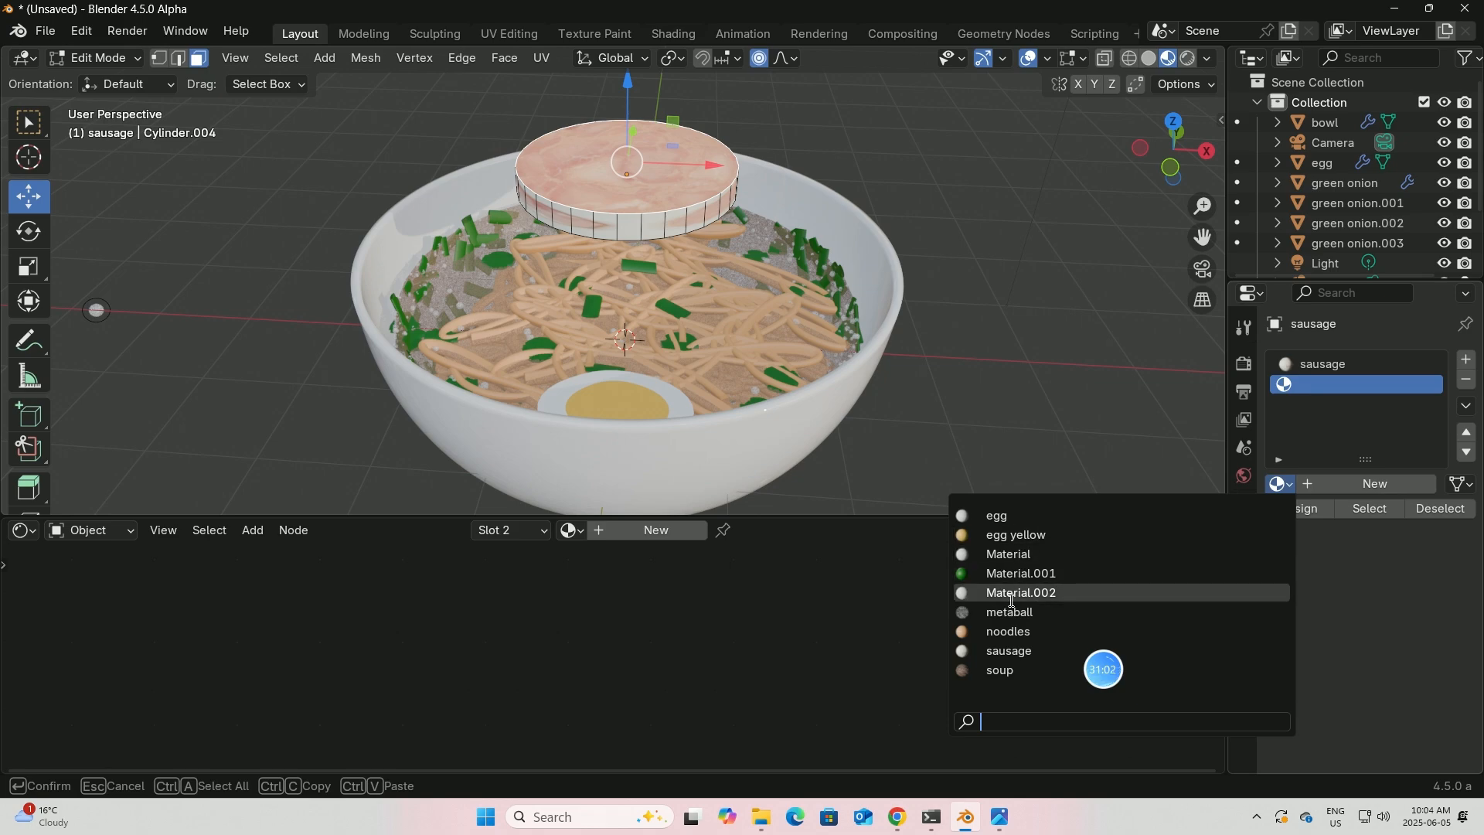
{"action": "left_click", "coordinate": [1015, 654]}
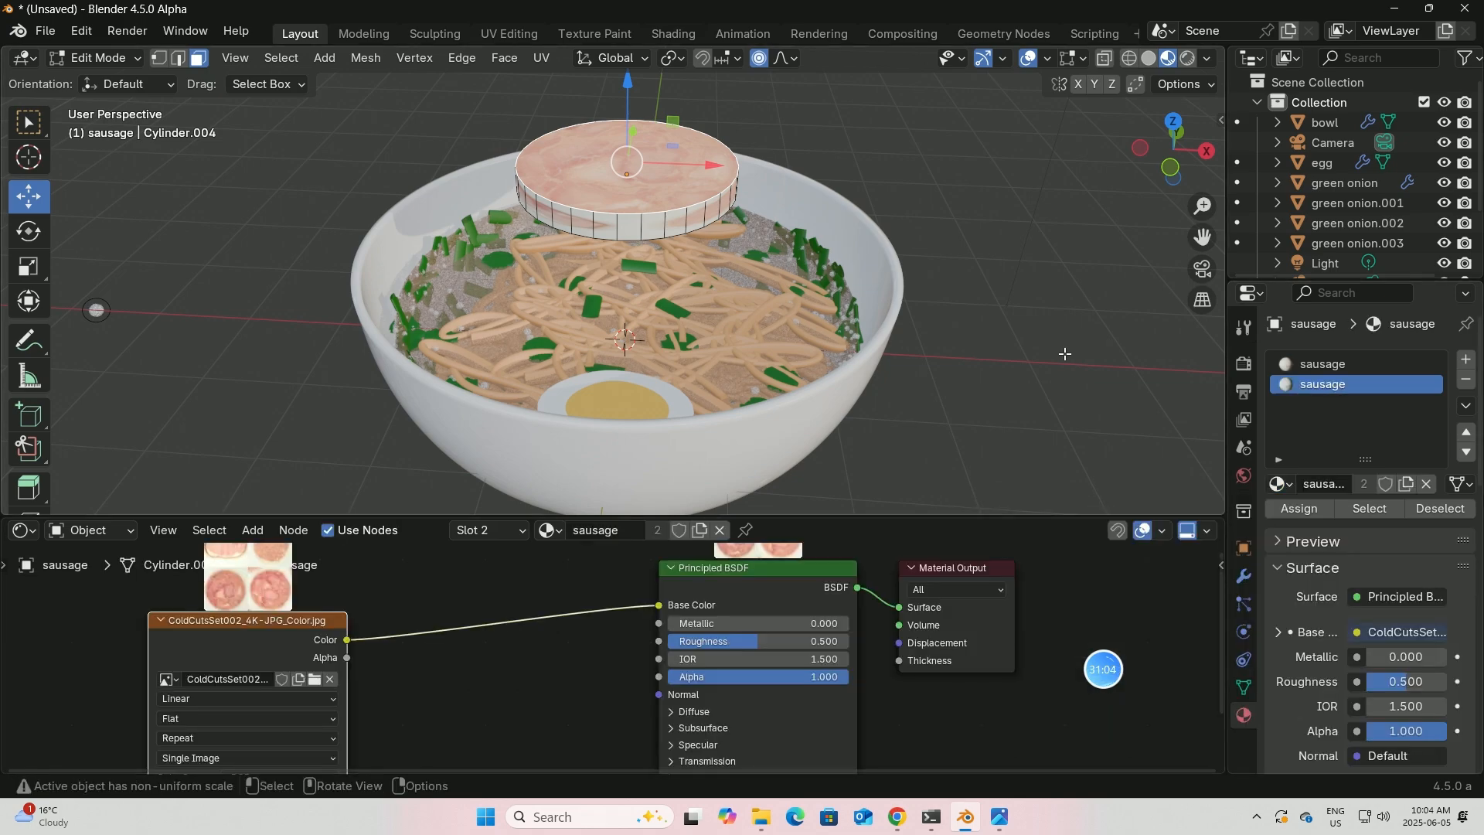
{"action": "middle_click_drag", "start_coordinate": [641, 172], "coordinate": [612, 189]}
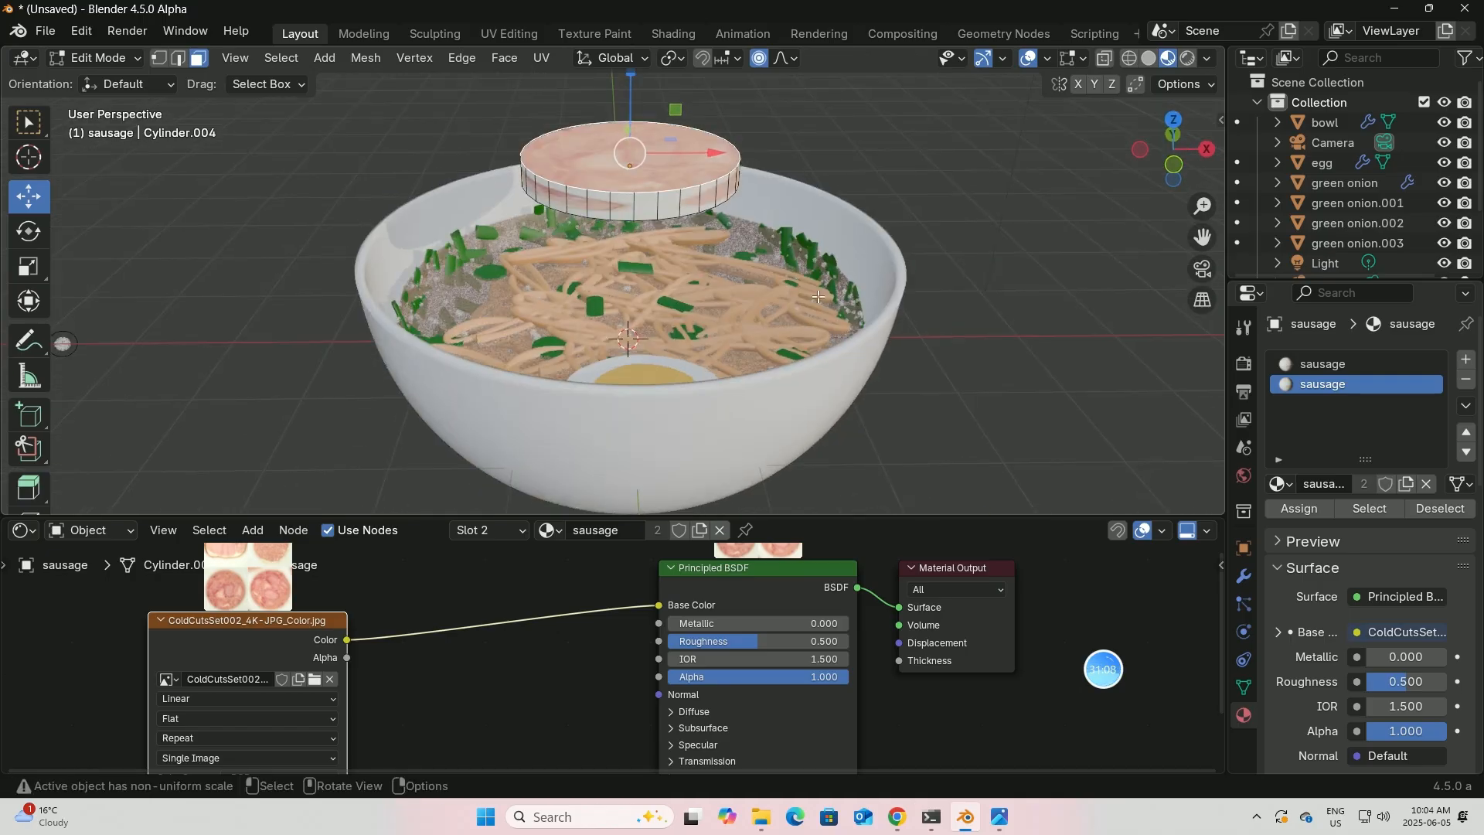
- With the first sausage slot active, move the Image Texture node closer to the Principled BSDF and turn off proportional editing
{"action": "left_click", "coordinate": [1321, 365]}
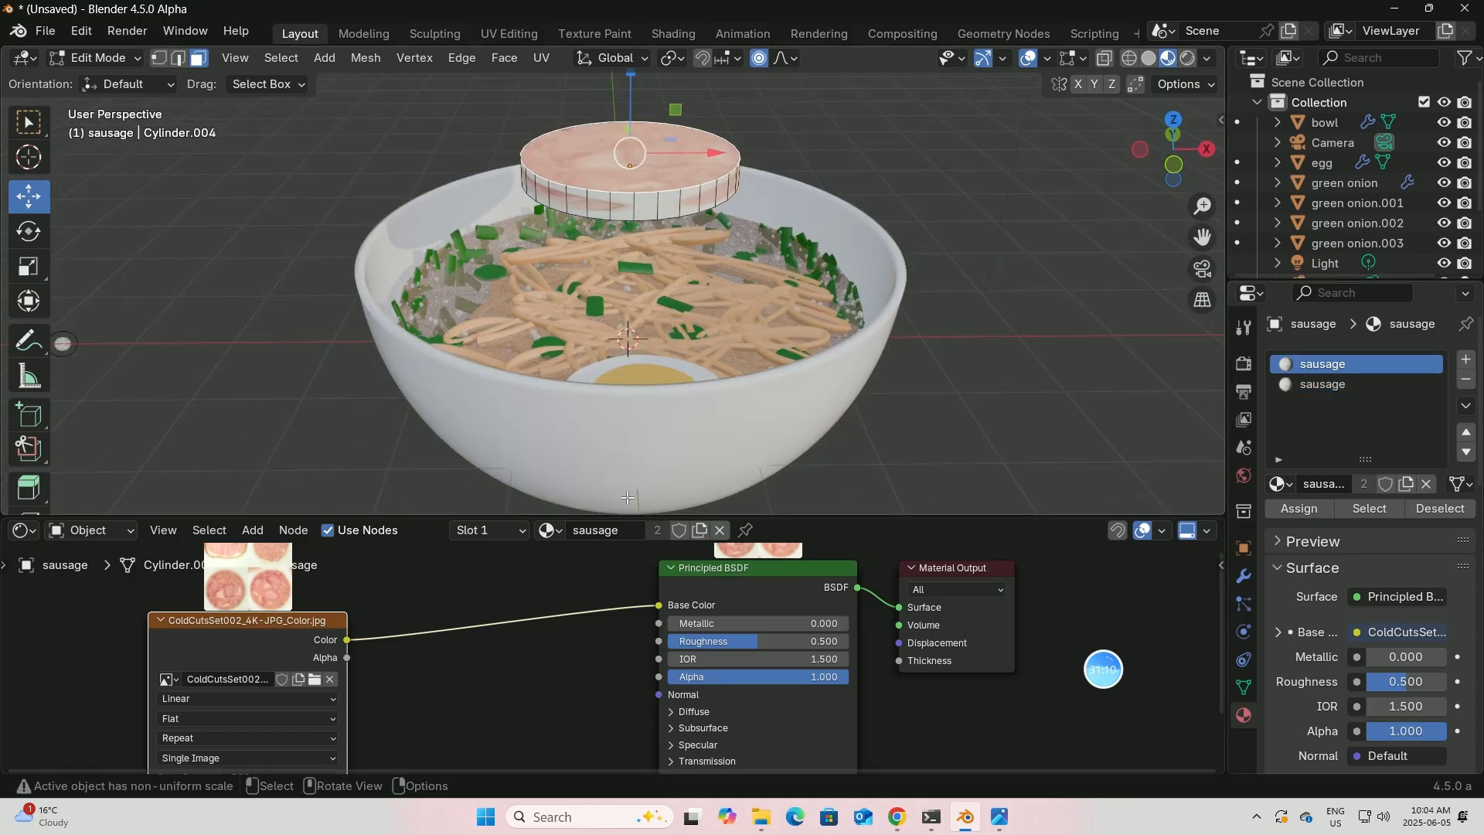
{"action": "left_click_drag", "start_coordinate": [308, 623], "coordinate": [403, 609]}
{"action": "key", "text": "o"}
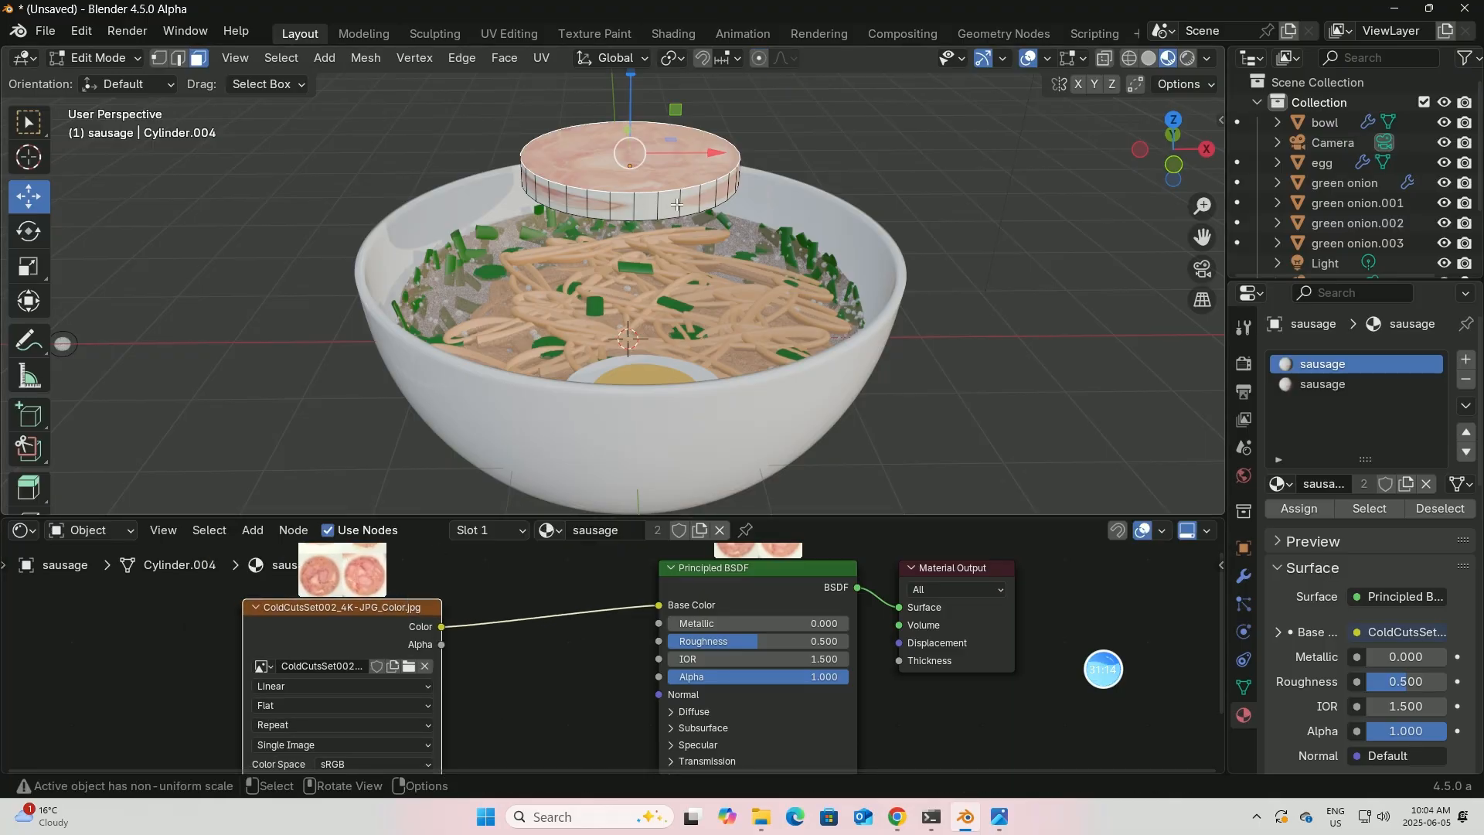
- Invert the selection to the sausage's side and bottom faces and unwrap them with Cylinder Projection in the UV Editing workspace
{"action": "left_click", "coordinate": [296, 60]}
{"action": "left_click", "coordinate": [300, 119]}
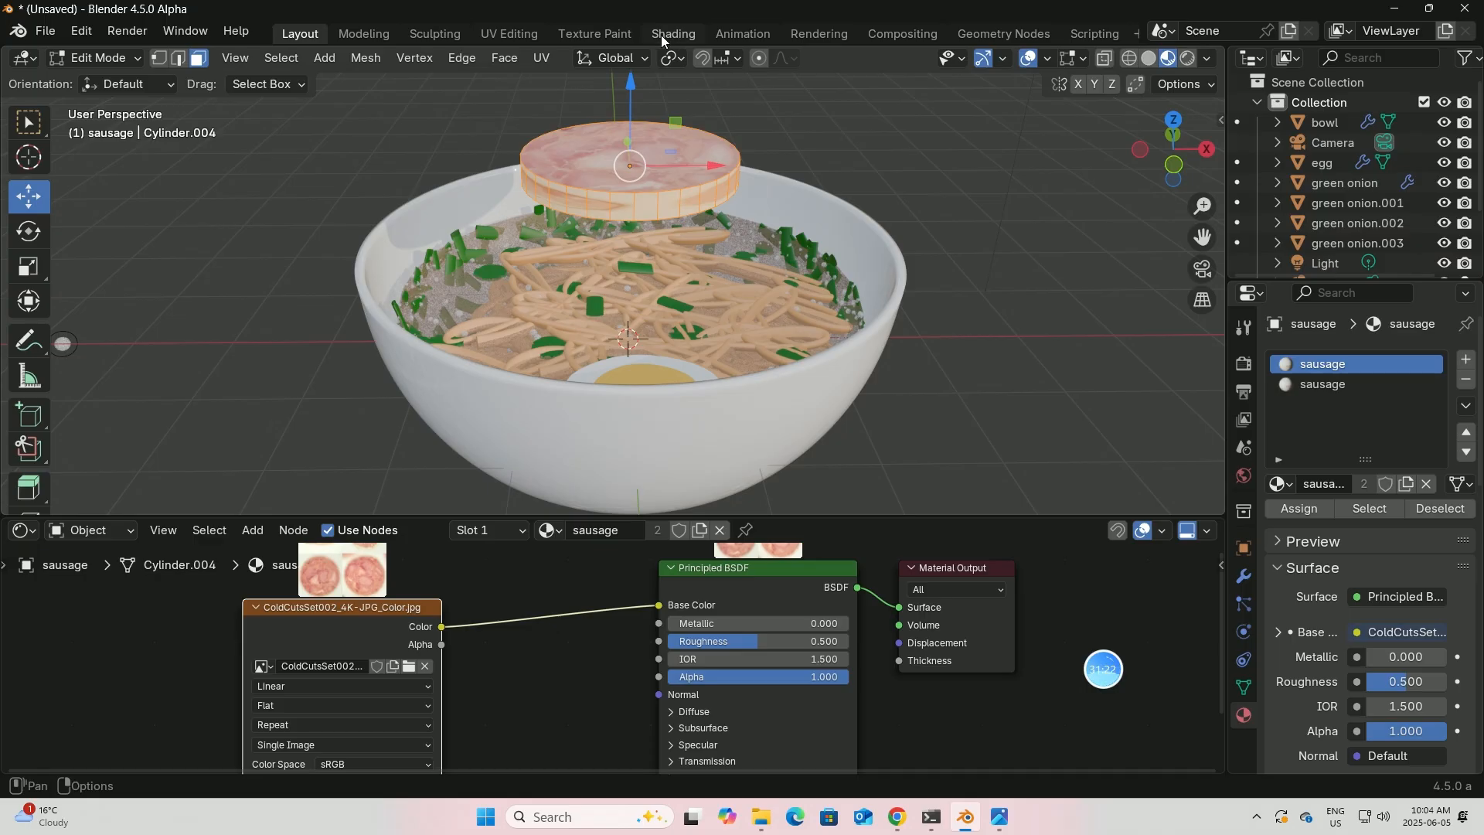
{"action": "left_click", "coordinate": [533, 34]}
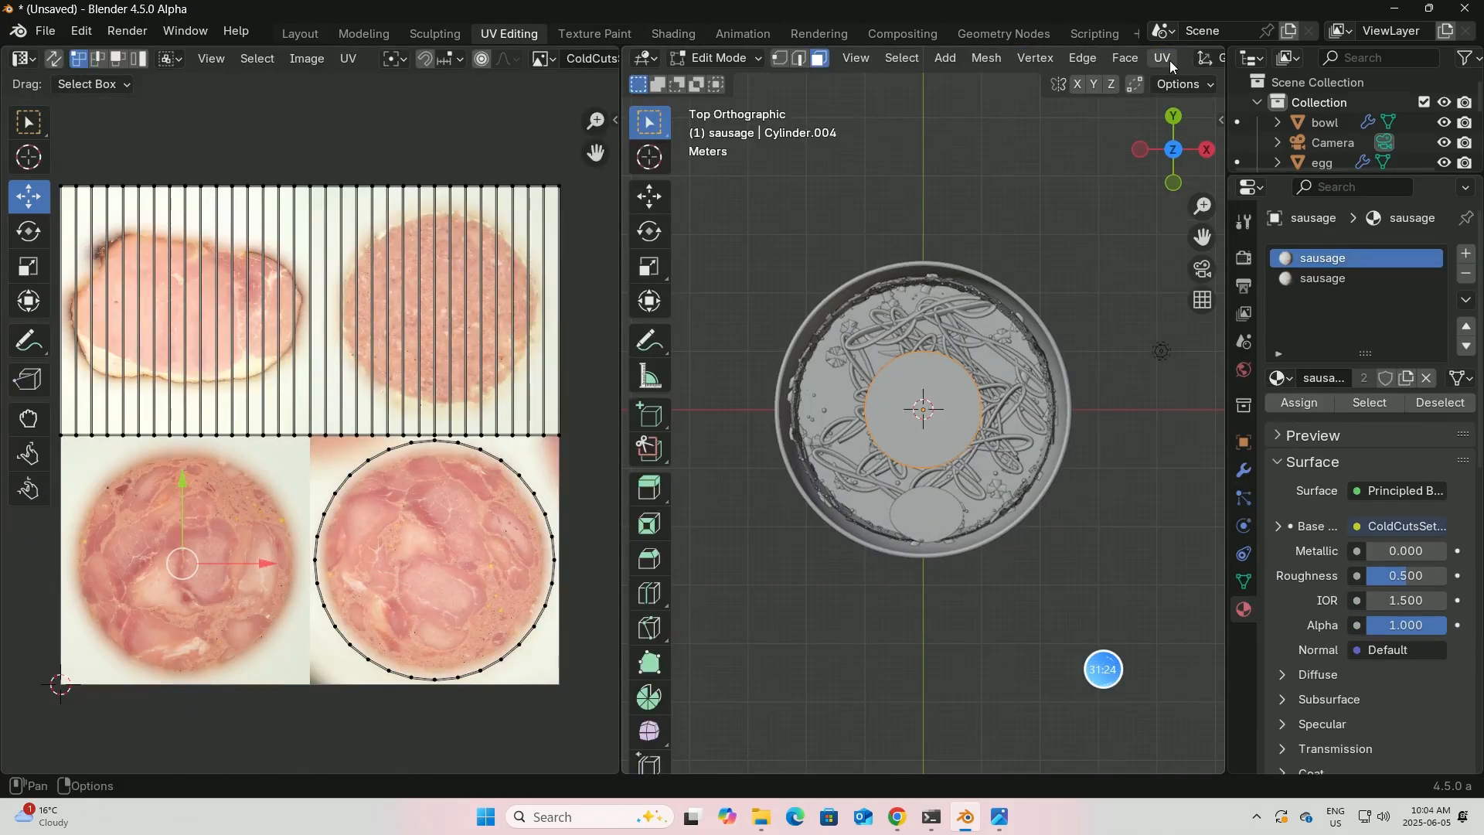
{"action": "middle_click_drag", "start_coordinate": [1060, 271], "coordinate": [1108, 106]}
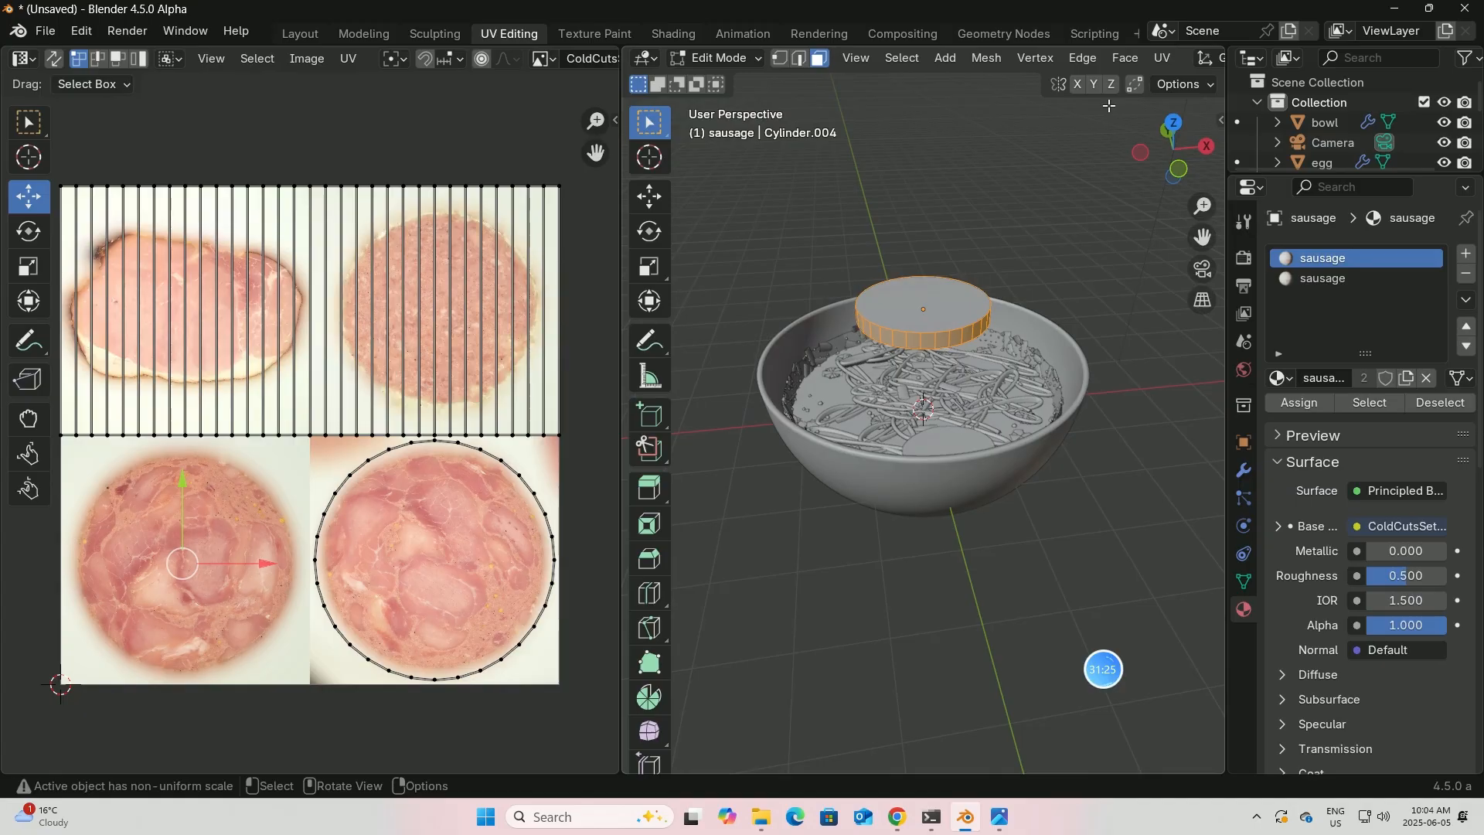
{"action": "left_click", "coordinate": [1162, 59]}
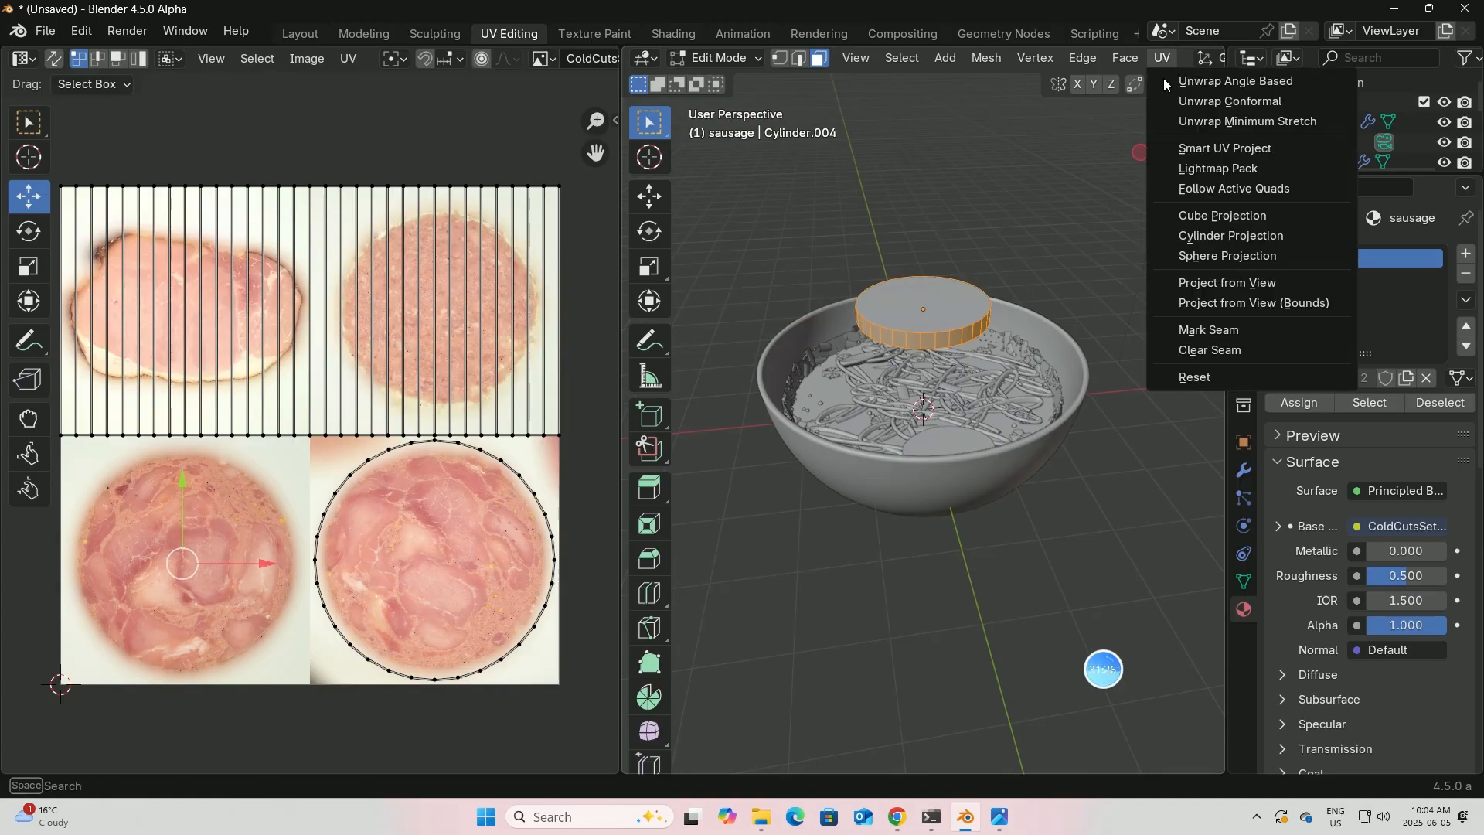
{"action": "left_click", "coordinate": [1202, 237]}
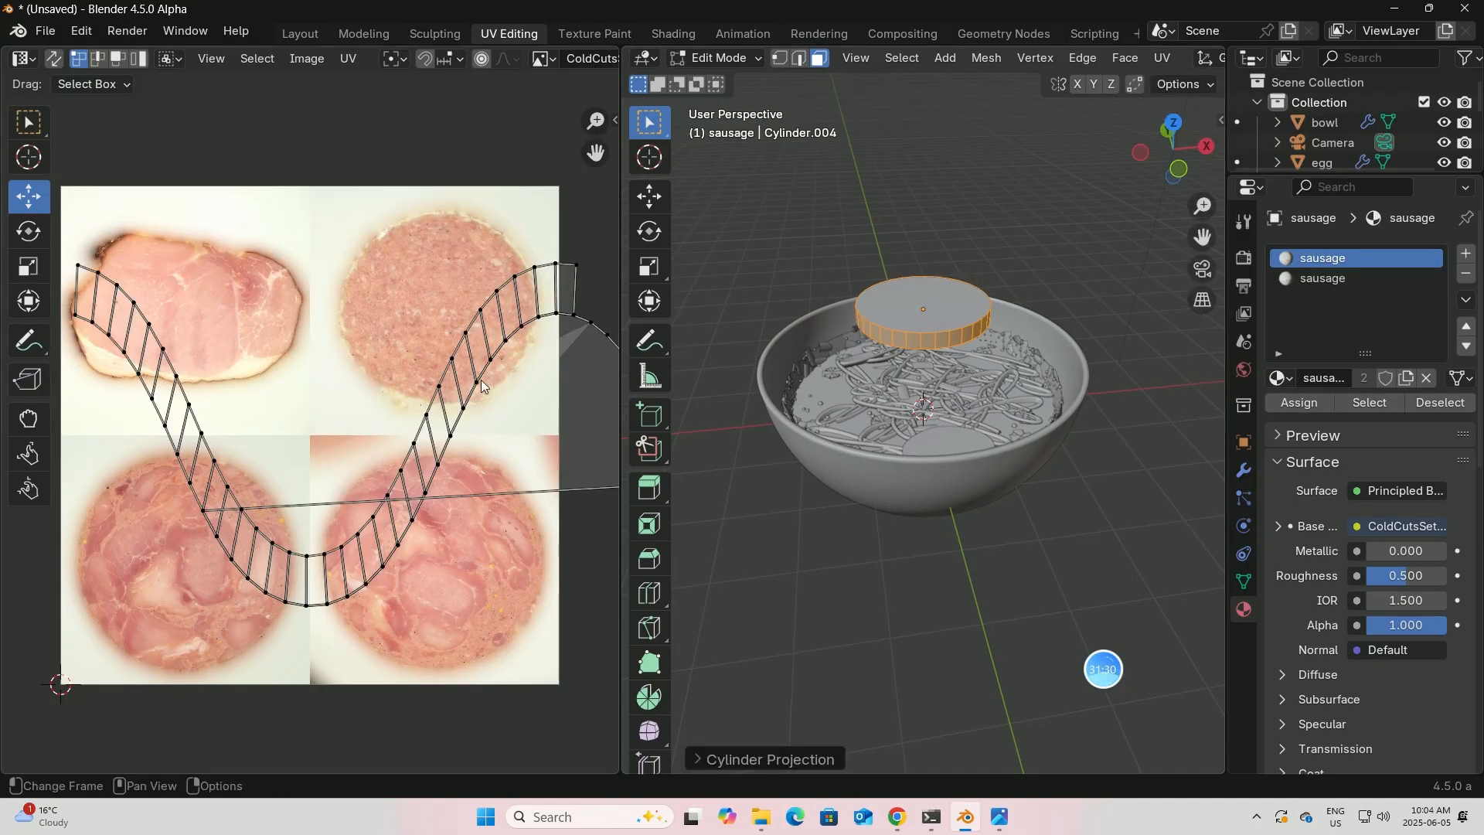
- Scale all the cylinder-projected UVs down slightly in Y and return to the Layout workspace to view the textured sausage
{"action": "scroll", "coordinate": [482, 386], "scroll_direction": "down", "scroll_amount": 2}
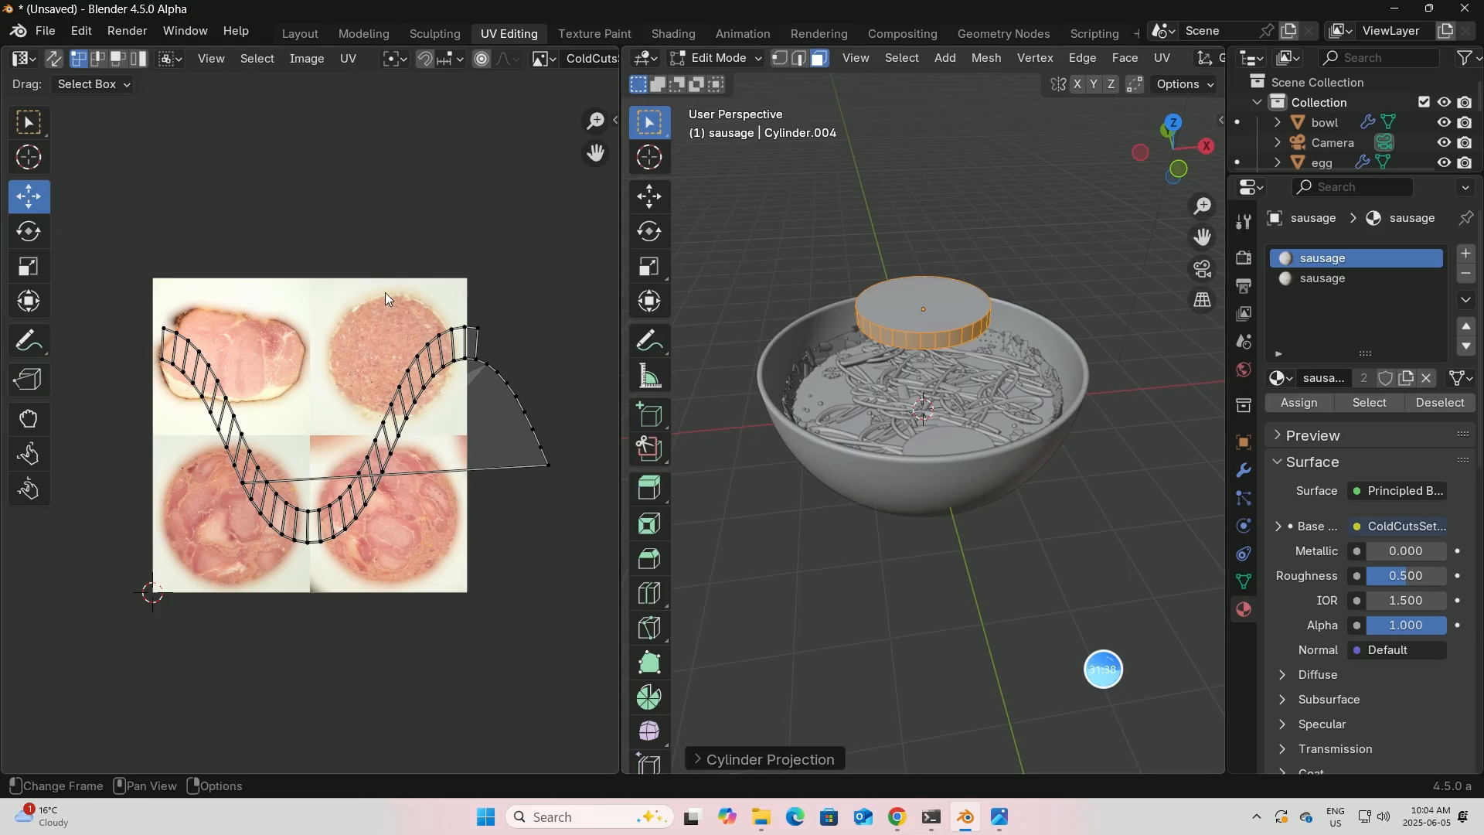
{"action": "left_click", "coordinate": [29, 266]}
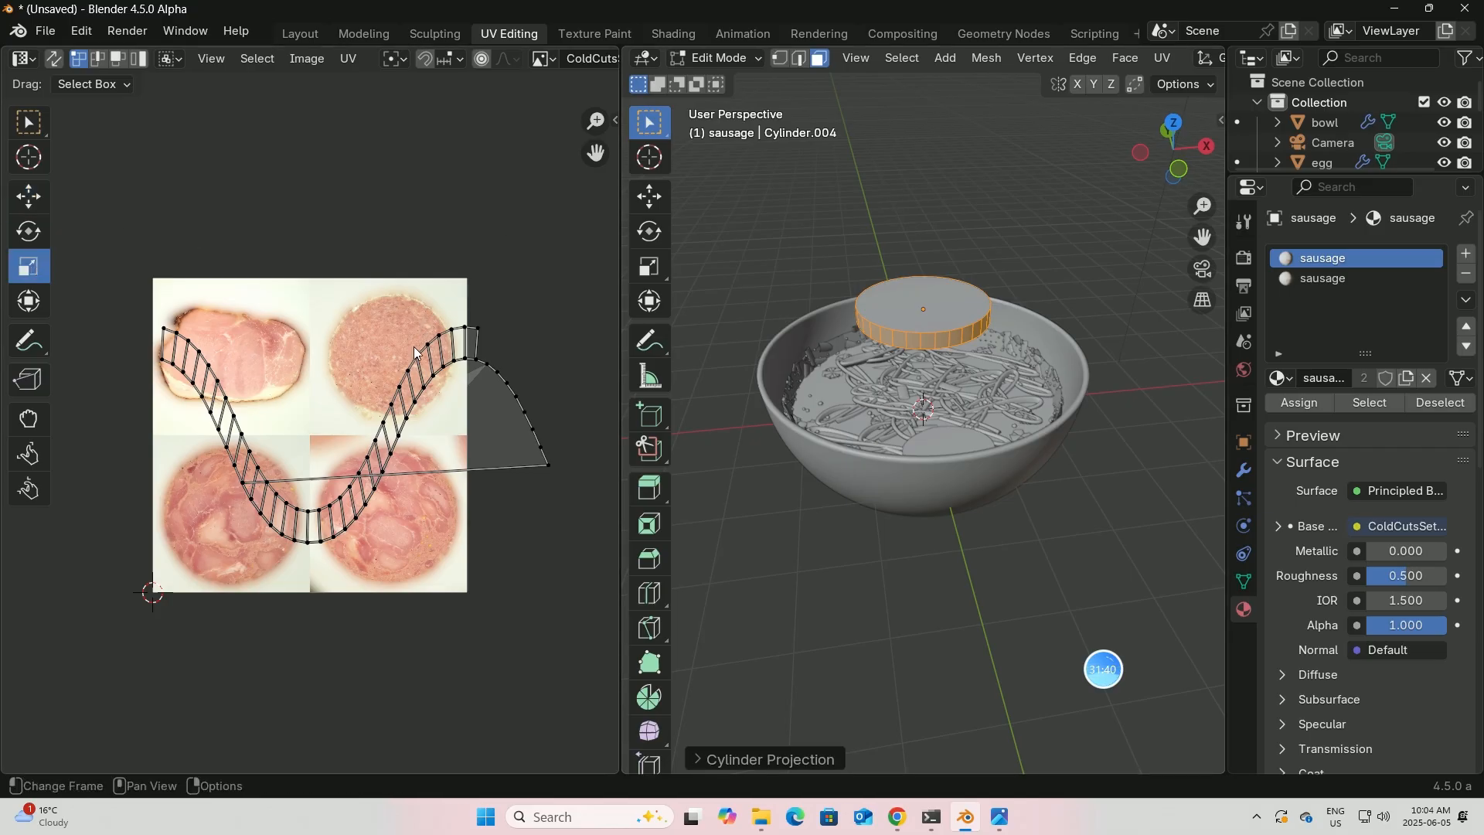
{"action": "key", "text": "a"}
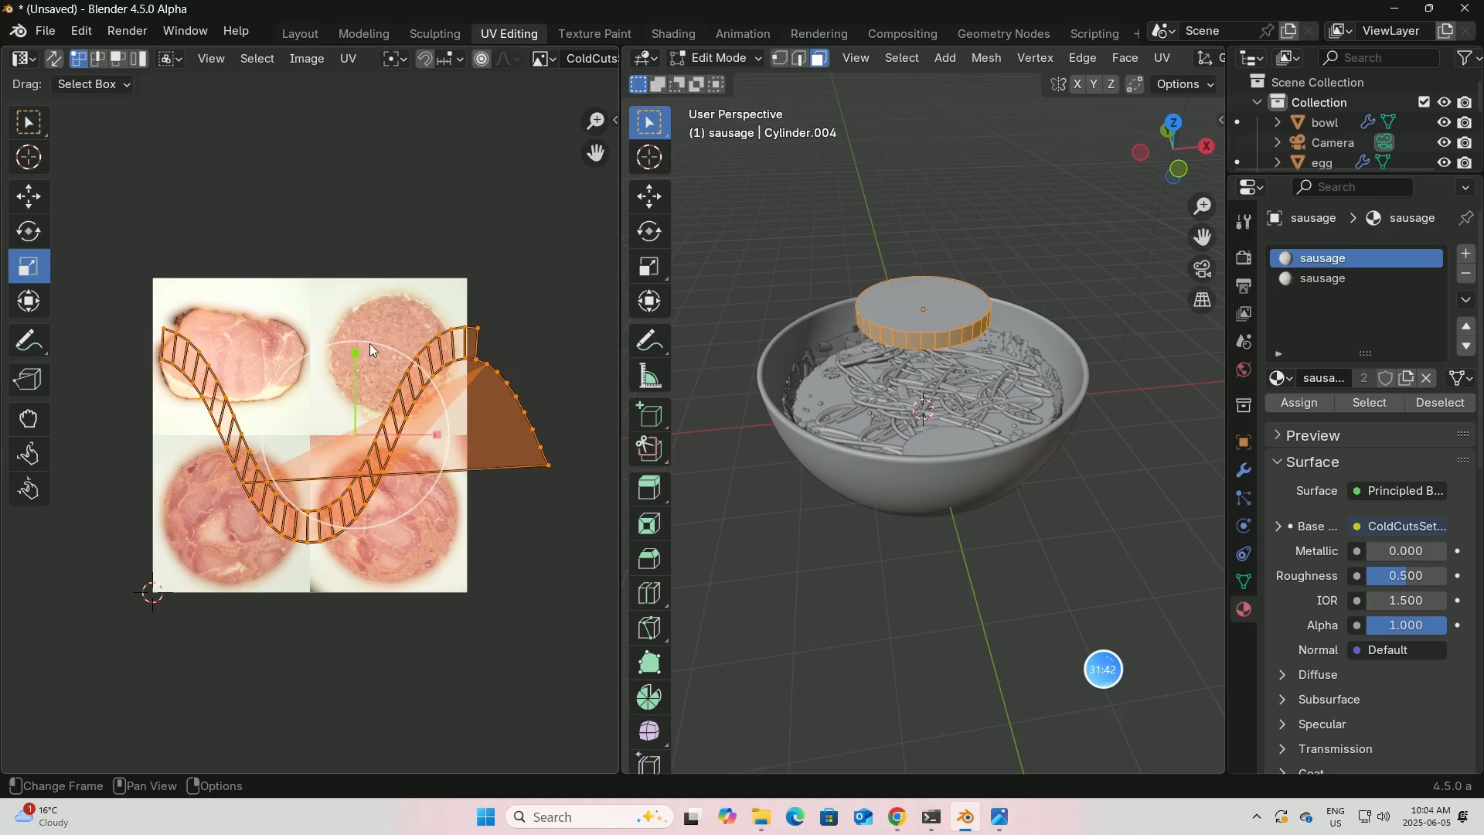
{"action": "left_click_drag", "start_coordinate": [355, 348], "coordinate": [361, 355]}
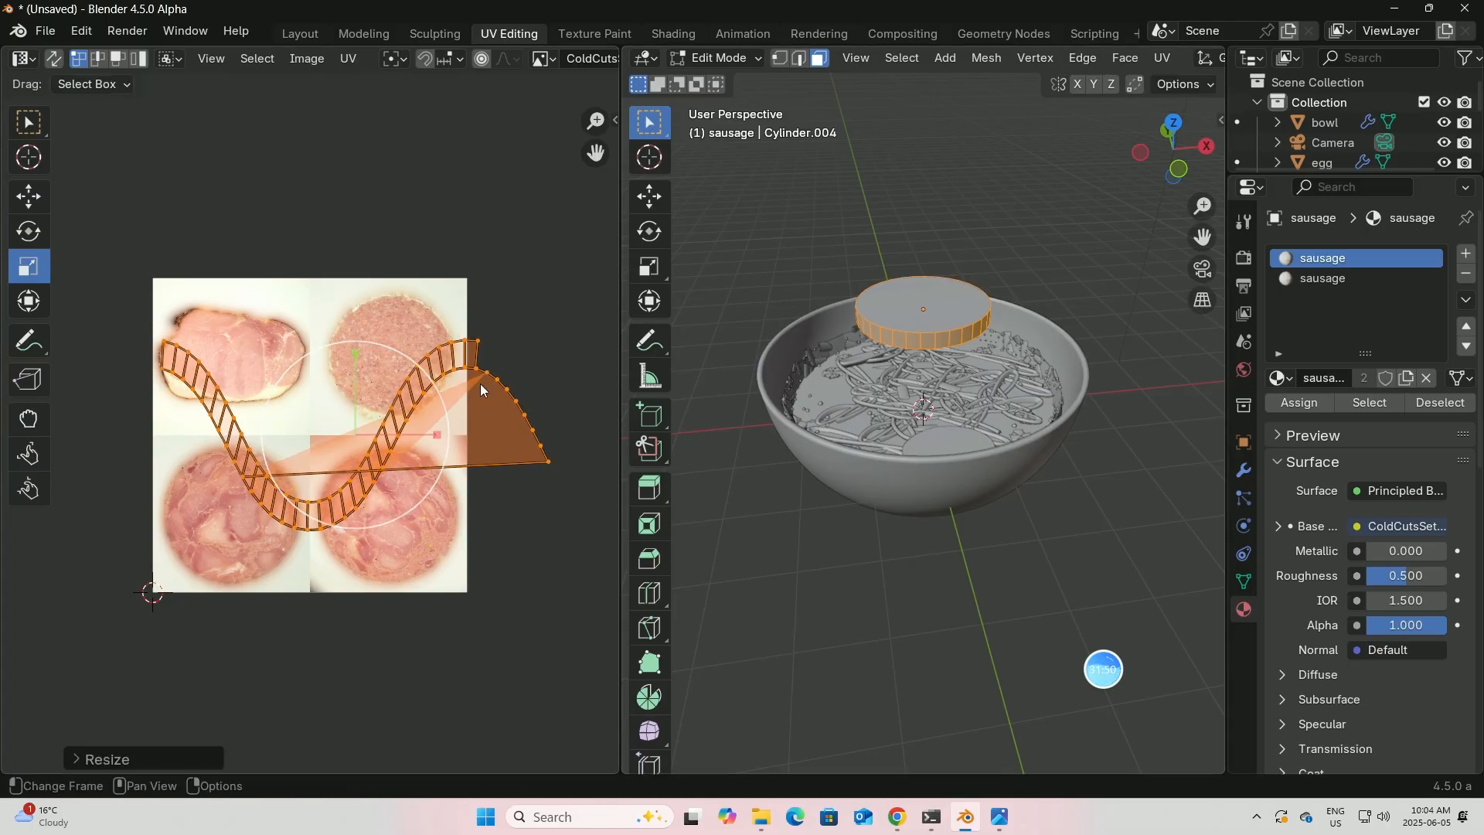
{"action": "left_click", "coordinate": [300, 33]}
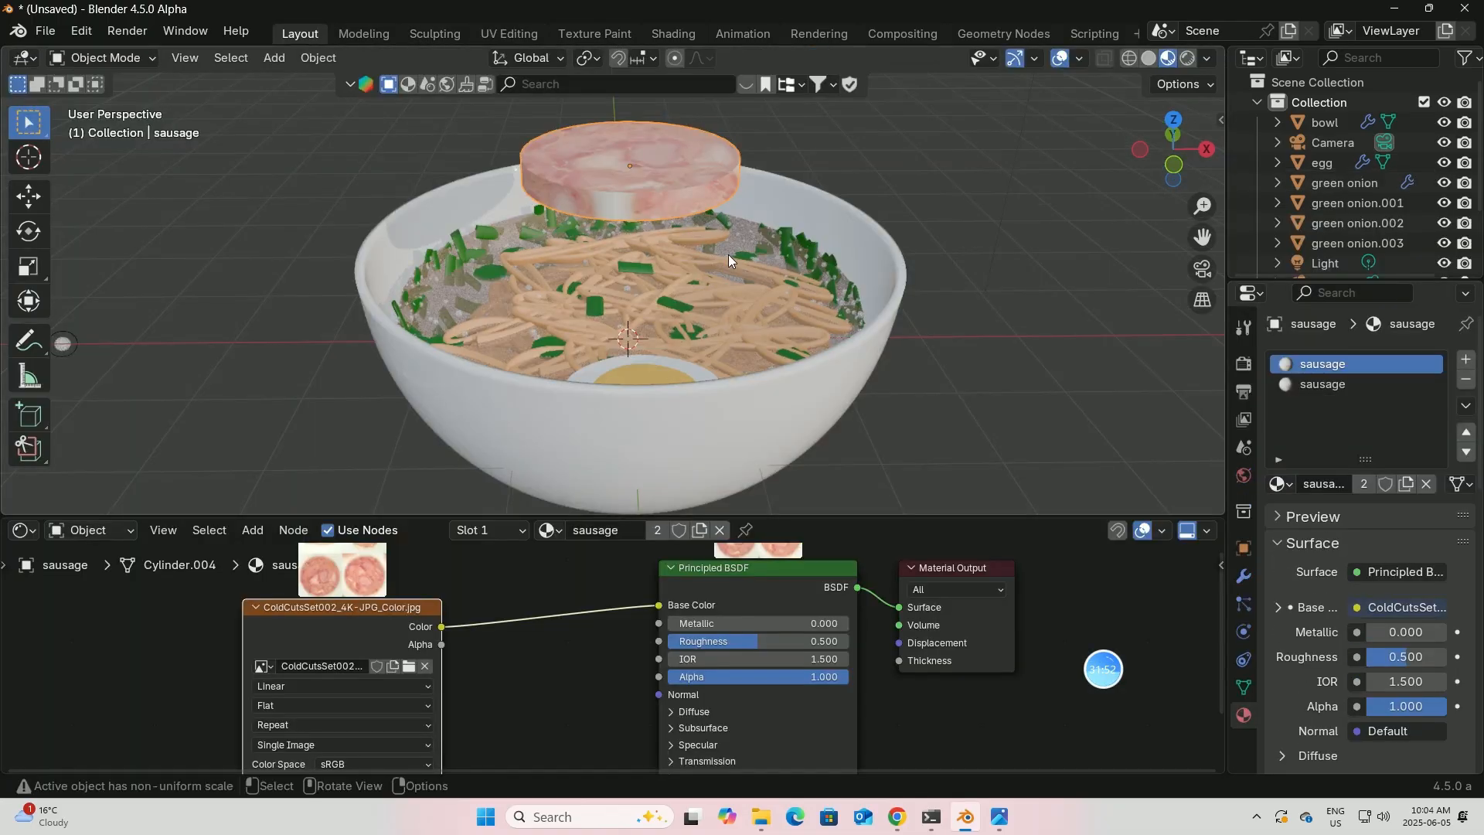
{"action": "middle_click_drag", "start_coordinate": [703, 199], "coordinate": [609, 219]}
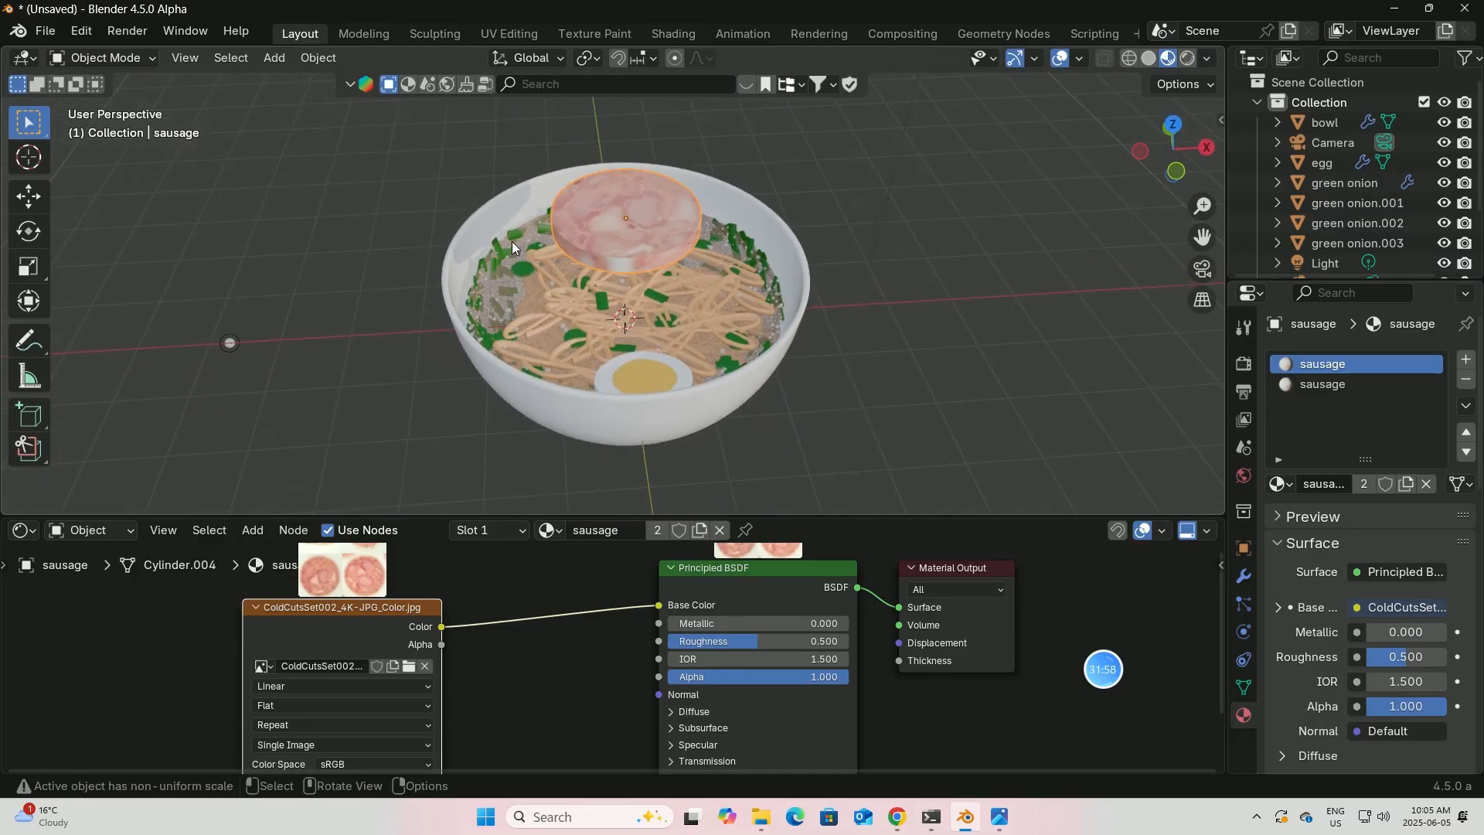
- Lower the sausage slice along Z onto the noodles and scale it down to about half its size
{"action": "left_click", "coordinate": [34, 201]}
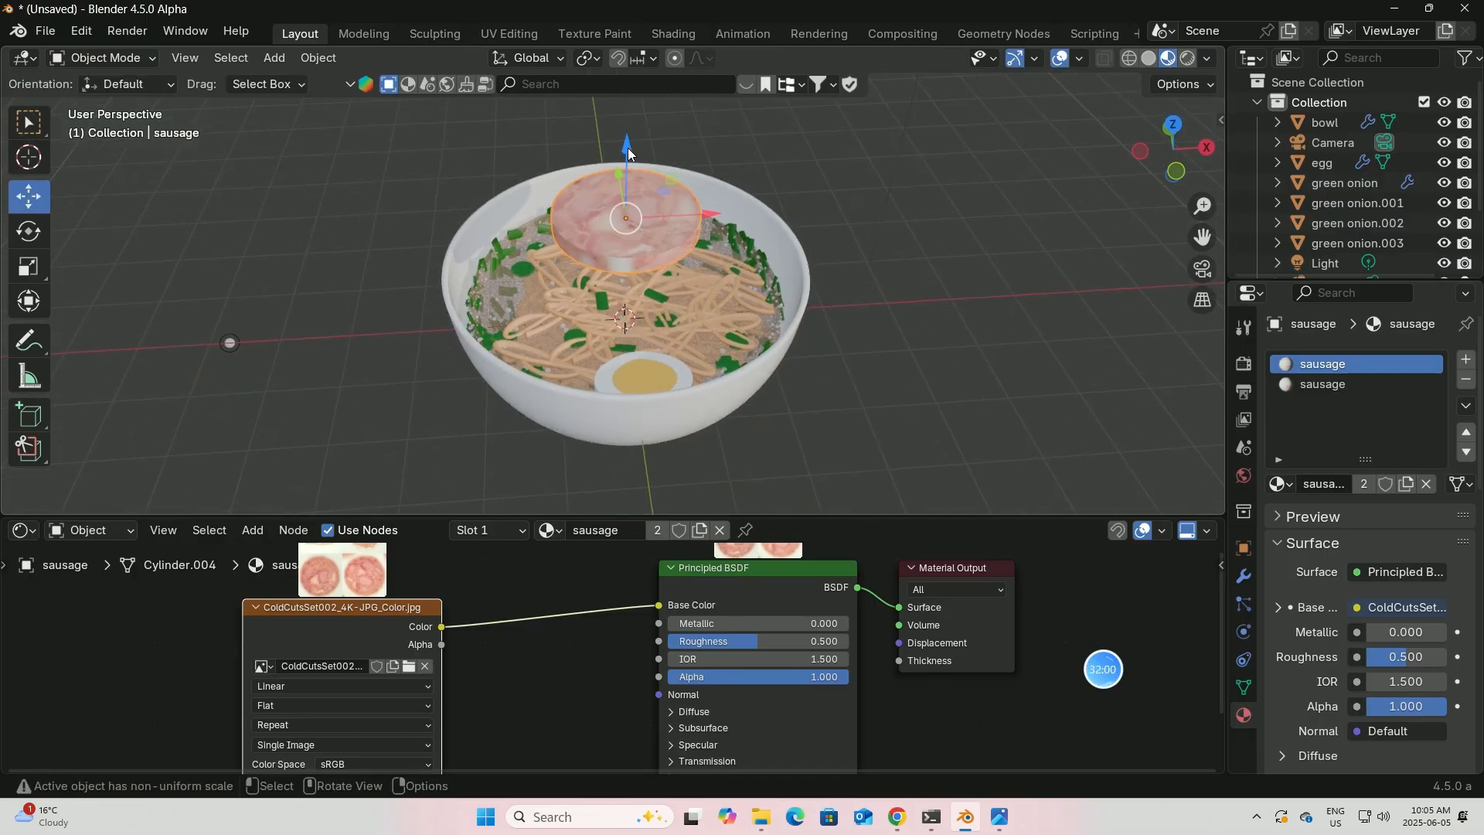
{"action": "left_click_drag", "start_coordinate": [630, 150], "coordinate": [622, 229]}
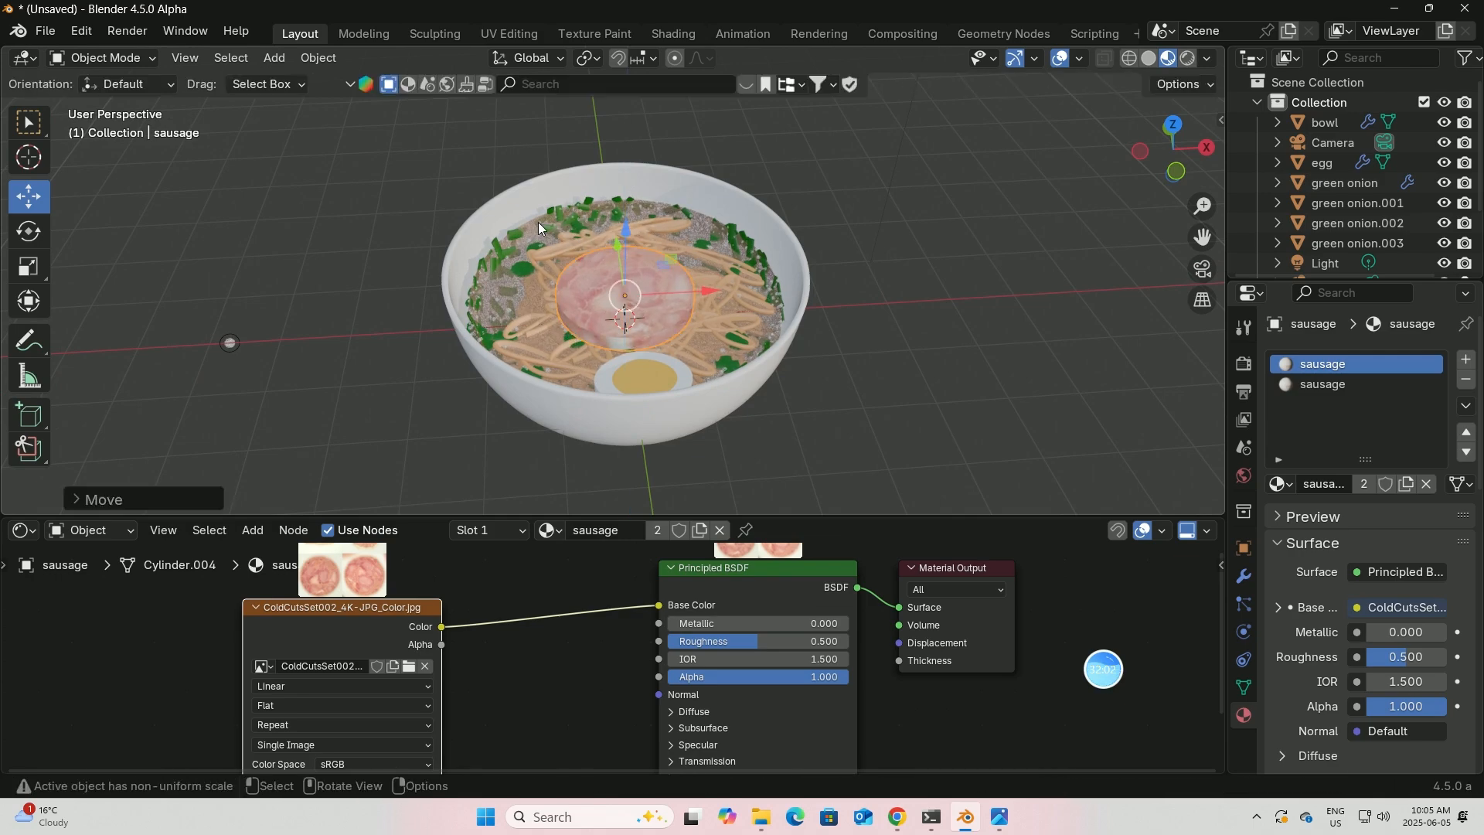
{"action": "left_click", "coordinate": [29, 267]}
{"action": "left_click_drag", "start_coordinate": [694, 363], "coordinate": [691, 323]}
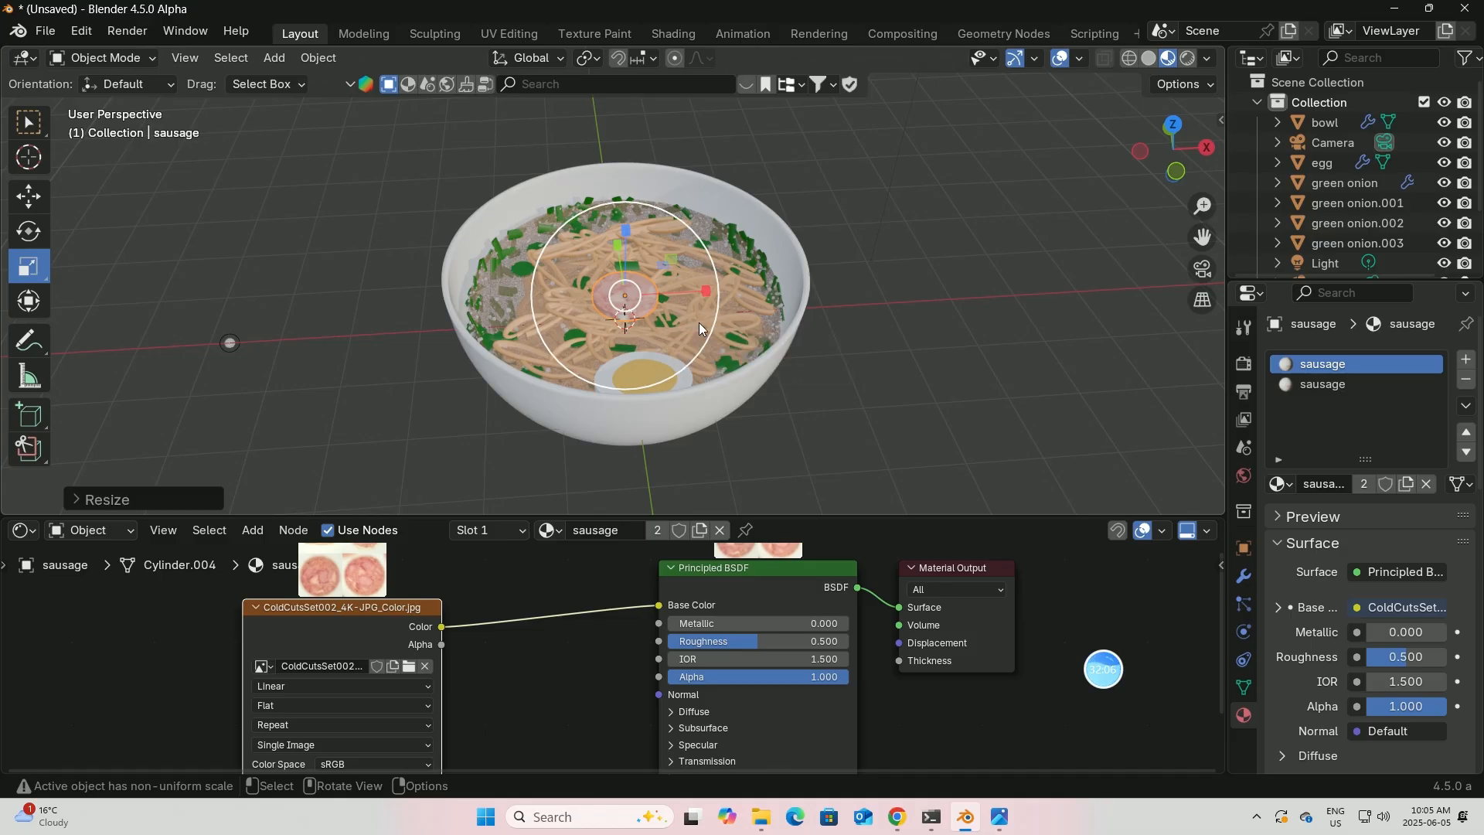
- Duplicate the sausage slice five times in top view, spreading the copies around the centre slice over the noodles
{"action": "key", "text": "KP_7"}
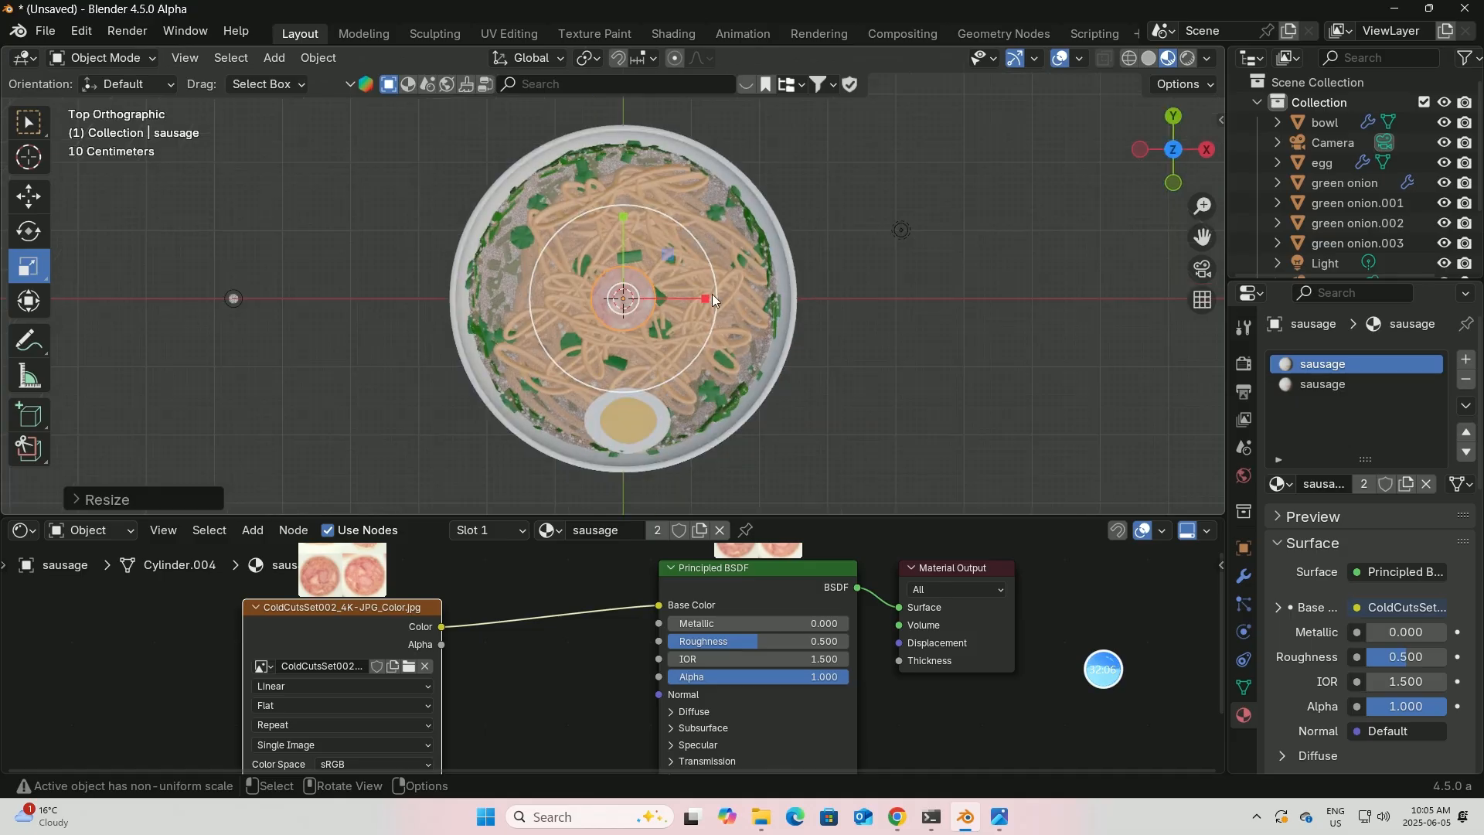
{"action": "left_click", "coordinate": [30, 196]}
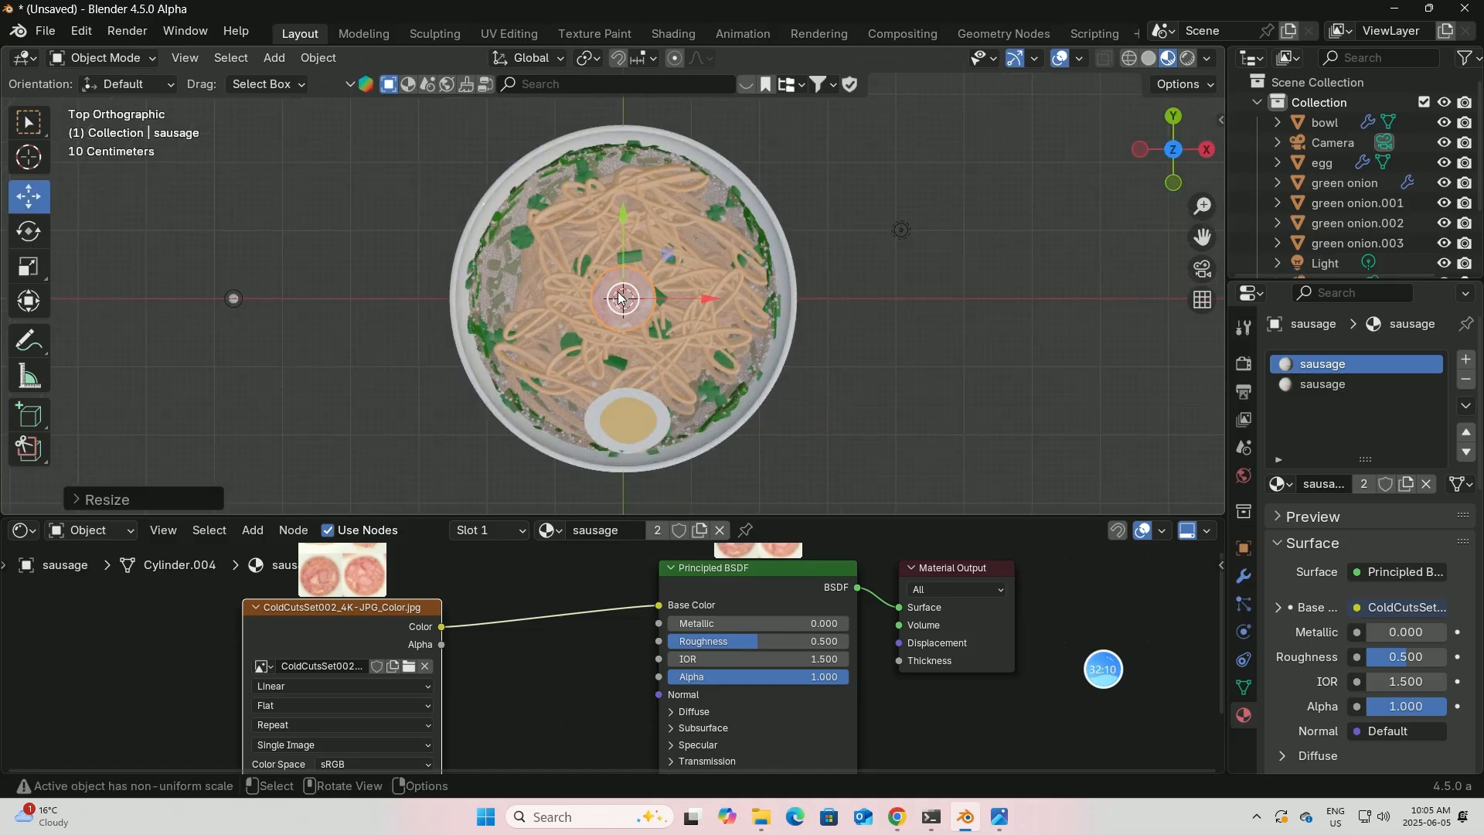
{"action": "key", "text": "shift+d"}
{"action": "left_click", "coordinate": [569, 232]}
{"action": "key", "text": "shift+d"}
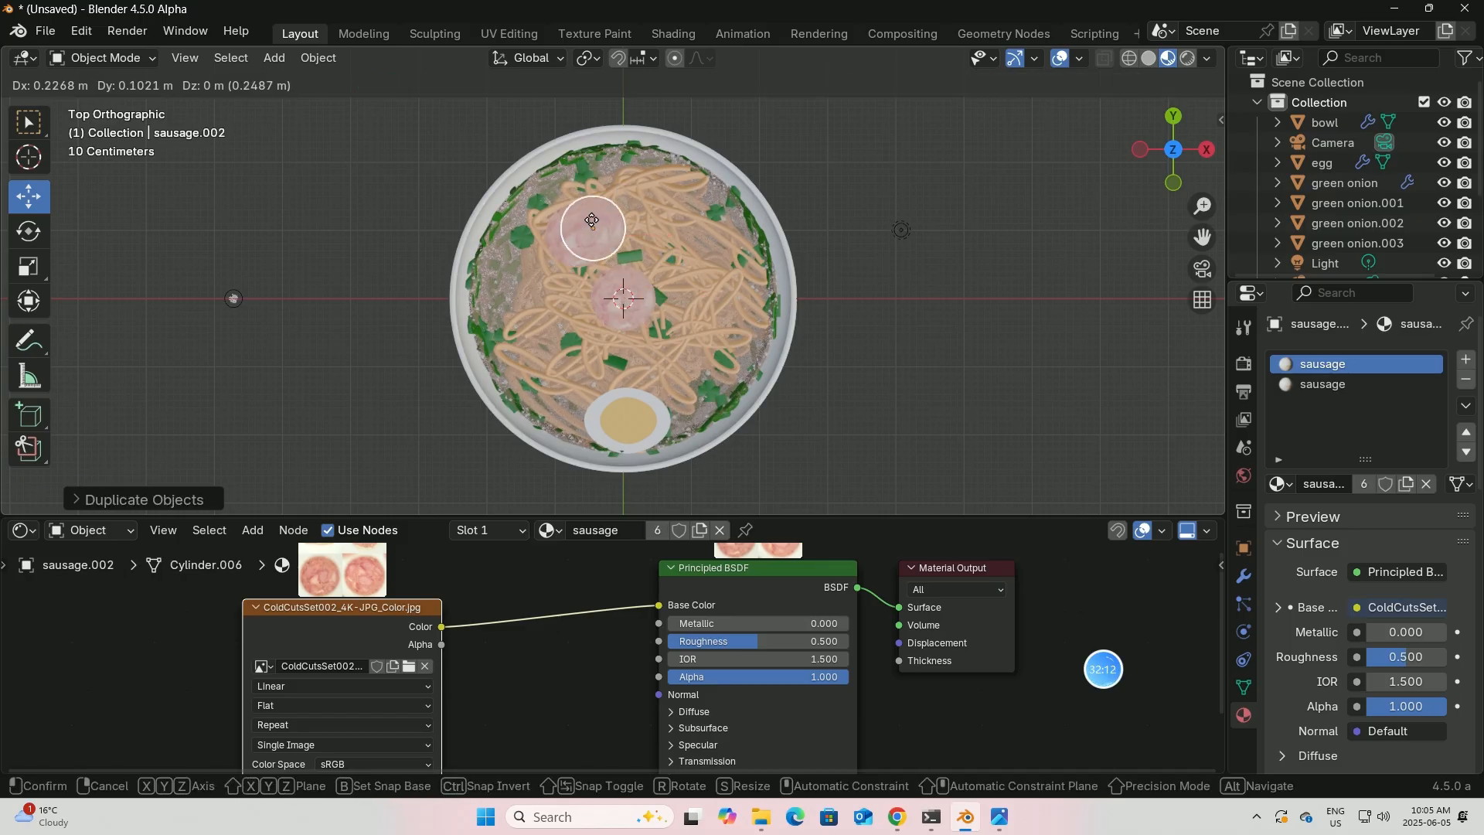
{"action": "left_click", "coordinate": [669, 216]}
{"action": "key", "text": "shift+d"}
{"action": "left_click", "coordinate": [705, 301]}
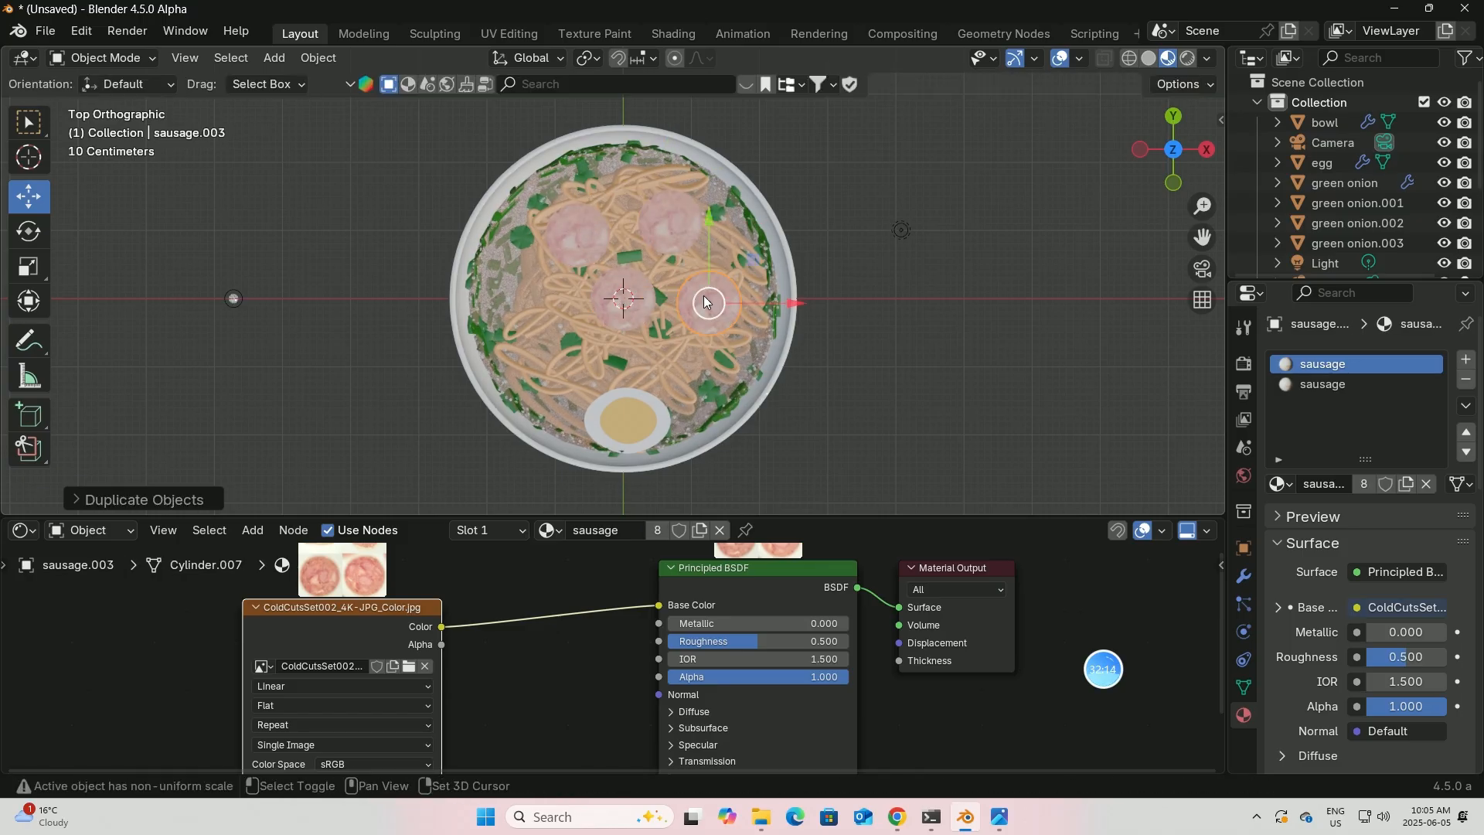
{"action": "key", "text": "shift+d"}
{"action": "left_click", "coordinate": [558, 340]}
{"action": "key", "text": "shift+d"}
{"action": "left_click", "coordinate": [694, 371]}
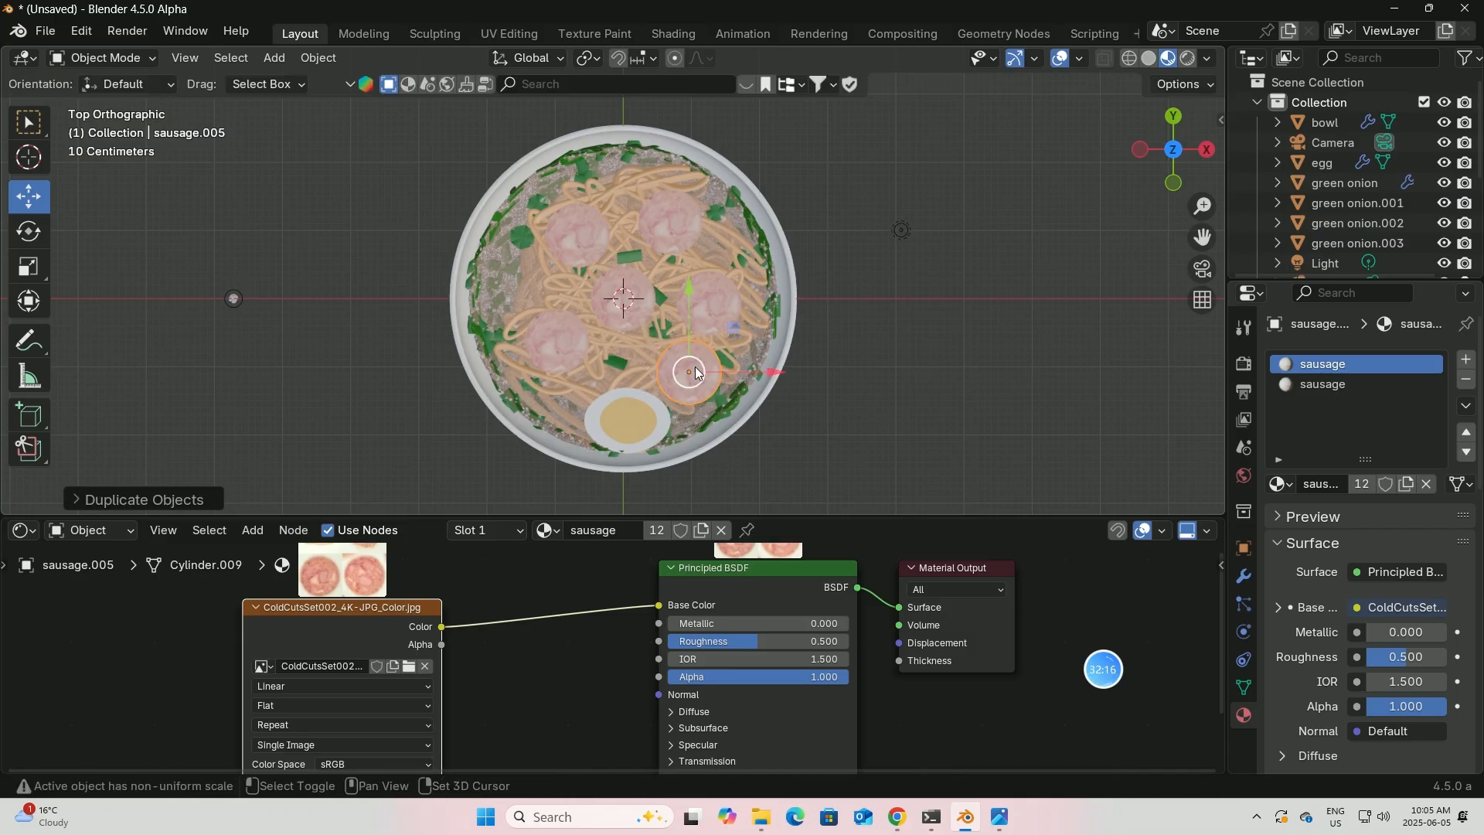
- Enlarge the 3D viewport by shrinking the node editor, and view the six sausage slices in perspective
{"action": "middle_click_drag", "start_coordinate": [694, 366], "coordinate": [734, 195]}
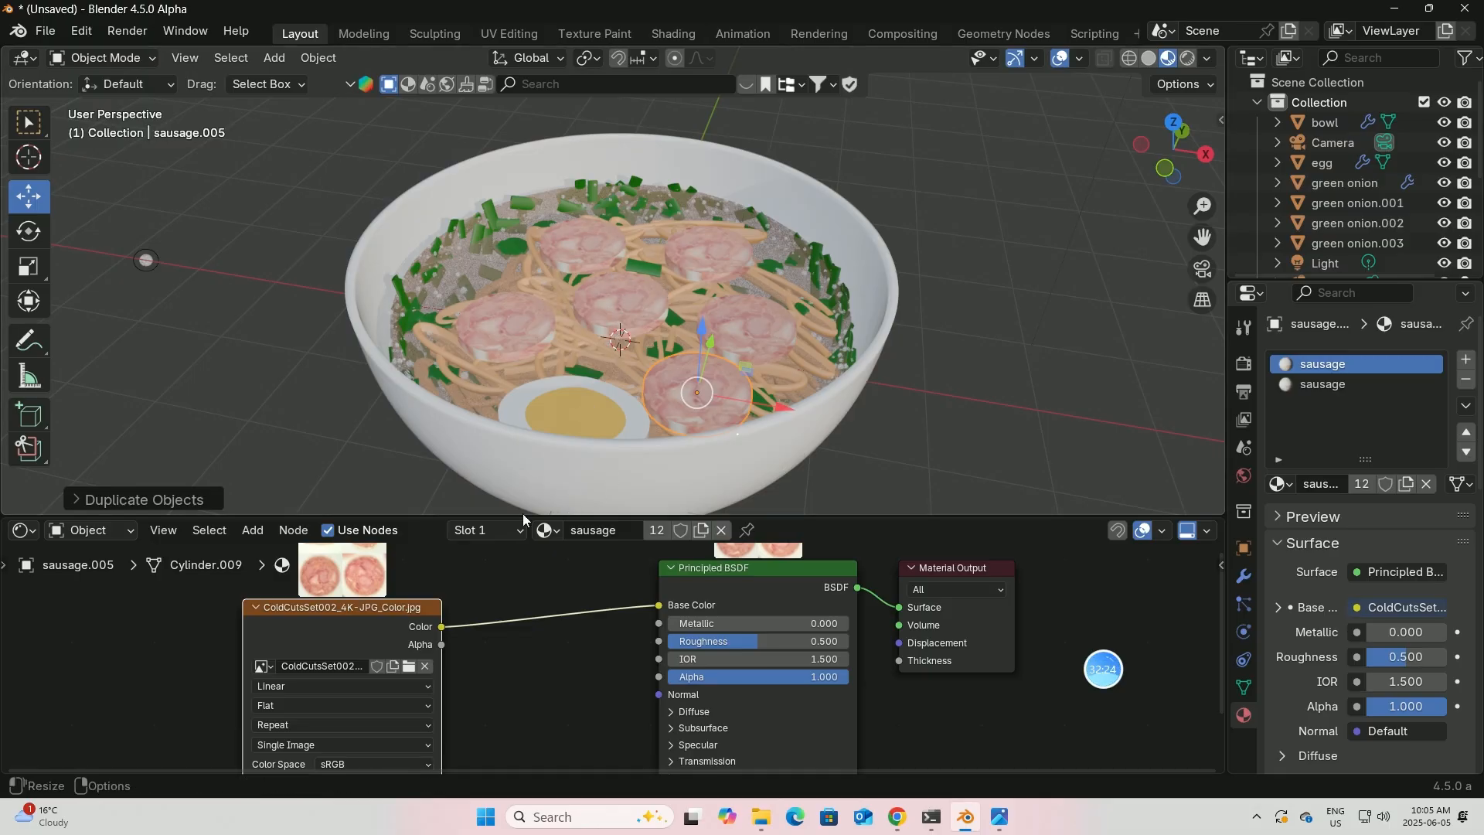
{"action": "left_click_drag", "start_coordinate": [522, 515], "coordinate": [541, 654]}
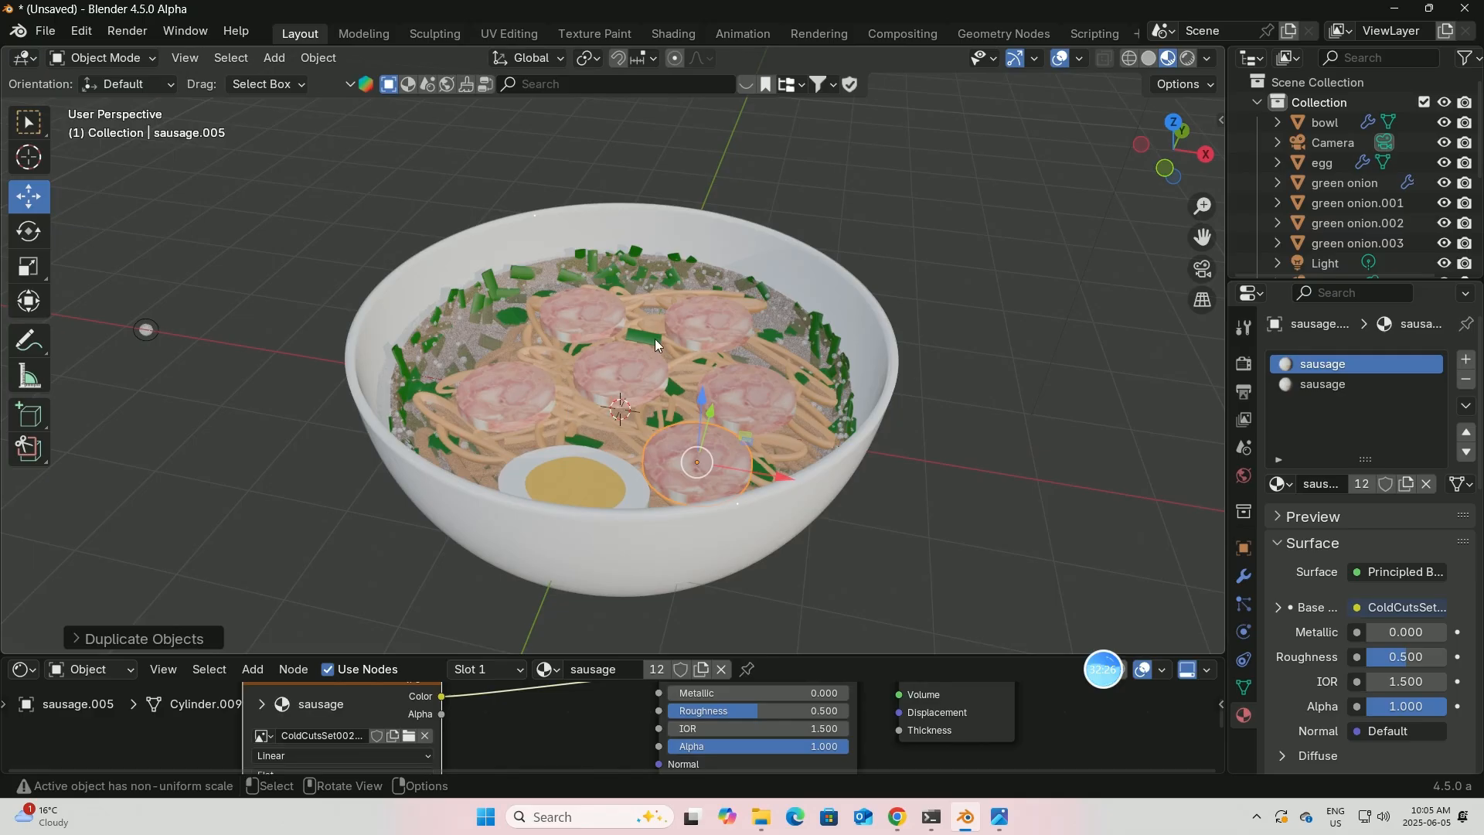
{"action": "mouse_move", "coordinate": [655, 338]}
{"action": "middle_mouse_down"}
{"action": "mouse_move", "coordinate": [614, 362]}
{"action": "mouse_move", "coordinate": [636, 345]}
{"action": "middle_mouse_up"}
{"action": "scroll", "coordinate": [580, 356], "scroll_direction": "up", "scroll_amount": 1}
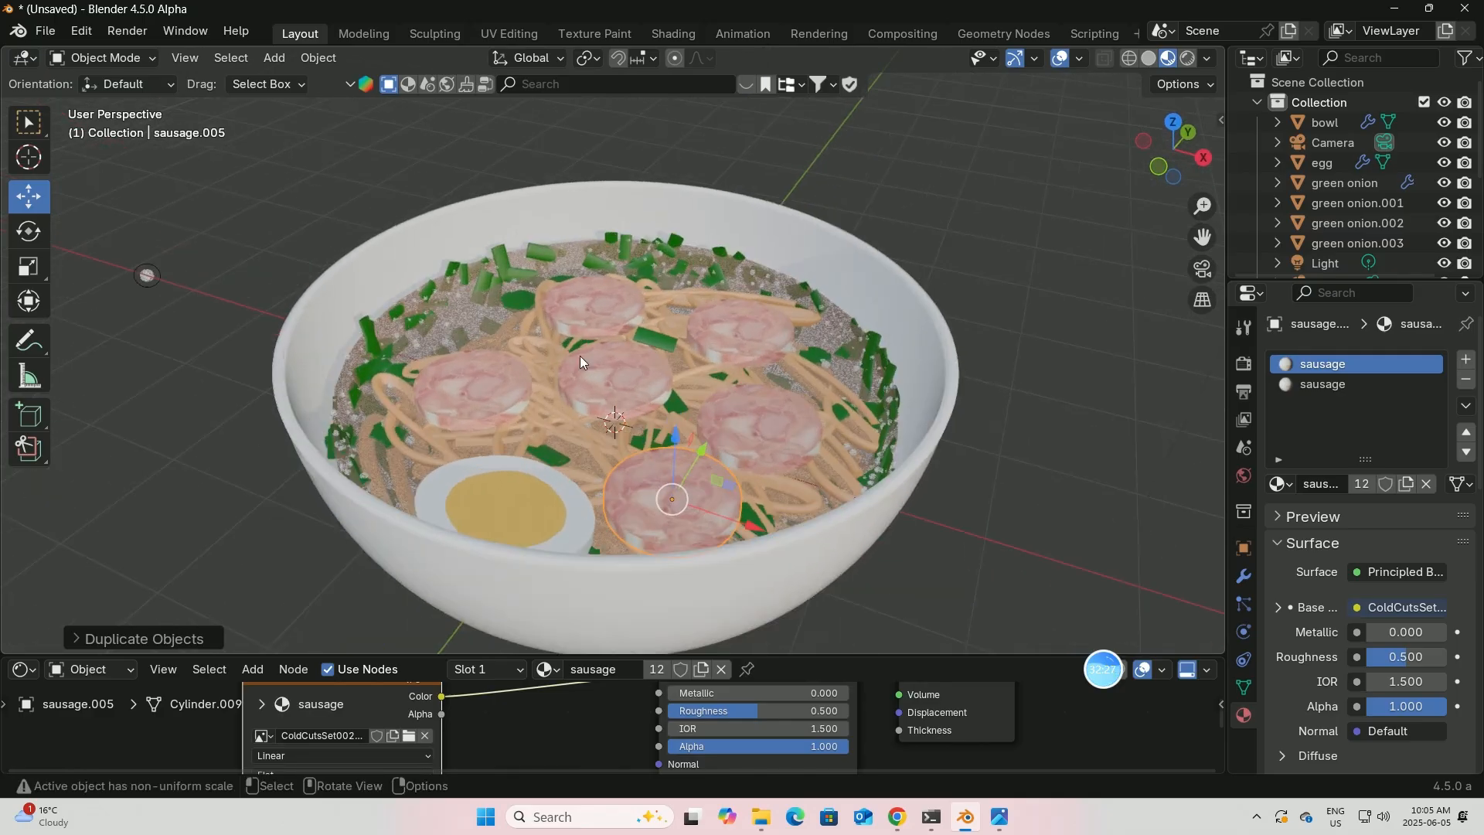
- Move all six sausage objects into a new collection named "sausages" and collapse it in the Outliner
{"action": "left_click", "coordinate": [500, 342]}
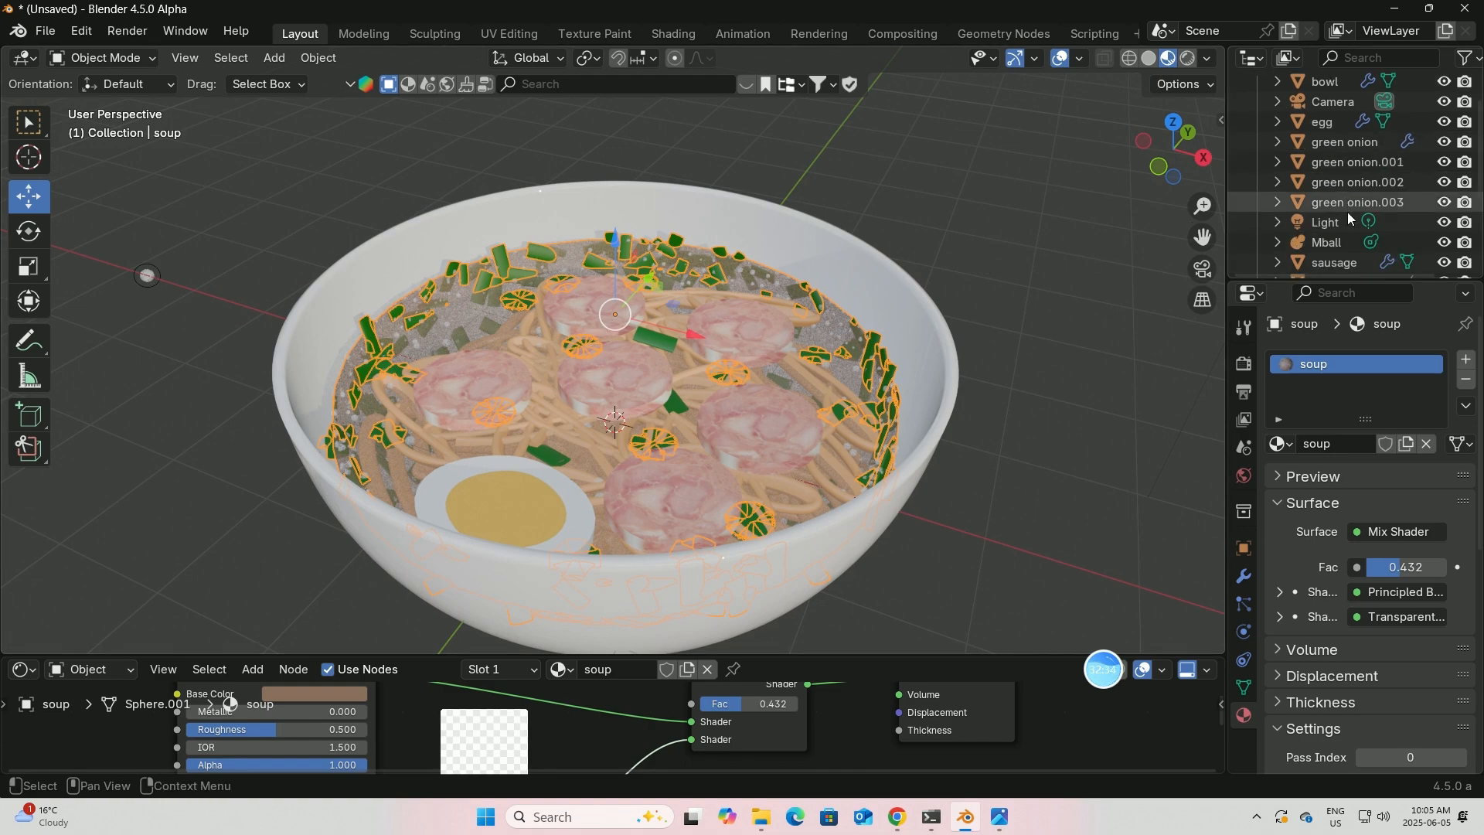
{"action": "scroll", "coordinate": [1347, 212], "scroll_direction": "down", "scroll_amount": 5}
{"action": "left_click", "coordinate": [1329, 141]}
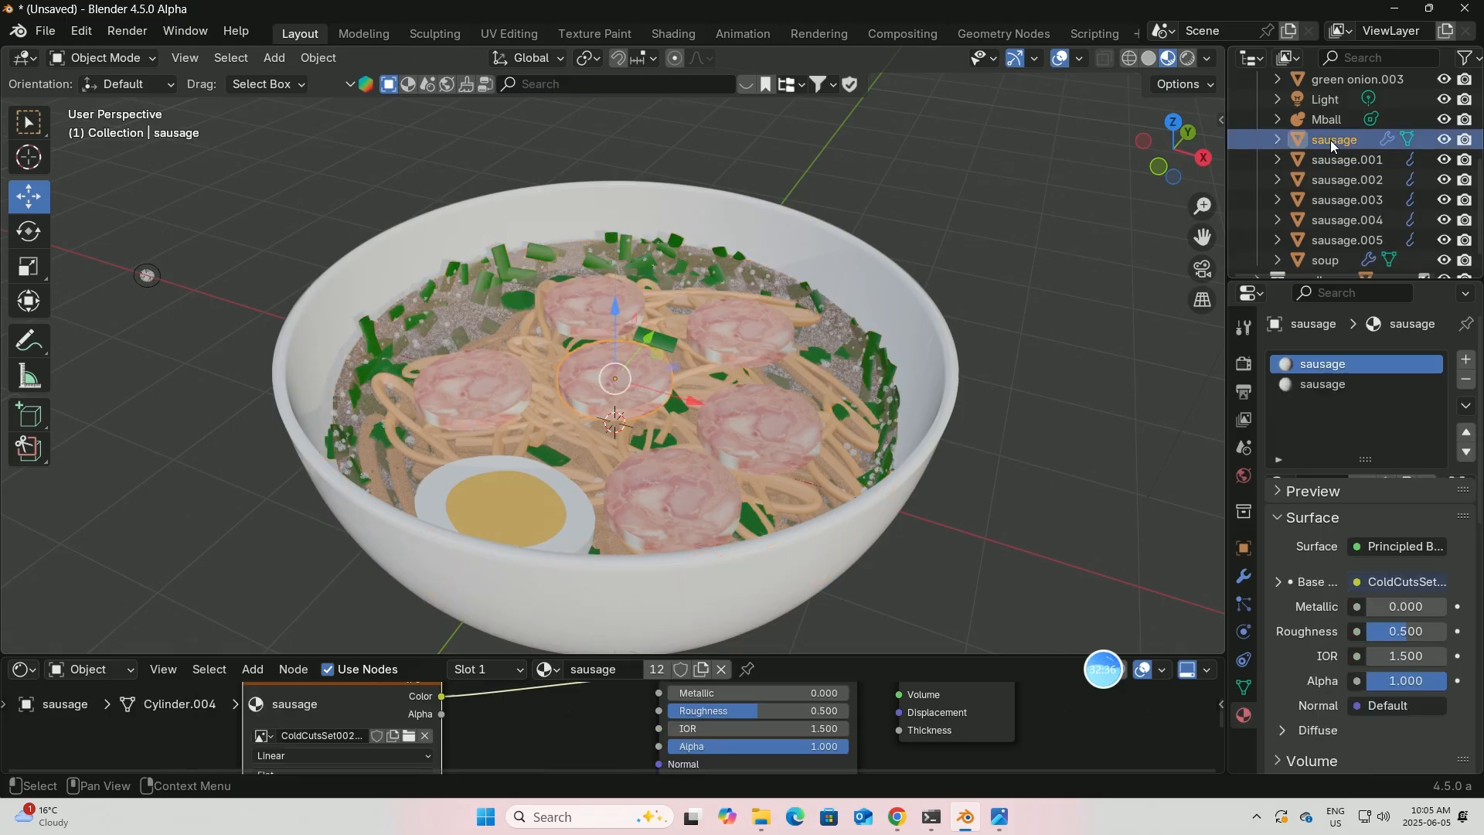
{"action": "scroll", "coordinate": [1334, 143], "scroll_direction": "down", "scroll_amount": 1}
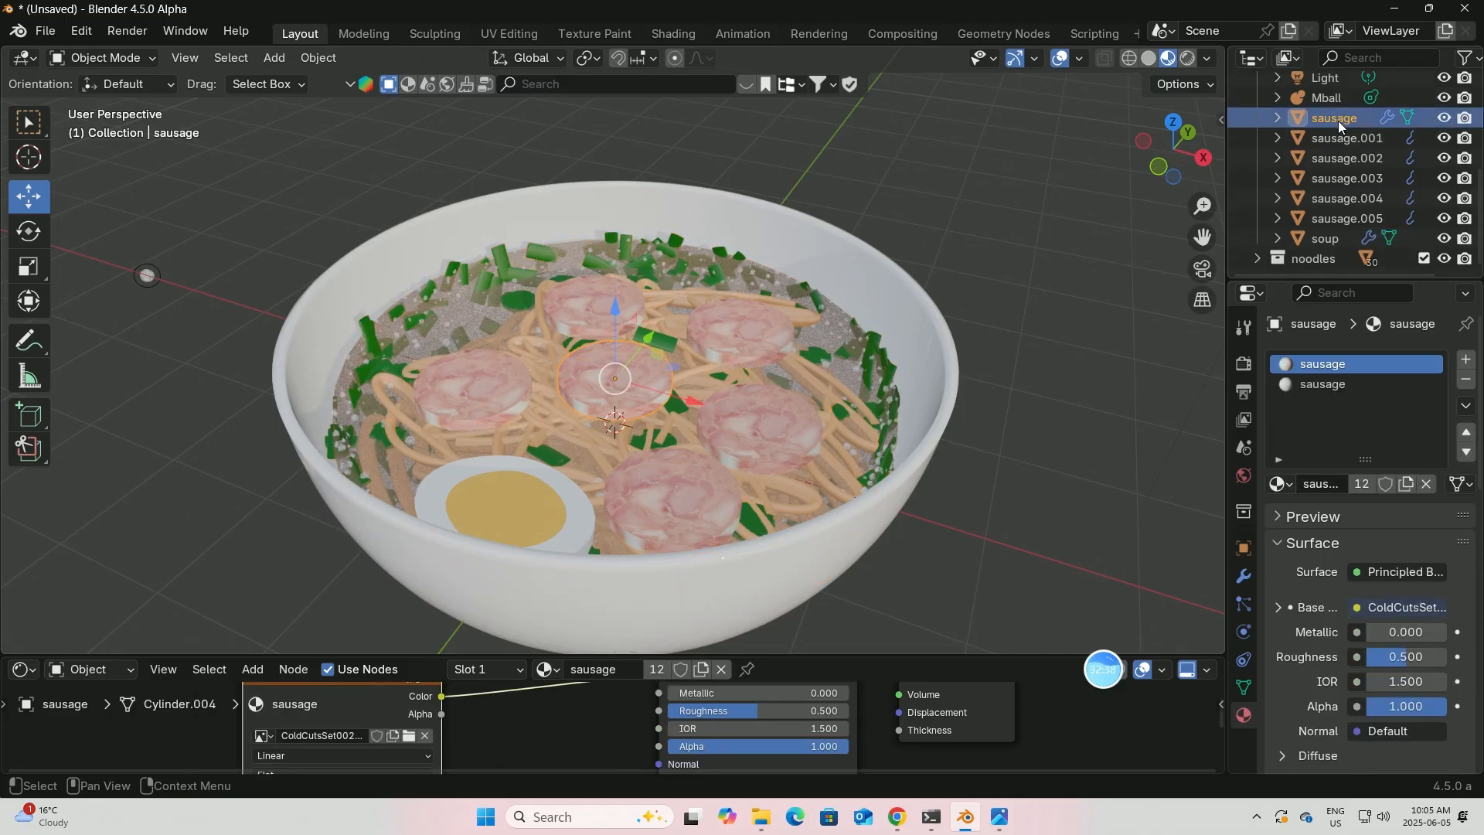
{"action": "left_click", "coordinate": [1347, 219], "text": "shift"}
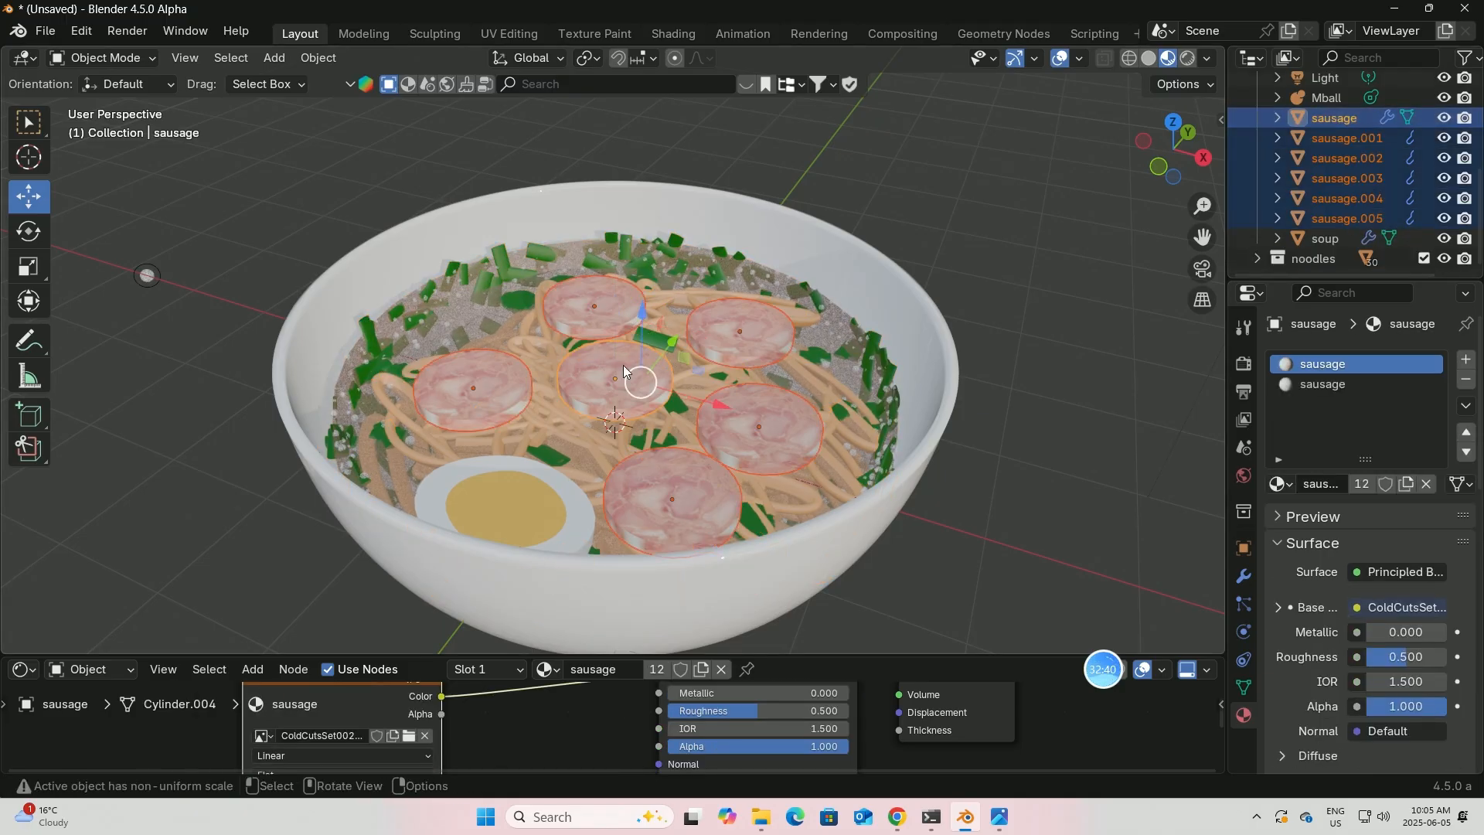
{"action": "key", "text": "m"}
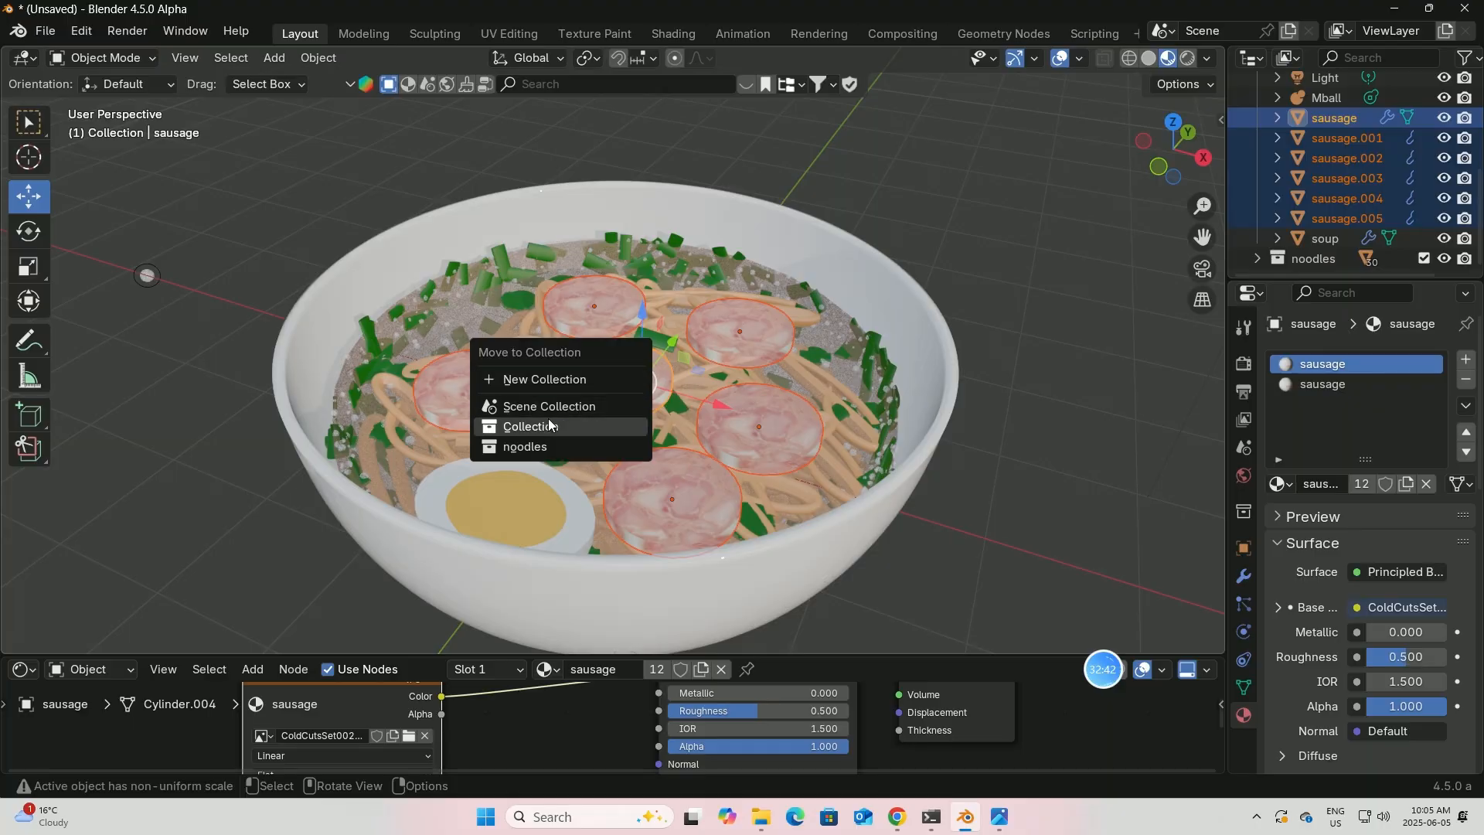
{"action": "left_click", "coordinate": [544, 378]}
{"action": "key", "text": "BackSpace"}
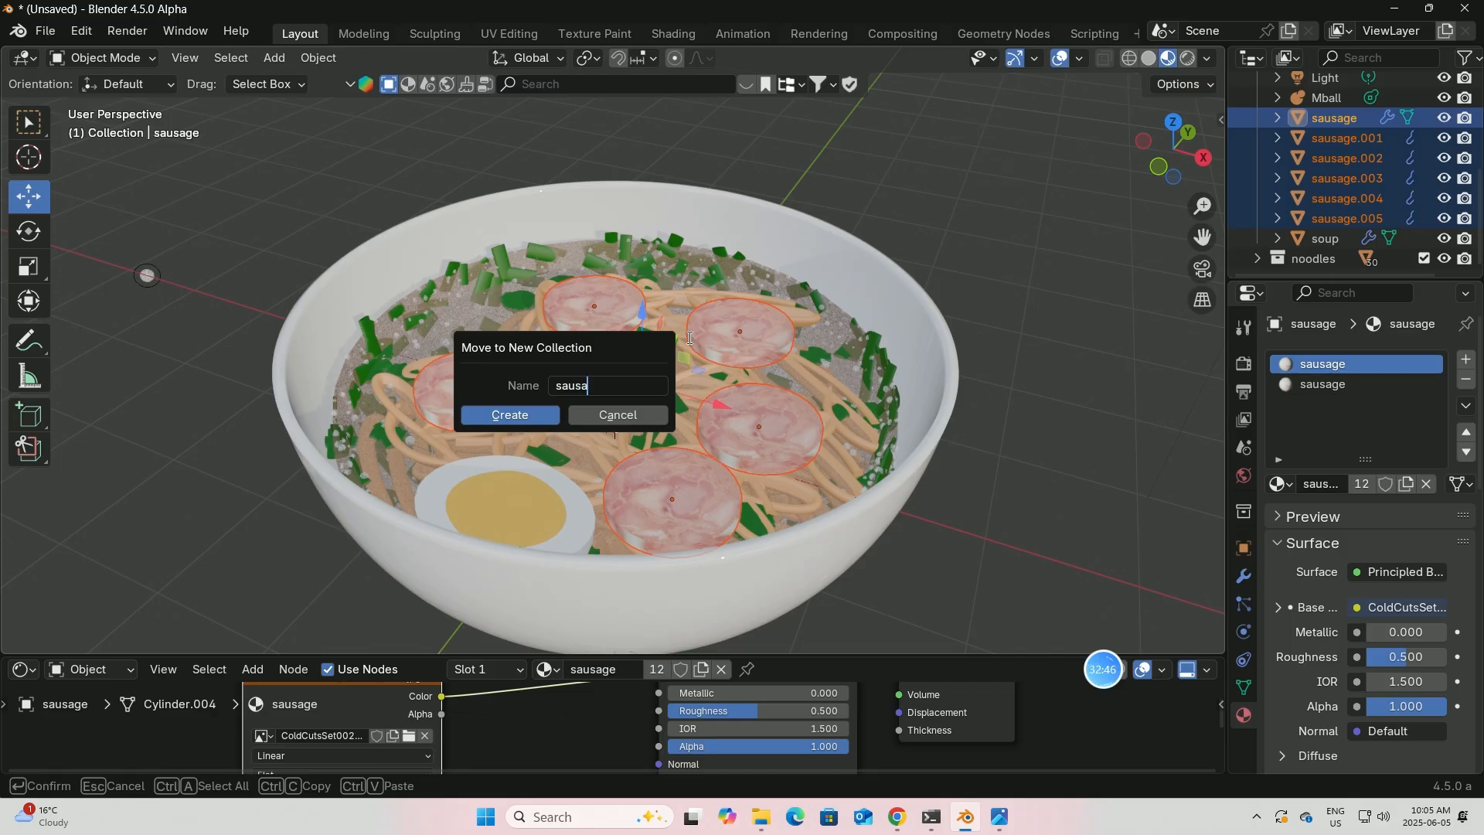
{"action": "left_click", "coordinate": [508, 412]}
{"action": "scroll", "coordinate": [1327, 242], "scroll_direction": "down", "scroll_amount": 4}
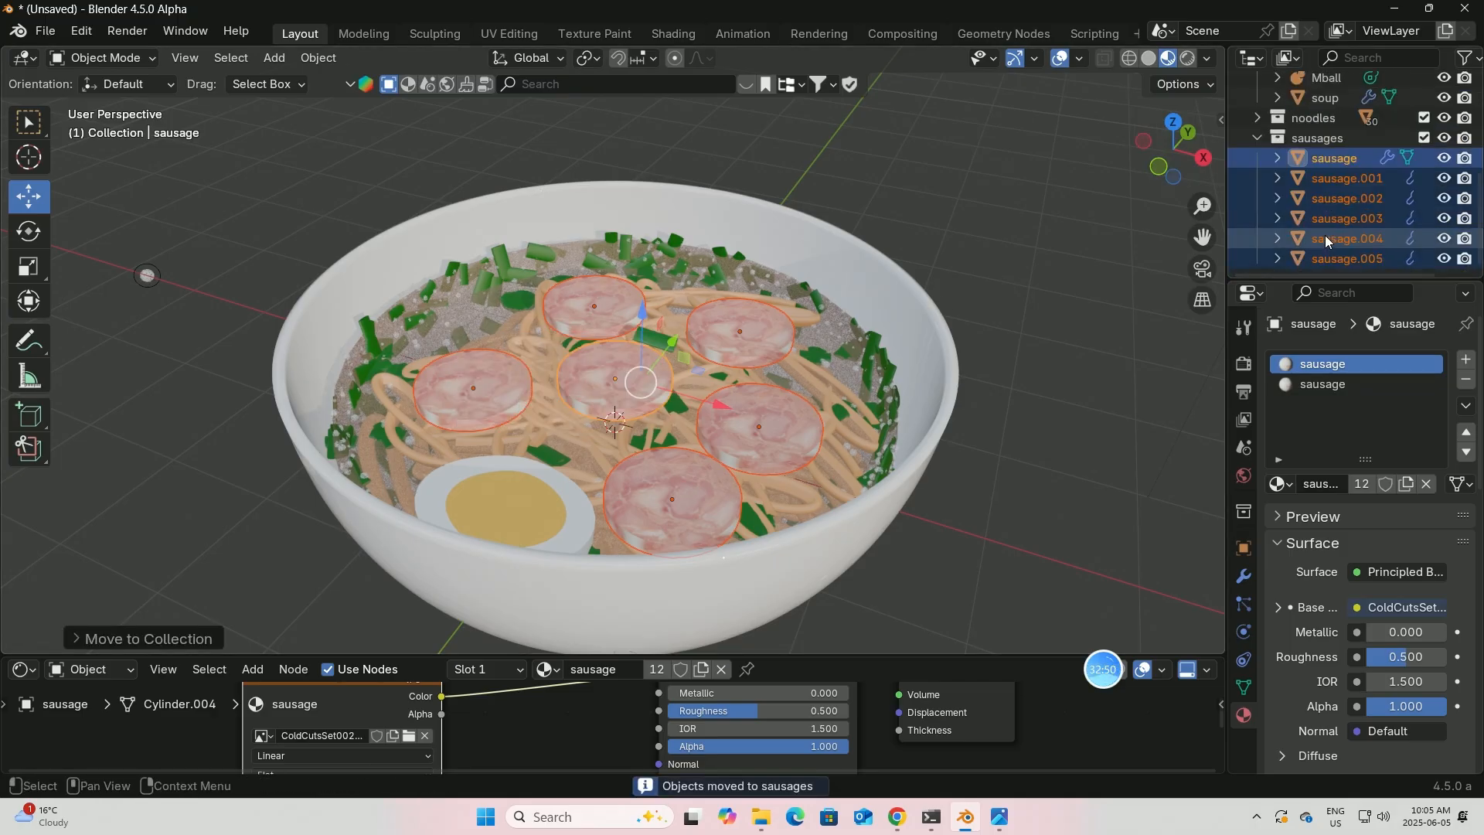
{"action": "left_click", "coordinate": [1258, 137]}
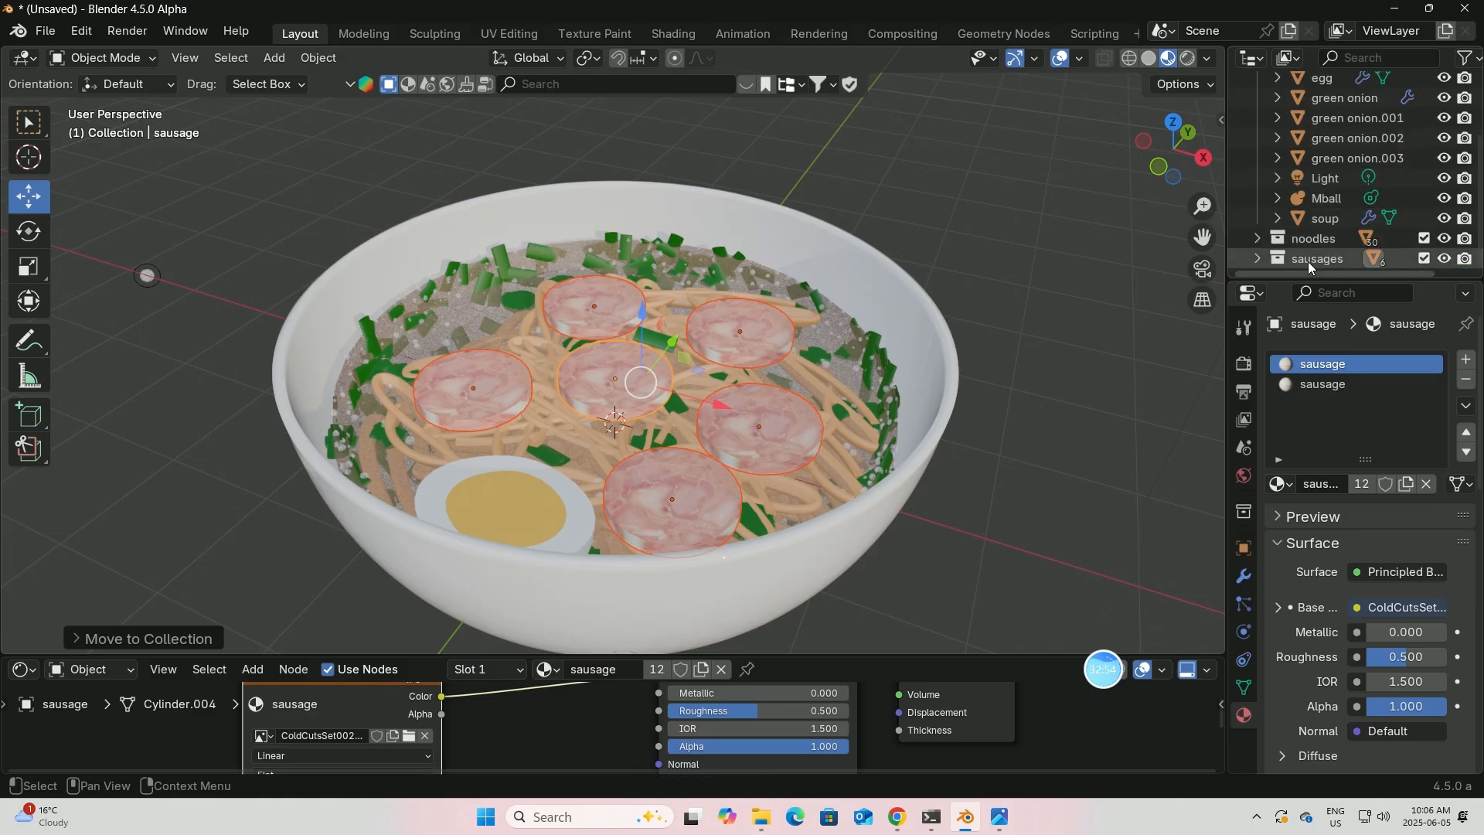
- Move the four green onion objects into a new collection named "green onions"
{"action": "scroll", "coordinate": [1319, 150], "scroll_direction": "up", "scroll_amount": 4}
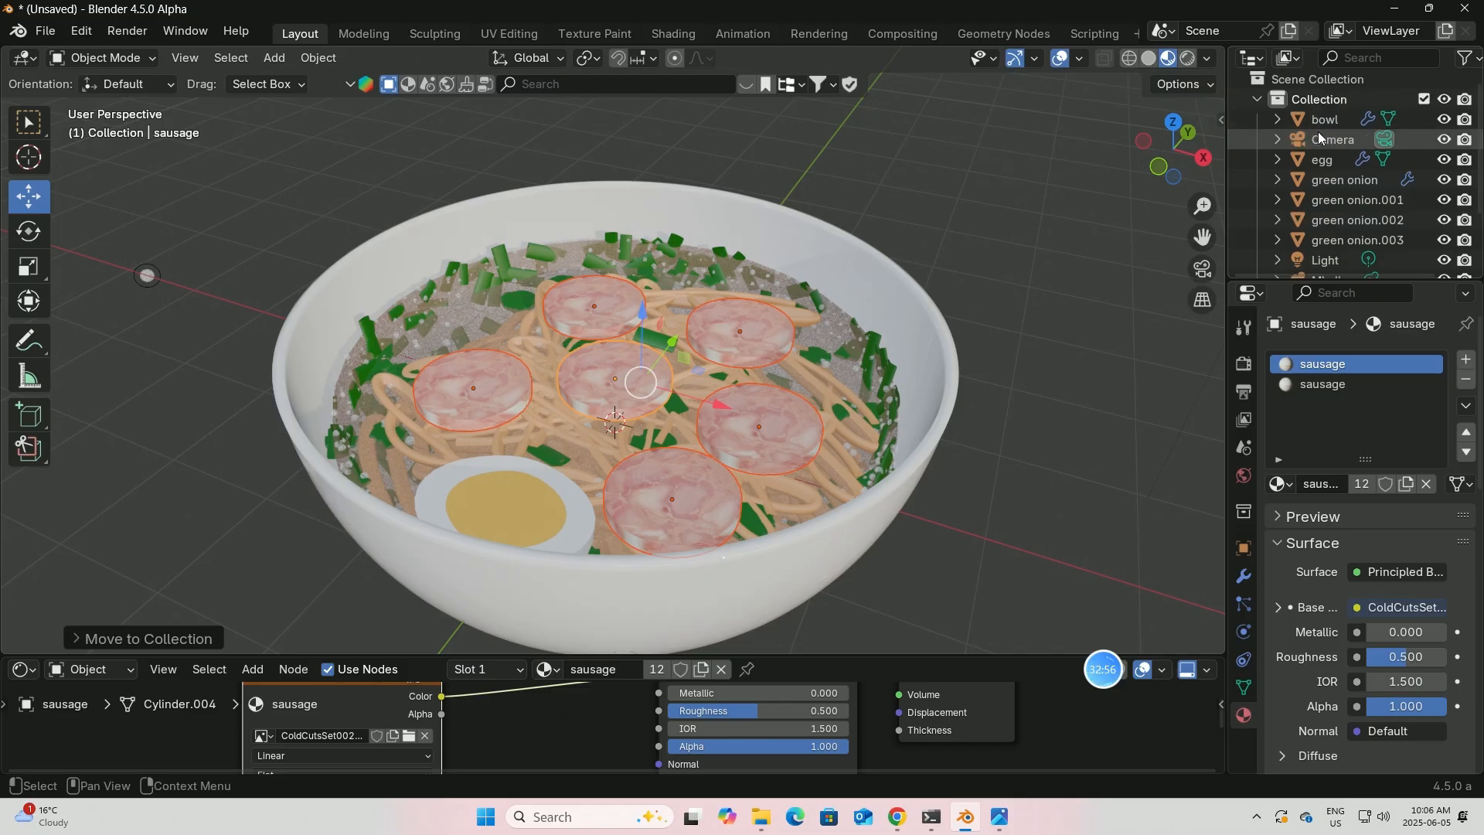
{"action": "left_click", "coordinate": [1314, 179]}
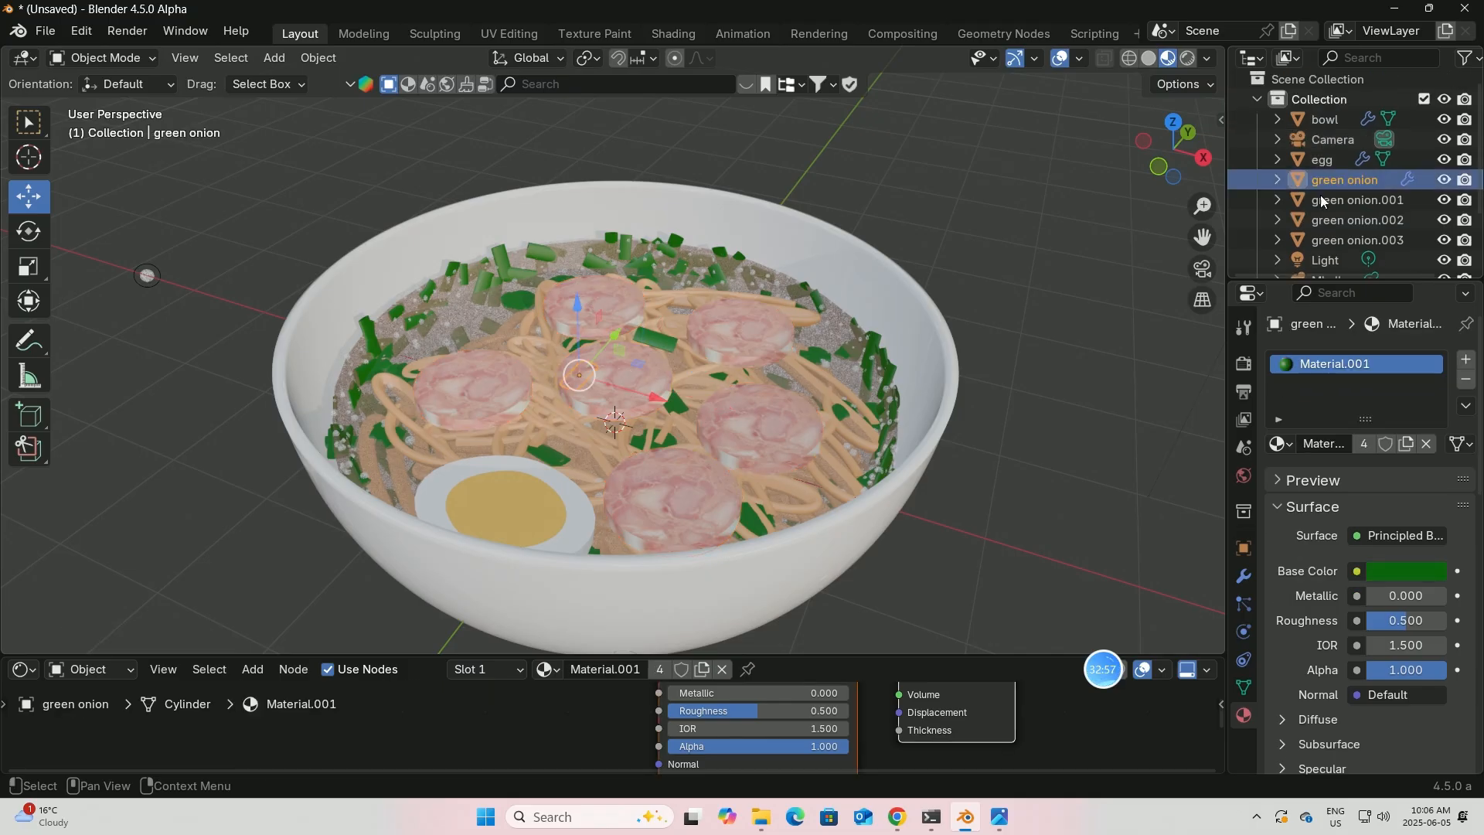
{"action": "left_click", "coordinate": [1327, 239], "text": "shift"}
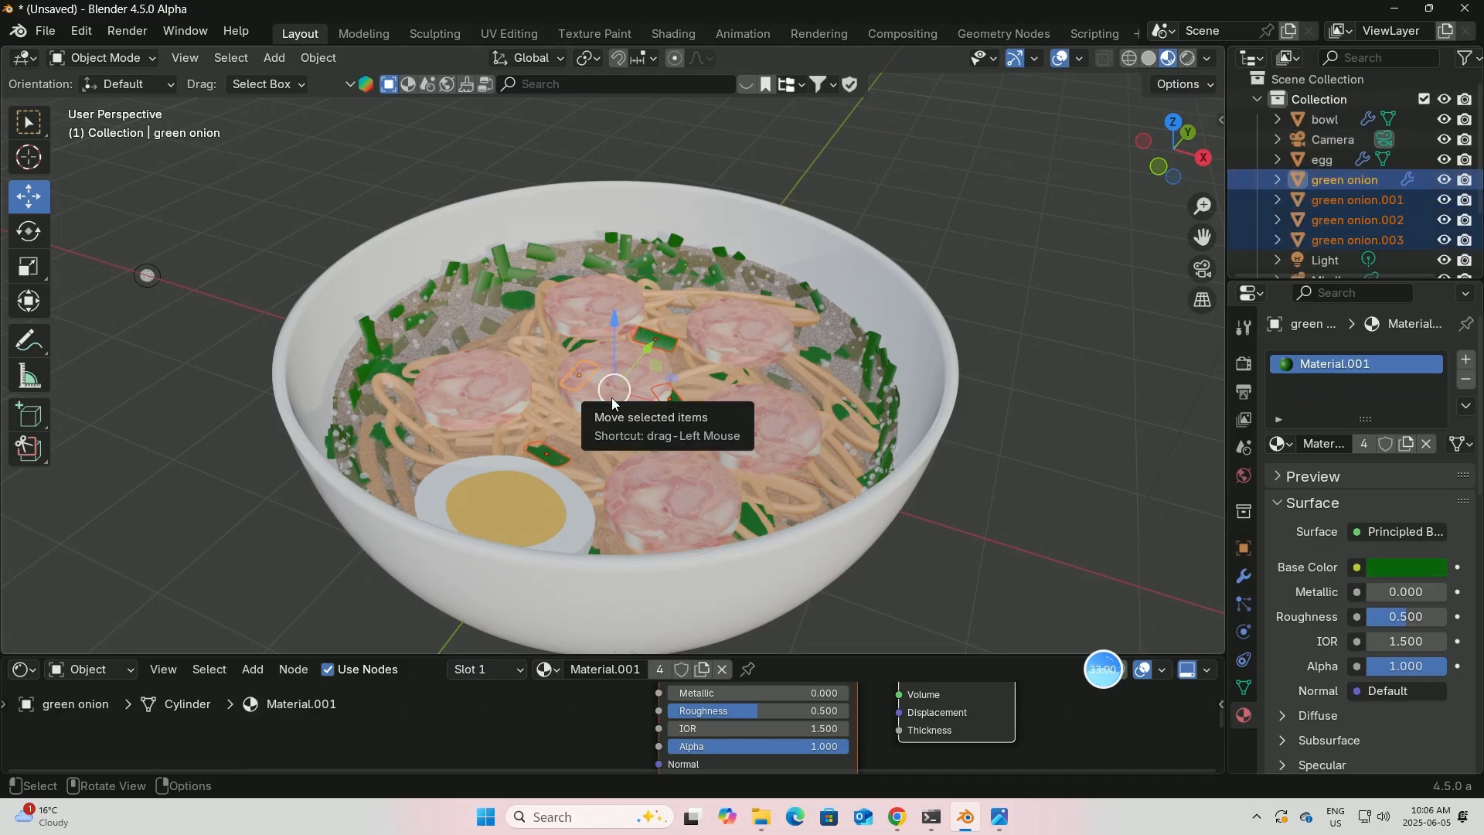
{"action": "key", "text": "m"}
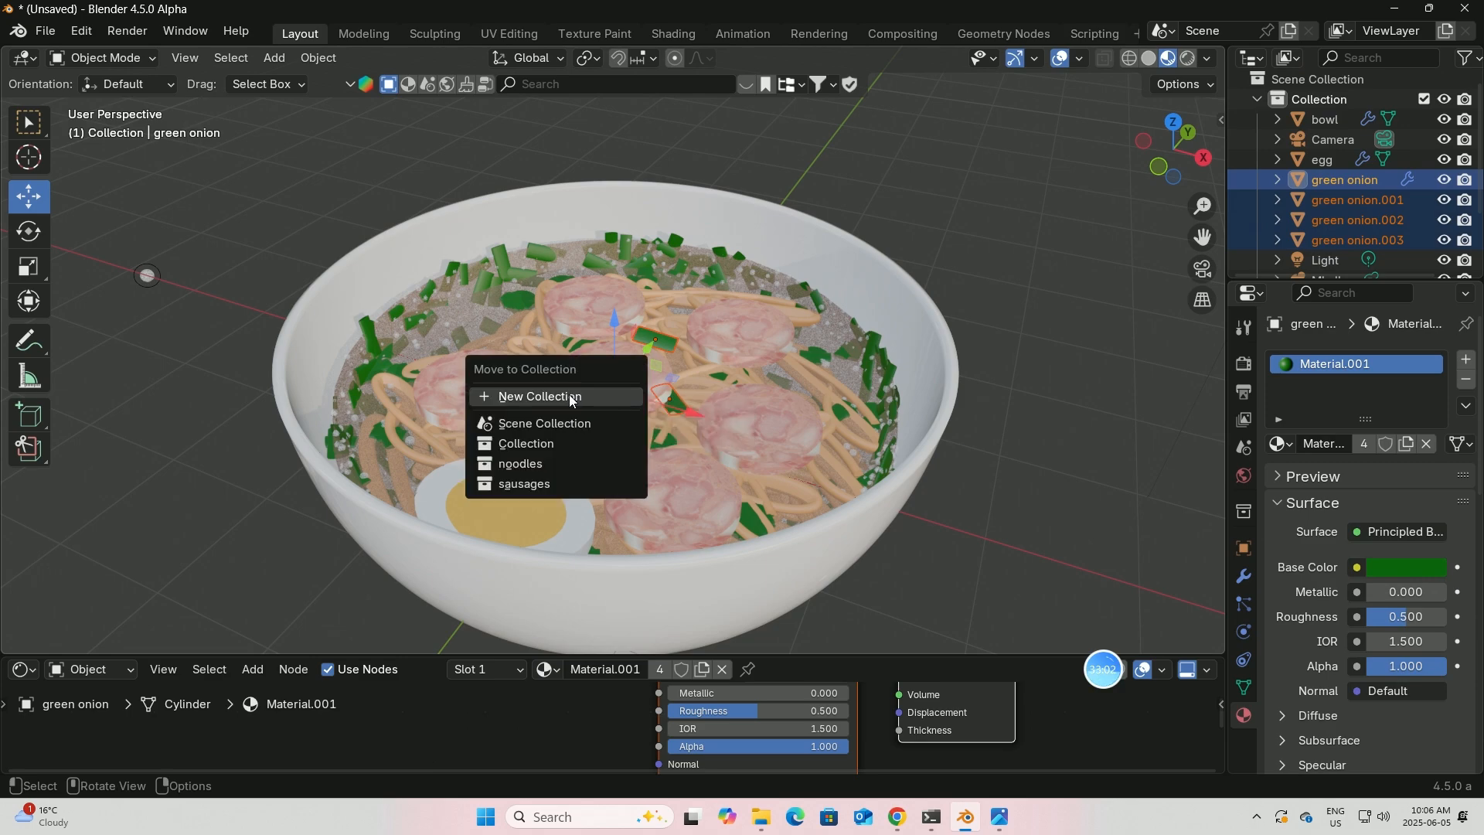
{"action": "left_click", "coordinate": [573, 395]}
{"action": "key", "text": "BackSpace"}
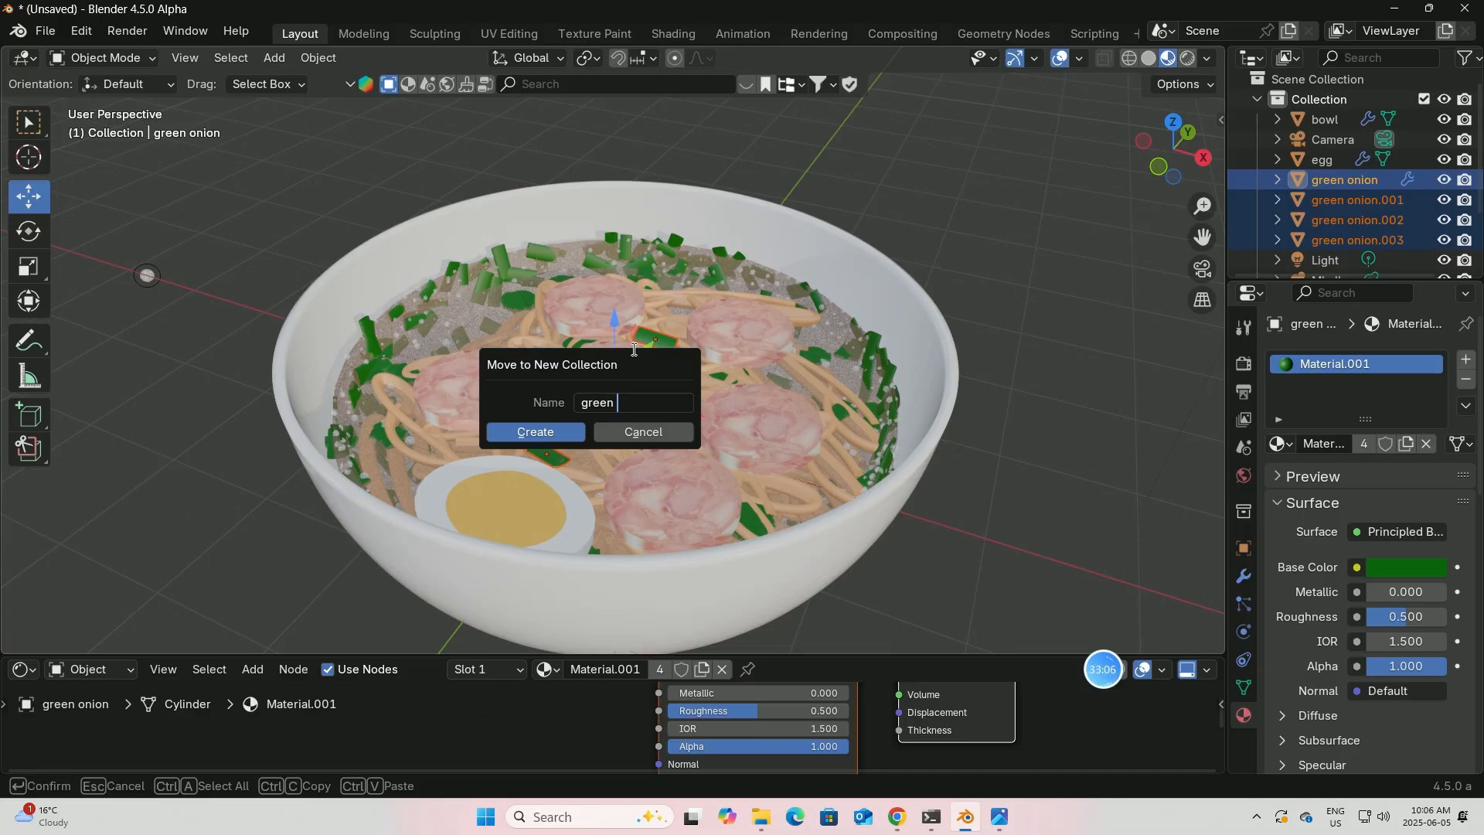
{"action": "type", "text": "green onions"}
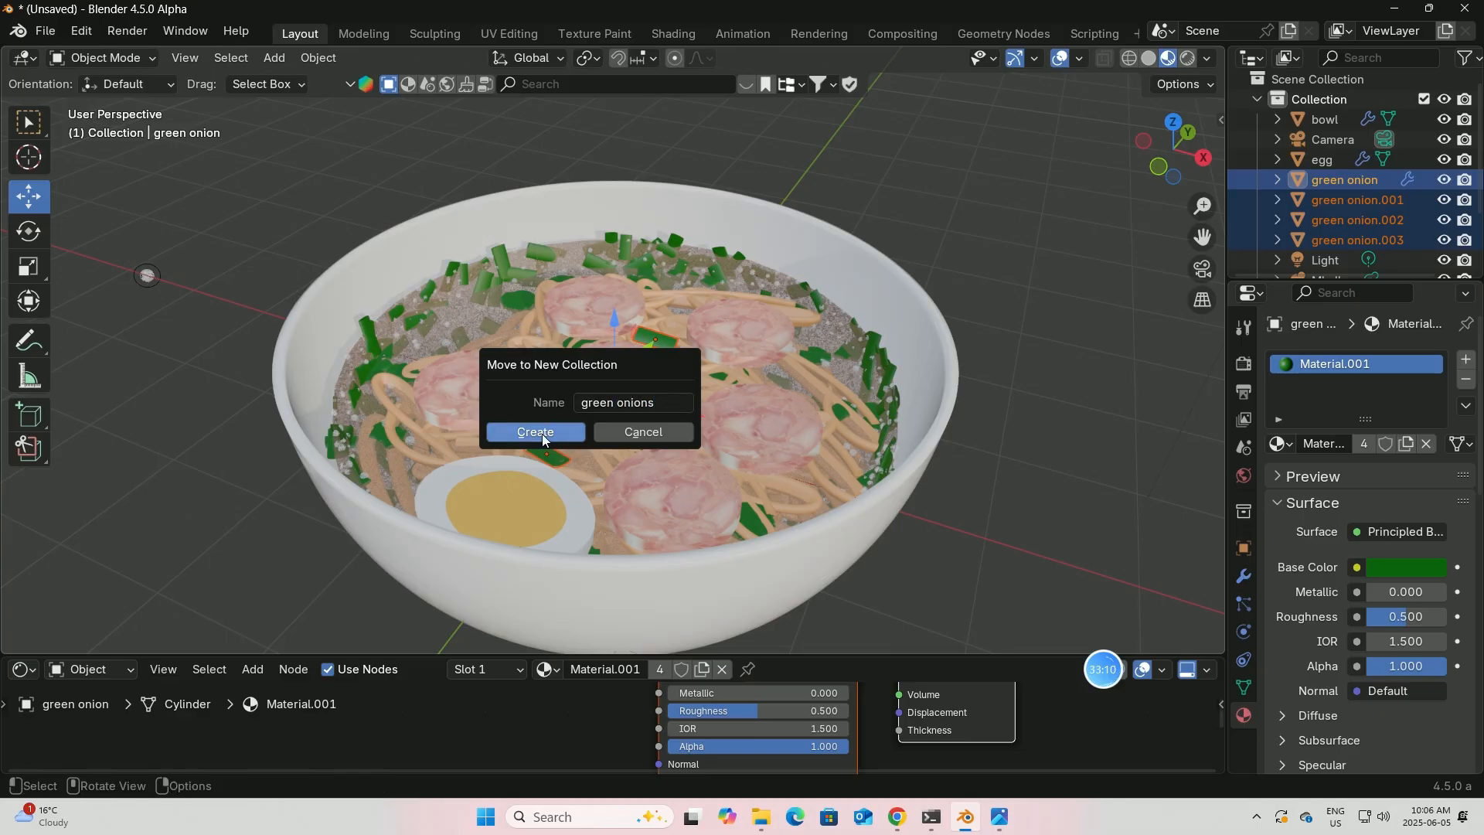
{"action": "left_click", "coordinate": [541, 433]}
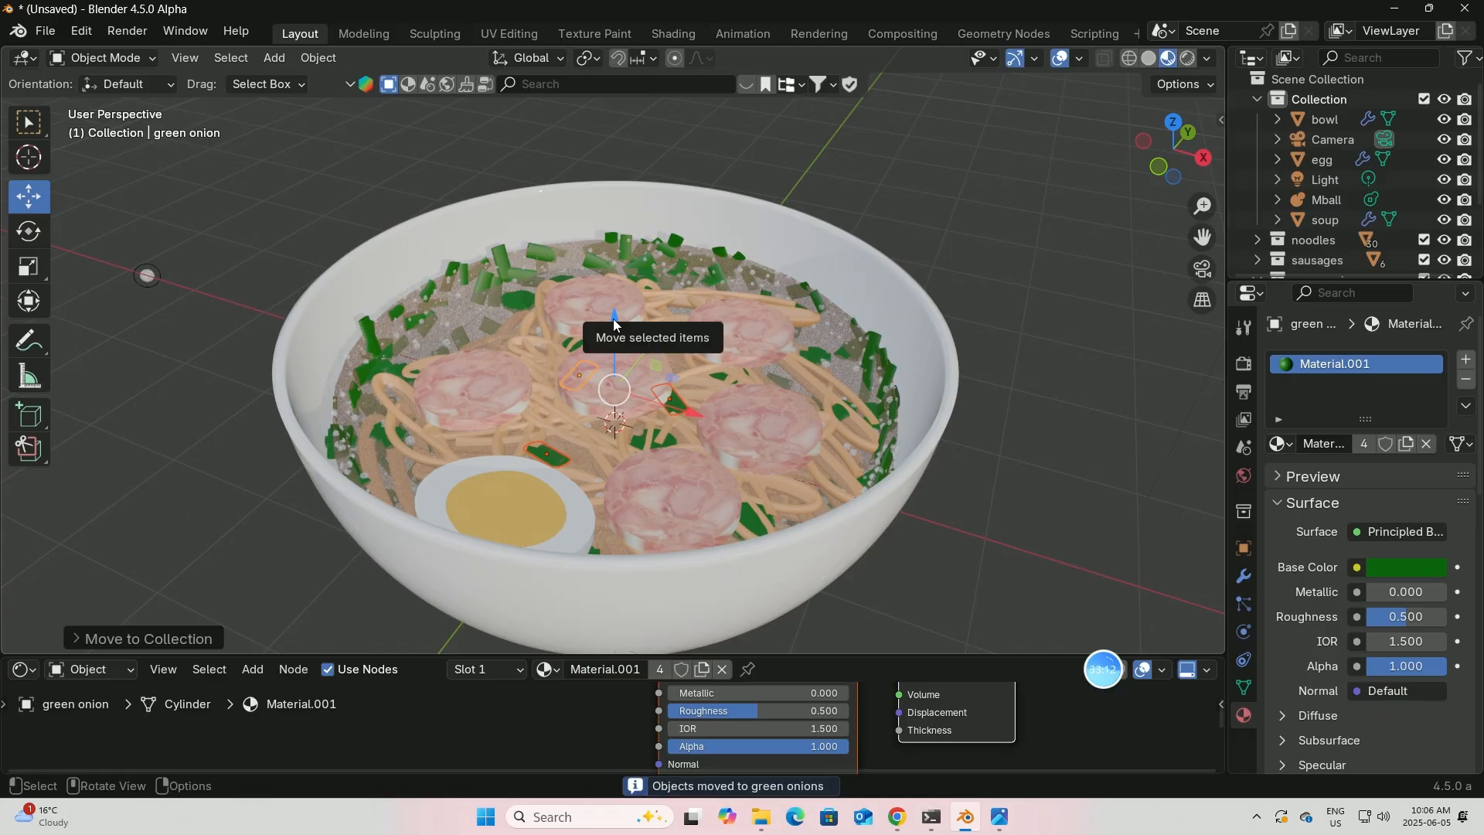
- Raise the four selected green onion pieces slightly along Z so they rest on top of the sausages and noodles
{"action": "left_click_drag", "start_coordinate": [613, 318], "coordinate": [613, 296]}
{"action": "mouse_move", "coordinate": [745, 340]}
{"action": "middle_mouse_down"}
{"action": "mouse_move", "coordinate": [776, 320]}
{"action": "mouse_move", "coordinate": [760, 323]}
{"action": "middle_mouse_up"}
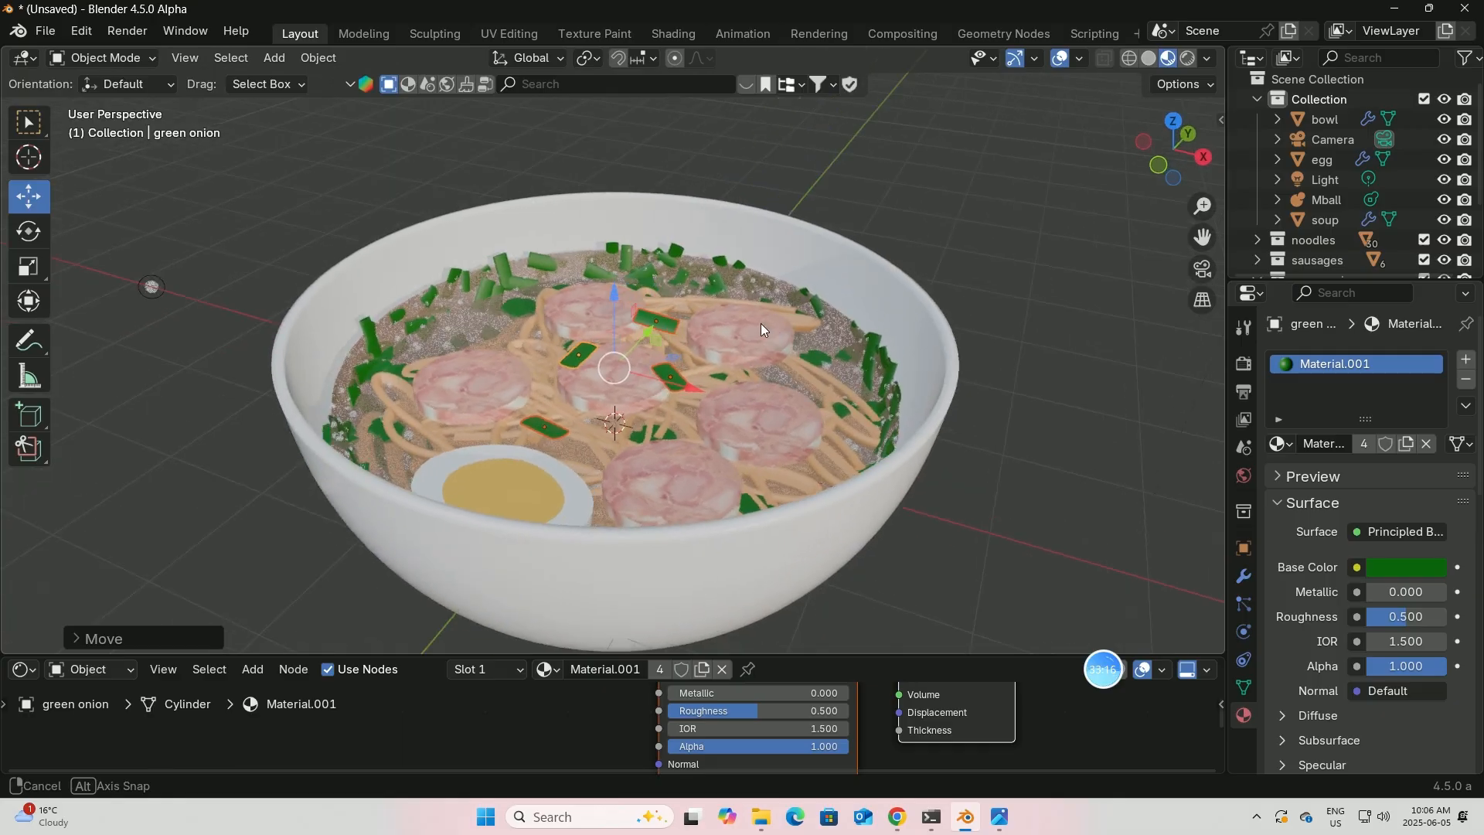
{"action": "left_click_drag", "start_coordinate": [615, 290], "coordinate": [619, 298]}
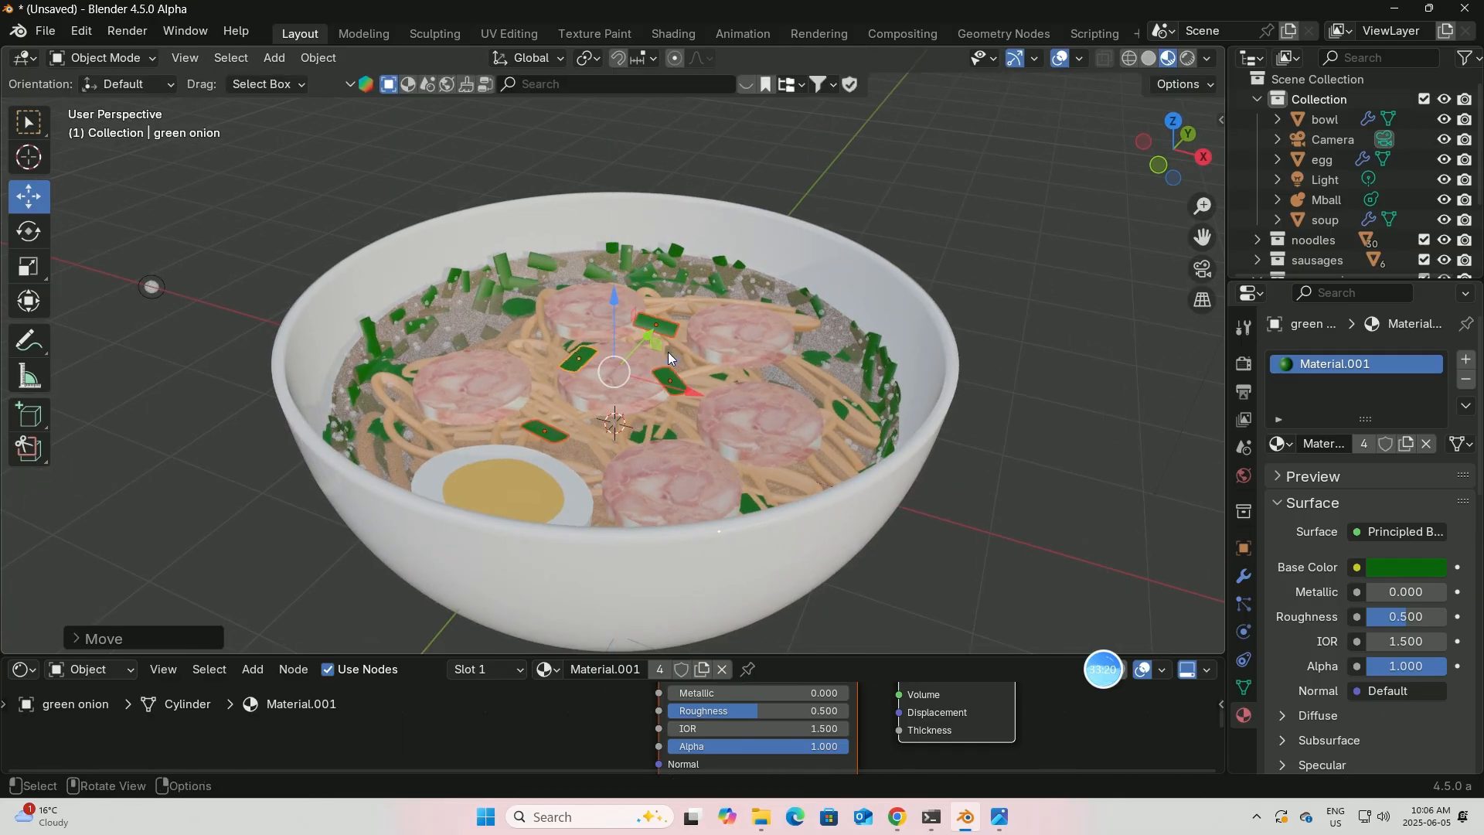
{"action": "mouse_move", "coordinate": [668, 350]}
{"action": "middle_mouse_down"}
{"action": "mouse_move", "coordinate": [652, 360]}
{"action": "mouse_move", "coordinate": [697, 351]}
{"action": "mouse_move", "coordinate": [649, 364]}
{"action": "mouse_move", "coordinate": [672, 348]}
{"action": "middle_mouse_up"}
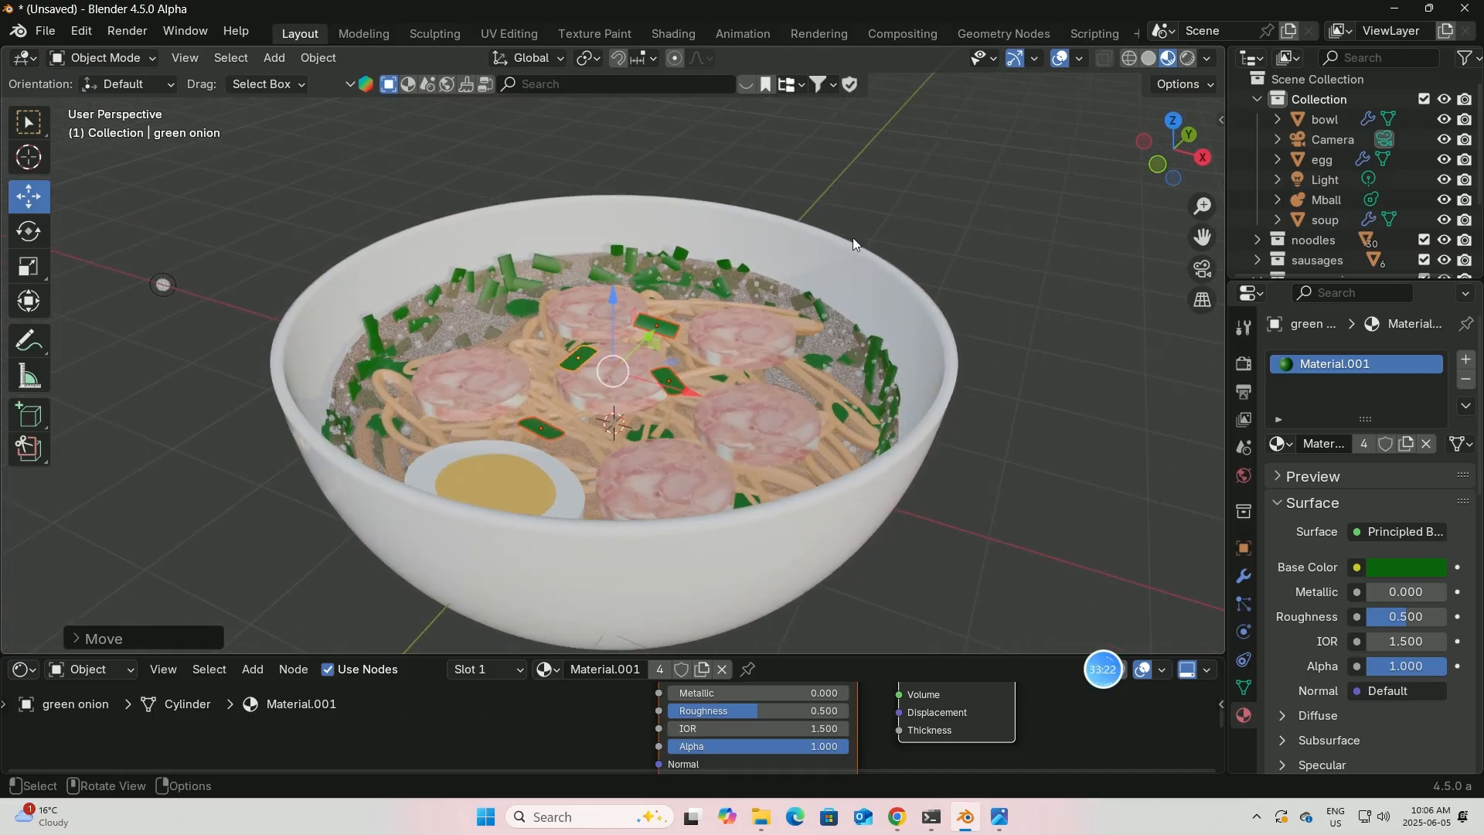
{"action": "scroll", "coordinate": [1006, 215], "scroll_direction": "down", "scroll_amount": 1}
- Switch the render engine to Cycles and set its device to GPU Compute
{"action": "left_click", "coordinate": [1243, 364]}
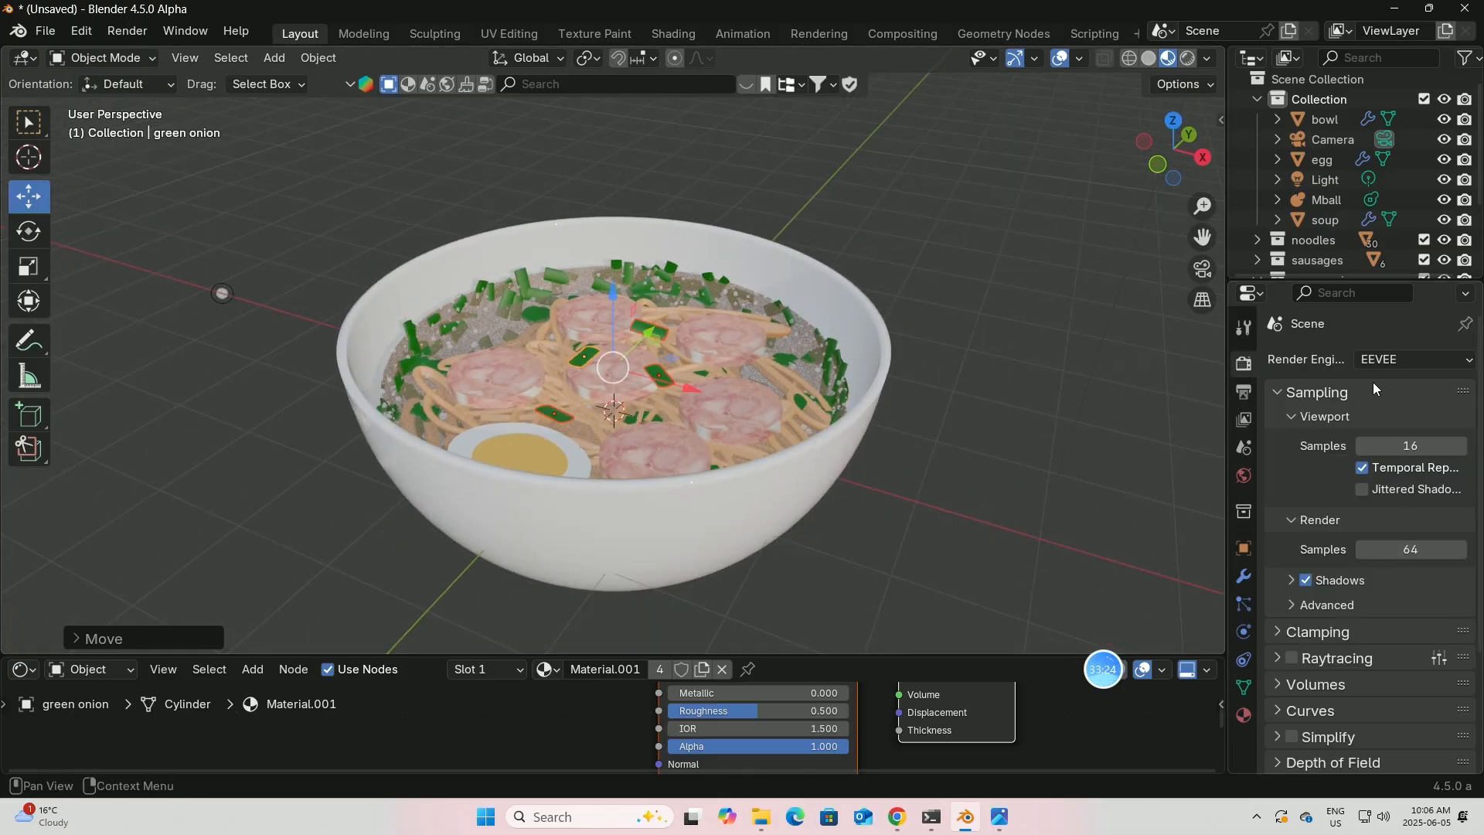
{"action": "left_click", "coordinate": [1468, 360]}
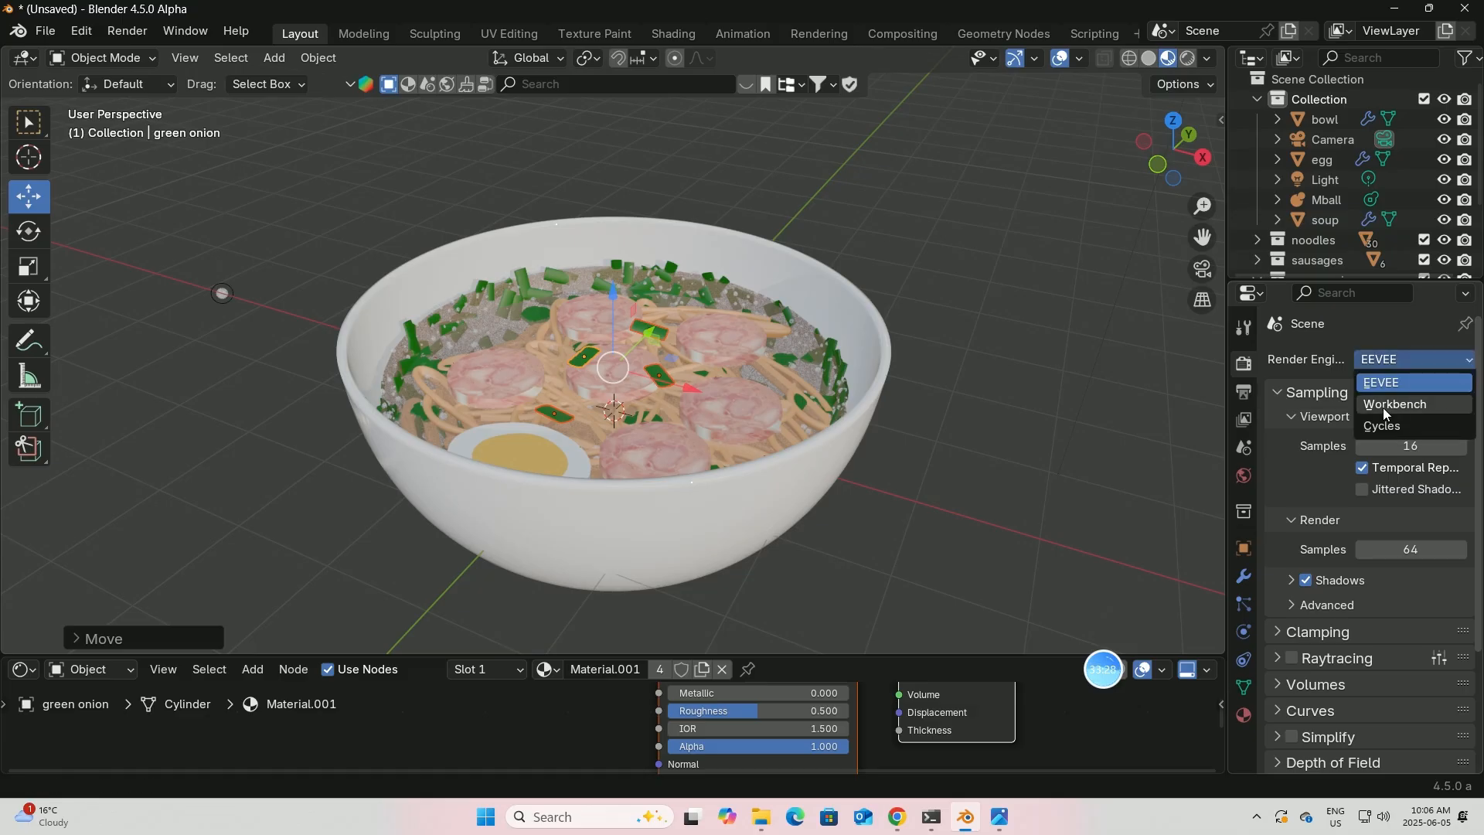
{"action": "left_click", "coordinate": [1382, 427]}
{"action": "left_click", "coordinate": [1410, 408]}
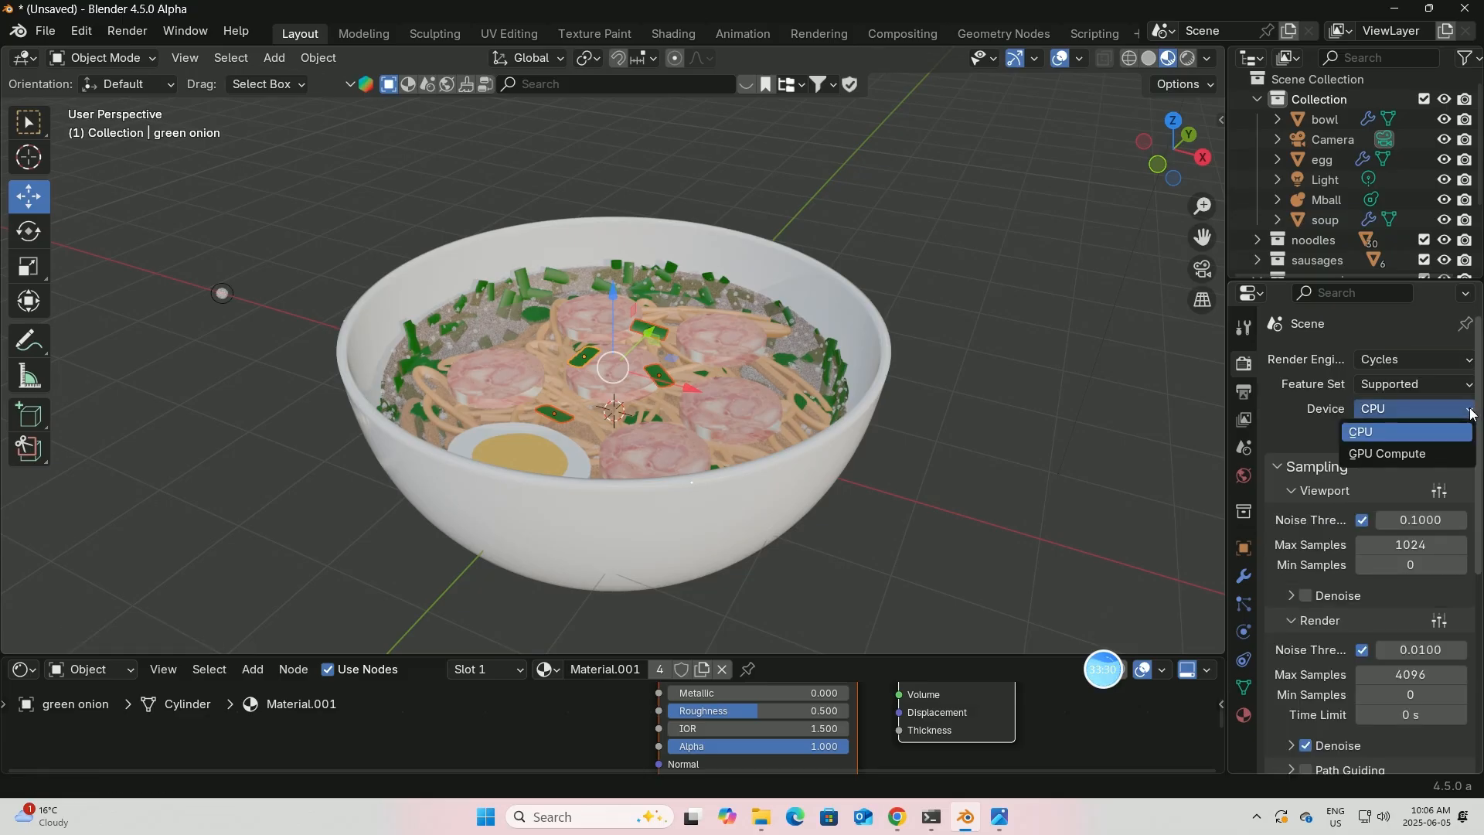
{"action": "left_click", "coordinate": [1366, 455]}
- Set the viewport sampling's max samples to 30
{"action": "left_click", "coordinate": [1408, 544]}
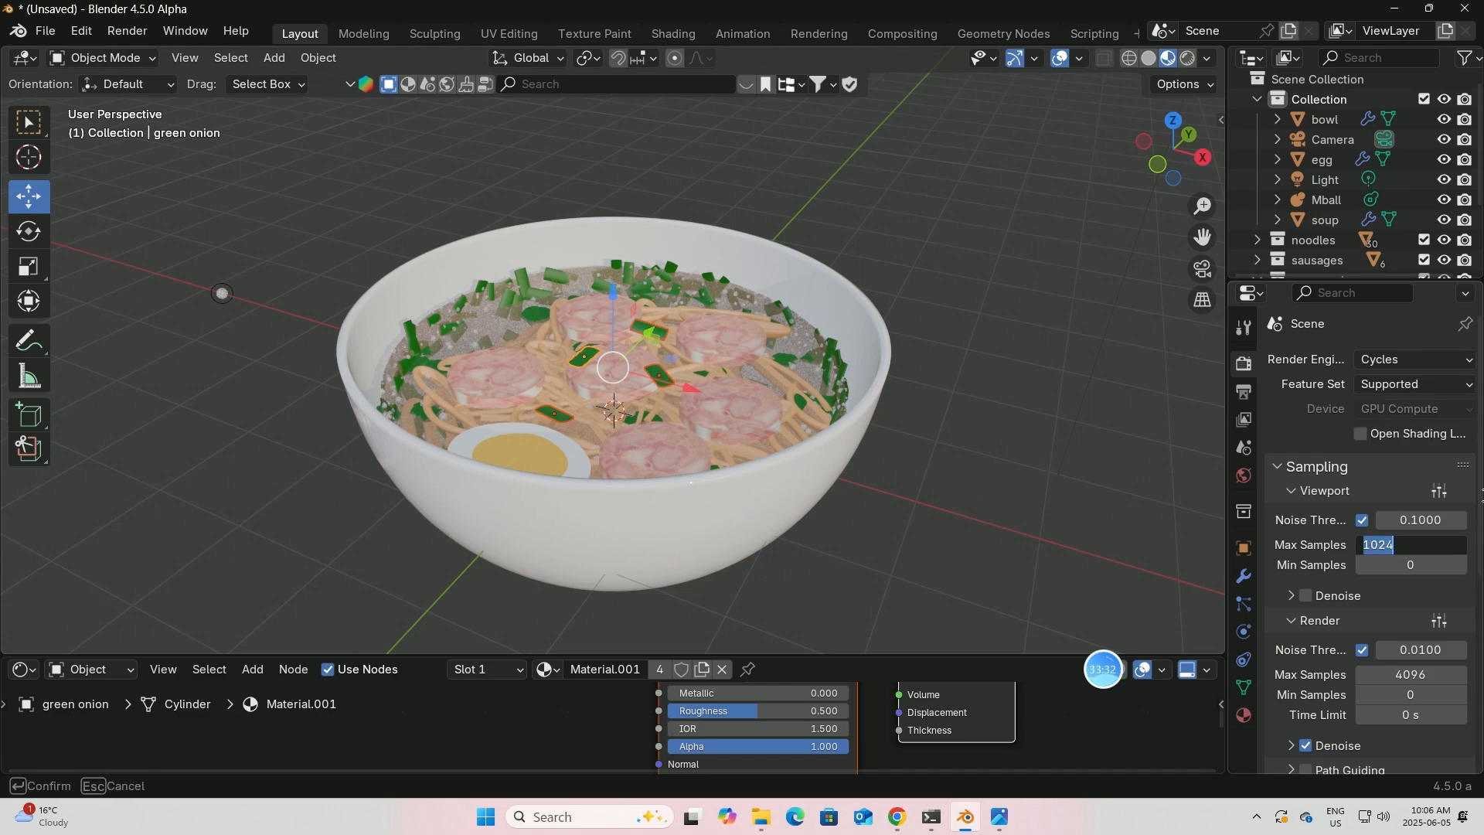
{"action": "type", "text": "30"}
{"action": "key", "text": "Return"}
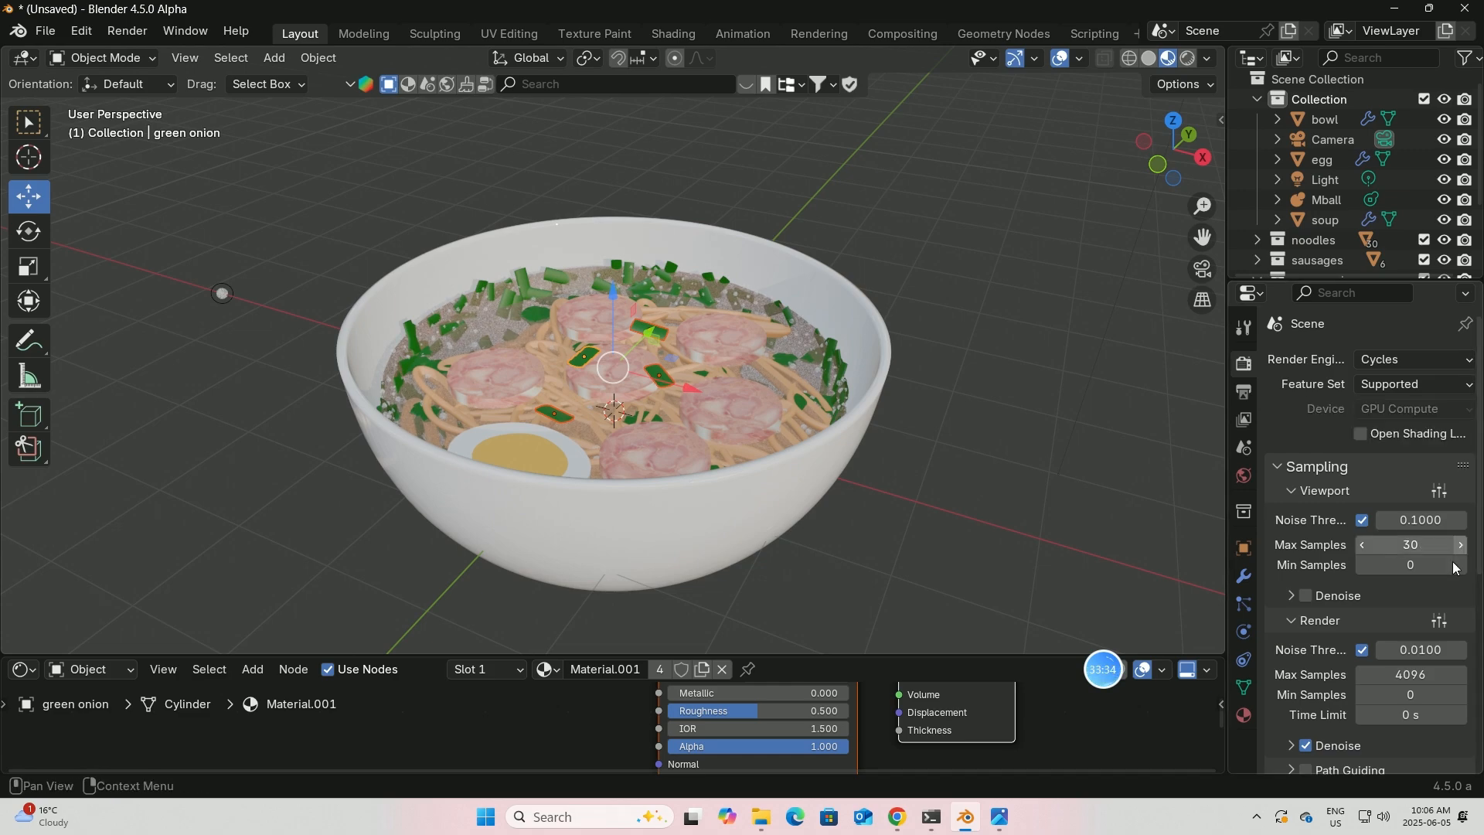
- Set the render noise threshold to 0.5 and render max samples to 128, and look through the camera
{"action": "left_click", "coordinate": [1422, 649]}
{"action": "key", "text": "BackSpace"}
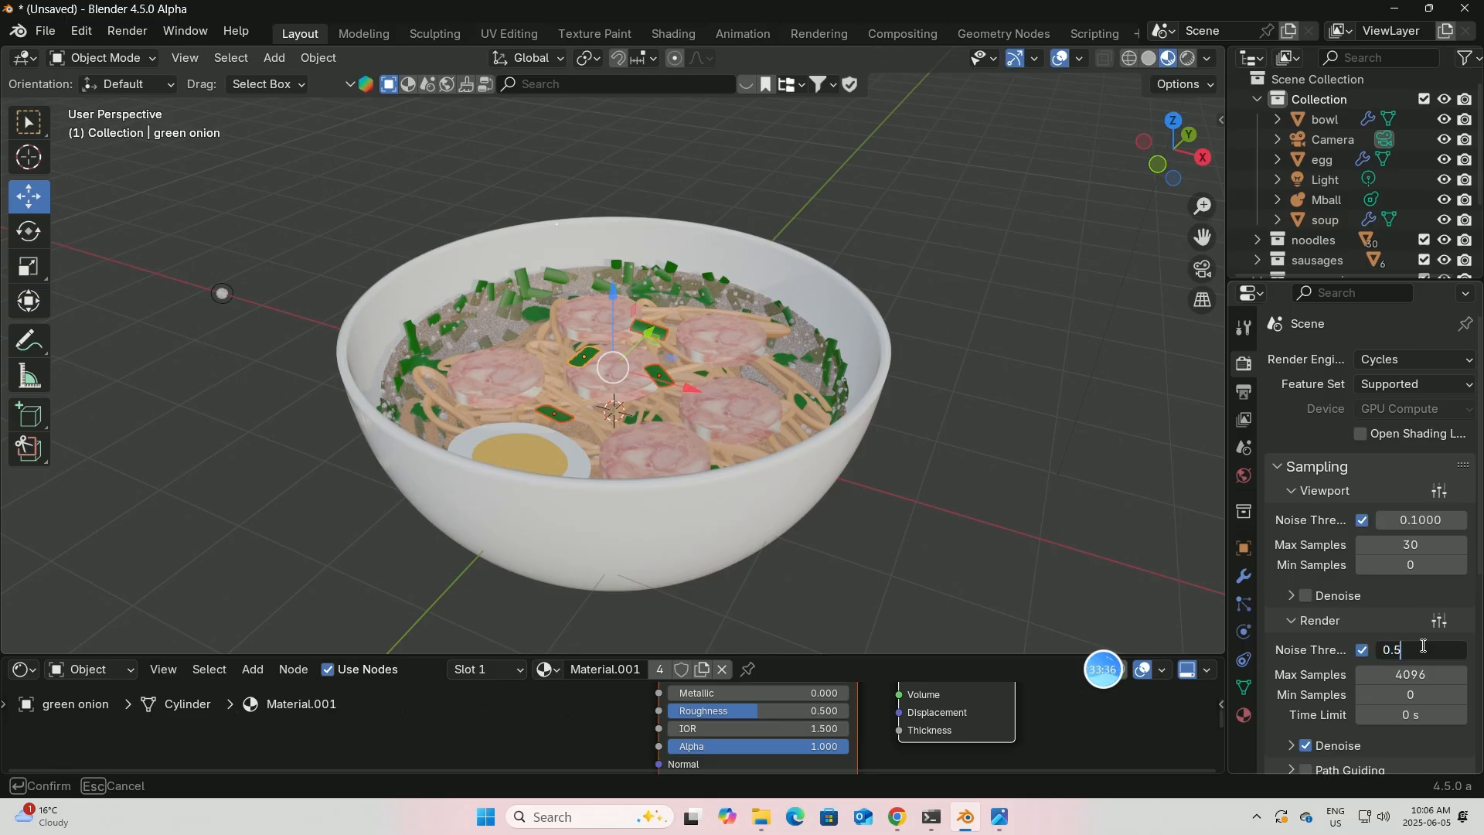
{"action": "key", "text": "Return"}
{"action": "left_click", "coordinate": [1405, 673]}
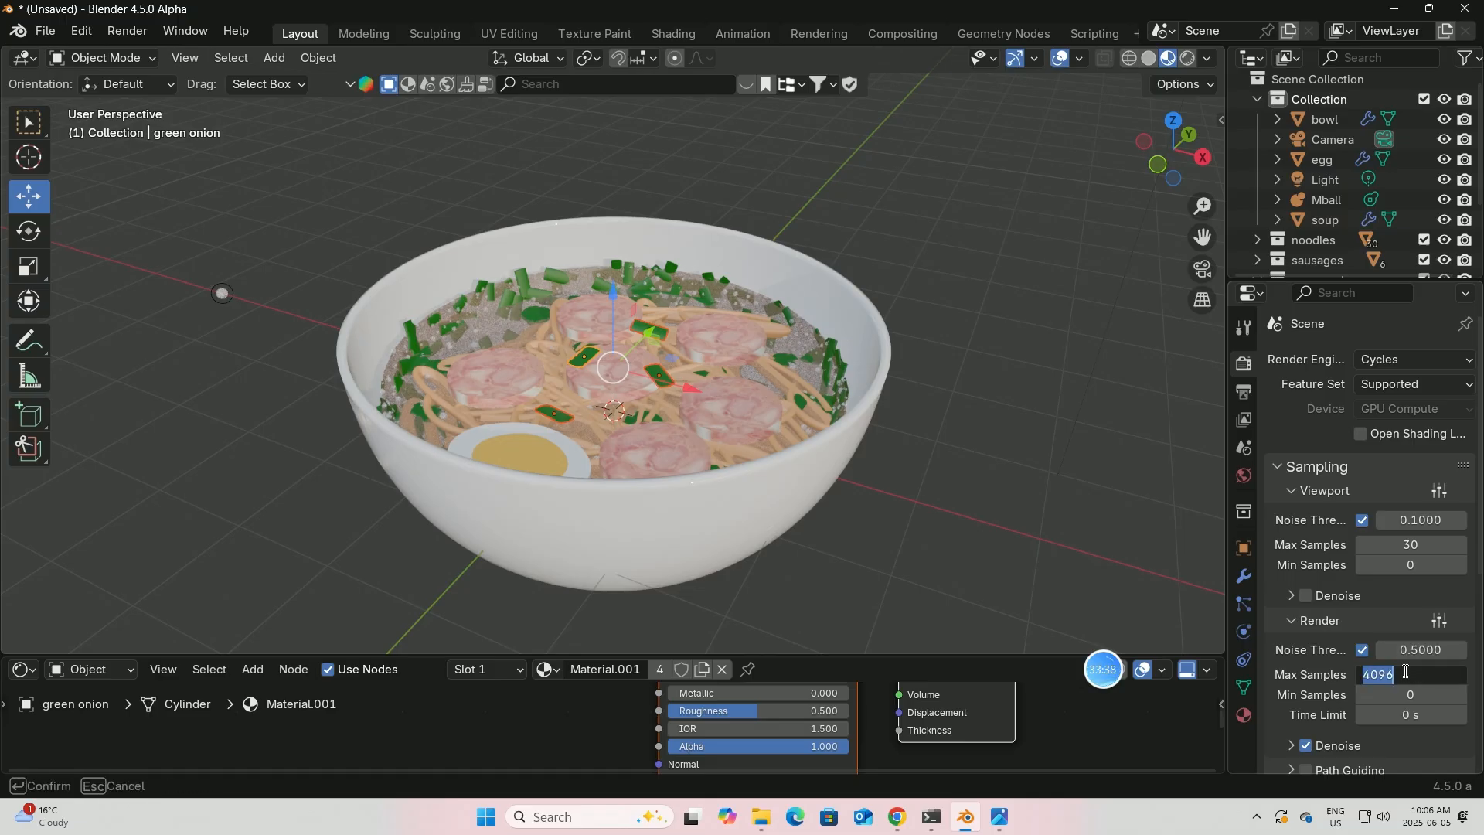
{"action": "key", "text": "BackSpace"}
{"action": "key", "text": "Return"}
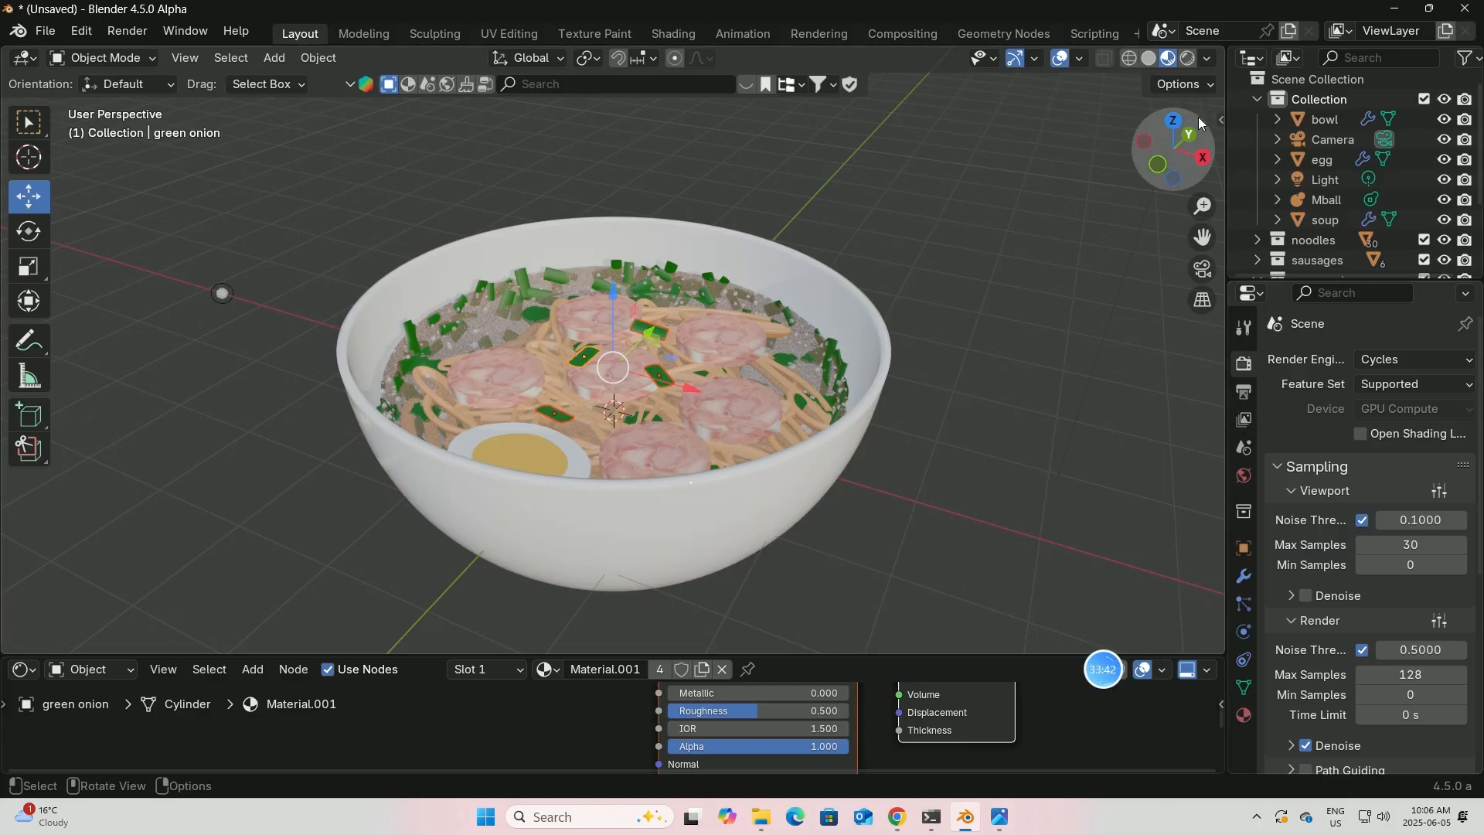
{"action": "left_click", "coordinate": [1203, 270]}
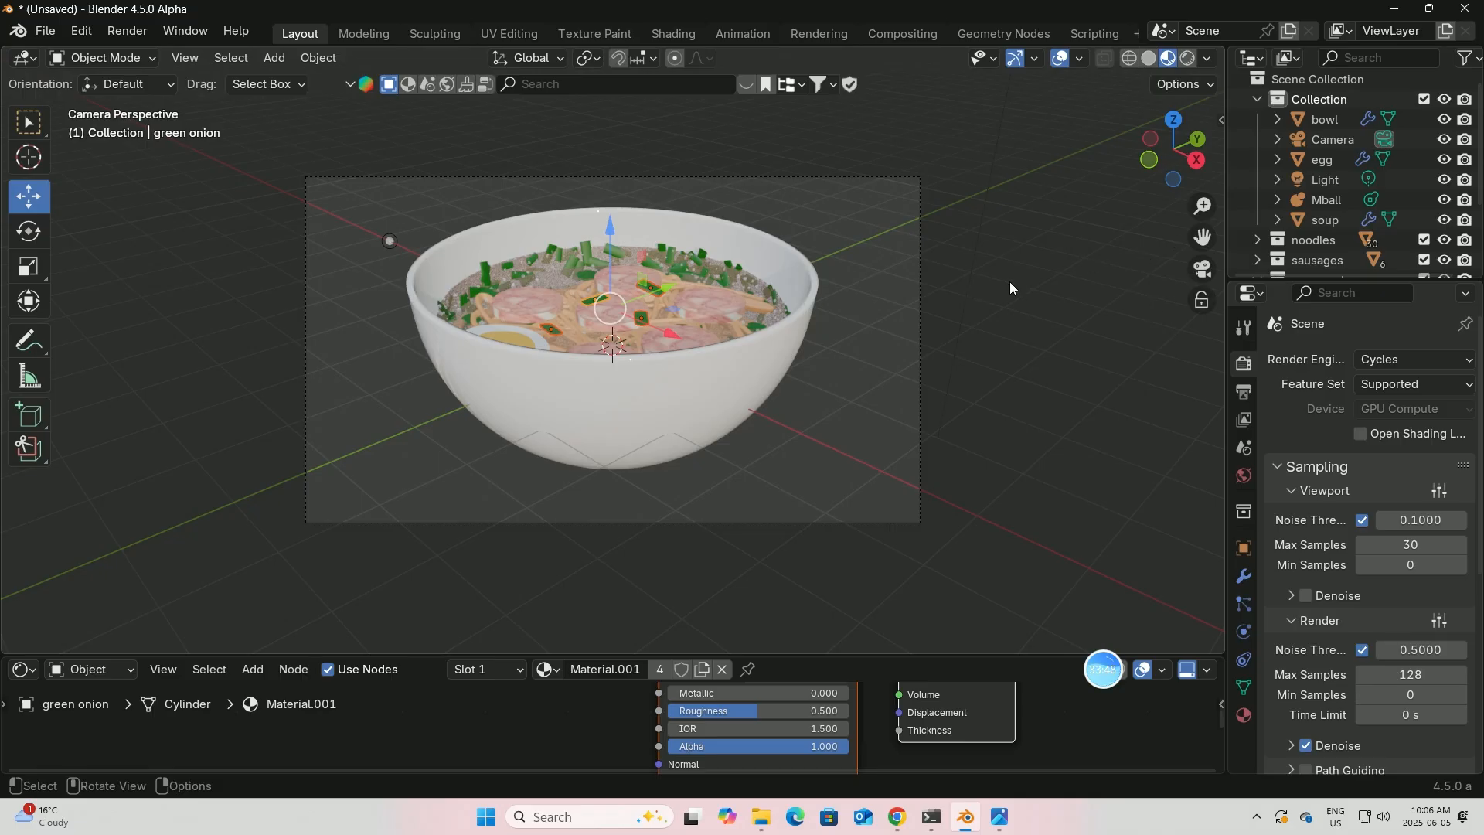
- Lock the camera to the view and reframe it to look more steeply down at the bowl from slightly farther away
{"action": "key", "text": "n"}
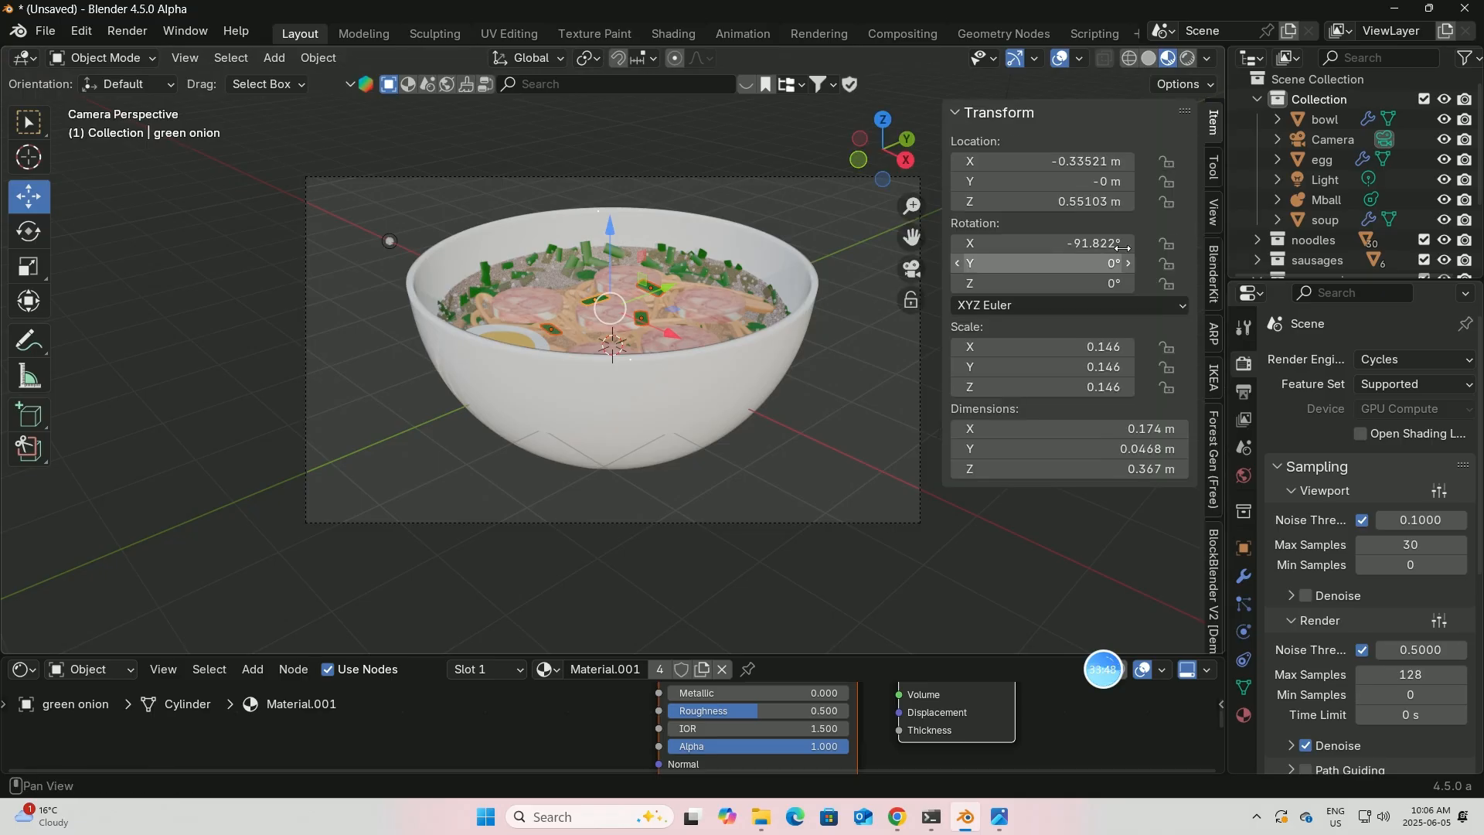
{"action": "left_click", "coordinate": [990, 495]}
{"action": "left_click", "coordinate": [1213, 218]}
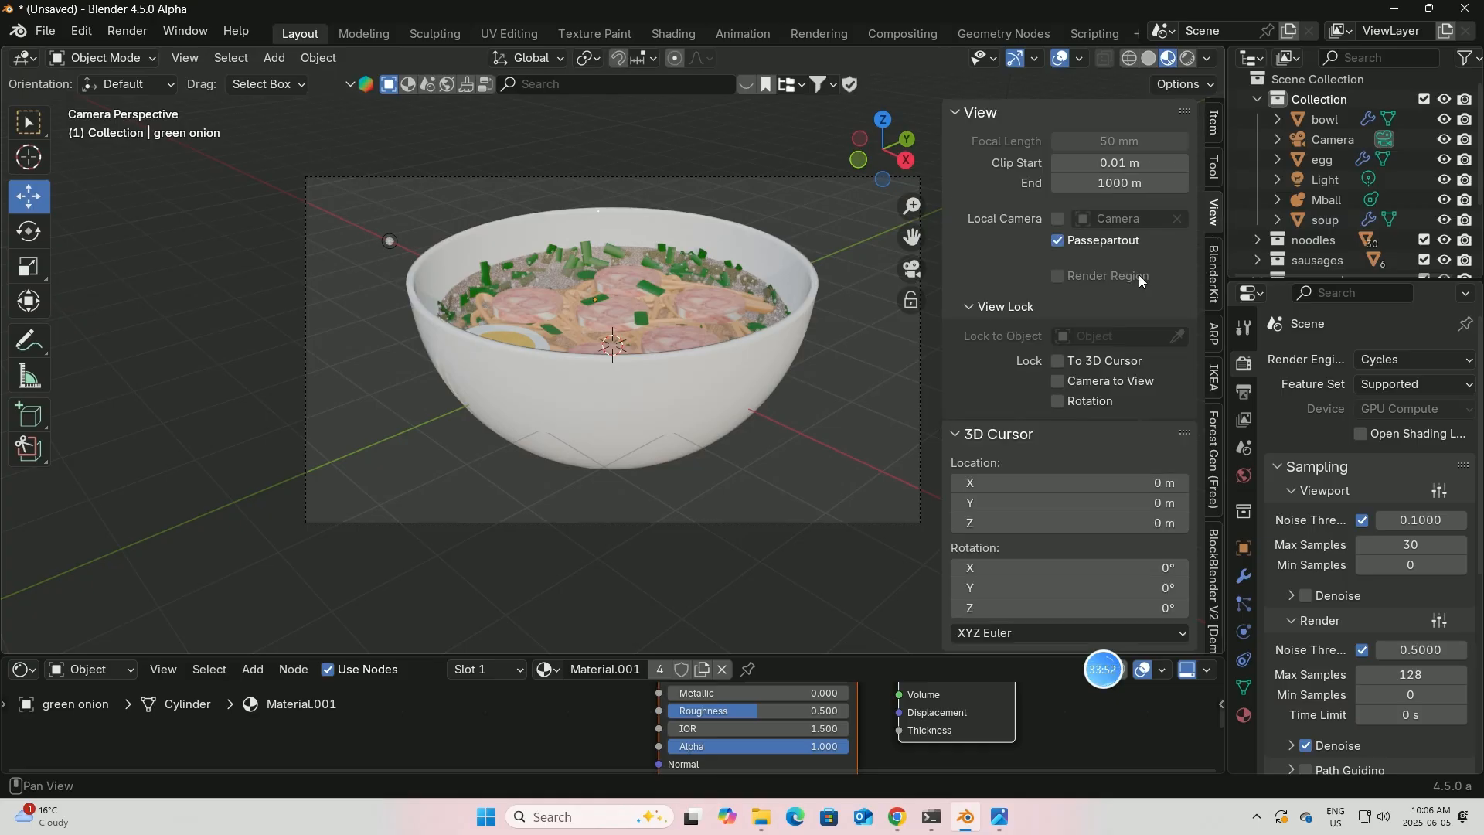
{"action": "left_click", "coordinate": [1057, 382]}
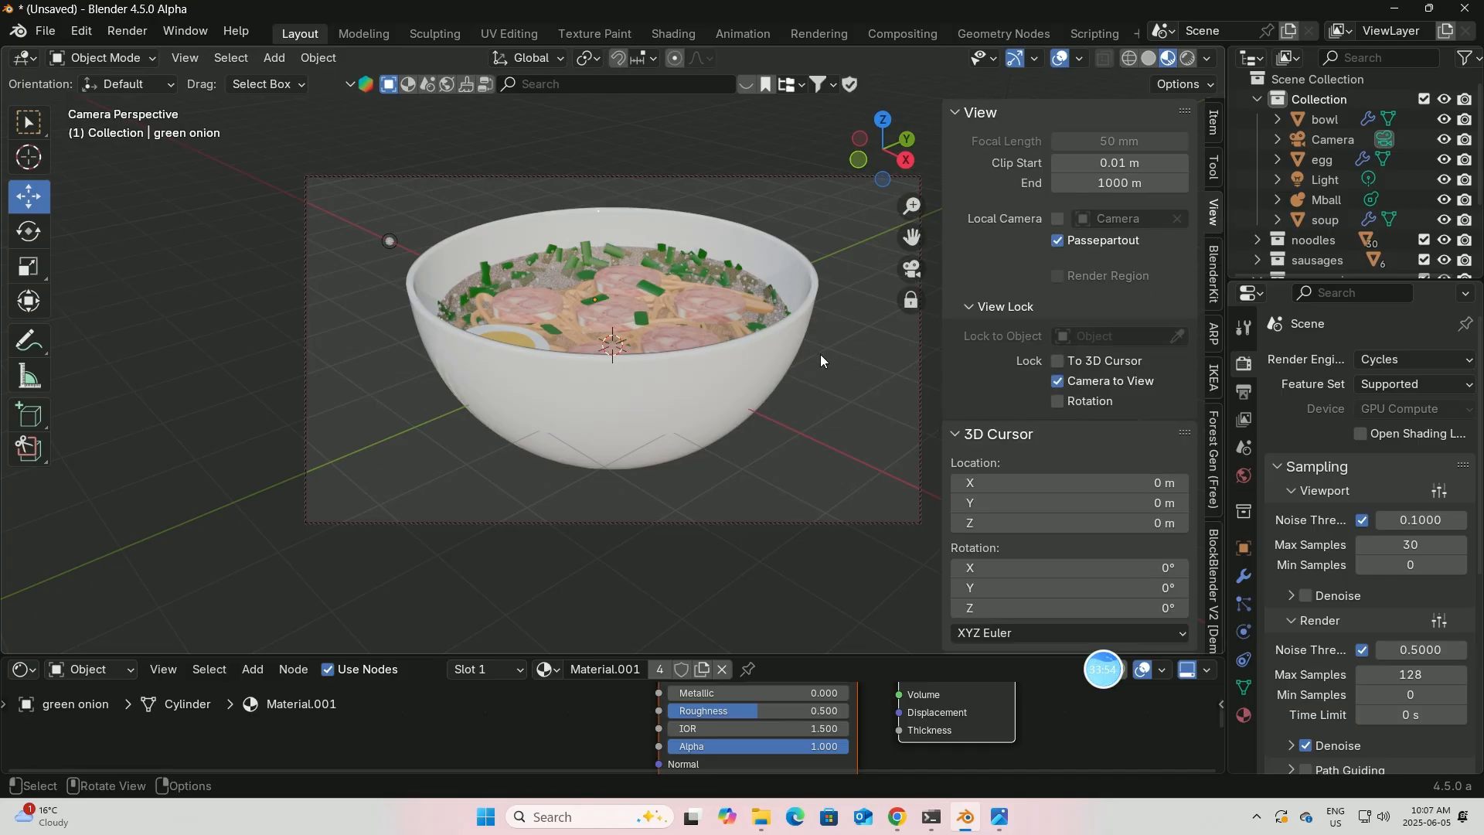
{"action": "mouse_move", "coordinate": [832, 374]}
{"action": "middle_mouse_down"}
{"action": "mouse_move", "coordinate": [837, 361]}
{"action": "mouse_move", "coordinate": [841, 383]}
{"action": "middle_mouse_up"}
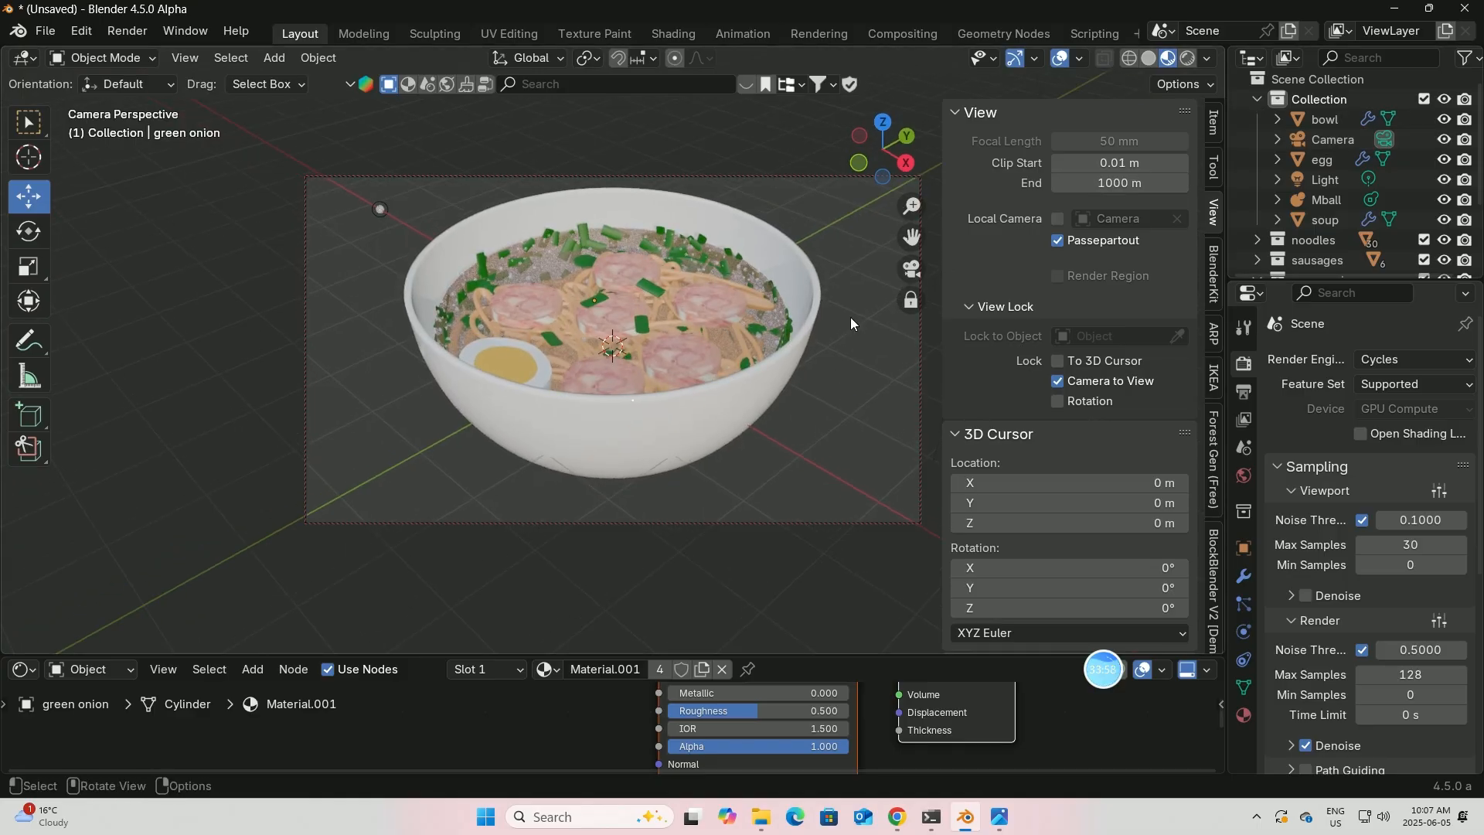
{"action": "scroll", "coordinate": [850, 317], "scroll_direction": "down", "scroll_amount": 2}
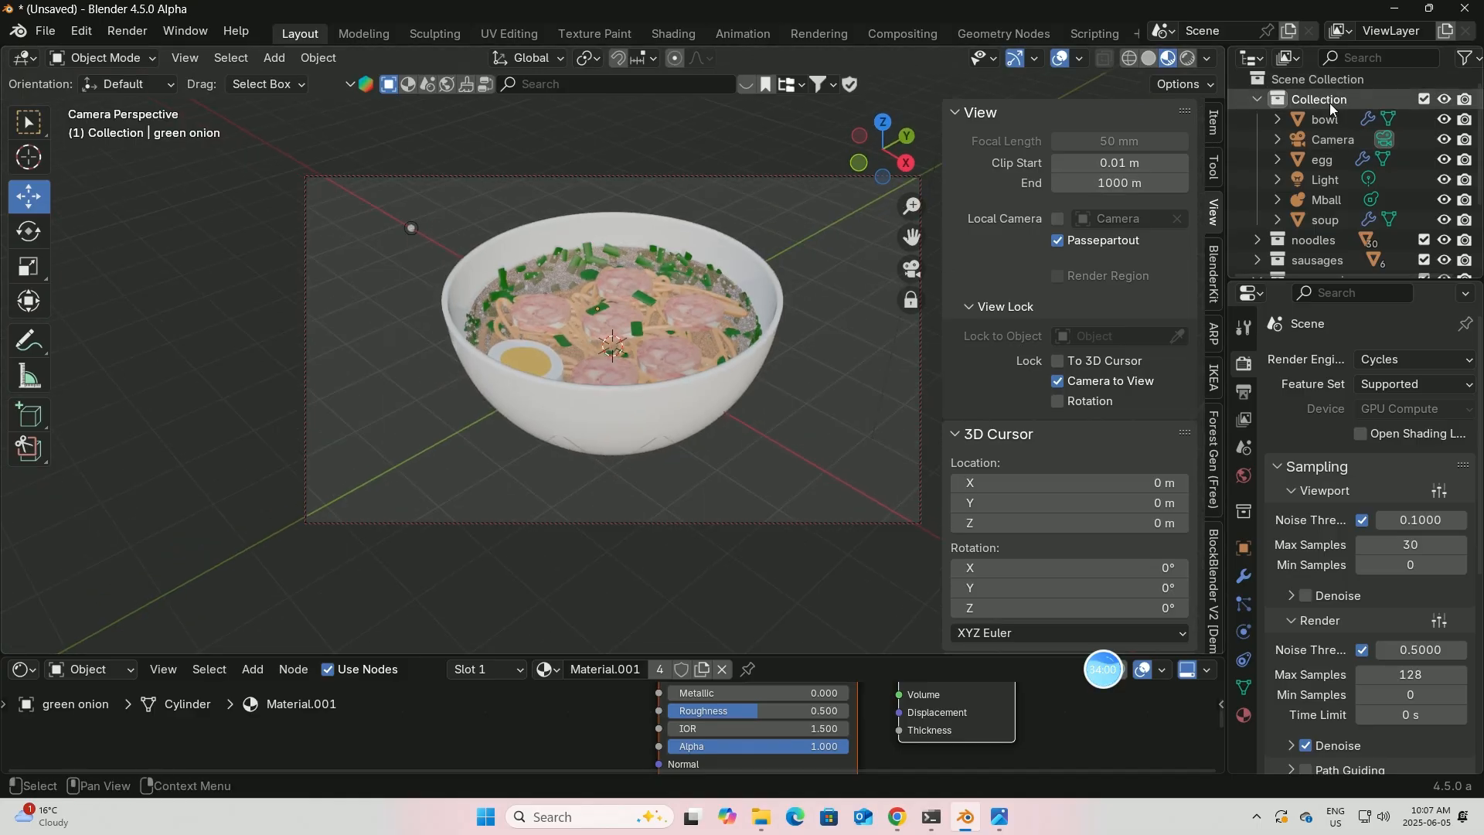
- Select the camera and set its lens Shift Y to 0.040
{"action": "key", "text": "period"}
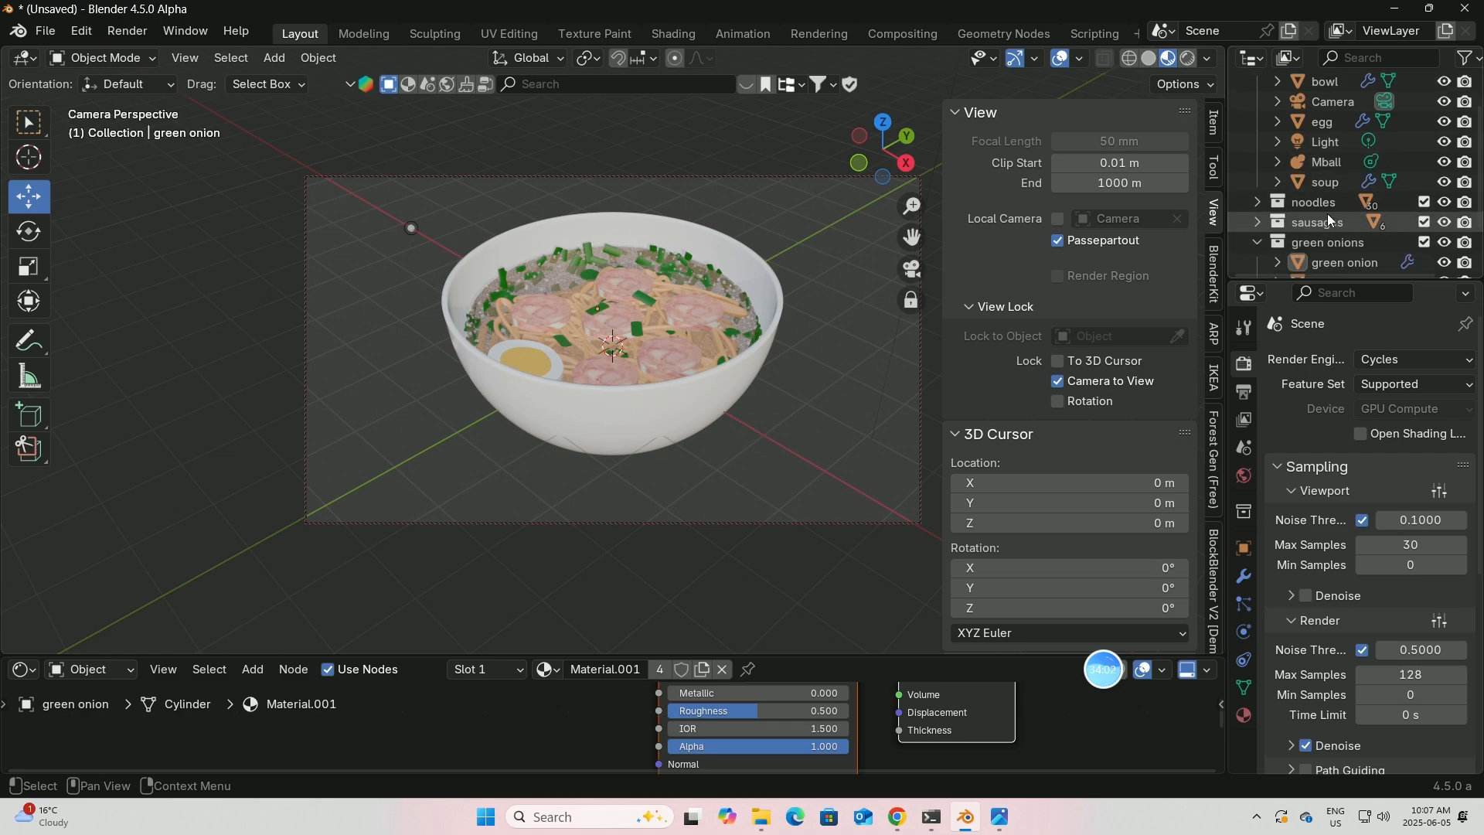
{"action": "scroll", "coordinate": [1299, 170], "scroll_direction": "up", "scroll_amount": 5}
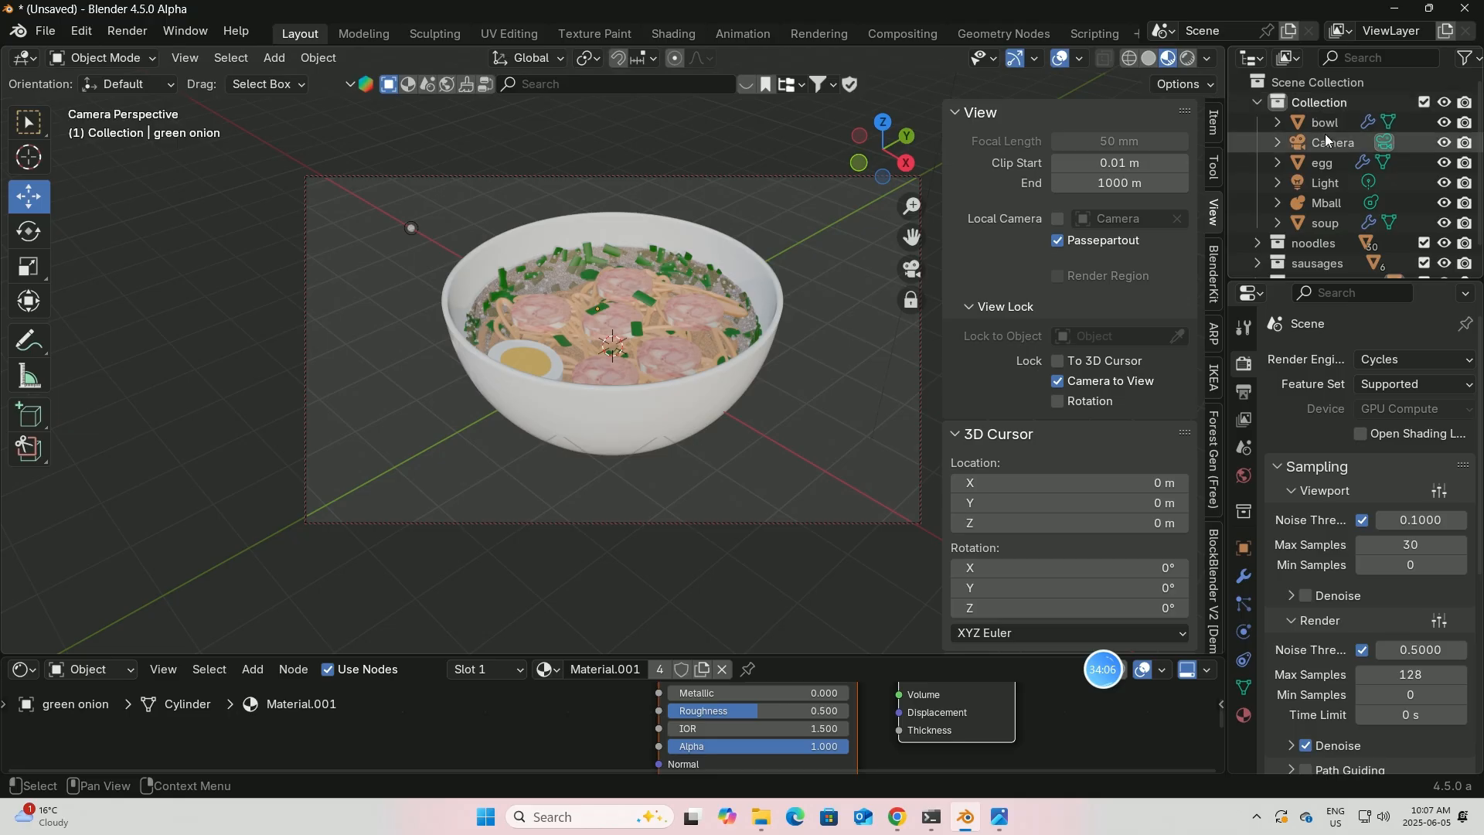
{"action": "left_click", "coordinate": [1324, 142]}
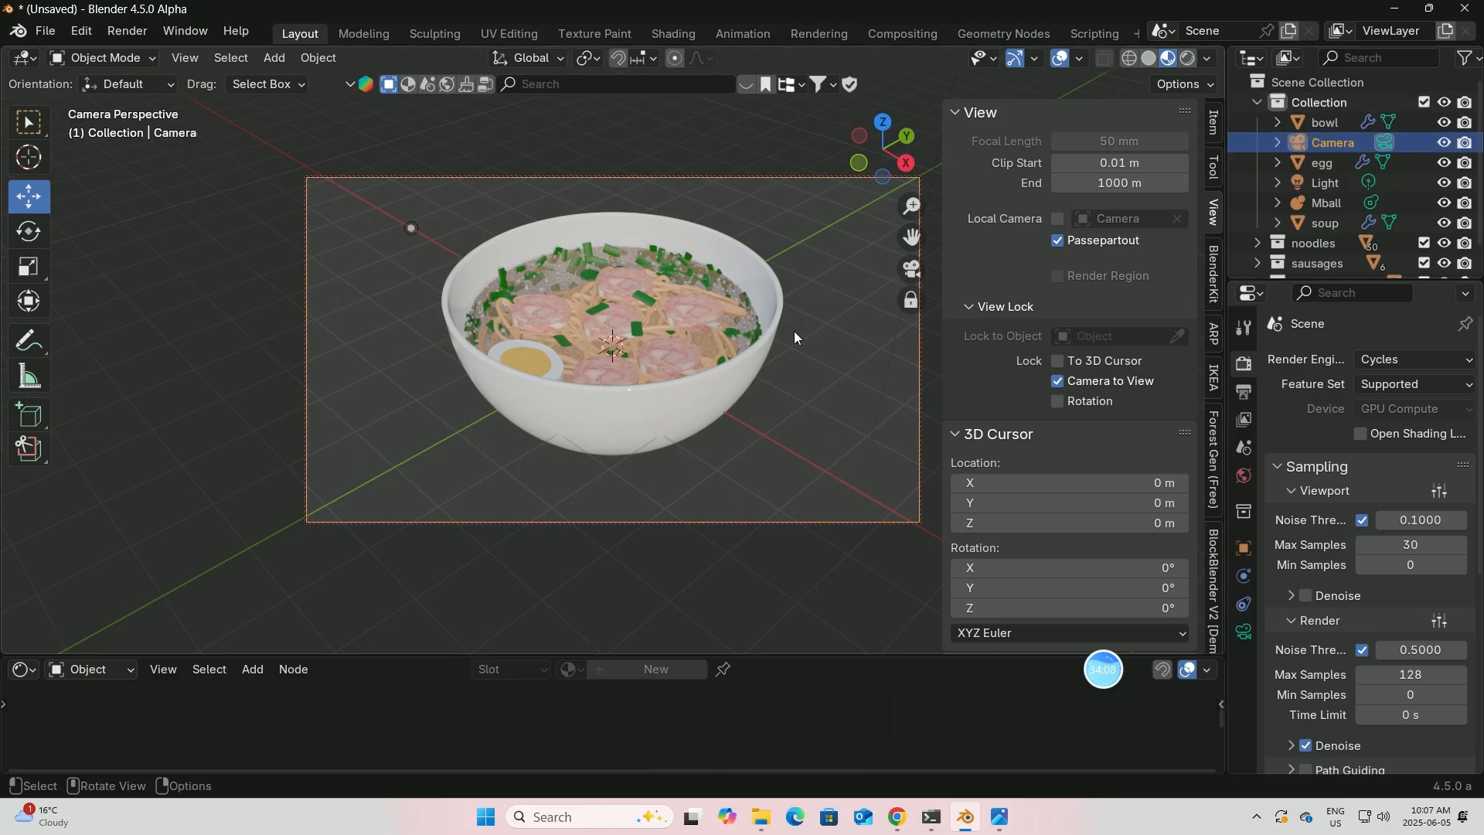
{"action": "left_click", "coordinate": [1243, 631]}
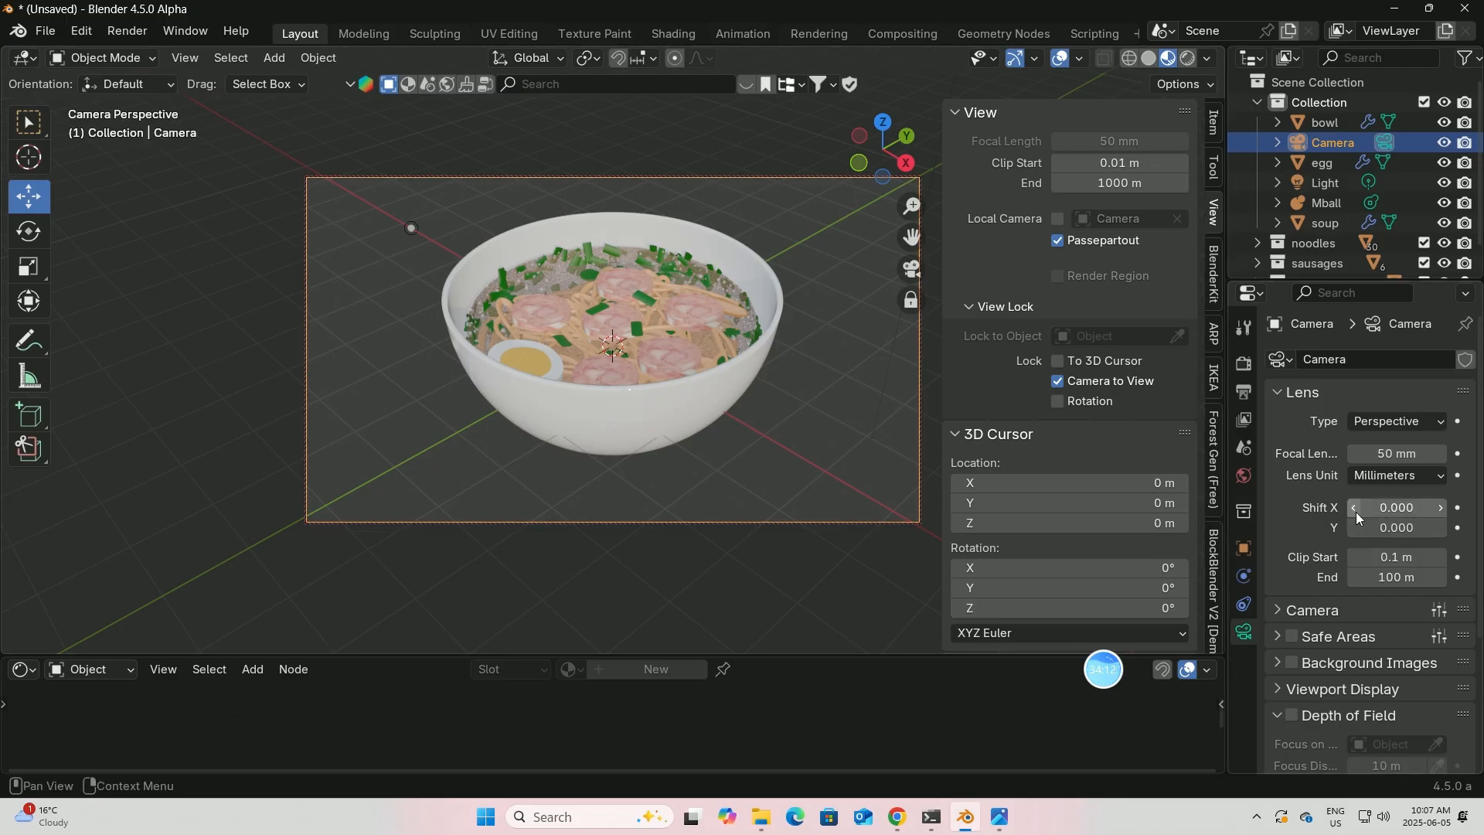
{"action": "mouse_move", "coordinate": [1389, 531]}
{"action": "left_mouse_down"}
{"action": "mouse_move", "coordinate": [1406, 531]}
{"action": "mouse_move", "coordinate": [1370, 508]}
{"action": "mouse_move", "coordinate": [1400, 508]}
{"action": "mouse_move", "coordinate": [1385, 507]}
{"action": "left_mouse_up"}
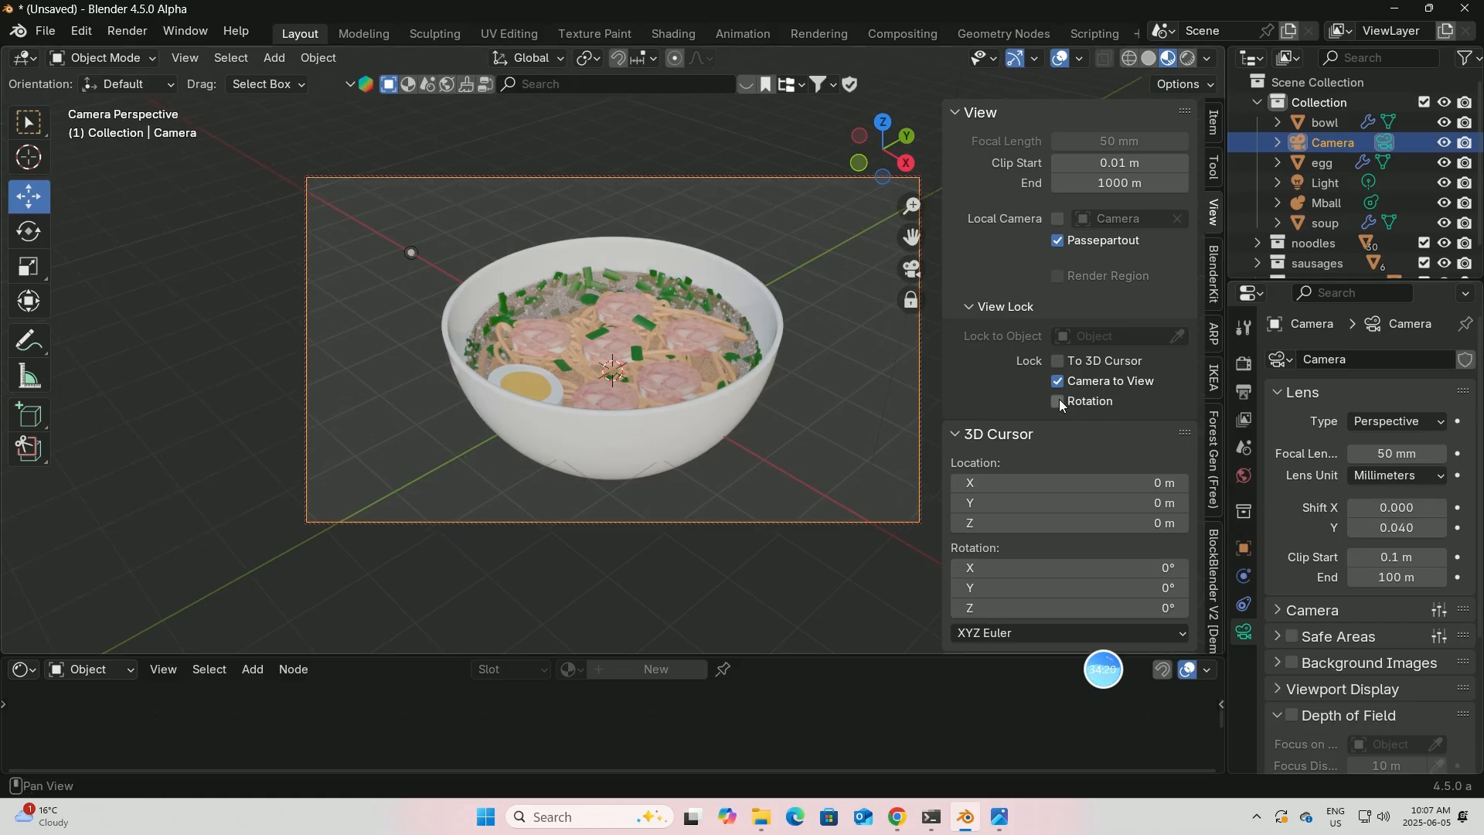
- Unlock the camera from the view and switch the viewport to rendered shading
{"action": "left_click", "coordinate": [1057, 381]}
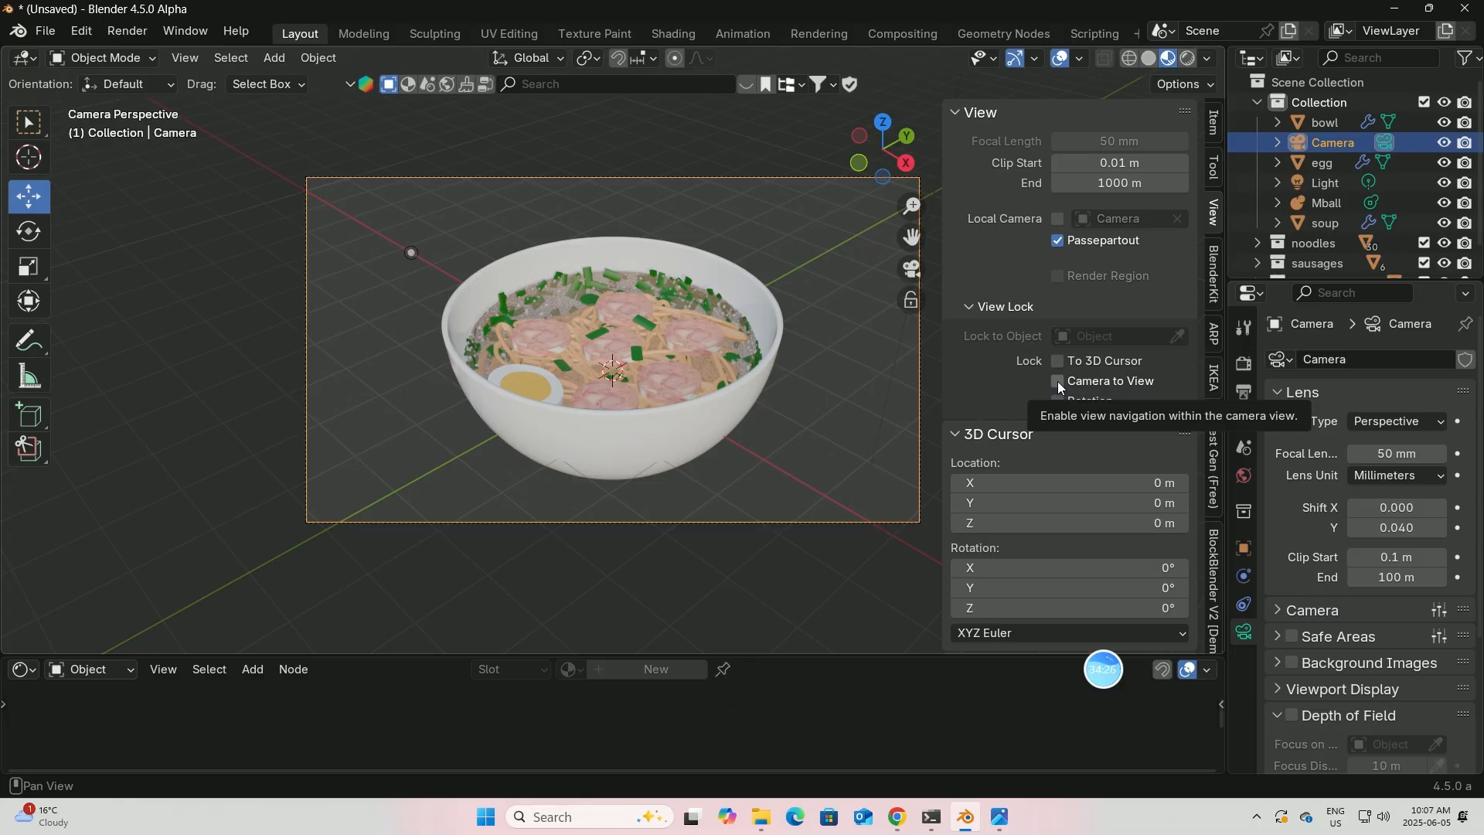
{"action": "left_click", "coordinate": [1187, 58]}
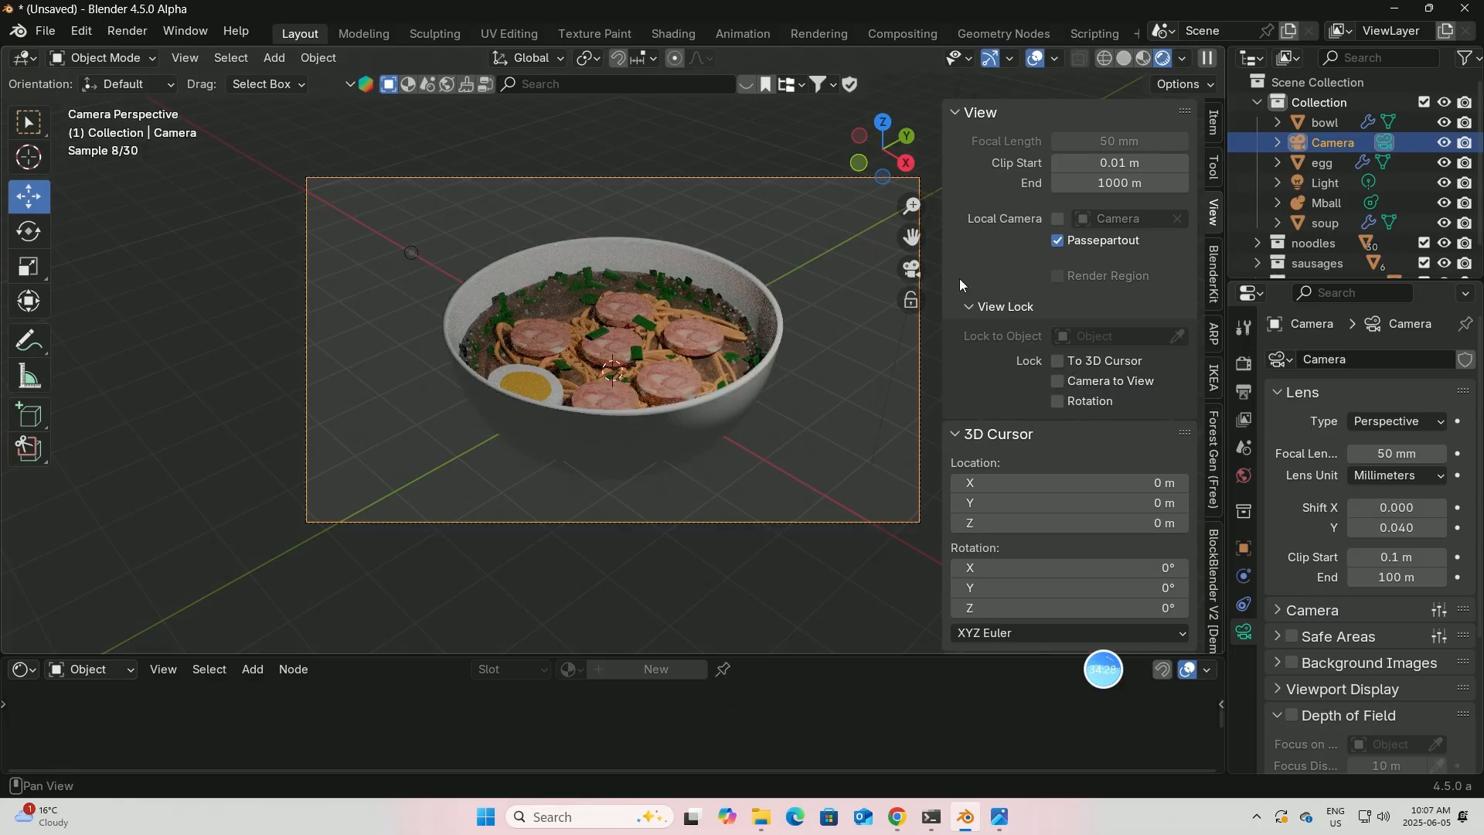
{"action": "key", "text": "n"}
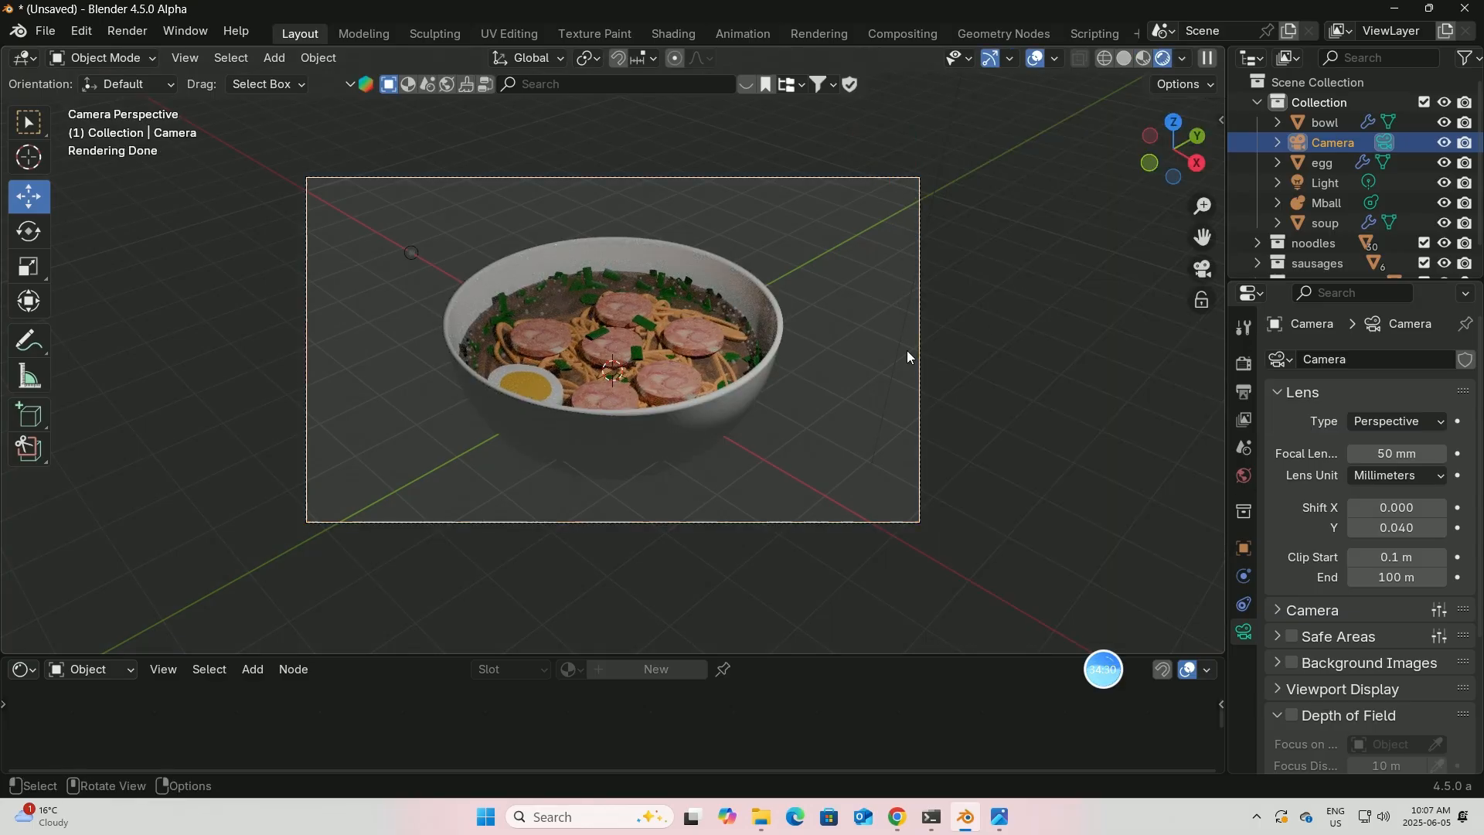
- Assign an Environment Texture to the world's background color and start opening an image for it
{"action": "left_click", "coordinate": [1243, 476]}
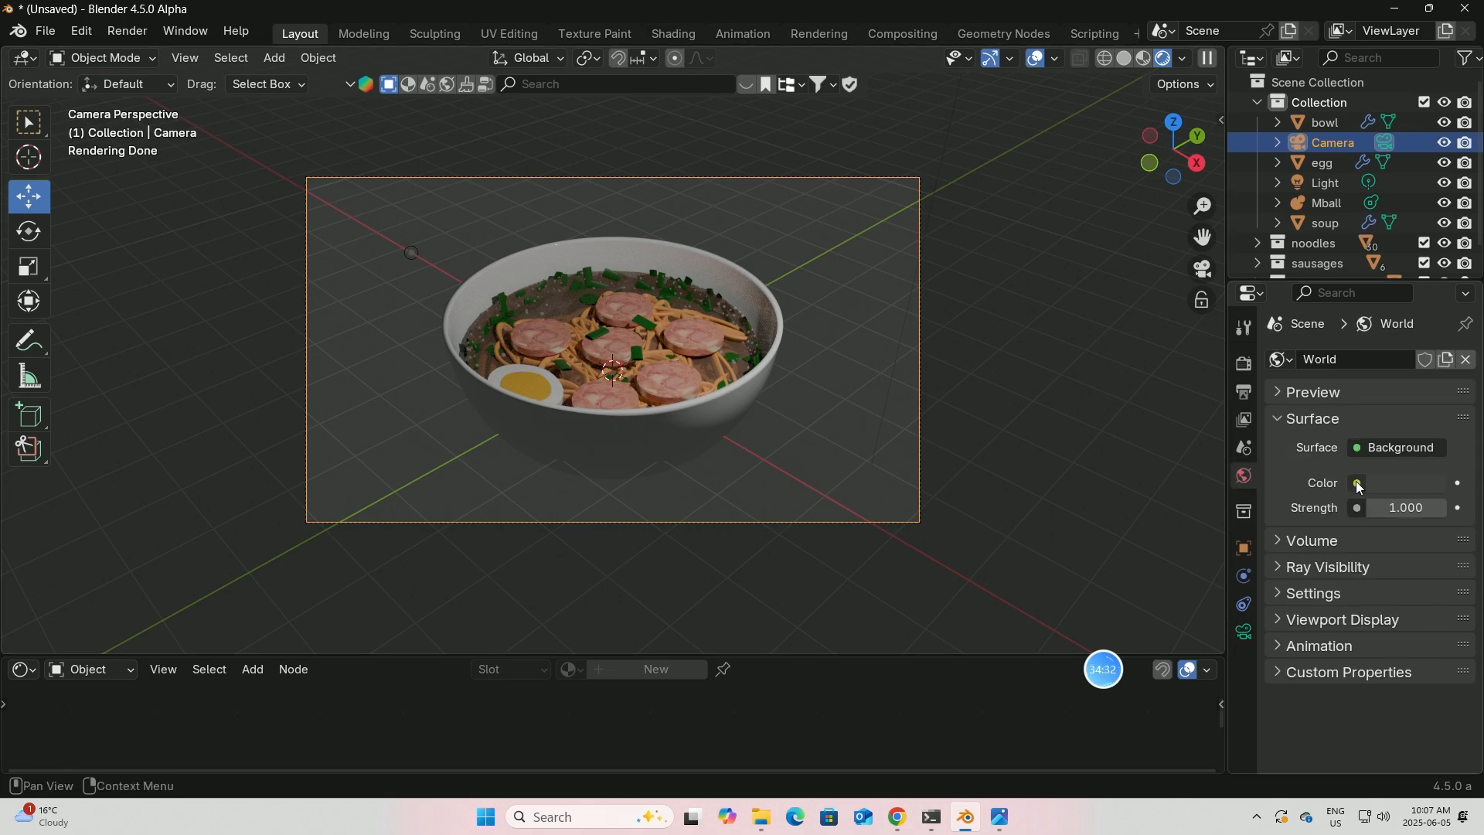
{"action": "left_click", "coordinate": [1359, 483]}
{"action": "left_click", "coordinate": [932, 571]}
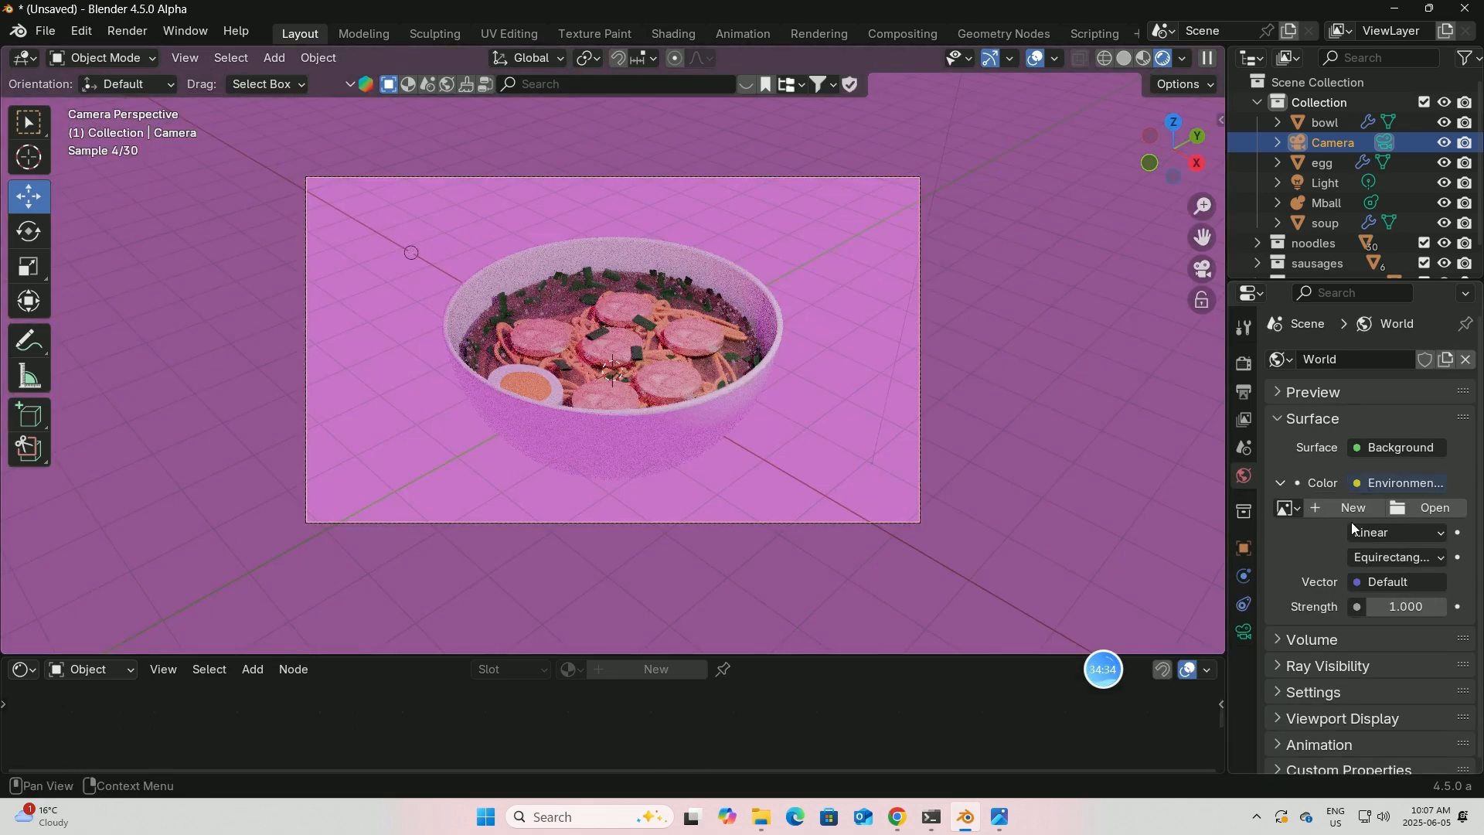
{"action": "left_click", "coordinate": [1422, 508]}
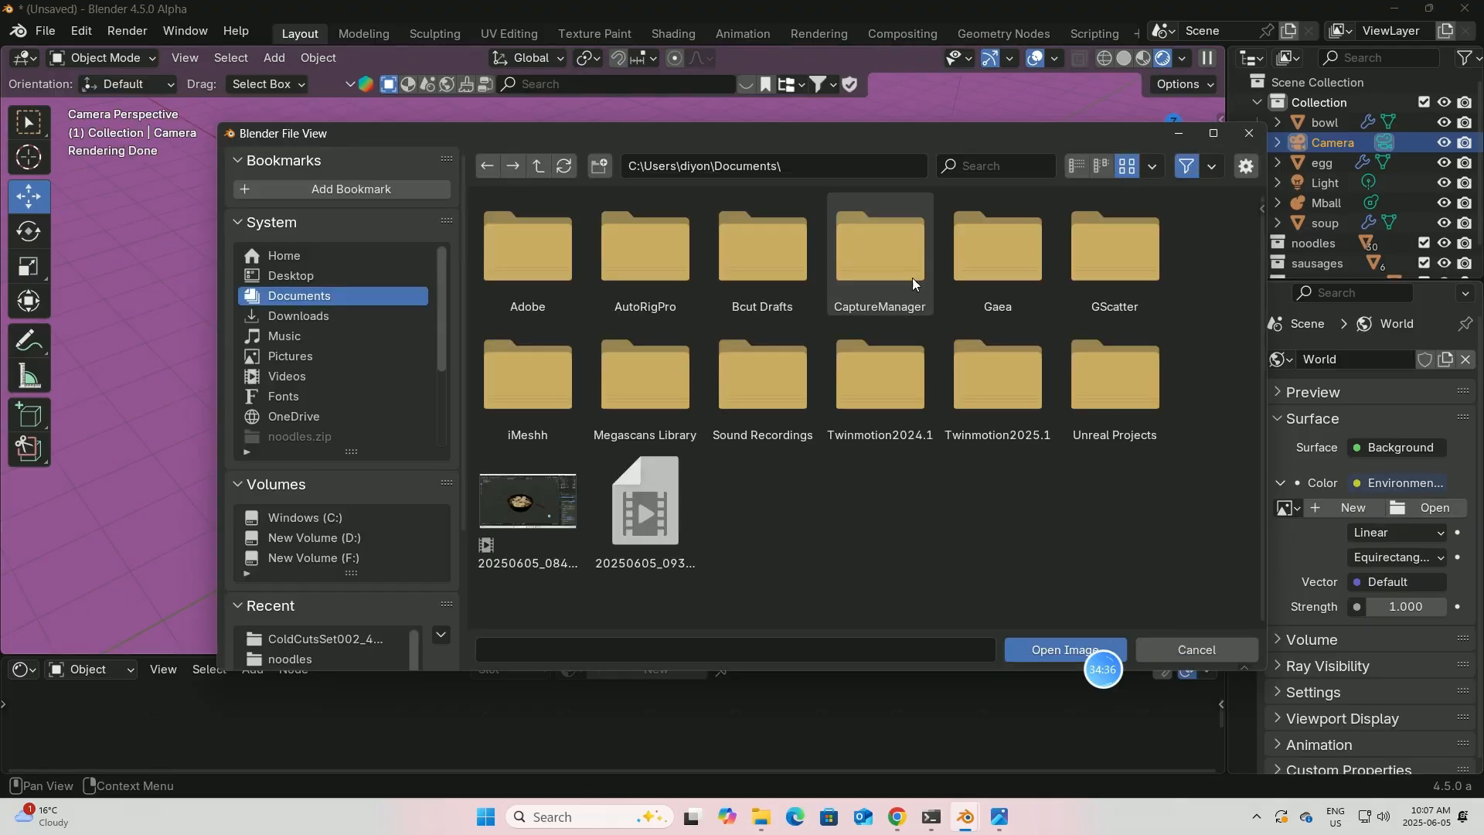
- Switch to Chrome and open Poly Haven's HDRI library in a new tab
{"action": "left_click", "coordinate": [895, 816]}
{"action": "key", "text": "ctrl+t"}
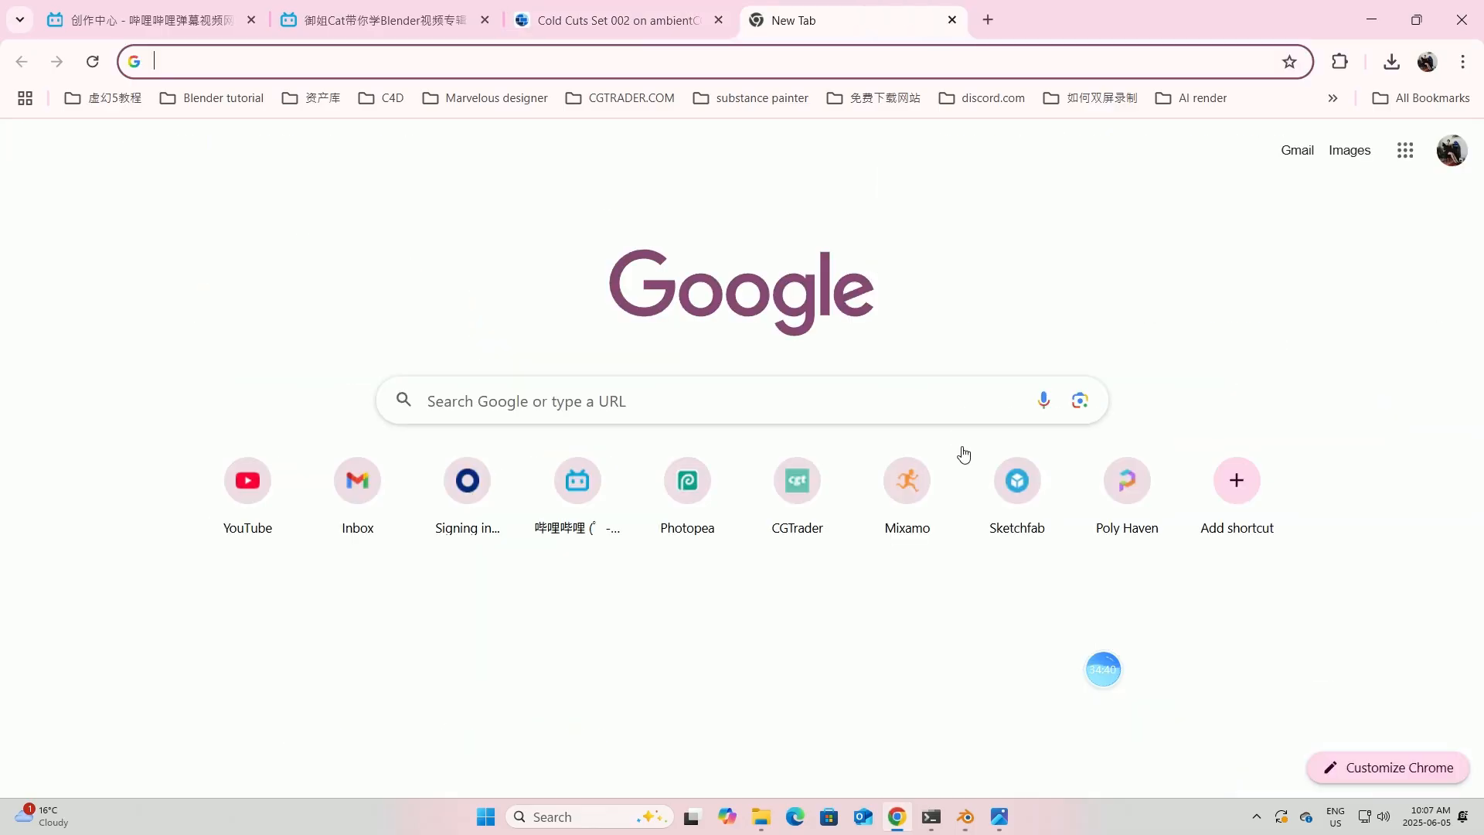
{"action": "left_click", "coordinate": [1122, 487]}
{"action": "mouse_move", "coordinate": [830, 163]}
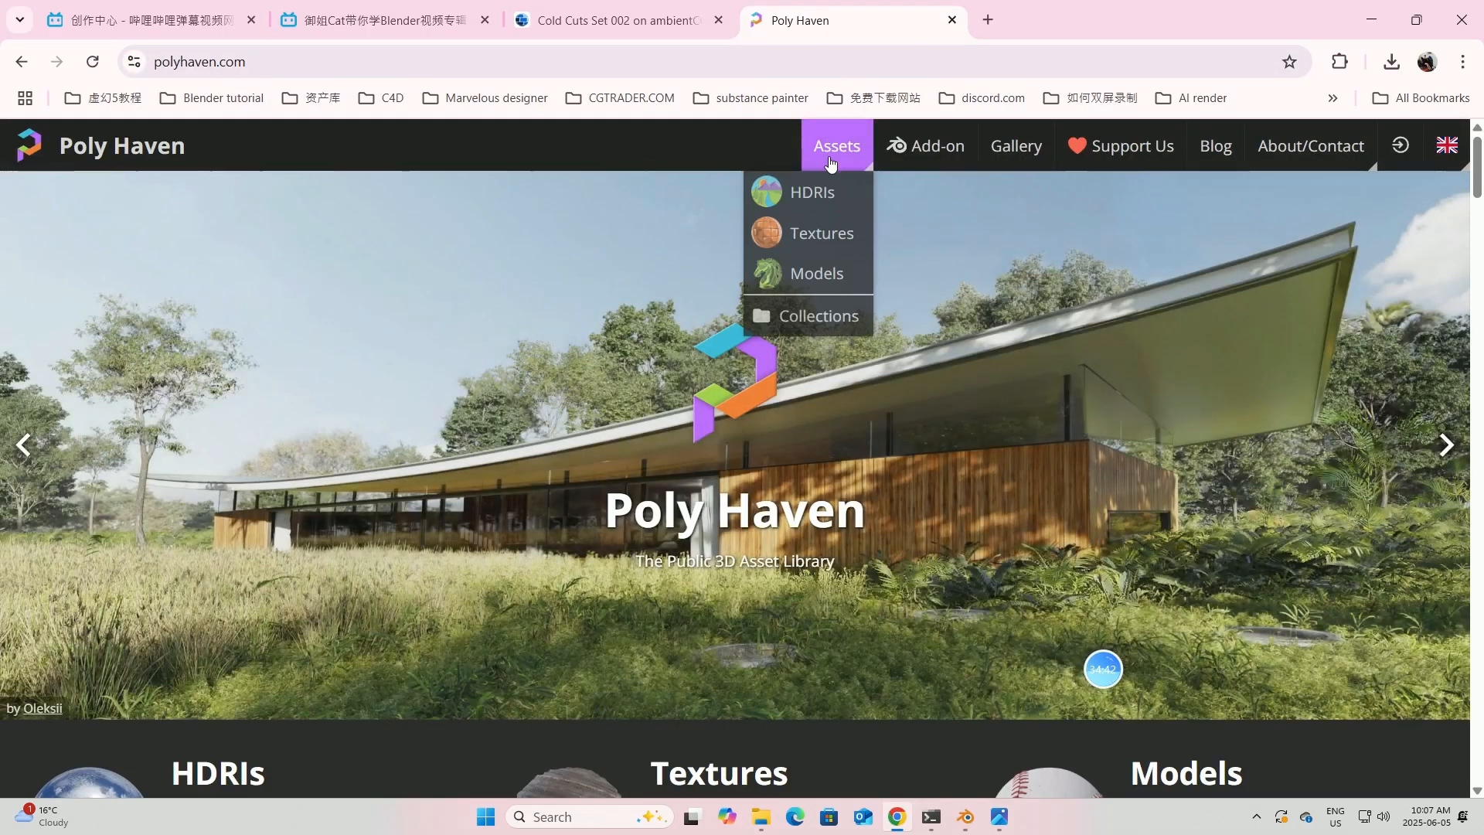
{"action": "left_click", "coordinate": [814, 195]}
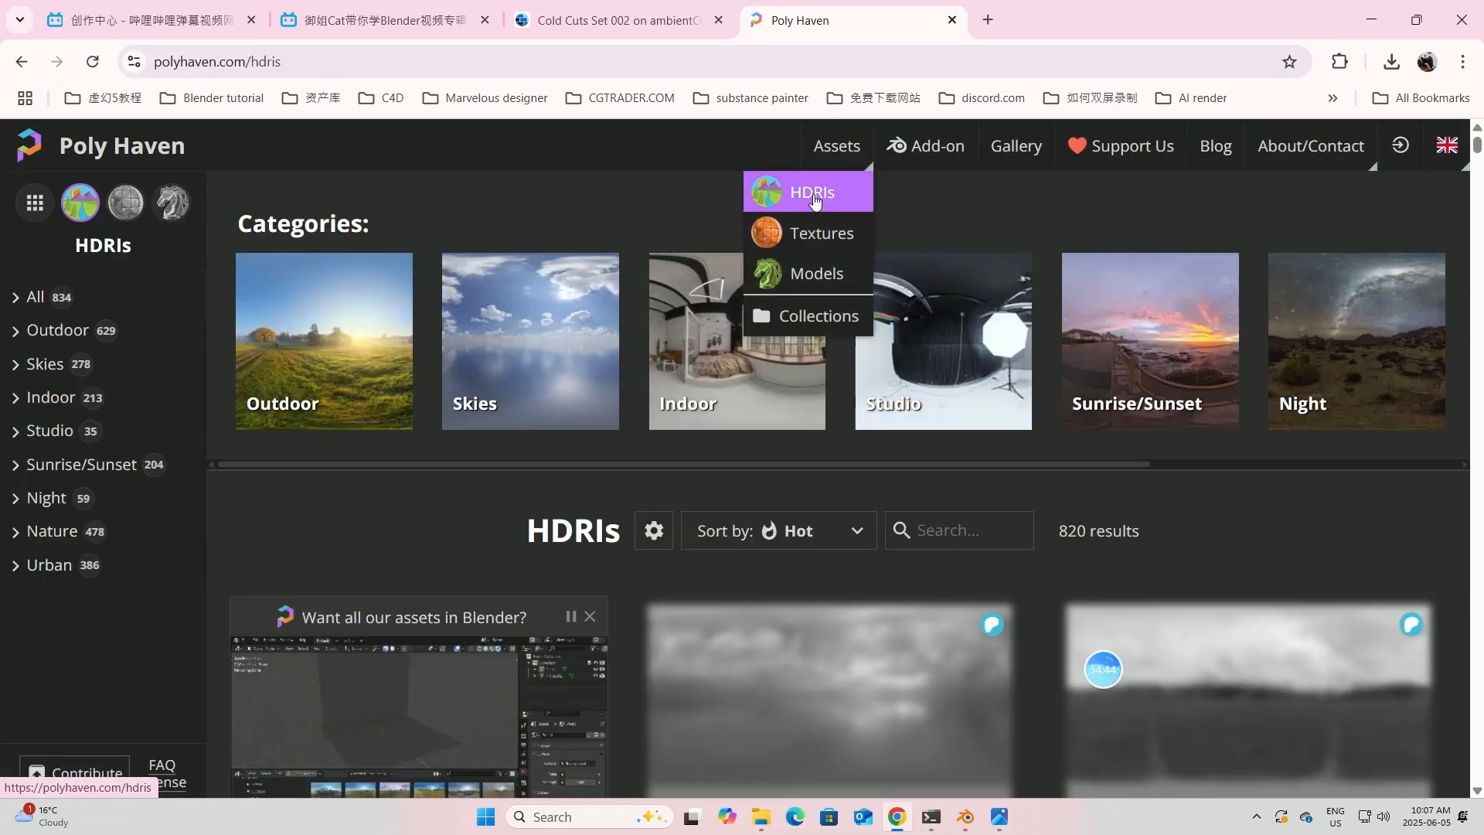
- Search the HDRIs for "res", open Bush Restaurant and check its download resolution and file format options
{"action": "left_click", "coordinate": [935, 528]}
{"action": "type", "text": "res"}
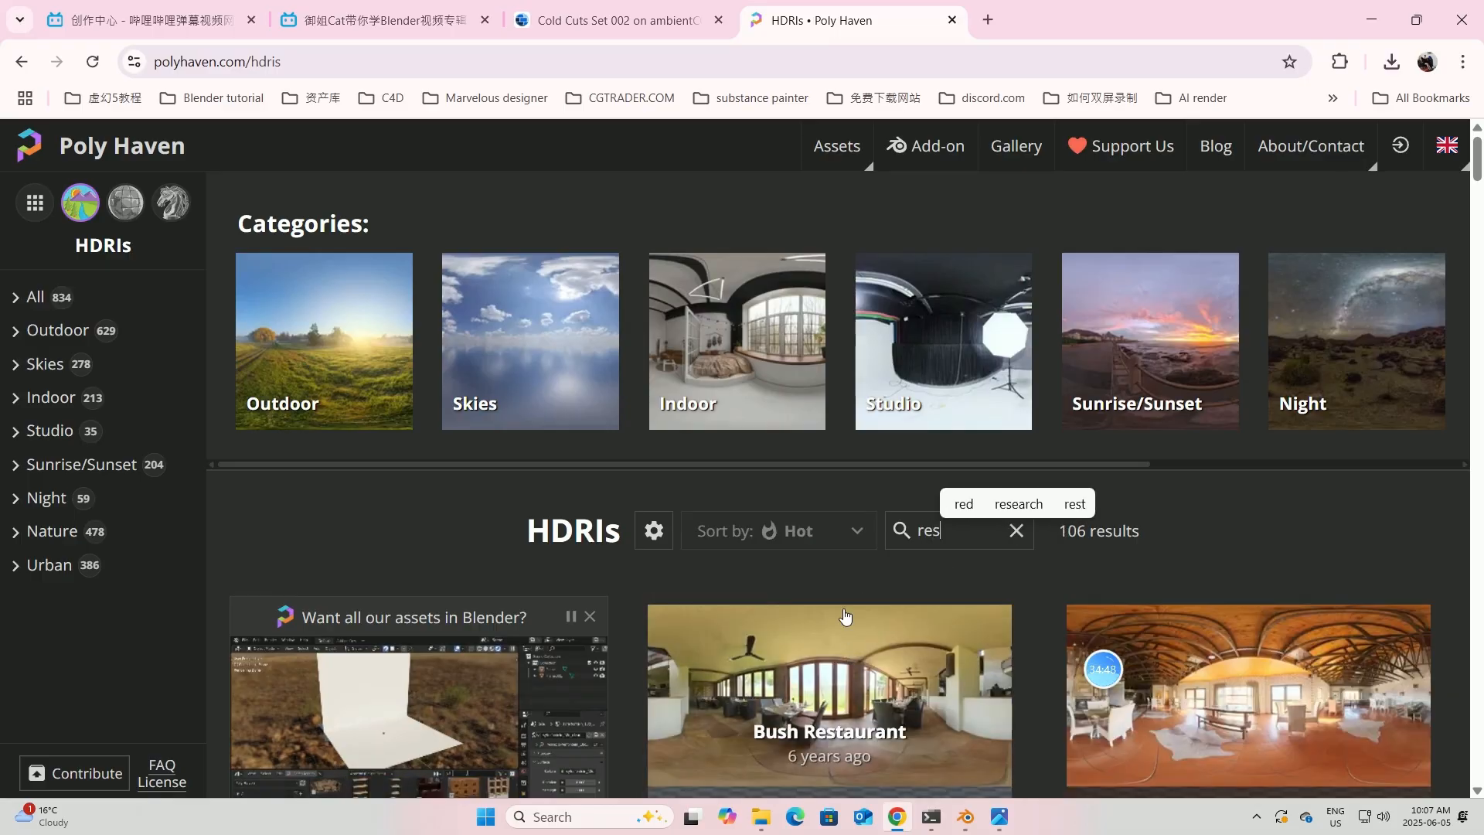
{"action": "scroll", "coordinate": [845, 616], "scroll_direction": "down", "scroll_amount": 1}
{"action": "left_click", "coordinate": [850, 634]}
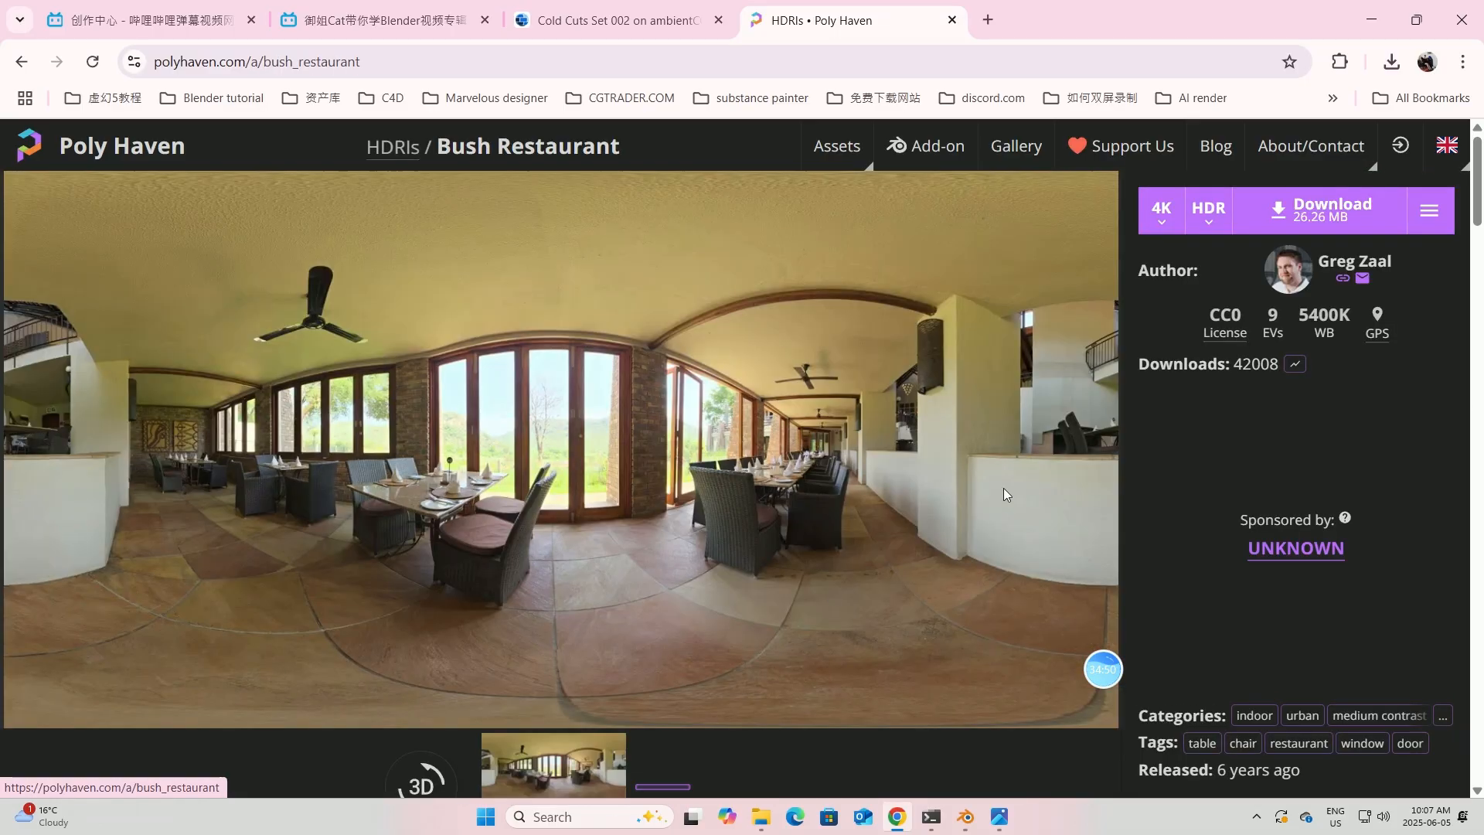
{"action": "left_click", "coordinate": [1162, 214]}
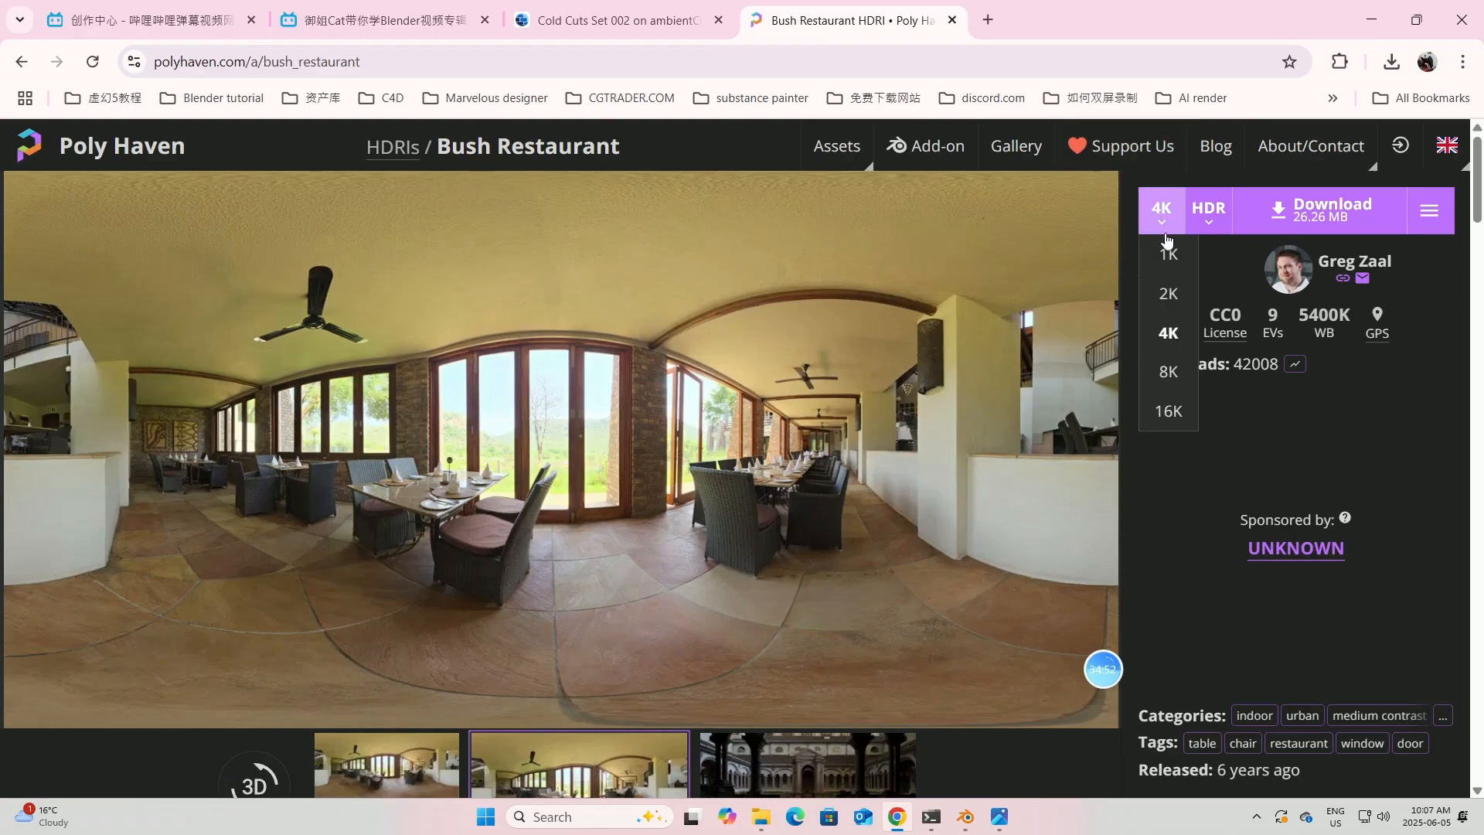
{"action": "left_click", "coordinate": [1208, 219]}
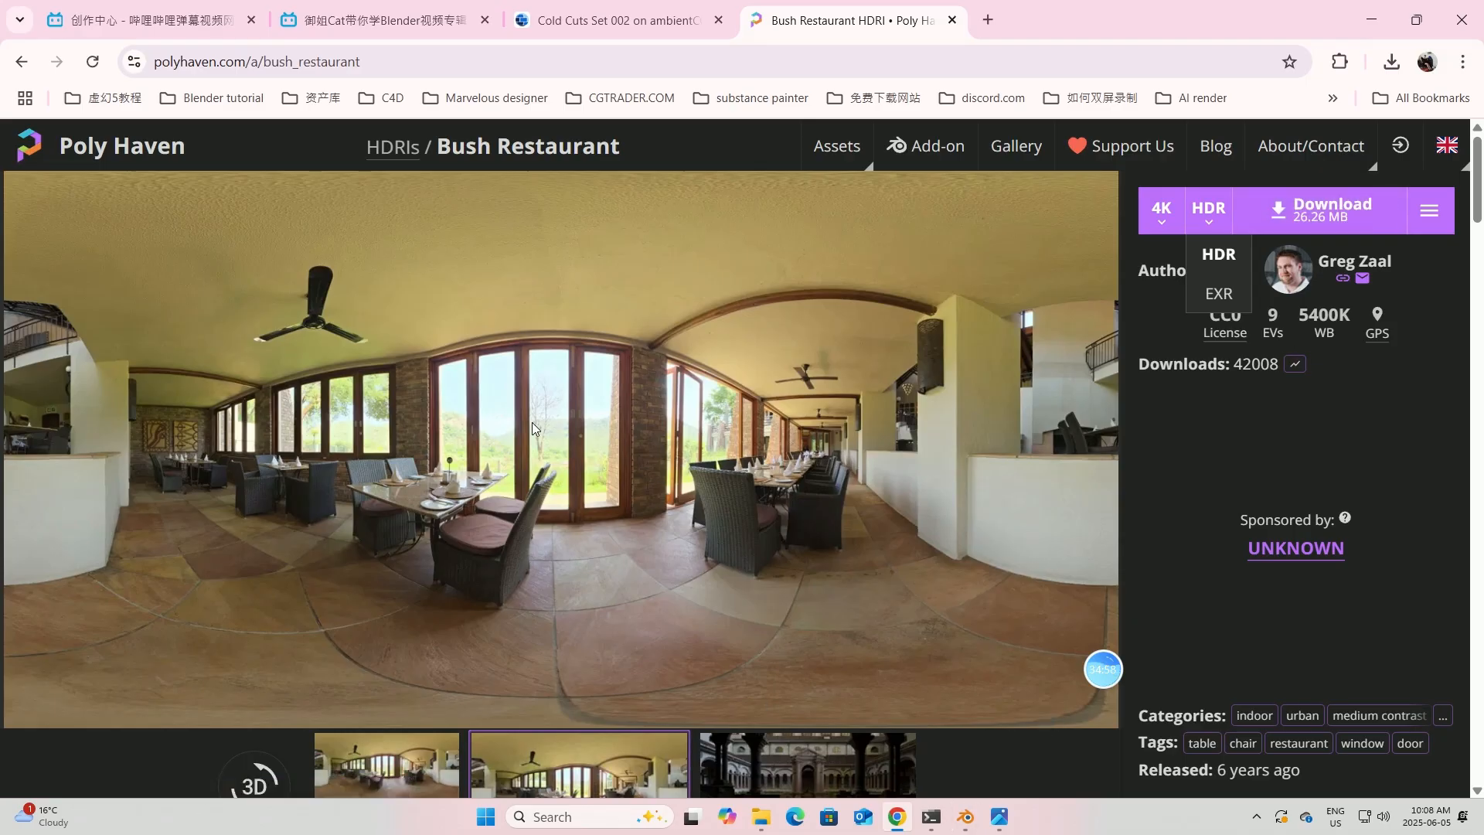
- Back in Blender, load the bush_restaurant HDRI from Downloads > Unreal engine products > noodles as the world's environment texture
{"action": "mouse_move", "coordinate": [967, 818]}
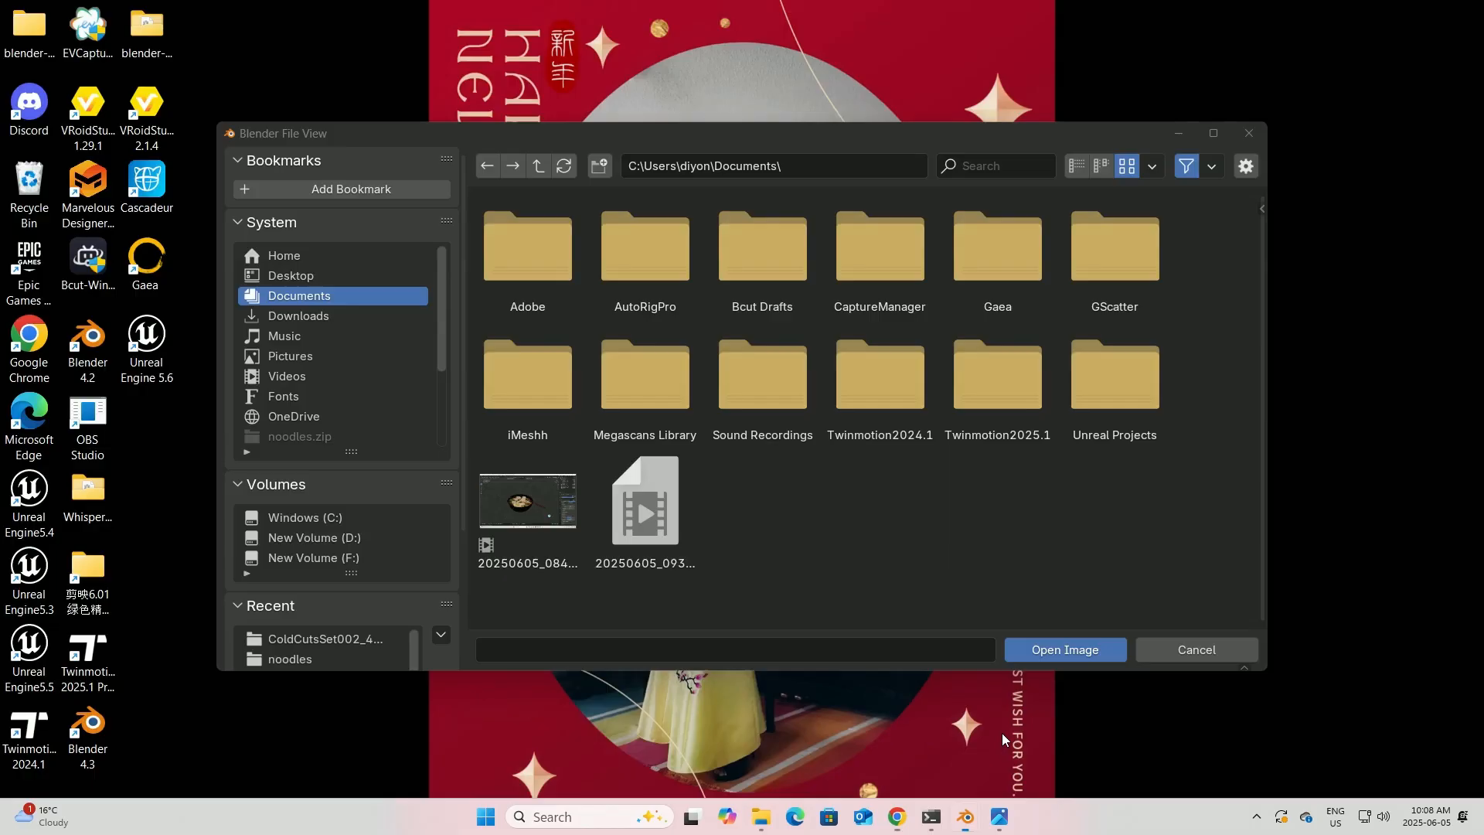
{"action": "left_click", "coordinate": [1049, 738]}
{"action": "left_click", "coordinate": [340, 314]}
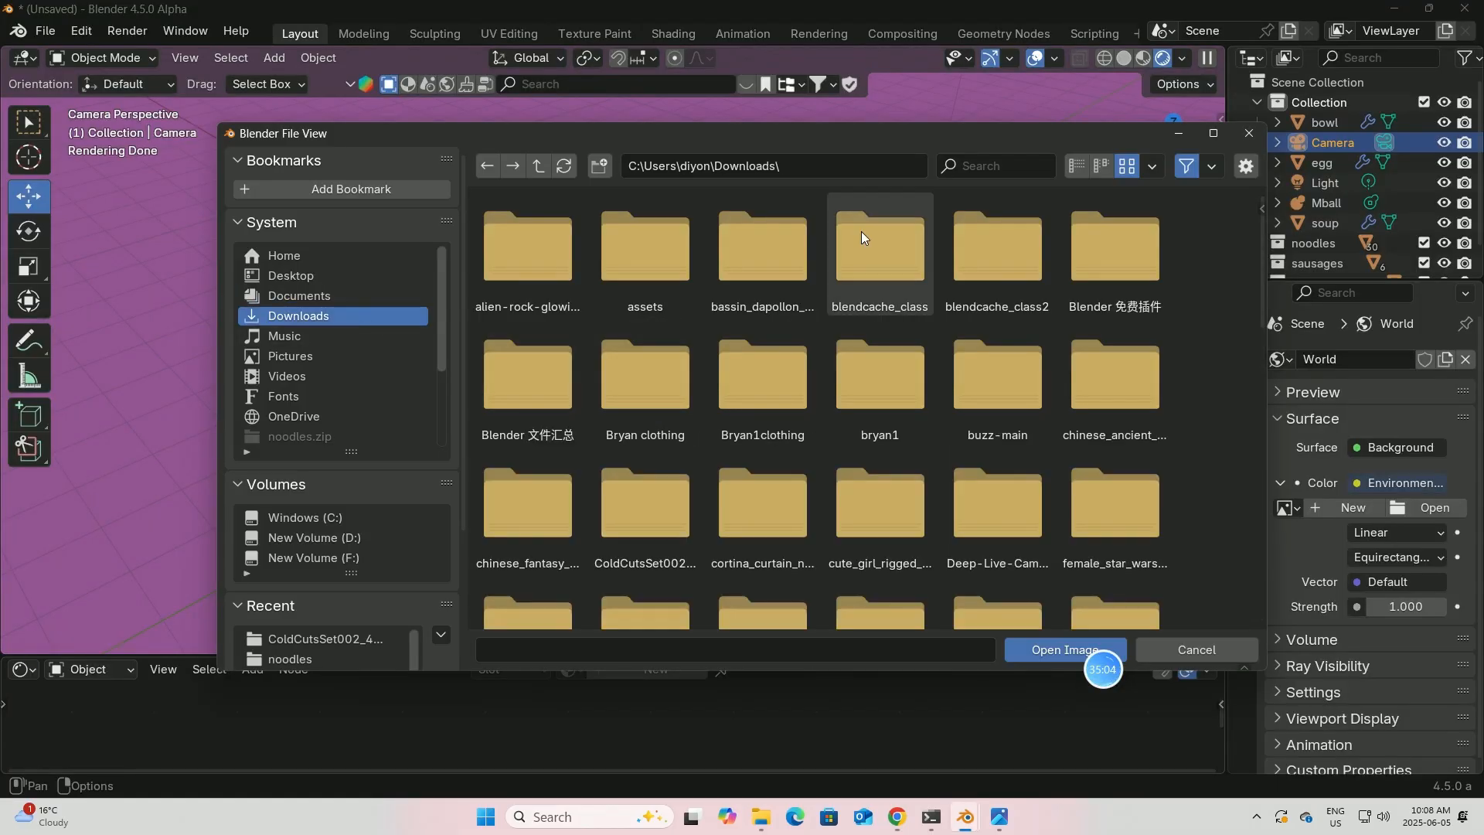
{"action": "left_click", "coordinate": [989, 164]}
{"action": "type", "text": "unr"}
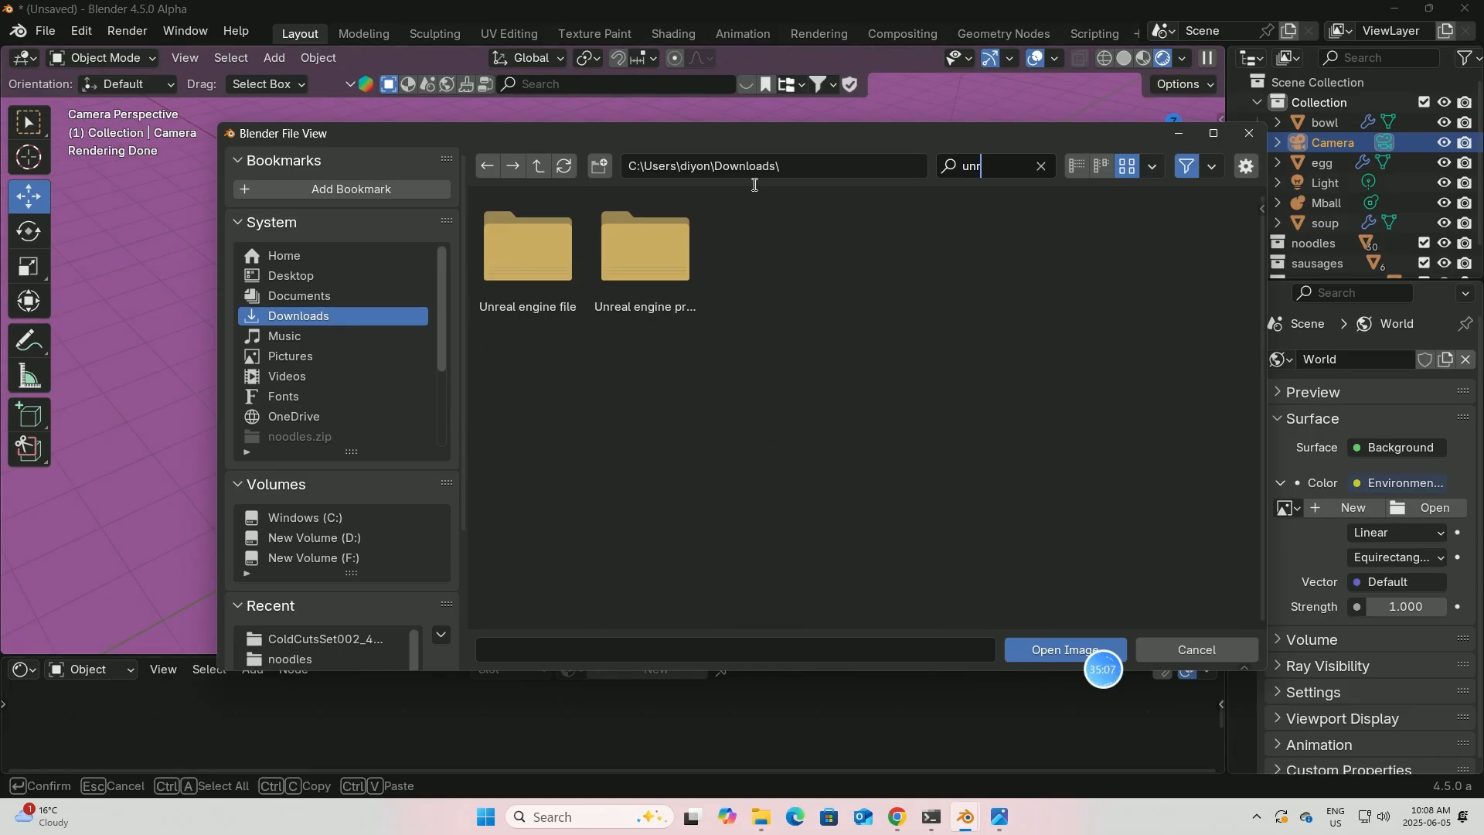
{"action": "double_click", "coordinate": [650, 269]}
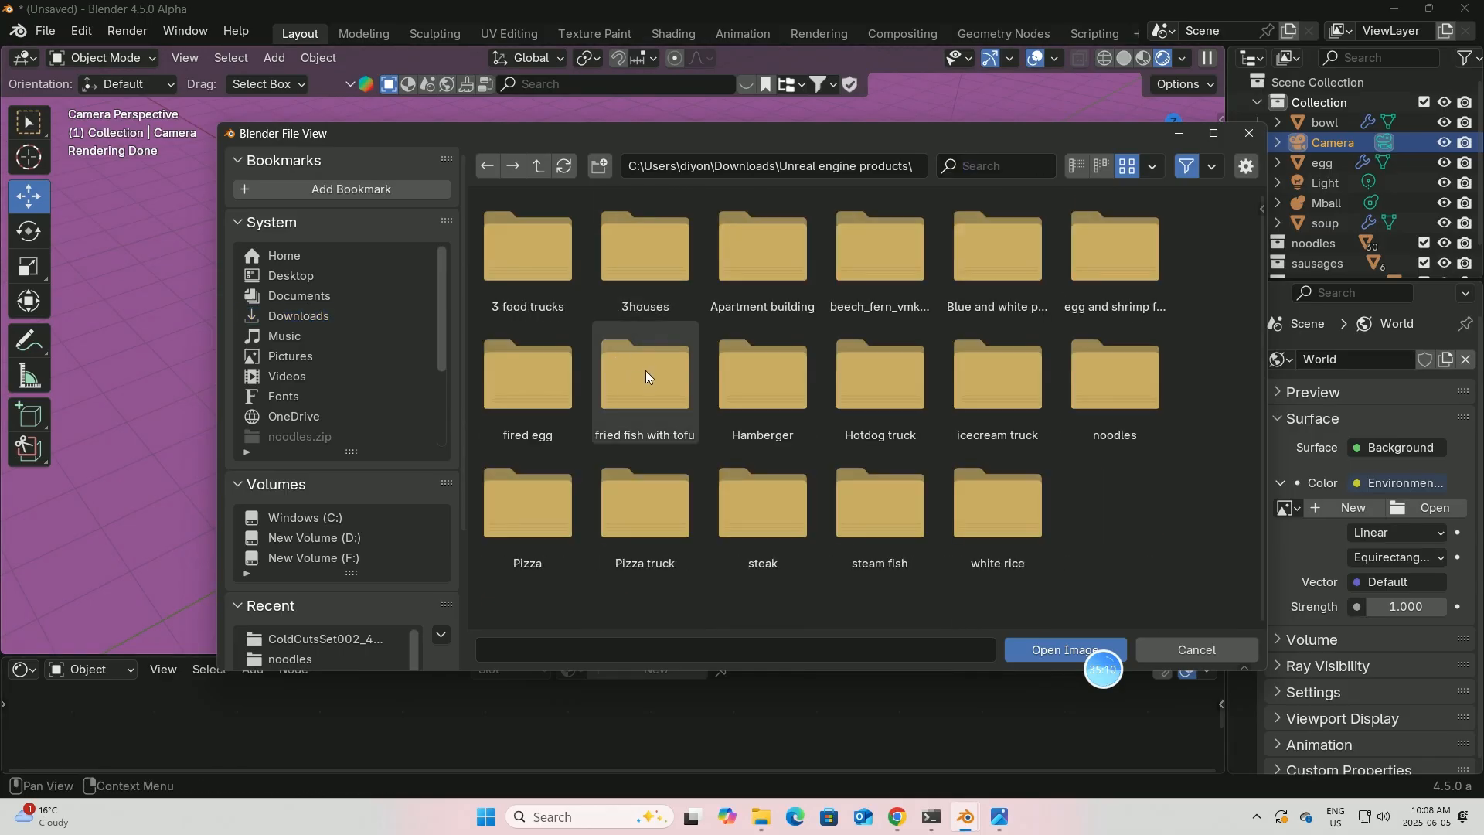
{"action": "double_click", "coordinate": [1090, 355]}
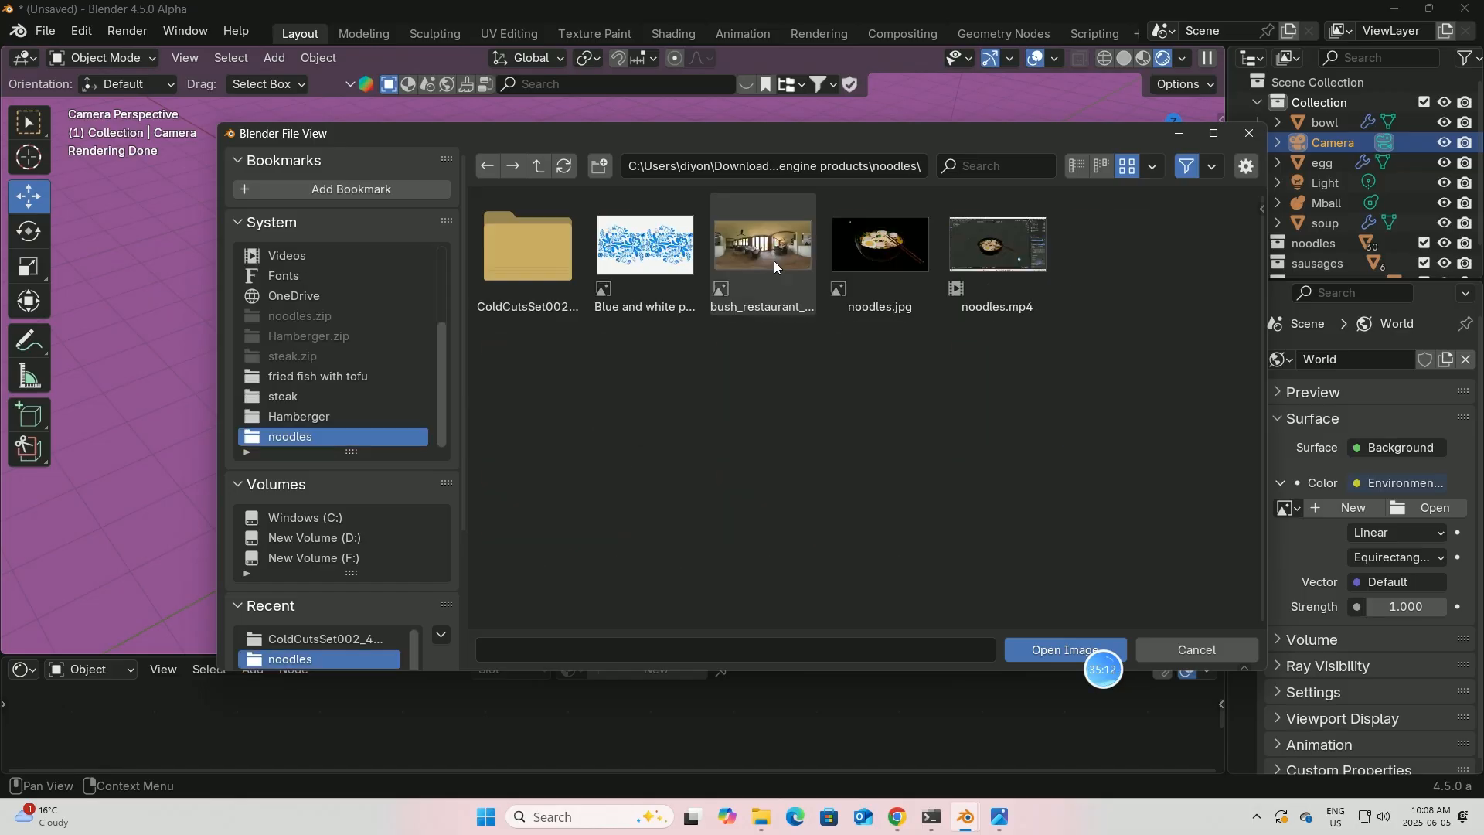
{"action": "left_click", "coordinate": [780, 244]}
{"action": "left_click", "coordinate": [1064, 649]}
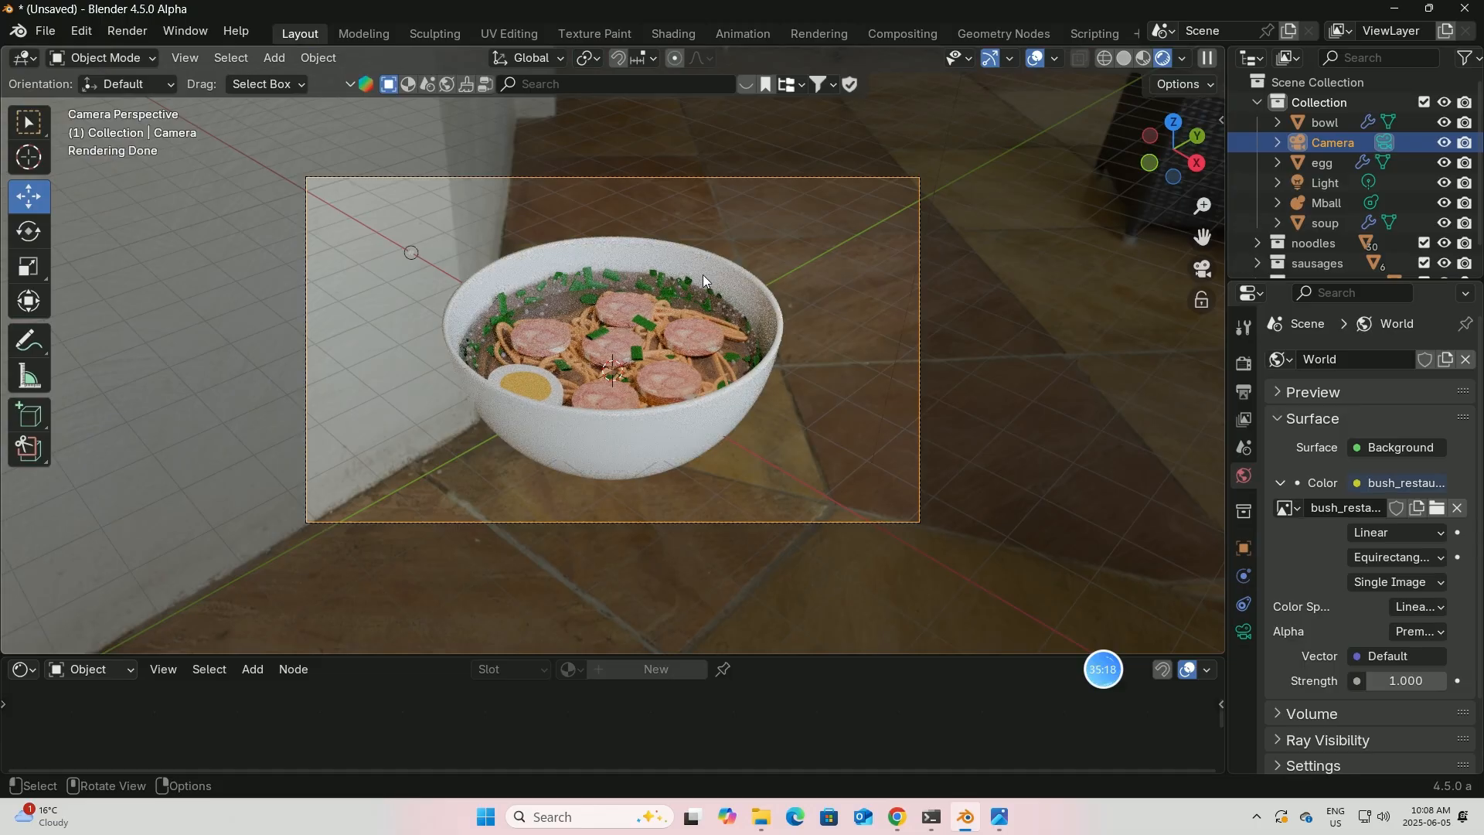
- Make the render background transparent in the Film settings
{"action": "scroll", "coordinate": [703, 280], "scroll_direction": "up", "scroll_amount": 2}
{"action": "scroll", "coordinate": [703, 275], "scroll_direction": "up", "scroll_amount": 1}
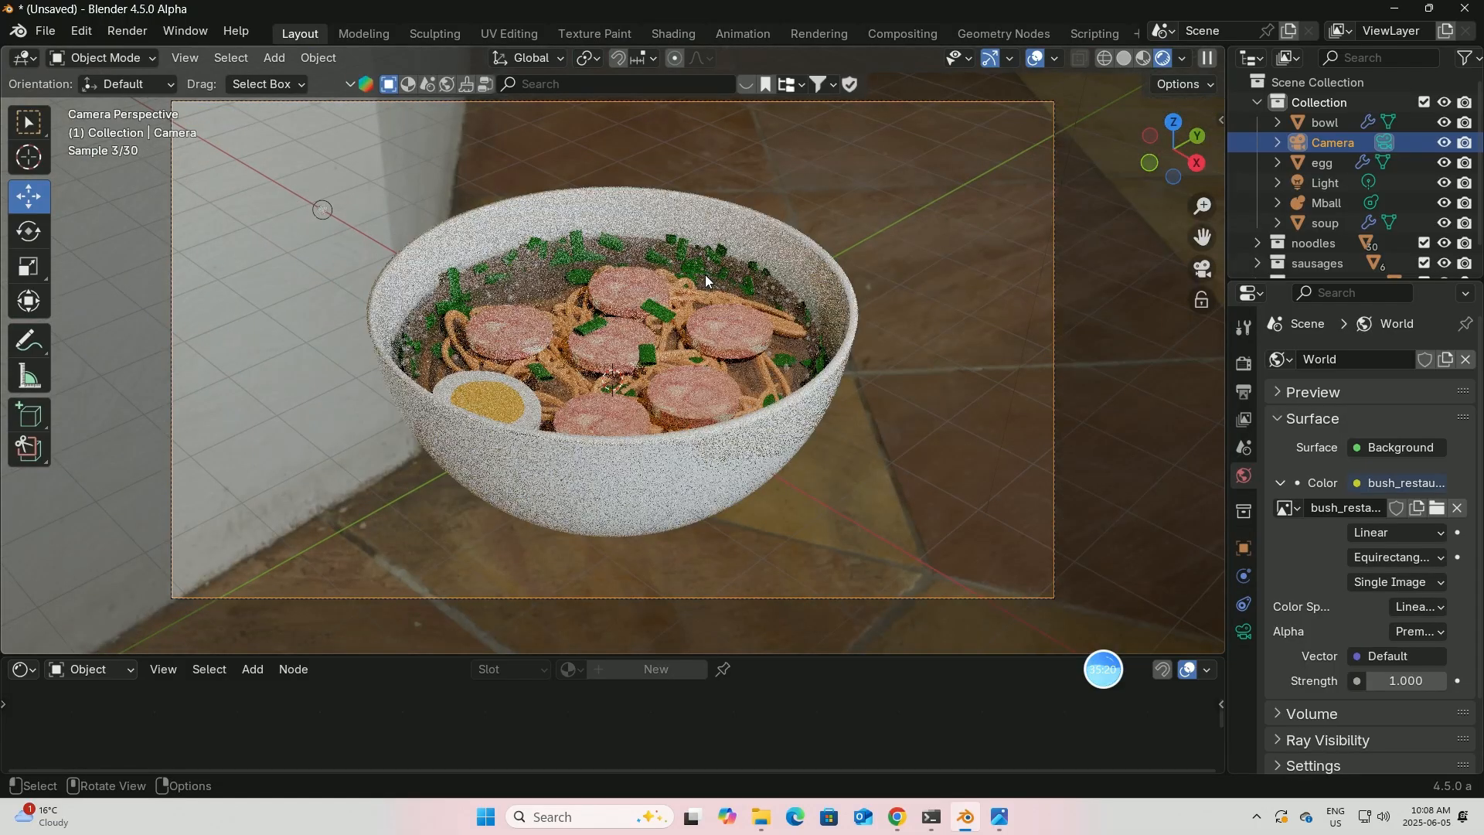
{"action": "scroll", "coordinate": [704, 276], "scroll_direction": "down", "scroll_amount": 1}
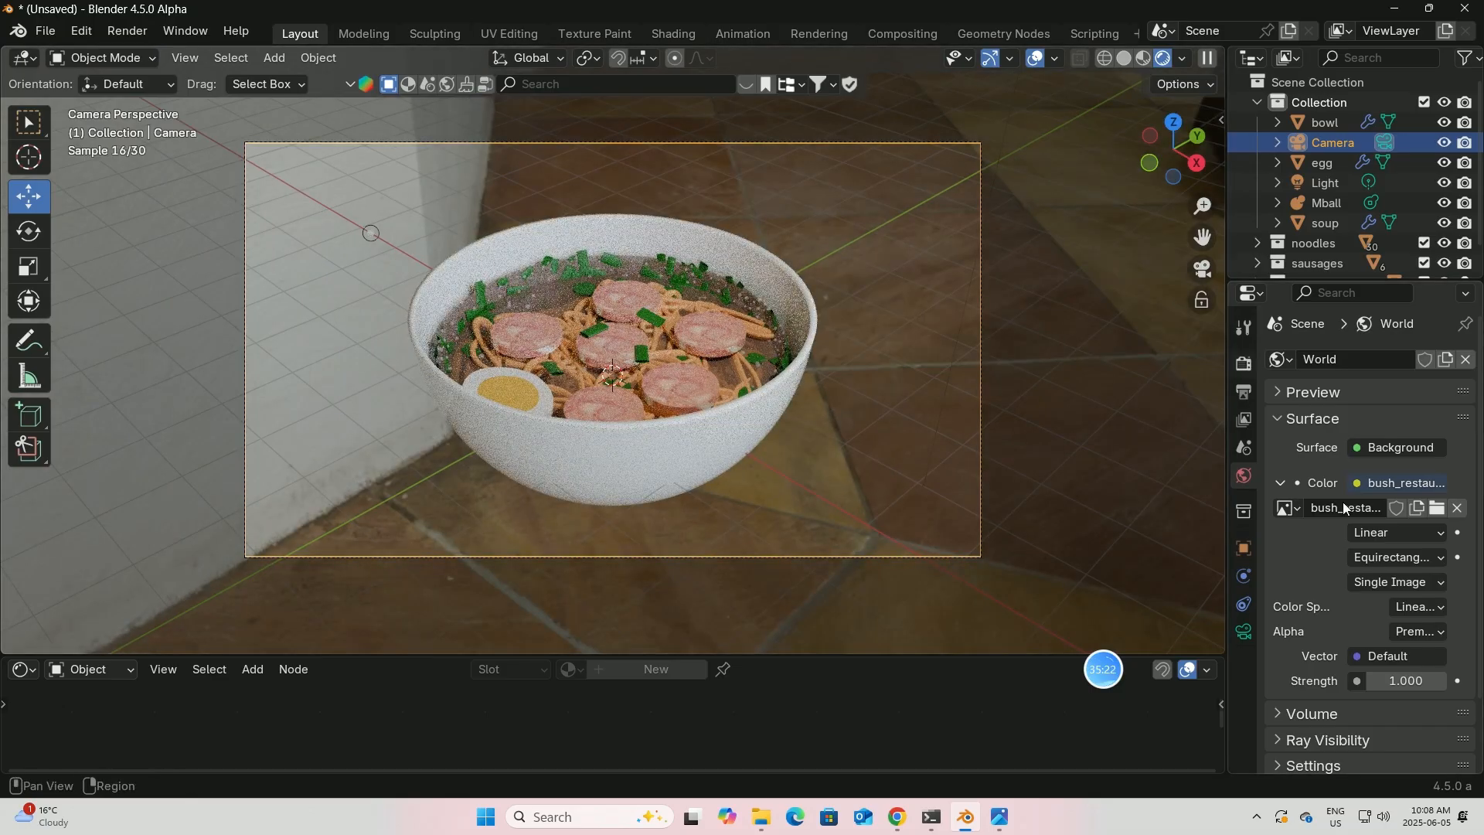
{"action": "left_click", "coordinate": [1244, 363]}
{"action": "scroll", "coordinate": [1322, 486], "scroll_direction": "up", "scroll_amount": 3}
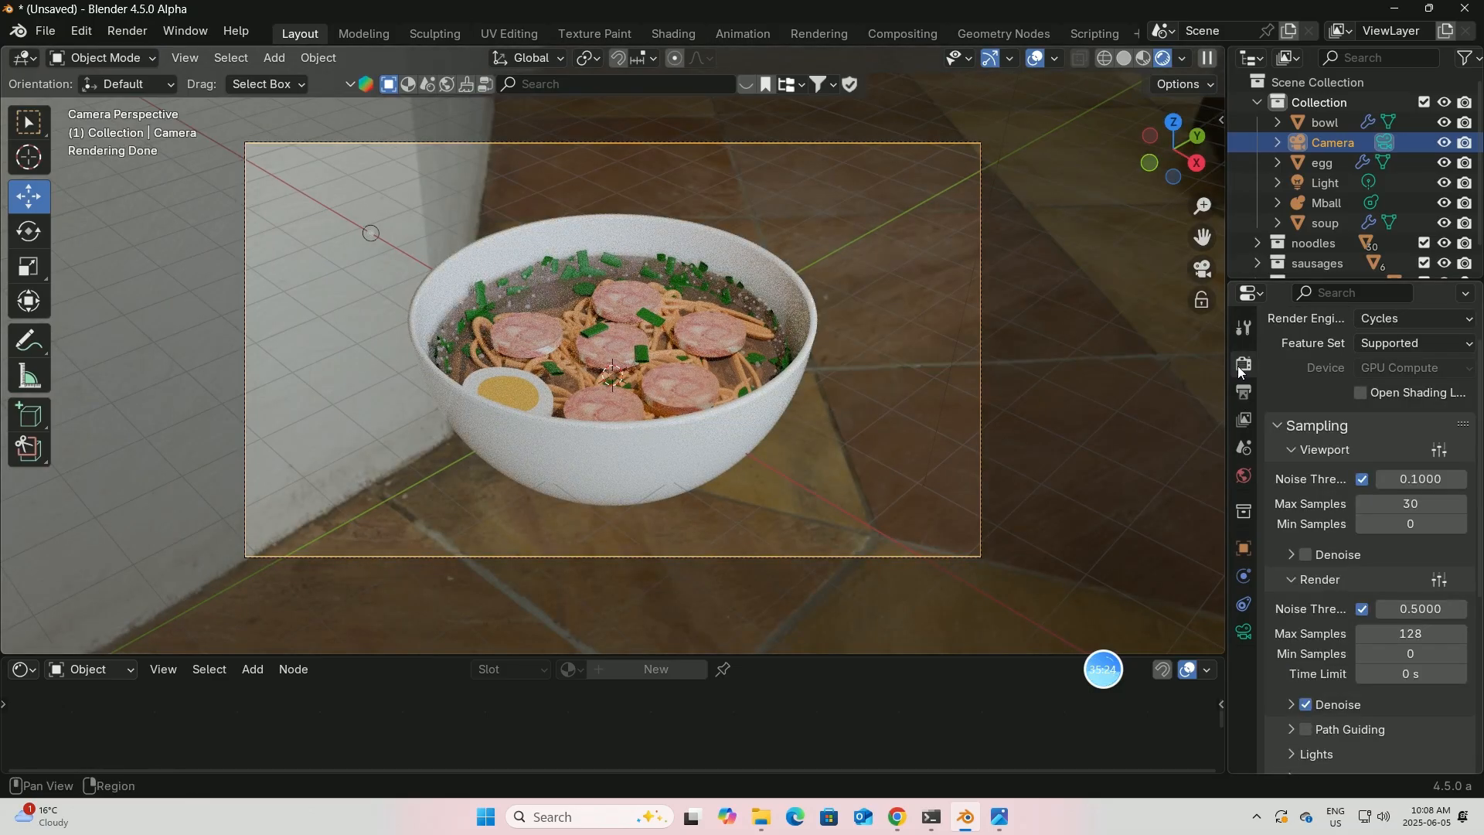
{"action": "scroll", "coordinate": [1326, 497], "scroll_direction": "down", "scroll_amount": 5}
{"action": "scroll", "coordinate": [1309, 595], "scroll_direction": "down", "scroll_amount": 2}
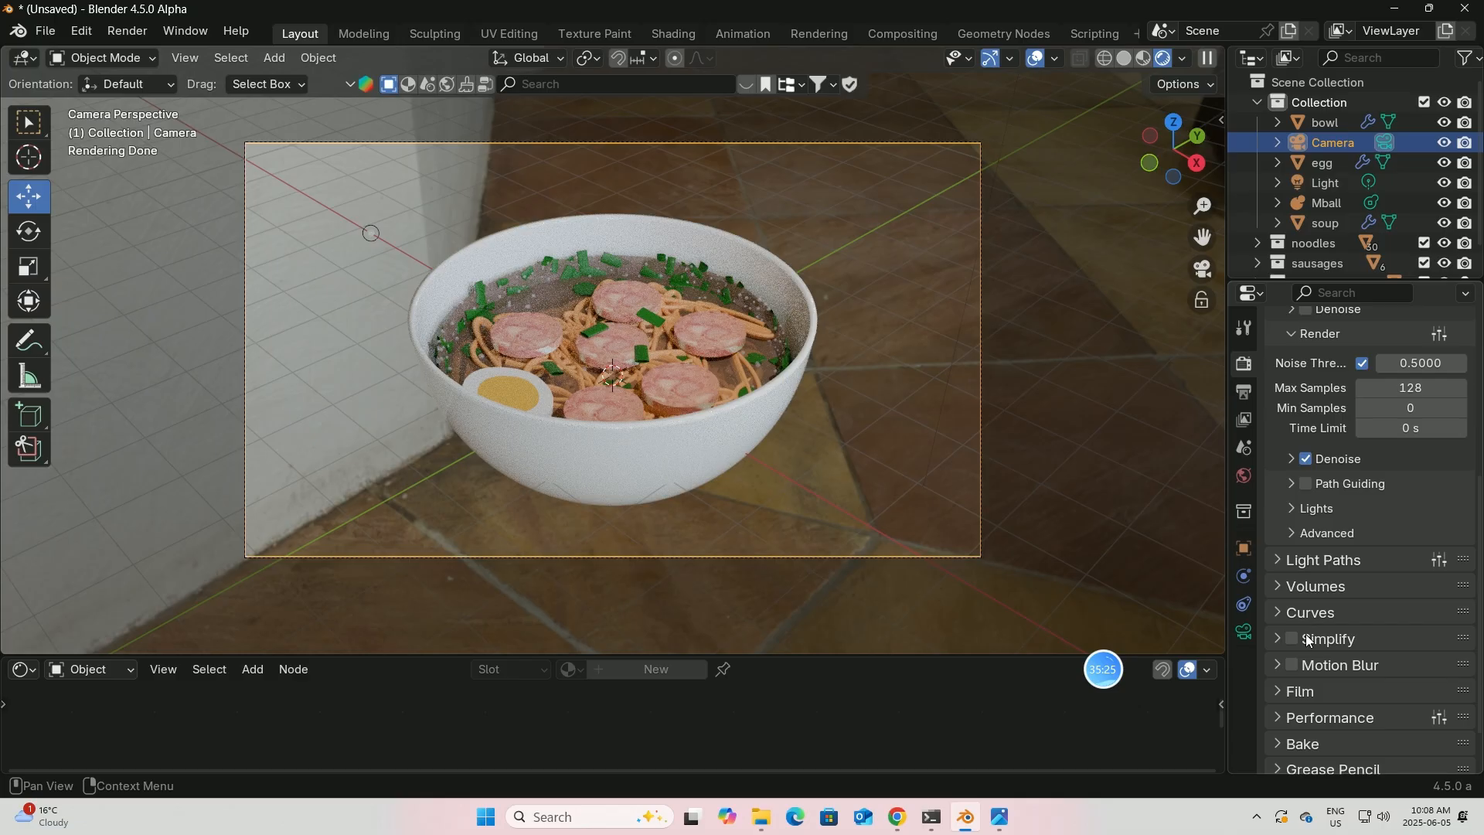
{"action": "left_click", "coordinate": [1295, 690]}
{"action": "scroll", "coordinate": [1321, 680], "scroll_direction": "down", "scroll_amount": 3}
{"action": "left_click", "coordinate": [1306, 710]}
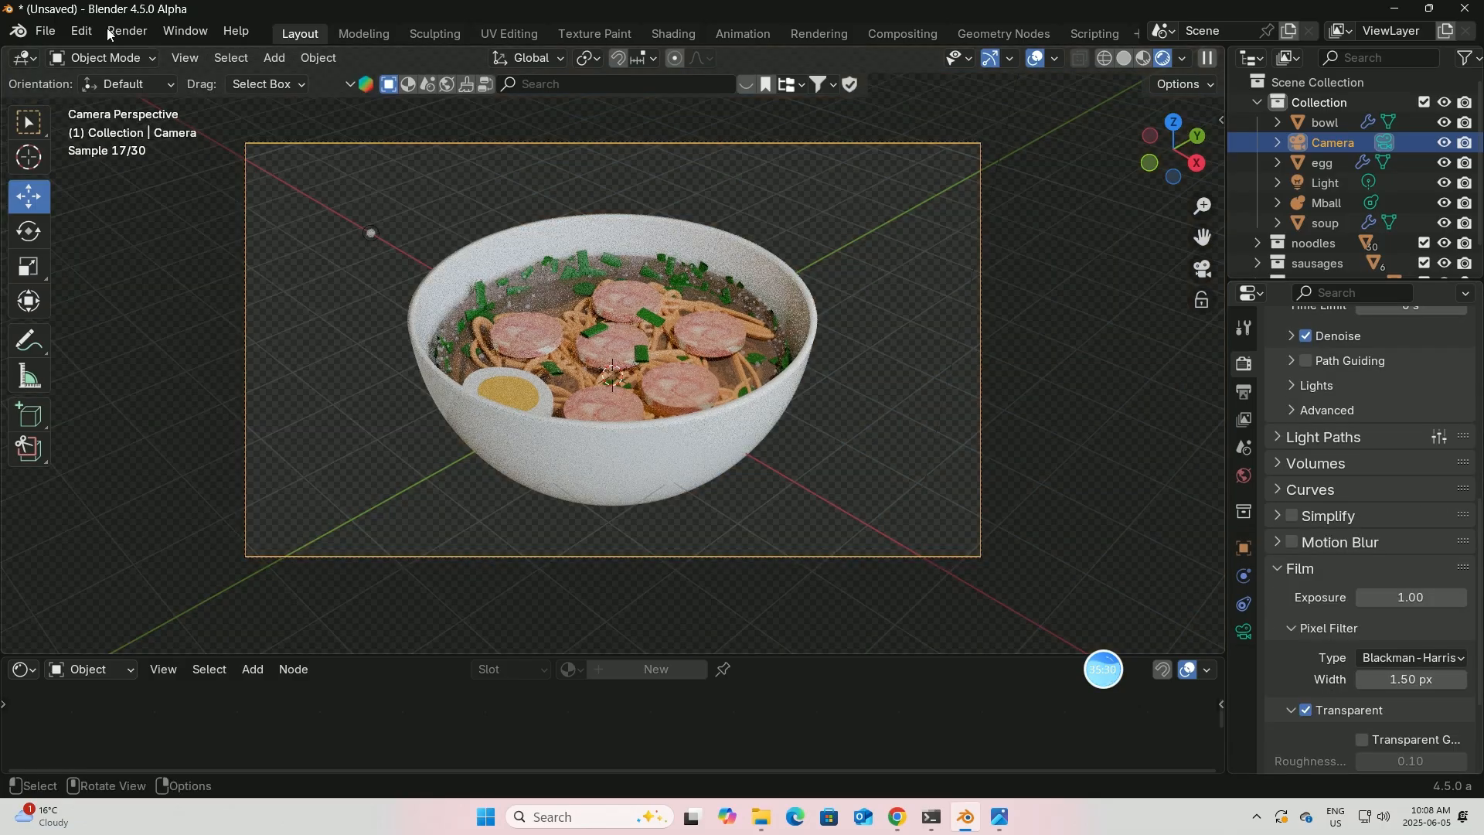
- Render the camera view of the noodle bowl as a still image, check it and close the render window
{"action": "left_click", "coordinate": [128, 31]}
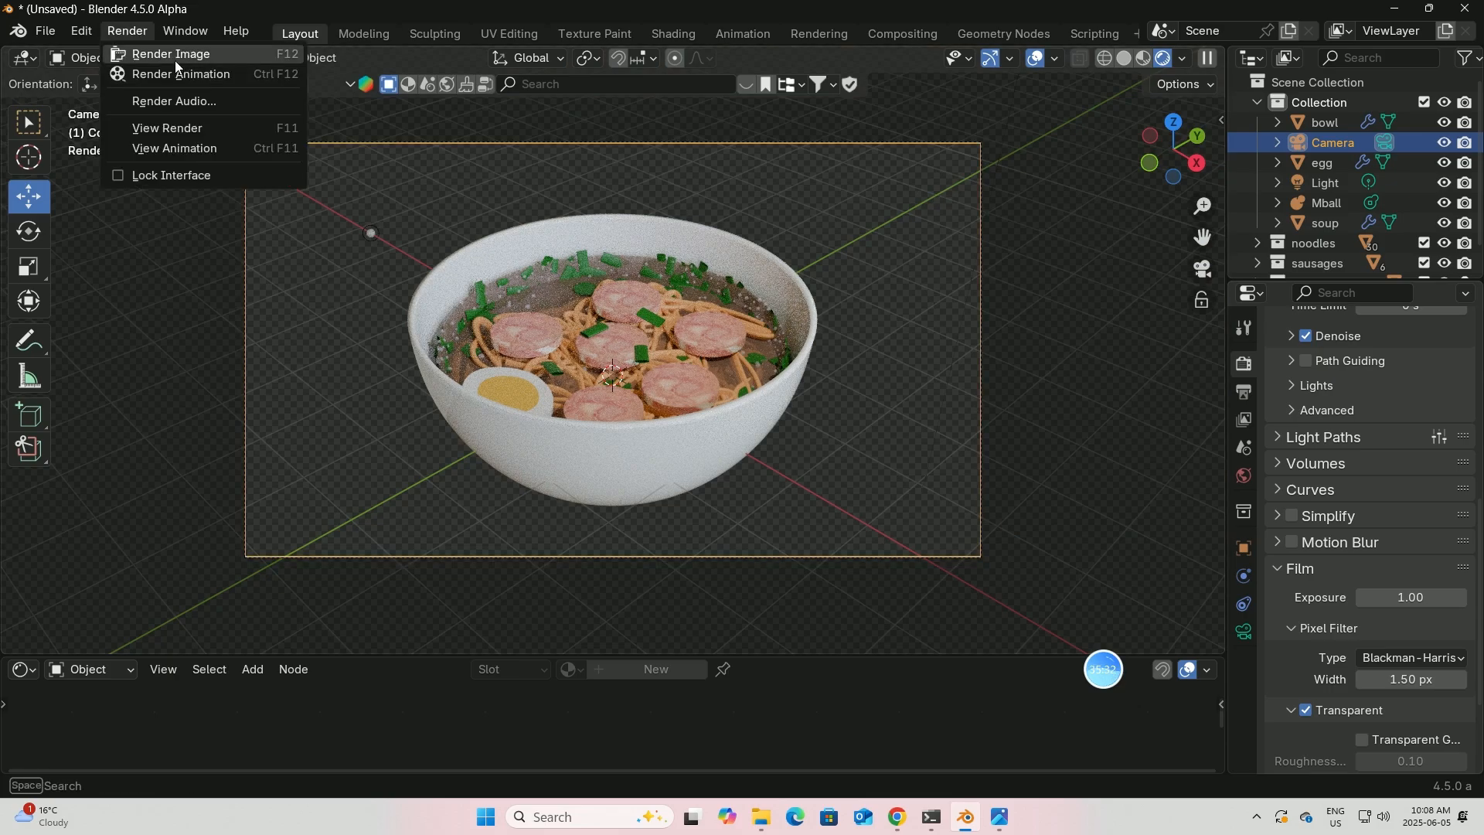
{"action": "left_click", "coordinate": [175, 57]}
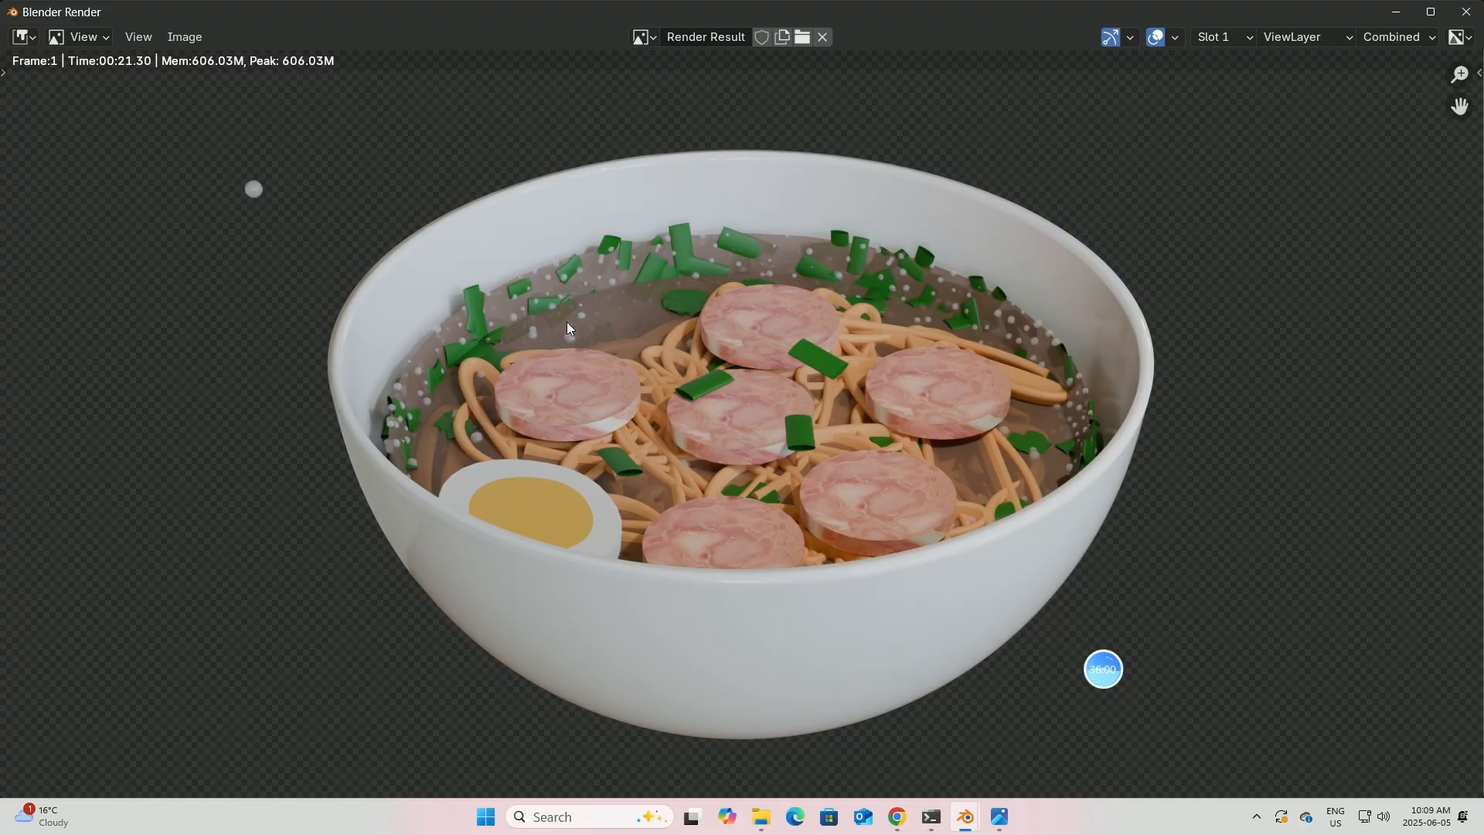
{"action": "left_click", "coordinate": [1464, 13]}
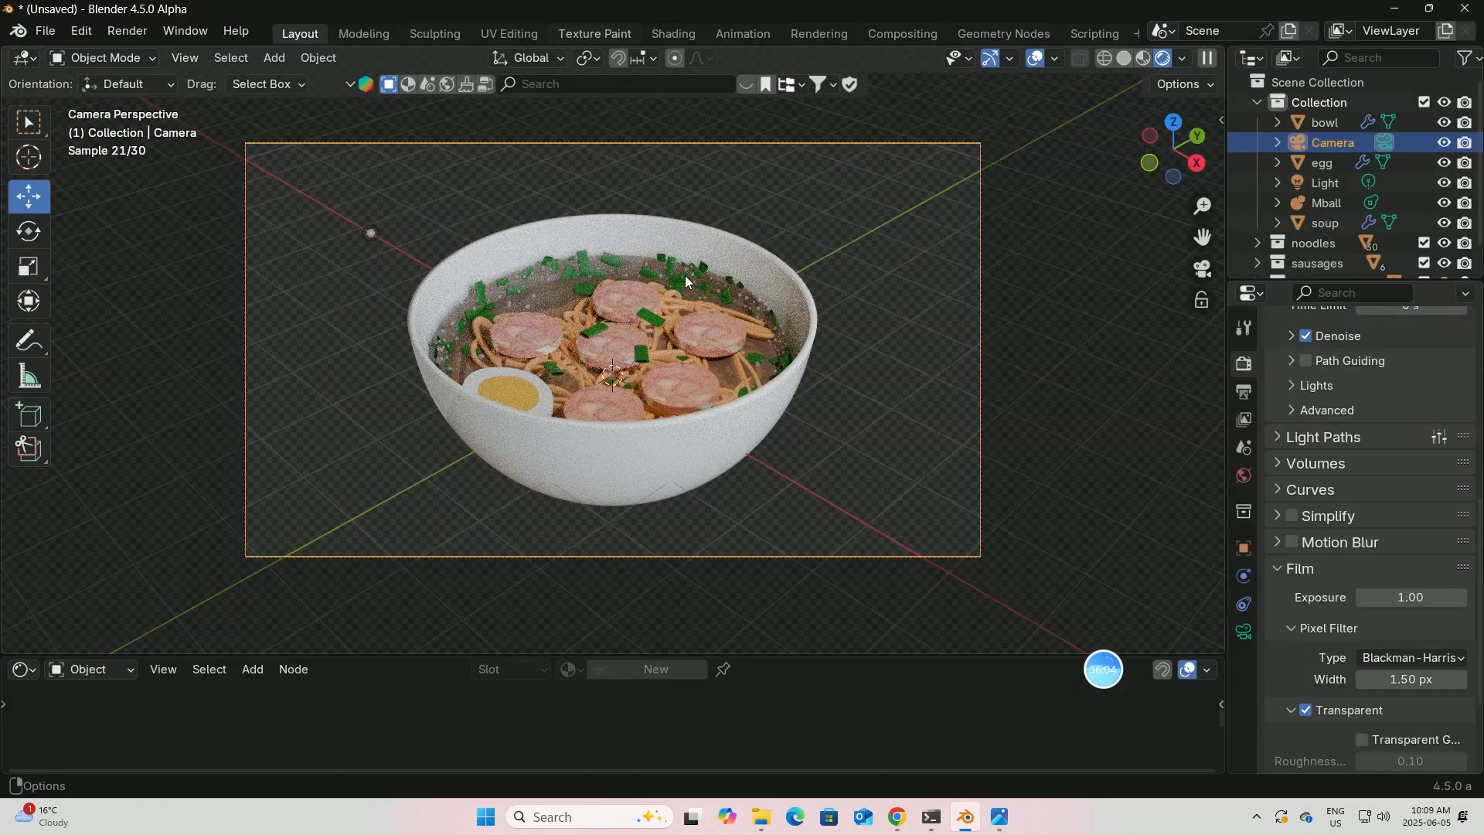
- In Material Preview shading, raise the Mix Shader factor of the Mball object's metaball material to 0.883
{"action": "left_click", "coordinate": [1319, 201]}
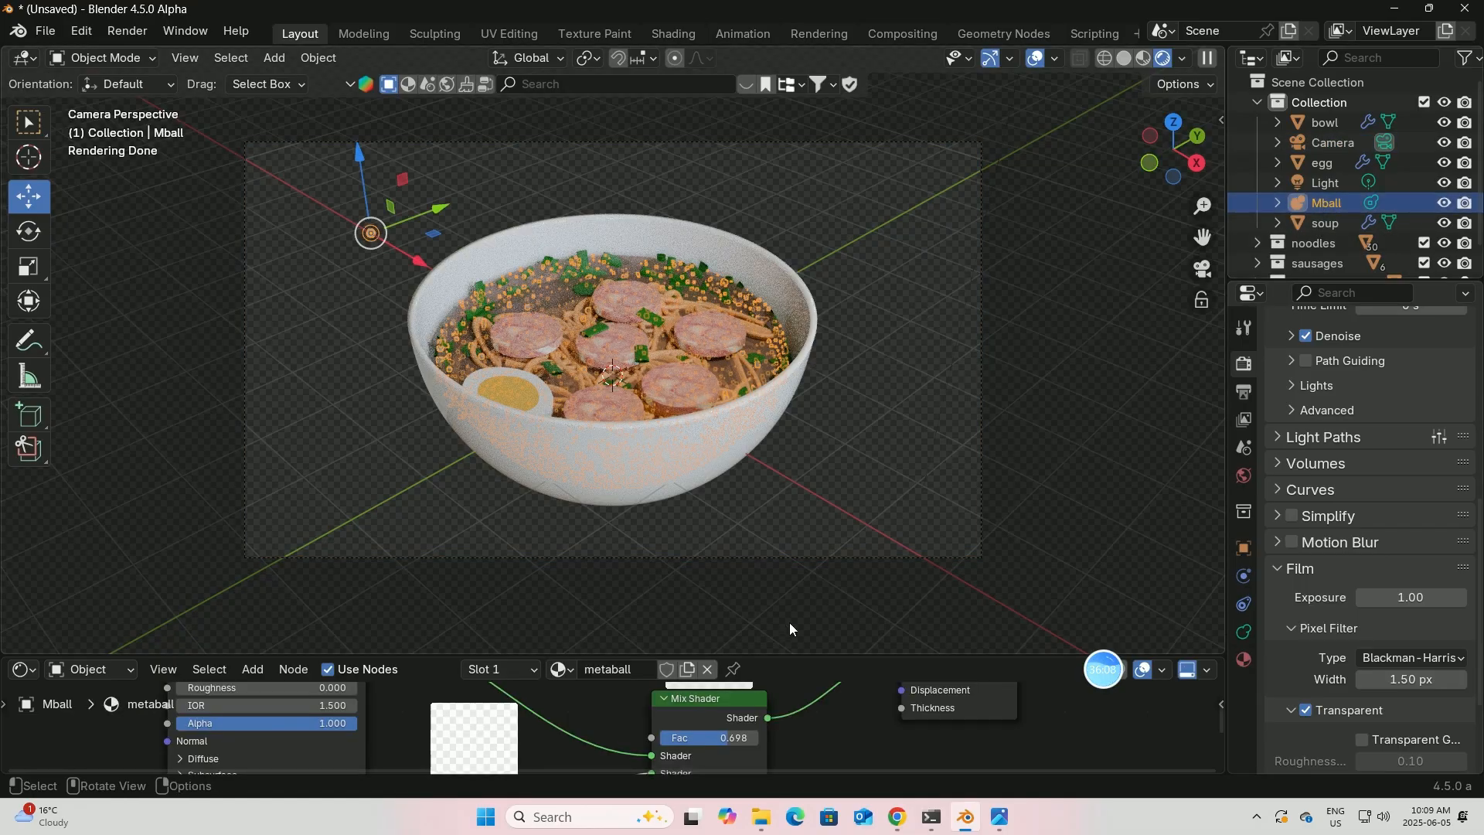
{"action": "left_click_drag", "start_coordinate": [783, 655], "coordinate": [808, 439]}
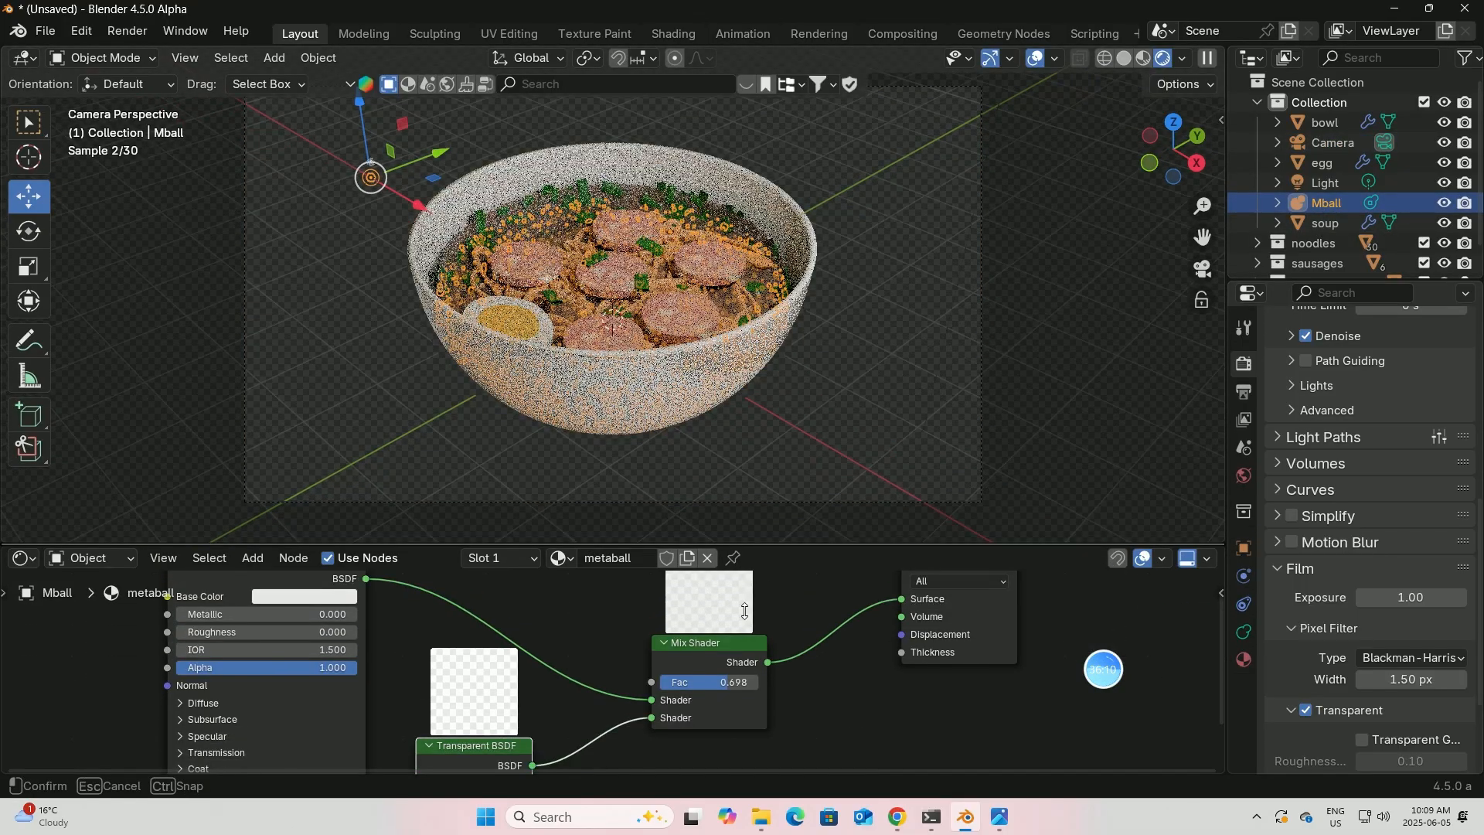
{"action": "left_click_drag", "start_coordinate": [725, 695], "coordinate": [727, 449]}
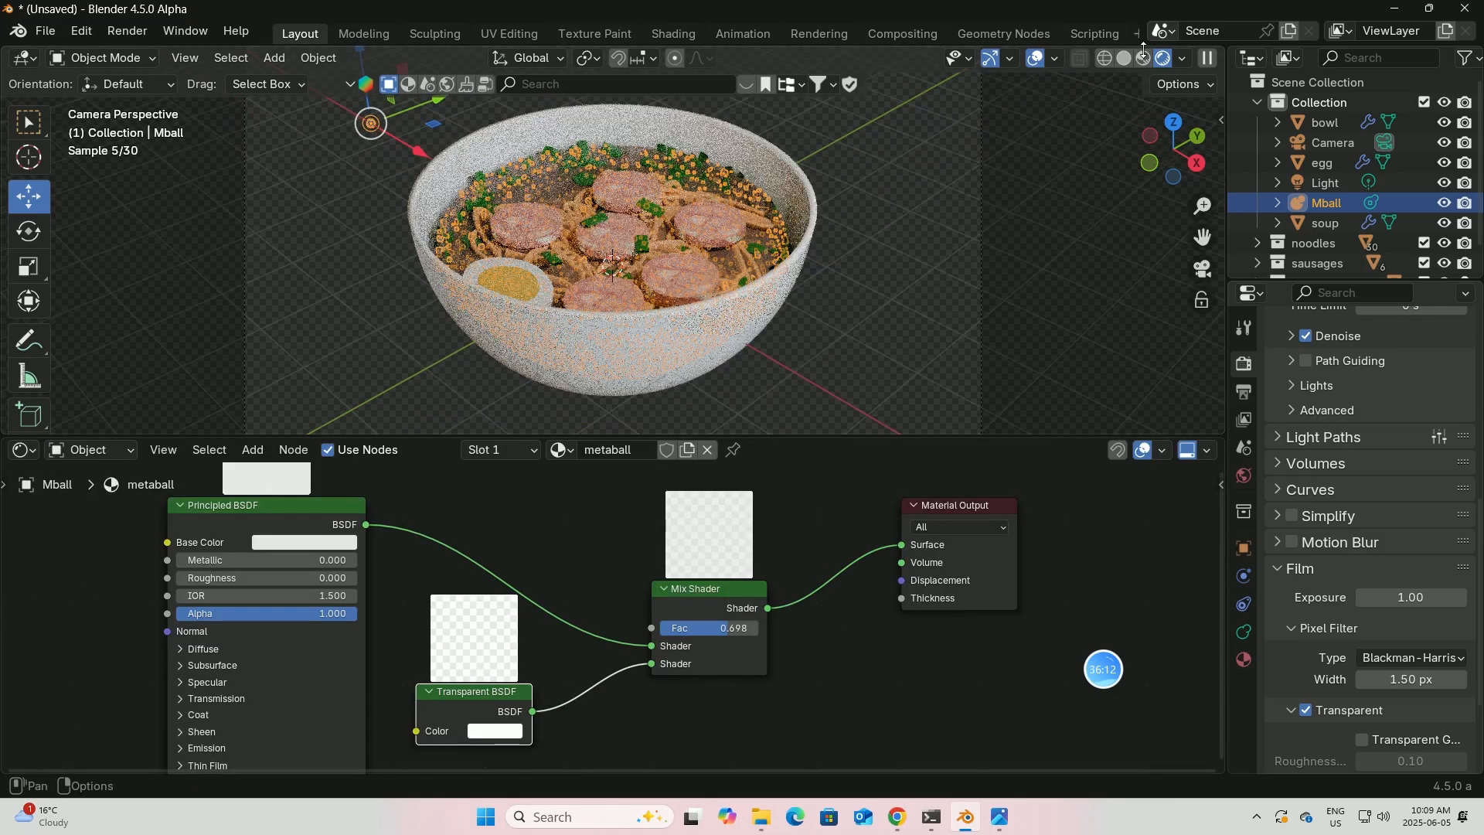
{"action": "left_click", "coordinate": [1143, 60]}
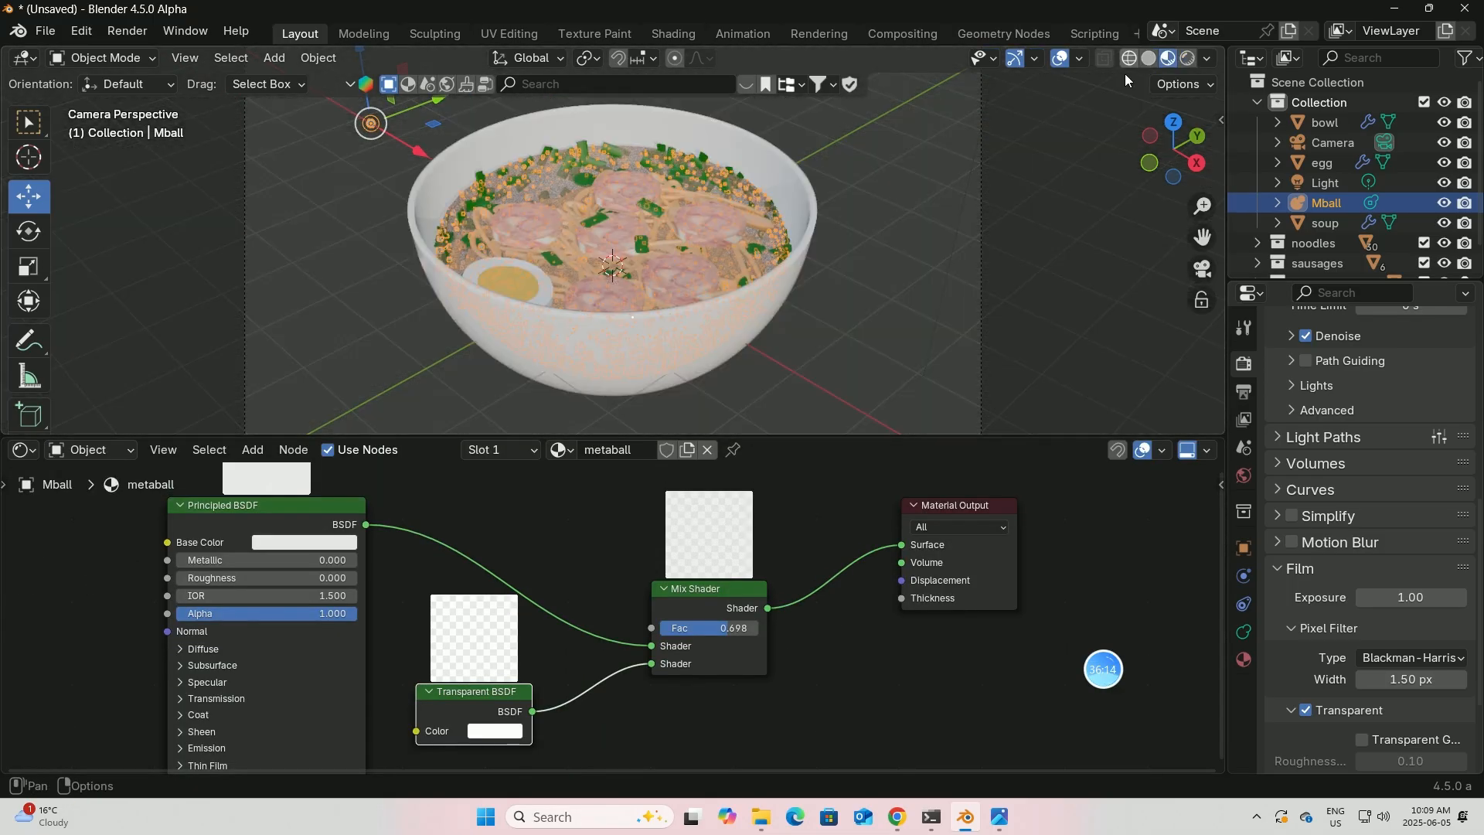
{"action": "left_click", "coordinate": [885, 193]}
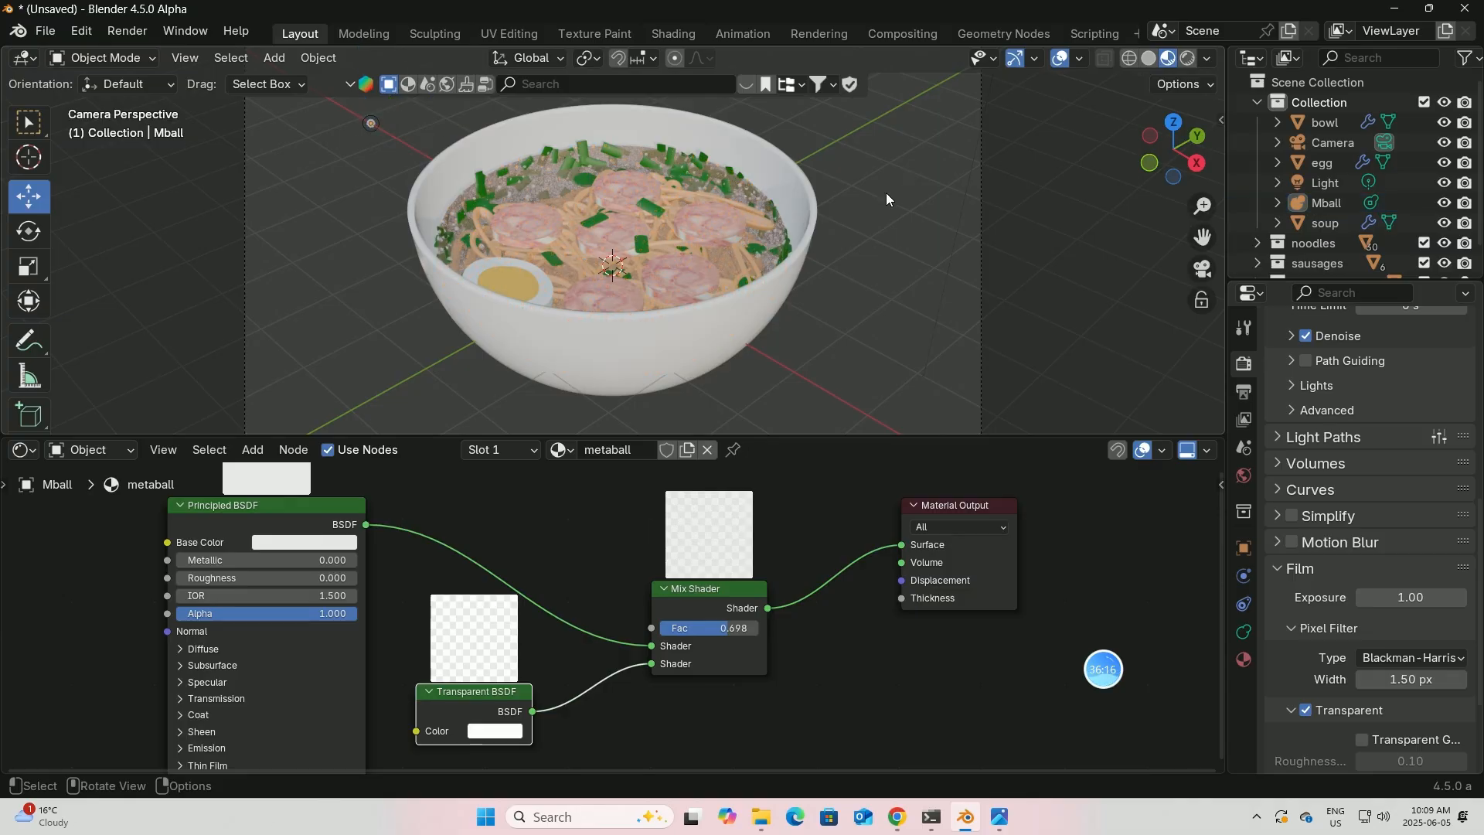
{"action": "scroll", "coordinate": [804, 227], "scroll_direction": "up", "scroll_amount": 2}
{"action": "scroll", "coordinate": [805, 225], "scroll_direction": "up", "scroll_amount": 1}
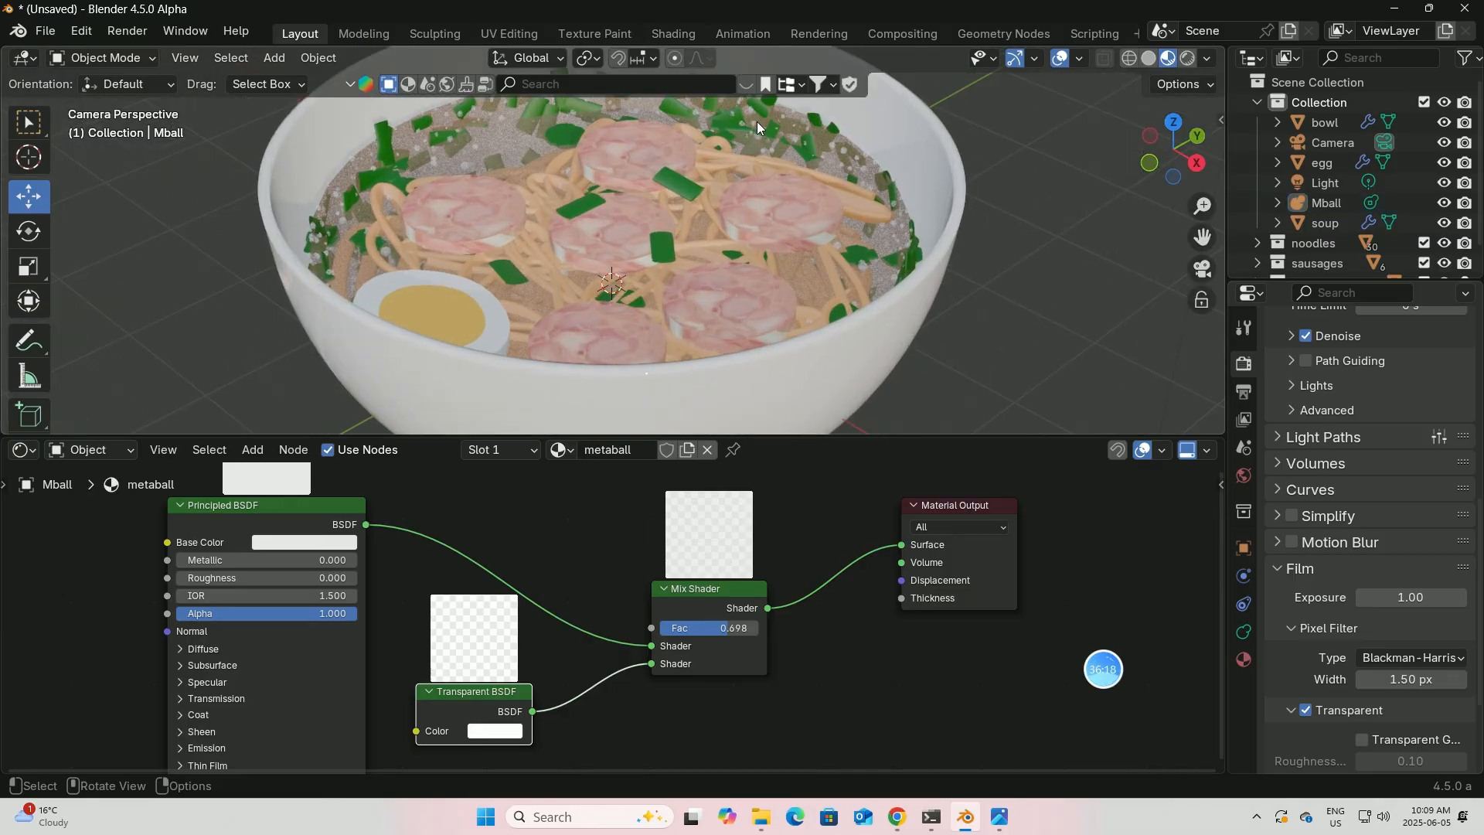
{"action": "mouse_move", "coordinate": [730, 627]}
{"action": "left_mouse_down"}
{"action": "mouse_move", "coordinate": [655, 628]}
{"action": "mouse_move", "coordinate": [744, 627]}
{"action": "left_mouse_up"}
{"action": "left_click_drag", "start_coordinate": [632, 437], "coordinate": [632, 713]}
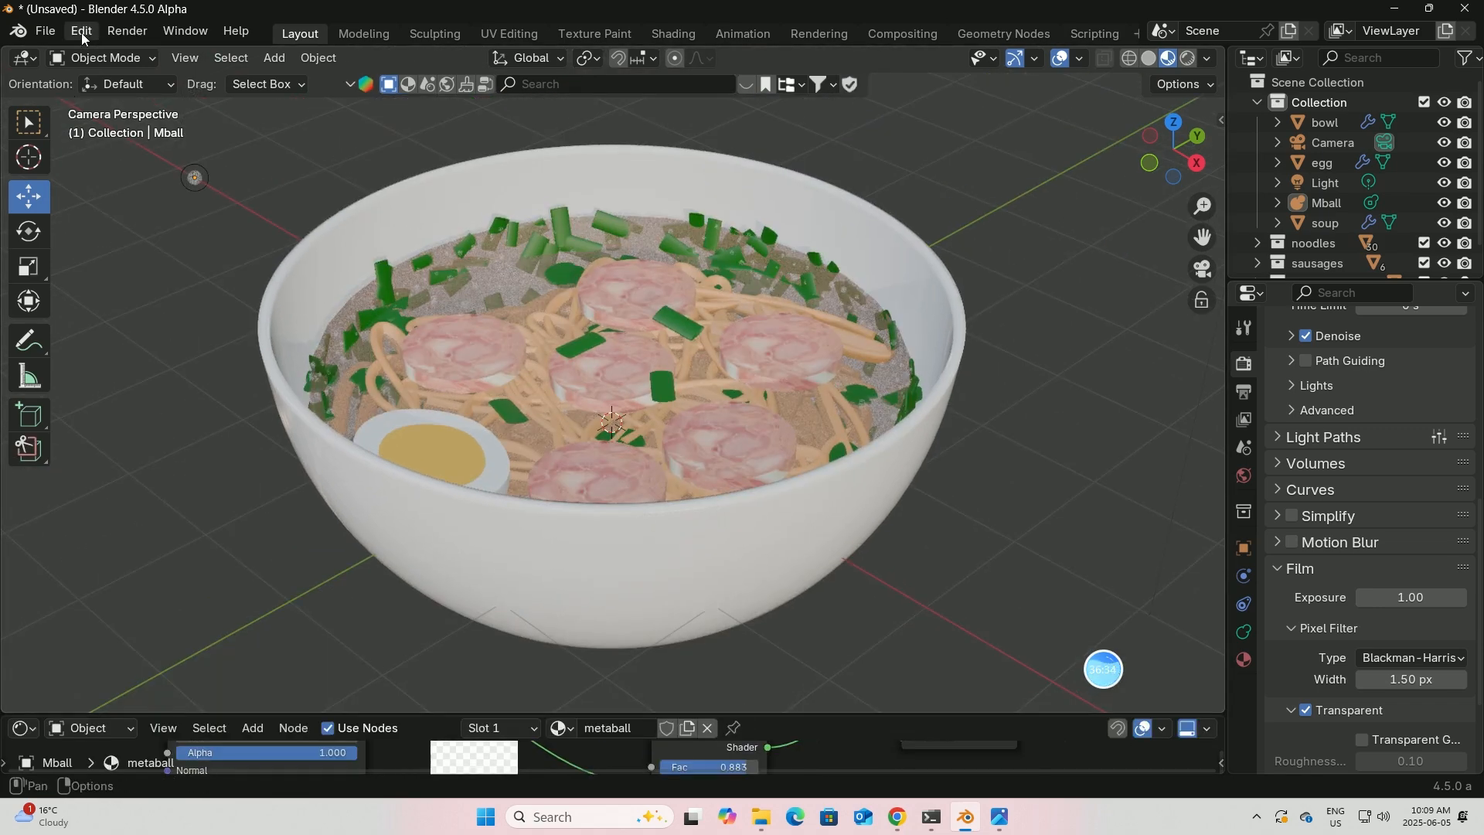
- Render the still image again with the more transparent metaball material
{"action": "left_click", "coordinate": [118, 34]}
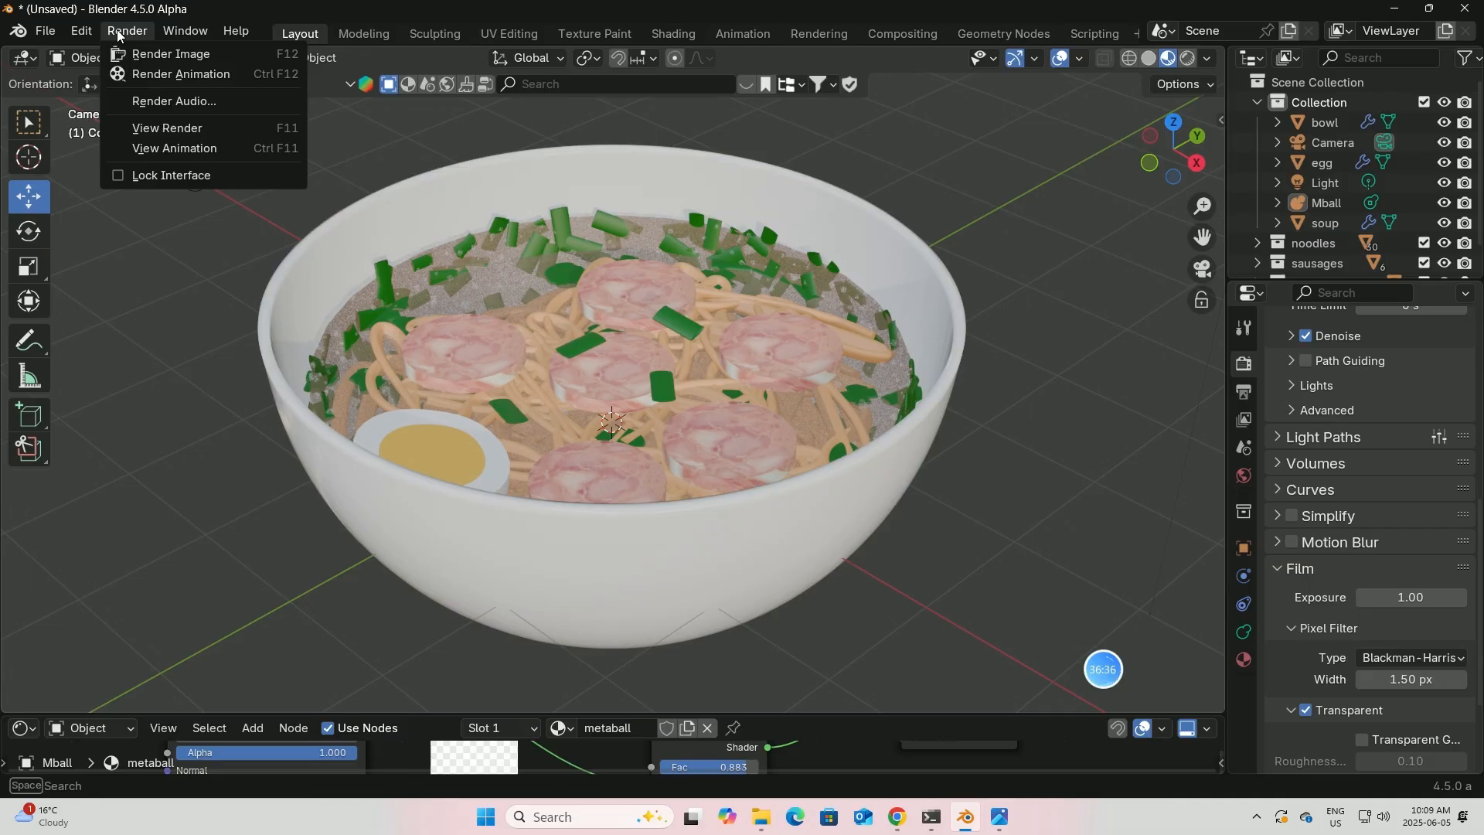
{"action": "left_click", "coordinate": [150, 52]}
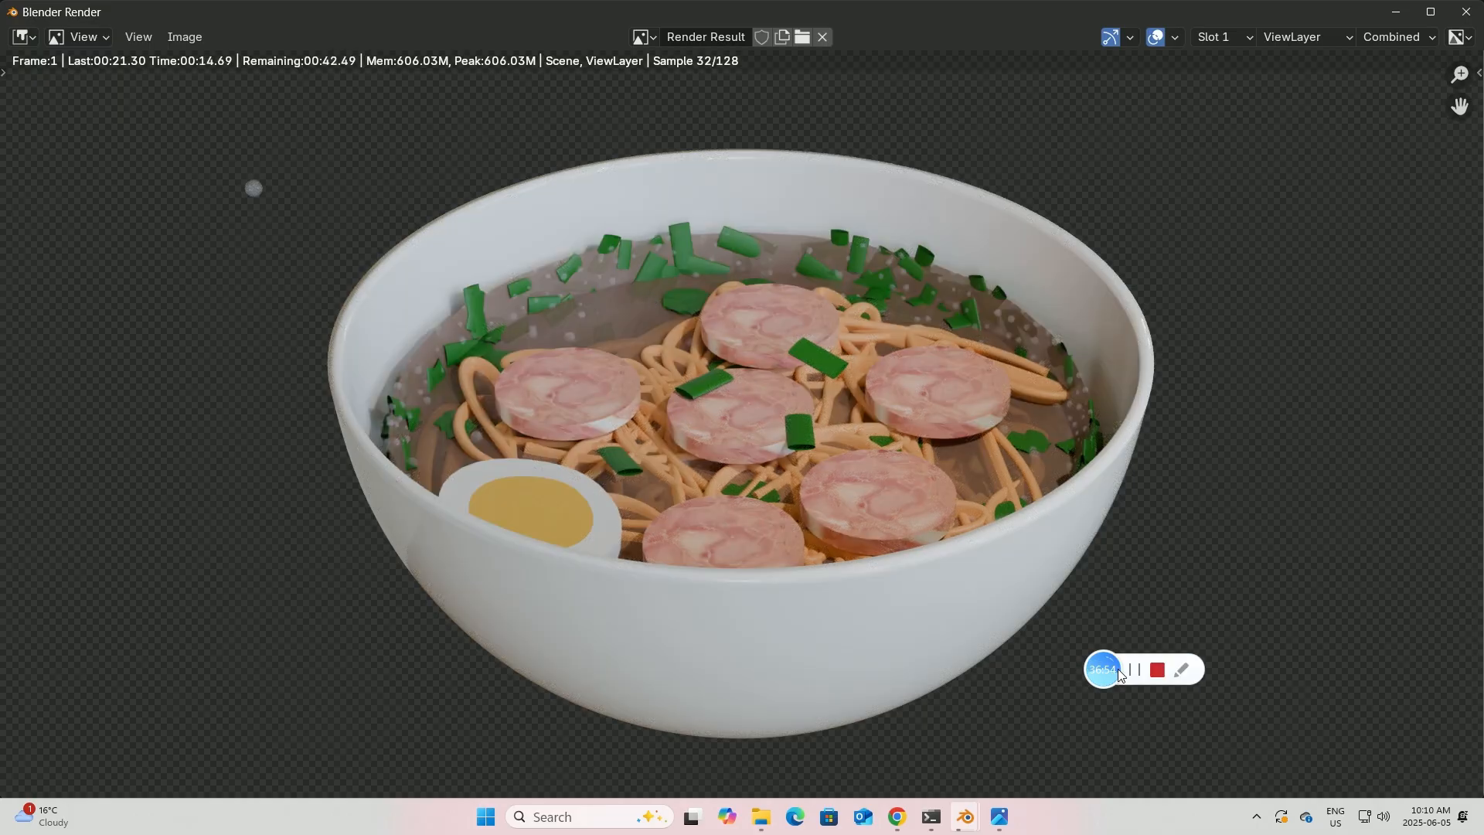
{"action": "left_click", "coordinate": [1157, 672]}
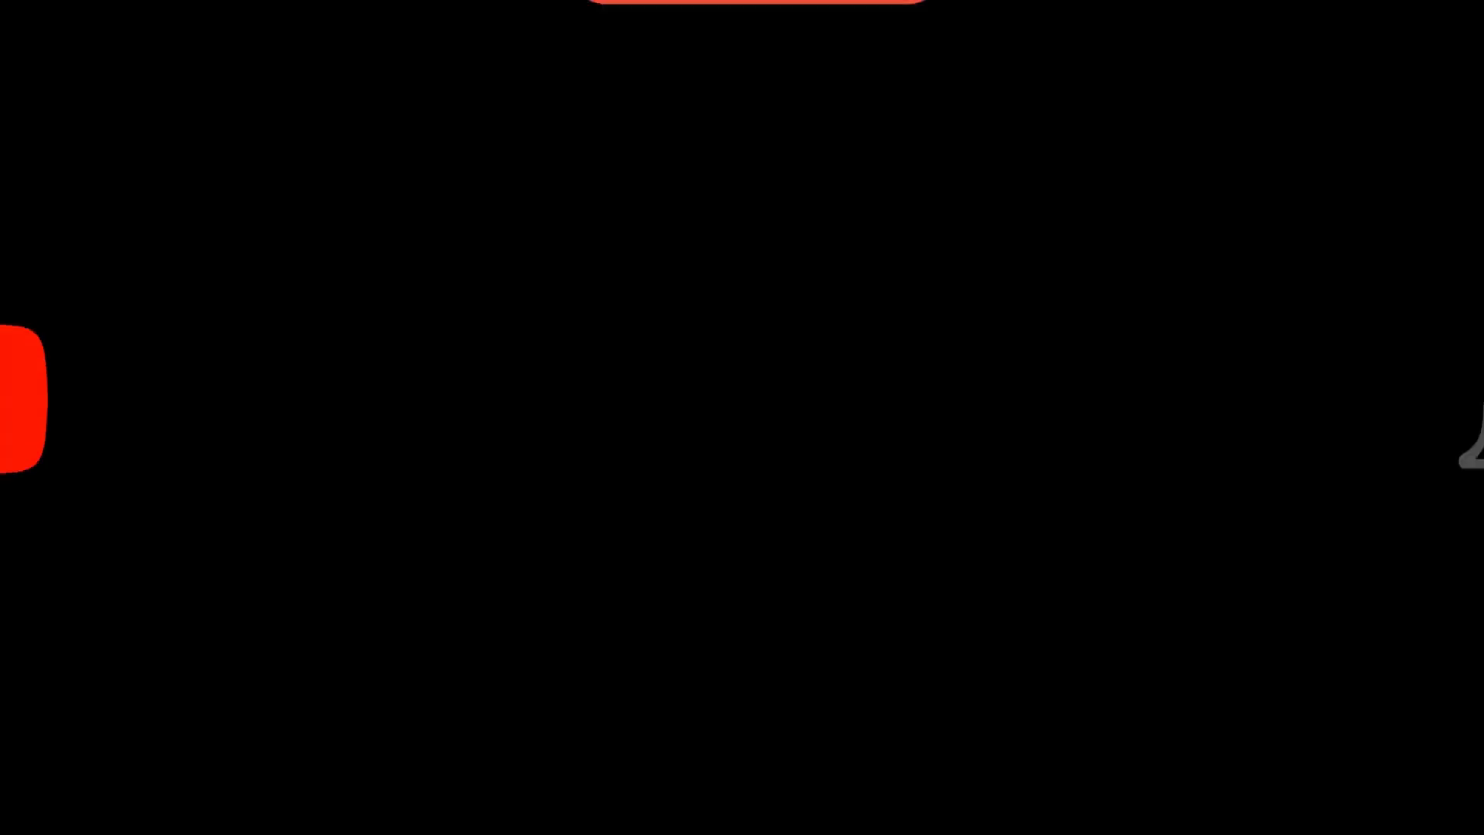